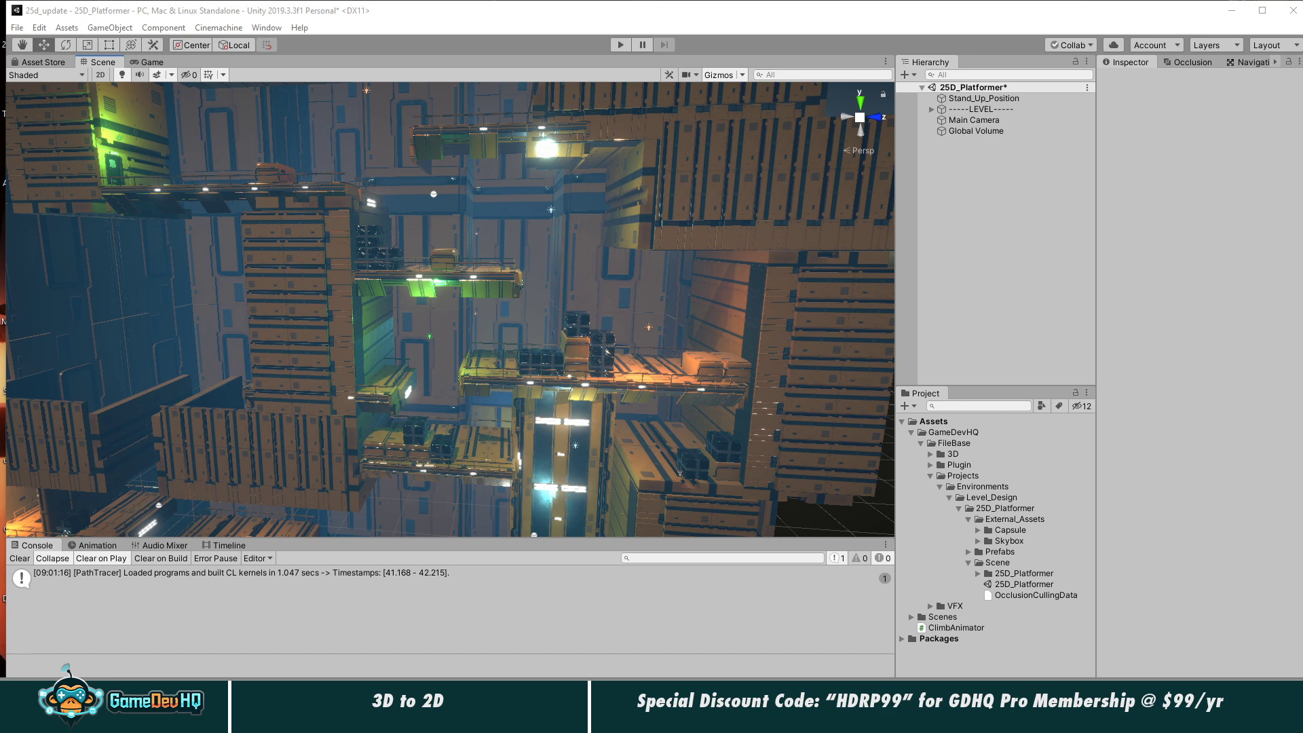
# Step: Search Google Images for '2d game art' and preview the pixel-art platformer image
pyautogui.moveTo(0, 135); pyautogui.dragTo(543, 45)
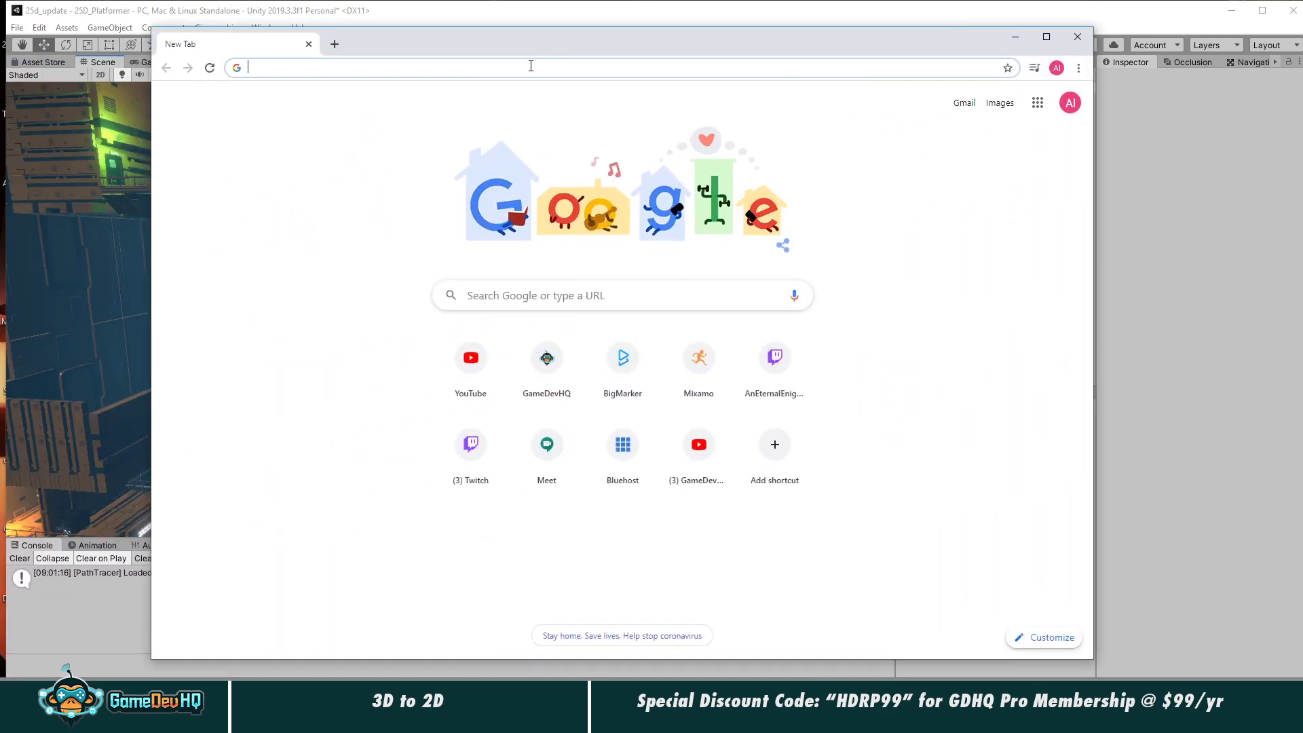
pyautogui.write('2d g')
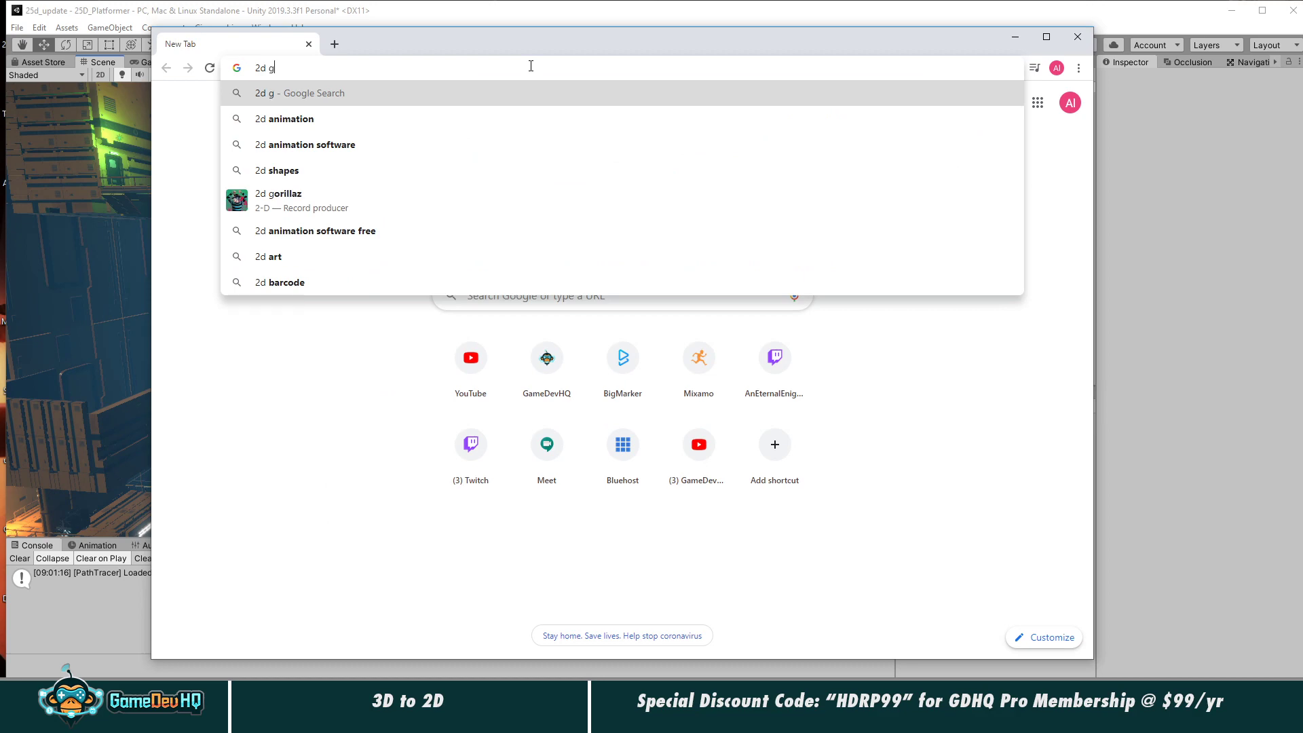
pyautogui.write('ame art')
pyautogui.press('Return')
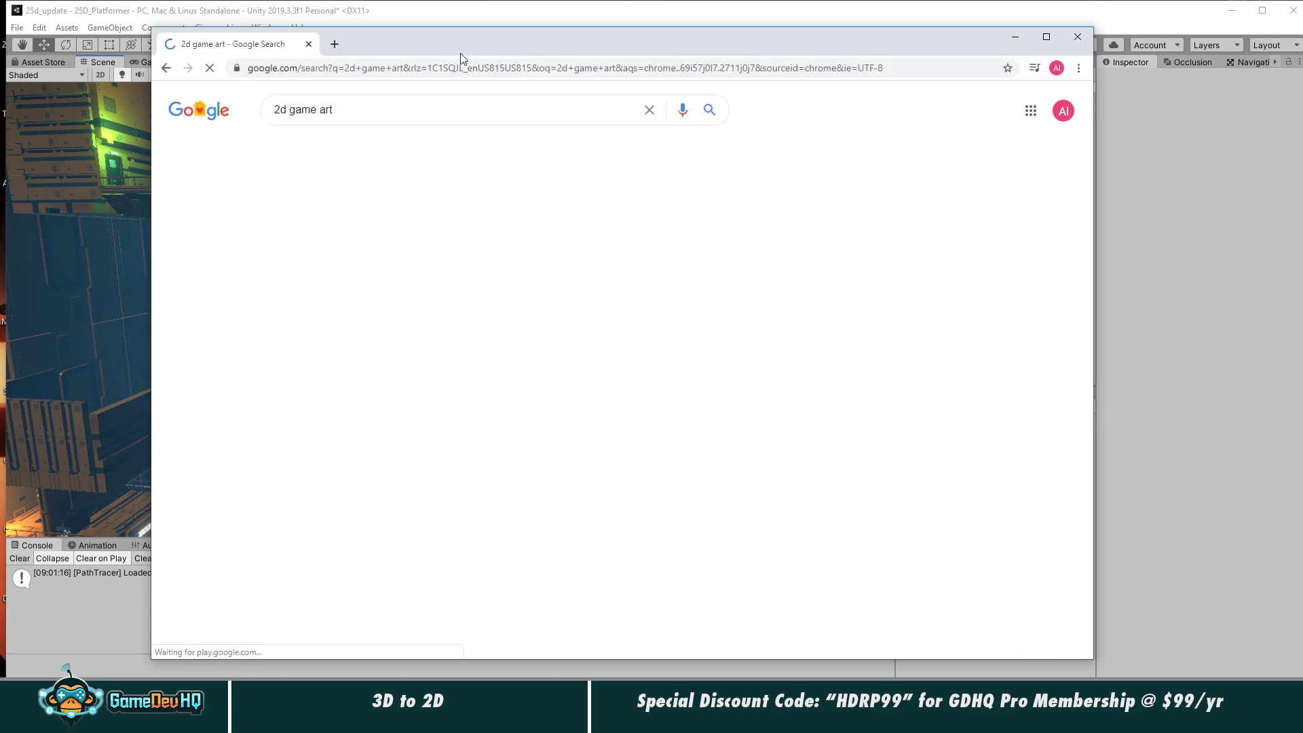
pyautogui.click(343, 148)
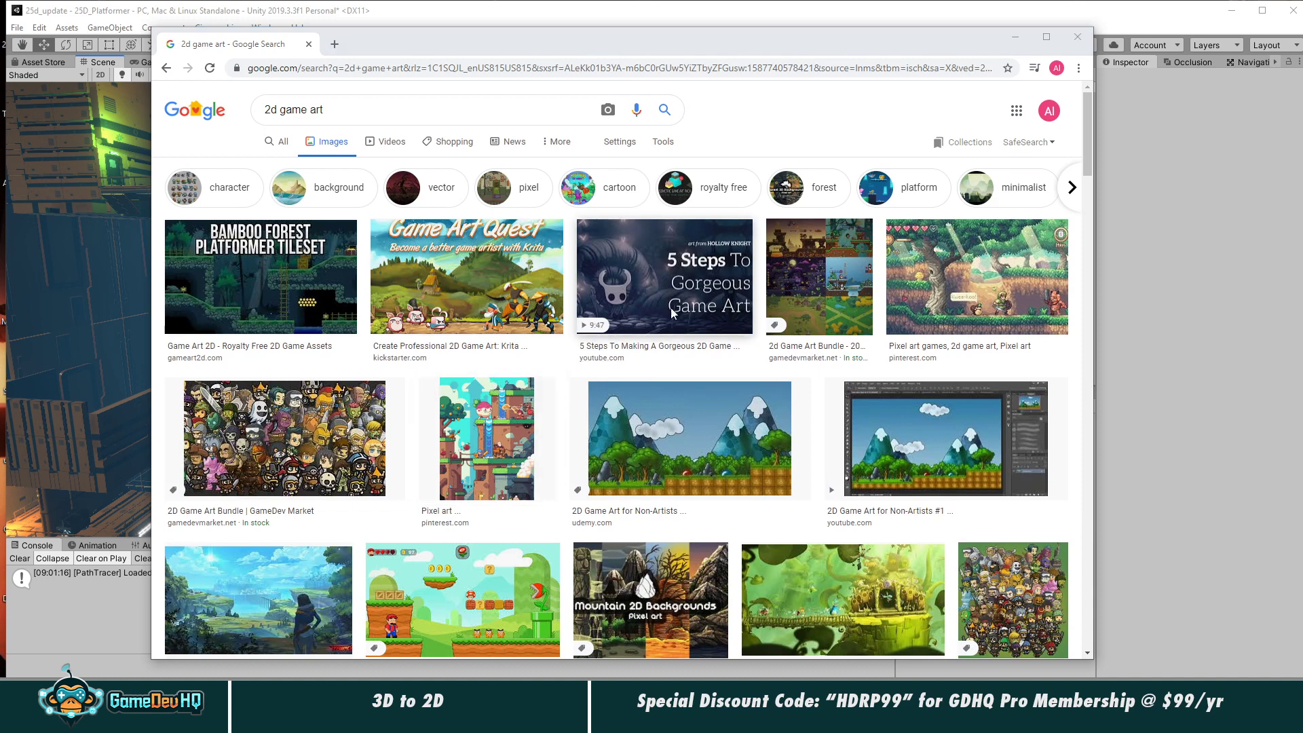
pyautogui.click(1016, 303)
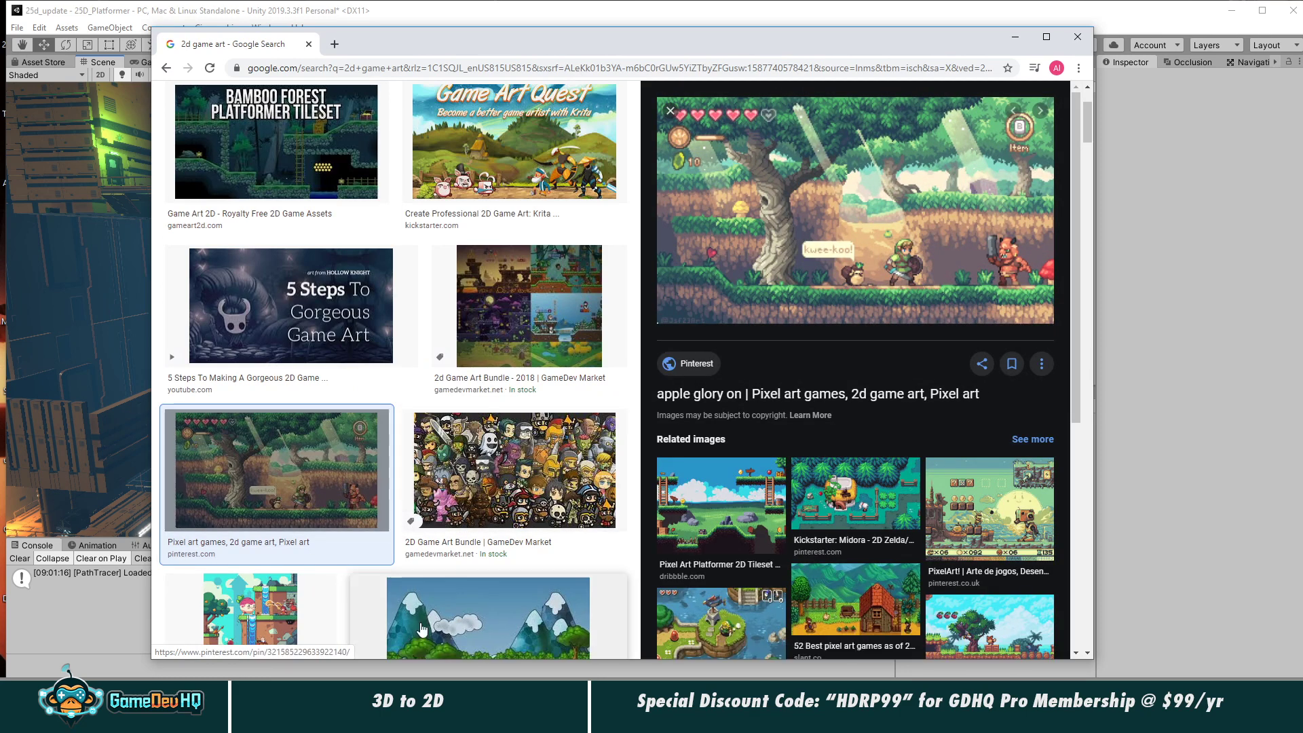
# Step: Preview the 2D Game Art for Non-Artists, 2d Platformer and Mountain 2D Backgrounds results
pyautogui.scroll(-4, 510, 395)
pyautogui.click(511, 396)
pyautogui.scroll(-2, 506, 441)
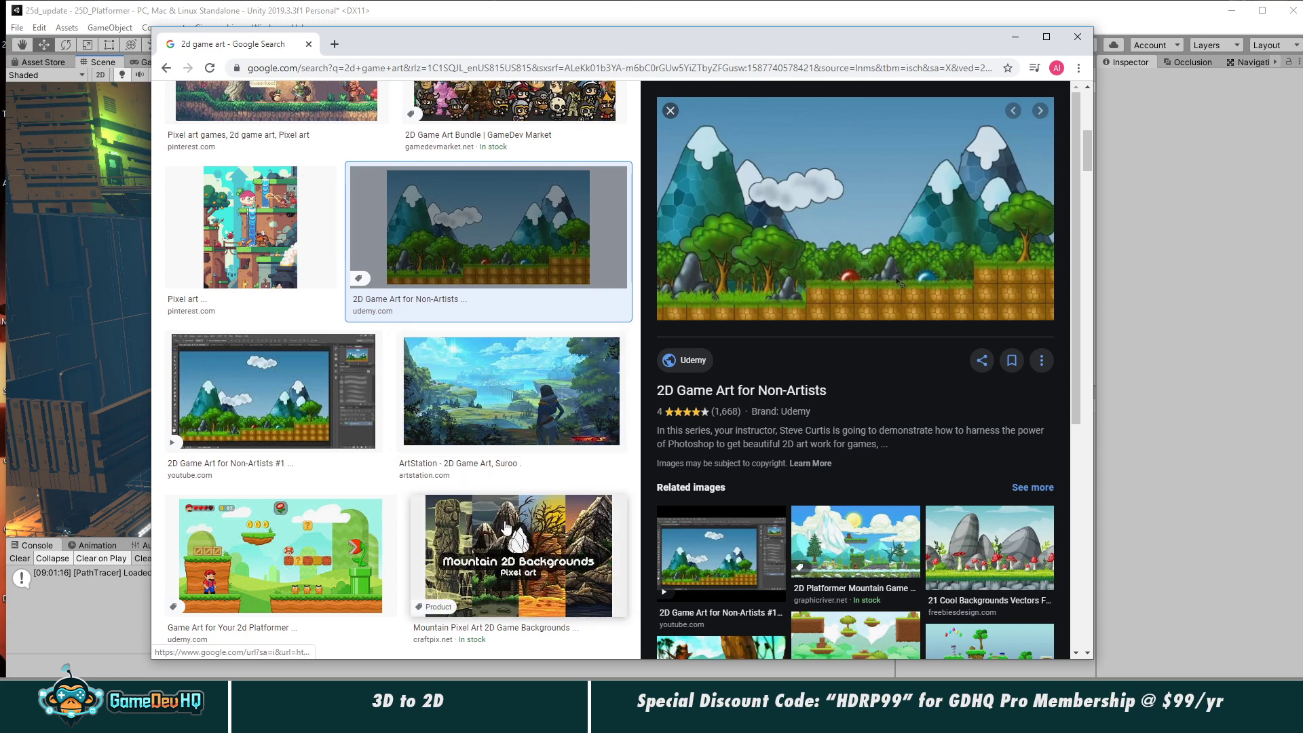
pyautogui.click(298, 426)
pyautogui.scroll(-2, 301, 435)
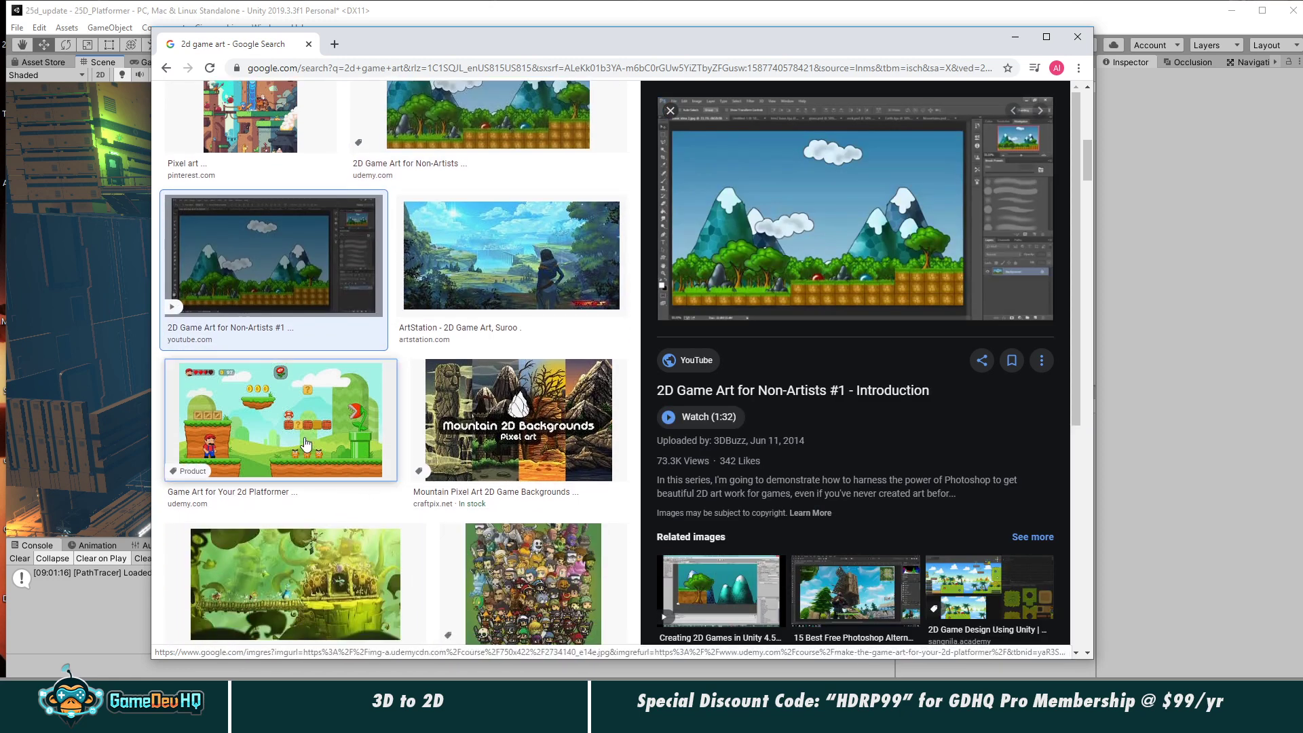
pyautogui.click(304, 444)
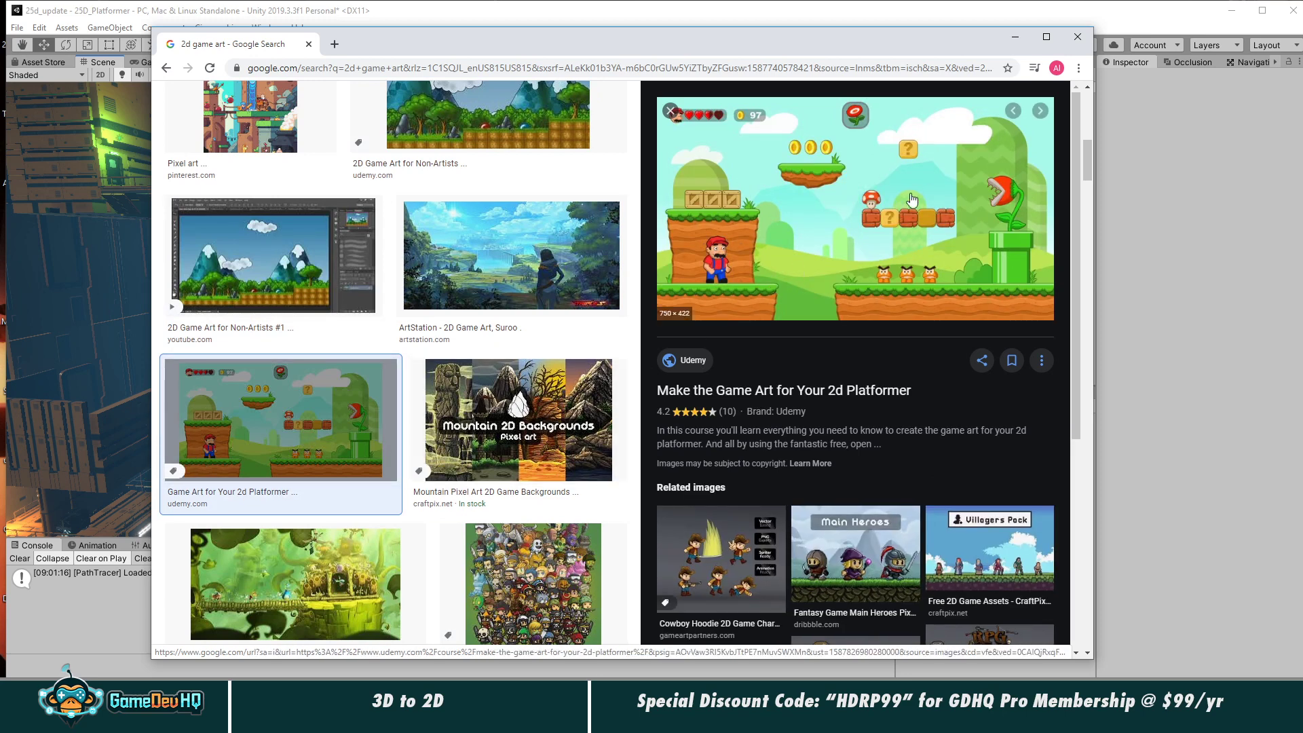
pyautogui.scroll(-3, 516, 441)
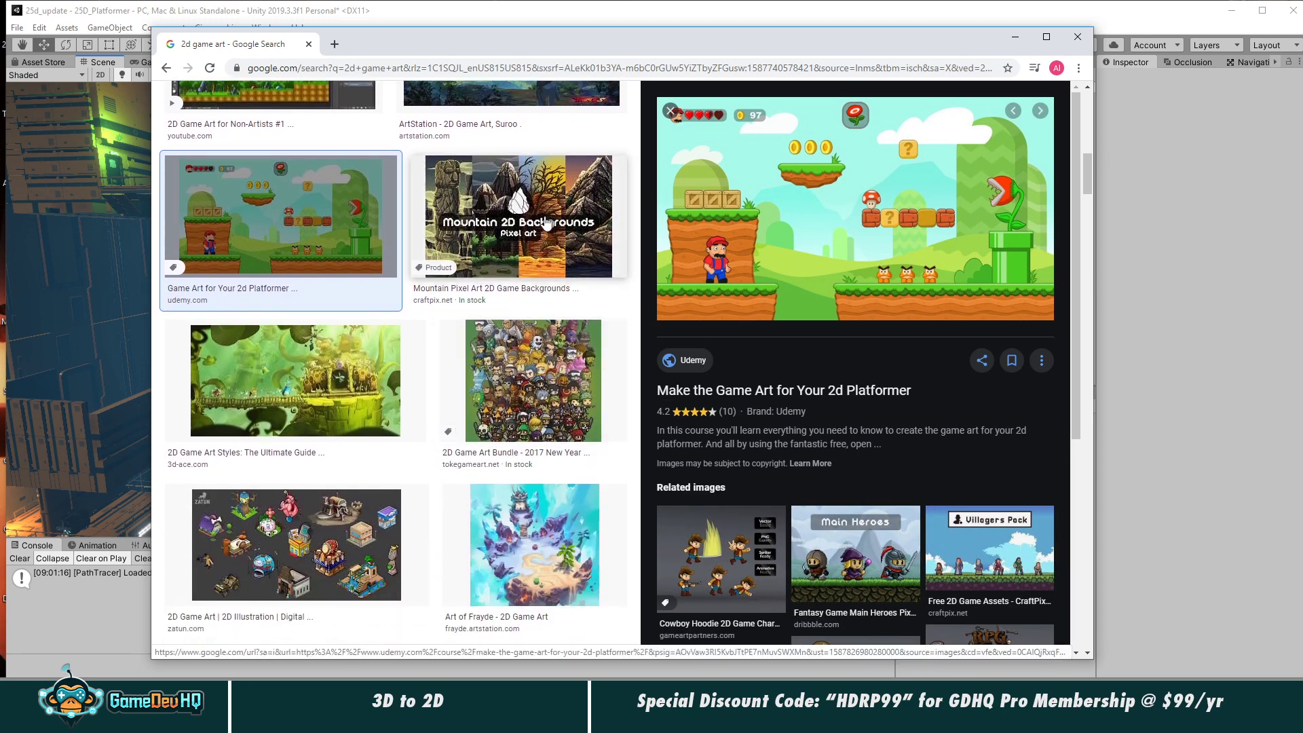
pyautogui.click(579, 237)
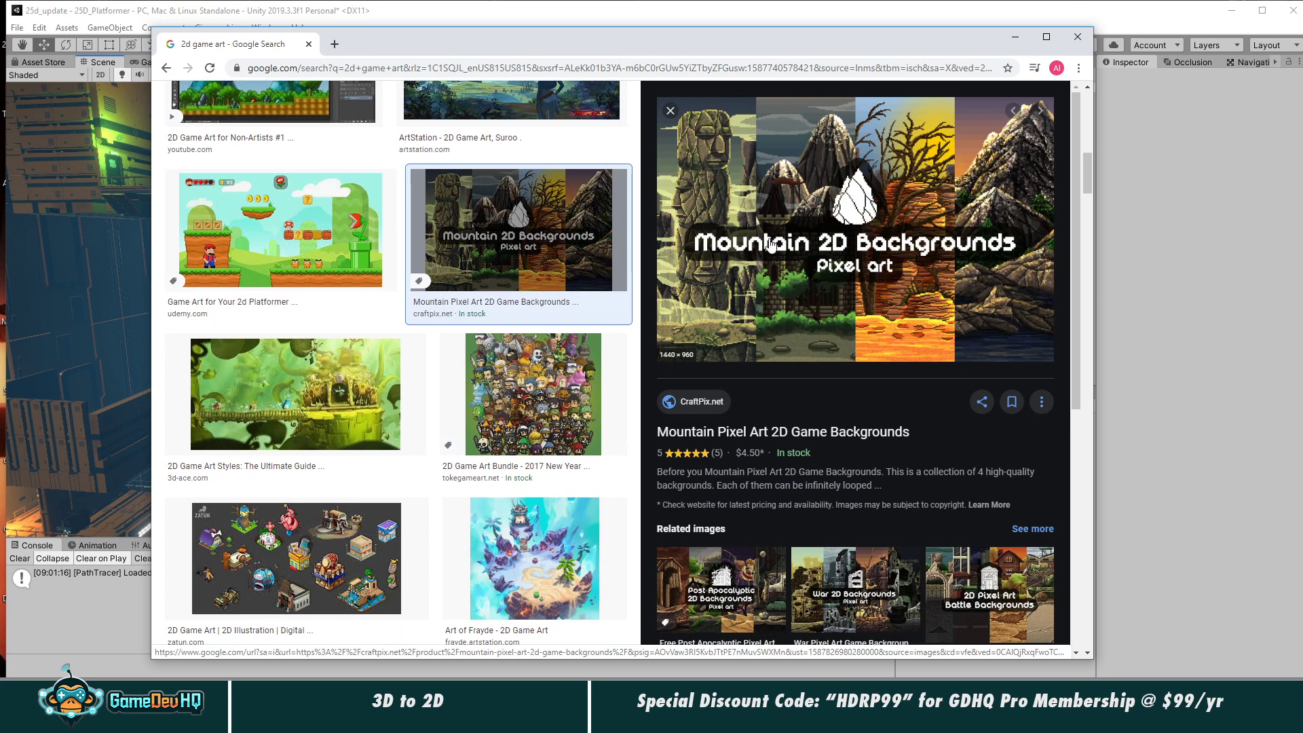
# Step: Preview the 3D-Ace '2D Game Art Styles' image further down, then return to the top
pyautogui.scroll(-1, 435, 380)
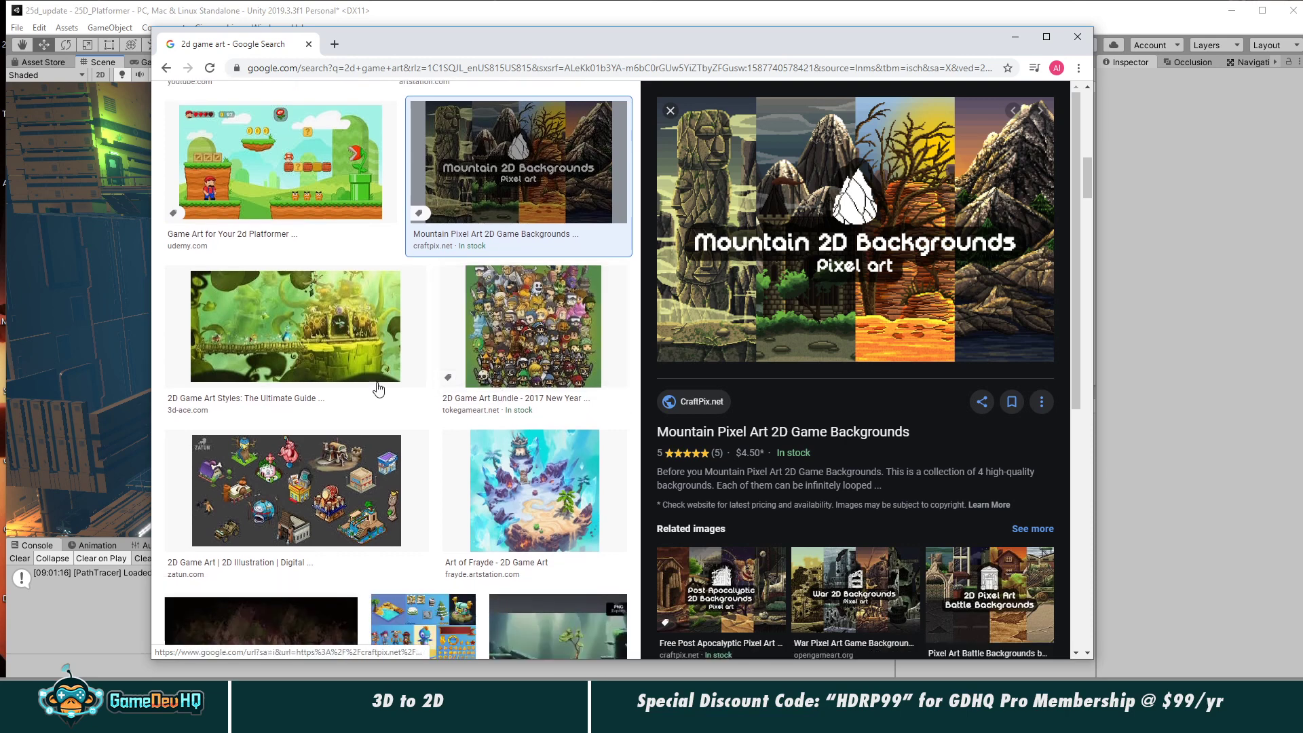
pyautogui.scroll(-2, 362, 505)
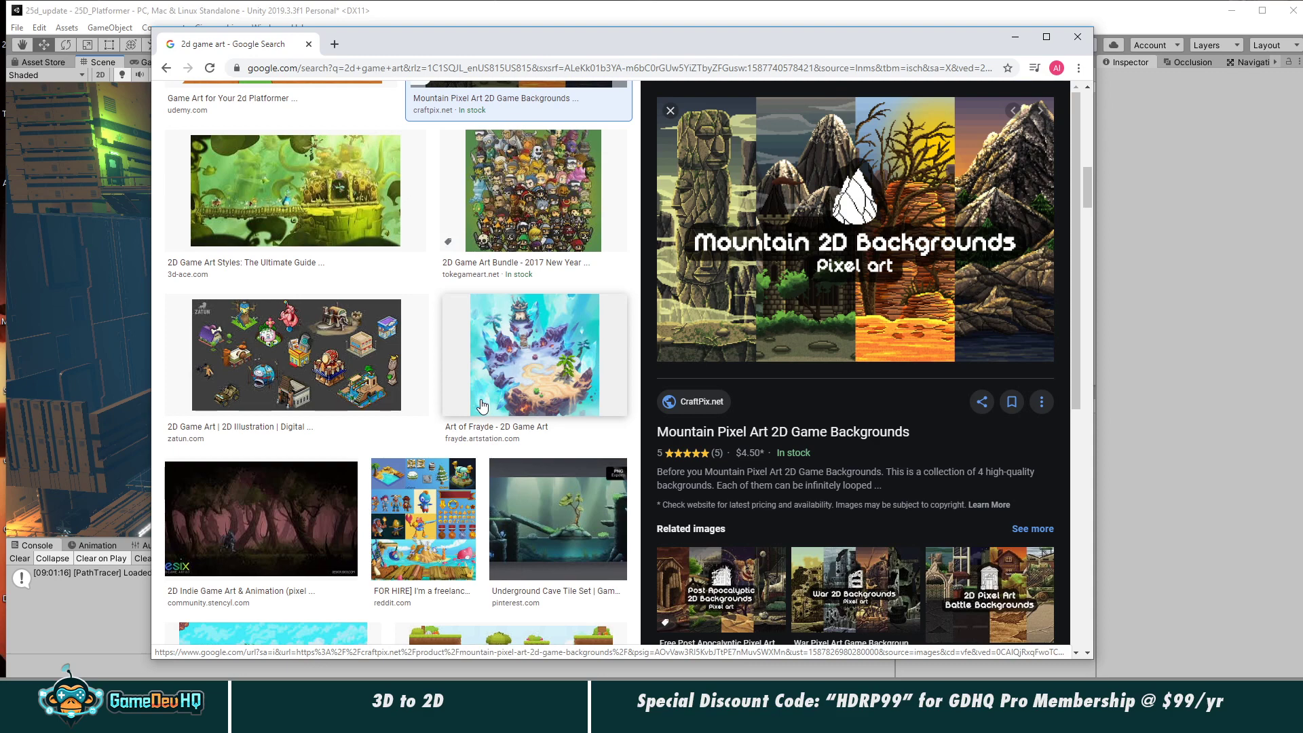
pyautogui.scroll(-7, 484, 404)
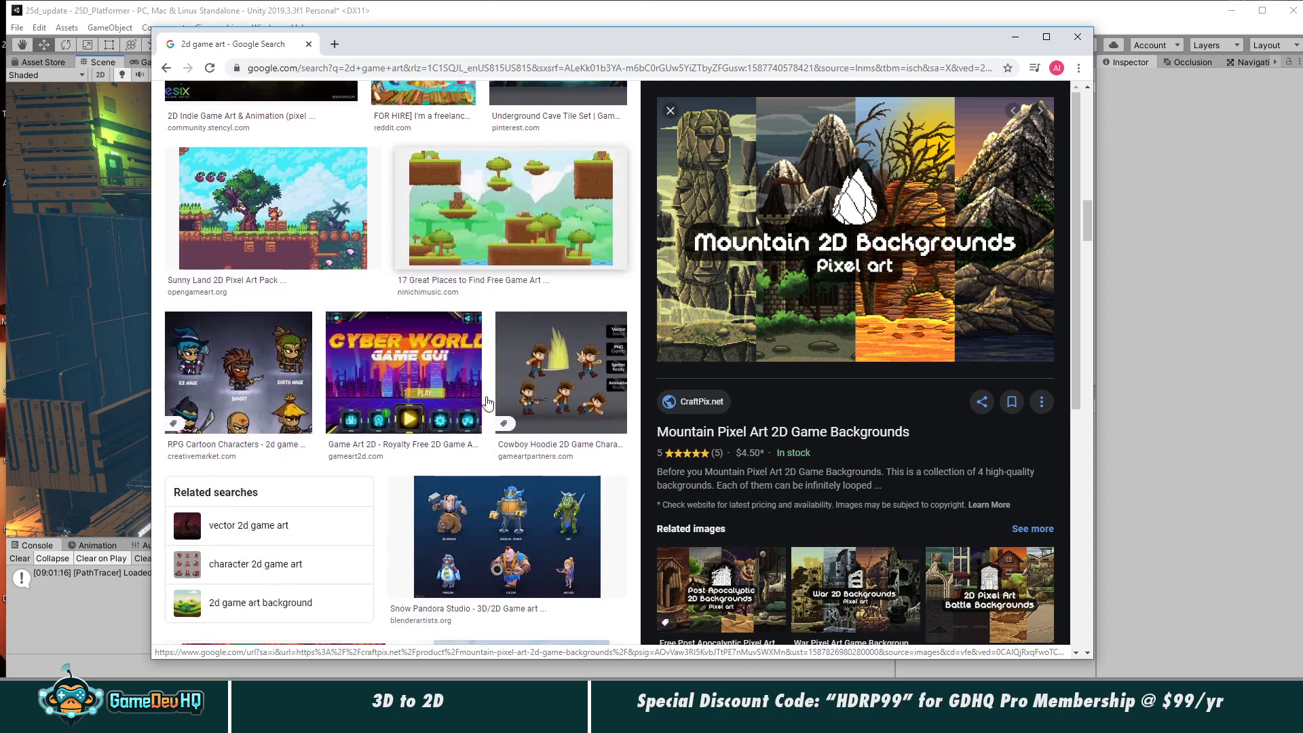
pyautogui.scroll(-7, 489, 402)
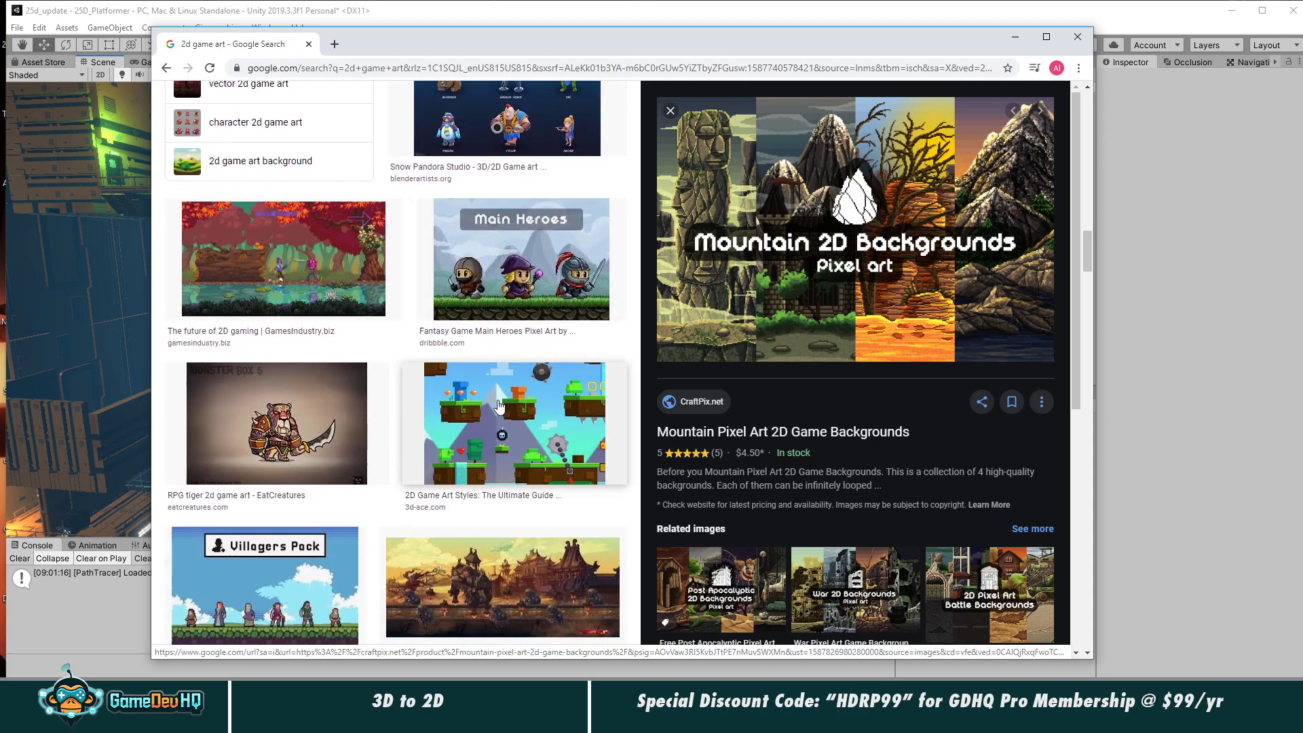
pyautogui.scroll(-2, 500, 406)
pyautogui.click(537, 258)
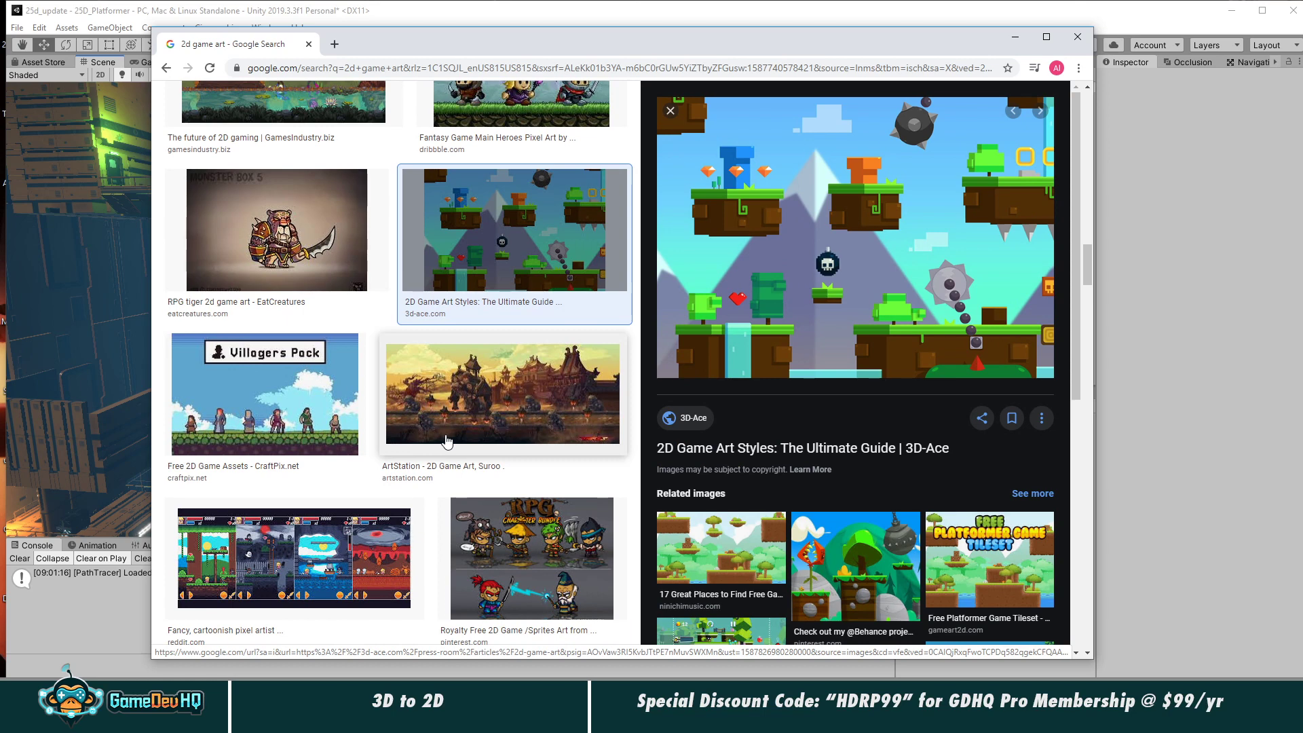
pyautogui.scroll(-10, 475, 414)
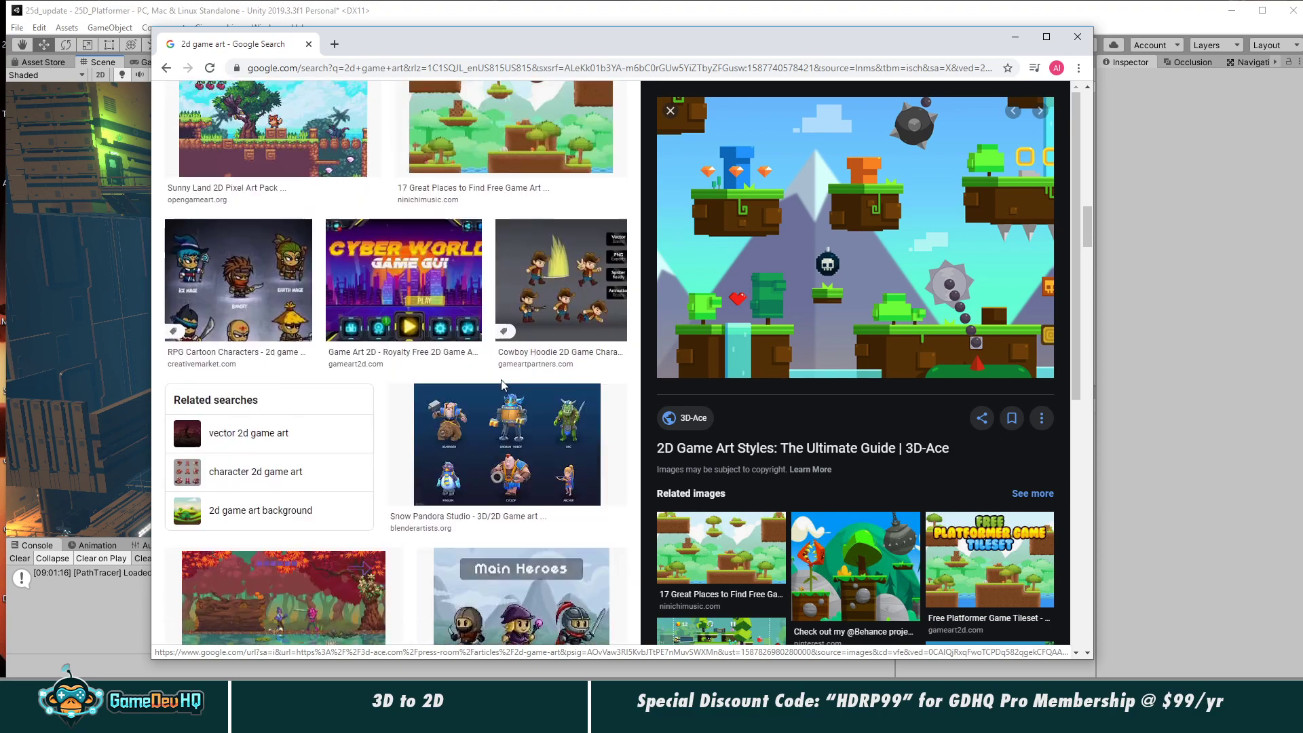
pyautogui.scroll(10, 505, 386)
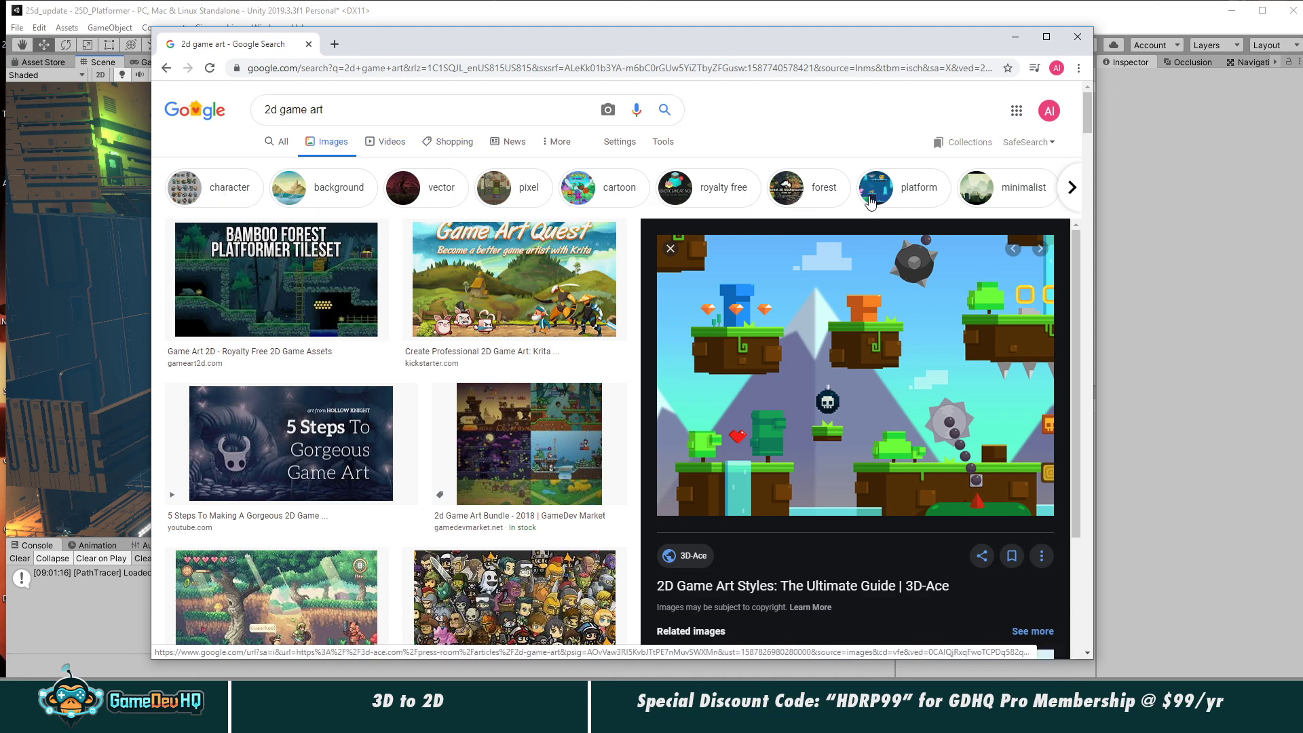
# Step: Reveal more style suggestion chips, then switch back to the Unity 25D_Platformer scene
pyautogui.click(1072, 188)
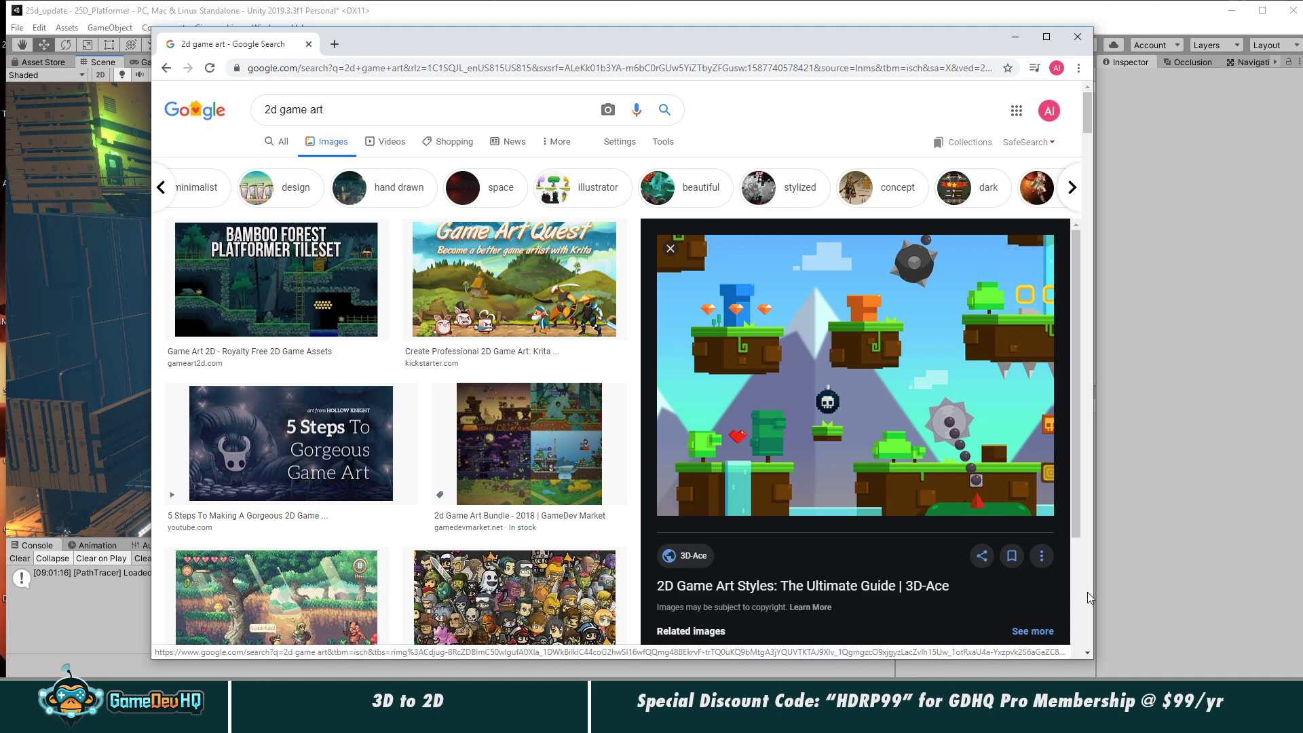
pyautogui.hotkey('alt', 'Tab')
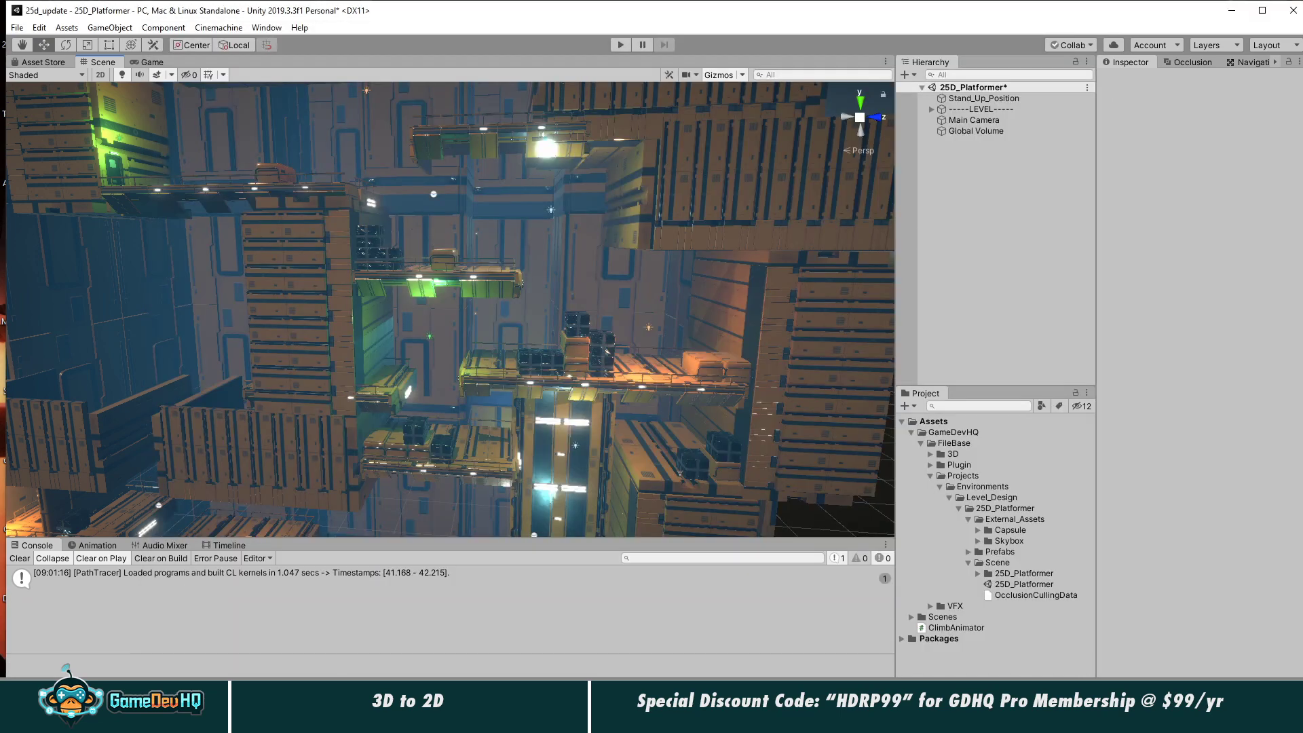
# Step: Resize the Unity window, toggle Project panel folders, then switch to the Tilemap_Tut project
pyautogui.moveTo(652, 711); pyautogui.dragTo(651, 680)
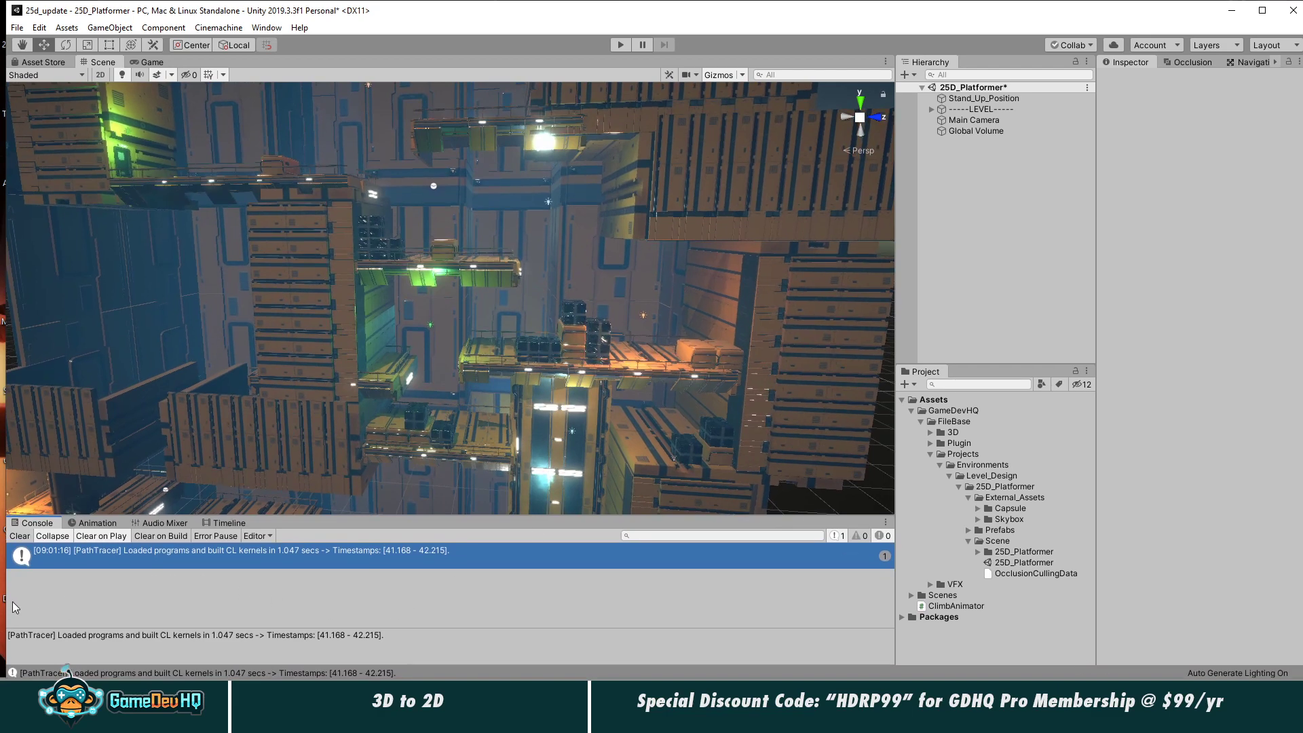
pyautogui.moveTo(8, 606); pyautogui.dragTo(4, 605)
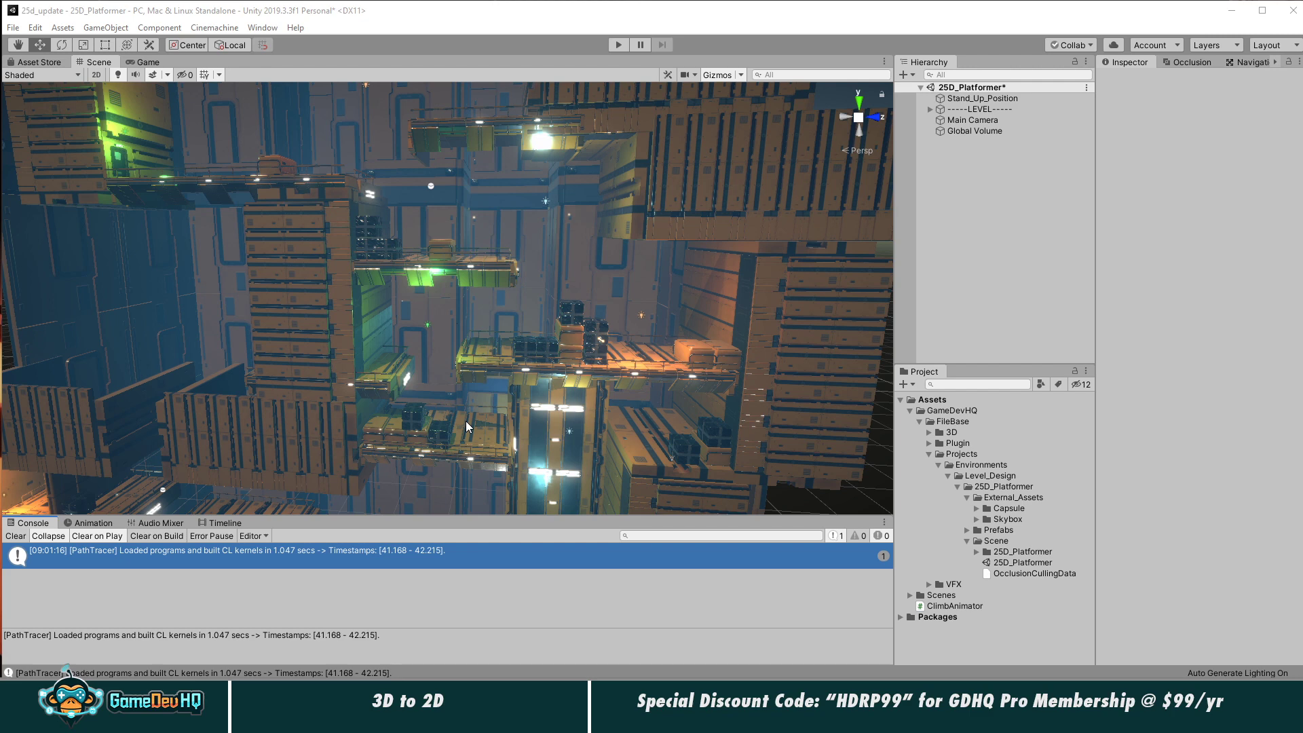
pyautogui.click(968, 507)
pyautogui.click(969, 498)
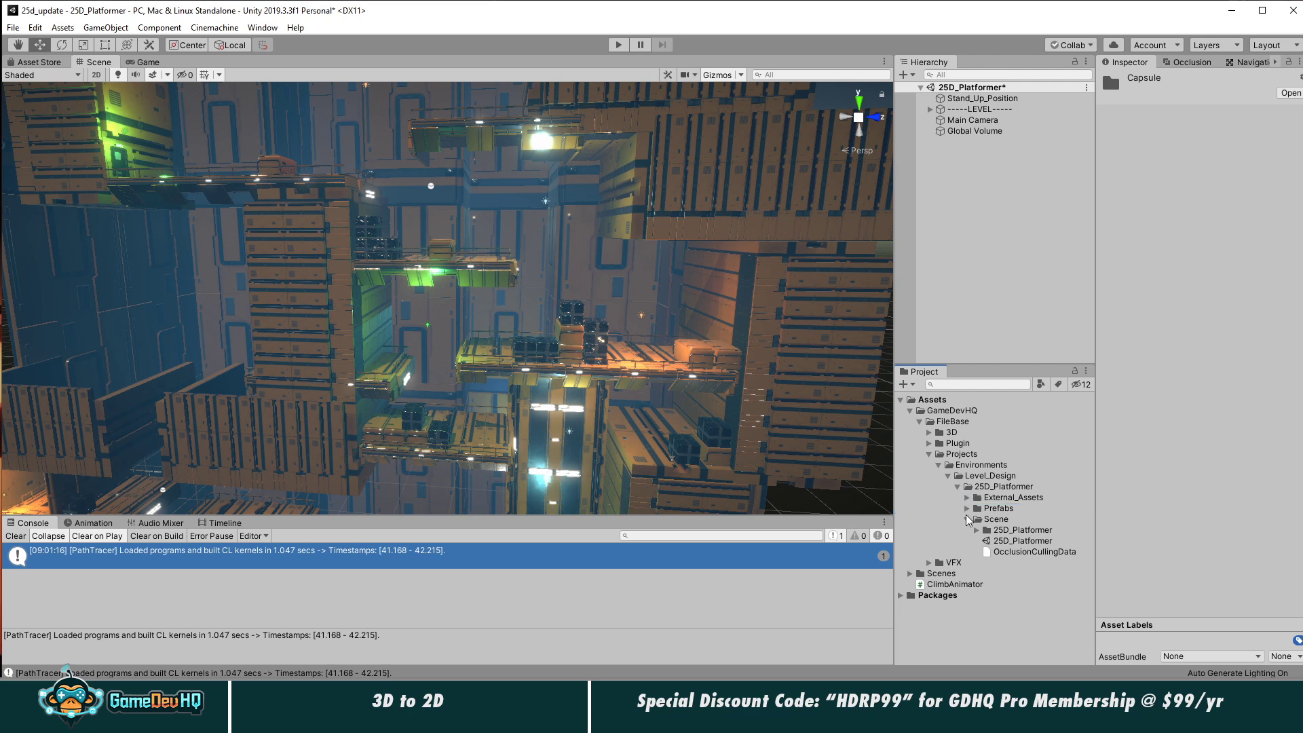
pyautogui.click(968, 519)
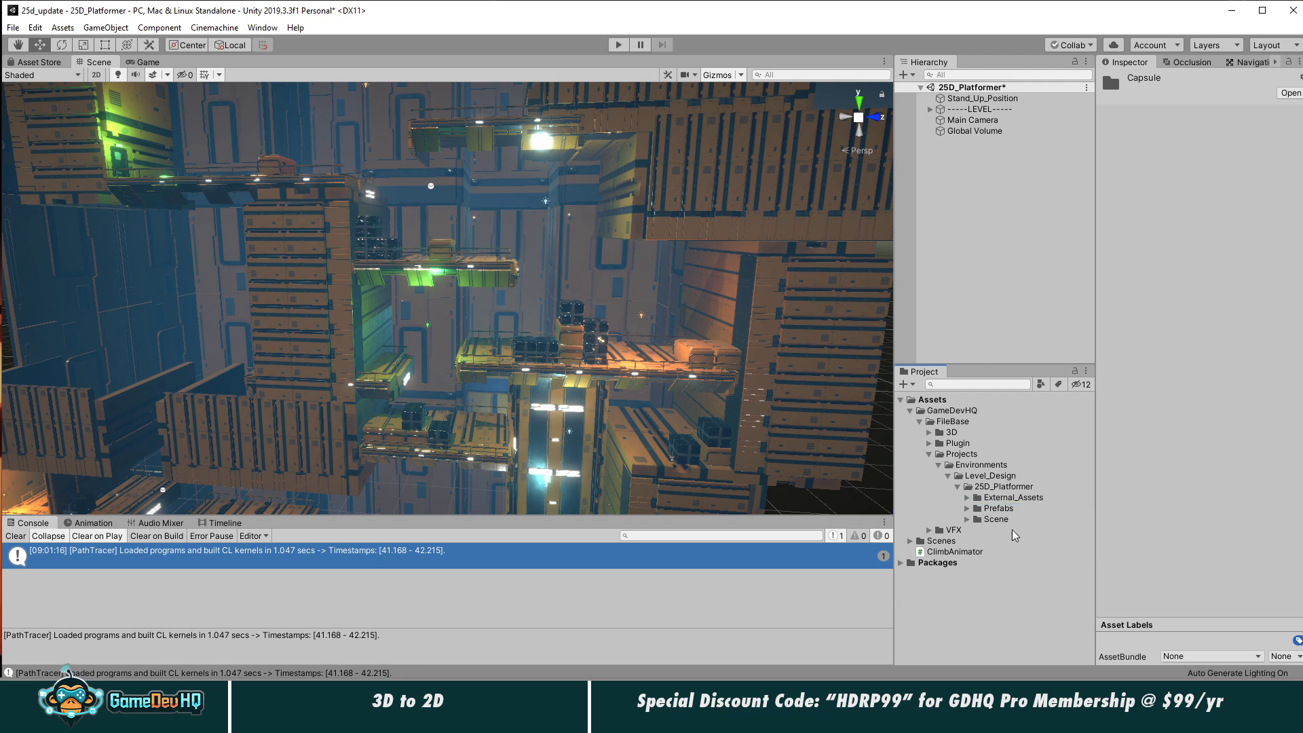
pyautogui.click(969, 519)
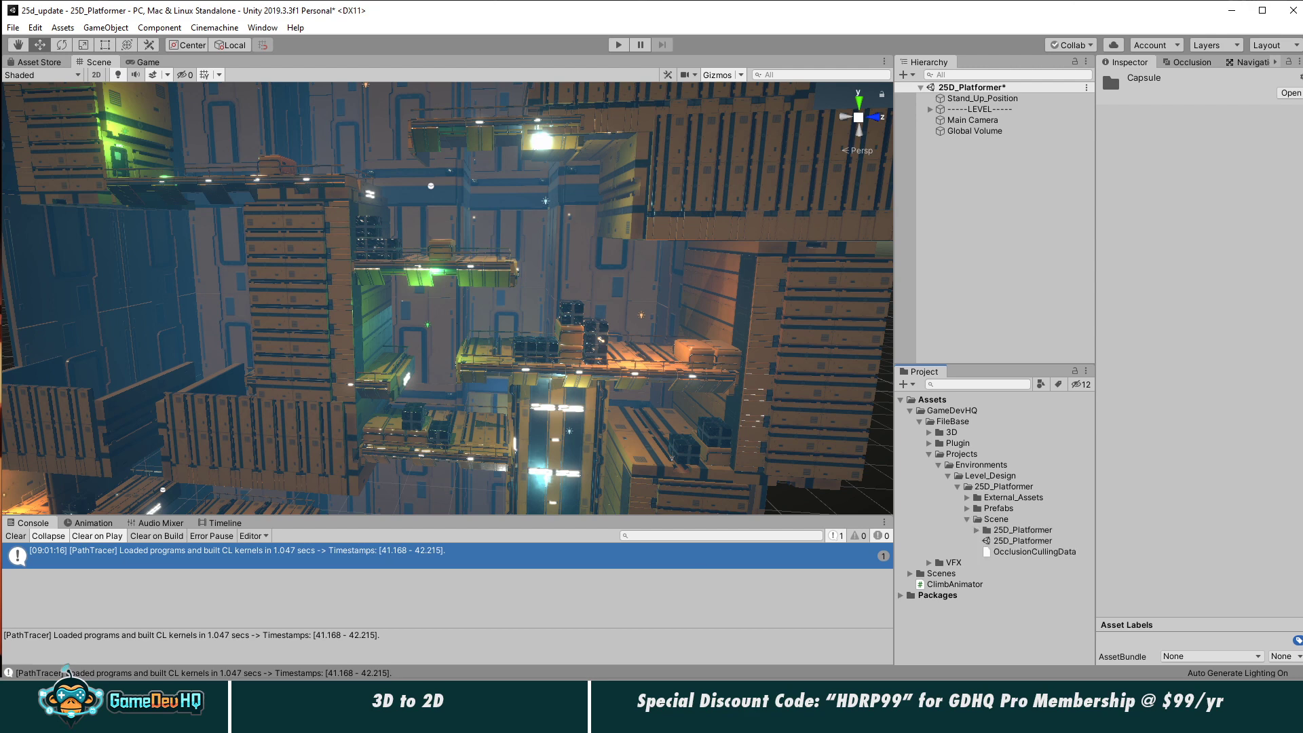
pyautogui.moveTo(705, 720)
pyautogui.click(642, 672)
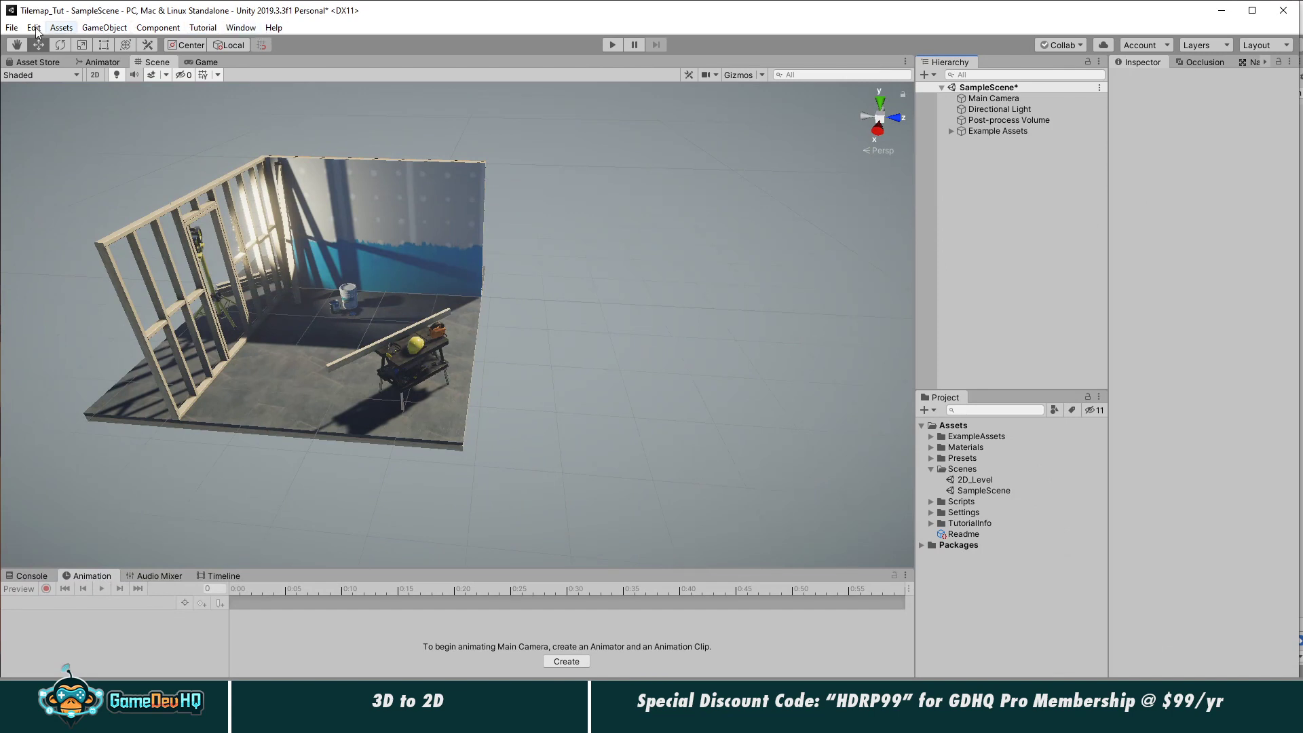
# Step: Look through the File and Help menus, orbit the room, then minimize both Unity windows
pyautogui.click(13, 28)
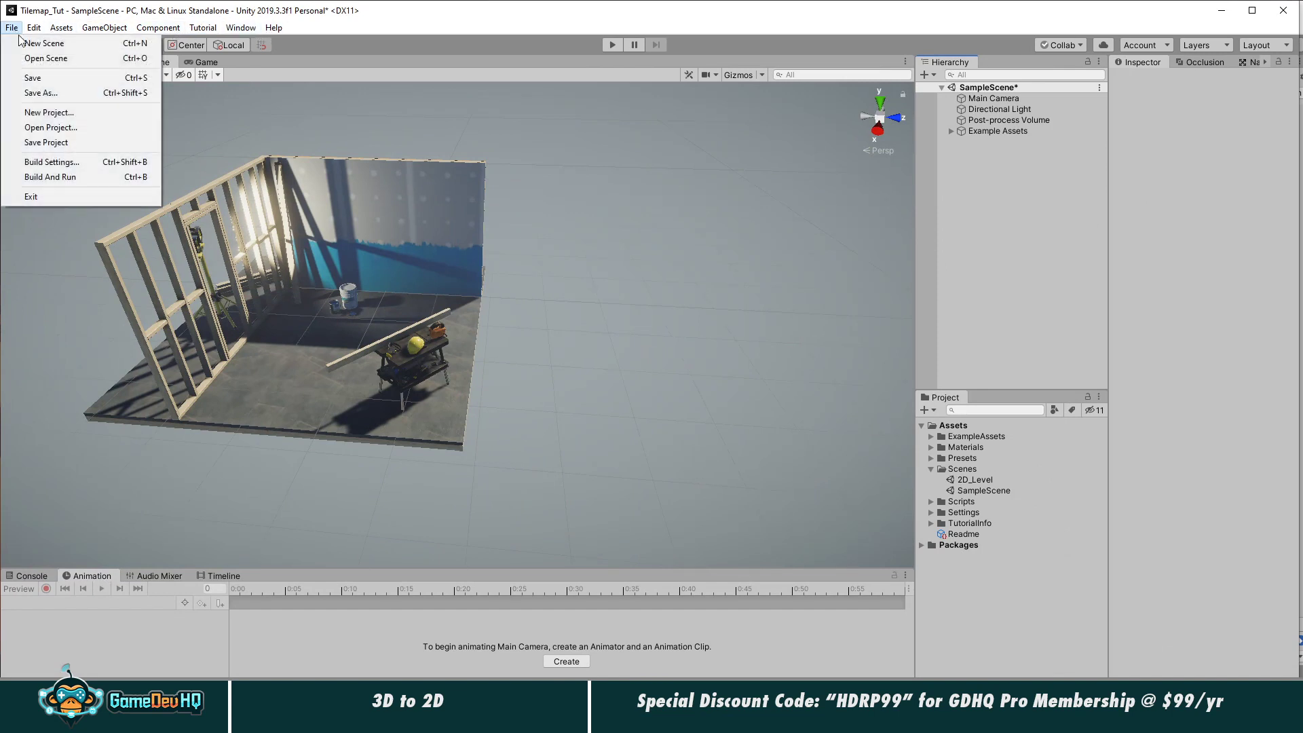
pyautogui.click(337, 23)
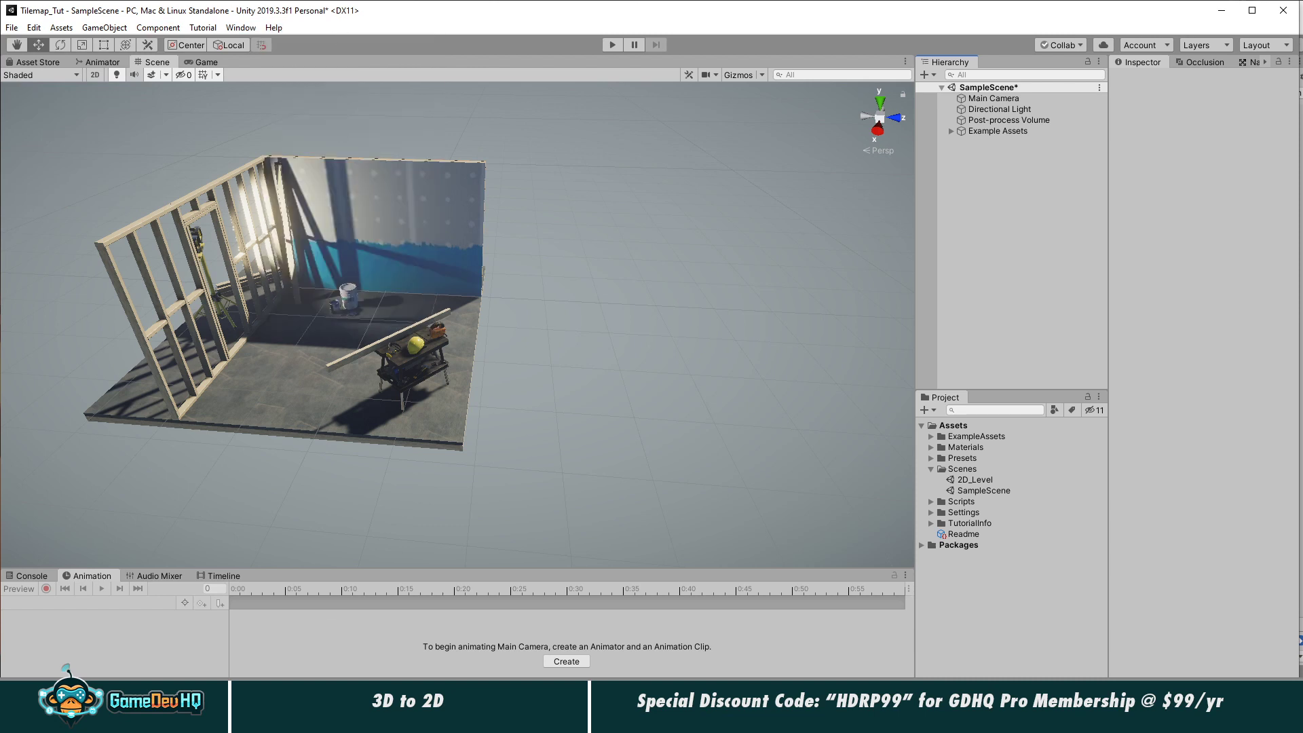
pyautogui.moveTo(200, 717)
pyautogui.keyDown('alt'); pyautogui.moveTo(415, 380); pyautogui.dragTo(367, 384); pyautogui.keyUp('alt')
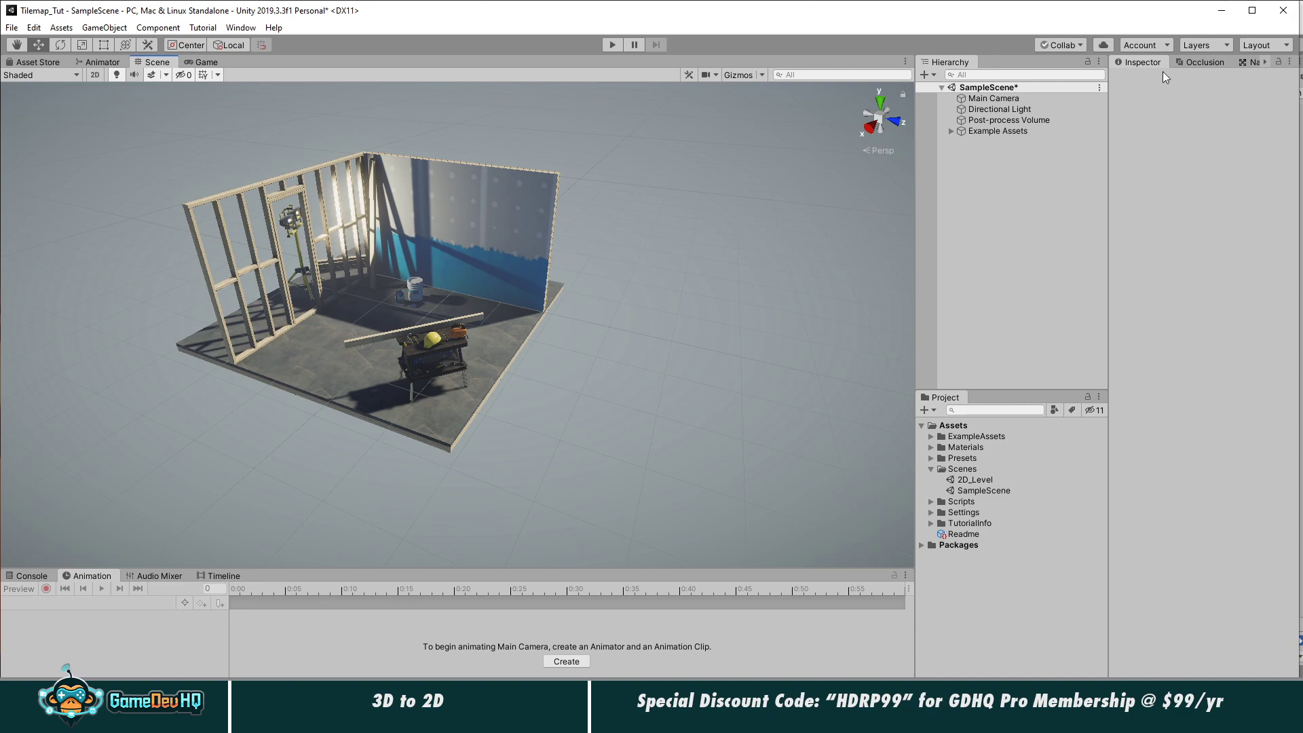
pyautogui.click(1222, 11)
pyautogui.click(1231, 10)
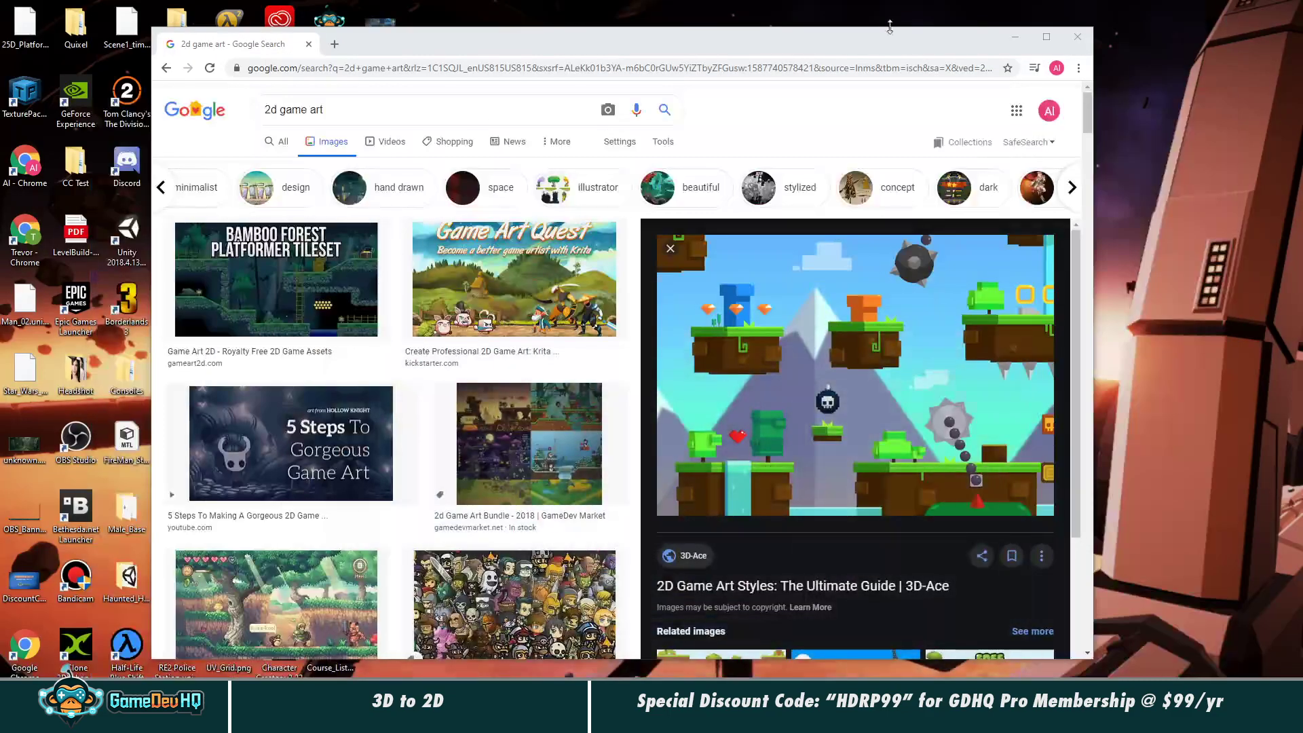
# Step: Launch Unity Hub, pick 2019.3.3f1 with Universal Project Template, then cancel and close the Hub
pyautogui.click(1006, 31)
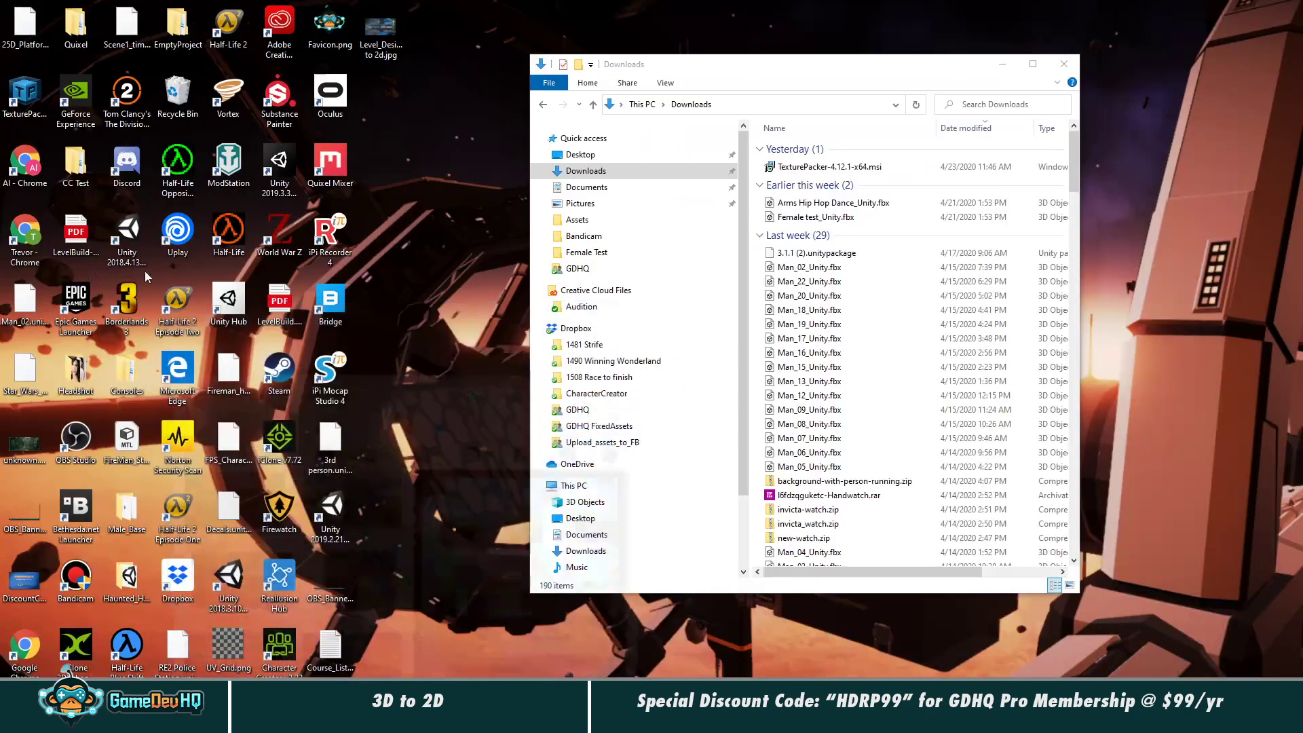
pyautogui.doubleClick(235, 305)
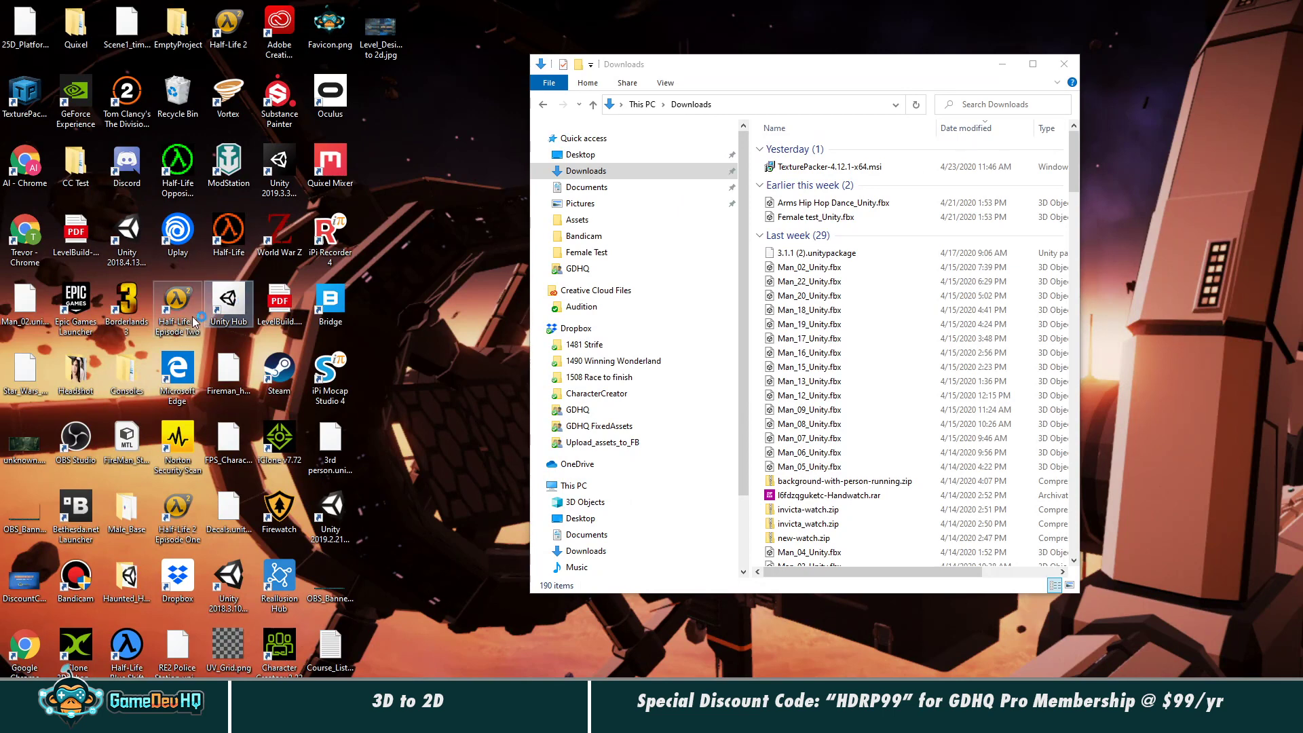
pyautogui.click(883, 113)
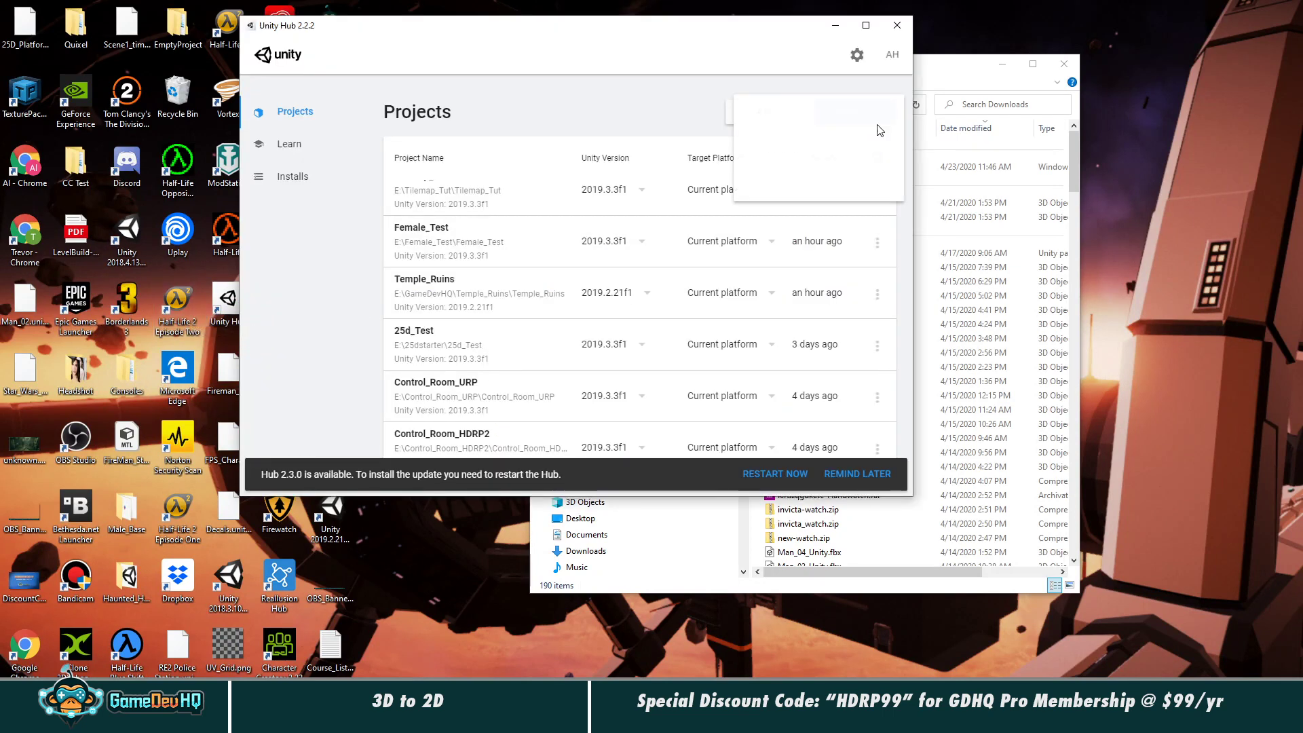
pyautogui.click(770, 121)
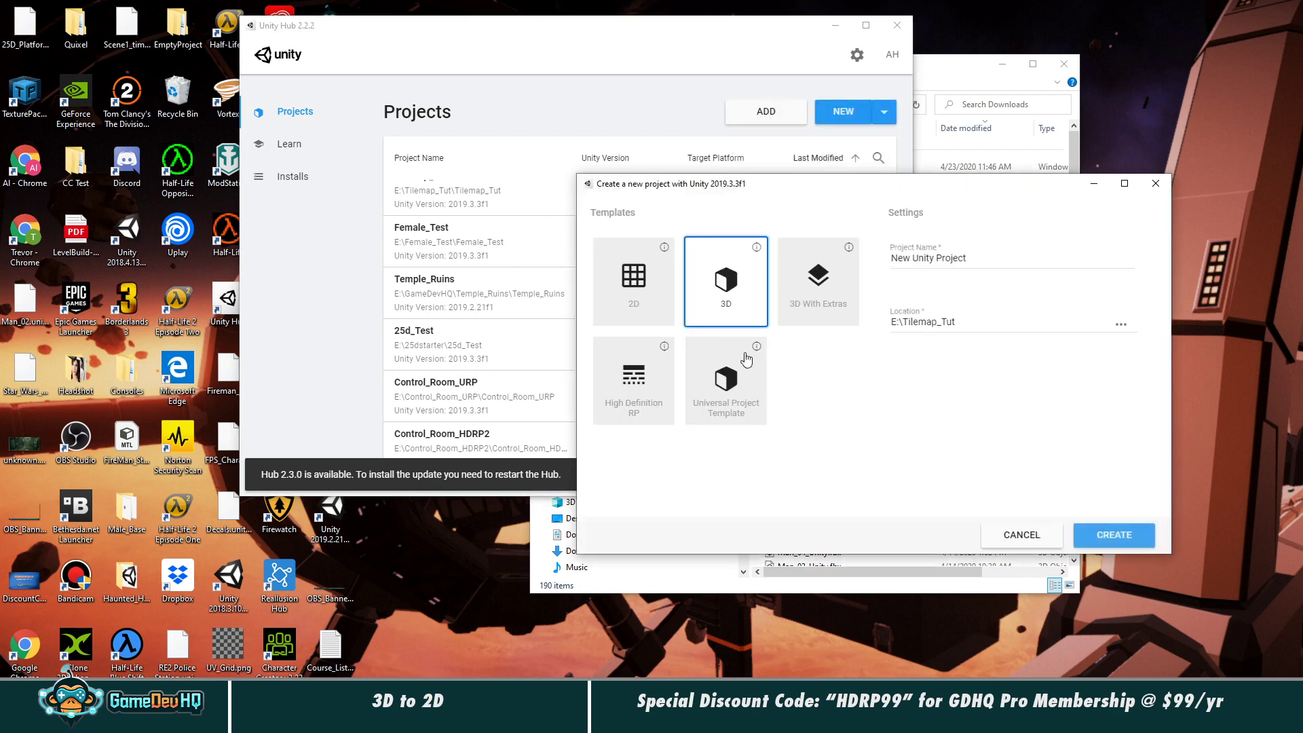
pyautogui.click(724, 407)
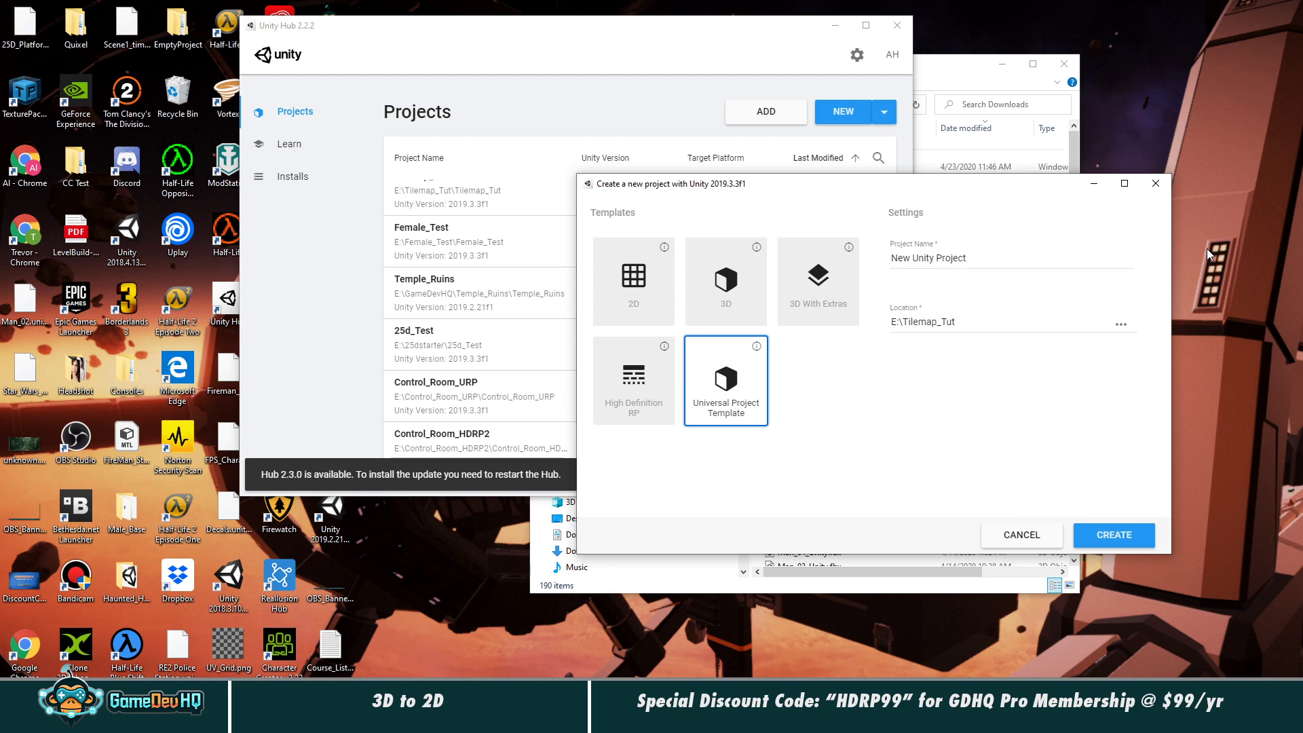
pyautogui.click(1155, 187)
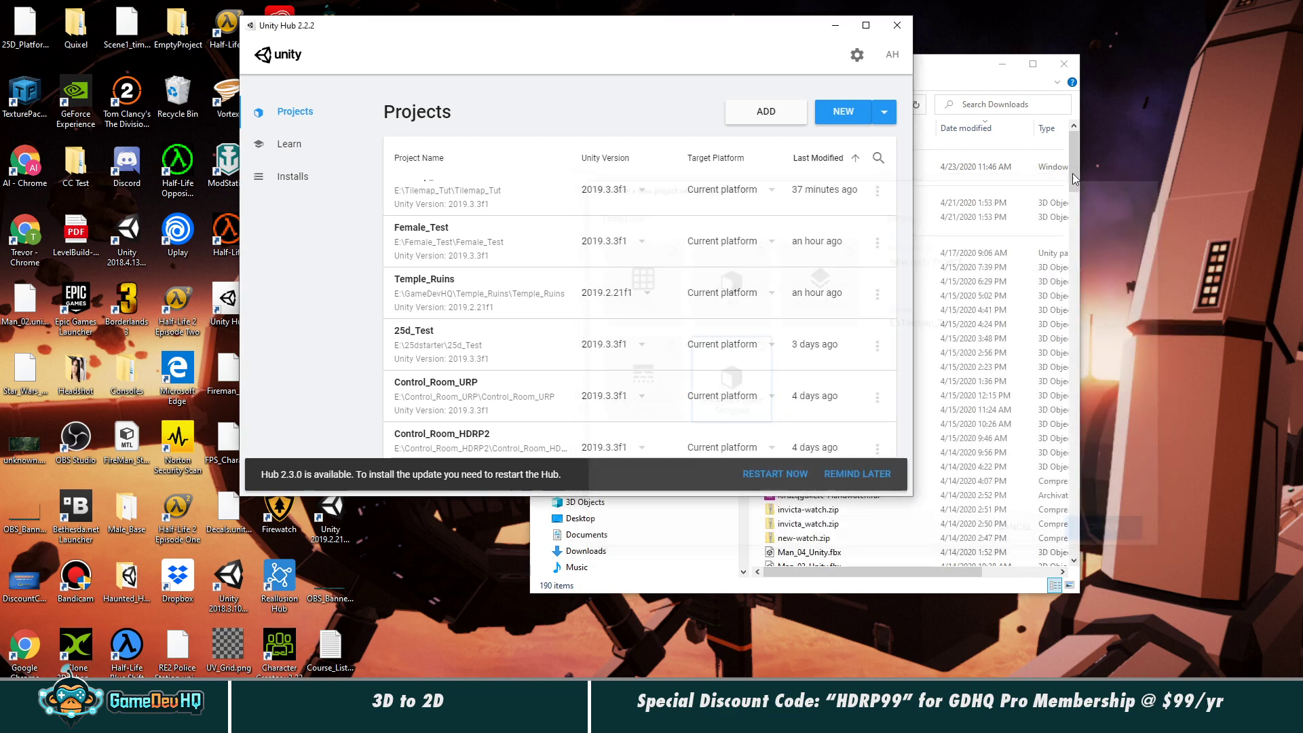
pyautogui.click(897, 26)
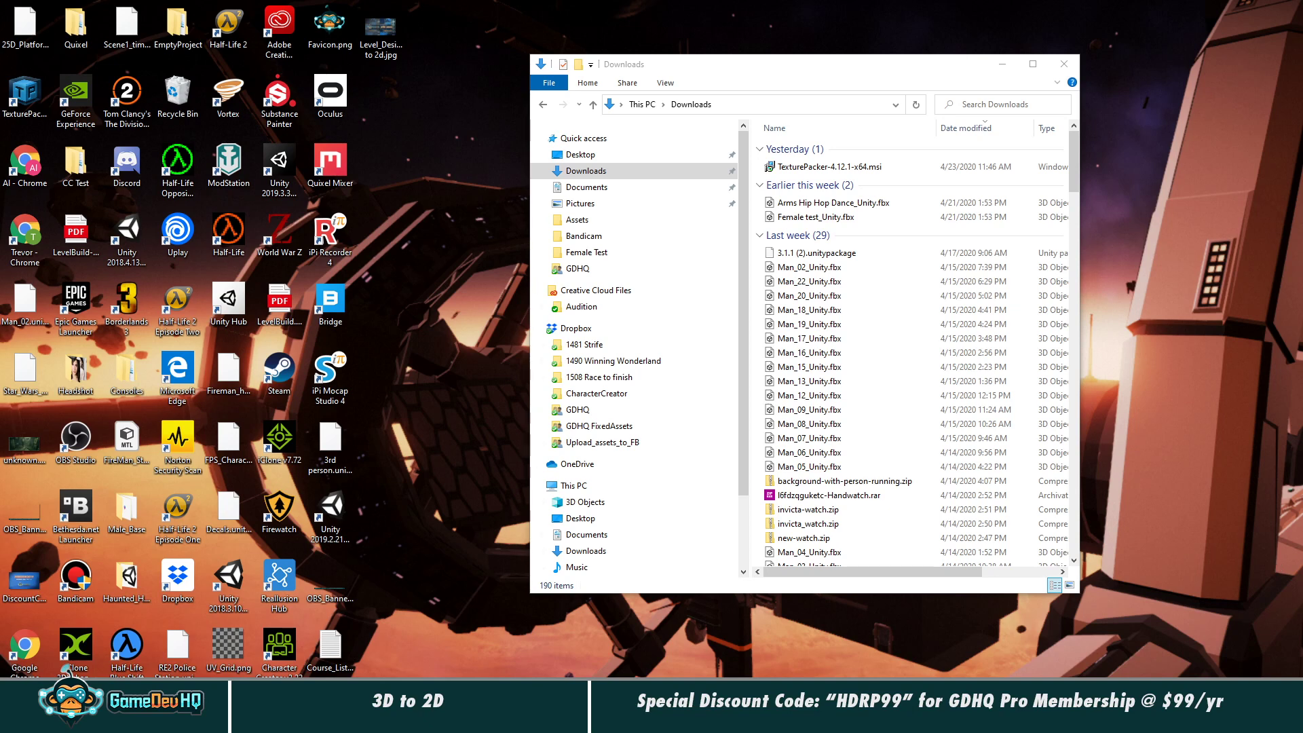
# Step: Bring Tilemap_Tut Unity forward, then the '2d game art' Chrome window
pyautogui.moveTo(707, 719)
pyautogui.click(643, 683)
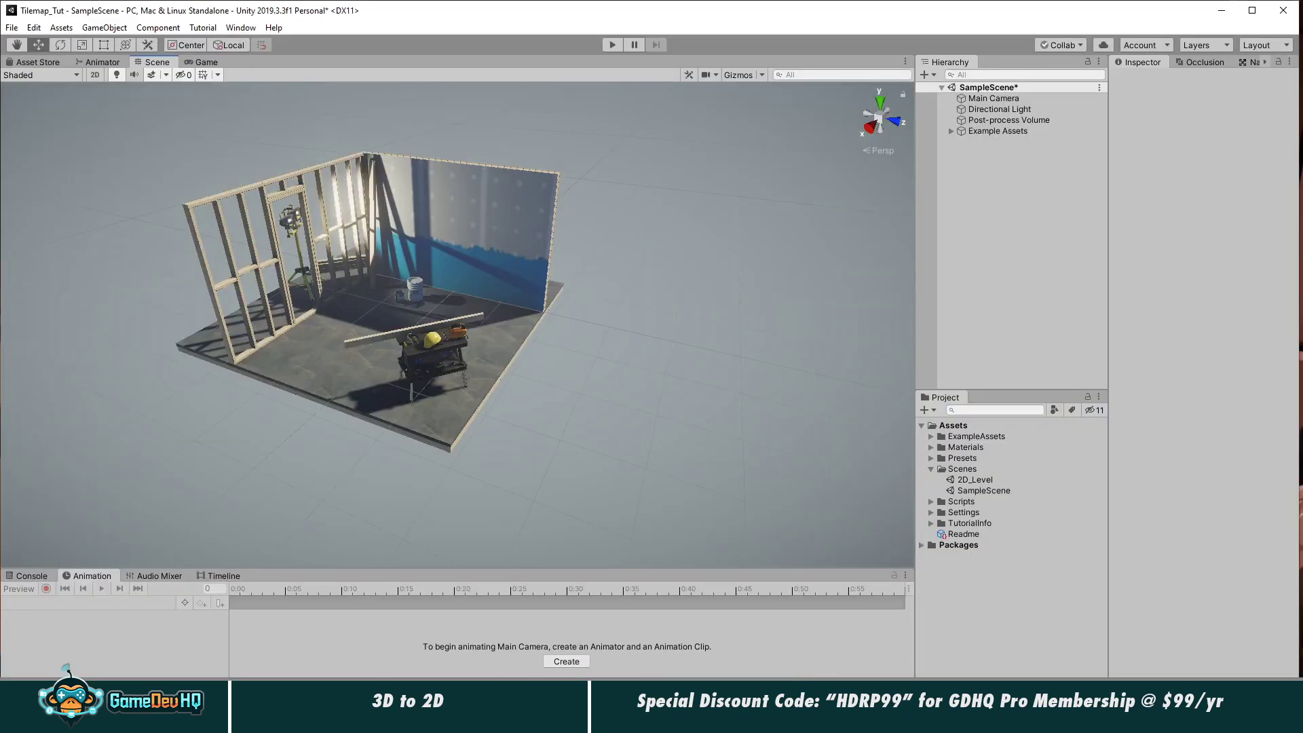
pyautogui.click(200, 718)
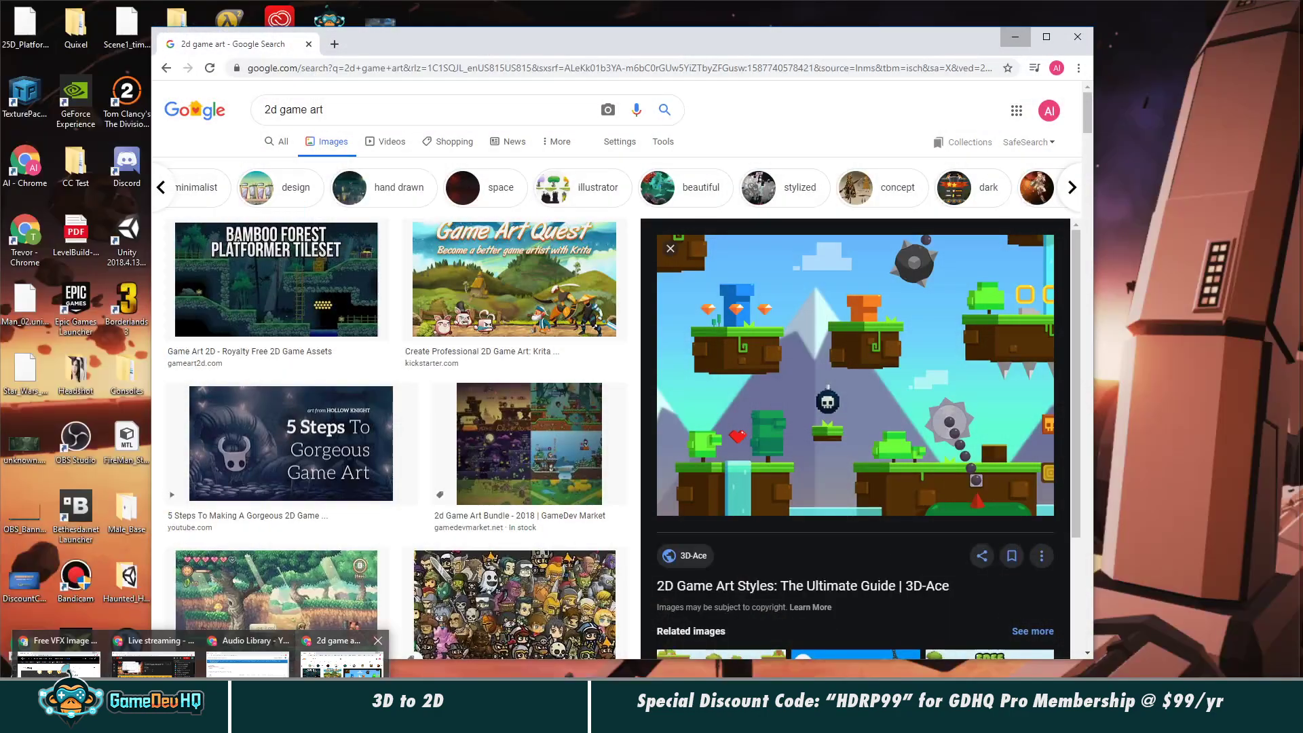
pyautogui.click(342, 682)
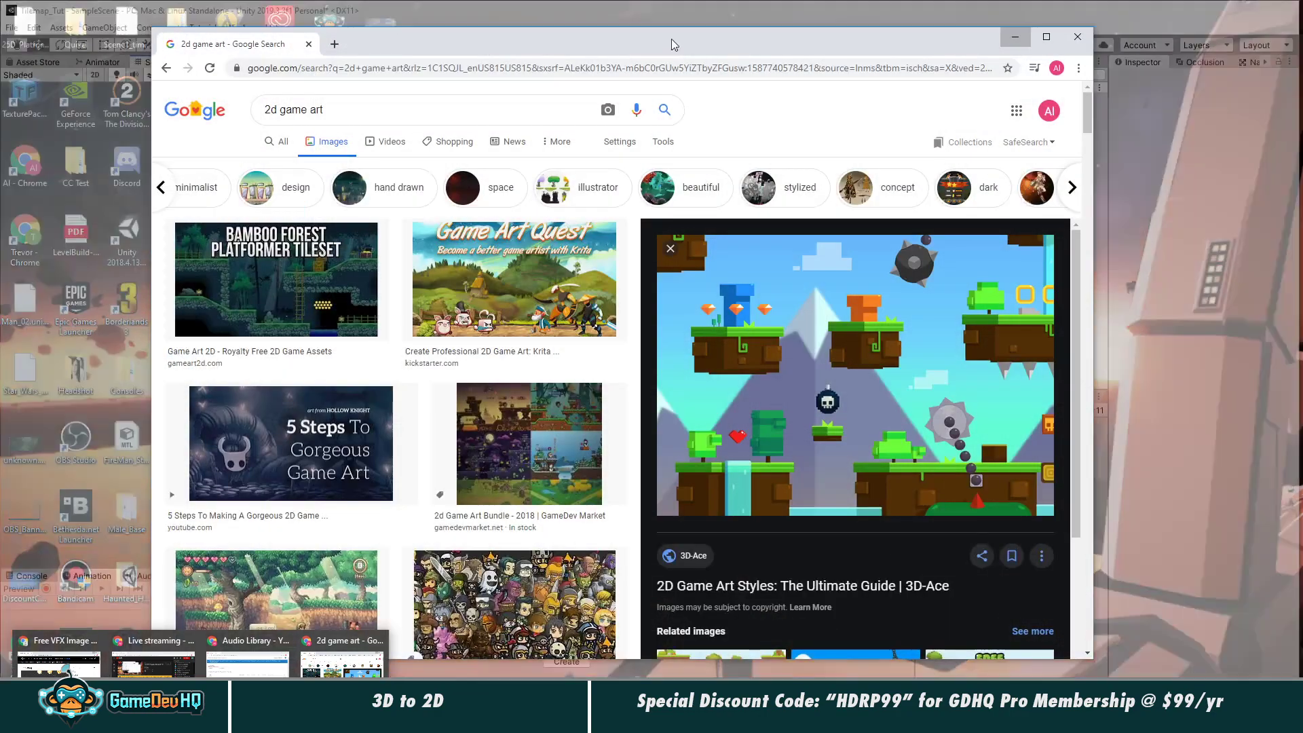
pyautogui.click(369, 662)
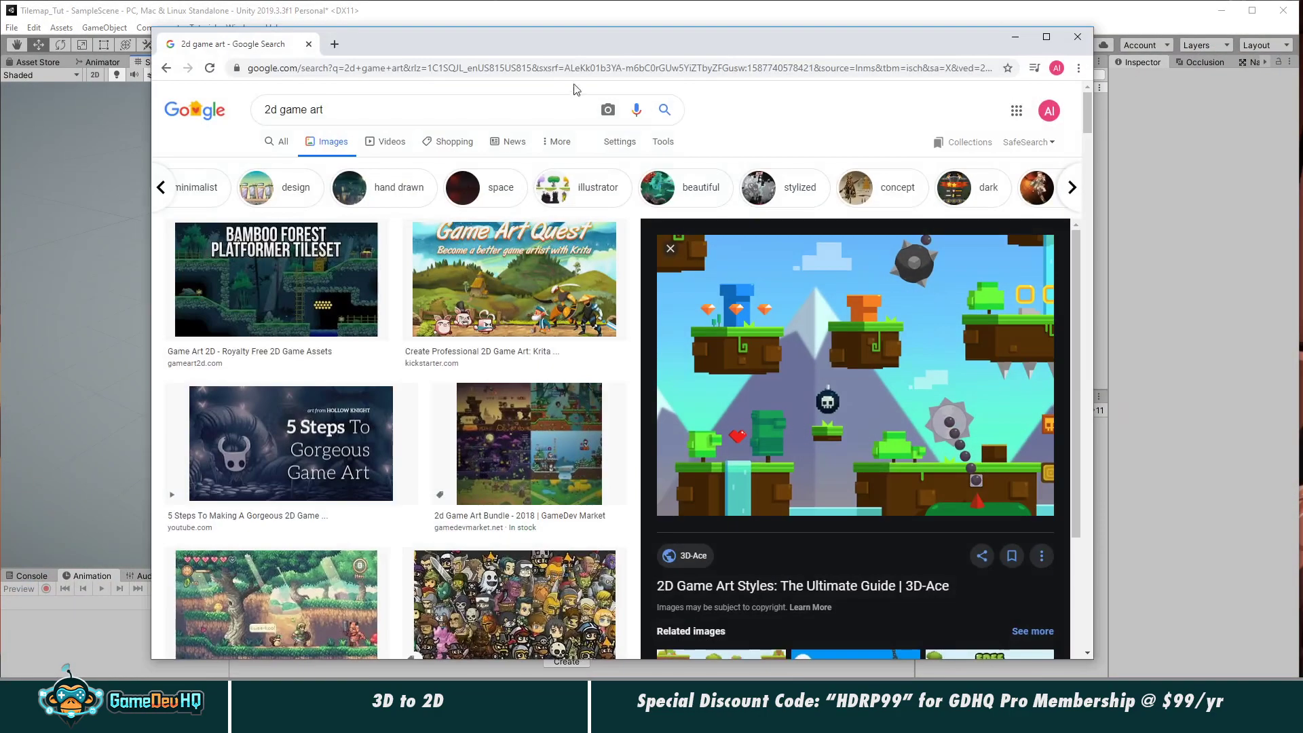
# Step: Visit gamedevhq.com in Chrome, then close the browser
pyautogui.click(576, 72)
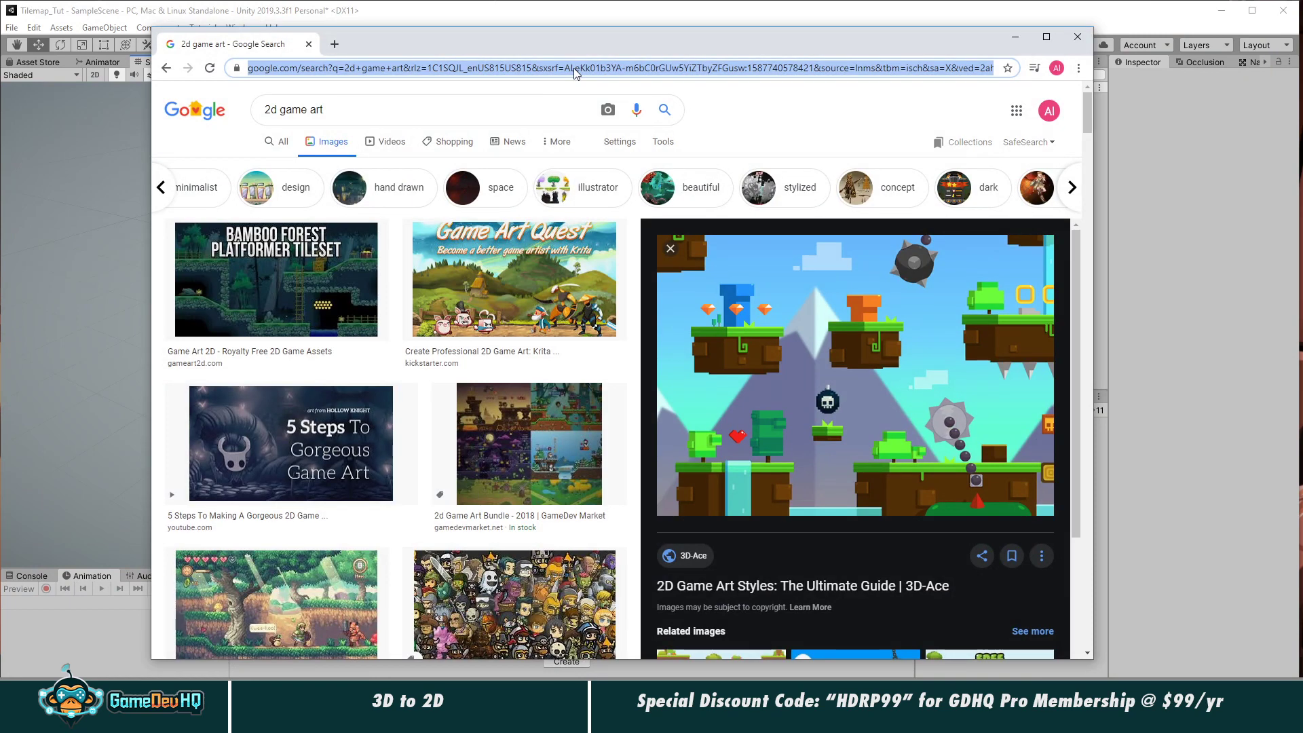
pyautogui.write('gamedevhq.com')
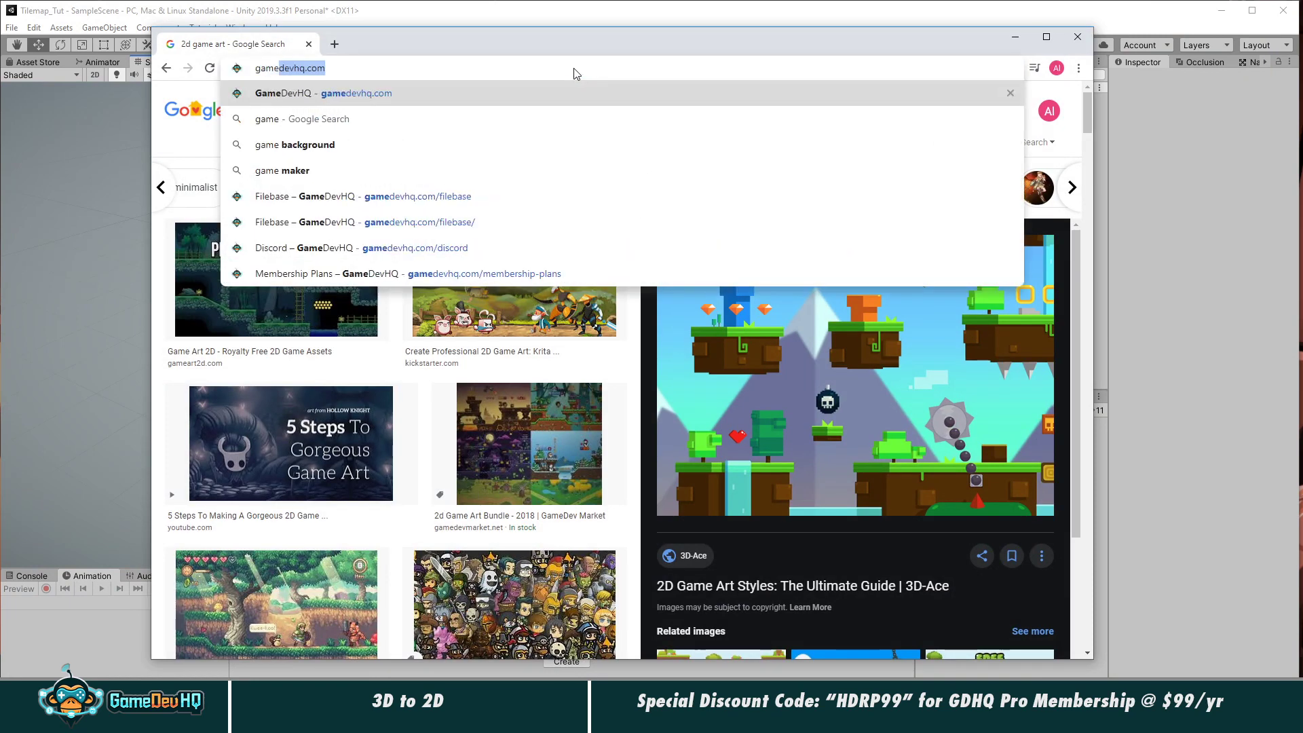
pyautogui.press('Return')
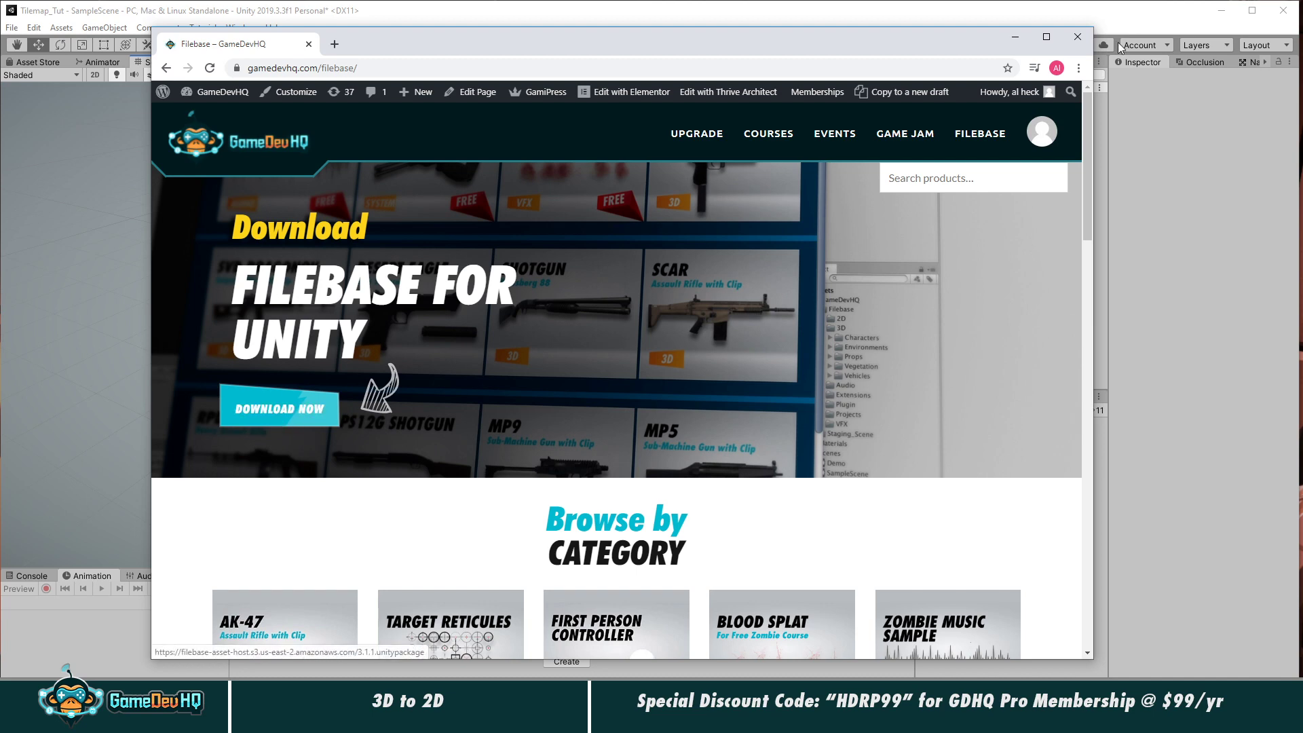
pyautogui.click(1078, 36)
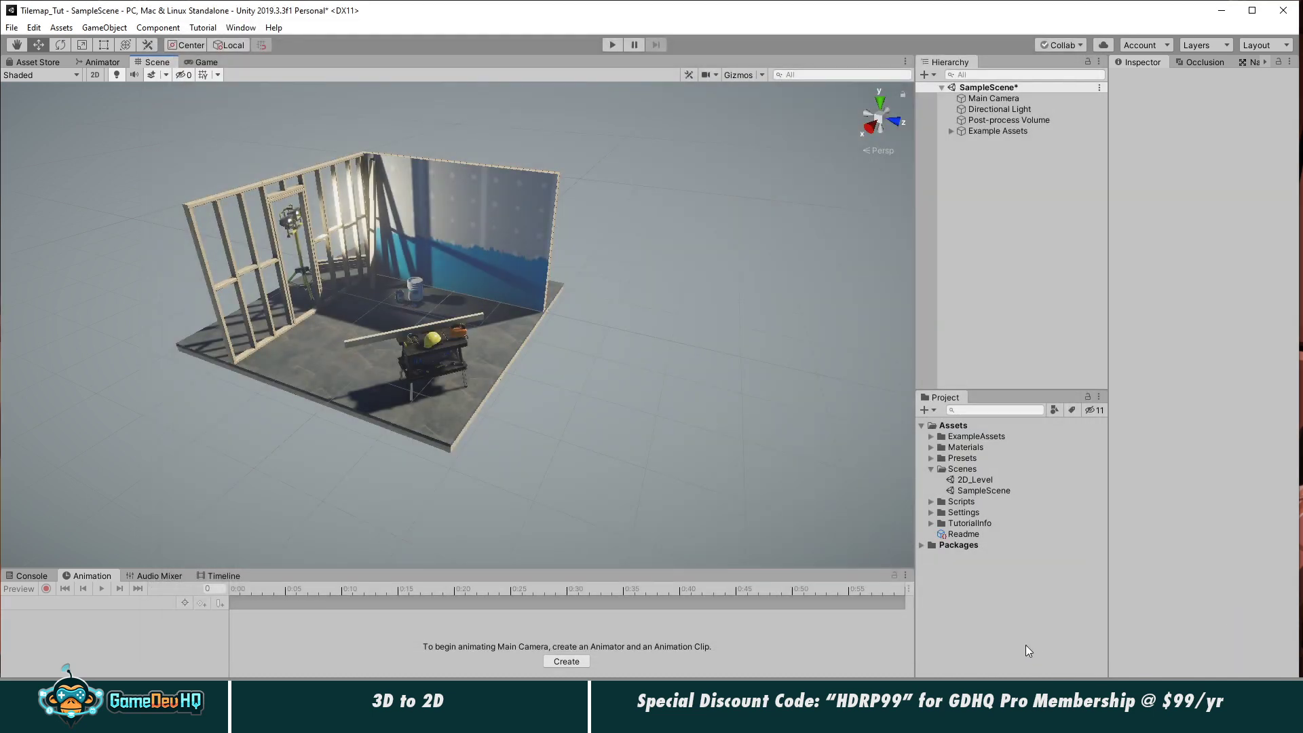
# Step: Drag 3.1.1 (2).unitypackage from Downloads onto Unity's Project panel
pyautogui.hotkey('alt', 'Tab')
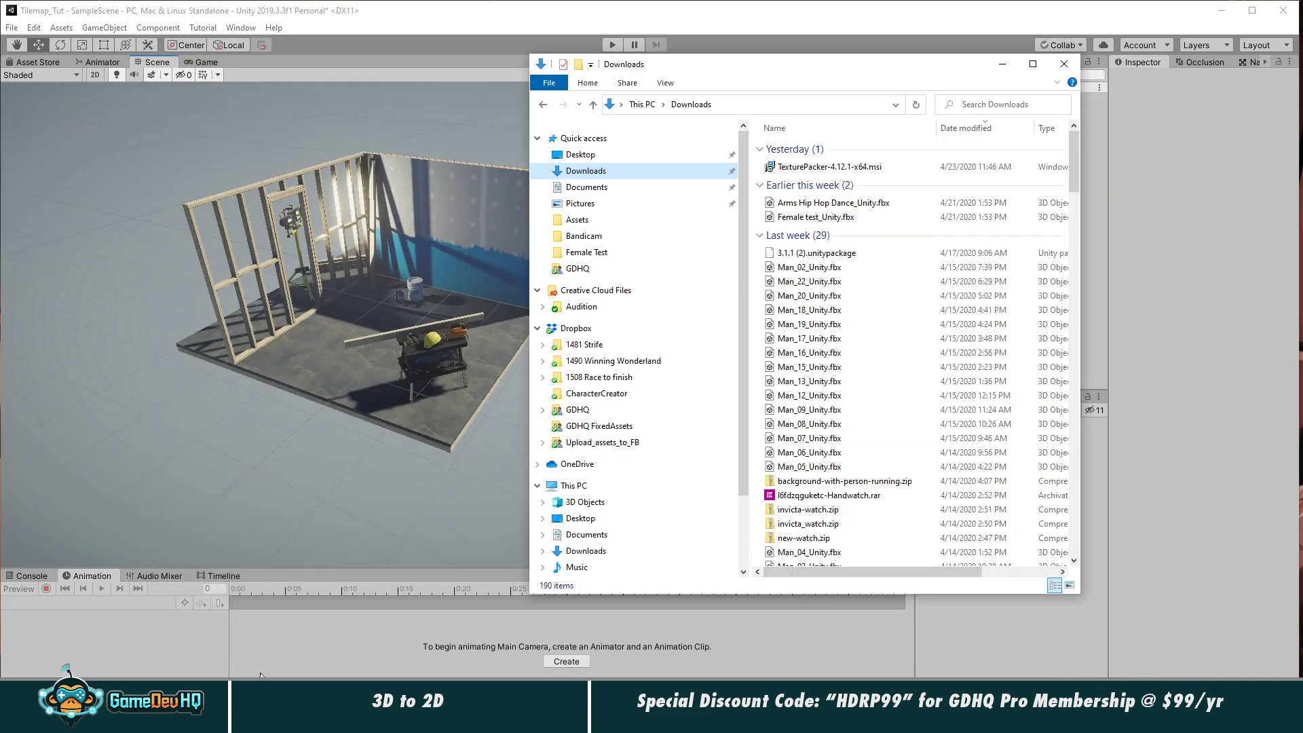
pyautogui.click(835, 258)
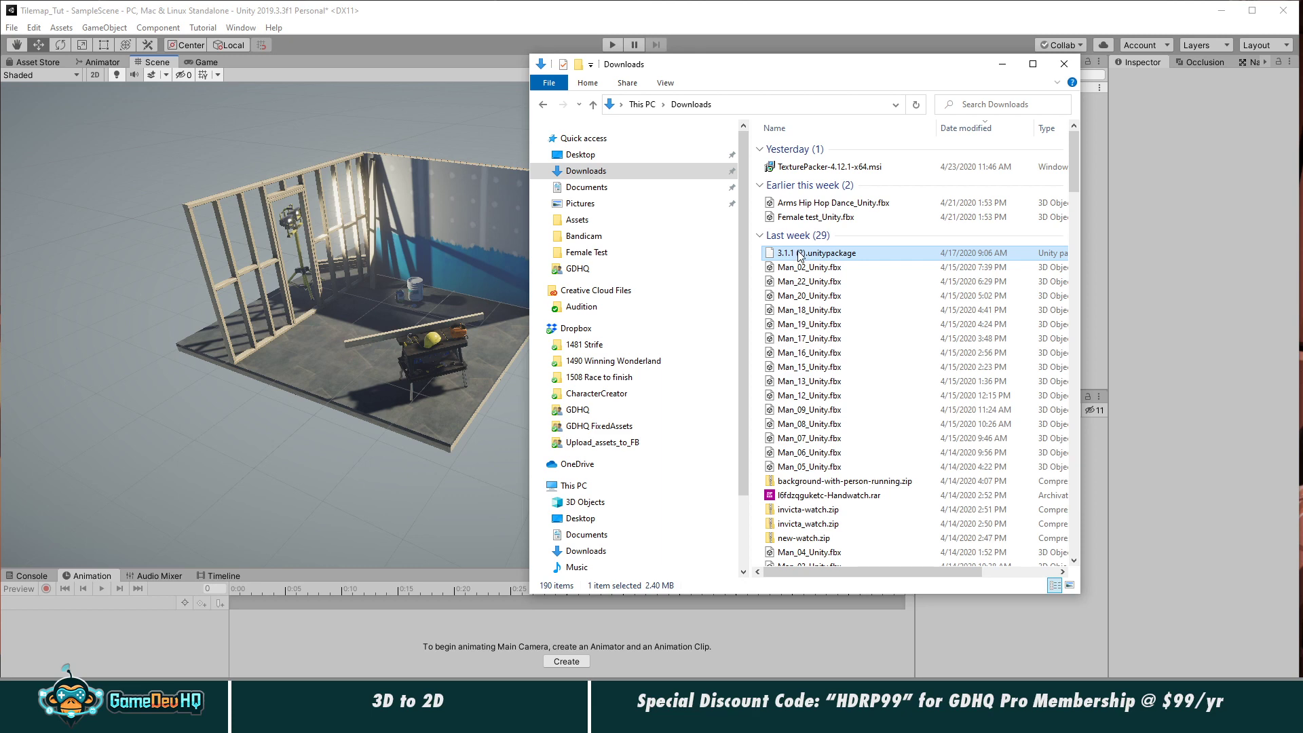
pyautogui.moveTo(821, 68); pyautogui.dragTo(456, 66)
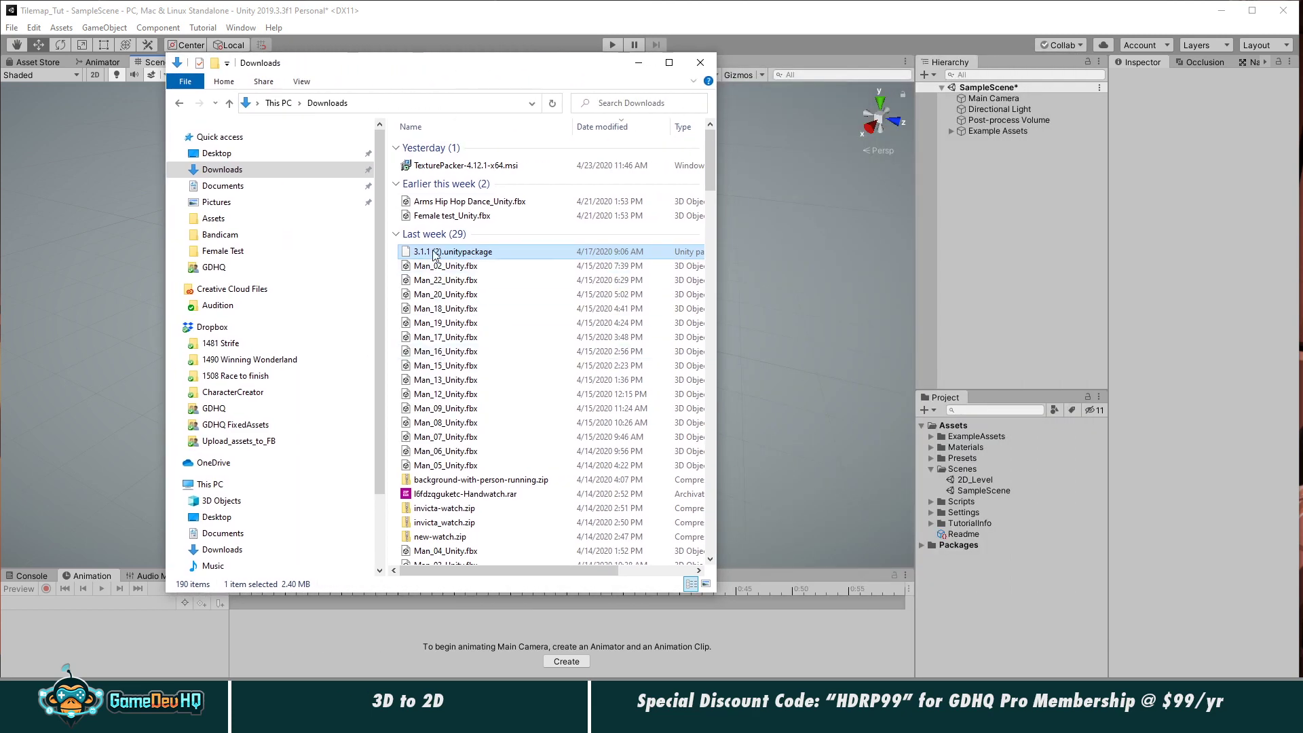
pyautogui.moveTo(435, 251); pyautogui.dragTo(1000, 595)
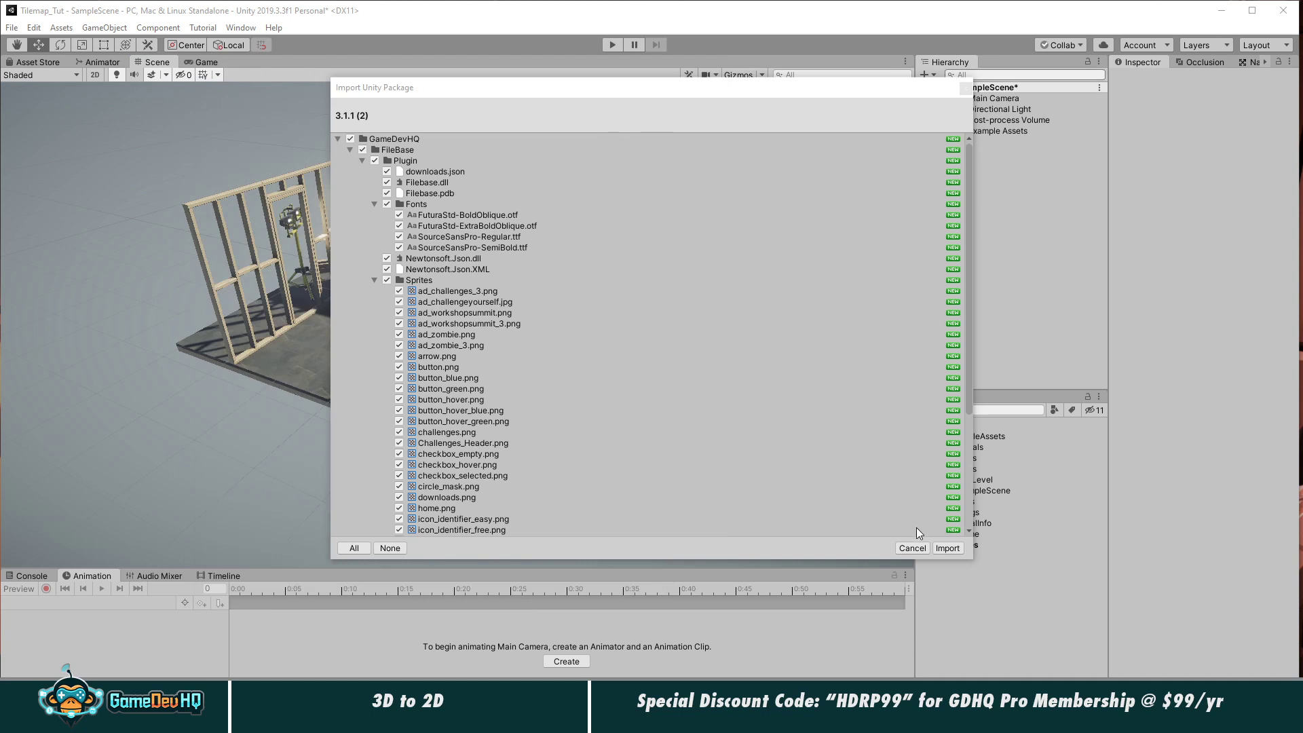
# Step: Import all files from the Filebase package and collapse the Scenes folder
pyautogui.click(949, 550)
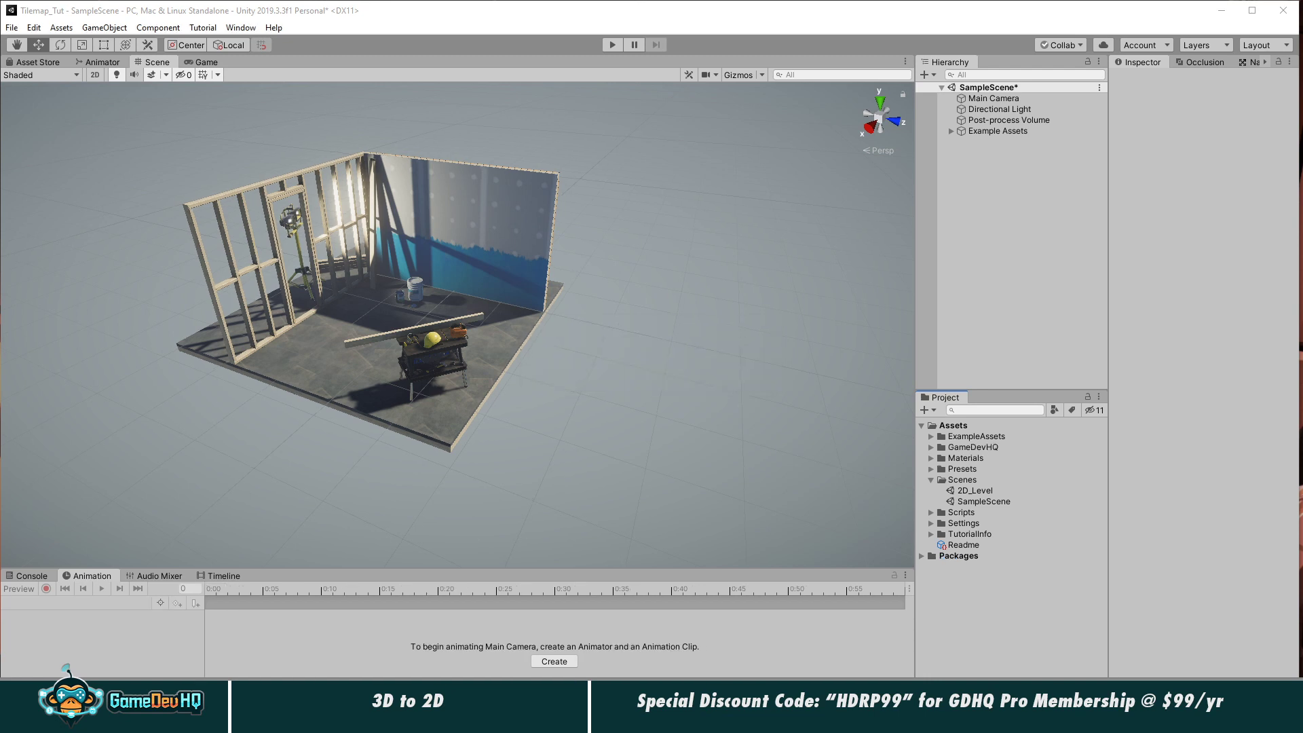
pyautogui.click(932, 479)
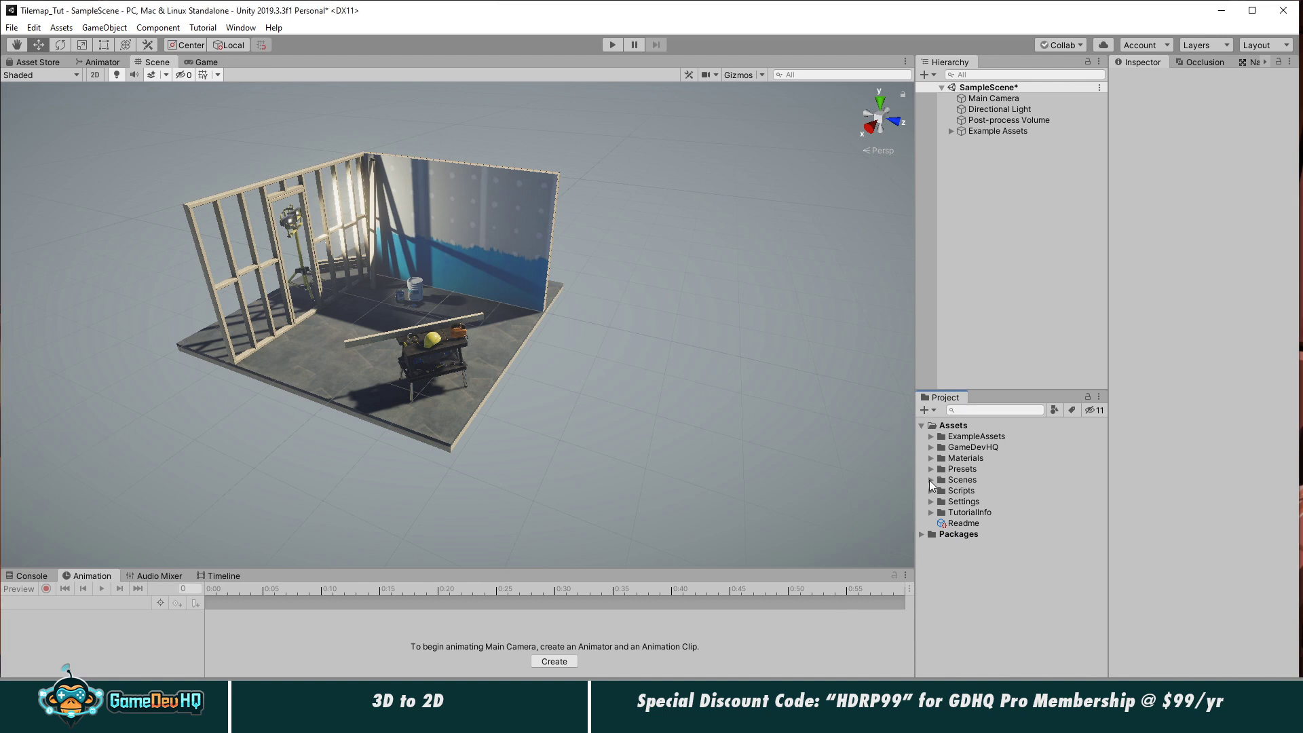
# Step: Open Window > Filebase over the scene and select the Transparent Background asset
pyautogui.click(241, 28)
pyautogui.click(262, 100)
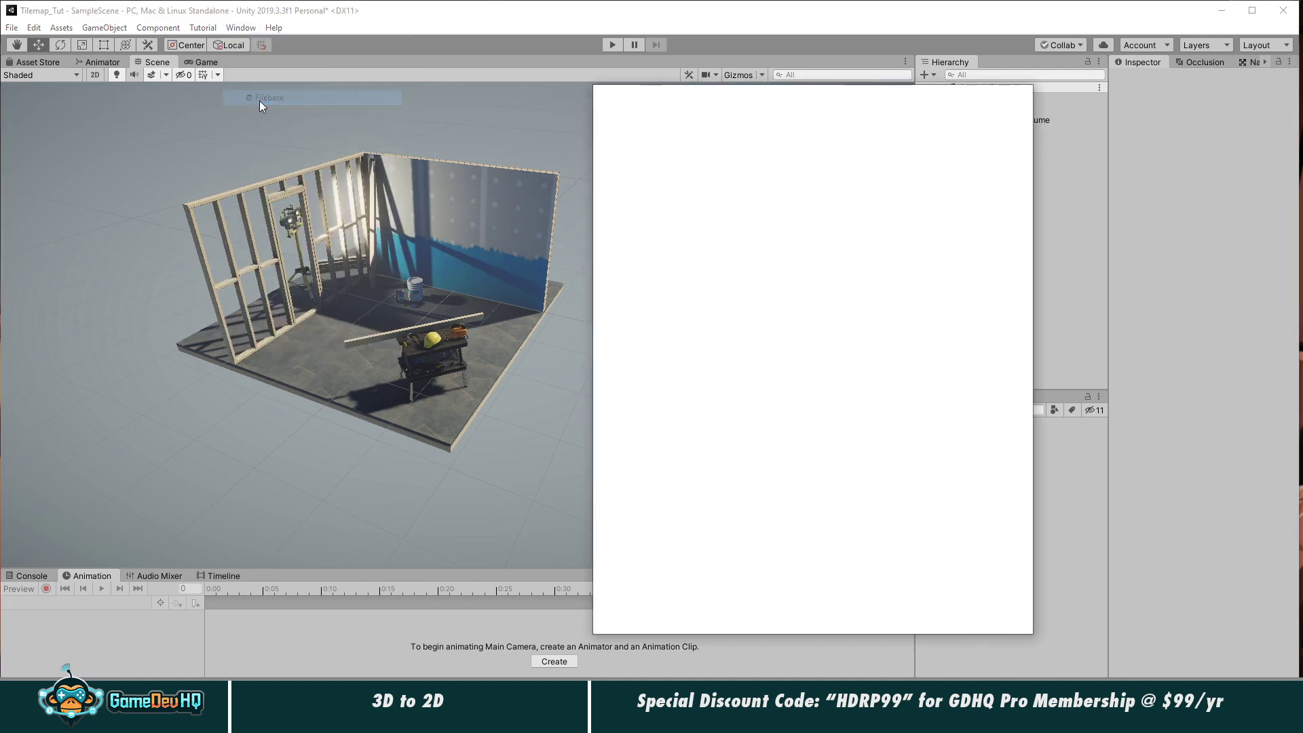
pyautogui.moveTo(799, 96); pyautogui.dragTo(573, 51)
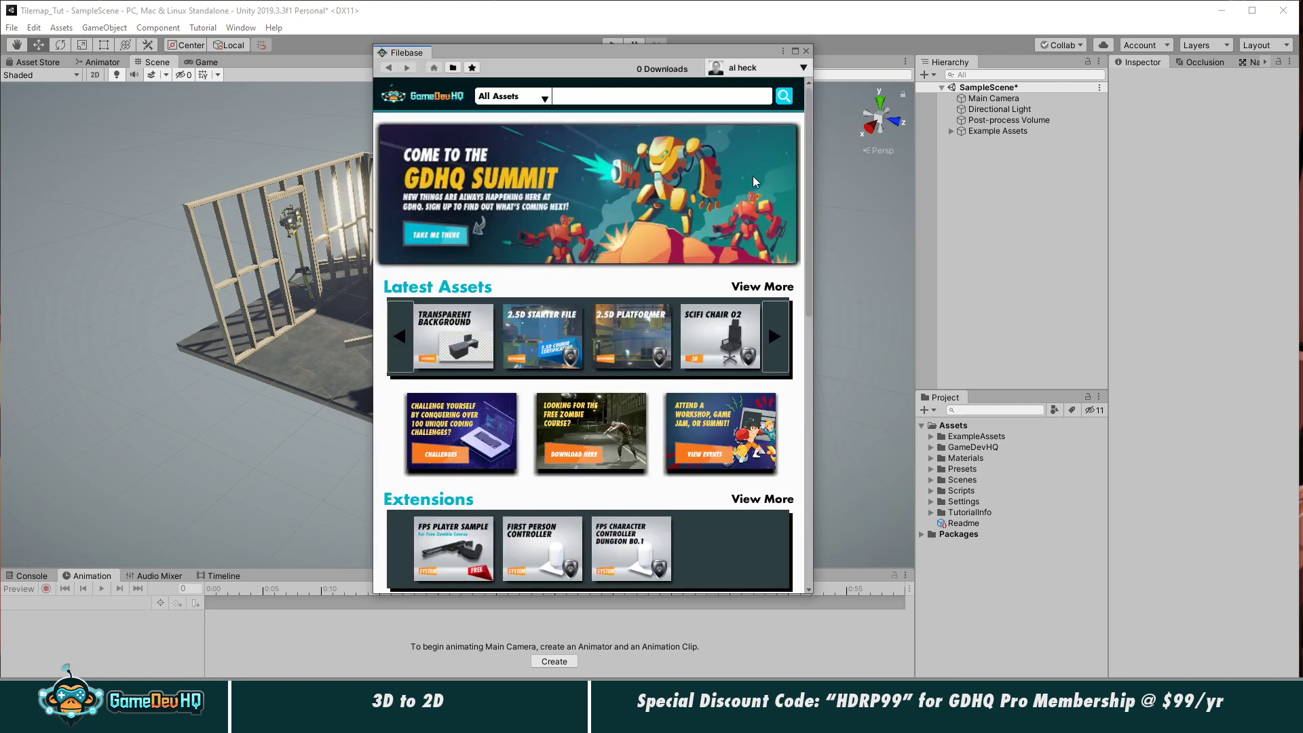
pyautogui.click(453, 349)
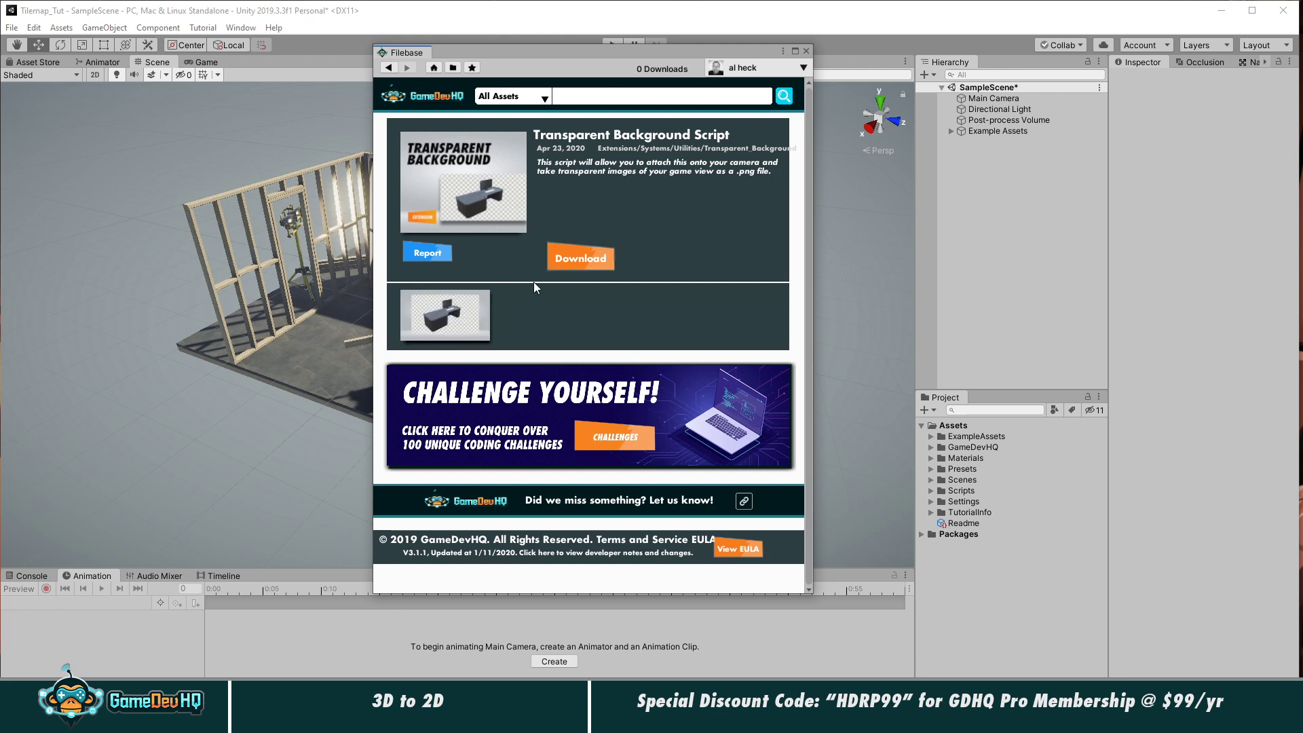
# Step: Start the Transparent Background download and sign in to GameDevHQ with the account username and password
pyautogui.click(585, 262)
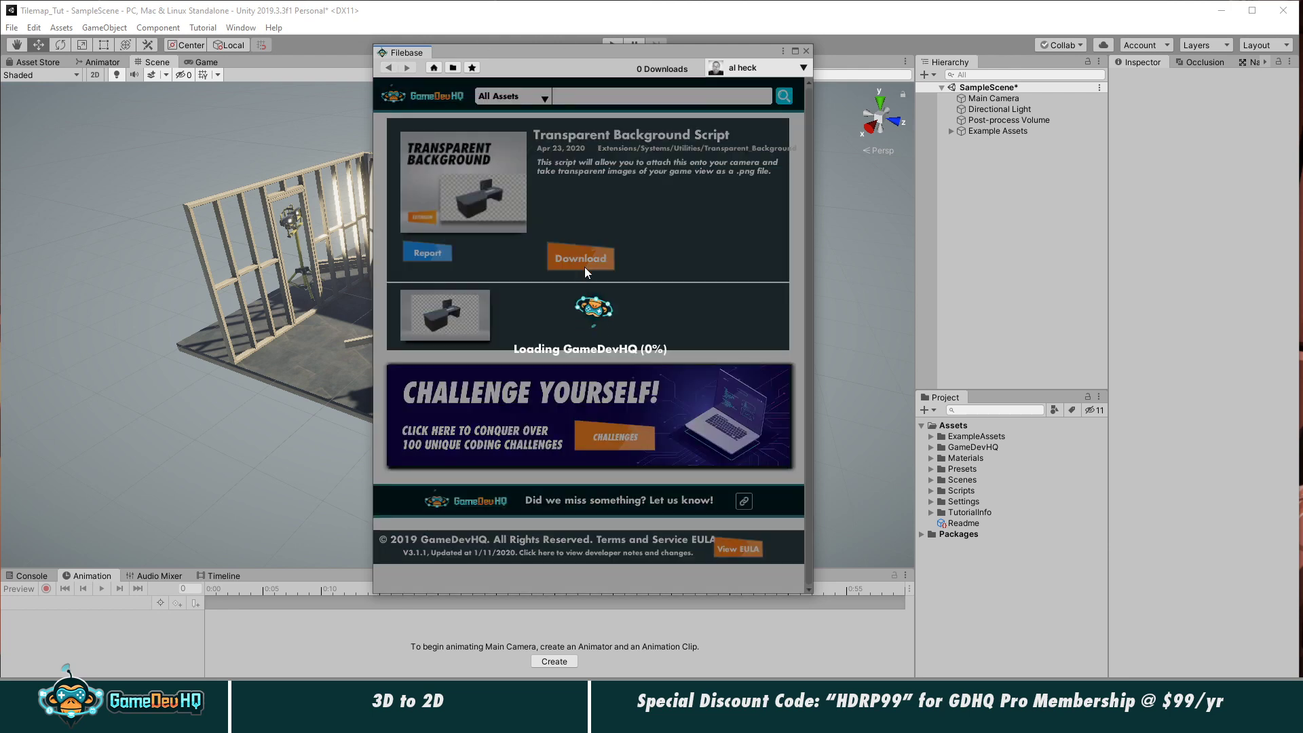
pyautogui.click(586, 334)
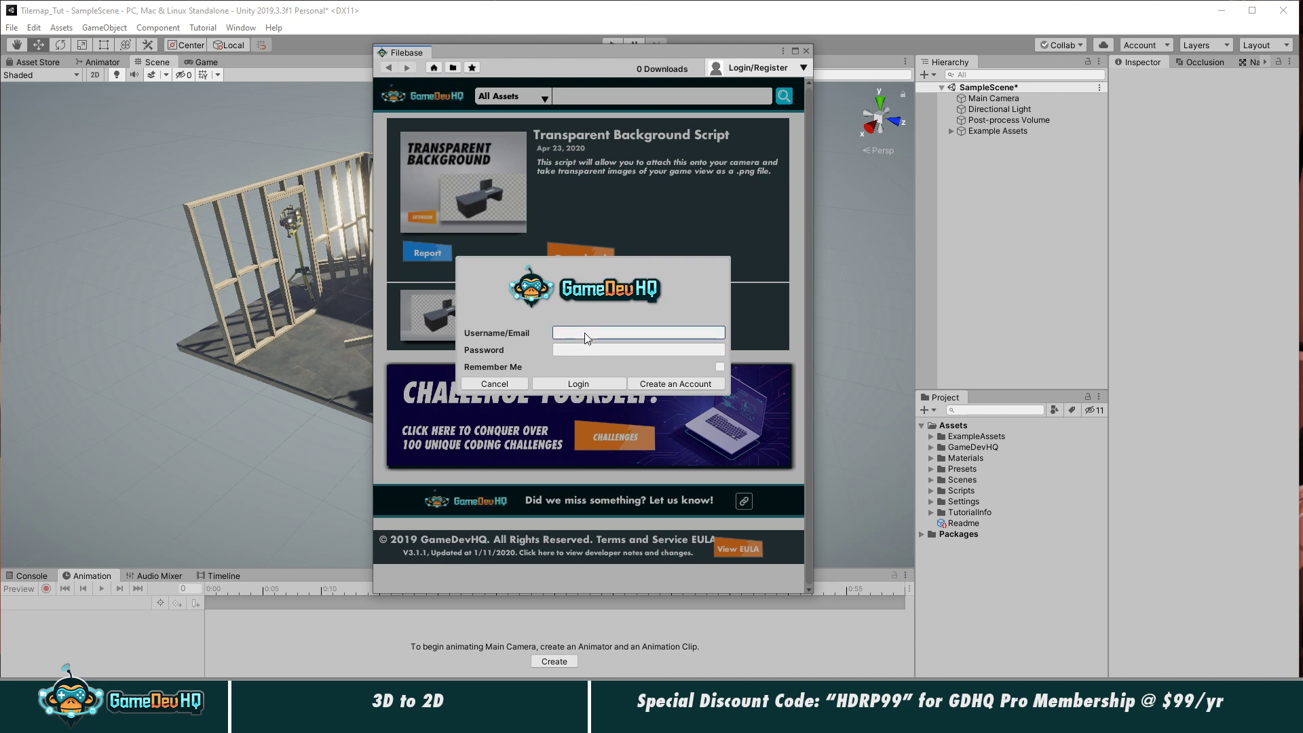
pyautogui.write('al heck')
pyautogui.press('Tab')
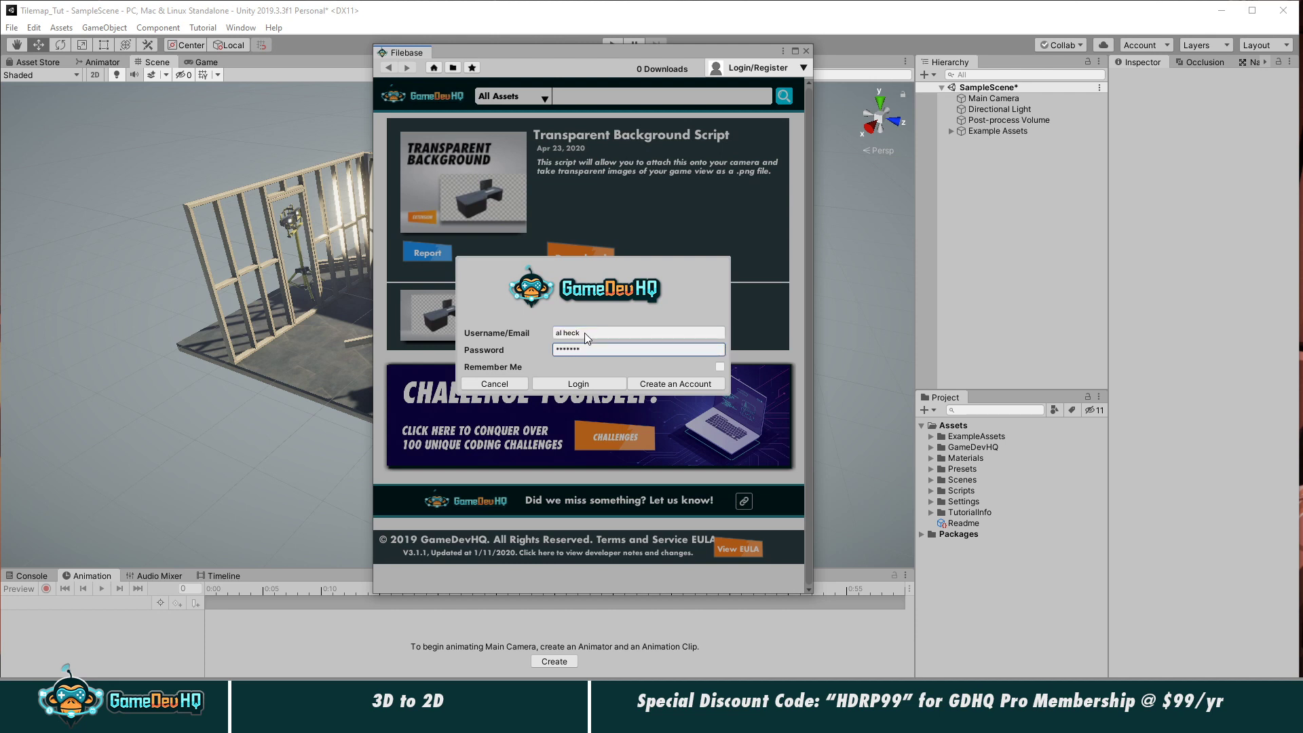
pyautogui.click(583, 384)
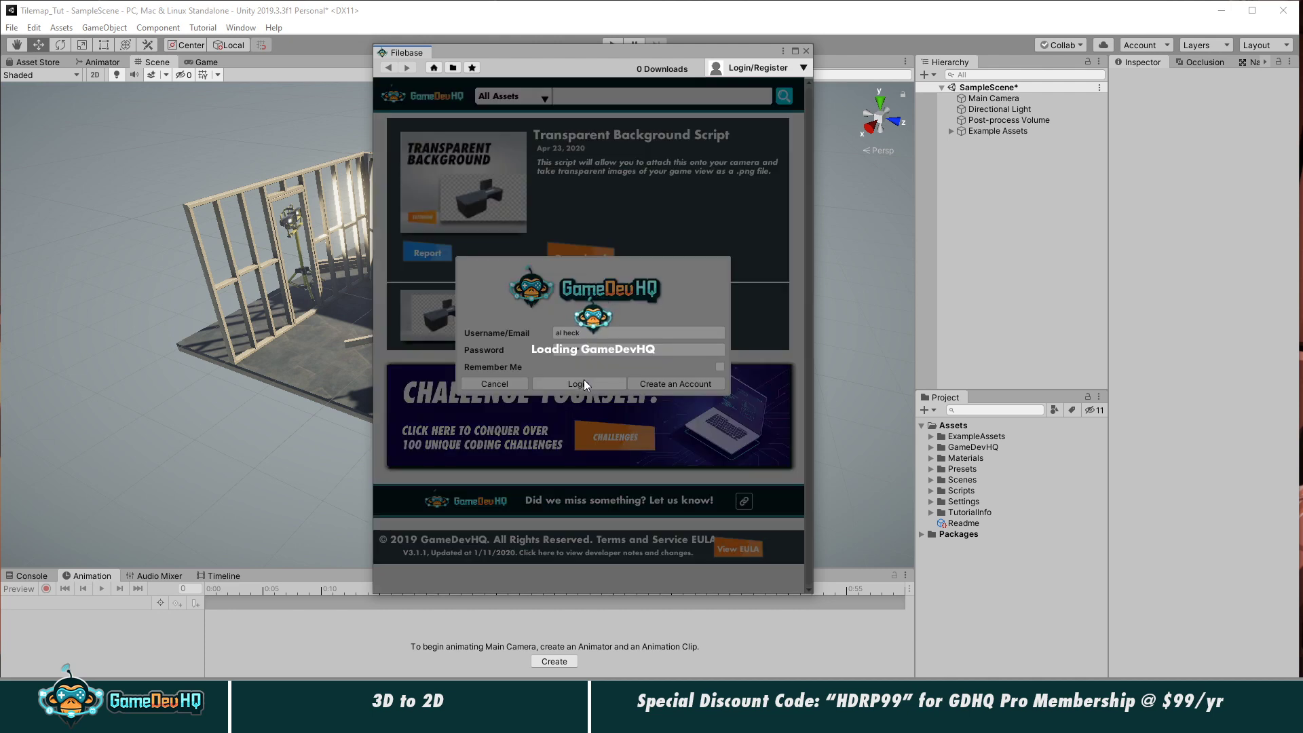
# Step: Download and import the Transparent Background package, then show Filebase's downloaded assets list
pyautogui.click(581, 256)
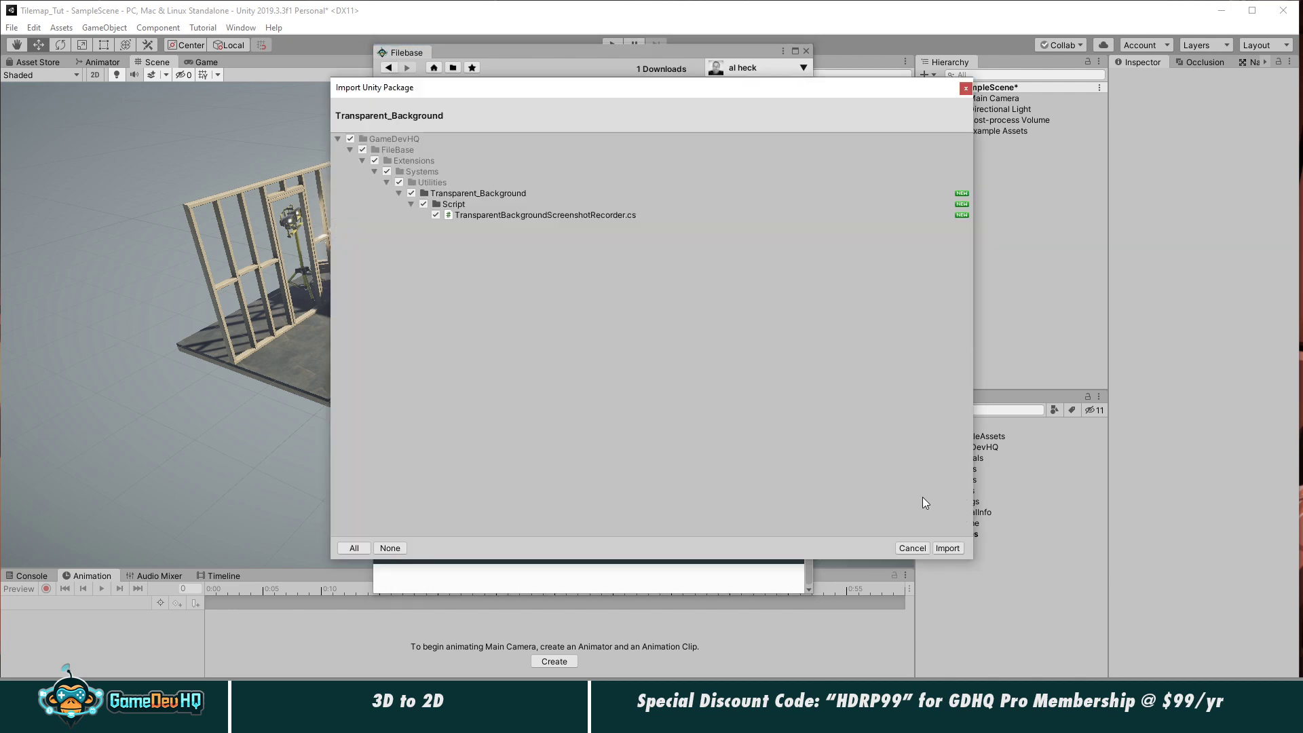
pyautogui.click(947, 549)
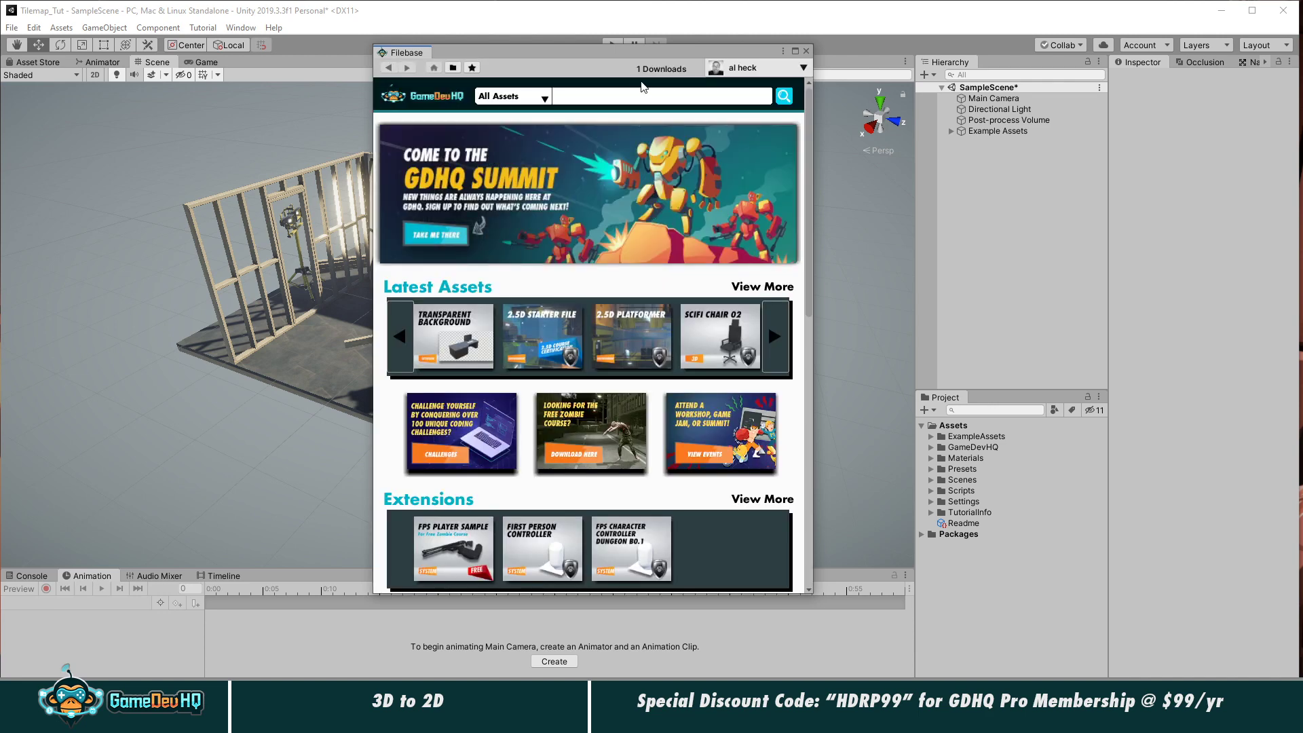
pyautogui.click(453, 68)
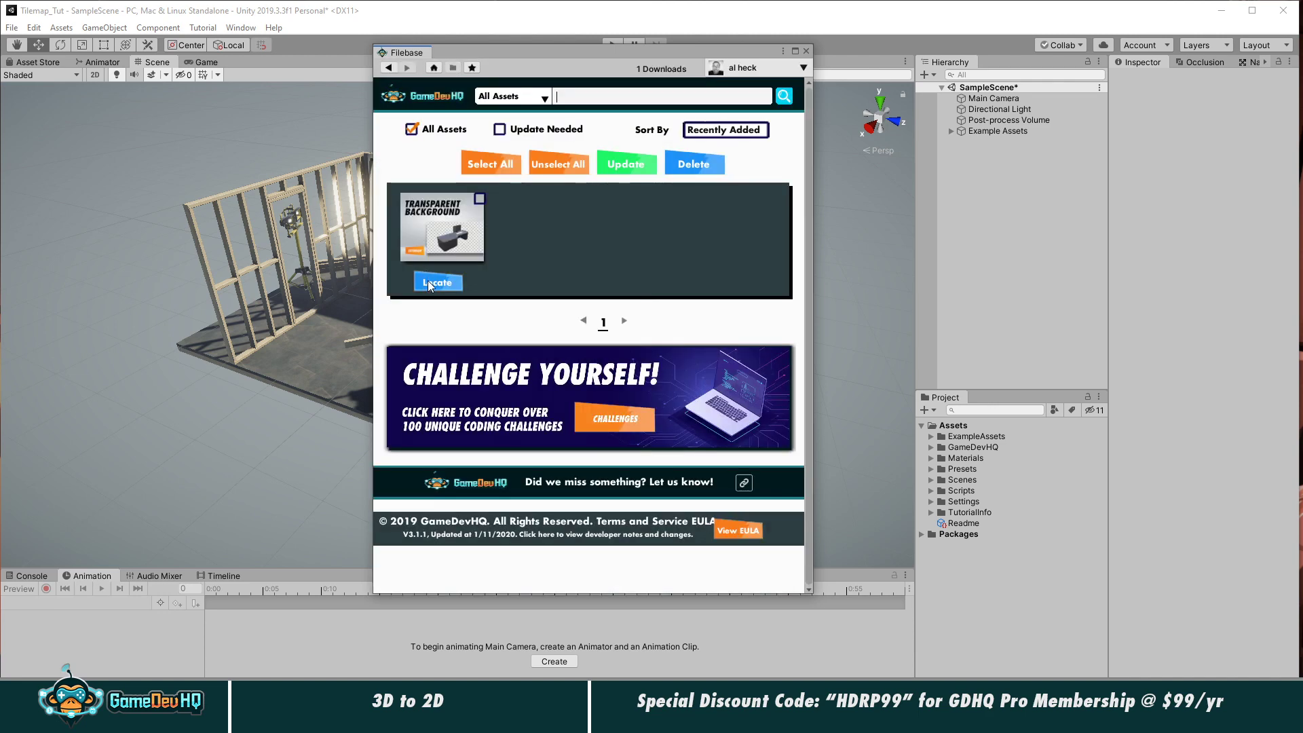
# Step: Locate the imported Transparent_Background > Script folder and read the TransparentBackground script's source
pyautogui.click(437, 283)
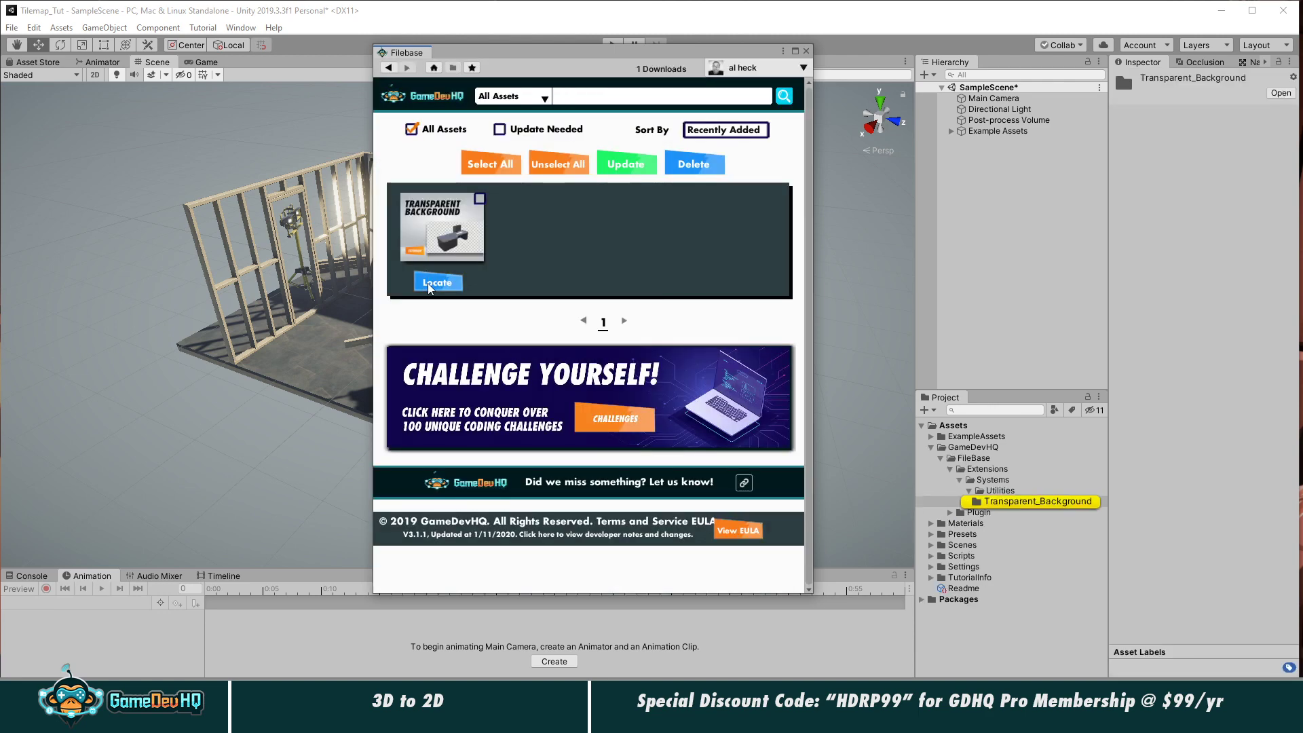
pyautogui.doubleClick(1004, 503)
pyautogui.click(989, 513)
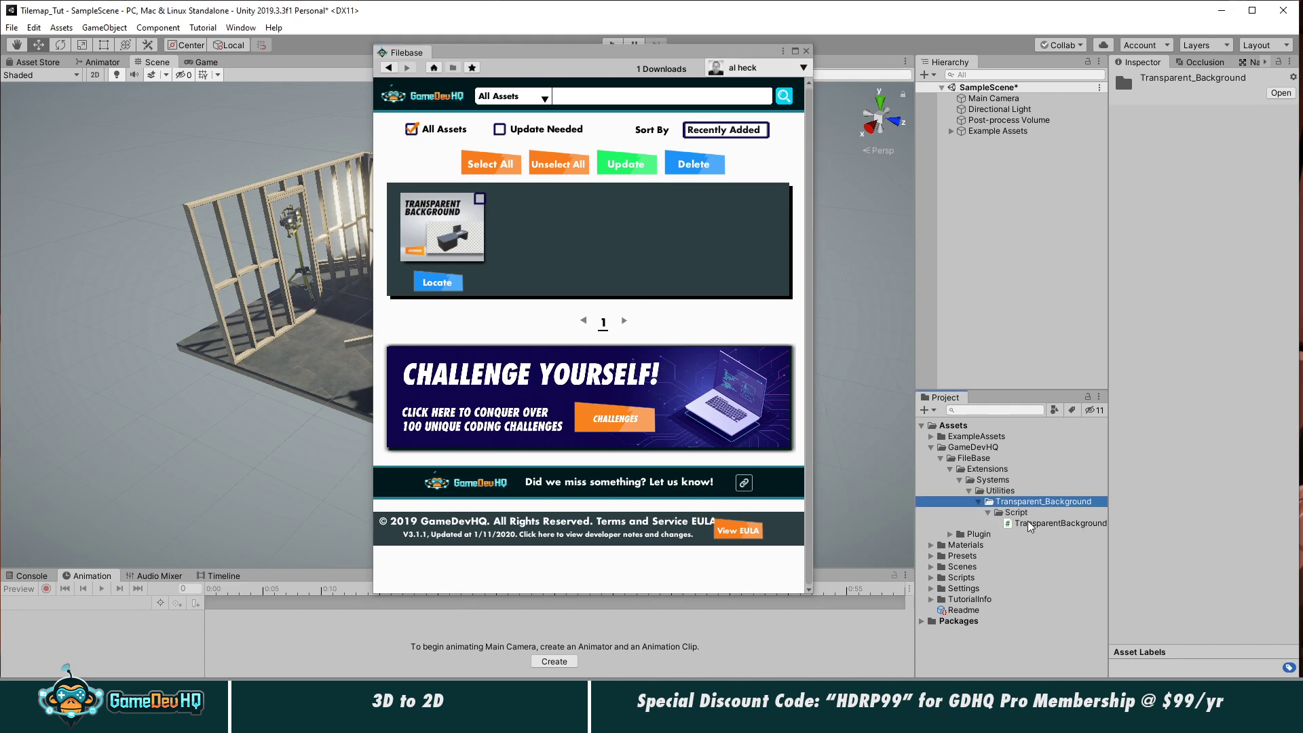
pyautogui.click(1046, 523)
pyautogui.scroll(-15, 1226, 500)
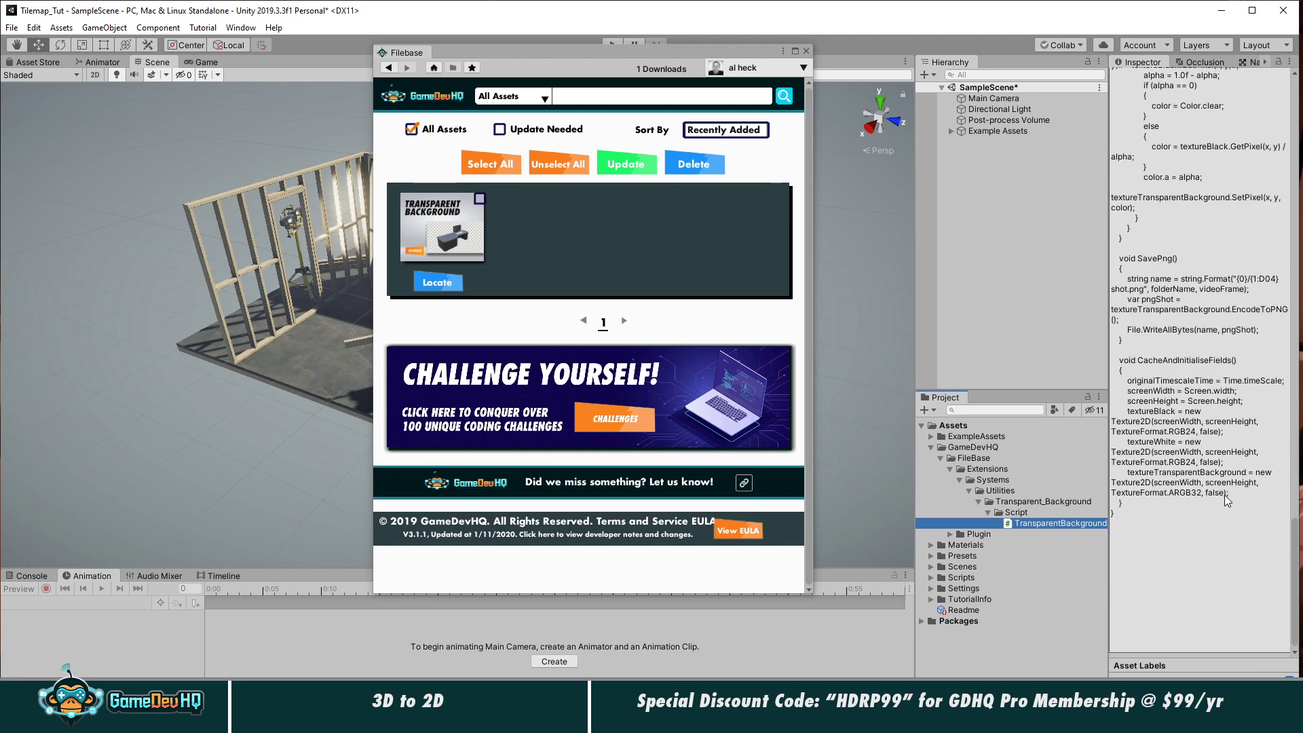
pyautogui.scroll(20, 1227, 501)
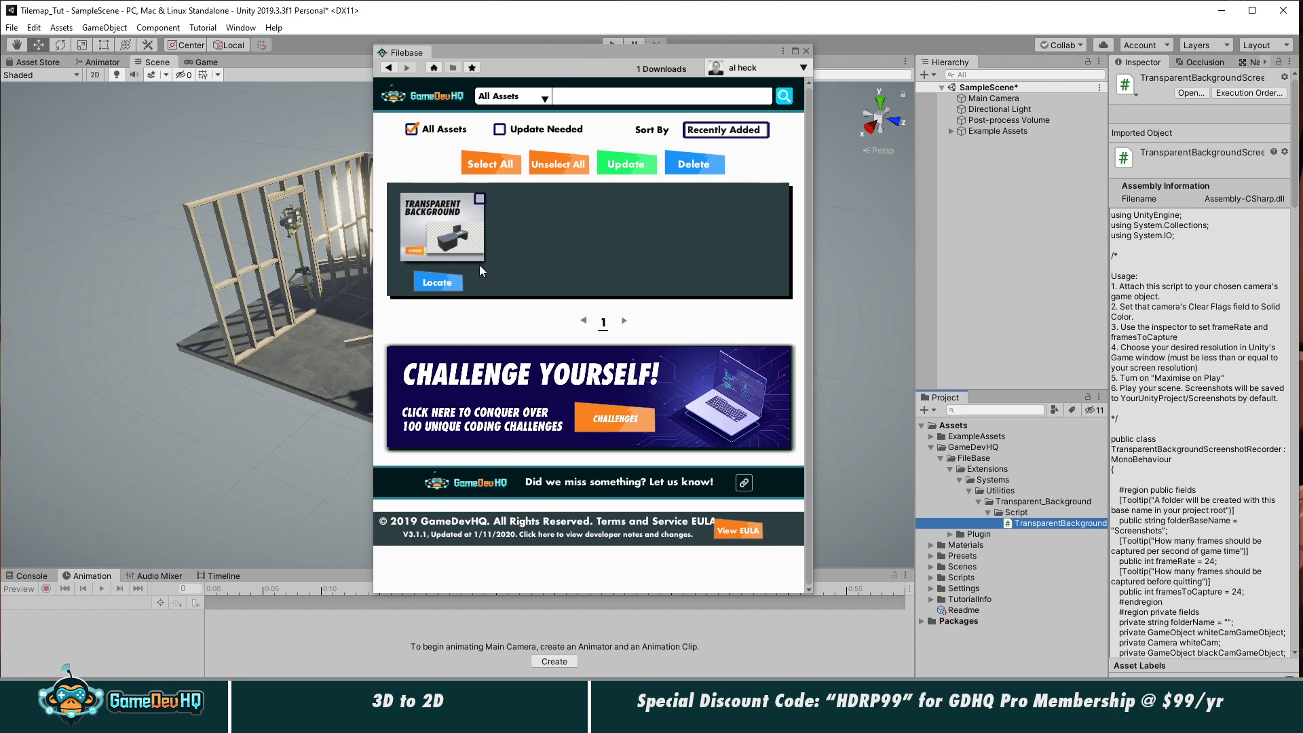
# Step: Browse the Filebase asset pages, preview the Scifi Chair 02 image, then close Filebase
pyautogui.click(421, 230)
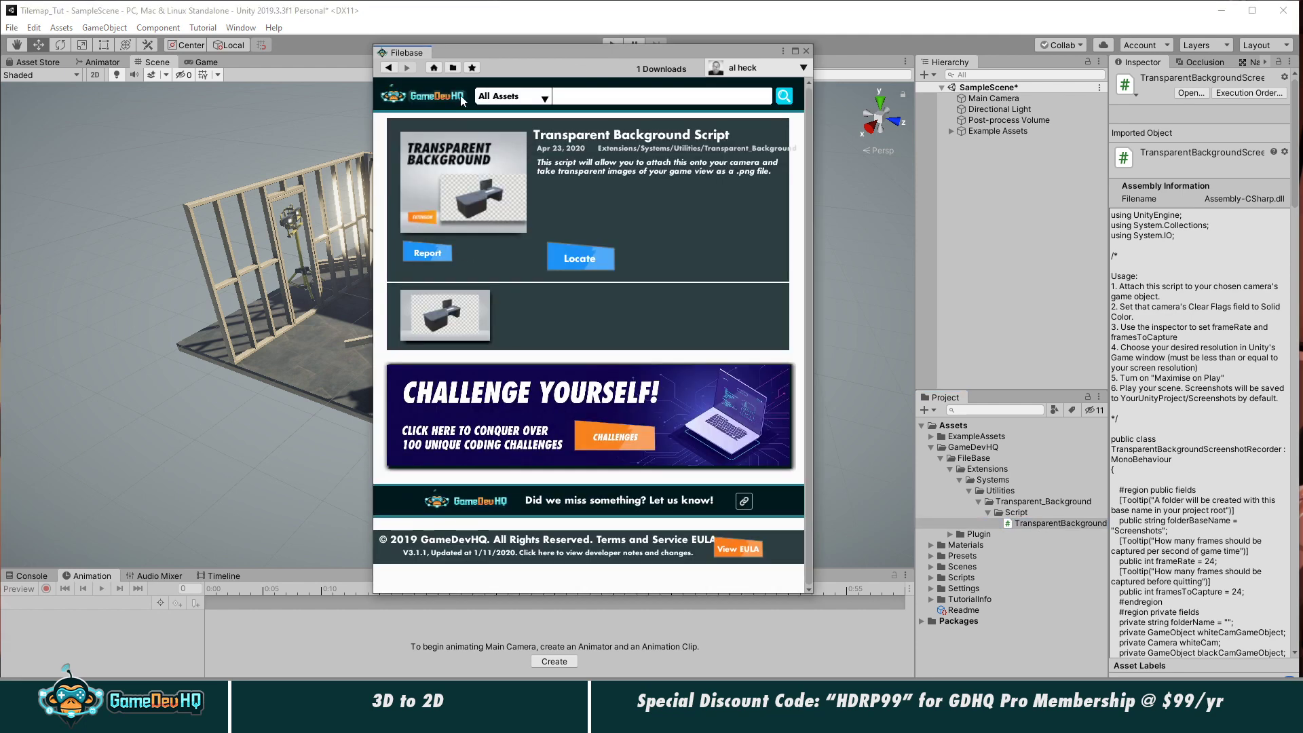
pyautogui.click(389, 67)
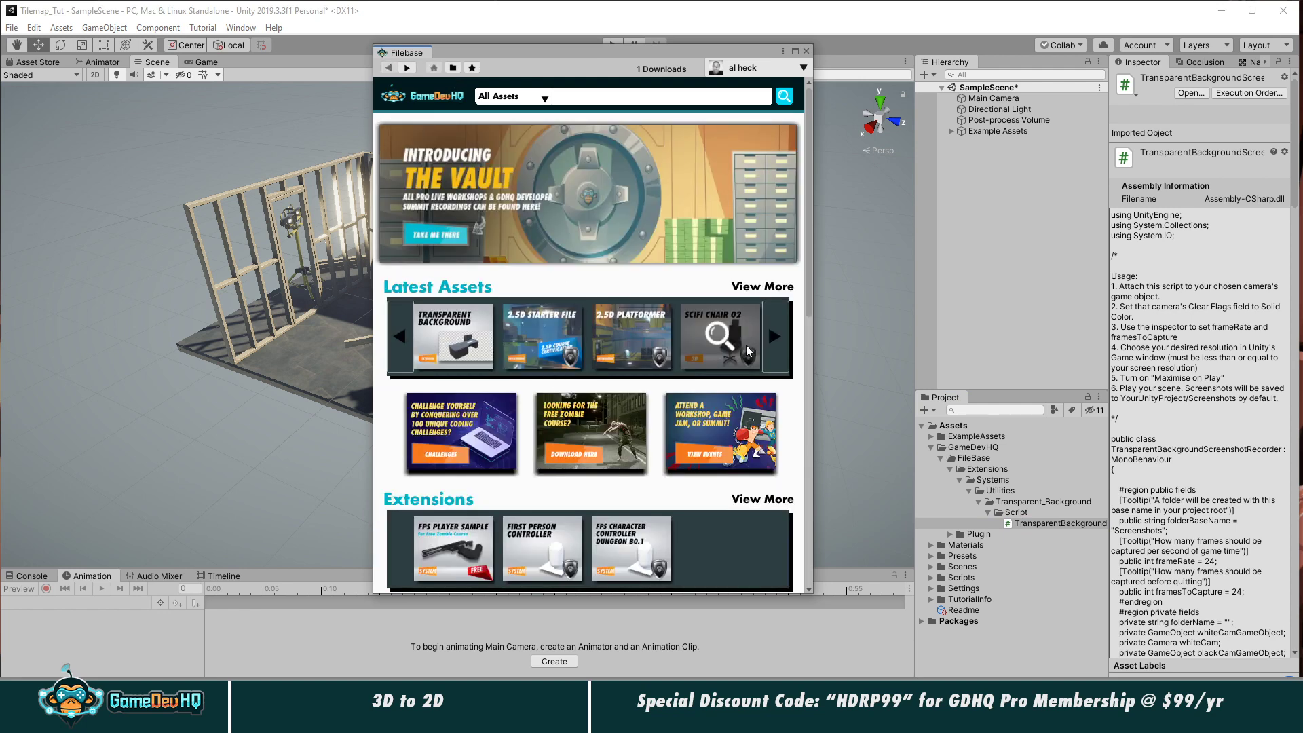
pyautogui.click(716, 340)
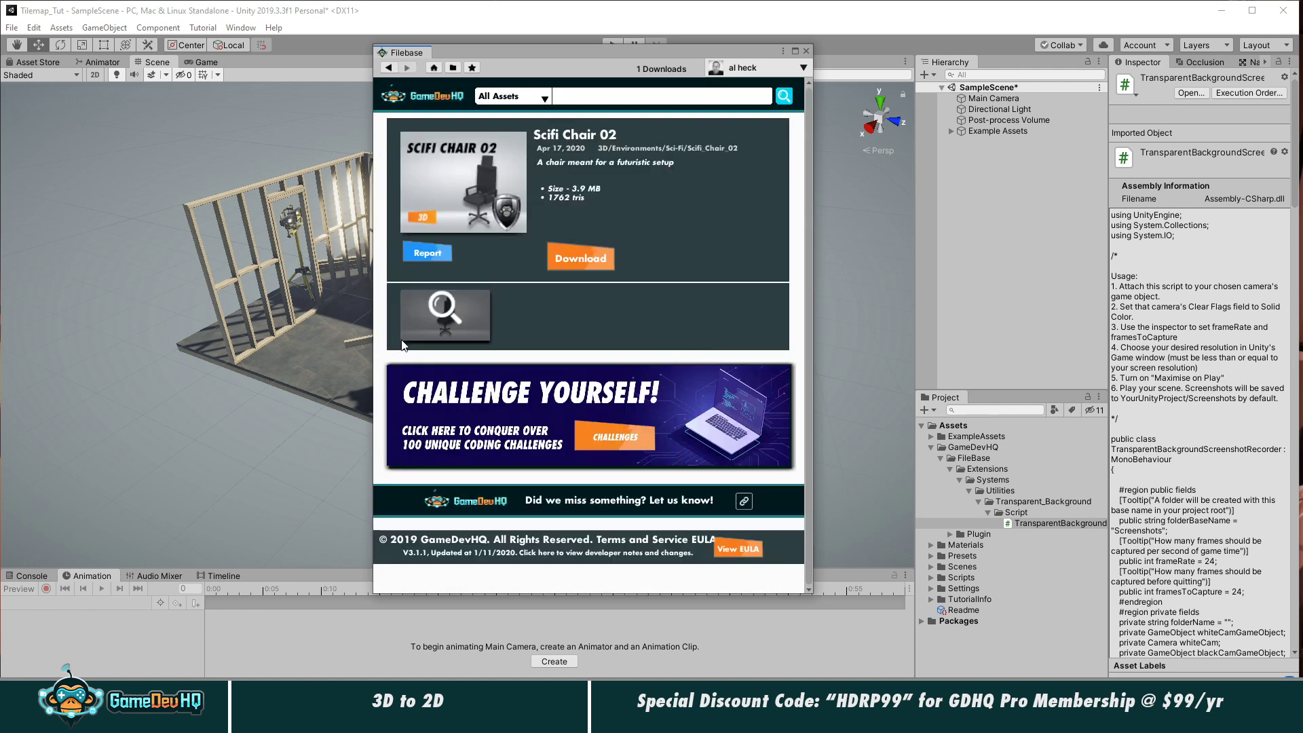
pyautogui.click(430, 315)
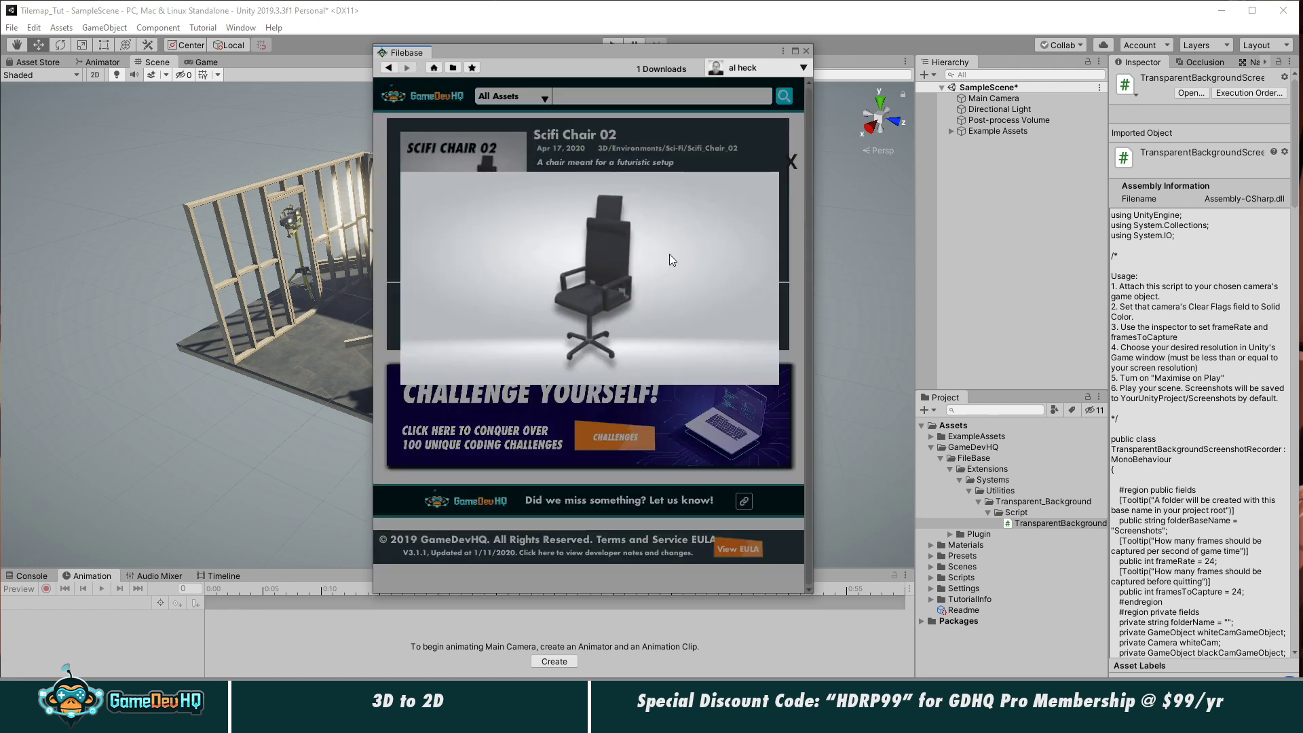
pyautogui.click(793, 161)
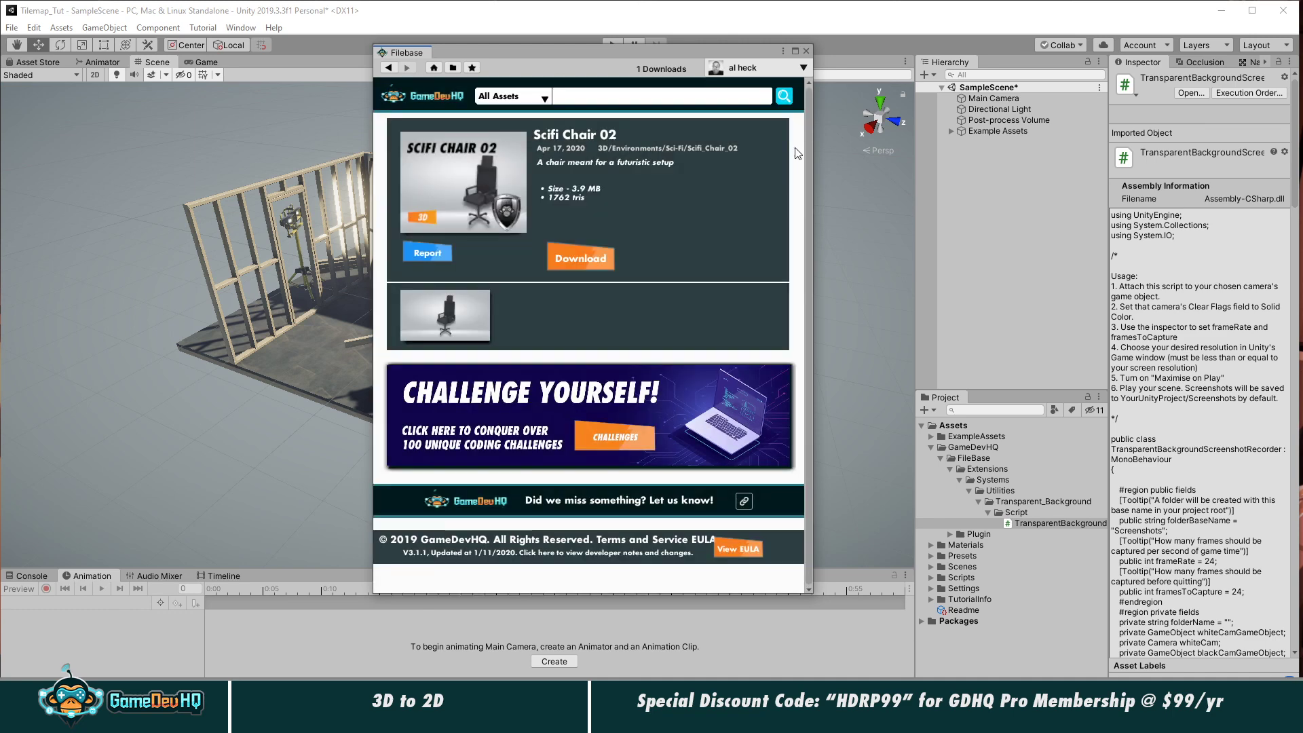
pyautogui.click(807, 51)
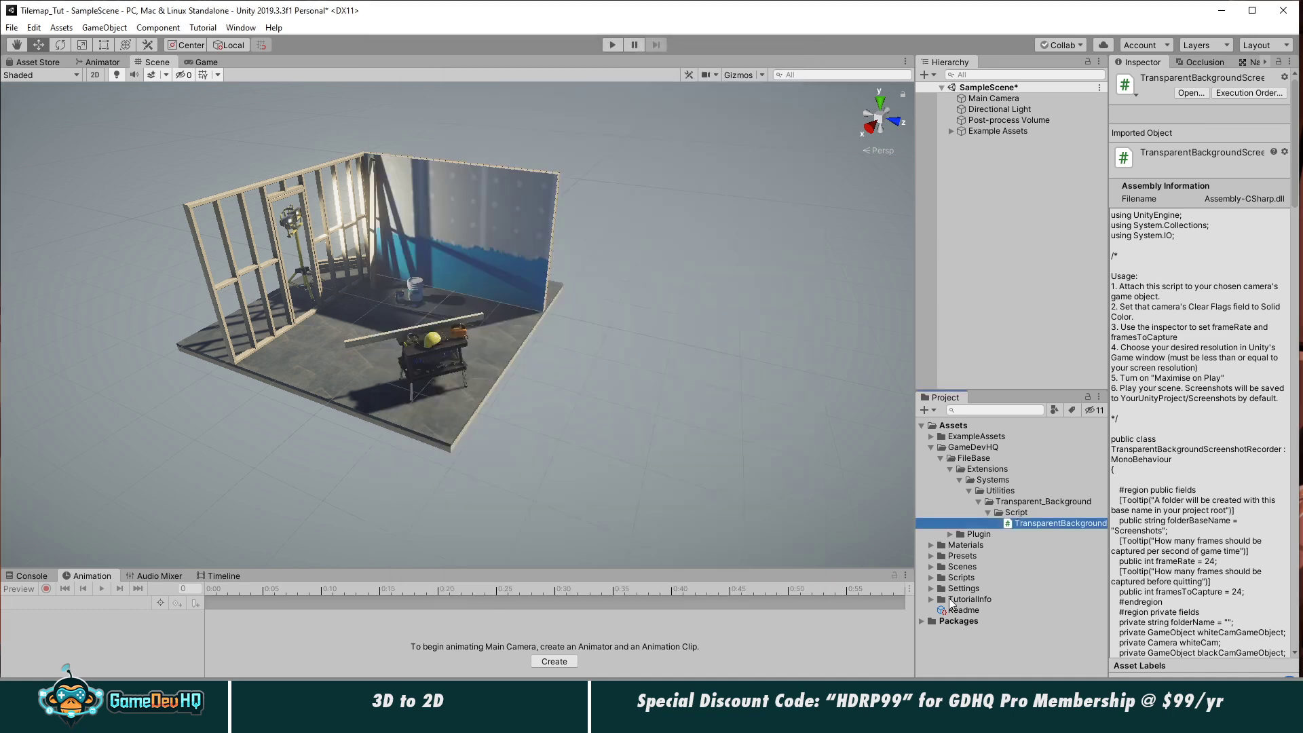
# Step: Open the 2D_Level scene from Assets > Scenes without saving SampleScene
pyautogui.click(930, 567)
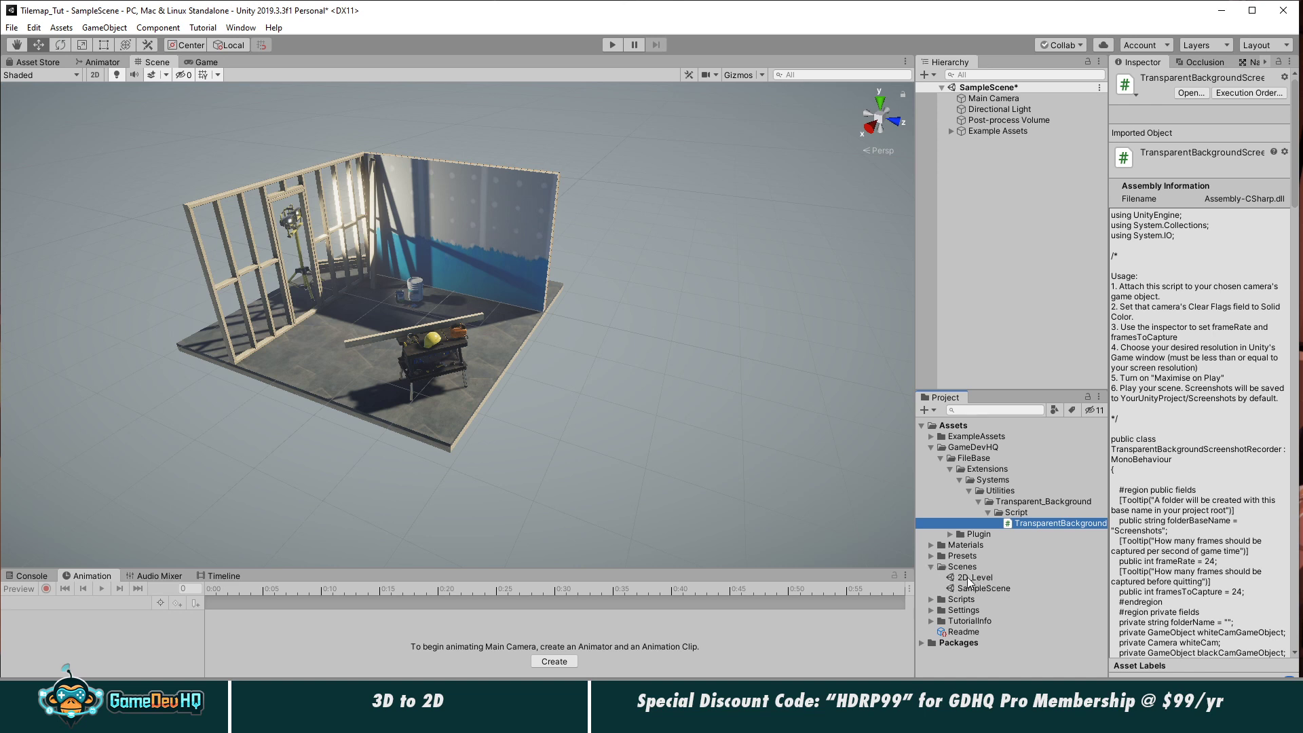
pyautogui.doubleClick(967, 577)
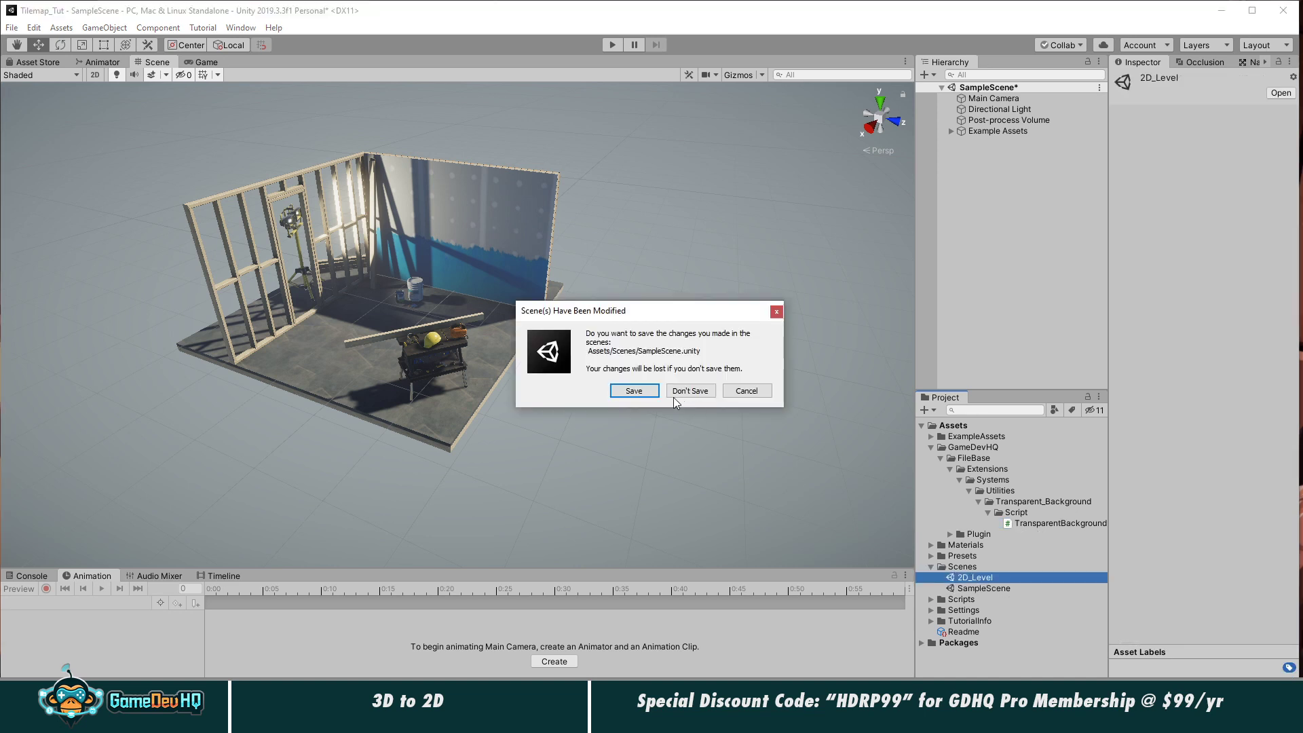
pyautogui.click(676, 394)
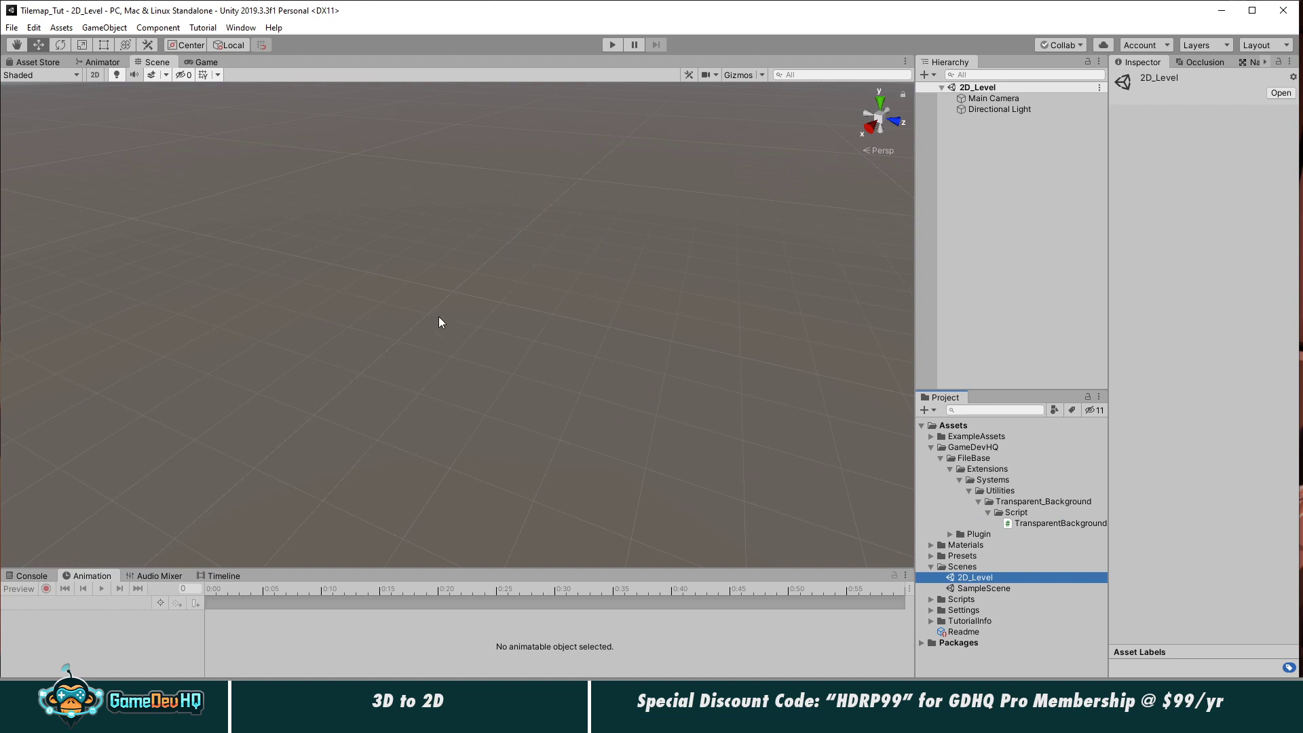
# Step: Reopen the Filebase window from the Window menu, then move and enlarge it
pyautogui.click(243, 28)
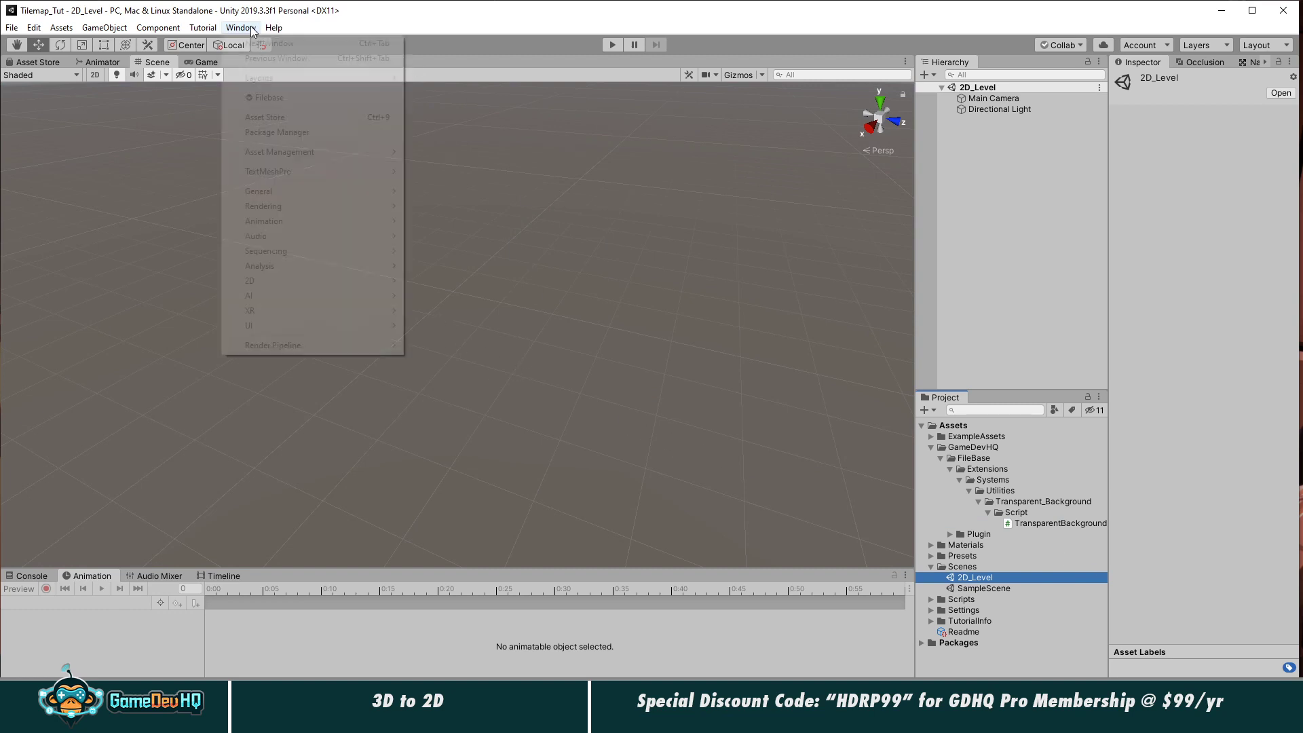
pyautogui.click(257, 99)
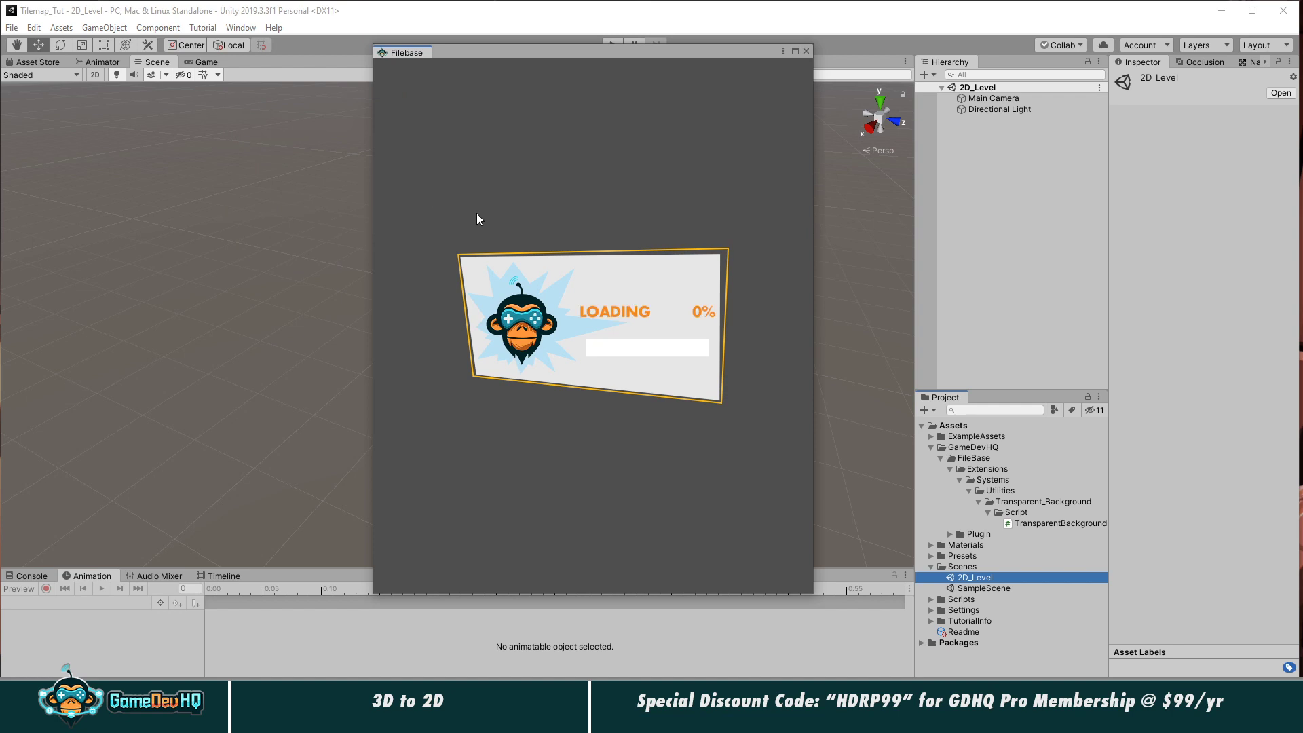
pyautogui.moveTo(522, 54); pyautogui.dragTo(423, 38)
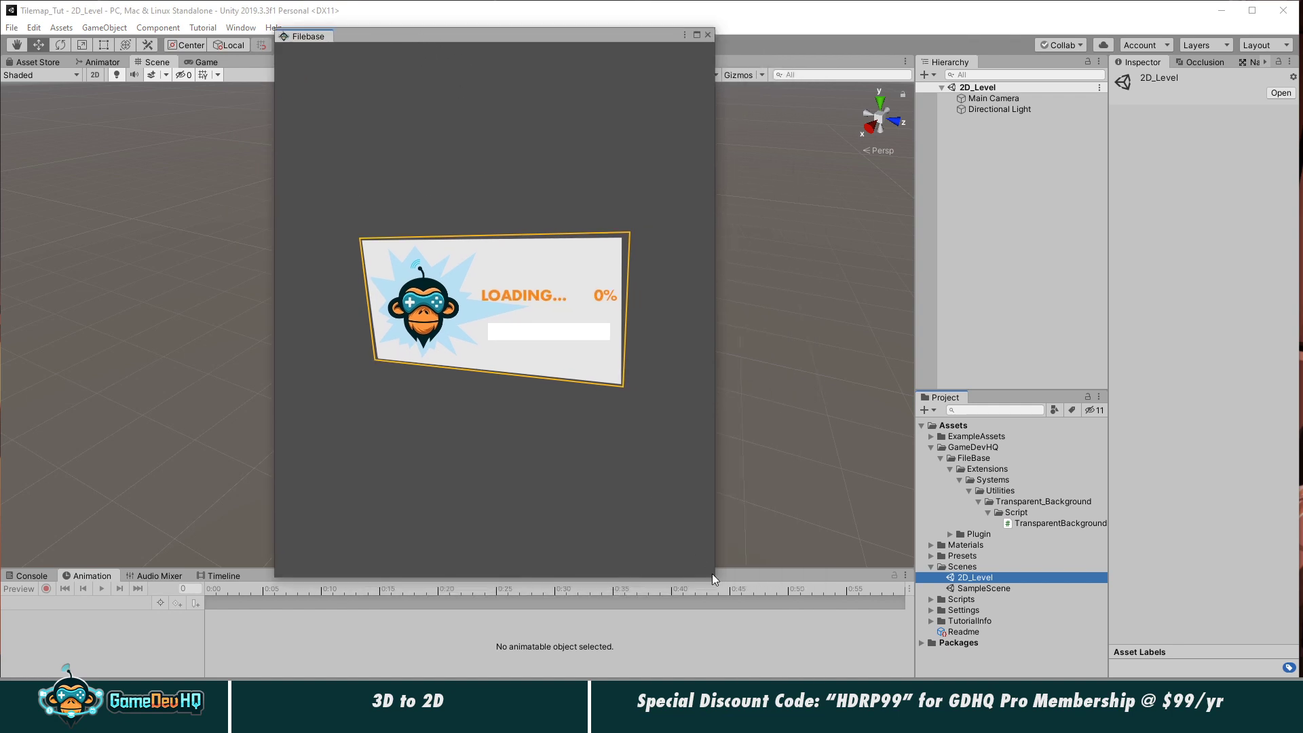
pyautogui.moveTo(715, 583); pyautogui.dragTo(914, 653)
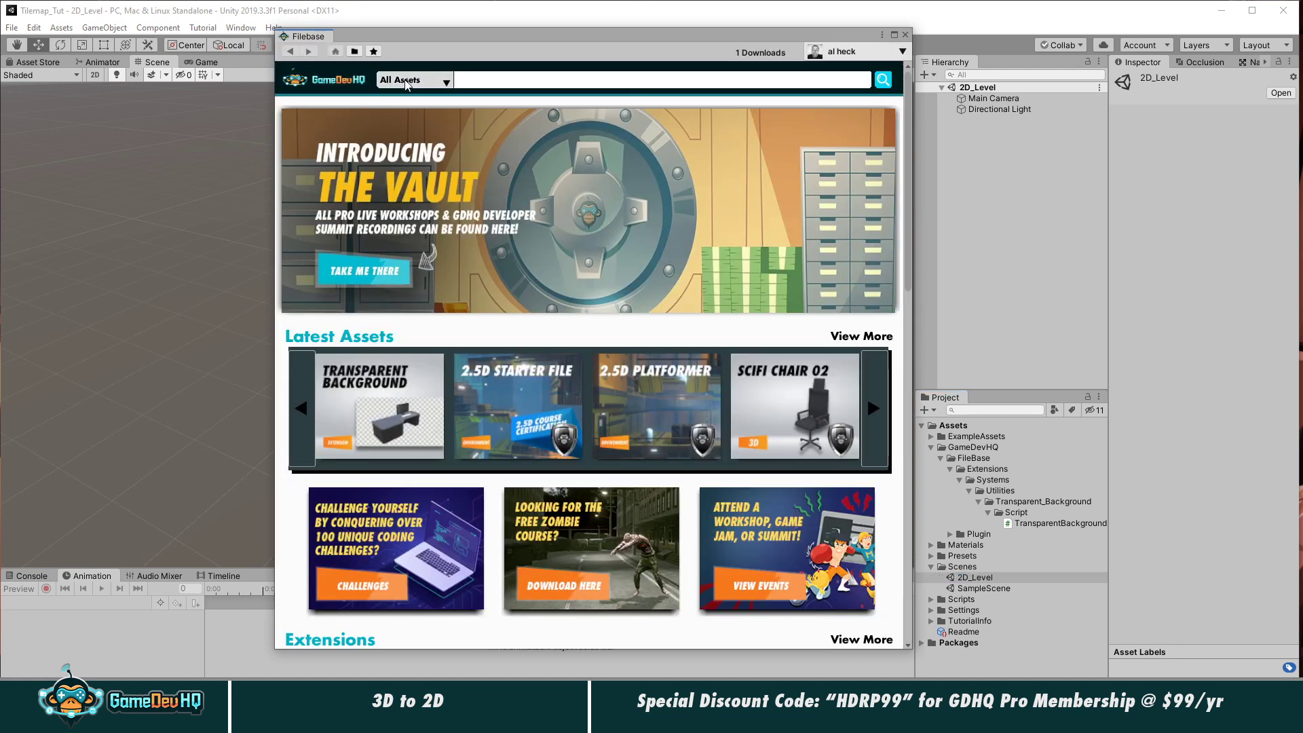
# Step: Find Scifi Test Tube 03 under Latest Assets, download and import it, then locate its folder
pyautogui.click(859, 337)
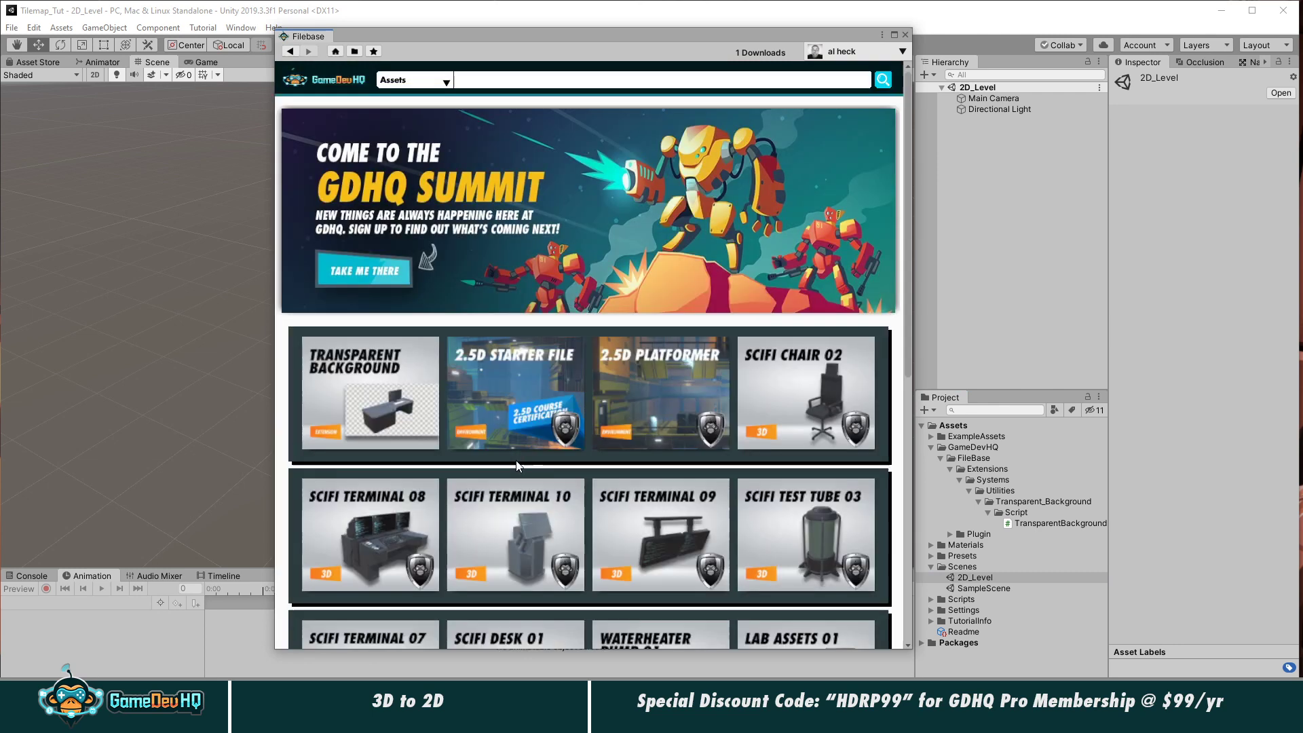
pyautogui.scroll(-2, 537, 466)
pyautogui.scroll(-2, 538, 467)
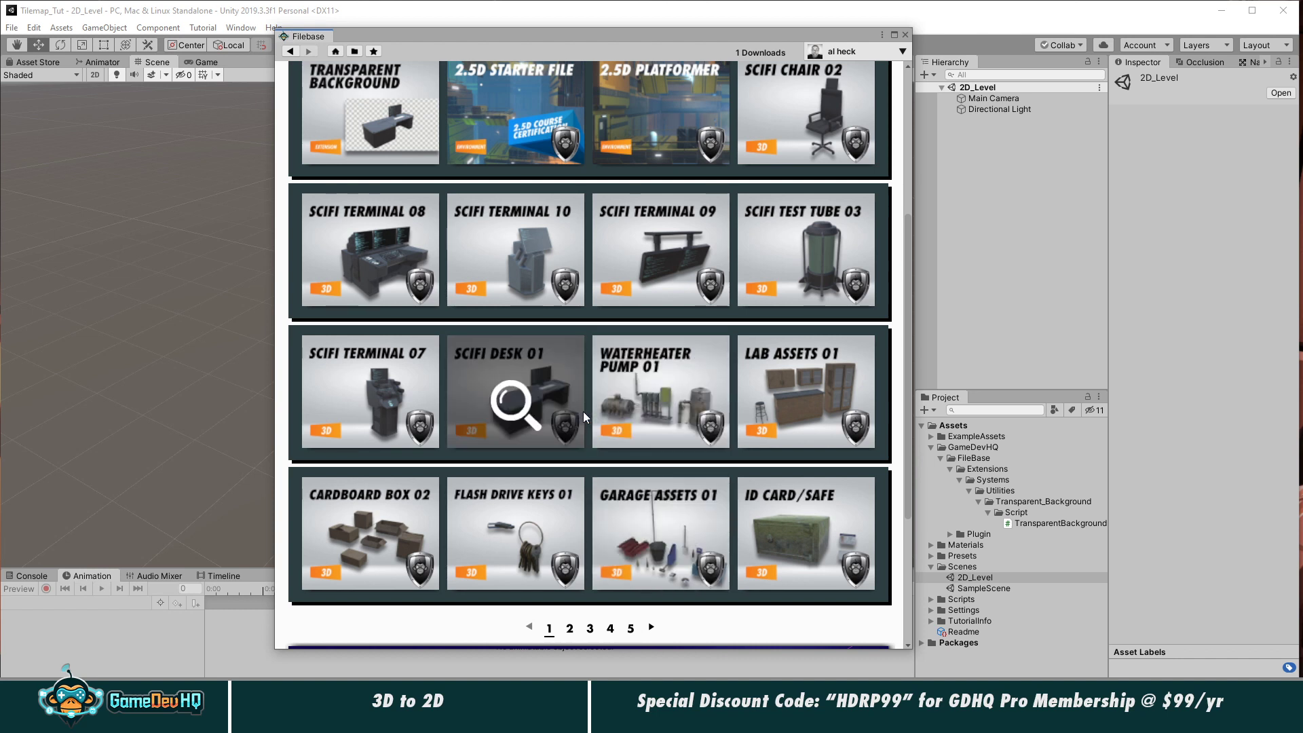
pyautogui.click(790, 253)
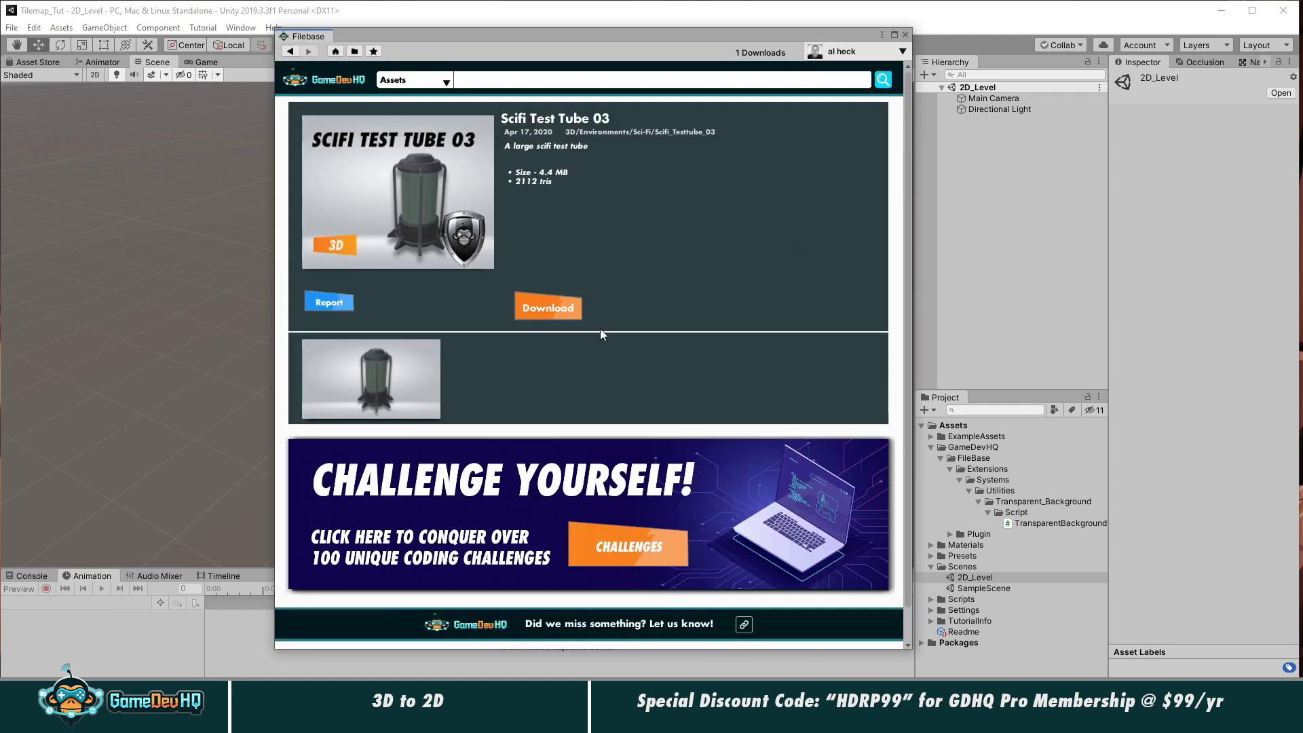
pyautogui.click(553, 311)
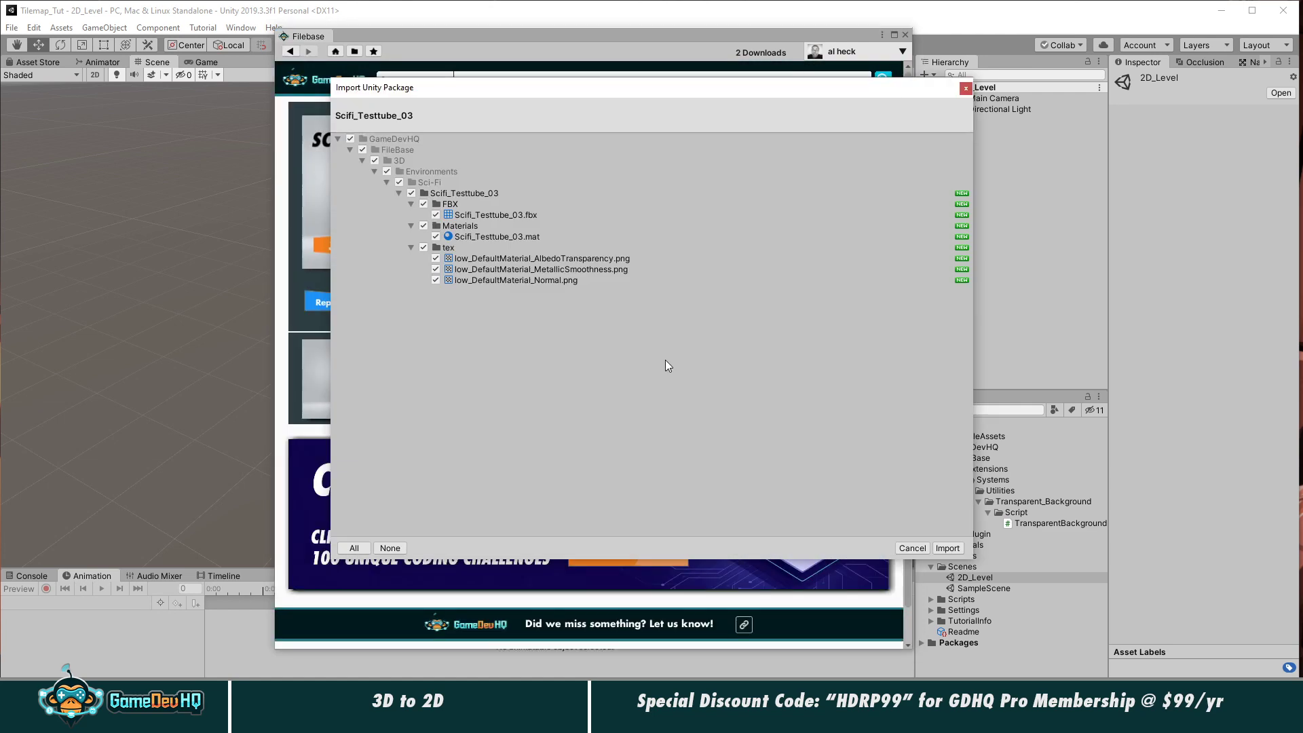
pyautogui.click(946, 549)
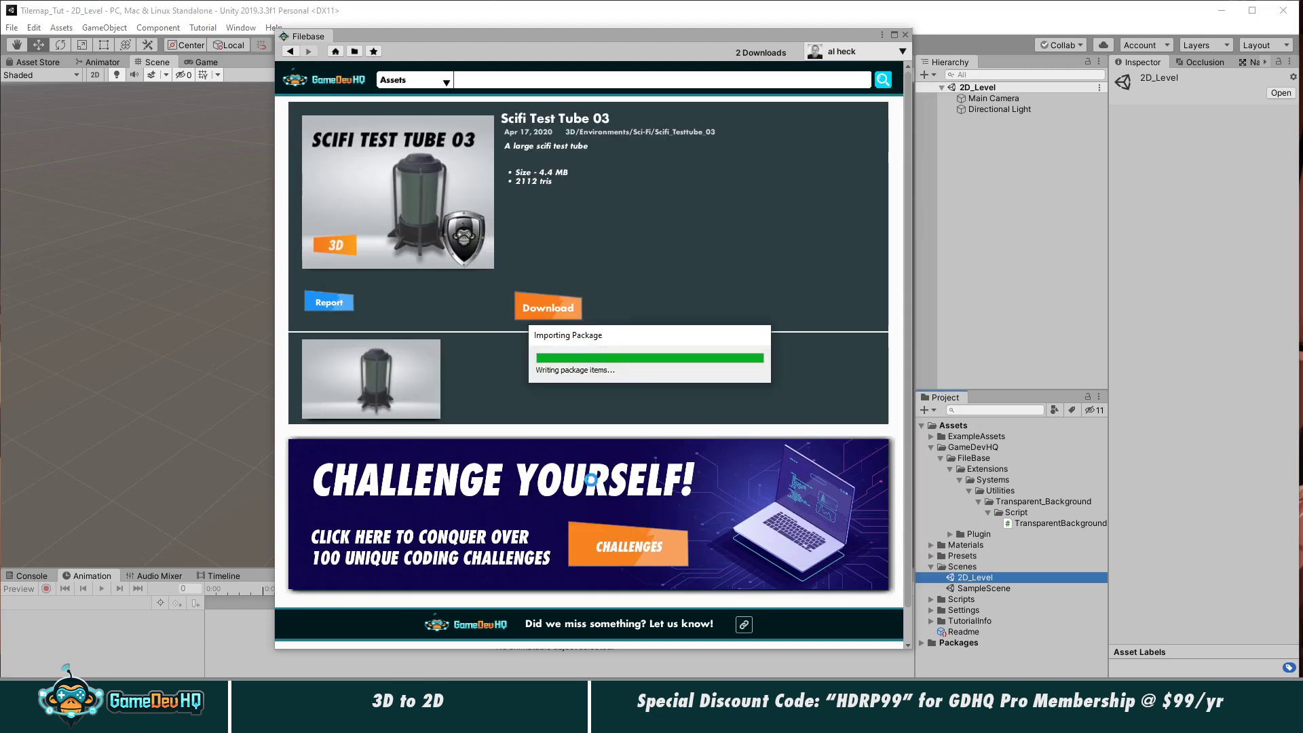
pyautogui.click(559, 309)
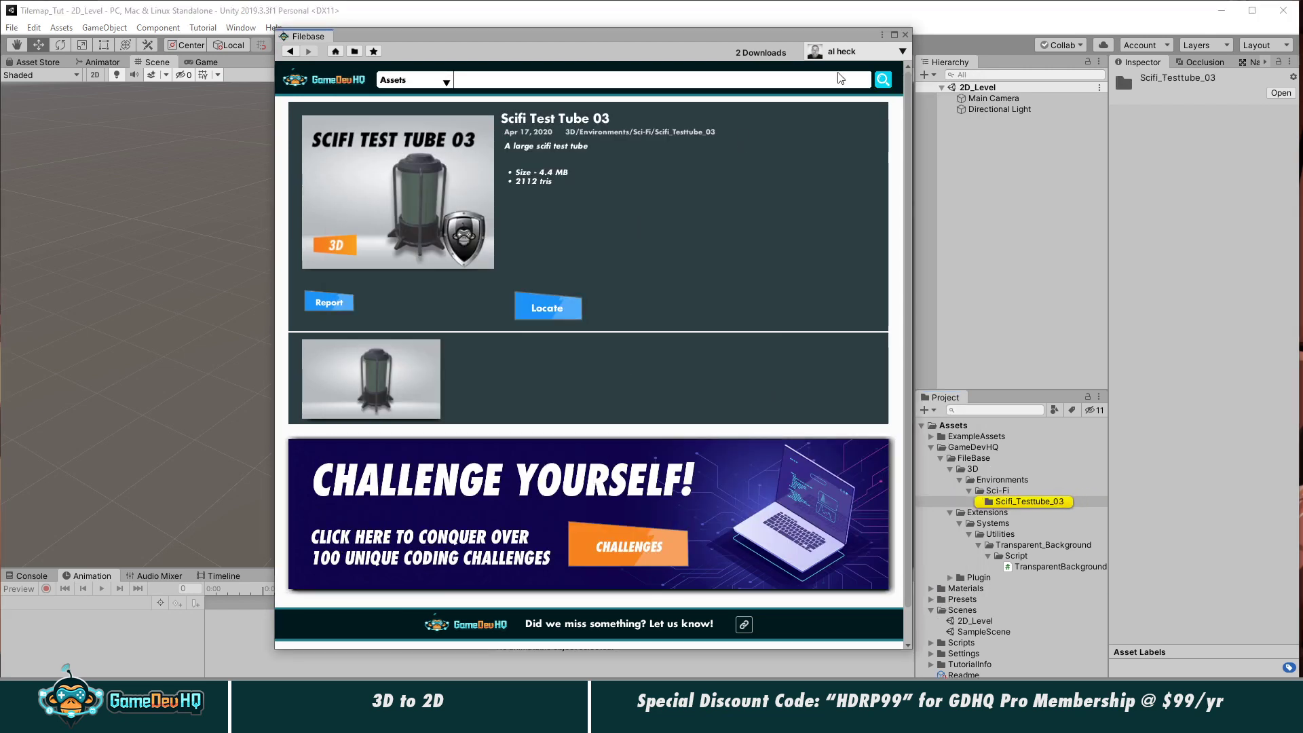
# Step: Close Filebase and select the Scifi_Testtube_03 FBX model, whose preview renders magenta
pyautogui.click(905, 34)
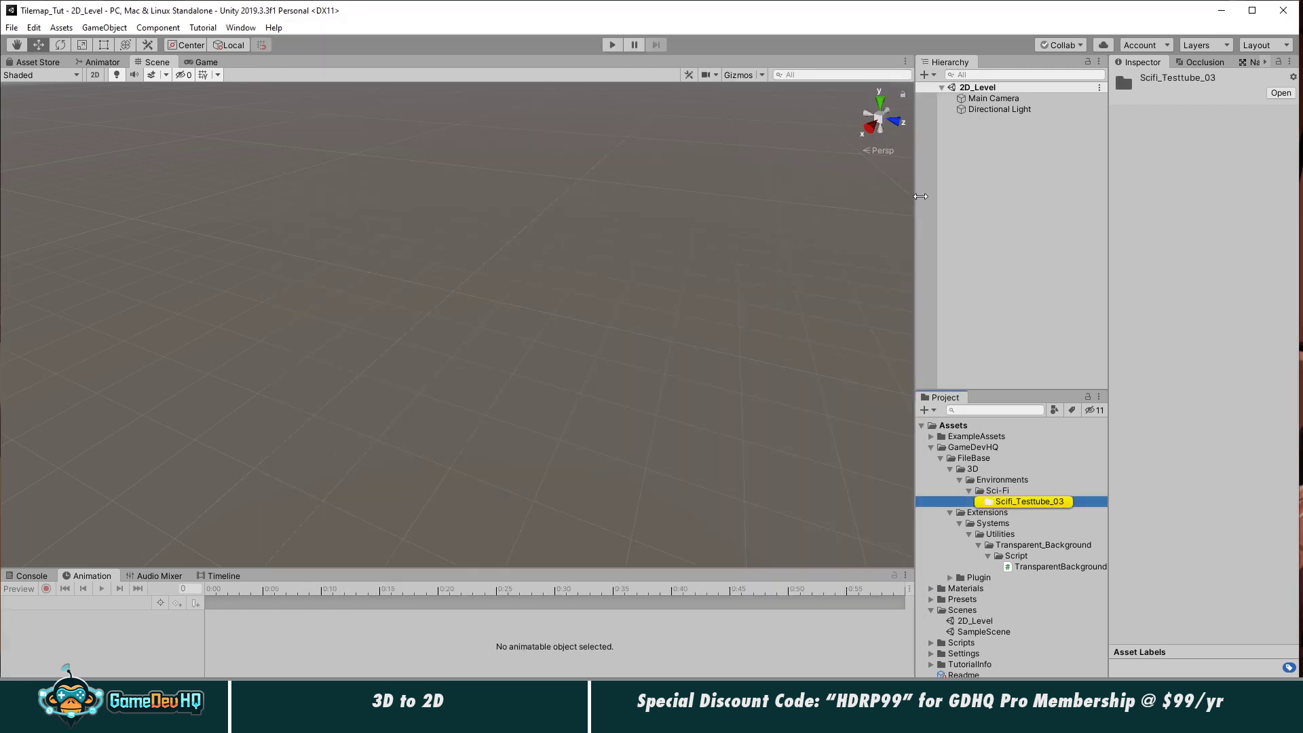
pyautogui.click(980, 504)
pyautogui.click(980, 501)
pyautogui.click(989, 512)
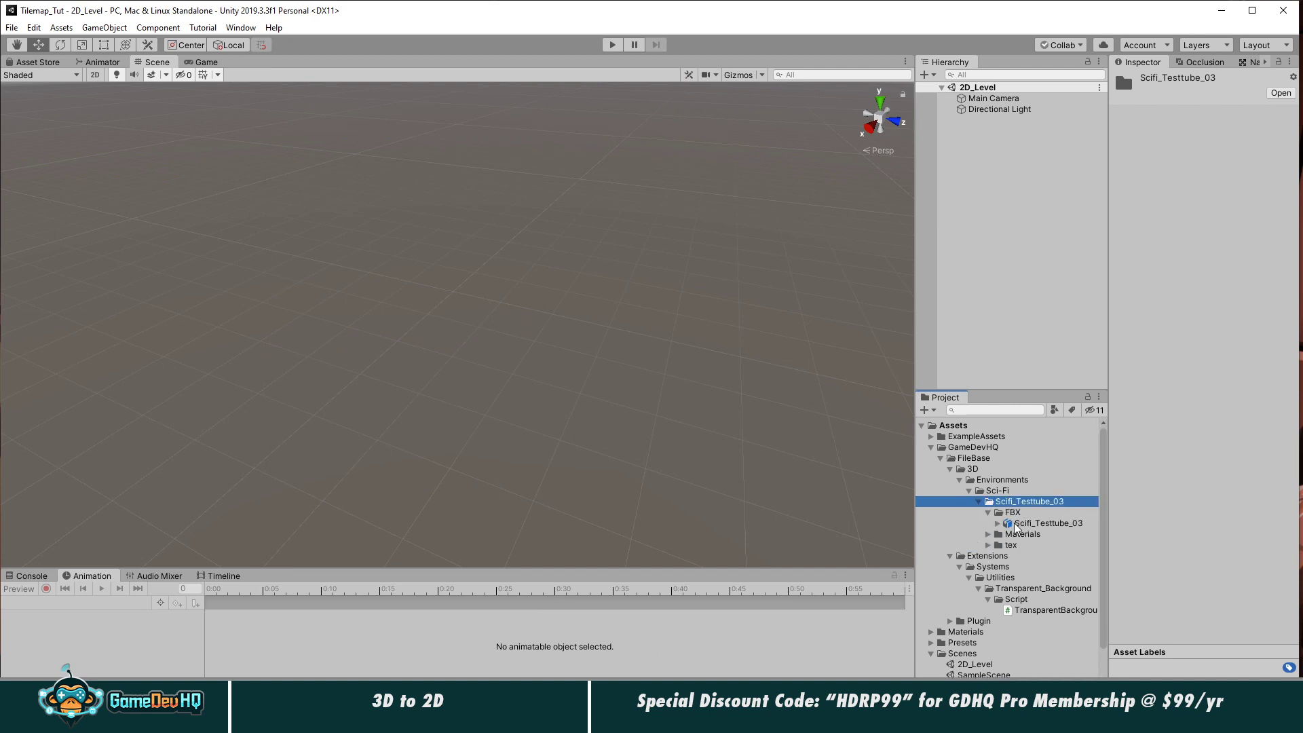
pyautogui.click(1023, 524)
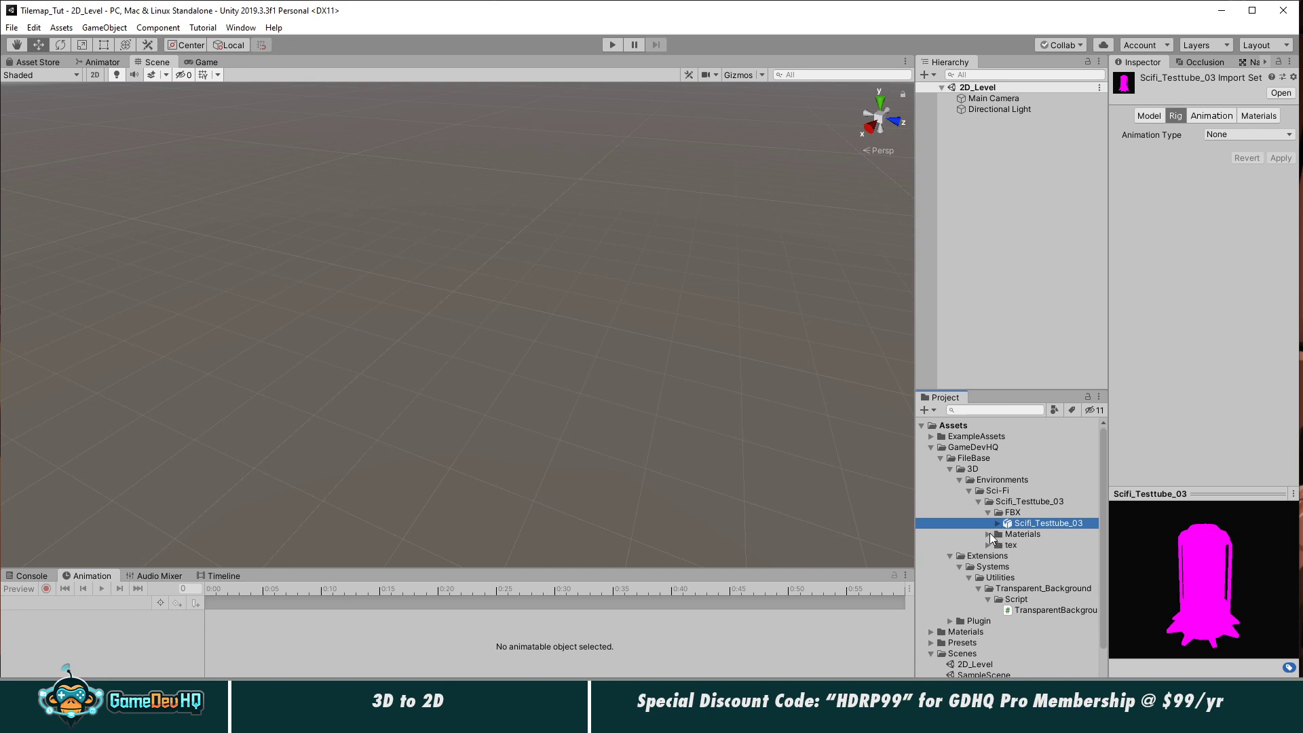
pyautogui.click(34, 28)
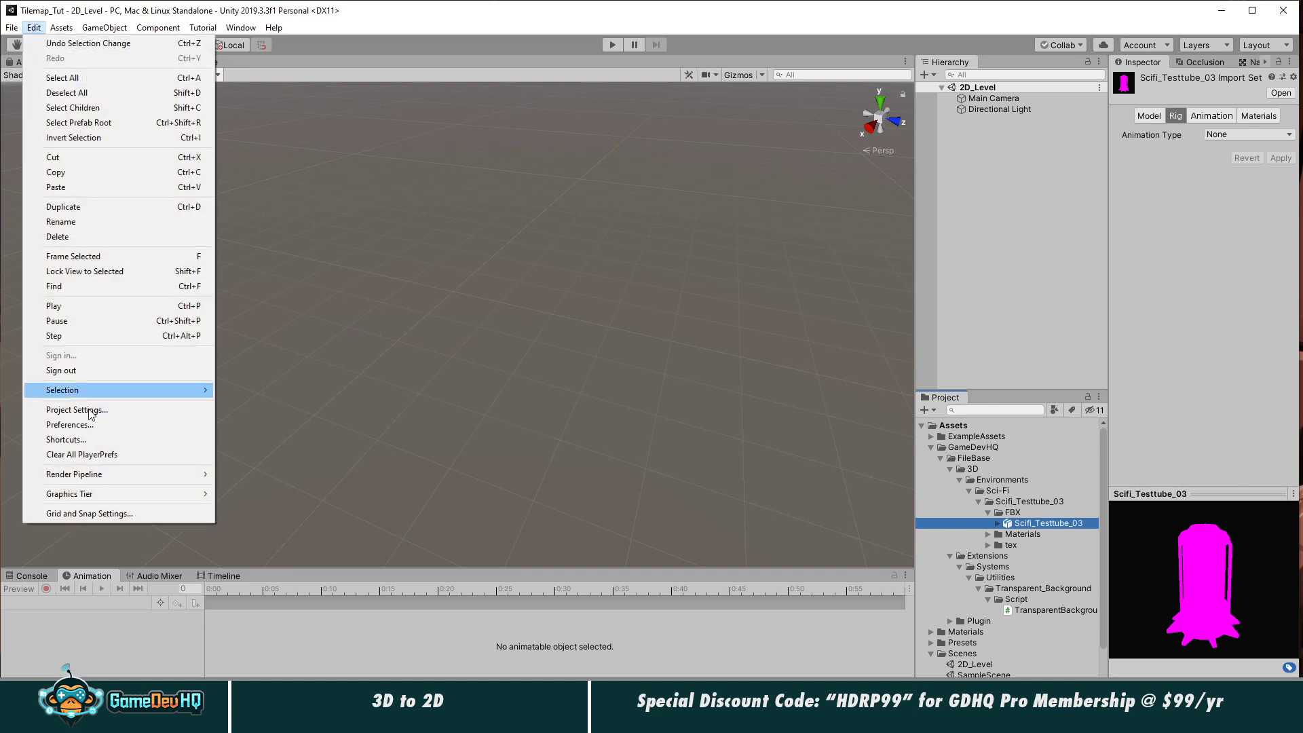
# Step: Upgrade project materials to Universal Render Pipeline, check the test tube material, and drag the model into the scene
pyautogui.moveTo(75, 473)
pyautogui.moveTo(275, 494)
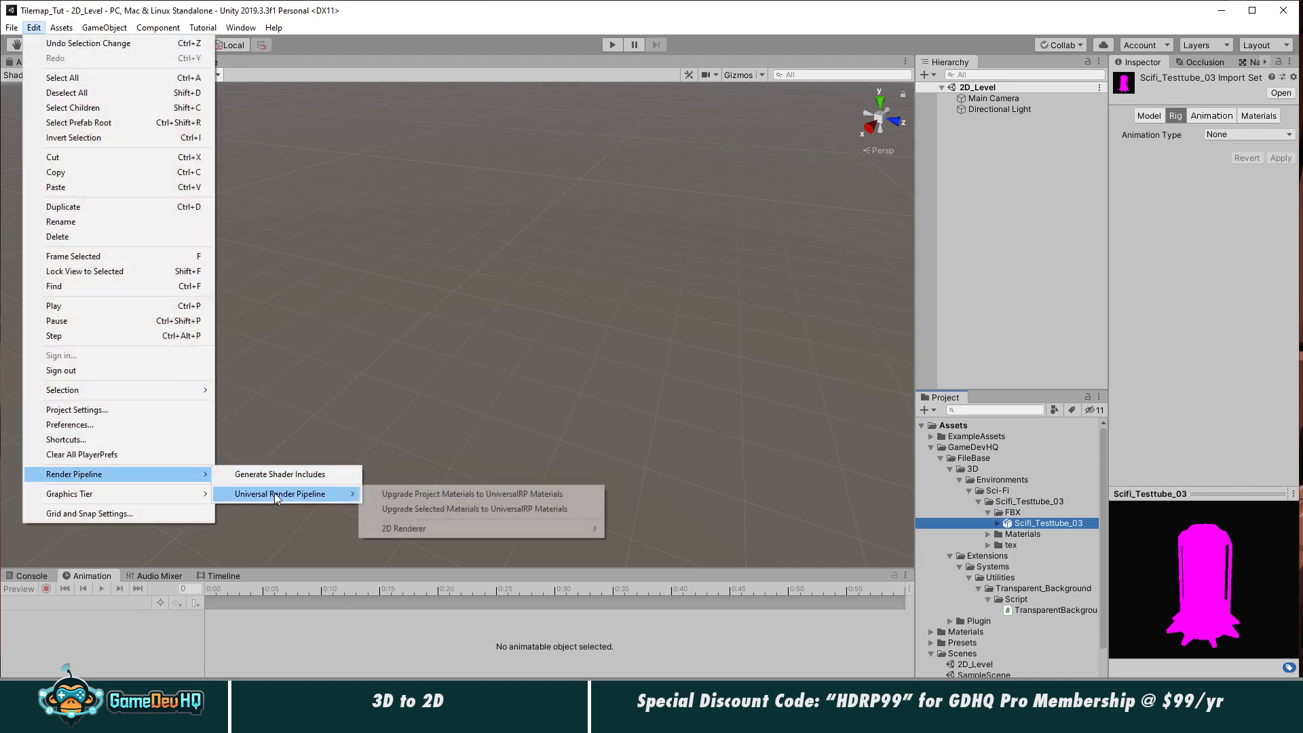
pyautogui.click(455, 501)
pyautogui.click(689, 392)
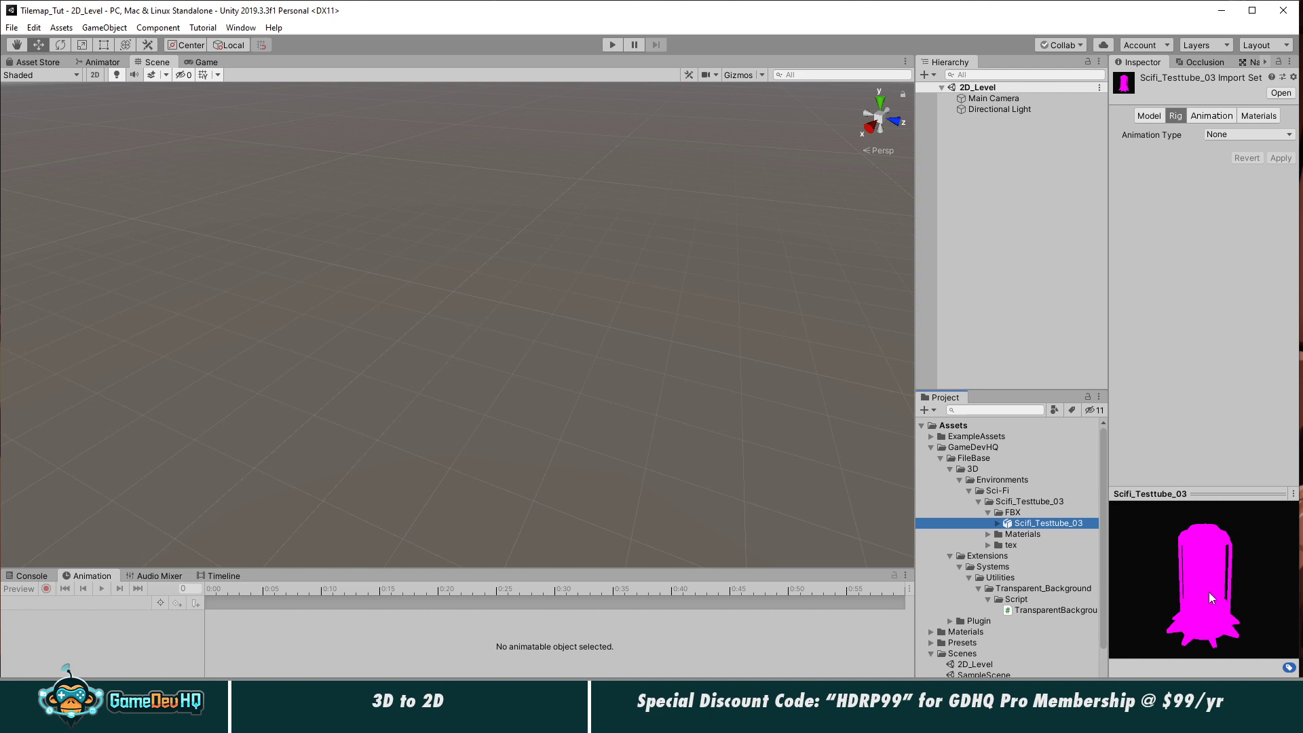
pyautogui.click(989, 534)
pyautogui.click(1042, 546)
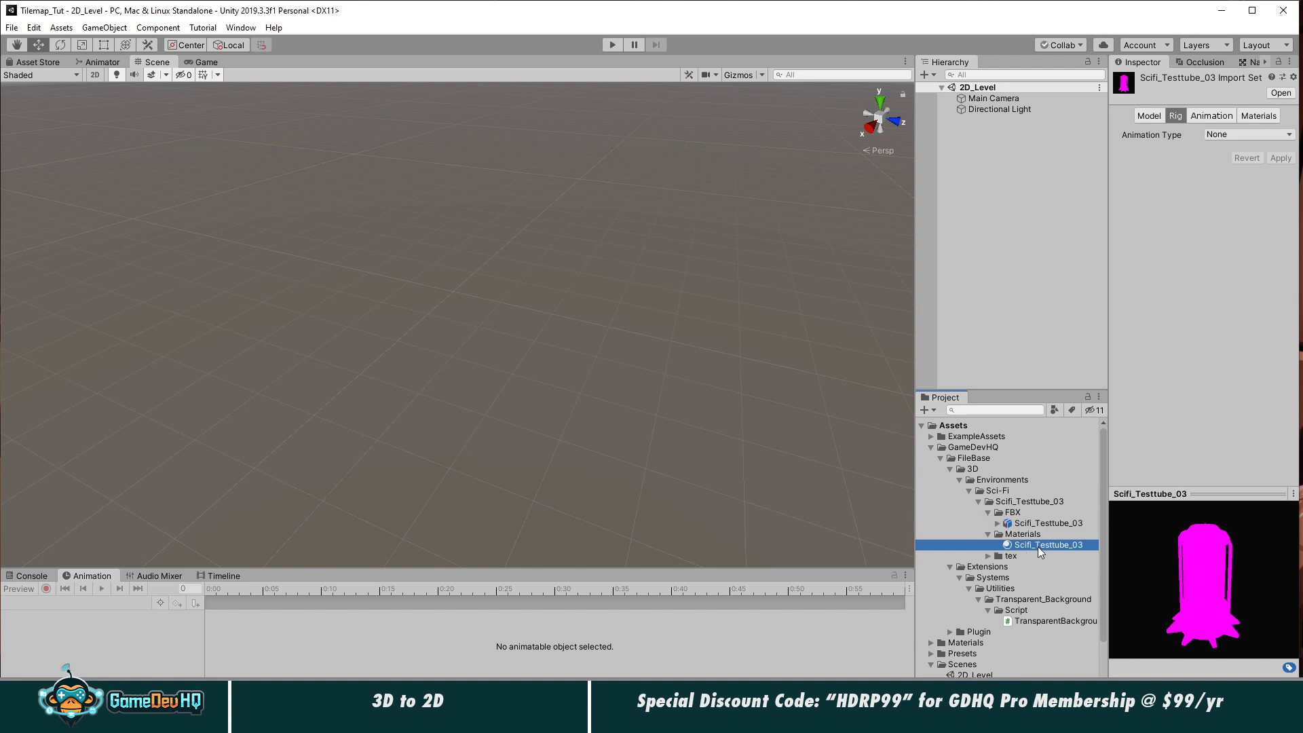
pyautogui.moveTo(1046, 523); pyautogui.dragTo(1018, 217)
# Step: Enable Auto Generate in the Lighting settings and frame the lit test tube against the sky
pyautogui.click(541, 262)
pyautogui.scroll(5, 539, 238)
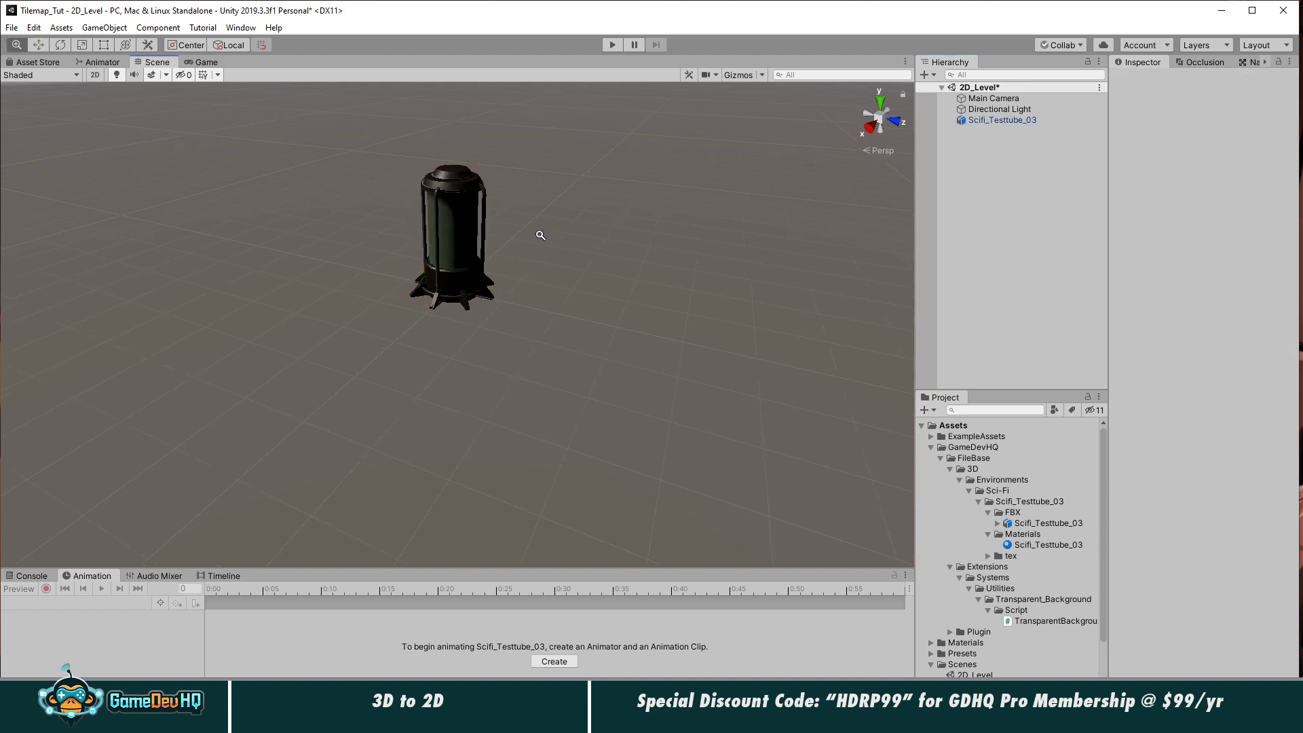
pyautogui.click(241, 27)
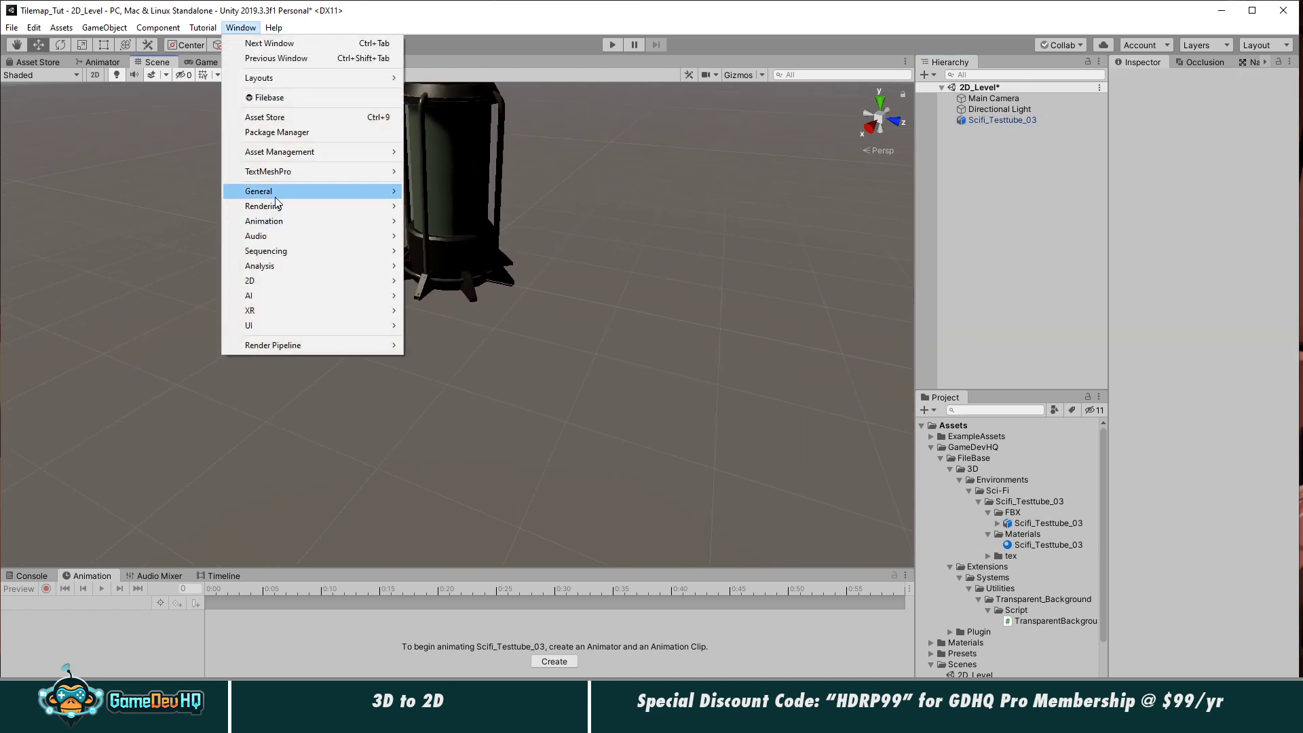
pyautogui.moveTo(274, 206)
pyautogui.click(441, 206)
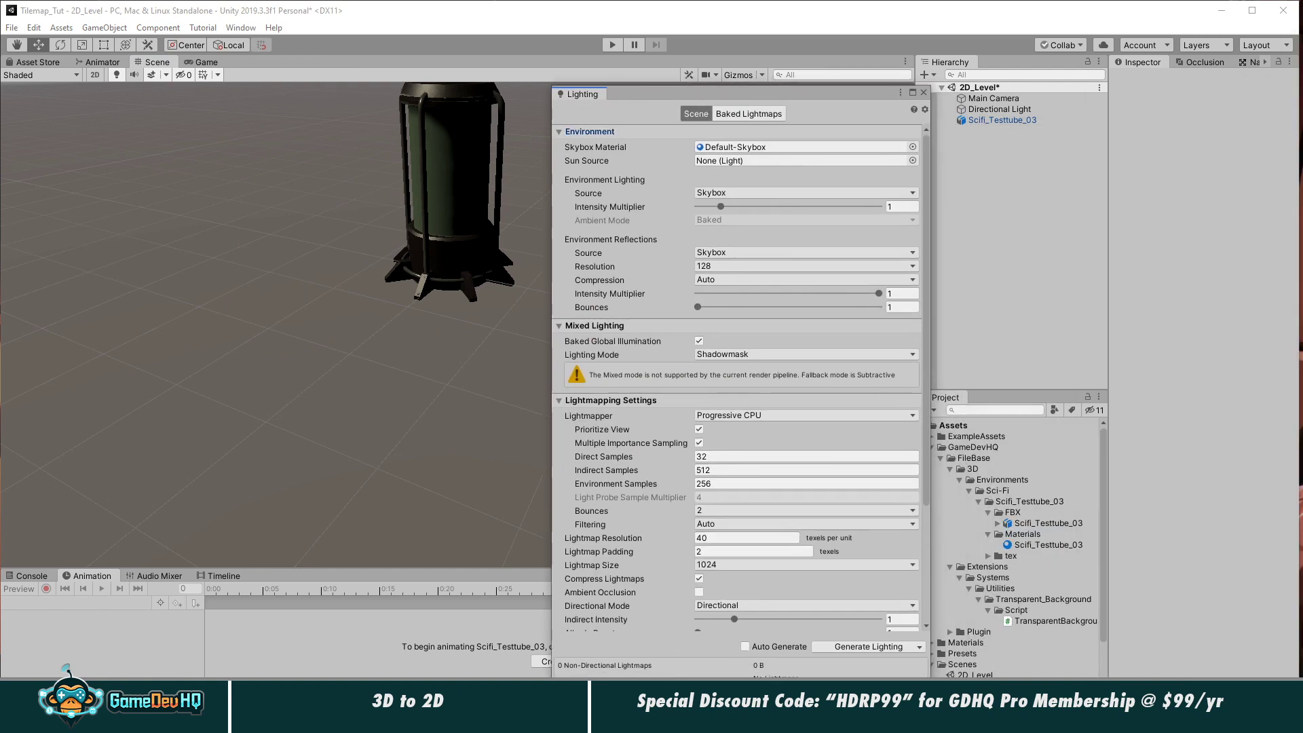
pyautogui.click(756, 647)
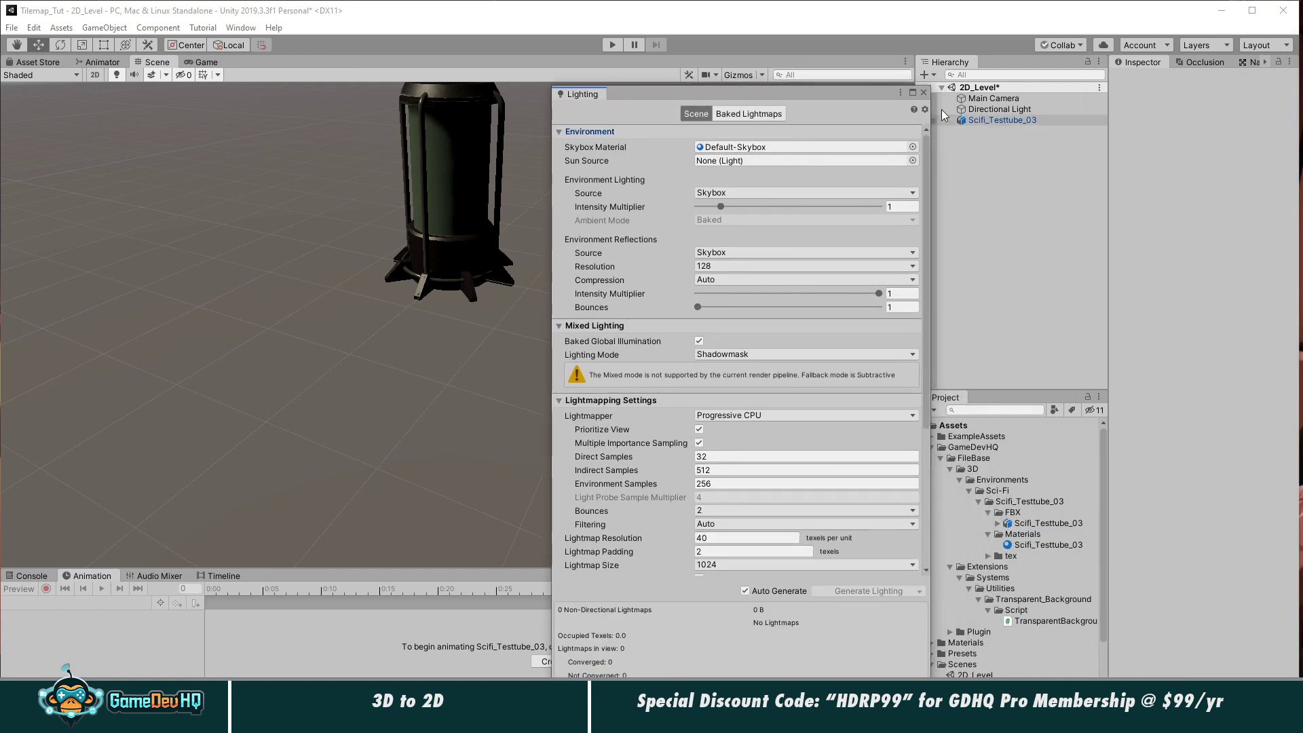
pyautogui.click(924, 94)
pyautogui.keyDown('alt'); pyautogui.moveTo(447, 257); pyautogui.dragTo(429, 360, button='middle'); pyautogui.keyUp('alt')
pyautogui.keyDown('alt'); pyautogui.moveTo(430, 360); pyautogui.dragTo(614, 262); pyautogui.keyUp('alt')
pyautogui.keyDown('alt'); pyautogui.moveTo(252, 334); pyautogui.dragTo(516, 186, button='middle'); pyautogui.keyUp('alt')
pyautogui.scroll(-3, 209, 338)
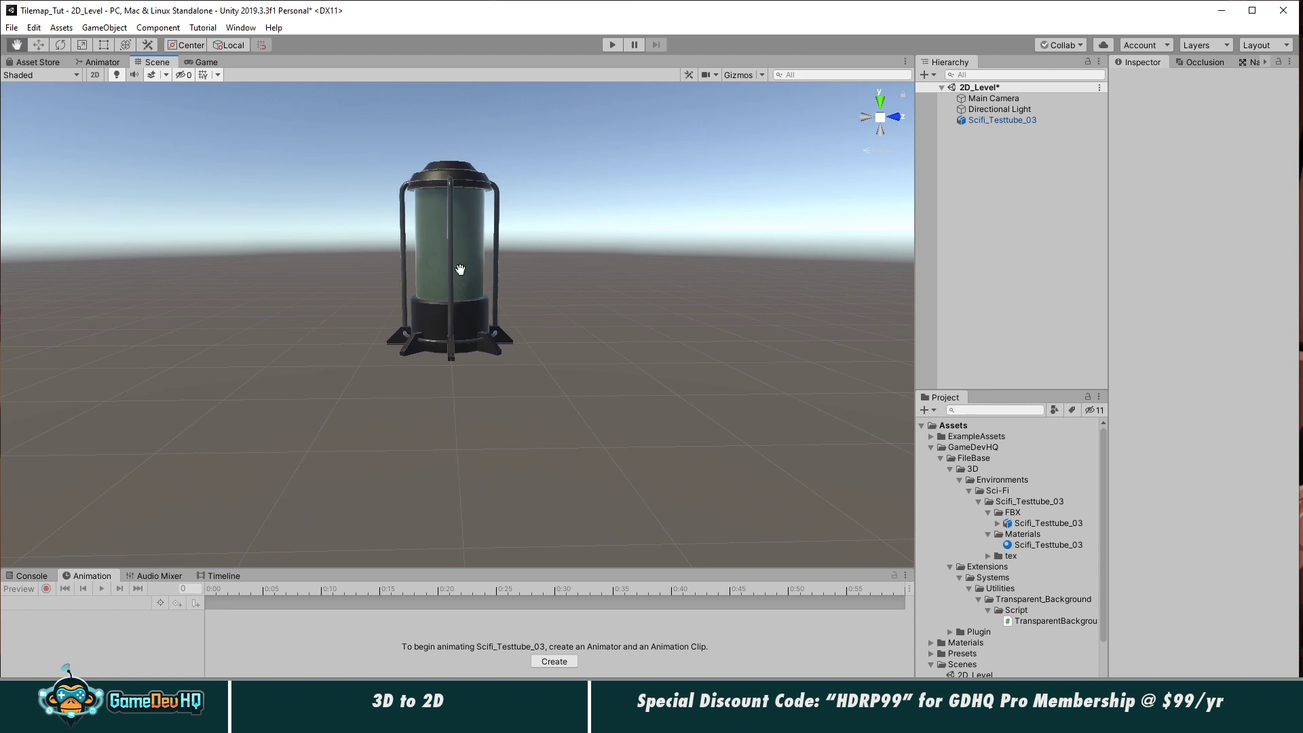
# Step: Select the Main Camera and widen its Field of View from 60 to 79
pyautogui.keyDown('alt'); pyautogui.moveTo(458, 309); pyautogui.dragTo(370, 197); pyautogui.keyUp('alt')
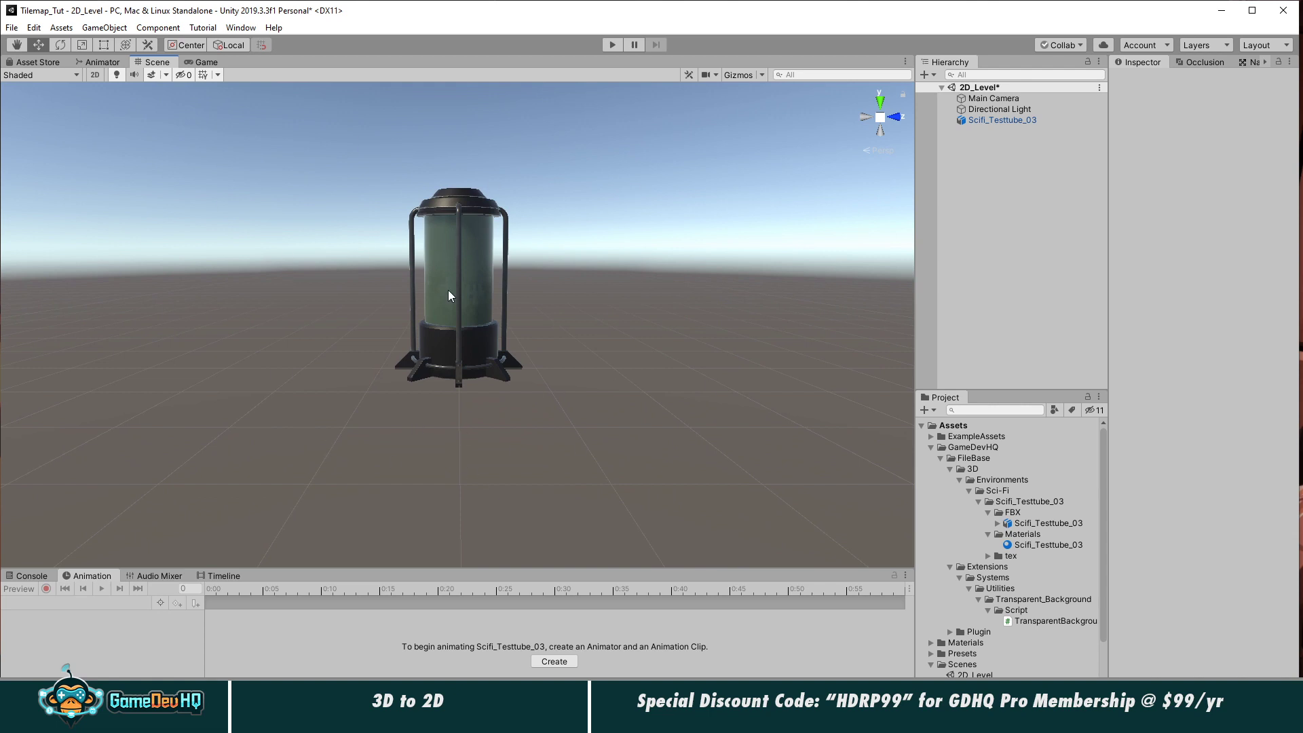
pyautogui.click(971, 98)
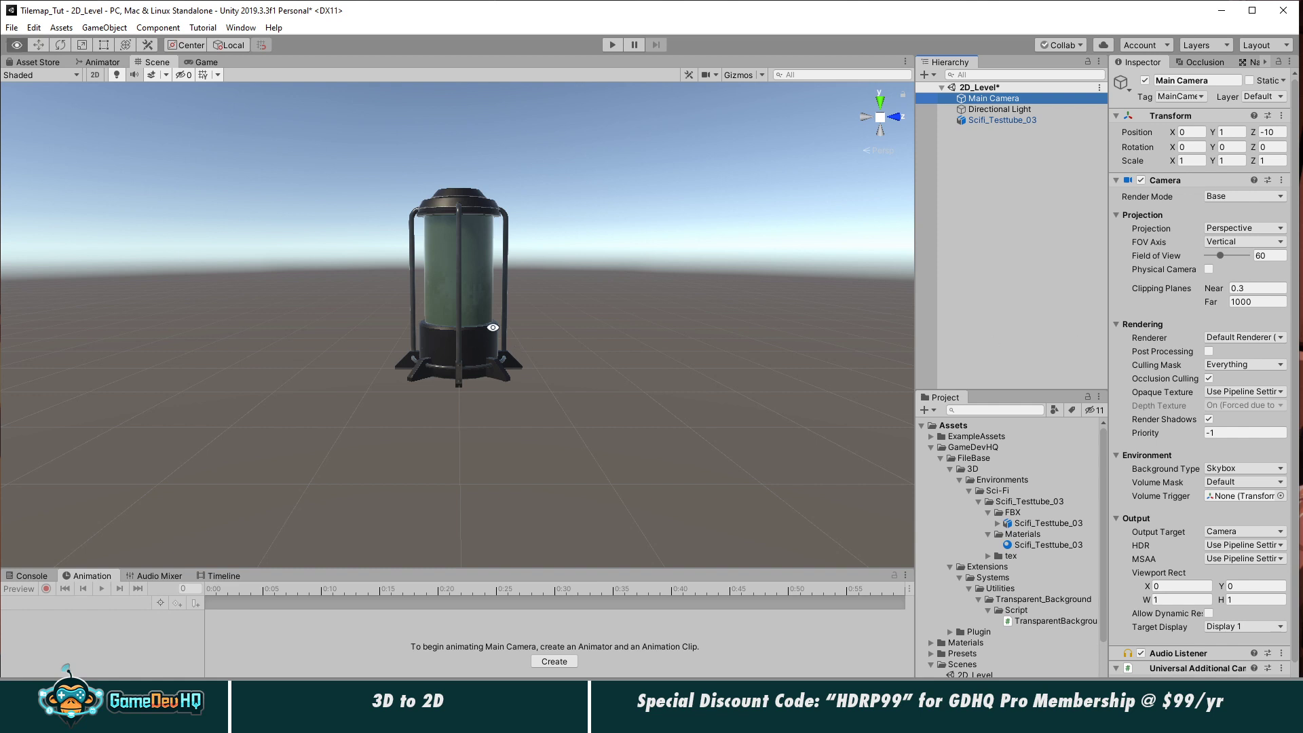
pyautogui.keyDown('alt'); pyautogui.moveTo(417, 337); pyautogui.dragTo(458, 316); pyautogui.keyUp('alt')
pyautogui.click(442, 286)
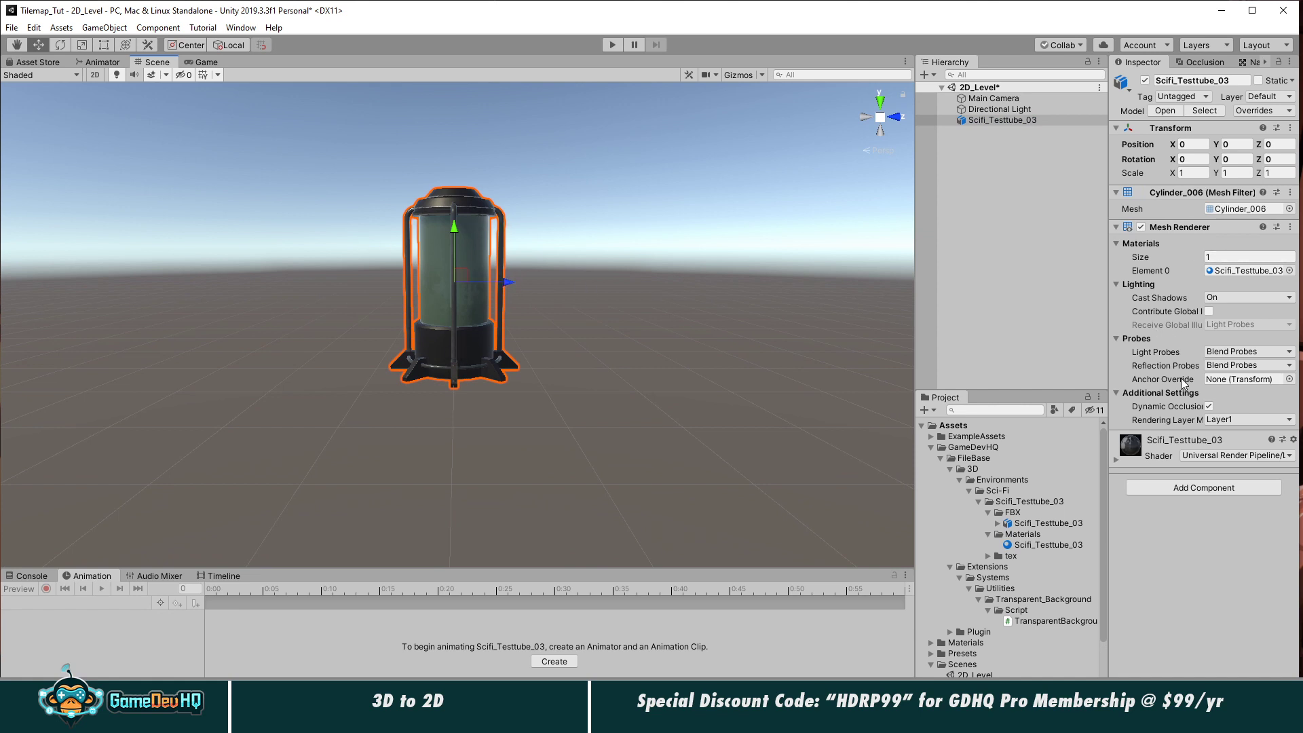
pyautogui.click(980, 101)
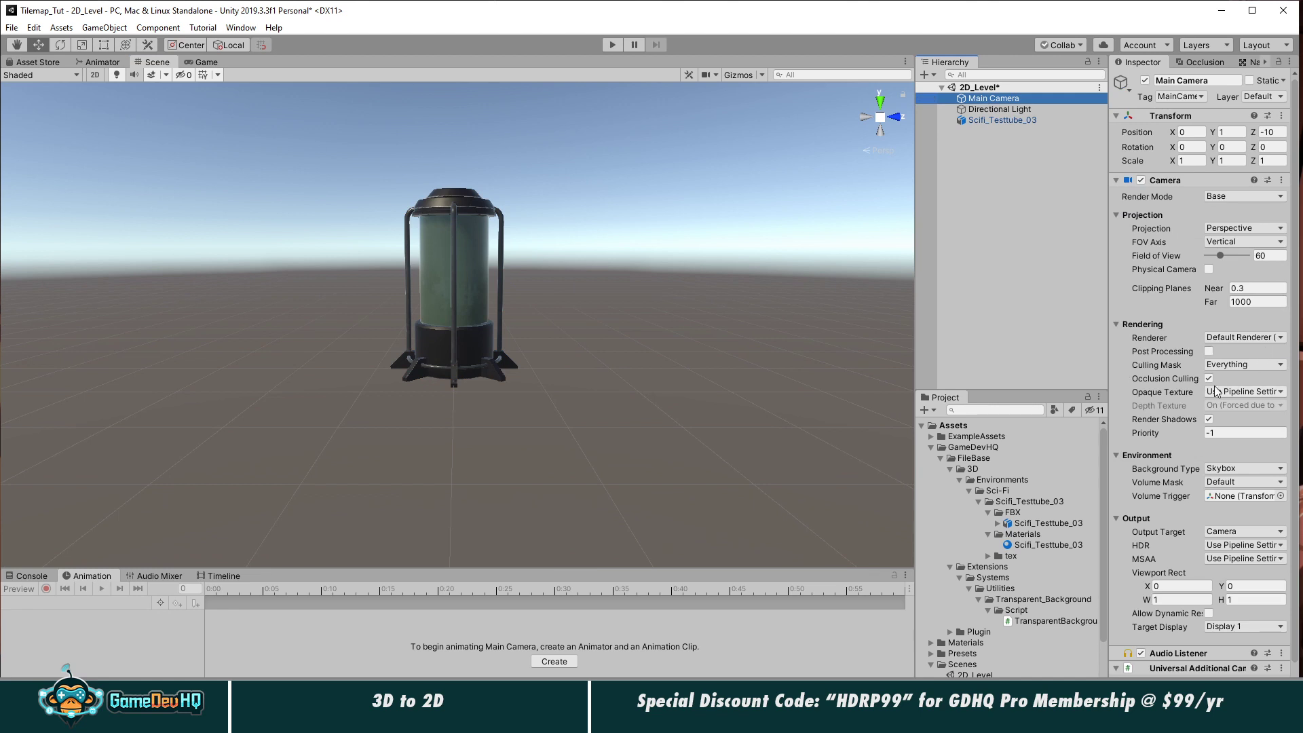
pyautogui.moveTo(1221, 256); pyautogui.dragTo(1226, 256)
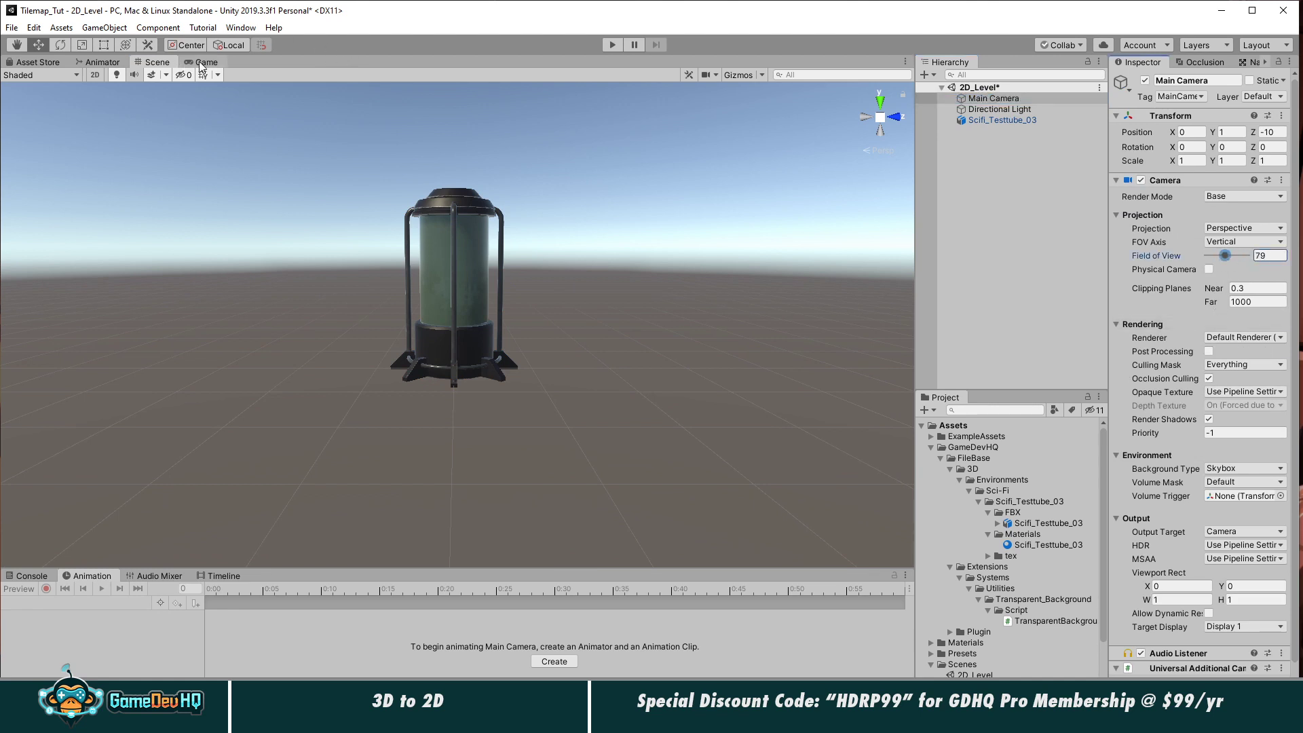
# Step: View the test tube in the Game view and narrow the camera's field of view
pyautogui.click(977, 88)
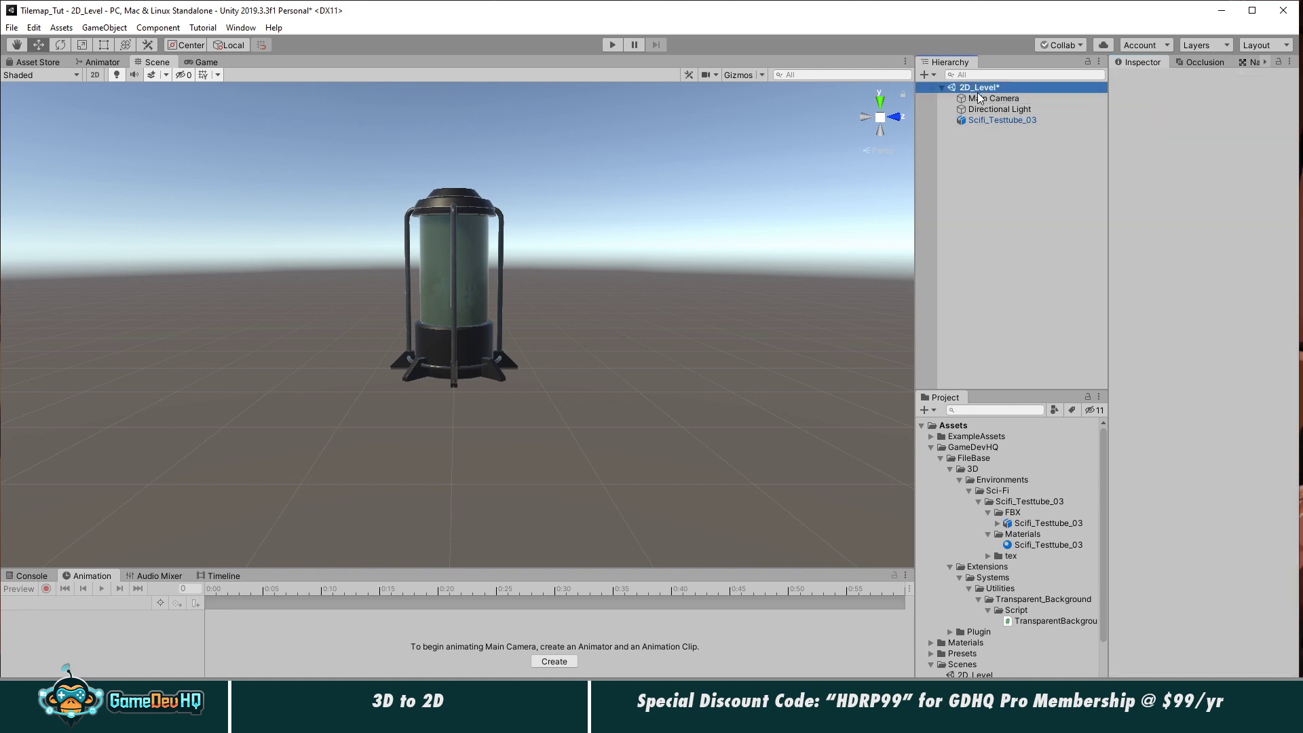
pyautogui.click(981, 98)
pyautogui.click(205, 61)
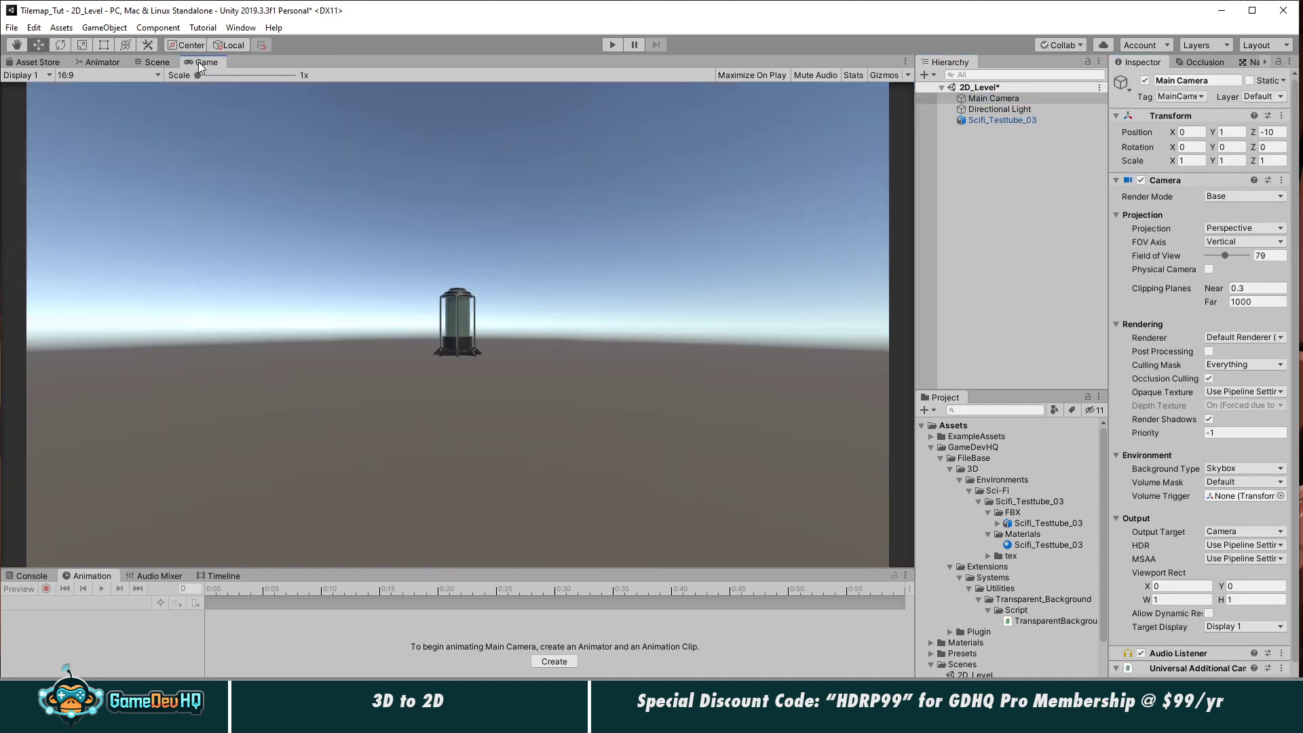
pyautogui.moveTo(1213, 259)
pyautogui.mouseDown()
pyautogui.moveTo(1249, 256)
pyautogui.moveTo(1210, 262)
pyautogui.mouseUp()
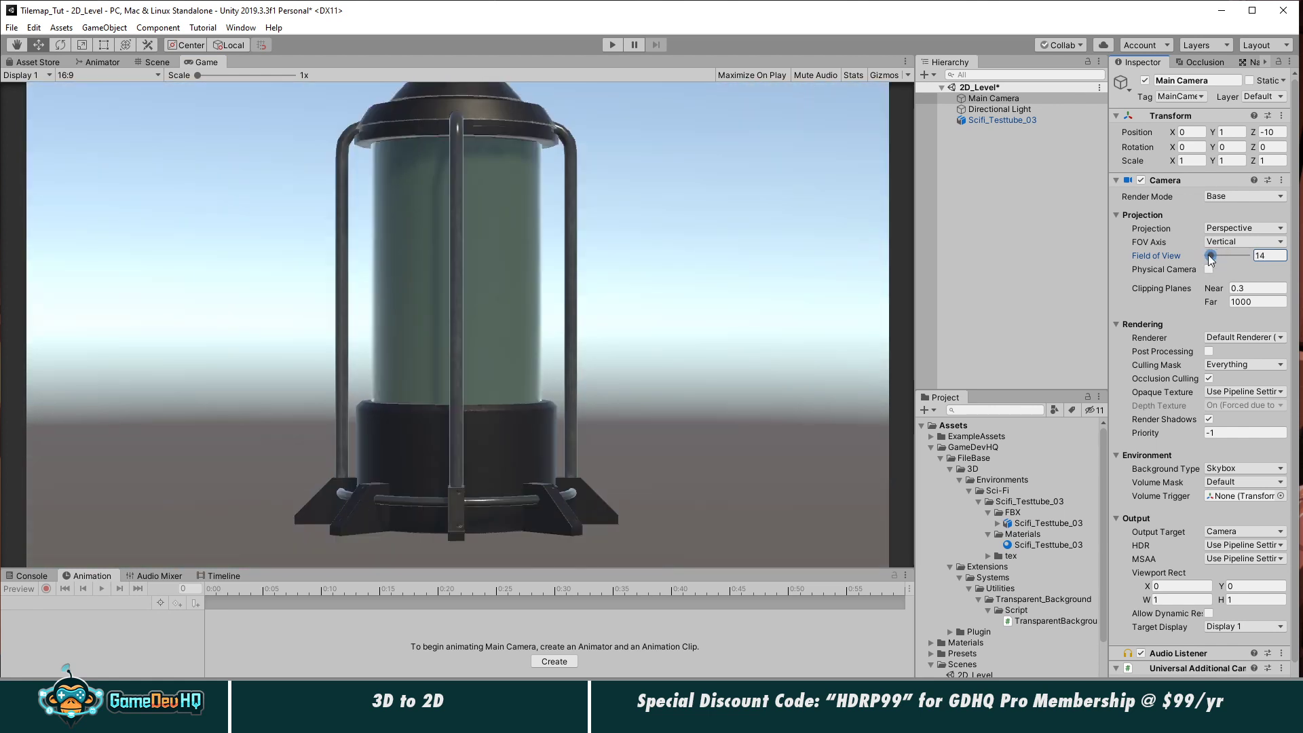
# Step: Make the Main Camera a physical camera with a focal length of 50
pyautogui.click(1209, 270)
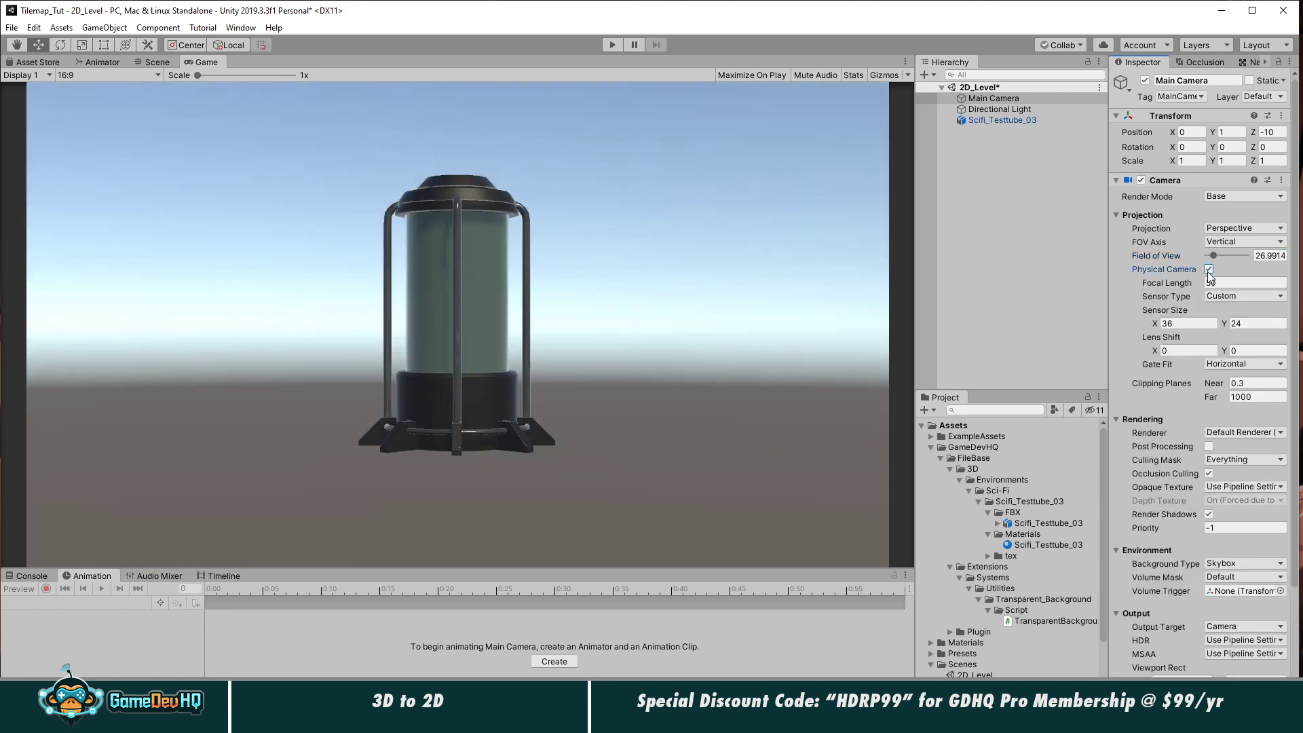
pyautogui.moveTo(1215, 254)
pyautogui.mouseDown()
pyautogui.moveTo(1229, 261)
pyautogui.moveTo(1214, 260)
pyautogui.mouseUp()
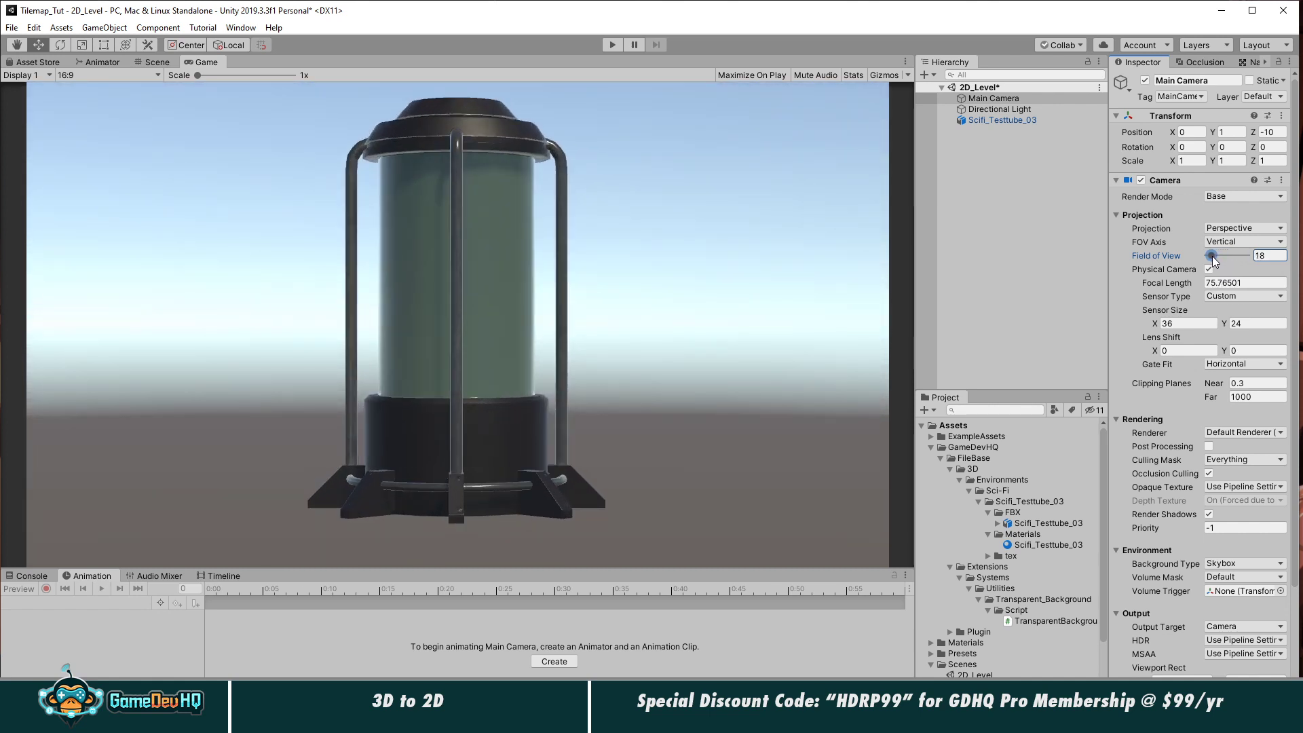
pyautogui.moveTo(1214, 260); pyautogui.dragTo(135, 322)
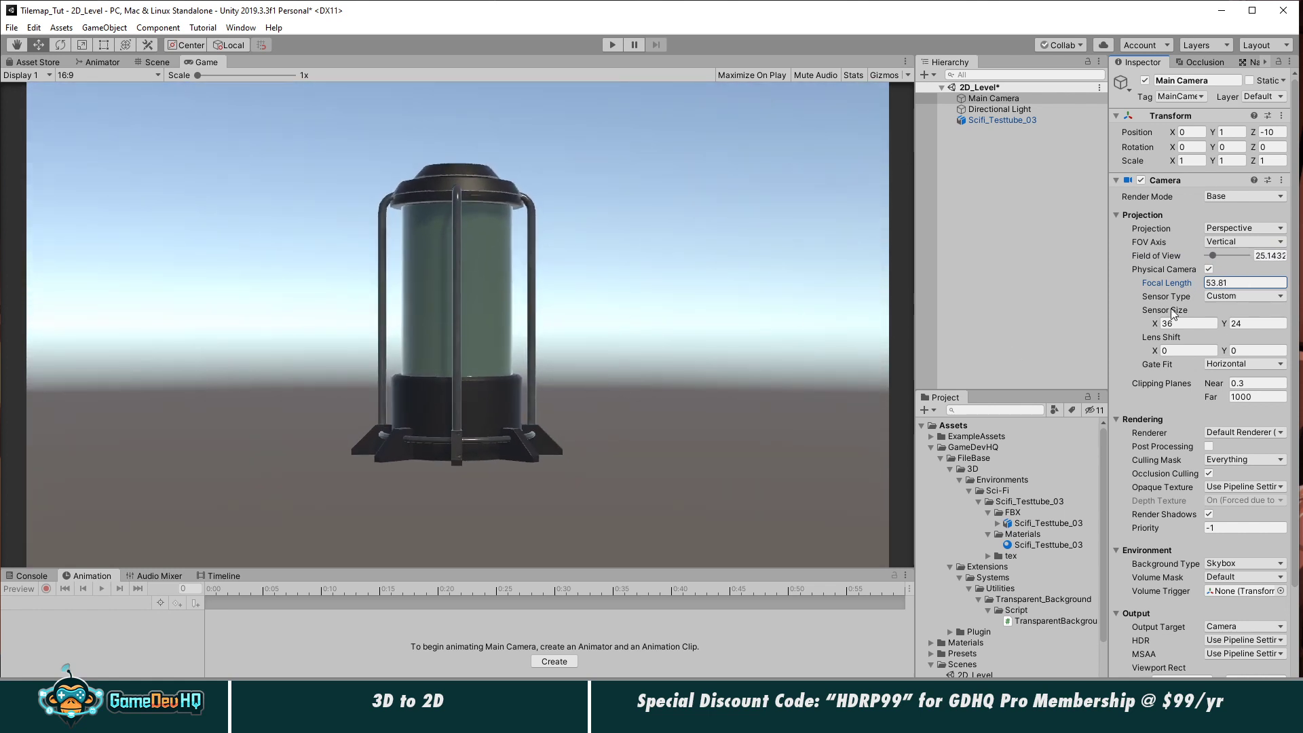
pyautogui.click(1235, 284)
pyautogui.write('50')
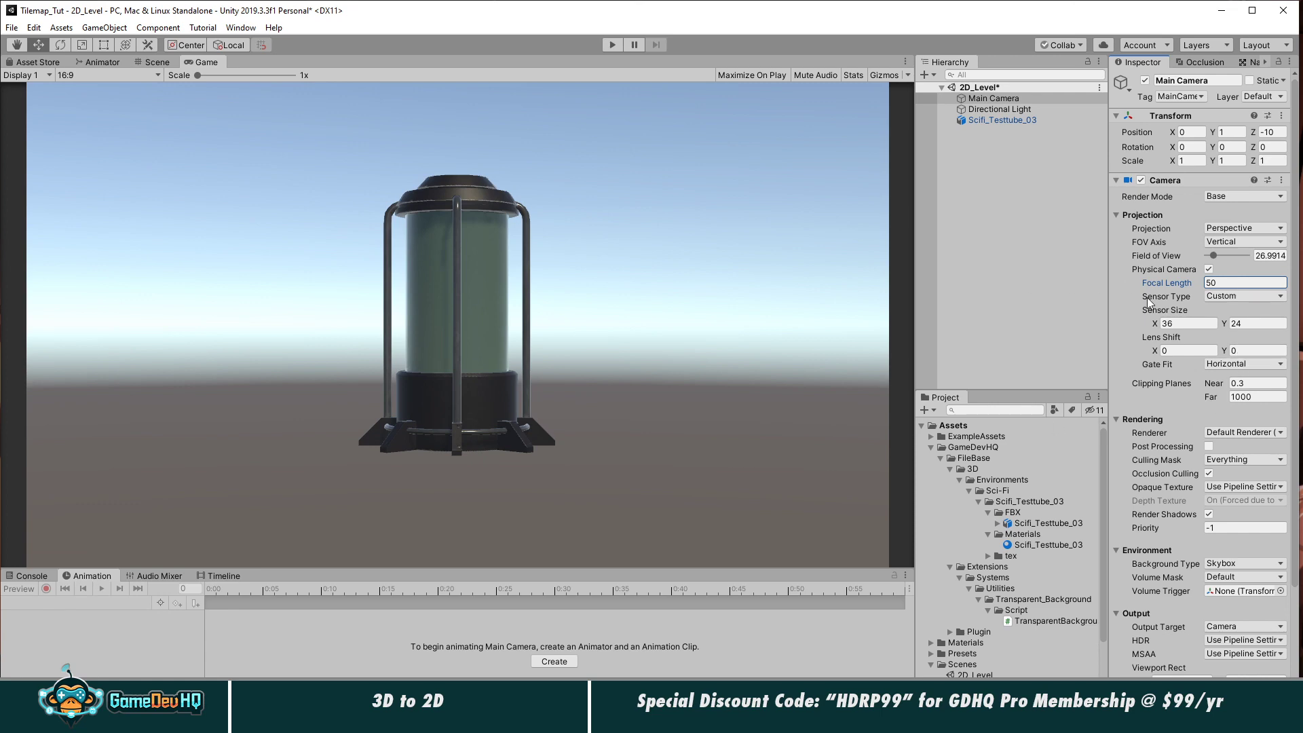
pyautogui.click(201, 719)
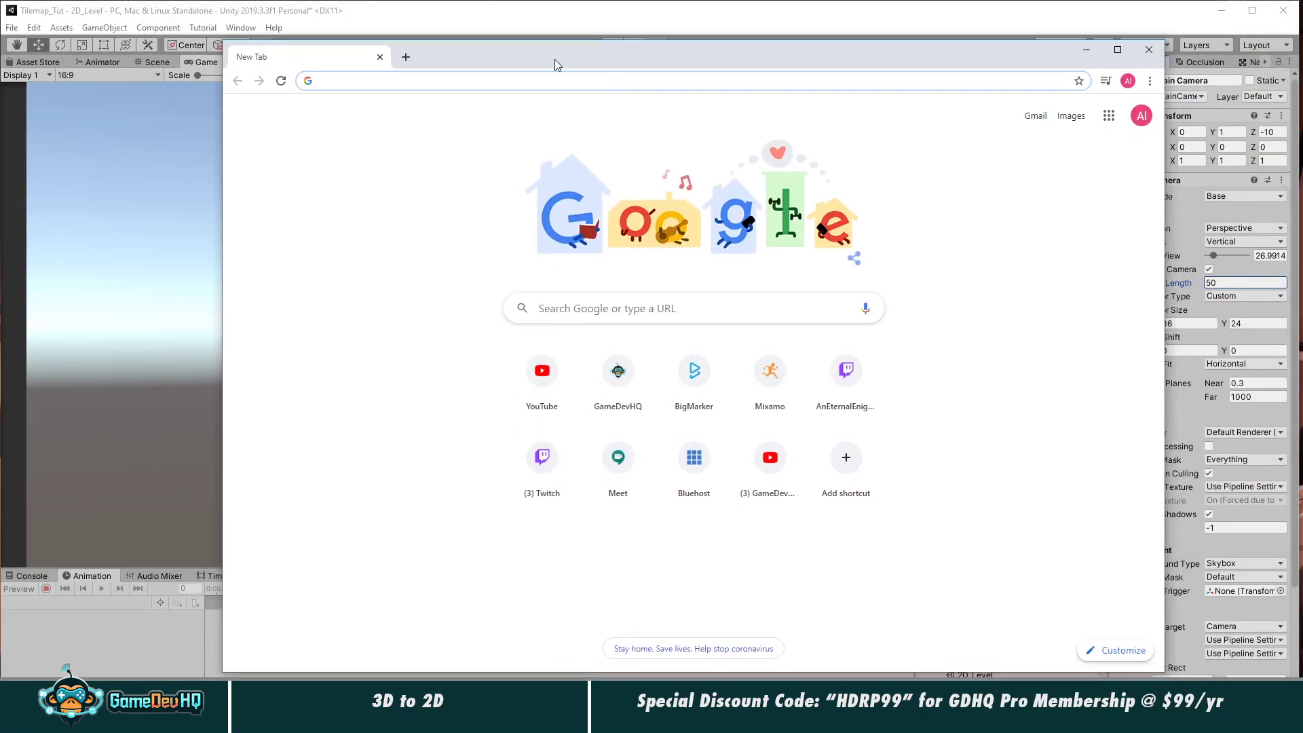
# Step: Search Chrome for 'lenses for cameras' to compare focal length ranges, then return to Unity
pyautogui.write('lenses for ca')
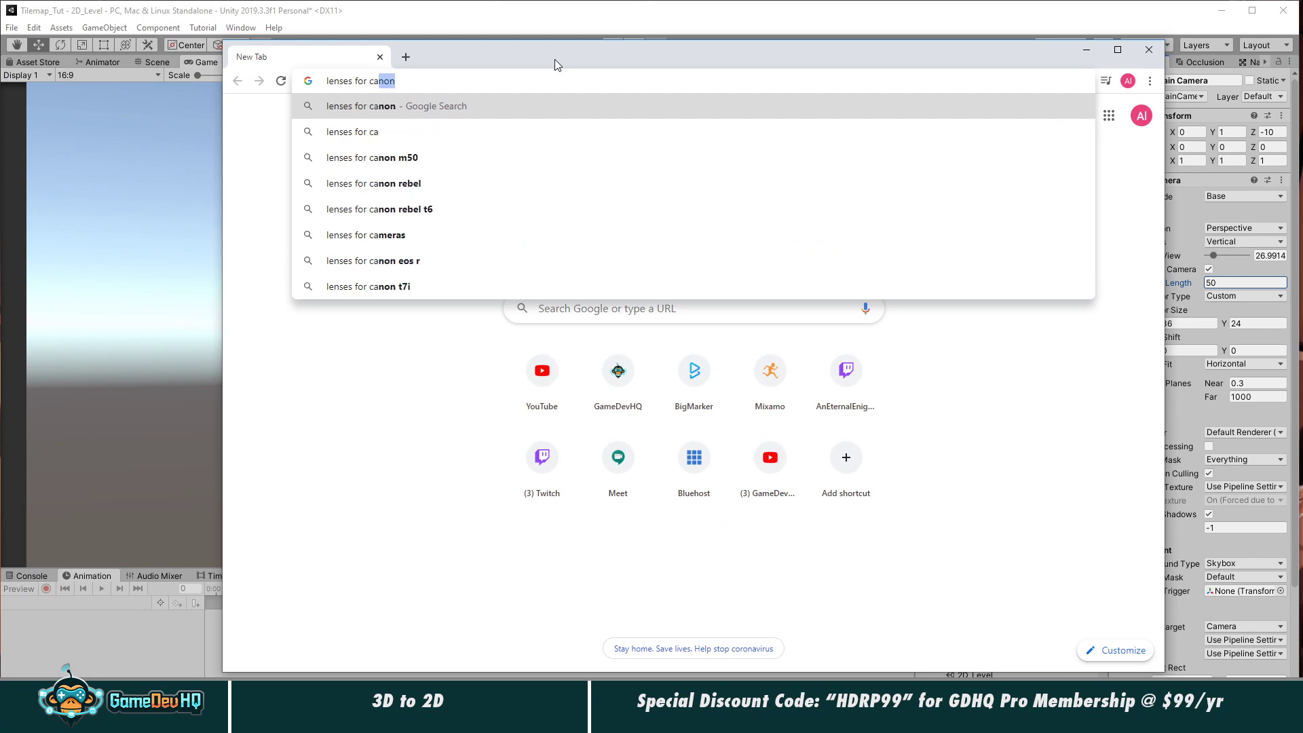
pyautogui.write('meras')
pyautogui.press('Return')
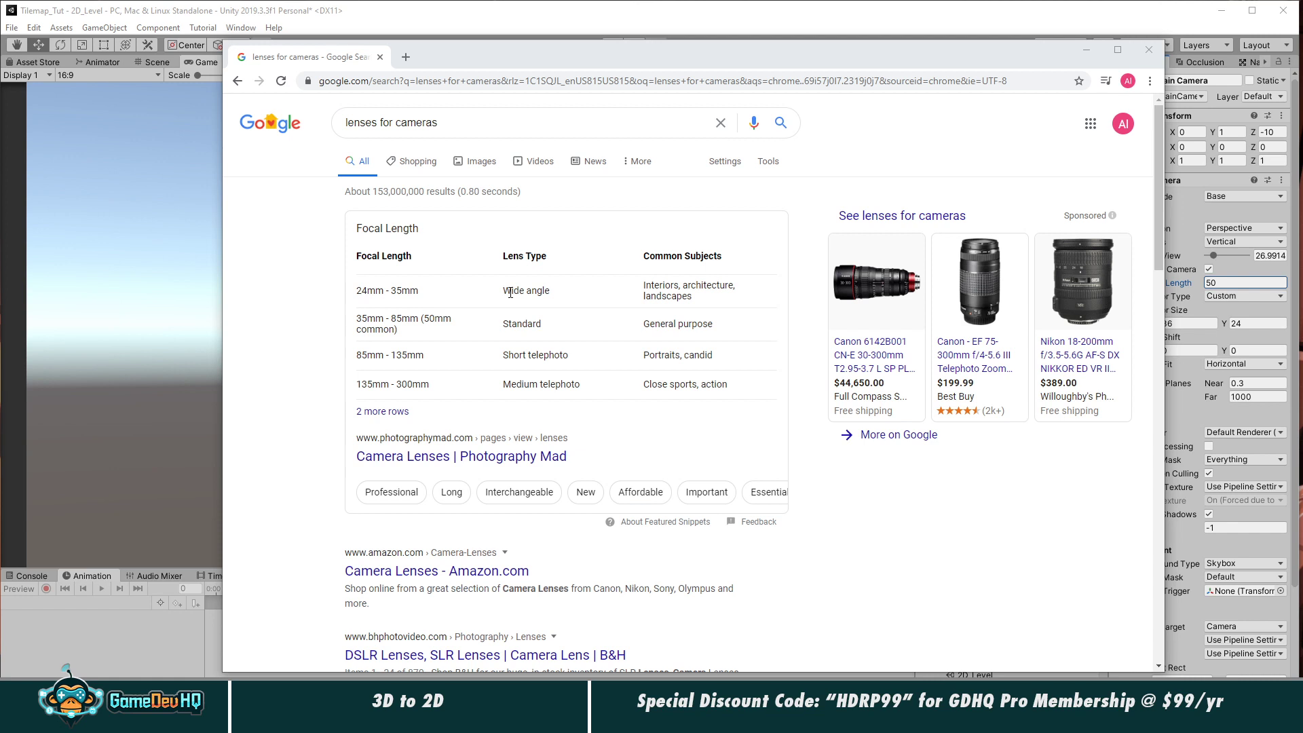
pyautogui.click(579, 29)
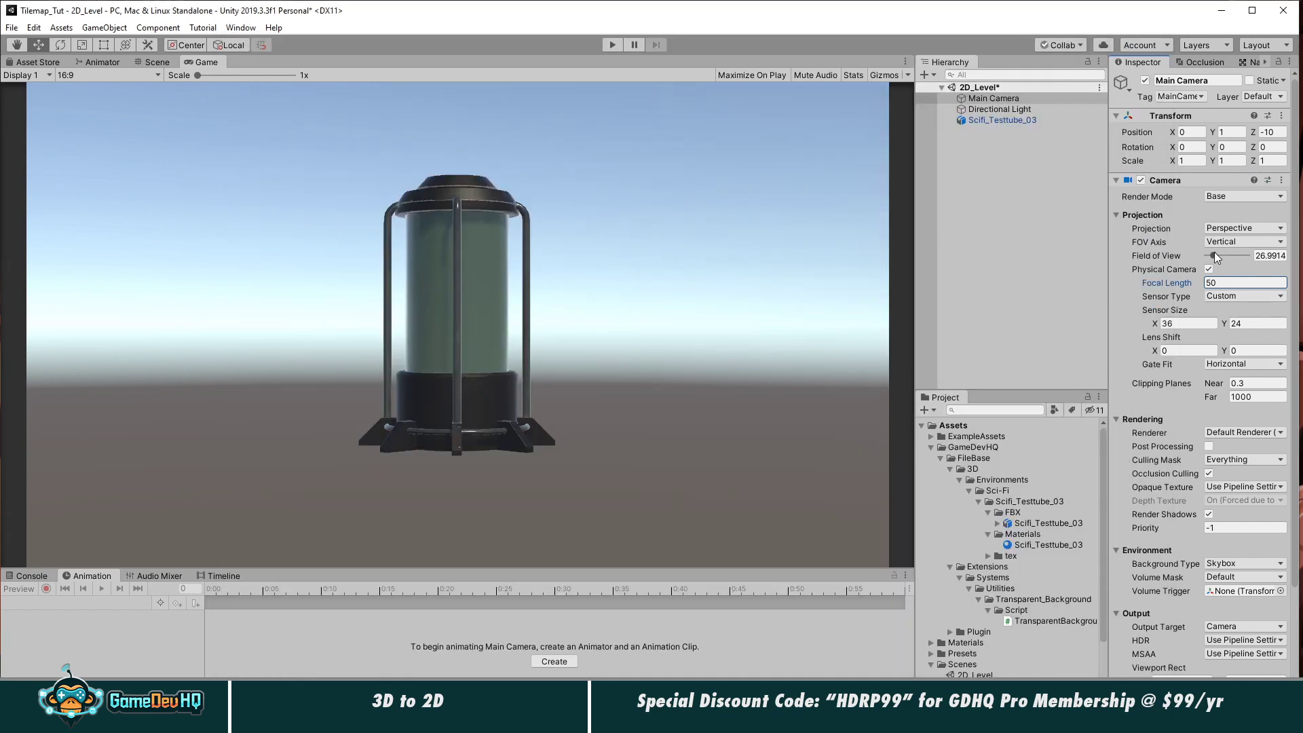
# Step: Set the Main Camera's Field of View to 22 and turn on Gizmos to see its frustum
pyautogui.click(1274, 261)
pyautogui.write('22')
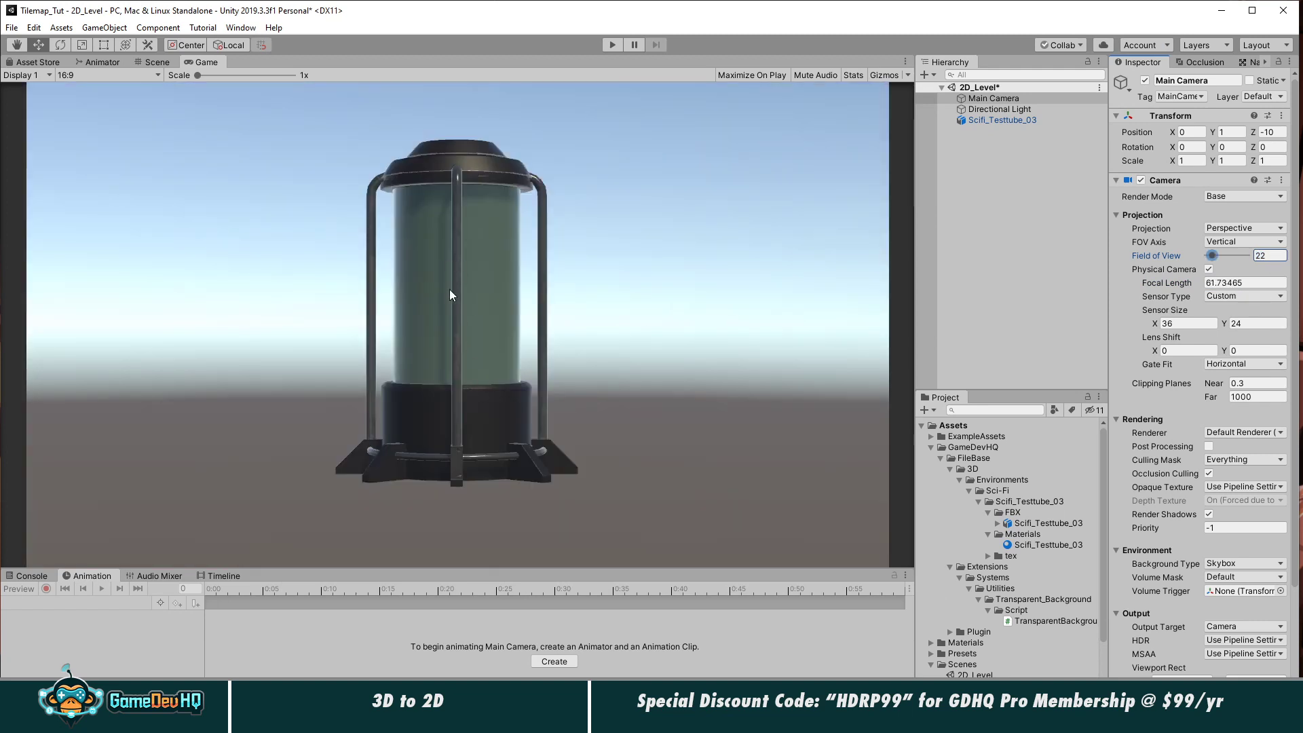
pyautogui.click(149, 59)
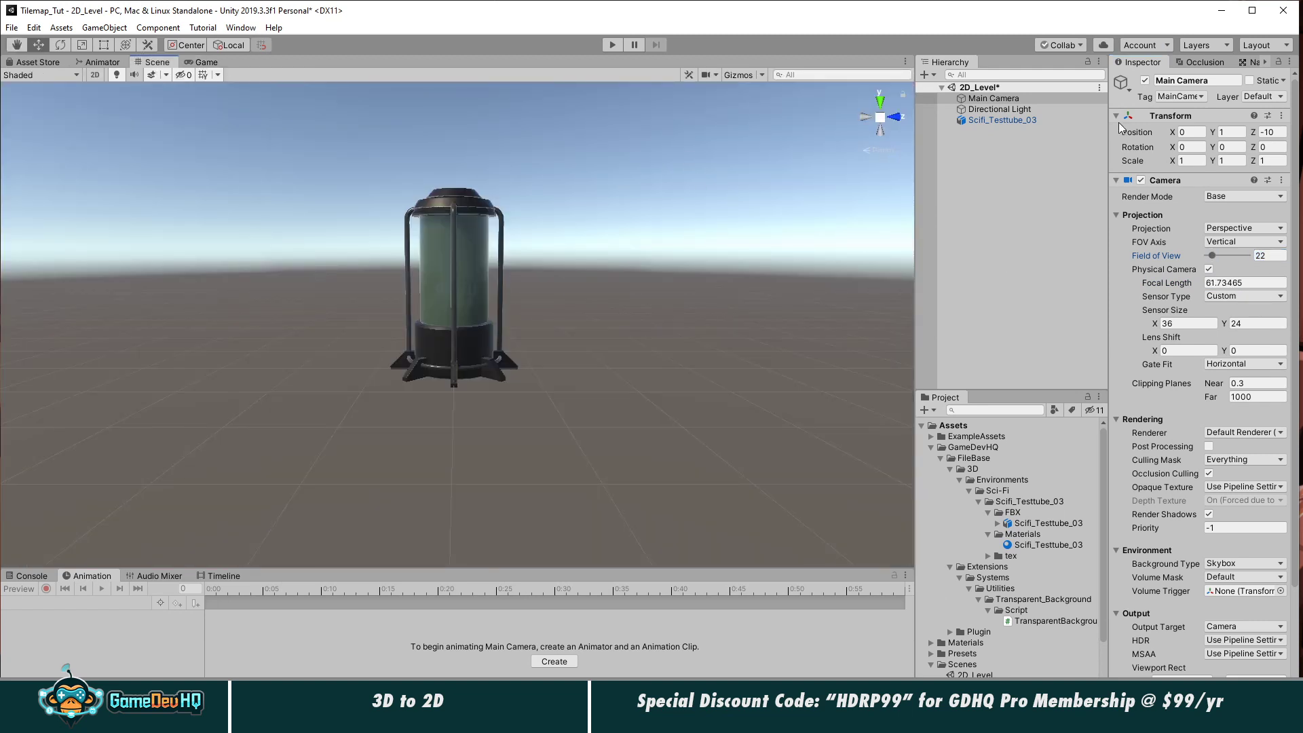
pyautogui.keyDown('alt'); pyautogui.moveTo(414, 296); pyautogui.dragTo(580, 330); pyautogui.keyUp('alt')
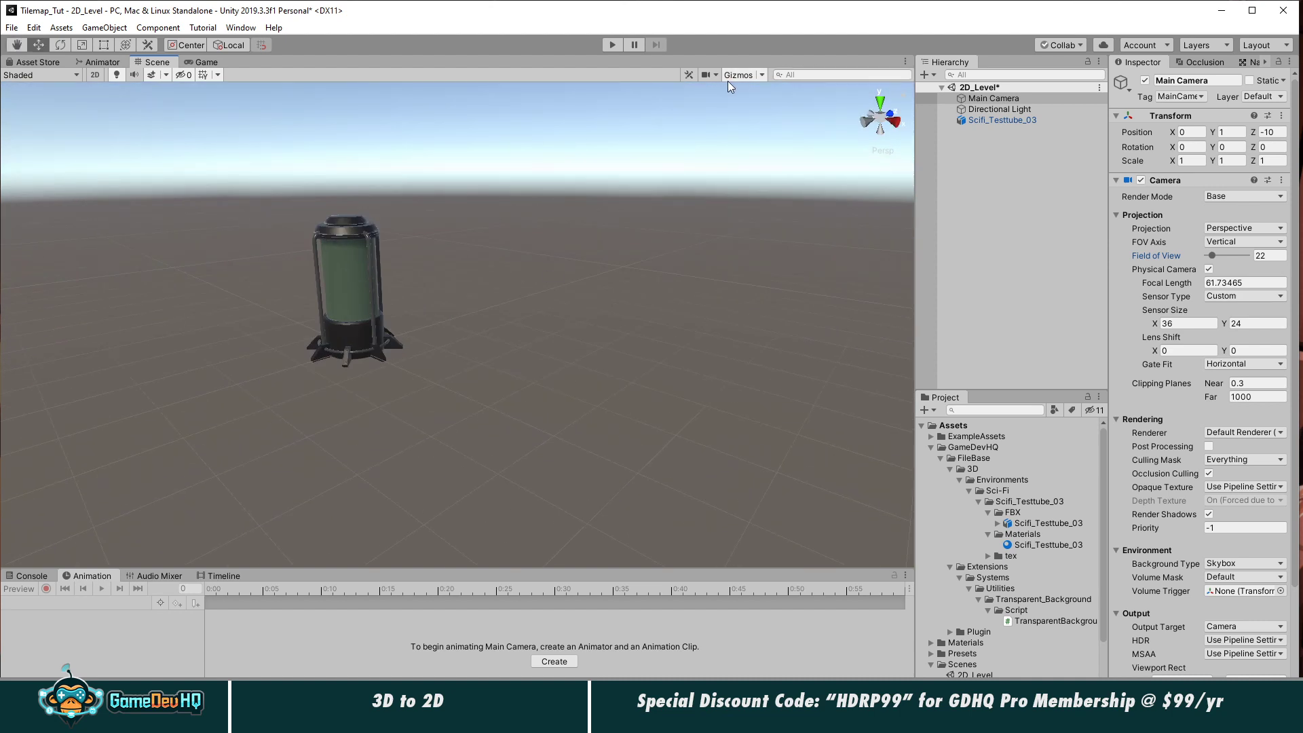
pyautogui.click(731, 77)
pyautogui.keyDown('alt'); pyautogui.moveTo(625, 326); pyautogui.dragTo(276, 320, button='right'); pyautogui.keyUp('alt')
pyautogui.keyDown('alt'); pyautogui.moveTo(276, 320); pyautogui.dragTo(448, 355); pyautogui.keyUp('alt')
pyautogui.keyDown('alt'); pyautogui.moveTo(448, 356); pyautogui.dragTo(367, 358, button='right'); pyautogui.keyUp('alt')
pyautogui.keyDown('alt'); pyautogui.moveTo(366, 358); pyautogui.dragTo(500, 357); pyautogui.keyUp('alt')
pyautogui.keyDown('alt'); pyautogui.moveTo(493, 381); pyautogui.dragTo(499, 320, button='middle'); pyautogui.keyUp('alt')
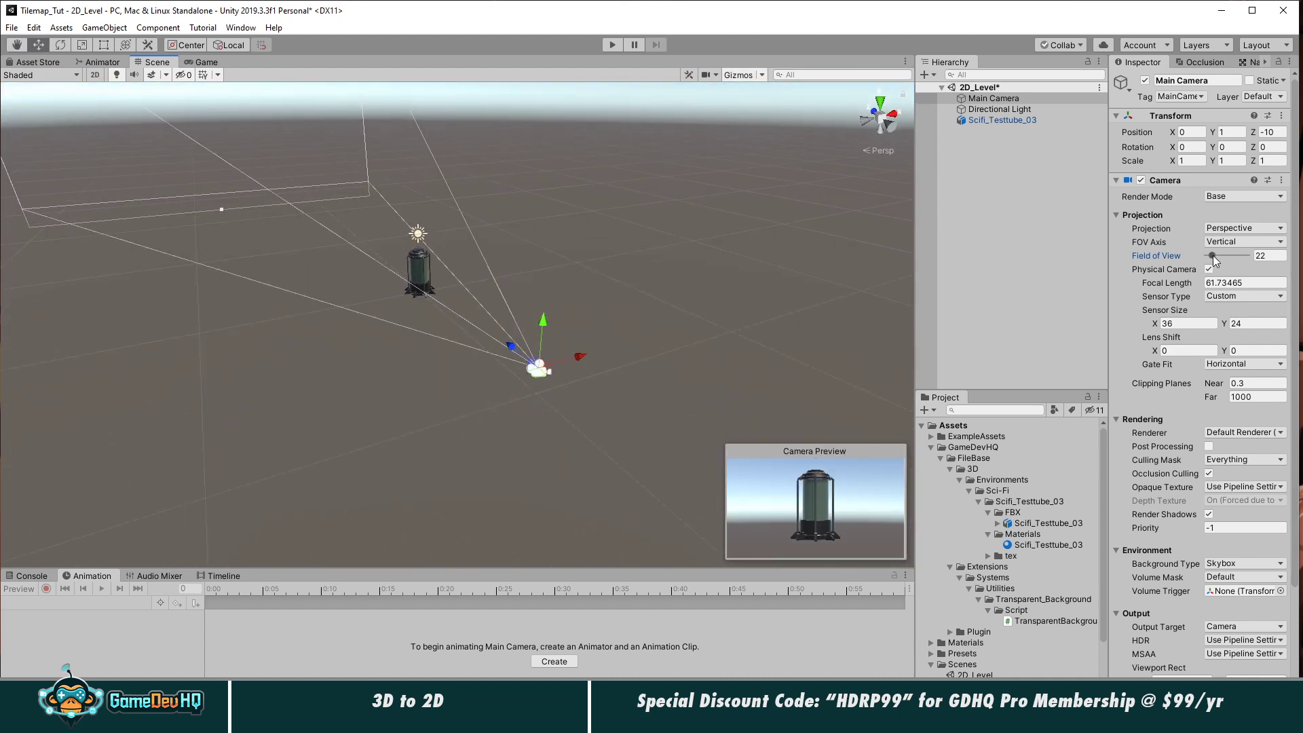
# Step: Widen the field of view to about 56, move the camera toward the tube, and check the framing
pyautogui.moveTo(1213, 256); pyautogui.dragTo(996, 283)
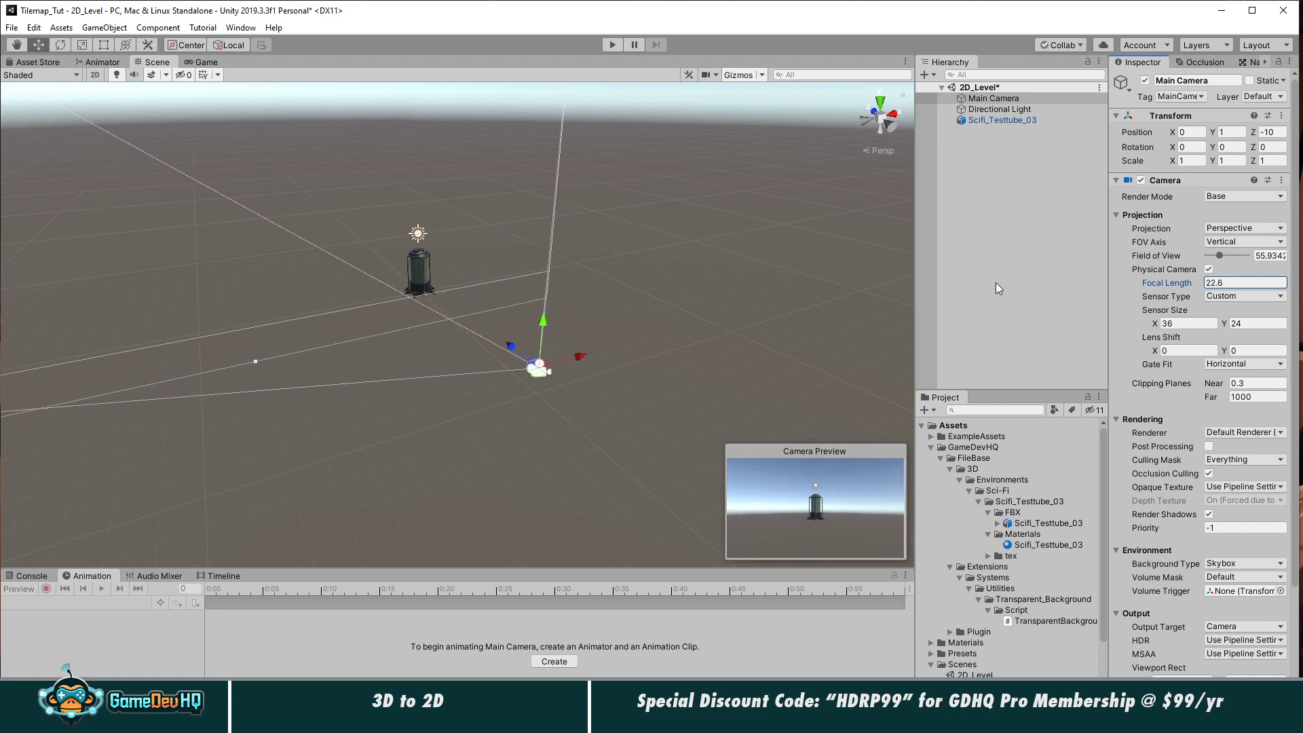
pyautogui.keyDown('alt'); pyautogui.moveTo(383, 296); pyautogui.dragTo(296, 304); pyautogui.keyUp('alt')
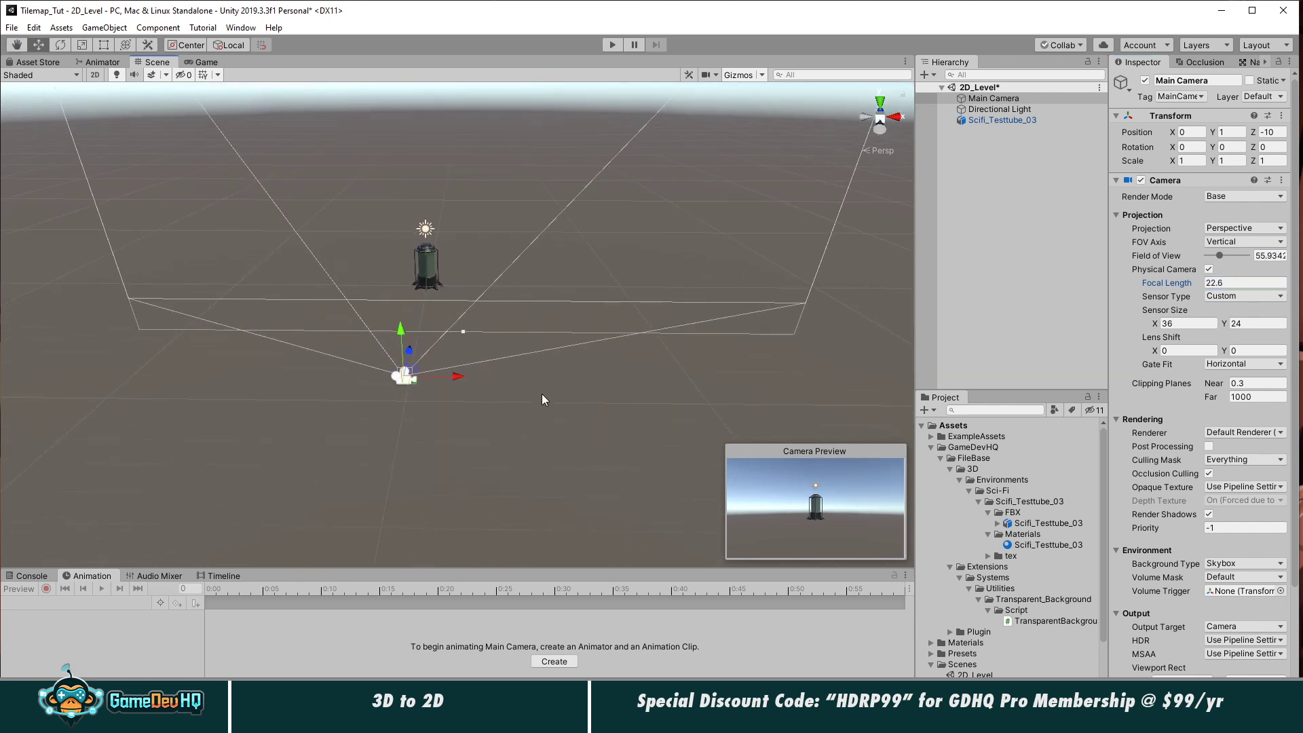
pyautogui.moveTo(418, 350); pyautogui.dragTo(440, 247)
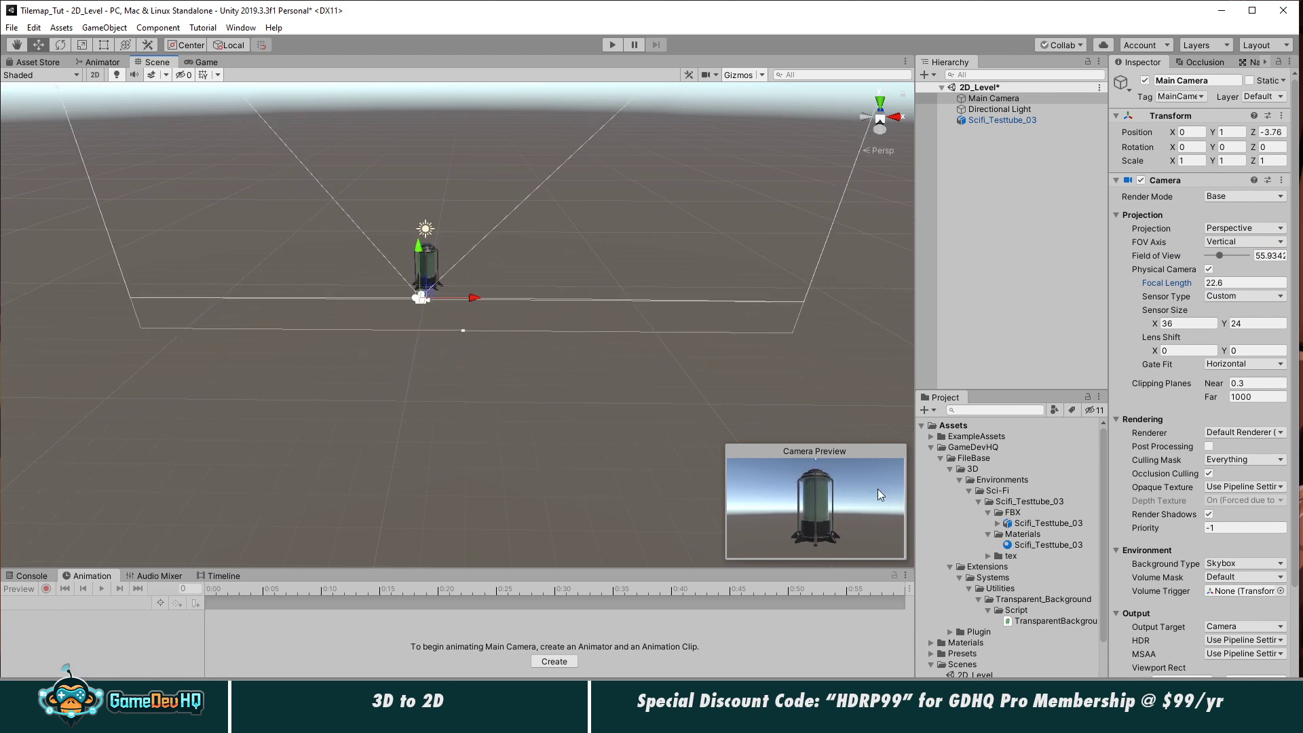
pyautogui.click(203, 62)
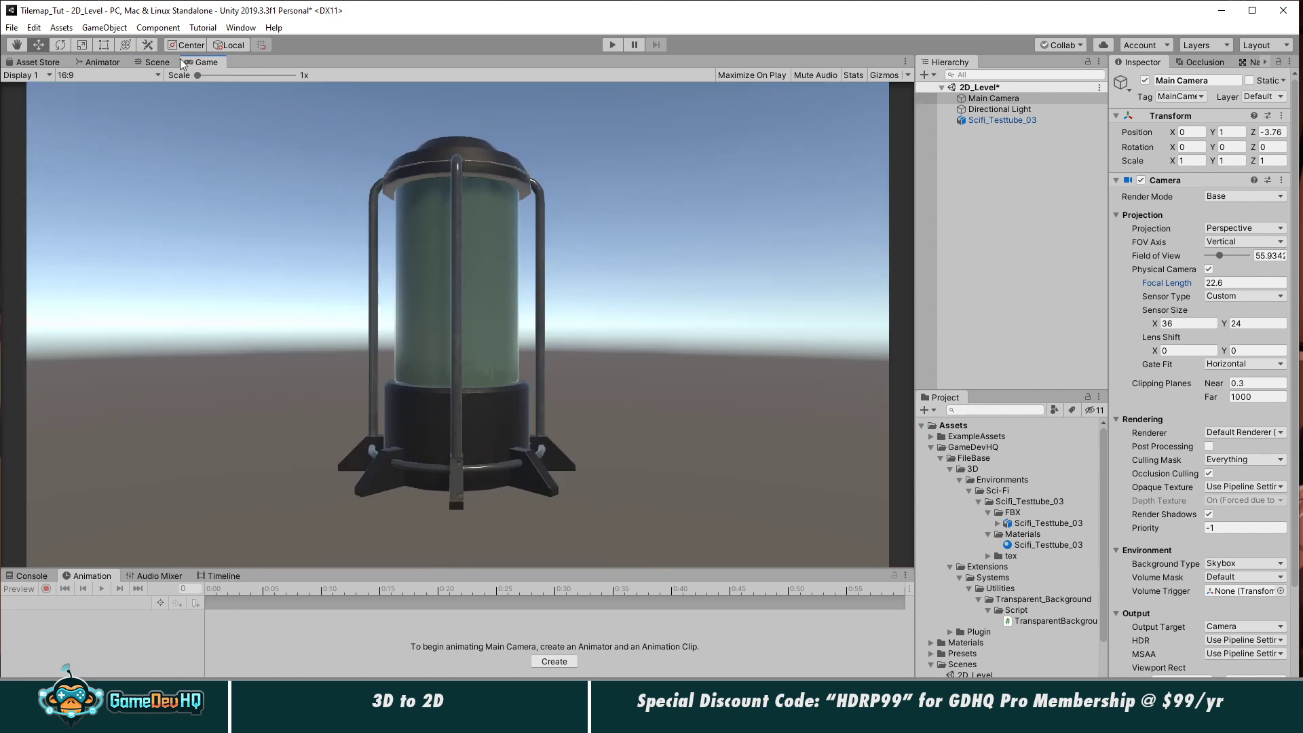
pyautogui.click(160, 63)
# Step: Pull the camera back to Z -12.42 and set Focal Length to 80 for a large tube view
pyautogui.keyDown('alt'); pyautogui.moveTo(370, 260); pyautogui.dragTo(593, 282); pyautogui.keyUp('alt')
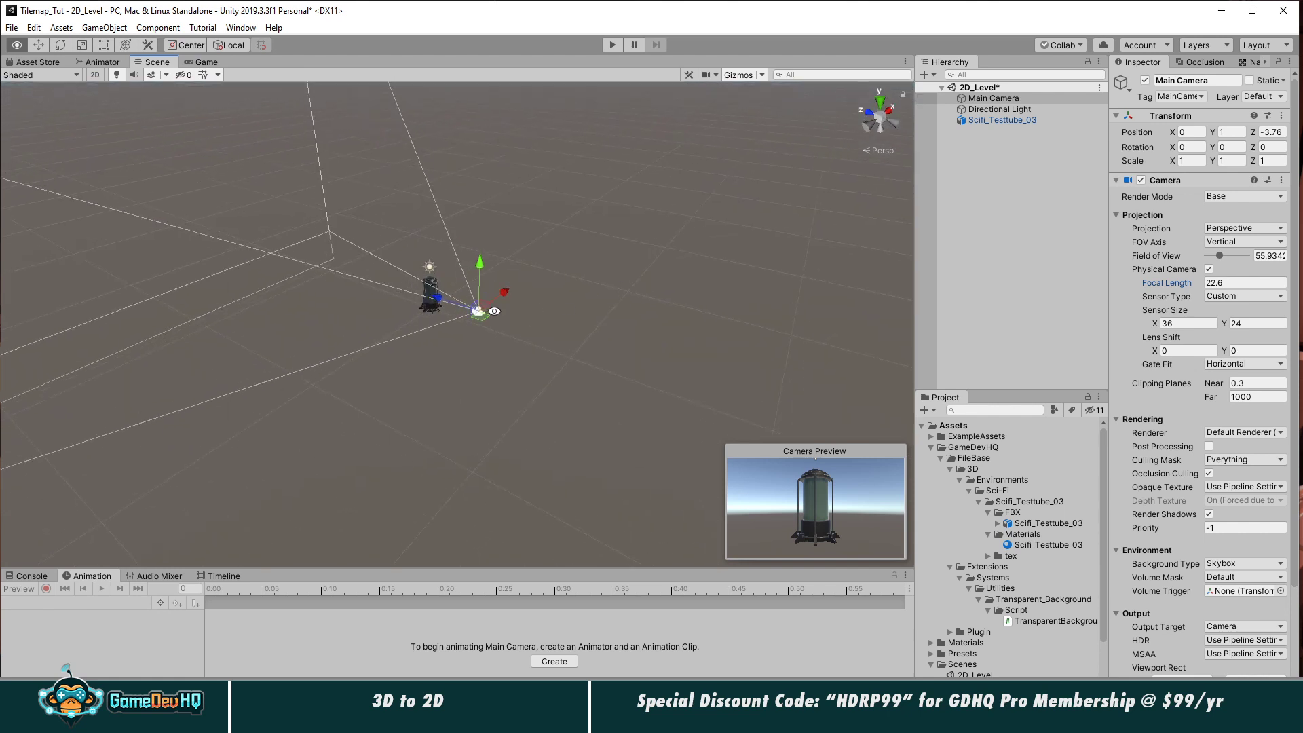
pyautogui.moveTo(456, 296); pyautogui.dragTo(589, 340)
pyautogui.click(1220, 282)
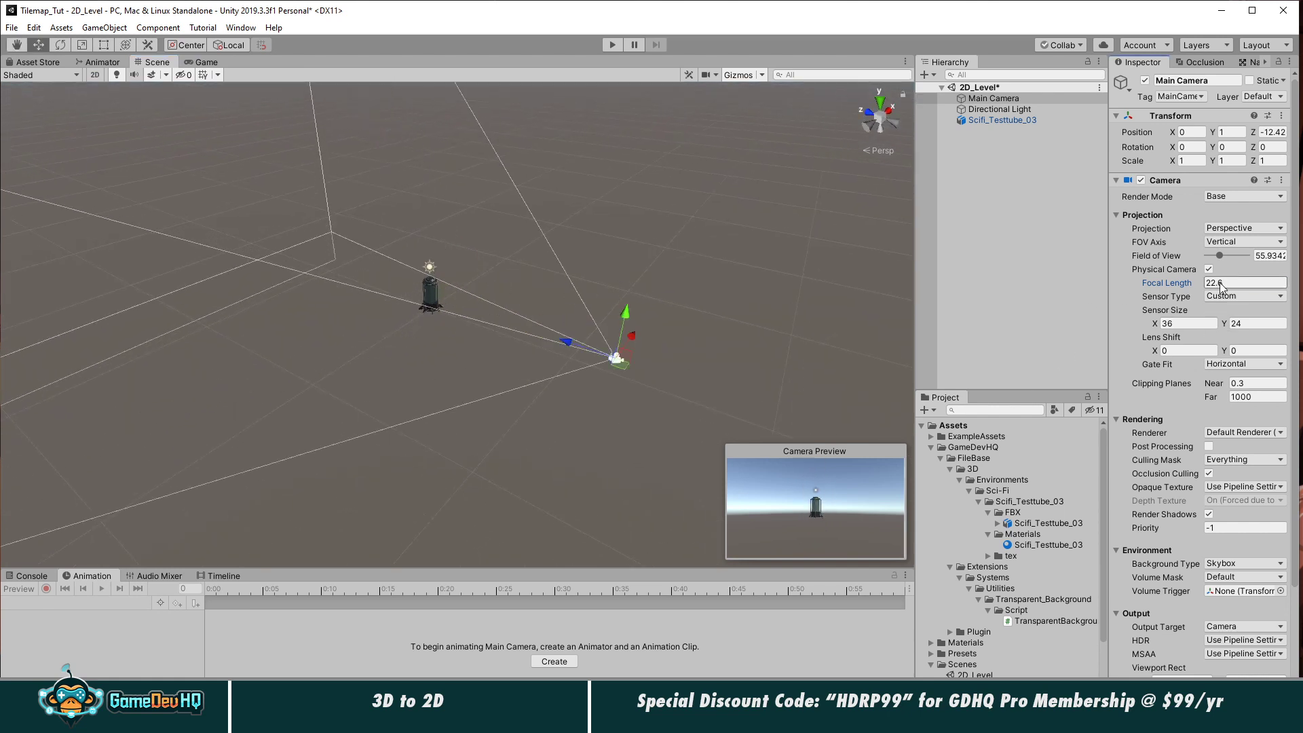
pyautogui.write('80')
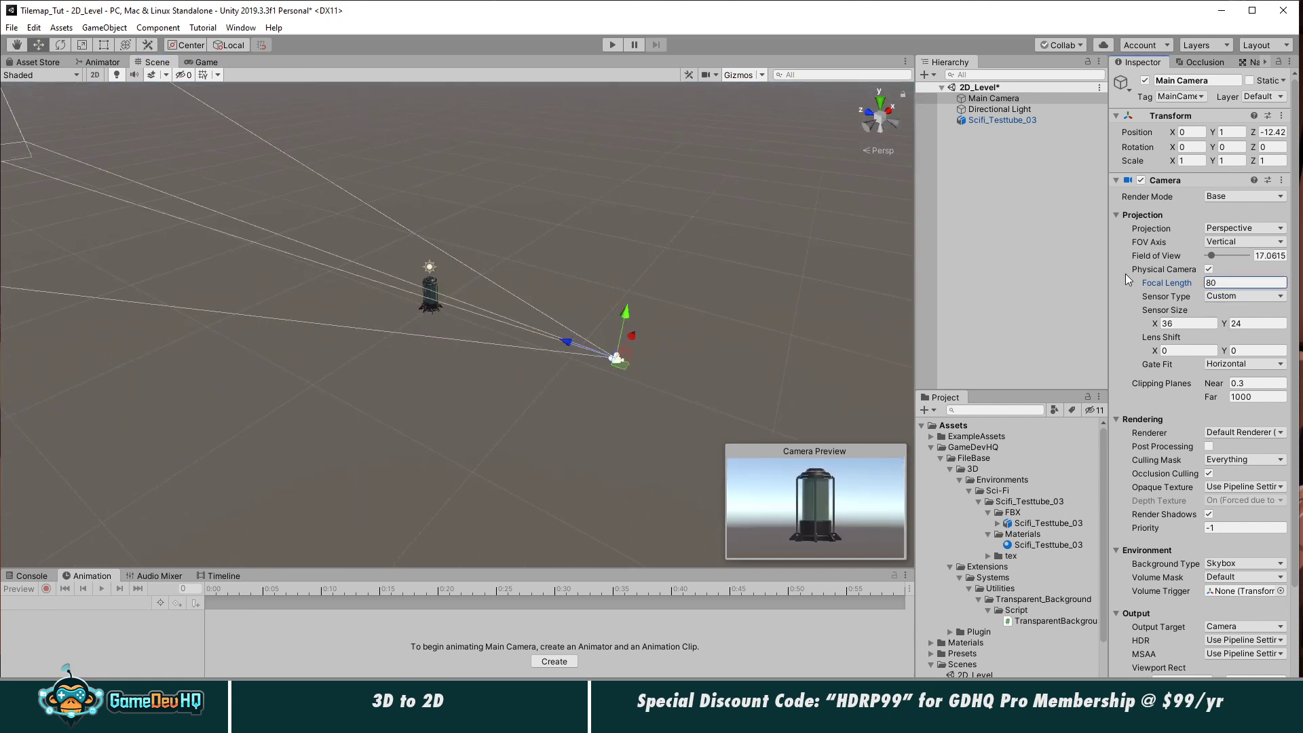
pyautogui.click(206, 62)
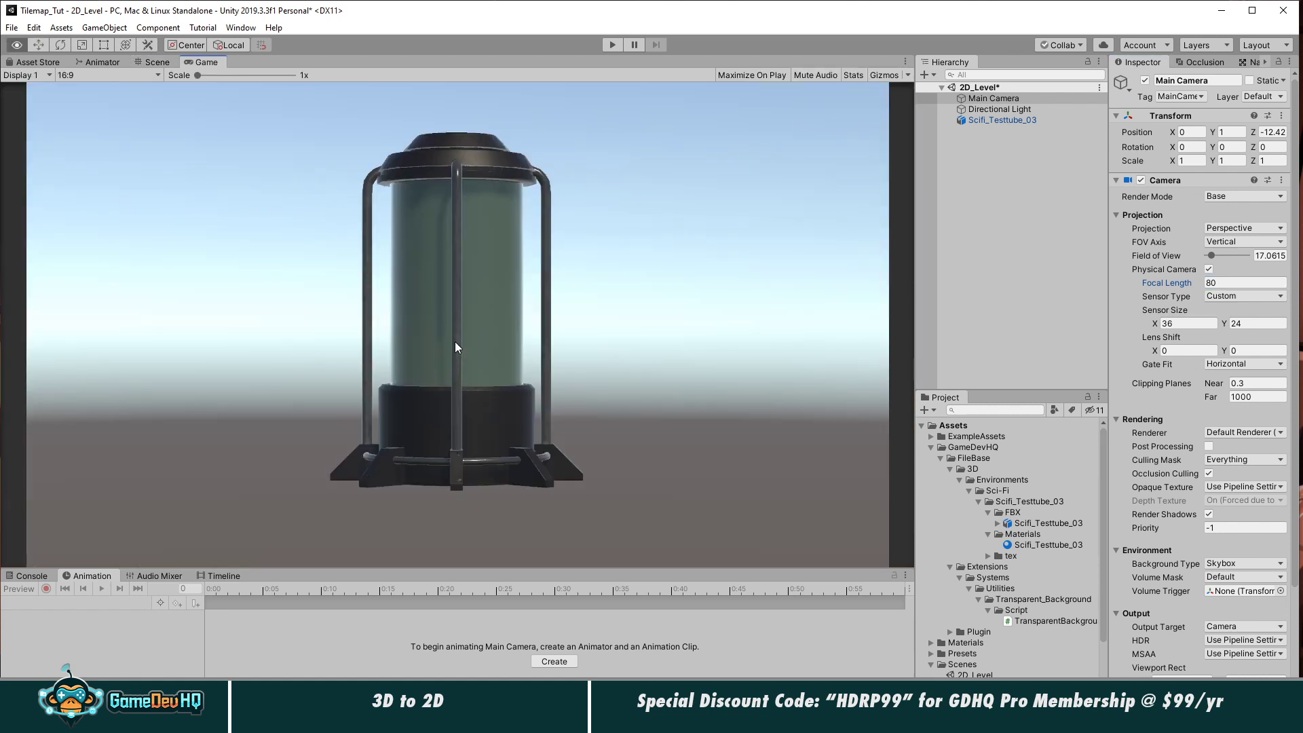
# Step: Switch to the move tool, reselect the Main Camera, and frame the scene around it
pyautogui.press('w')
pyautogui.click(159, 61)
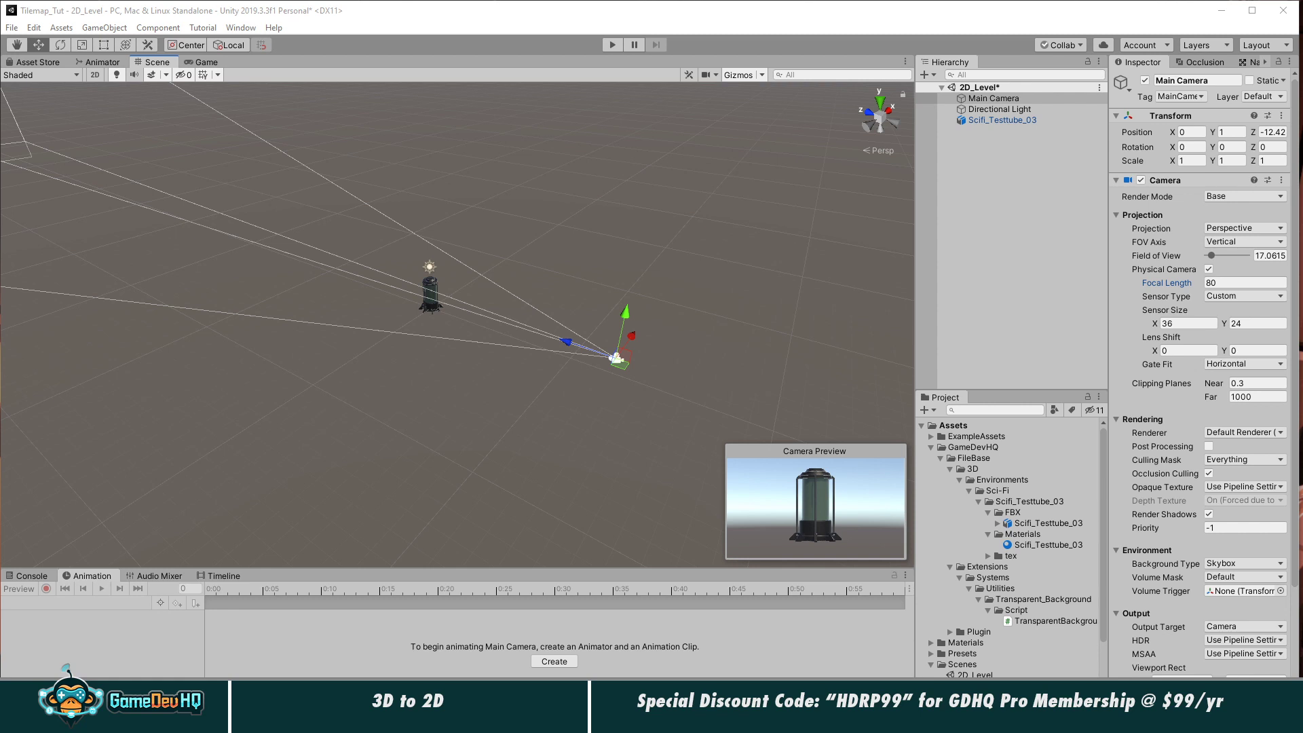
pyautogui.click(1004, 120)
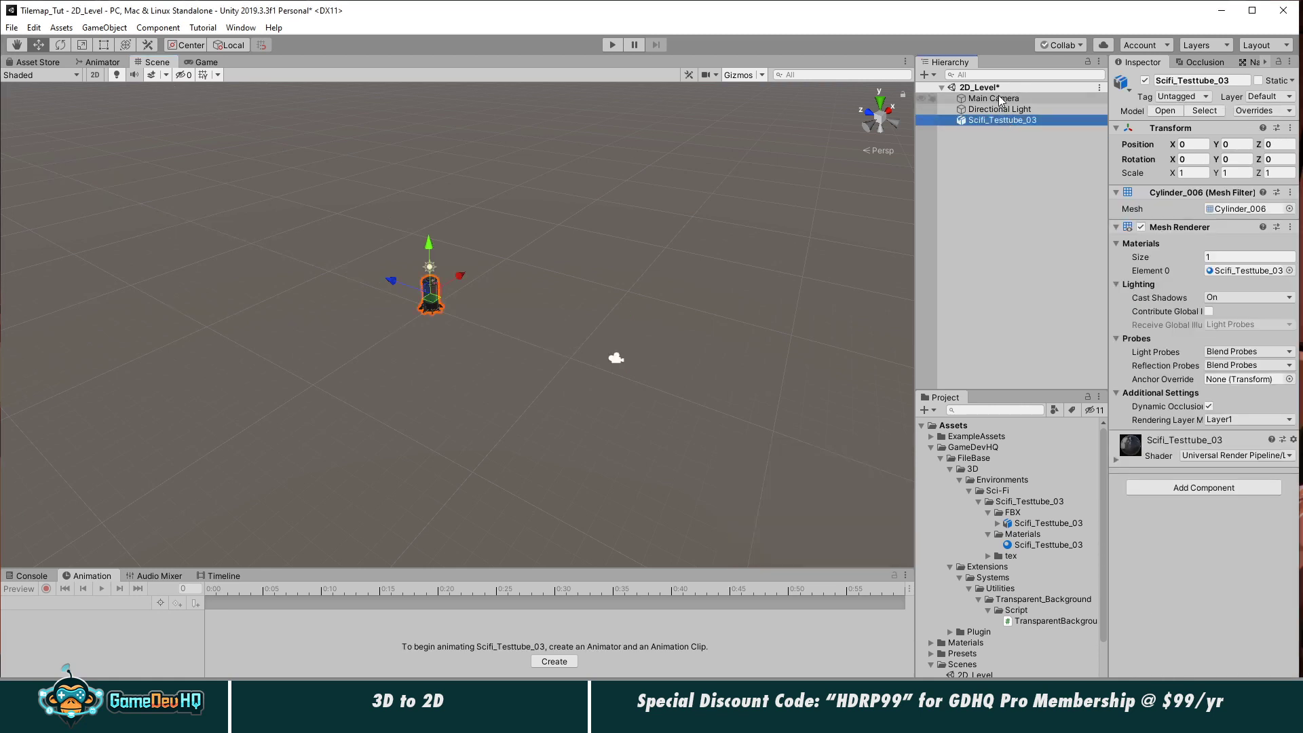
pyautogui.click(999, 101)
pyautogui.keyDown('alt'); pyautogui.moveTo(458, 336); pyautogui.dragTo(509, 309); pyautogui.keyUp('alt')
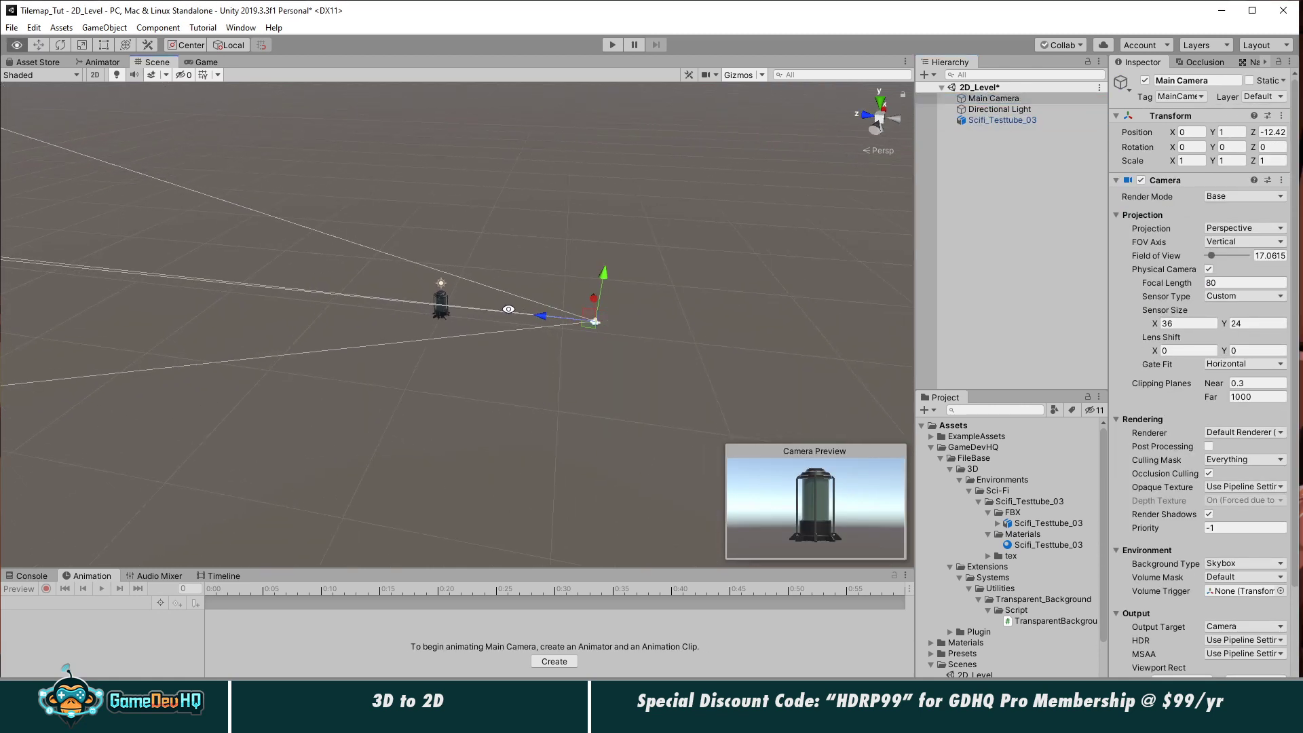
pyautogui.keyDown('alt'); pyautogui.moveTo(501, 314); pyautogui.dragTo(557, 315, button='right'); pyautogui.keyUp('alt')
pyautogui.keyDown('alt'); pyautogui.moveTo(553, 315); pyautogui.dragTo(469, 322, button='middle'); pyautogui.keyUp('alt')
pyautogui.keyDown('alt'); pyautogui.moveTo(471, 322); pyautogui.dragTo(790, 324, button='right'); pyautogui.keyUp('alt')
pyautogui.keyDown('alt'); pyautogui.moveTo(459, 309); pyautogui.dragTo(573, 343); pyautogui.keyUp('alt')
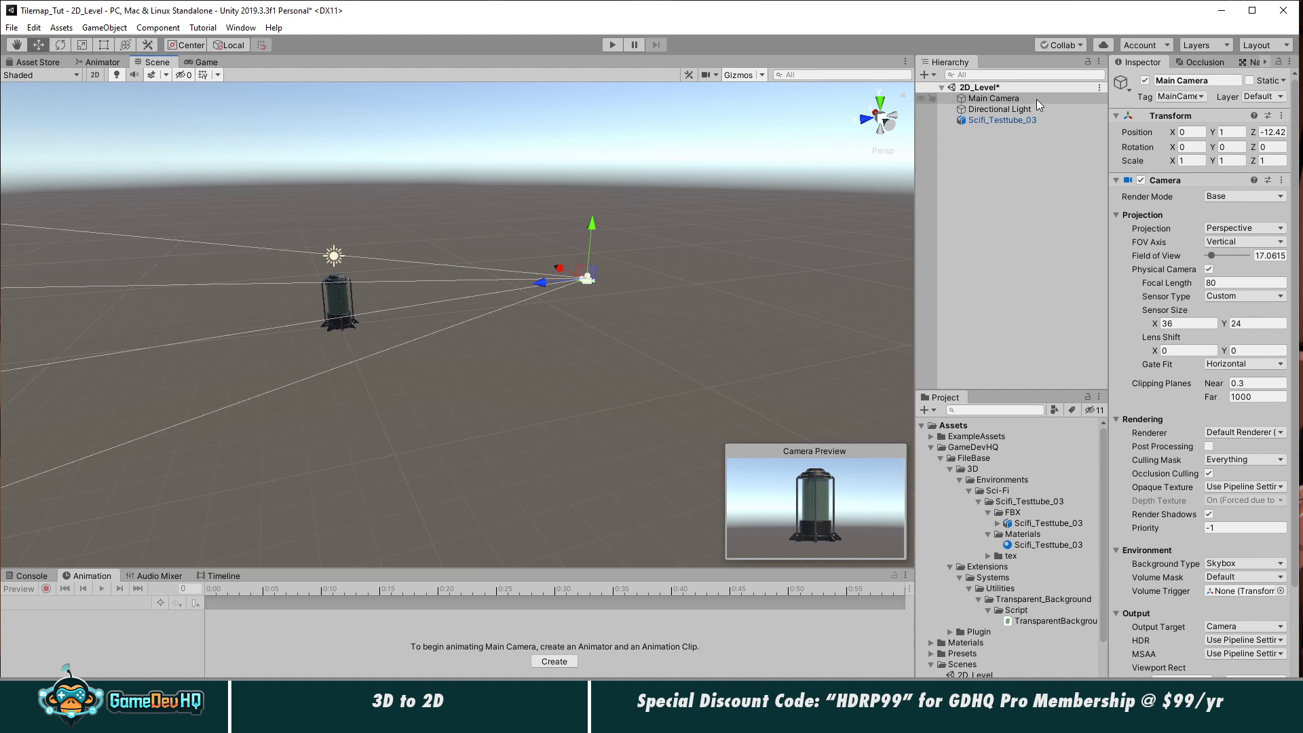
# Step: Make the Main Camera Orthographic, move it closer to Z -6.75, and deselect it
pyautogui.click(1245, 228)
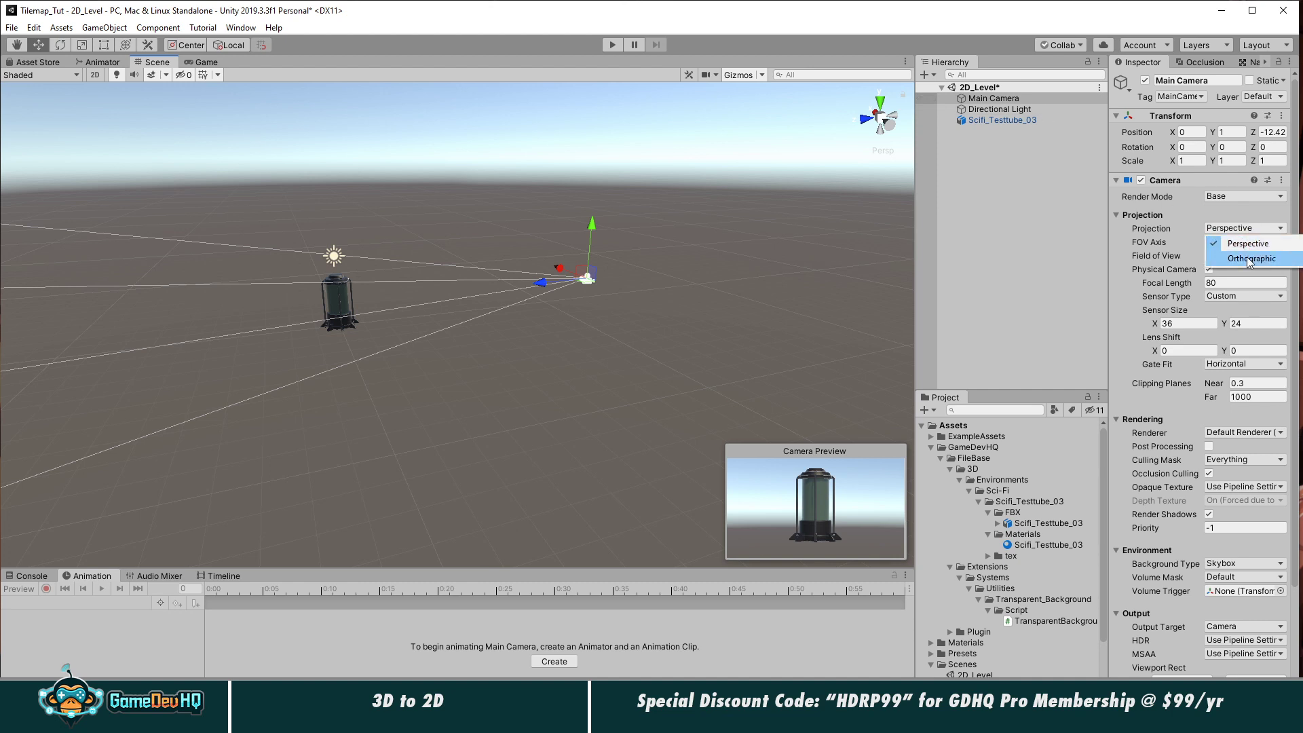
pyautogui.click(1249, 256)
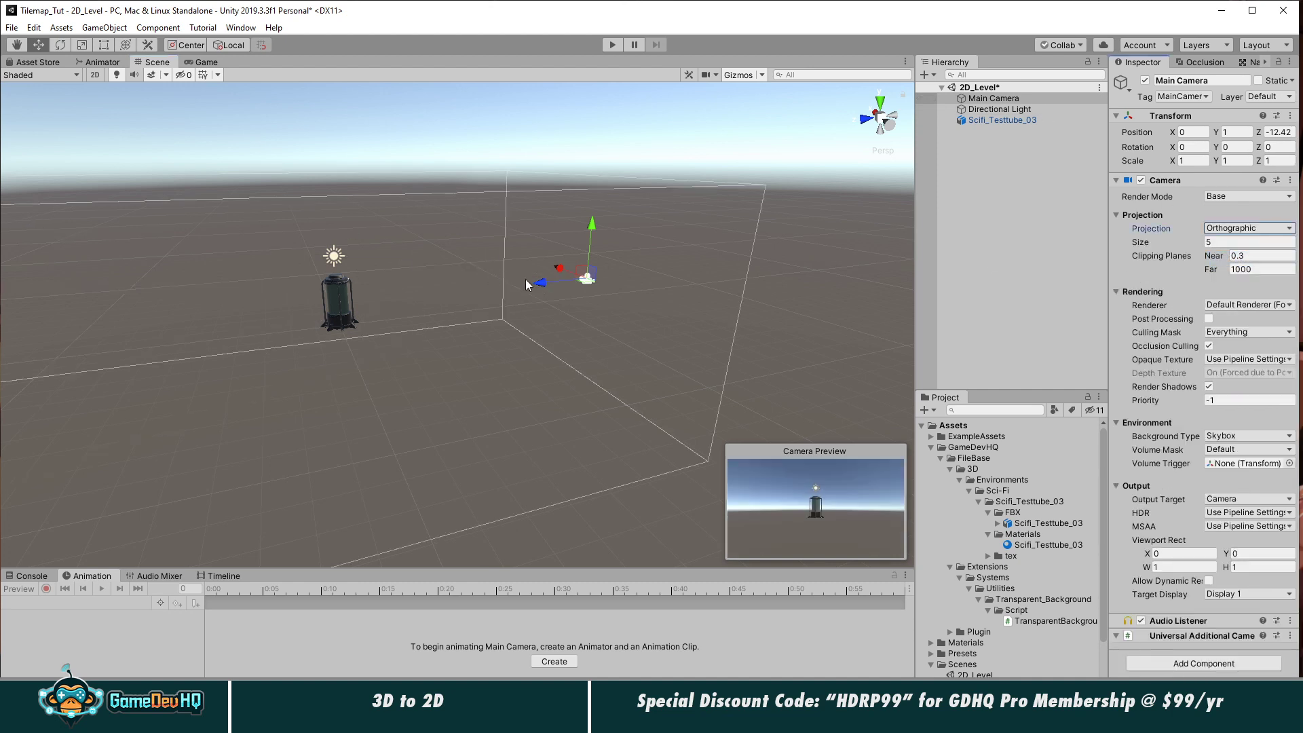
pyautogui.moveTo(526, 280); pyautogui.dragTo(478, 297)
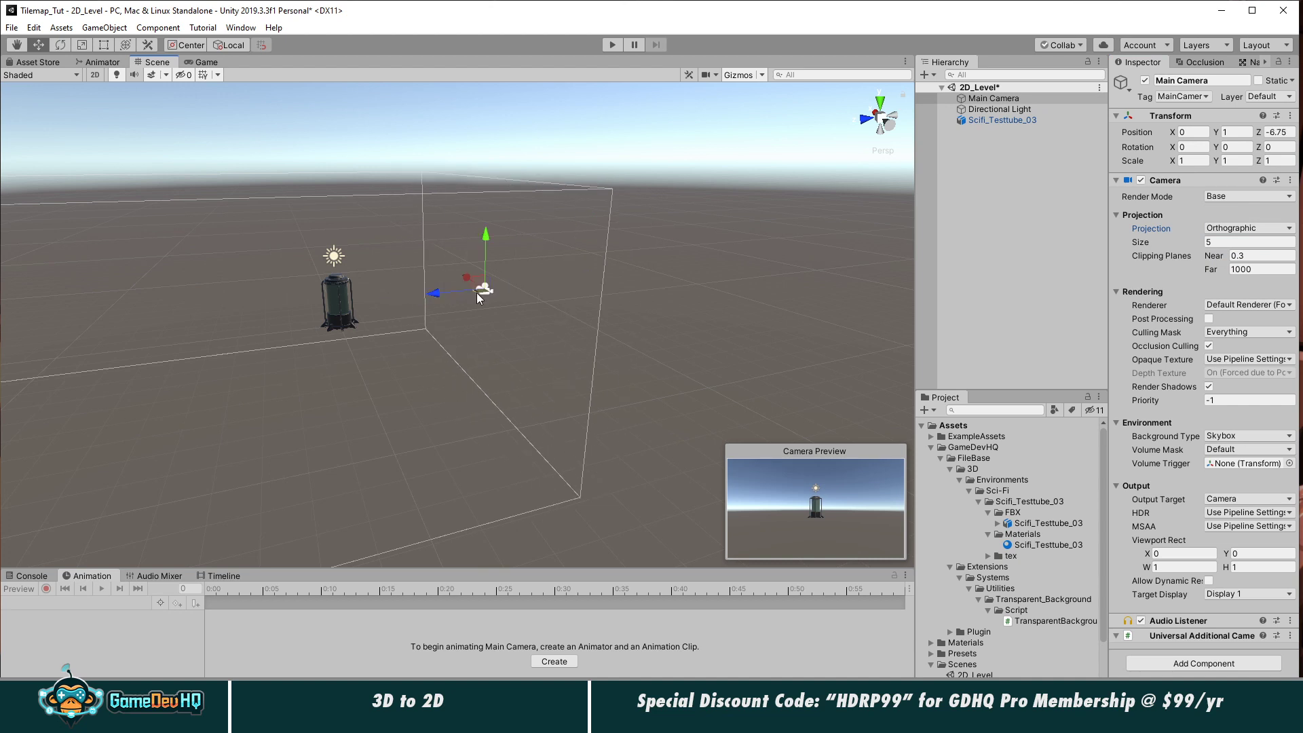
pyautogui.click(721, 204)
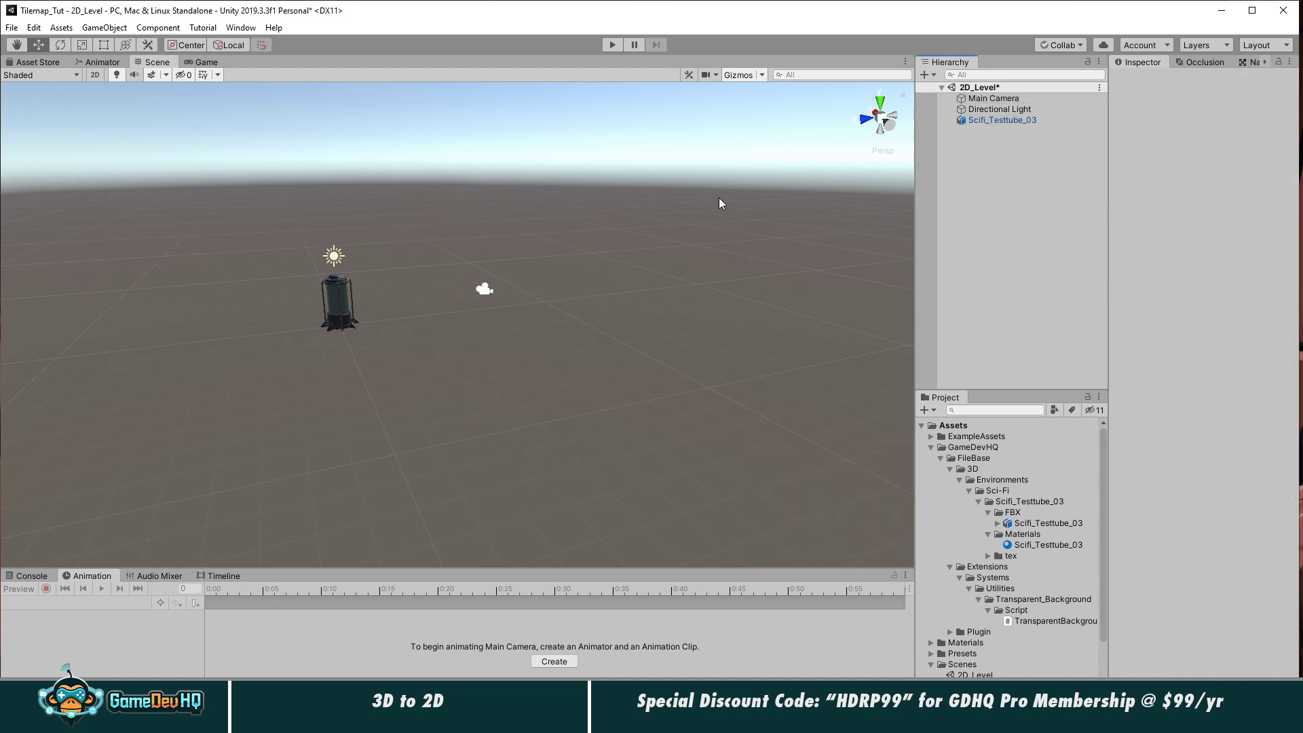
# Step: Select Scifi_Testtube_03 and scale it uniformly to about 3.53 using the scale tool at its pivot
pyautogui.click(208, 62)
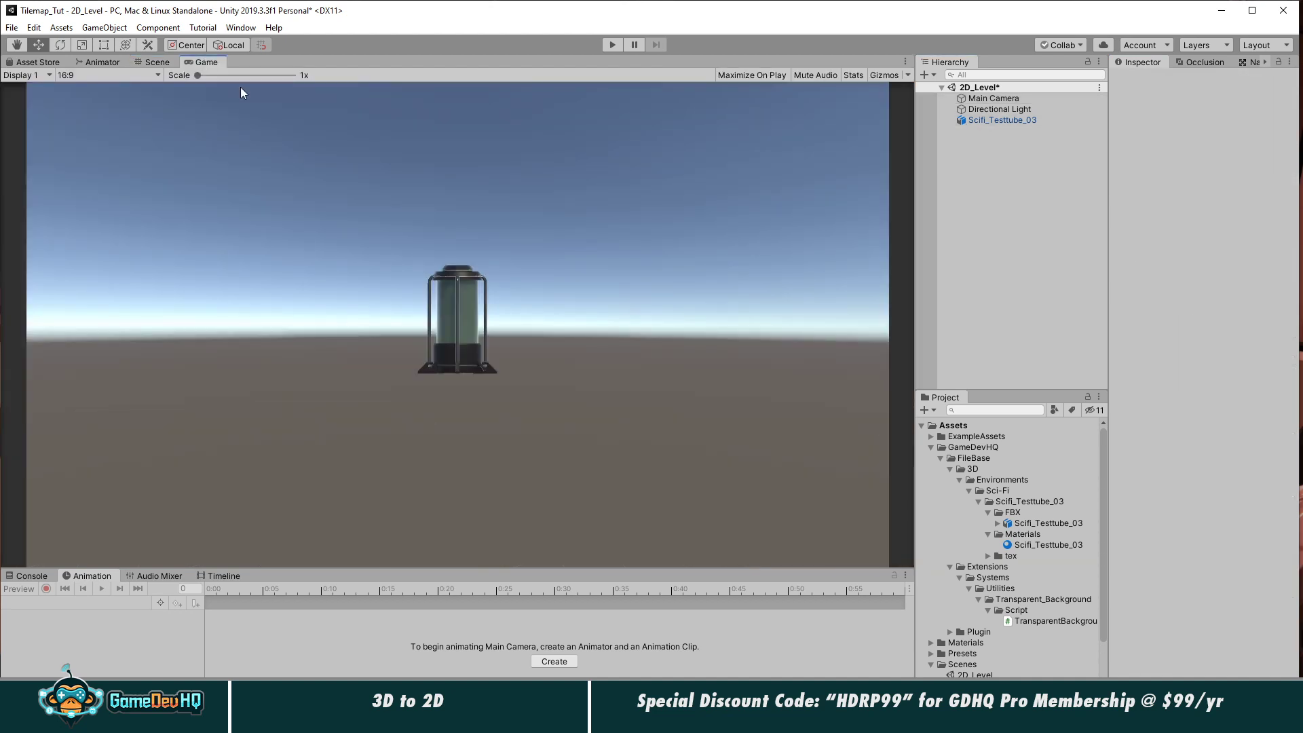
pyautogui.click(987, 109)
pyautogui.click(984, 118)
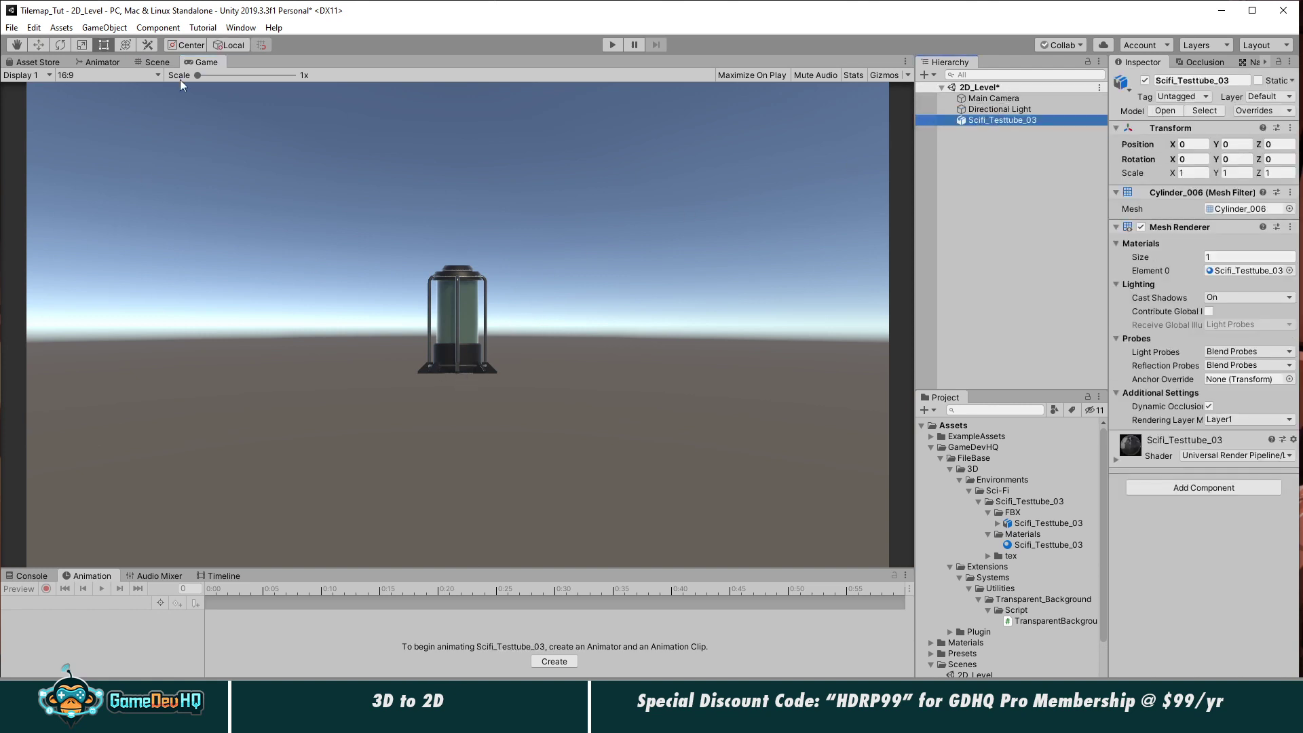
pyautogui.click(157, 62)
pyautogui.keyDown('alt'); pyautogui.moveTo(341, 343); pyautogui.dragTo(522, 313); pyautogui.keyUp('alt')
pyautogui.press('e')
pyautogui.press('w')
pyautogui.press('e')
pyautogui.press('r')
pyautogui.click(188, 45)
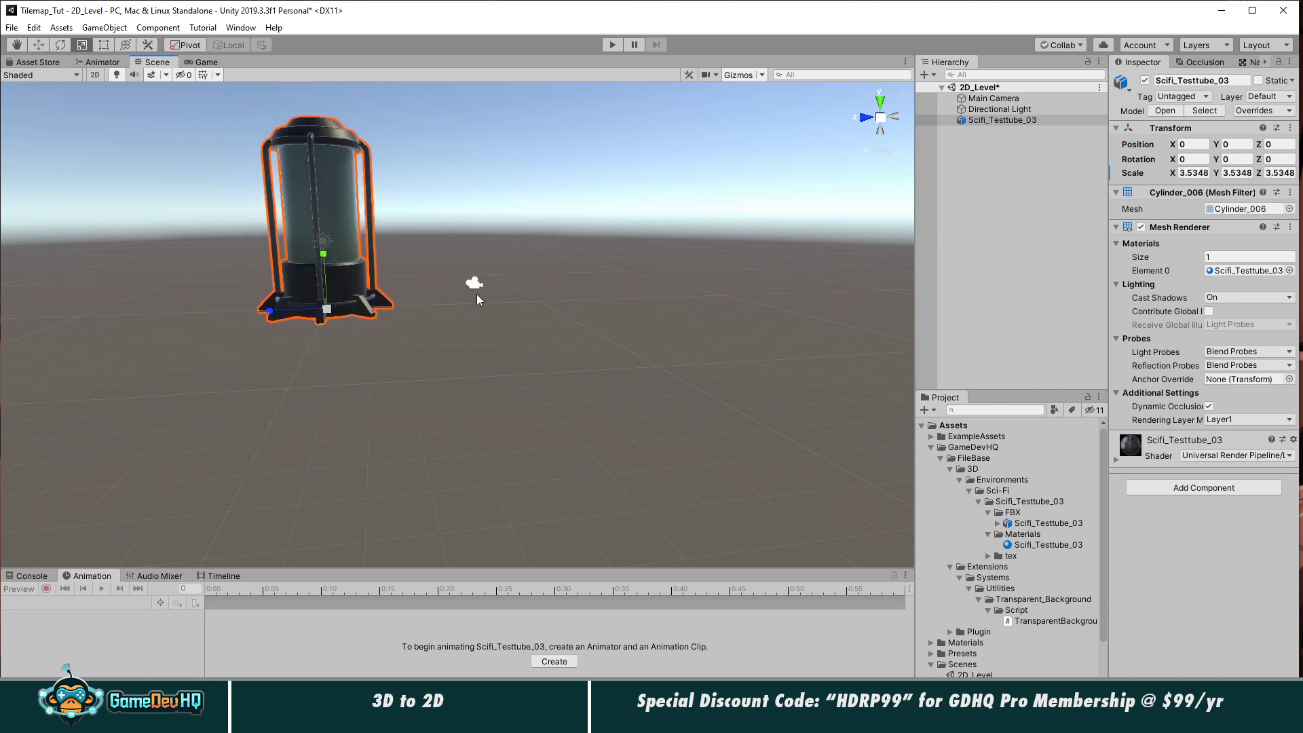
pyautogui.click(207, 63)
# Step: Add and apply a custom Aspect Ratio labelled 2x2 with width 2 and height 2
pyautogui.click(141, 76)
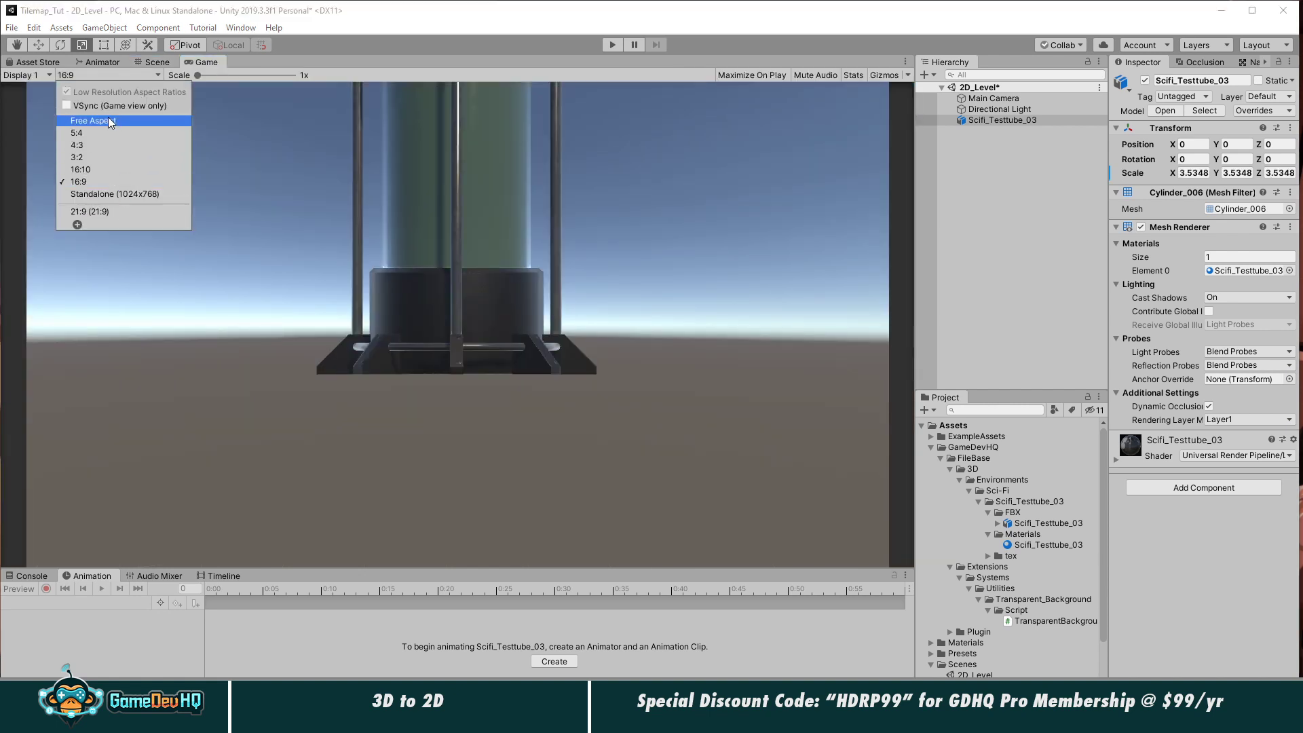
pyautogui.click(77, 224)
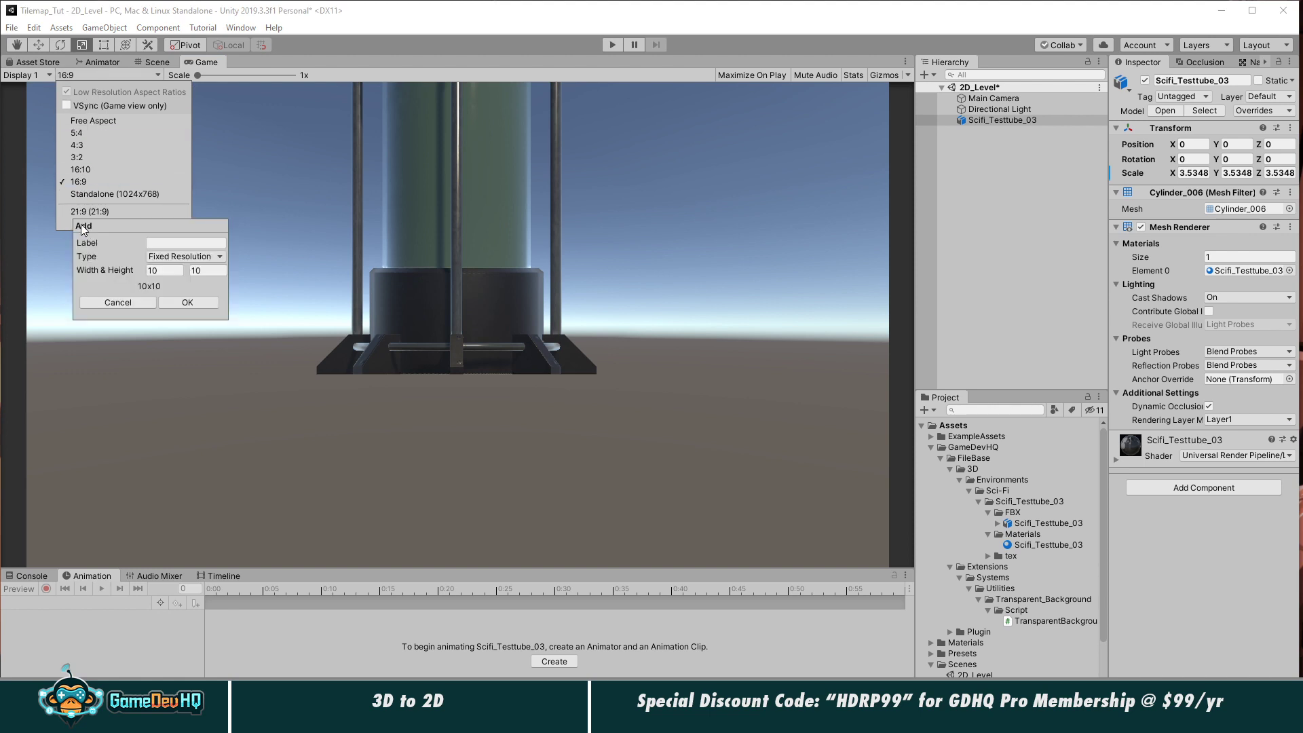
pyautogui.click(180, 256)
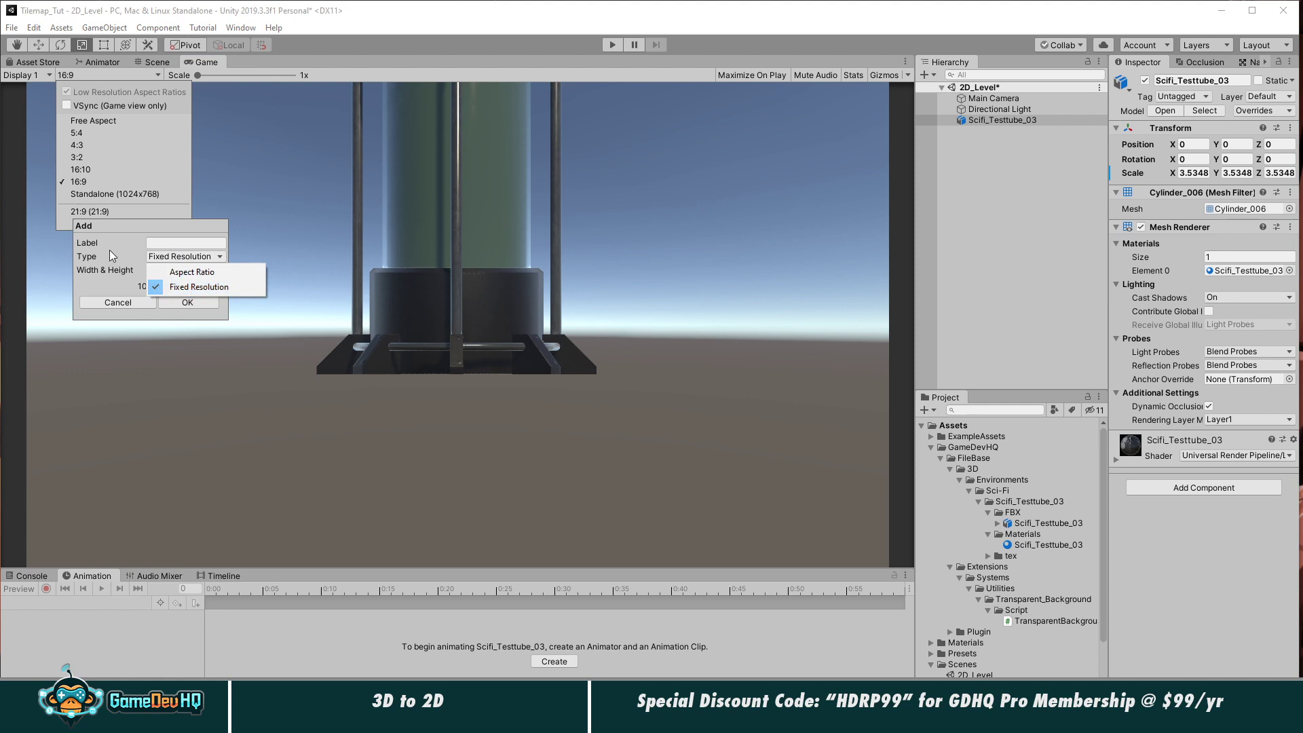
pyautogui.click(182, 271)
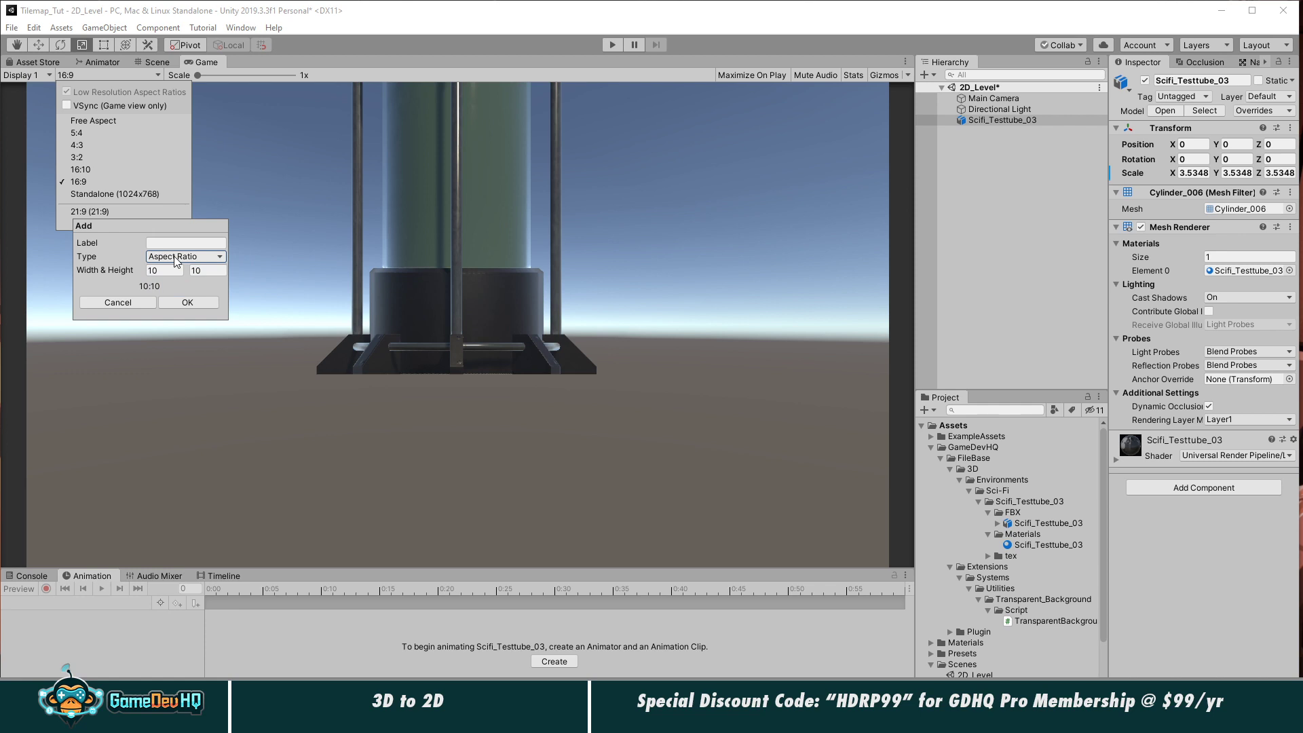
pyautogui.click(178, 242)
pyautogui.write('x2')
pyautogui.click(178, 270)
pyautogui.write('2')
pyautogui.press('Tab')
pyautogui.write('2')
pyautogui.click(188, 302)
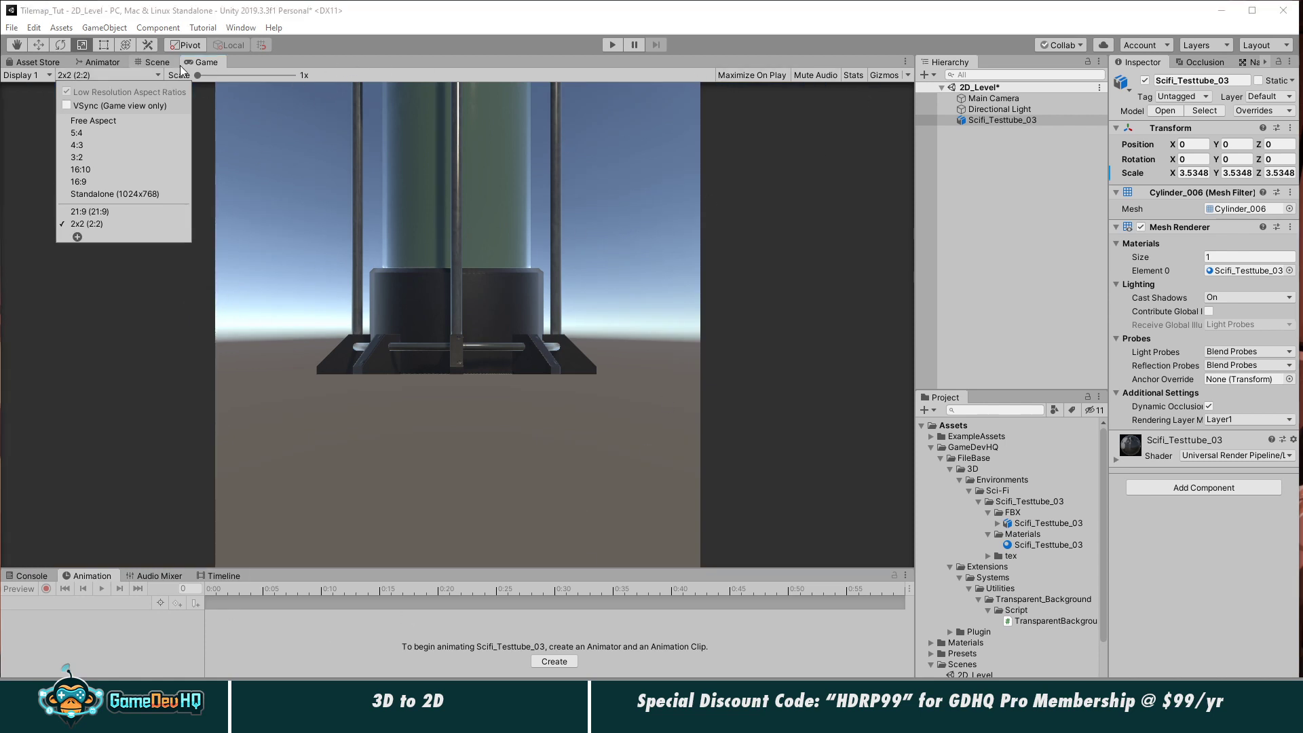
pyautogui.click(207, 63)
pyautogui.click(158, 63)
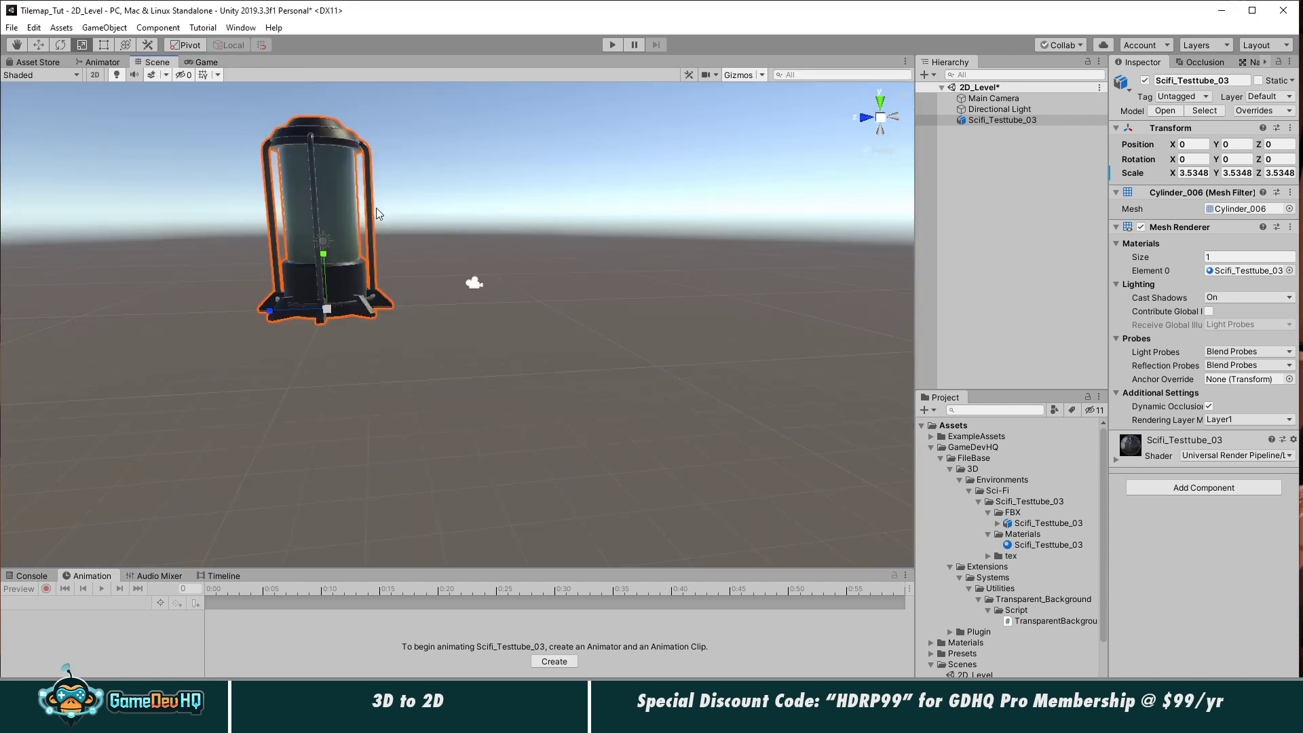
# Step: Dock the Game view to the right of the Scene view and widen it
pyautogui.scroll(-3, 472, 283)
pyautogui.moveTo(209, 62); pyautogui.dragTo(852, 222)
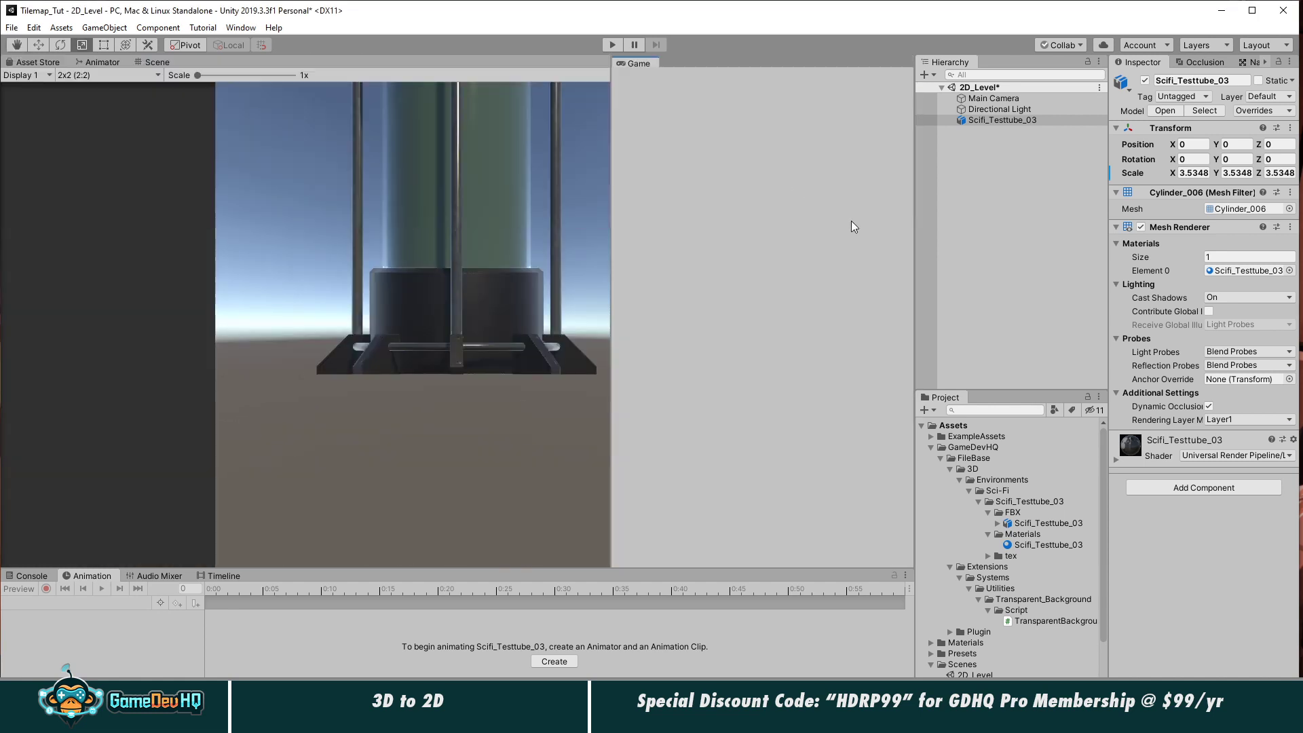
pyautogui.moveTo(608, 291); pyautogui.dragTo(454, 293)
pyautogui.keyDown('alt'); pyautogui.moveTo(272, 285); pyautogui.dragTo(292, 280); pyautogui.keyUp('alt')
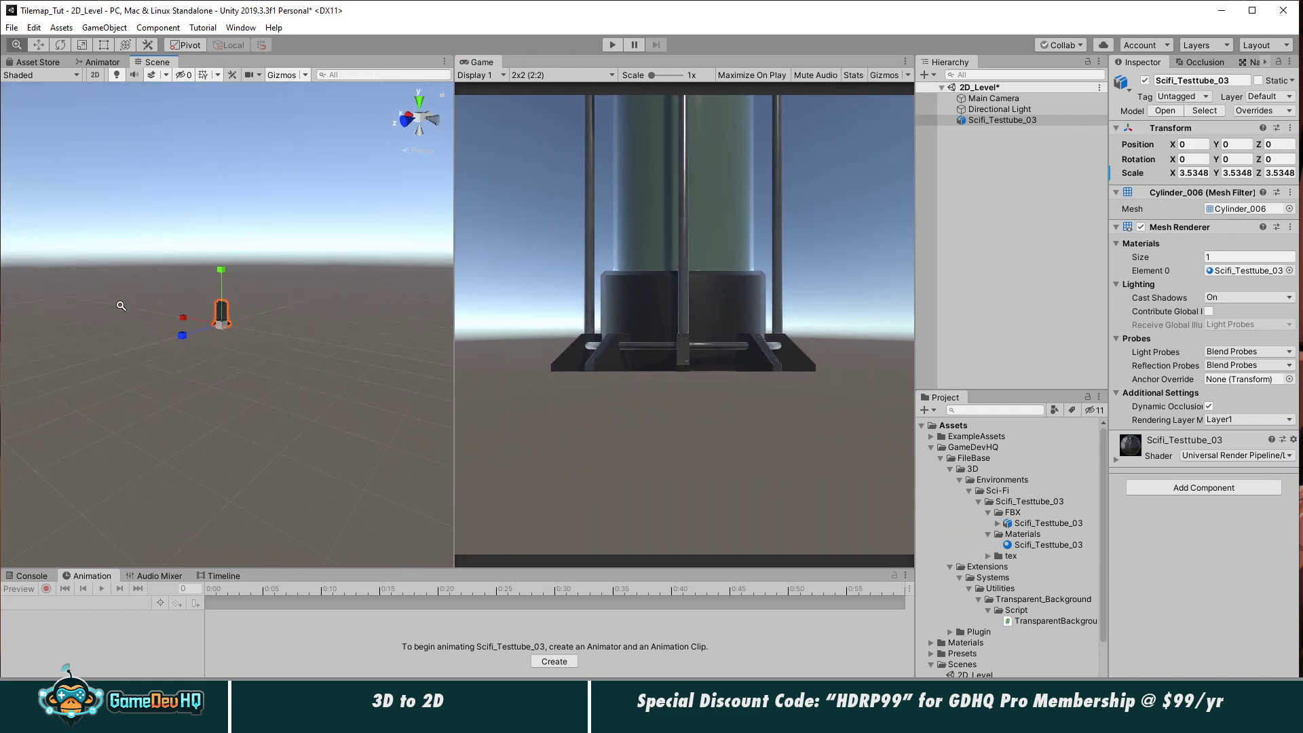
# Step: Raise the Main Camera to Y 3.9 so it frames the whole test tube
pyautogui.click(994, 98)
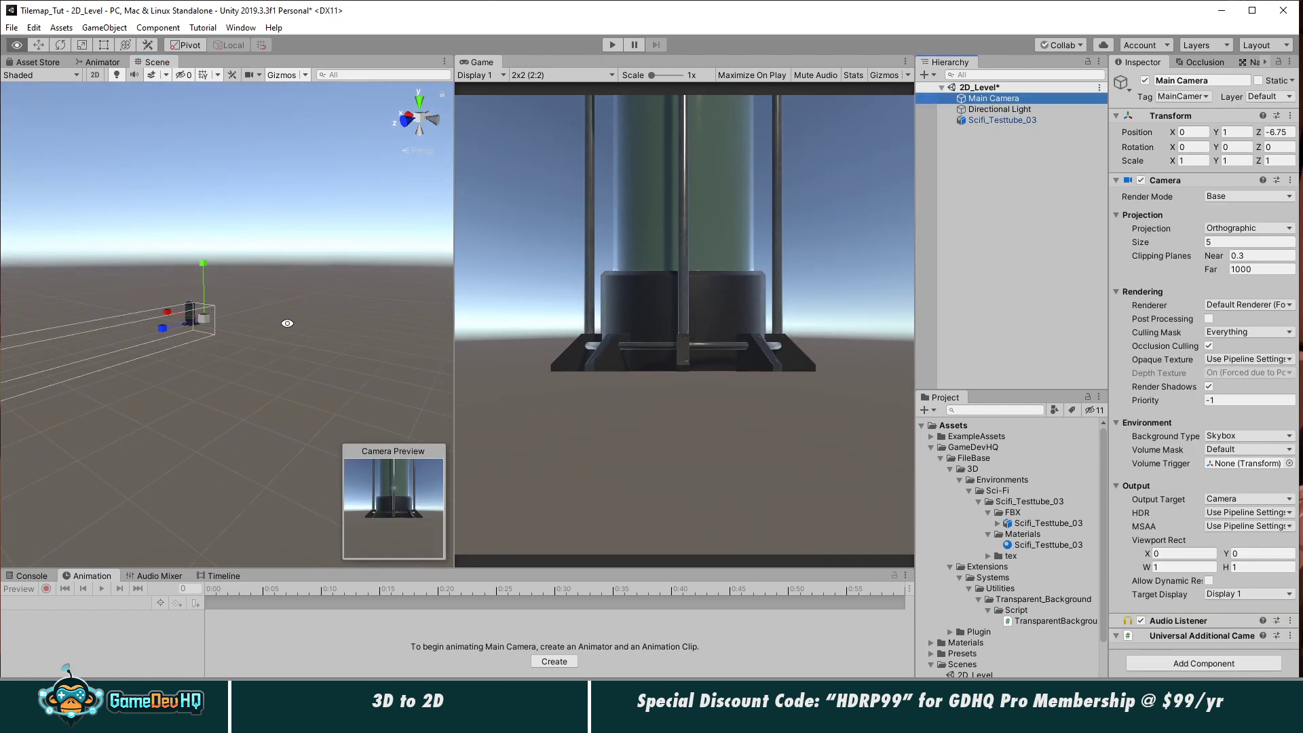
pyautogui.press('e')
pyautogui.press('w')
pyautogui.moveTo(212, 267); pyautogui.dragTo(210, 256)
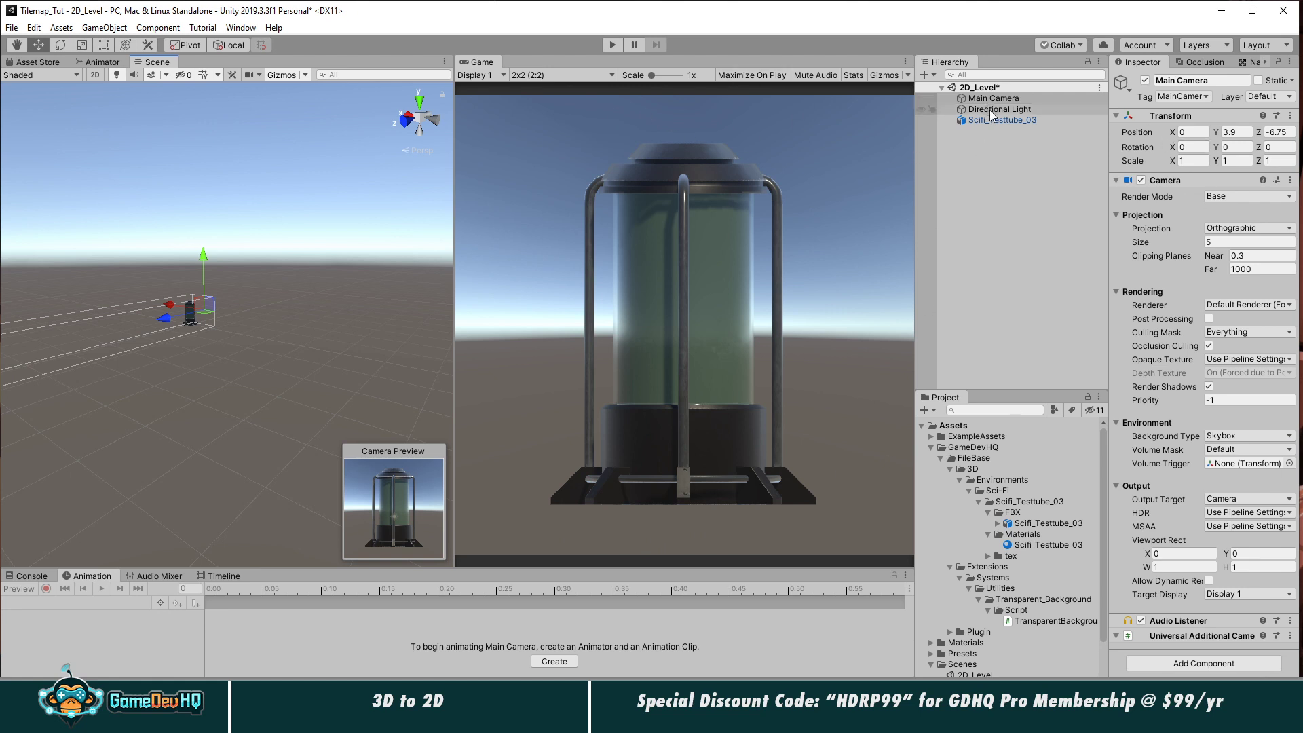
pyautogui.click(987, 181)
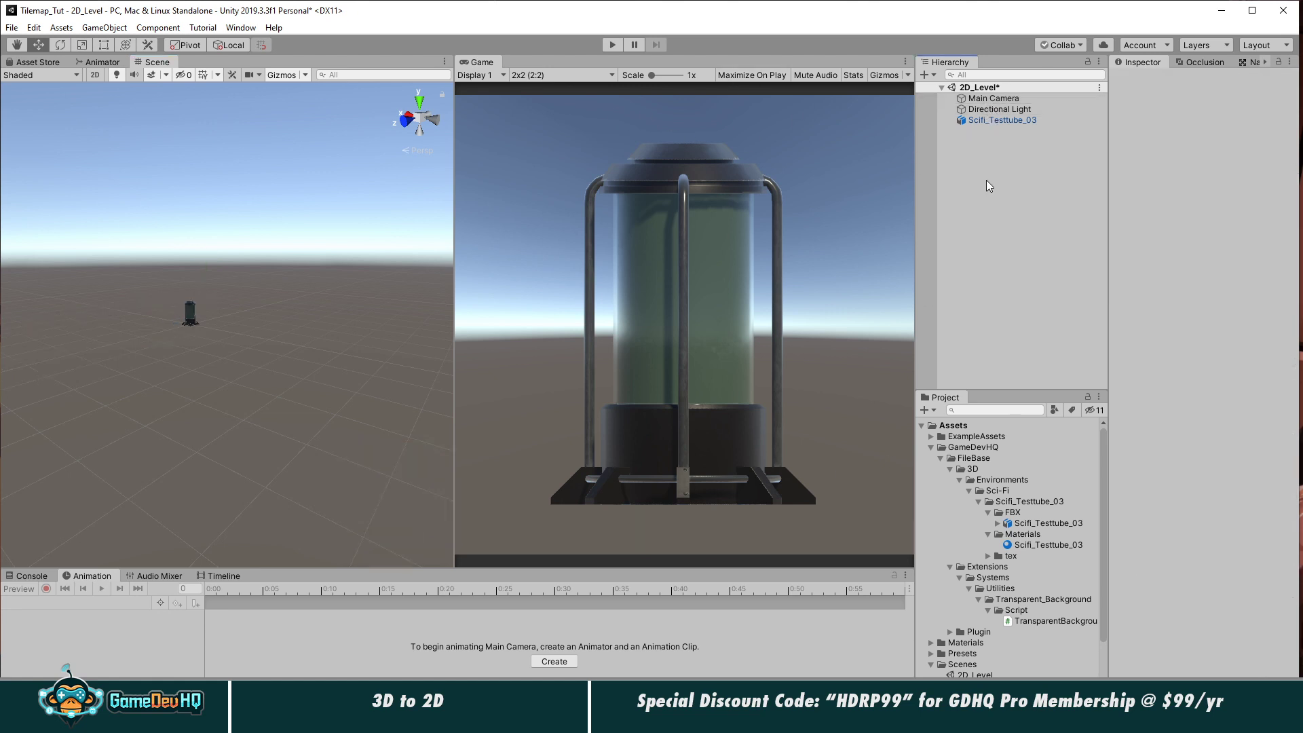
pyautogui.click(996, 99)
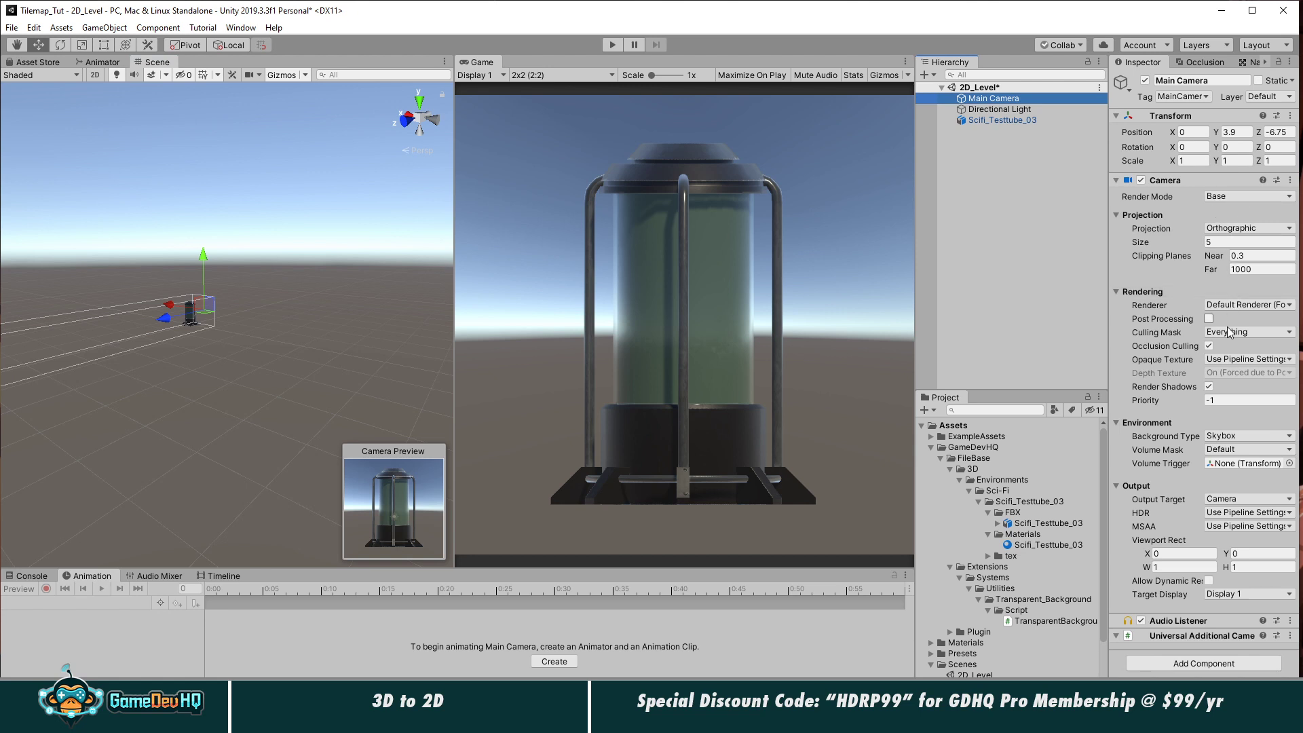
pyautogui.click(1249, 436)
# Step: Give the Main Camera a Solid Color background and widen the Game view slightly
pyautogui.click(1232, 466)
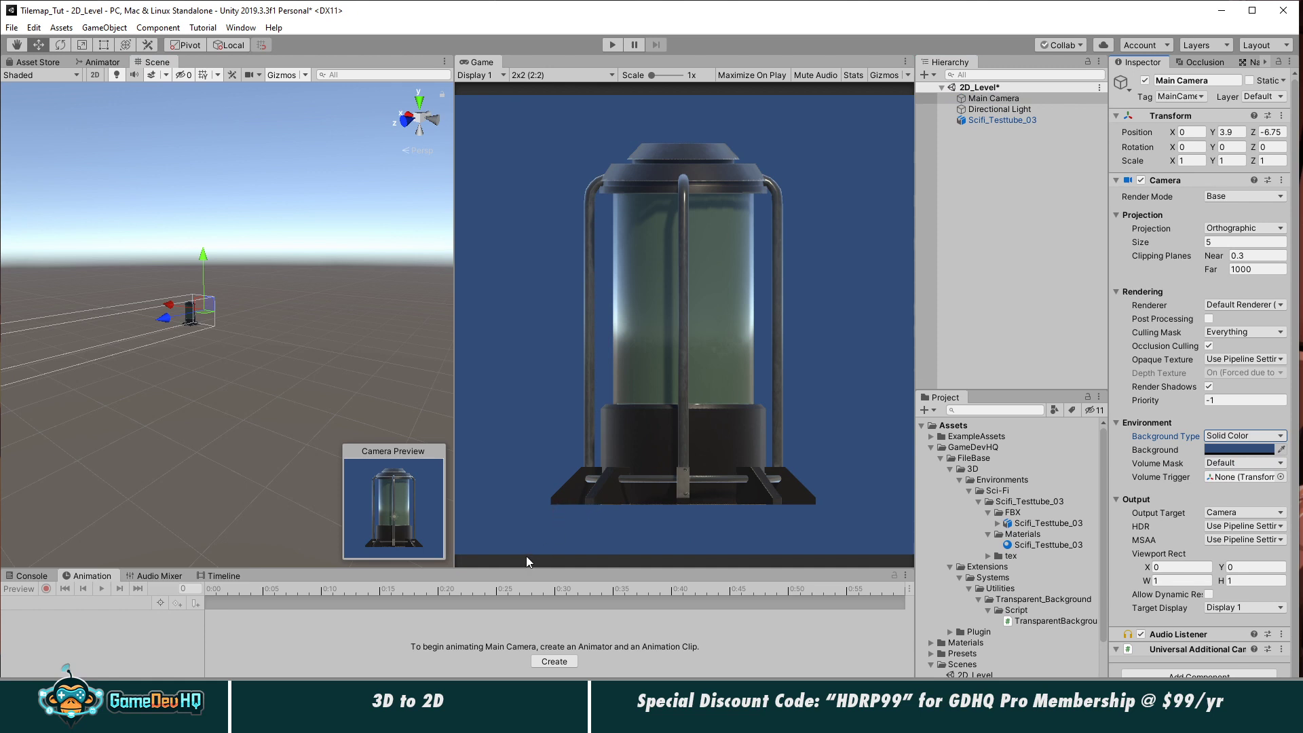
pyautogui.moveTo(459, 402); pyautogui.dragTo(426, 405)
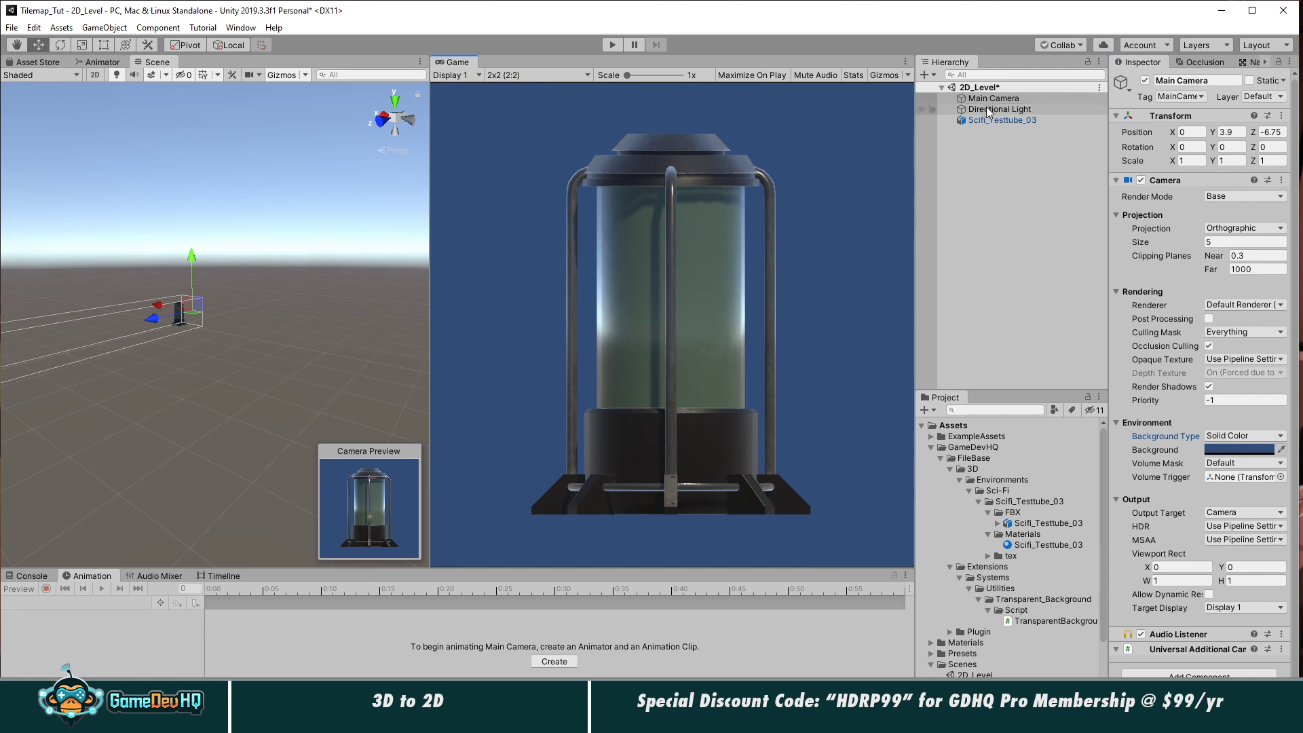
pyautogui.click(1002, 121)
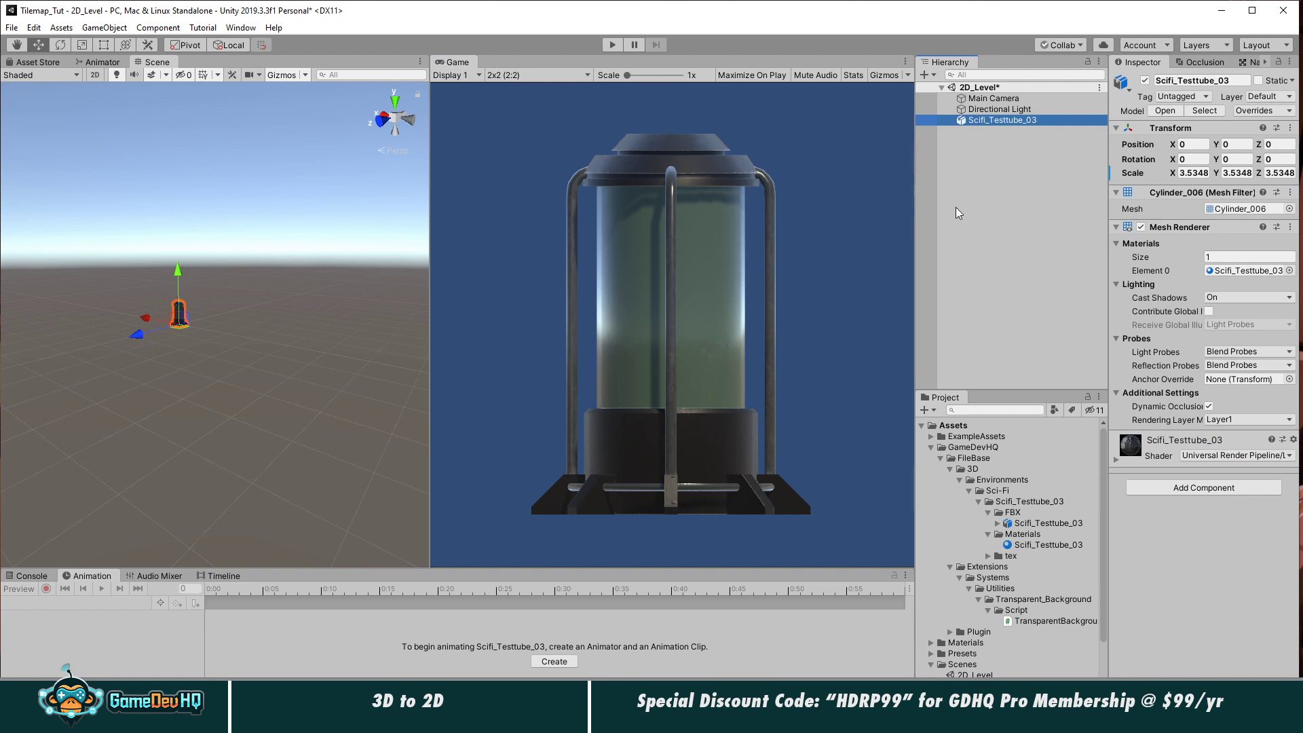
pyautogui.click(998, 98)
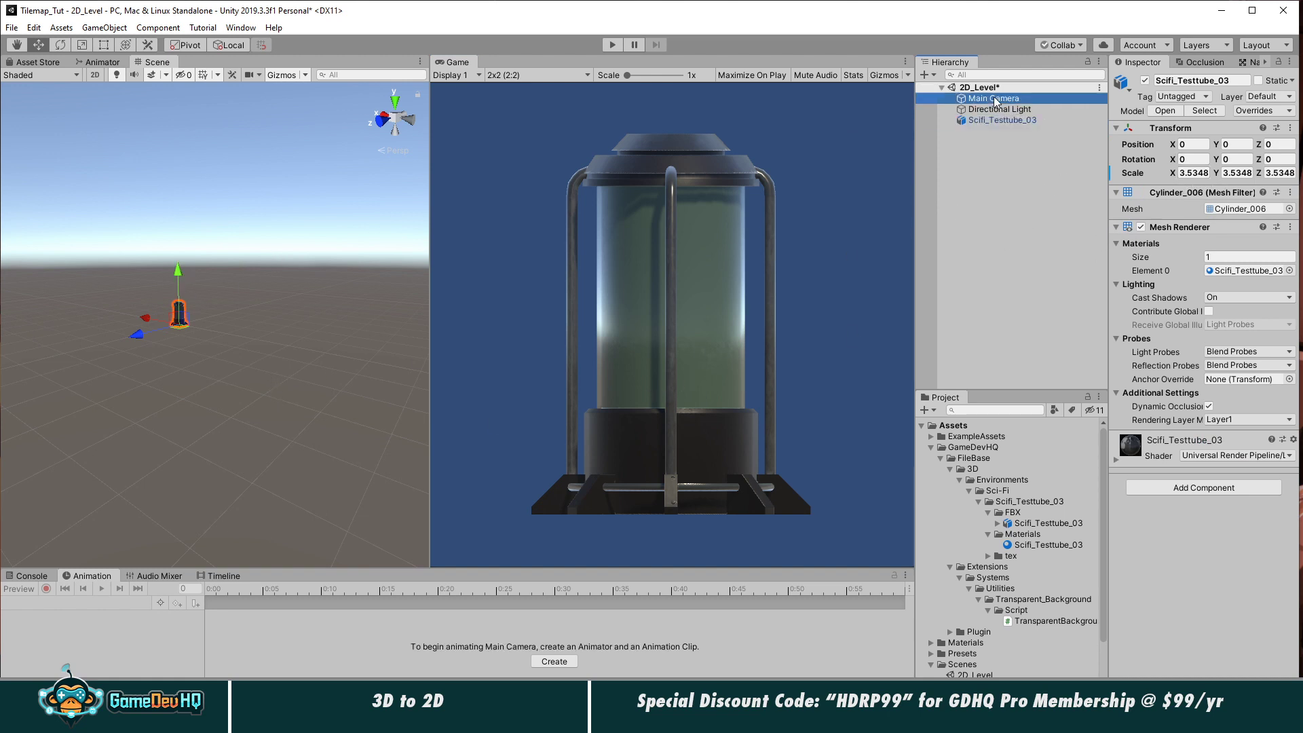
# Step: Adjust the Main Camera's height until it sits at Y 5 above the tube
pyautogui.keyDown('ctrl'); pyautogui.moveTo(194, 255); pyautogui.dragTo(203, 255); pyautogui.keyUp('ctrl')
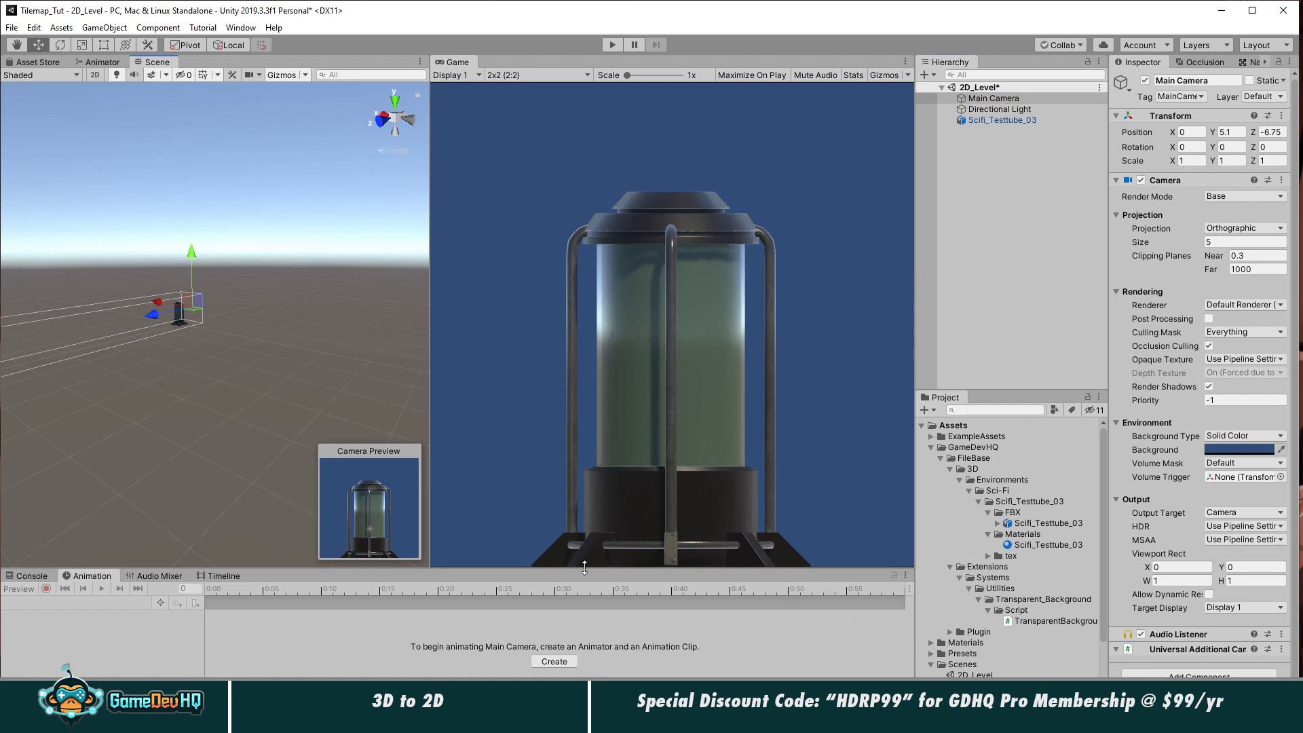
pyautogui.keyDown('alt'); pyautogui.moveTo(108, 227); pyautogui.dragTo(1045, 326, button='right'); pyautogui.keyUp('alt')
pyautogui.keyDown('alt'); pyautogui.moveTo(154, 306); pyautogui.dragTo(328, 345, button='middle'); pyautogui.keyUp('alt')
pyautogui.scroll(-3, 328, 345)
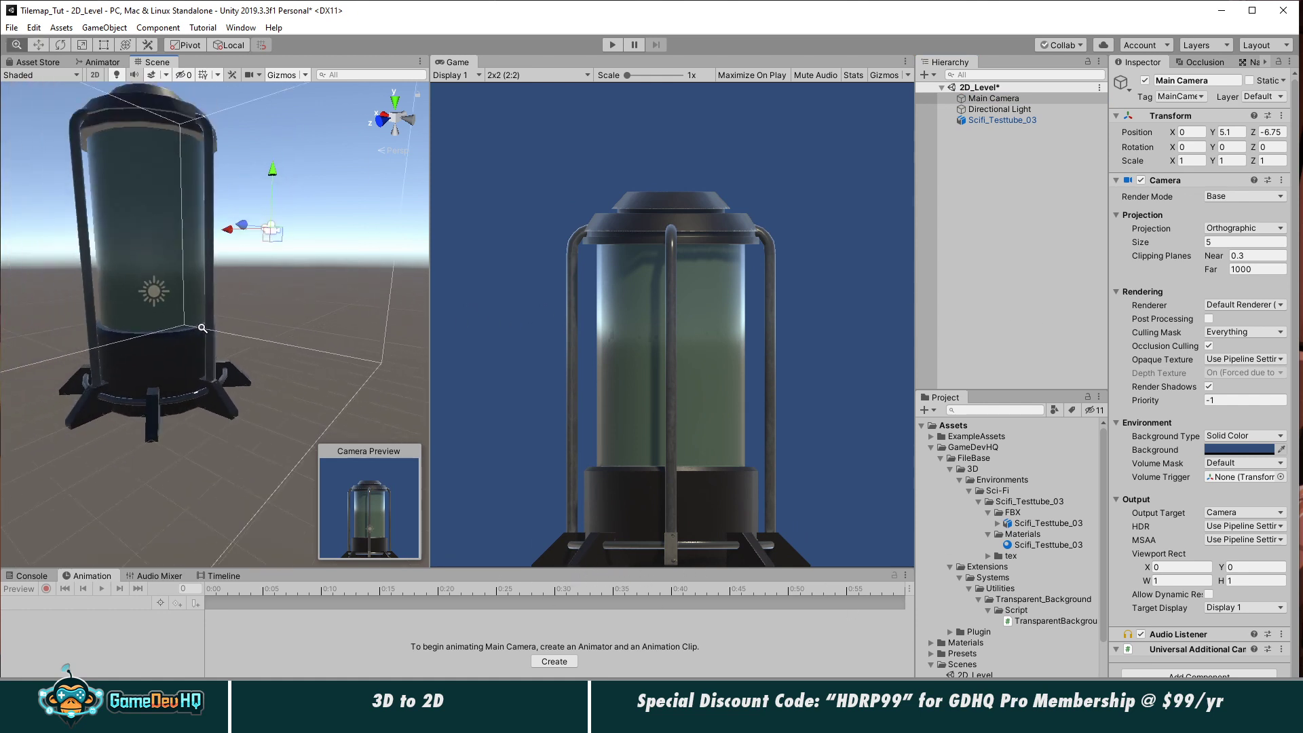
pyautogui.moveTo(271, 164); pyautogui.dragTo(279, 168)
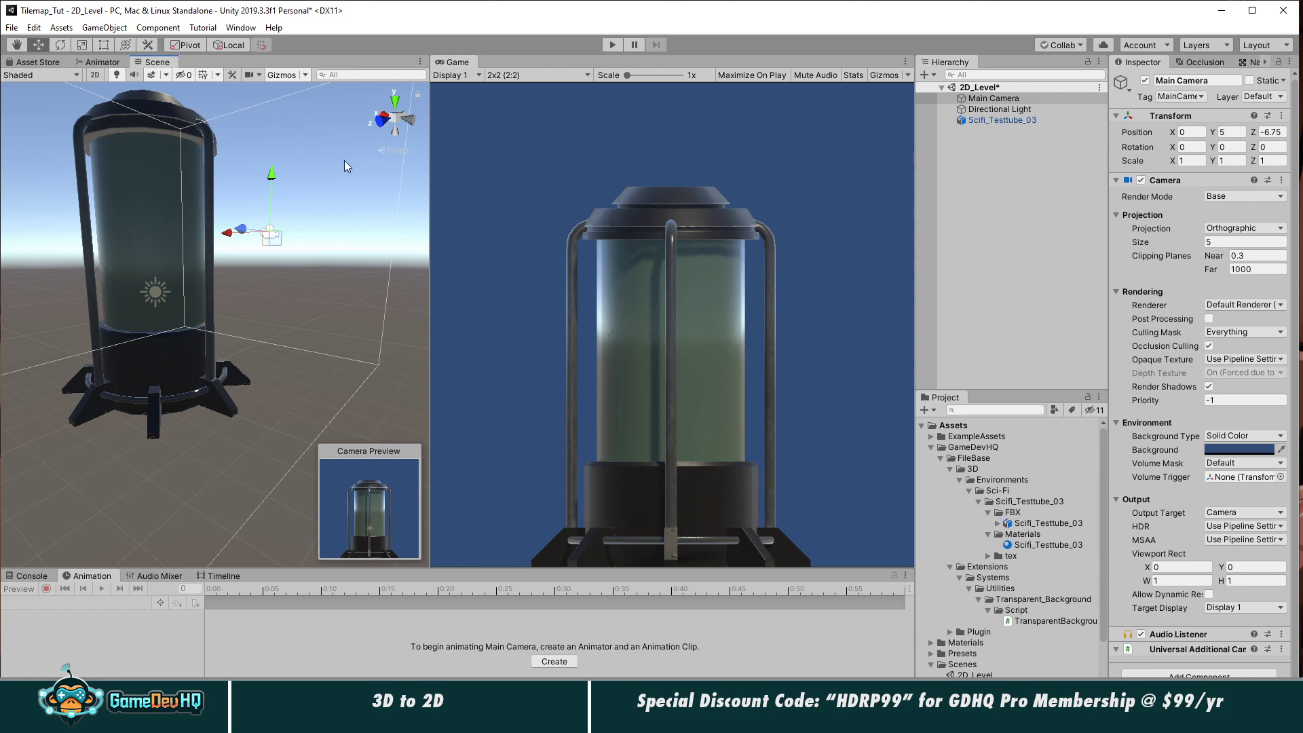
pyautogui.keyDown('alt'); pyautogui.moveTo(297, 194); pyautogui.dragTo(815, 279, button='right'); pyautogui.keyUp('alt')
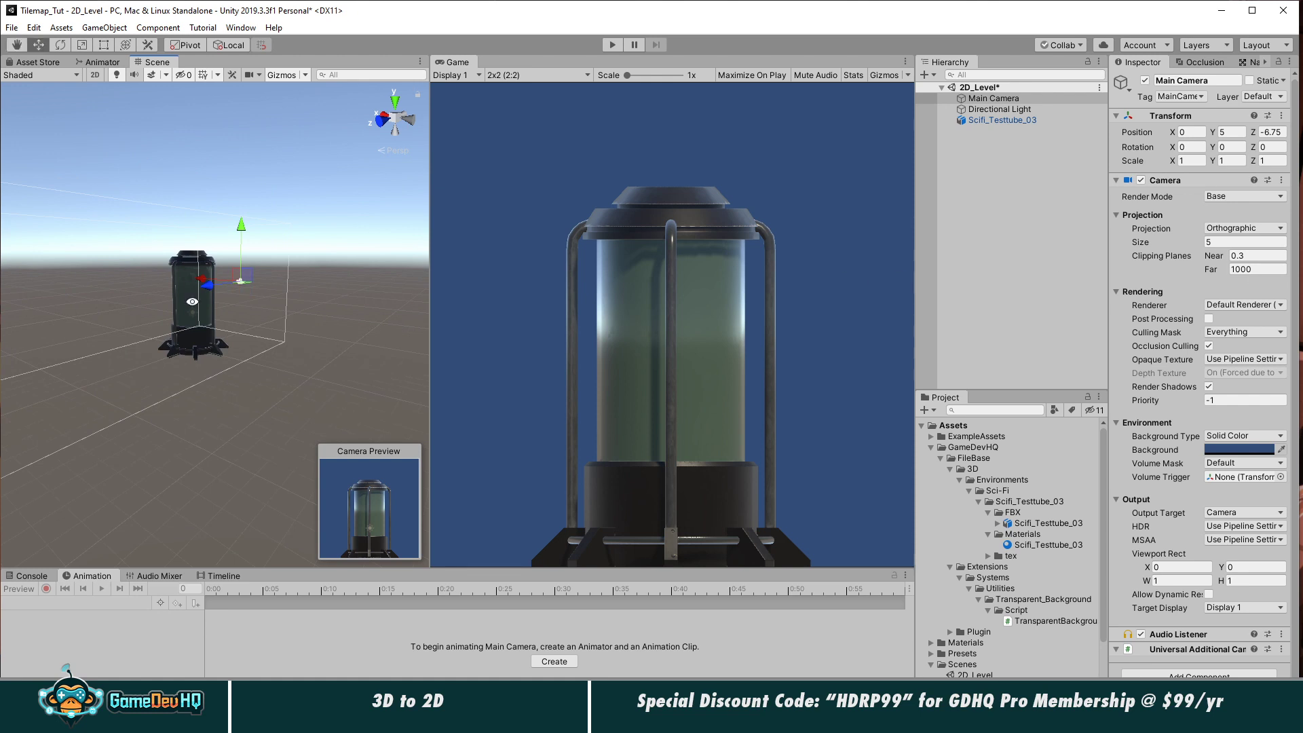
pyautogui.keyDown('alt'); pyautogui.moveTo(192, 302); pyautogui.dragTo(248, 263); pyautogui.keyUp('alt')
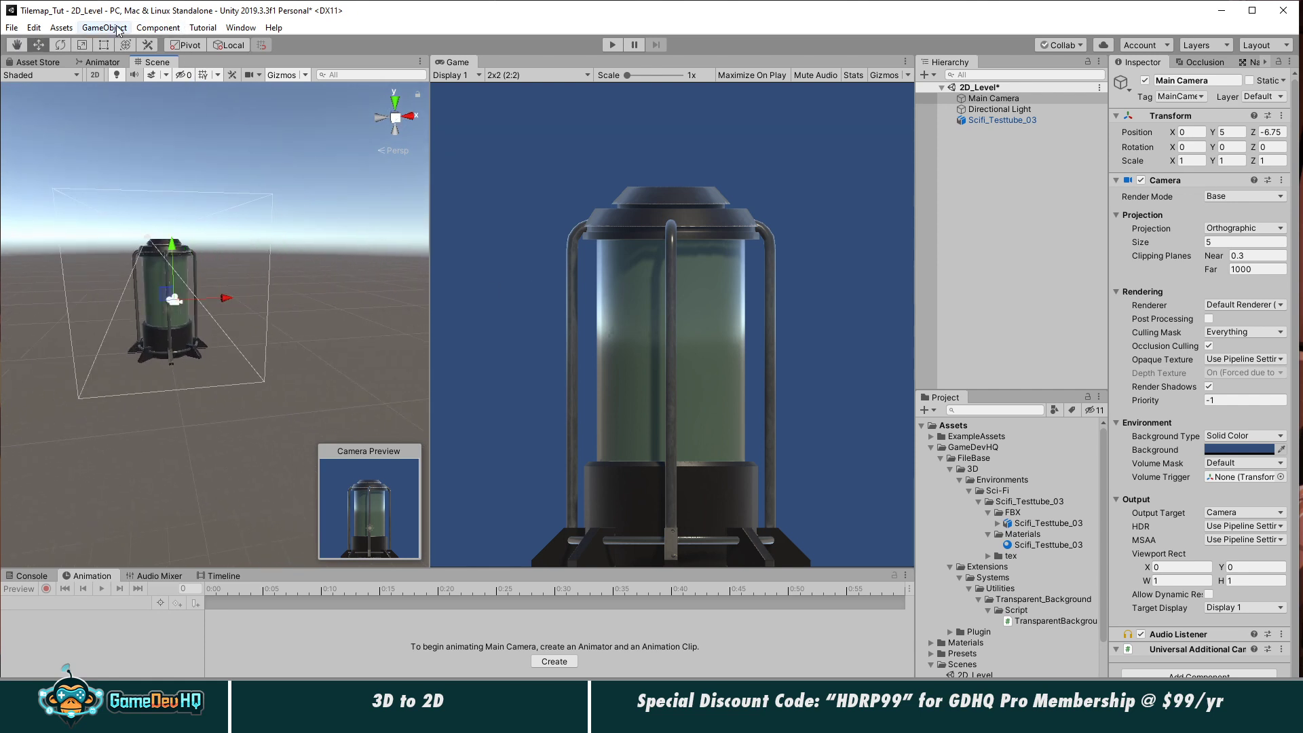
# Step: Add a Point Light and place it above and right of the tube near X 2.93, Y 6.67
pyautogui.click(95, 30)
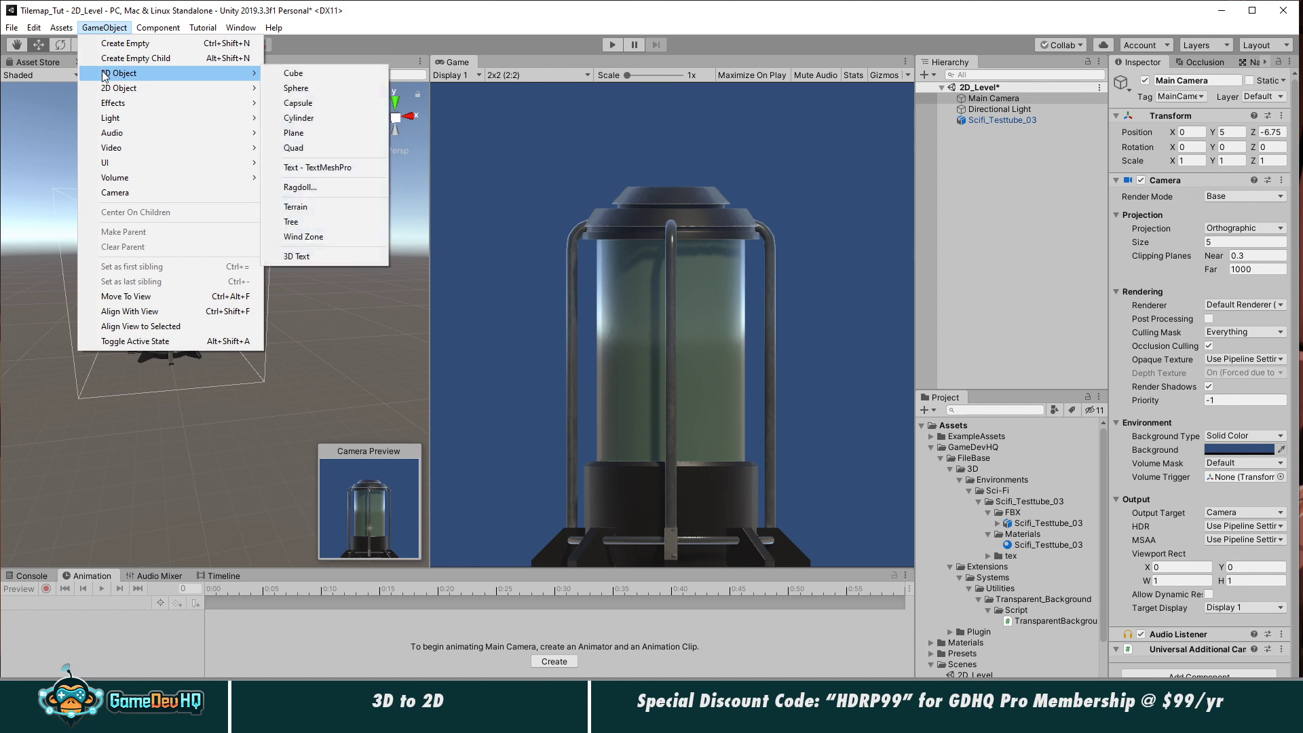
pyautogui.moveTo(107, 121)
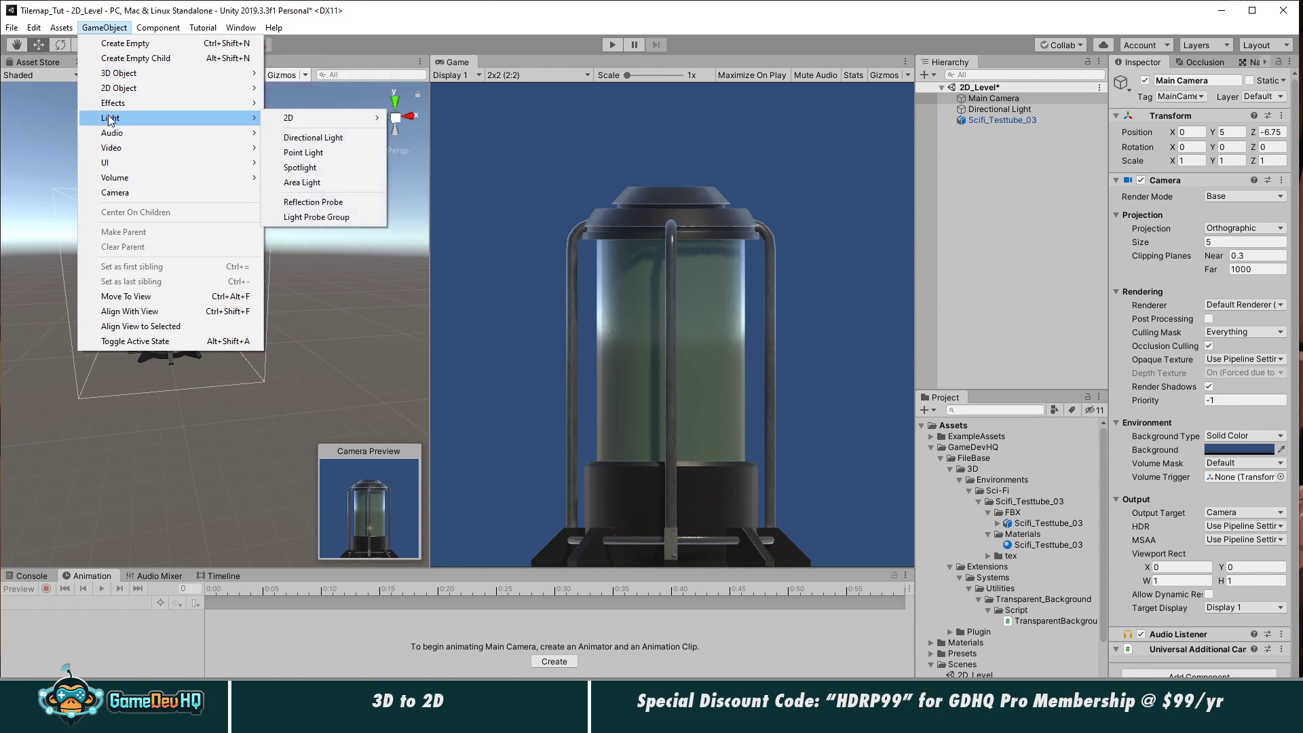
pyautogui.click(322, 156)
pyautogui.moveTo(208, 275); pyautogui.dragTo(227, 208)
pyautogui.moveTo(216, 259); pyautogui.dragTo(498, 318)
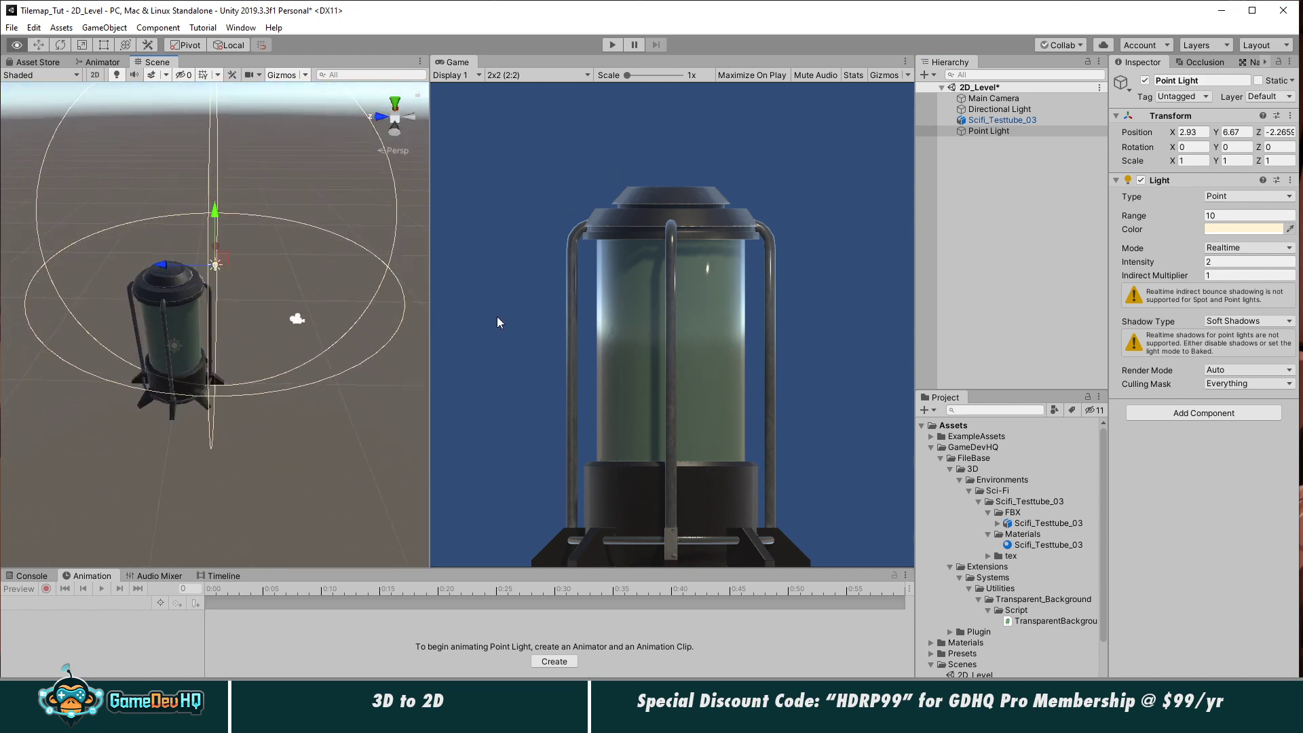
# Step: Nudge the Point Light along its depth axis and set its light mode to Mixed
pyautogui.moveTo(168, 266); pyautogui.dragTo(146, 268)
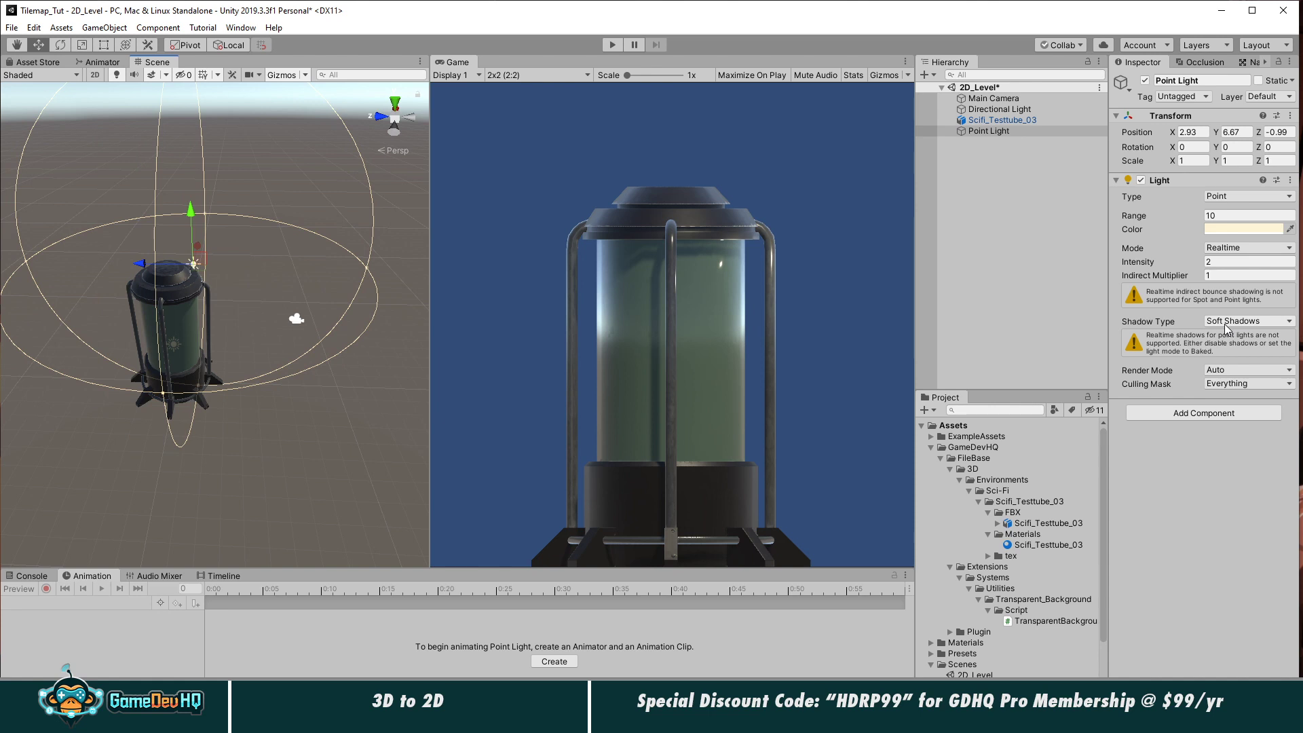
pyautogui.click(1235, 248)
pyautogui.click(1212, 285)
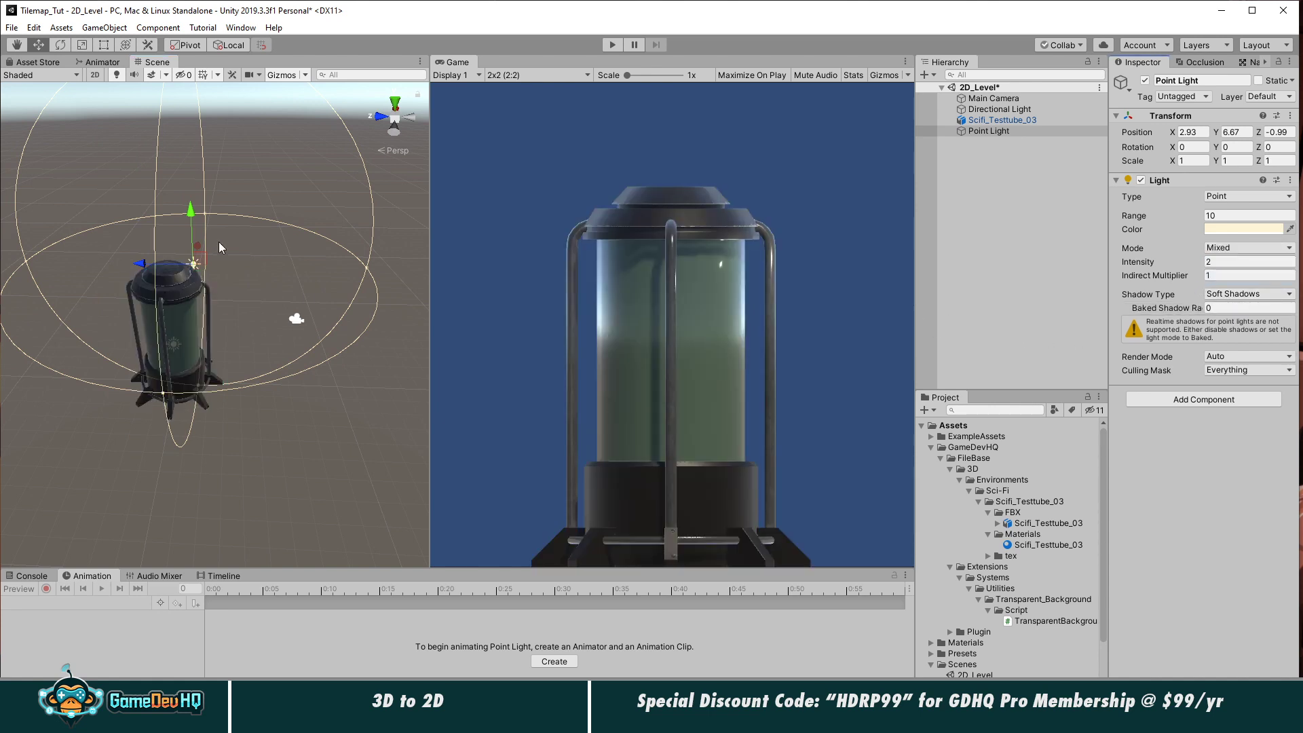
# Step: Move the Point Light to X 1.89, save the 2D_Level scene, and bring up Downloads
pyautogui.moveTo(203, 250); pyautogui.dragTo(141, 267)
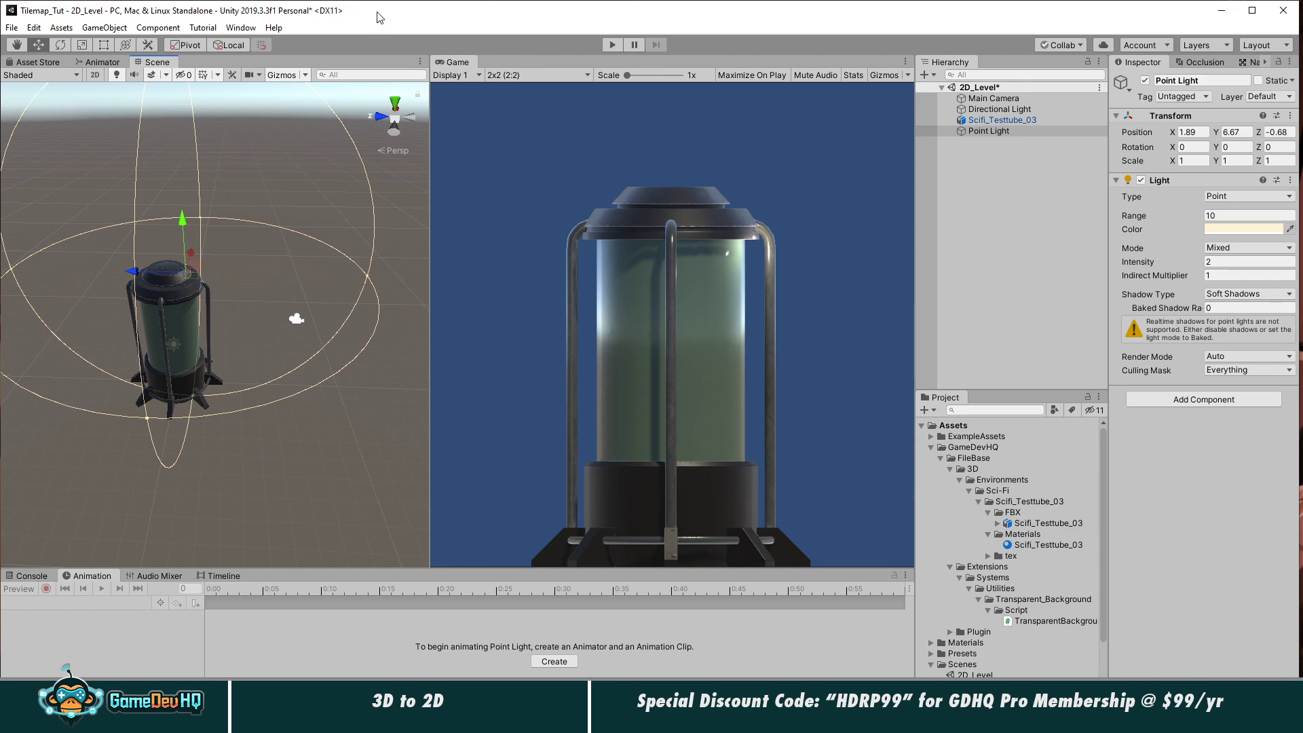
pyautogui.hotkey('ctrl', 's')
pyautogui.moveTo(1302, 61); pyautogui.dragTo(408, 65)
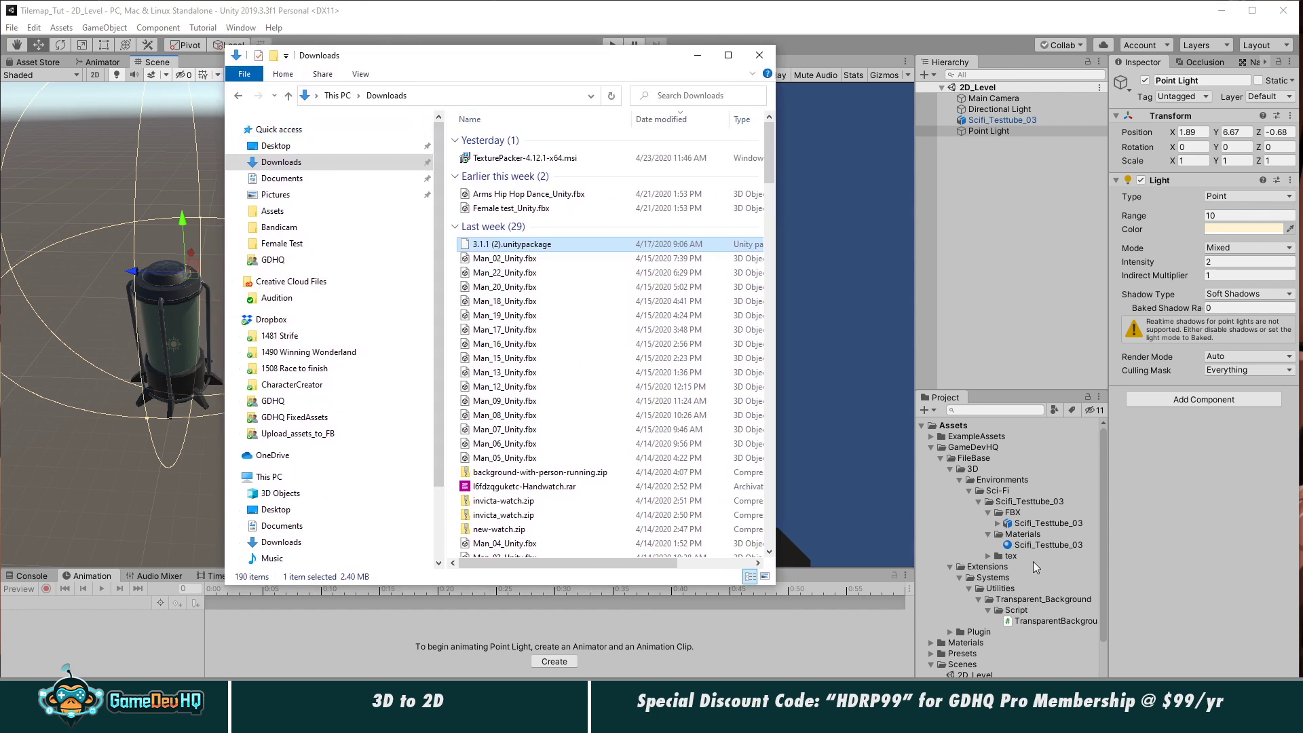
# Step: Reveal the Scifi_Testtube_03 material's folder in File Explorer with Show in Explorer
pyautogui.click(1025, 544)
pyautogui.rightClick(1025, 544)
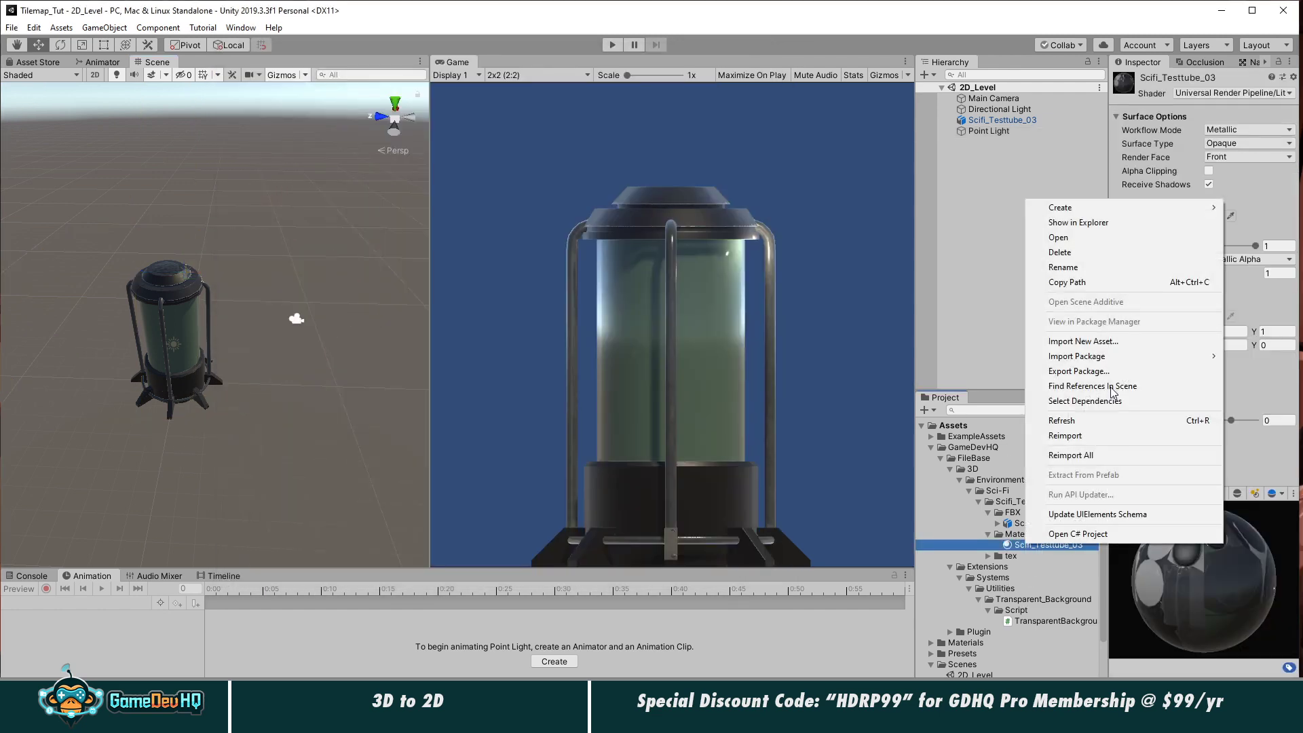
pyautogui.click(1084, 227)
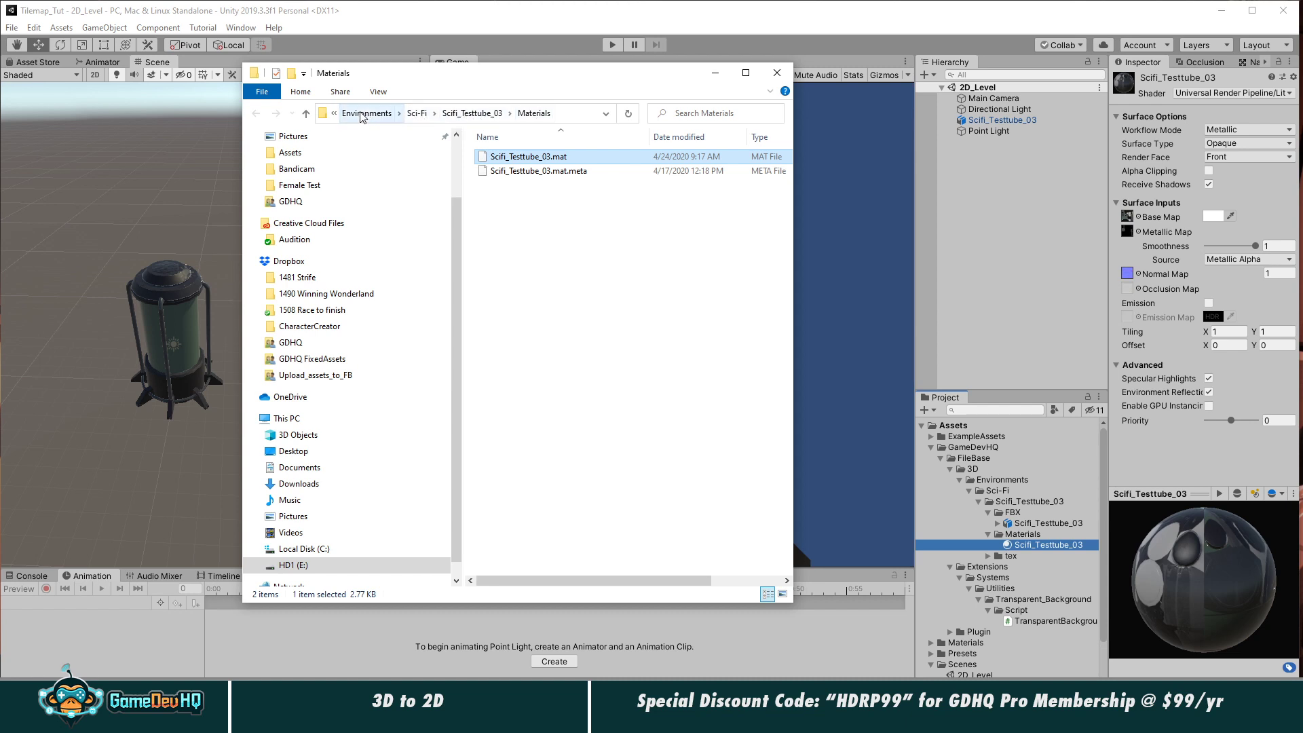
pyautogui.click(334, 114)
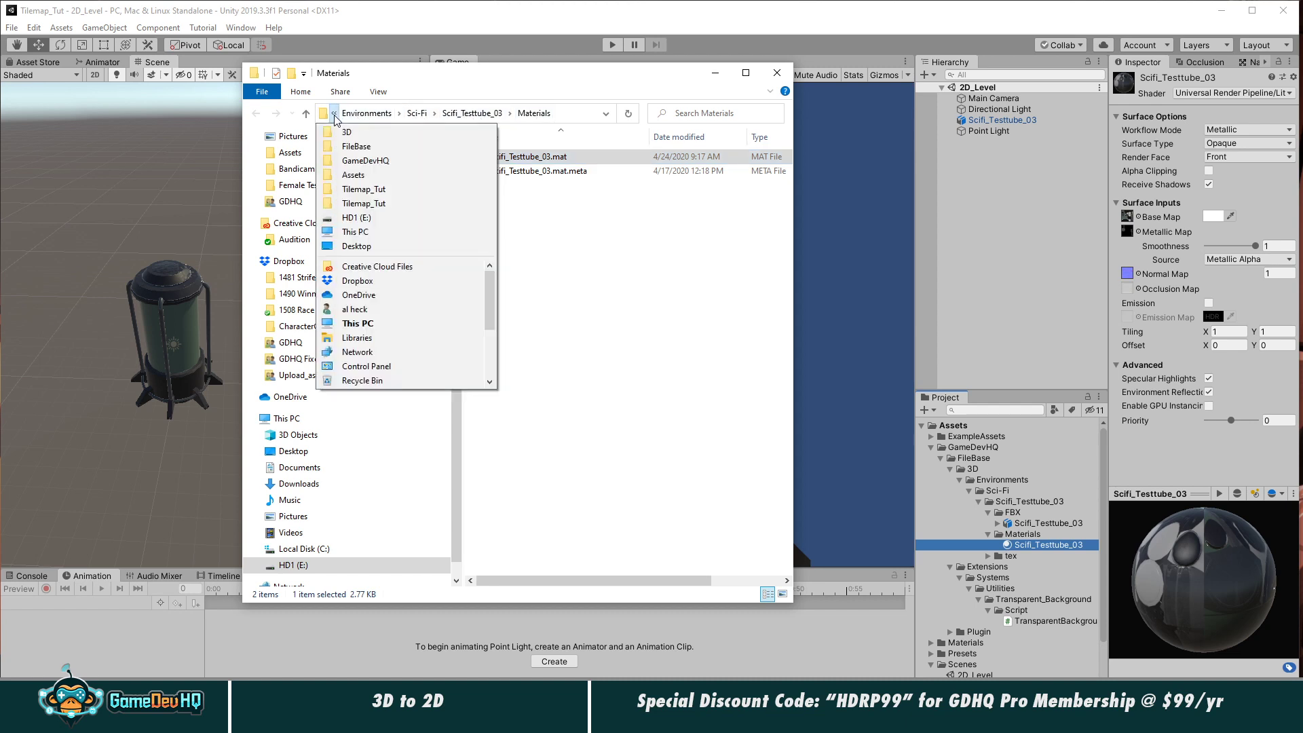
pyautogui.click(496, 83)
pyautogui.click(616, 244)
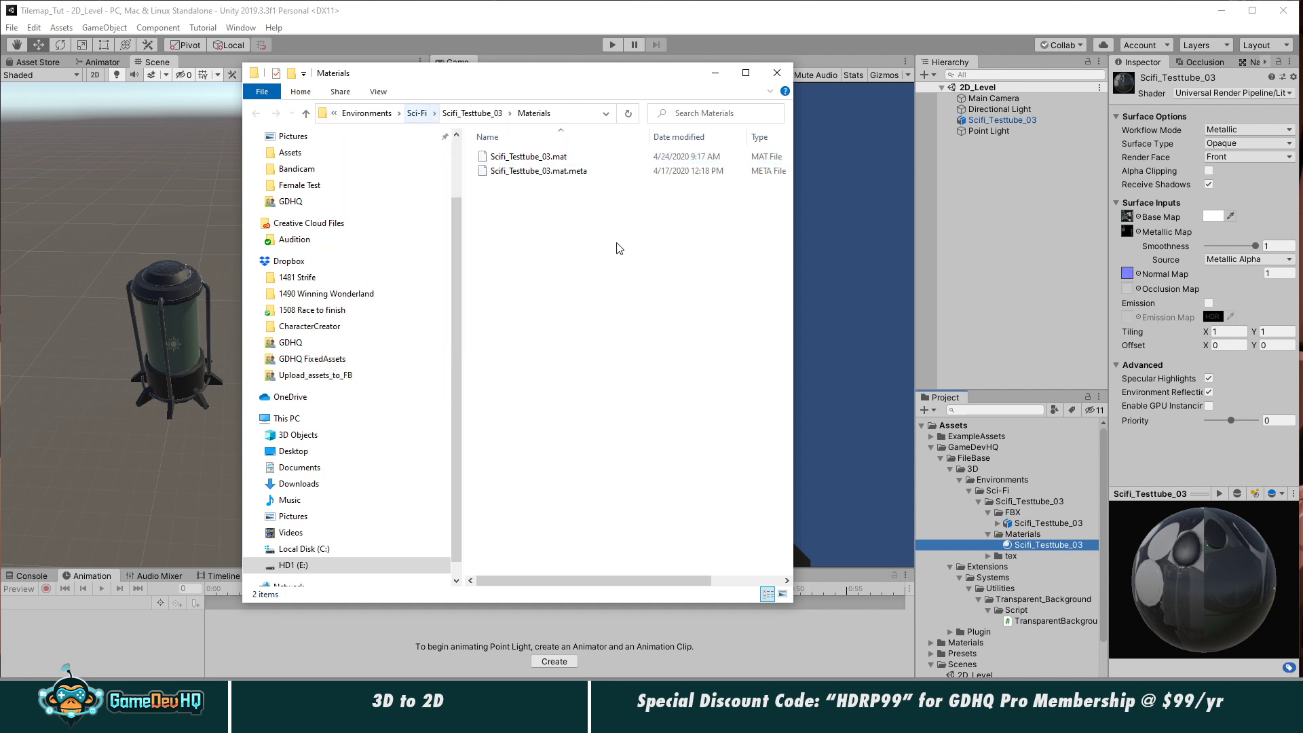
# Step: Edit the folder path in File Explorer's address bar around the Tilemap_Tut folder
pyautogui.click(606, 114)
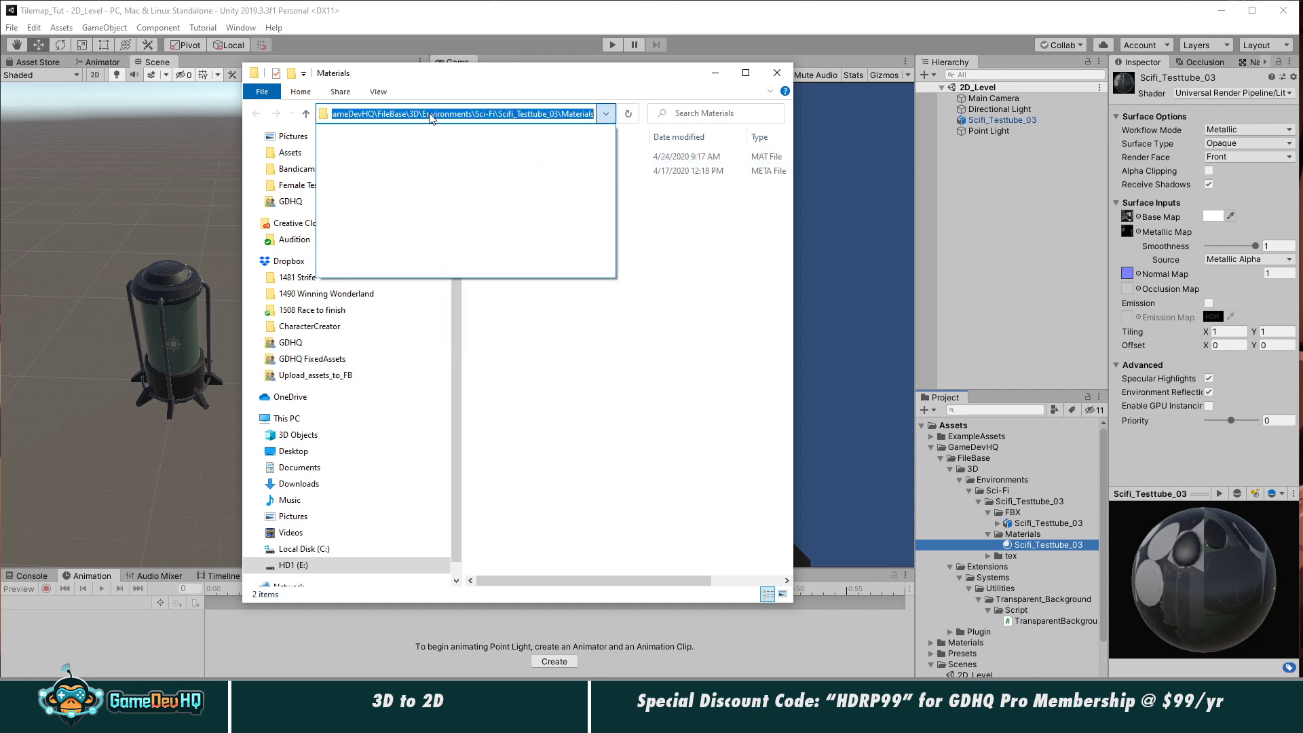
pyautogui.click(405, 110)
pyautogui.click(423, 114)
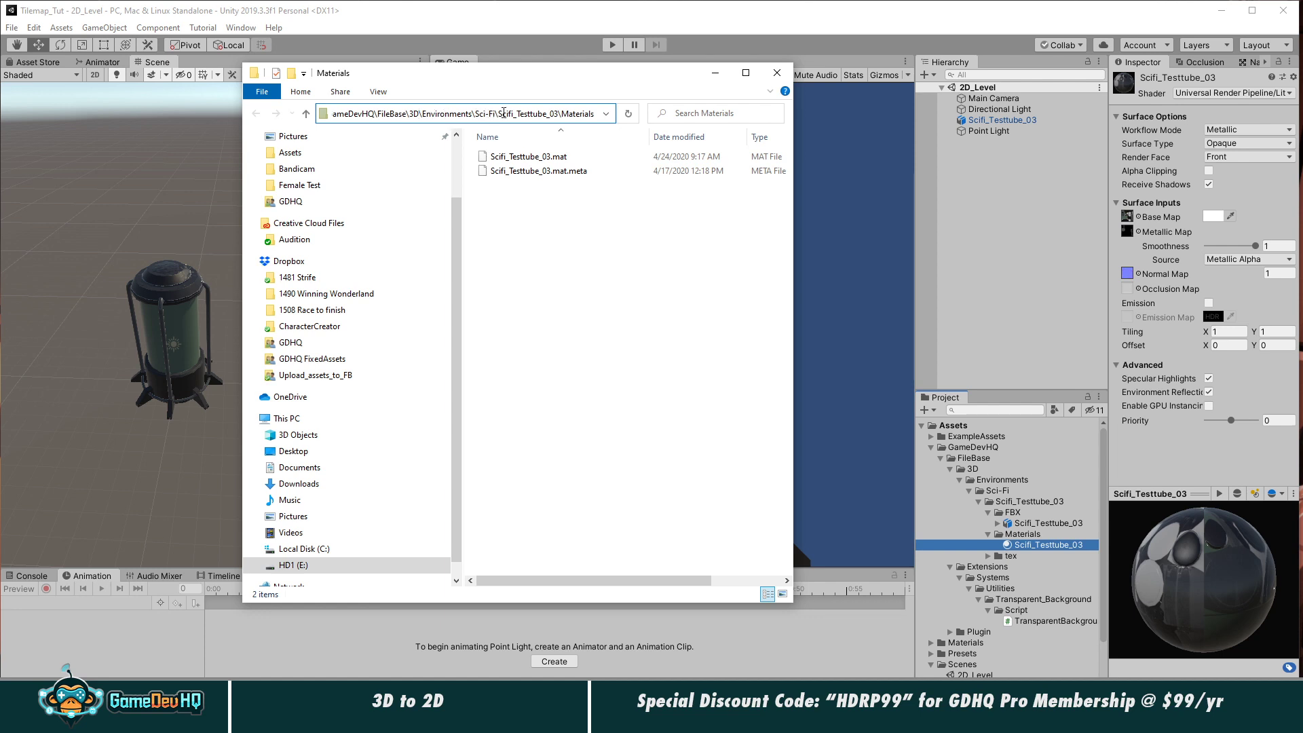
pyautogui.moveTo(410, 113); pyautogui.dragTo(276, 118)
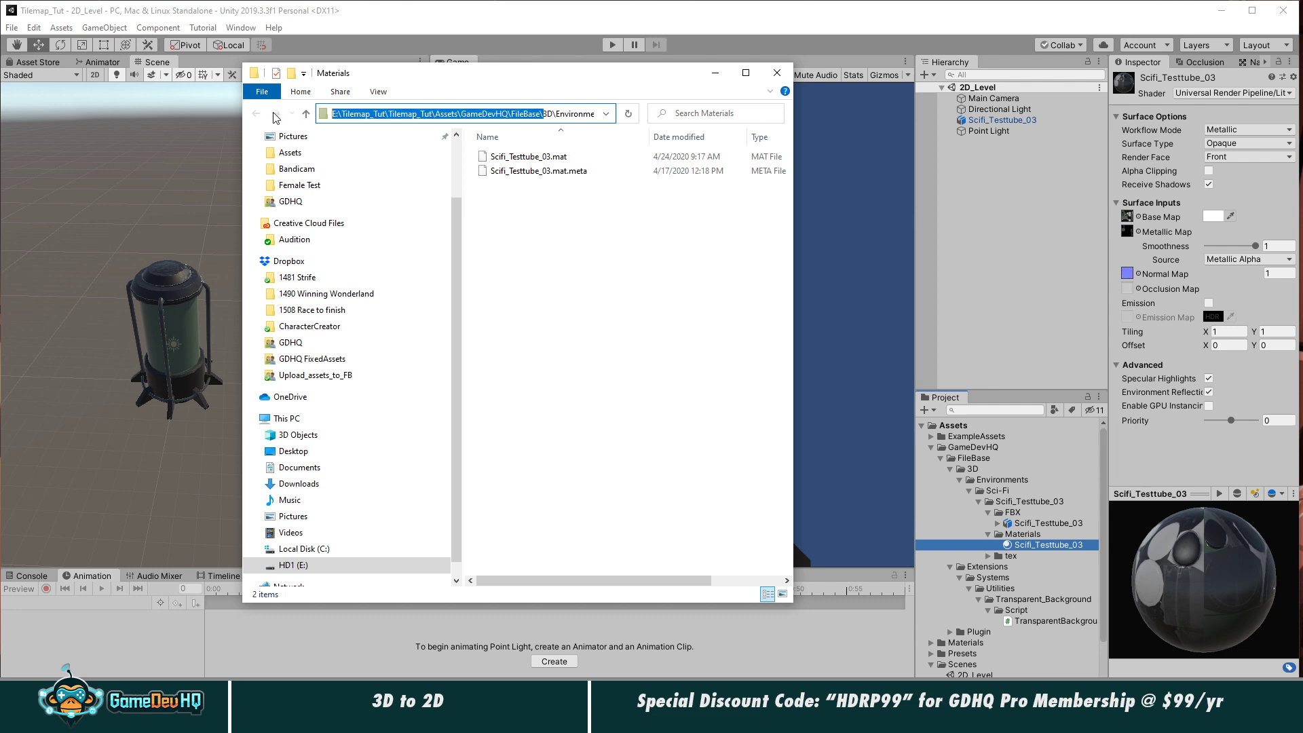
pyautogui.click(383, 114)
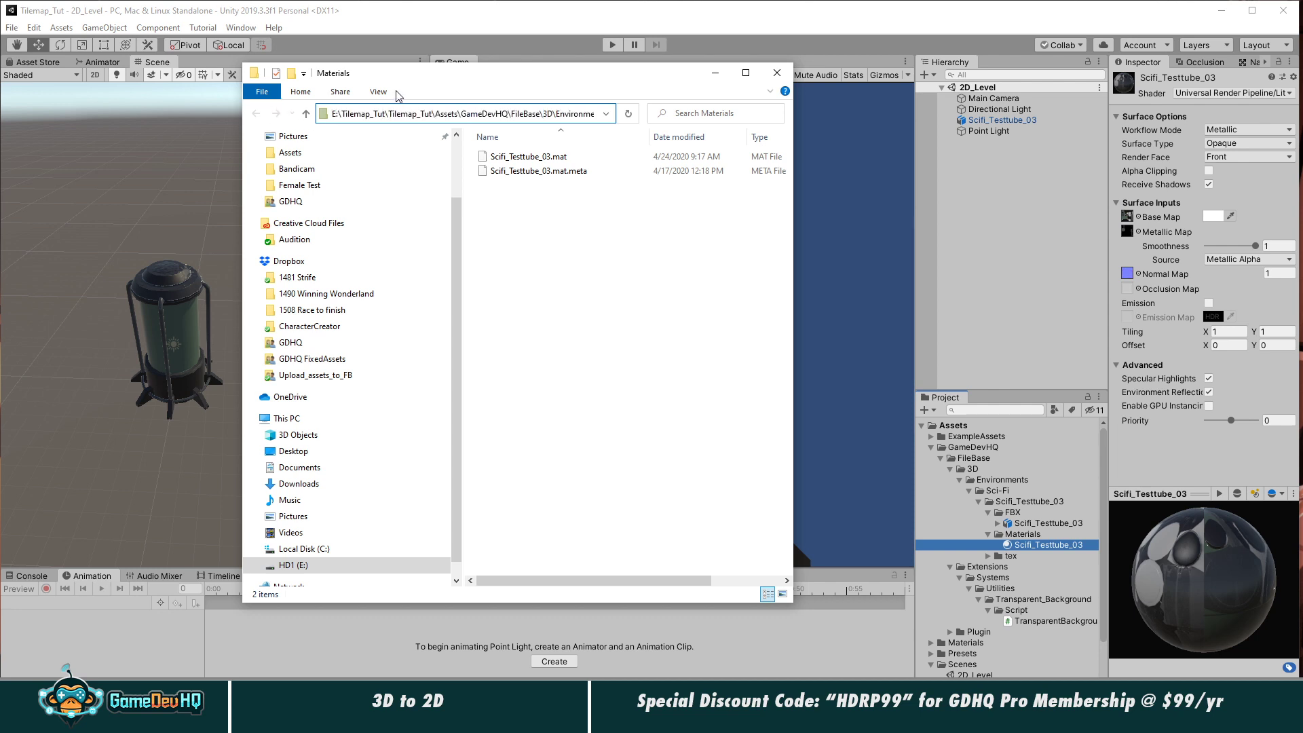
pyautogui.click(607, 114)
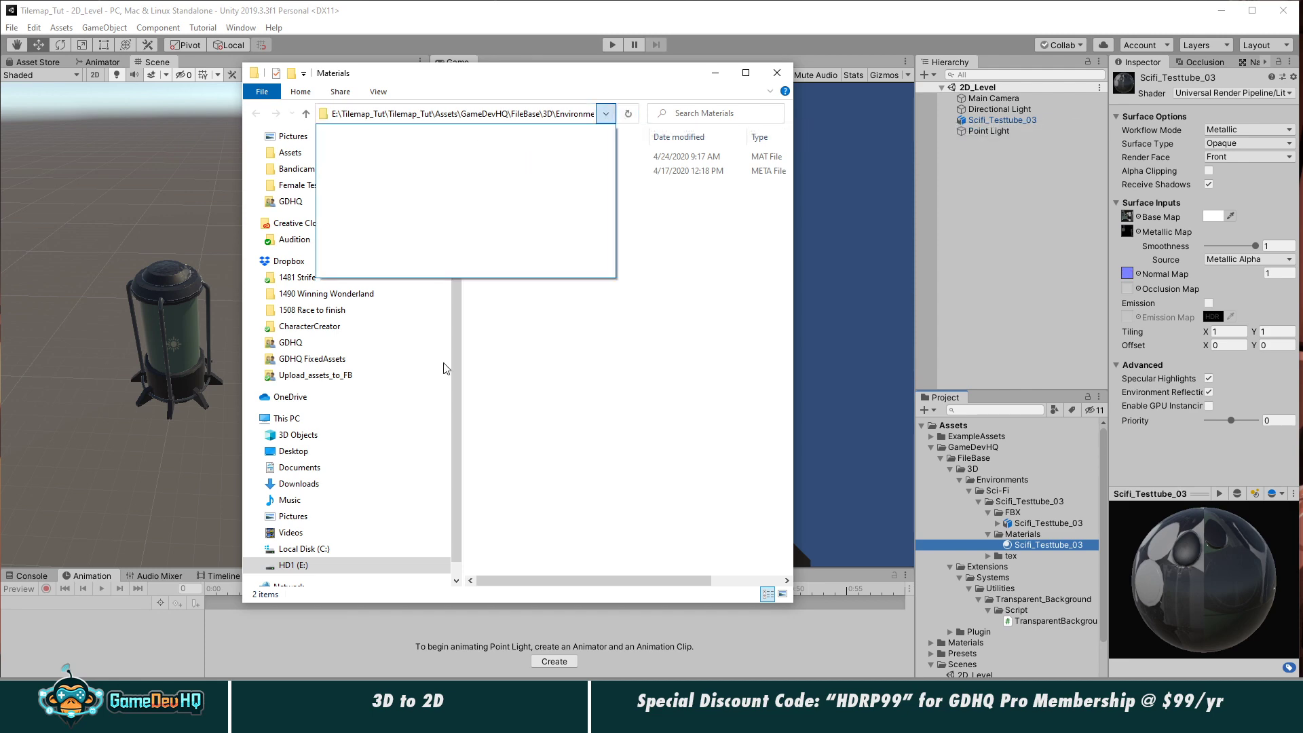
pyautogui.click(602, 347)
# Step: Browse to HD1 (E:) > Tilemap_Tut > Tilemap_Tut, the project root folder
pyautogui.click(292, 565)
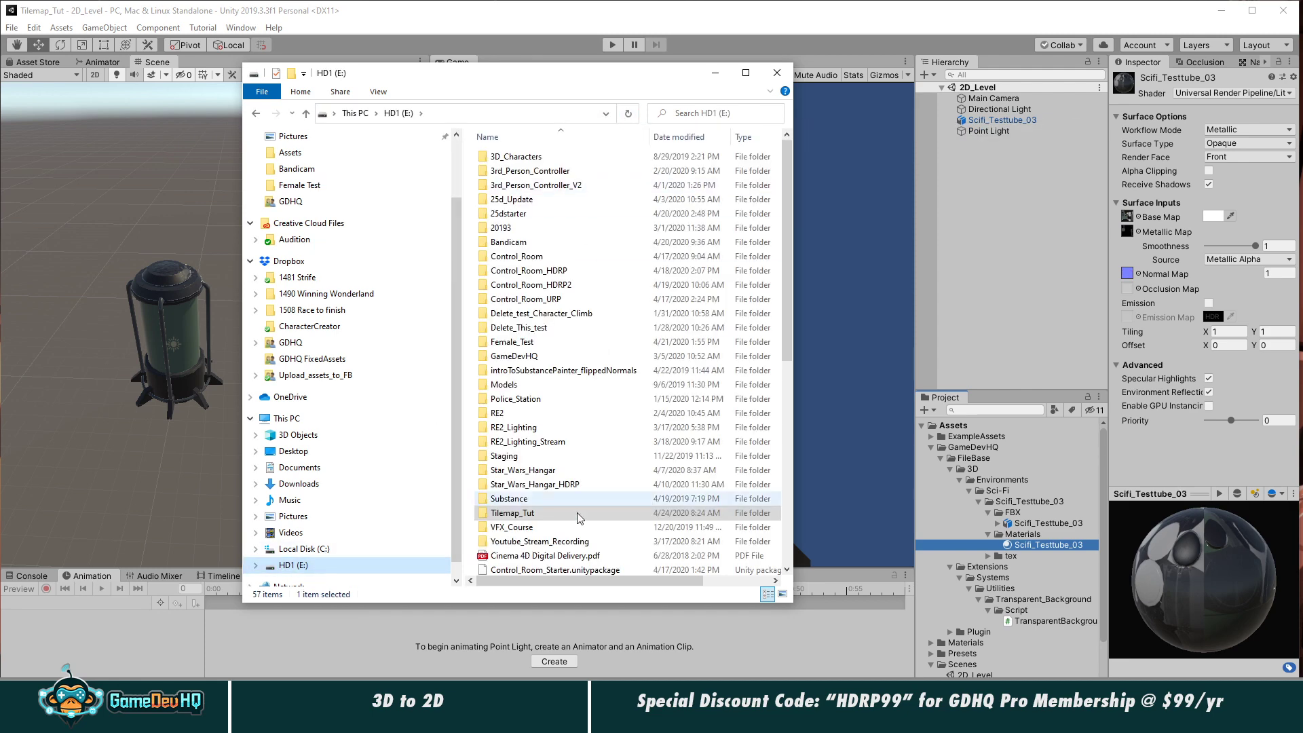
pyautogui.doubleClick(515, 513)
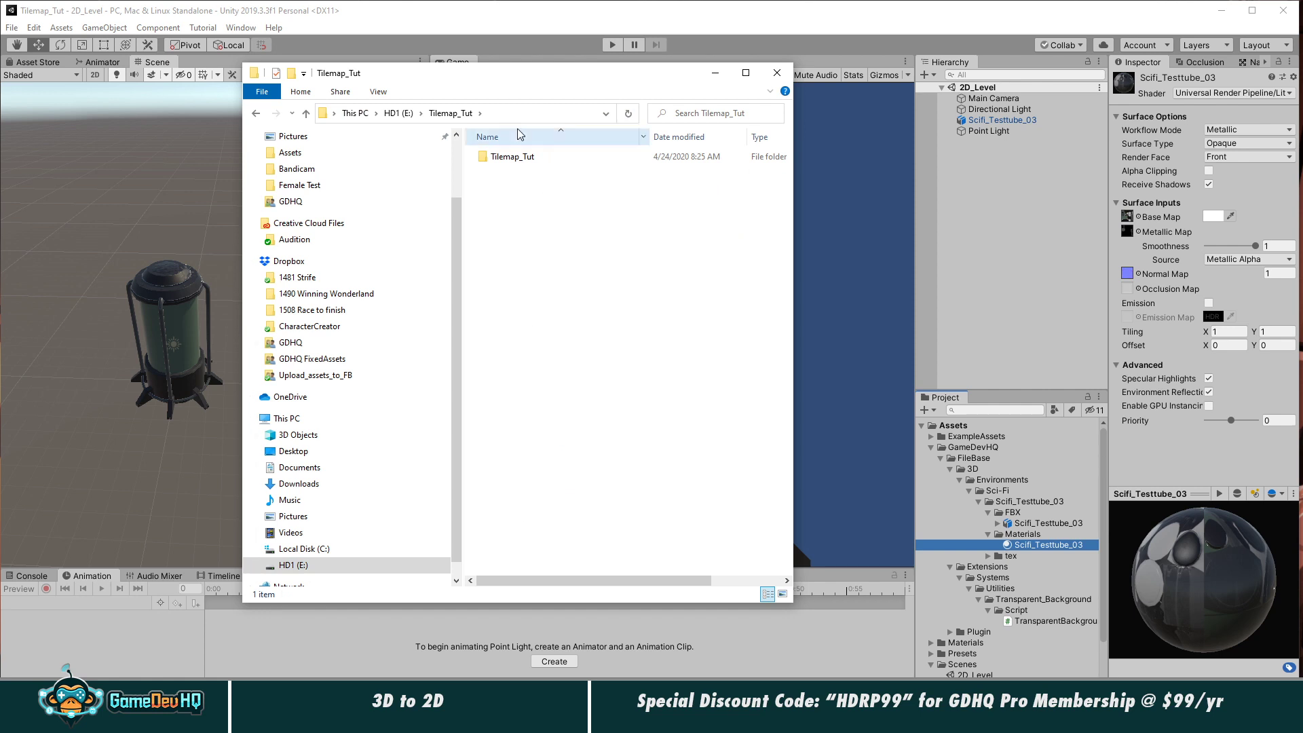
pyautogui.doubleClick(521, 157)
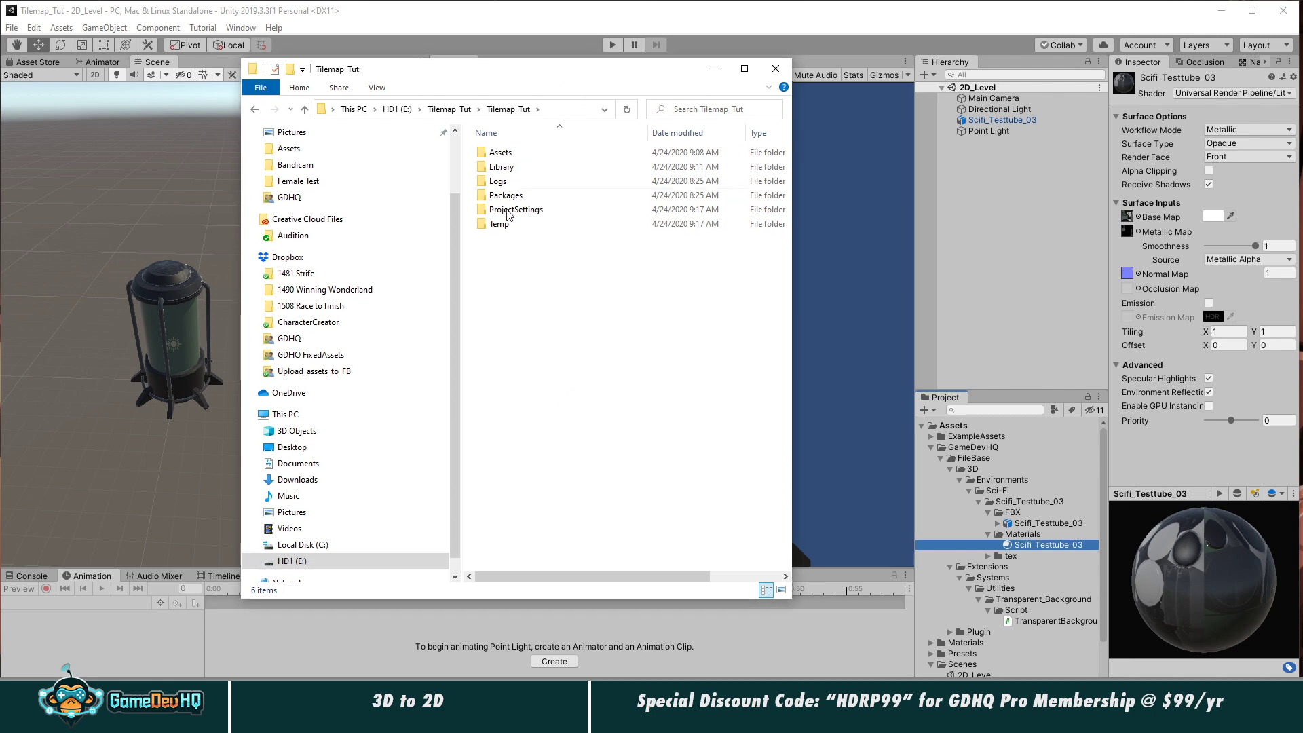
pyautogui.moveTo(539, 76); pyautogui.dragTo(538, 72)
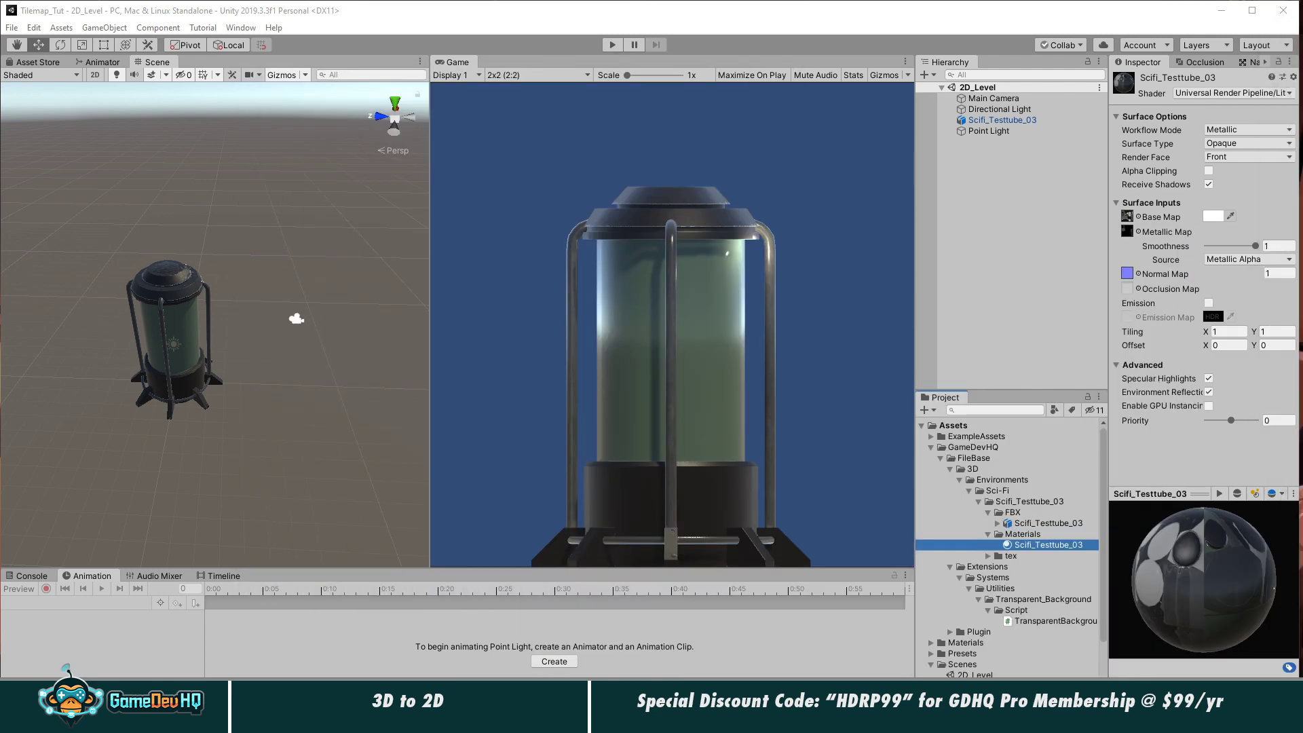
pyautogui.click(980, 98)
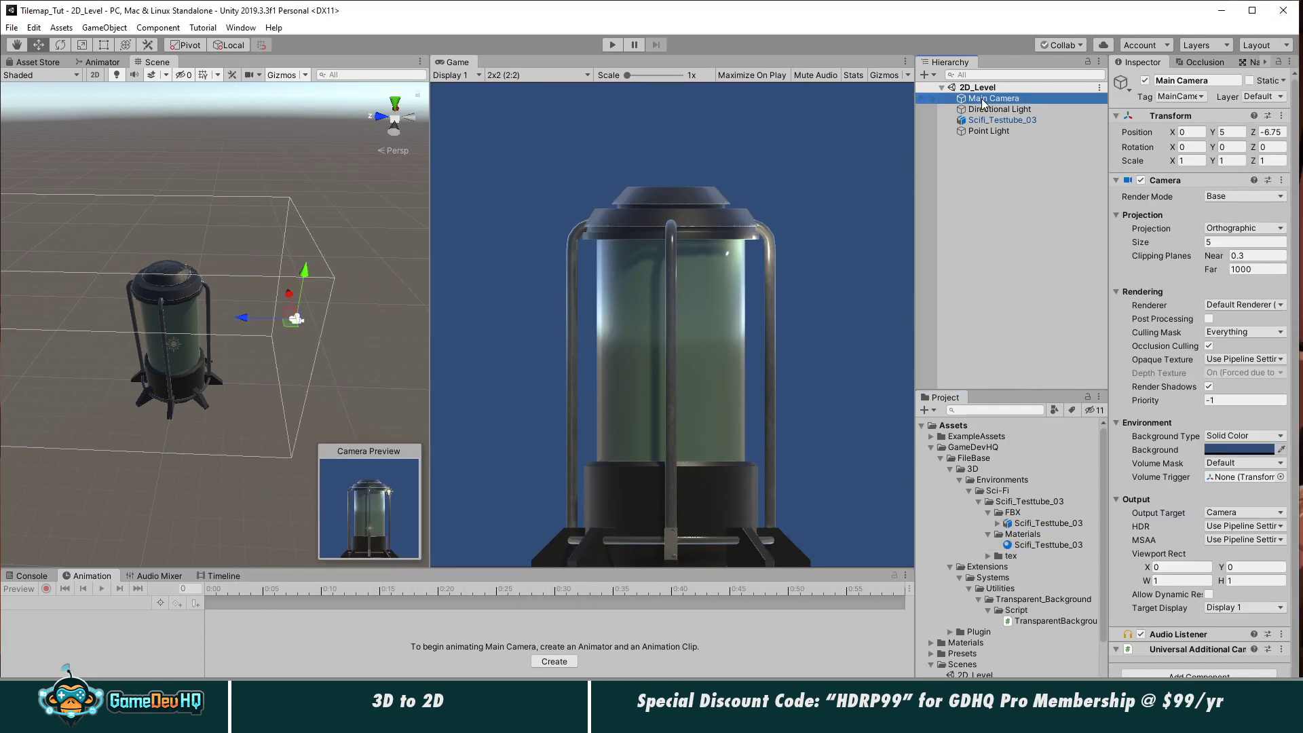
# Step: Collapse the Camera component and attach the TransparentBackground script to Main Camera
pyautogui.click(1116, 180)
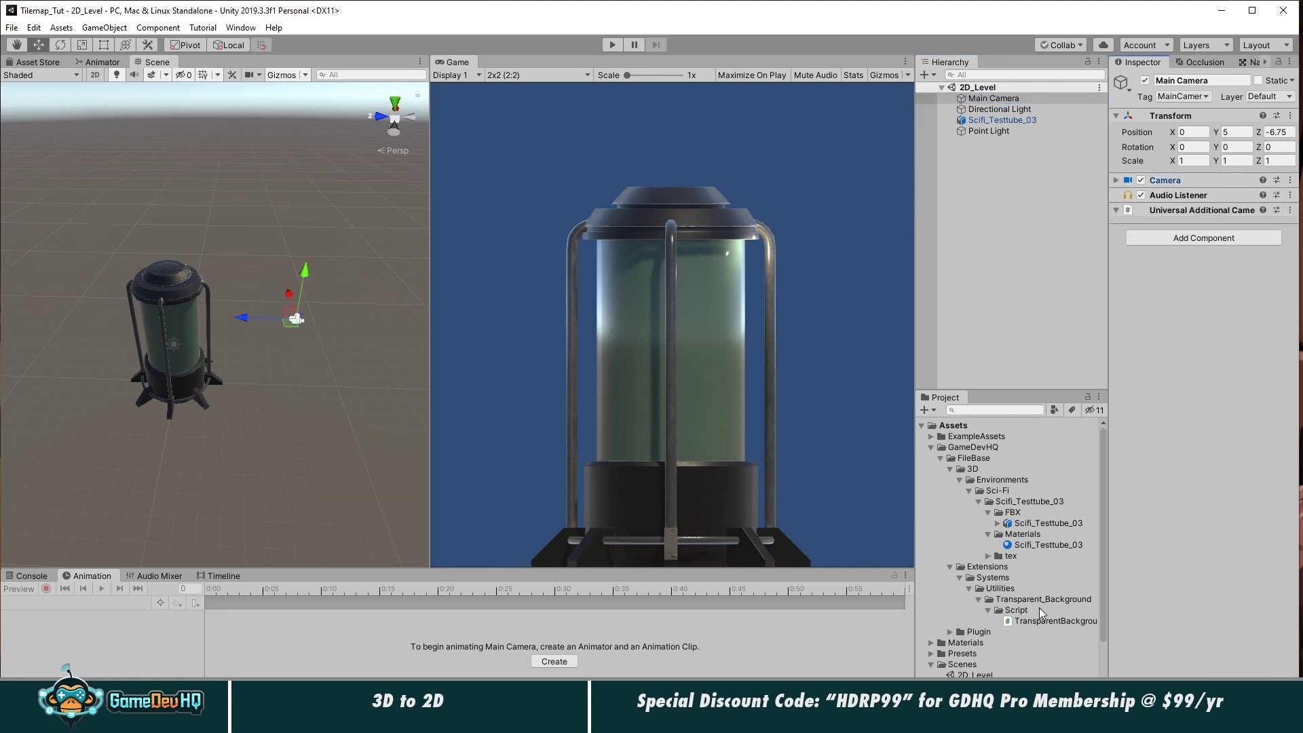
pyautogui.moveTo(1049, 620); pyautogui.dragTo(1216, 440)
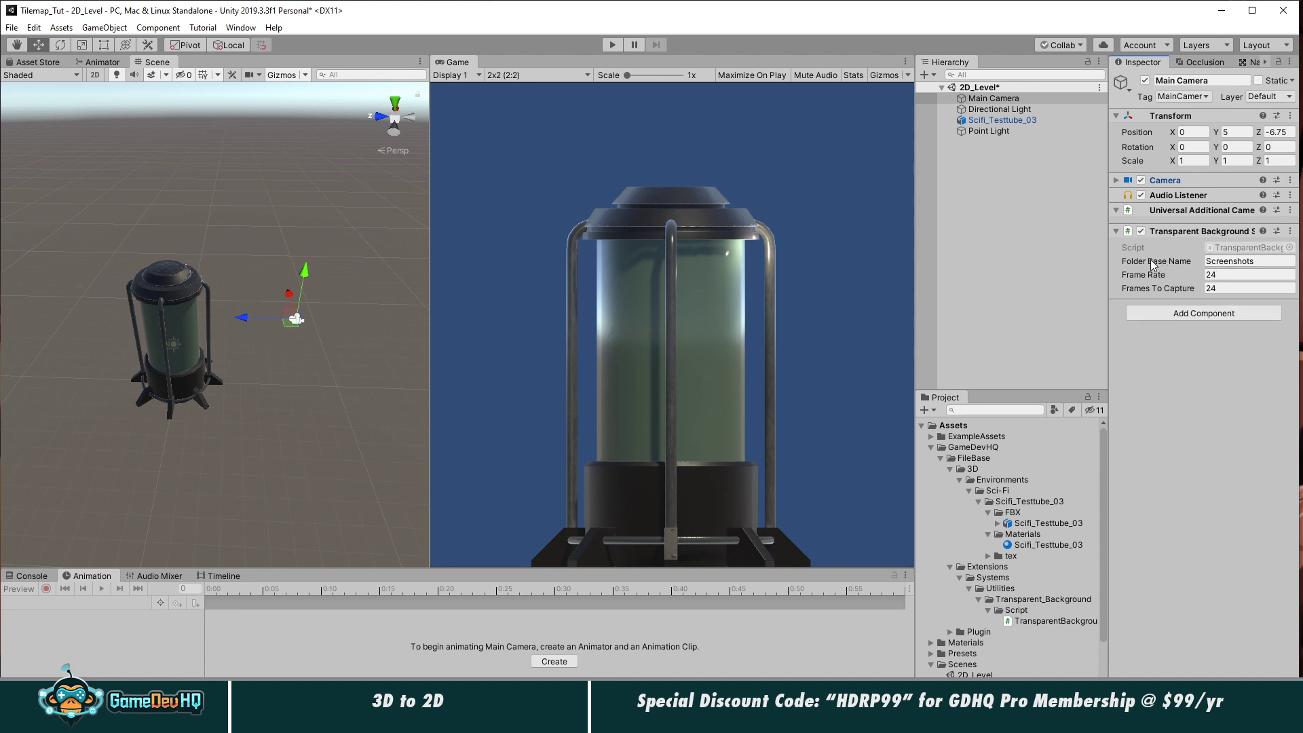
pyautogui.moveTo(1178, 266)
# Step: Set Frame Rate and Frames To Capture to 1 in the Transparent Background component
pyautogui.click(1216, 288)
pyautogui.click(1224, 276)
pyautogui.write('1')
pyautogui.press('Tab')
pyautogui.write('1')
pyautogui.click(1158, 366)
# Step: Open the TransparentBackgroundScreenshotRecorder script to read its usage notes
pyautogui.click(1225, 274)
pyautogui.click(1212, 289)
pyautogui.moveTo(1302, 112); pyautogui.dragTo(0, 102)
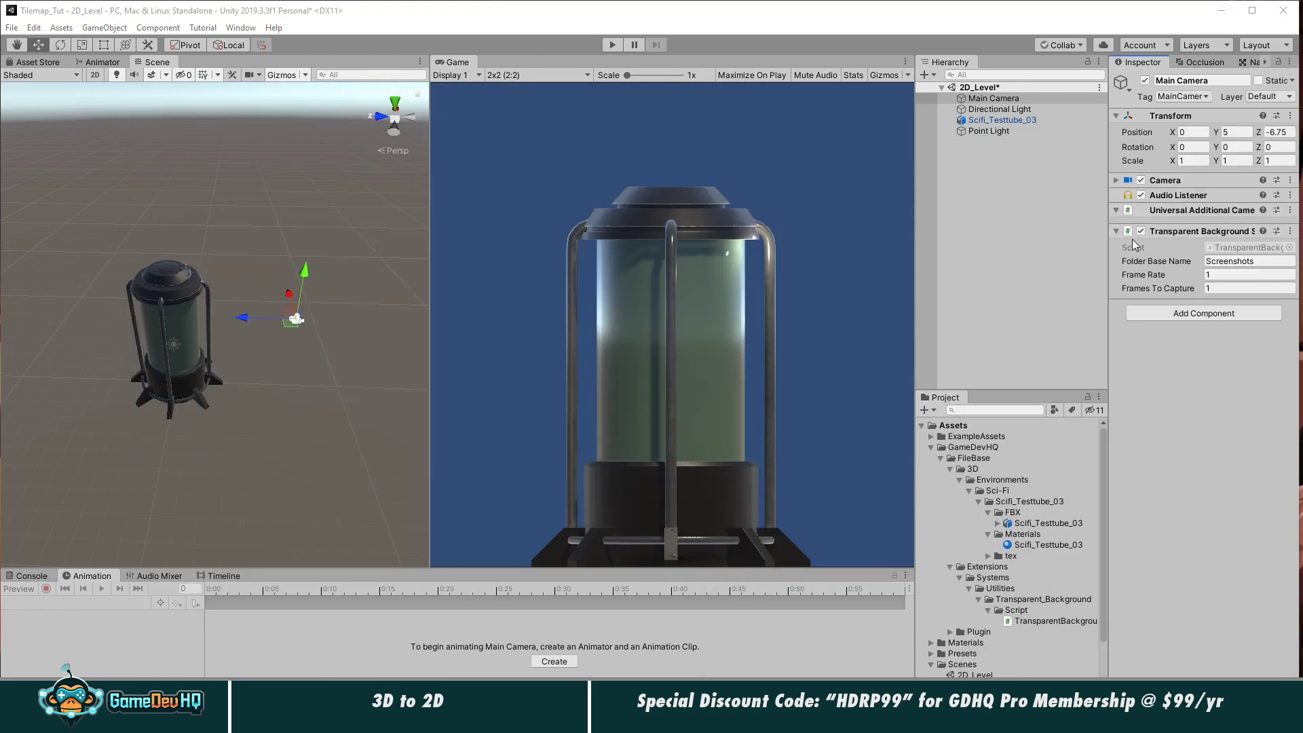
pyautogui.click(1045, 622)
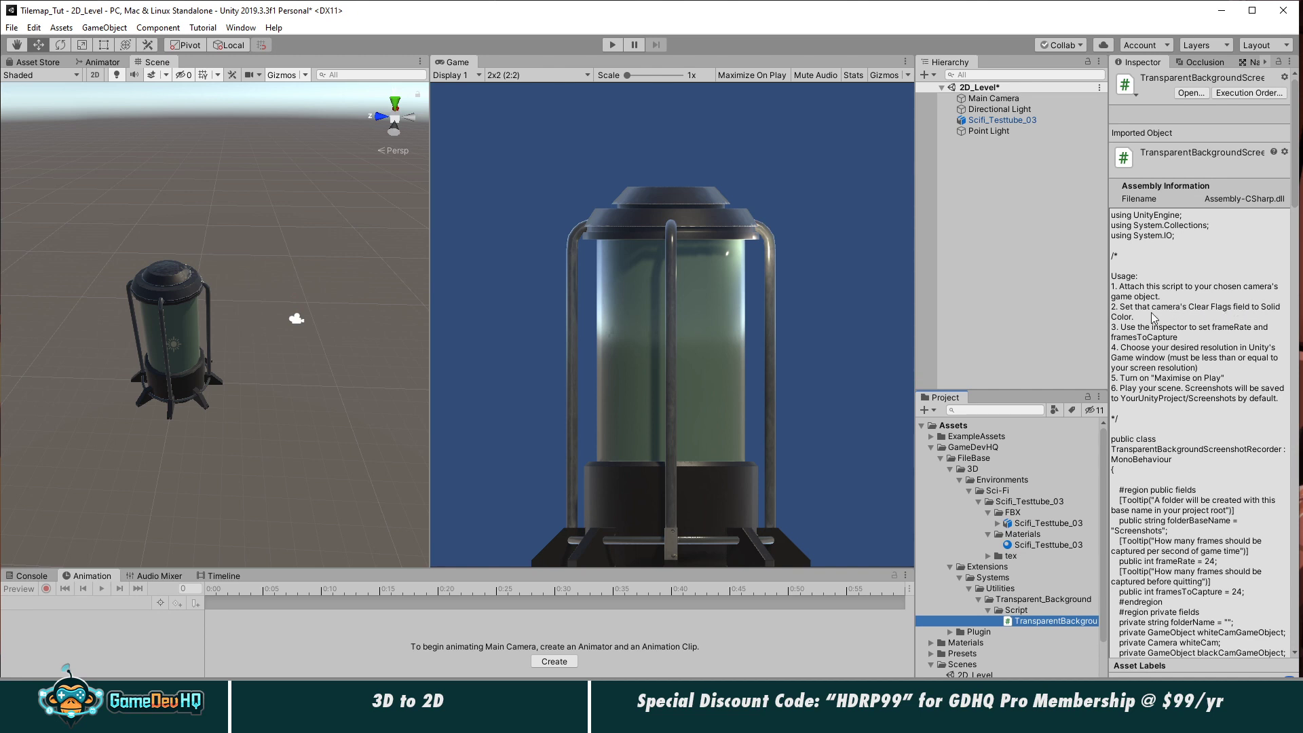
pyautogui.click(995, 98)
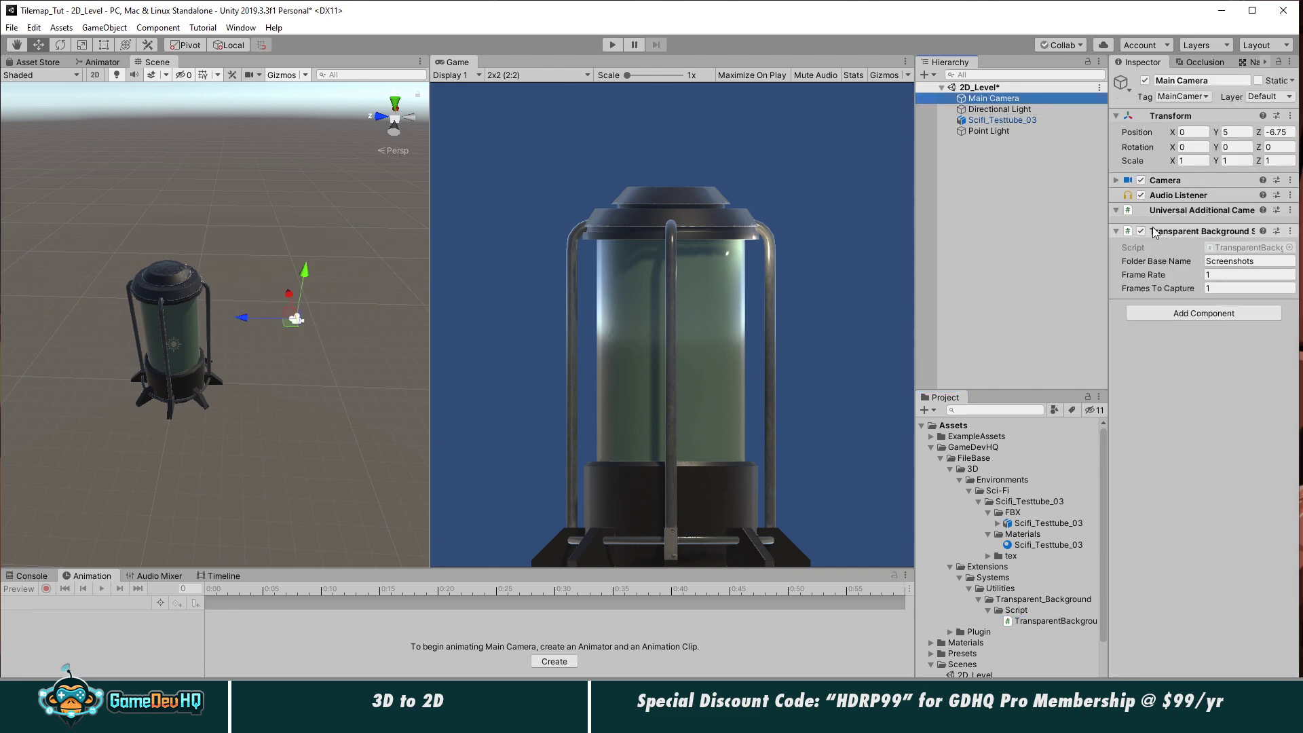
pyautogui.click(1117, 181)
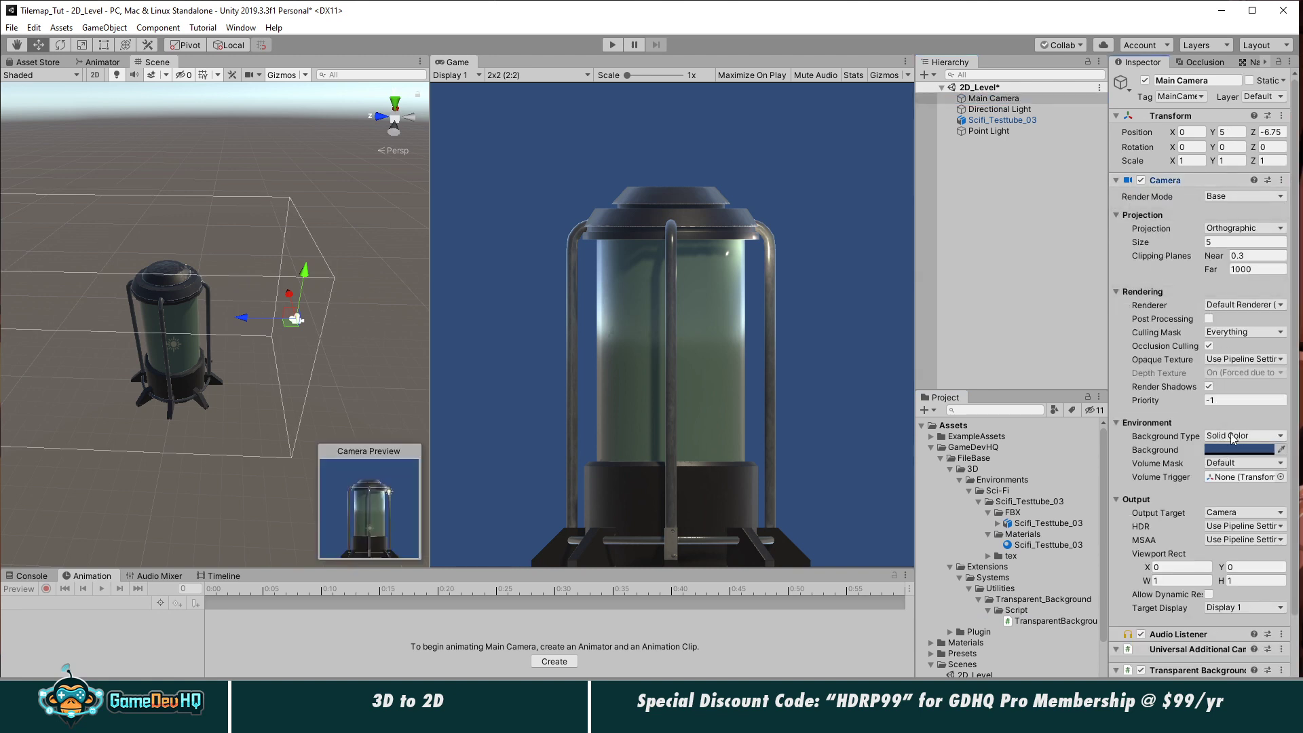
pyautogui.click(1232, 451)
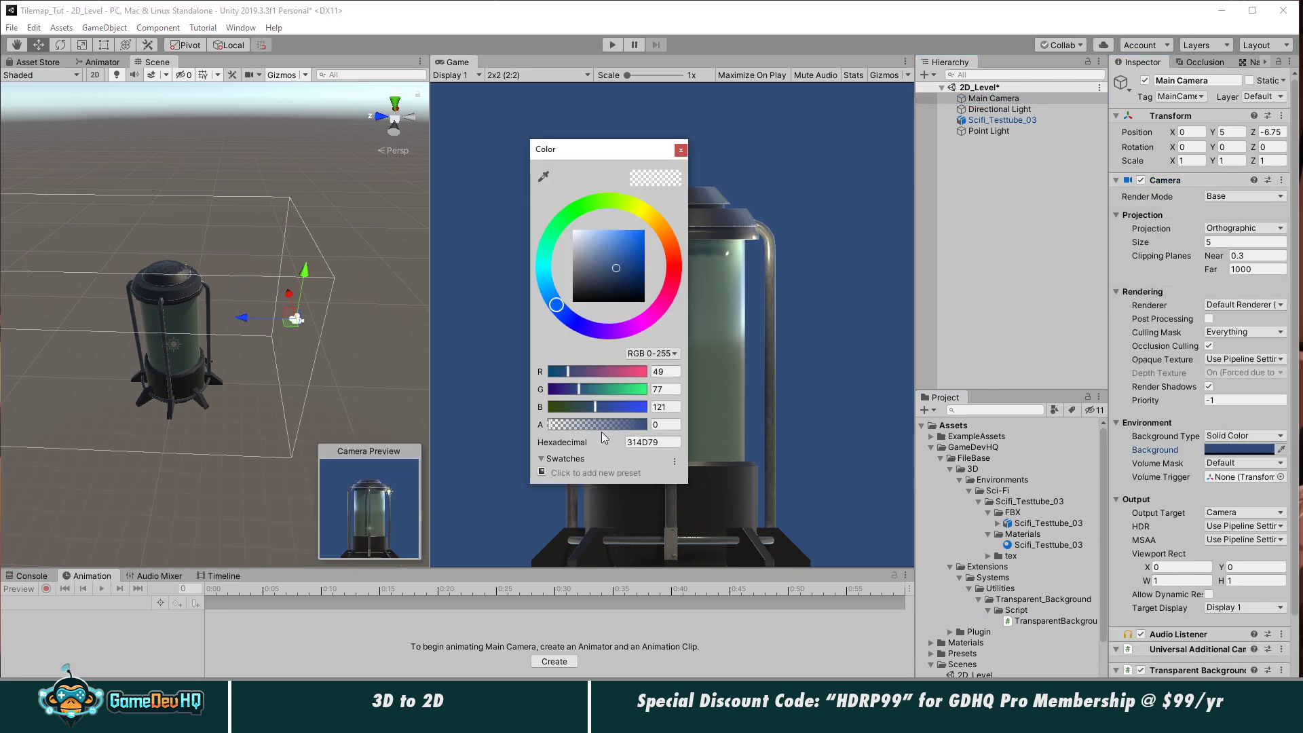
pyautogui.click(681, 150)
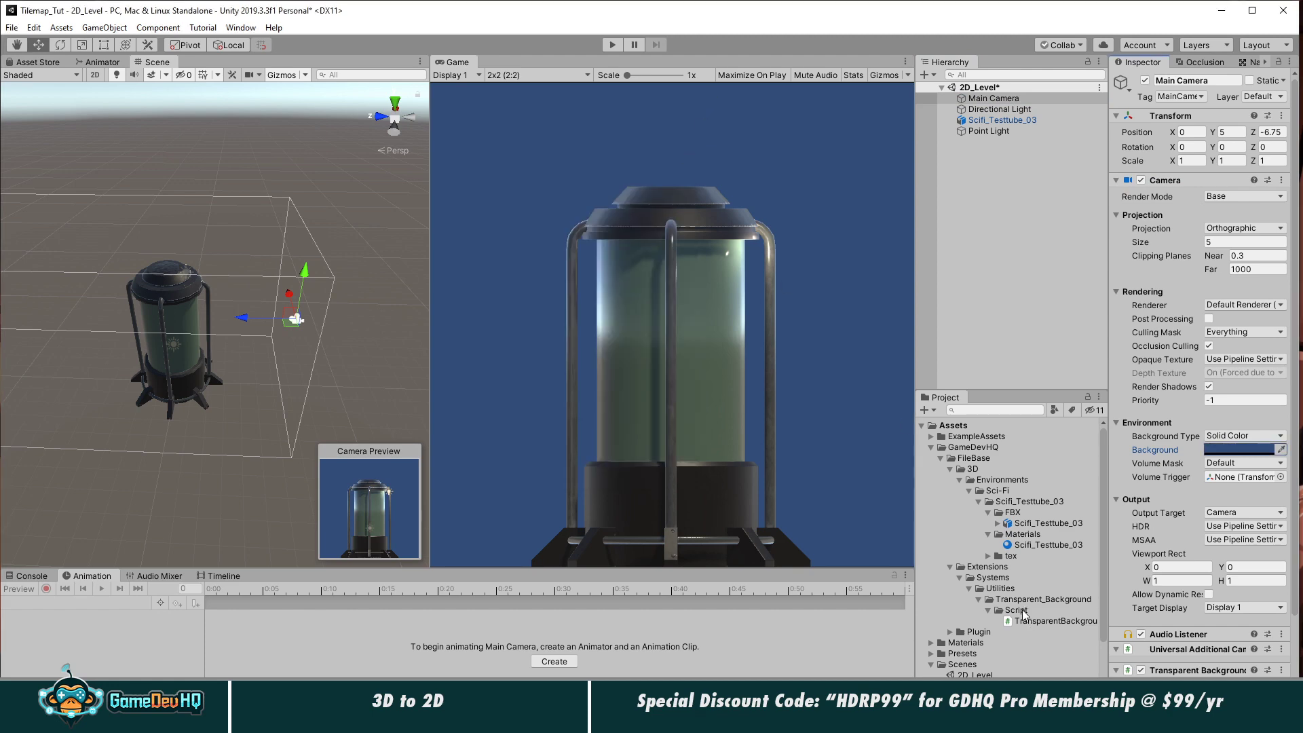
pyautogui.click(1045, 621)
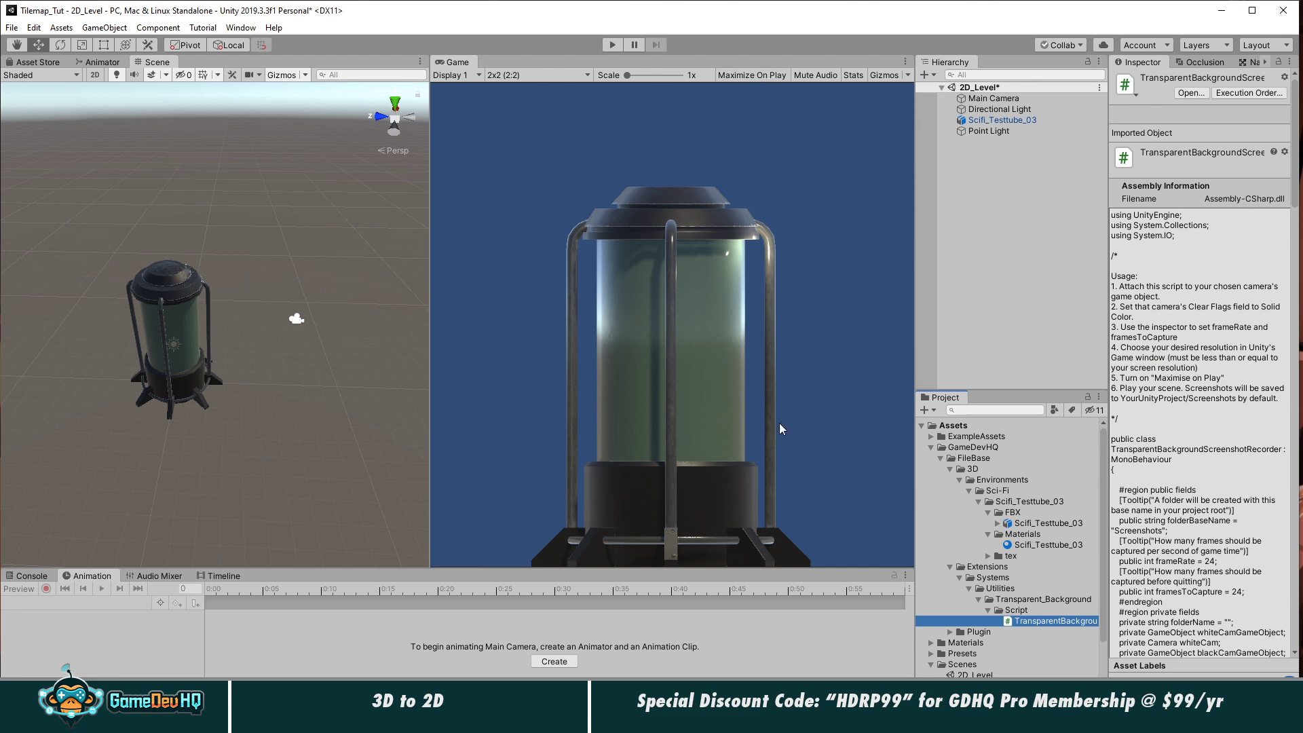
pyautogui.click(748, 79)
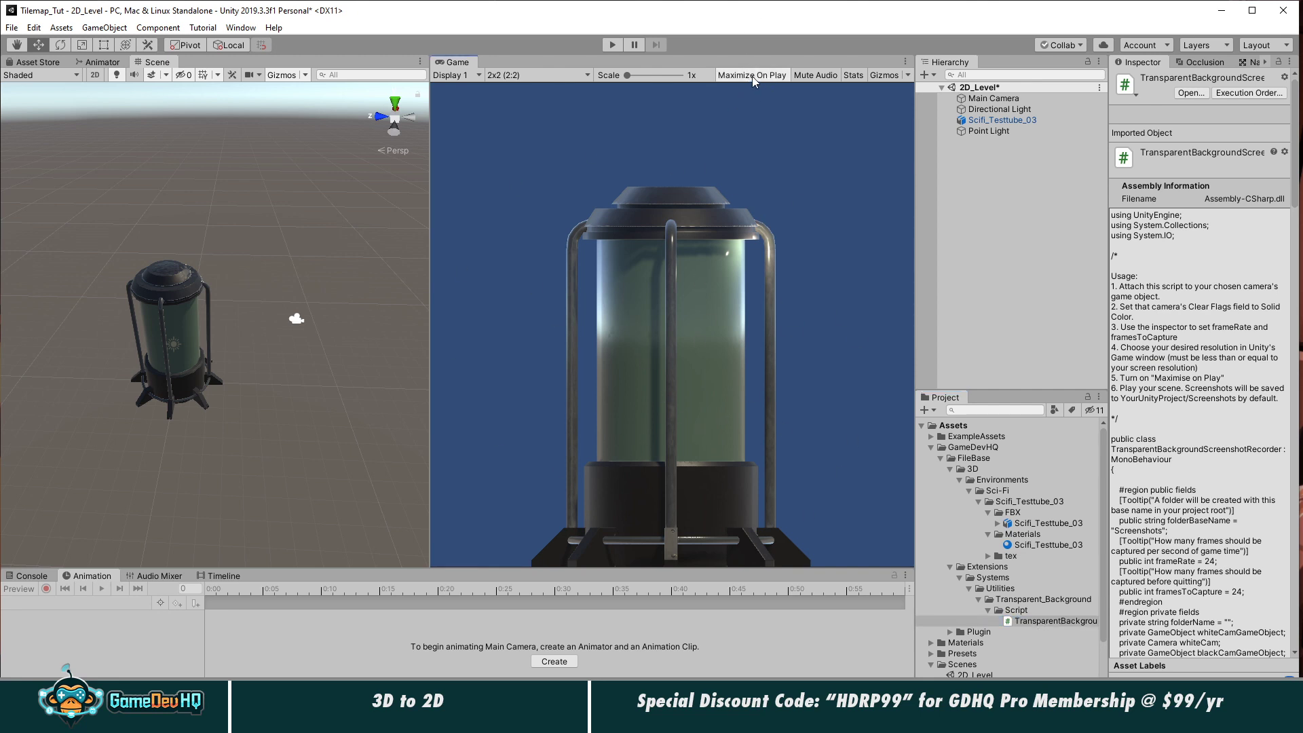
# Step: Play the scene briefly to capture a screenshot of the test tube, then stop it
pyautogui.click(611, 45)
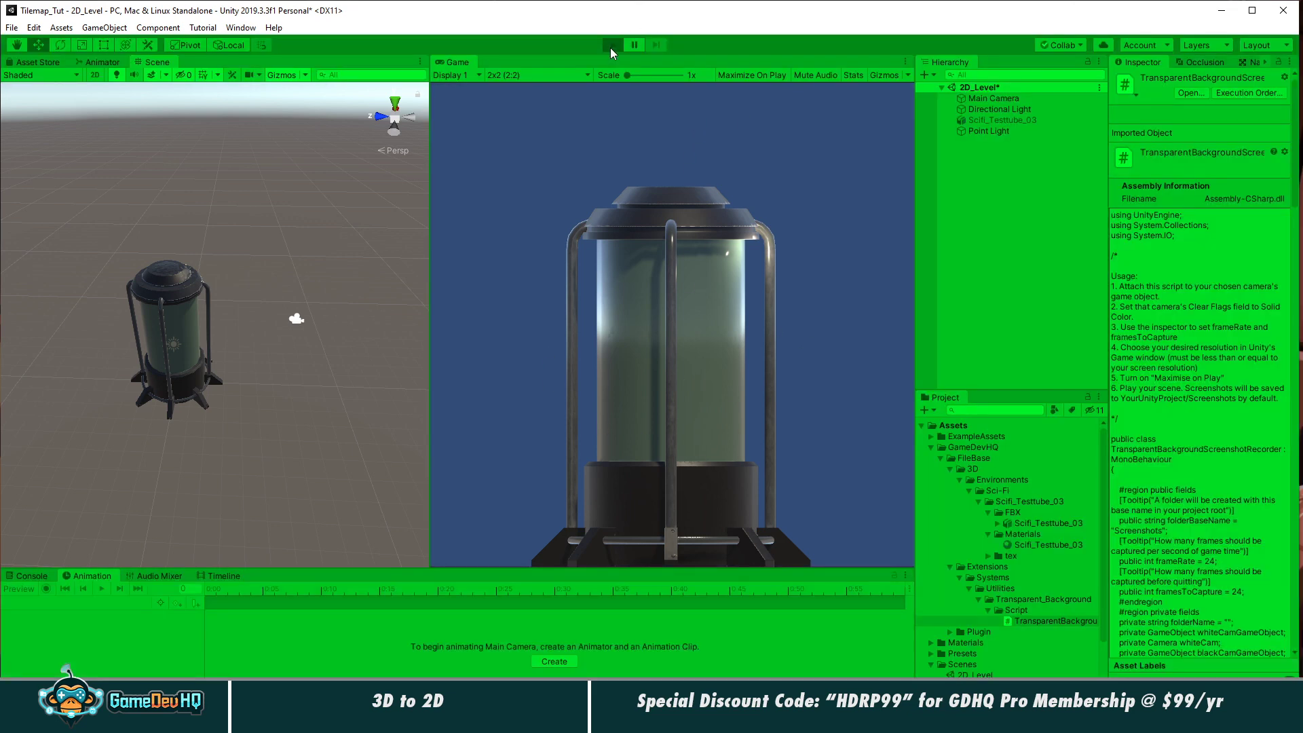
pyautogui.moveTo(1290, 112); pyautogui.dragTo(457, 112)
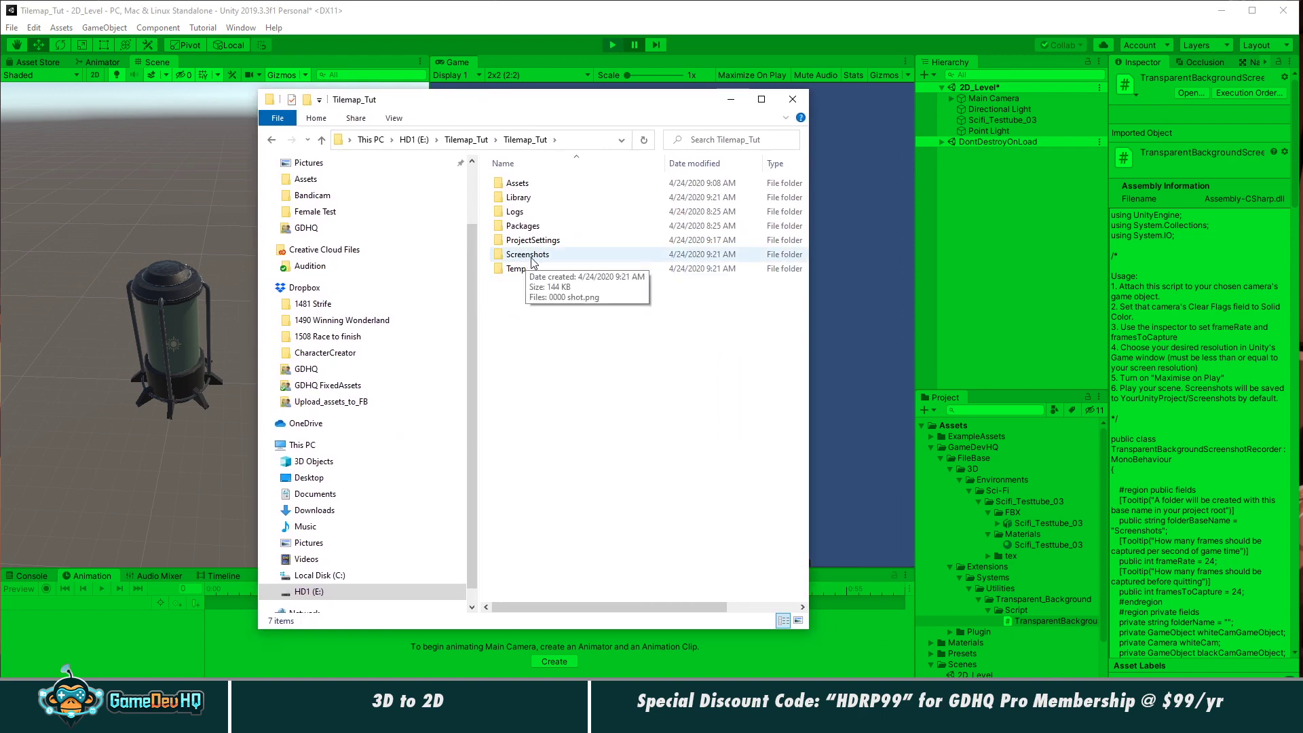
pyautogui.moveTo(449, 114); pyautogui.dragTo(1302, 116)
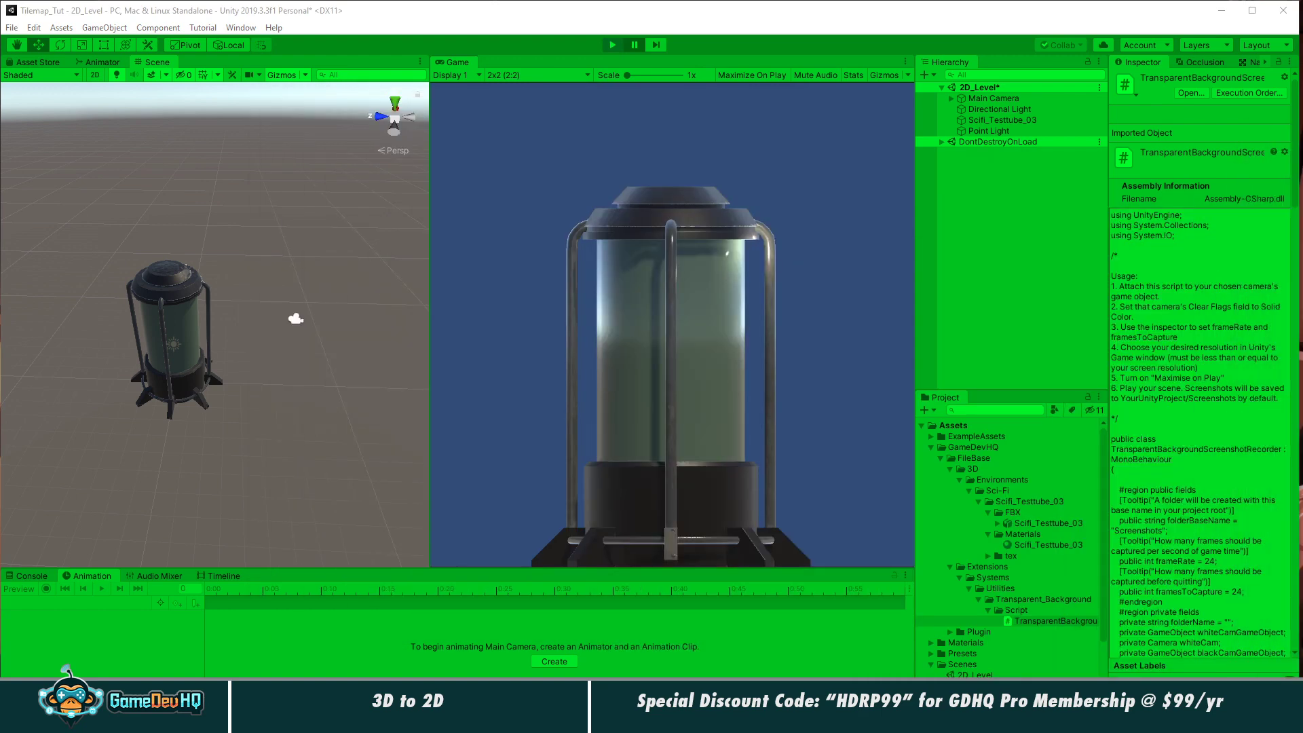
pyautogui.click(613, 45)
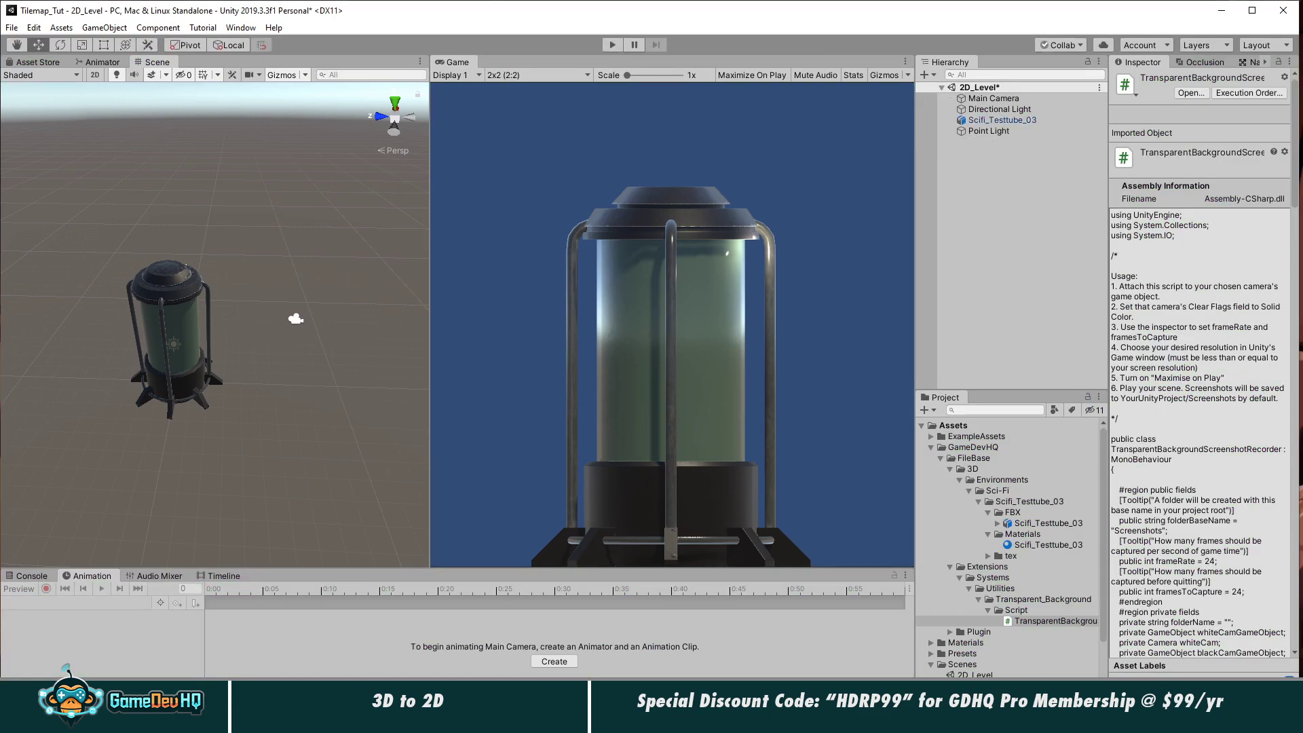
# Step: Open 0000 shot.png from the Screenshots folder in Photoshop
pyautogui.moveTo(1302, 88); pyautogui.dragTo(508, 87)
pyautogui.doubleClick(619, 236)
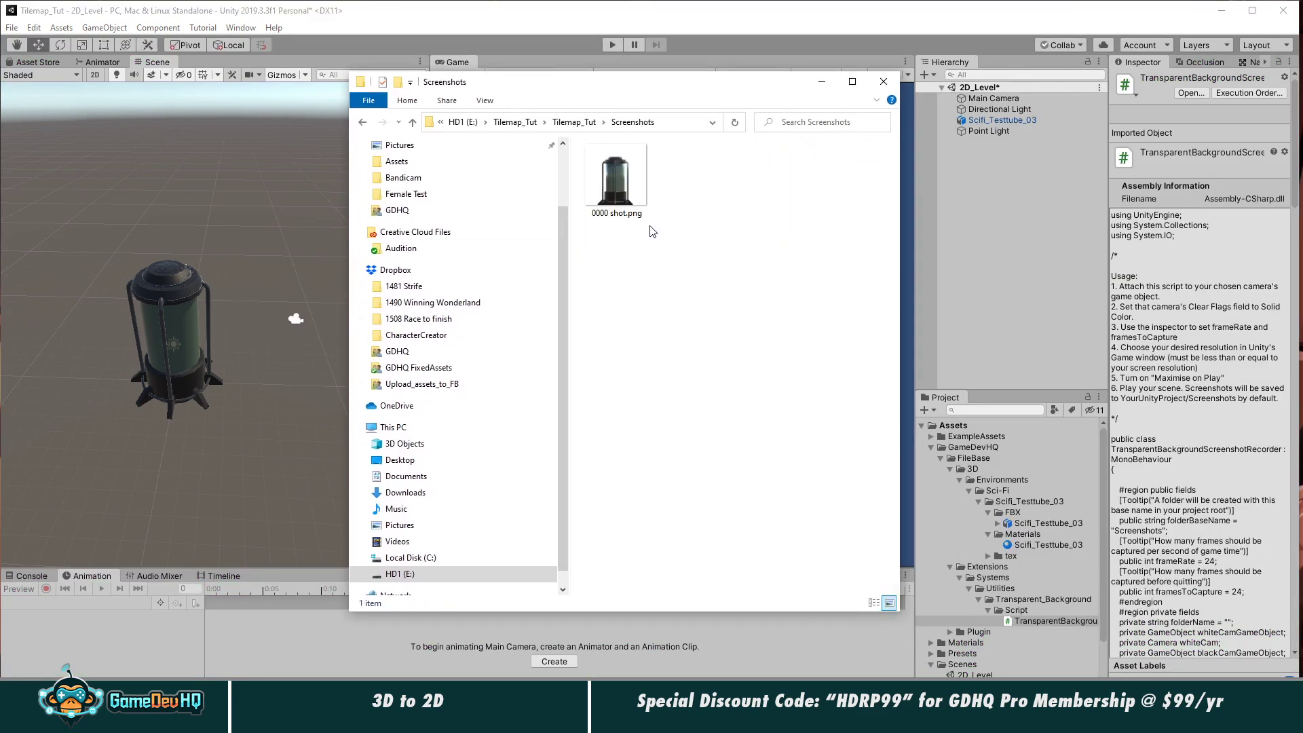
pyautogui.click(618, 195)
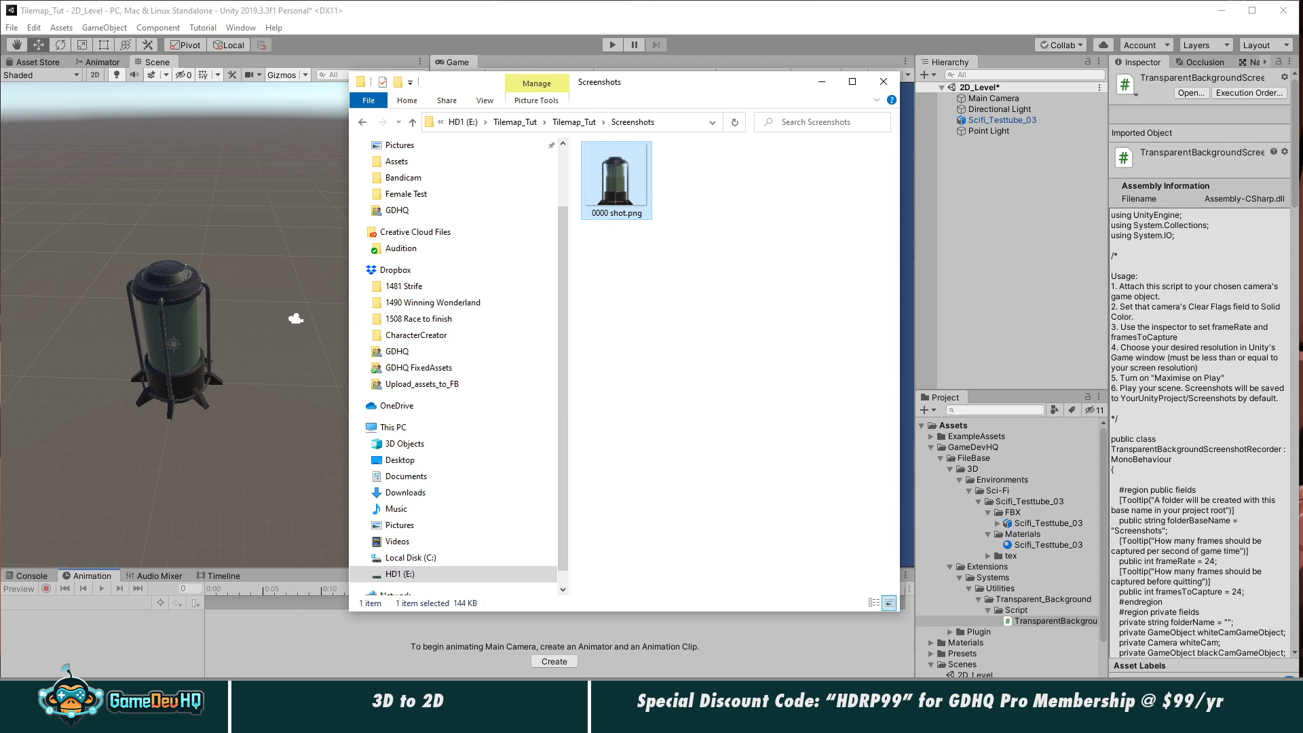
pyautogui.moveTo(548, 729); pyautogui.dragTo(459, 111)
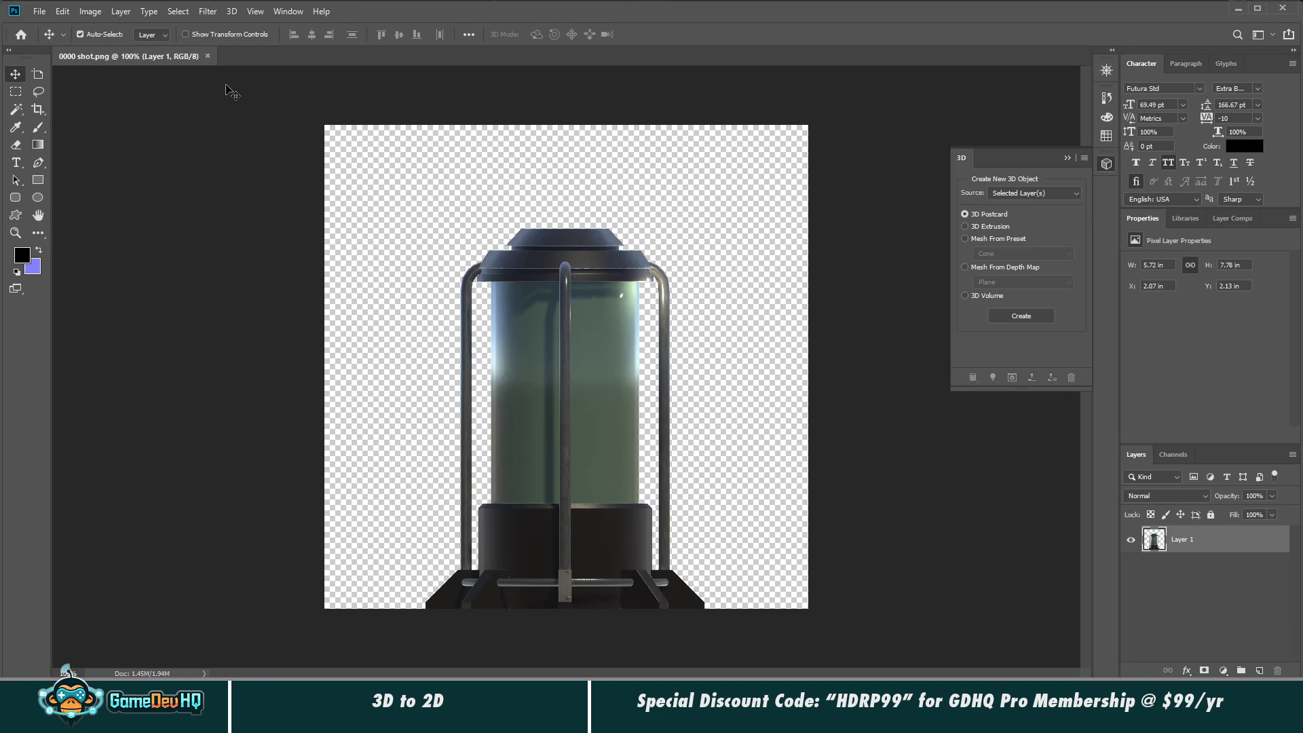
# Step: Resize the image from 713×713 to 256×256 pixels with Nearest Neighbor resampling
pyautogui.click(91, 11)
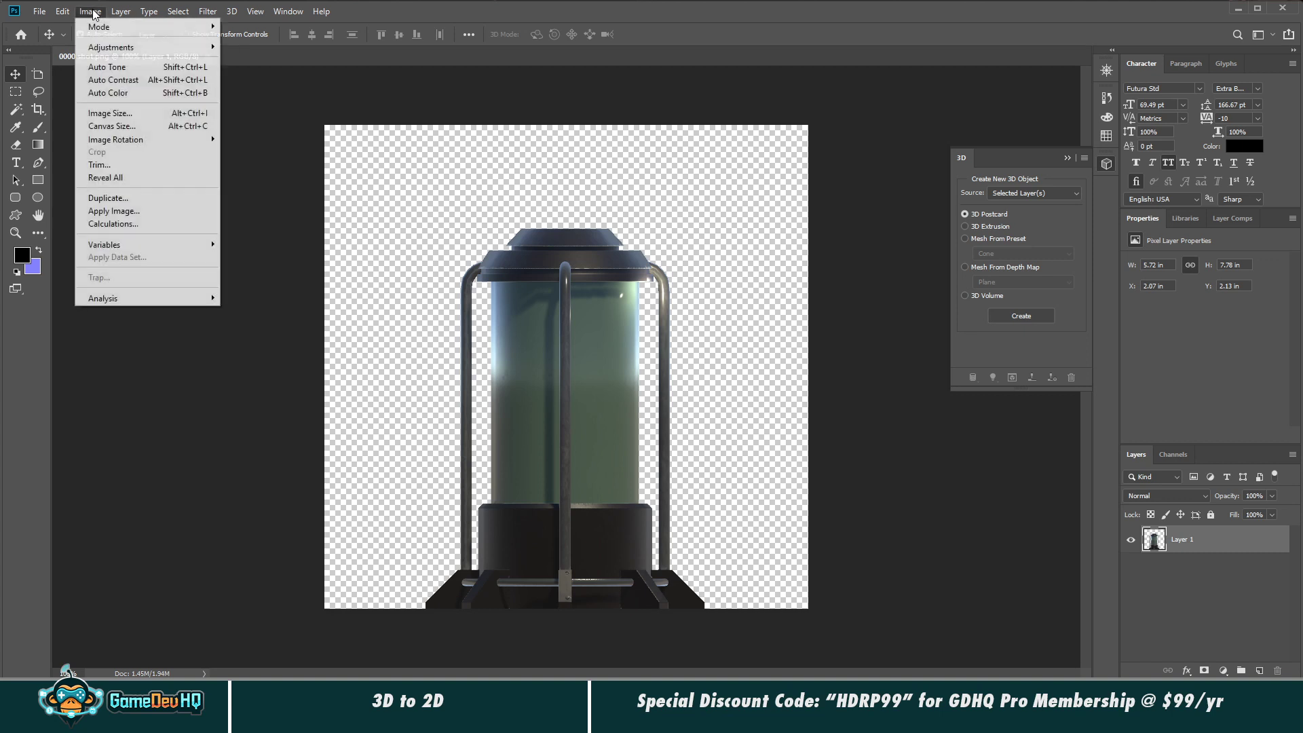
pyautogui.click(112, 114)
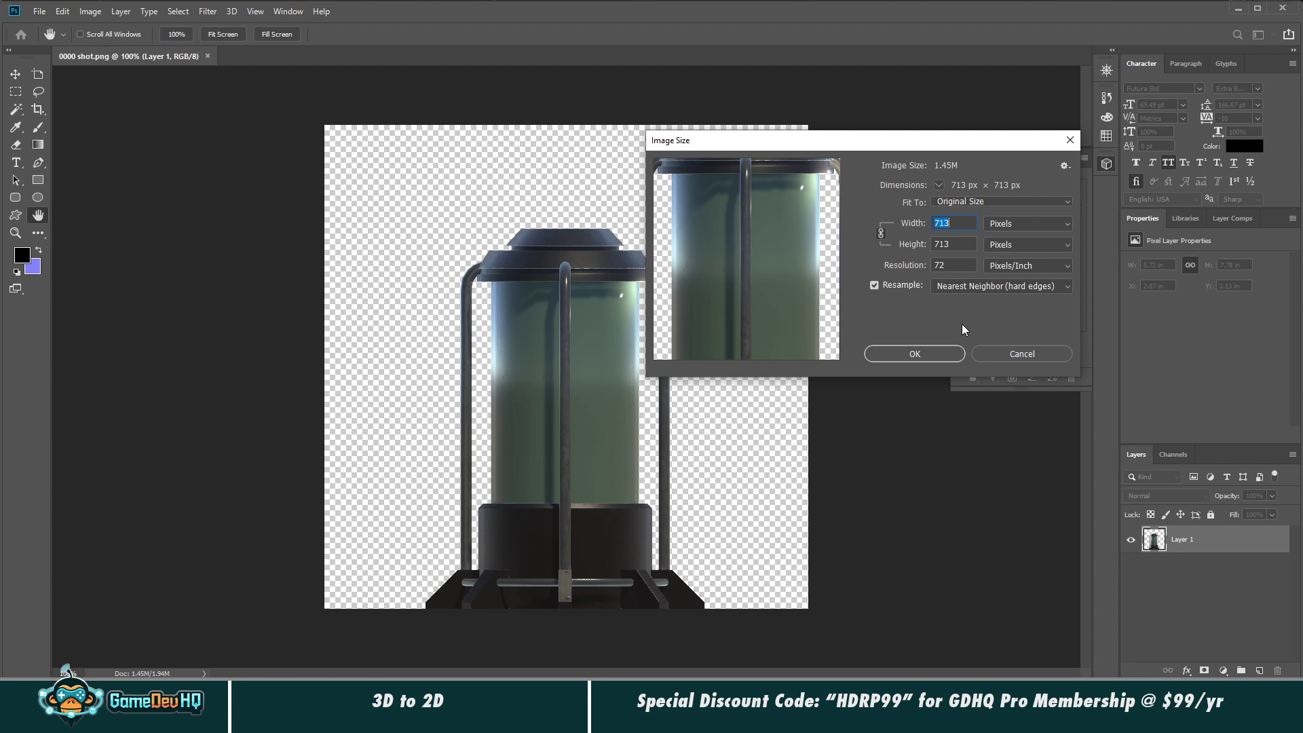
pyautogui.write('256')
pyautogui.press('Return')
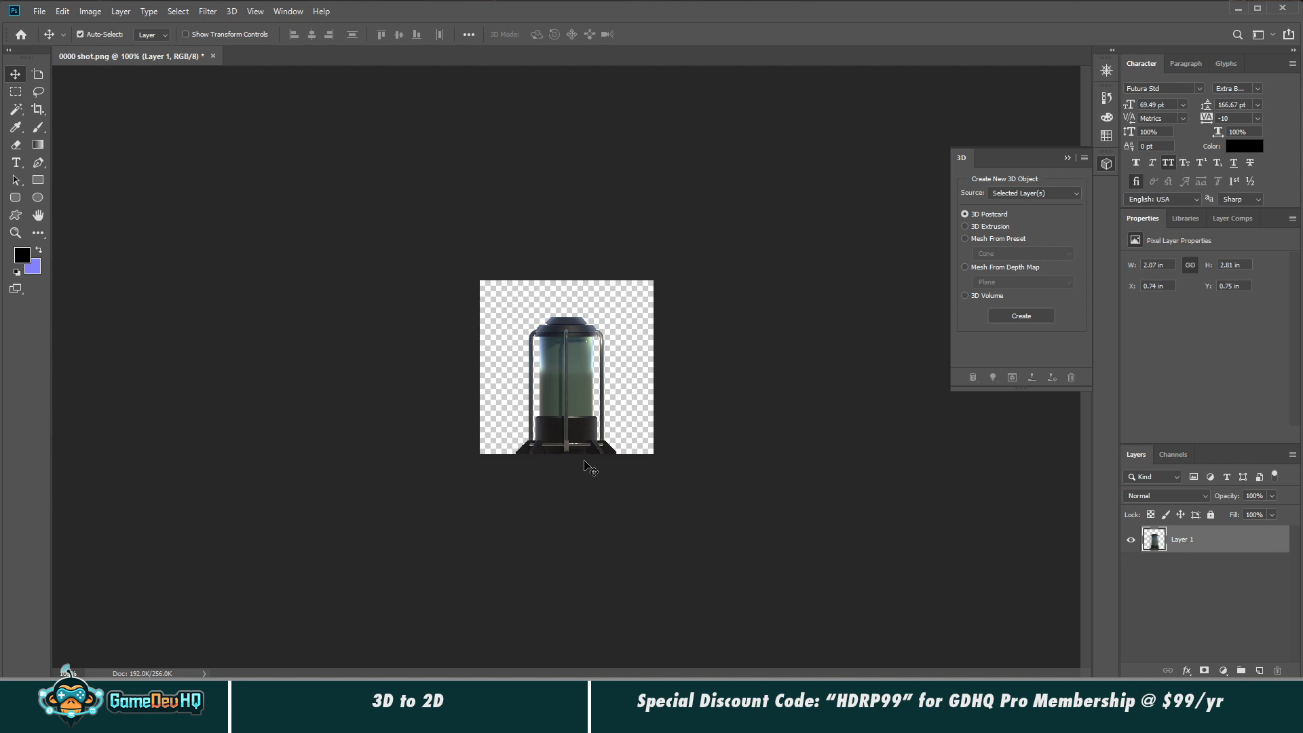
# Step: Start a Save As and browse to the HD1 (E:) drive
pyautogui.click(39, 12)
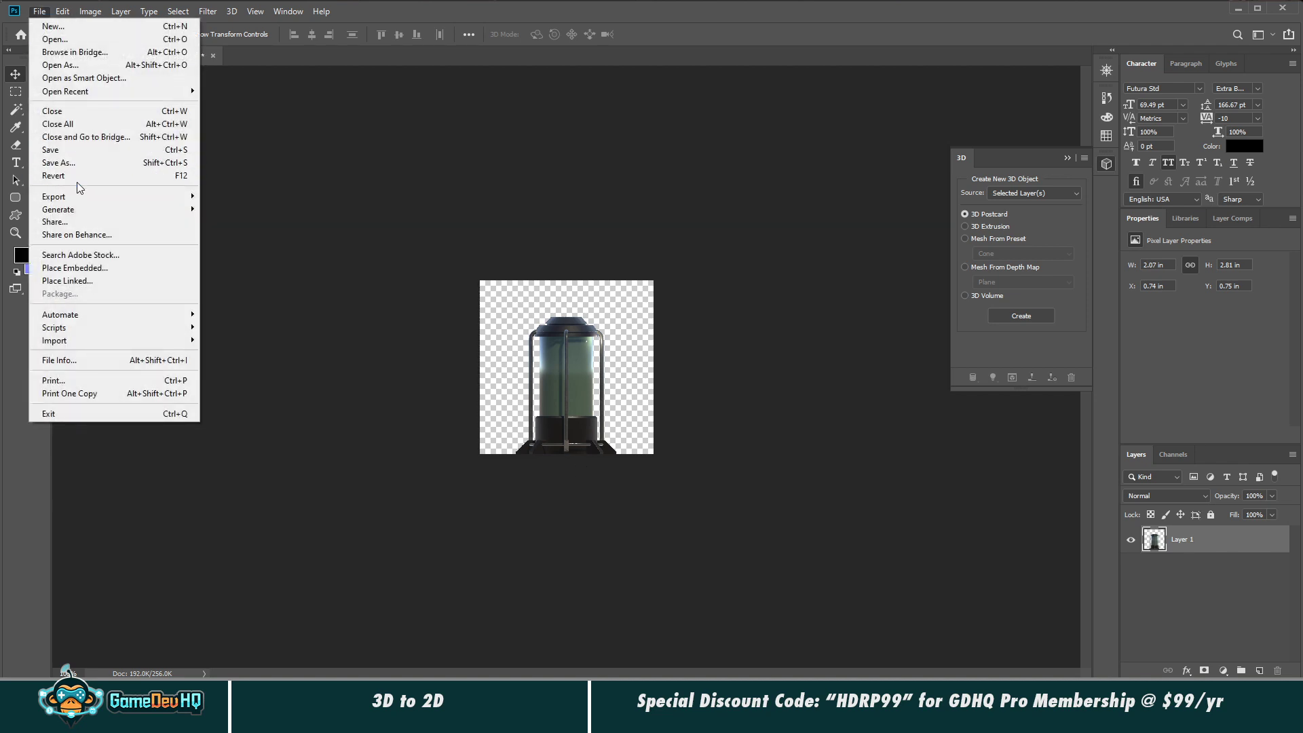
pyautogui.click(60, 163)
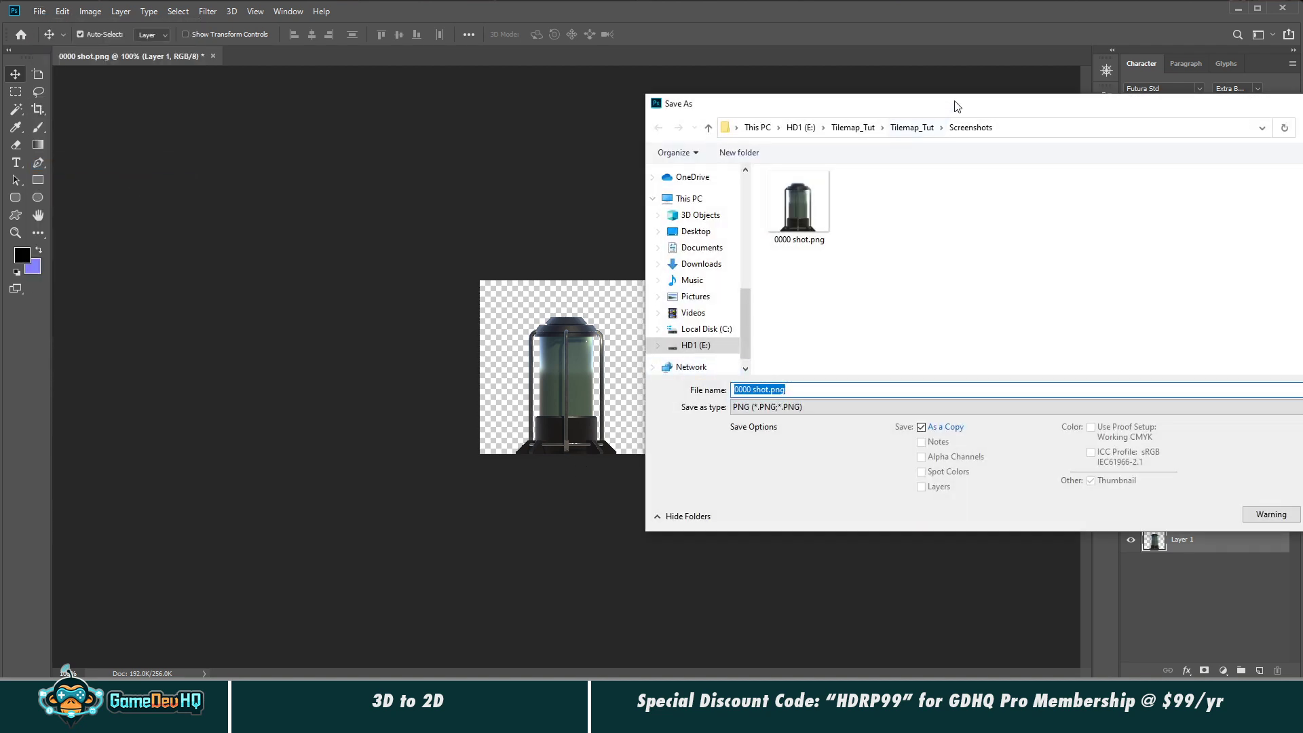
pyautogui.moveTo(957, 106); pyautogui.dragTo(532, 107)
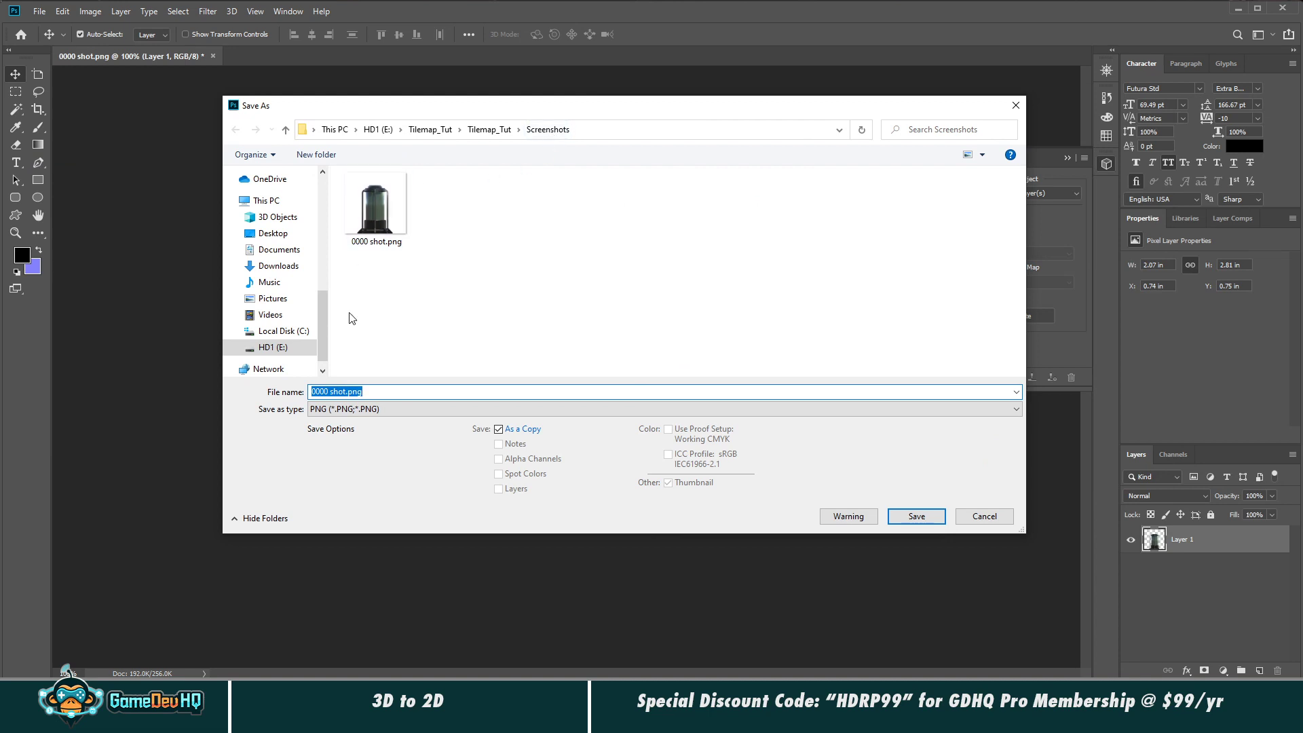
pyautogui.click(273, 346)
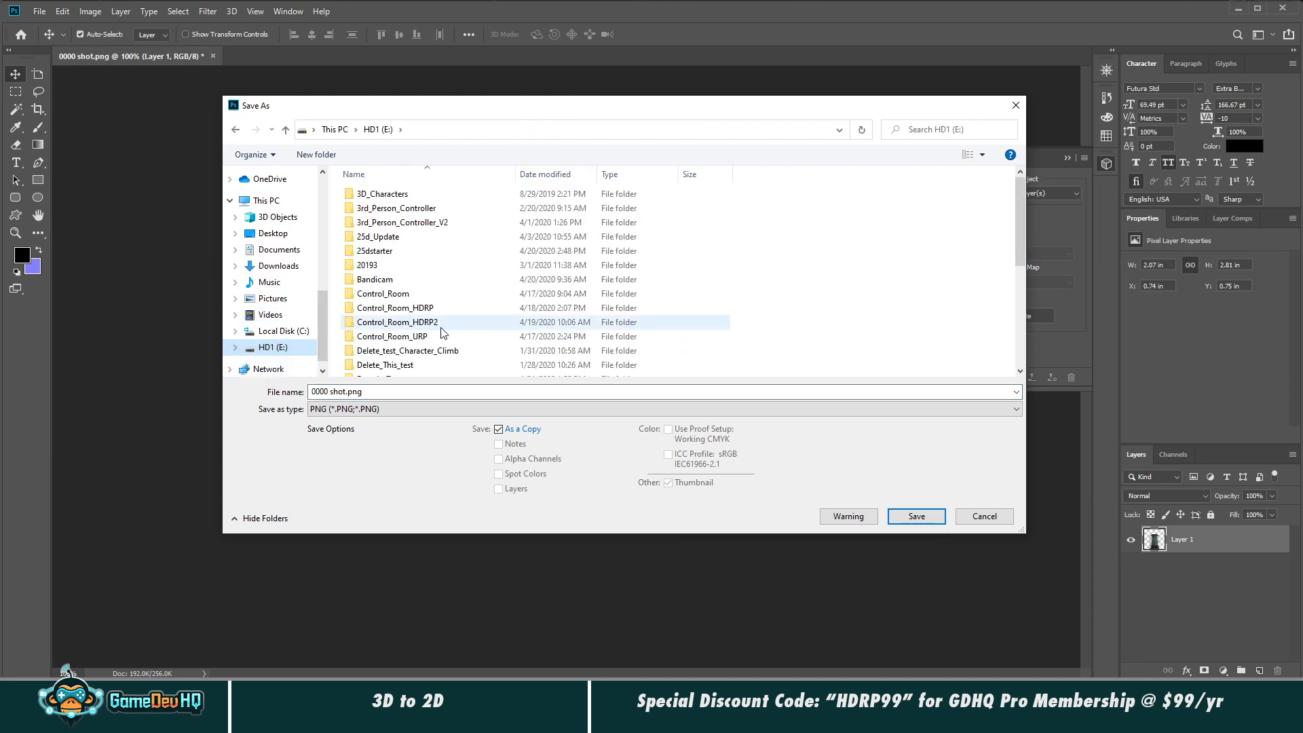
pyautogui.scroll(-3, 442, 333)
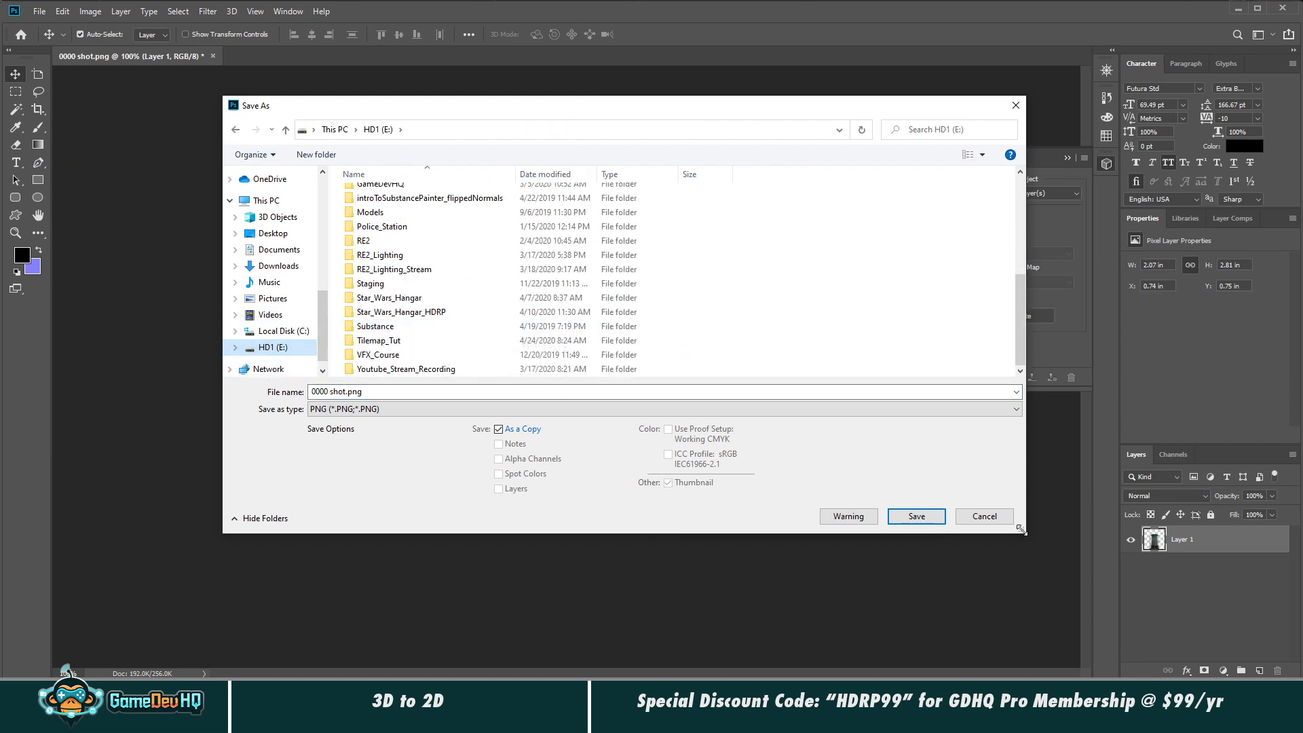
pyautogui.moveTo(1021, 527); pyautogui.dragTo(996, 678)
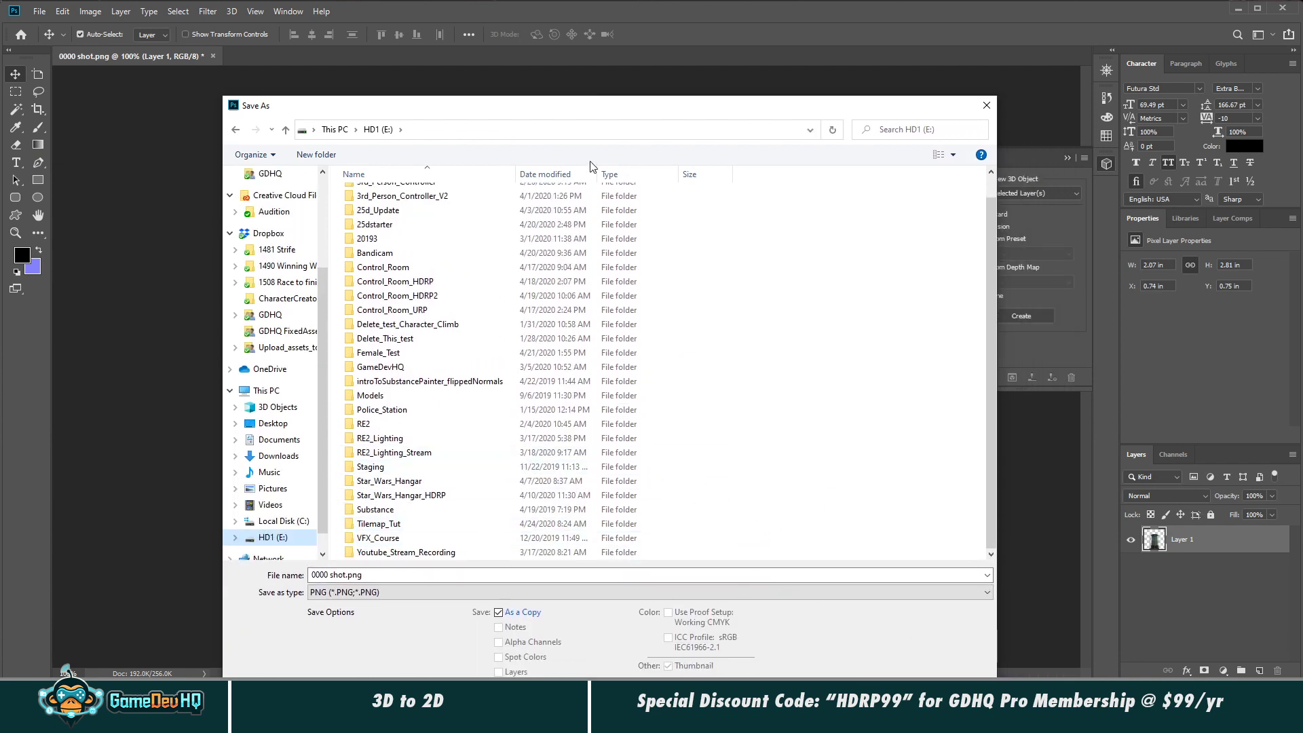
pyautogui.click(953, 155)
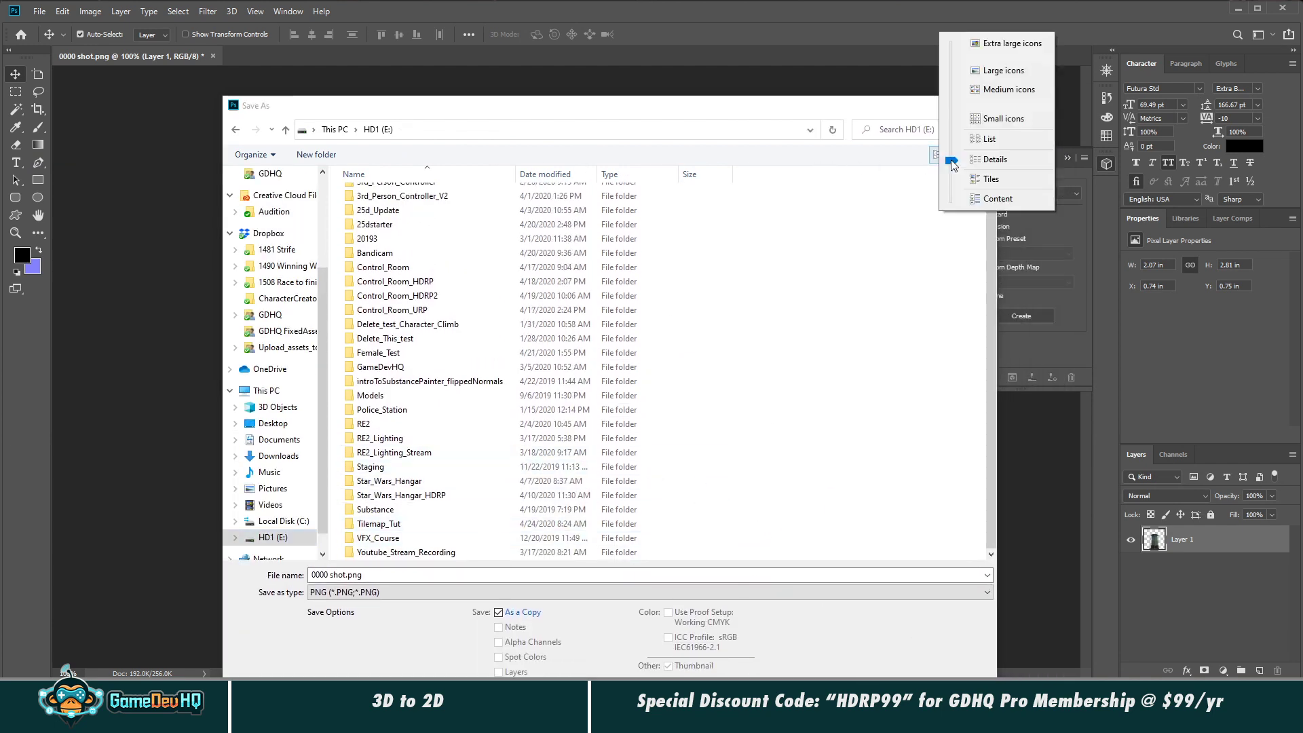
pyautogui.click(854, 171)
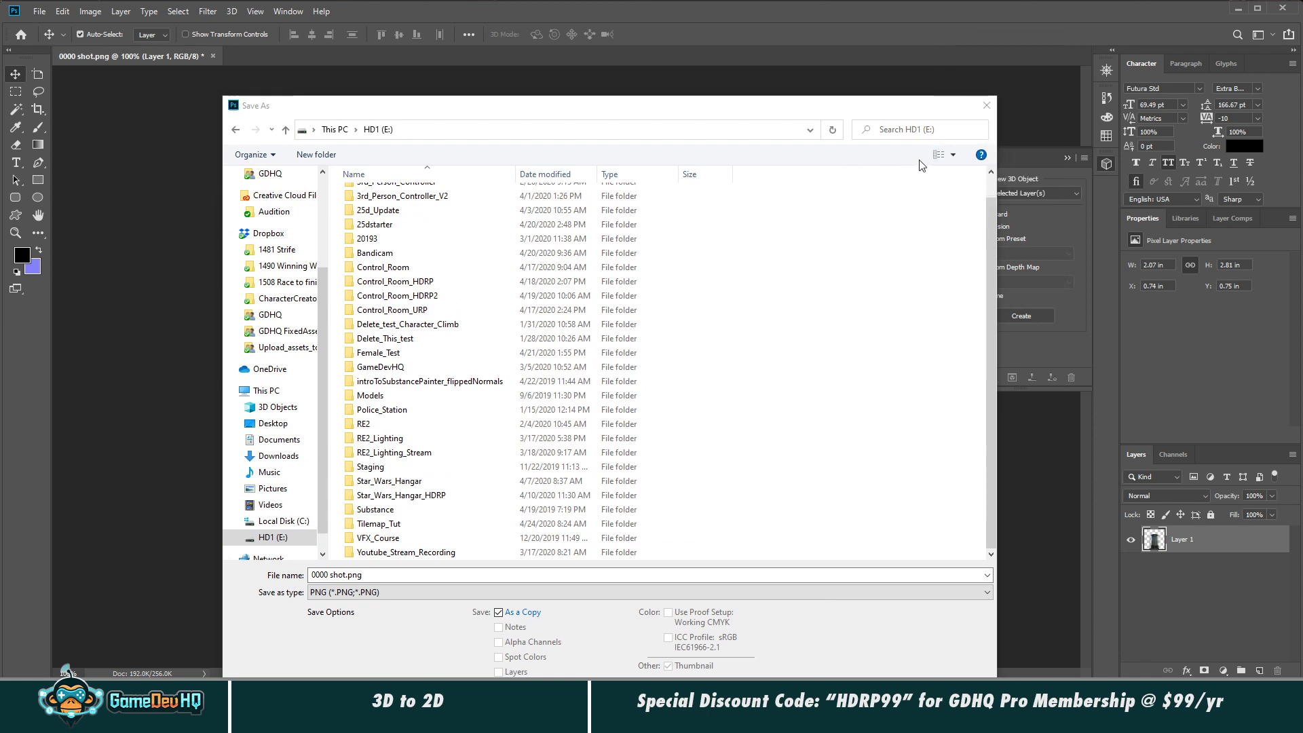
# Step: Create a new Saved_Sprites folder on HD1 (E:) and open it
pyautogui.click(316, 155)
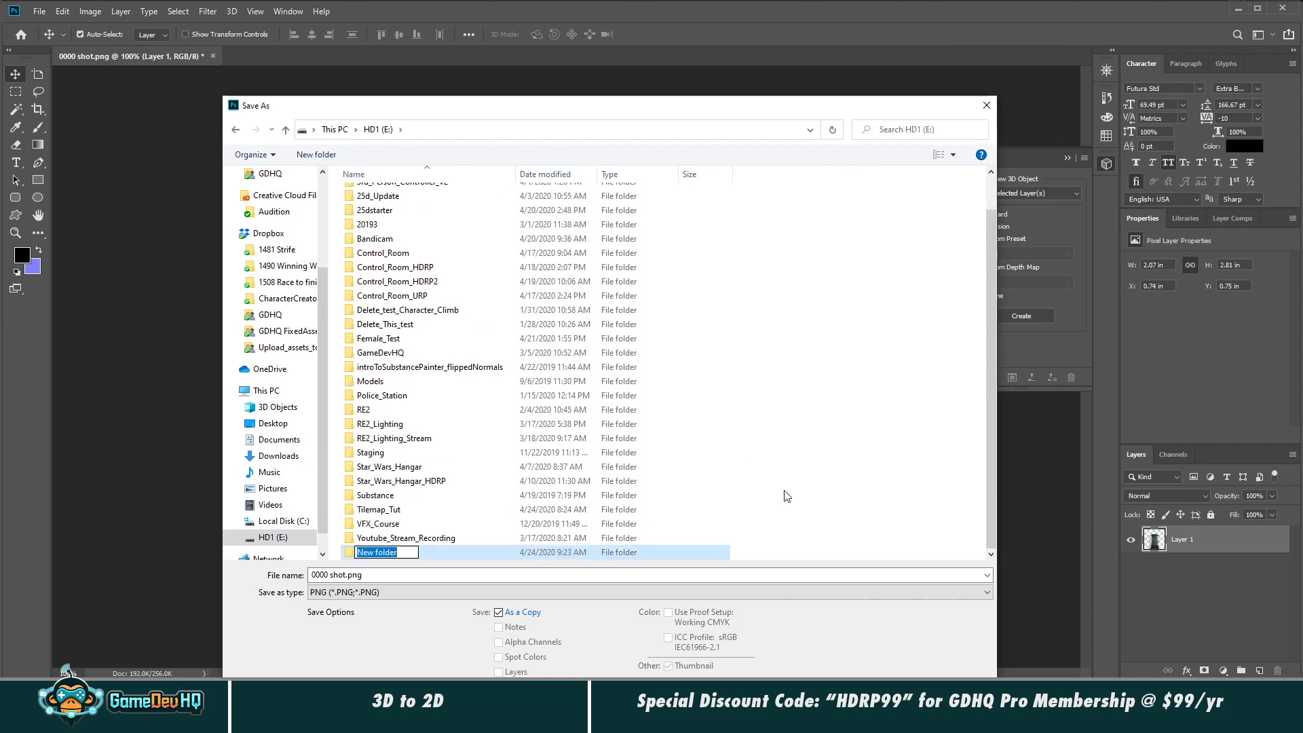
pyautogui.write('Saved_Sprites')
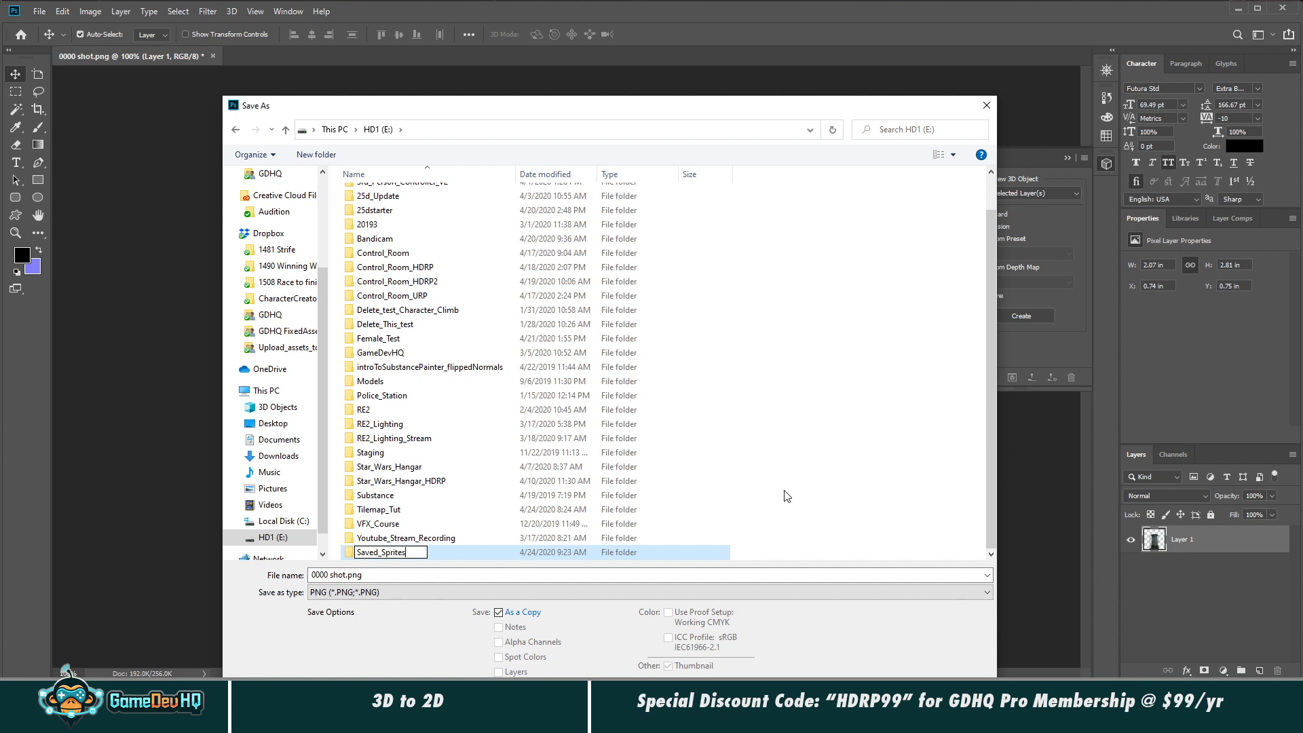
pyautogui.press('Return')
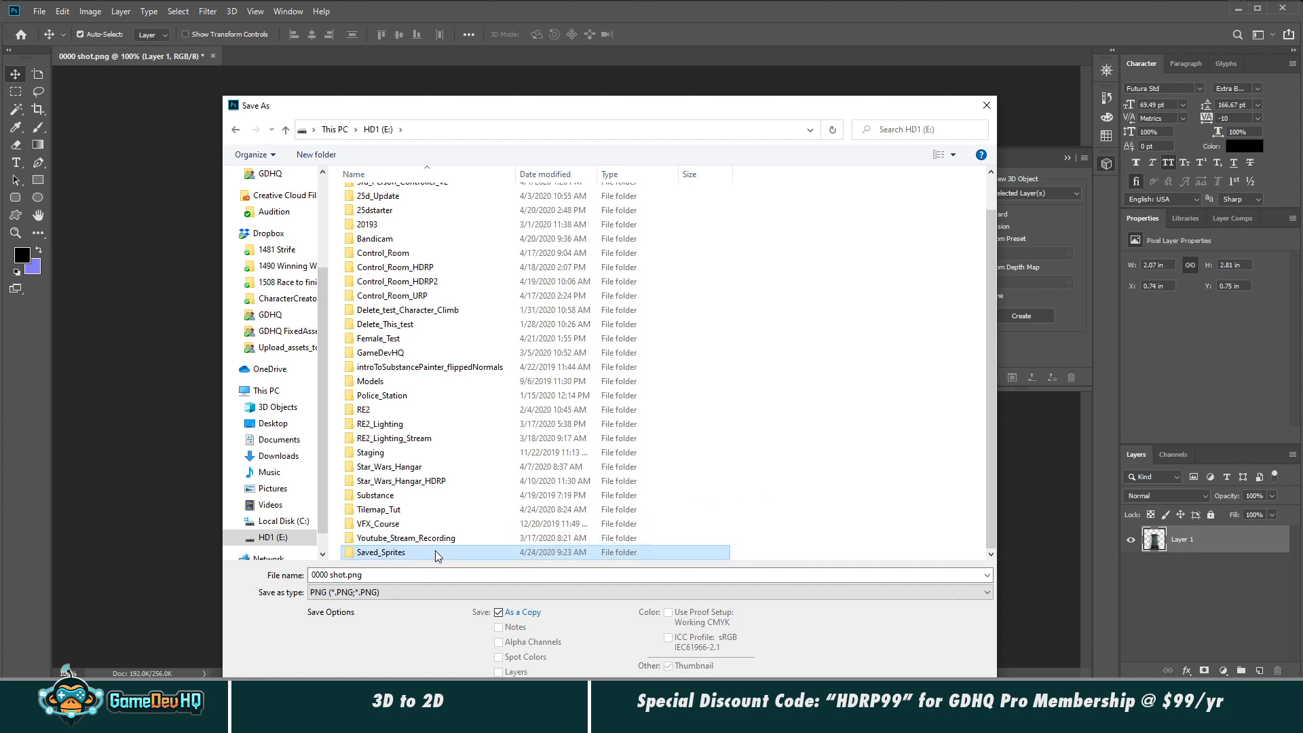
pyautogui.doubleClick(362, 555)
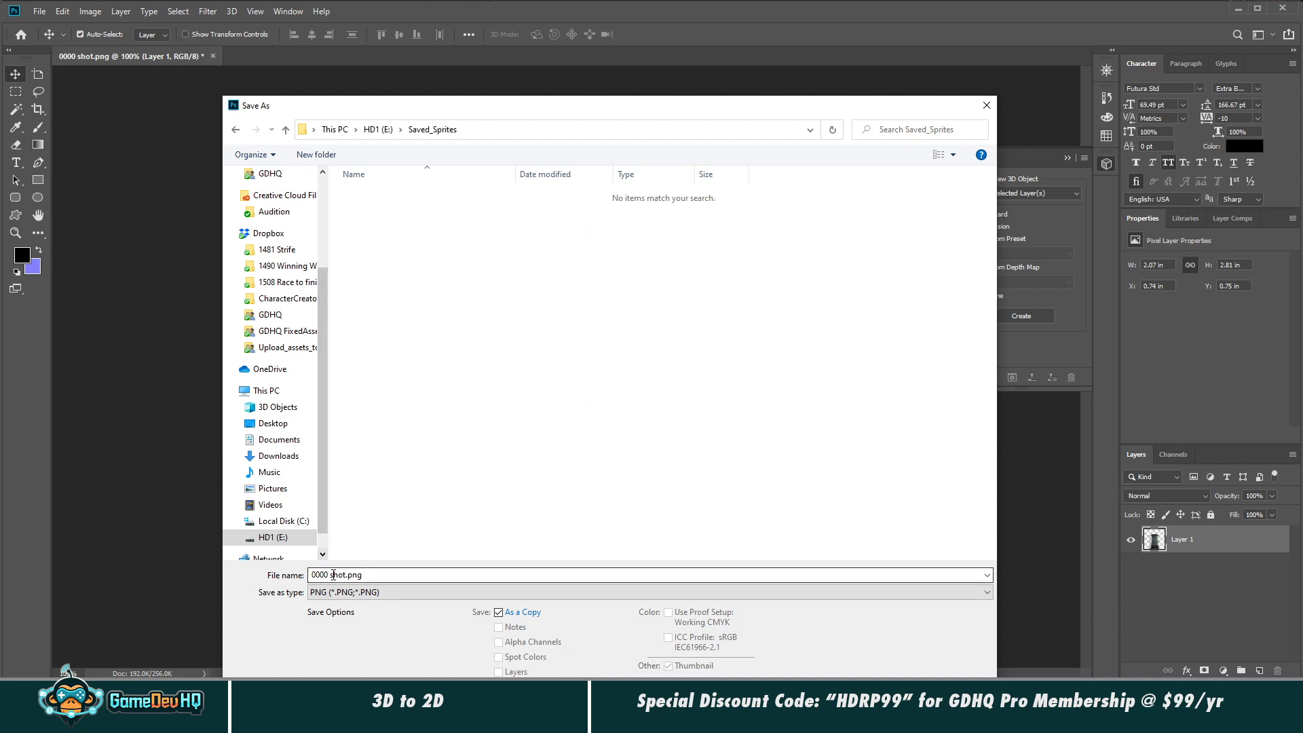
# Step: Rename the file to testtube and save it as a PNG
pyautogui.click(341, 574)
pyautogui.moveTo(347, 575); pyautogui.dragTo(298, 575)
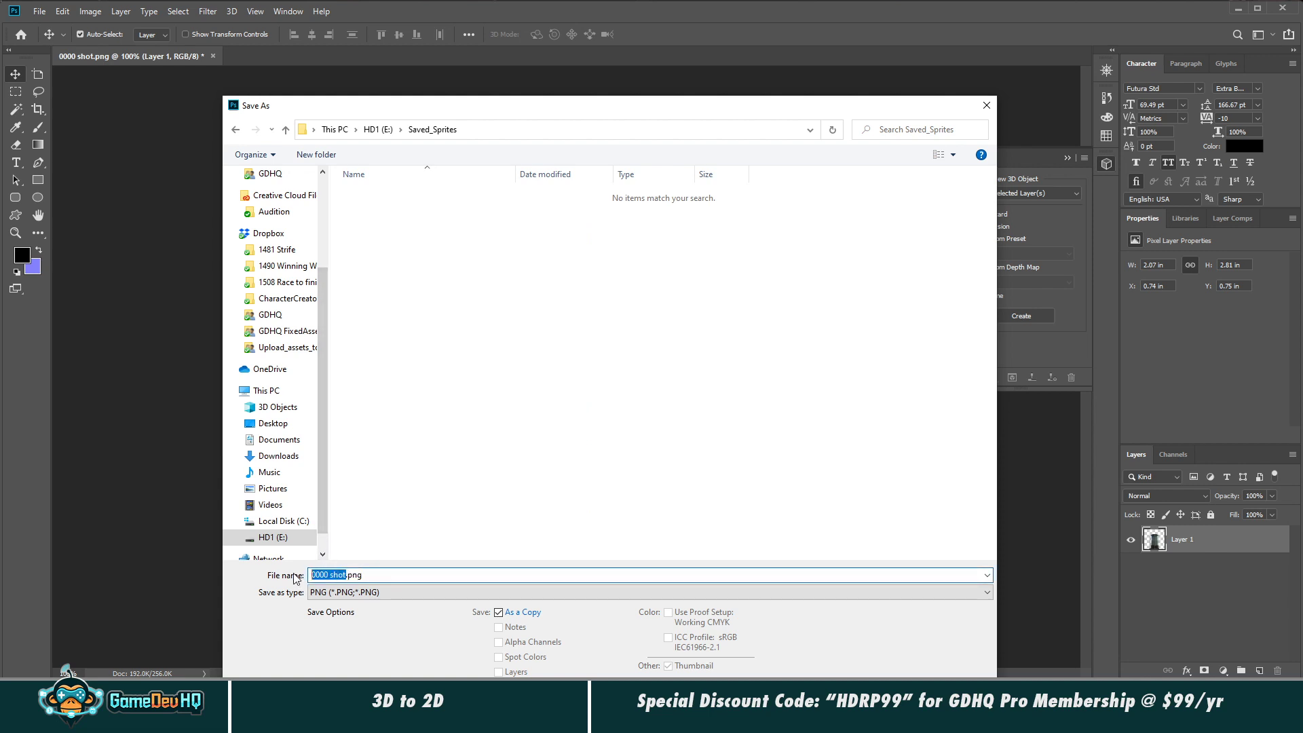
pyautogui.write('tes')
pyautogui.write('ttank')
pyautogui.press('Return')
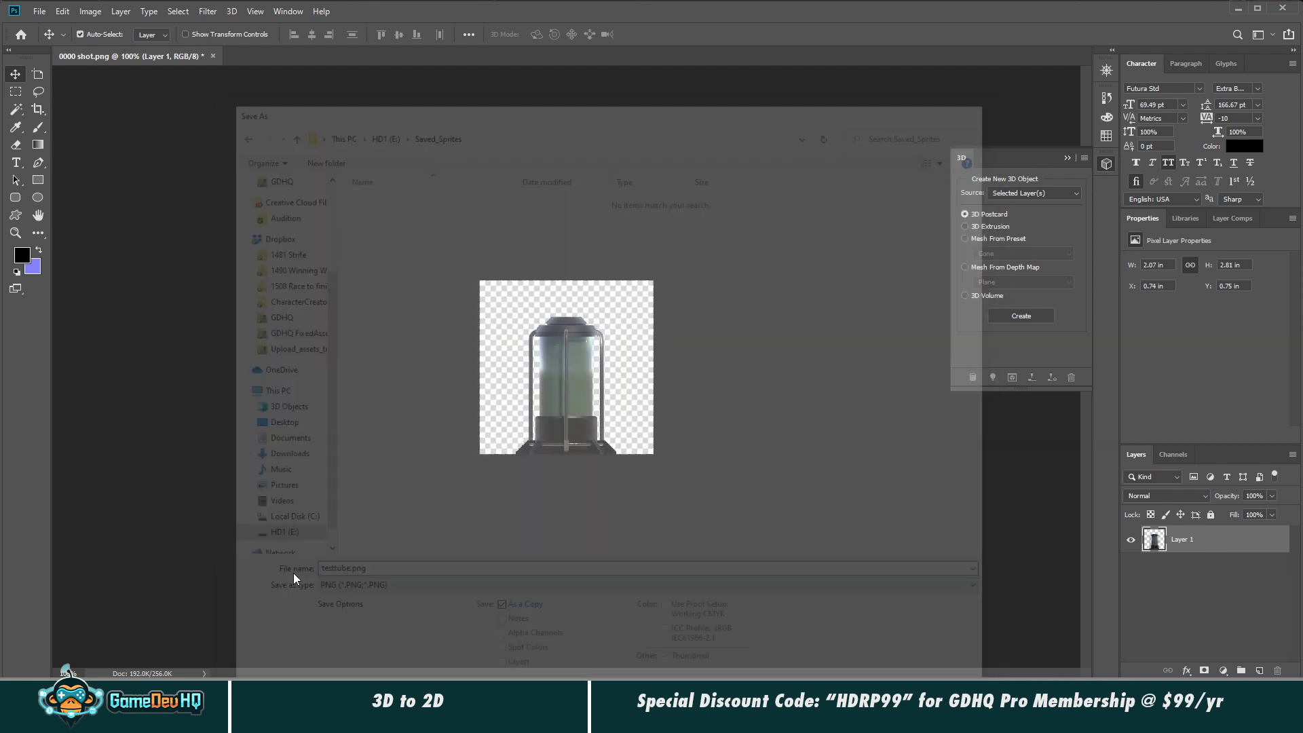
pyautogui.press('Return')
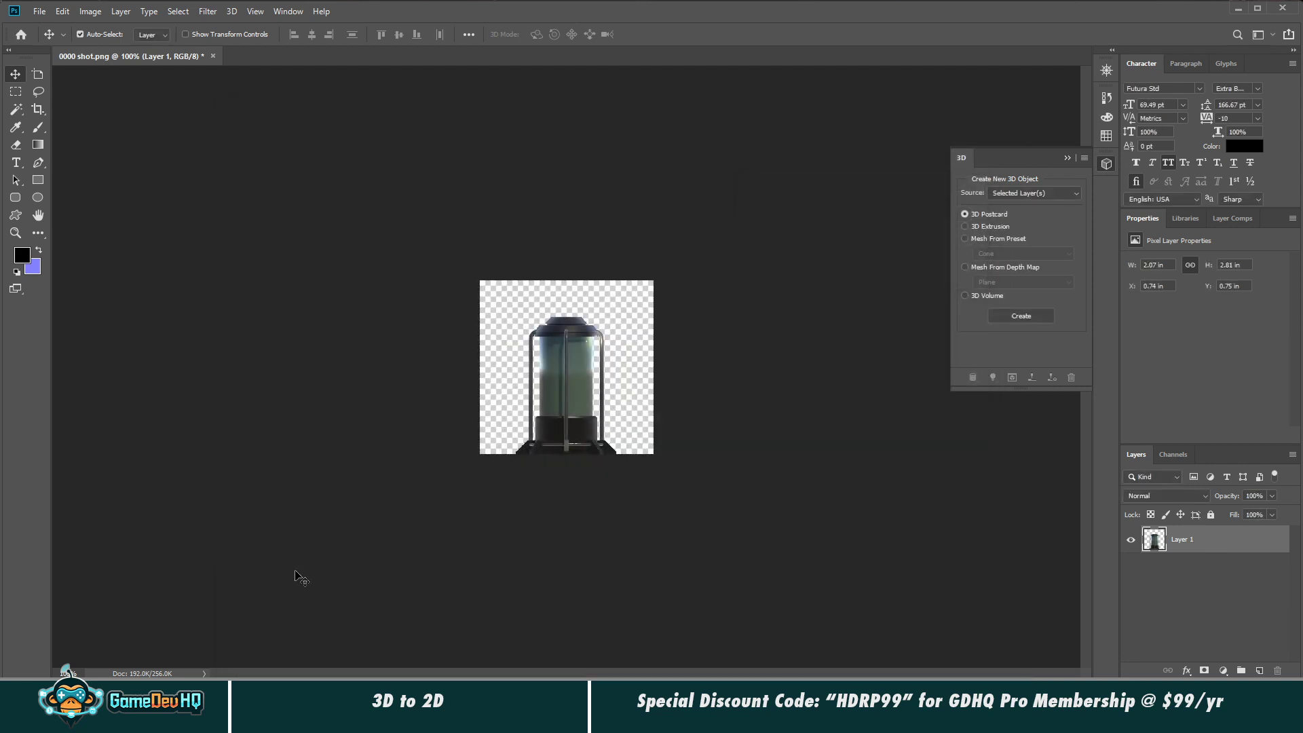
pyautogui.moveTo(703, 720)
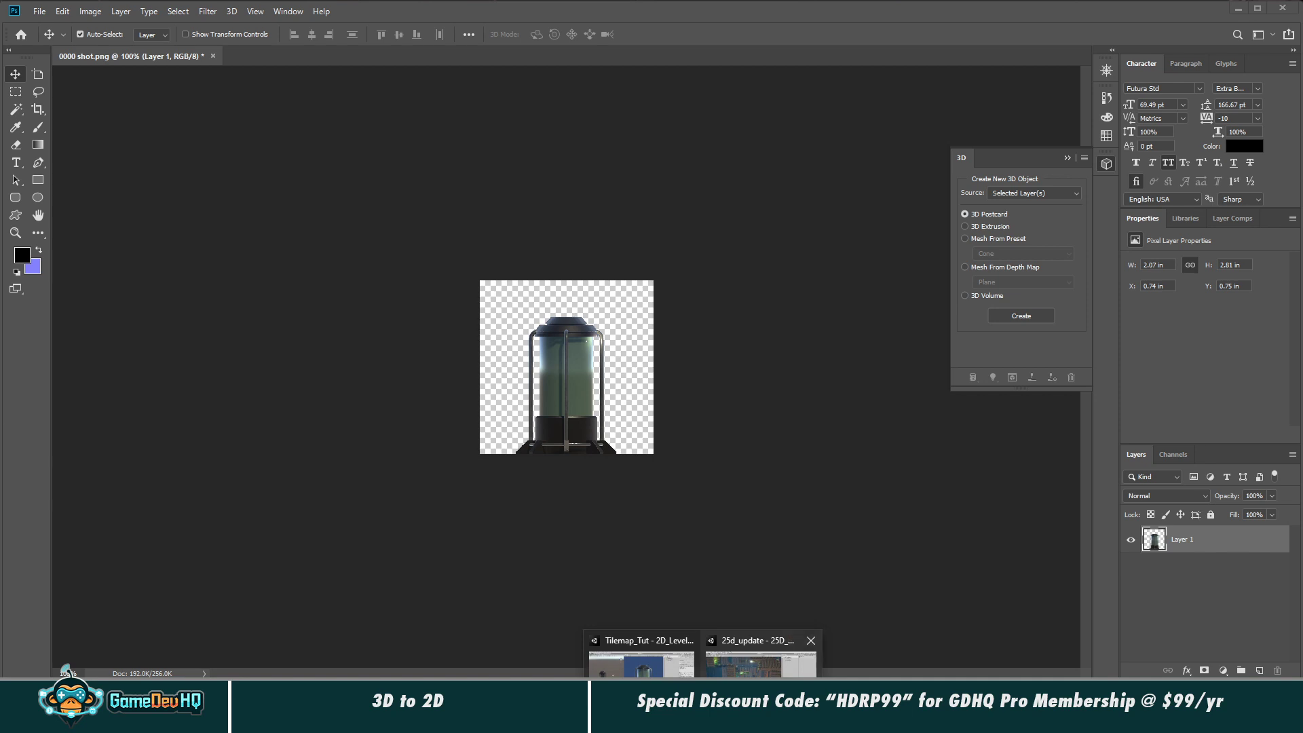
# Step: Delete Scifi_Testtube_03 from the 2D_Level scene and open the Filebase window
pyautogui.click(642, 649)
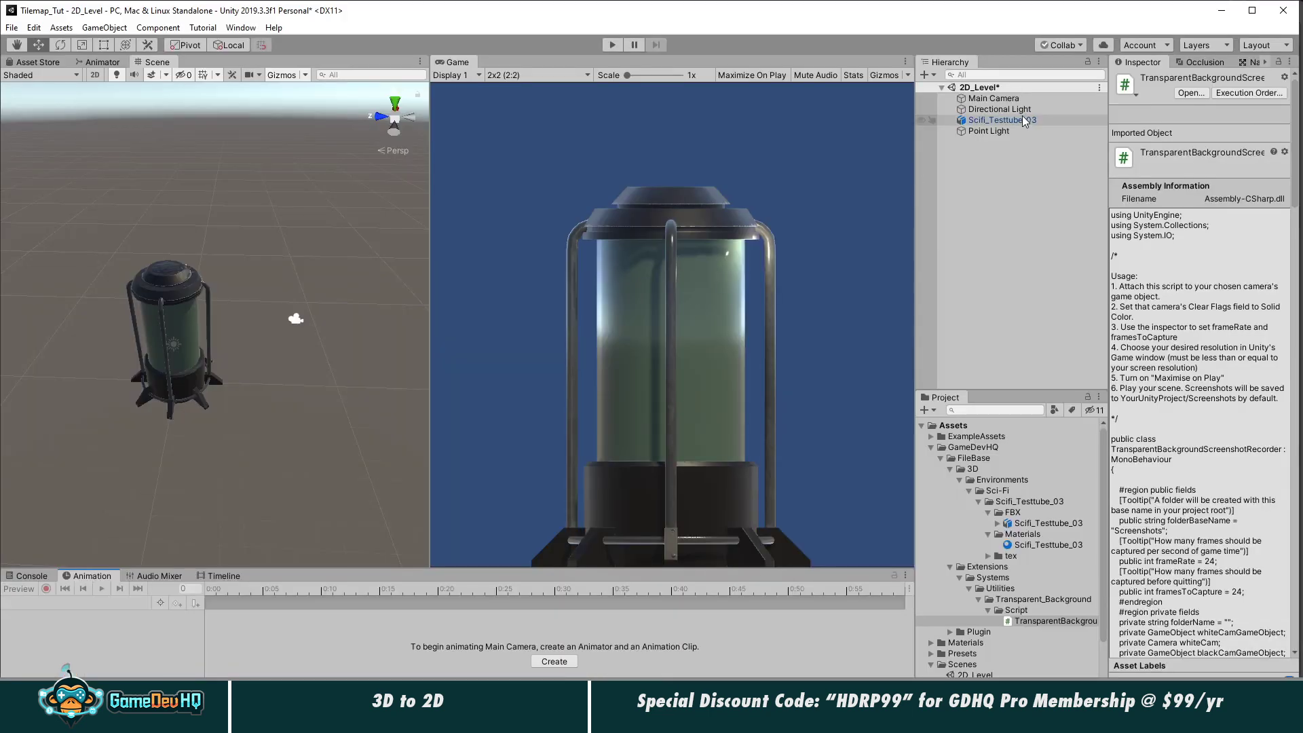
pyautogui.click(998, 512)
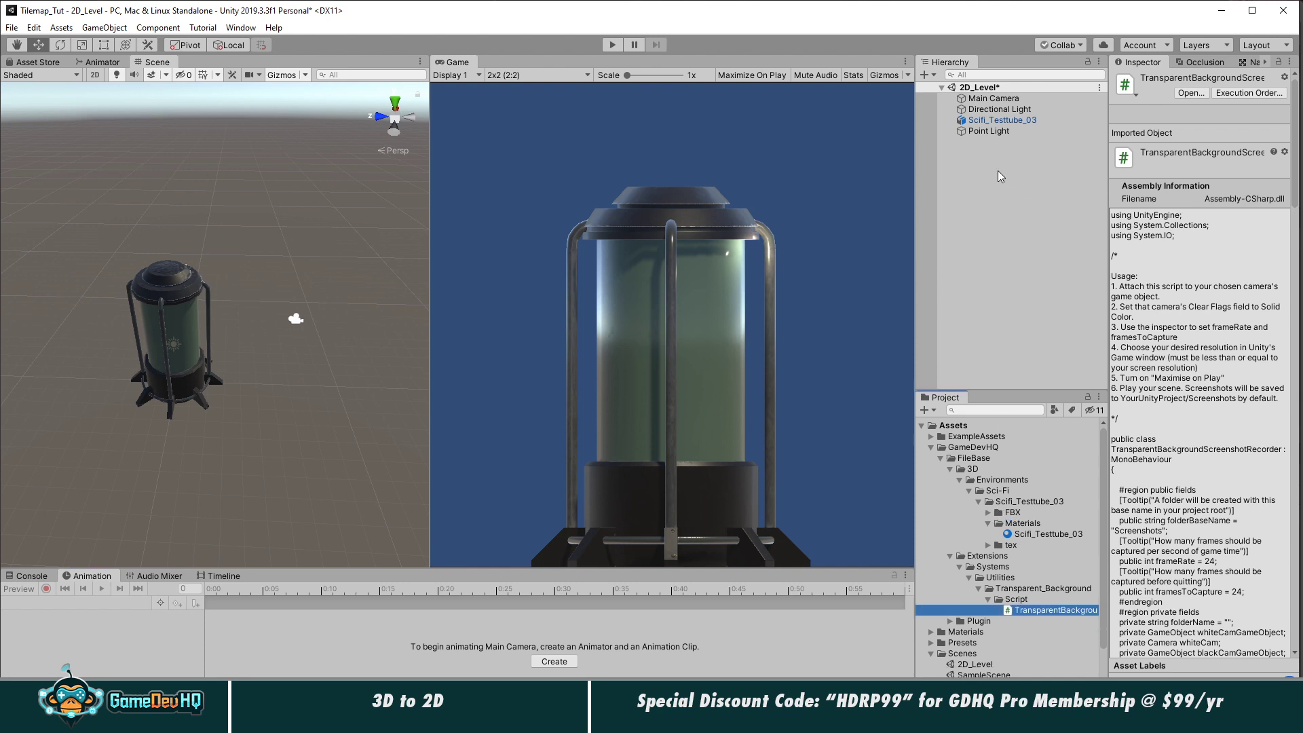
pyautogui.click(995, 120)
pyautogui.press('Delete')
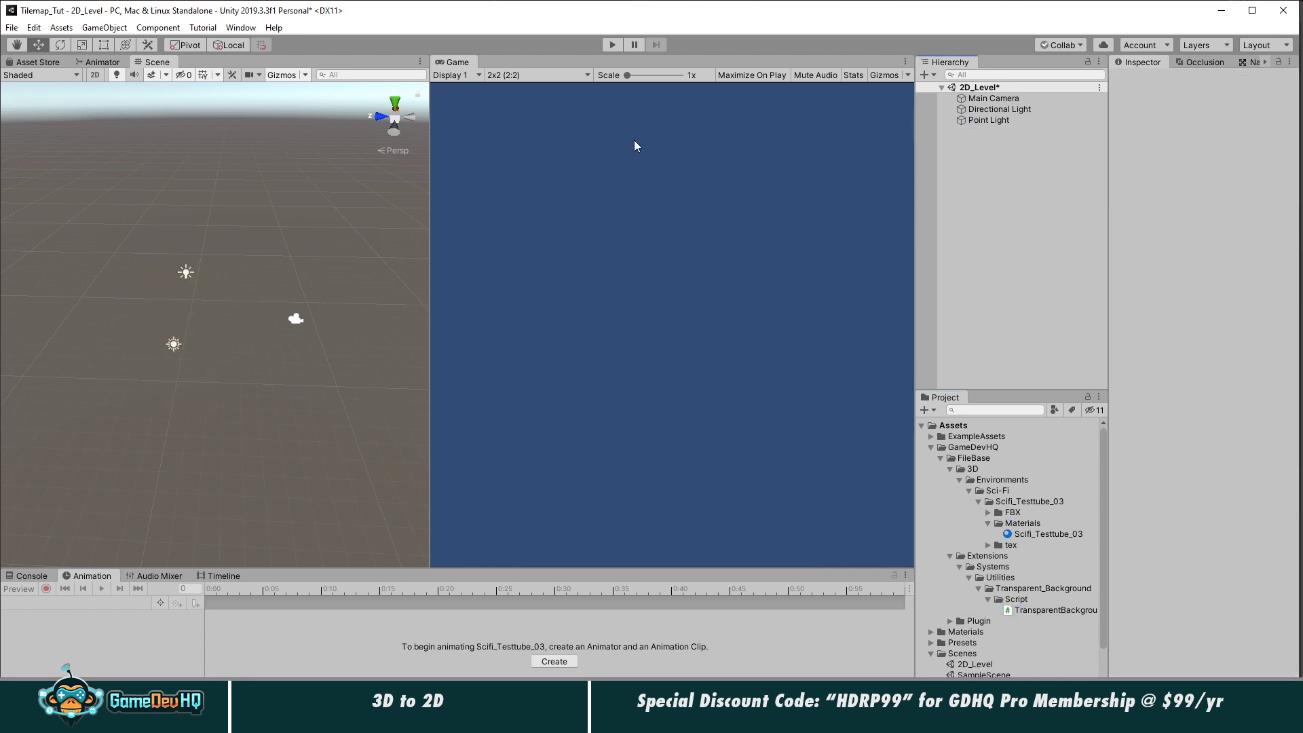
pyautogui.click(241, 27)
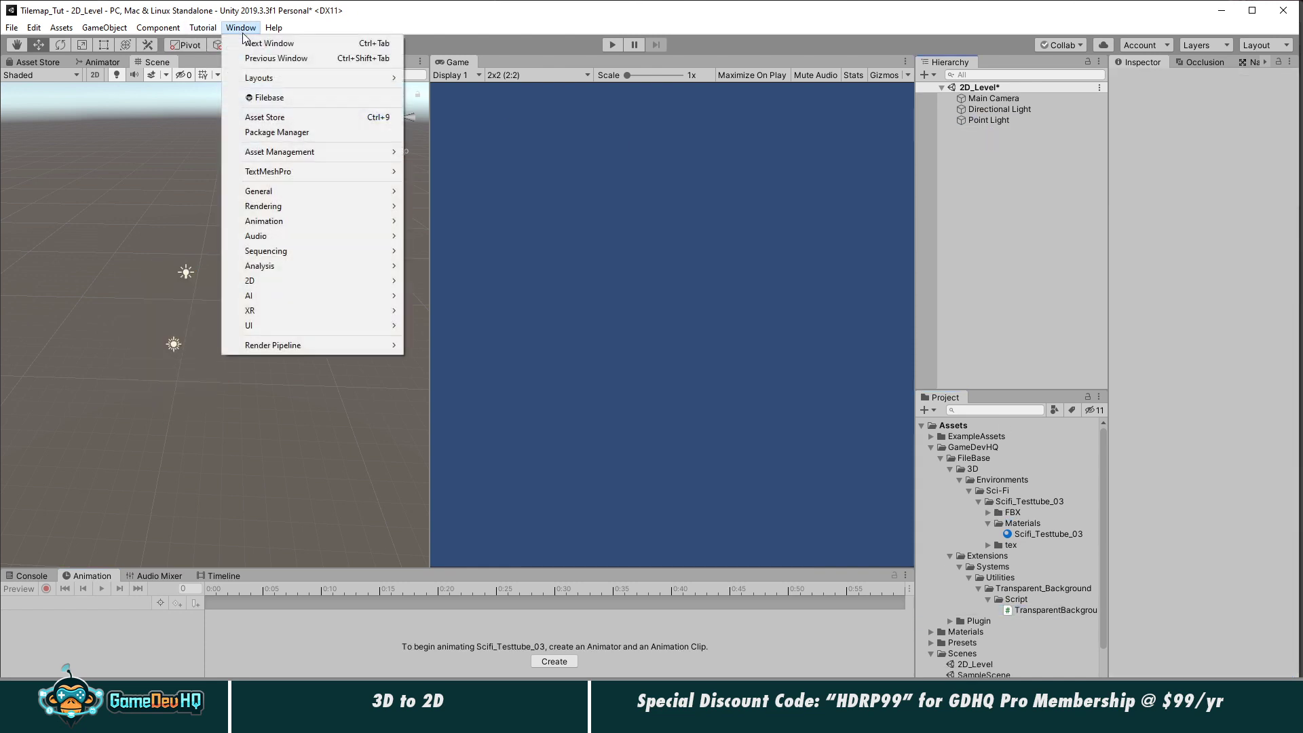
pyautogui.click(265, 100)
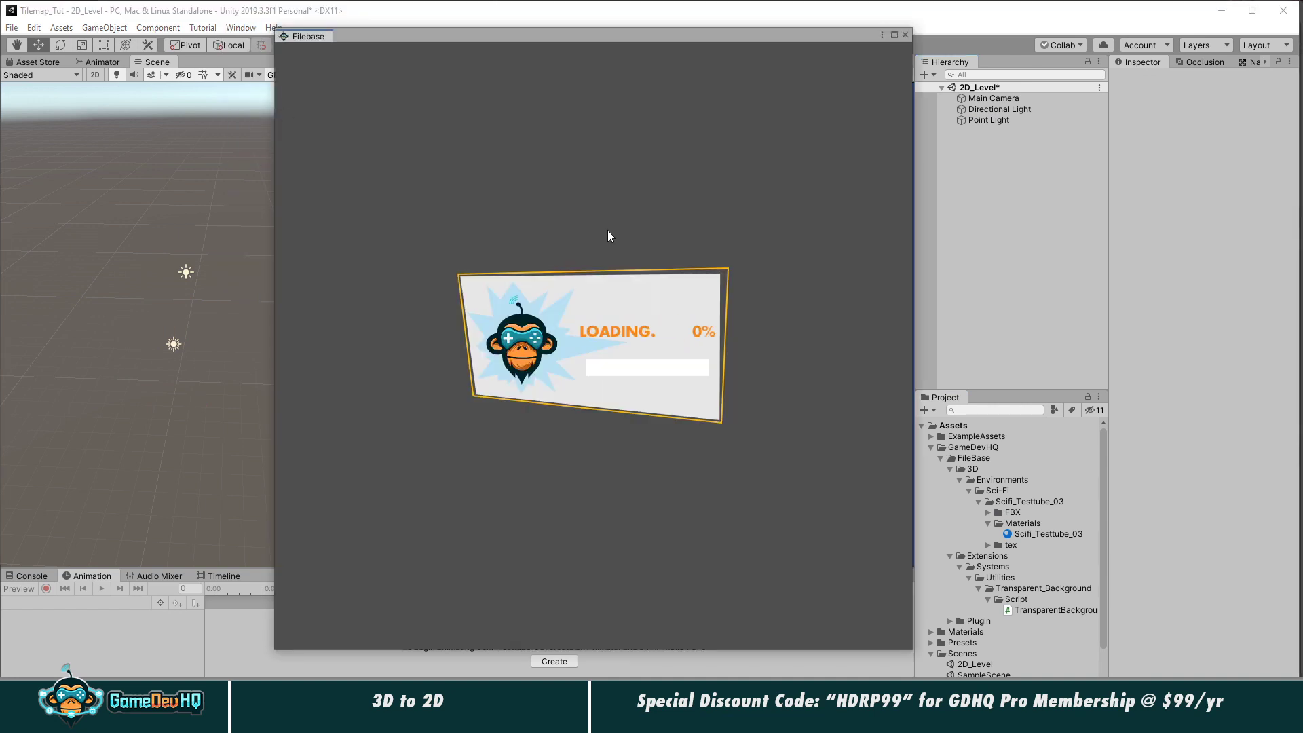
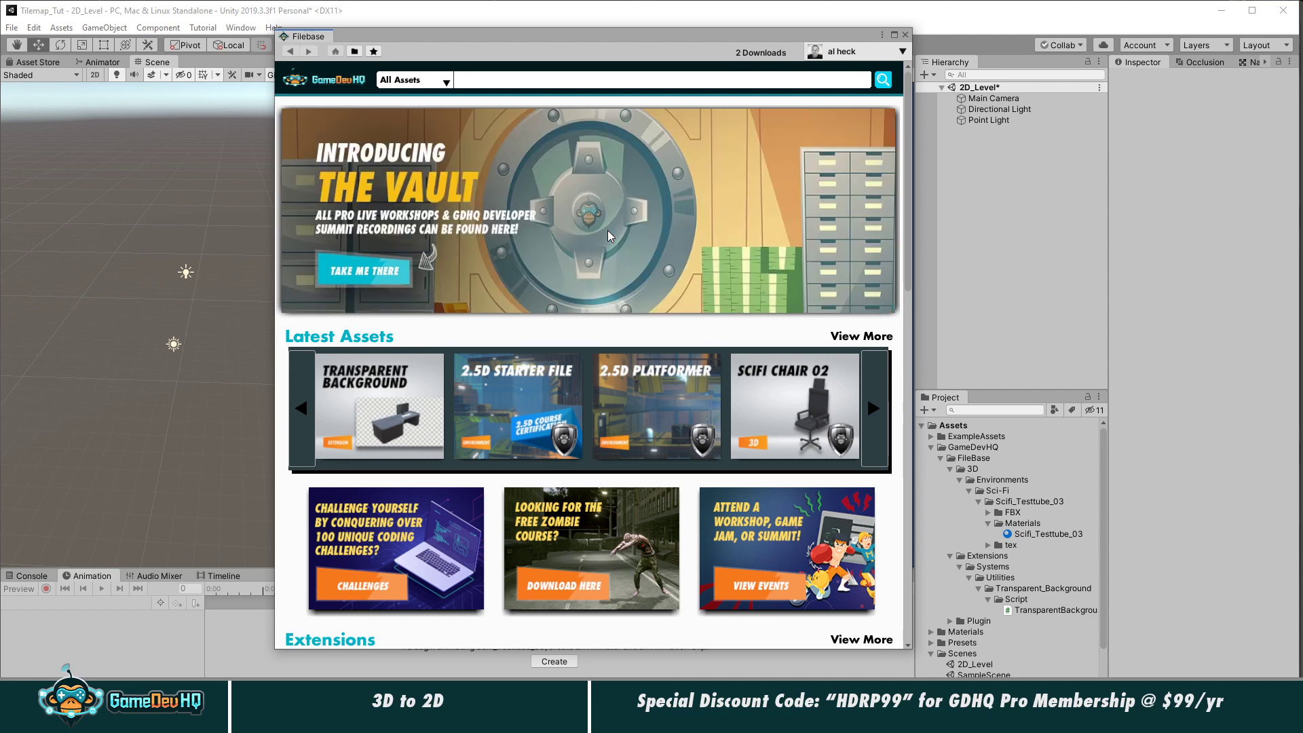
# Step: Download and import the Scifi Terminal 09 package from Filebase
pyautogui.click(853, 338)
pyautogui.scroll(-3, 580, 547)
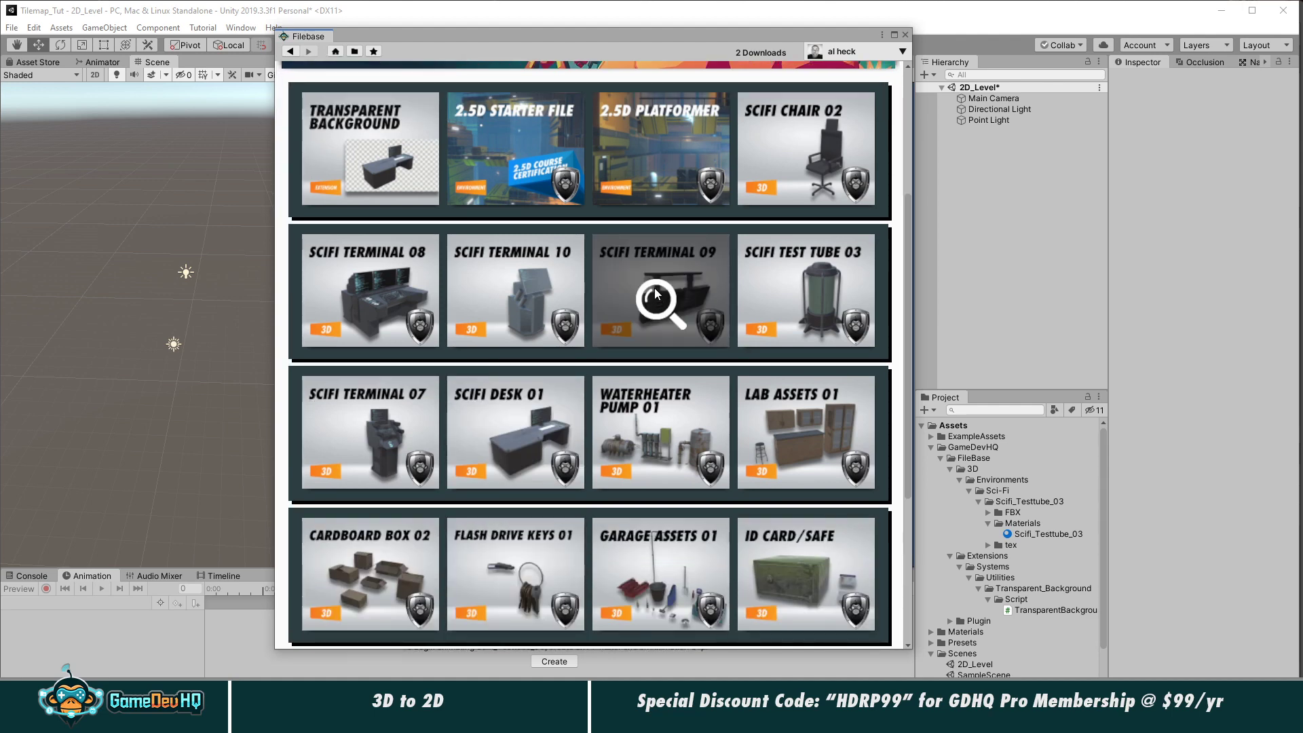
pyautogui.click(656, 293)
pyautogui.click(541, 316)
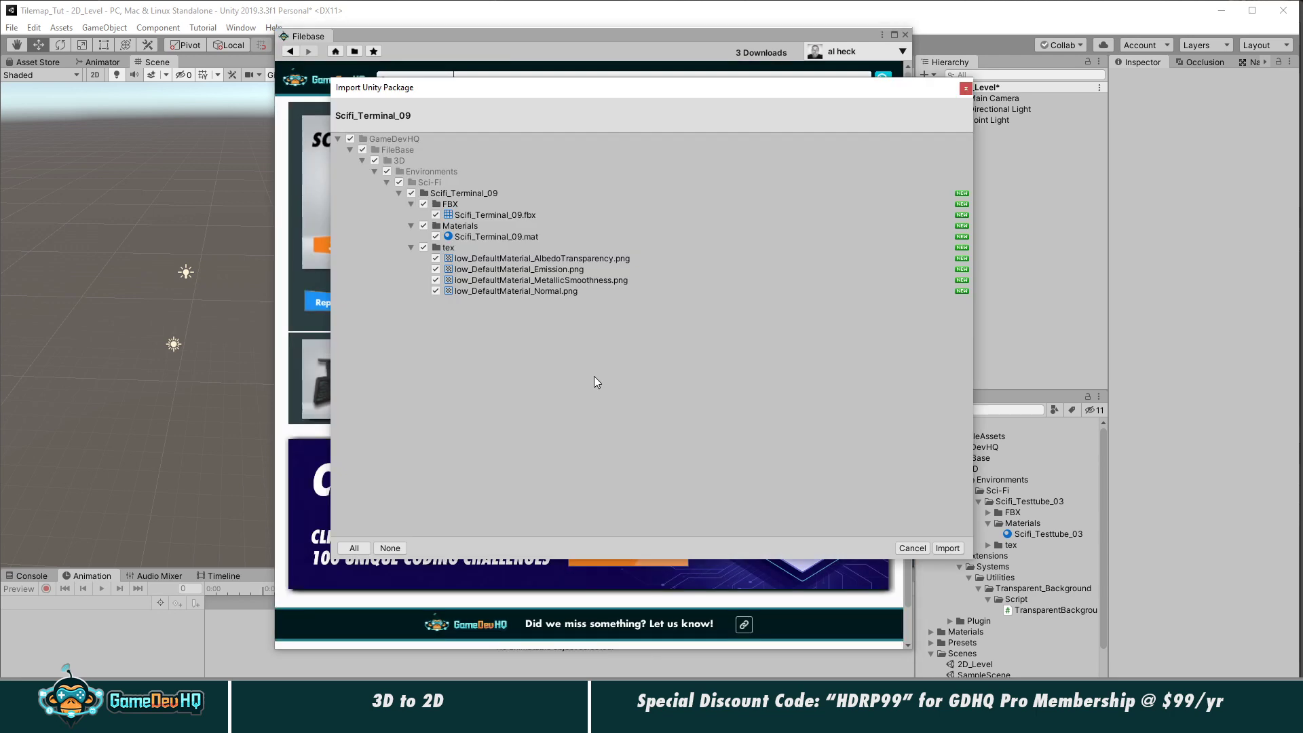
pyautogui.click(945, 548)
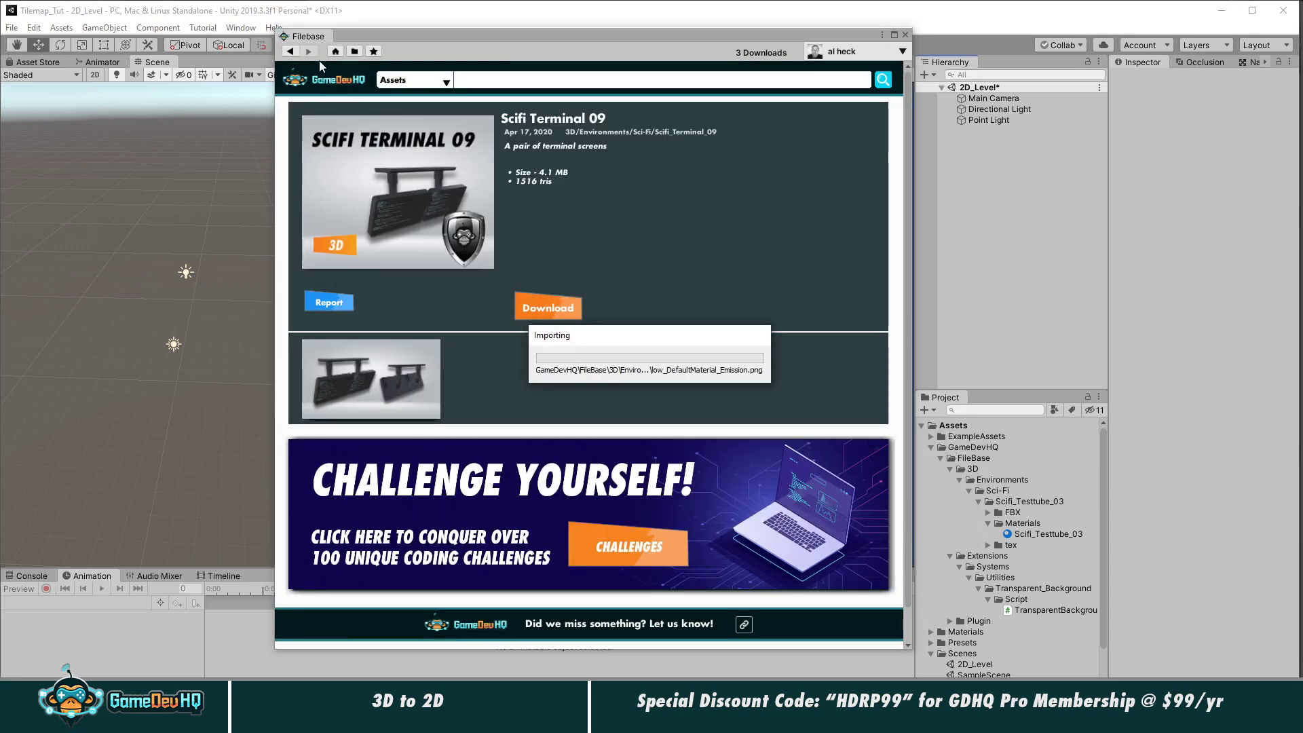
pyautogui.click(290, 51)
# Step: Download and import Scifi Desk 01, then browse to asset page 3
pyautogui.scroll(-3, 745, 572)
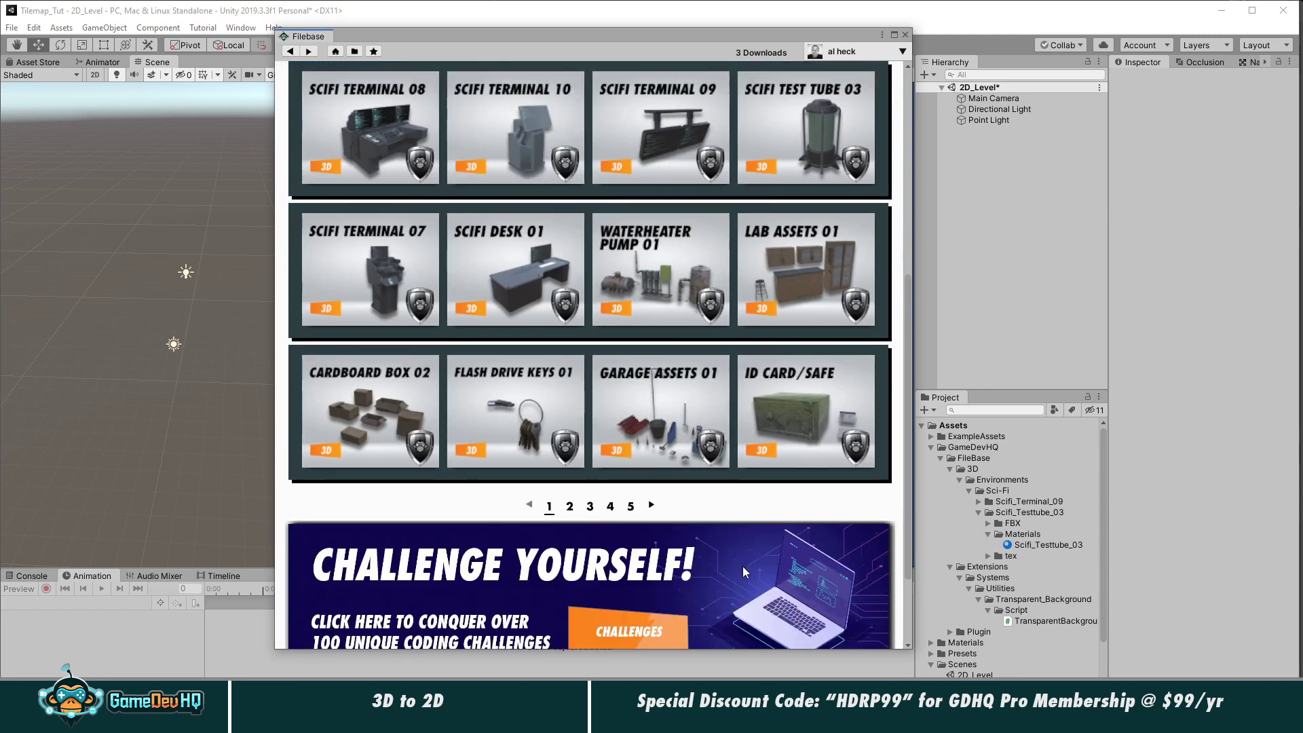
pyautogui.click(500, 284)
pyautogui.click(543, 307)
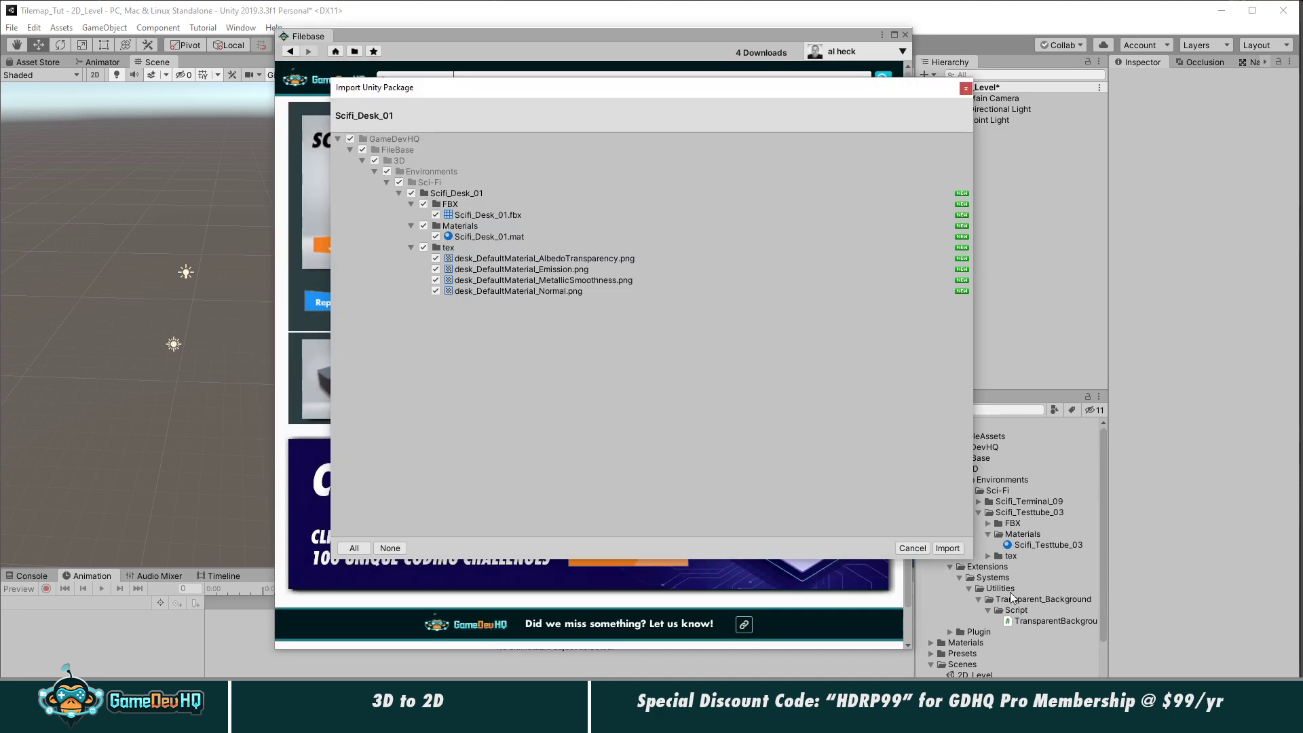
pyautogui.click(947, 548)
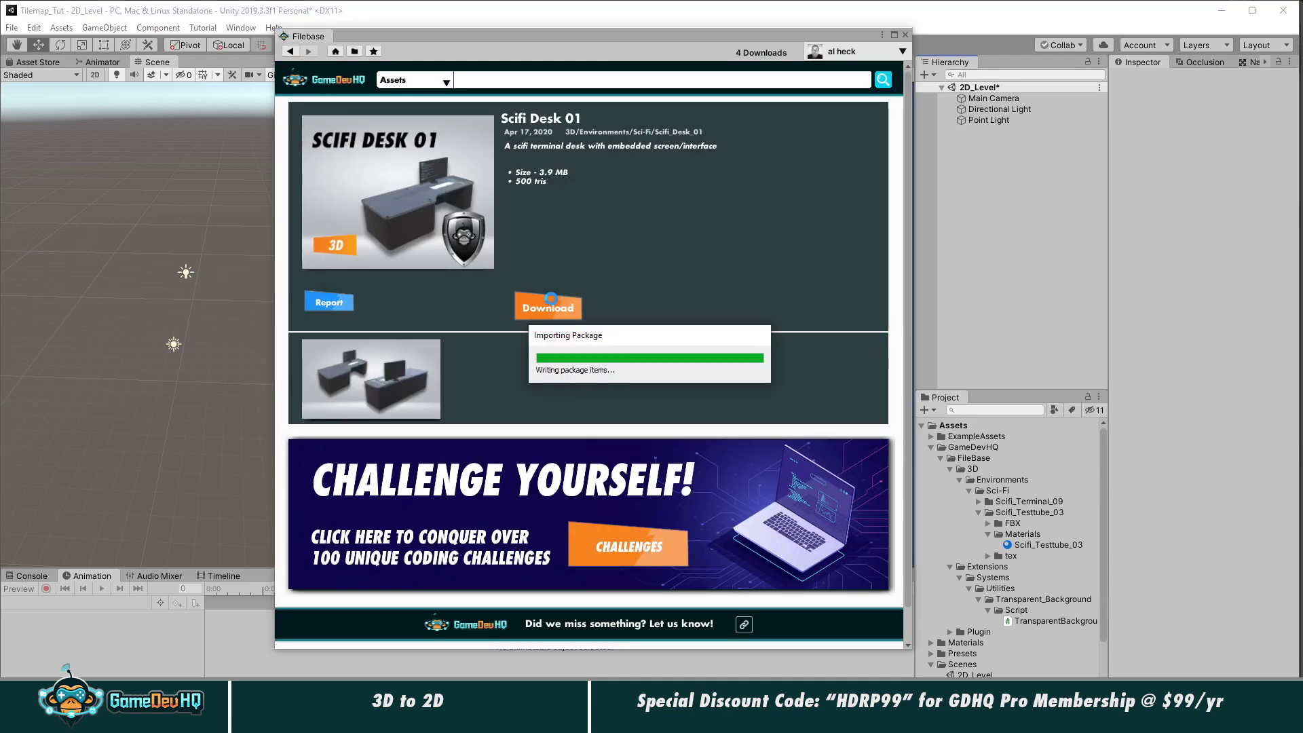
pyautogui.click(292, 51)
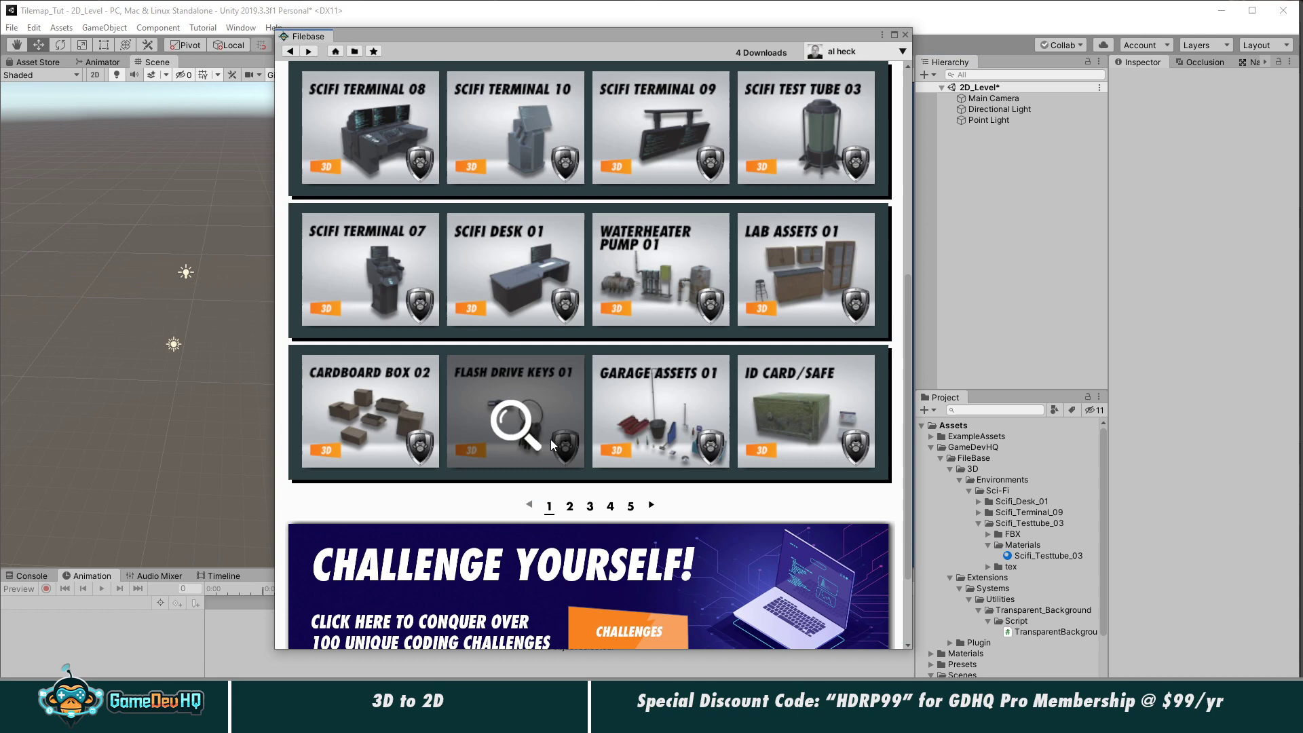
pyautogui.click(570, 507)
pyautogui.click(590, 507)
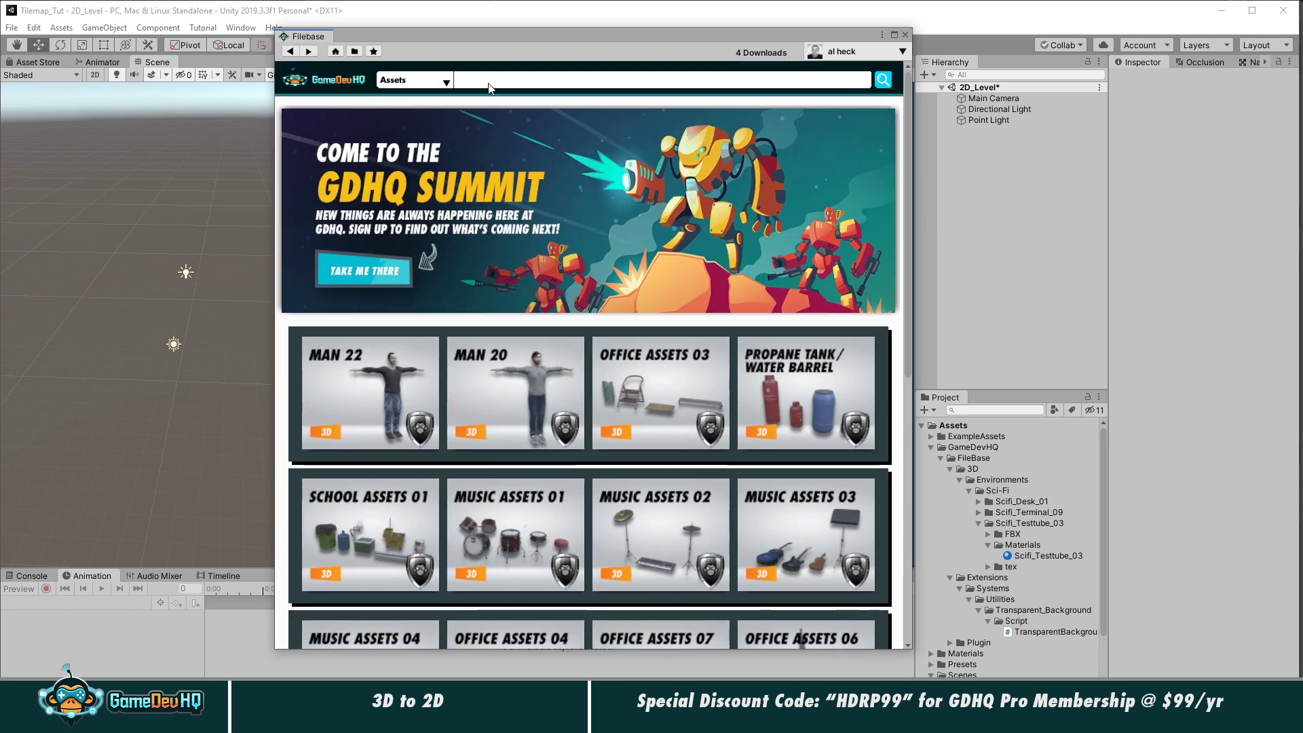
# Step: Search Filebase for 'scifi' and go to the second results page
pyautogui.click(519, 85)
pyautogui.write('scifi')
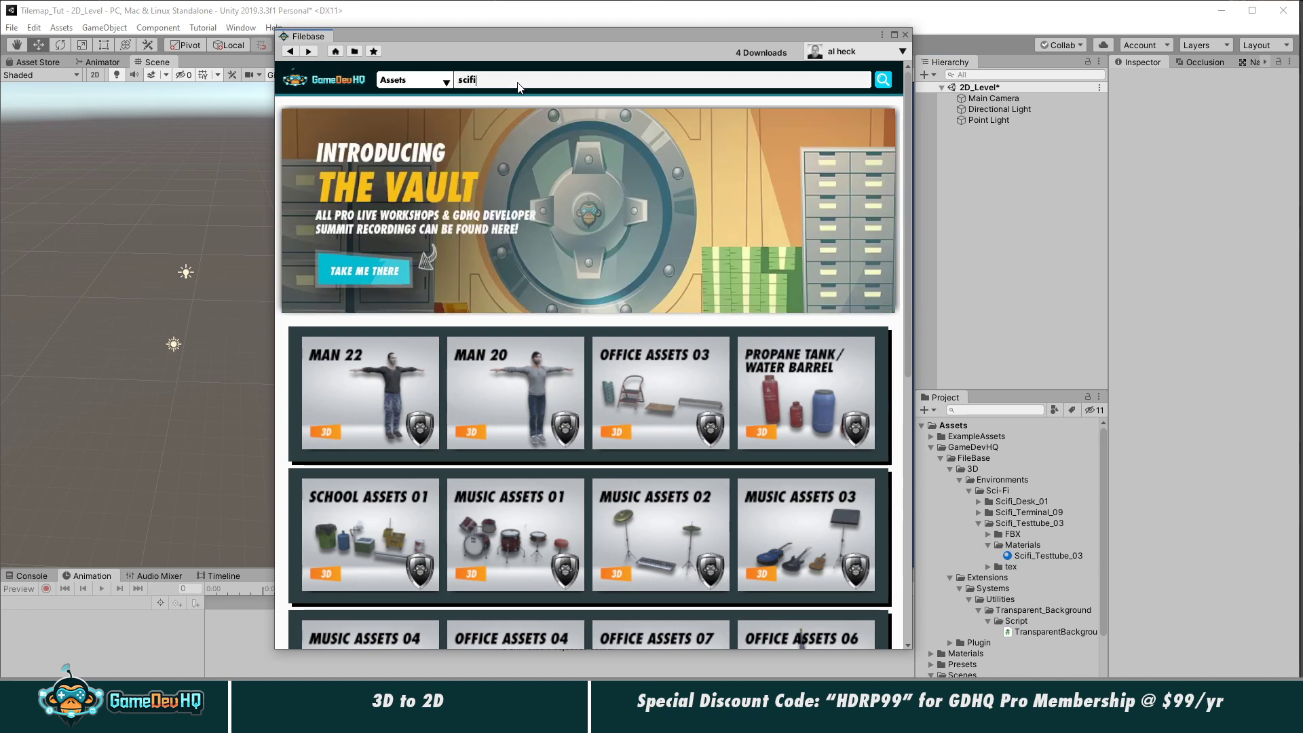
pyautogui.press('Return')
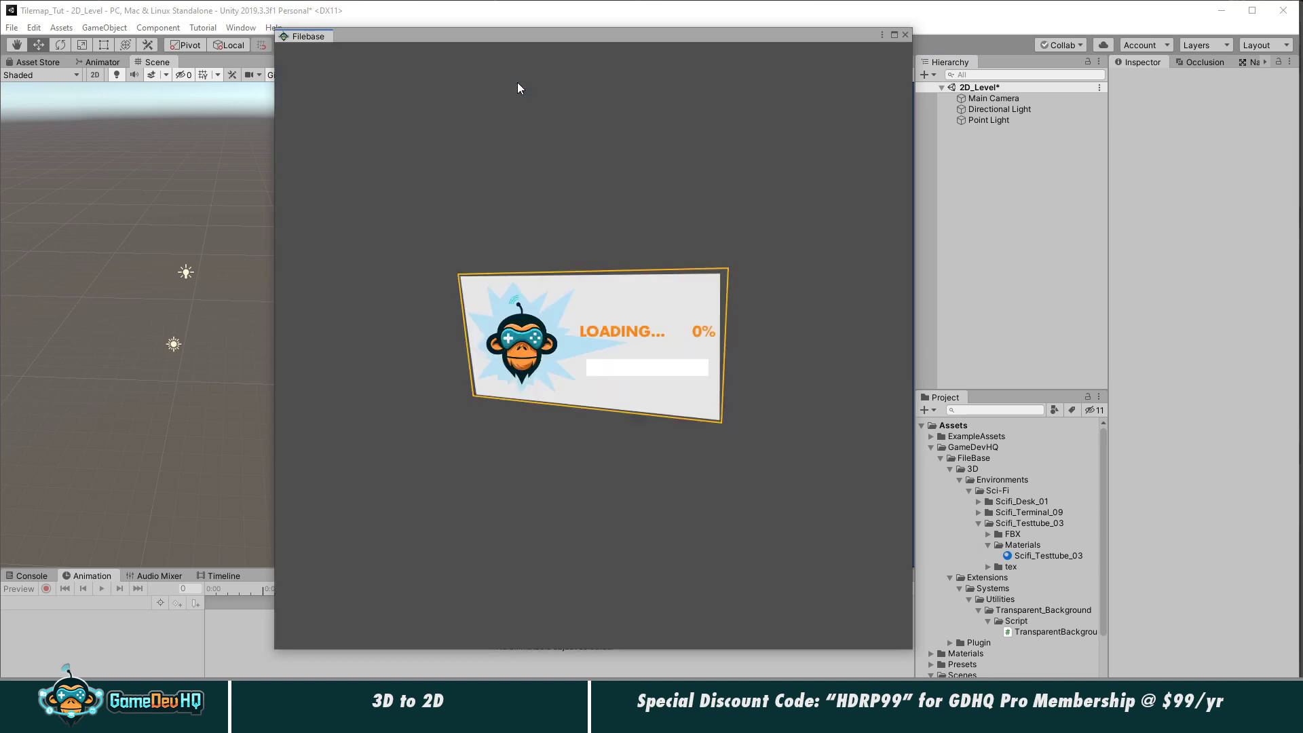
pyautogui.moveTo(666, 38)
pyautogui.mouseDown()
pyautogui.moveTo(478, 40)
pyautogui.moveTo(475, 53)
pyautogui.moveTo(1302, 80)
pyautogui.moveTo(1167, 42)
pyautogui.moveTo(656, 37)
pyautogui.mouseUp()
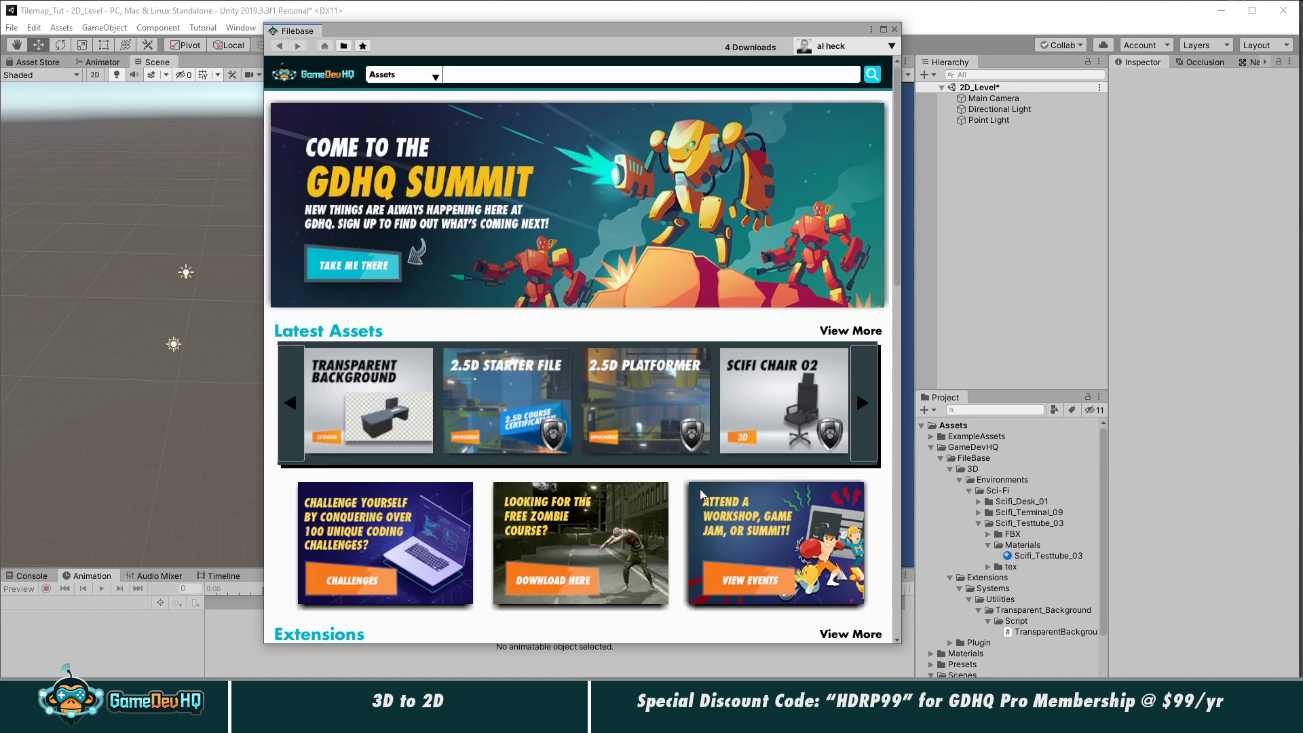
pyautogui.click(520, 76)
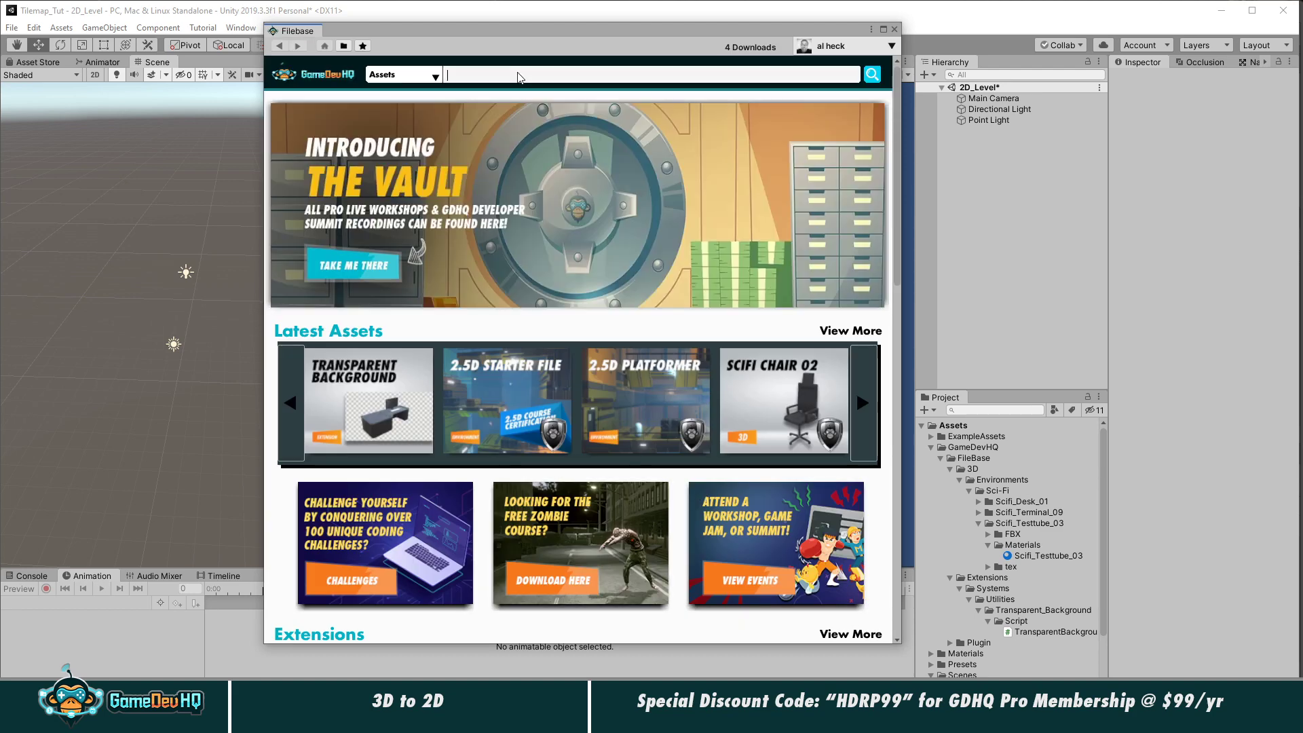
pyautogui.write('scifi')
pyautogui.press('Return')
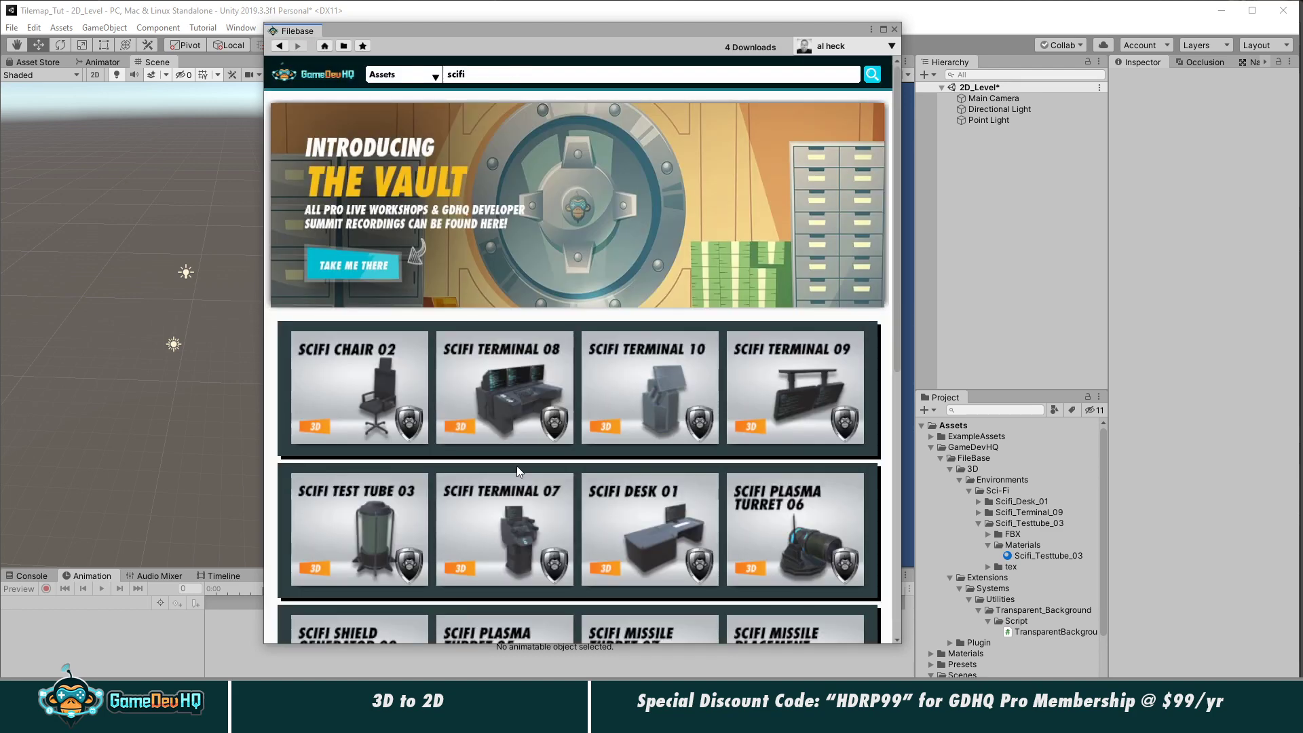
pyautogui.scroll(-3, 611, 367)
pyautogui.scroll(-2, 611, 368)
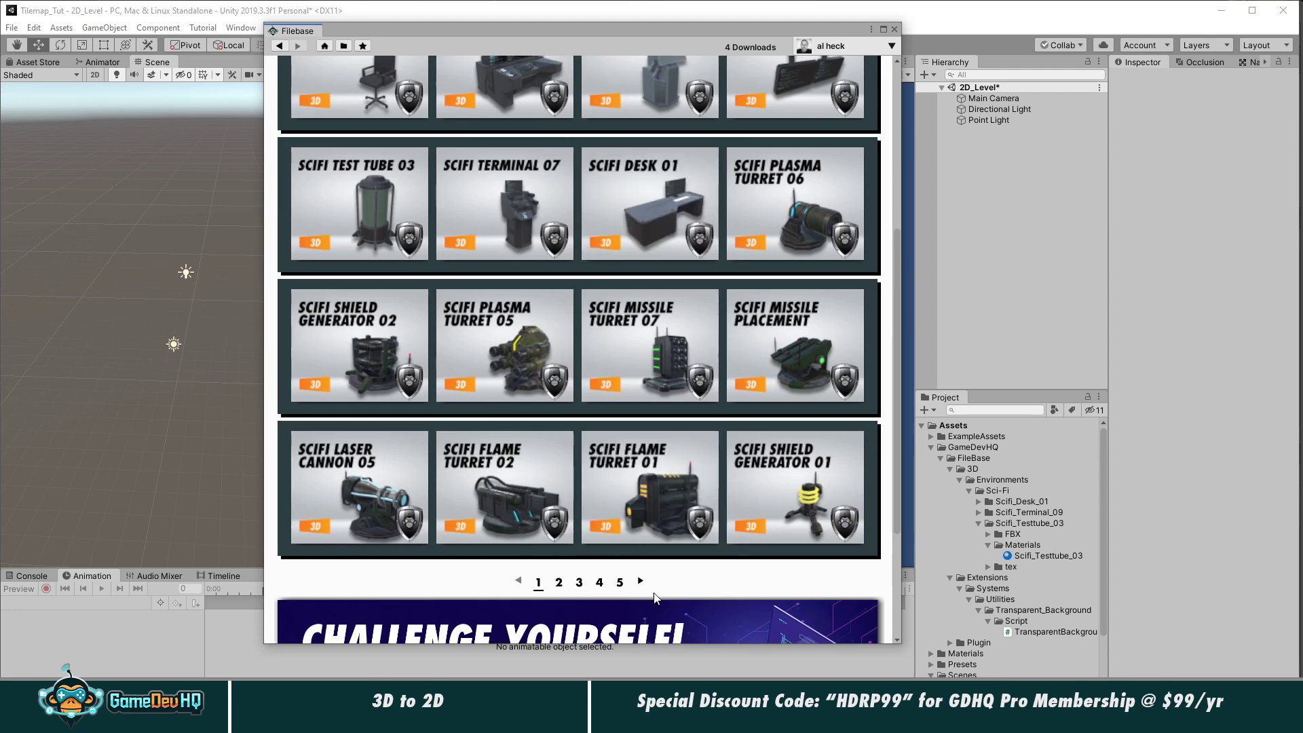
pyautogui.click(559, 584)
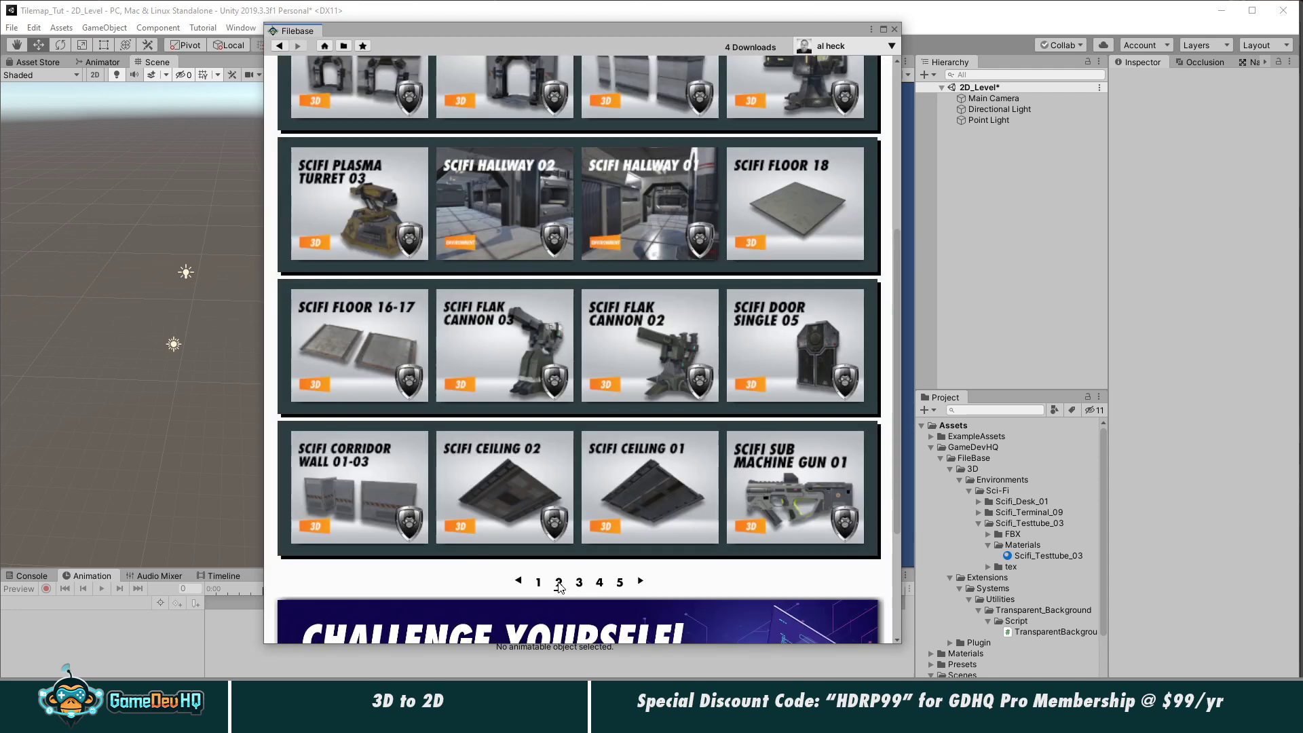
# Step: Download and import the Scifi Corridor Wall 01-03 package
pyautogui.scroll(1, 602, 419)
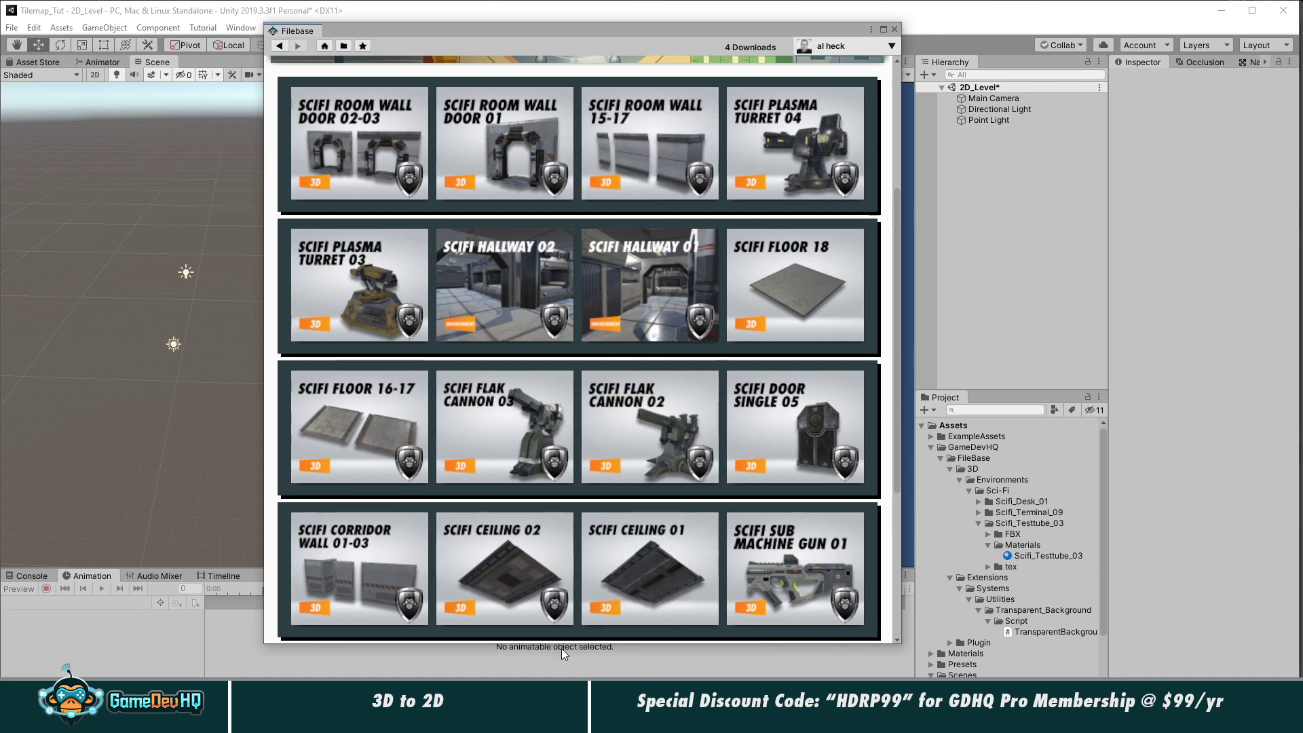
pyautogui.scroll(-3, 523, 611)
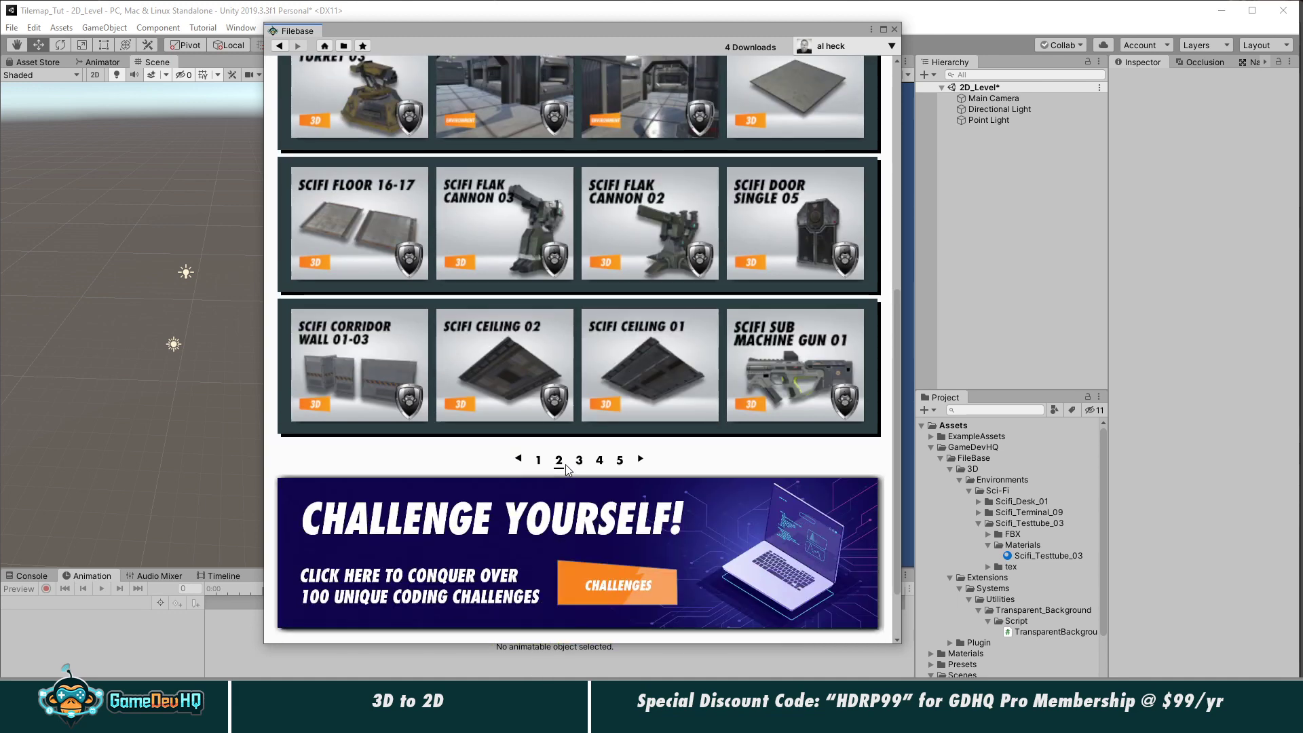
pyautogui.click(425, 406)
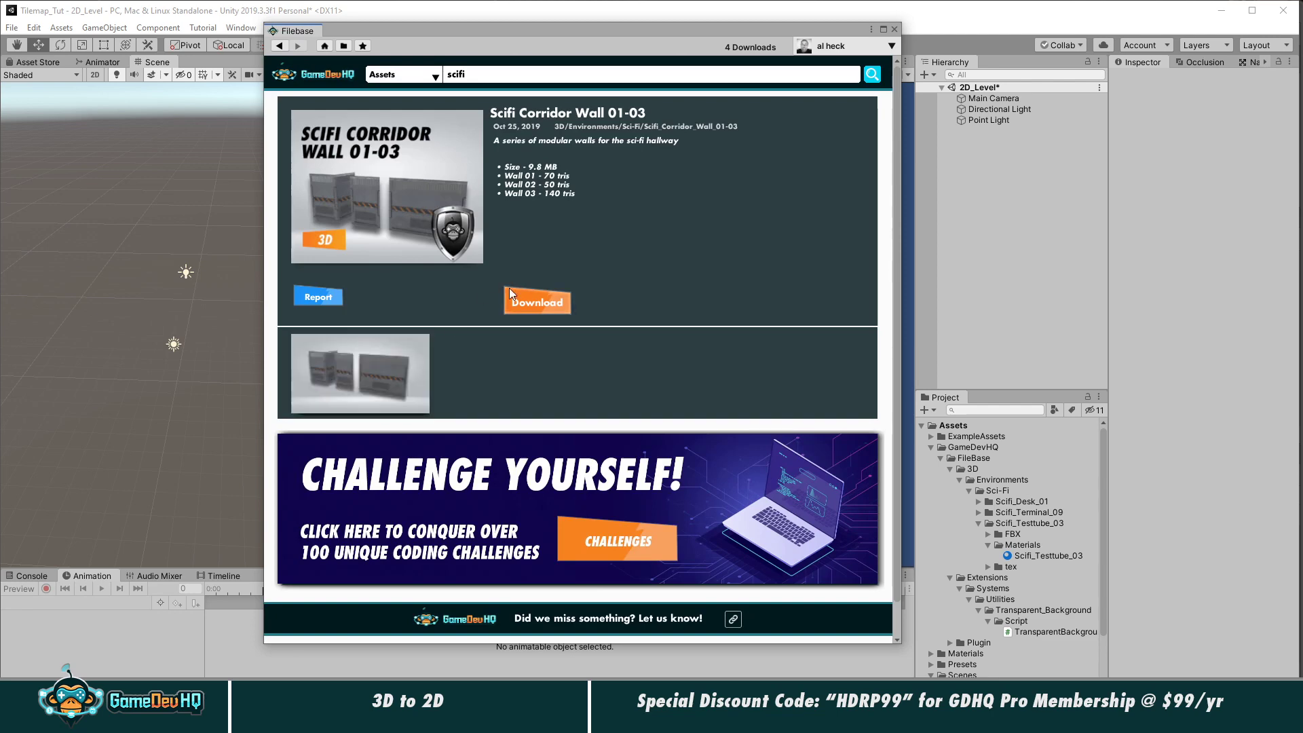
pyautogui.click(539, 306)
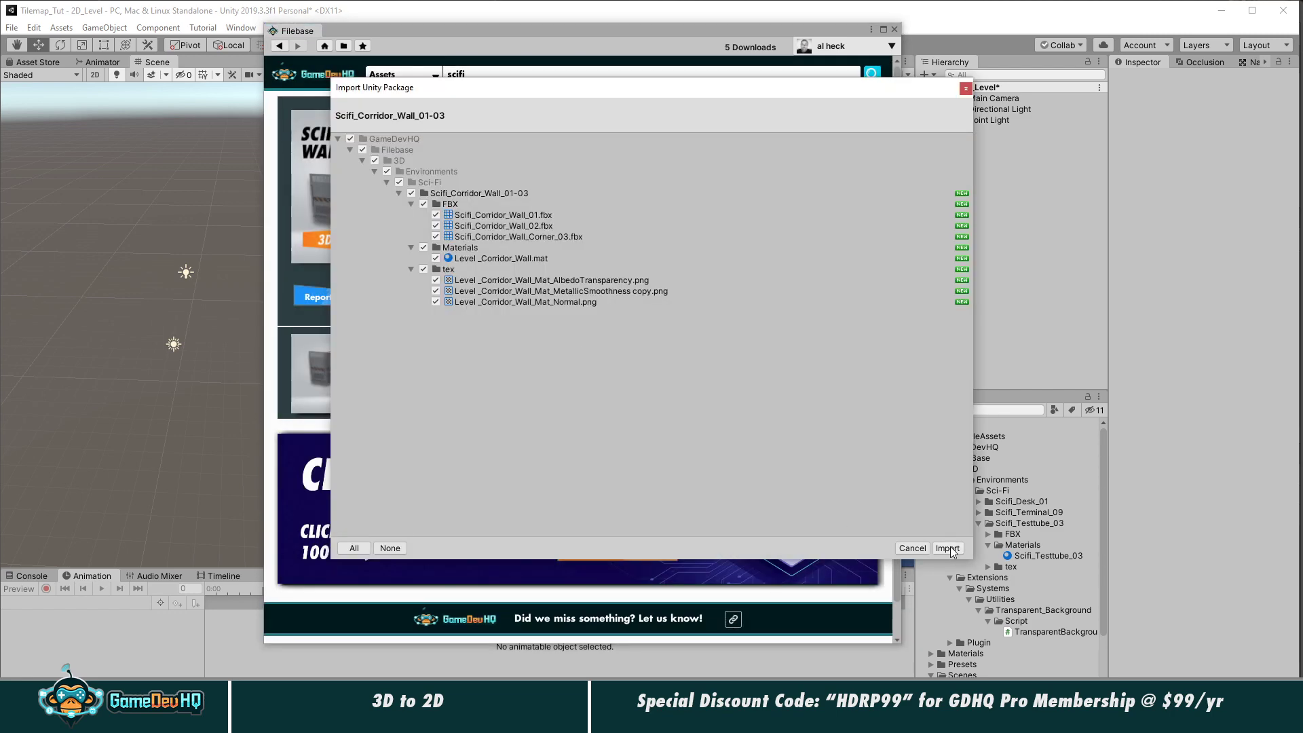
pyautogui.click(945, 550)
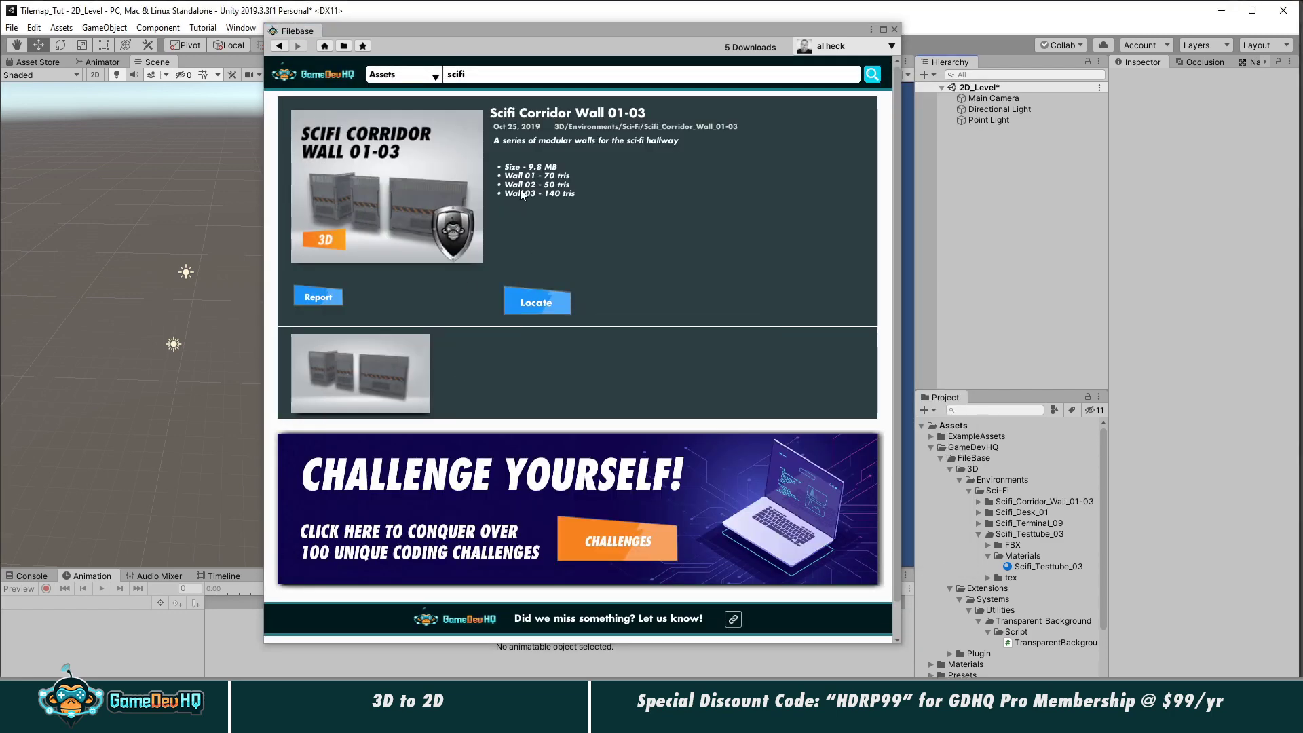
# Step: View the Transparent Background Script asset page, then go back to Filebase home
pyautogui.click(324, 46)
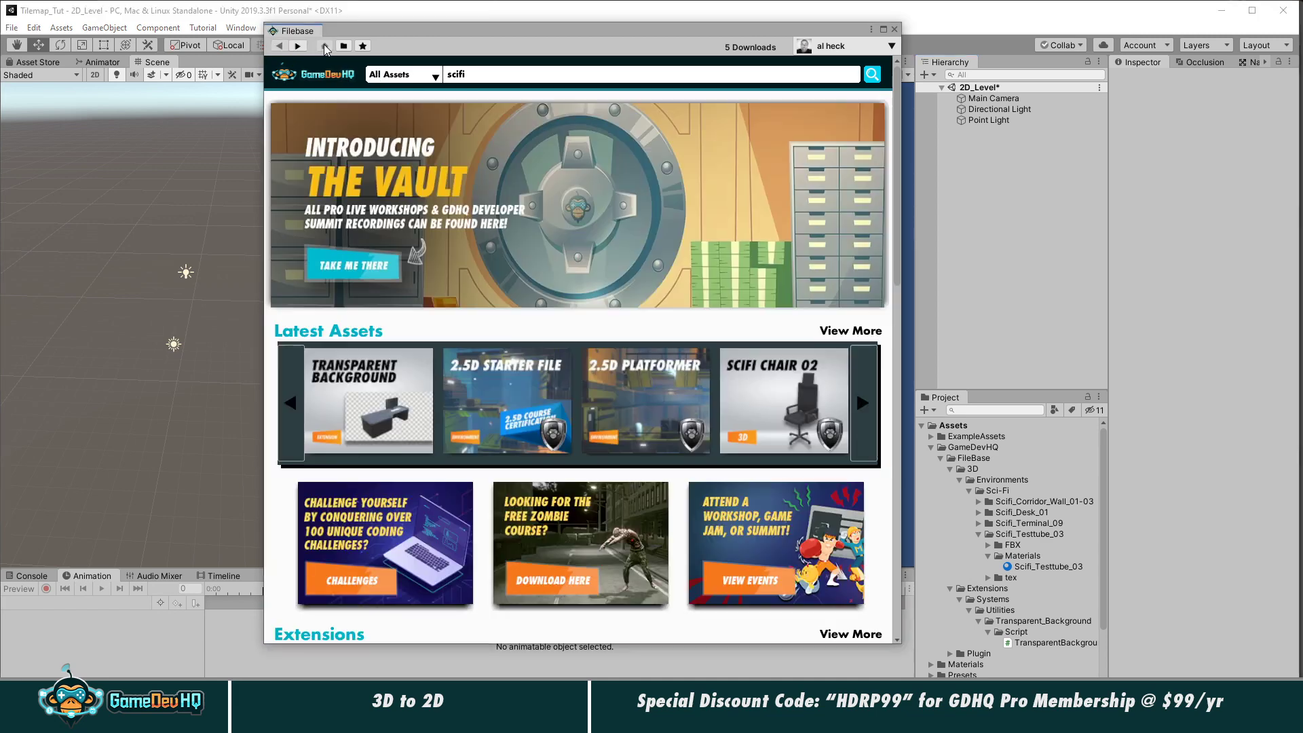
pyautogui.click(351, 392)
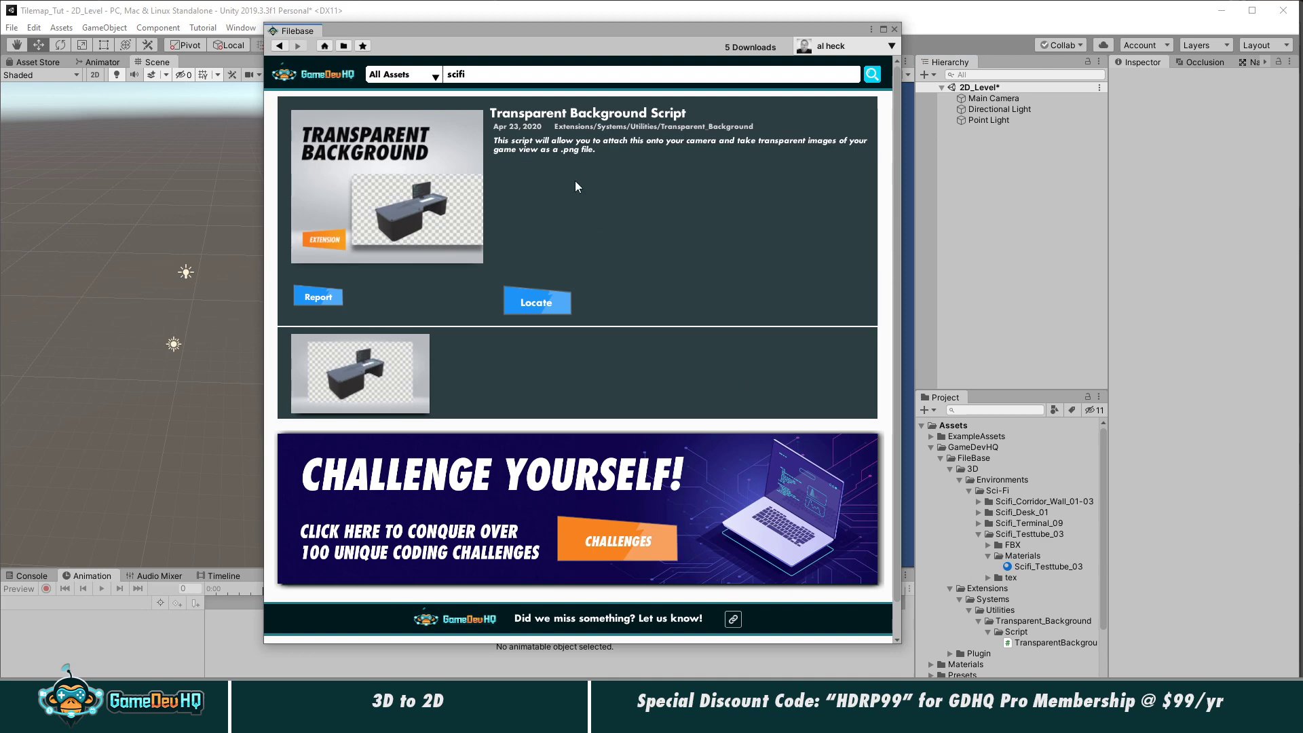
pyautogui.click(325, 45)
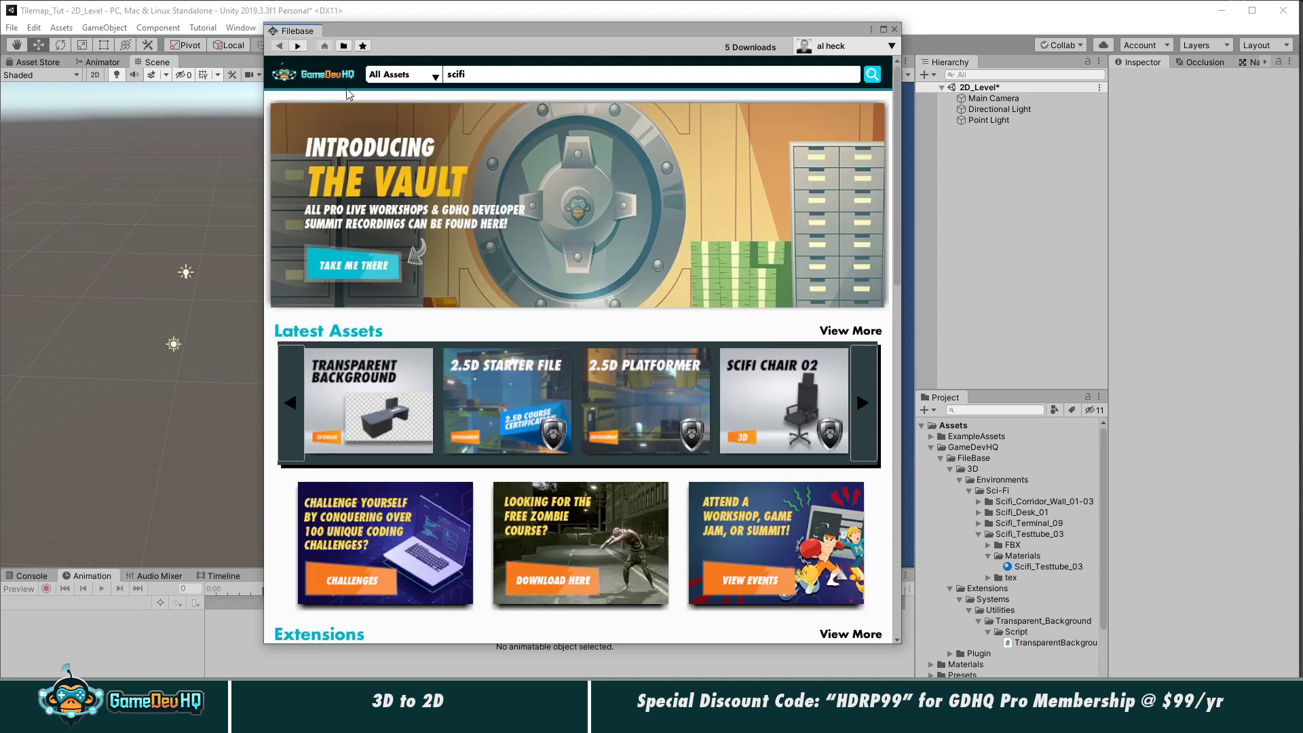
# Step: List all Systems category assets with the search text cleared, then browse other categories
pyautogui.click(402, 74)
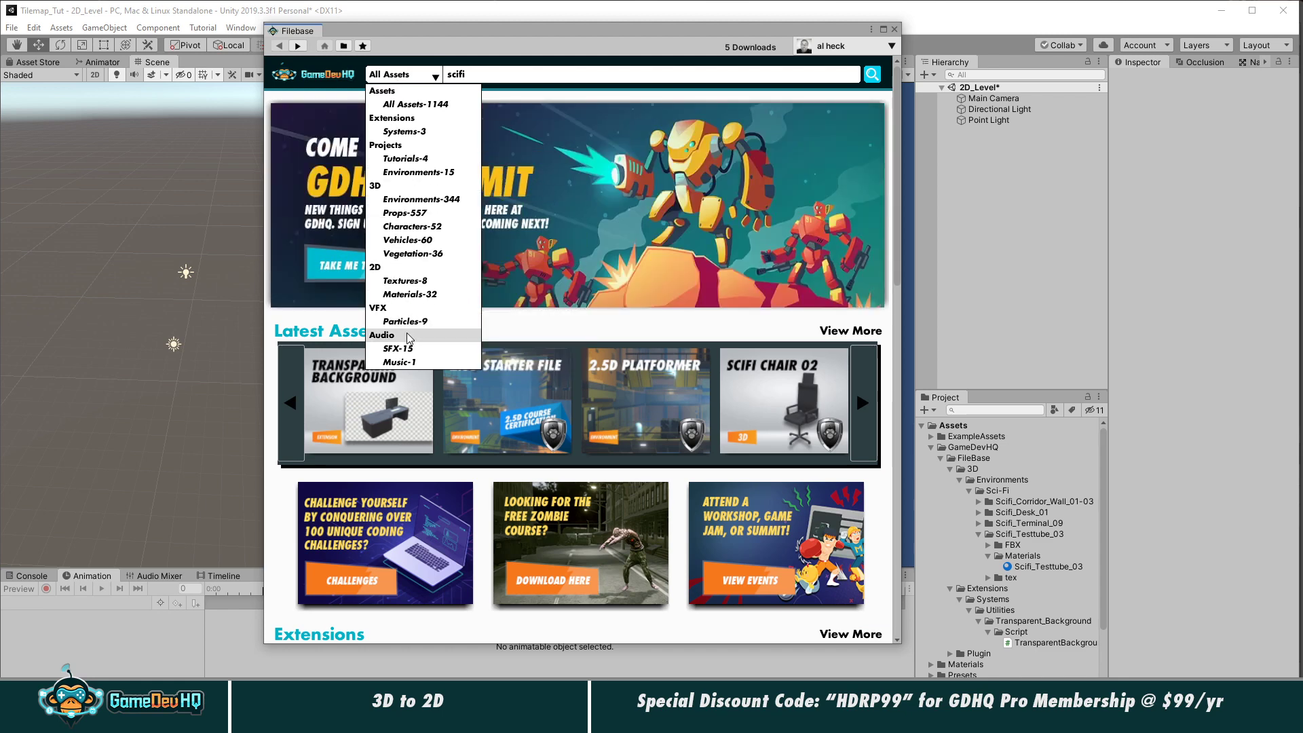
pyautogui.click(406, 131)
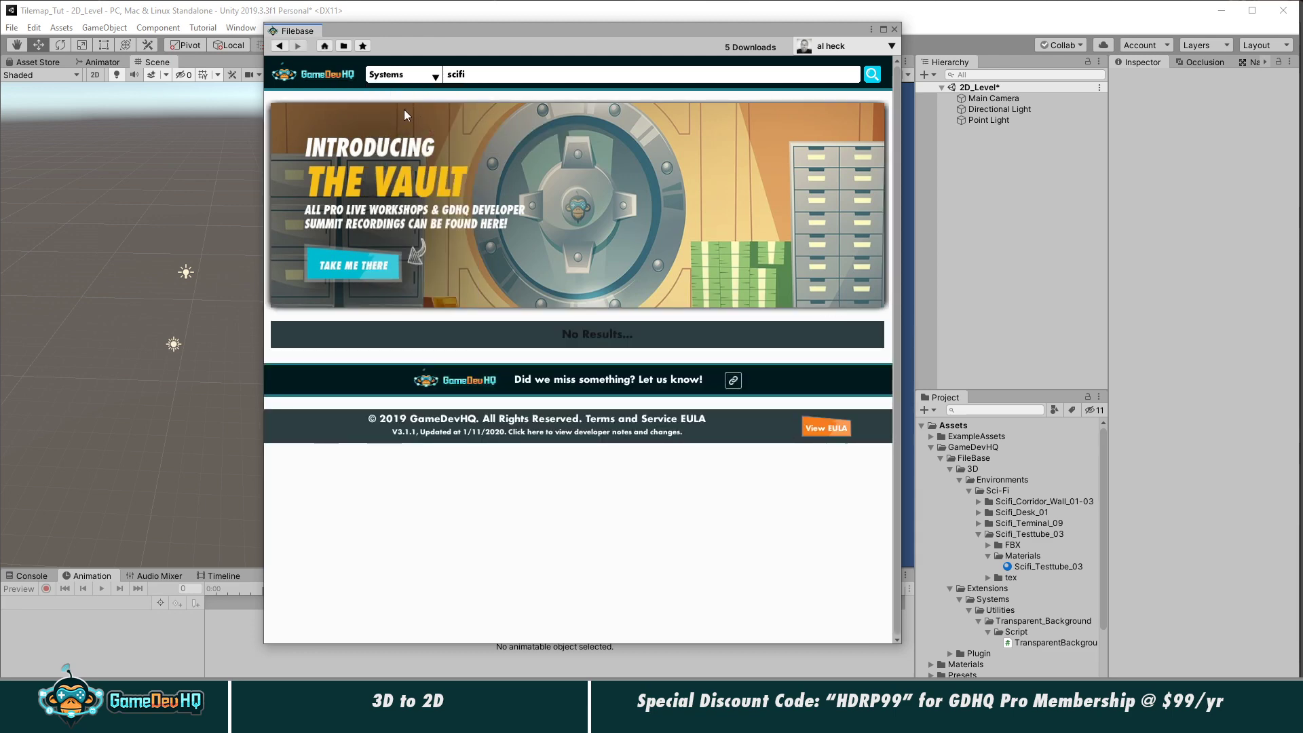
pyautogui.doubleClick(467, 79)
pyautogui.press('BackSpace')
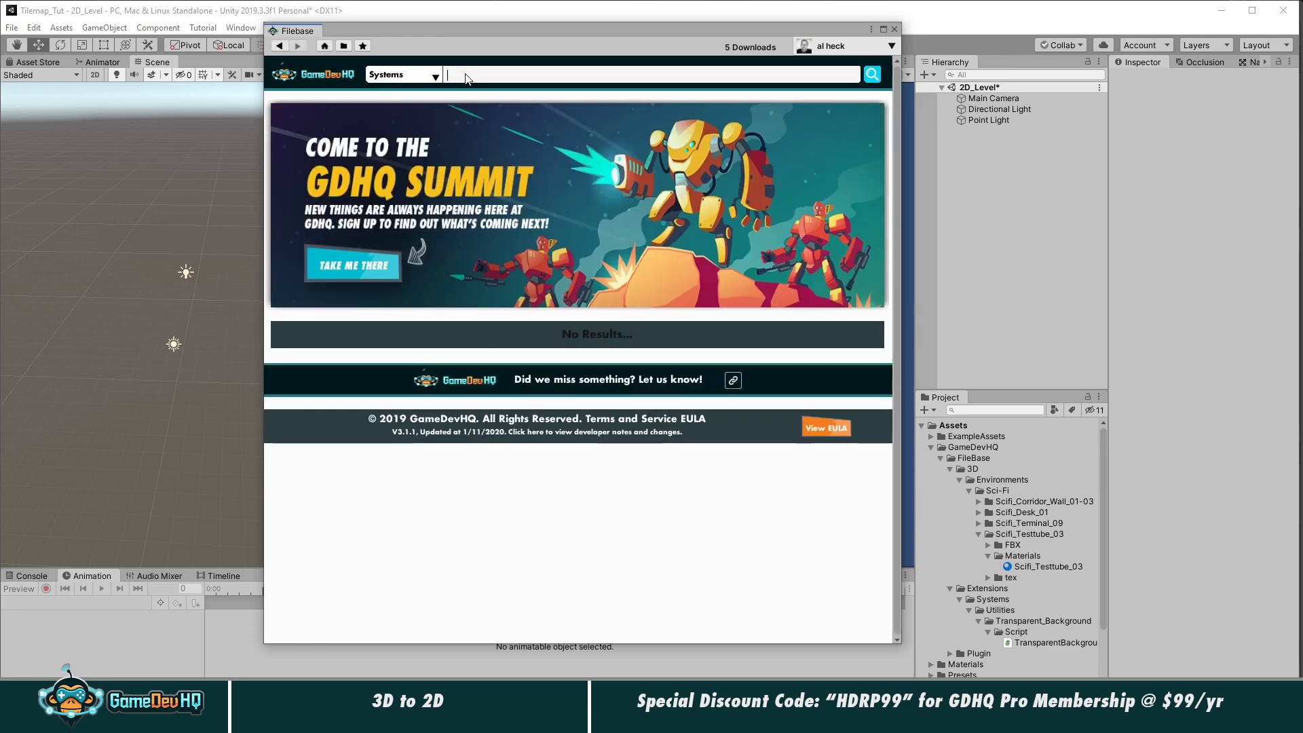
pyautogui.press('Return')
pyautogui.click(407, 75)
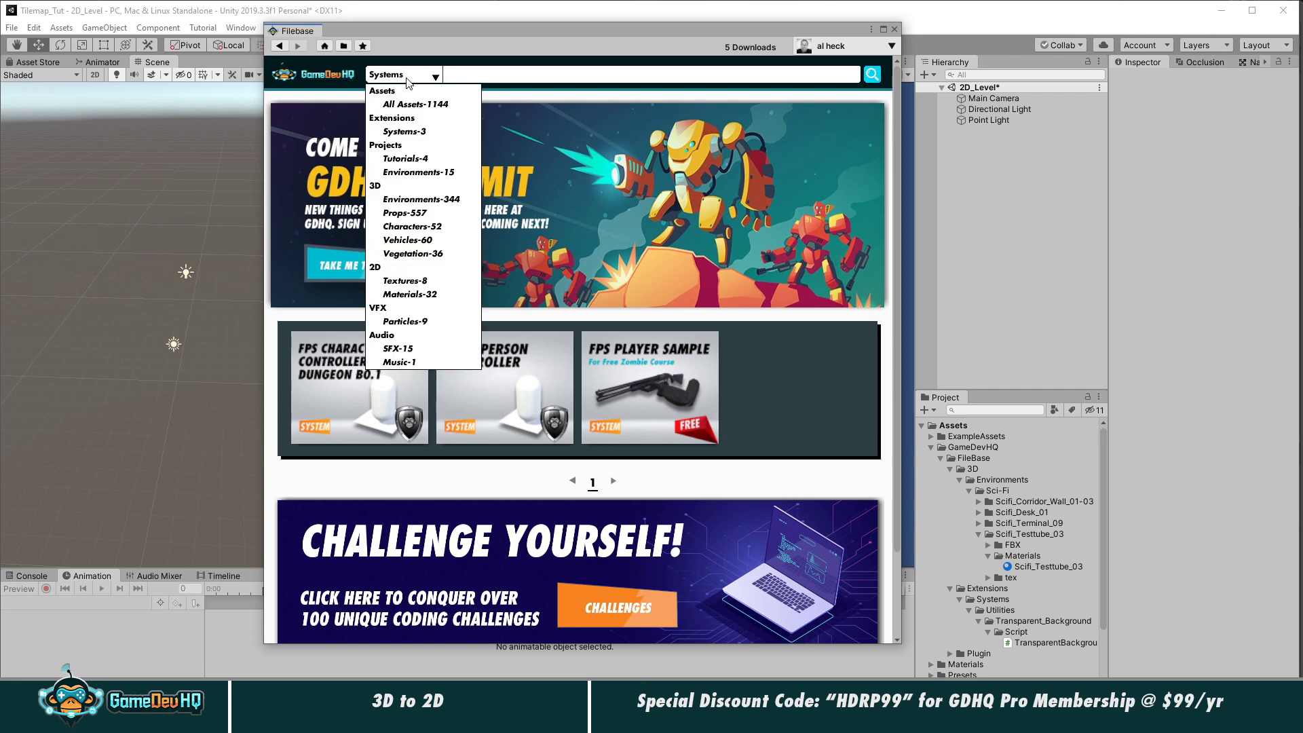
pyautogui.moveTo(406, 136)
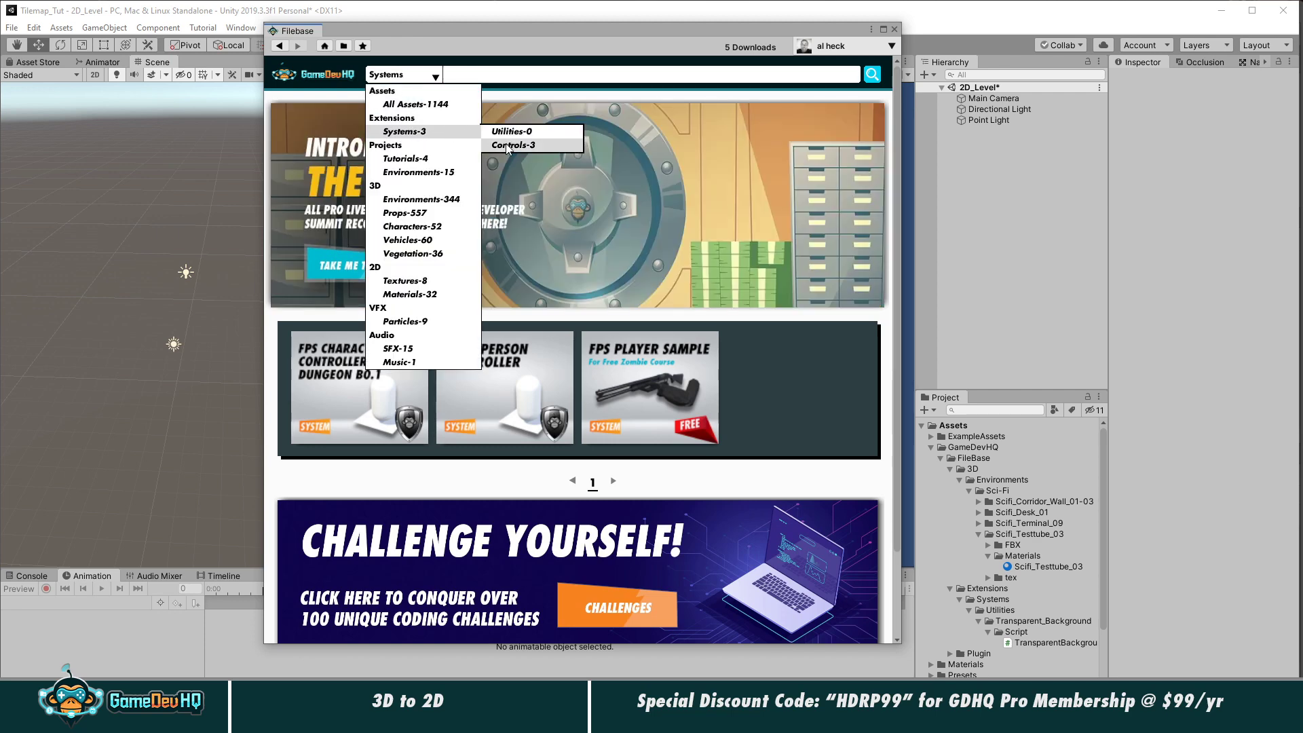
pyautogui.moveTo(439, 216)
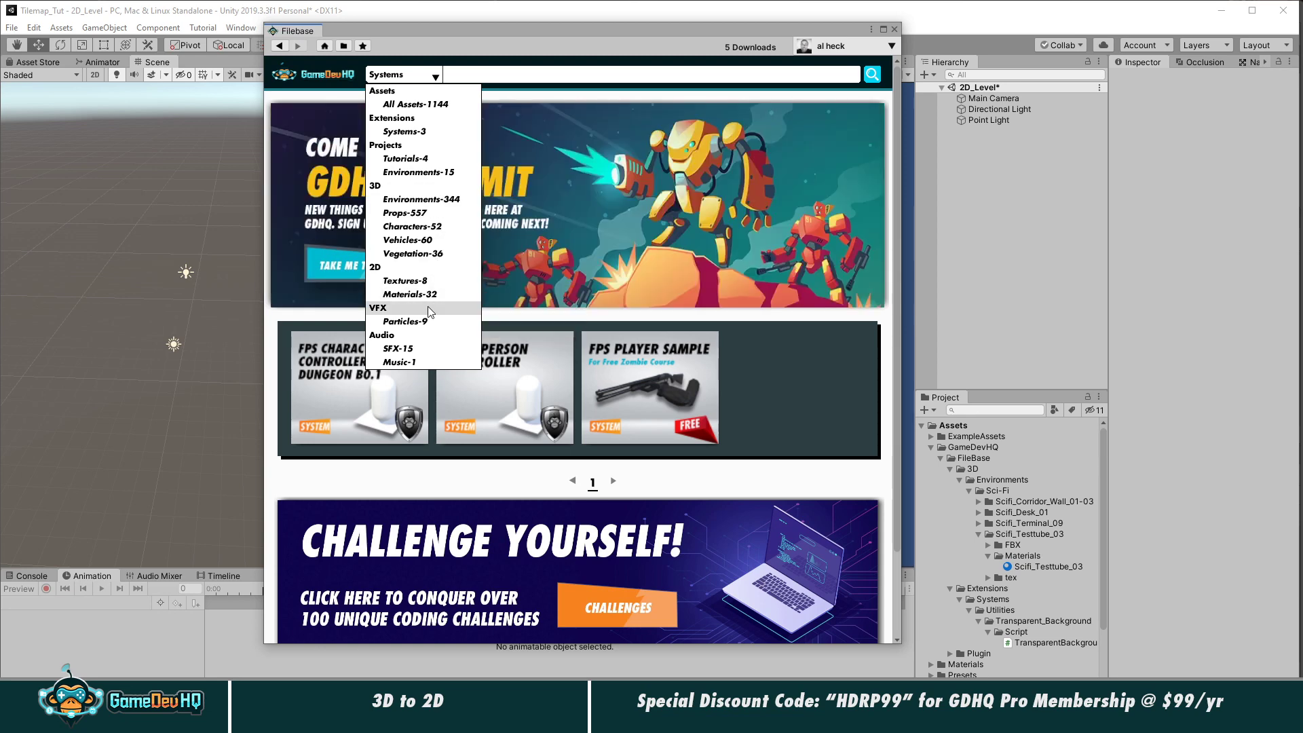
pyautogui.moveTo(421, 326)
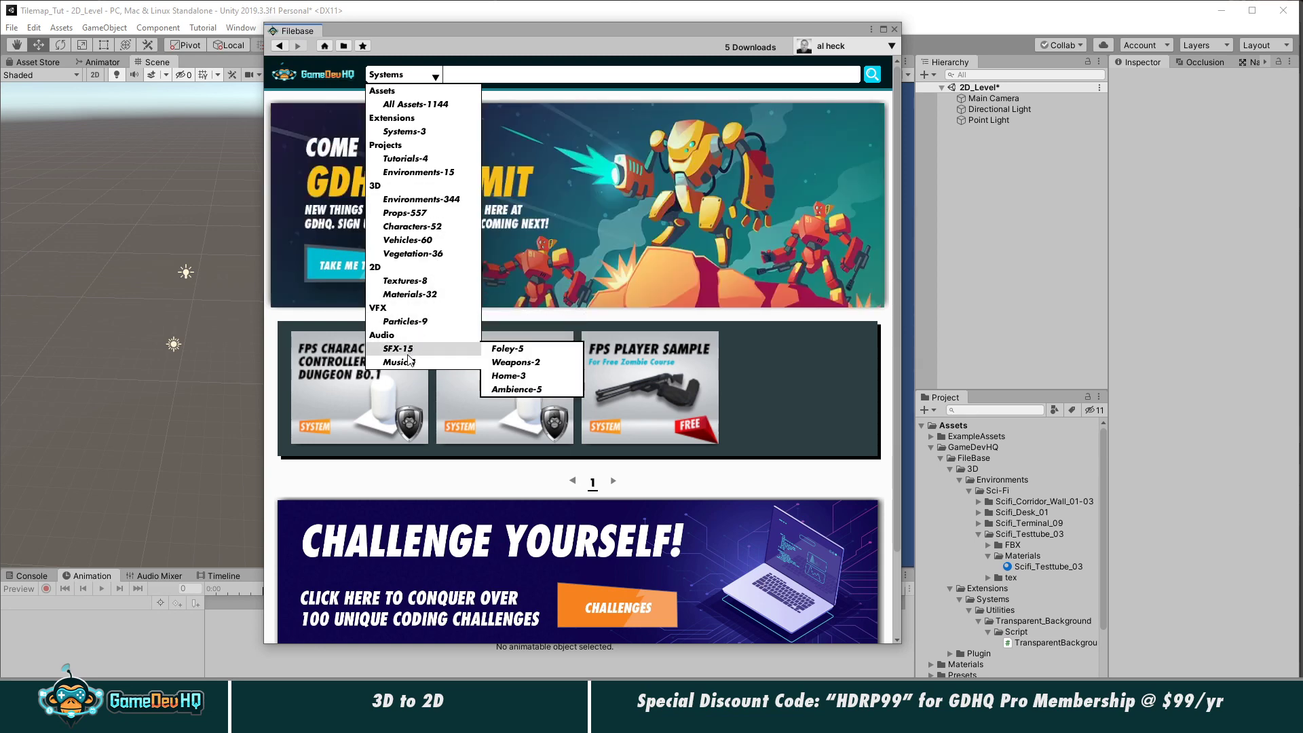
pyautogui.moveTo(418, 133)
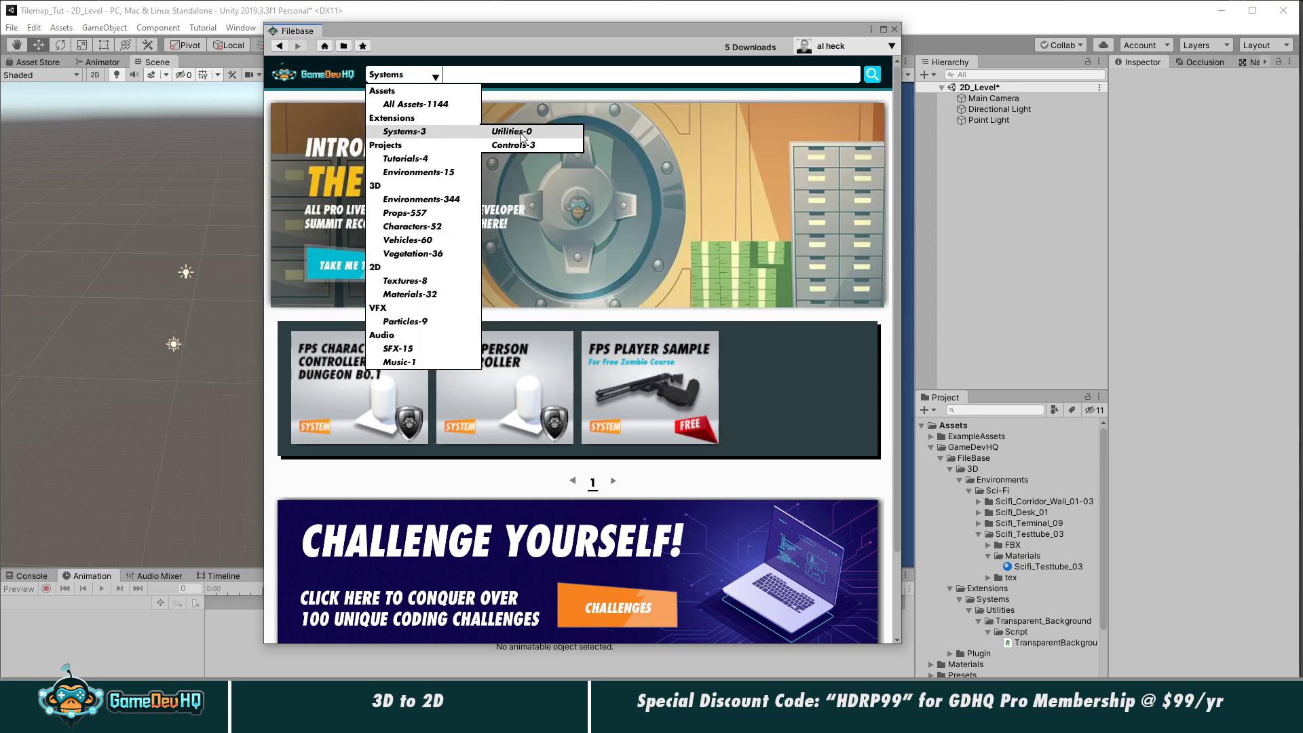
# Step: Search Filebase for 'plugin', then close the Filebase window
pyautogui.click(336, 79)
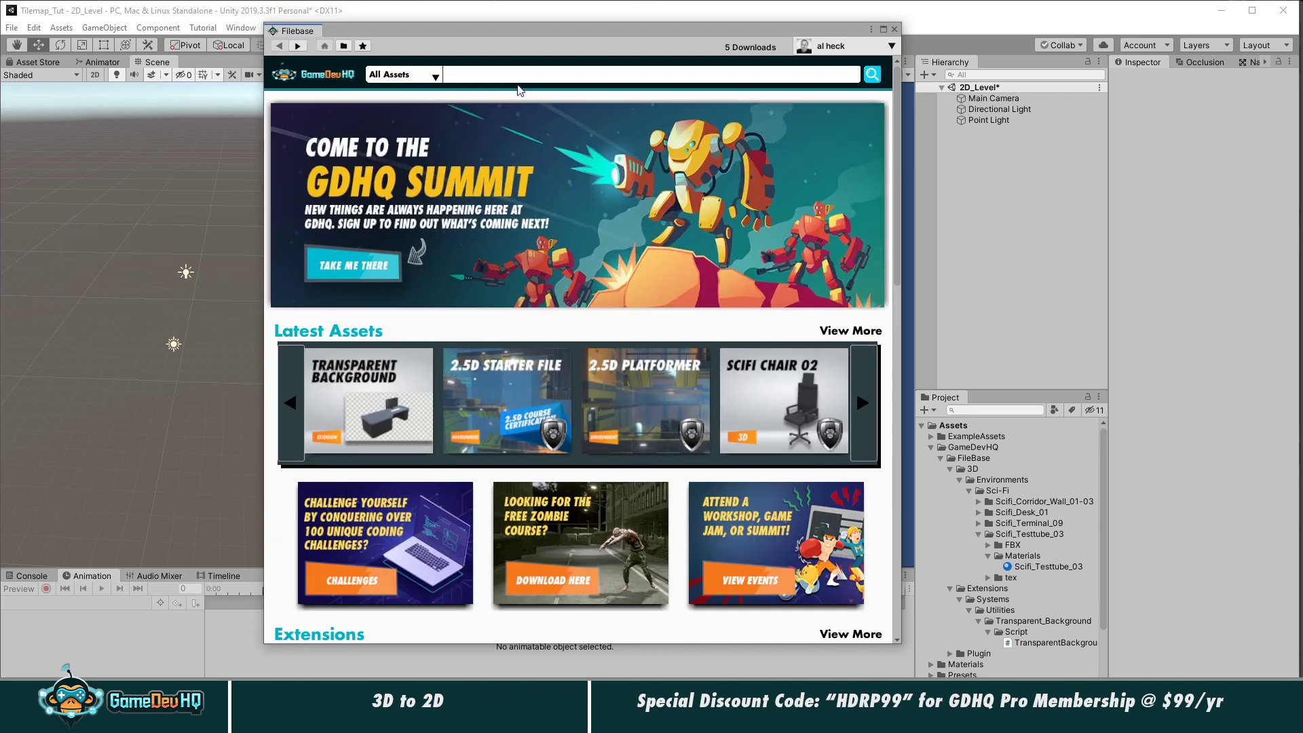
pyautogui.click(514, 78)
pyautogui.write('plu')
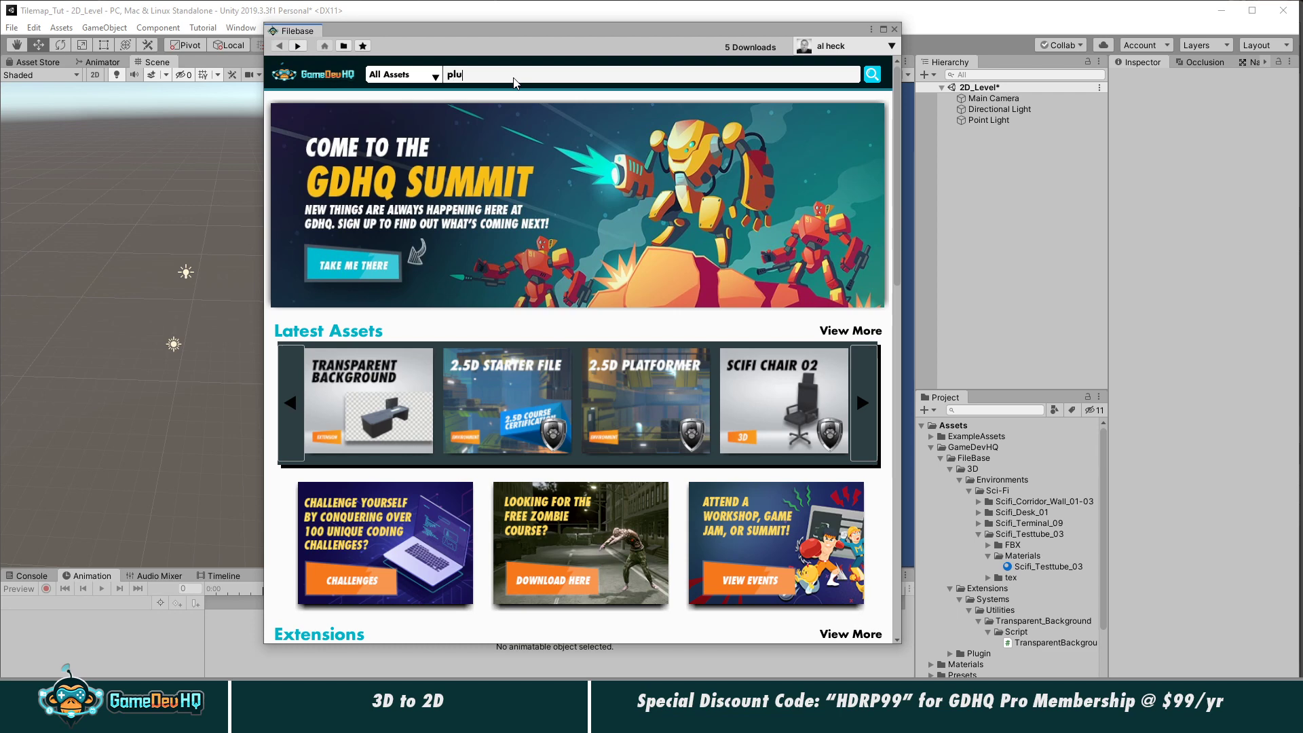
pyautogui.write('gin')
pyautogui.press('Return')
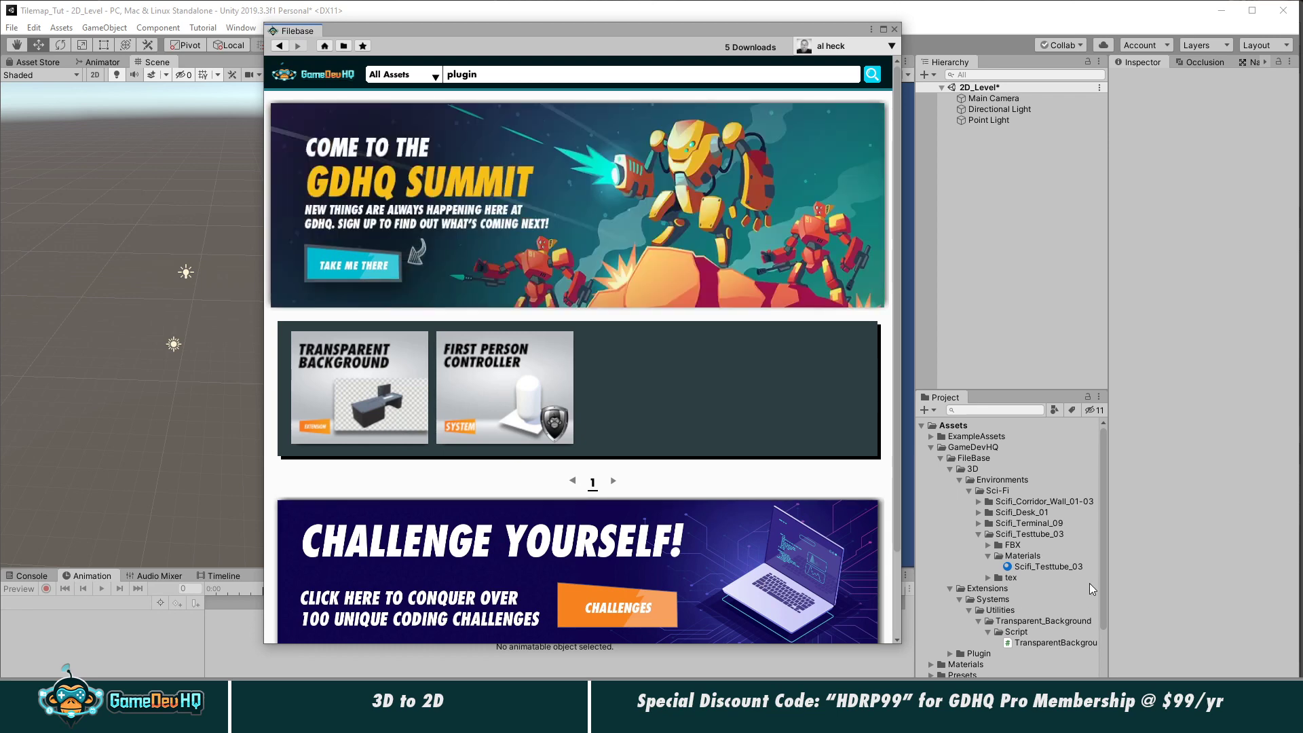
pyautogui.click(895, 29)
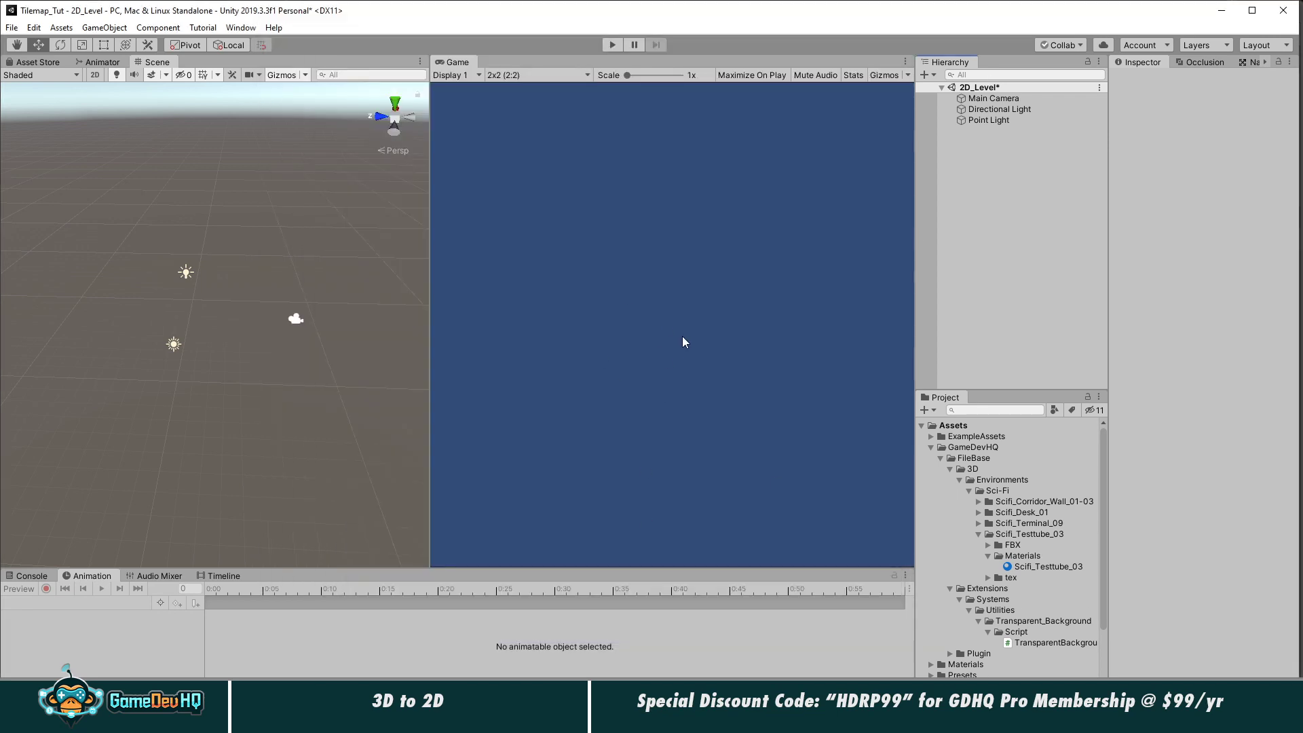
# Step: Add the Scifi_Terminal_09 FBX model to the 2D_Level scene
pyautogui.click(979, 534)
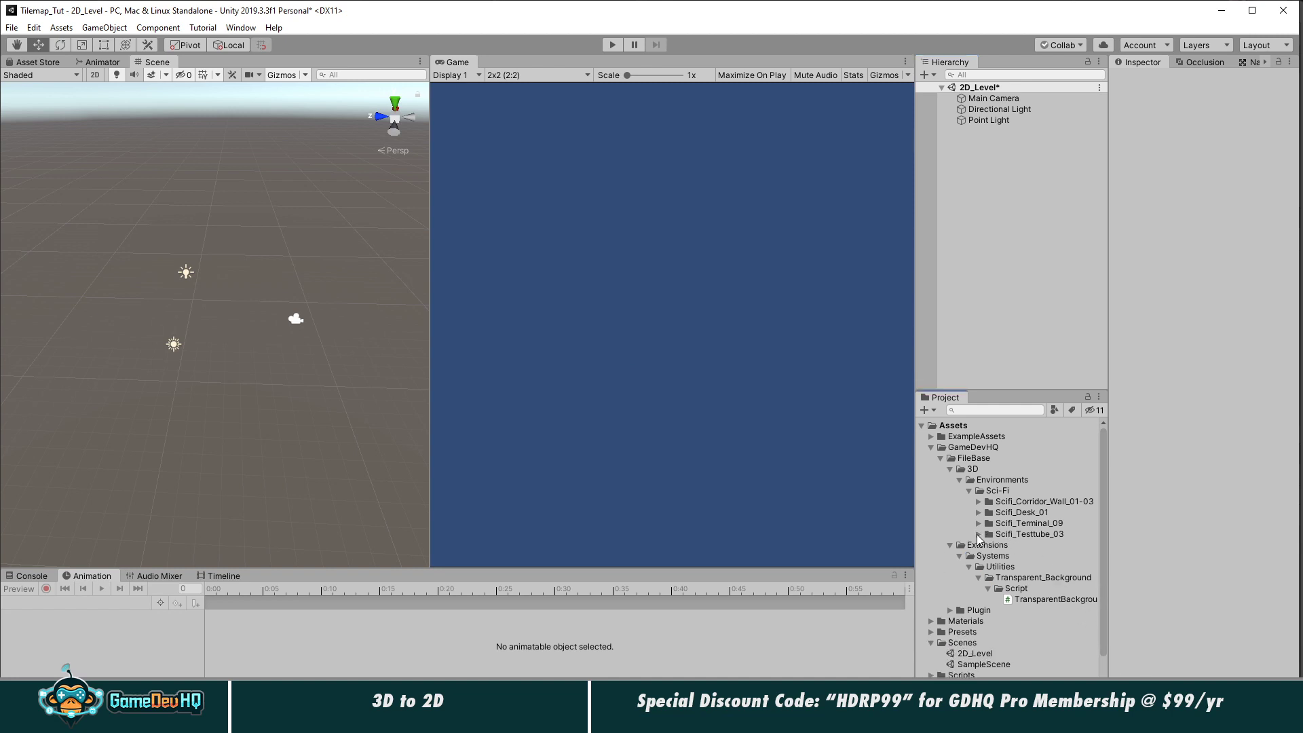
pyautogui.click(979, 523)
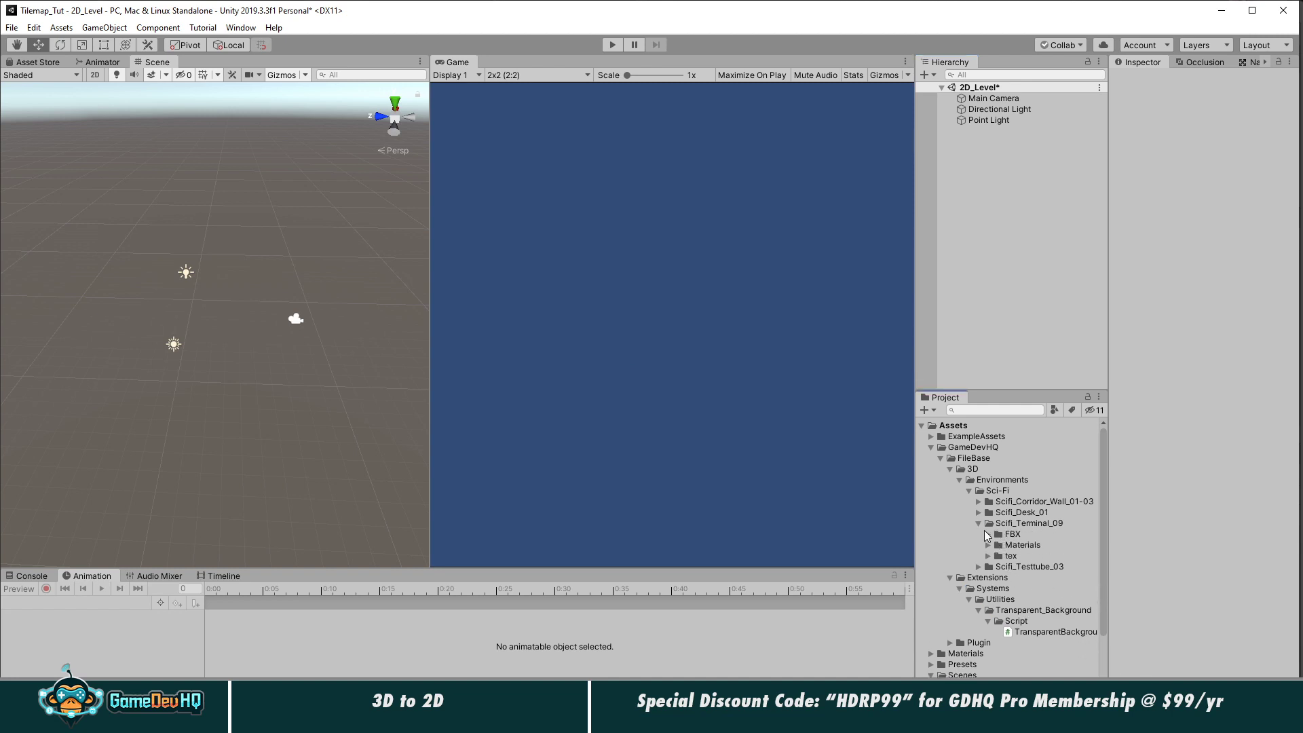
pyautogui.click(988, 535)
pyautogui.moveTo(1042, 545); pyautogui.dragTo(1031, 311)
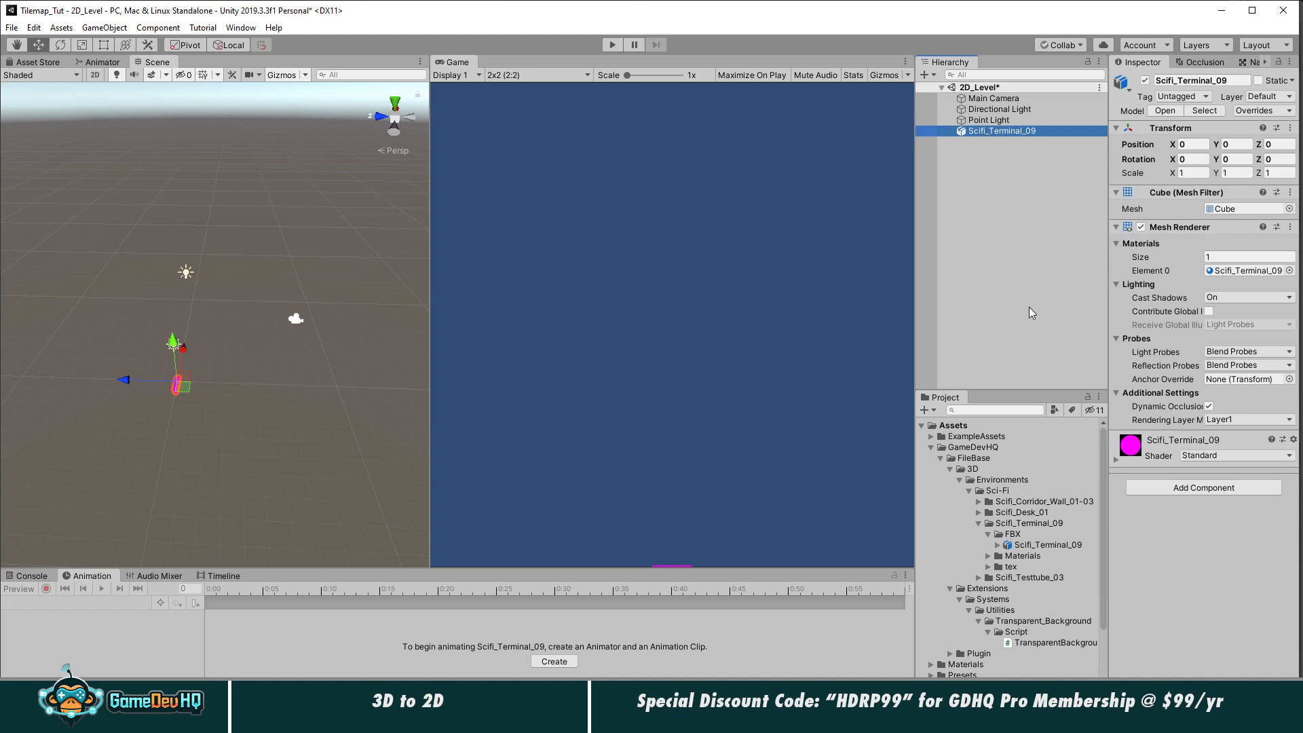
# Step: Upgrade the project materials to Universal Render Pipeline shaders
pyautogui.click(33, 27)
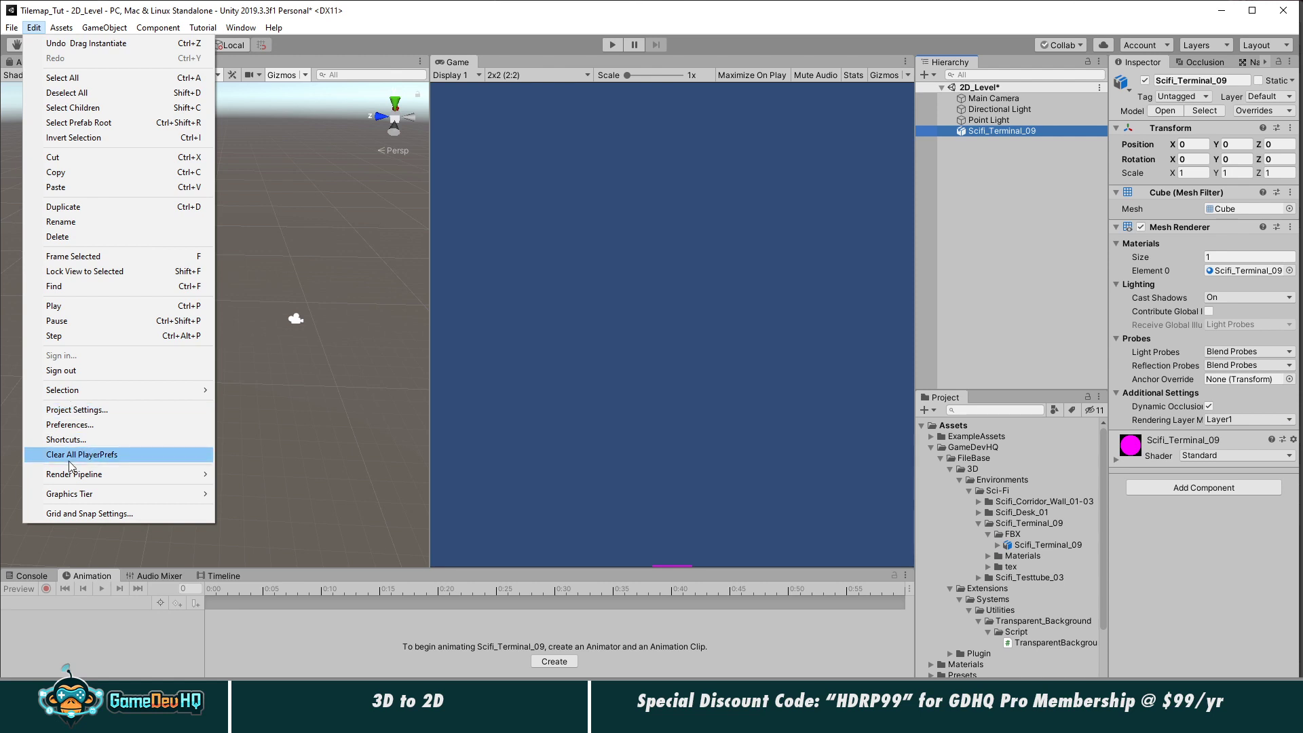
pyautogui.moveTo(114, 478)
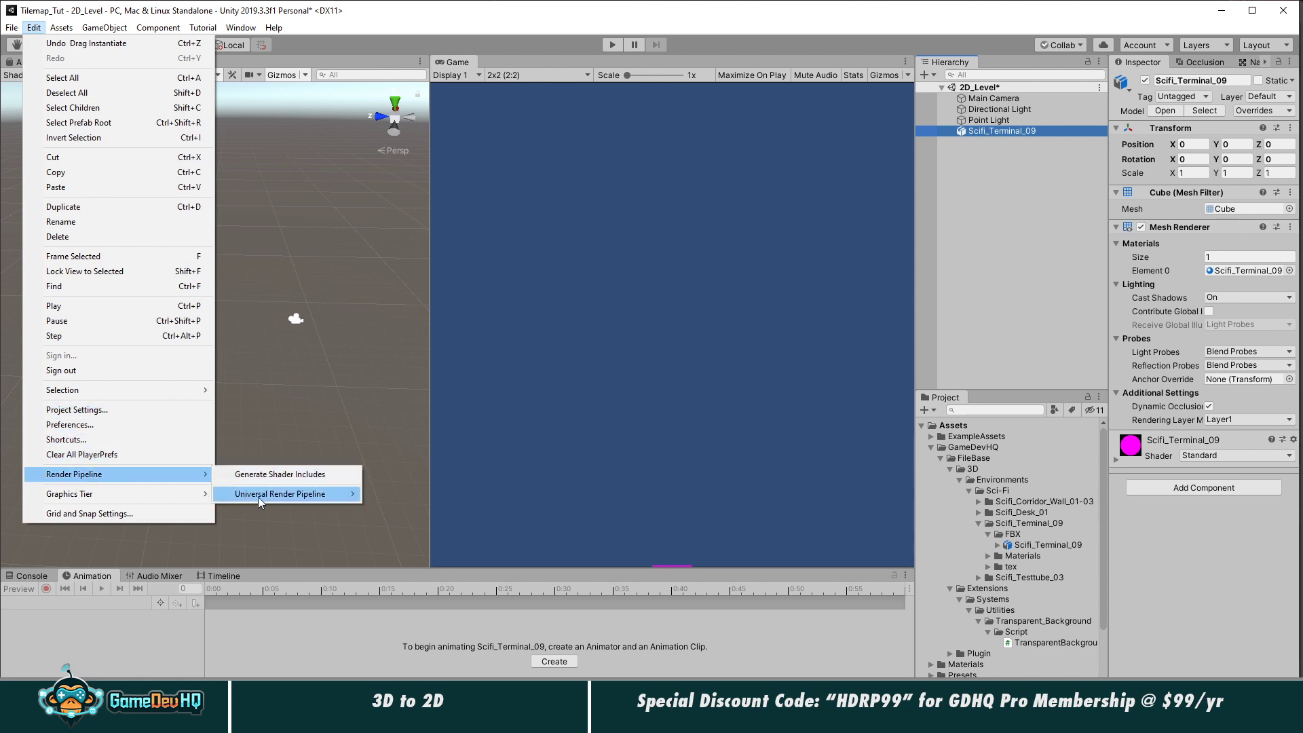
pyautogui.moveTo(258, 494)
pyautogui.click(402, 501)
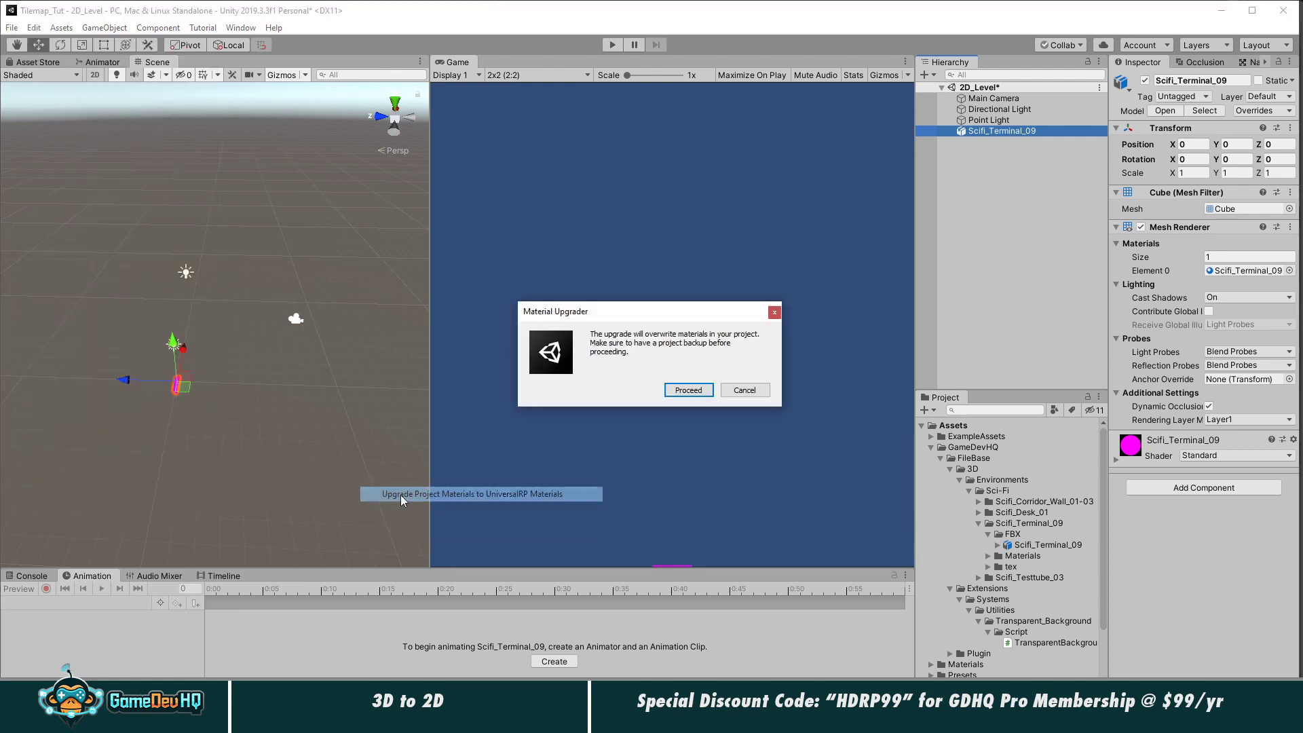
pyautogui.click(672, 388)
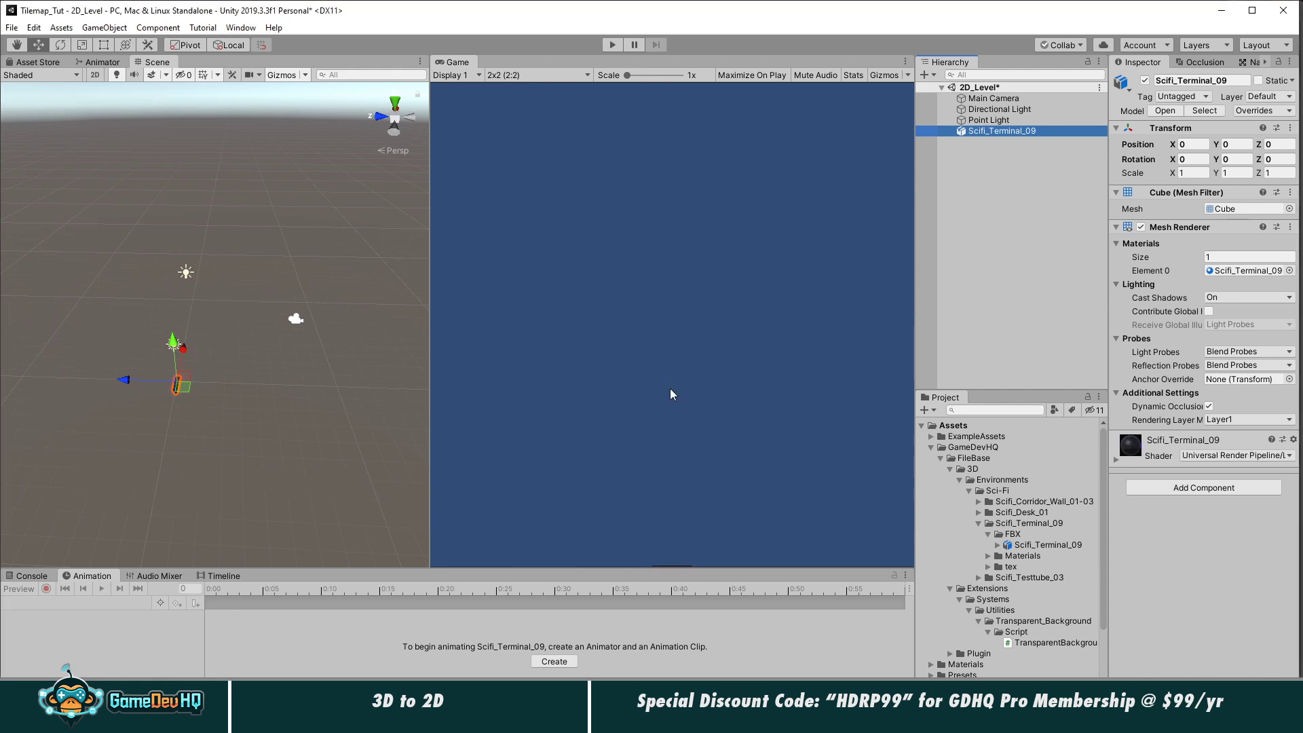
# Step: Turn the terminal 180 degrees on Y and scale it up about nine times
pyautogui.keyDown('alt'); pyautogui.moveTo(251, 394); pyautogui.dragTo(227, 445); pyautogui.keyUp('alt')
pyautogui.moveTo(166, 233)
pyautogui.mouseDown()
pyautogui.moveTo(168, 197)
pyautogui.moveTo(168, 211)
pyautogui.mouseUp()
pyautogui.press('e')
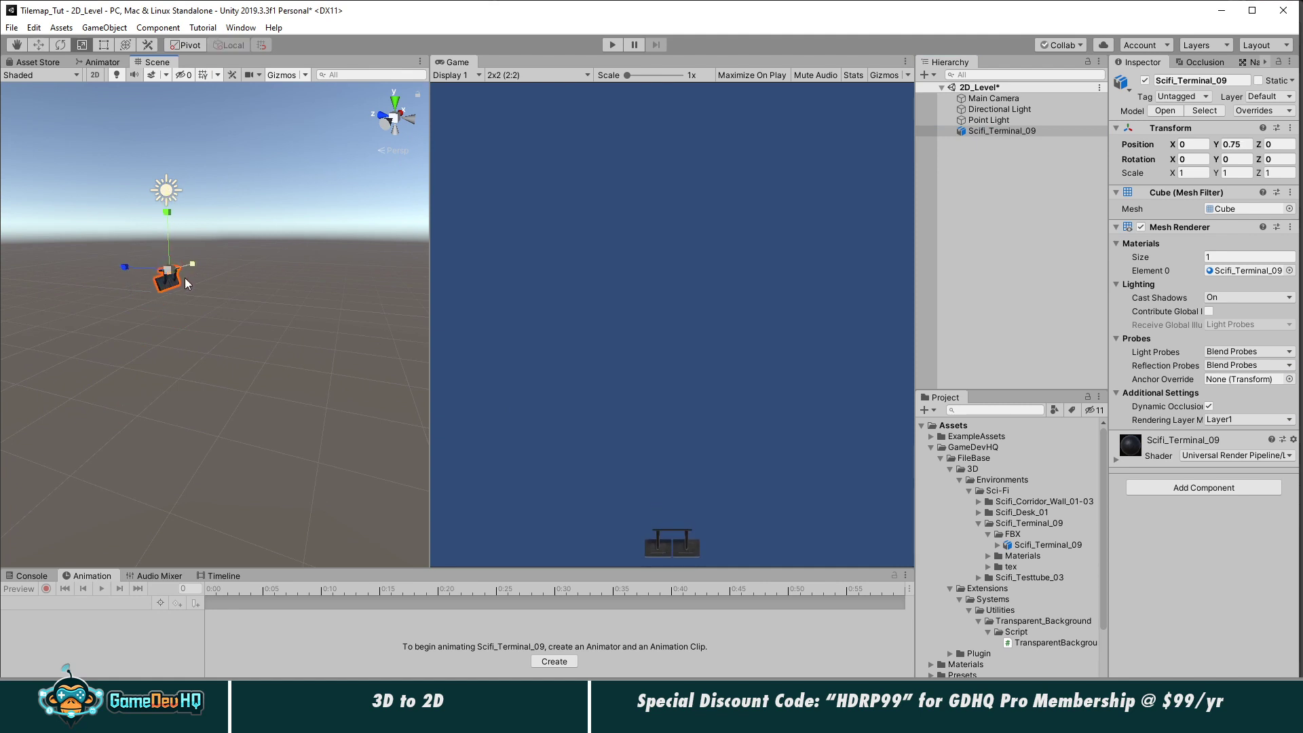
pyautogui.moveTo(176, 276); pyautogui.dragTo(529, 292)
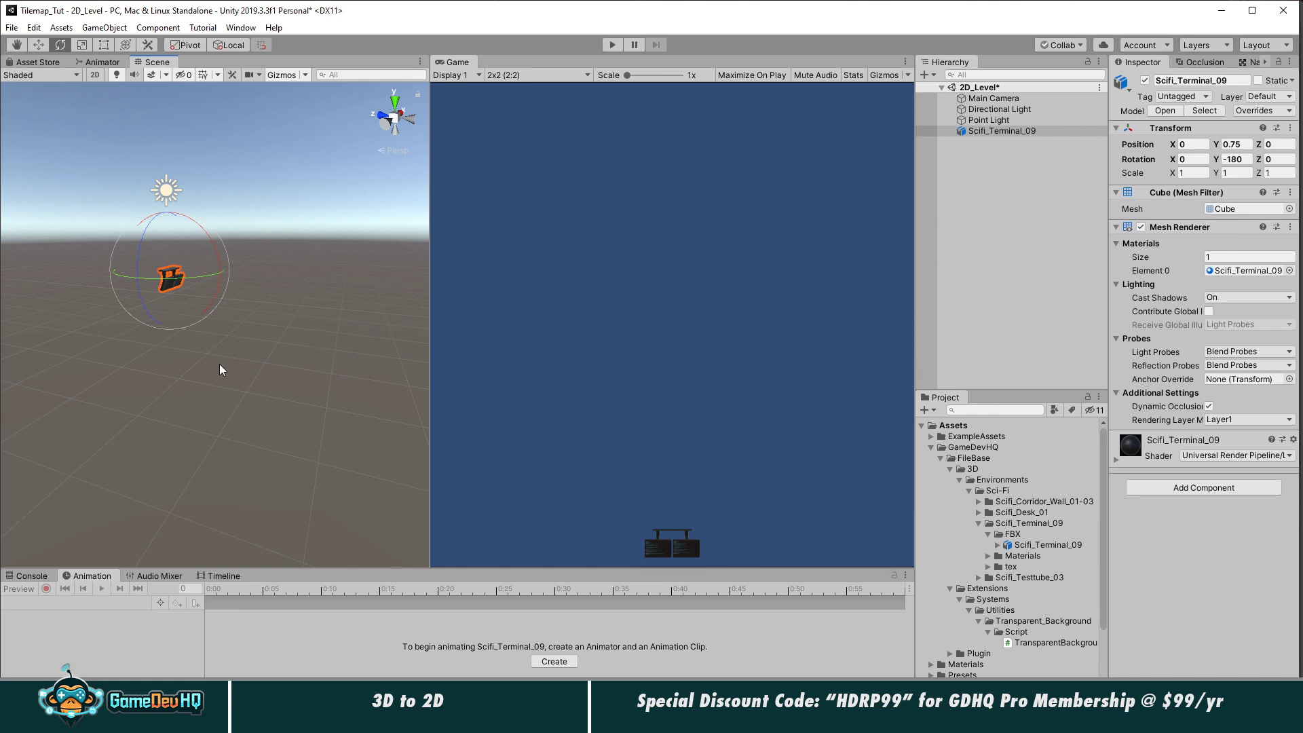
pyautogui.press('r')
pyautogui.moveTo(170, 289); pyautogui.dragTo(747, 306)
# Step: Raise the terminal to Y 7.45, shrink it slightly, then lift it higher in view
pyautogui.press('e')
pyautogui.press('w')
pyautogui.moveTo(167, 204); pyautogui.dragTo(172, 89)
pyautogui.press('r')
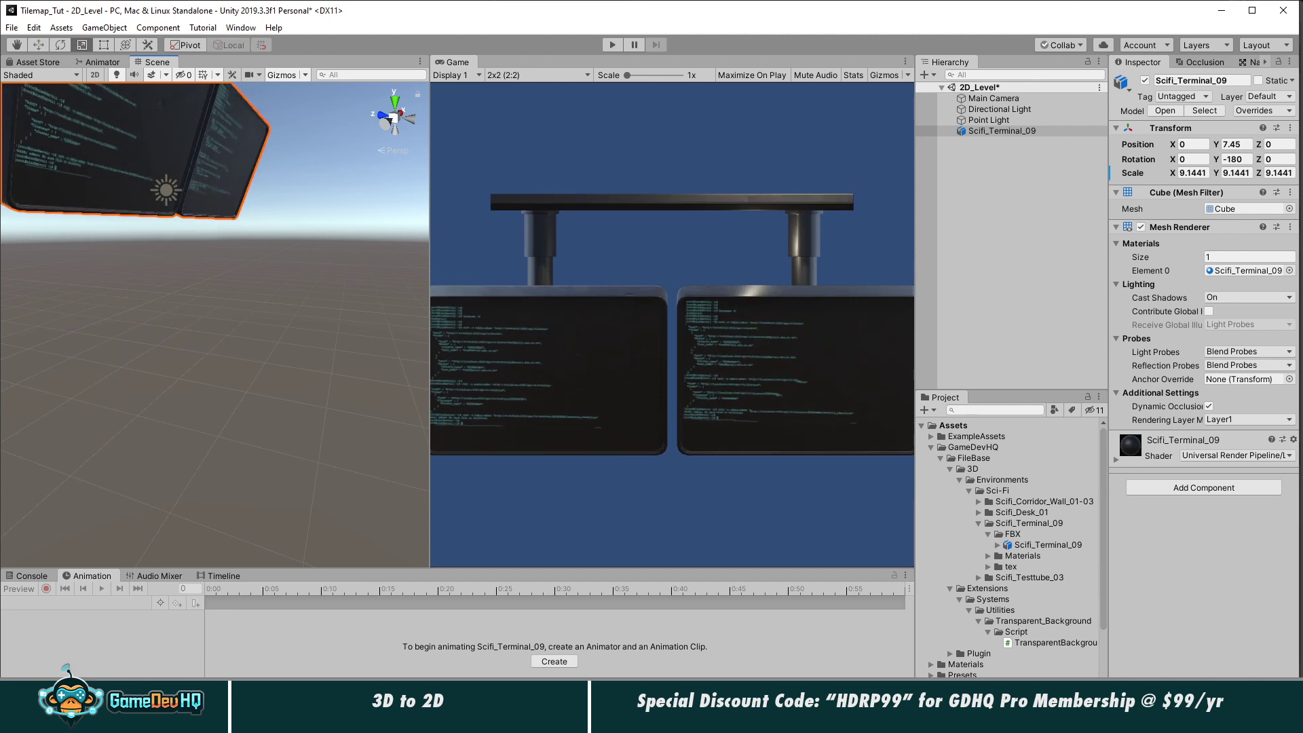
pyautogui.keyDown('alt'); pyautogui.moveTo(407, 120); pyautogui.dragTo(265, 224, button='right'); pyautogui.keyUp('alt')
pyautogui.moveTo(212, 183); pyautogui.dragTo(216, 185)
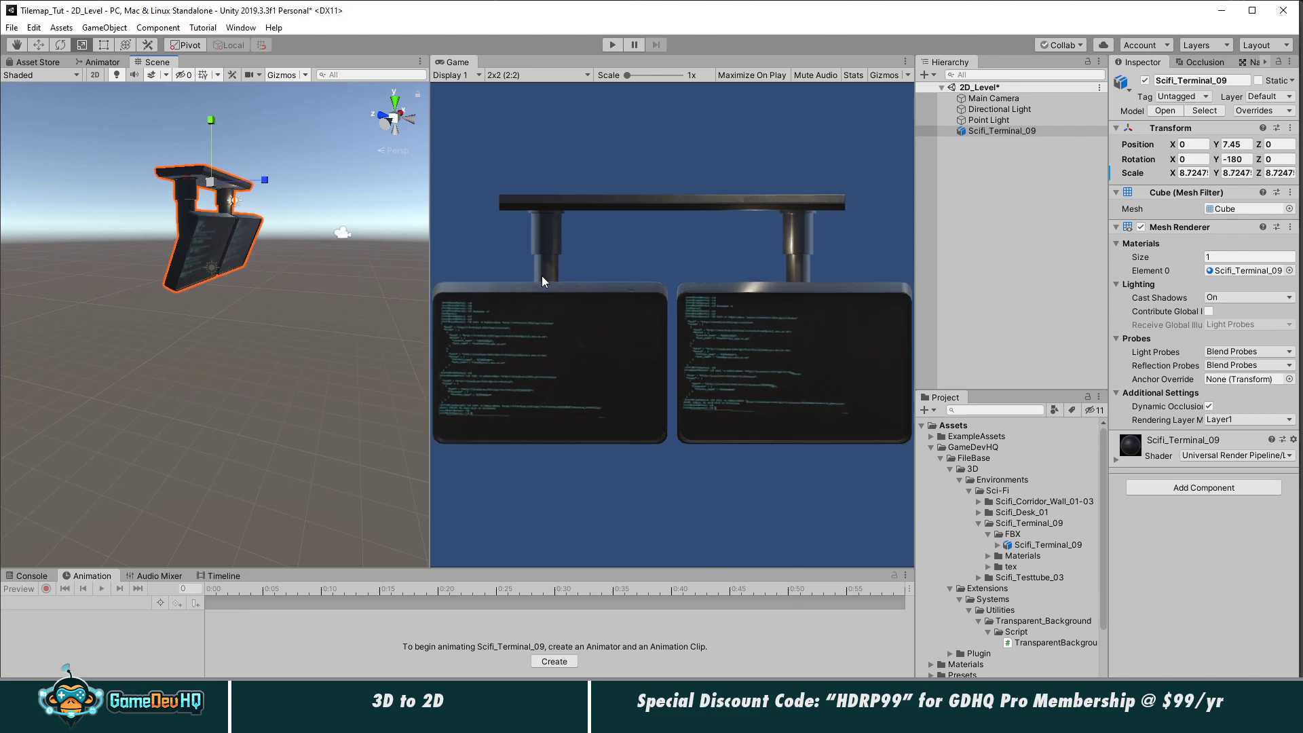
pyautogui.press('w')
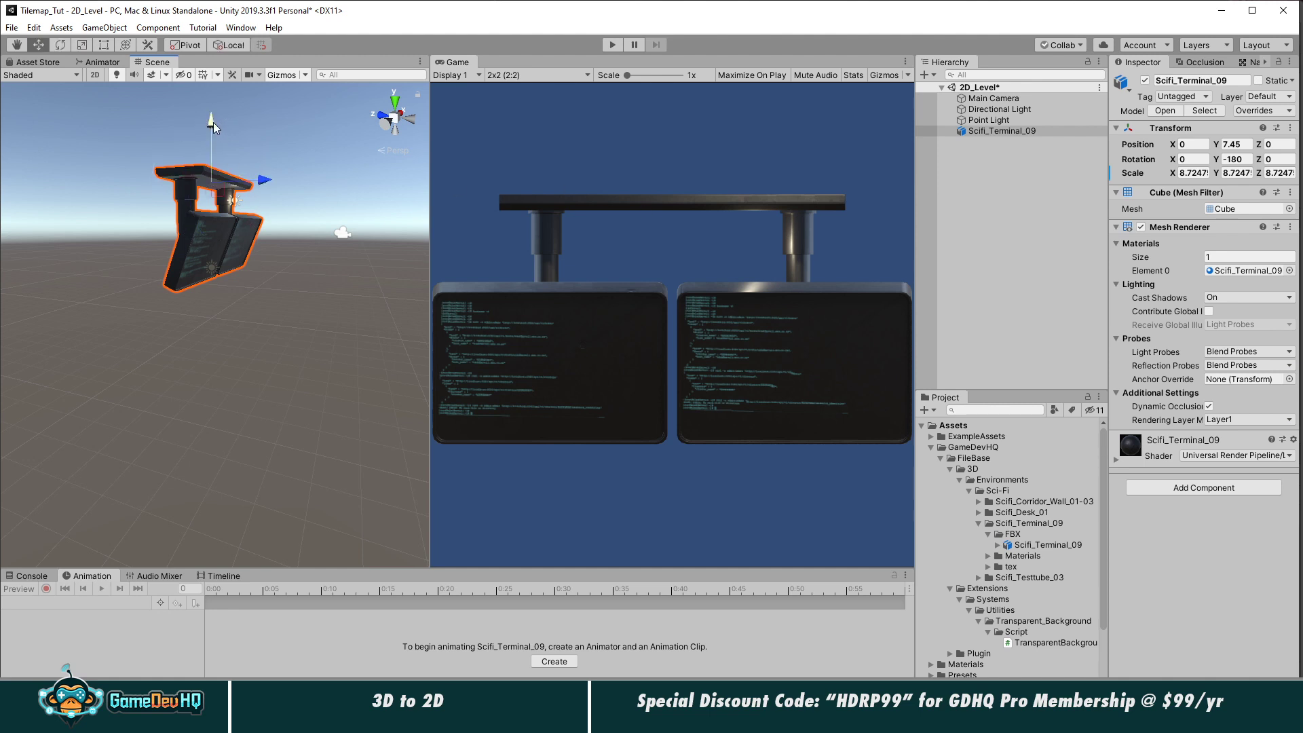
pyautogui.moveTo(211, 120); pyautogui.dragTo(213, 74)
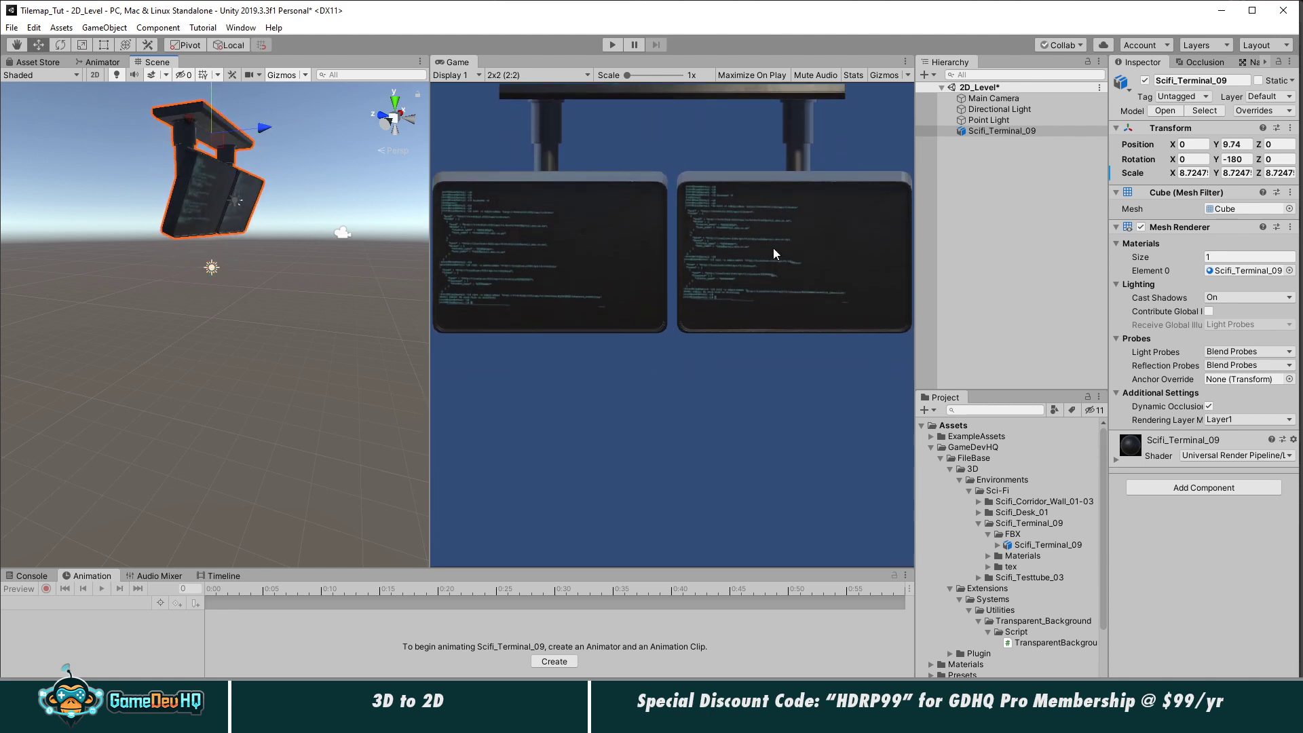
# Step: Preview the terminal in Play mode, then stop playback
pyautogui.click(614, 45)
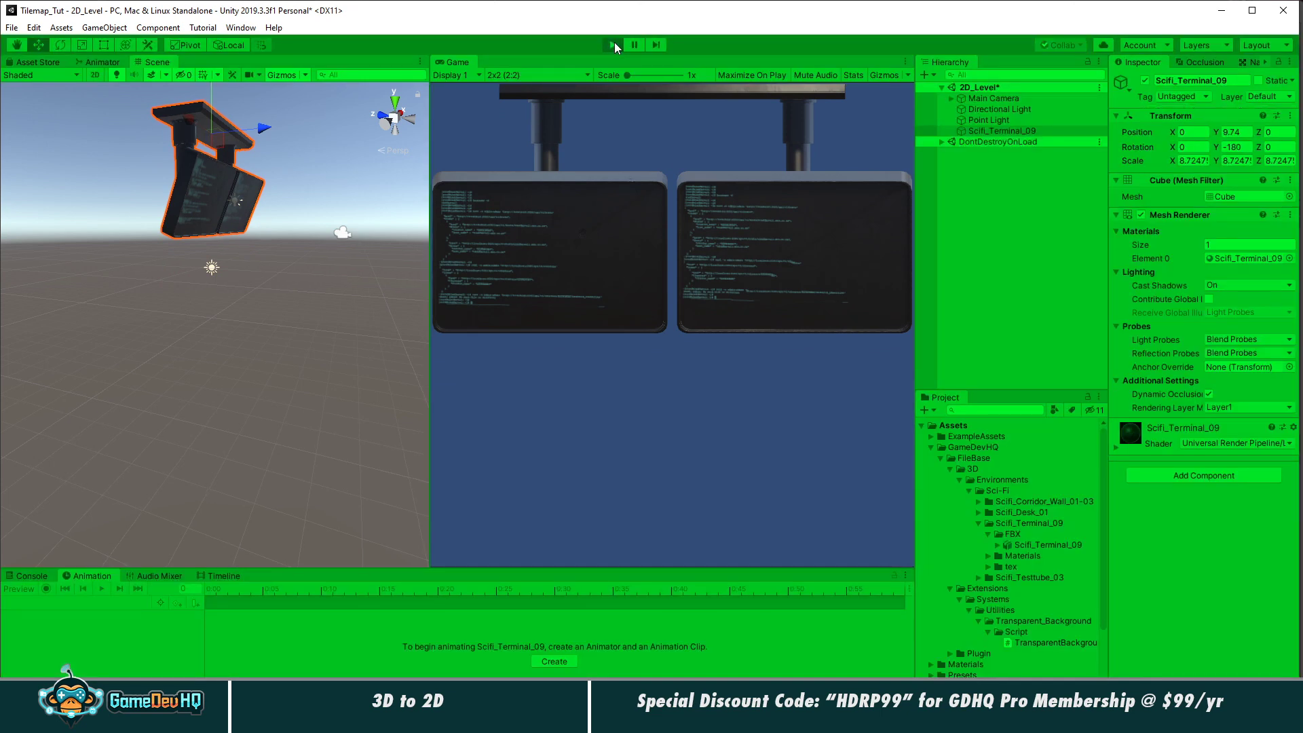
pyautogui.click(614, 45)
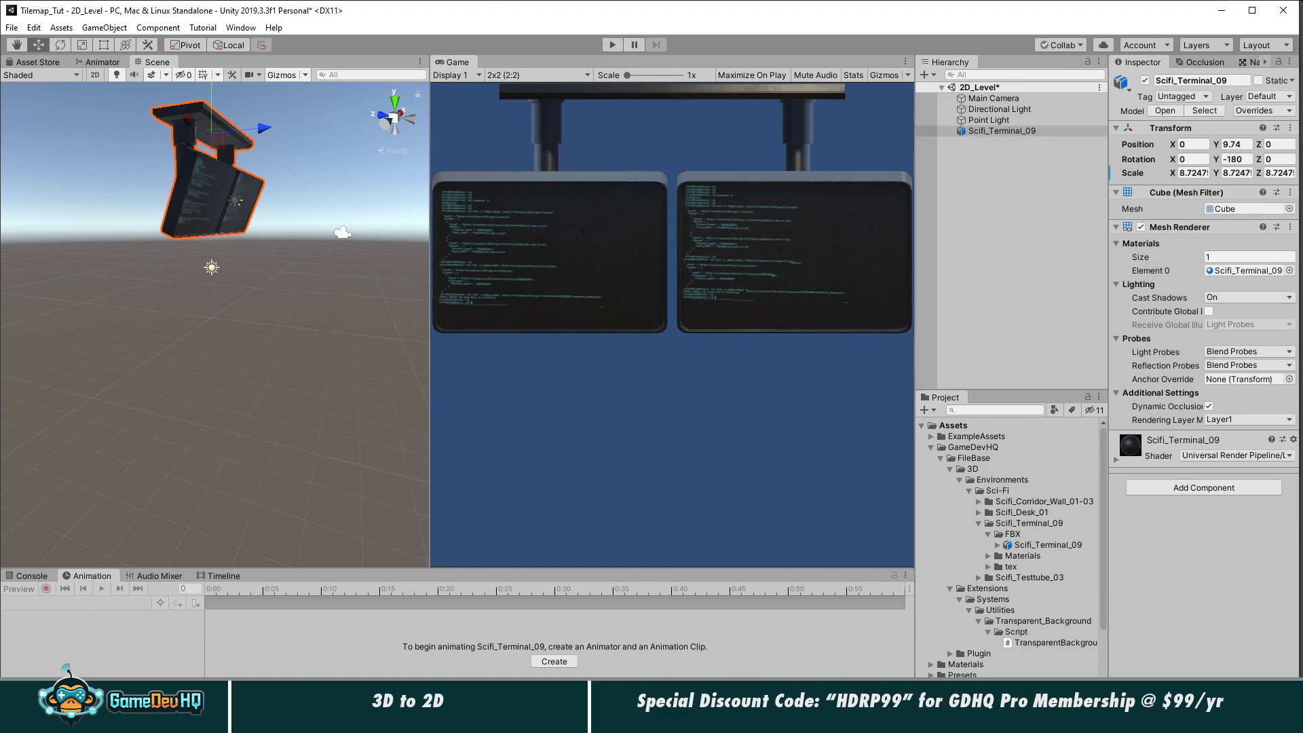
pyautogui.moveTo(96, 719)
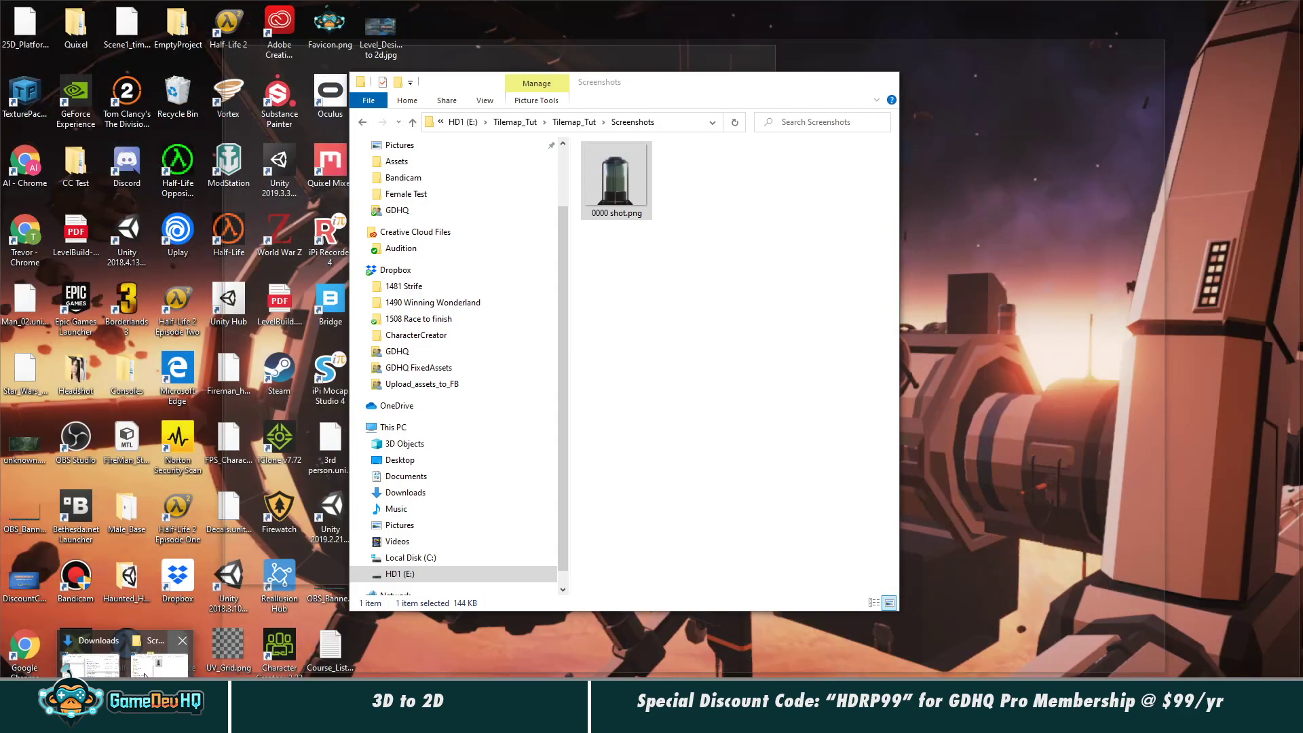
# Step: Open Tilemap_Tut's Screenshots1 folder and drag 0000 shot.png into Photoshop
pyautogui.click(159, 660)
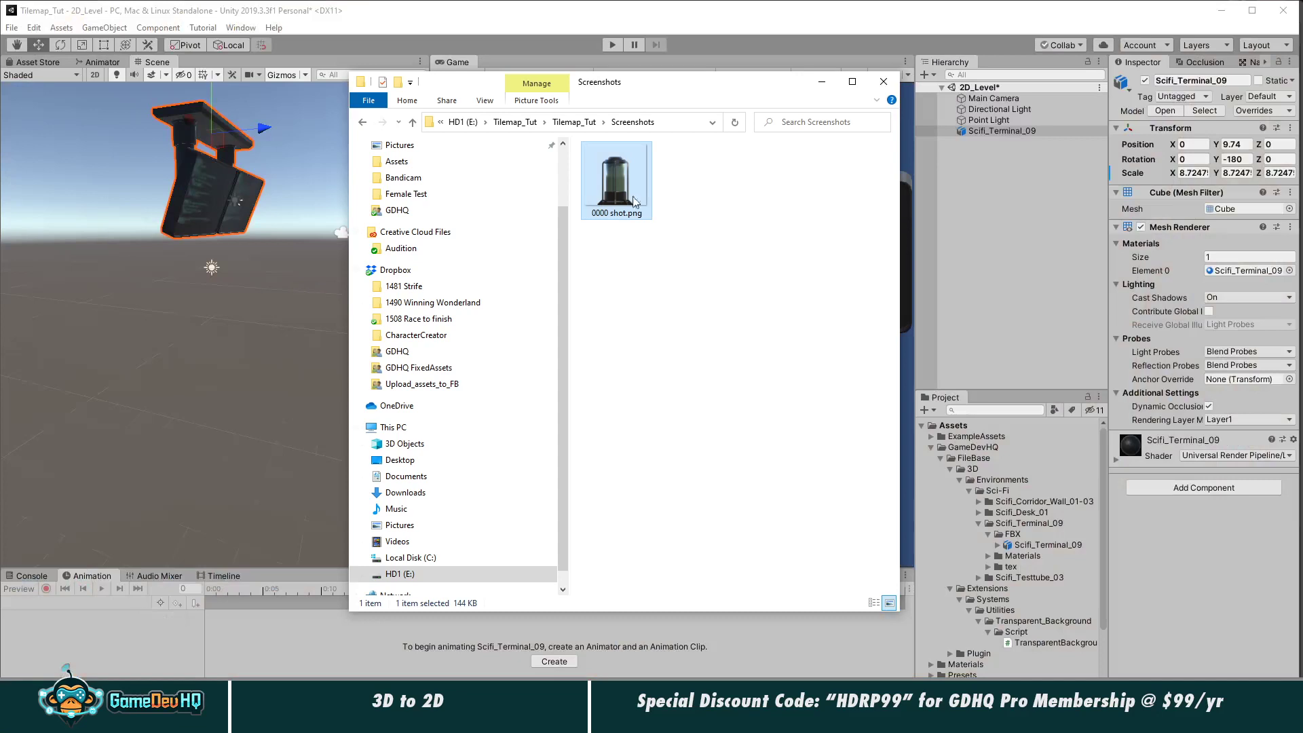
pyautogui.click(574, 122)
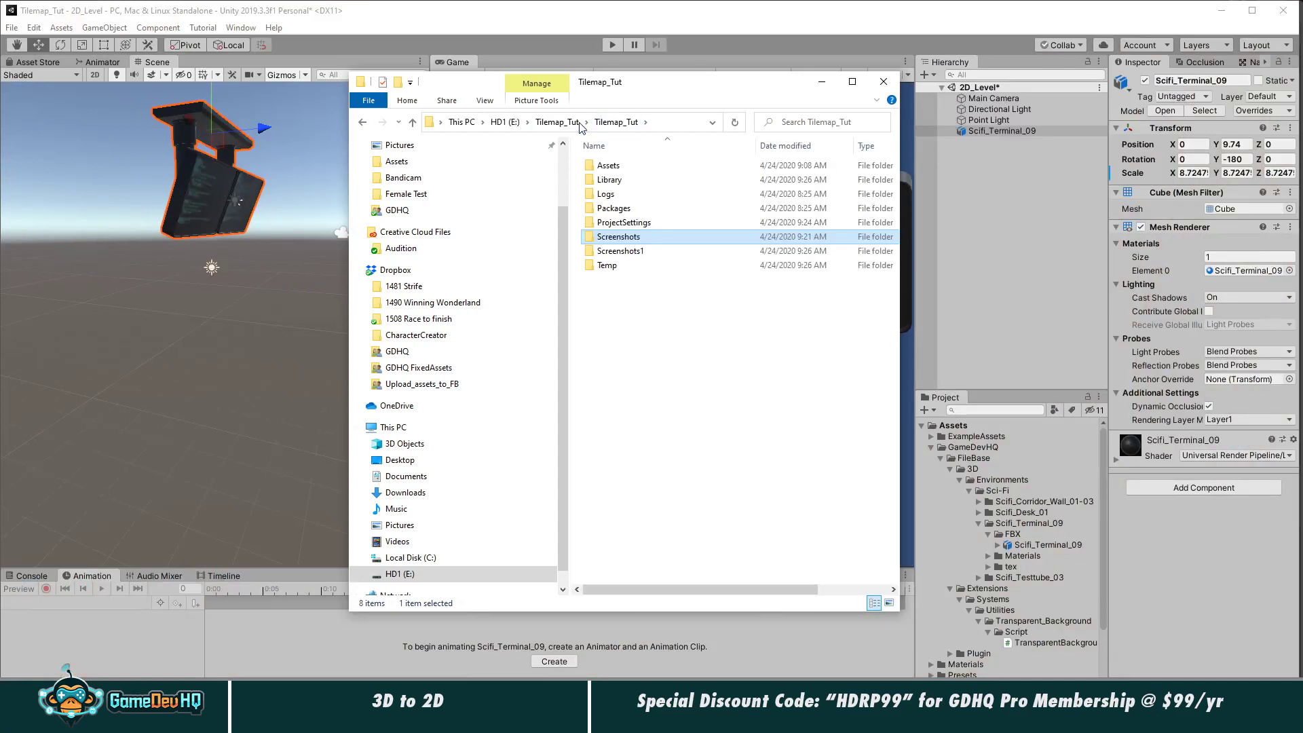
pyautogui.doubleClick(618, 253)
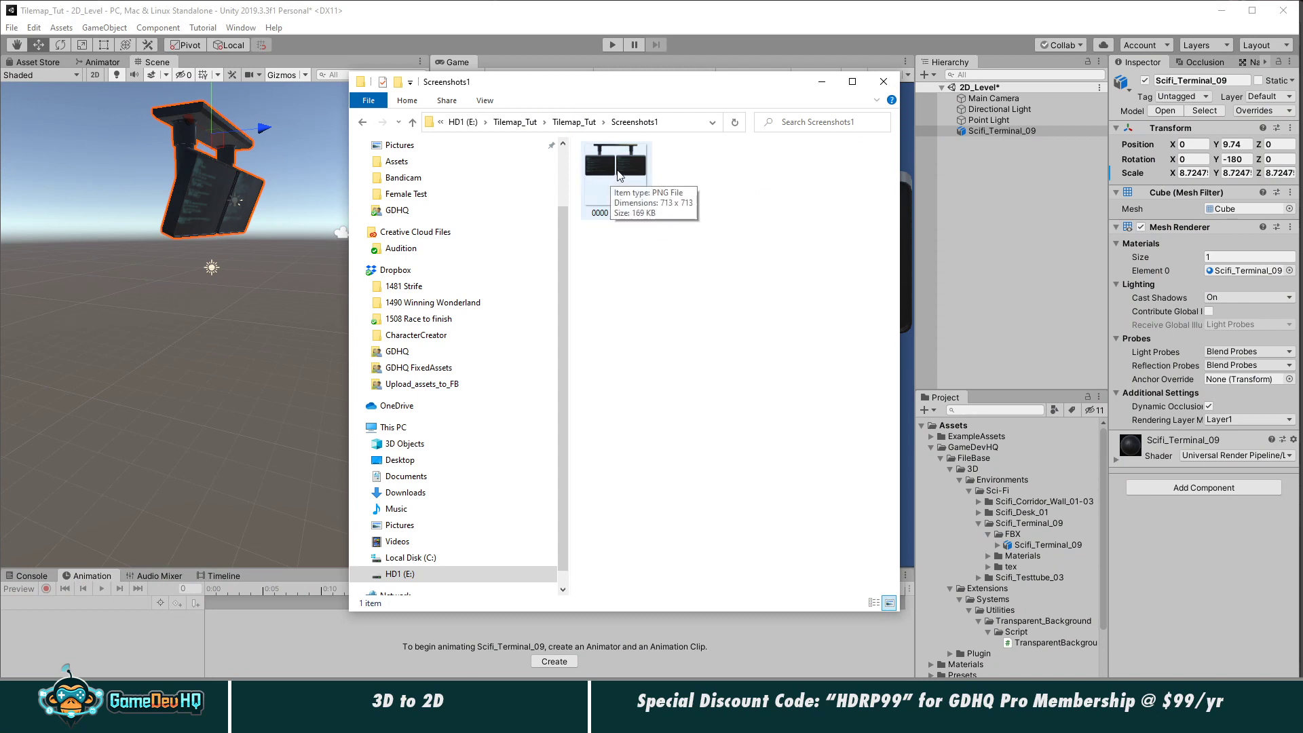
pyautogui.moveTo(618, 171); pyautogui.dragTo(309, 56)
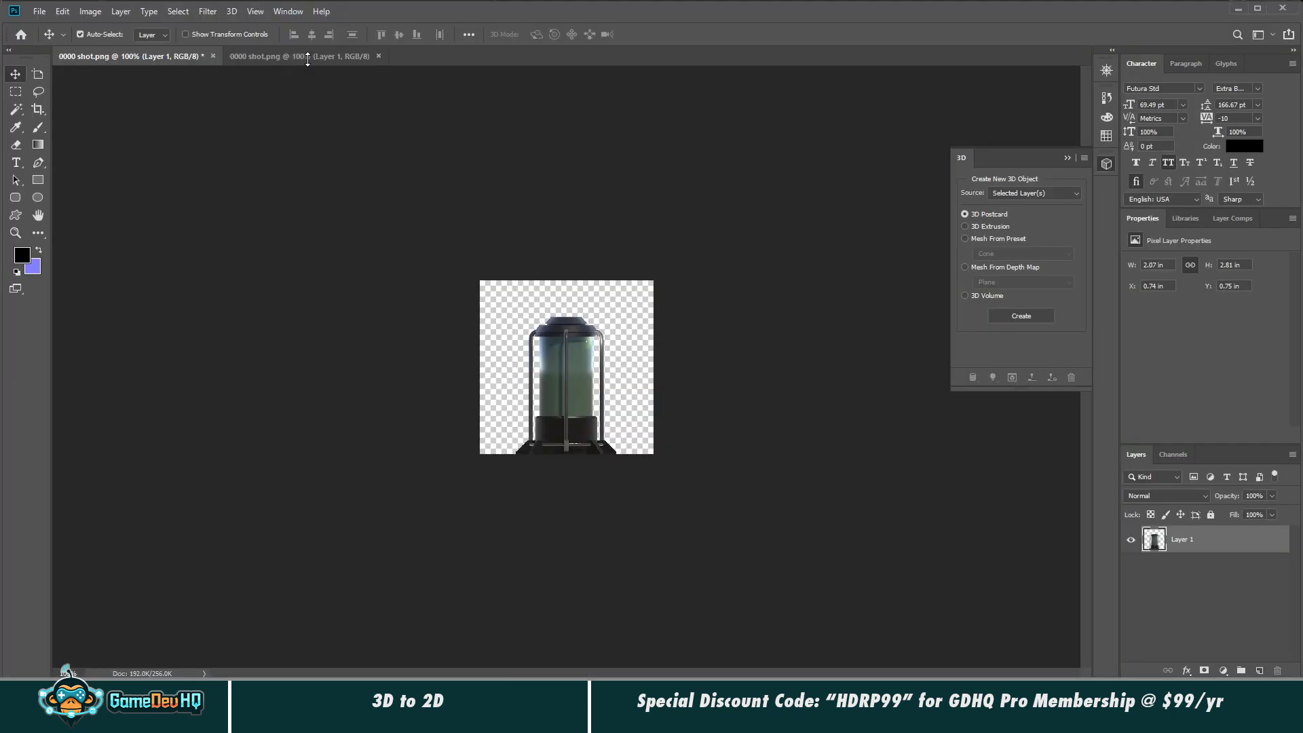
# Step: Resize the terminal screenshot to 256 px wide and save it
pyautogui.click(90, 12)
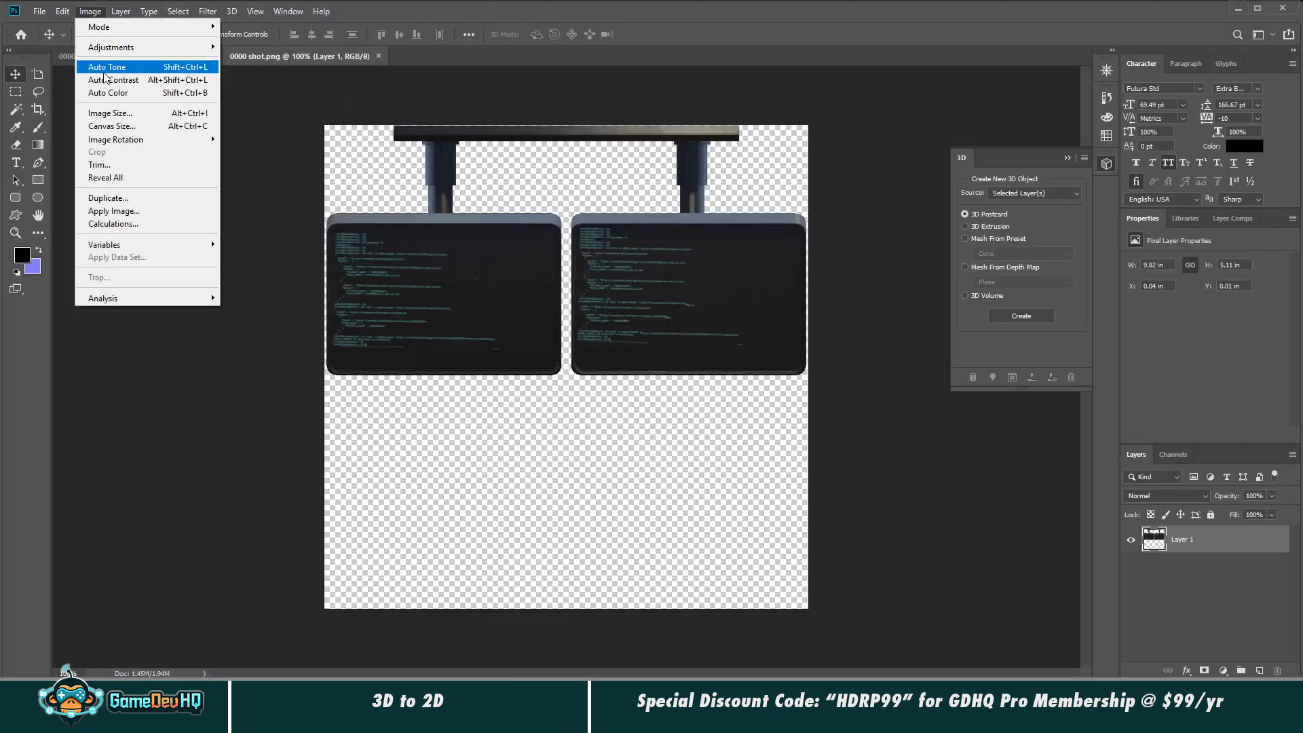
pyautogui.click(112, 121)
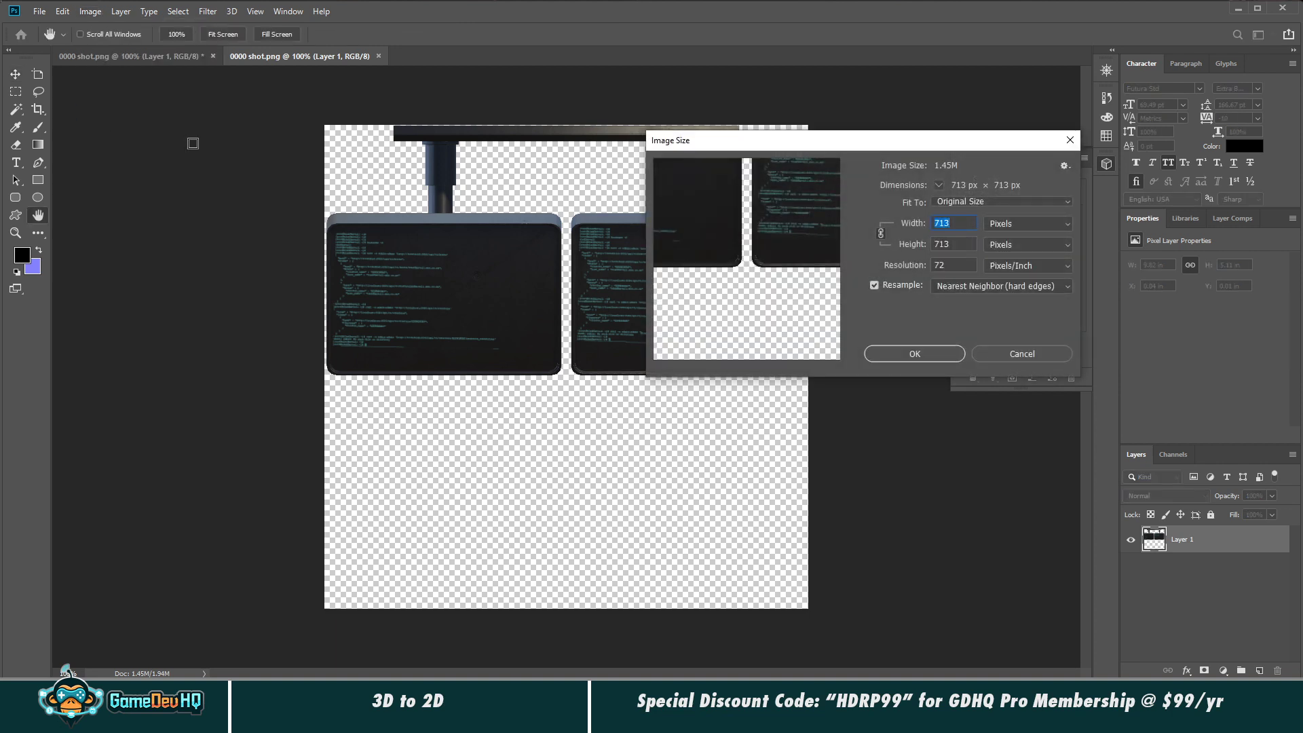
pyautogui.write('256')
pyautogui.press('Return')
pyautogui.press('v')
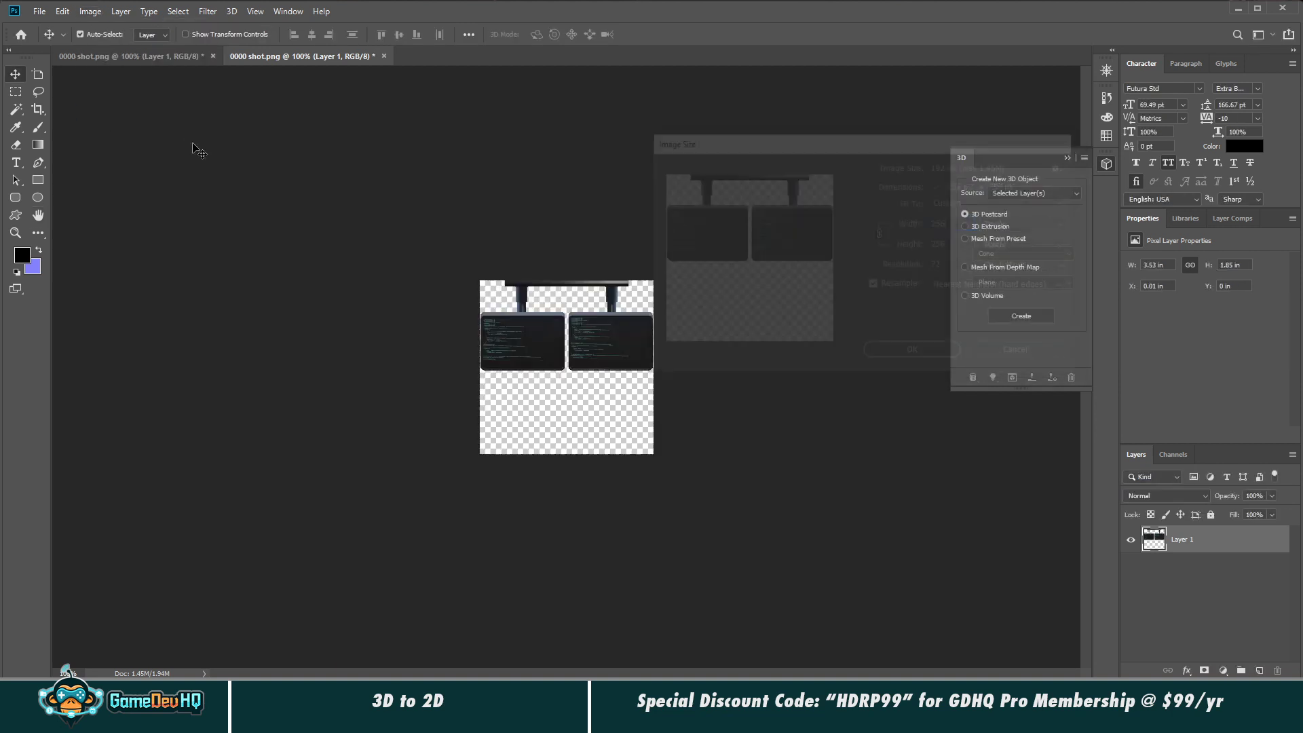
pyautogui.hotkey('ctrl', 's')
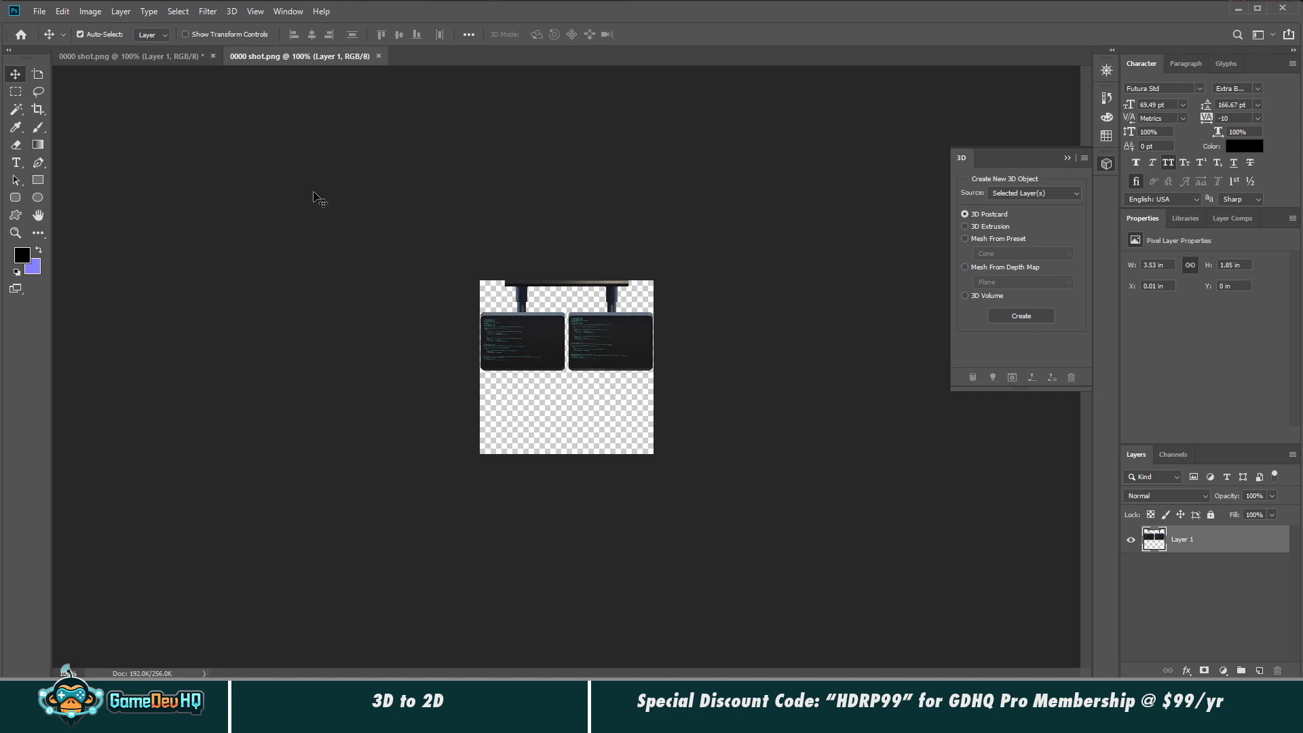
pyautogui.hotkey('ctrl', 'shift', 's')
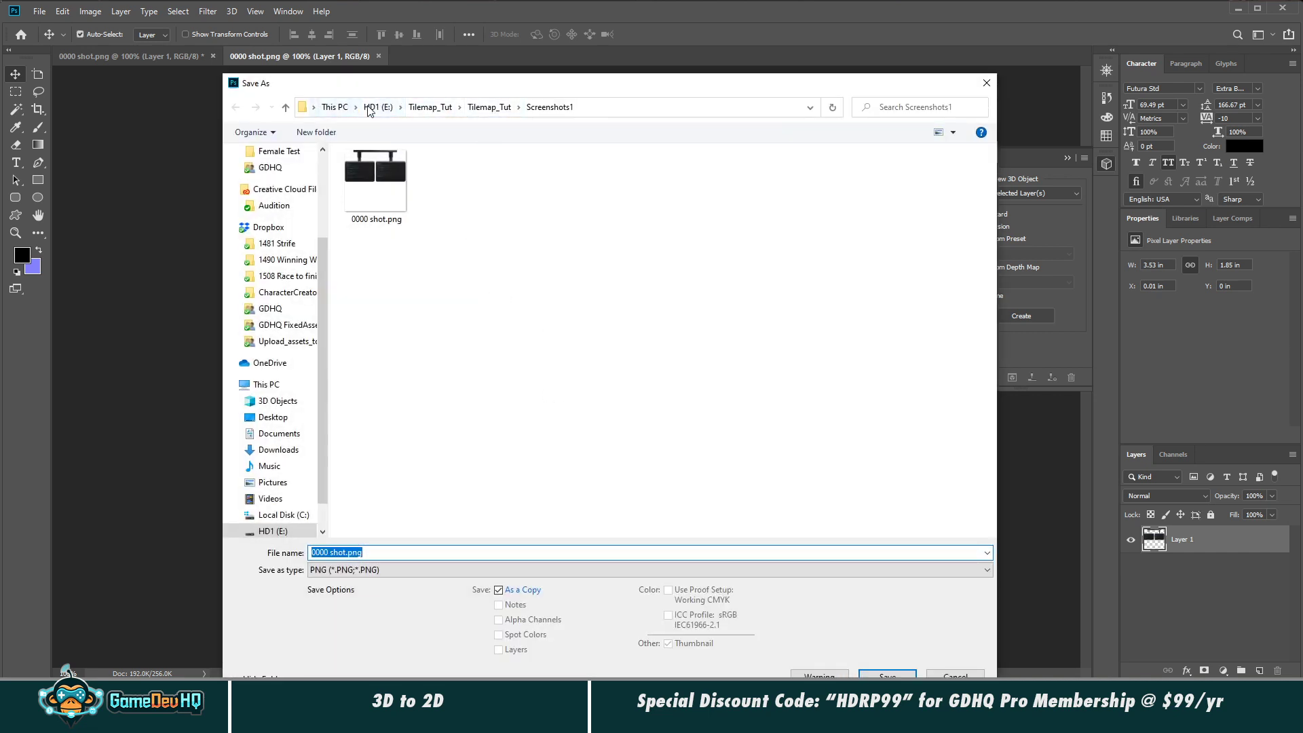
# Step: Save the image as Dual_Monitors.png in E:\Saved_Sprites with default PNG options
pyautogui.click(810, 111)
pyautogui.click(810, 111)
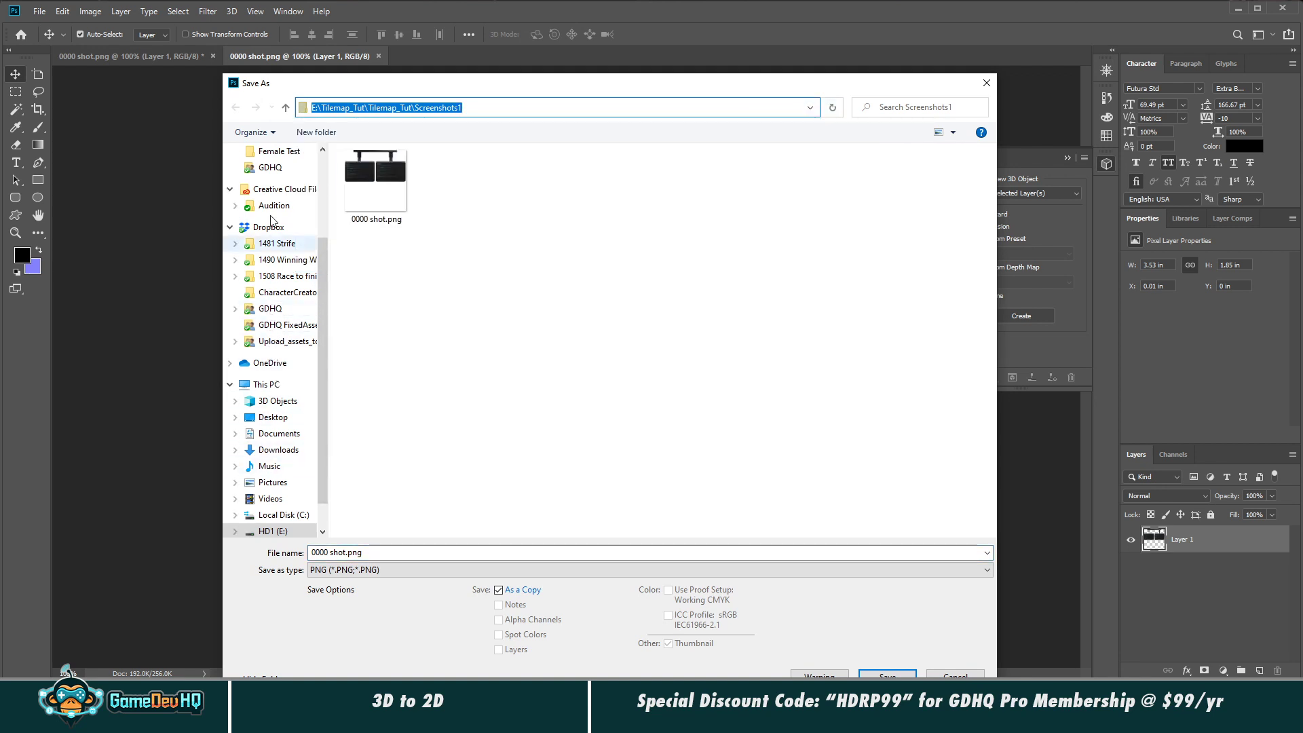
pyautogui.click(272, 531)
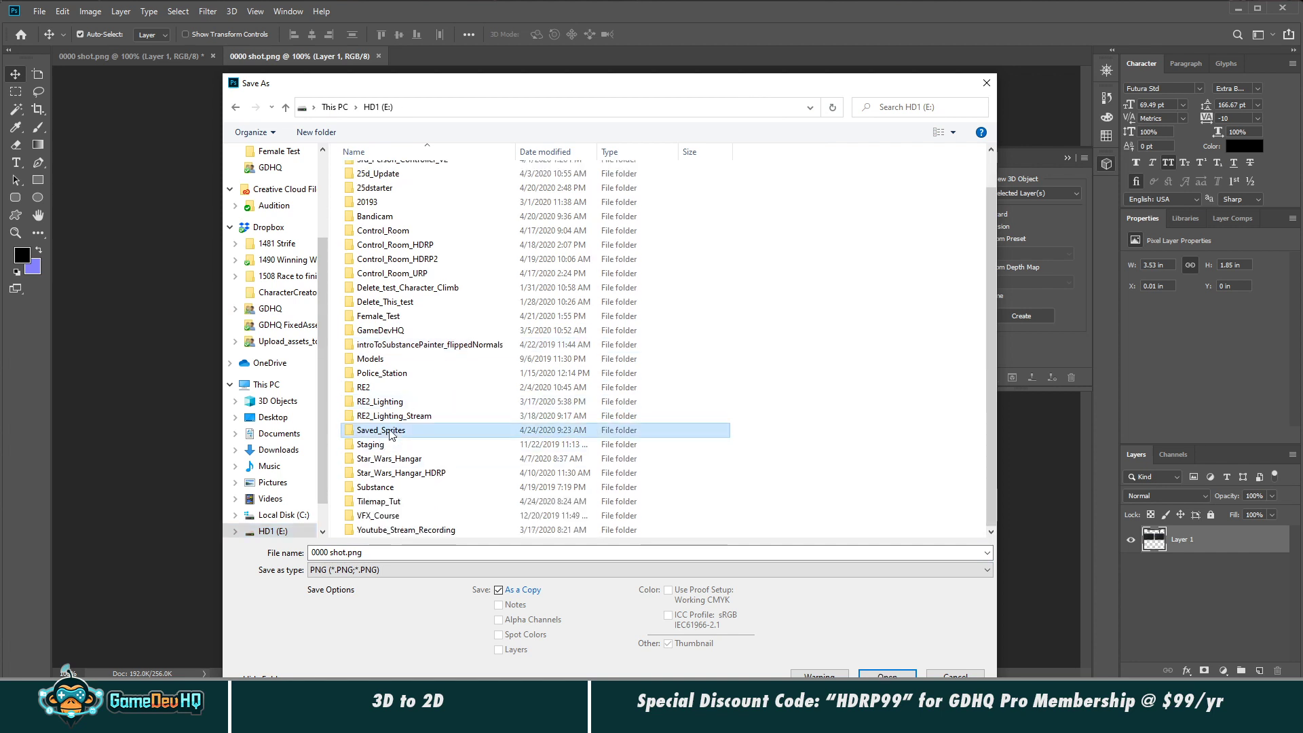
pyautogui.doubleClick(391, 431)
pyautogui.click(345, 554)
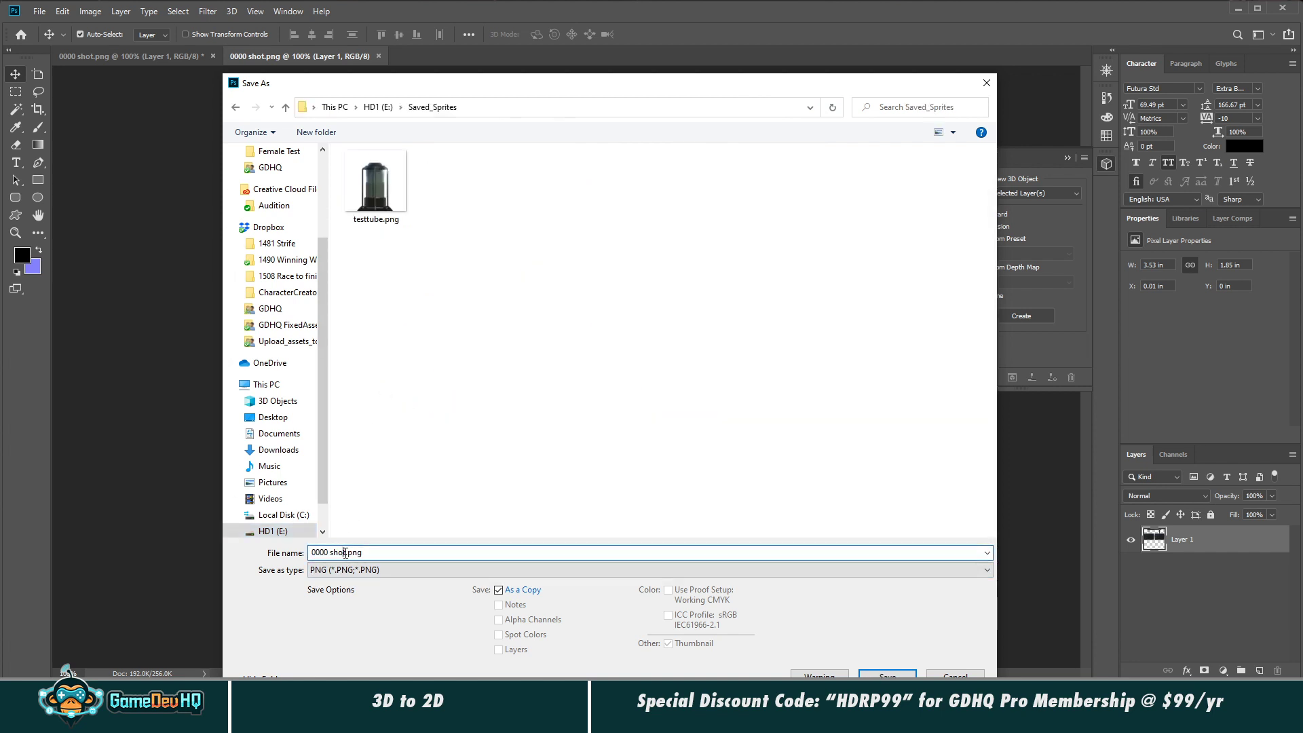
pyautogui.moveTo(347, 554); pyautogui.dragTo(310, 553)
pyautogui.write('Dual_Monitors')
pyautogui.press('Return')
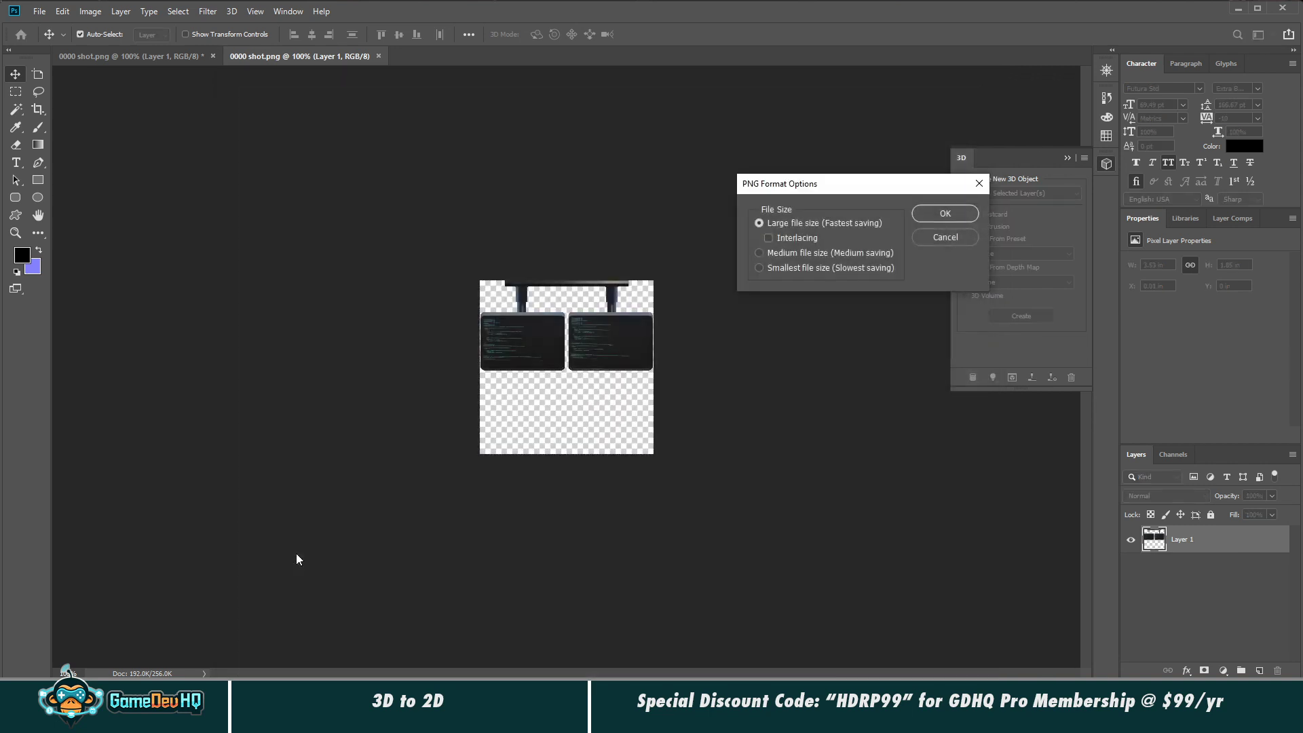
pyautogui.click(941, 216)
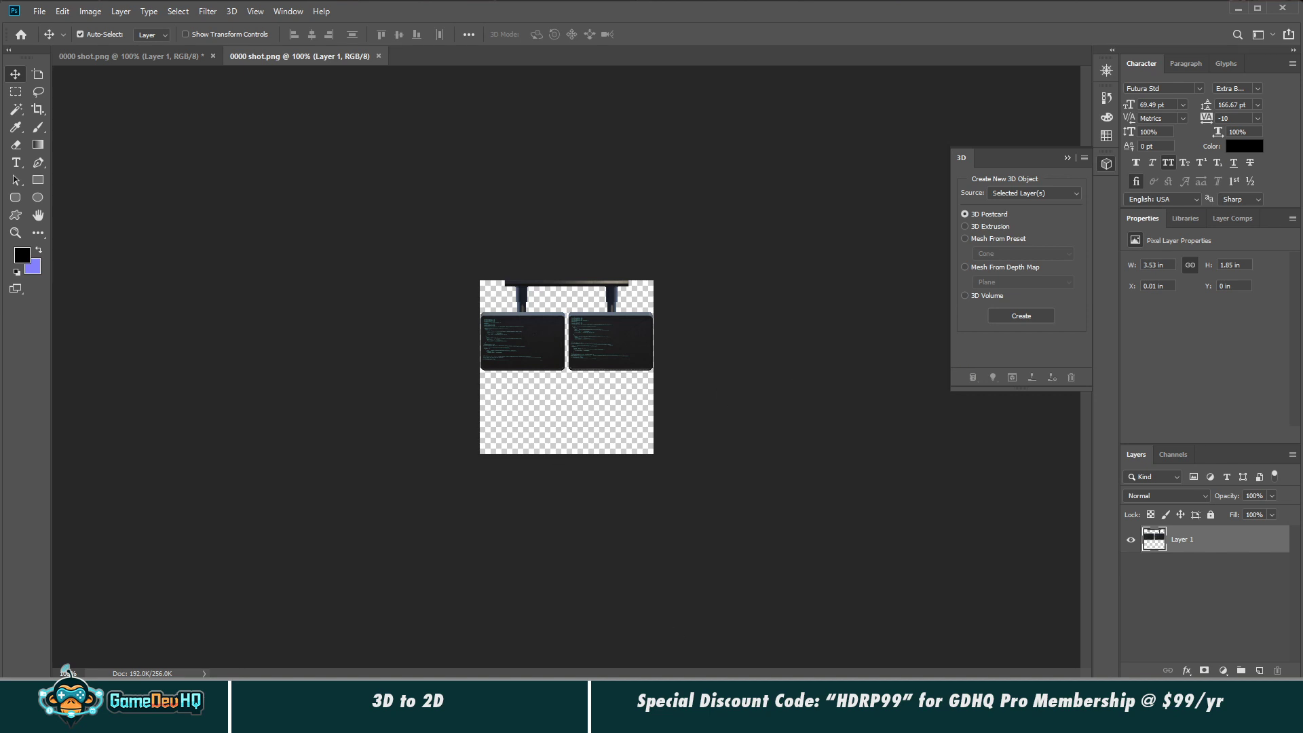
# Step: Delete Scifi_Terminal_09 from the Unity scene
pyautogui.moveTo(703, 720)
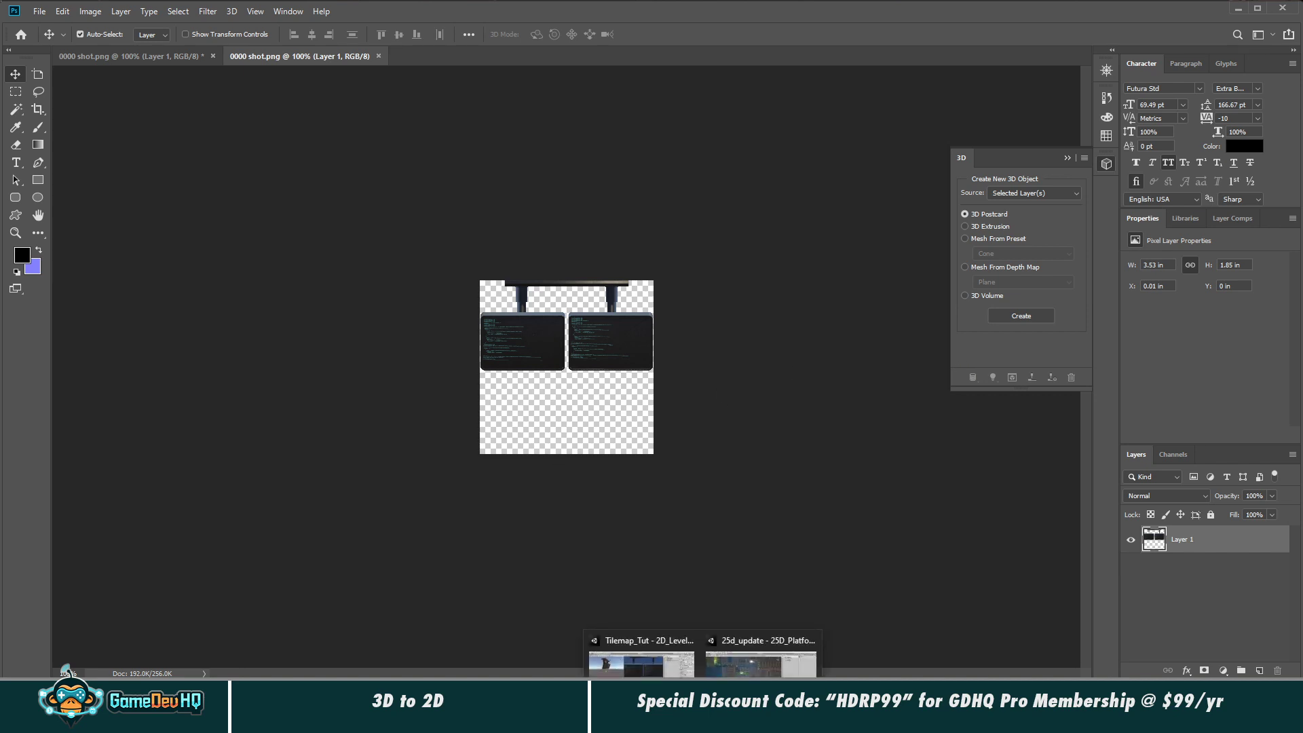
pyautogui.click(642, 658)
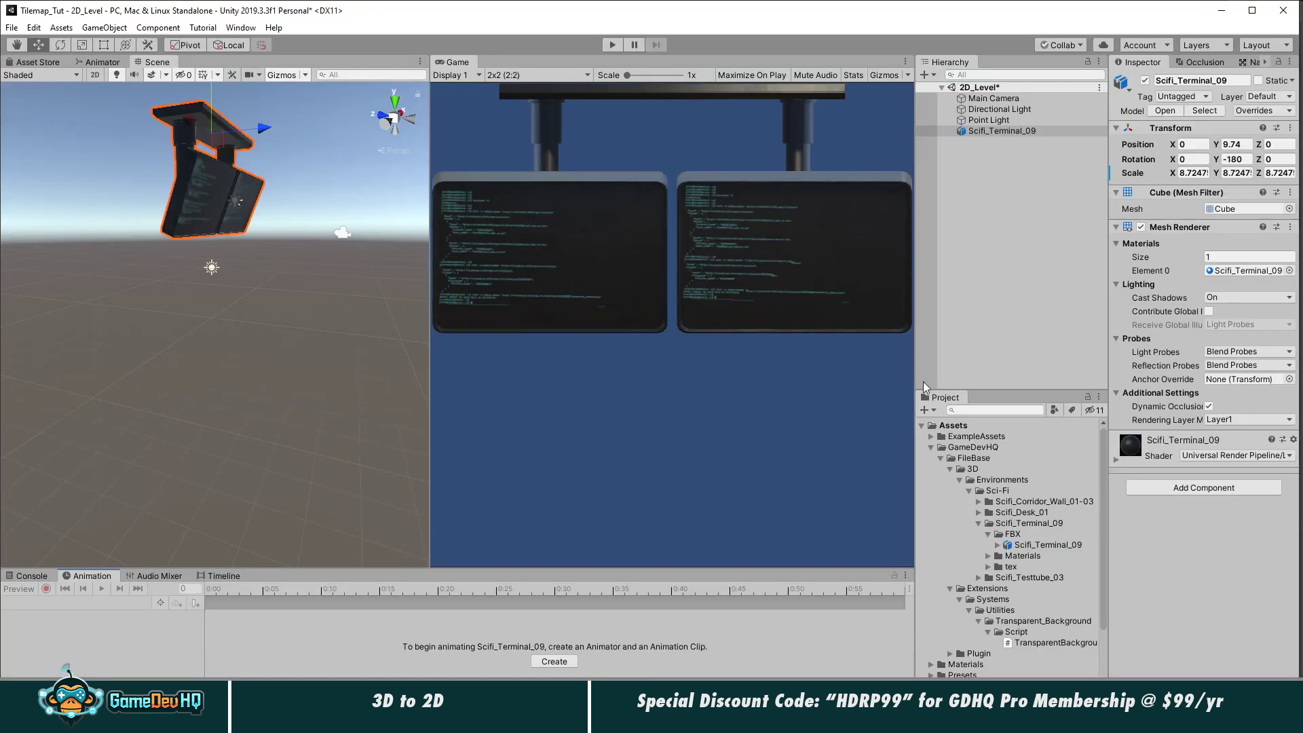
pyautogui.click(994, 131)
pyautogui.press('Delete')
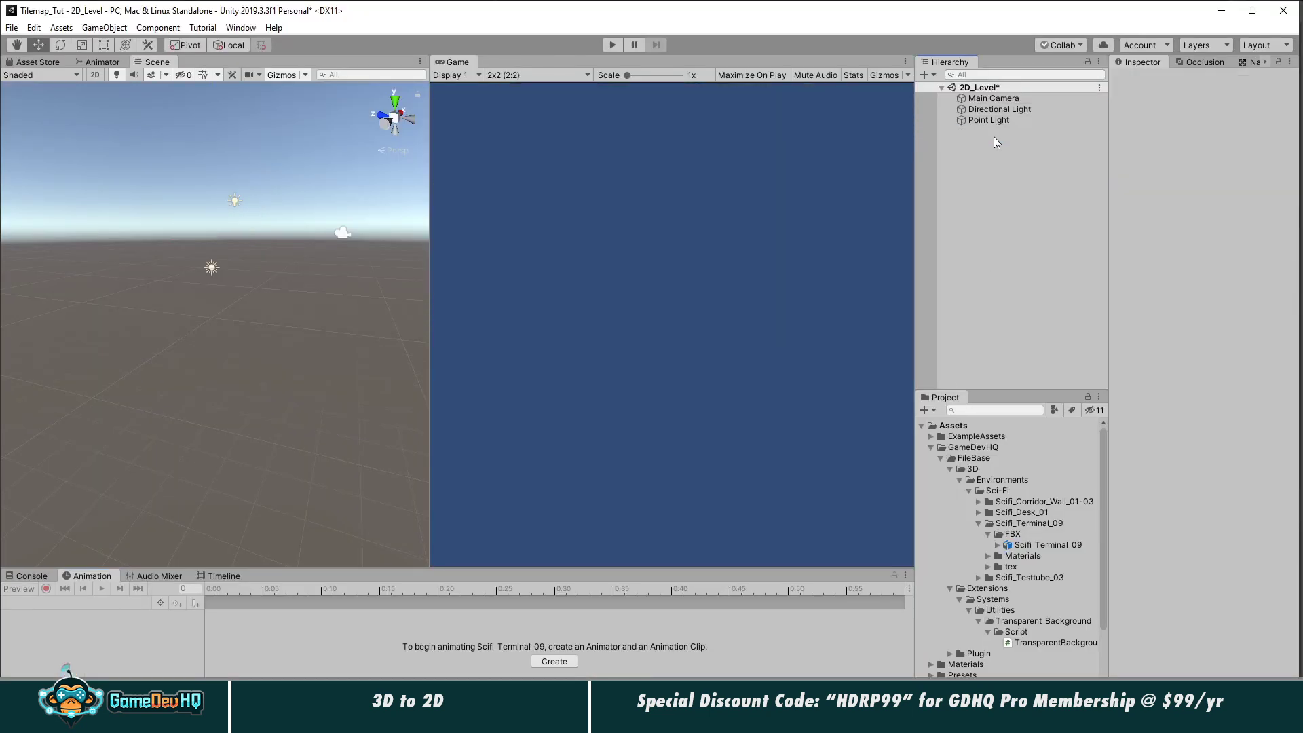
# Step: Add the Scifi_Desk_01 FBX model to the scene and raise it
pyautogui.click(979, 523)
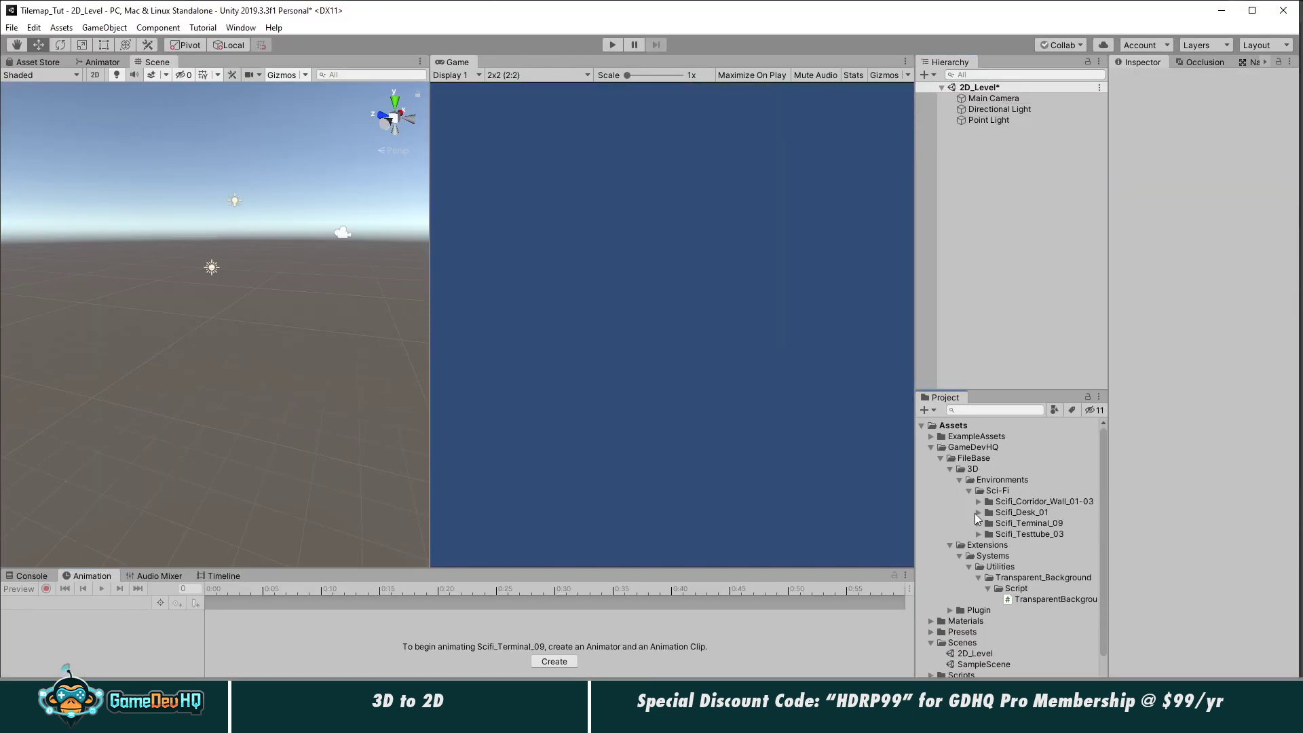
pyautogui.click(979, 512)
pyautogui.click(988, 524)
pyautogui.click(1039, 535)
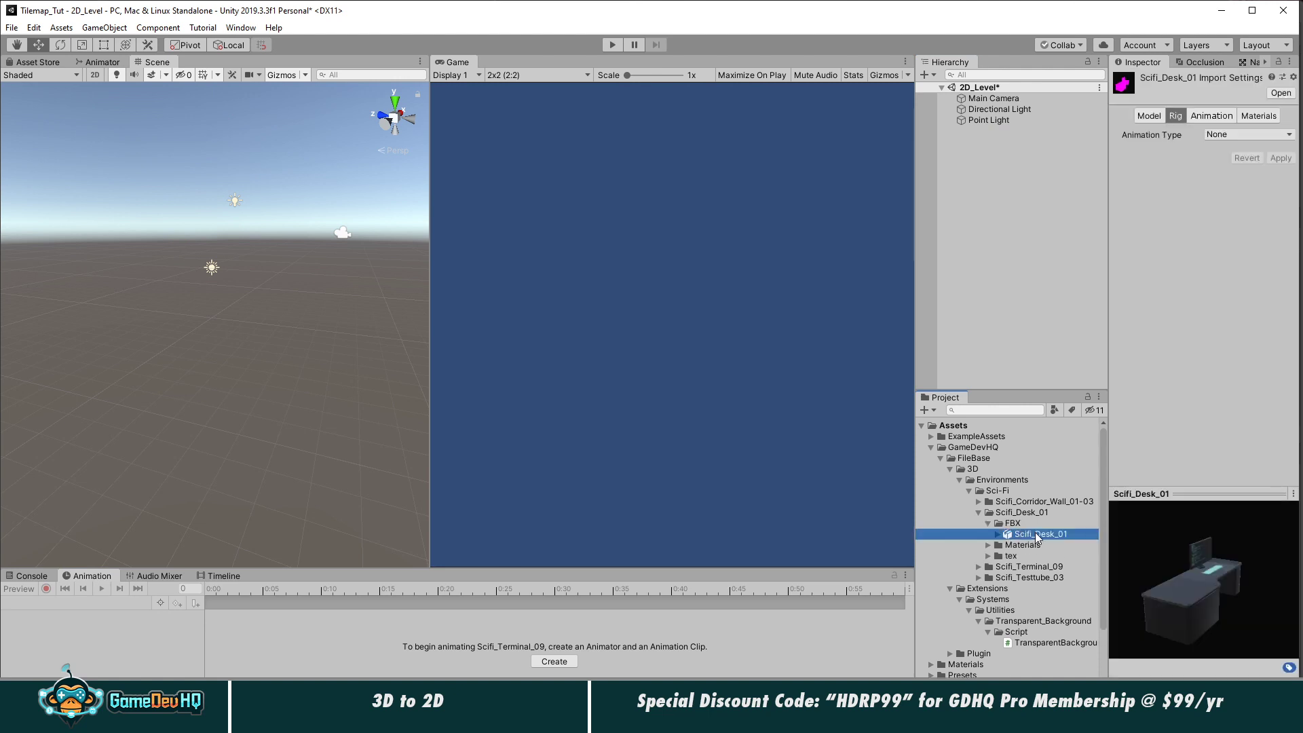
pyautogui.moveTo(1038, 534); pyautogui.dragTo(1031, 302)
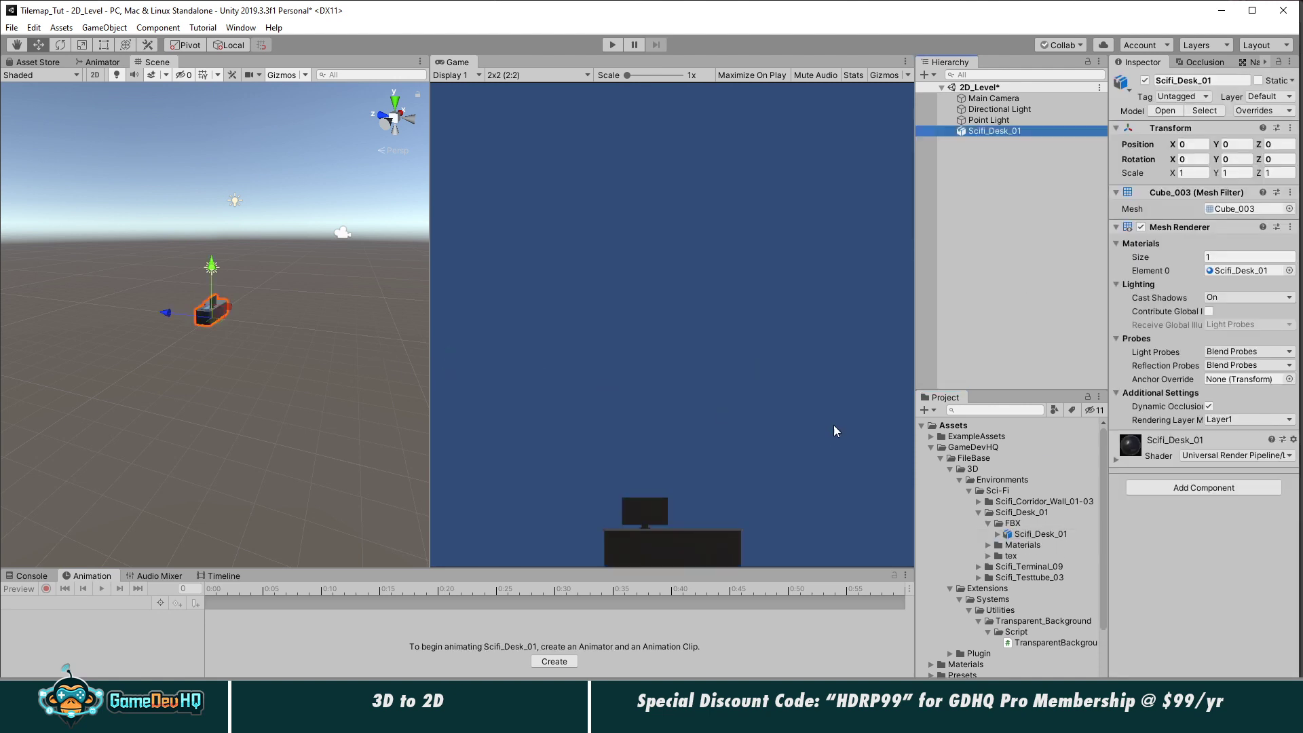
pyautogui.press('r')
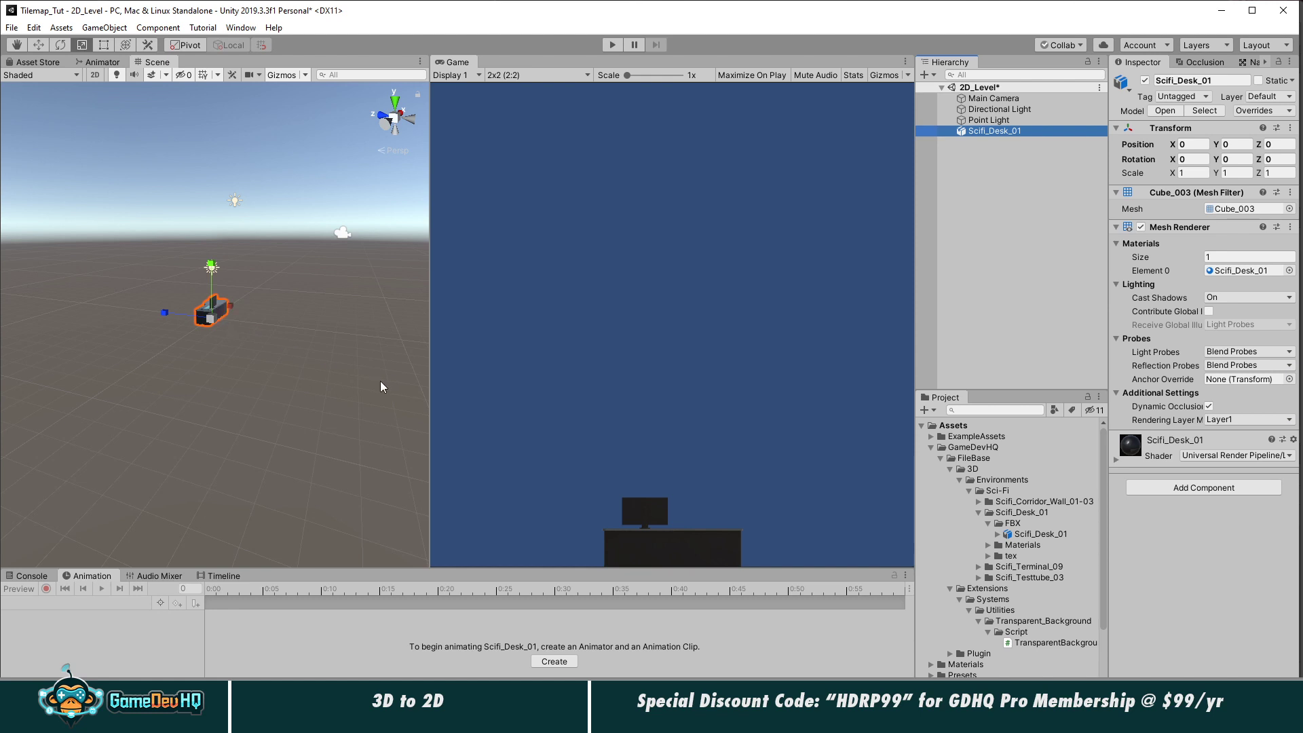
pyautogui.press('e')
pyautogui.press('w')
pyautogui.moveTo(212, 270); pyautogui.dragTo(212, 226)
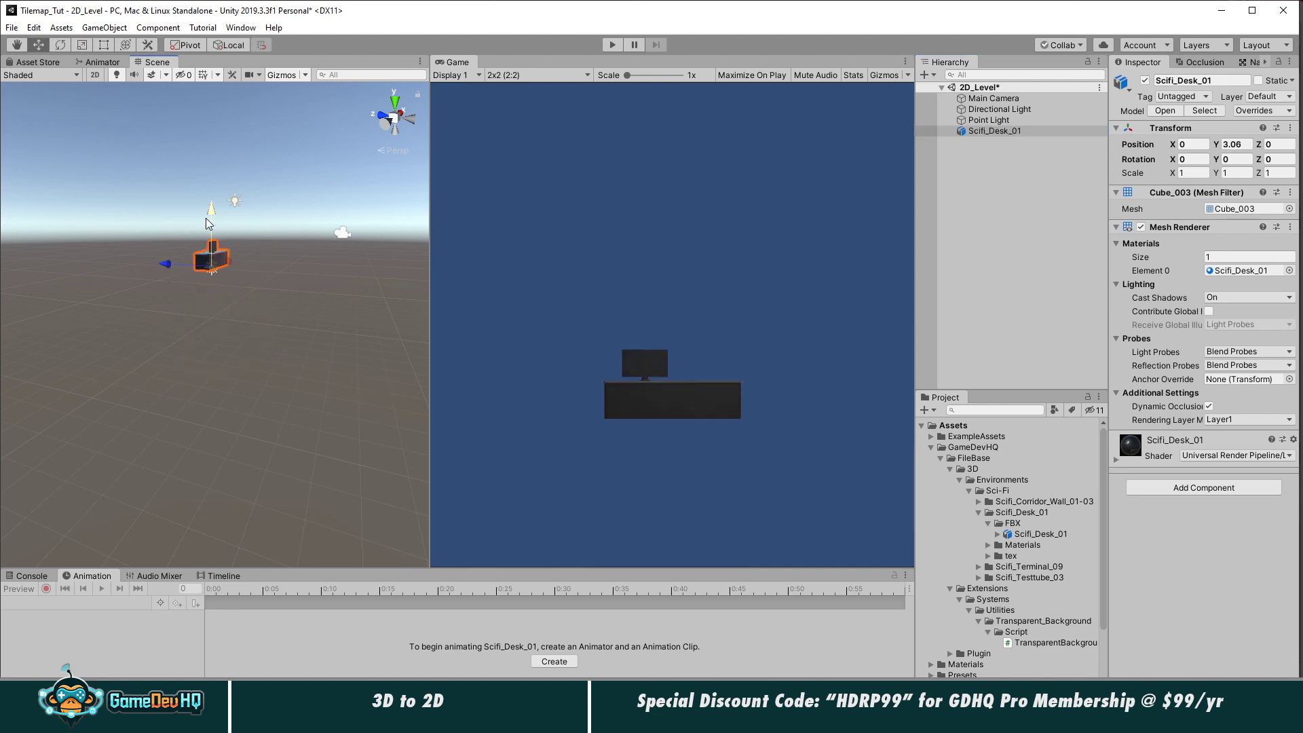
# Step: Rotate the desk, scale it to about 3.4, and lower it to the view's bottom
pyautogui.press('e')
pyautogui.moveTo(219, 274); pyautogui.dragTo(652, 283)
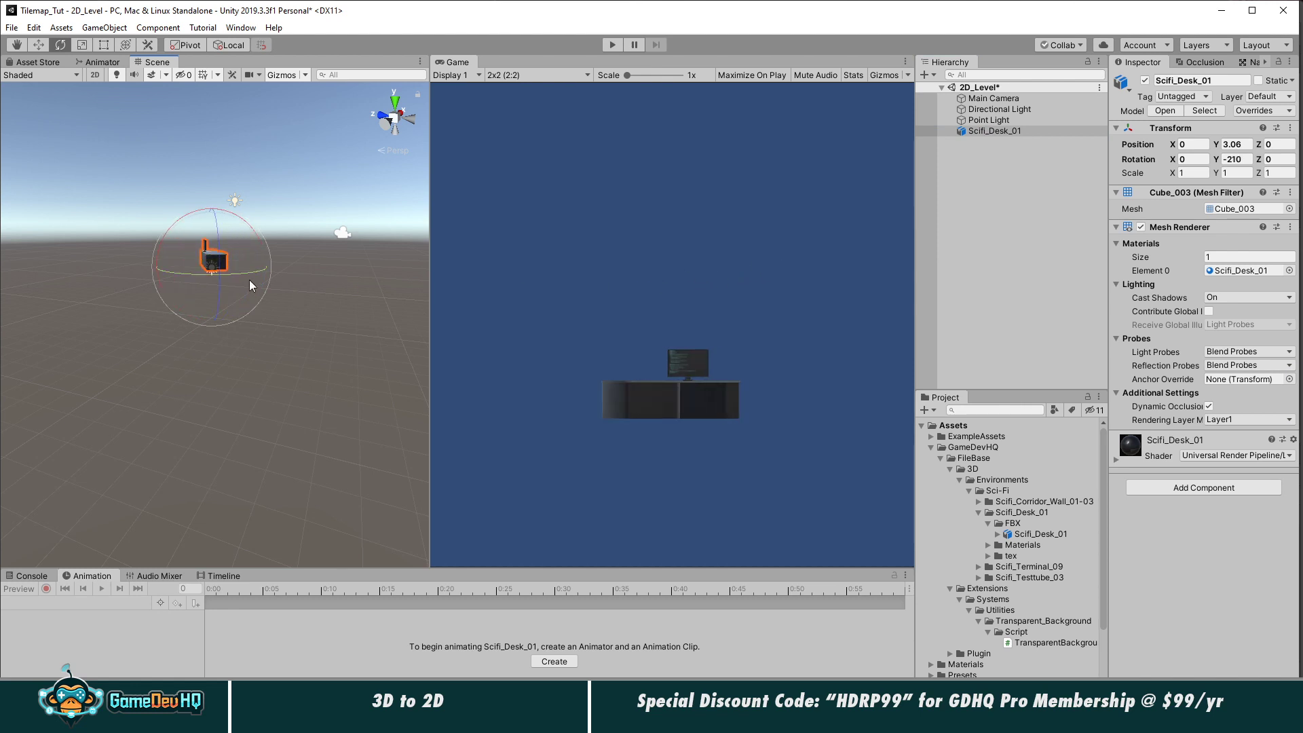
pyautogui.press('r')
pyautogui.moveTo(215, 269); pyautogui.dragTo(373, 259)
pyautogui.press('w')
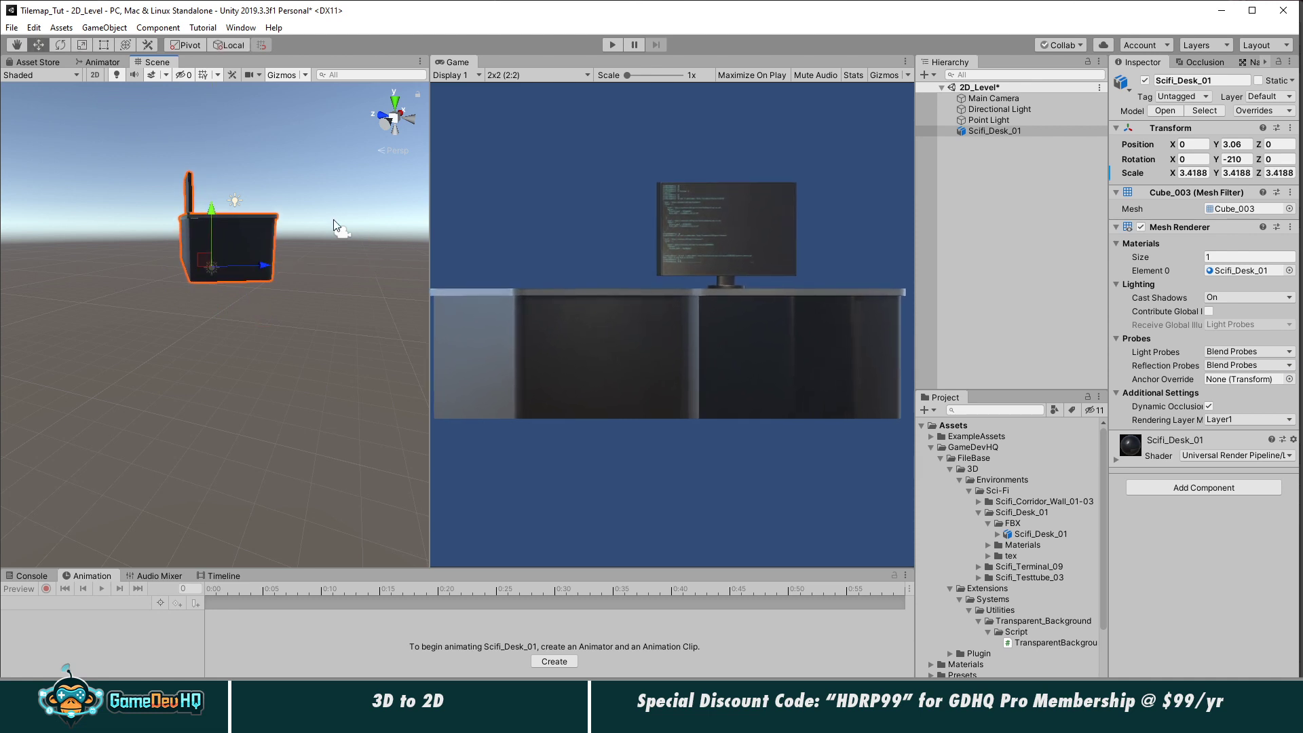
pyautogui.moveTo(215, 209); pyautogui.dragTo(231, 272)
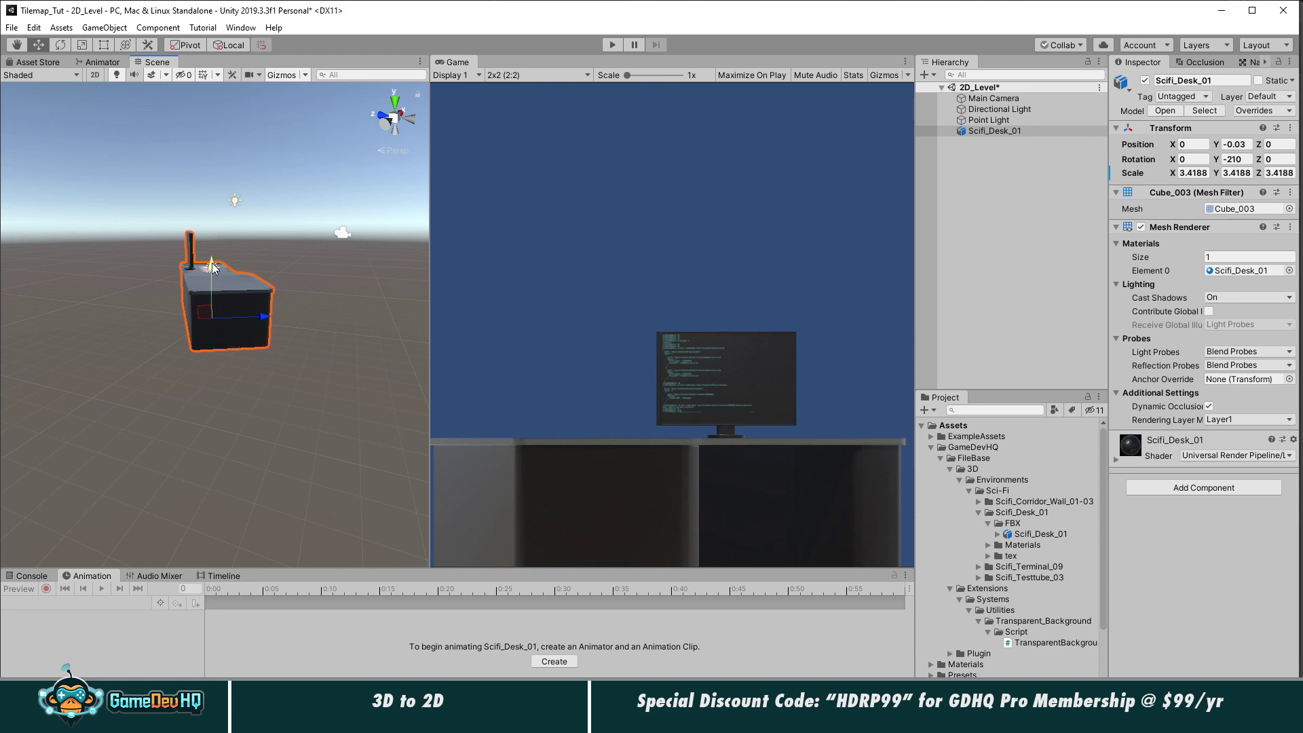
pyautogui.moveTo(213, 266); pyautogui.dragTo(216, 267)
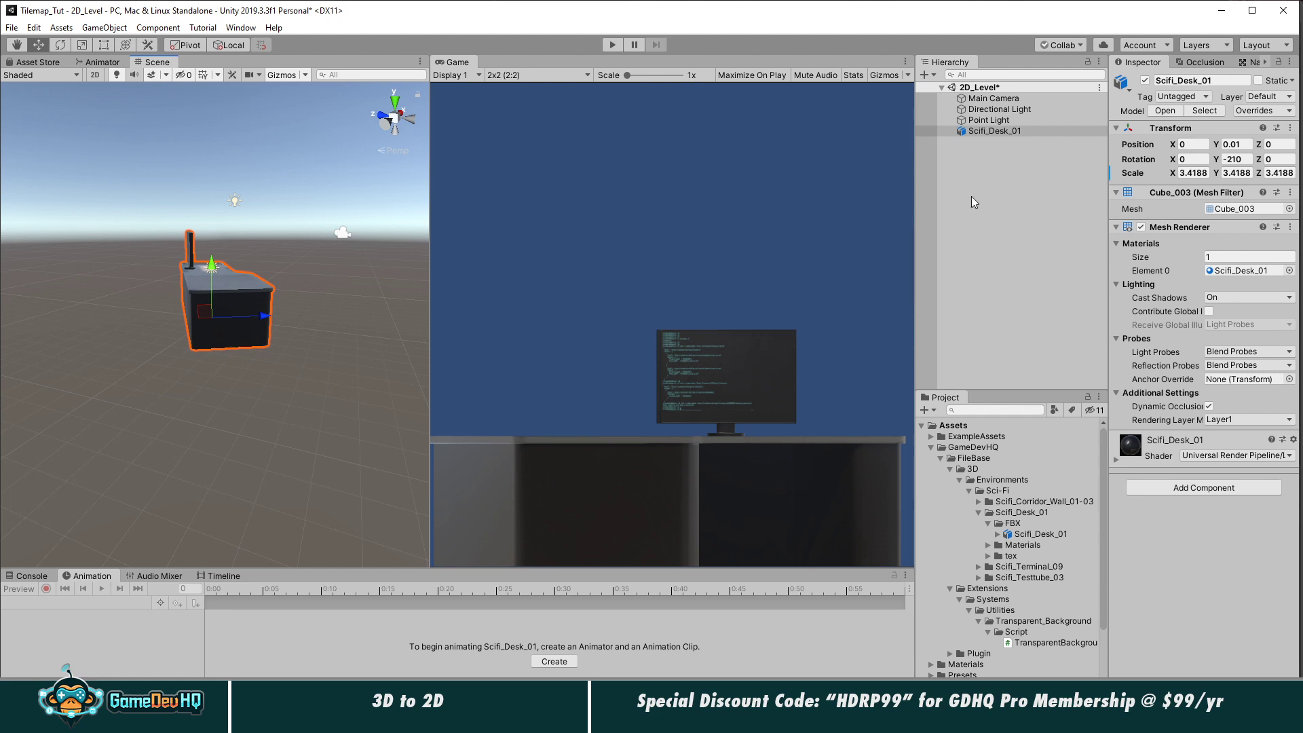
# Step: Preview the desk in Play mode, then delete it from the scene
pyautogui.click(609, 46)
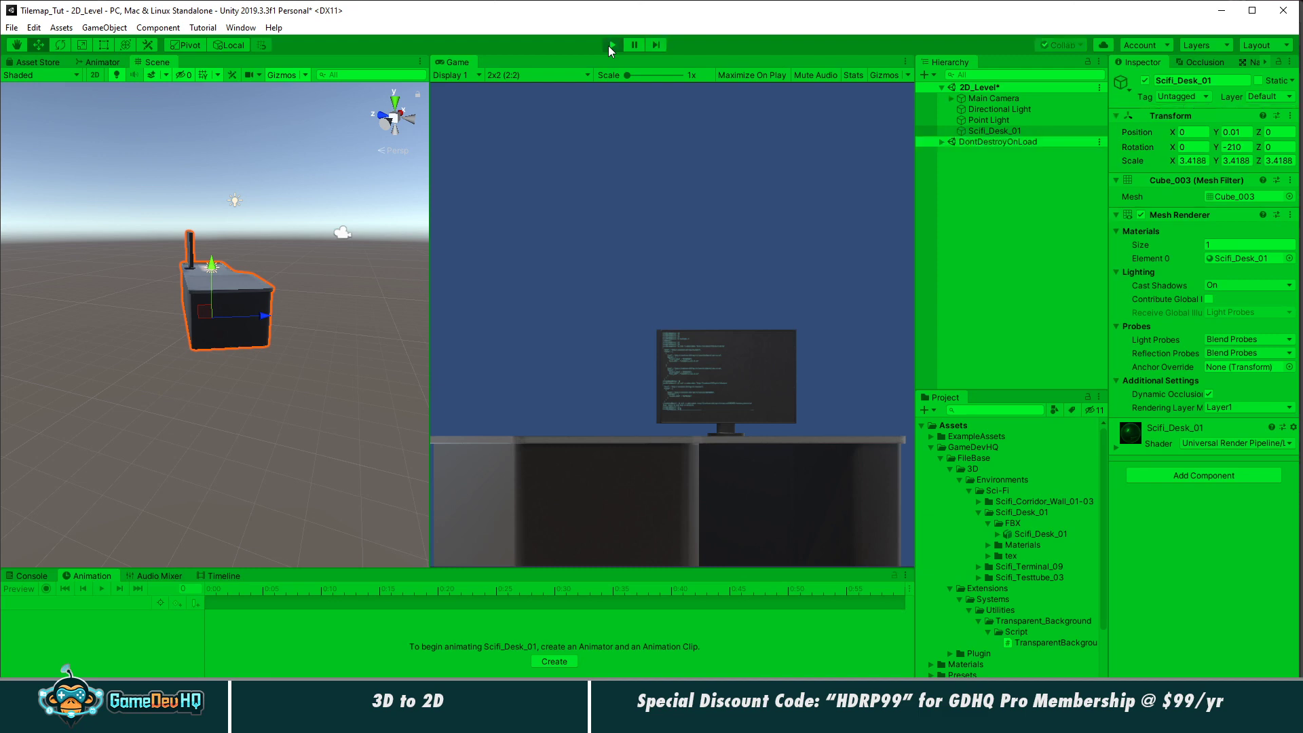
pyautogui.click(609, 46)
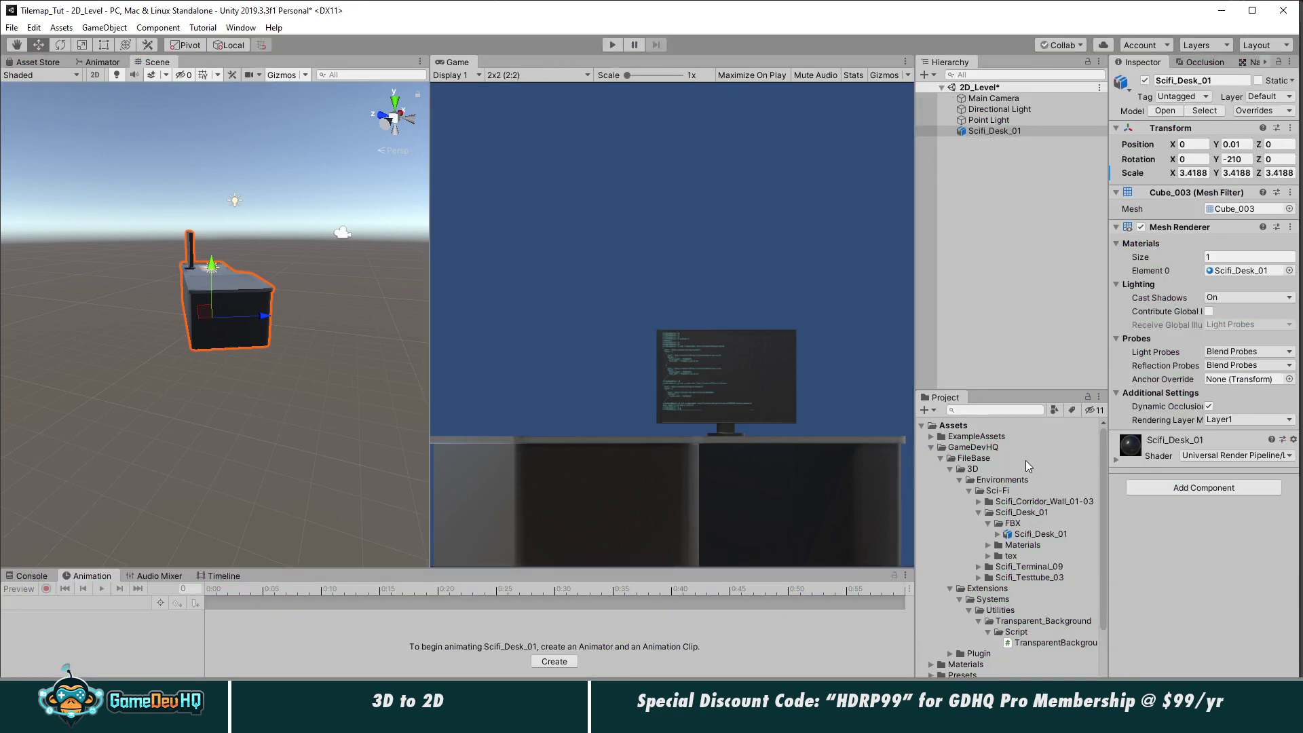
pyautogui.press('Delete')
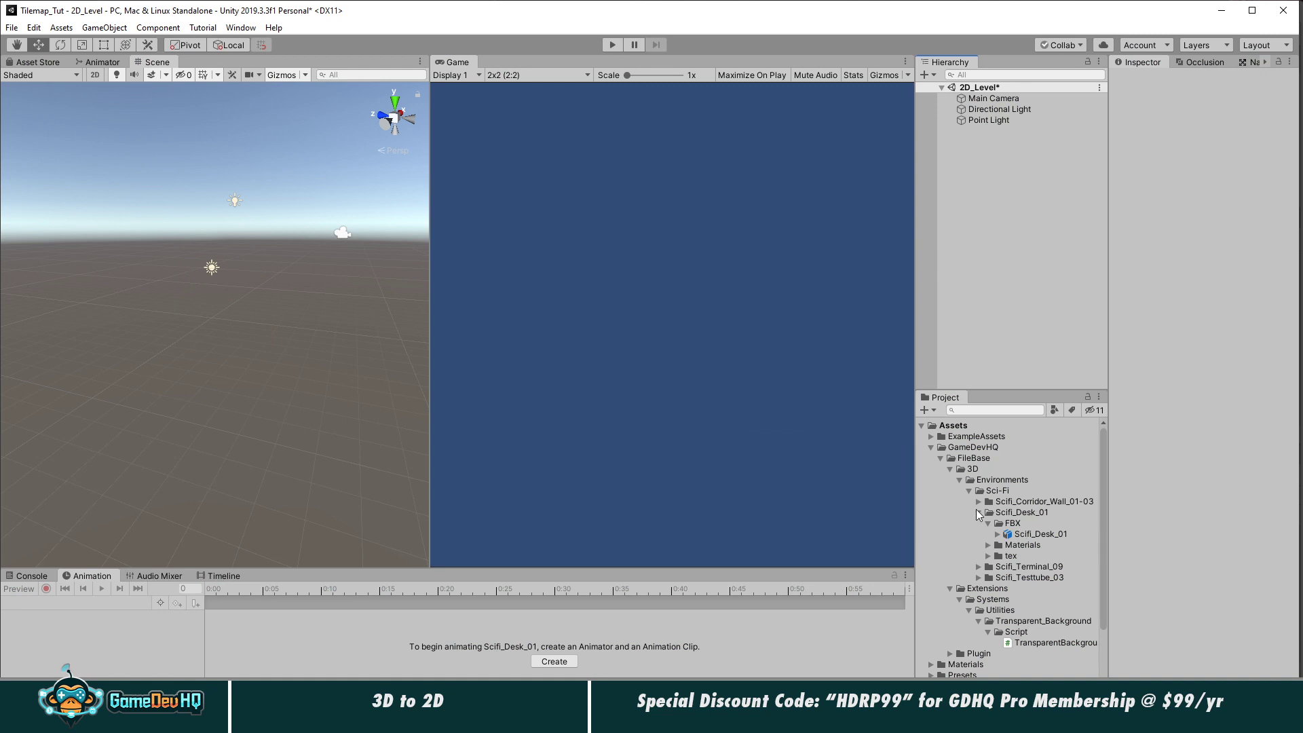
pyautogui.click(980, 512)
# Step: Drag Scifi_Corridor_Wall_01 into the scene and rotate it to face the camera, undoing the enlargement
pyautogui.click(979, 502)
pyautogui.click(988, 513)
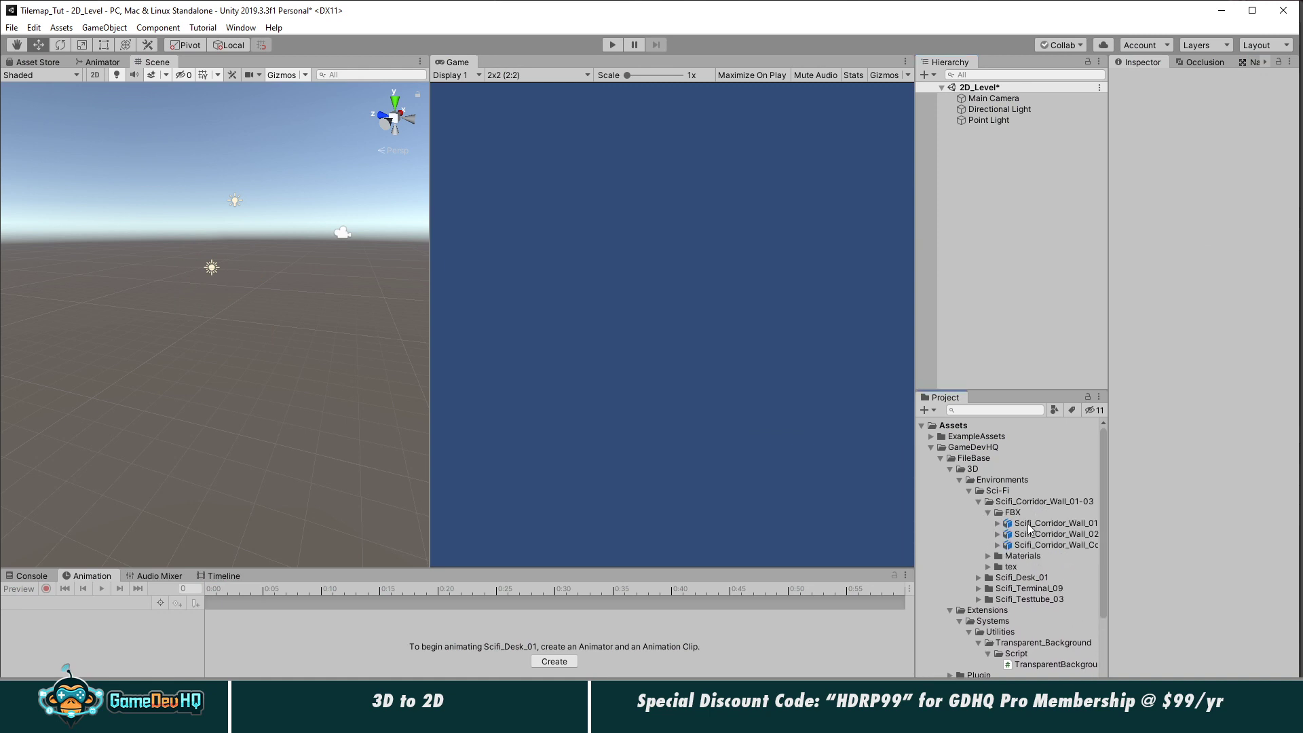
pyautogui.click(1039, 524)
pyautogui.moveTo(1038, 524); pyautogui.dragTo(1037, 319)
pyautogui.press('e')
pyautogui.moveTo(218, 320); pyautogui.dragTo(400, 328)
pyautogui.press('r')
pyautogui.moveTo(216, 319); pyautogui.dragTo(362, 304)
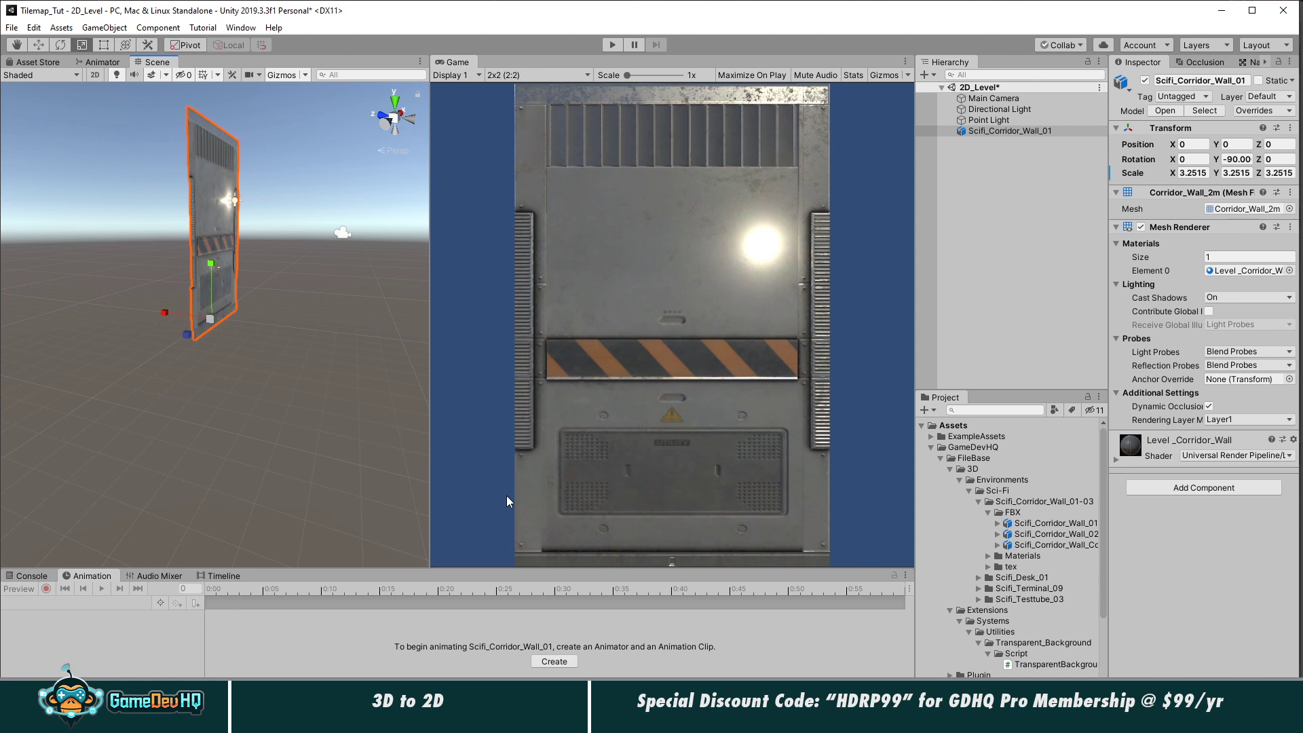
pyautogui.hotkey('ctrl', 'z')
# Step: Add the Scifi_Corridor_Wall_02 and corner wall models to the scene
pyautogui.click(1042, 524)
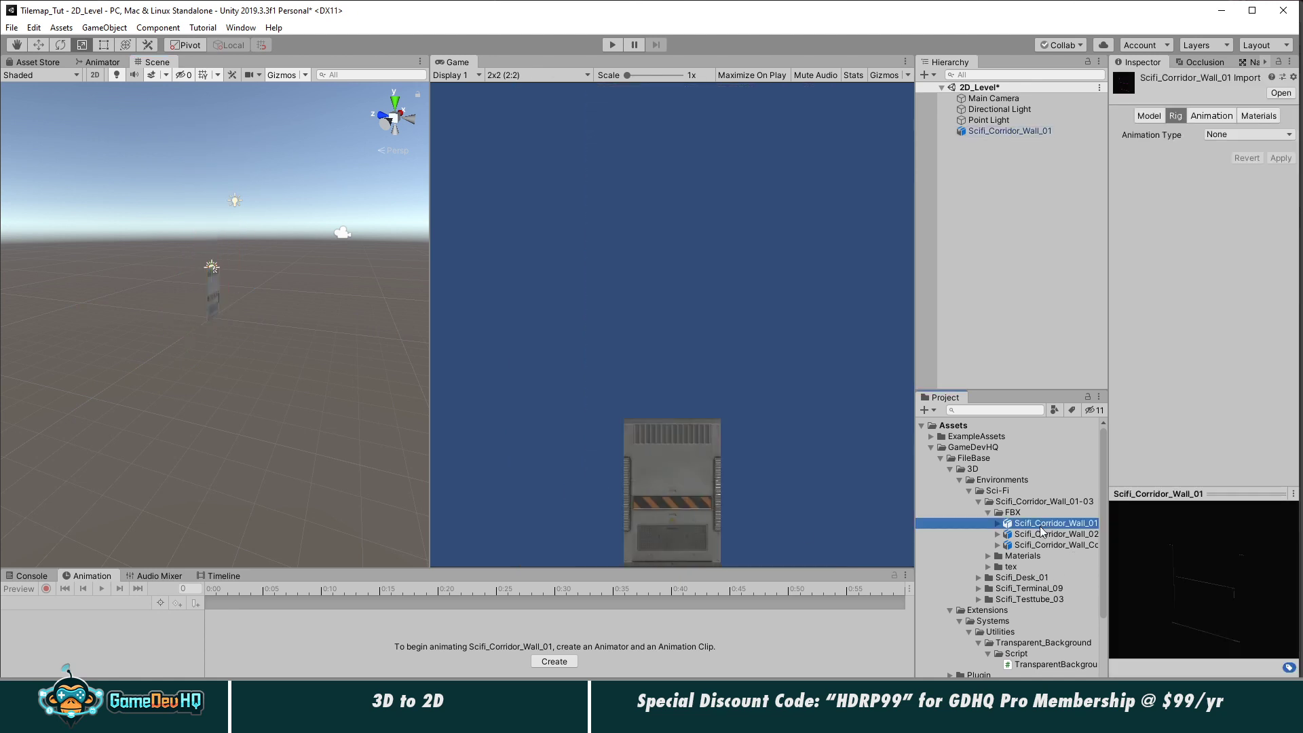
pyautogui.click(1039, 534)
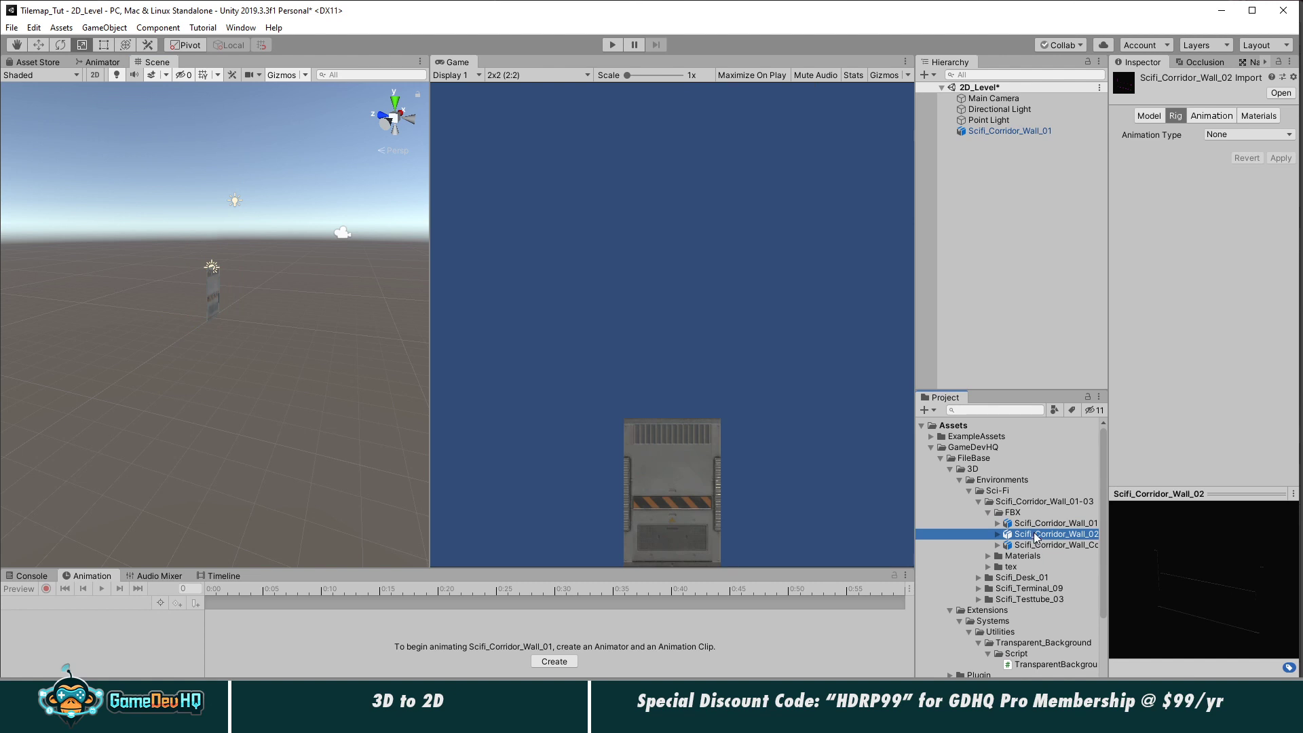
pyautogui.keyDown('shift'); pyautogui.click(1037, 545); pyautogui.keyUp('shift')
pyautogui.moveTo(1037, 545); pyautogui.dragTo(1031, 297)
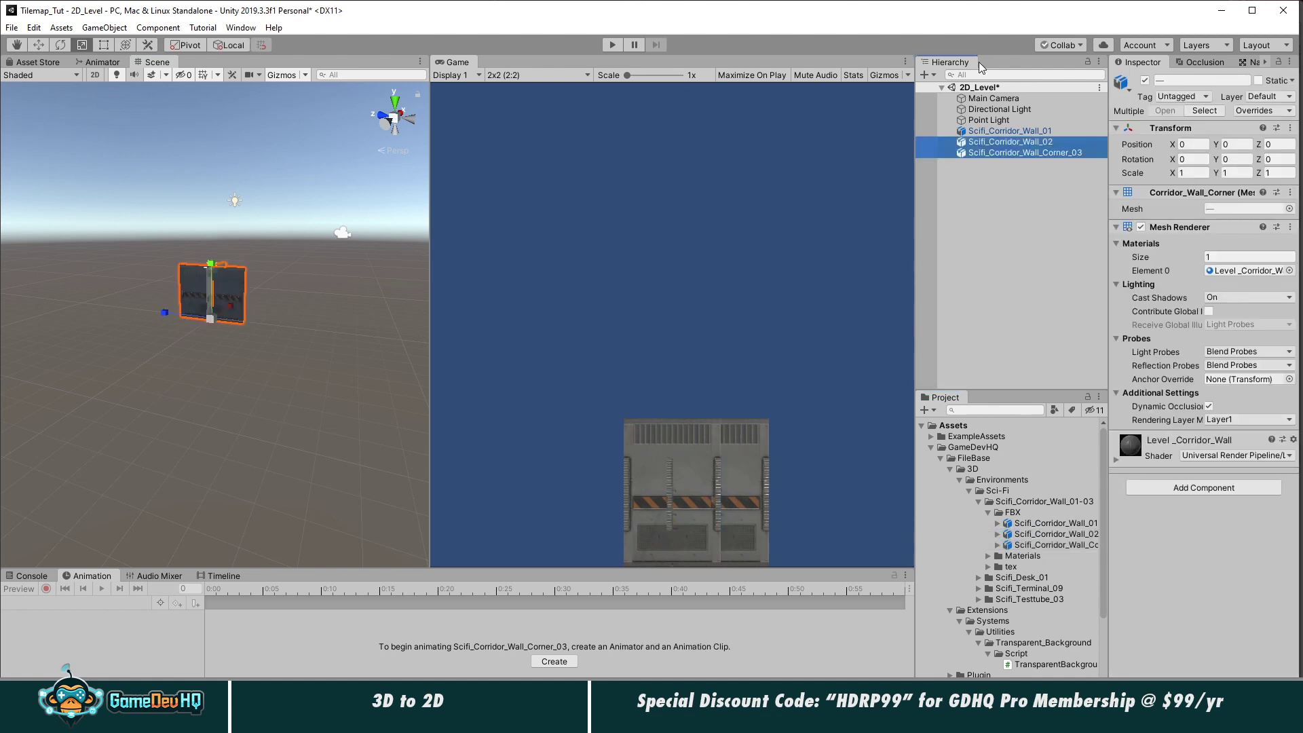
# Step: Rotate Scifi_Corridor_Wall_02 and Scifi_Corridor_Wall_Corner_03 together about their vertical axis
pyautogui.click(988, 130)
pyautogui.keyDown('shift'); pyautogui.click(988, 150); pyautogui.keyUp('shift')
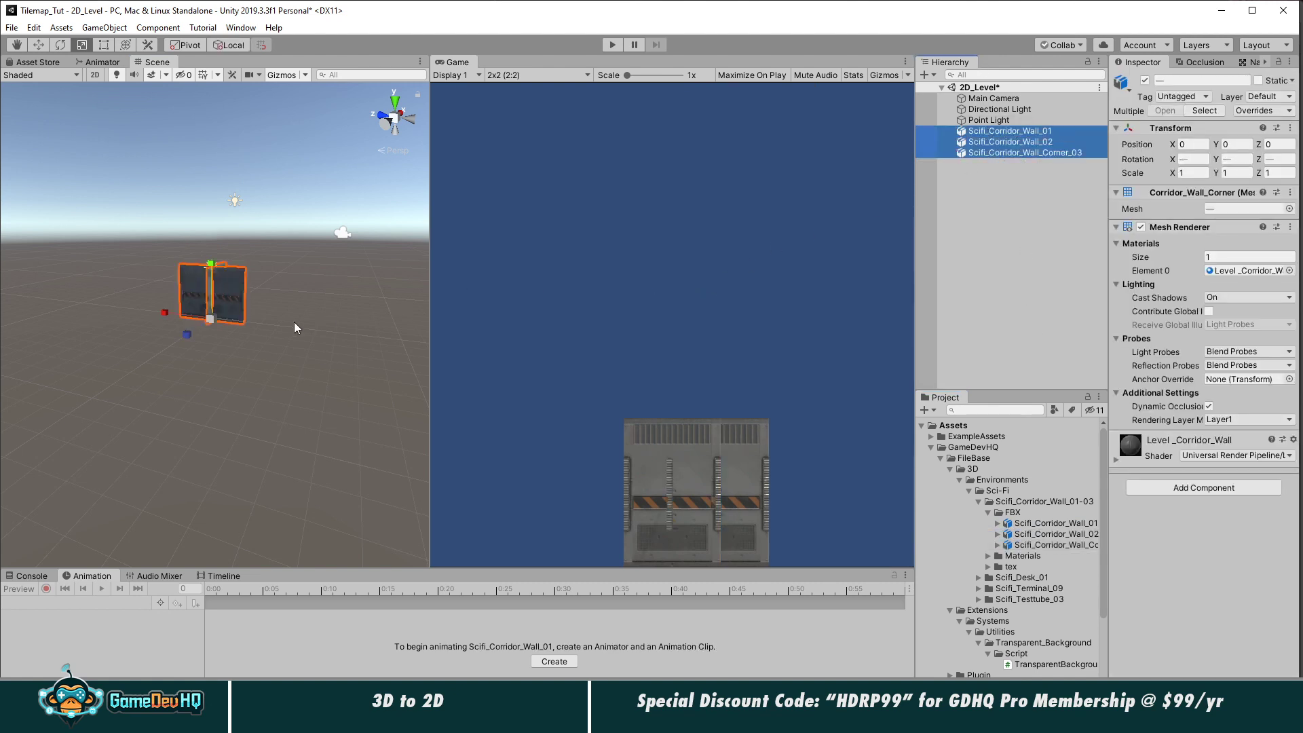
pyautogui.click(1024, 202)
pyautogui.click(1016, 144)
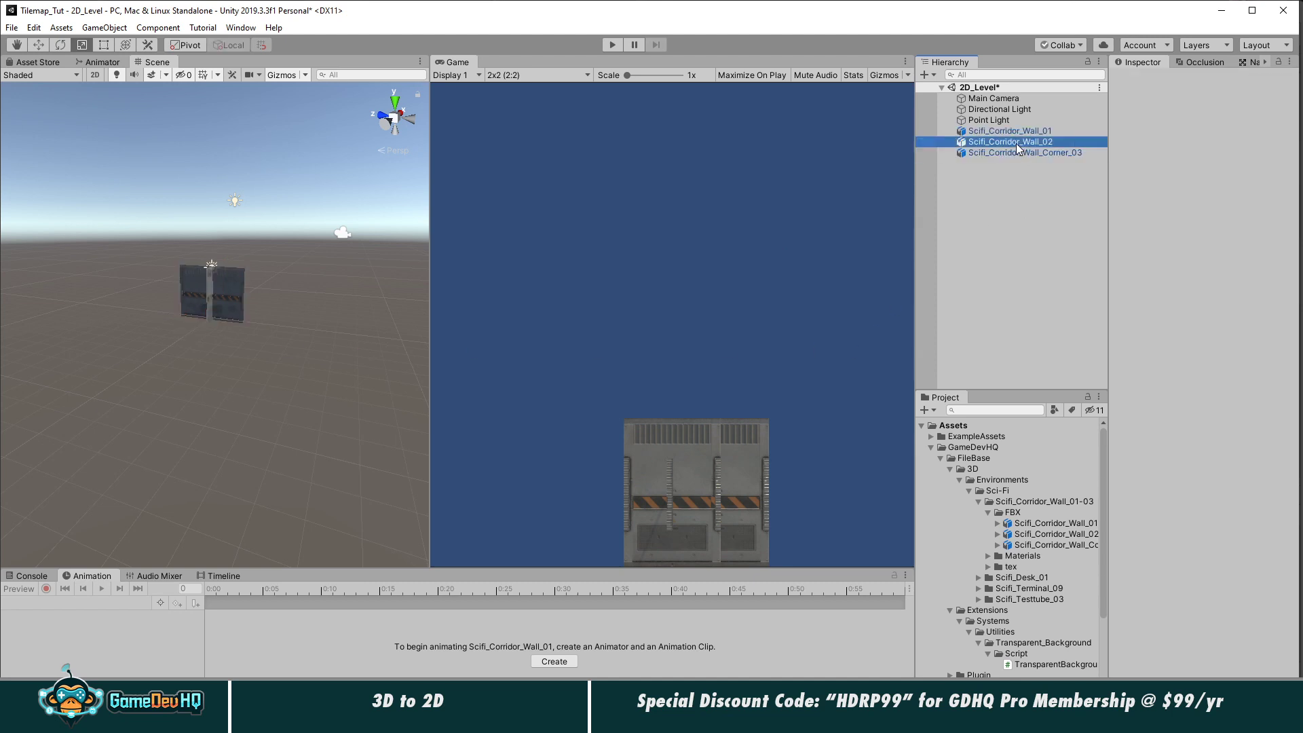
pyautogui.keyDown('ctrl'); pyautogui.click(1016, 146); pyautogui.keyUp('ctrl')
pyautogui.click(1011, 143)
pyautogui.keyDown('shift'); pyautogui.click(1003, 154); pyautogui.keyUp('shift')
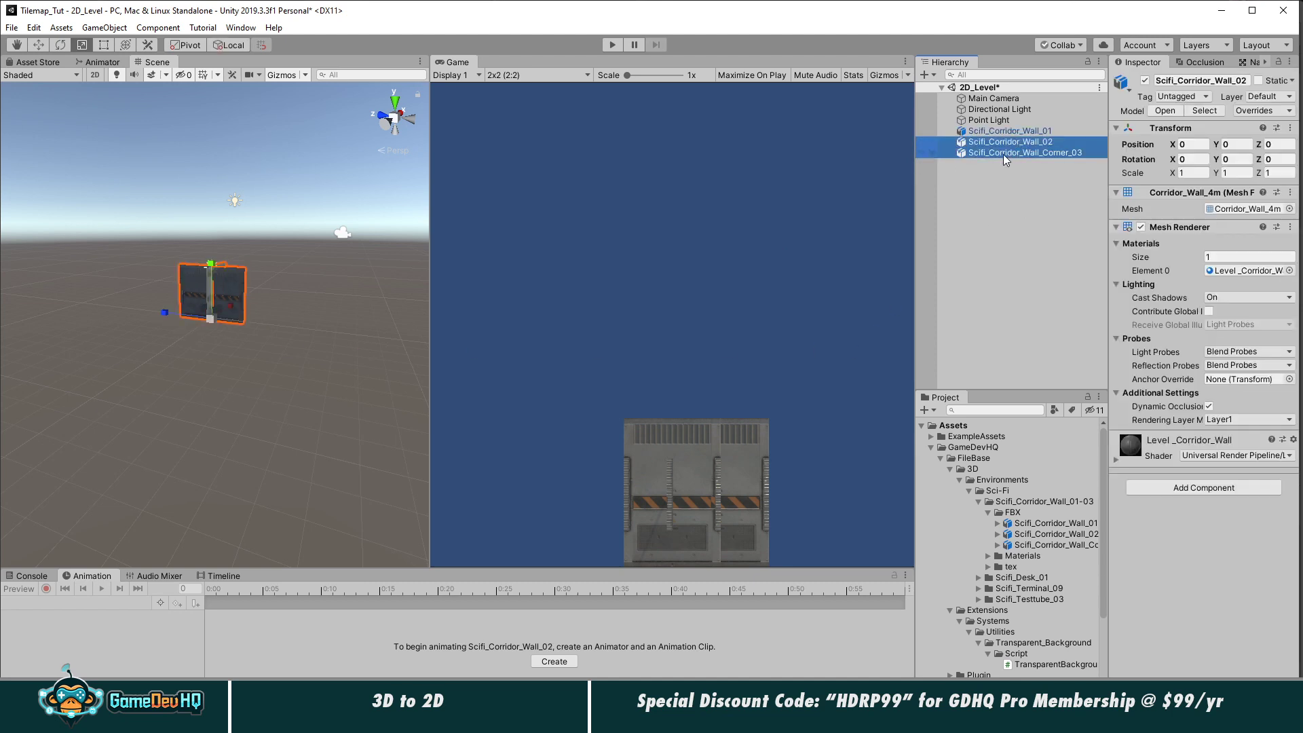
pyautogui.press('e')
pyautogui.moveTo(215, 335)
pyautogui.mouseDown()
pyautogui.moveTo(271, 330)
pyautogui.moveTo(112, 331)
pyautogui.moveTo(217, 331)
pyautogui.mouseUp()
# Step: Scale all three corridor walls up uniformly
pyautogui.click(1022, 153)
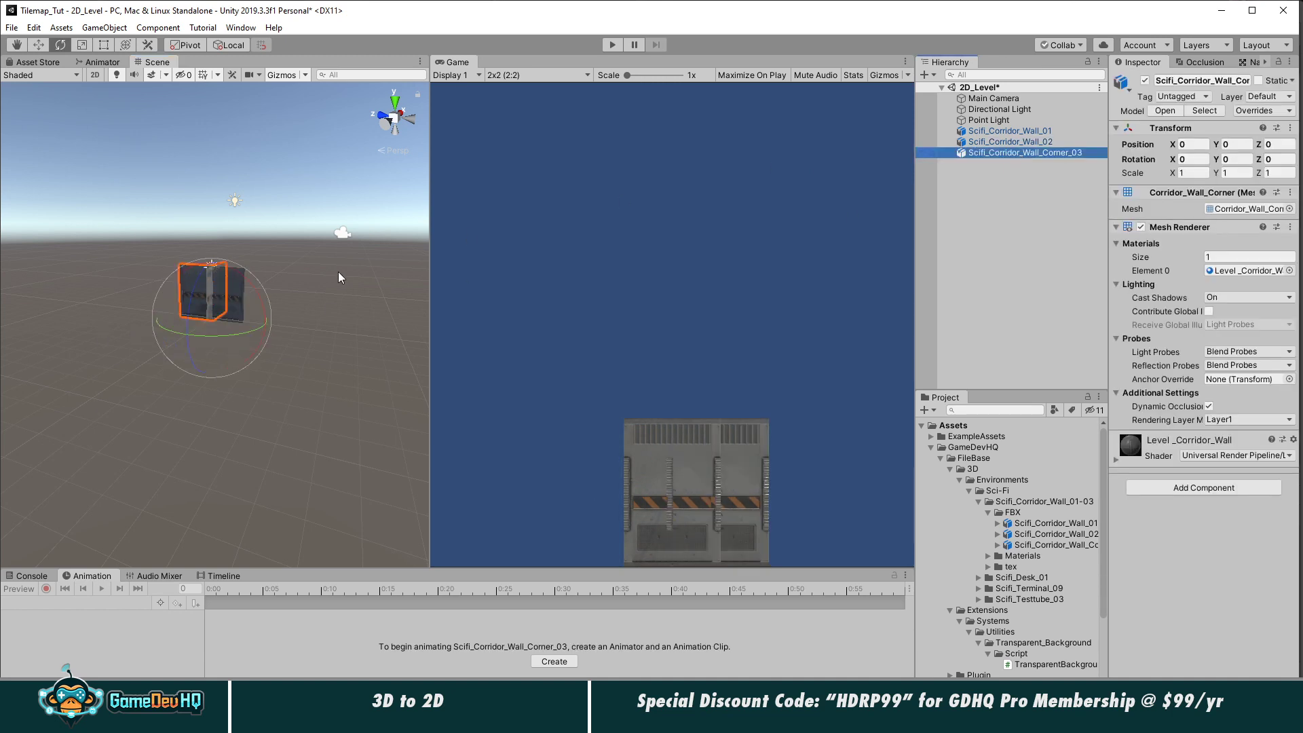
pyautogui.keyDown('shift'); pyautogui.click(1010, 131); pyautogui.keyUp('shift')
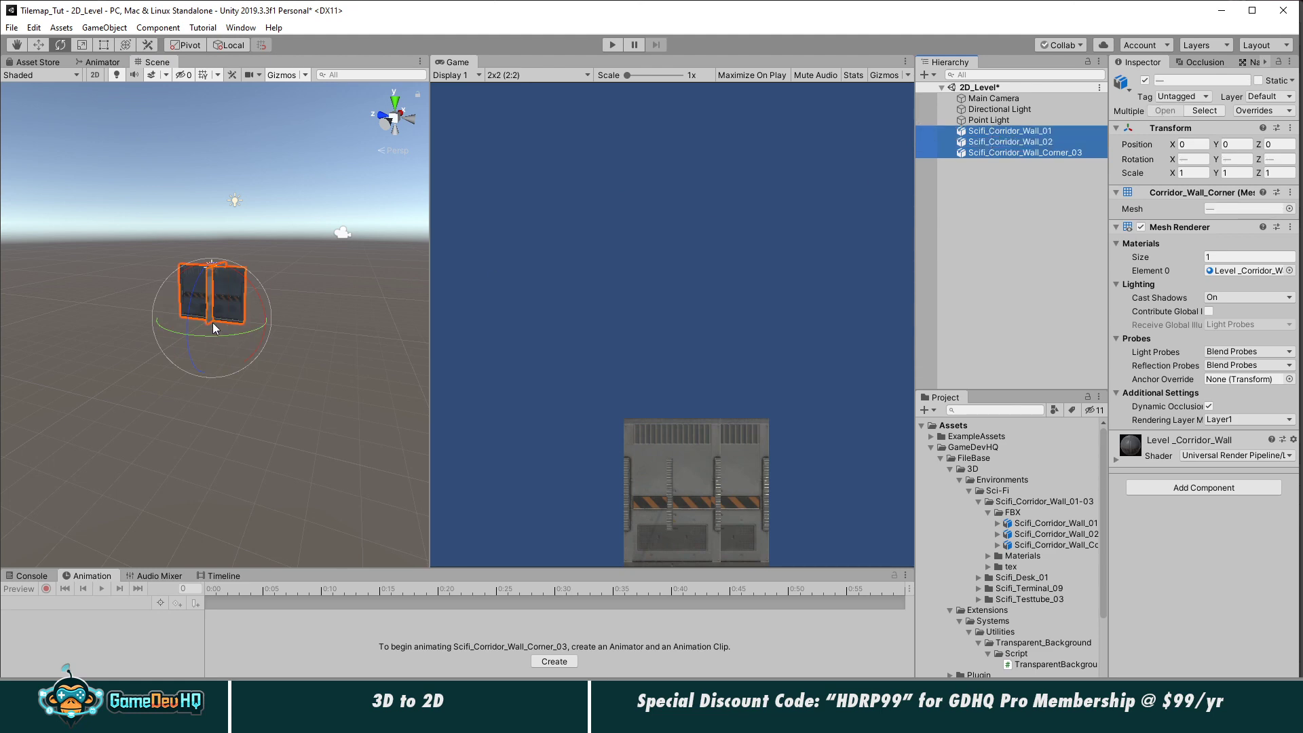
pyautogui.press('r')
pyautogui.moveTo(211, 319); pyautogui.dragTo(370, 322)
# Step: Deactivate Scifi_Corridor_Wall_01 and Scifi_Corridor_Wall_02 in the Inspector
pyautogui.click(1042, 221)
pyautogui.click(1009, 131)
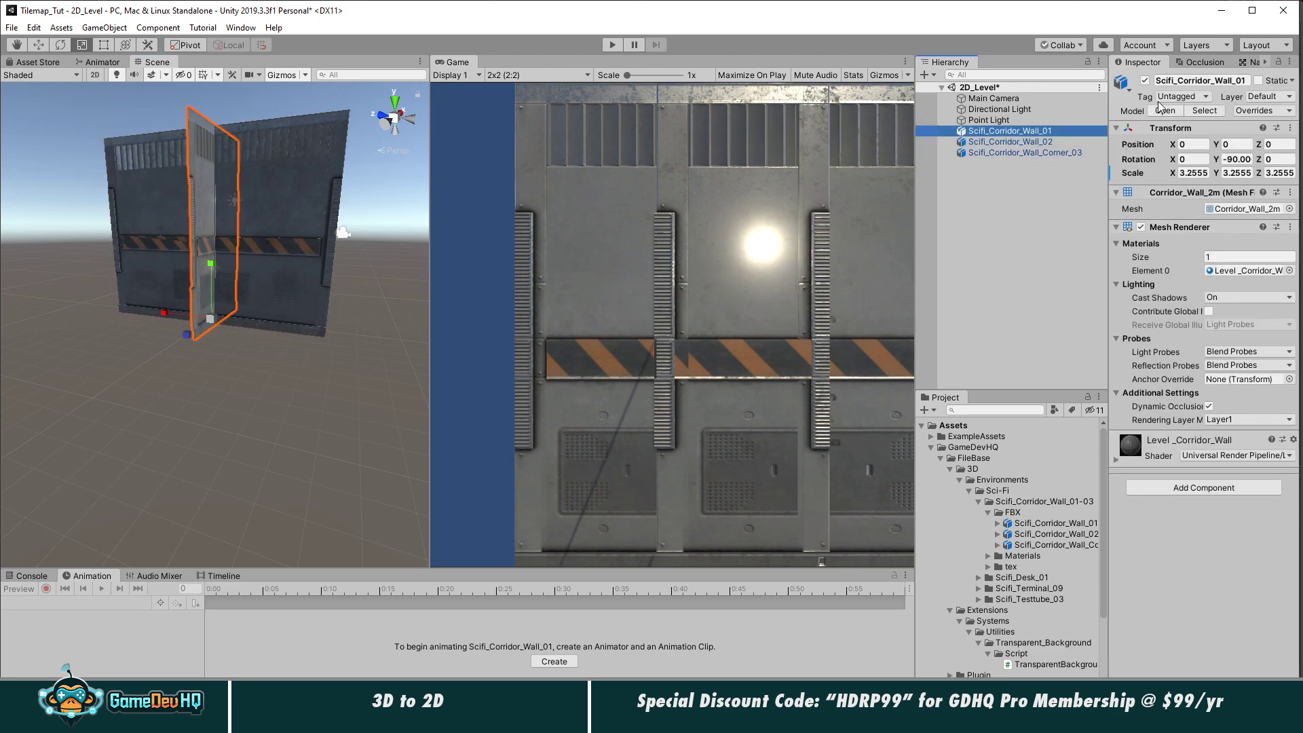
pyautogui.keyDown('shift'); pyautogui.click(1011, 141); pyautogui.keyUp('shift')
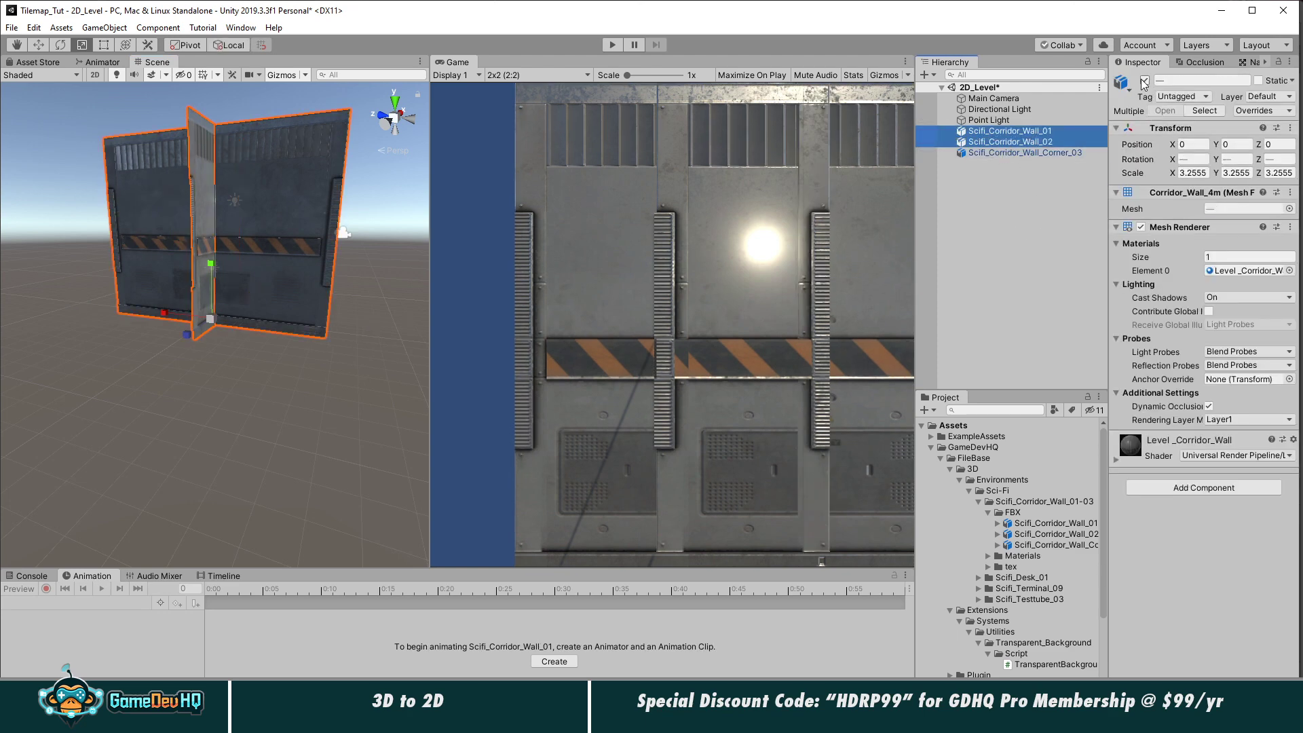
pyautogui.click(1146, 80)
# Step: Move the corner wall to X -2.2, delete it, and select Scifi_Corridor_Wall_02
pyautogui.click(1029, 154)
pyautogui.press('w')
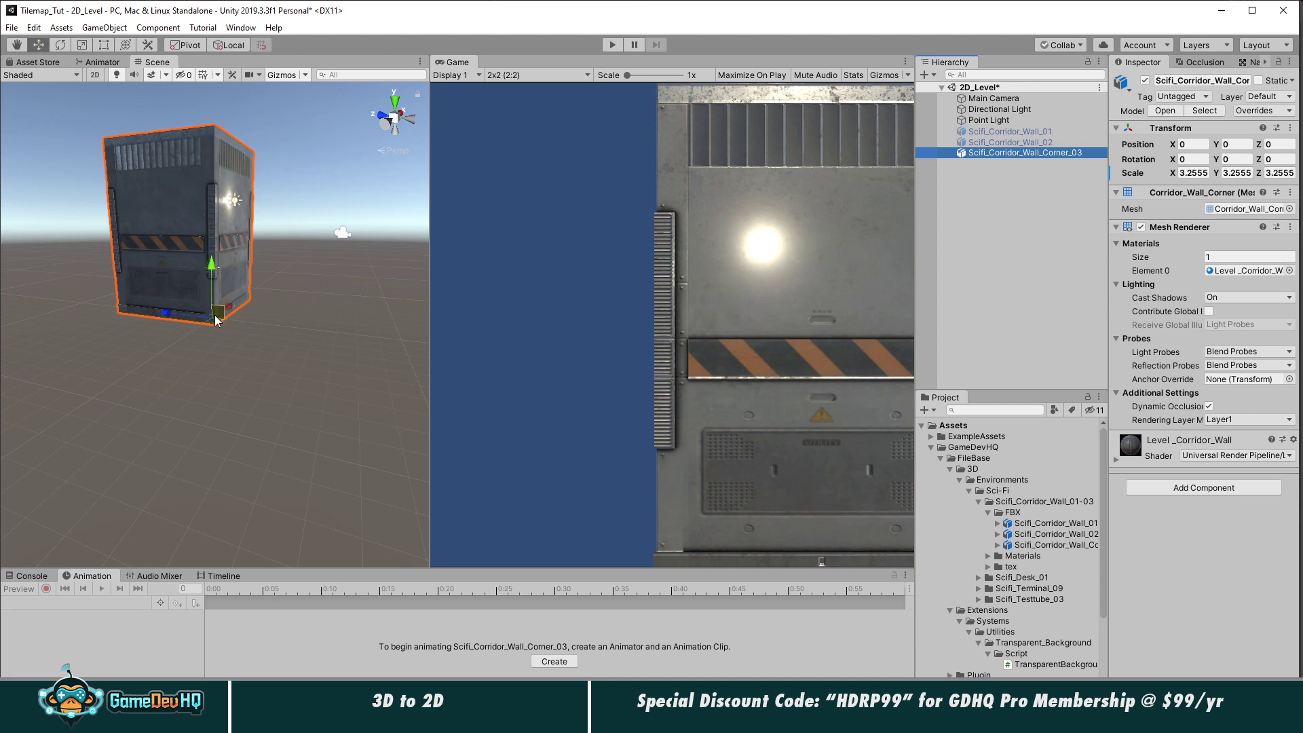
pyautogui.moveTo(234, 307); pyautogui.dragTo(222, 320)
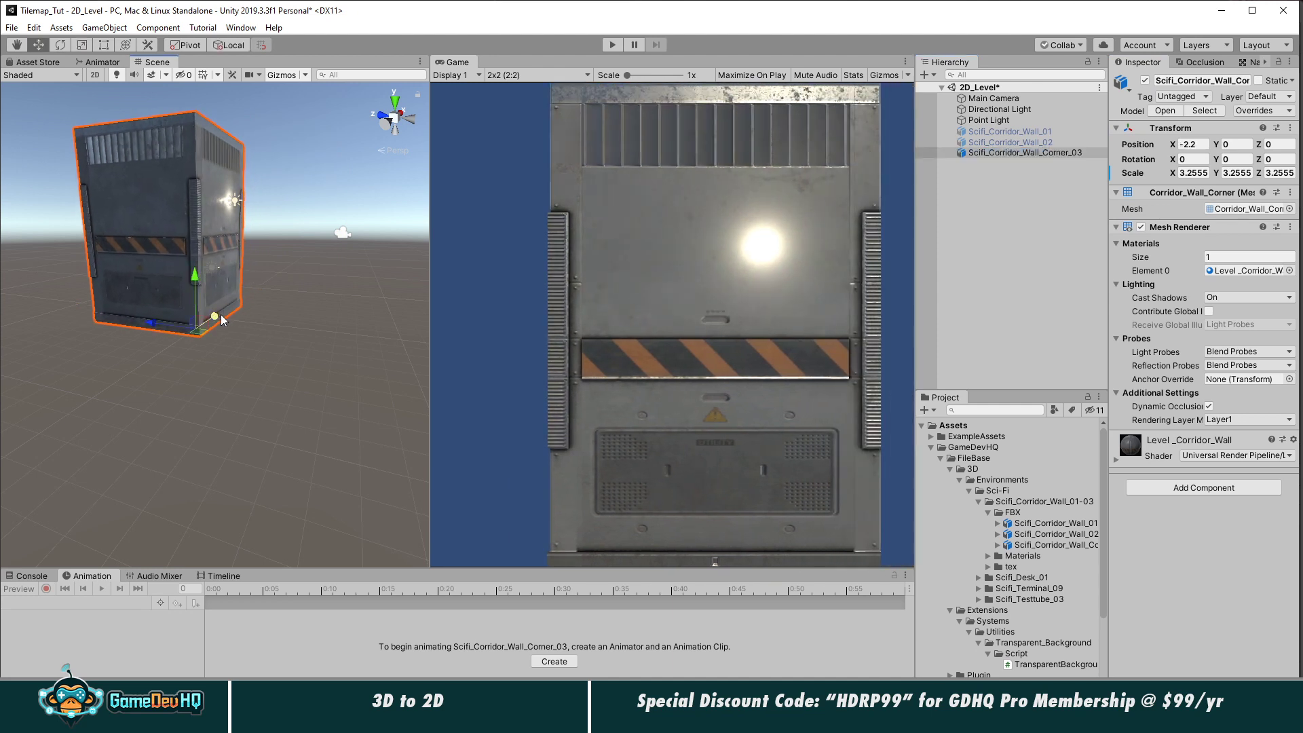
pyautogui.press('Delete')
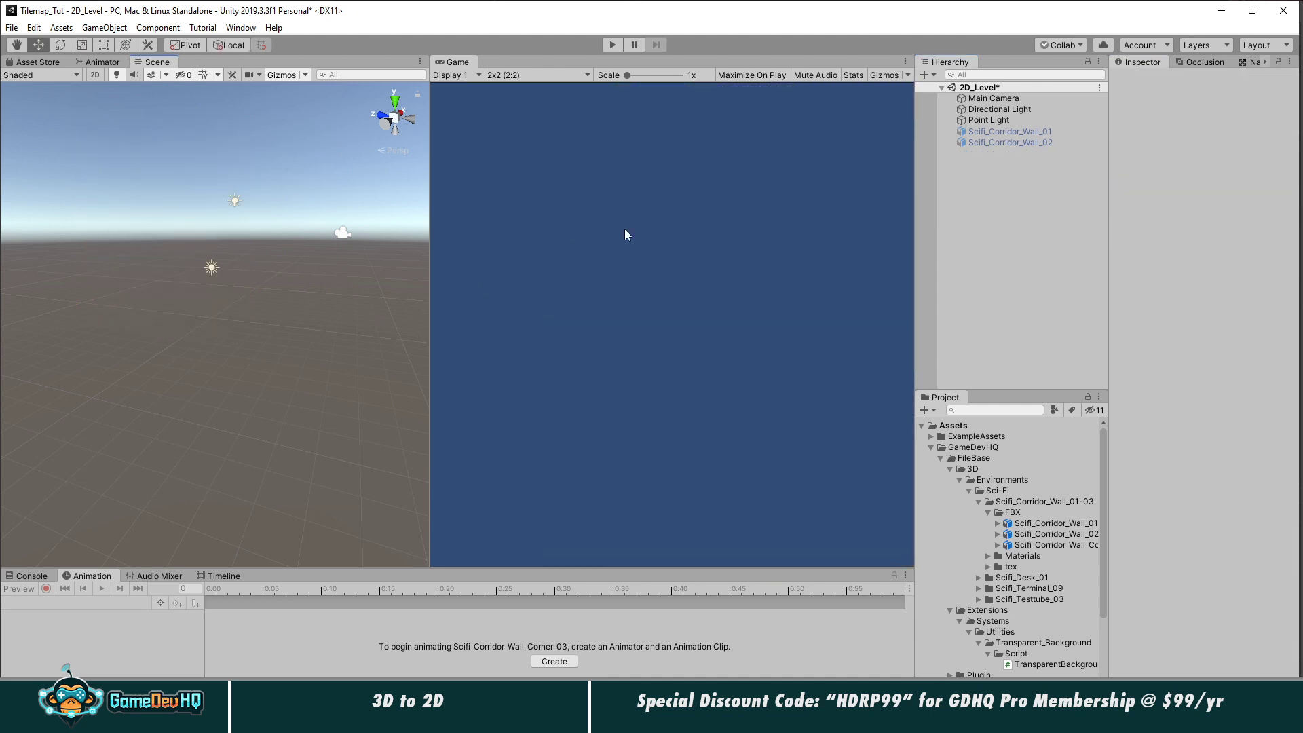
pyautogui.click(1010, 142)
# Step: Rotate Wall_02 to -90 on Y, narrow its Z scale to 2.551, and disable the Point Light
pyautogui.press('f')
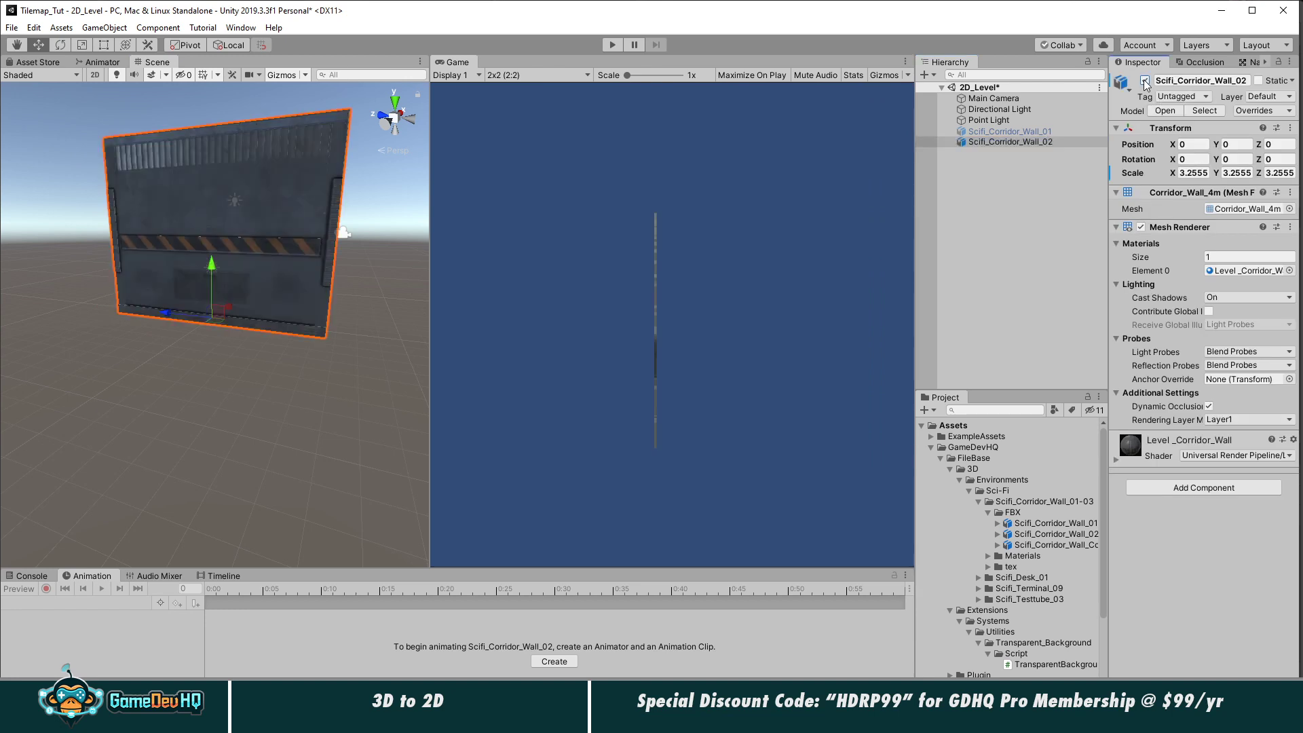
pyautogui.press('e')
pyautogui.moveTo(209, 335); pyautogui.dragTo(400, 328)
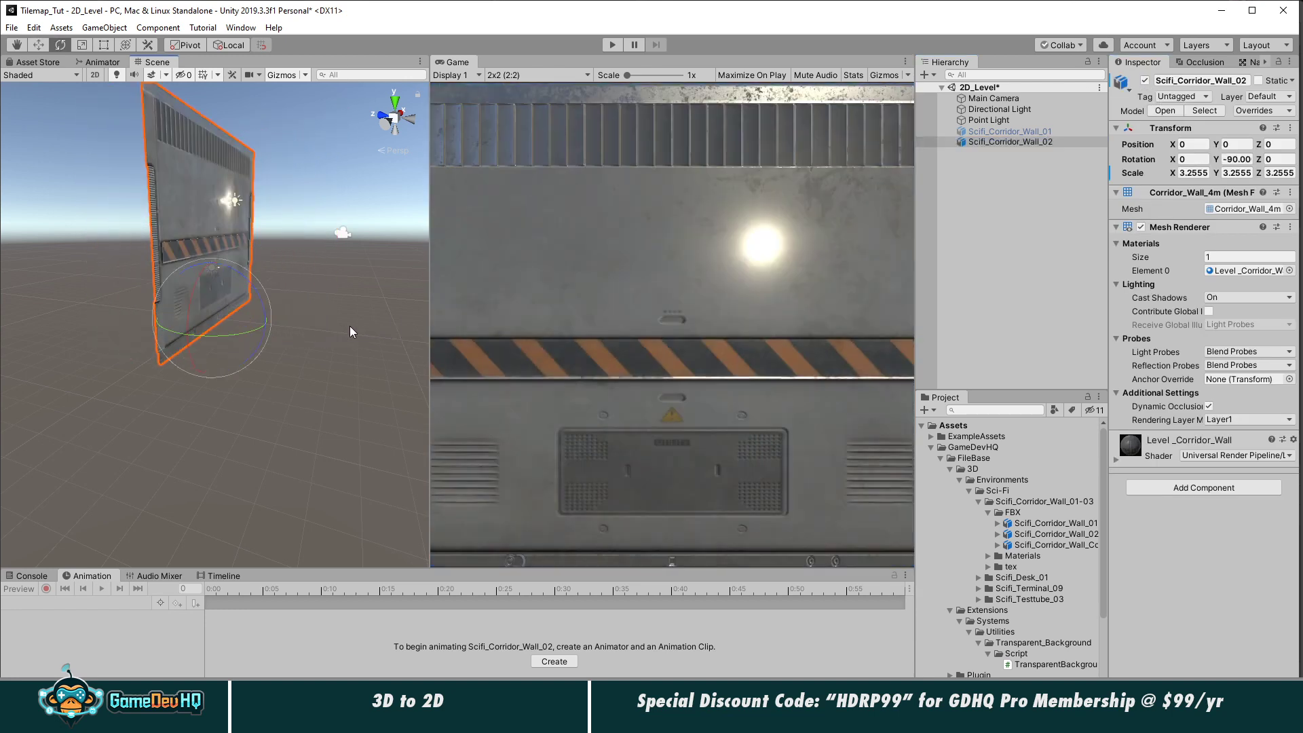
pyautogui.press('r')
pyautogui.moveTo(201, 333); pyautogui.dragTo(197, 336)
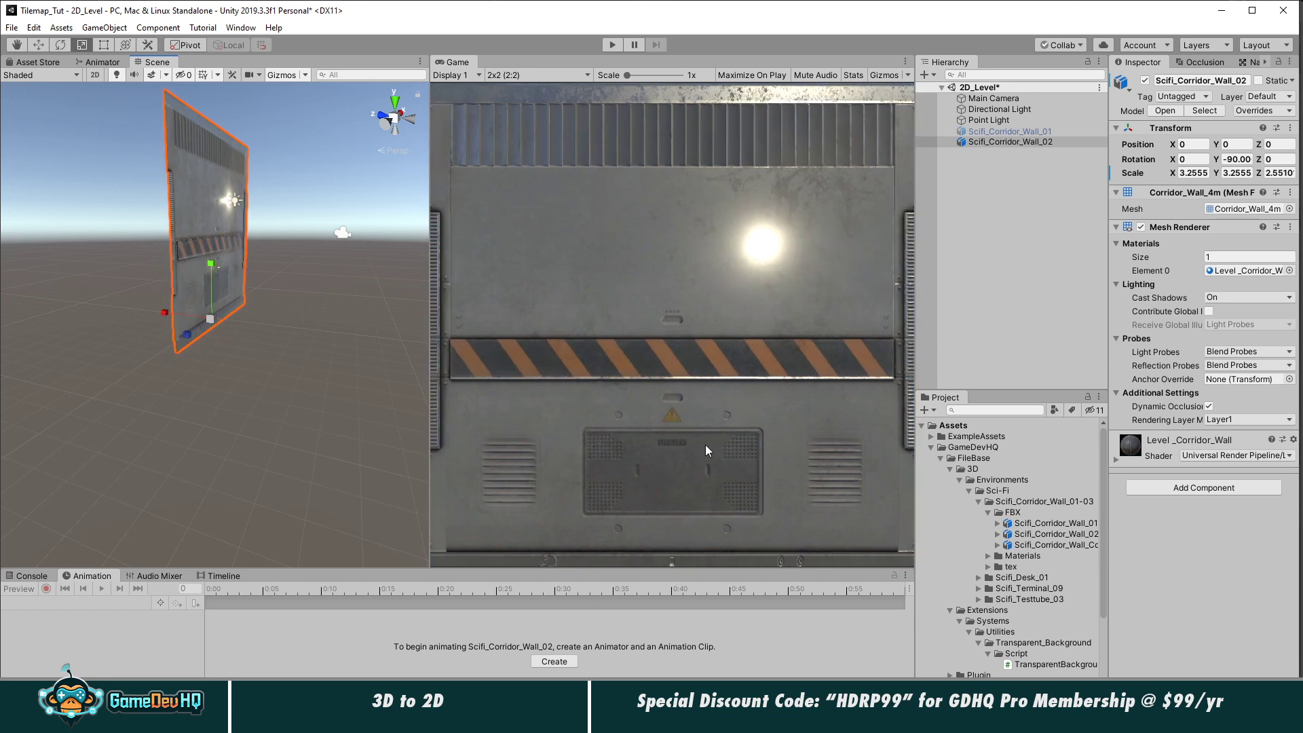
pyautogui.click(994, 120)
pyautogui.click(1146, 80)
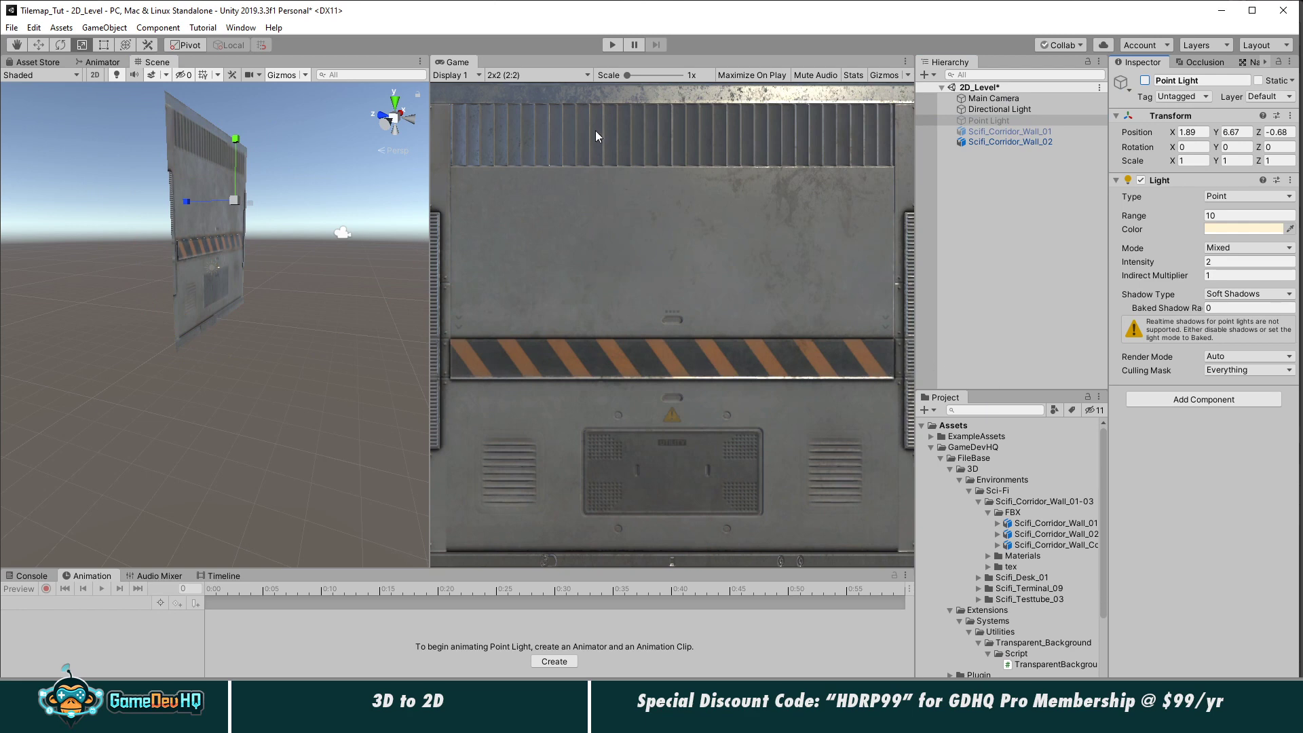
# Step: Preview in Play mode, then deactivate Scifi_Corridor_Wall_02 and activate Scifi_Corridor_Wall_01
pyautogui.click(613, 44)
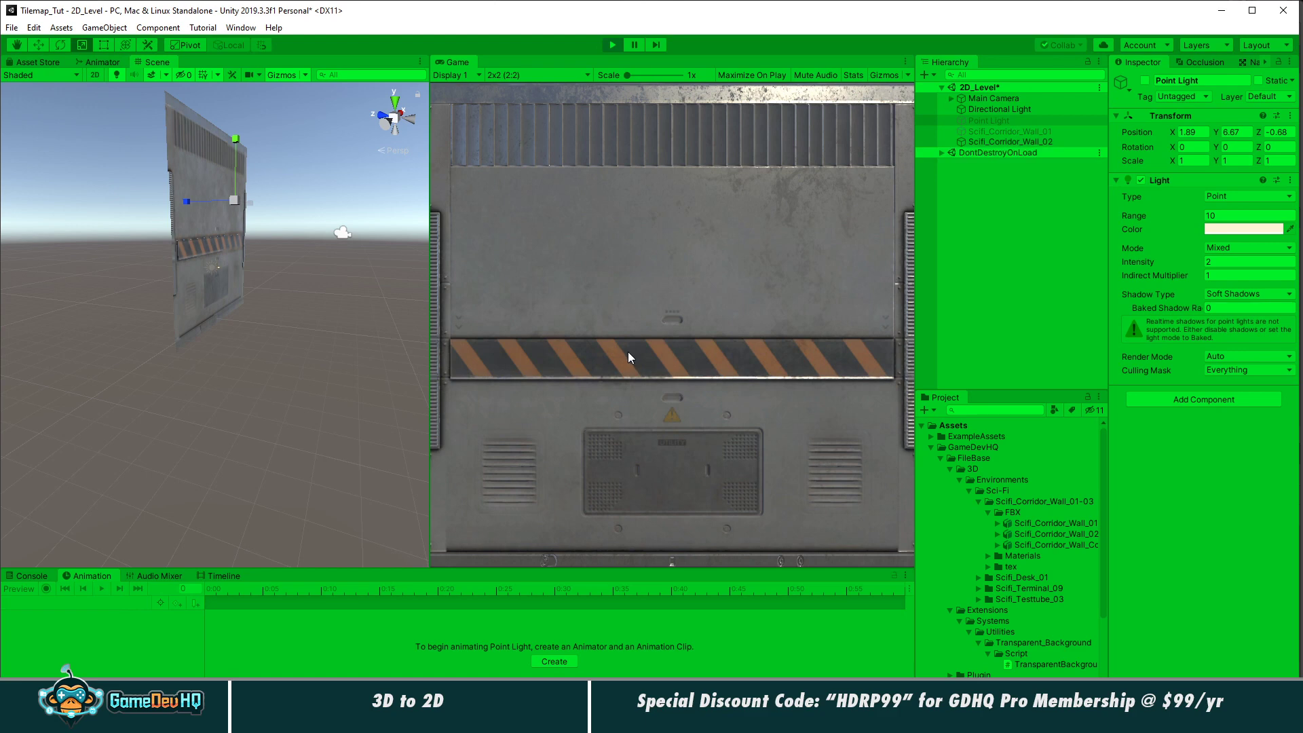
pyautogui.click(609, 44)
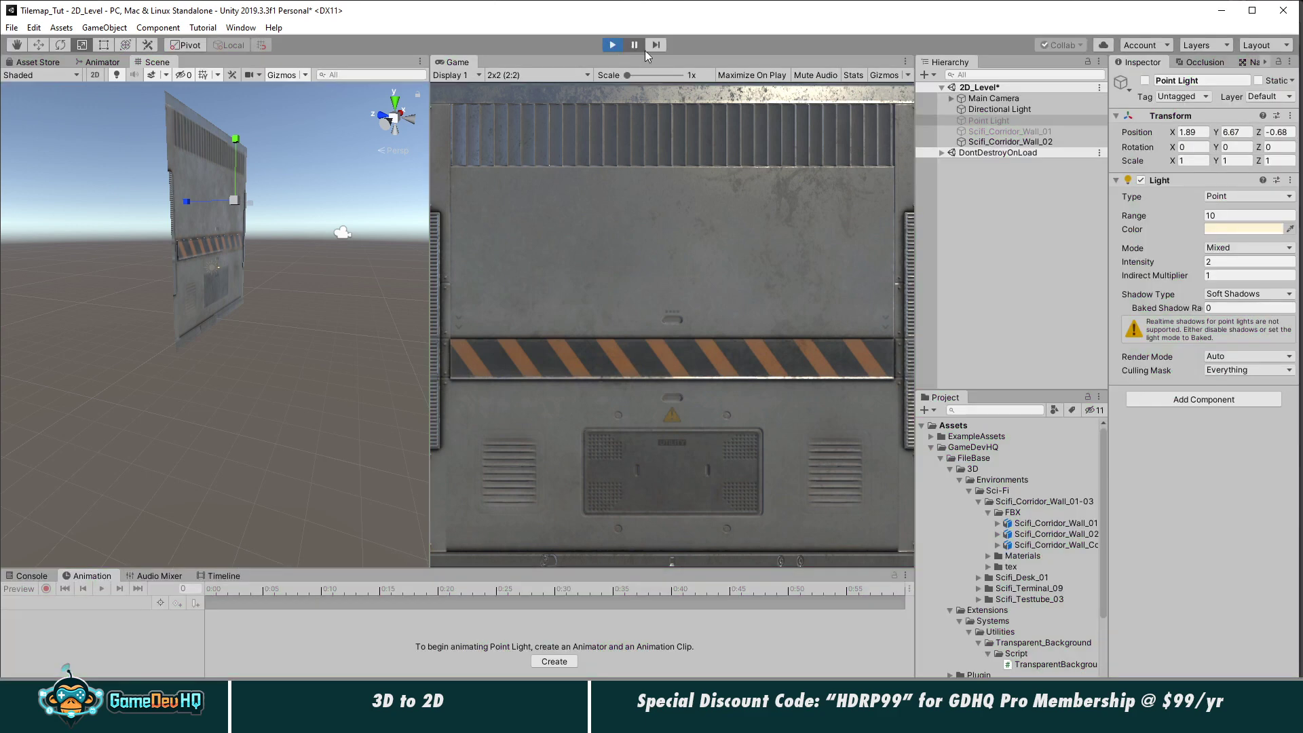
pyautogui.click(1019, 141)
pyautogui.click(1145, 80)
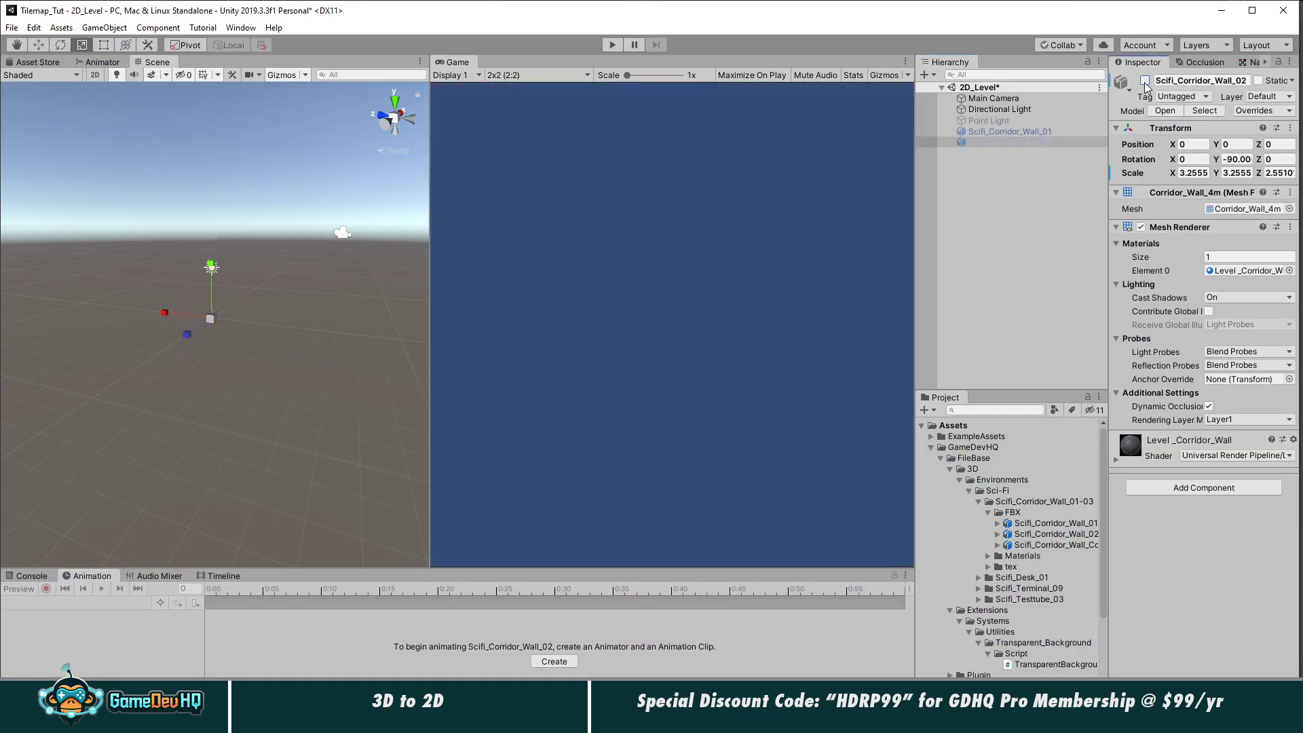
pyautogui.click(1024, 129)
pyautogui.click(1146, 80)
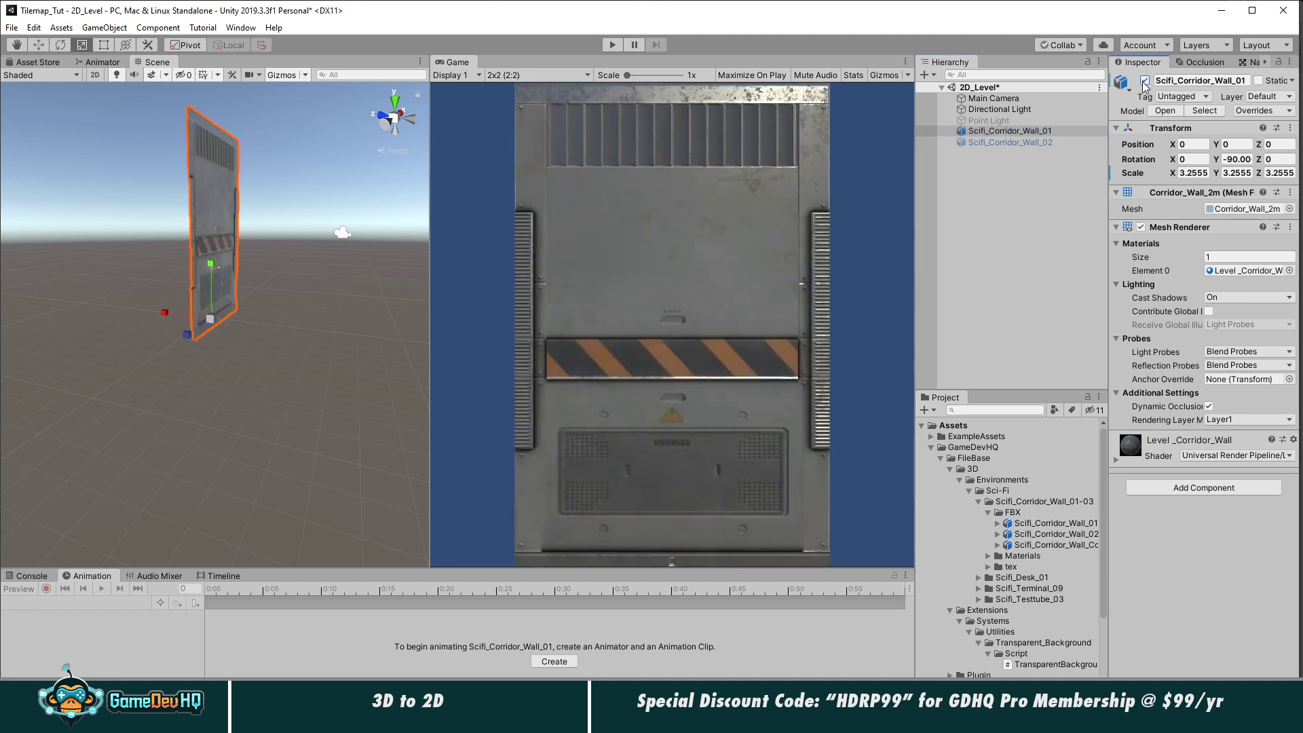
# Step: Narrow the wall's Z scale to about 2.246 and preview it in Play mode
pyautogui.click(1029, 141)
pyautogui.moveTo(194, 334)
pyautogui.mouseDown()
pyautogui.moveTo(208, 330)
pyautogui.moveTo(196, 330)
pyautogui.mouseUp()
pyautogui.click(1010, 131)
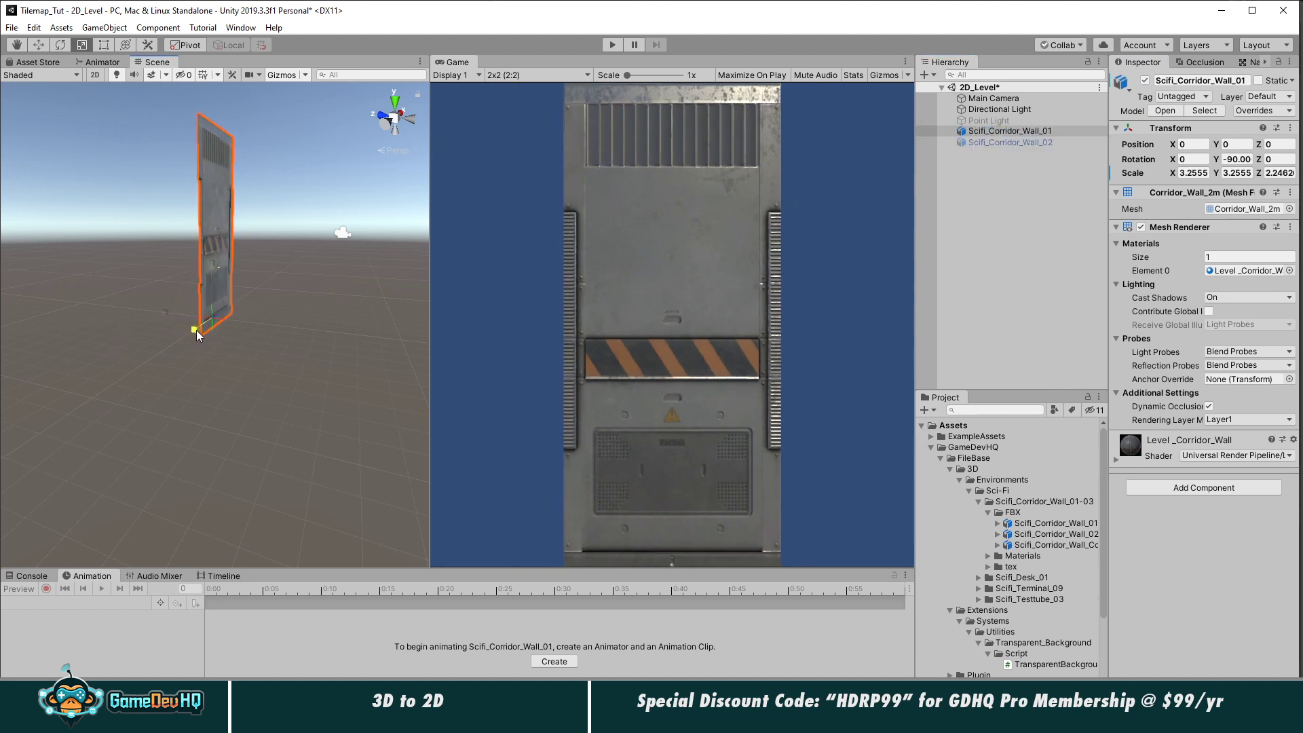
pyautogui.click(613, 45)
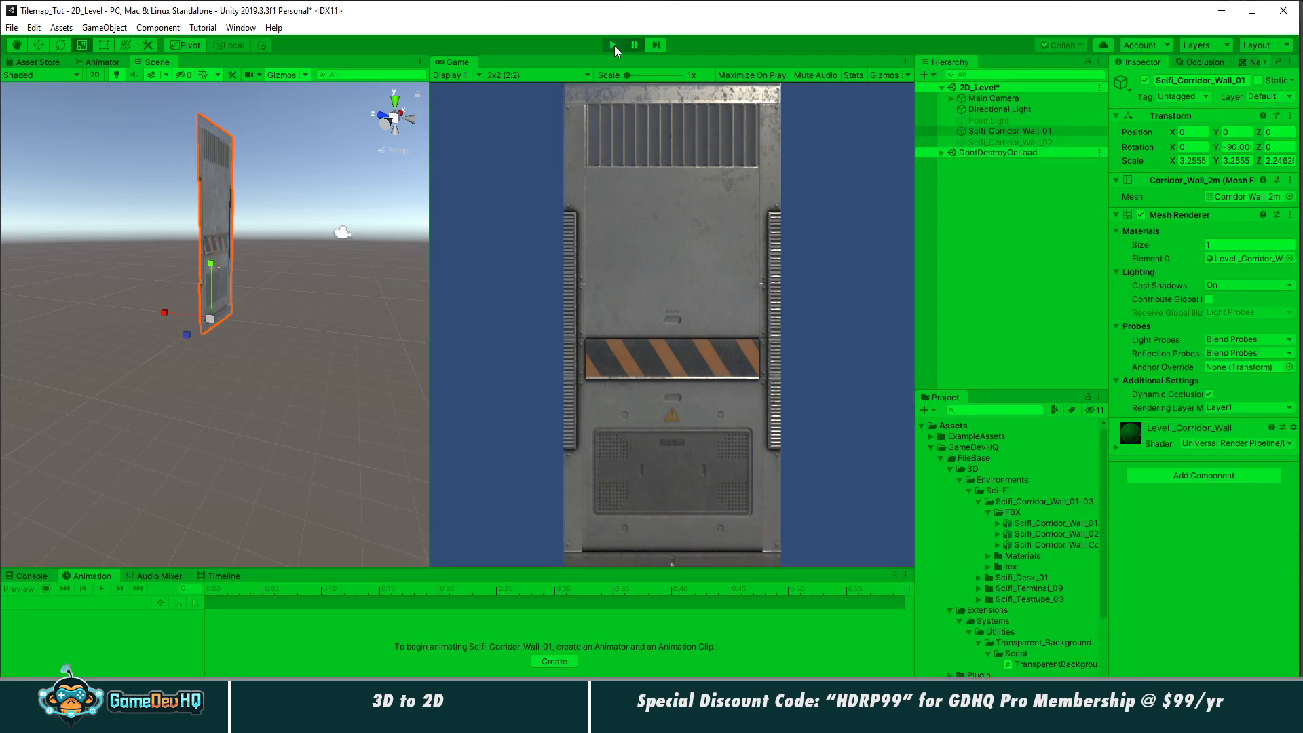
pyautogui.click(613, 46)
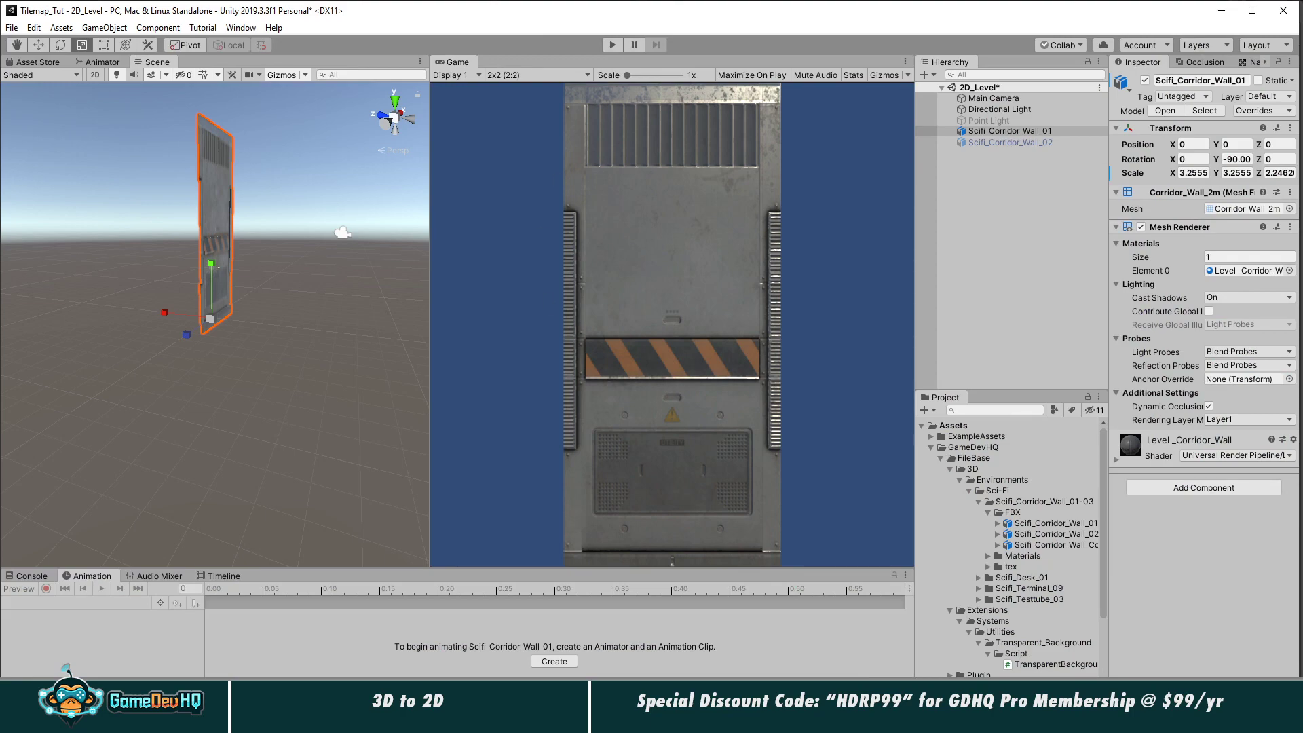
# Step: Drag 0000 shot.png from Tilemap_Tut's Screenshots2 folder into Photoshop
pyautogui.moveTo(125, 720)
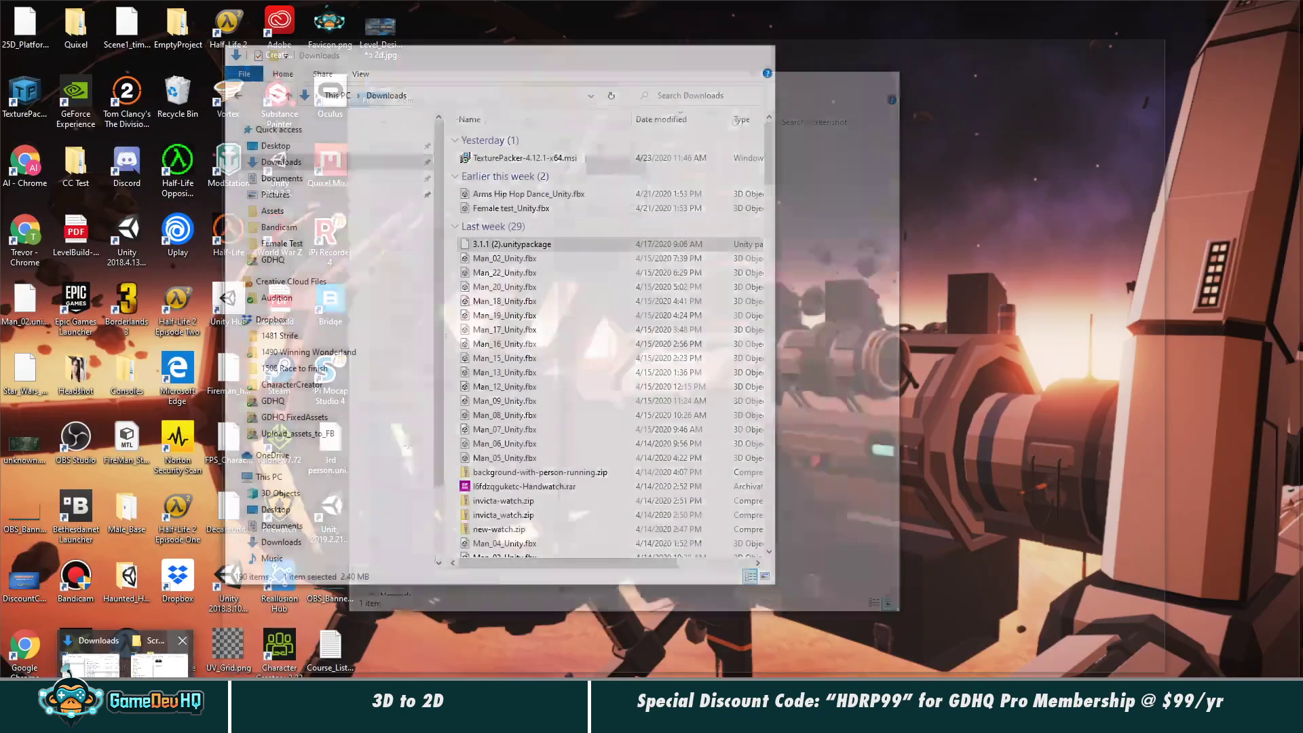
pyautogui.click(159, 658)
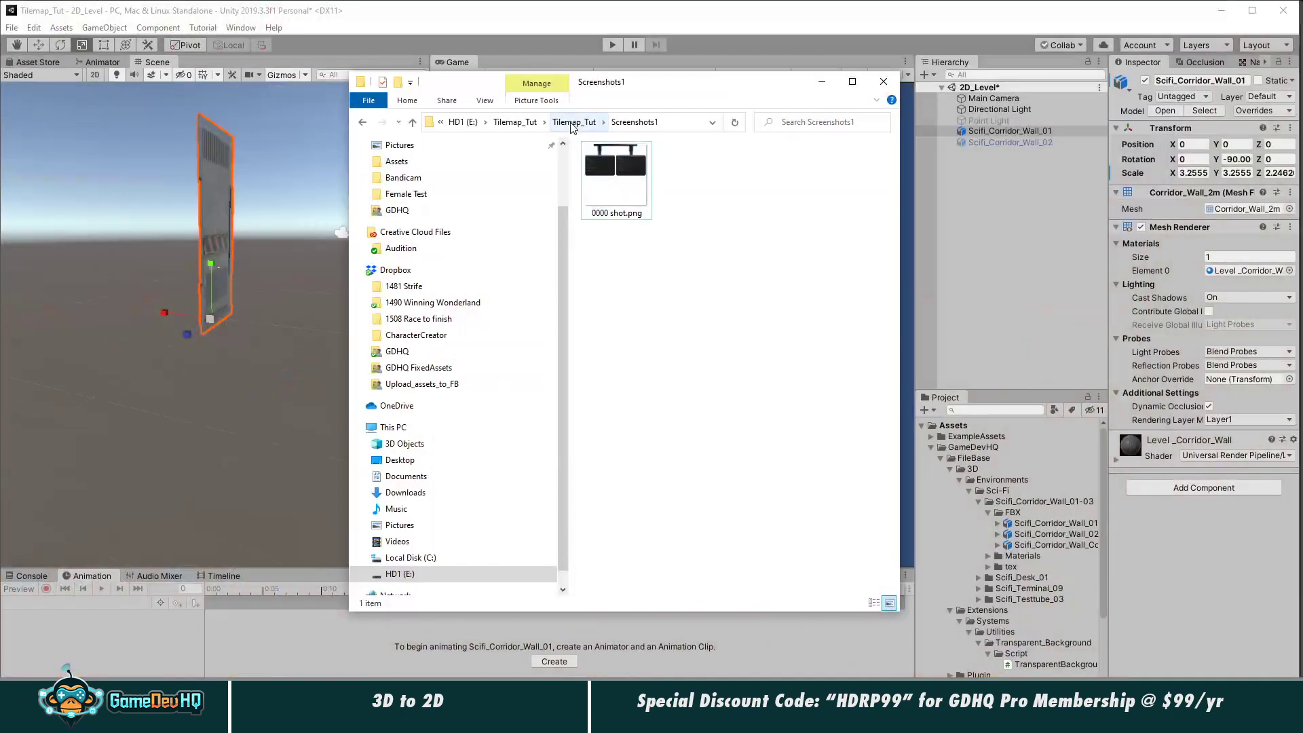
pyautogui.click(572, 125)
pyautogui.doubleClick(666, 265)
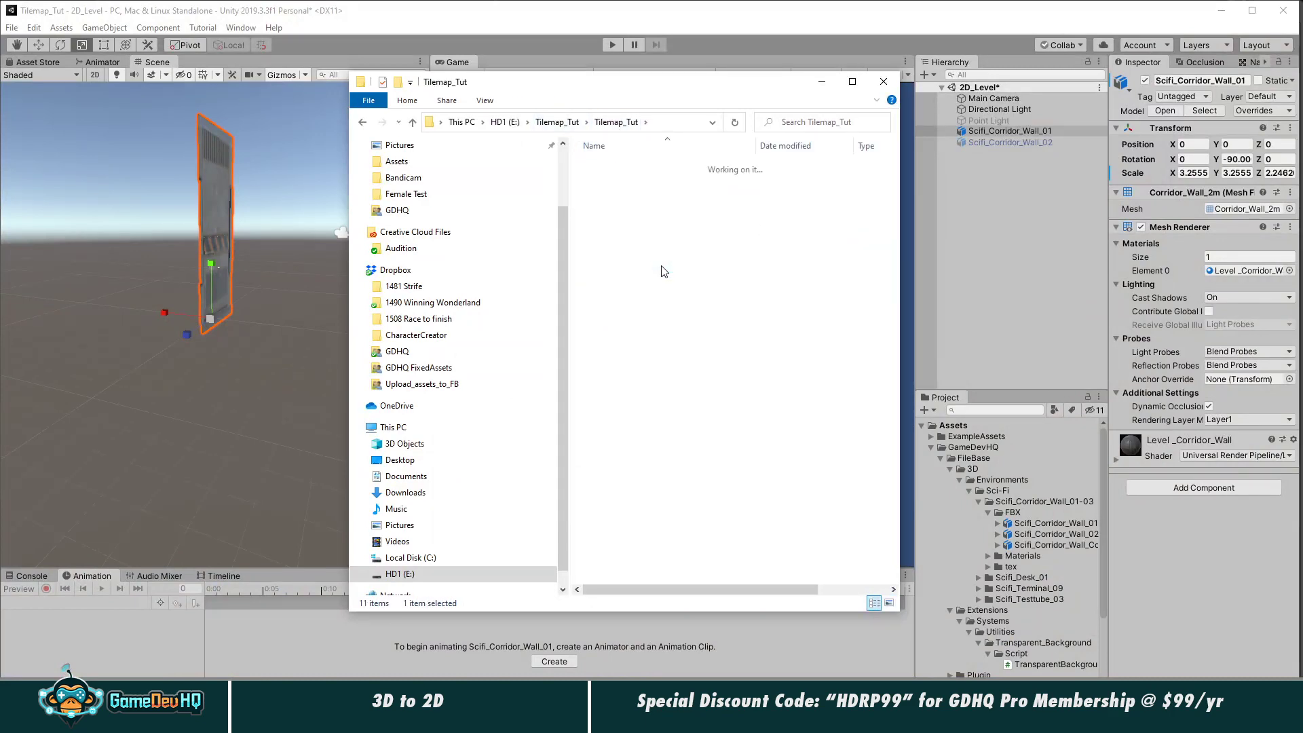
pyautogui.moveTo(623, 181); pyautogui.dragTo(520, 55)
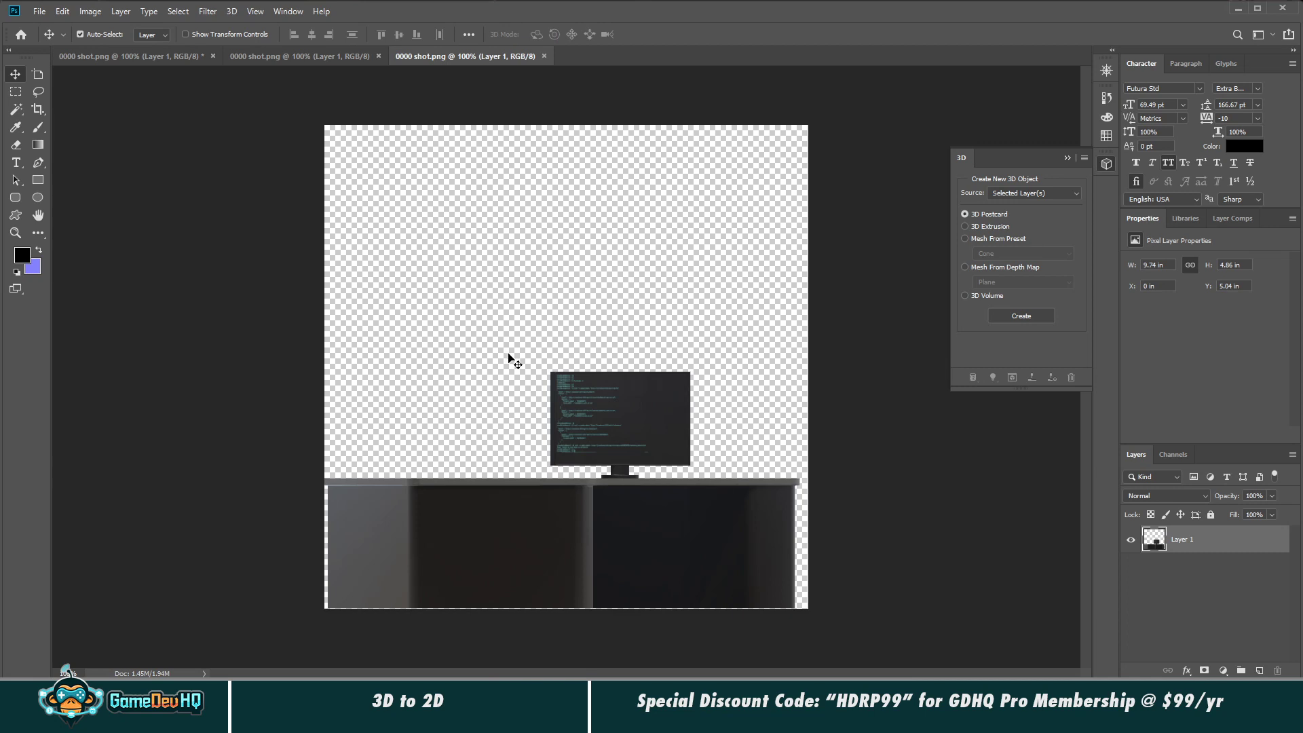
# Step: Resize the desk image to 256 × 256 pixels
pyautogui.click(94, 11)
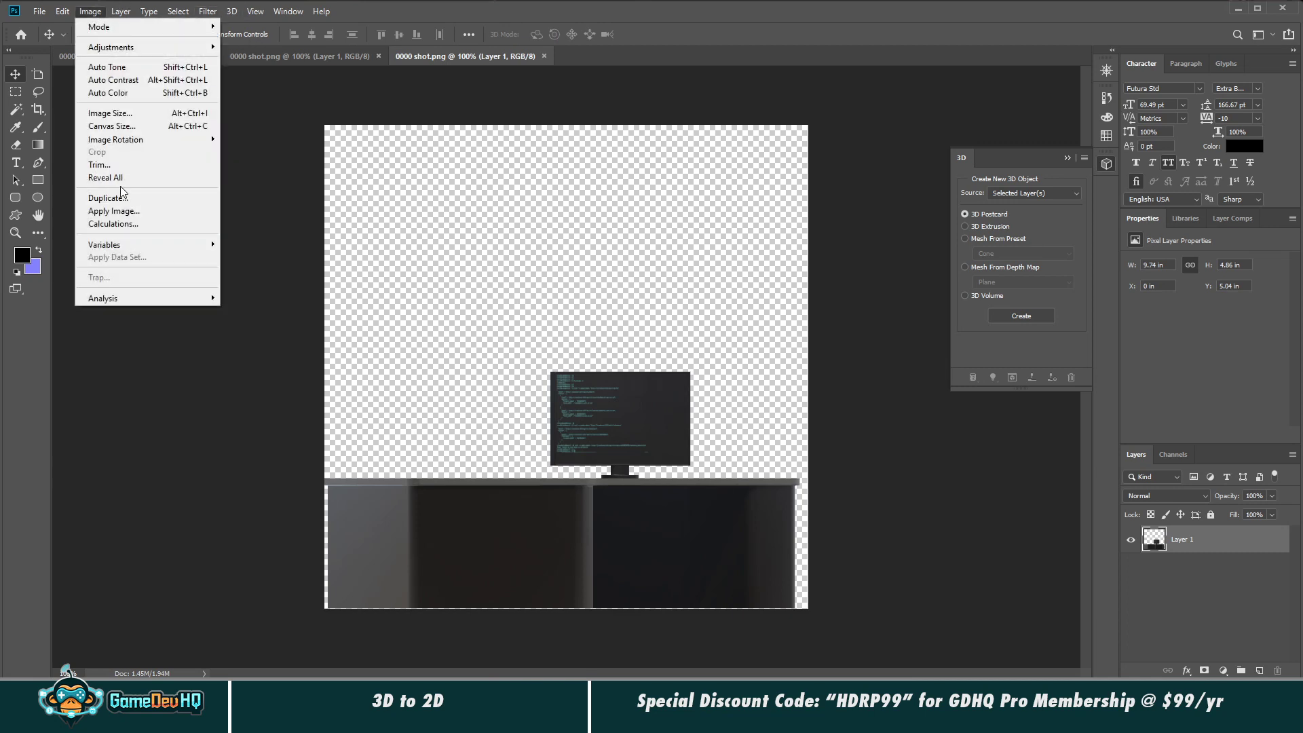
pyautogui.click(110, 113)
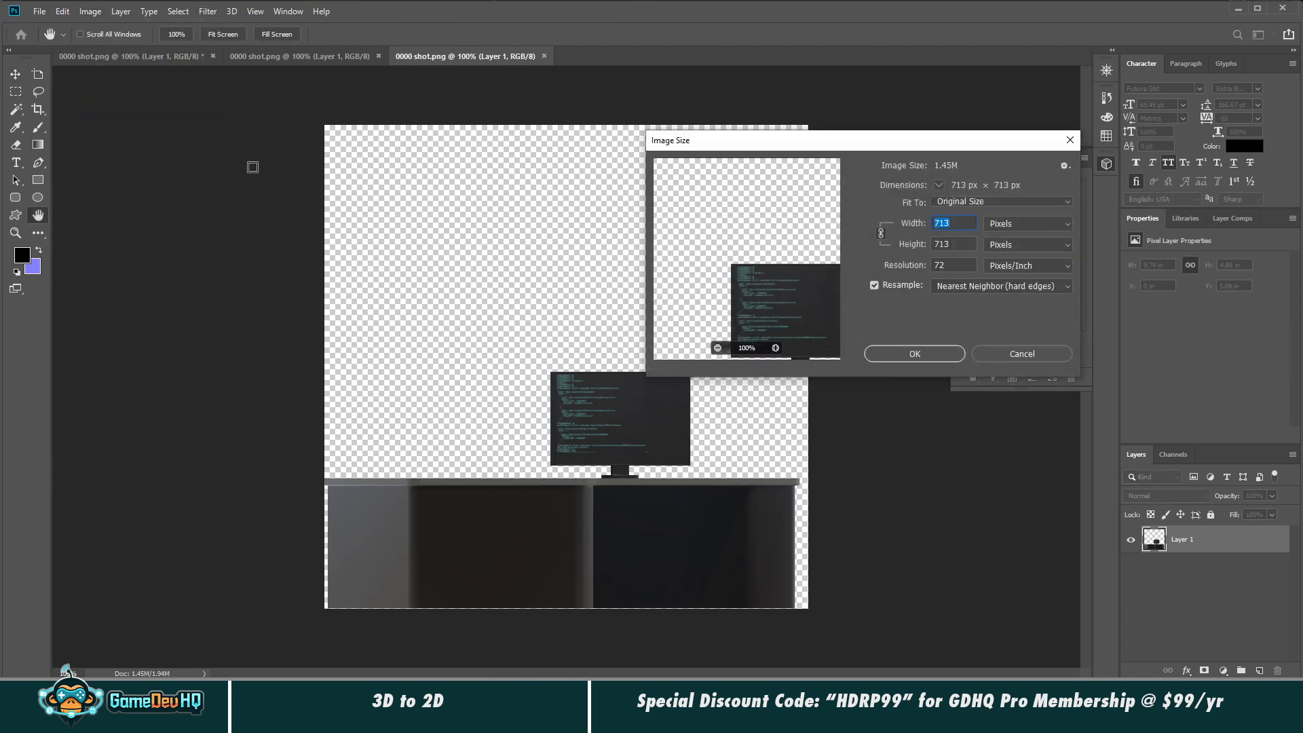
pyautogui.write('256')
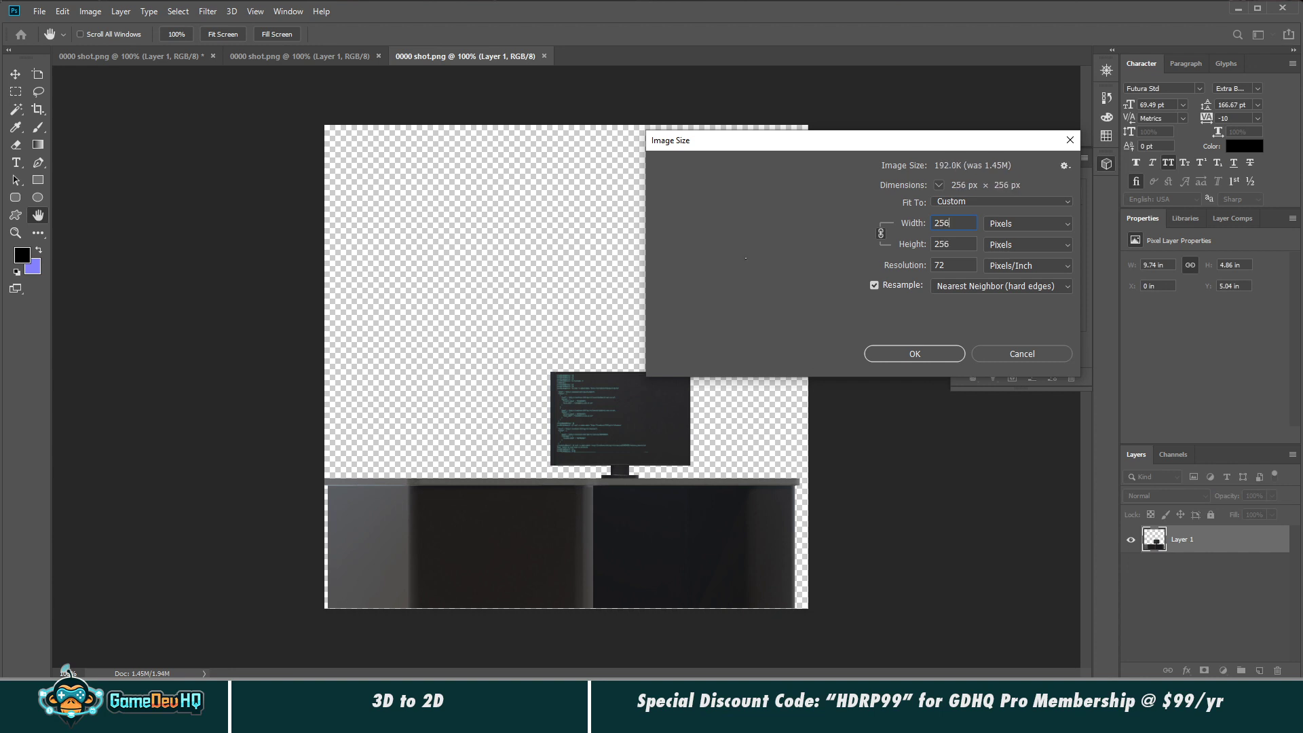
pyautogui.press('Return')
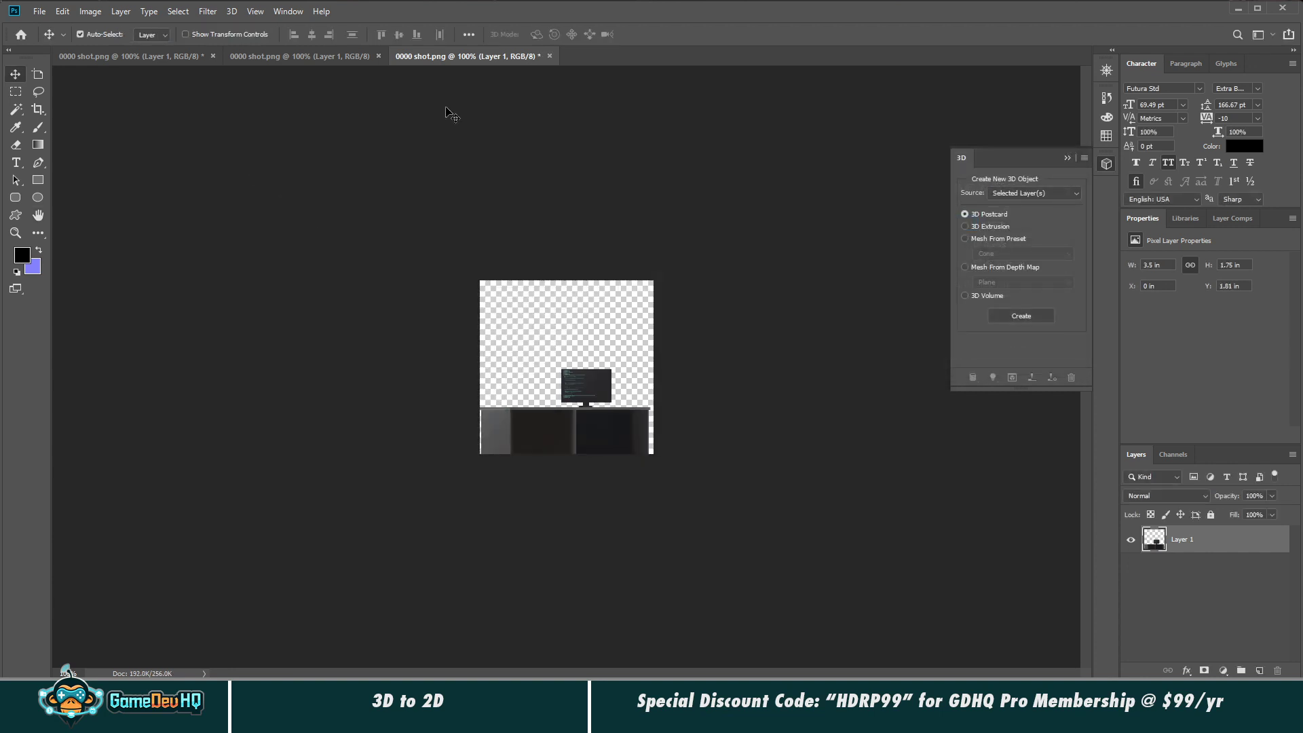
# Step: Save it as Computer Terminal.png in the HD1 (E:) Saved_Sprites folder
pyautogui.click(36, 14)
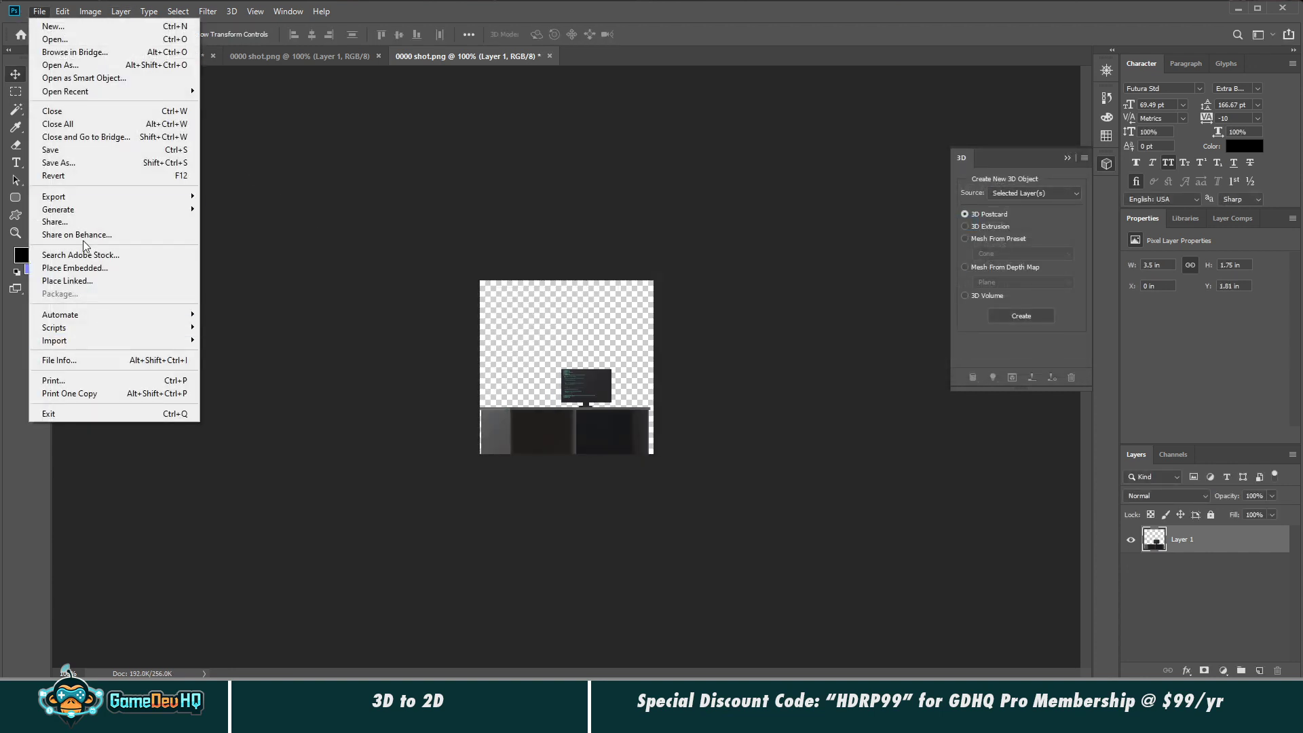
pyautogui.click(83, 163)
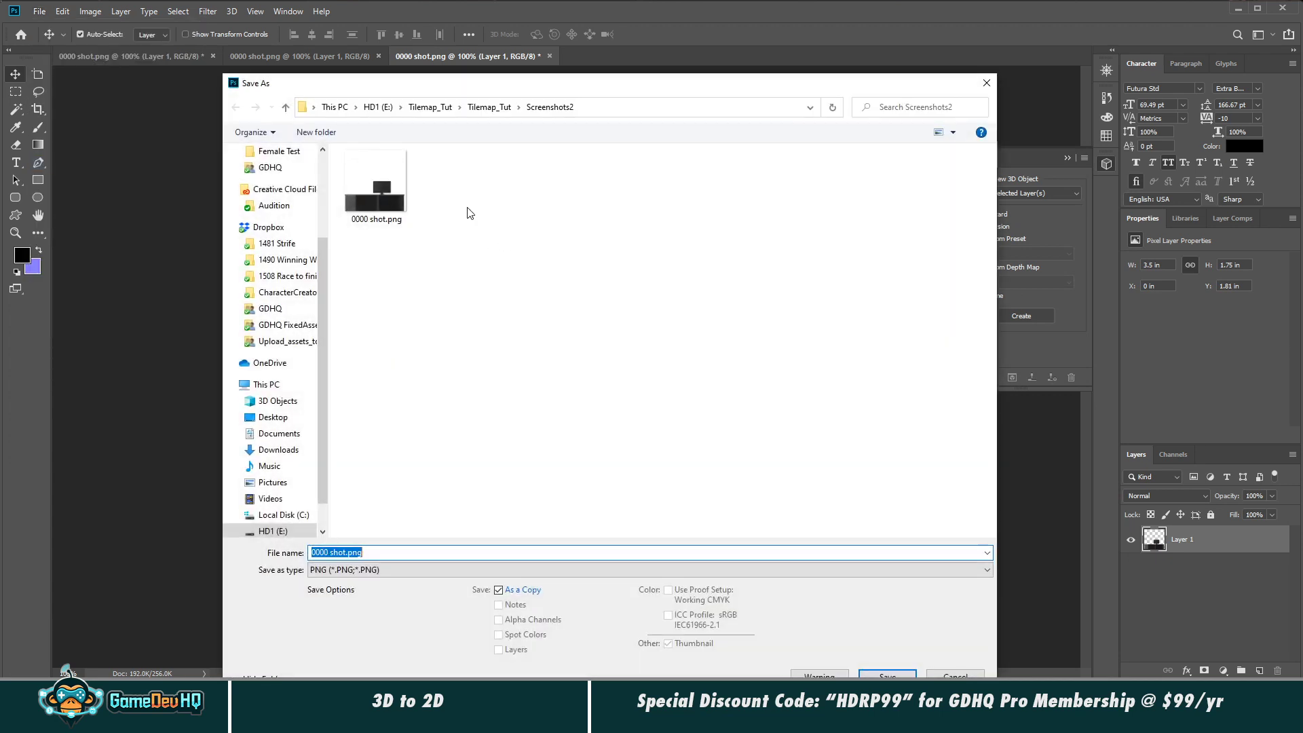
pyautogui.click(379, 107)
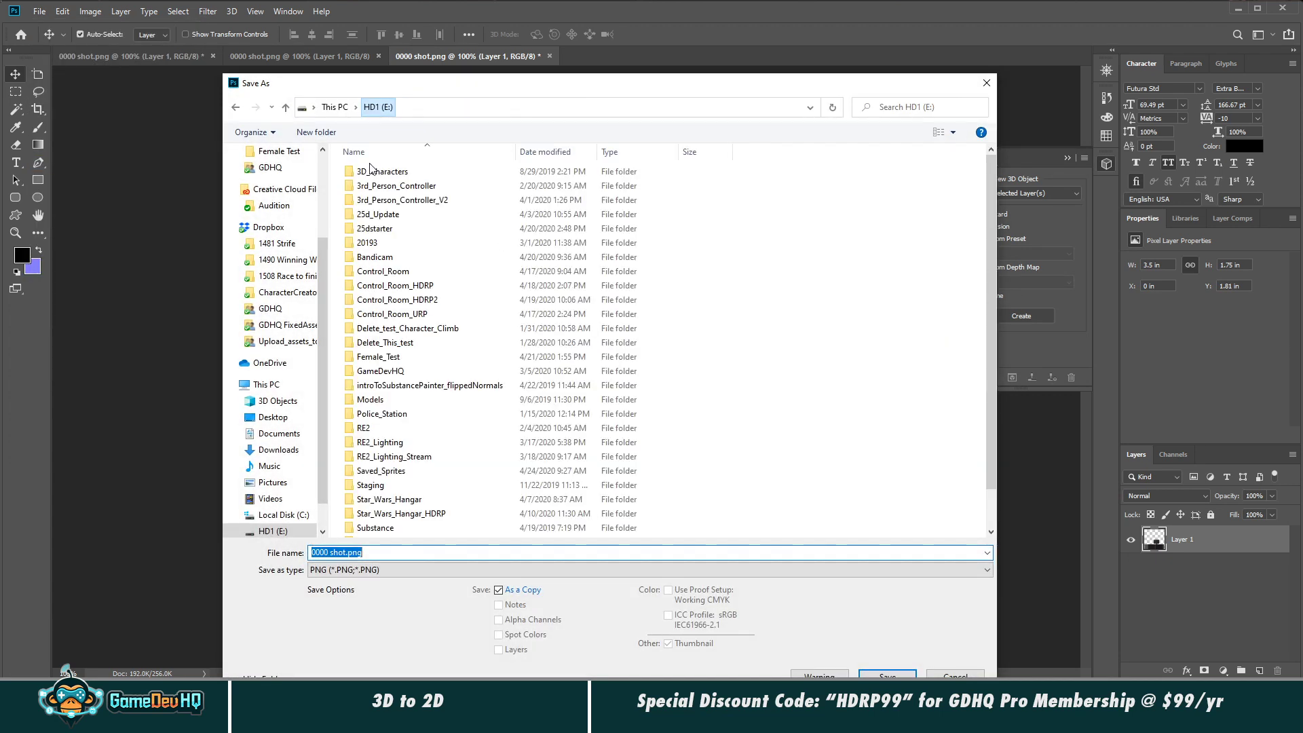
pyautogui.doubleClick(379, 471)
pyautogui.click(338, 552)
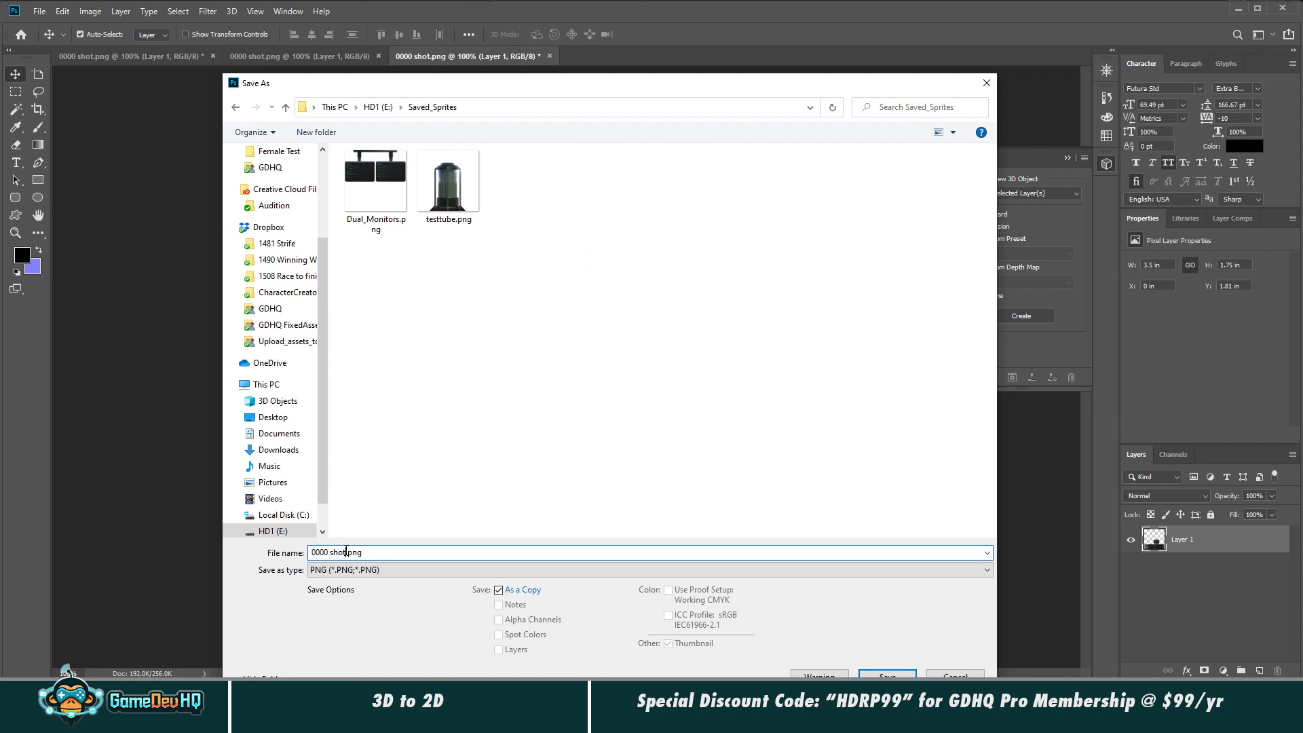
pyautogui.moveTo(344, 553); pyautogui.dragTo(250, 552)
pyautogui.press('BackSpace')
pyautogui.press('Delete')
pyautogui.write('Computer Terminal')
pyautogui.press('Return')
pyautogui.press('Return')
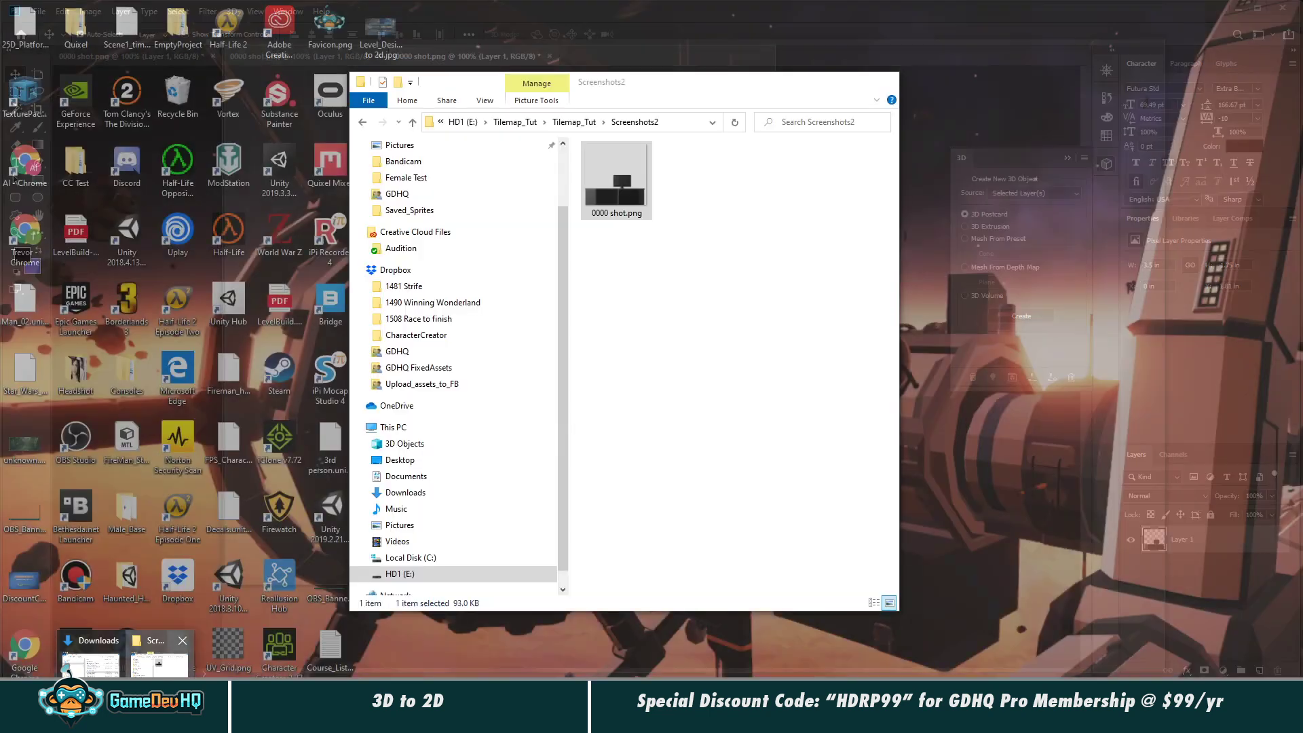
# Step: Drag 0000 shot.png from Tilemap_Tut's Screenshots3 folder into Photoshop
pyautogui.click(160, 655)
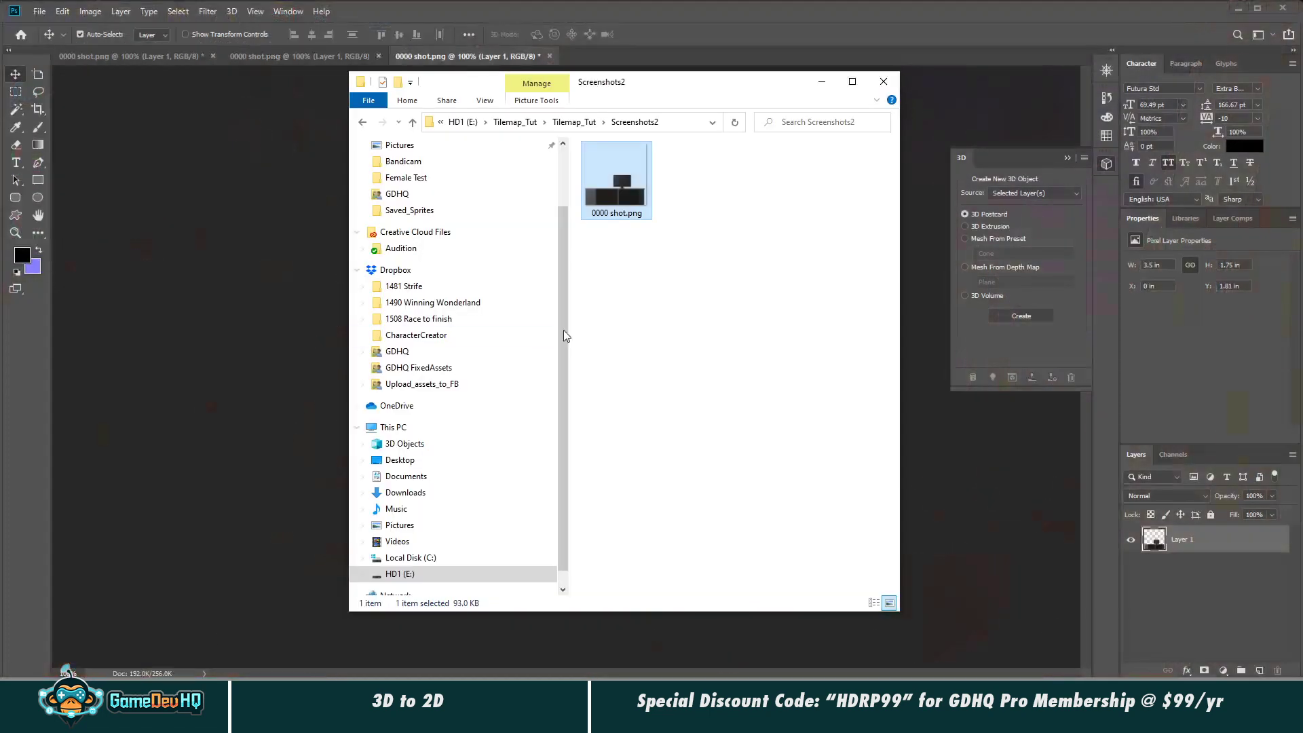
pyautogui.click(574, 122)
pyautogui.doubleClick(620, 284)
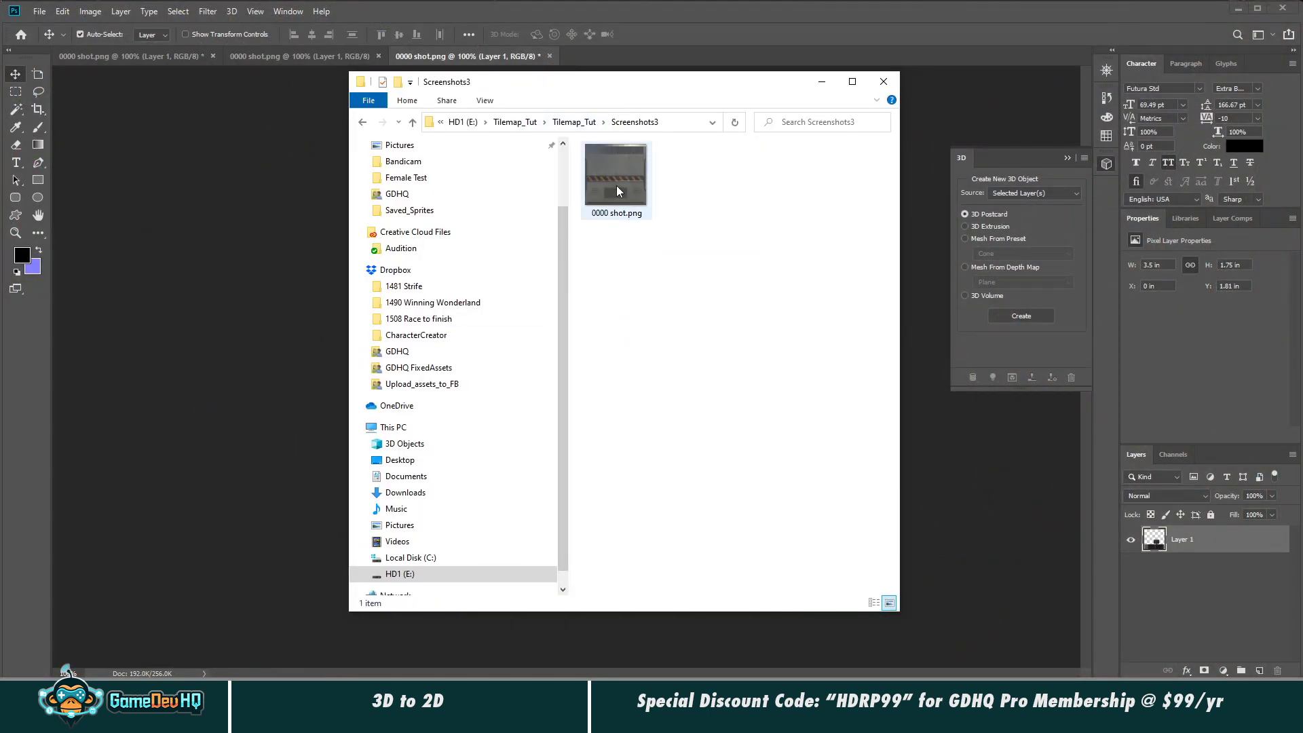
pyautogui.moveTo(618, 189); pyautogui.dragTo(597, 60)
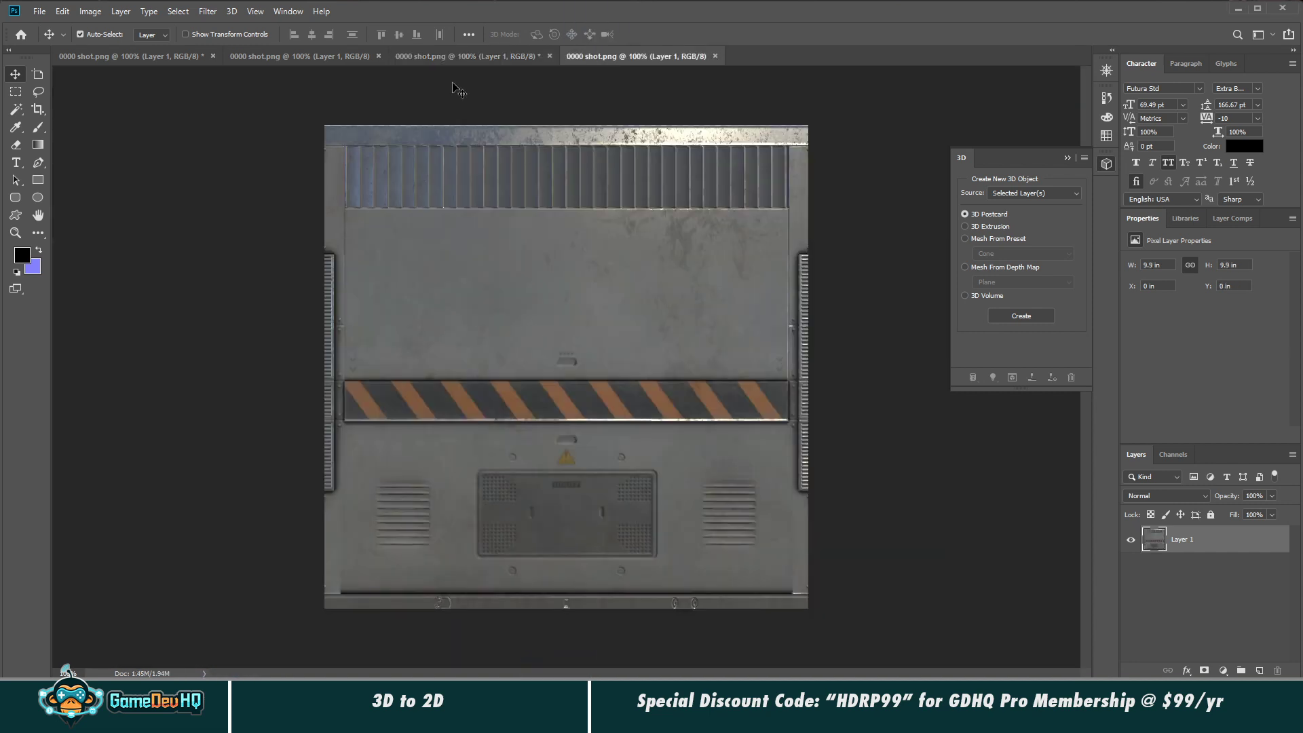
# Step: Save a copy of the corridor wall capture as Main_Wall.png
pyautogui.click(39, 12)
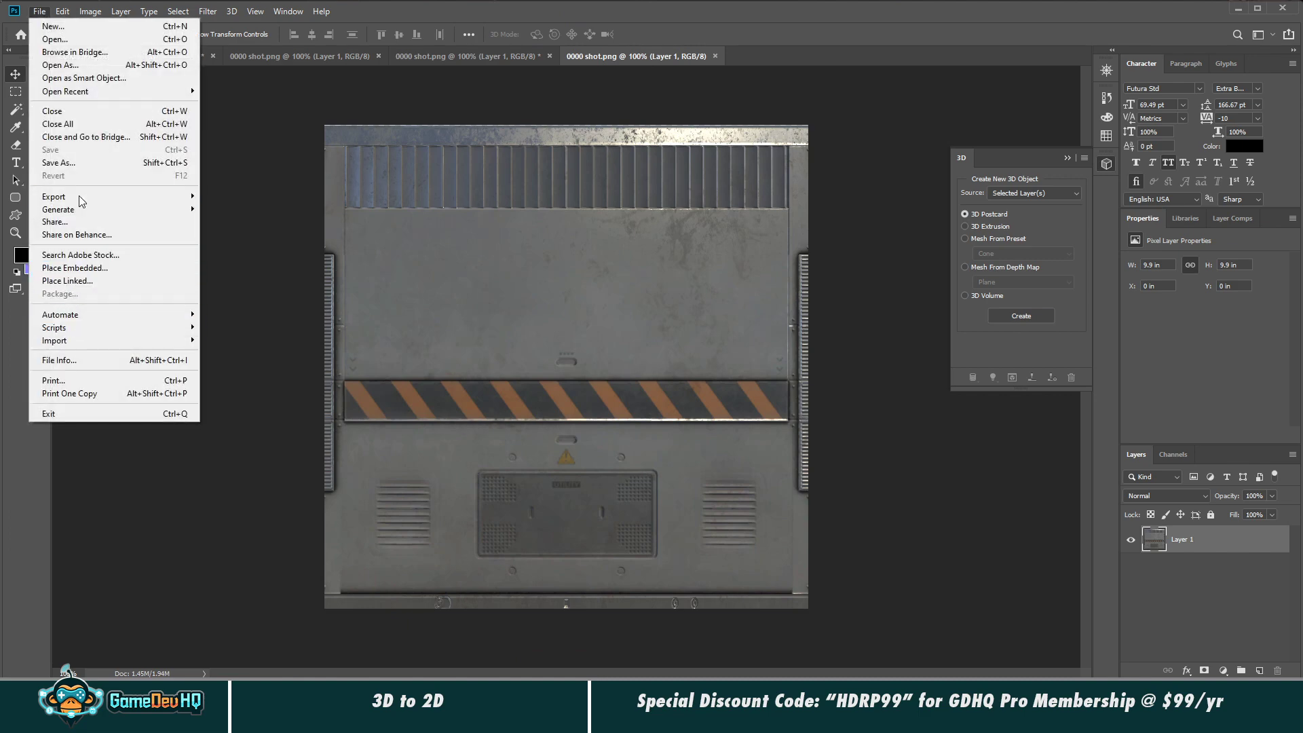
pyautogui.click(61, 163)
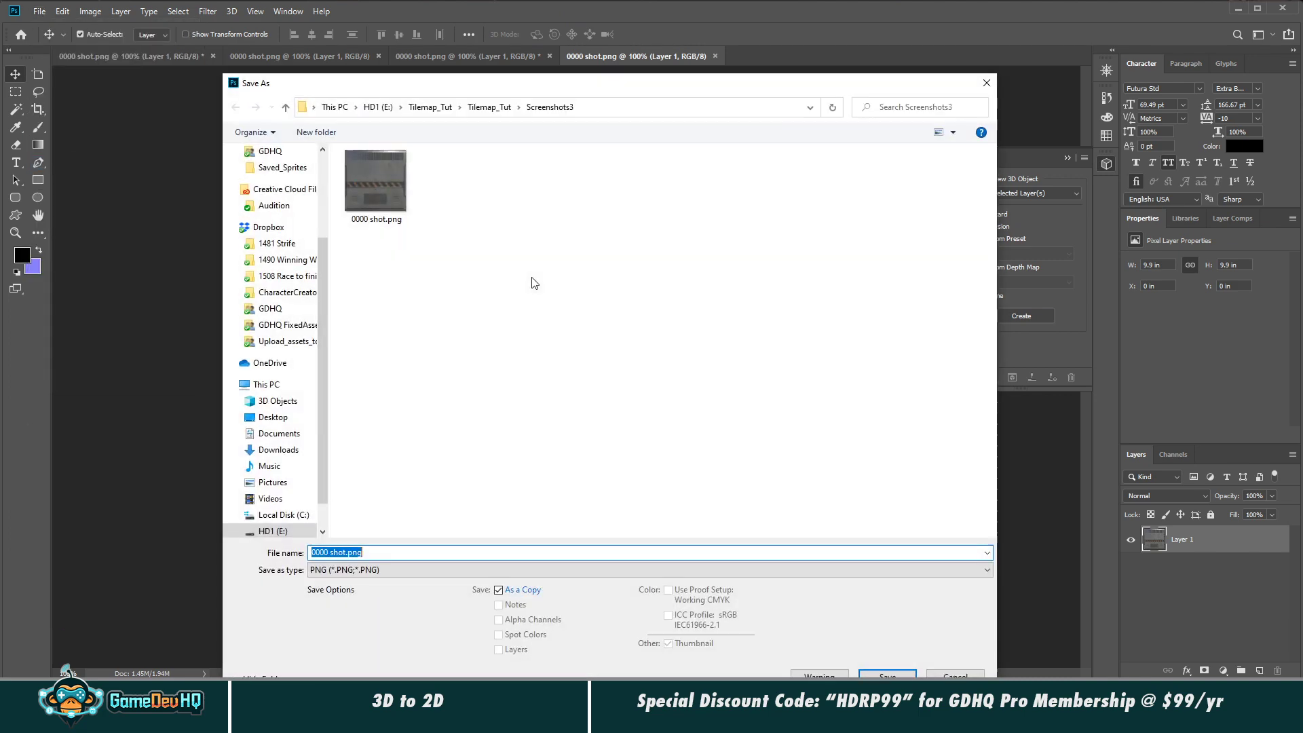
pyautogui.click(343, 552)
pyautogui.hotkey('shift', 'Home')
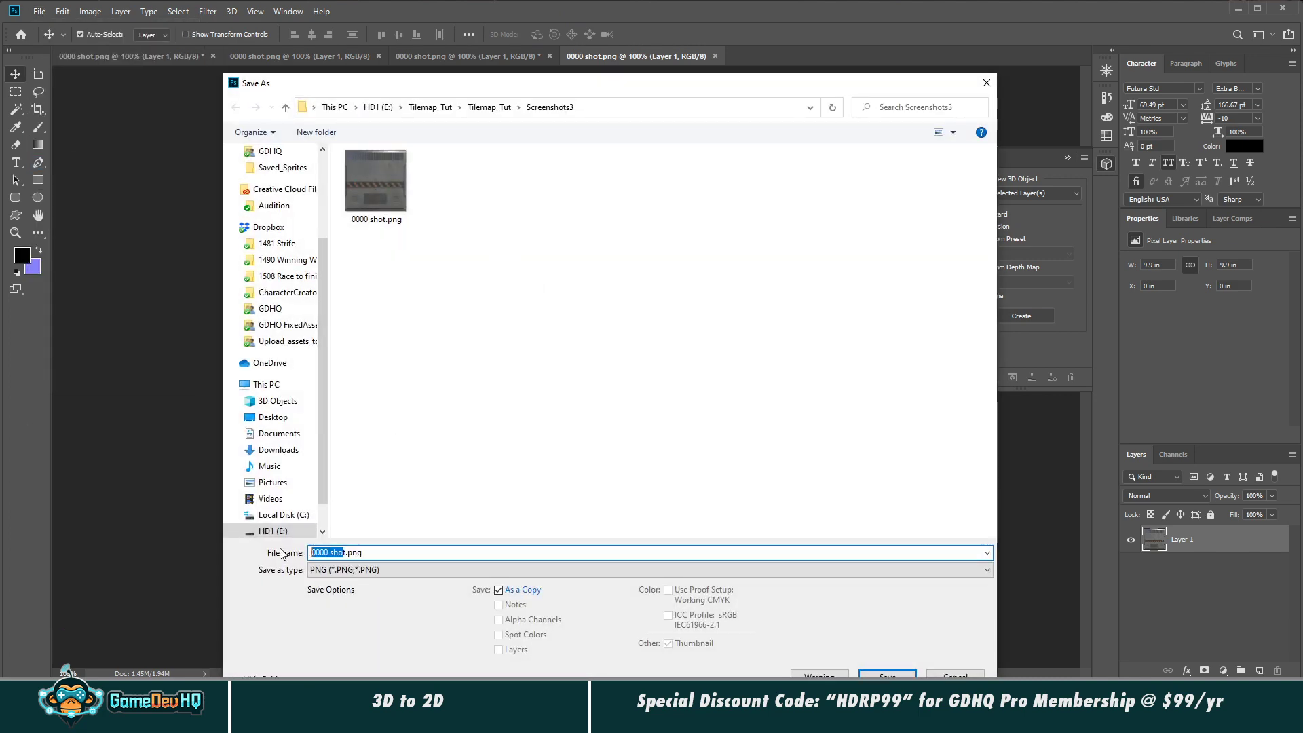
pyautogui.press('BackSpace')
pyautogui.write('Main_Wall')
pyautogui.press('Return')
pyautogui.press('Return')
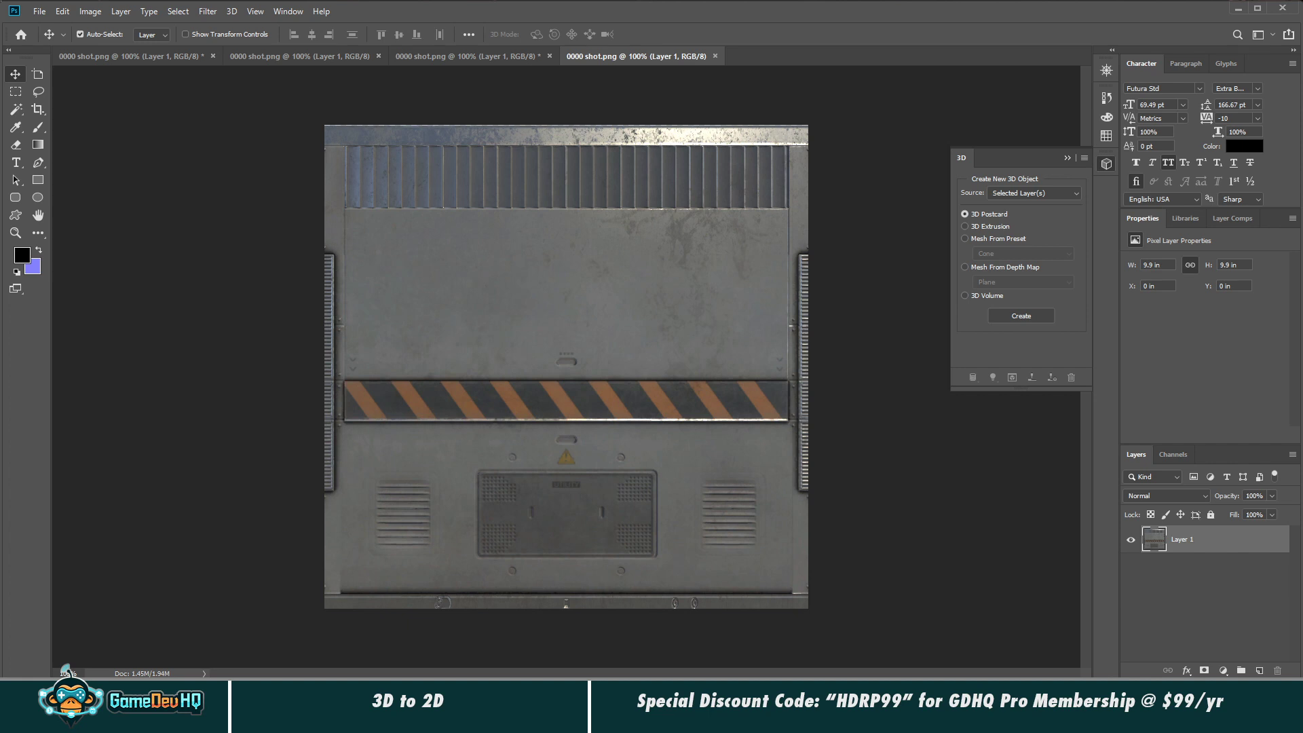
pyautogui.moveTo(635, 720)
pyautogui.click(641, 653)
# Step: Create a new 2048 × 2048 pixel document with Transparent background contents
pyautogui.click(40, 11)
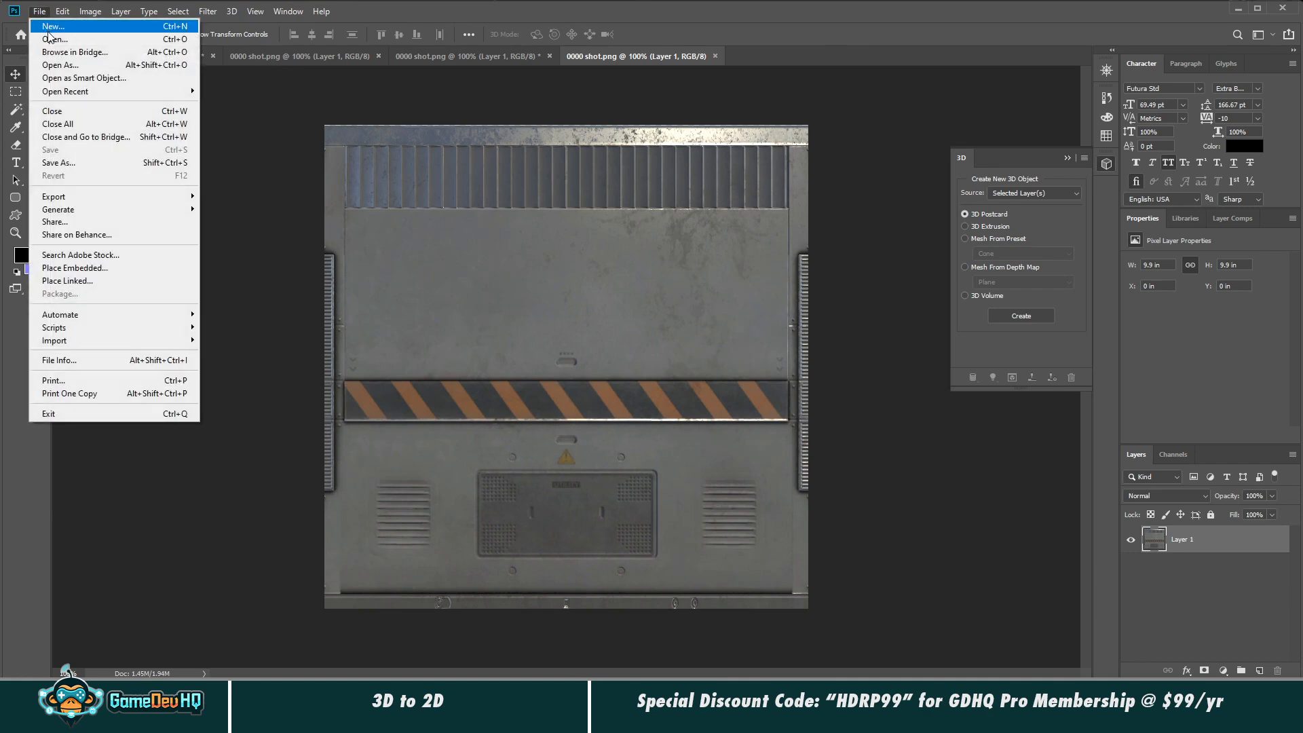
pyautogui.click(39, 11)
pyautogui.hotkey('ctrl', 'n')
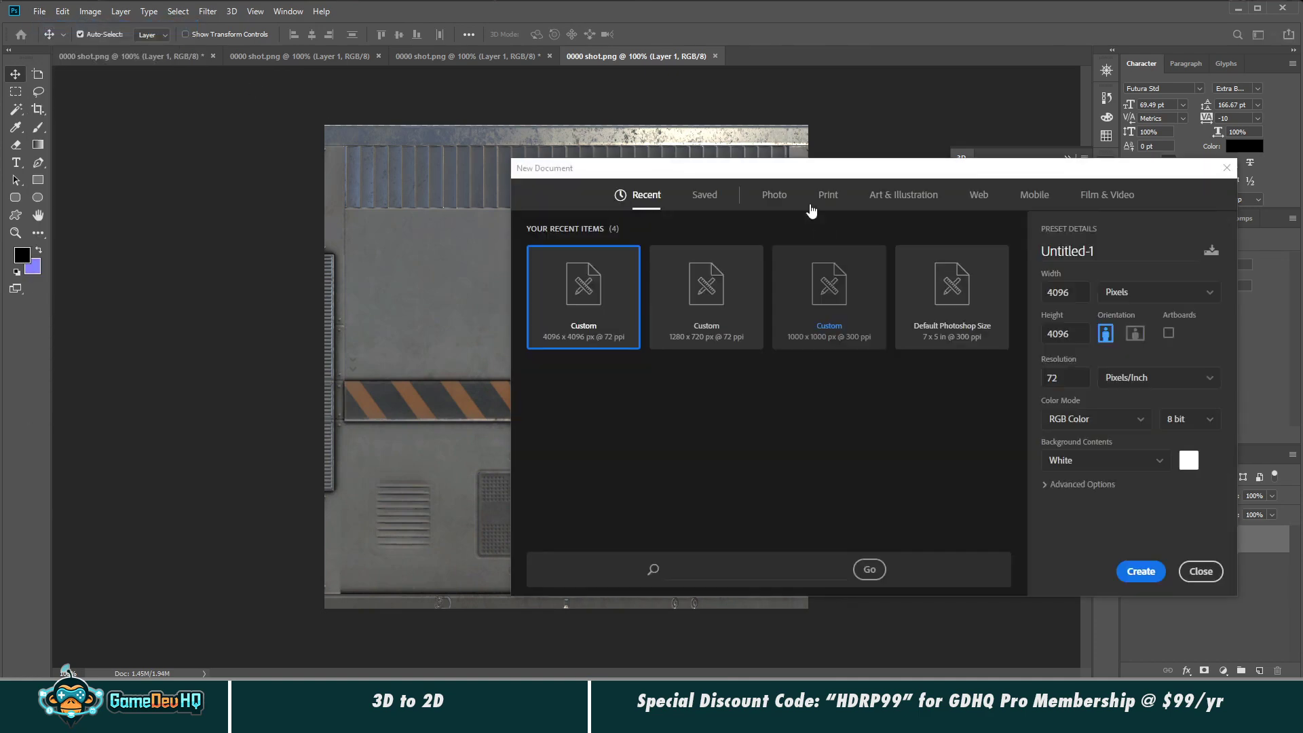
pyautogui.moveTo(747, 169); pyautogui.dragTo(459, 121)
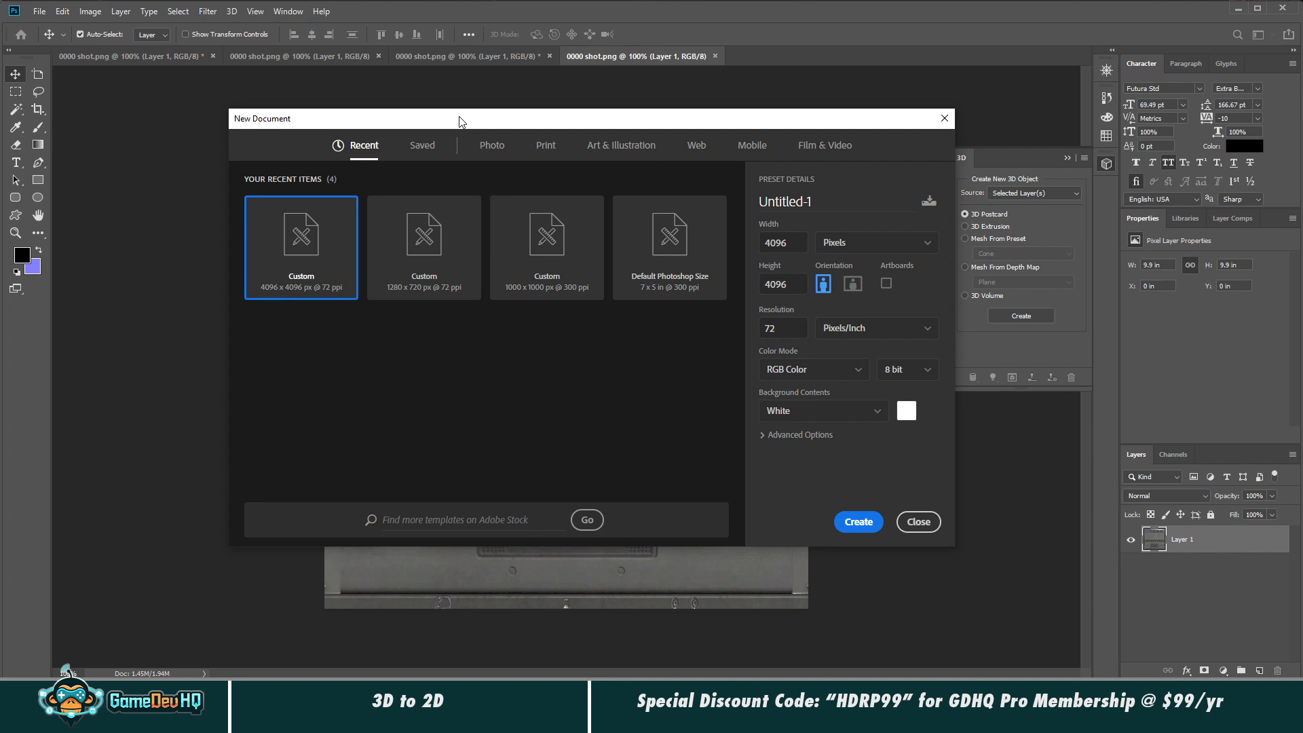
pyautogui.doubleClick(796, 243)
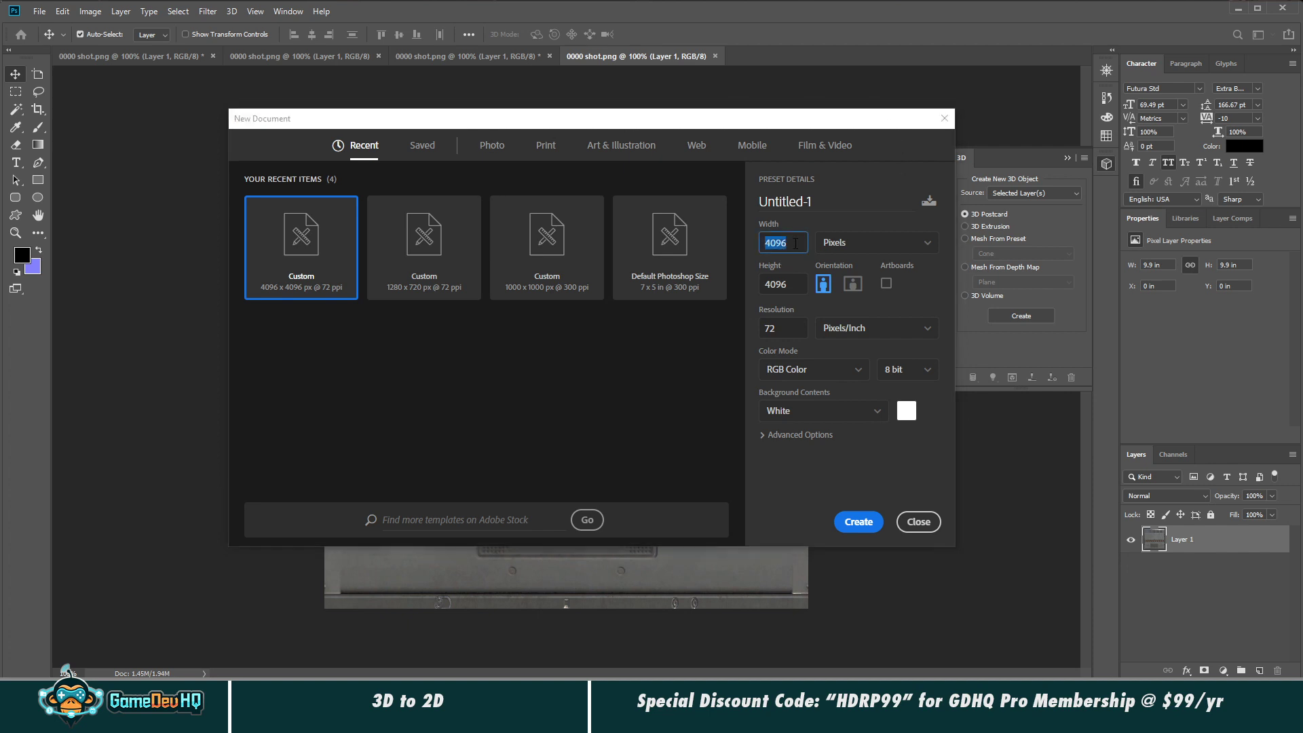
pyautogui.write('2048')
pyautogui.press('Tab')
pyautogui.write('2048')
pyautogui.click(865, 411)
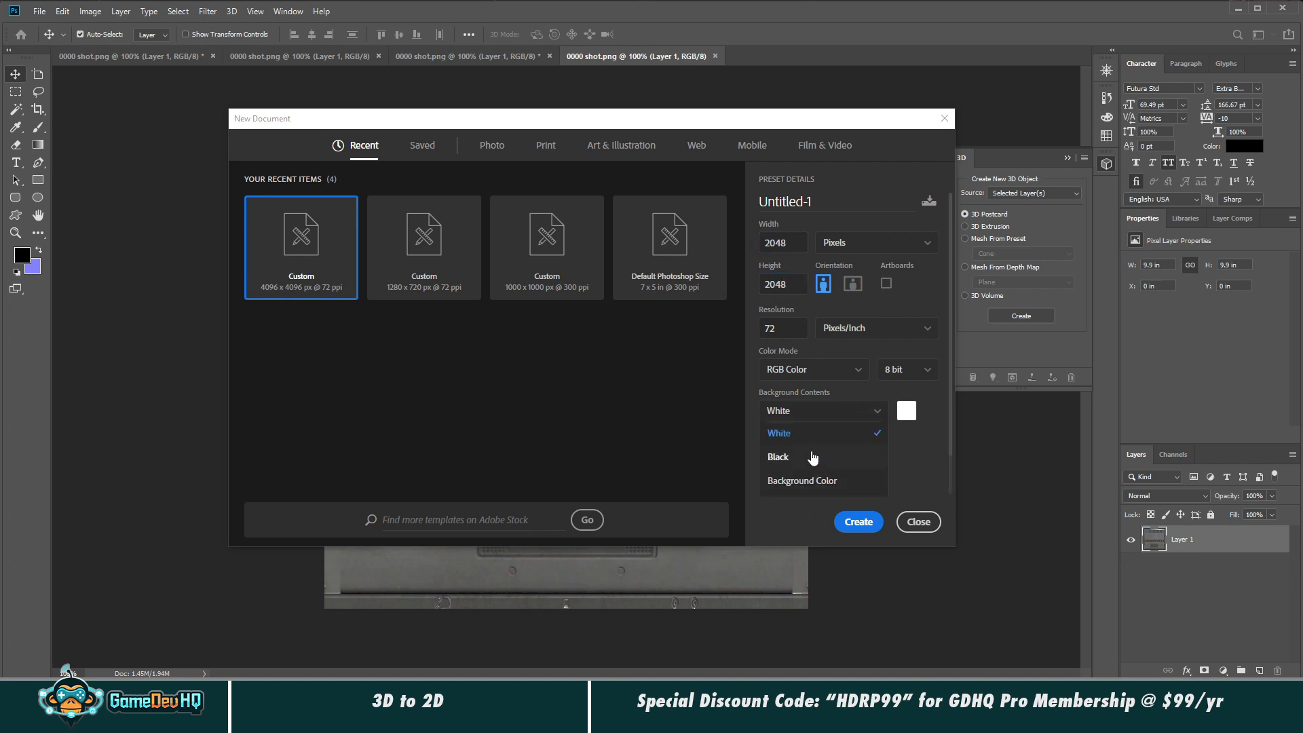
pyautogui.click(789, 464)
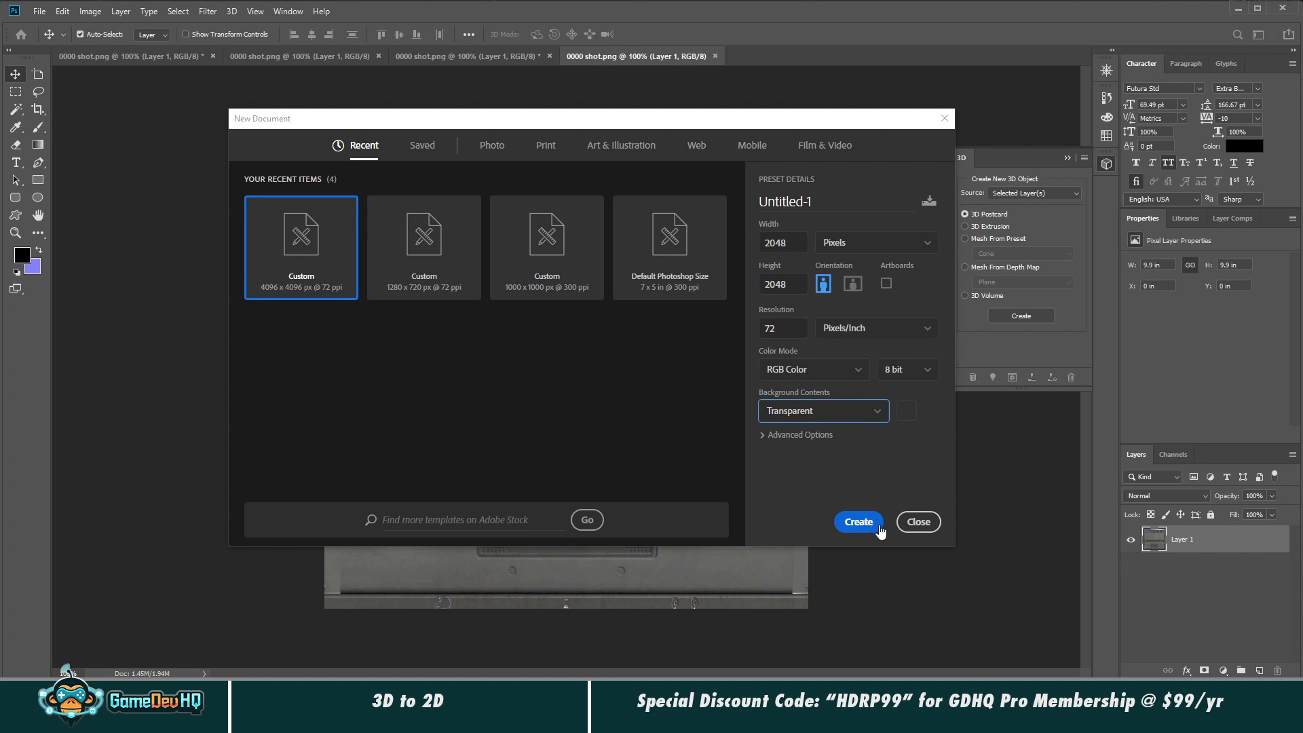
pyautogui.click(863, 524)
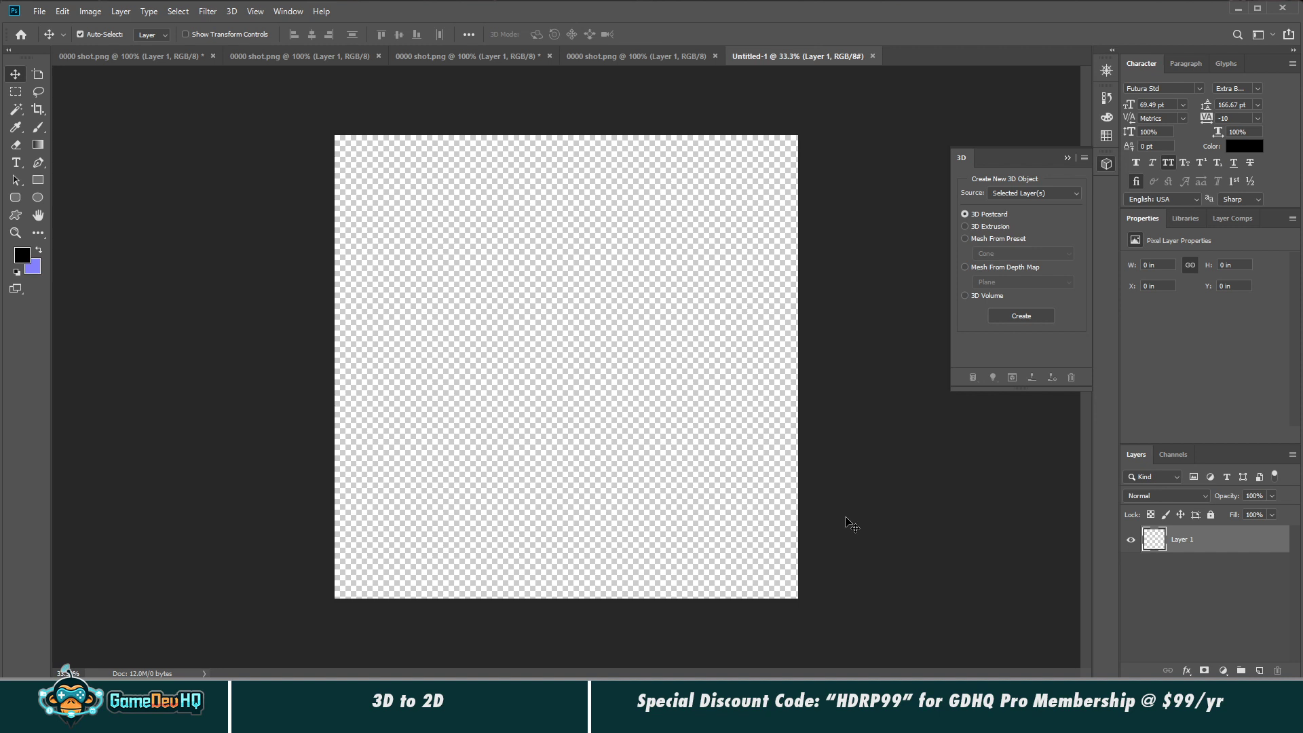
# Step: Select the Slice Tool from the Crop tool group in the toolbar
pyautogui.click(42, 233)
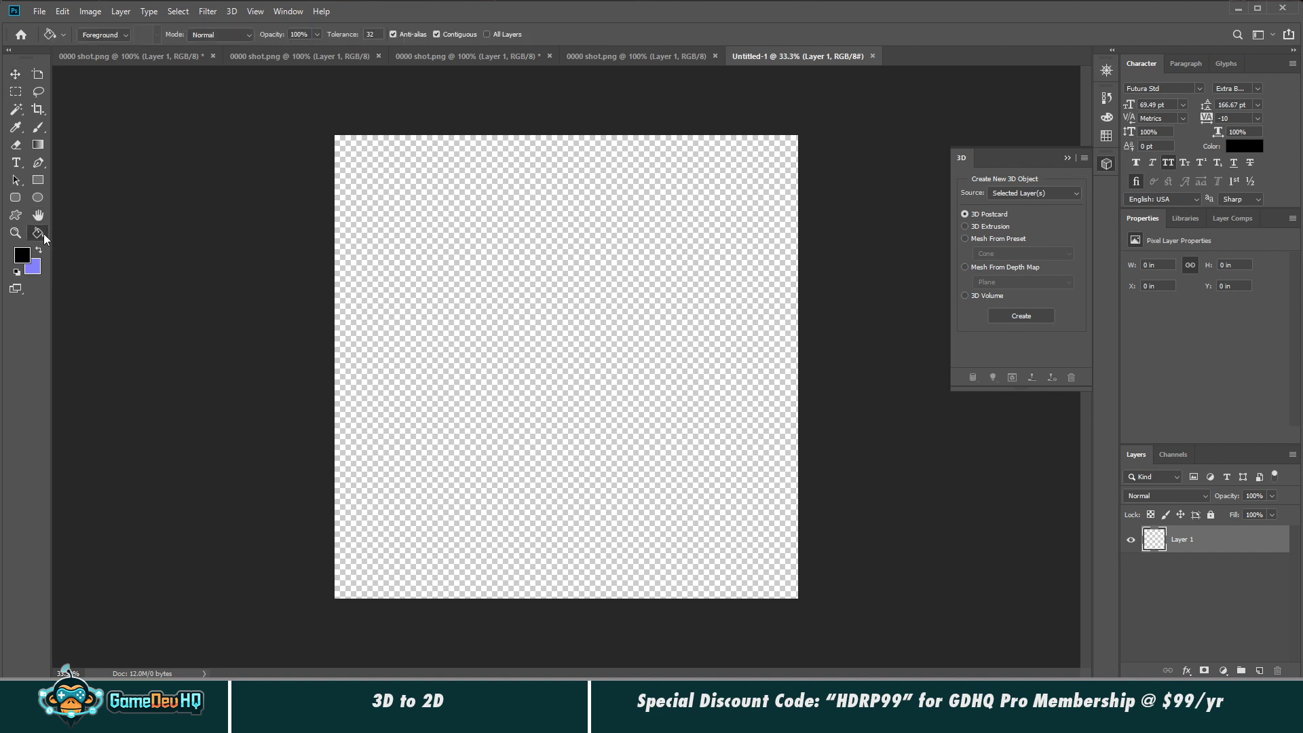
pyautogui.rightClick(38, 233)
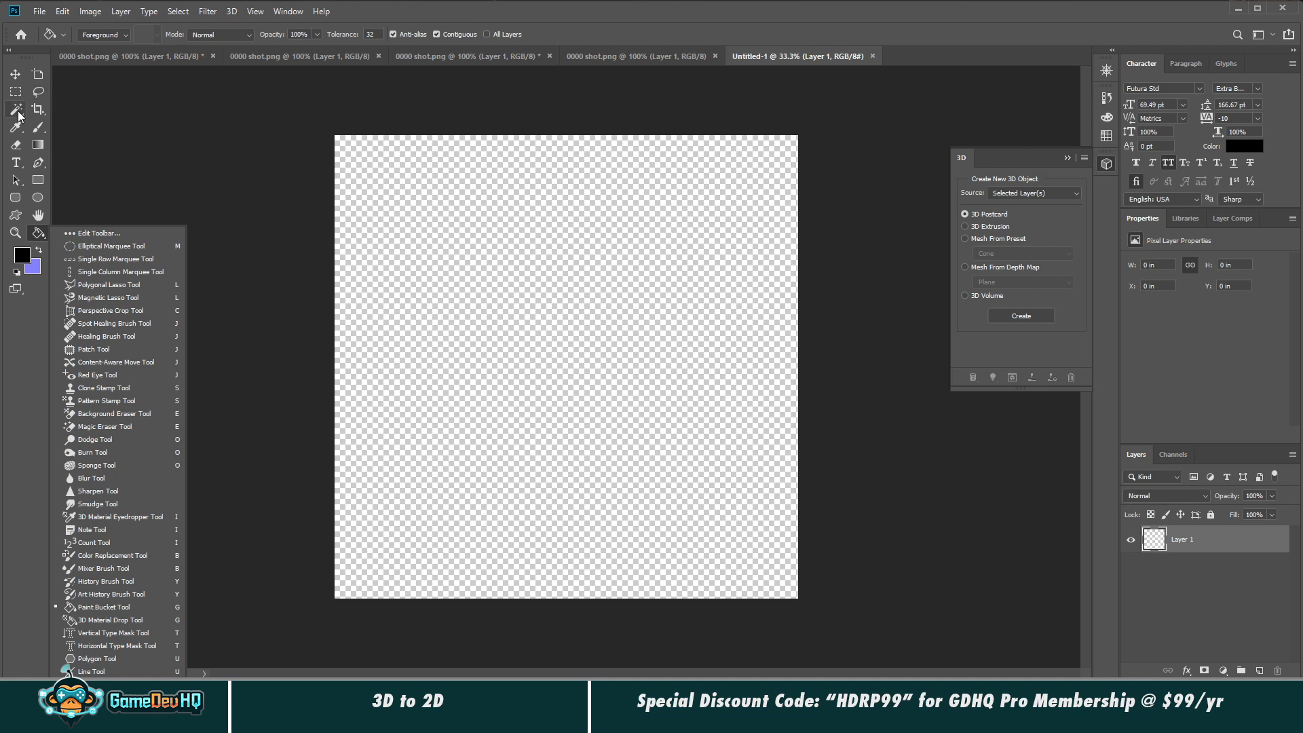
pyautogui.click(17, 181)
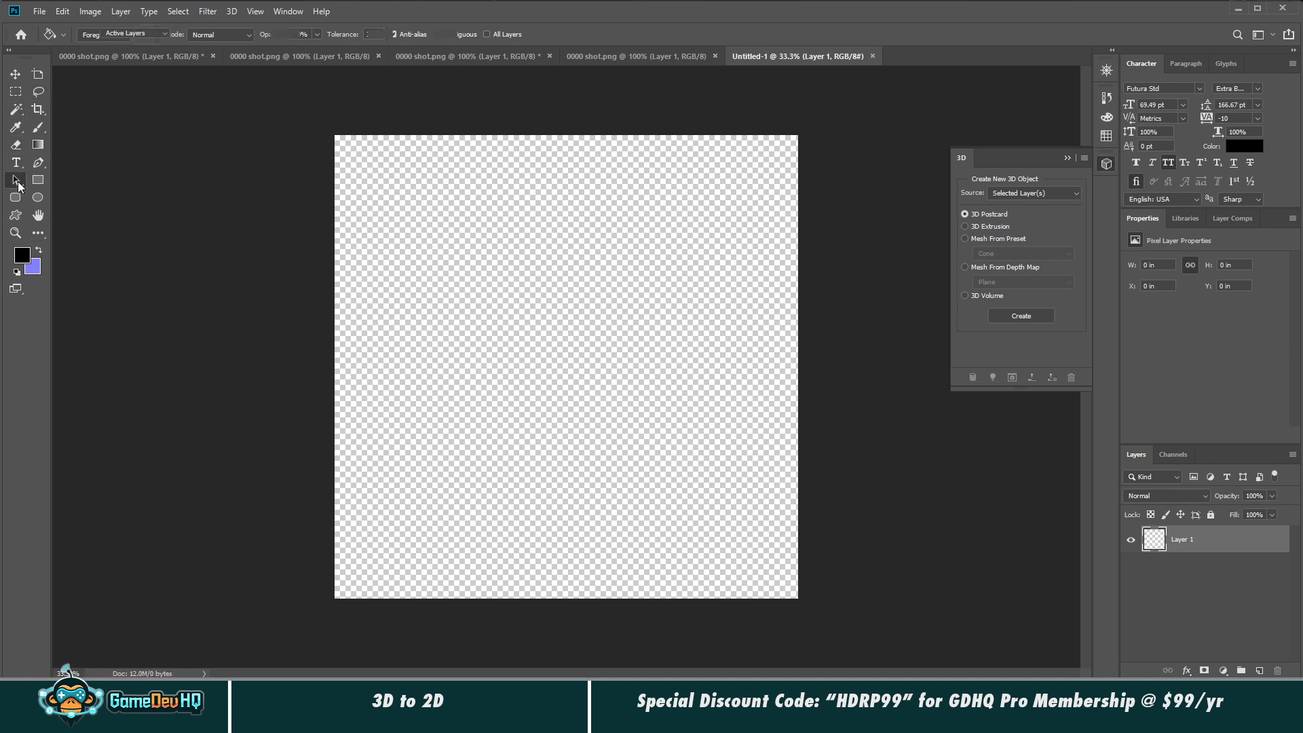
pyautogui.click(38, 233)
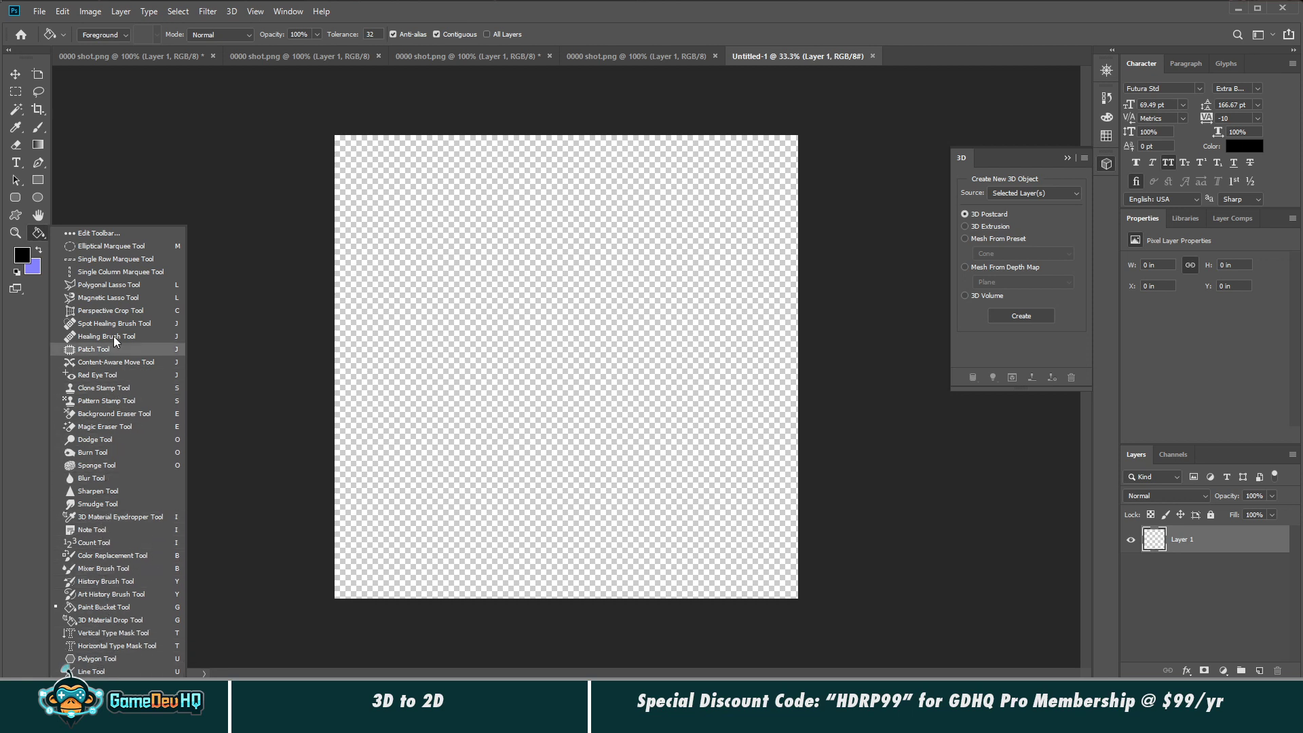
pyautogui.click(38, 163)
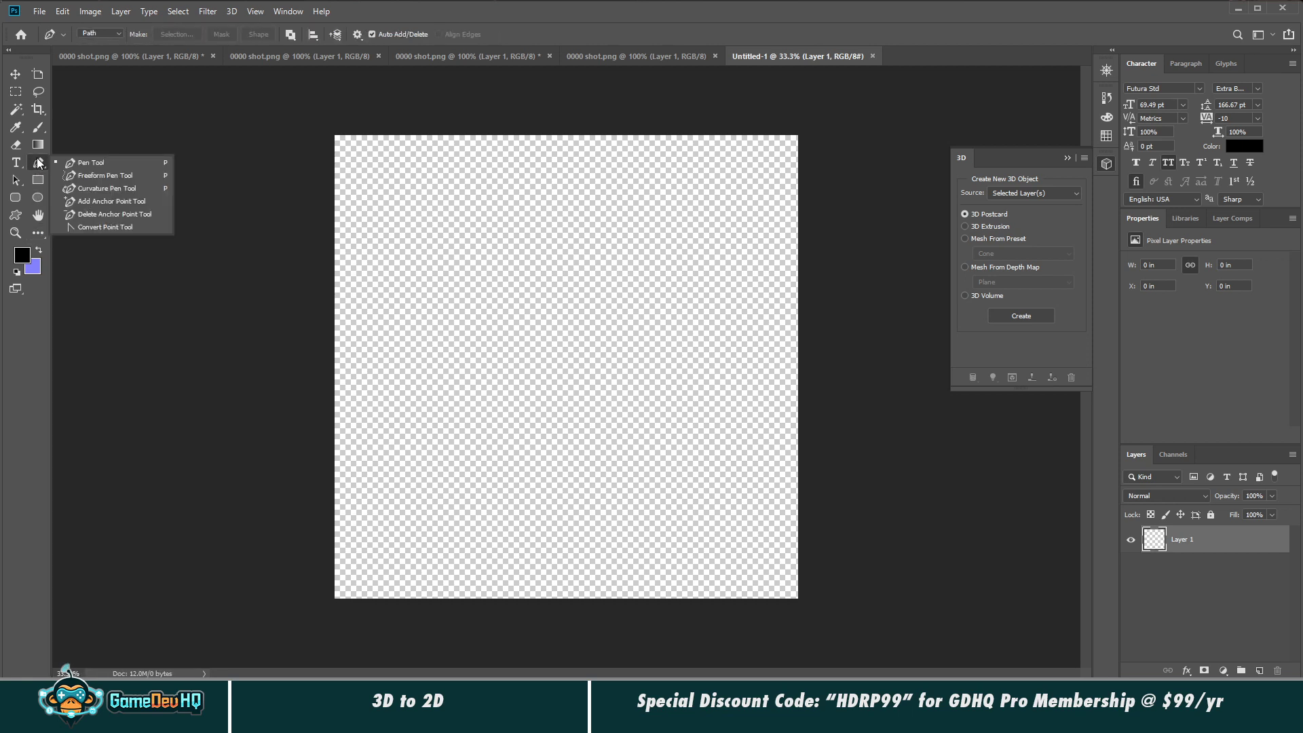
pyautogui.click(38, 126)
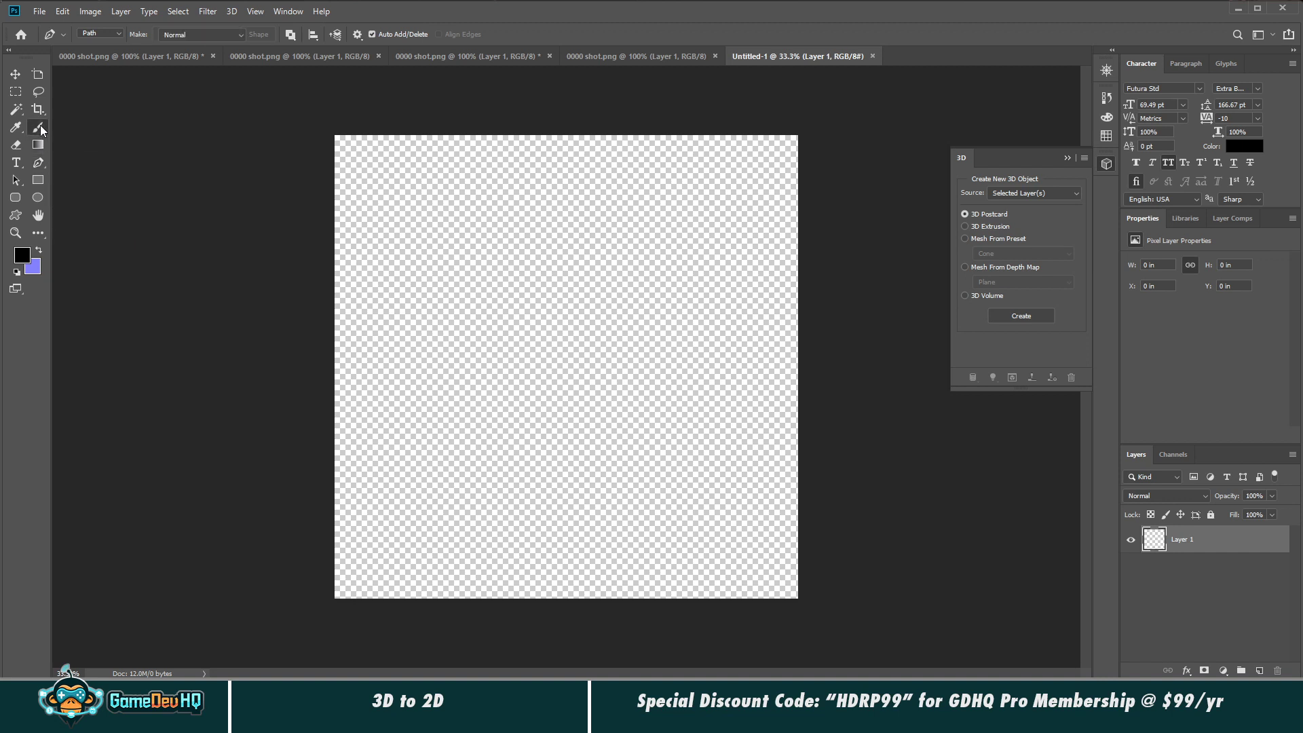
pyautogui.click(38, 110)
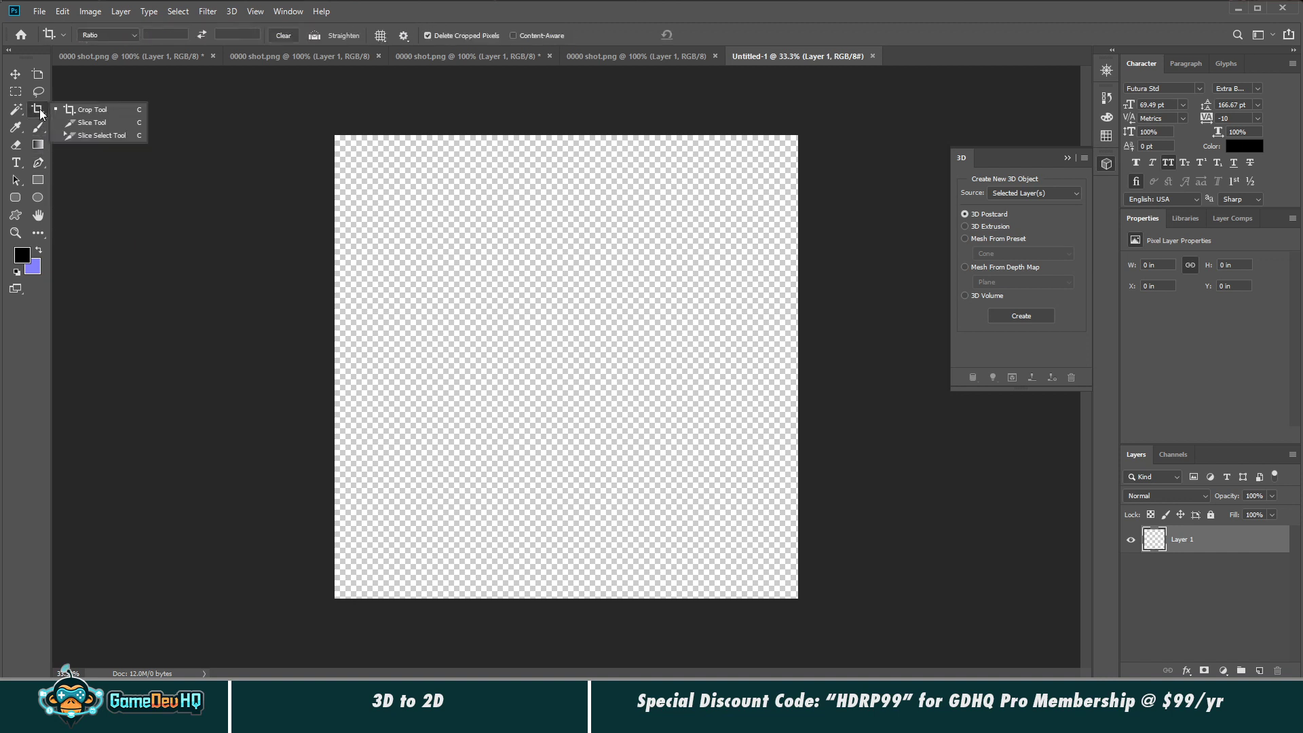
pyautogui.click(114, 124)
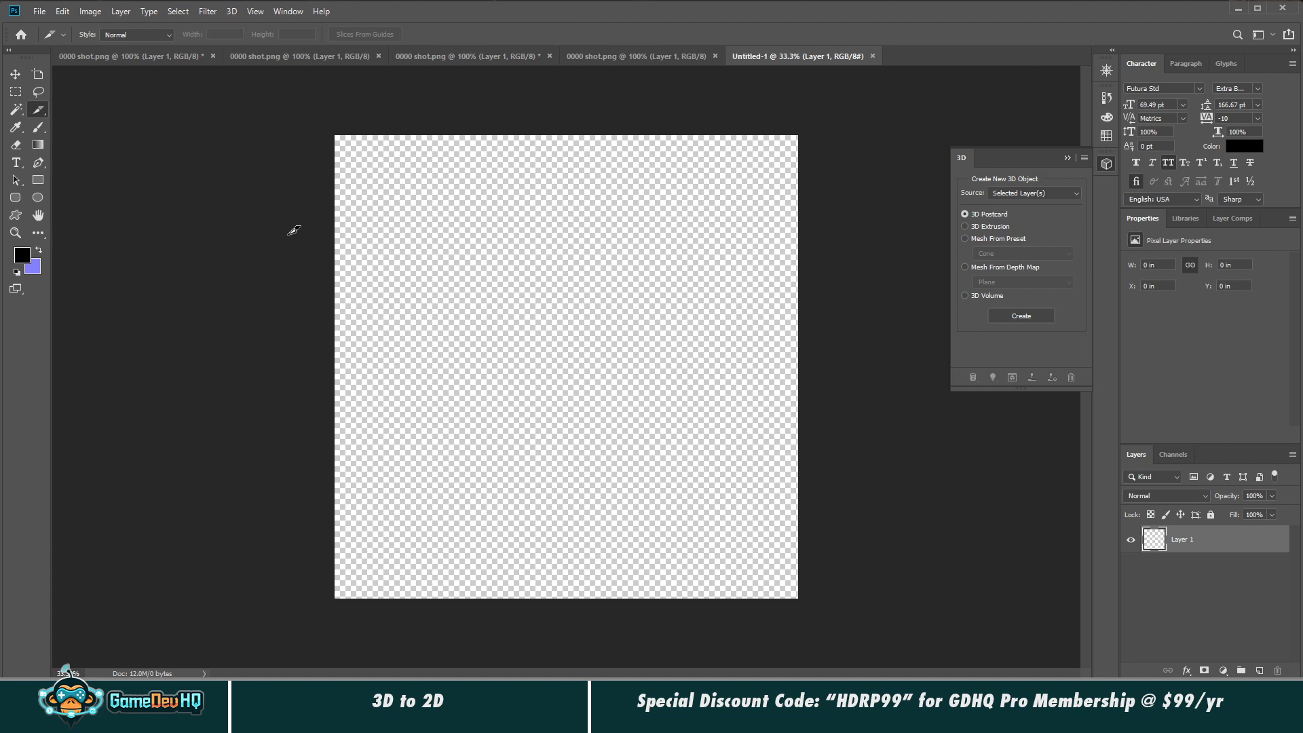
# Step: Draw one slice over the entire canvas and choose Divide Slice from its context menu
pyautogui.moveTo(334, 128); pyautogui.dragTo(865, 630)
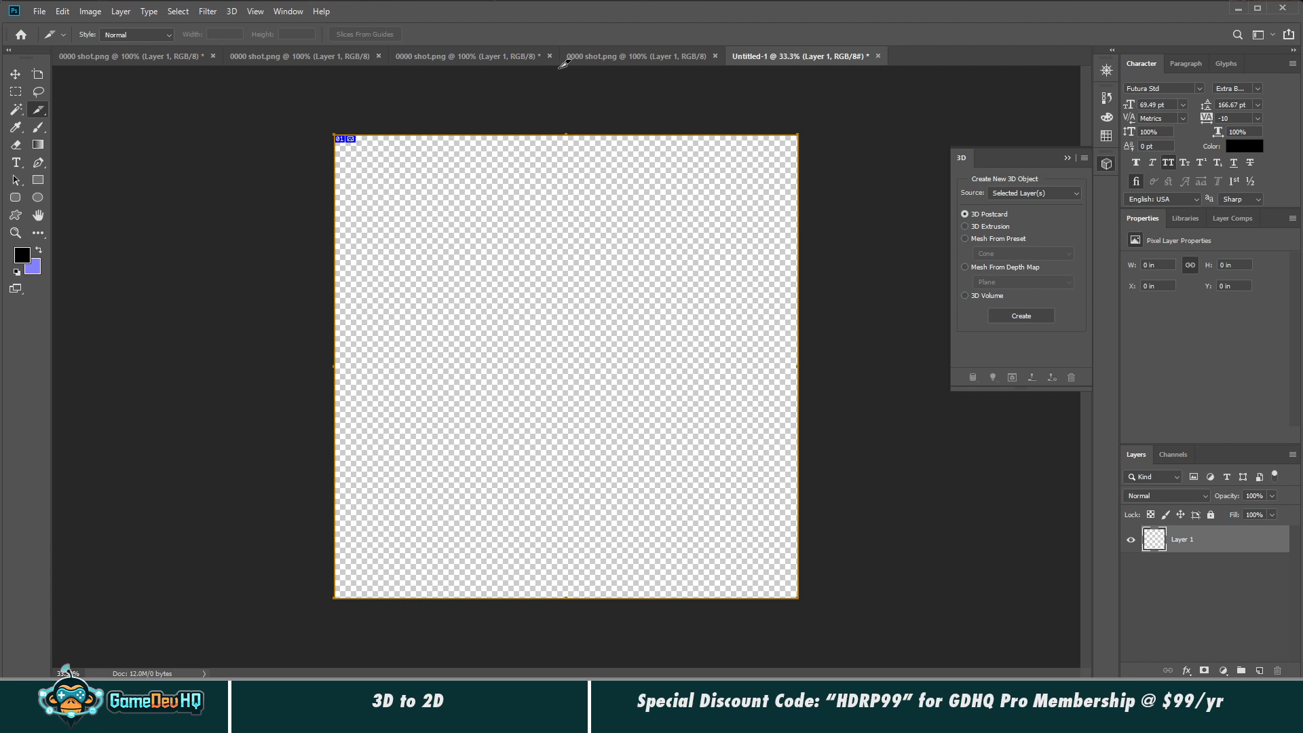
pyautogui.rightClick(354, 141)
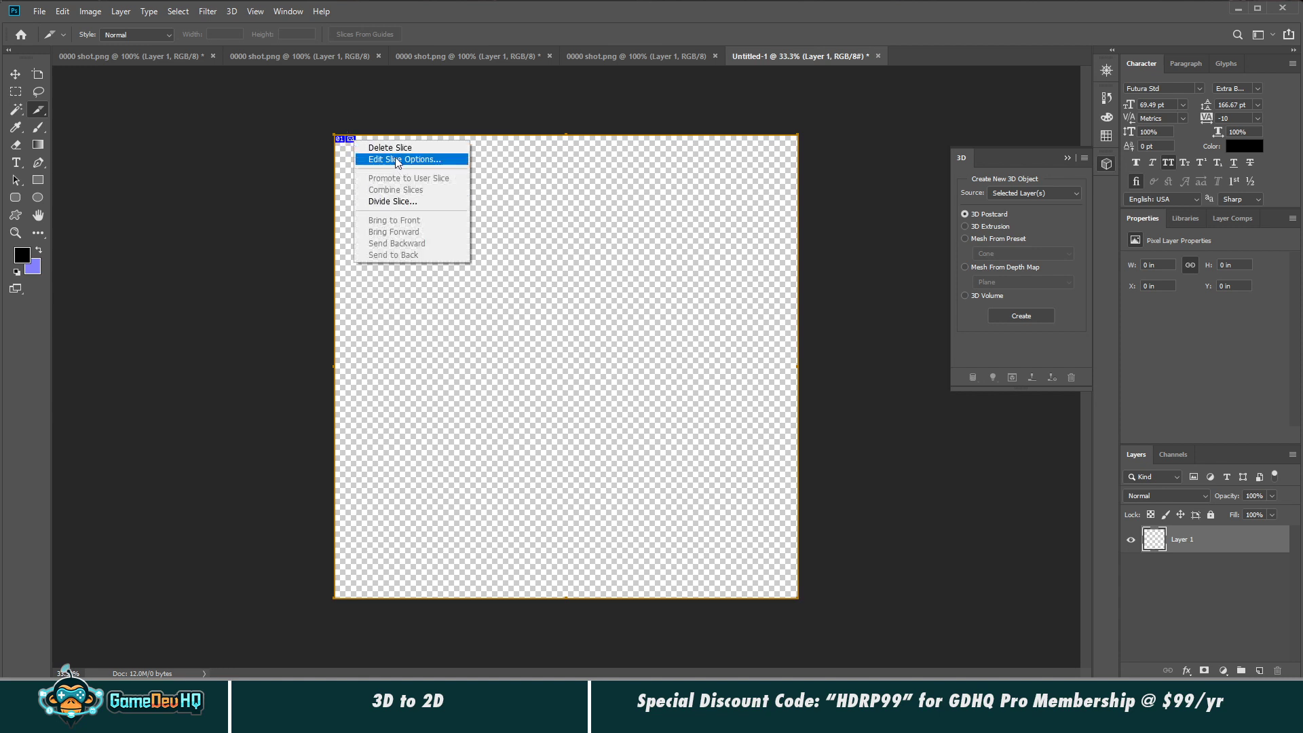
pyautogui.click(402, 202)
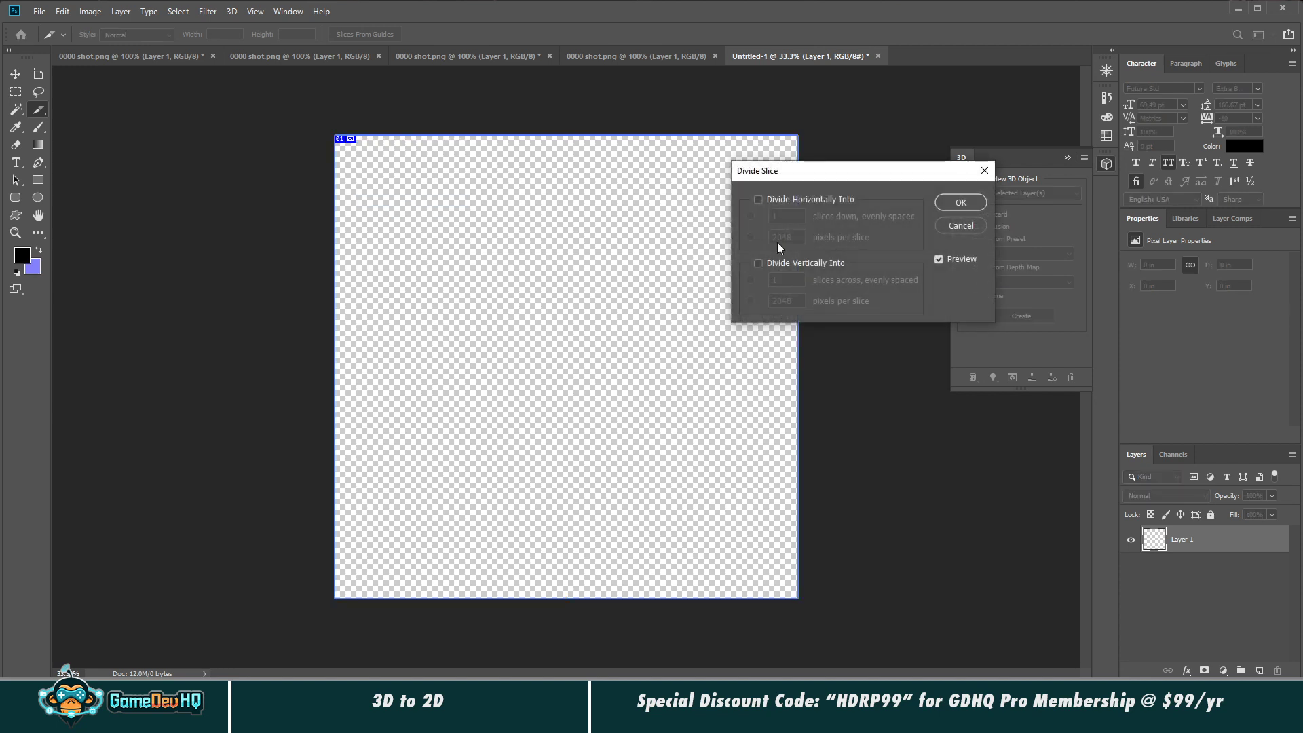
# Step: Divide the transparent canvas into 8 rows and 8 columns, making 64 slices
pyautogui.click(403, 199)
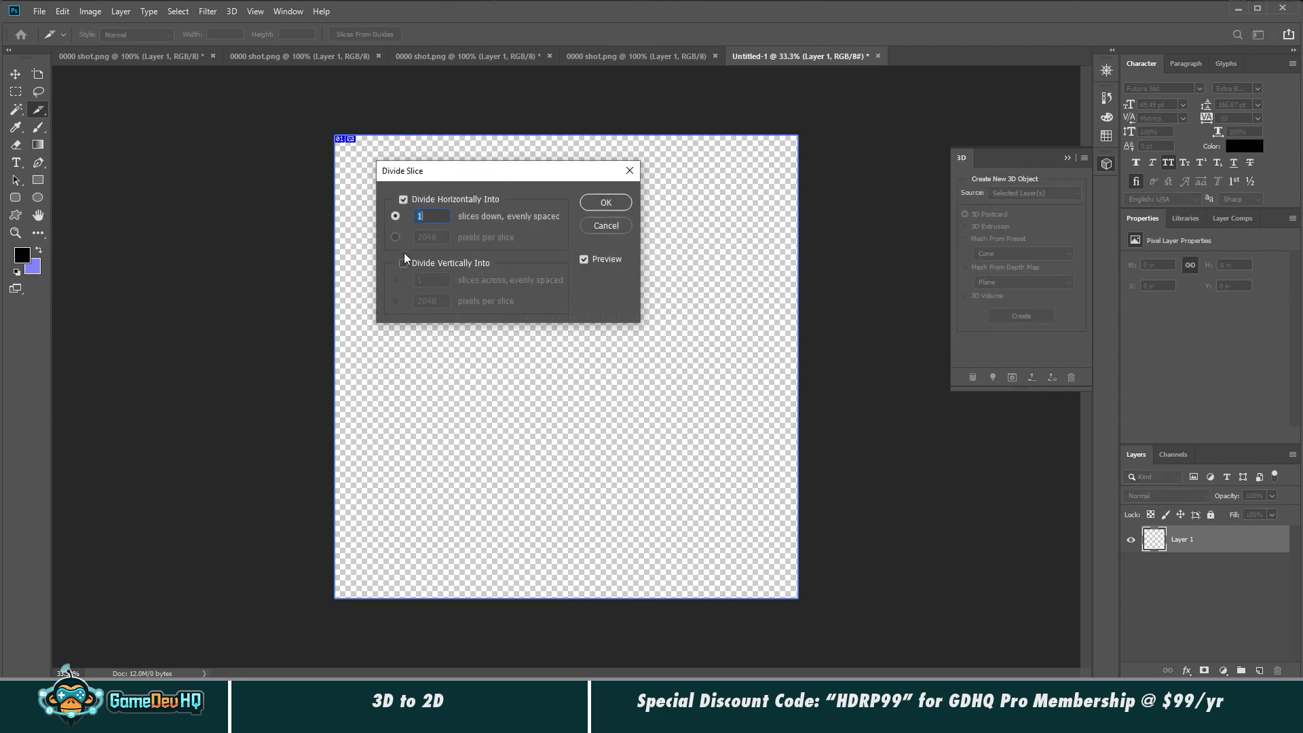
pyautogui.click(404, 263)
pyautogui.click(429, 216)
pyautogui.write('8')
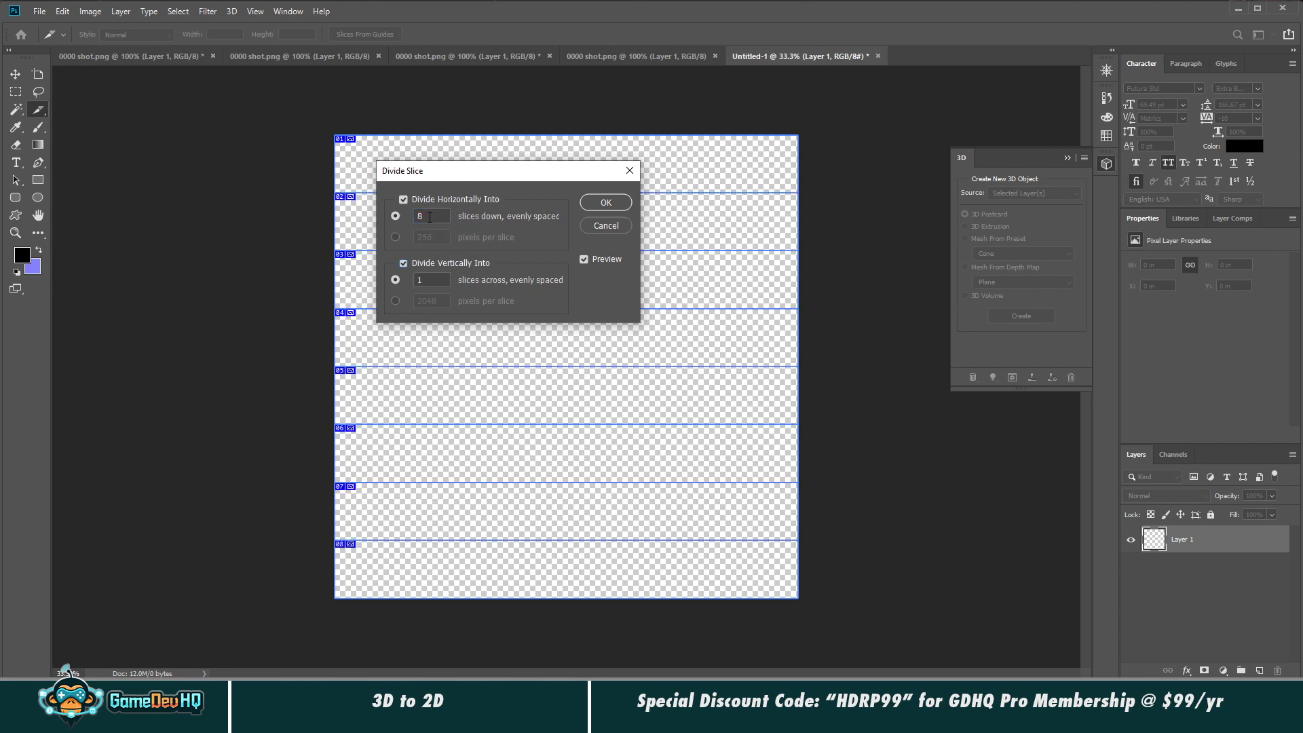
pyautogui.click(421, 280)
pyautogui.write('8')
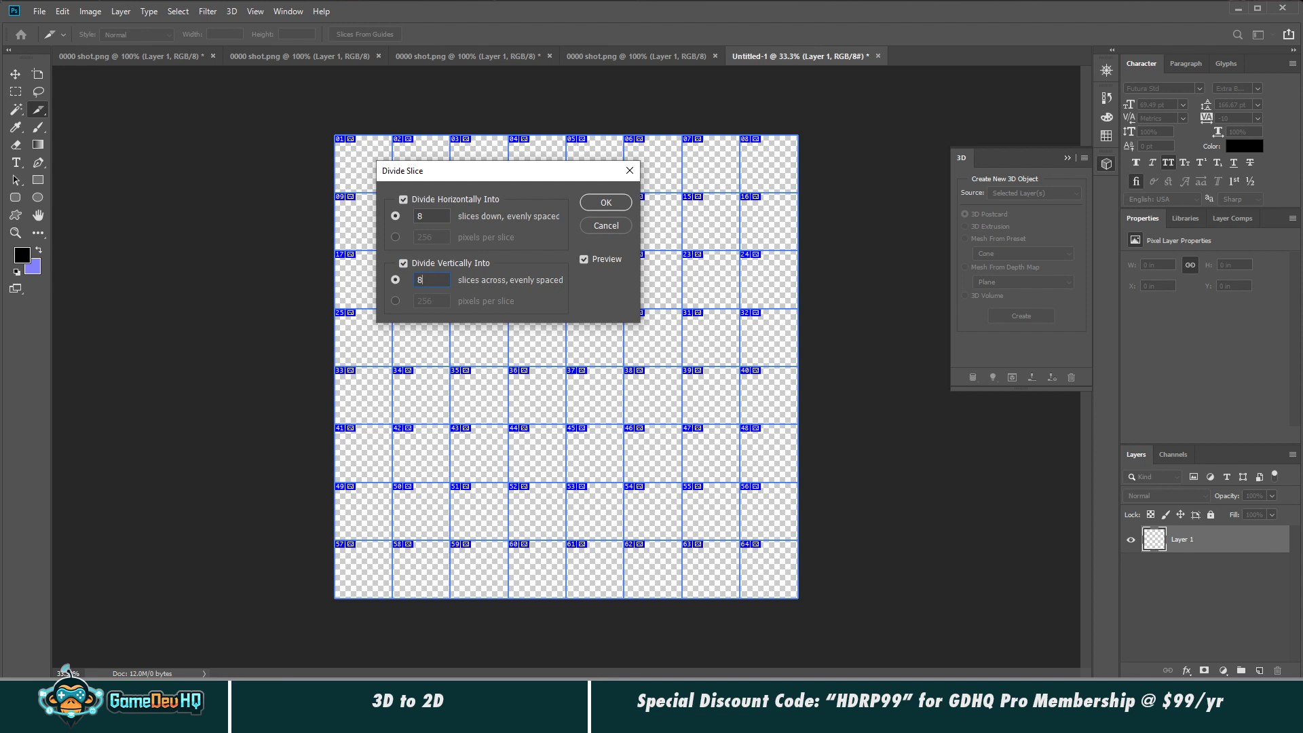
pyautogui.click(606, 203)
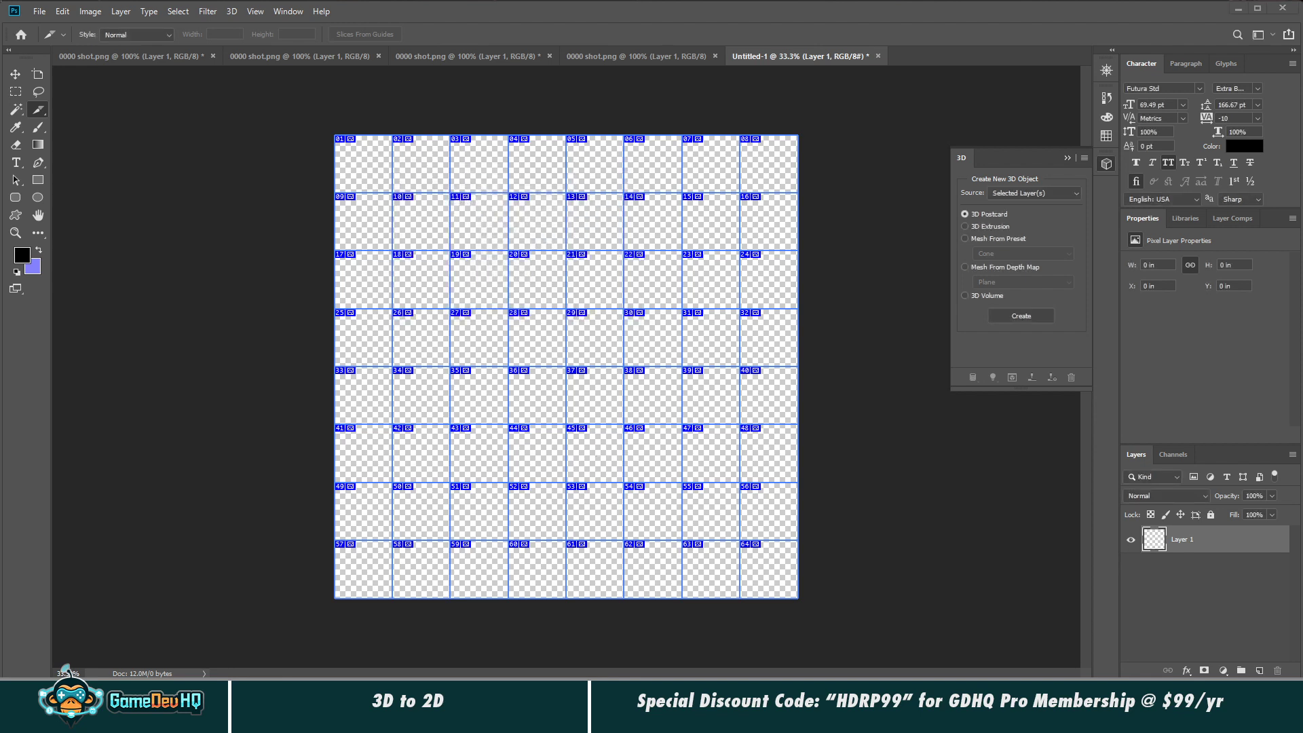
pyautogui.moveTo(65, 669)
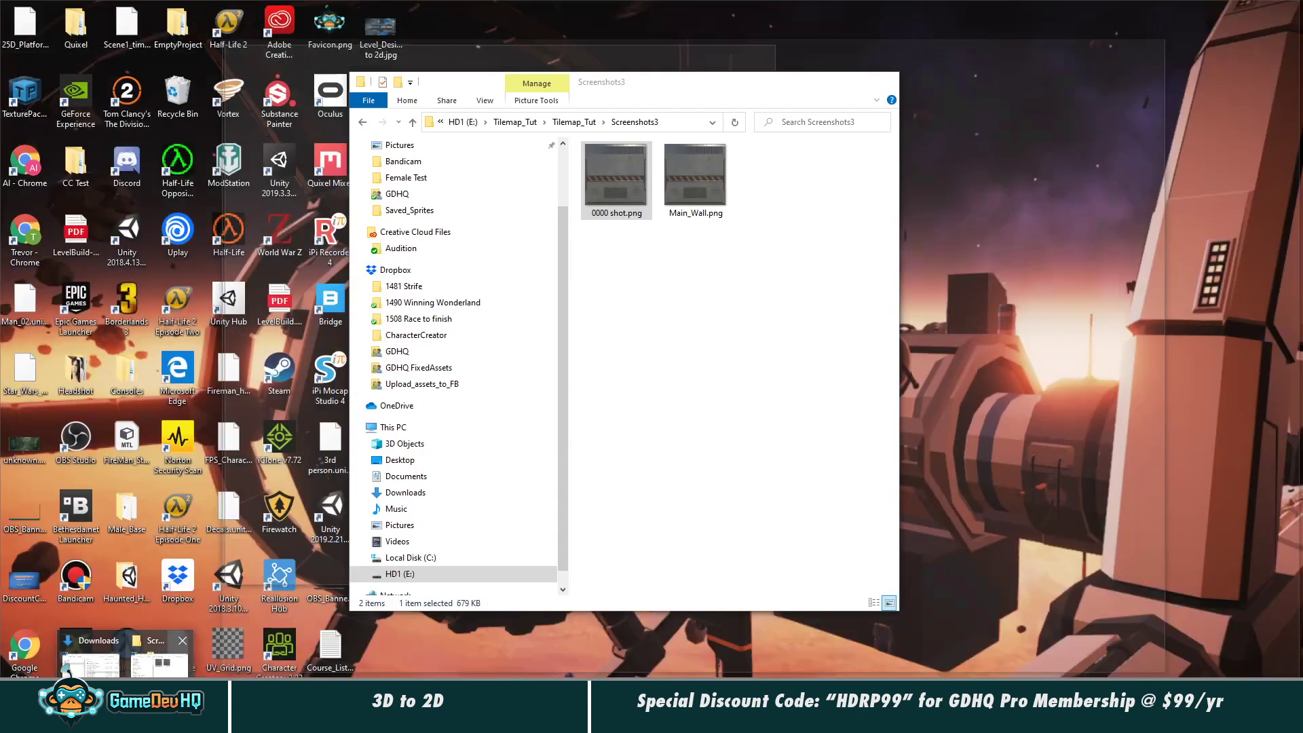
# Step: In File Explorer, go up from the screenshots folder through Tilemap_Tut to the HD1 (E:) drive
pyautogui.click(159, 664)
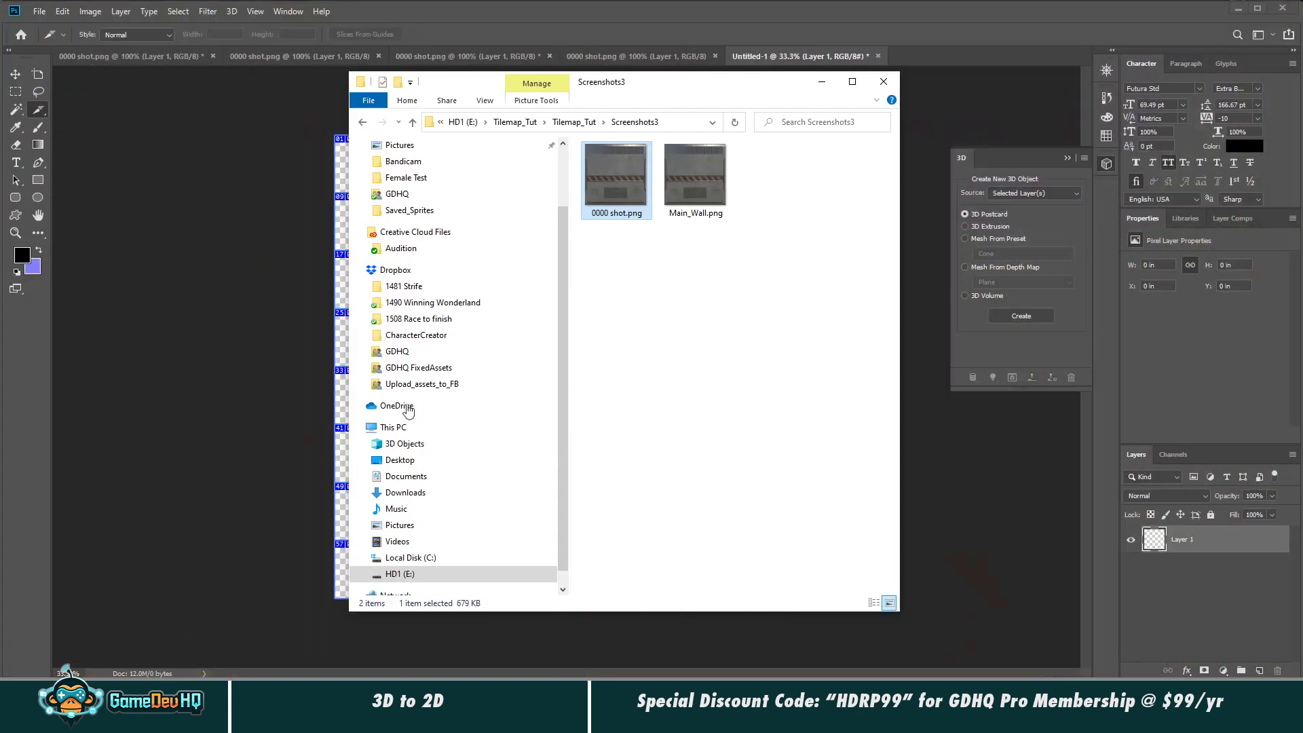
pyautogui.click(575, 123)
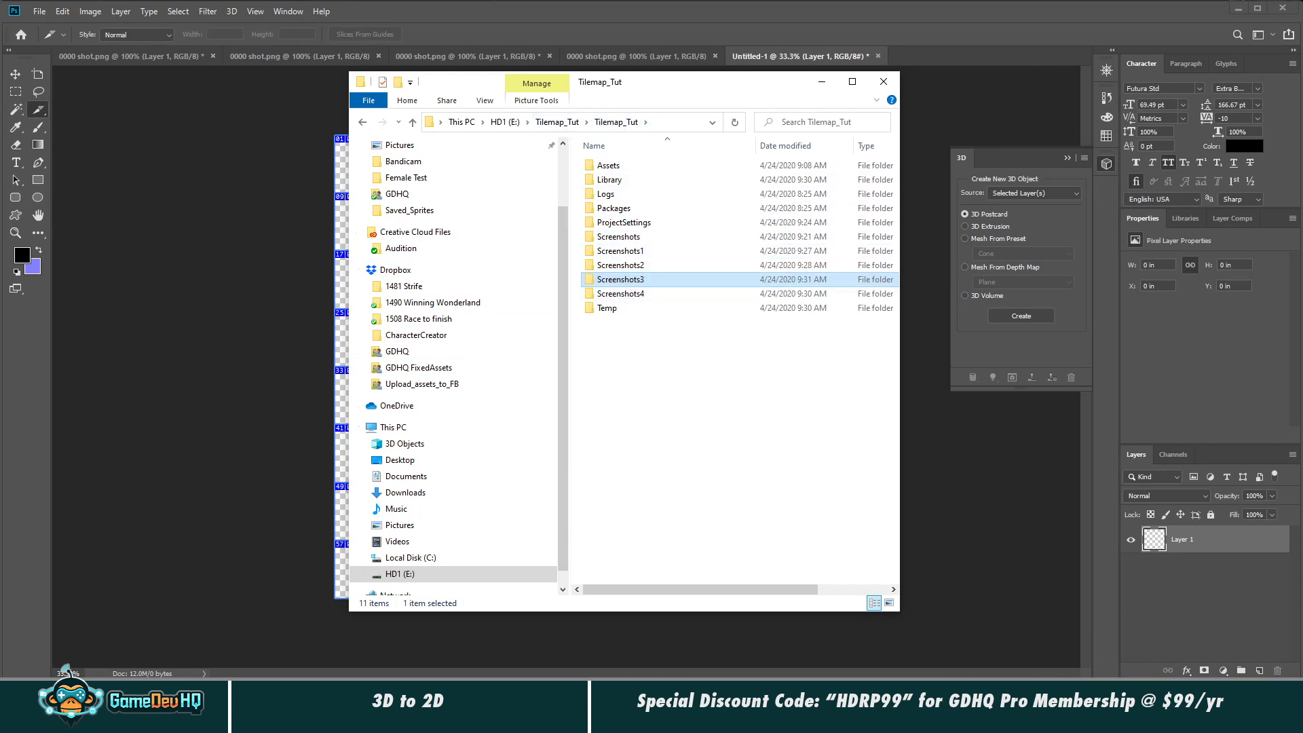
pyautogui.moveTo(68, 669)
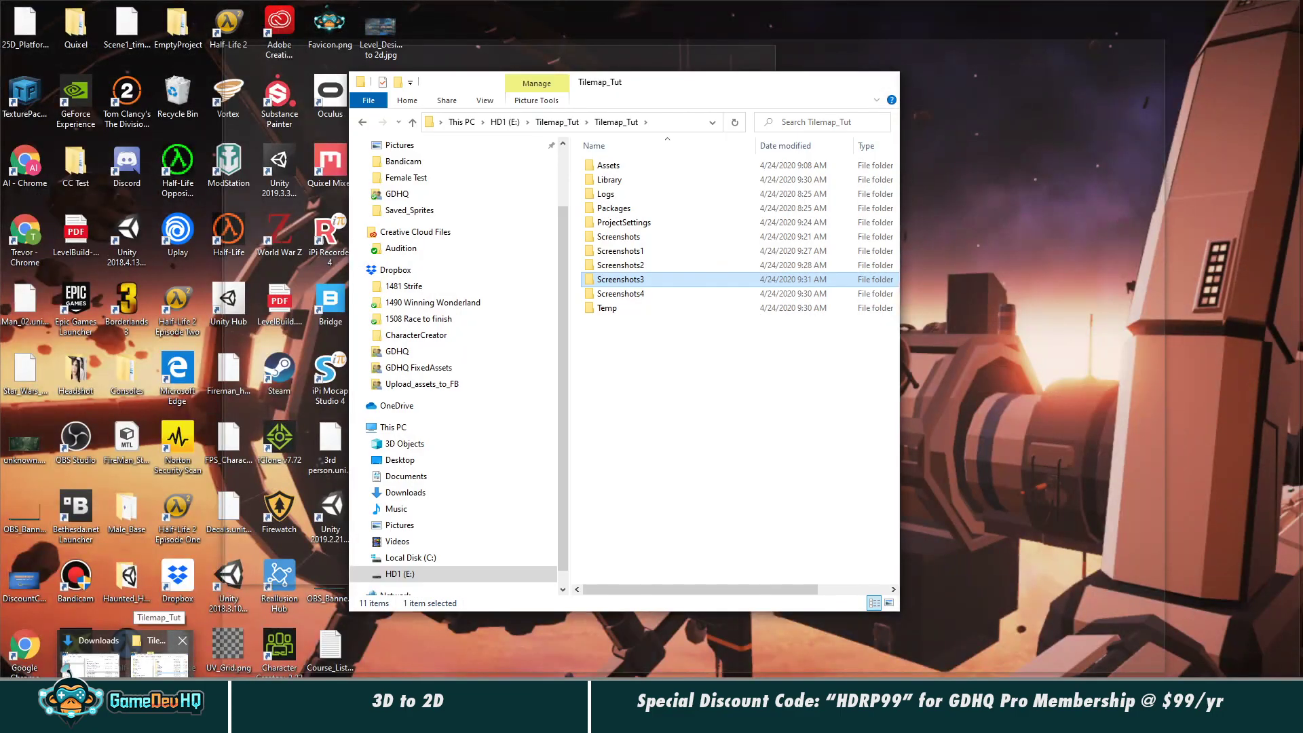
pyautogui.click(159, 659)
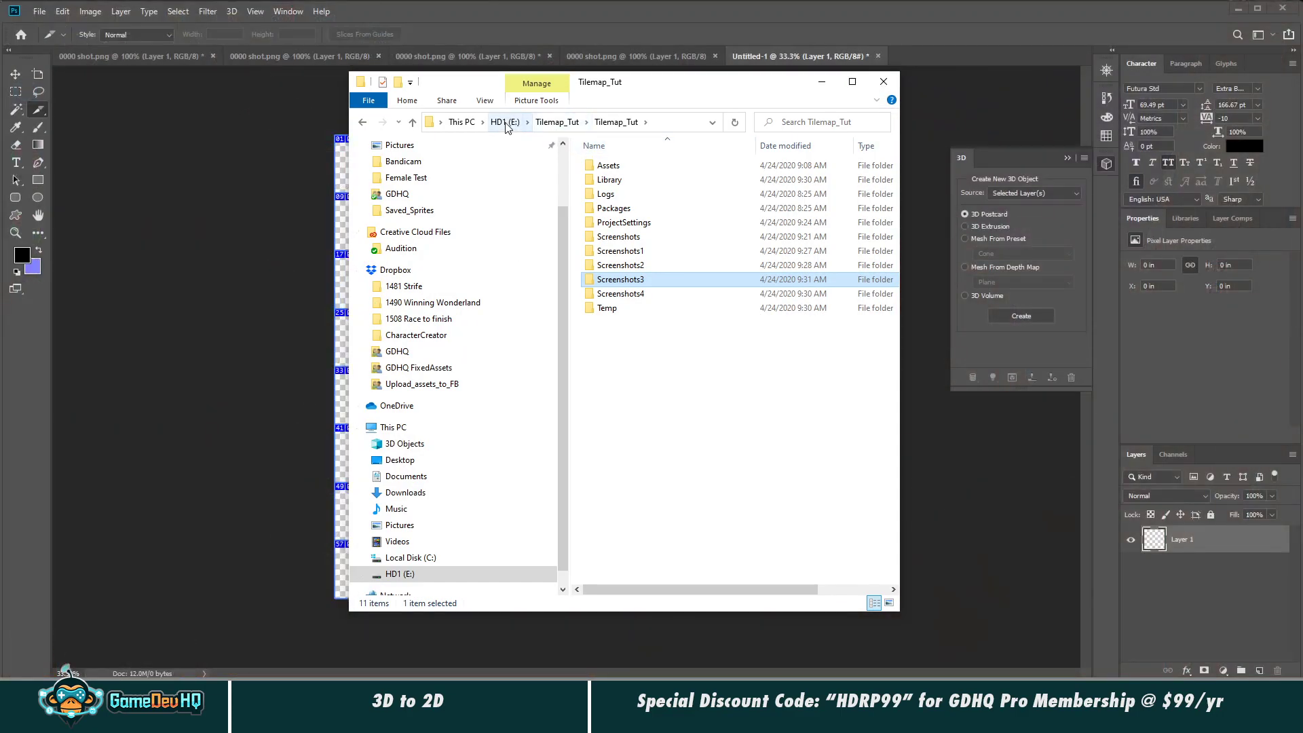
pyautogui.click(558, 125)
pyautogui.click(513, 125)
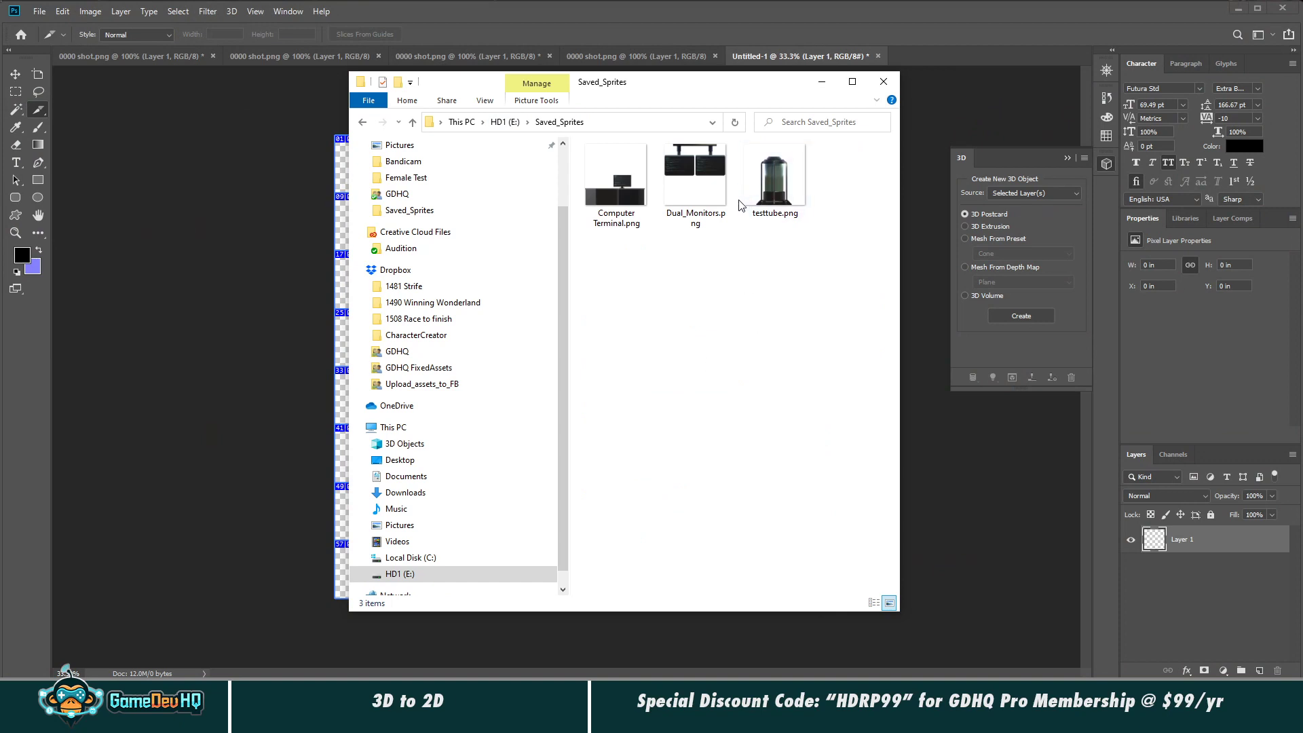
# Step: Place testtube.png into cell 01 and Dual_Monitors.png into cell 02 of the sprite sheet
pyautogui.moveTo(684, 81); pyautogui.dragTo(1000, 76)
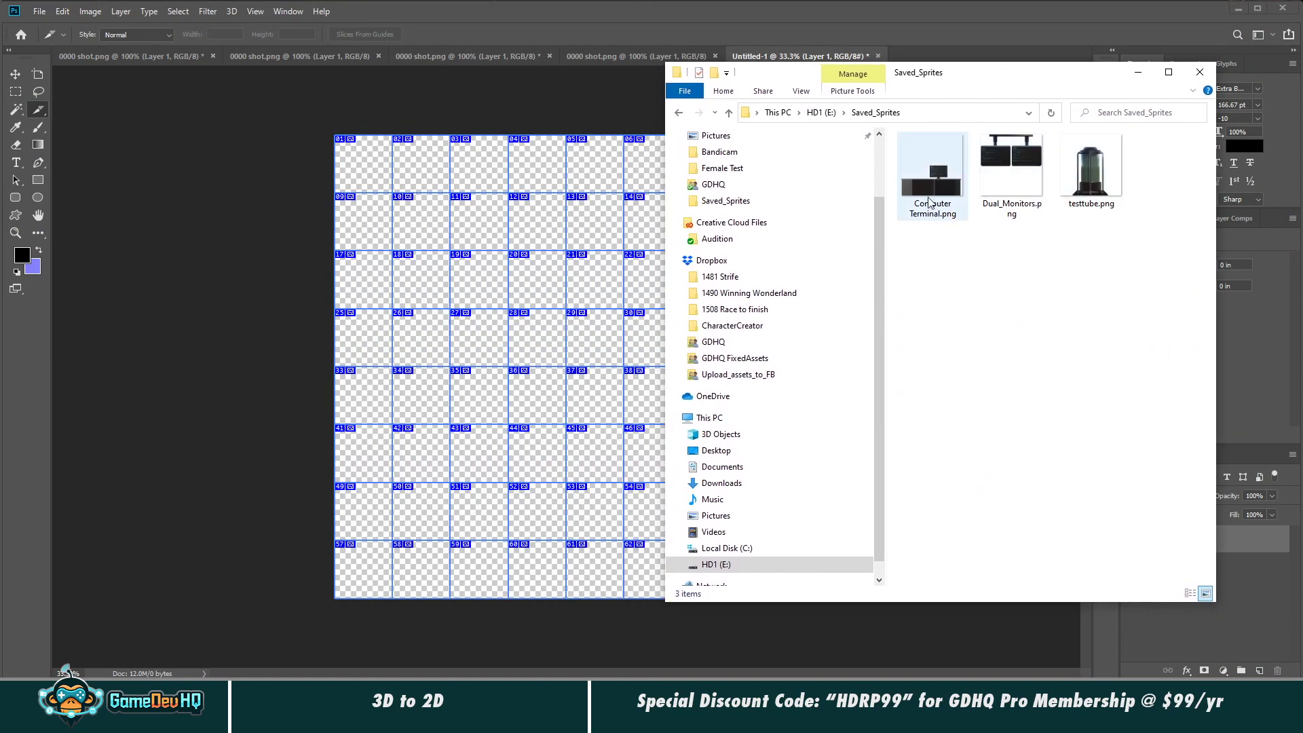
pyautogui.moveTo(1091, 170); pyautogui.dragTo(389, 351)
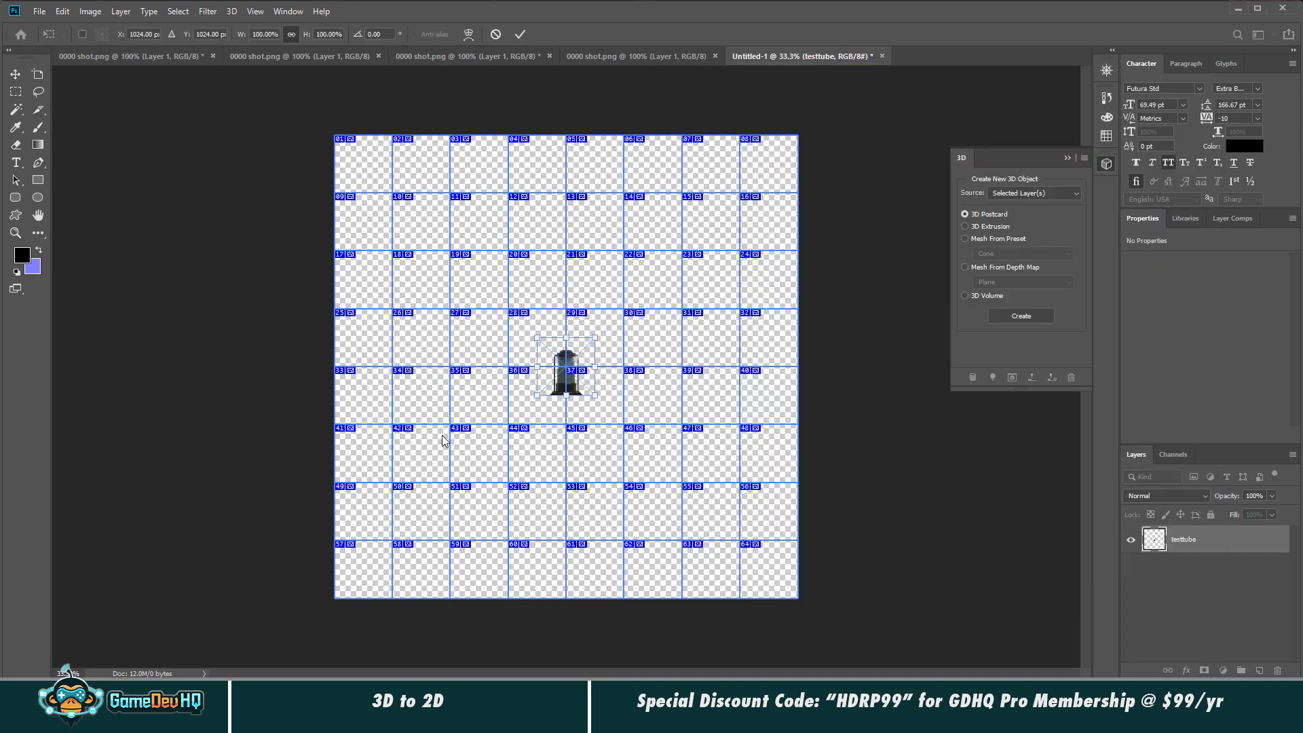
pyautogui.moveTo(576, 381); pyautogui.dragTo(379, 193)
pyautogui.press('Return')
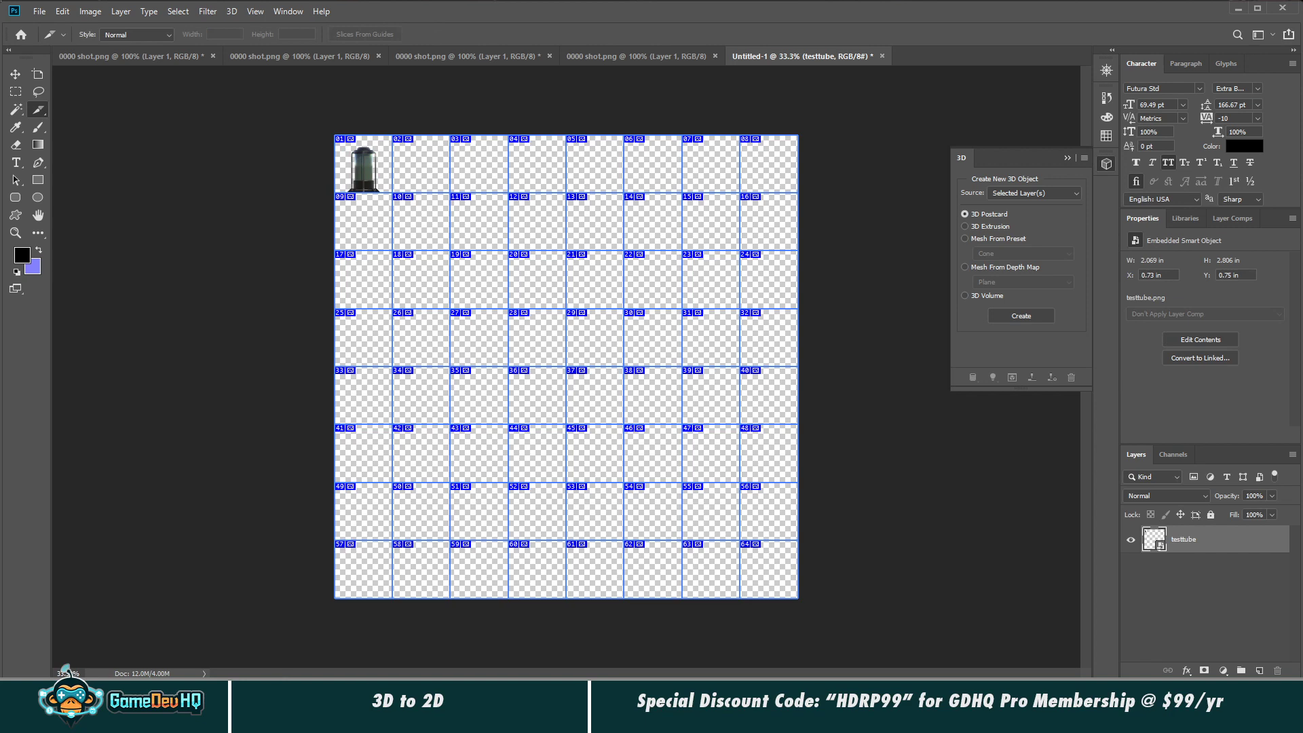
pyautogui.moveTo(66, 669)
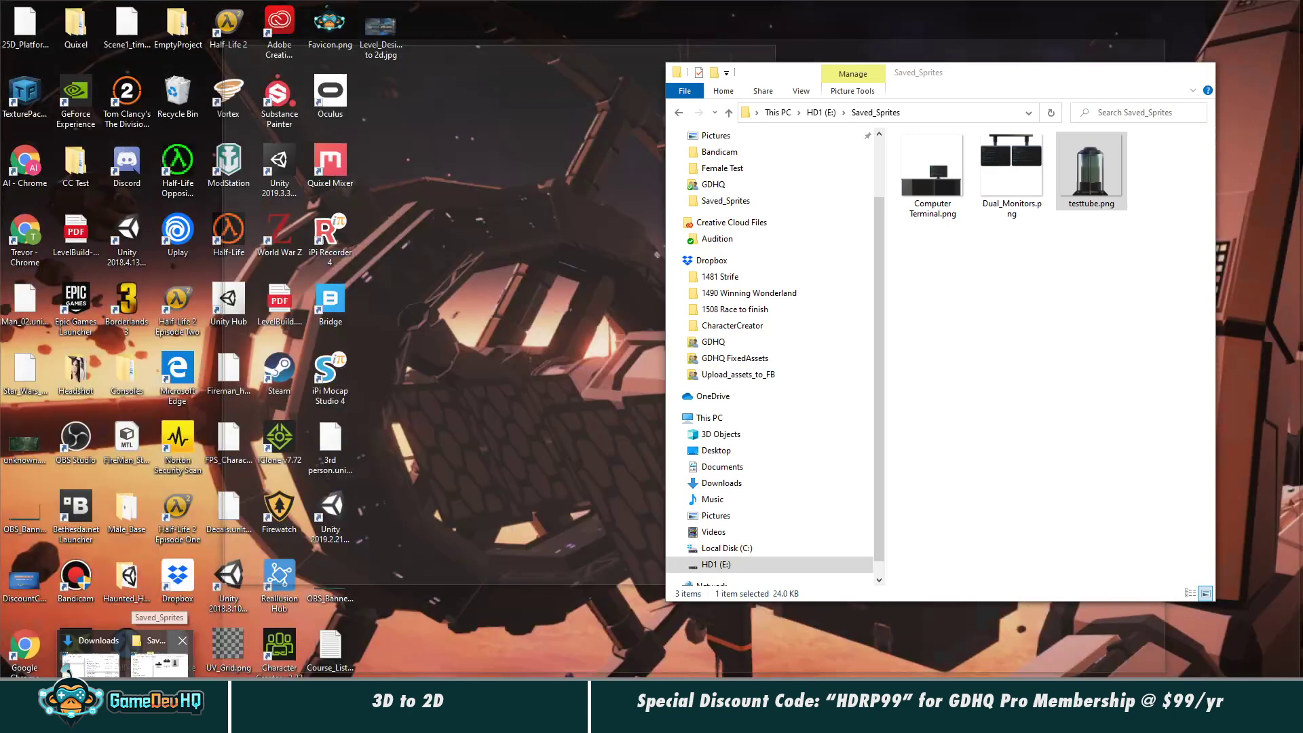
pyautogui.click(159, 661)
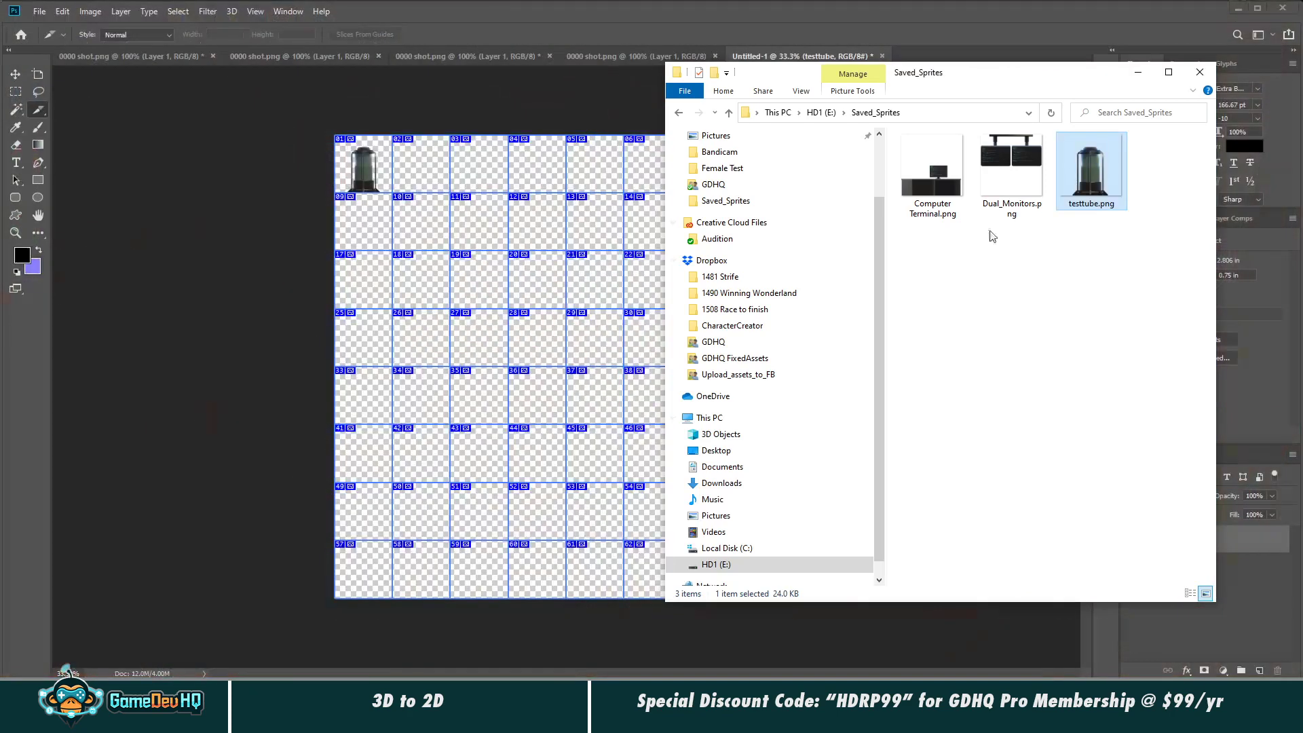
pyautogui.moveTo(1012, 159); pyautogui.dragTo(421, 154)
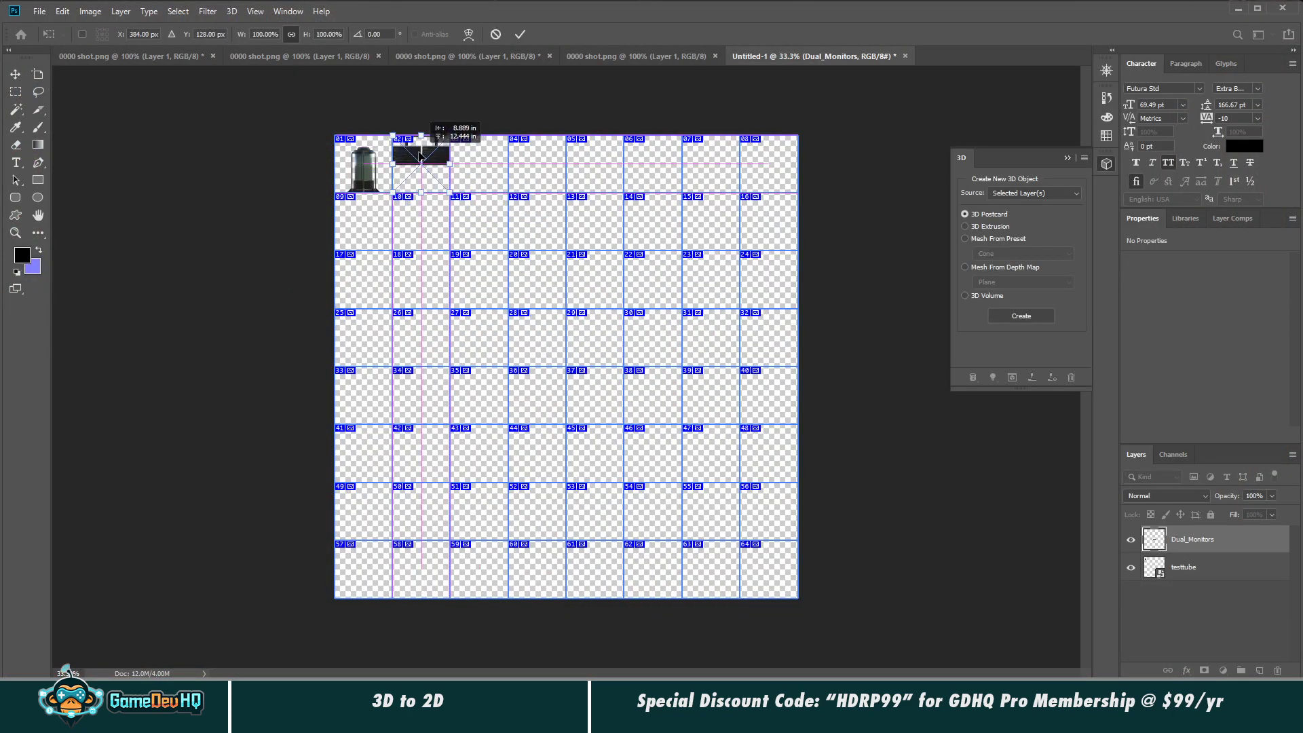
pyautogui.press('Return')
pyautogui.press('c')
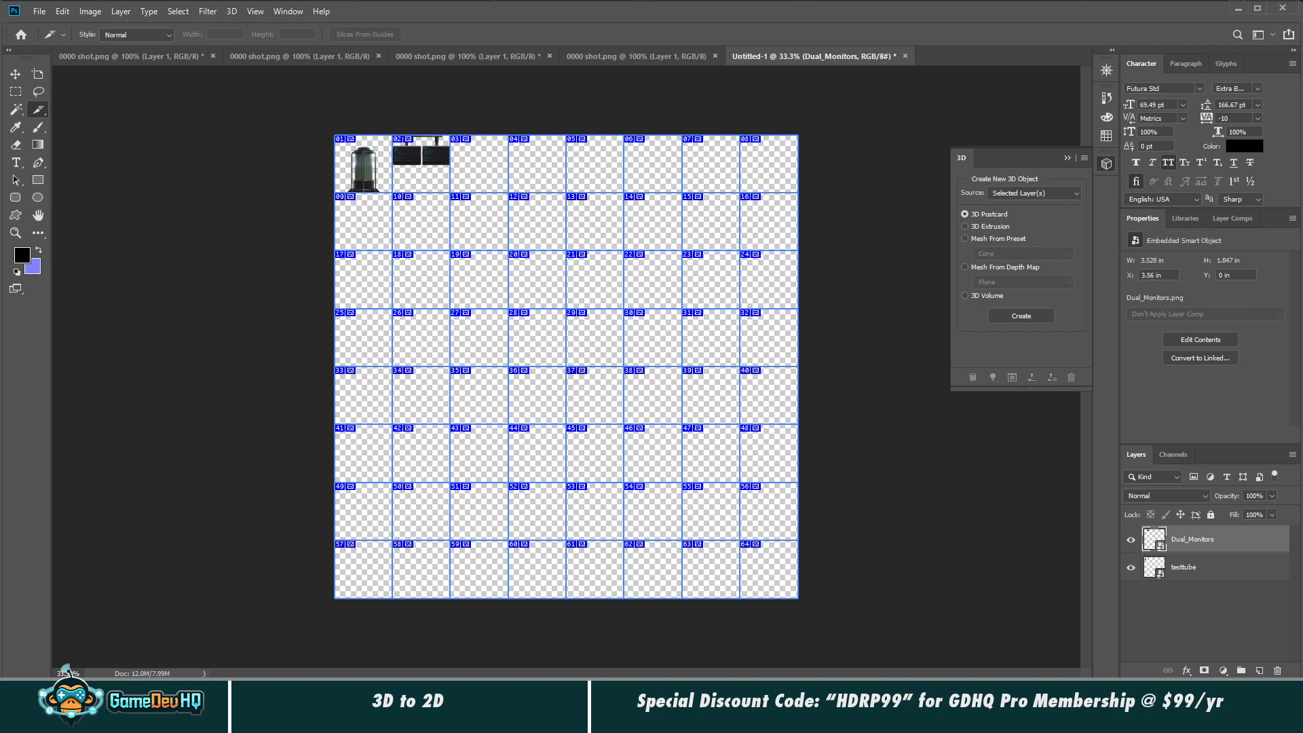
# Step: Place Computer Terminal.png into cell 03 as its own layer
pyautogui.moveTo(101, 721)
pyautogui.click(163, 655)
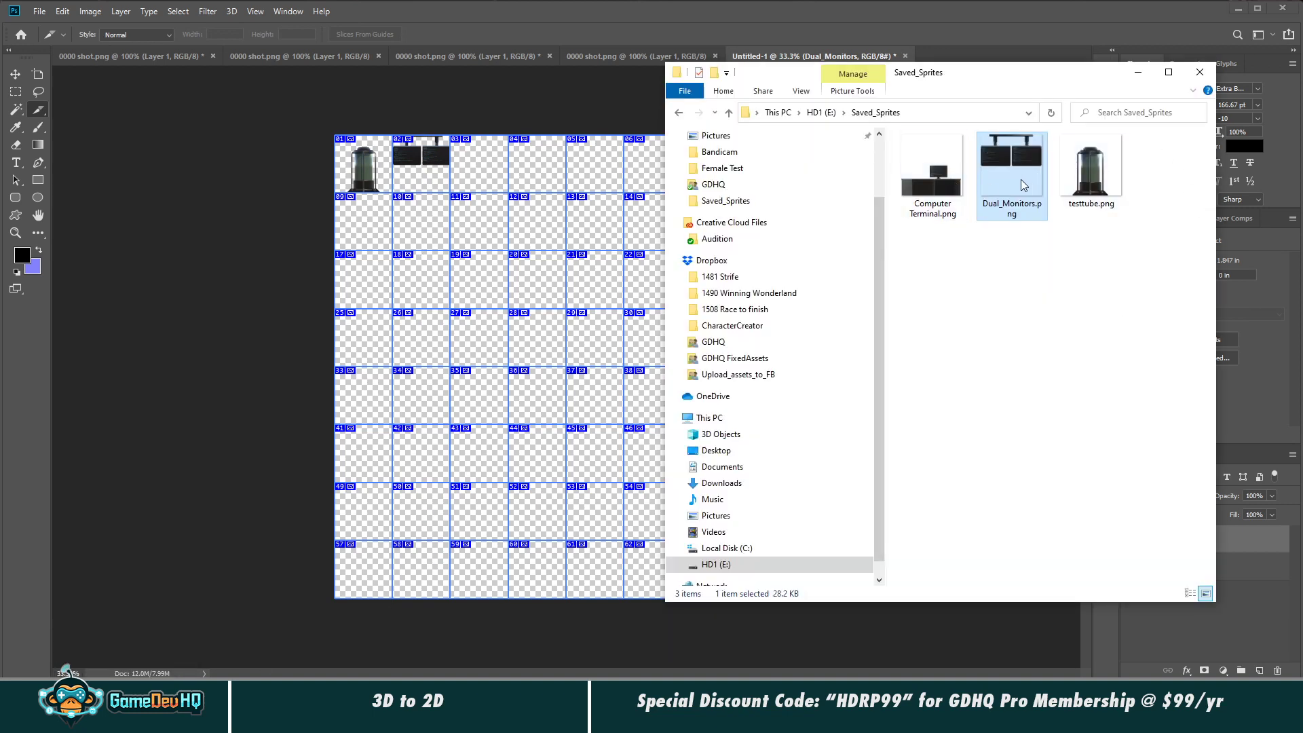
pyautogui.moveTo(933, 173); pyautogui.dragTo(474, 187)
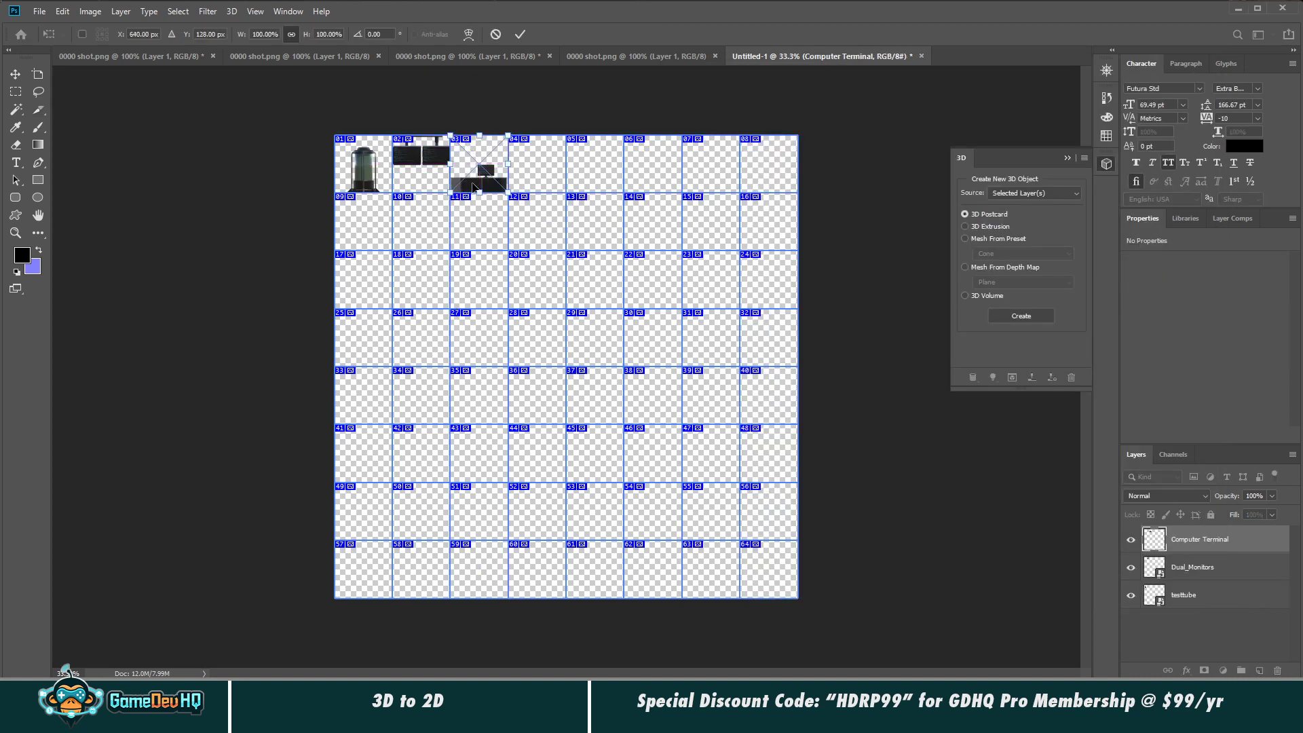
pyautogui.press('Return')
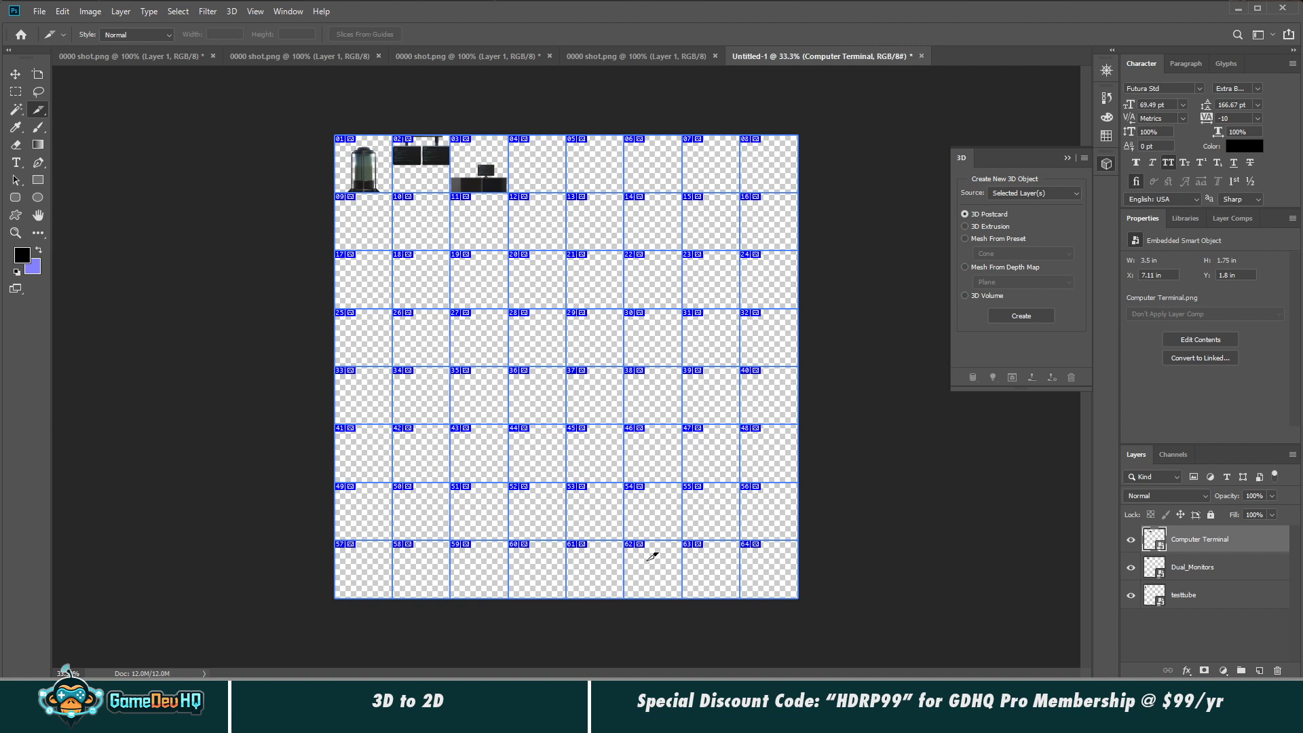
pyautogui.keyDown('shift'); pyautogui.click(1192, 595); pyautogui.keyUp('shift')
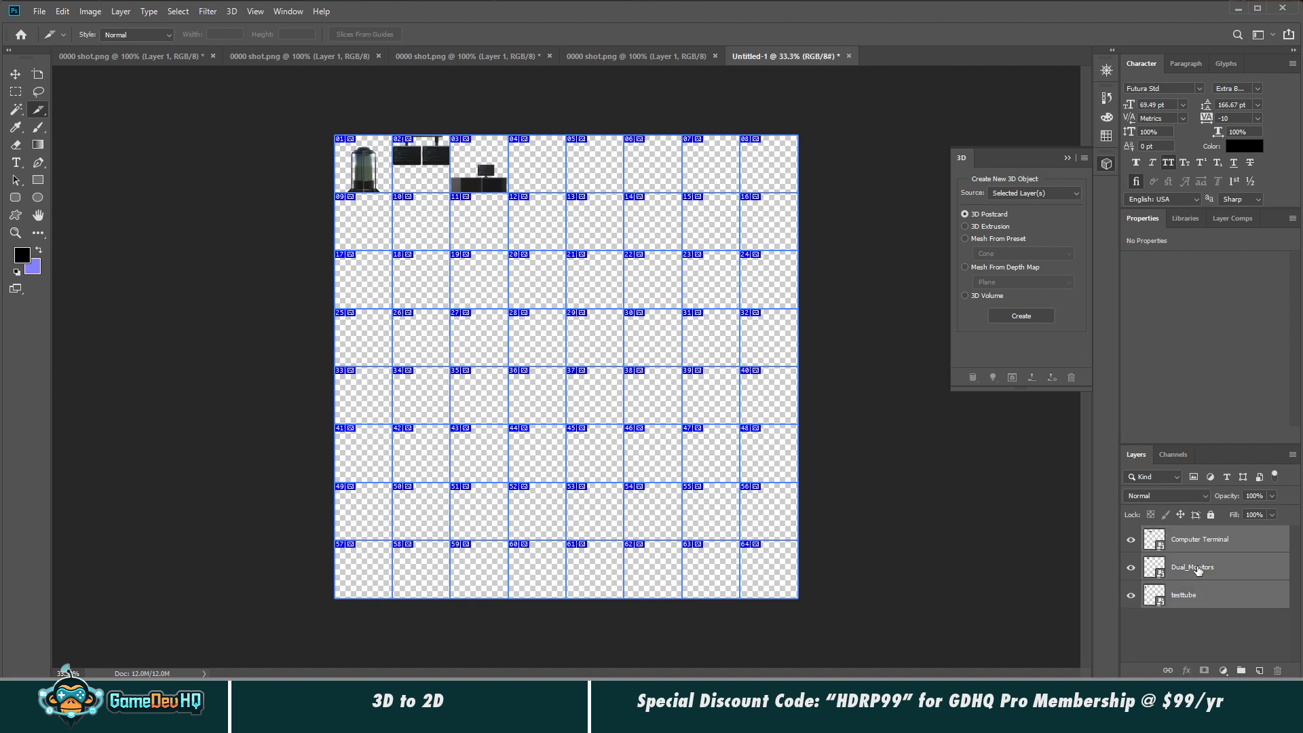
pyautogui.rightClick(1193, 596)
pyautogui.click(827, 520)
pyautogui.click(159, 656)
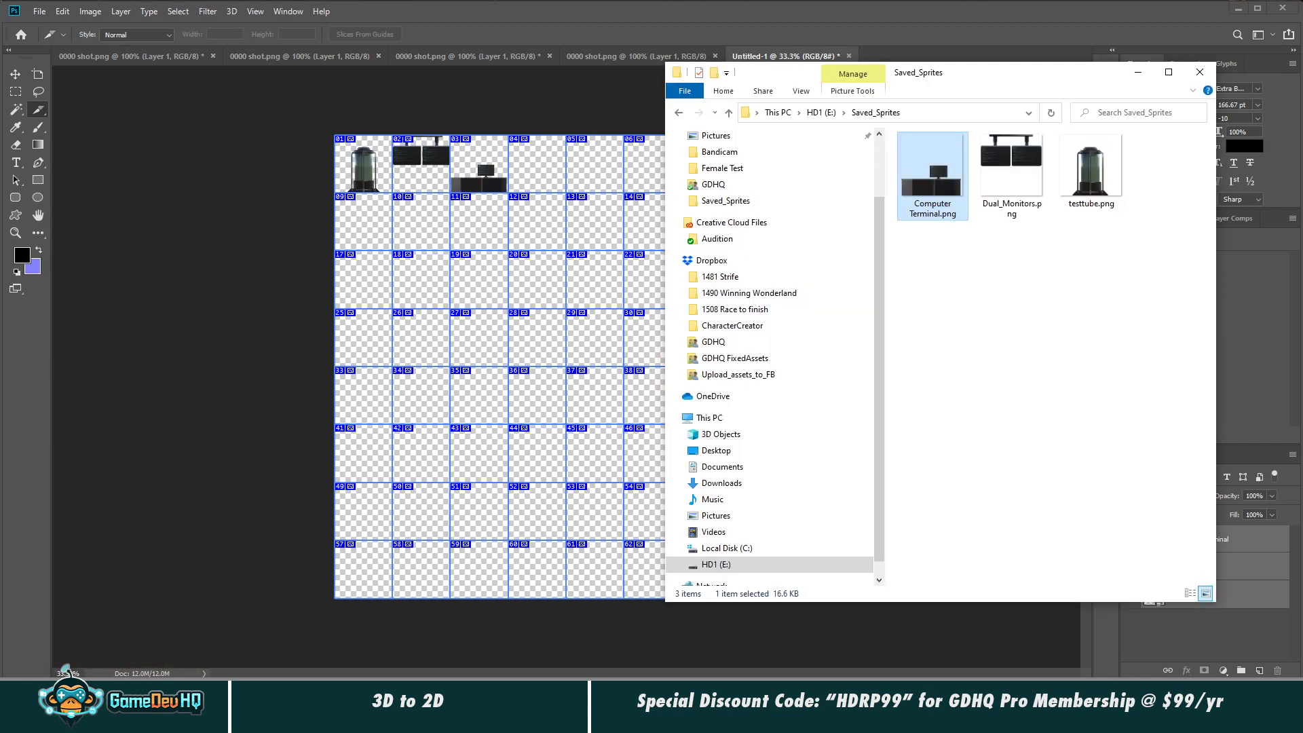
pyautogui.click(822, 113)
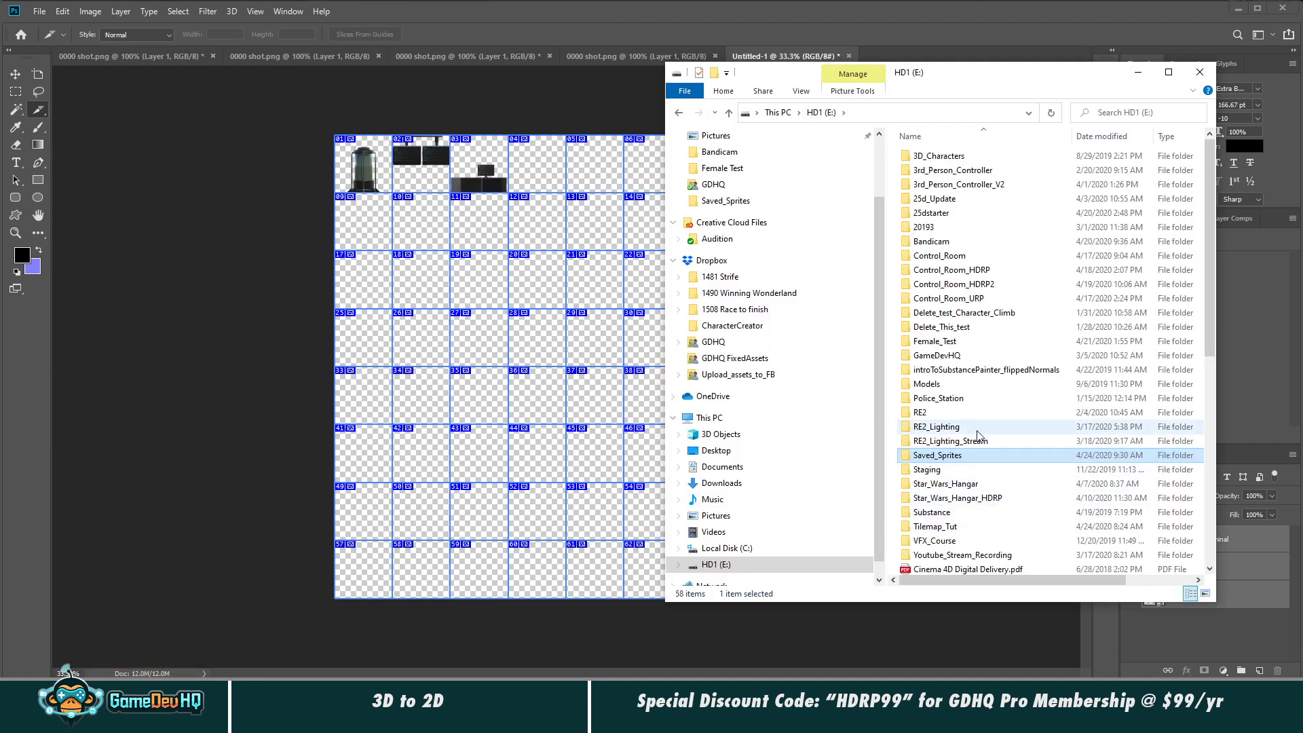
pyautogui.doubleClick(953, 532)
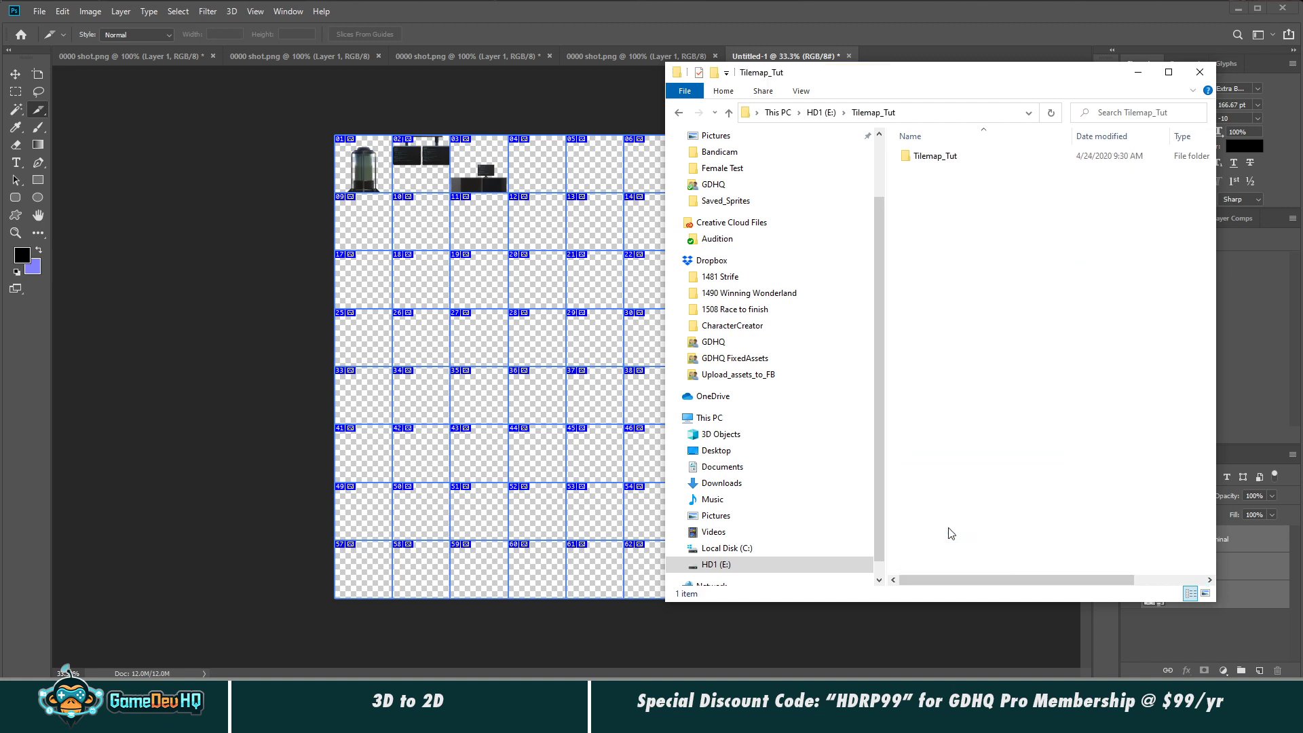
pyautogui.doubleClick(951, 158)
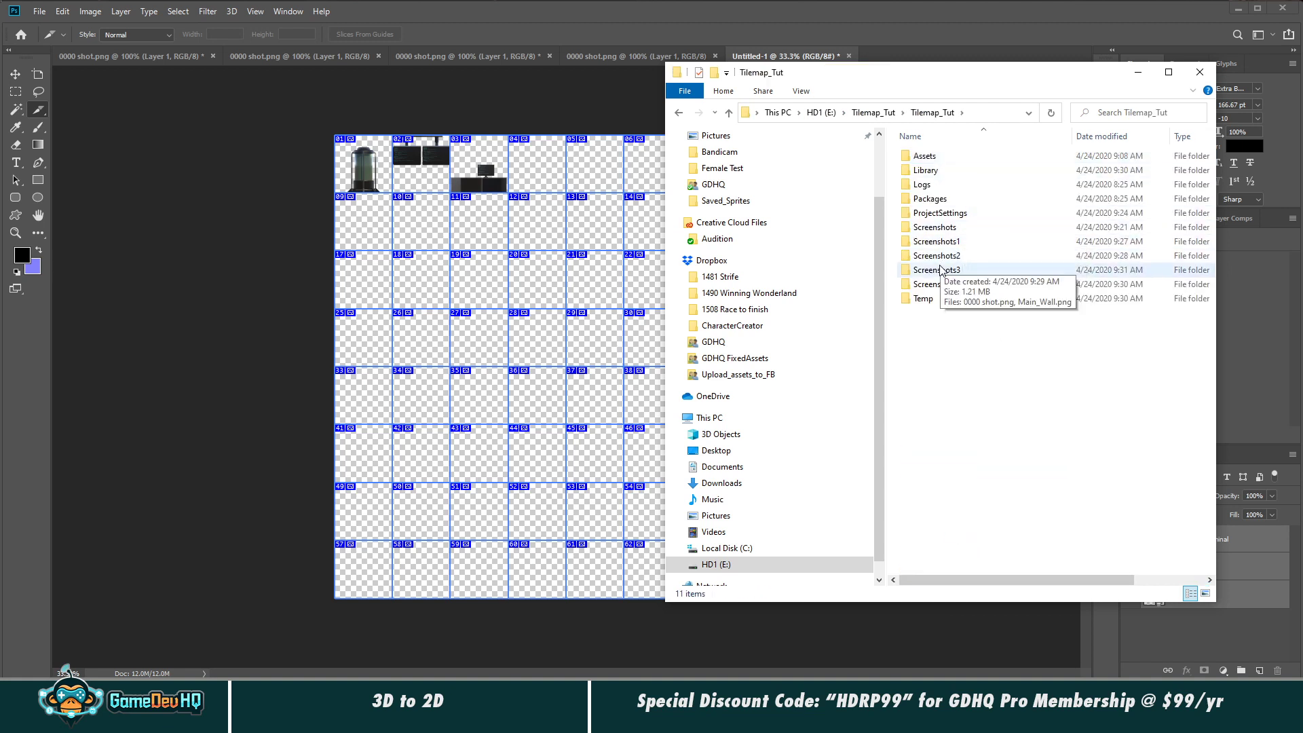
pyautogui.click(935, 271)
pyautogui.doubleClick(933, 275)
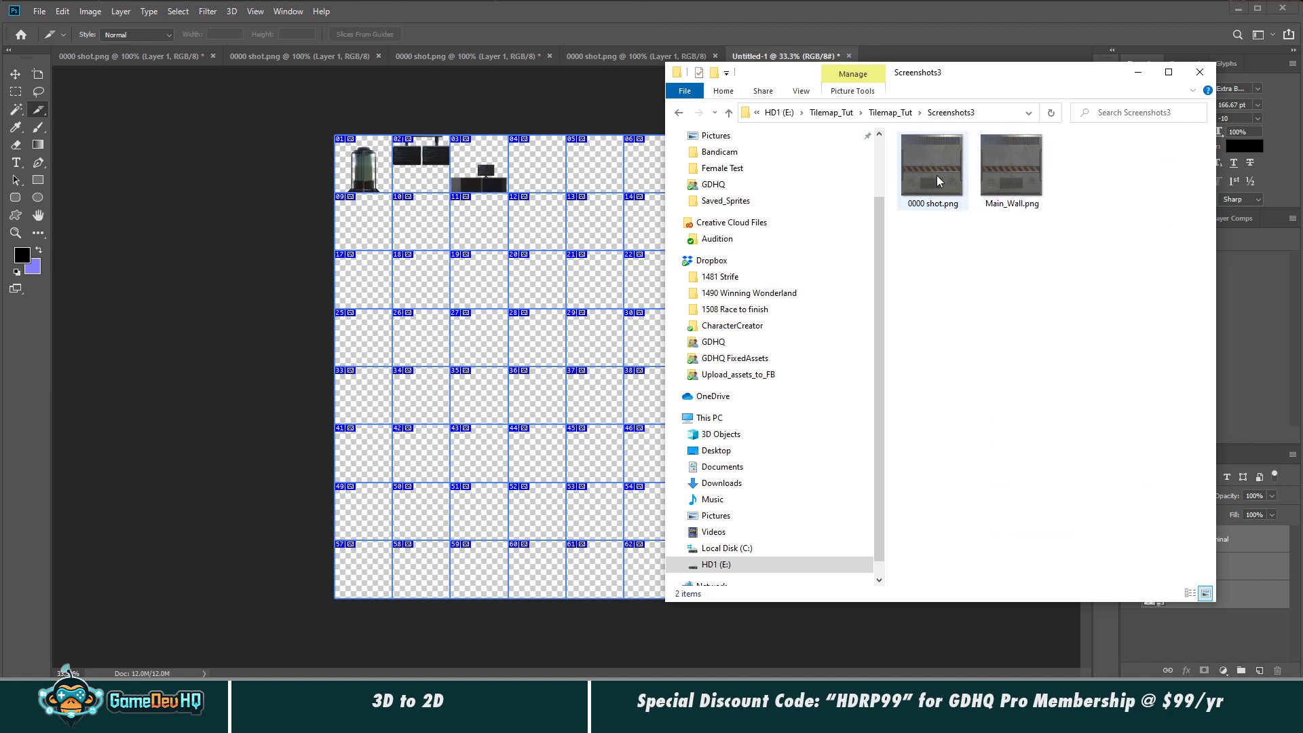
pyautogui.moveTo(1012, 175); pyautogui.dragTo(684, 370)
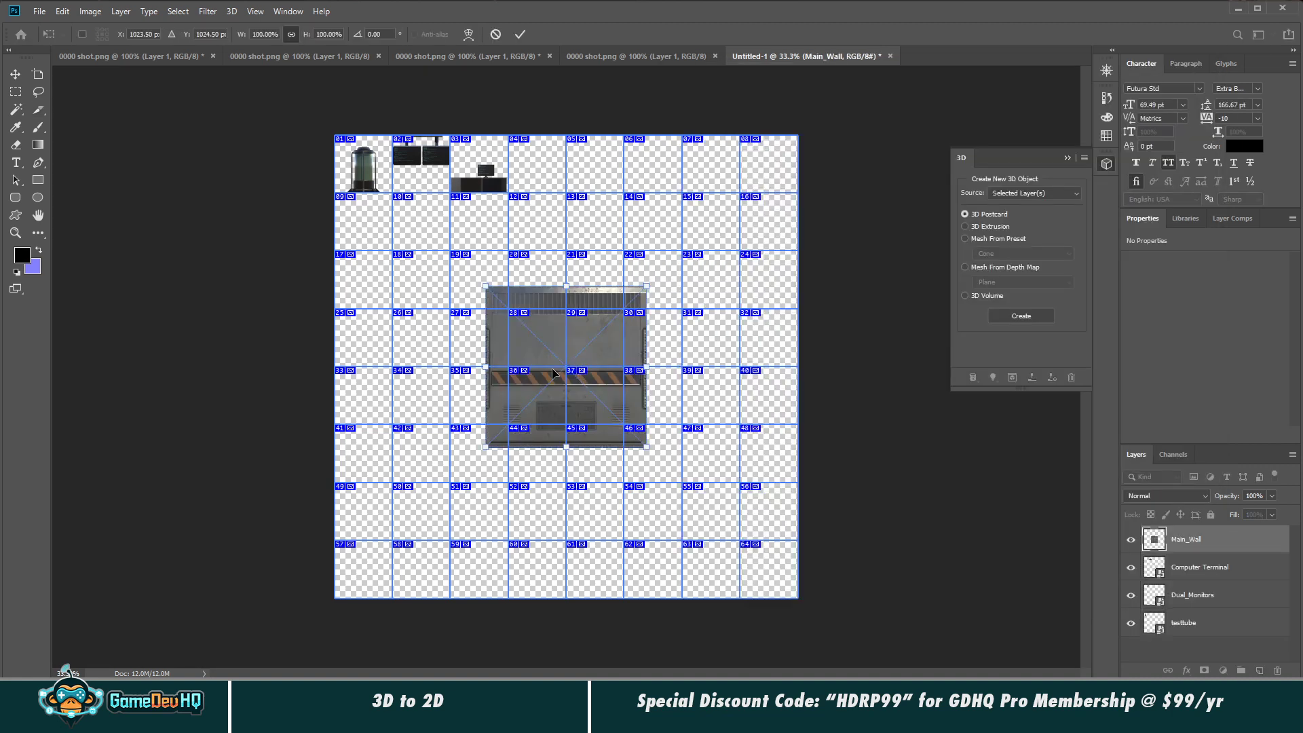
pyautogui.moveTo(553, 373); pyautogui.dragTo(588, 226)
pyautogui.hotkey('ctrl', 'z')
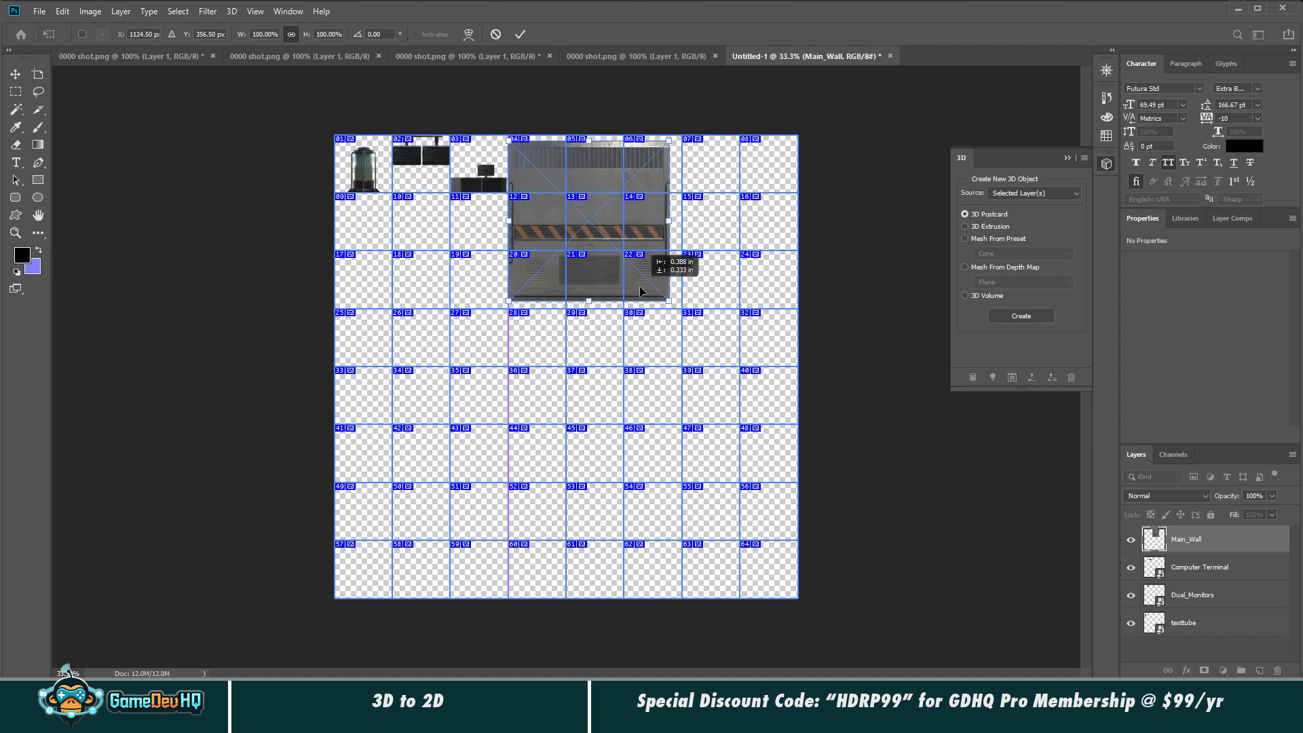
pyautogui.moveTo(668, 295); pyautogui.dragTo(620, 253)
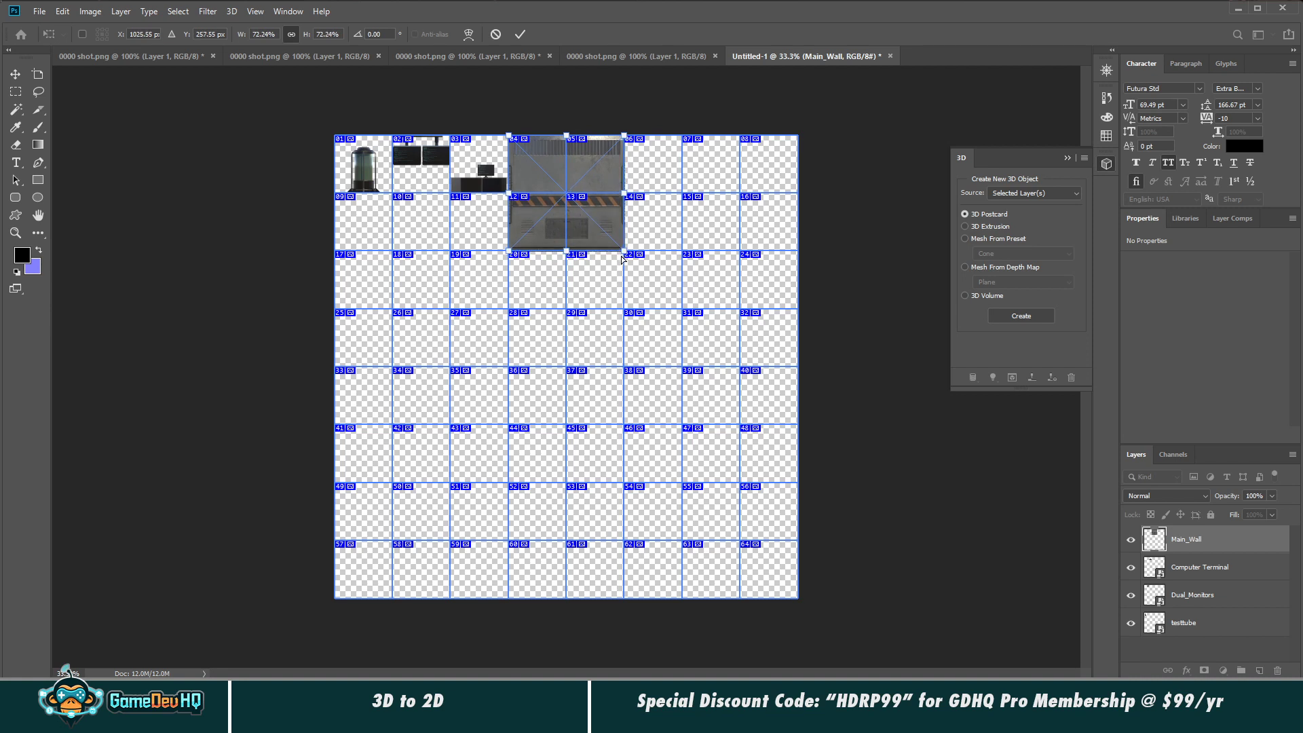
pyautogui.press('Escape')
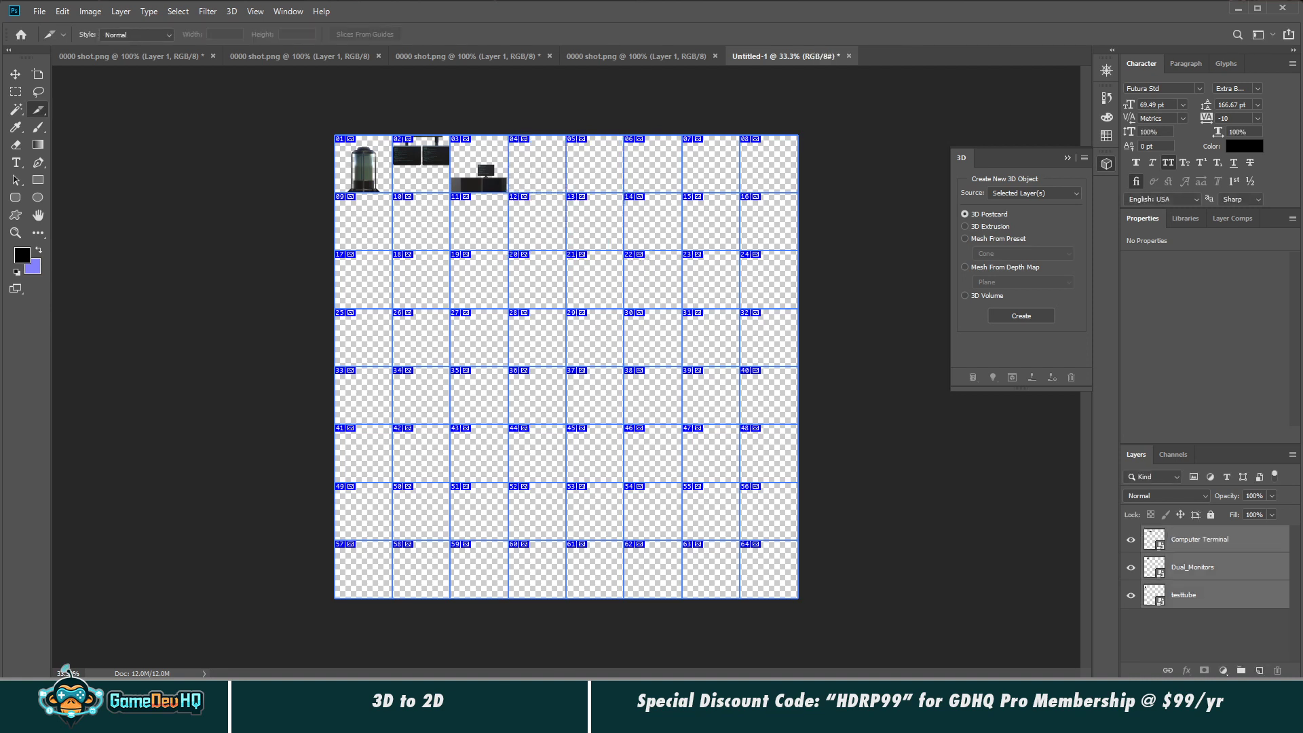
# Step: Resample the 0000 shot.png wall capture to 512×512 pixels and save it
pyautogui.click(160, 662)
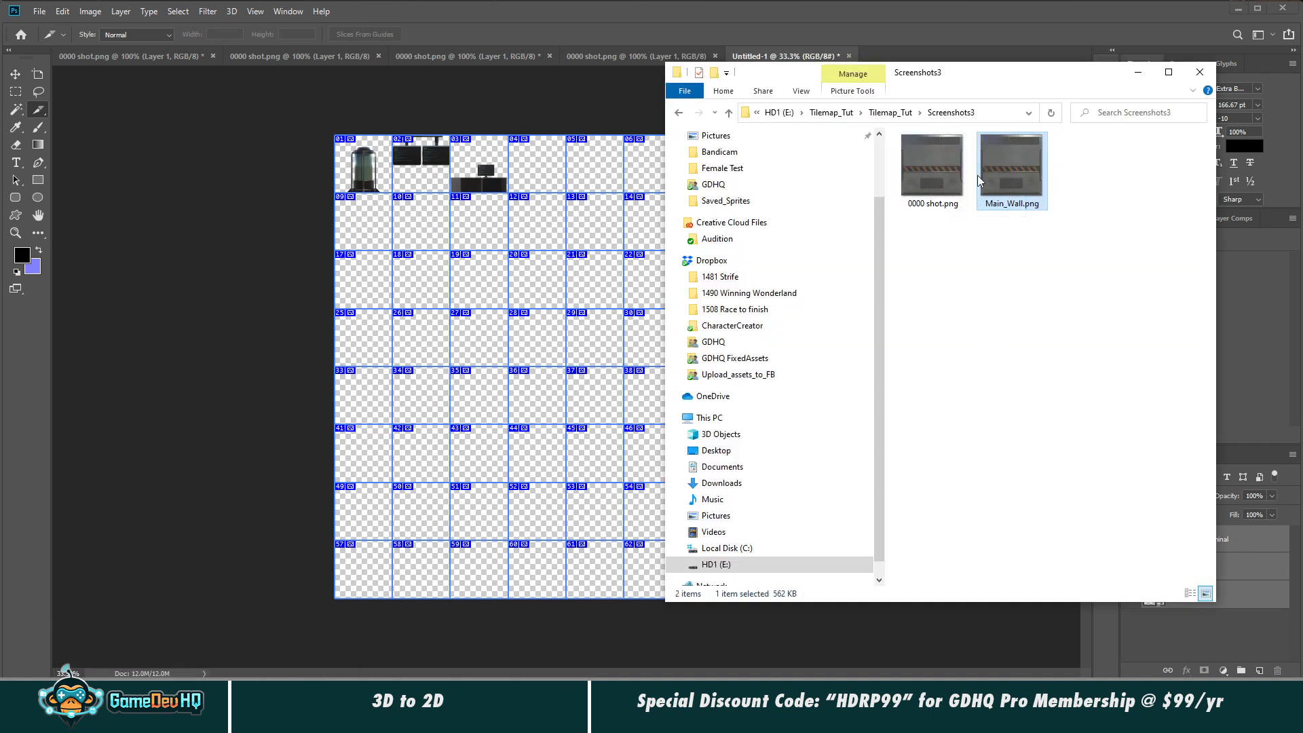
pyautogui.moveTo(1006, 173); pyautogui.dragTo(608, 59)
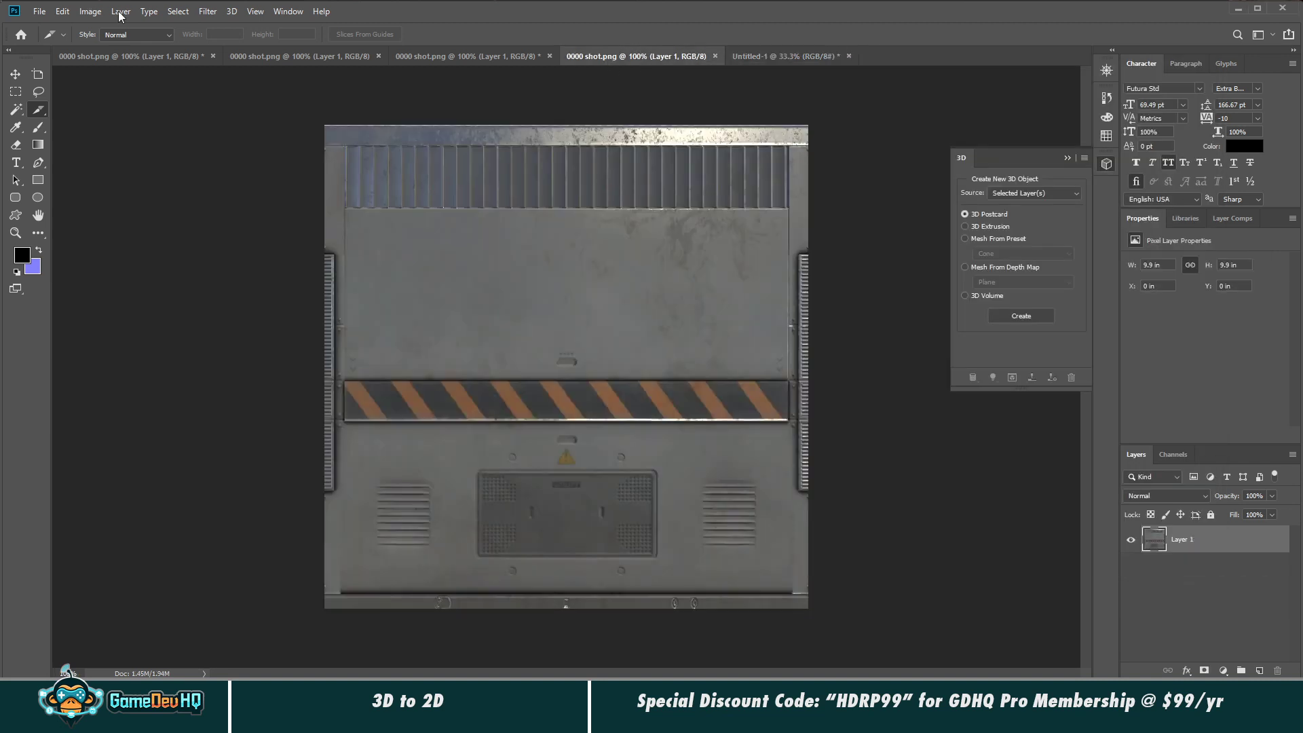
pyautogui.click(50, 11)
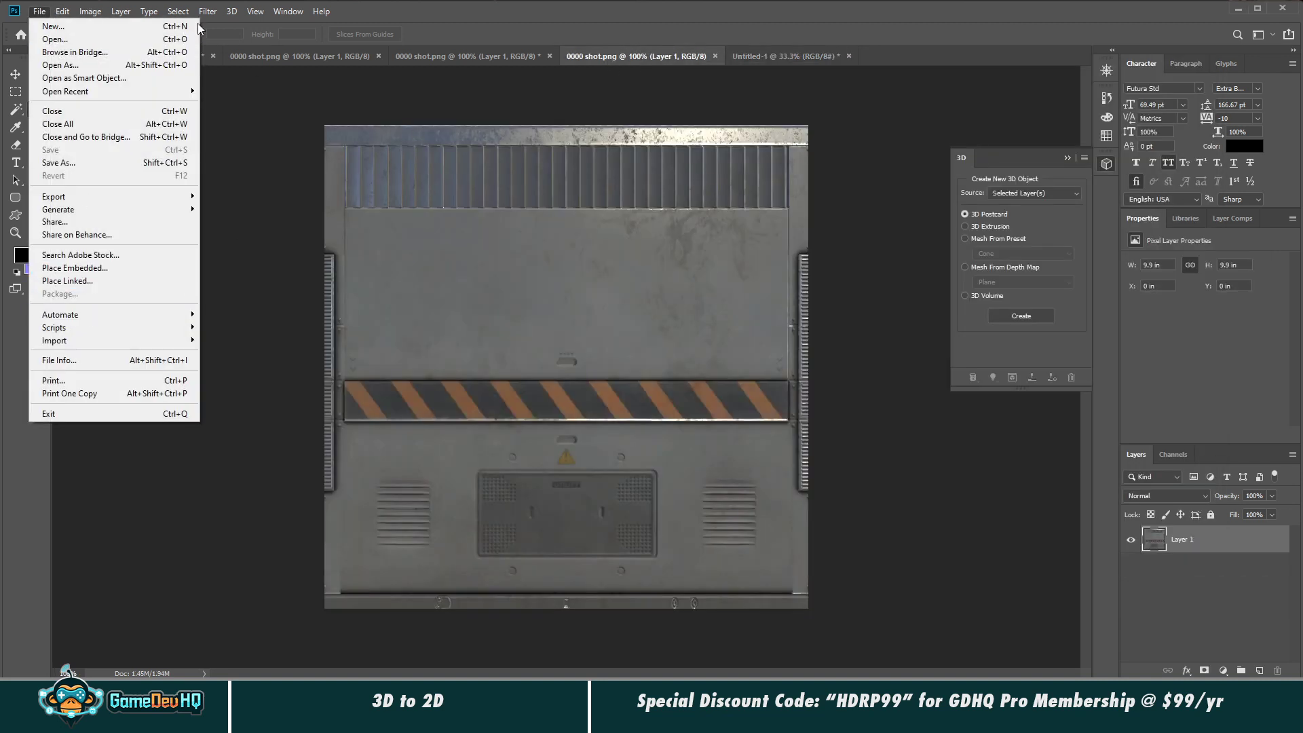
pyautogui.click(99, 115)
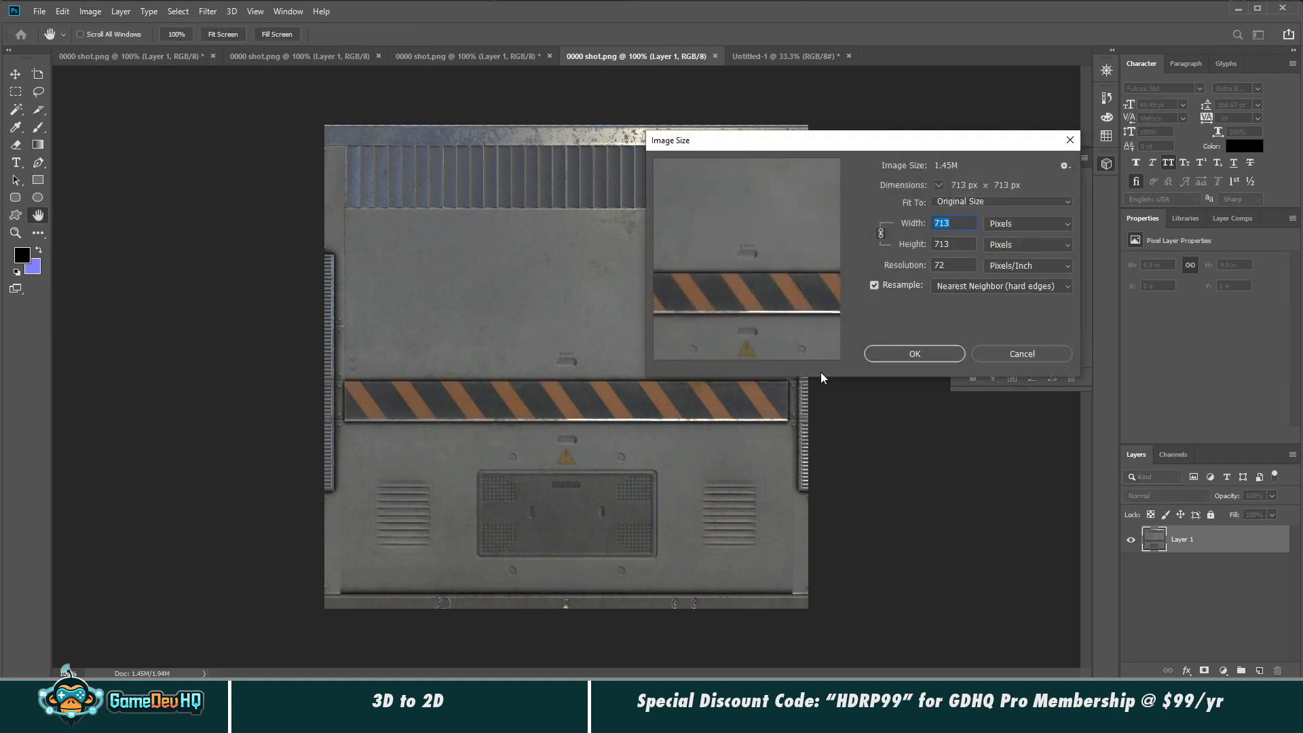
pyautogui.write('512')
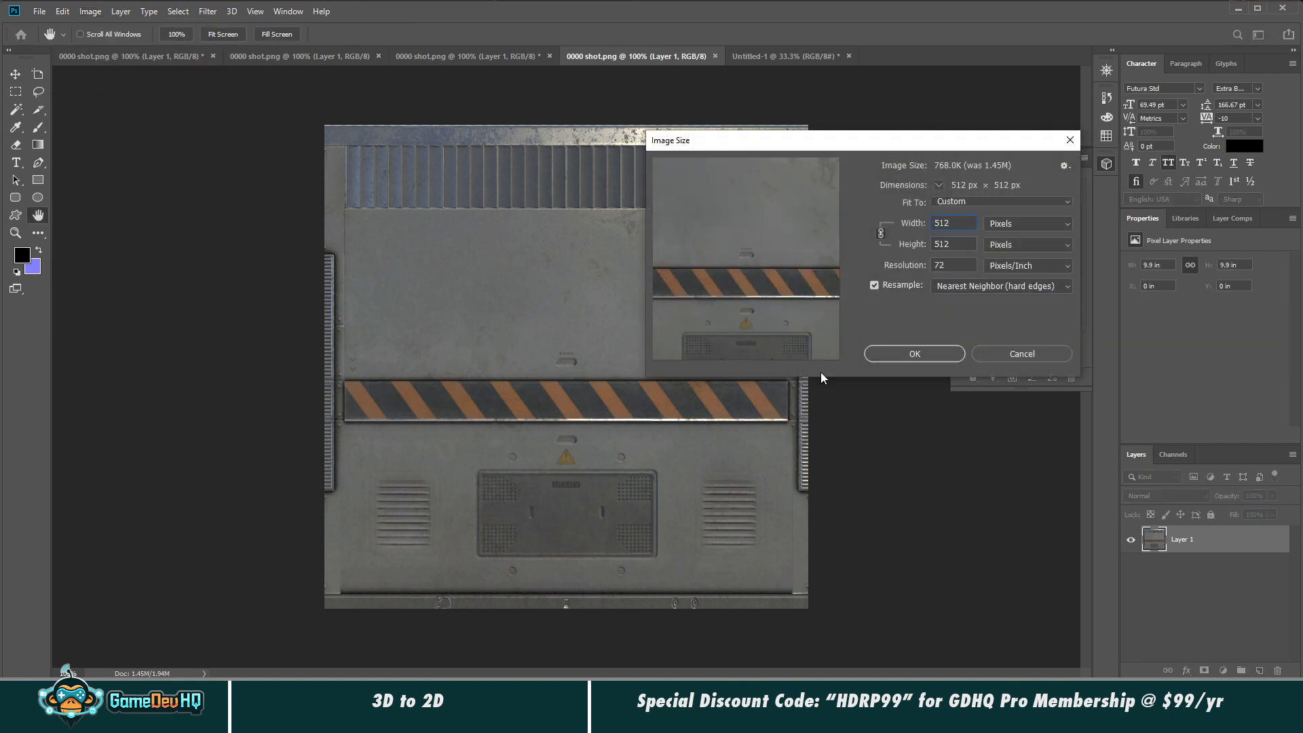
pyautogui.click(928, 355)
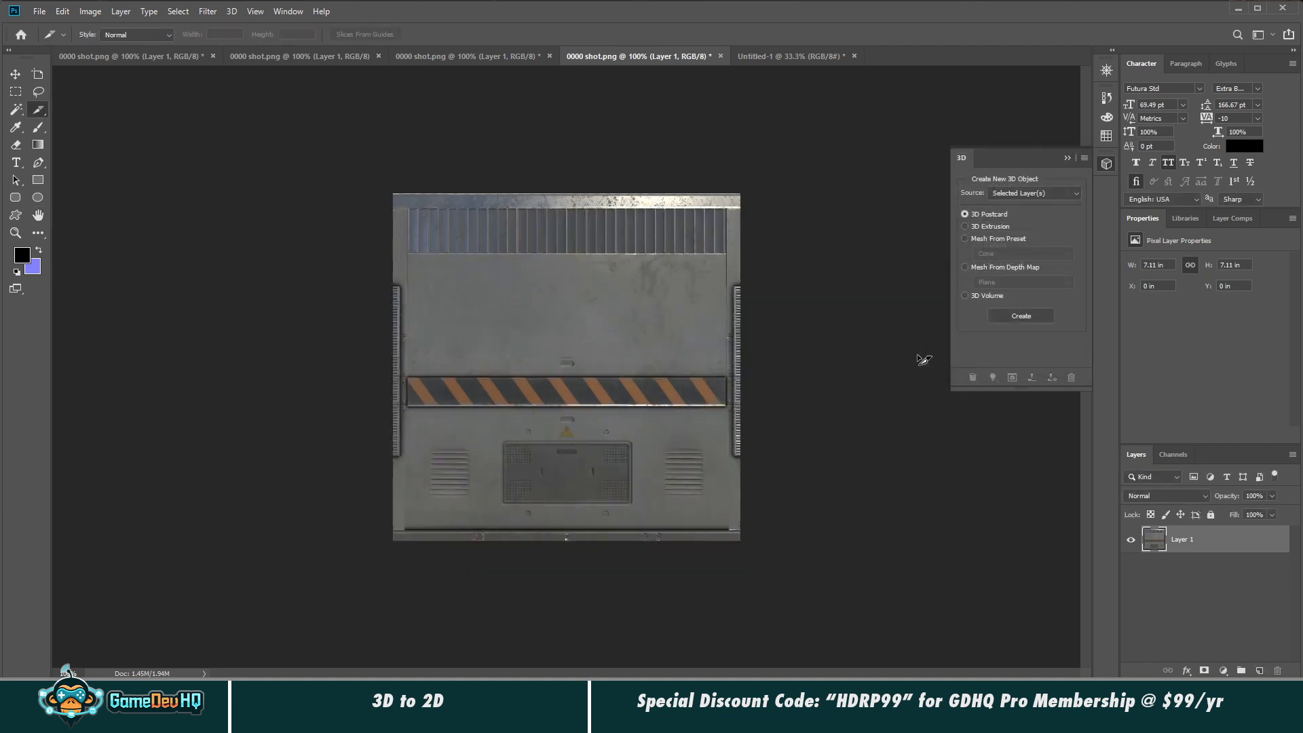
pyautogui.hotkey('ctrl', 's')
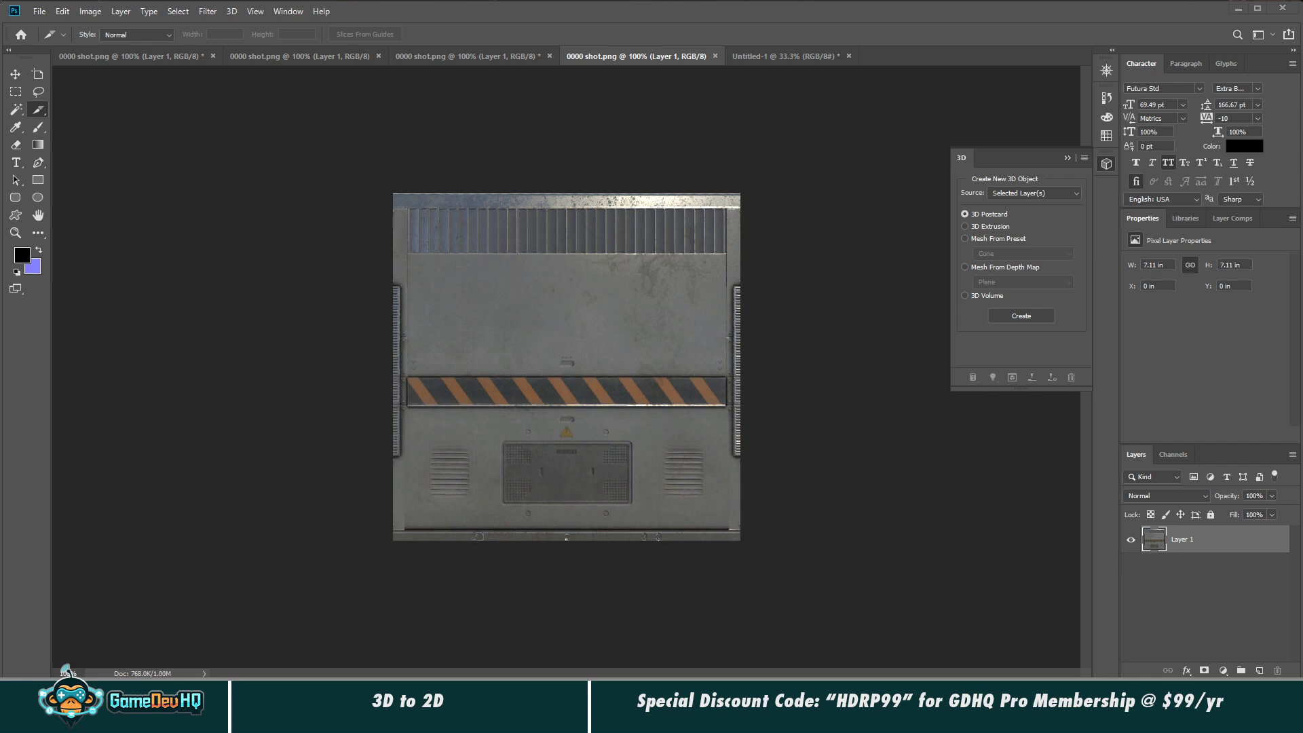
# Step: Return to the sliced Untitled-1 sprite sheet document
pyautogui.moveTo(66, 671)
pyautogui.click(160, 650)
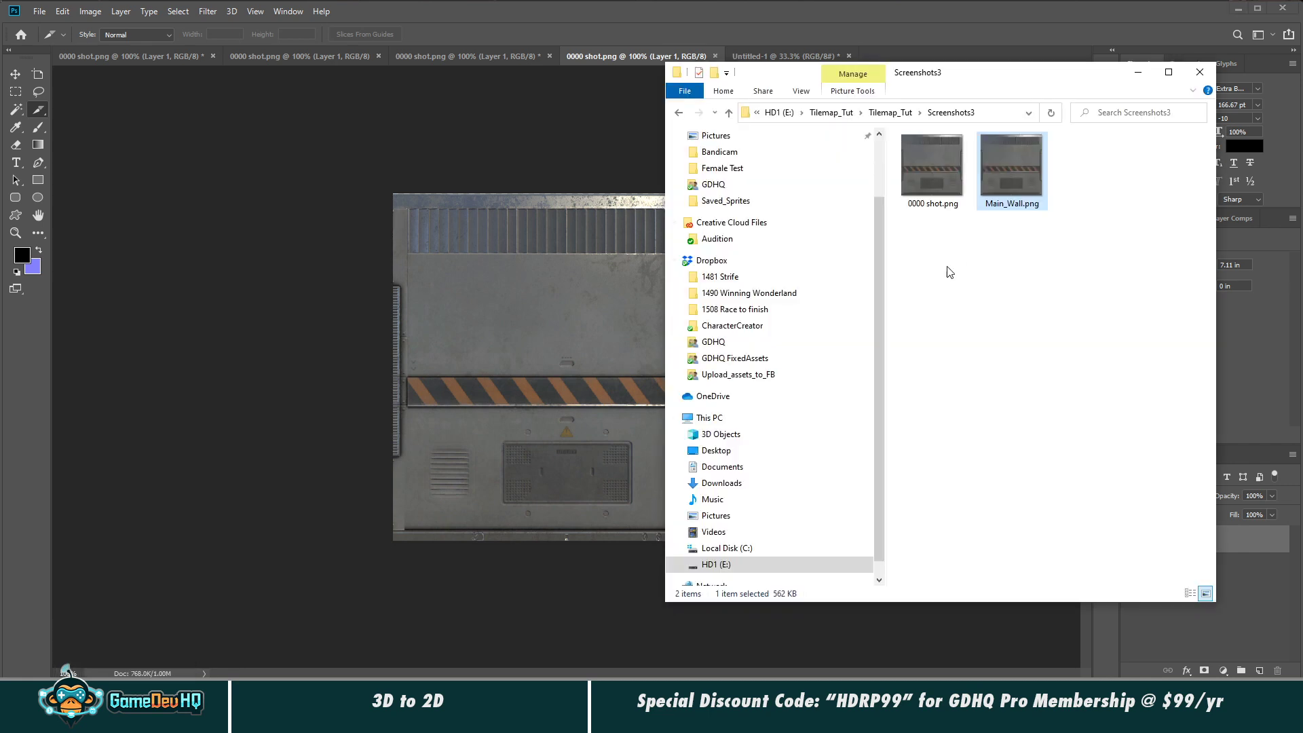
pyautogui.click(788, 57)
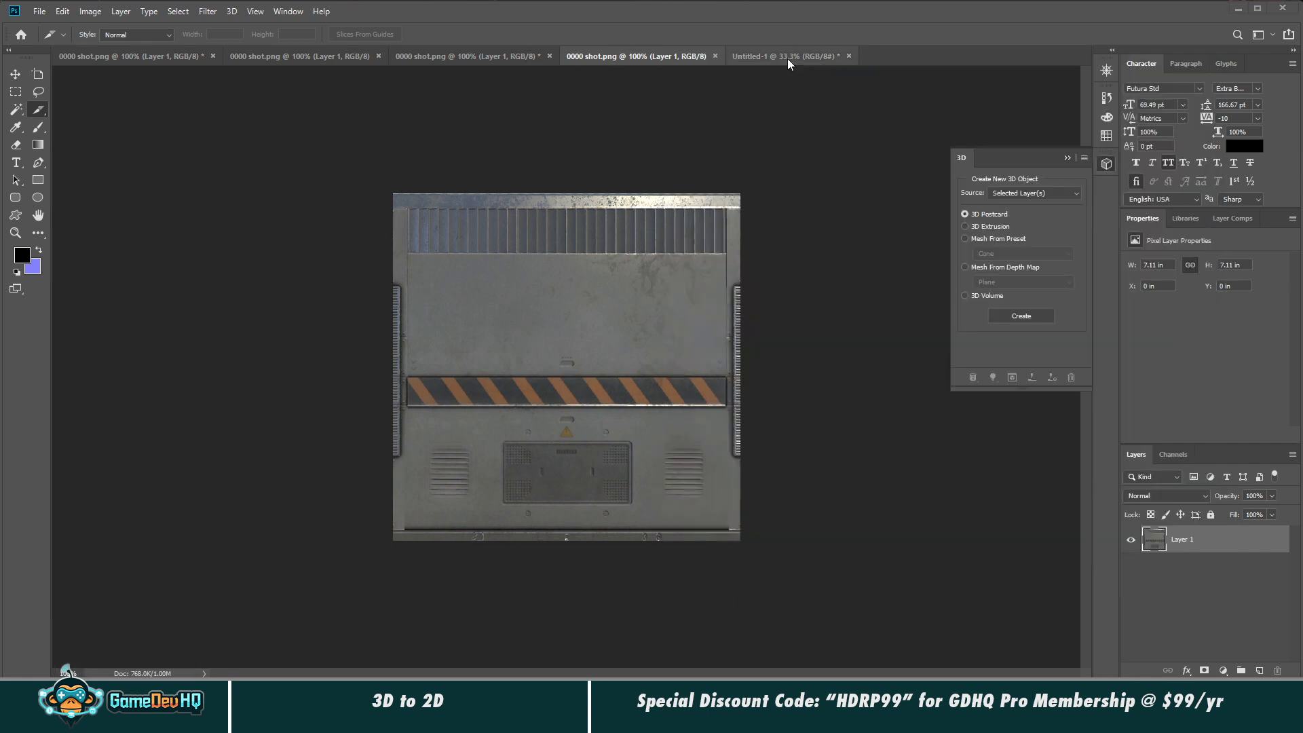
# Step: Drop 0000 shot.png onto the sprite sheet, covering cells 04–05 and 12–13
pyautogui.moveTo(66, 670)
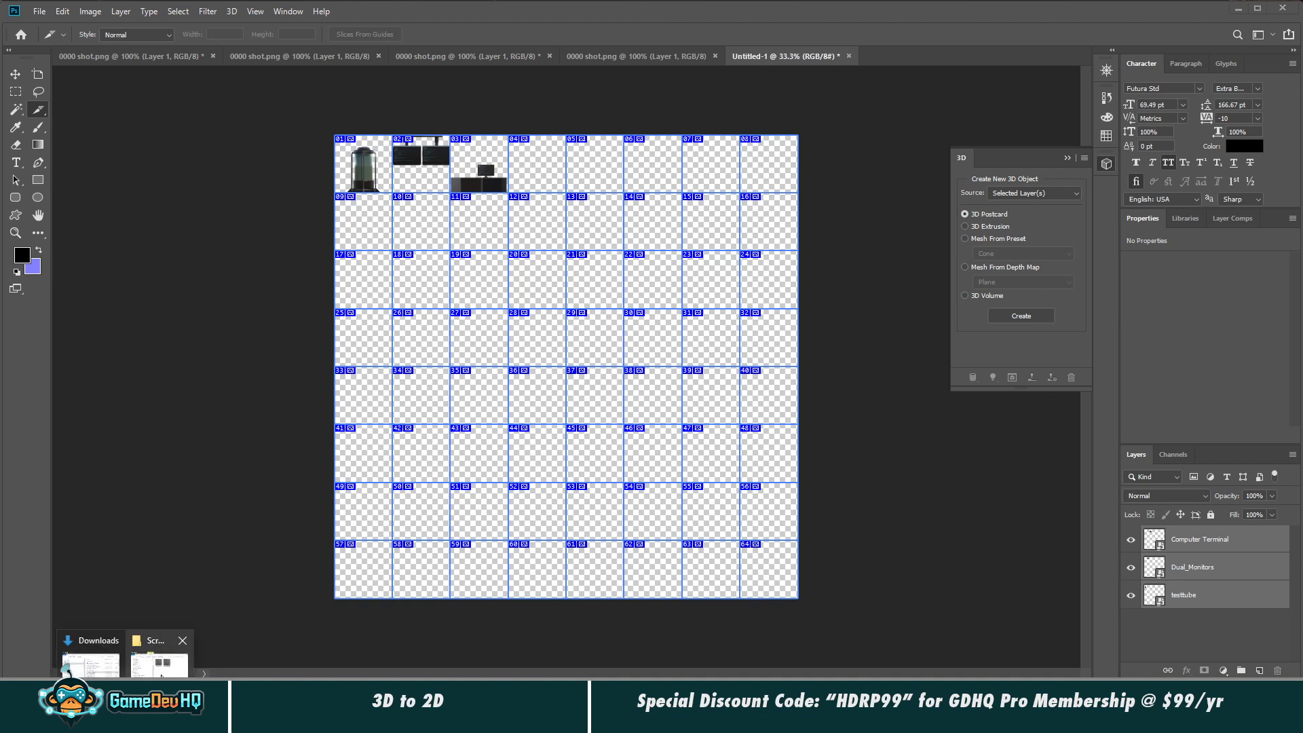
pyautogui.click(160, 651)
pyautogui.moveTo(926, 187); pyautogui.dragTo(572, 179)
pyautogui.press('Return')
pyautogui.press('c')
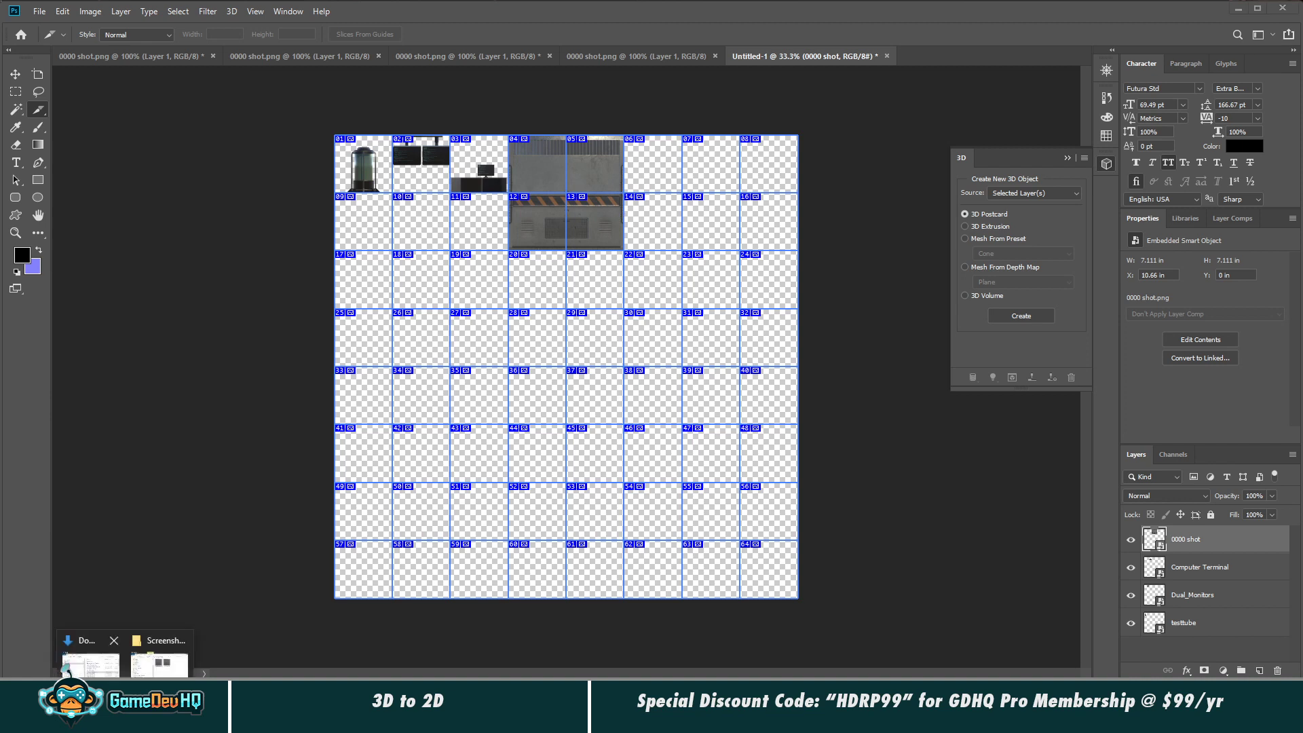
pyautogui.click(66, 669)
# Step: Open the narrow wall 0000 shot.png from Screenshots4 as a new Photoshop document
pyautogui.click(890, 112)
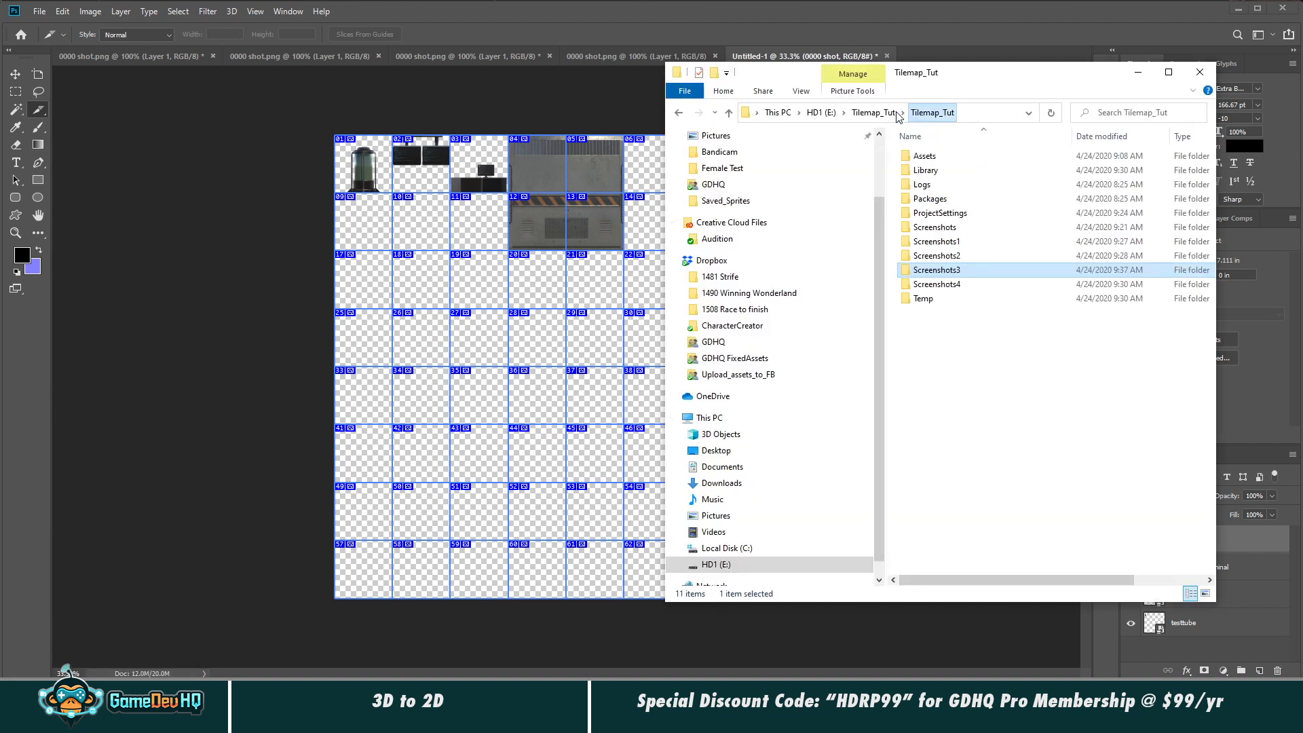
pyautogui.click(944, 285)
pyautogui.doubleClick(944, 285)
pyautogui.moveTo(941, 173); pyautogui.dragTo(971, 64)
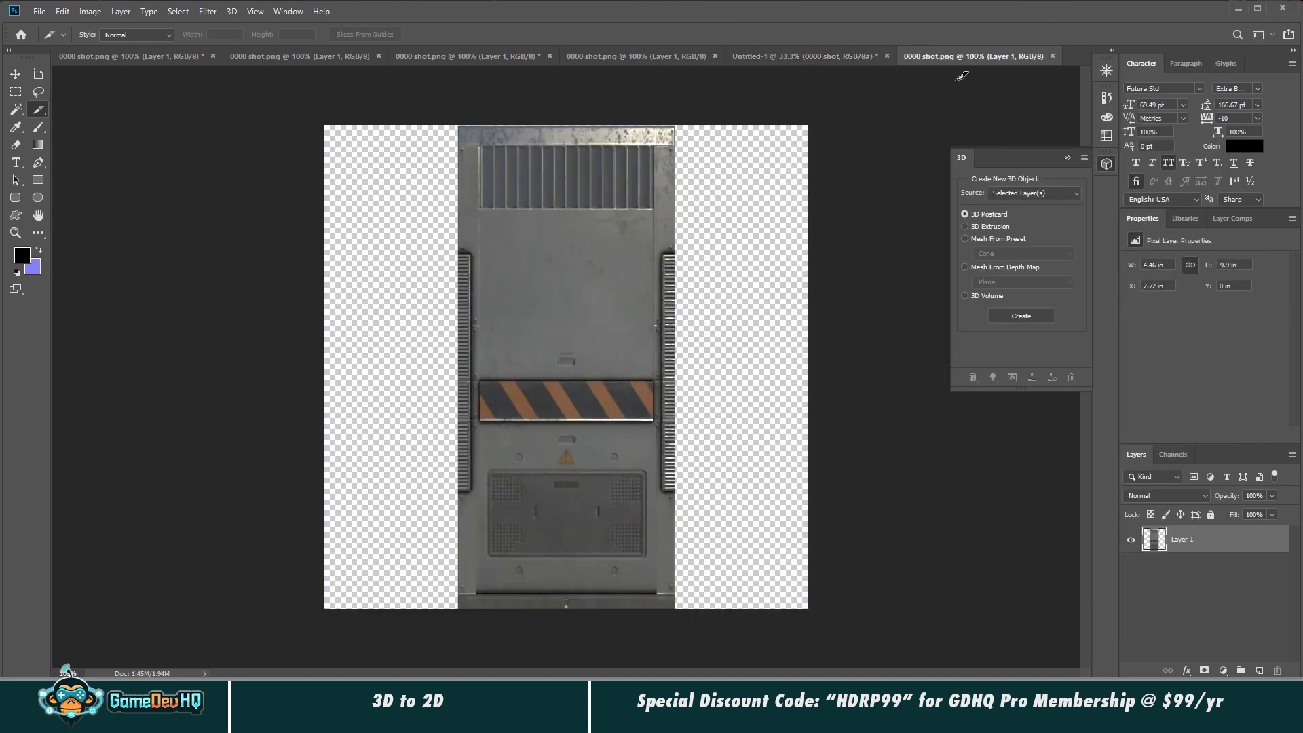
# Step: Check the canvas size in pixels, then resample the narrow wall image to 512×512
pyautogui.click(90, 11)
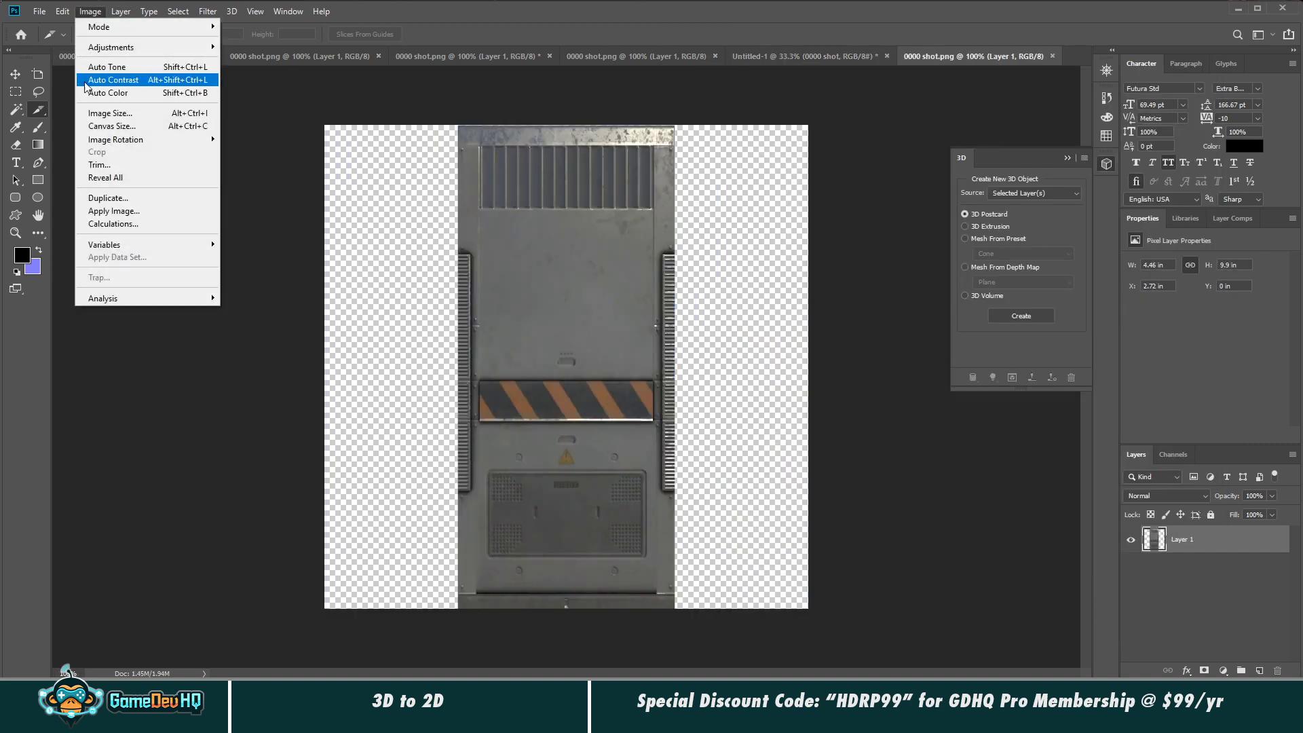
pyautogui.click(95, 126)
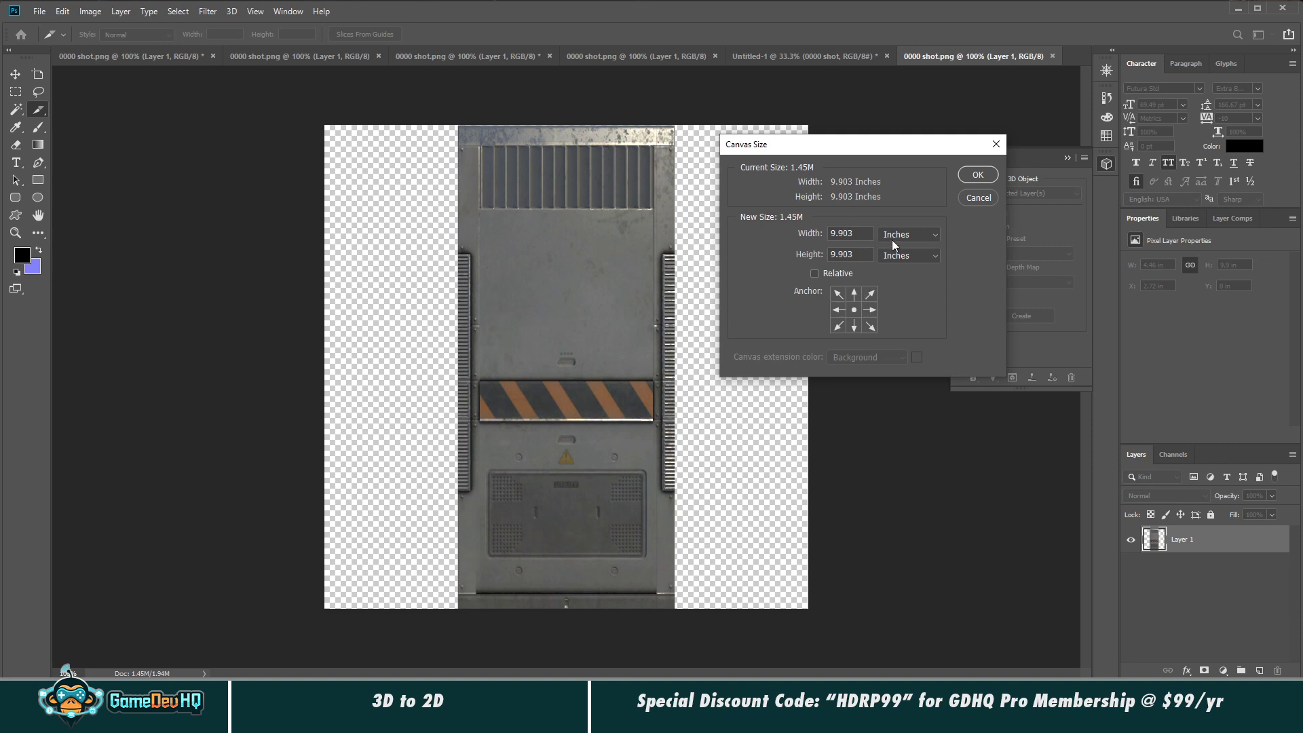
pyautogui.click(894, 241)
pyautogui.click(896, 248)
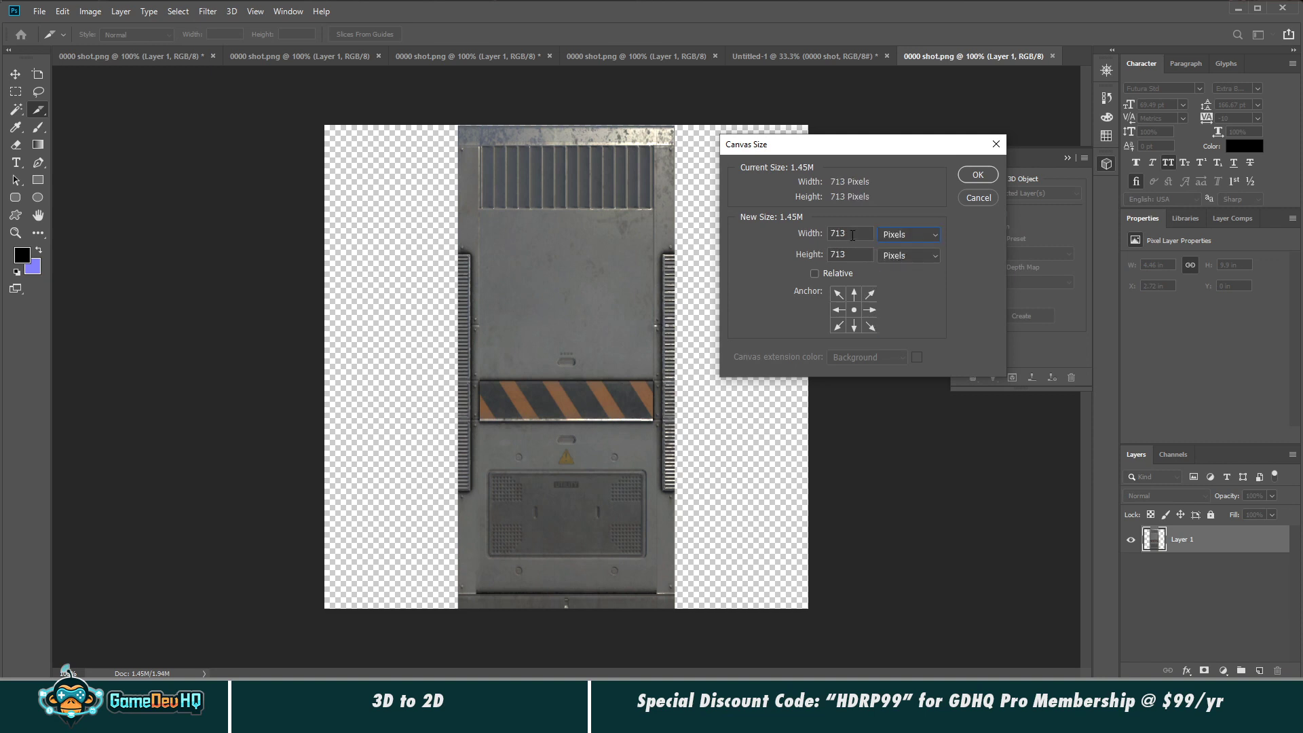
pyautogui.click(969, 201)
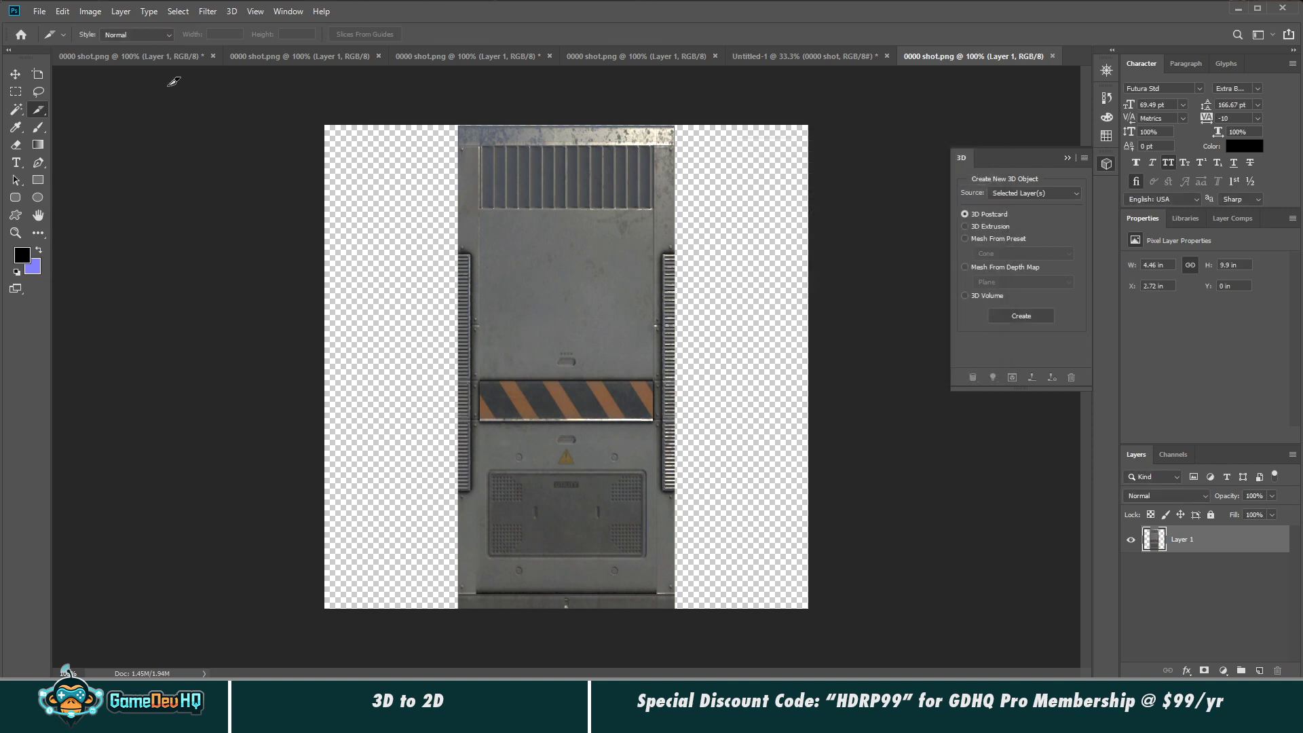
pyautogui.click(90, 10)
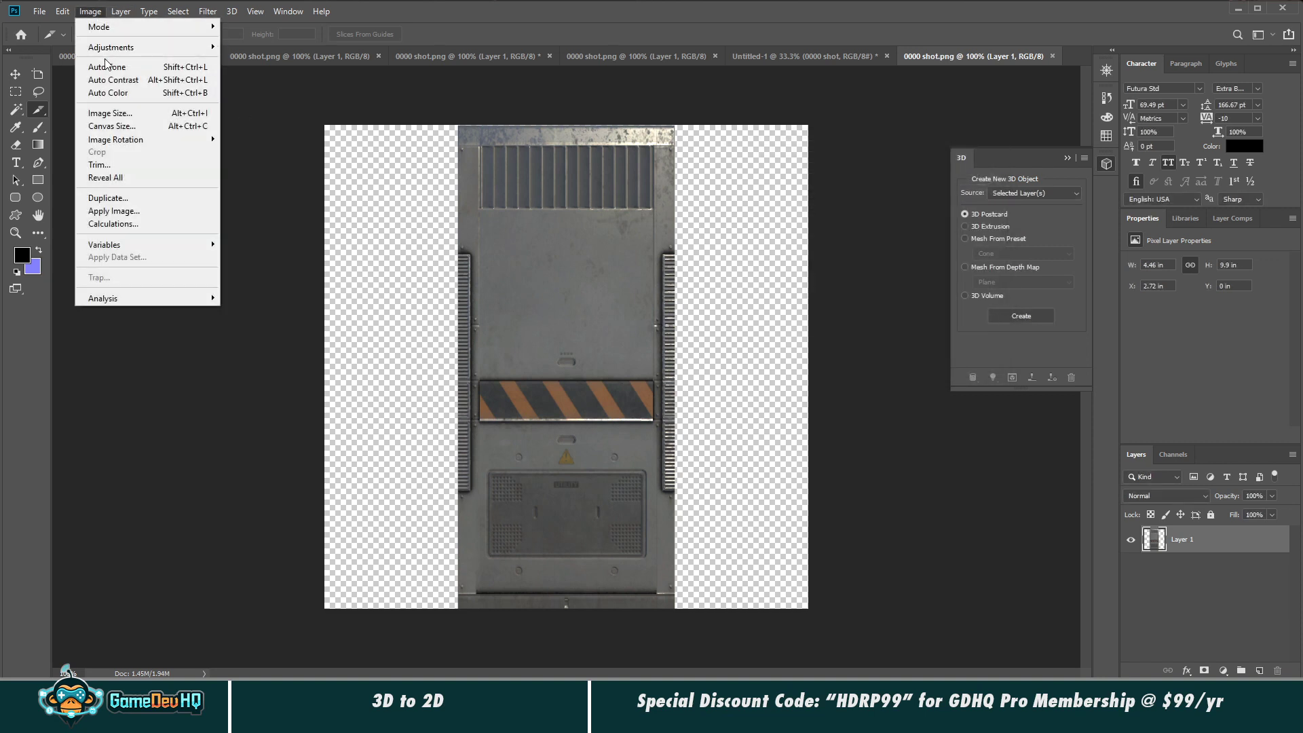
pyautogui.click(124, 113)
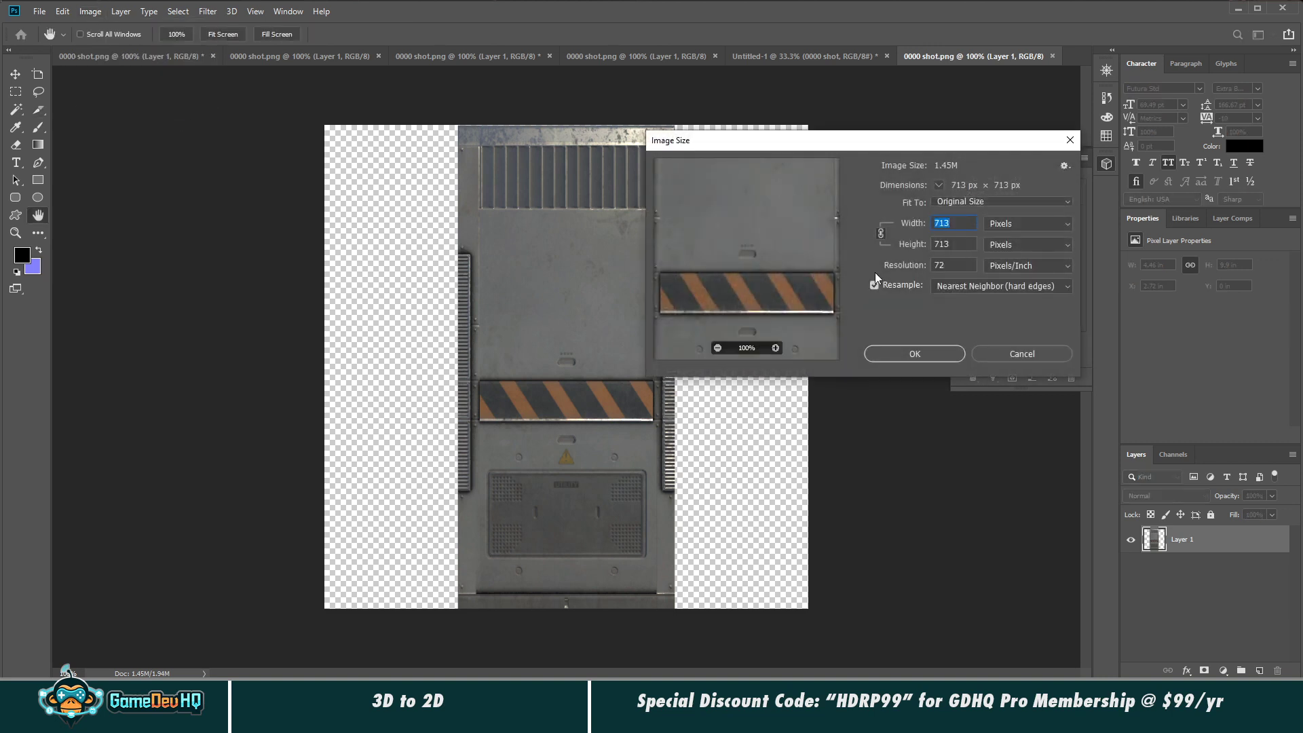
pyautogui.write('512')
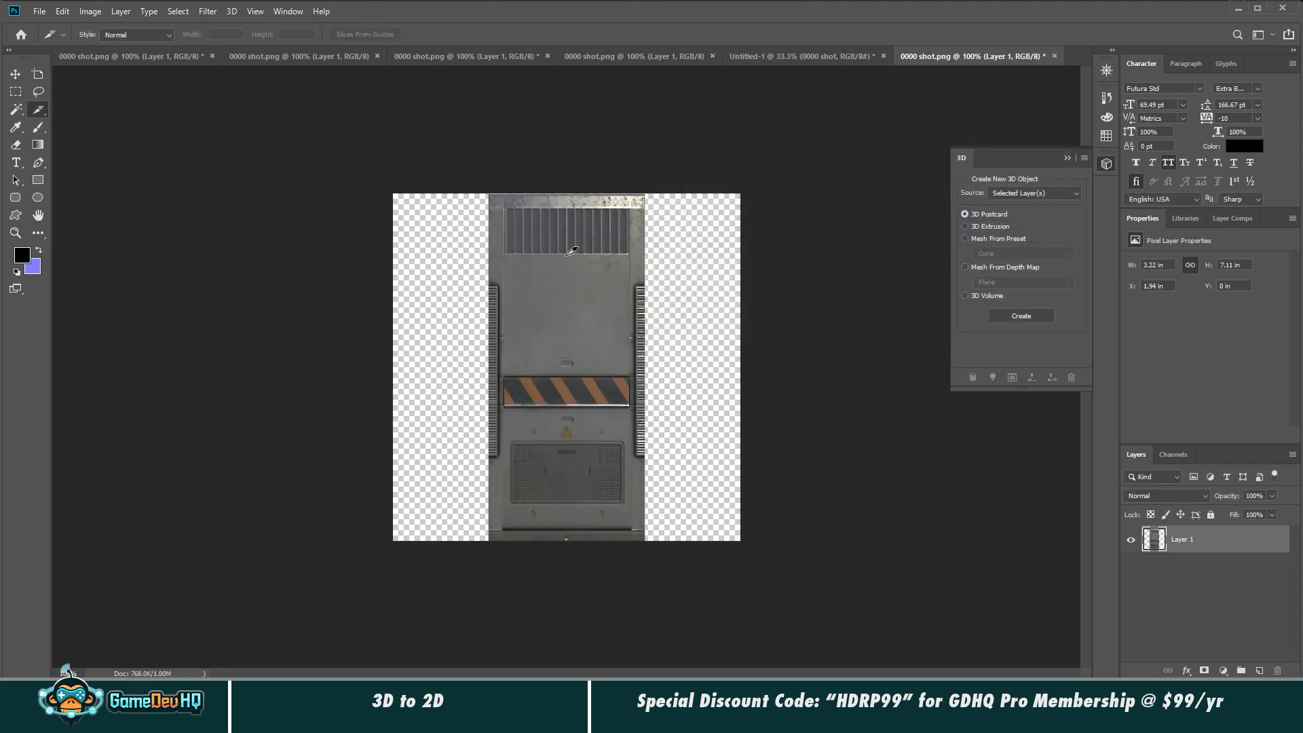
# Step: Try cropping the canvas height to 256 pixels, then undo it
pyautogui.click(90, 11)
pyautogui.click(92, 126)
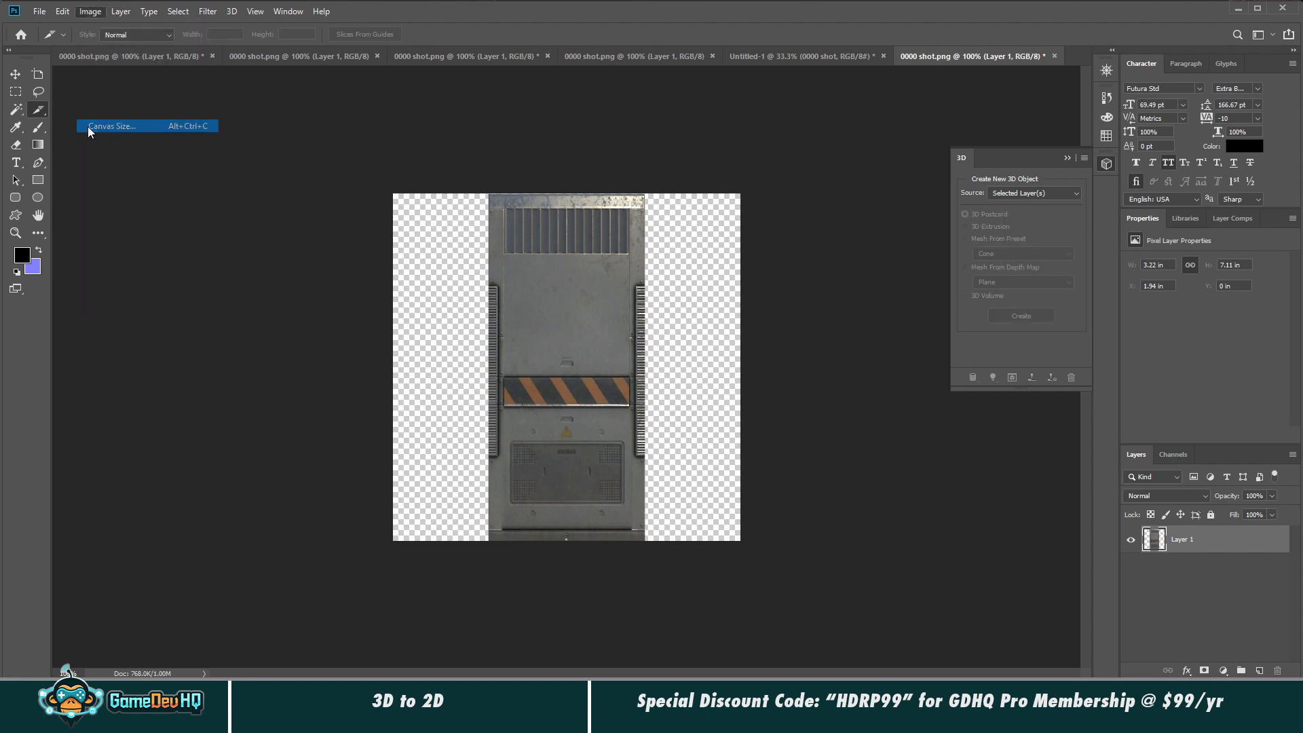
pyautogui.click(890, 235)
pyautogui.click(897, 256)
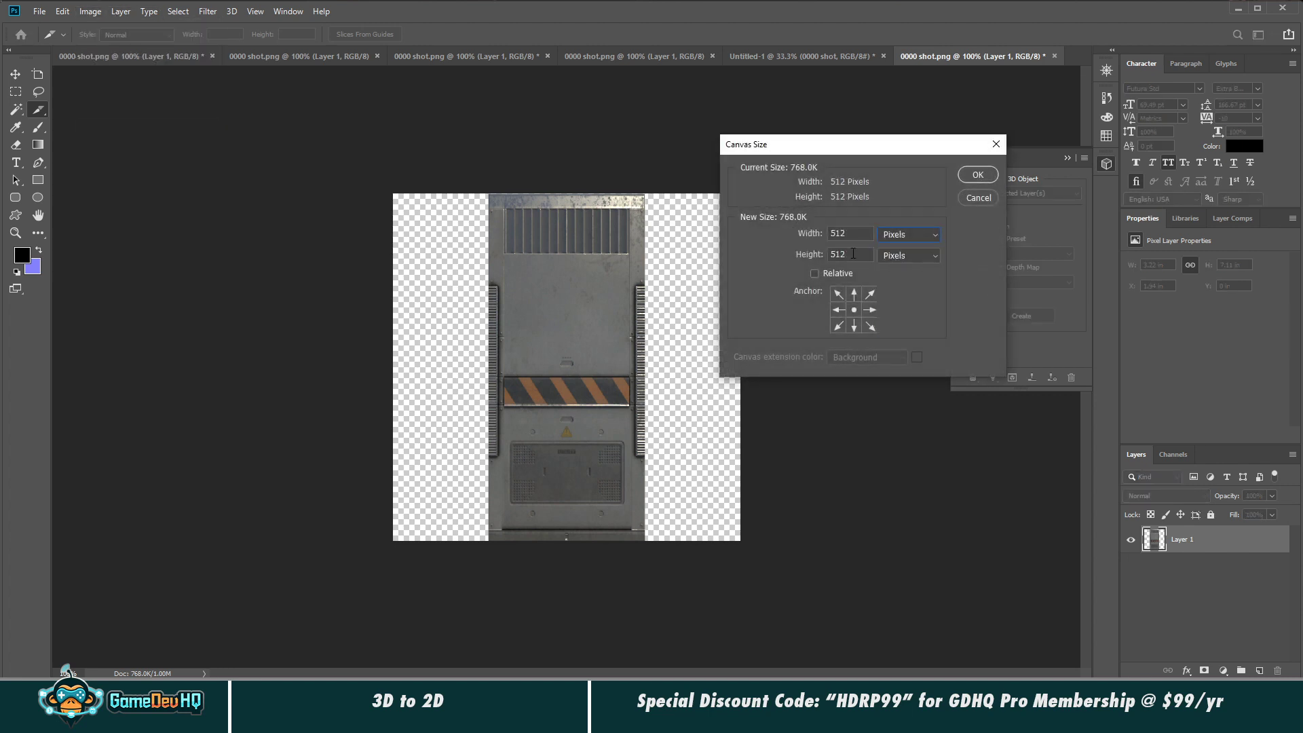
pyautogui.doubleClick(853, 254)
pyautogui.write('256')
pyautogui.press('Return')
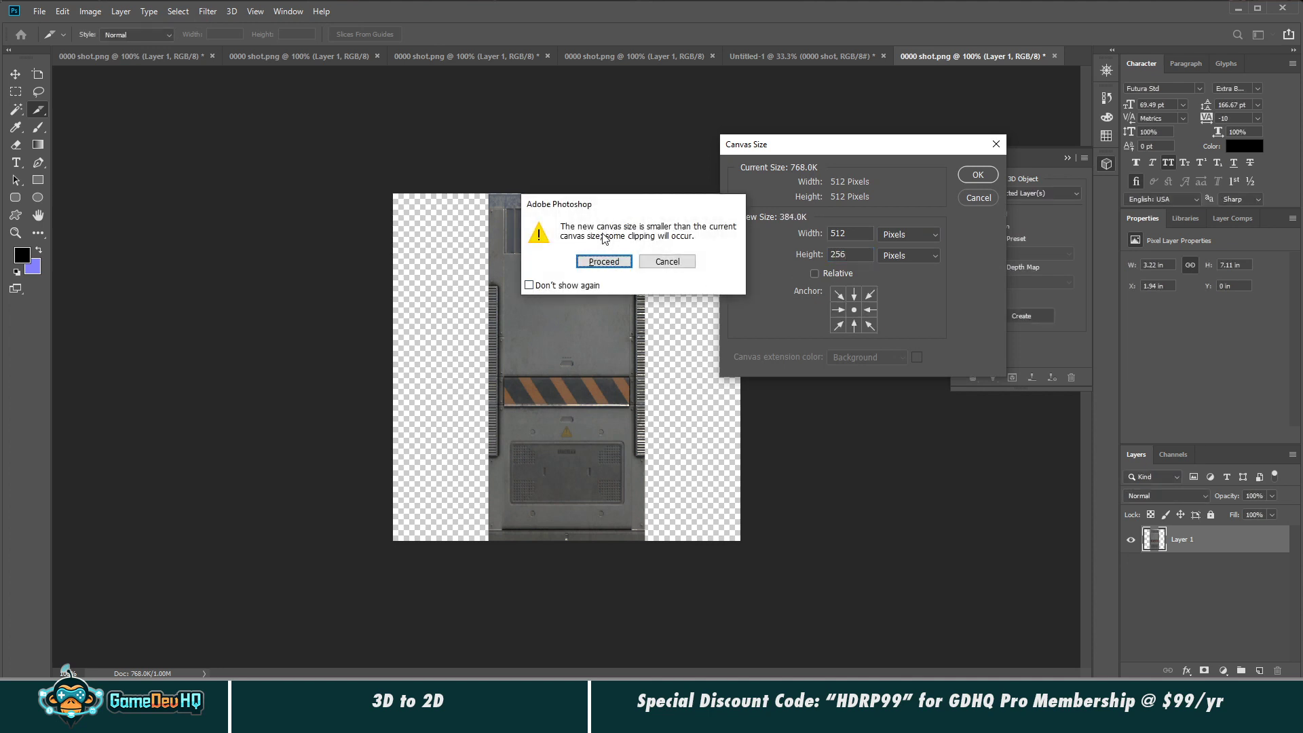
pyautogui.click(615, 264)
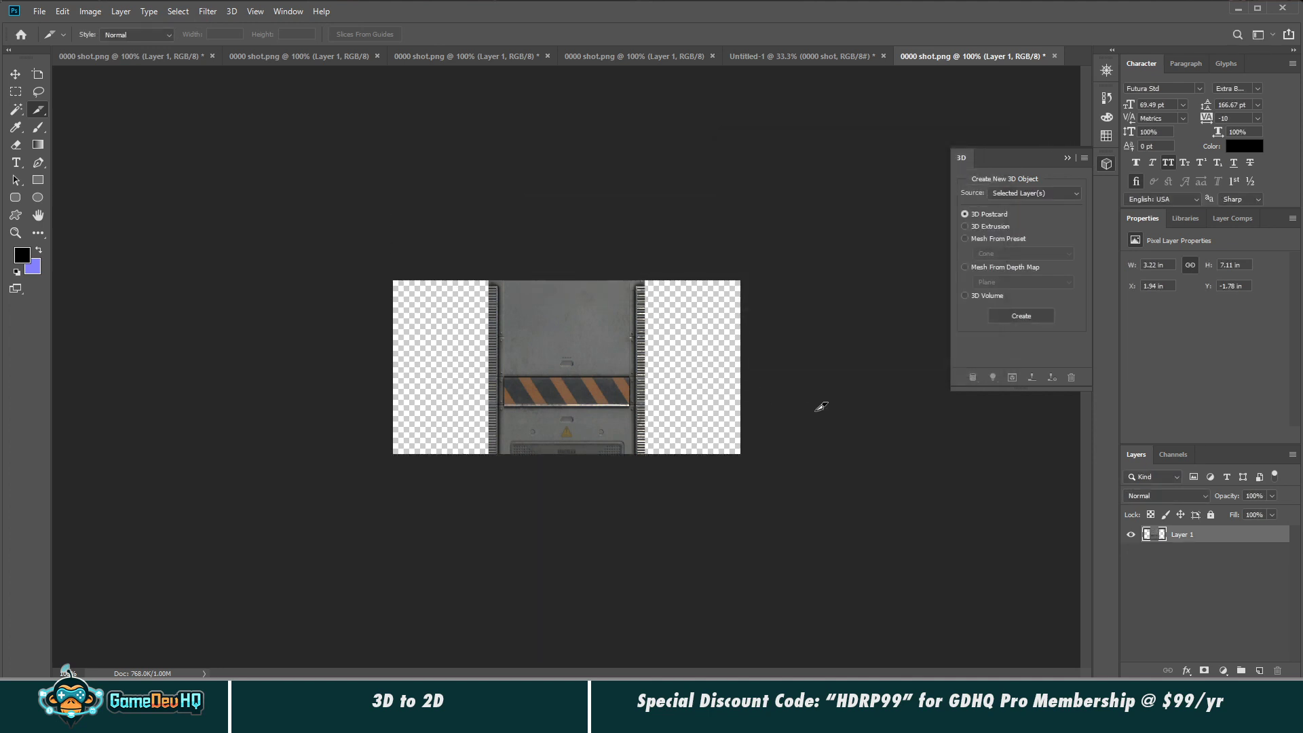
pyautogui.hotkey('ctrl', 'z')
# Step: Crop the narrow wall canvas width to 256 pixels, keeping the 512 height
pyautogui.click(91, 11)
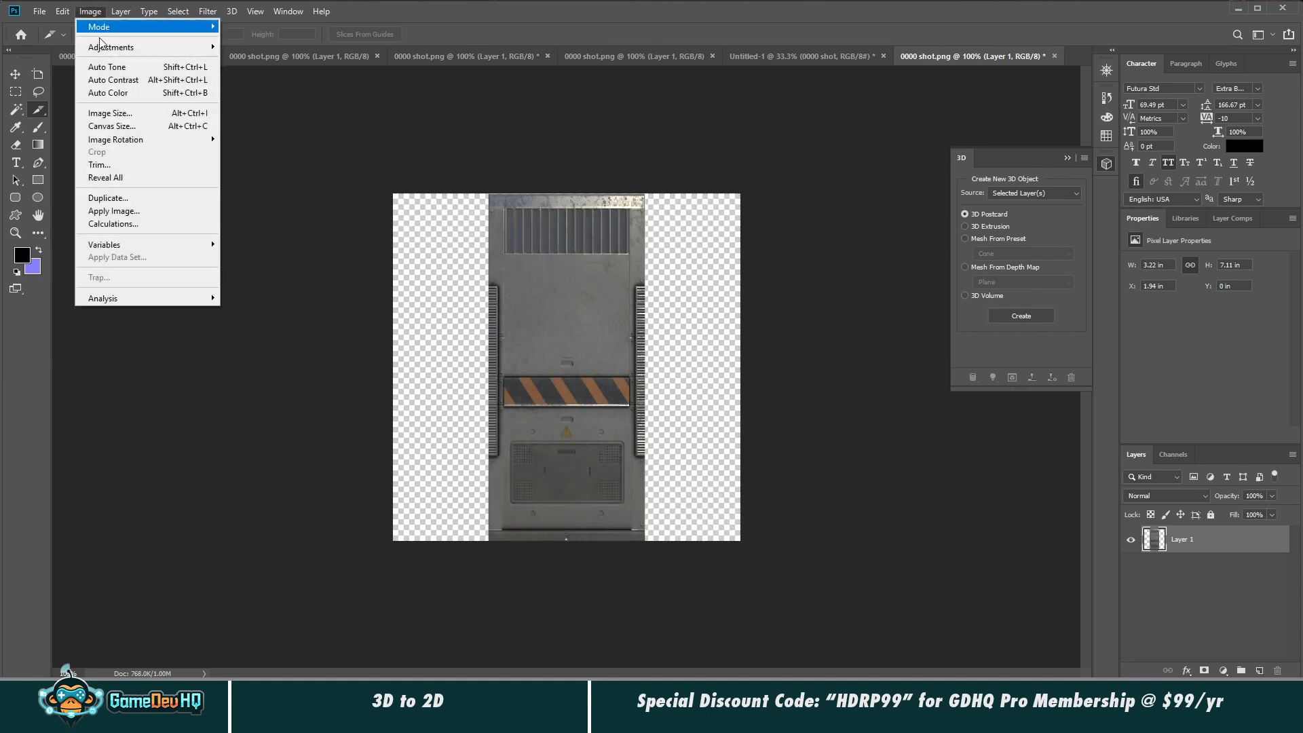
pyautogui.click(116, 127)
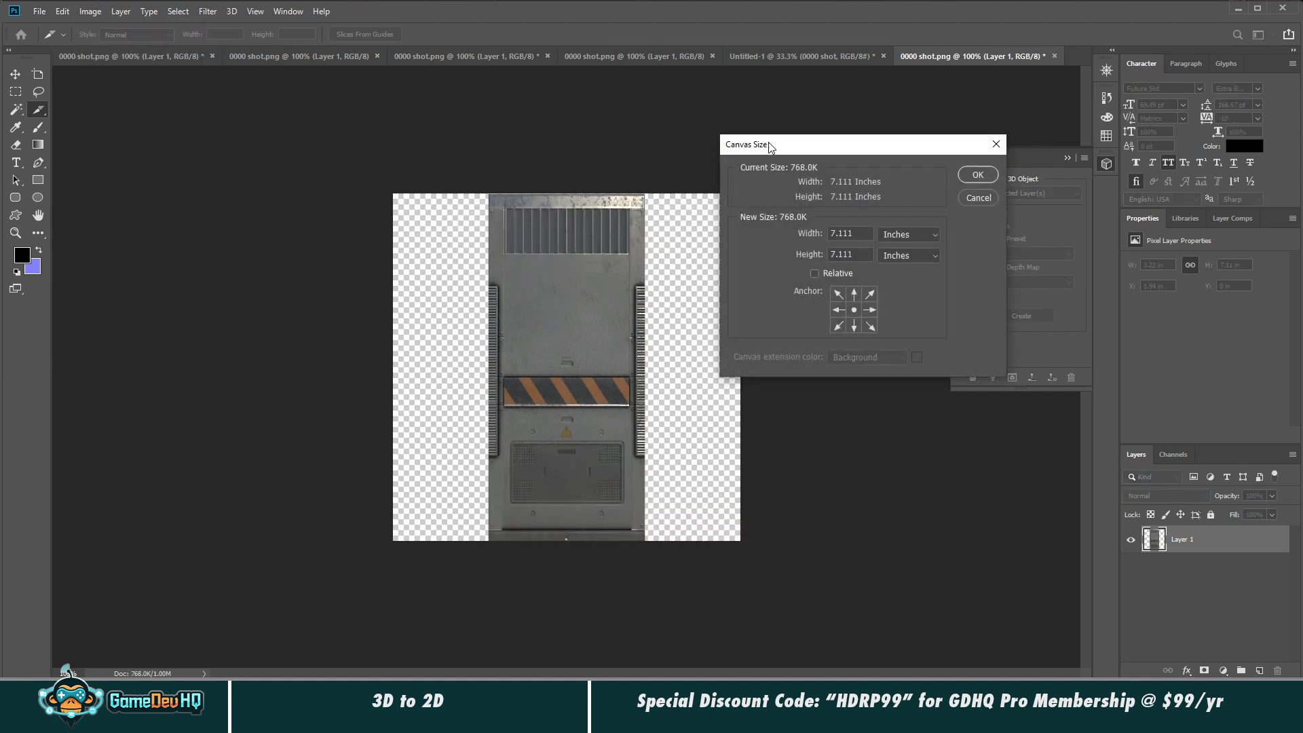
pyautogui.click(913, 235)
pyautogui.click(906, 261)
pyautogui.write('256')
pyautogui.press('Return')
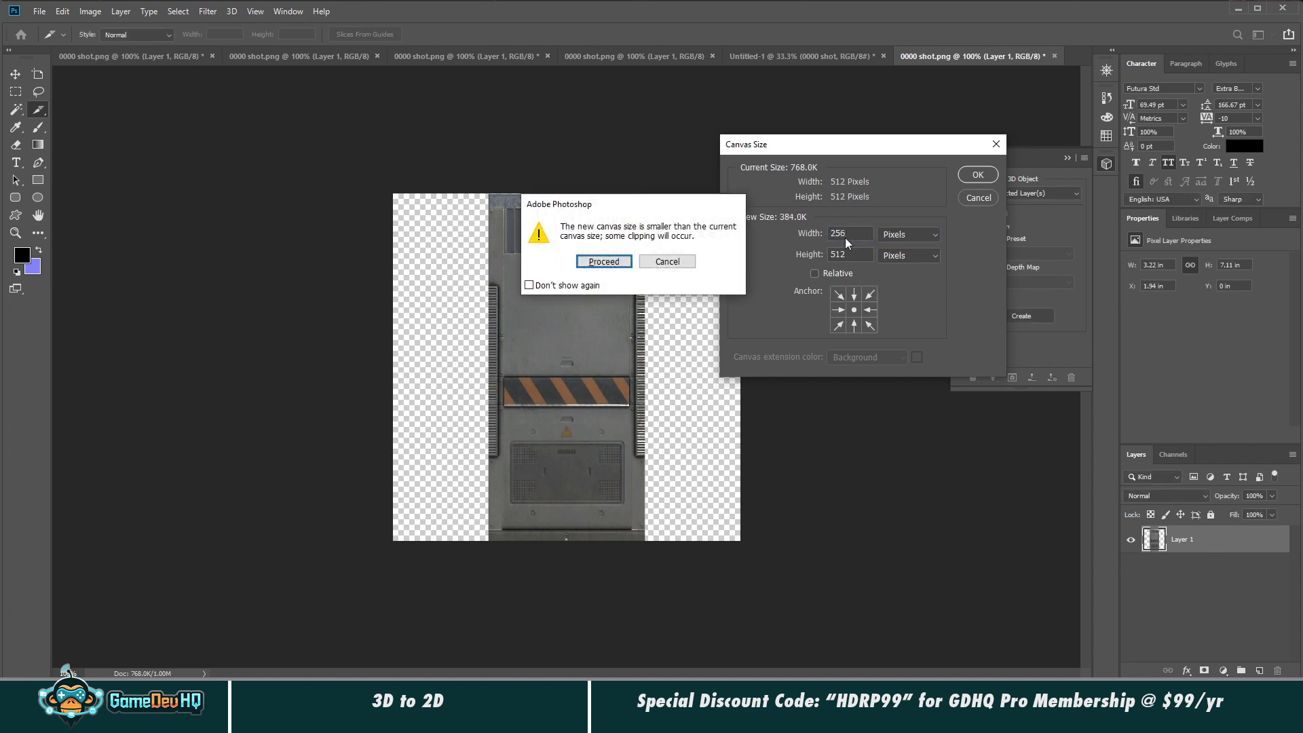
pyautogui.press('Return')
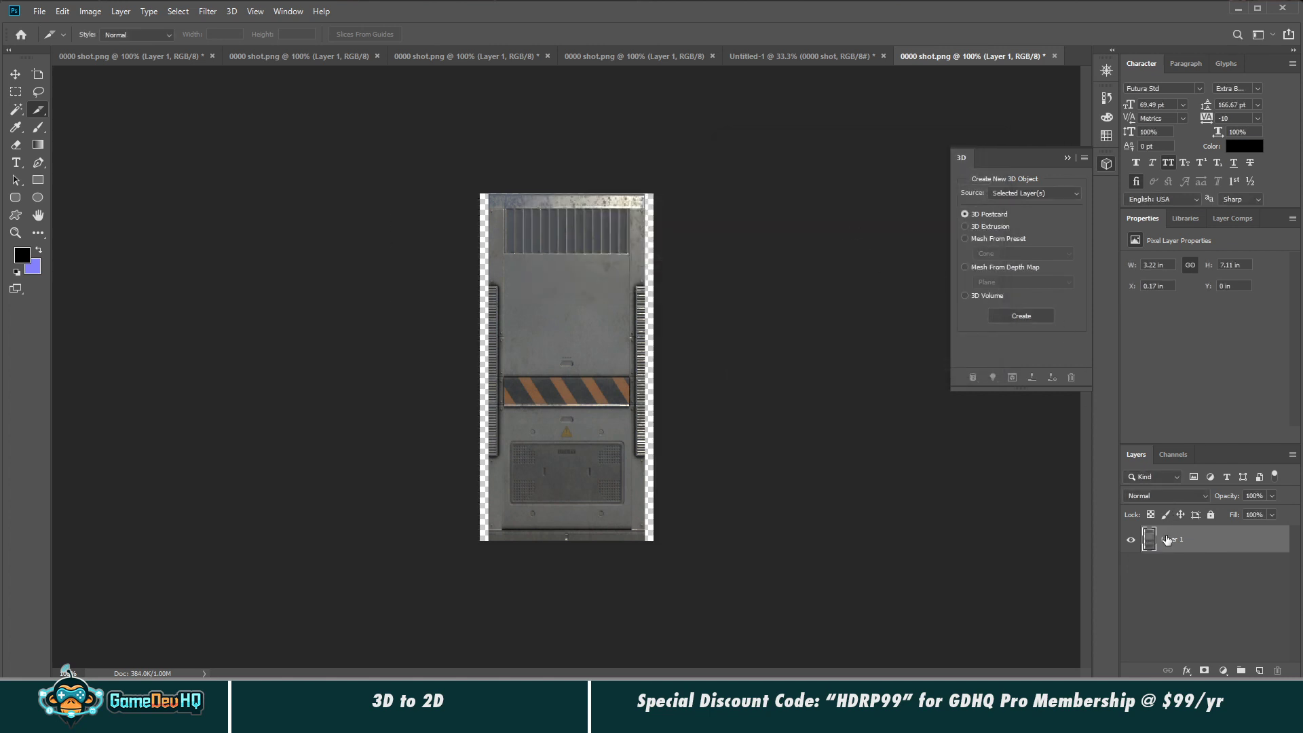
# Step: Try a free transform on the wall layer, then cancel it
pyautogui.hotkey('ctrl', 't')
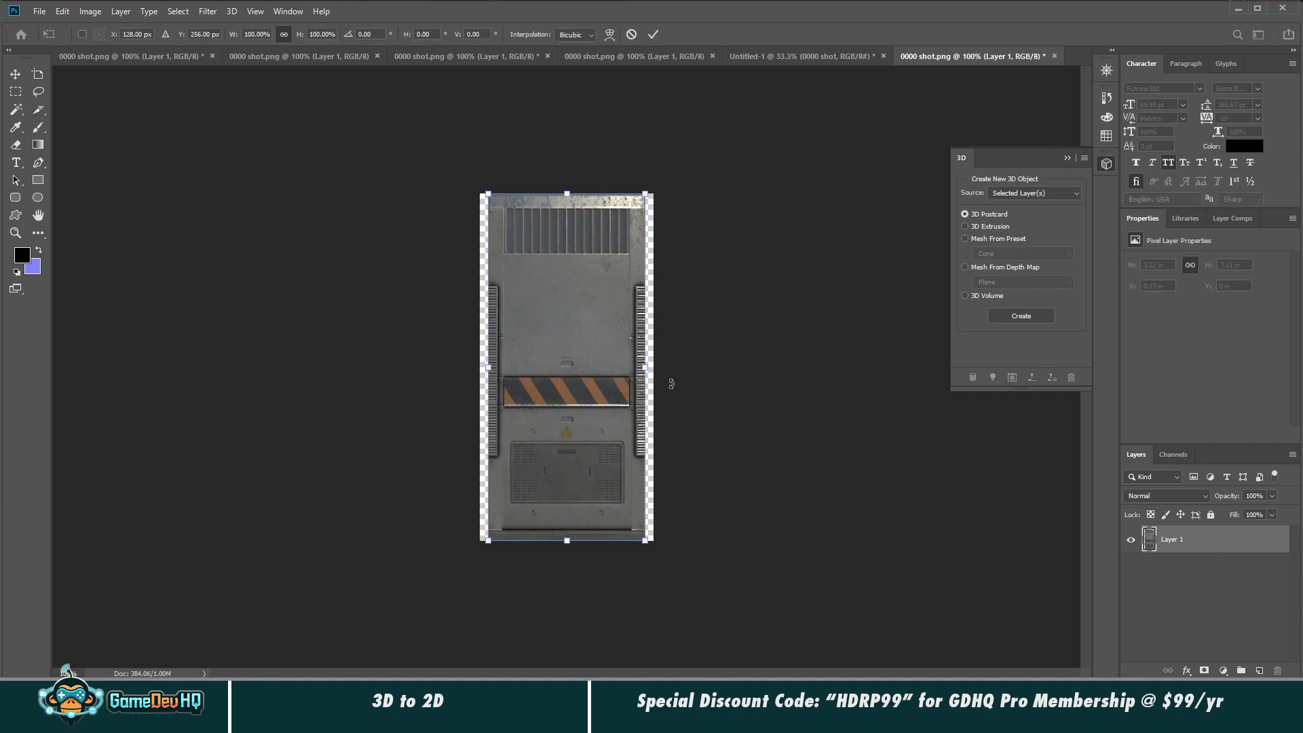
pyautogui.moveTo(647, 365); pyautogui.dragTo(656, 375)
pyautogui.press('Escape')
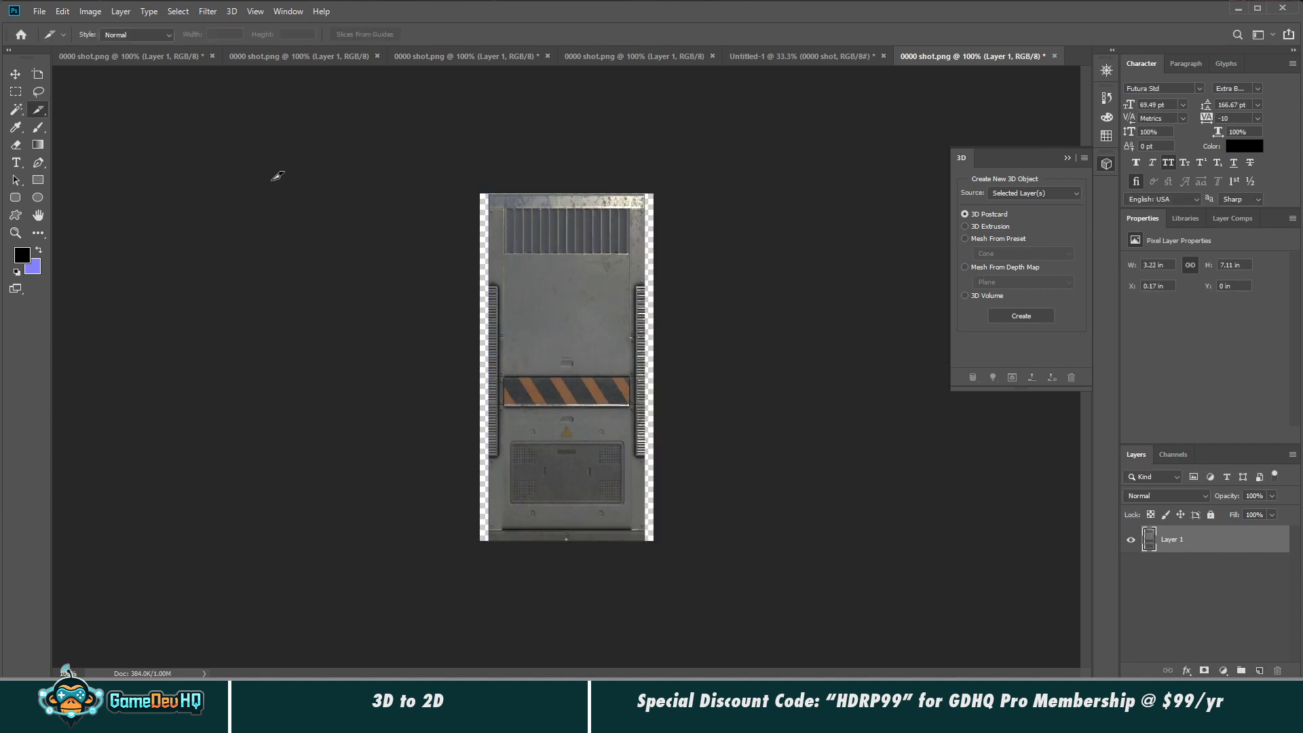
pyautogui.click(60, 12)
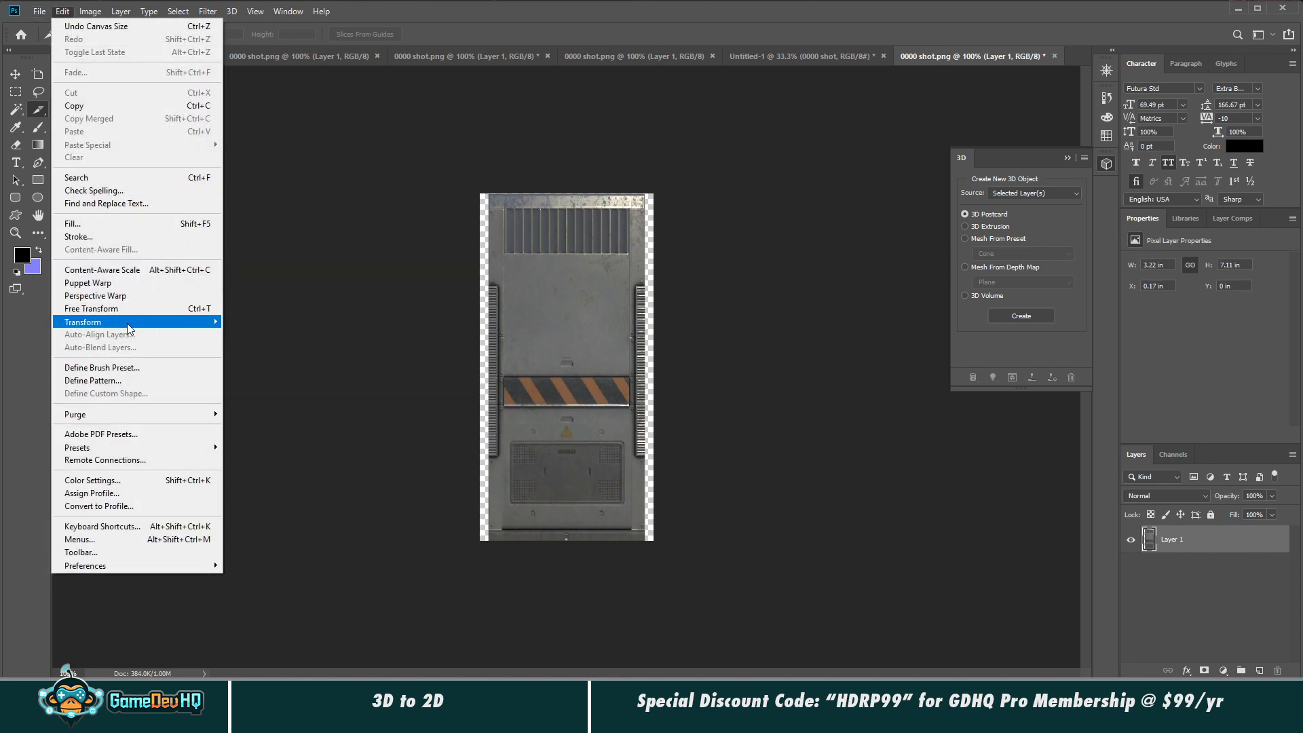
# Step: Stretch the wall layer to about 110% width so it fills the 256-pixel canvas
pyautogui.moveTo(181, 327)
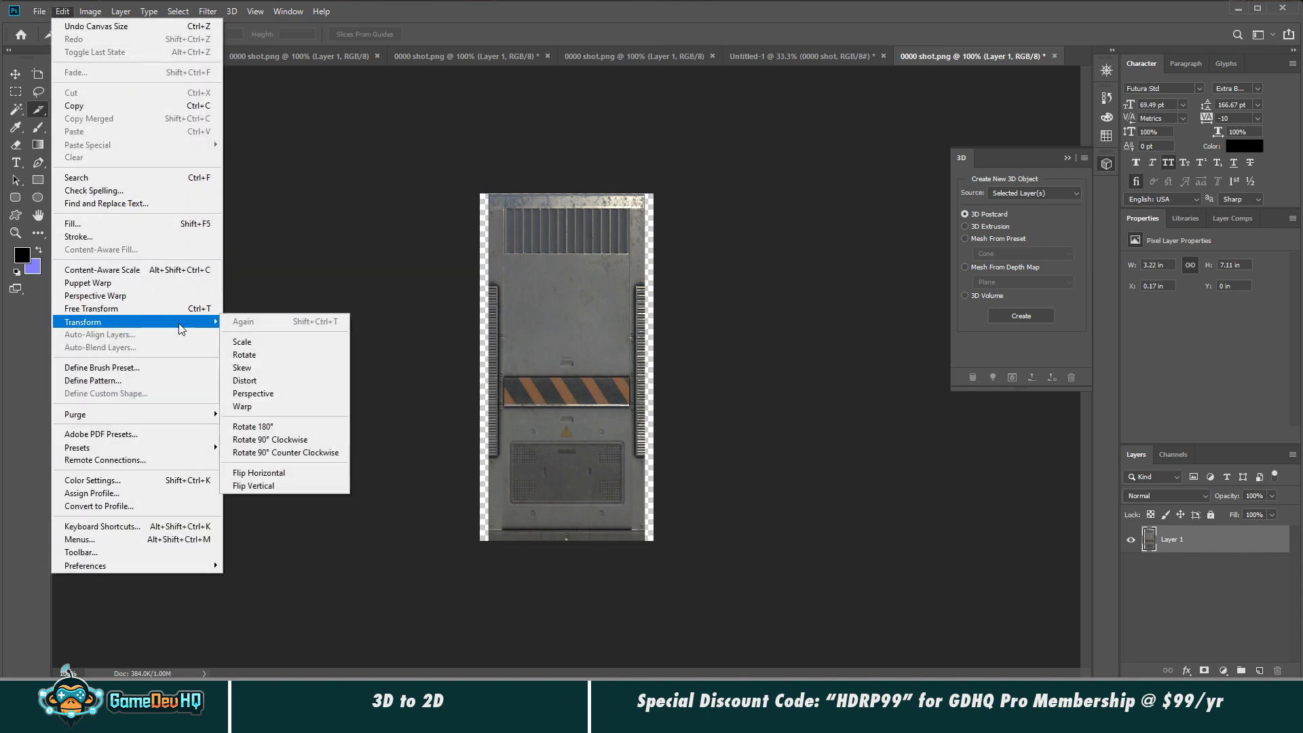
pyautogui.click(267, 341)
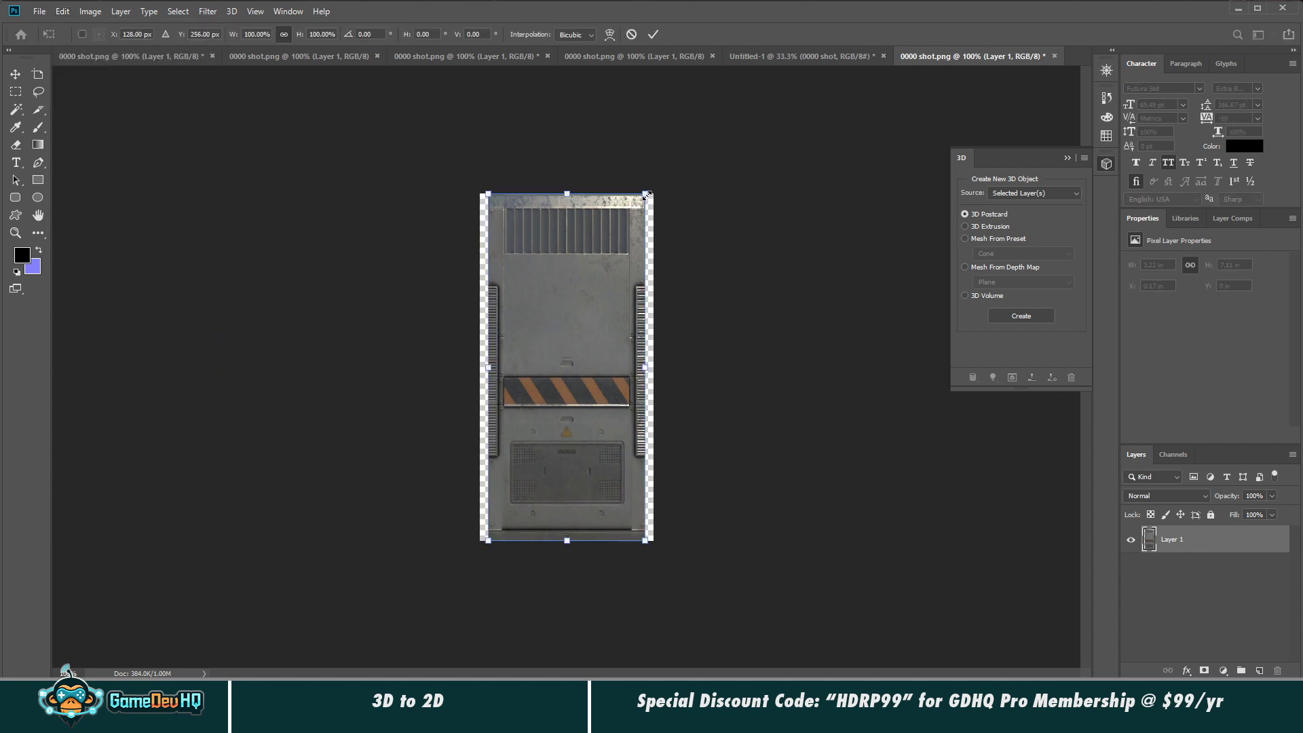
pyautogui.moveTo(647, 196); pyautogui.dragTo(652, 205)
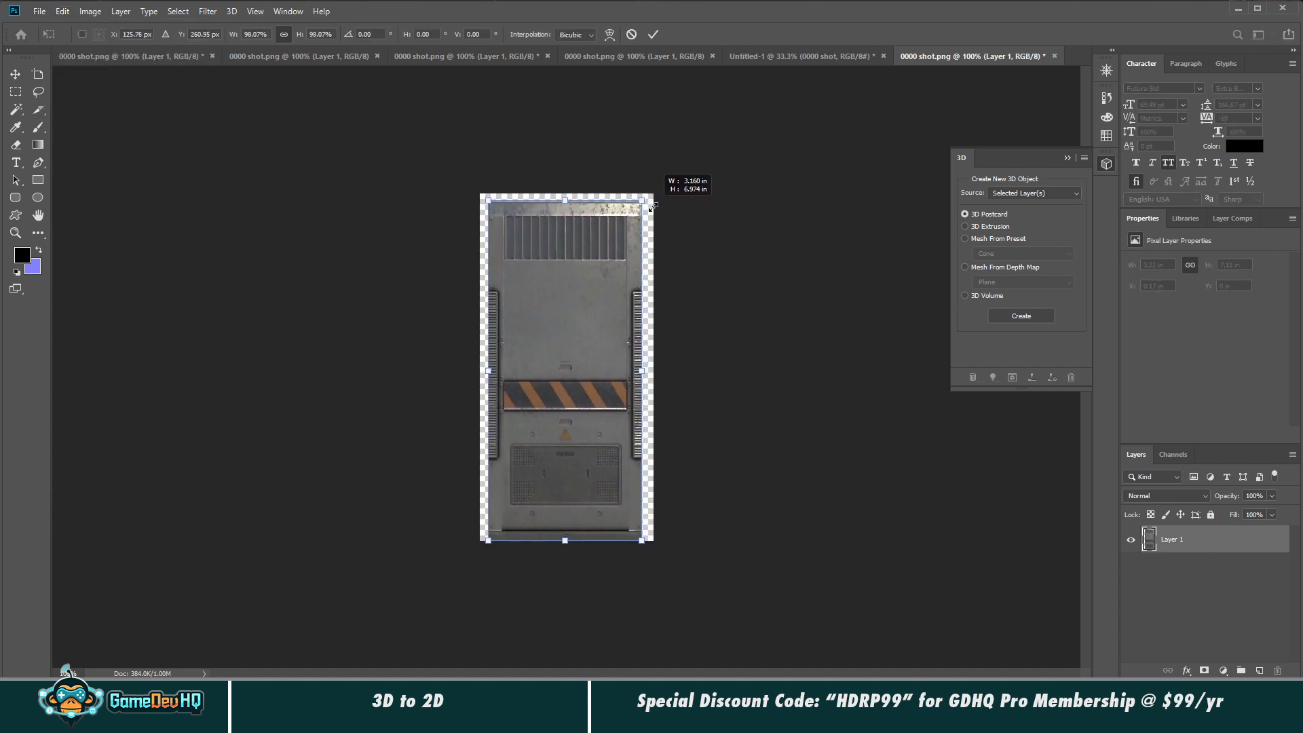
pyautogui.press('Escape')
pyautogui.press('c')
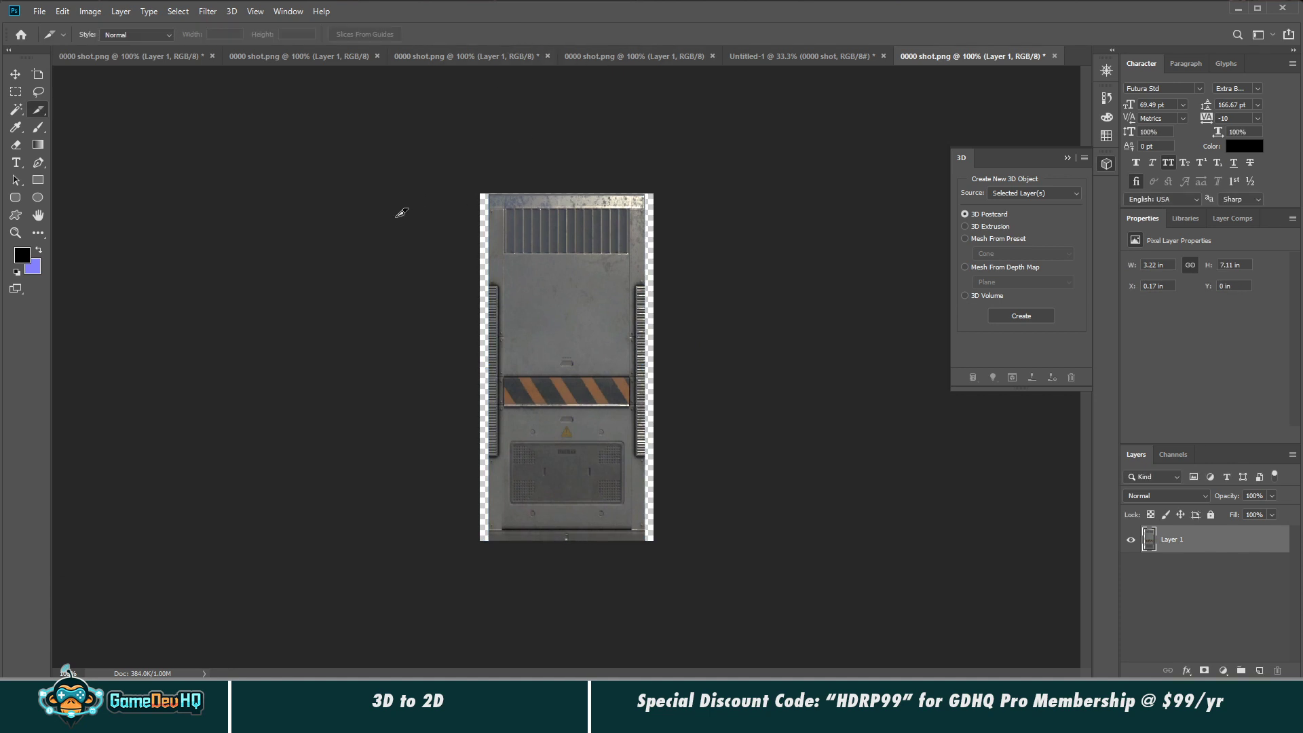
pyautogui.hotkey('ctrl', 't')
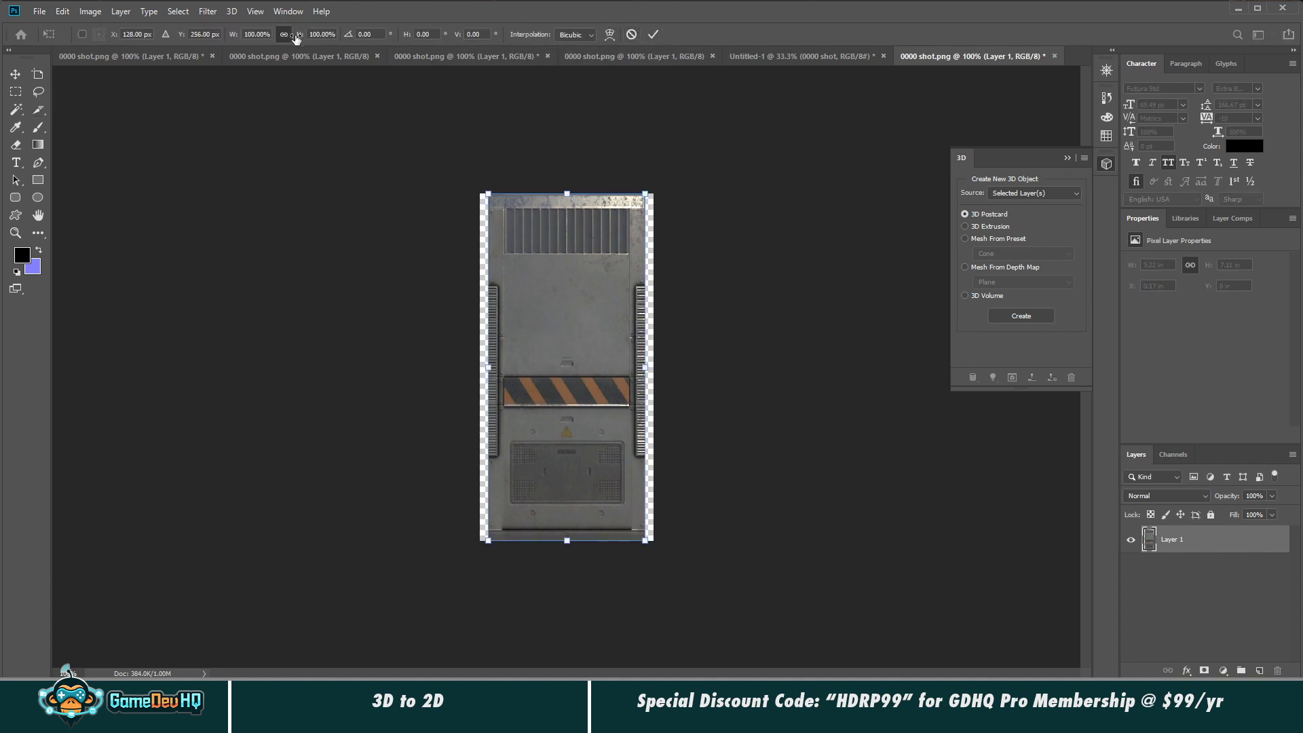
pyautogui.moveTo(646, 196)
pyautogui.mouseDown()
pyautogui.moveTo(679, 178)
pyautogui.moveTo(645, 197)
pyautogui.mouseUp()
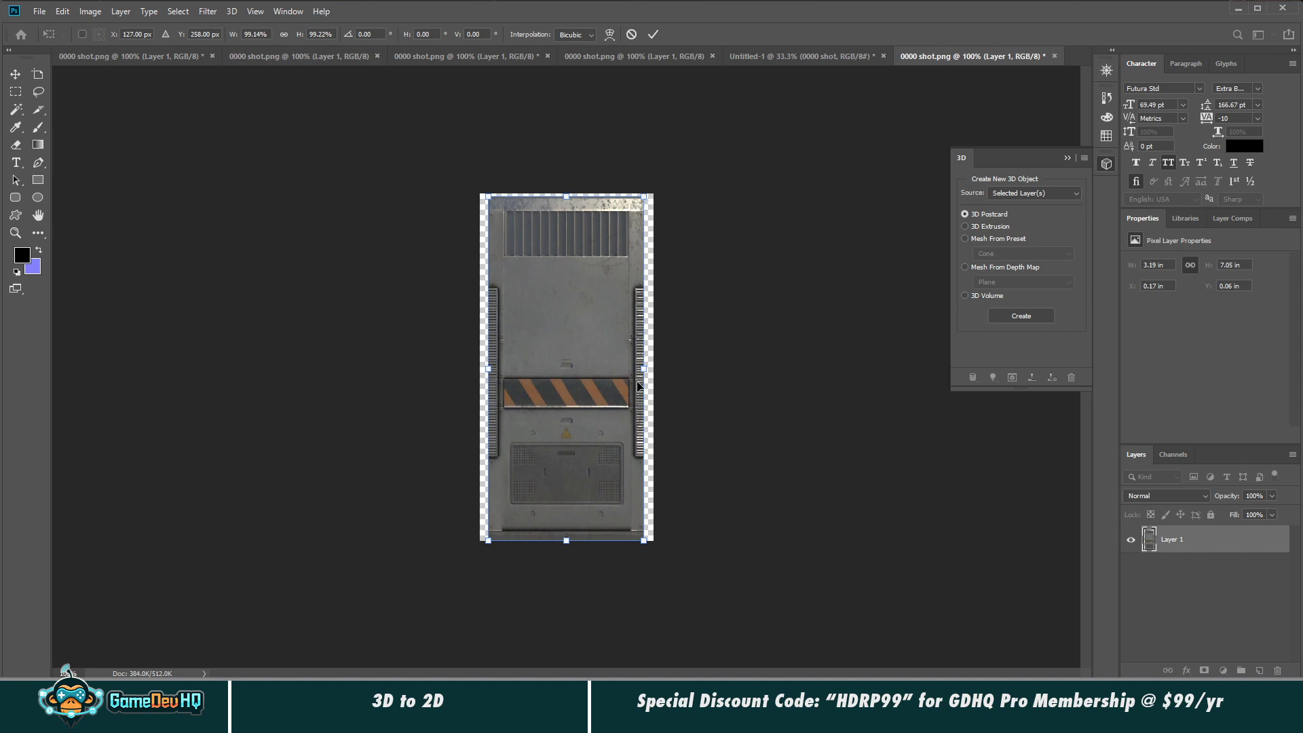
pyautogui.moveTo(643, 368); pyautogui.dragTo(653, 370)
pyautogui.moveTo(490, 369); pyautogui.dragTo(480, 369)
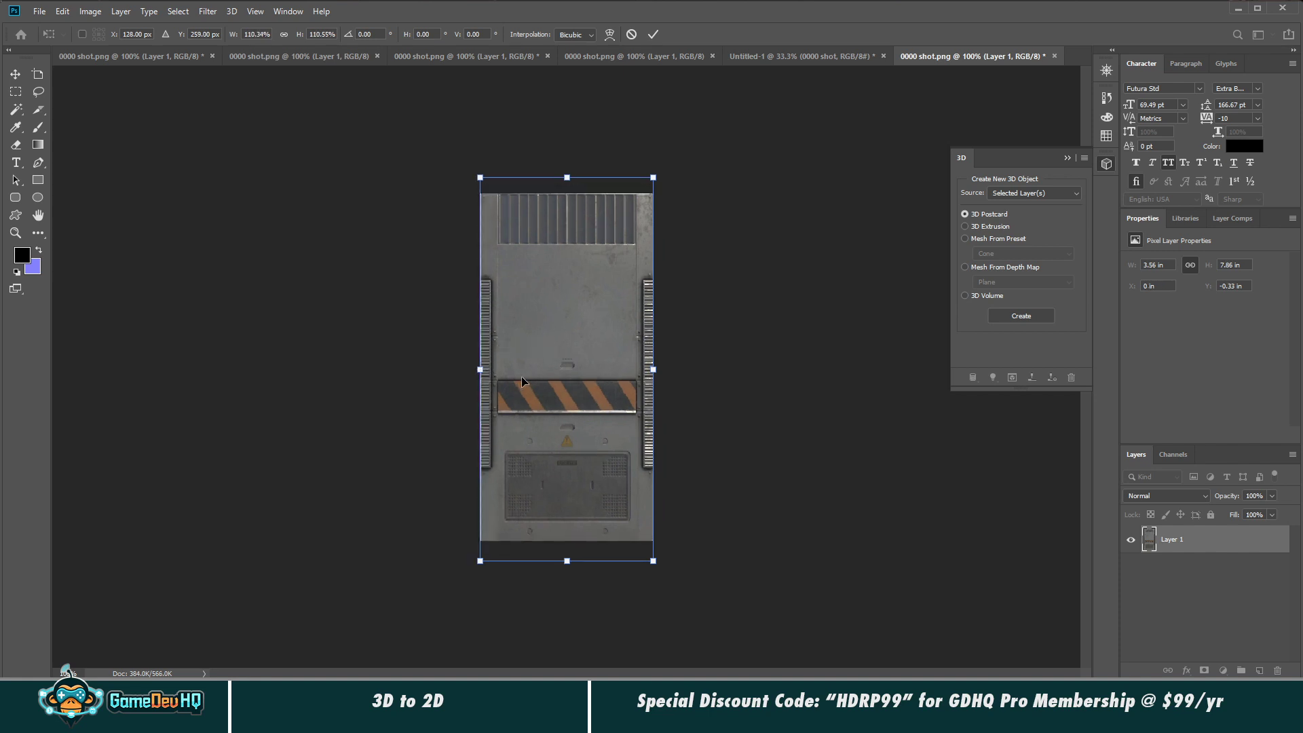
pyautogui.press('Return')
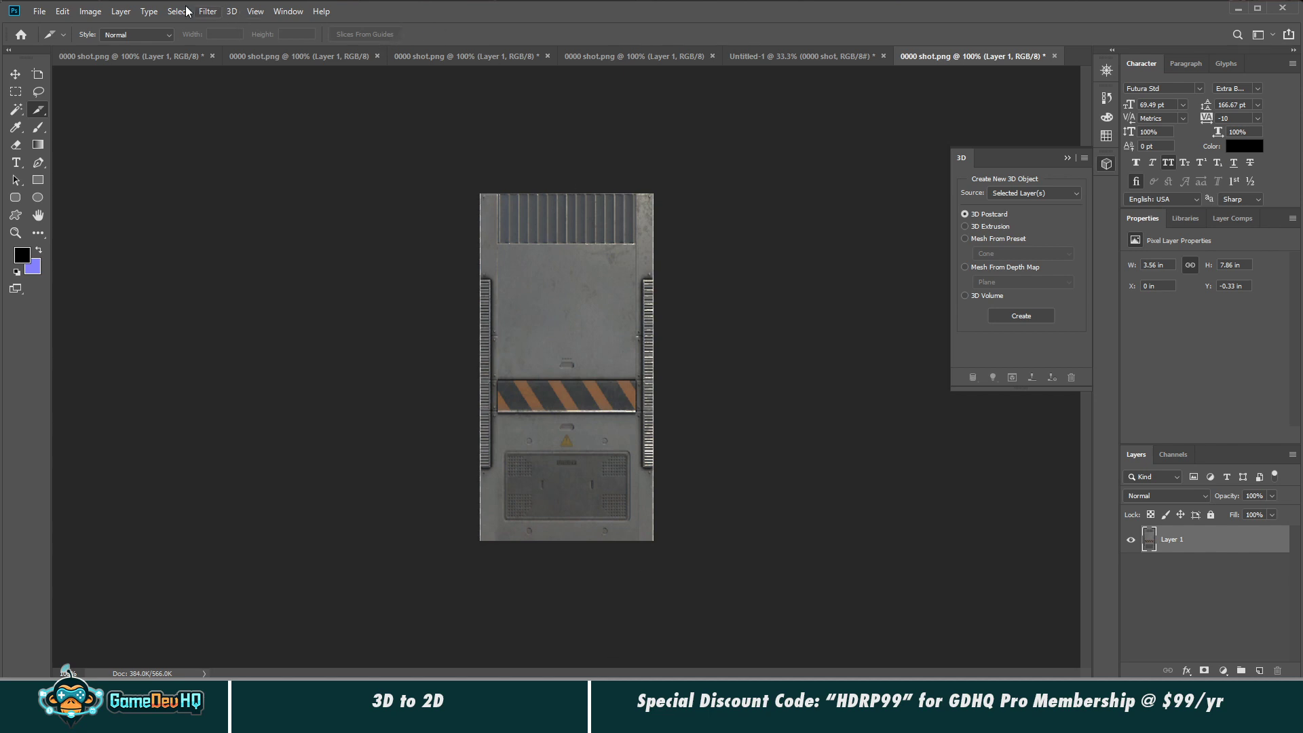
# Step: Browse the Image and Edit menus and make two abandoned attempts at rescaling the wall
pyautogui.click(93, 12)
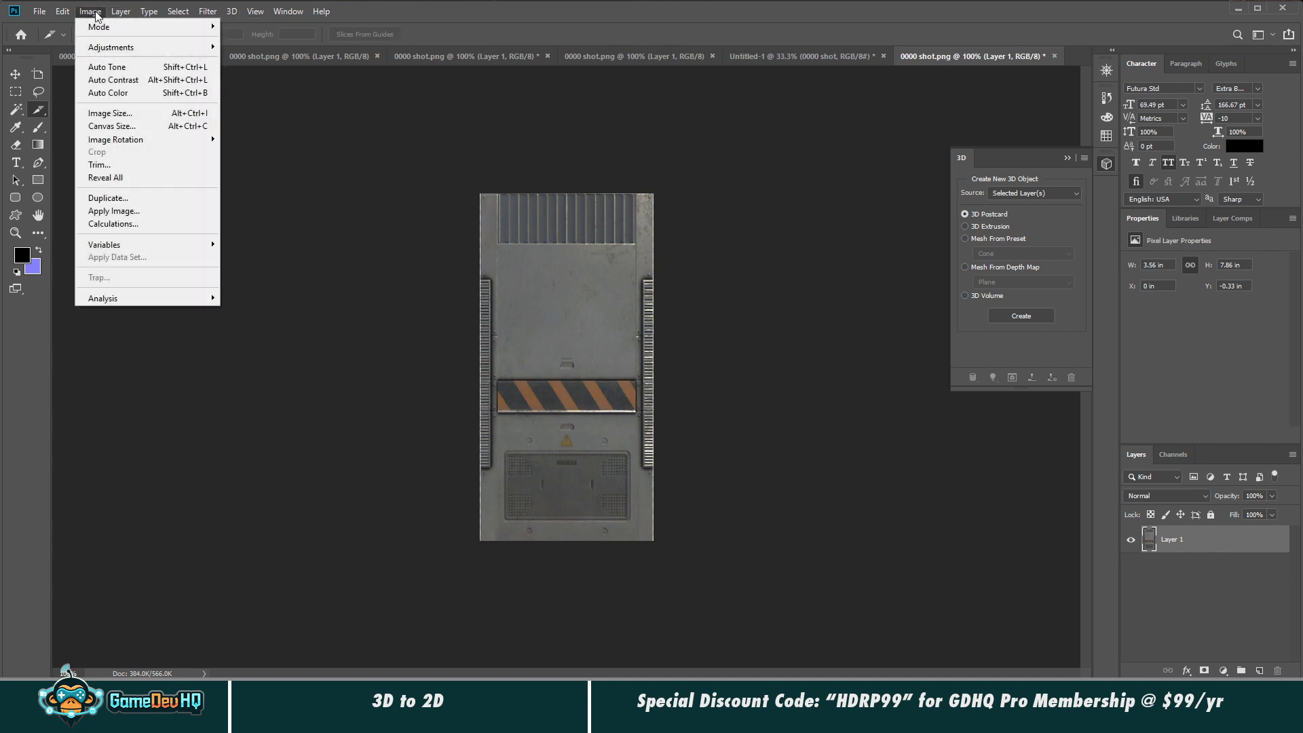
pyautogui.moveTo(121, 138)
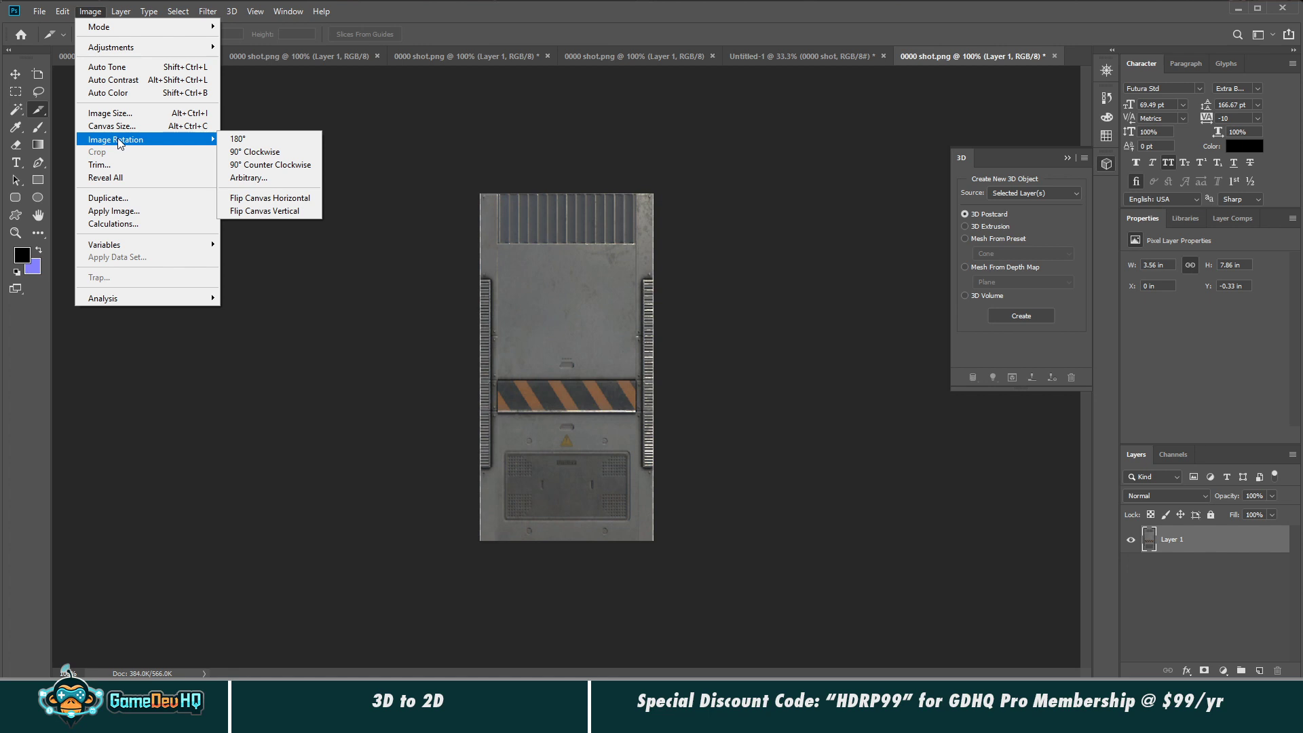
pyautogui.moveTo(178, 12)
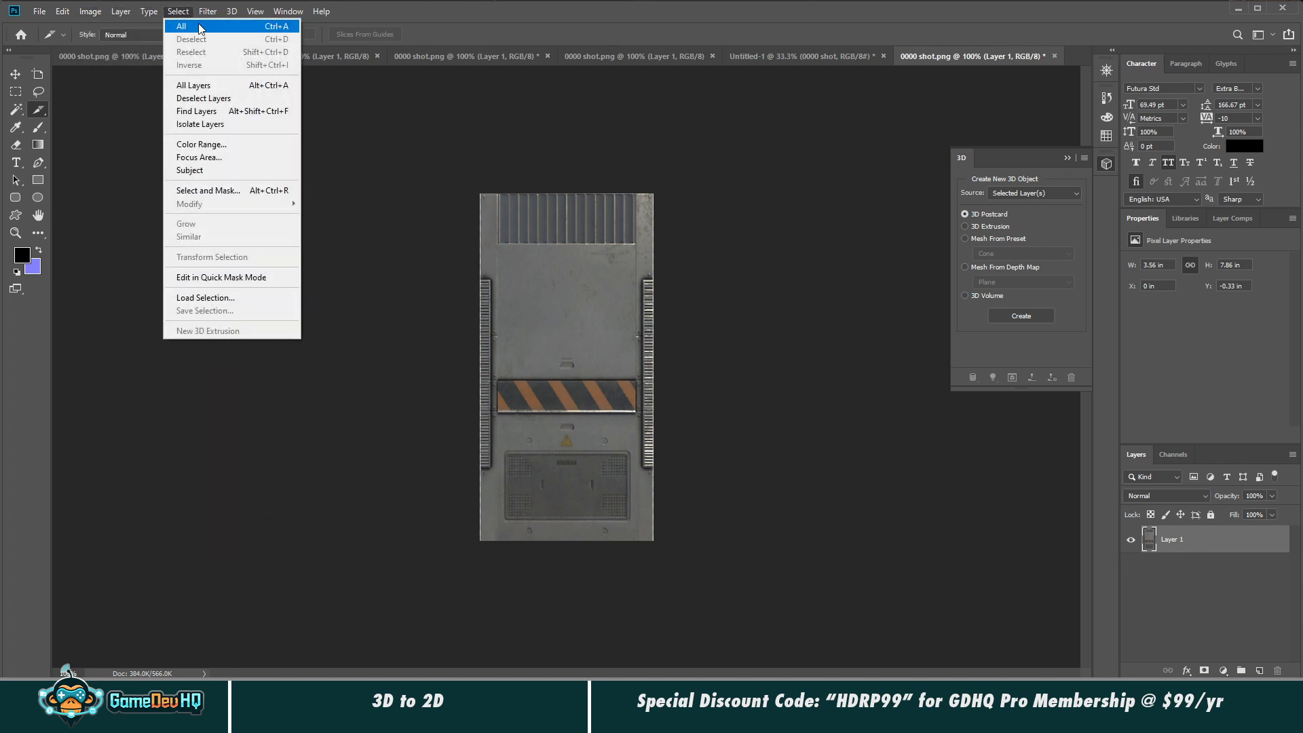
pyautogui.moveTo(62, 12)
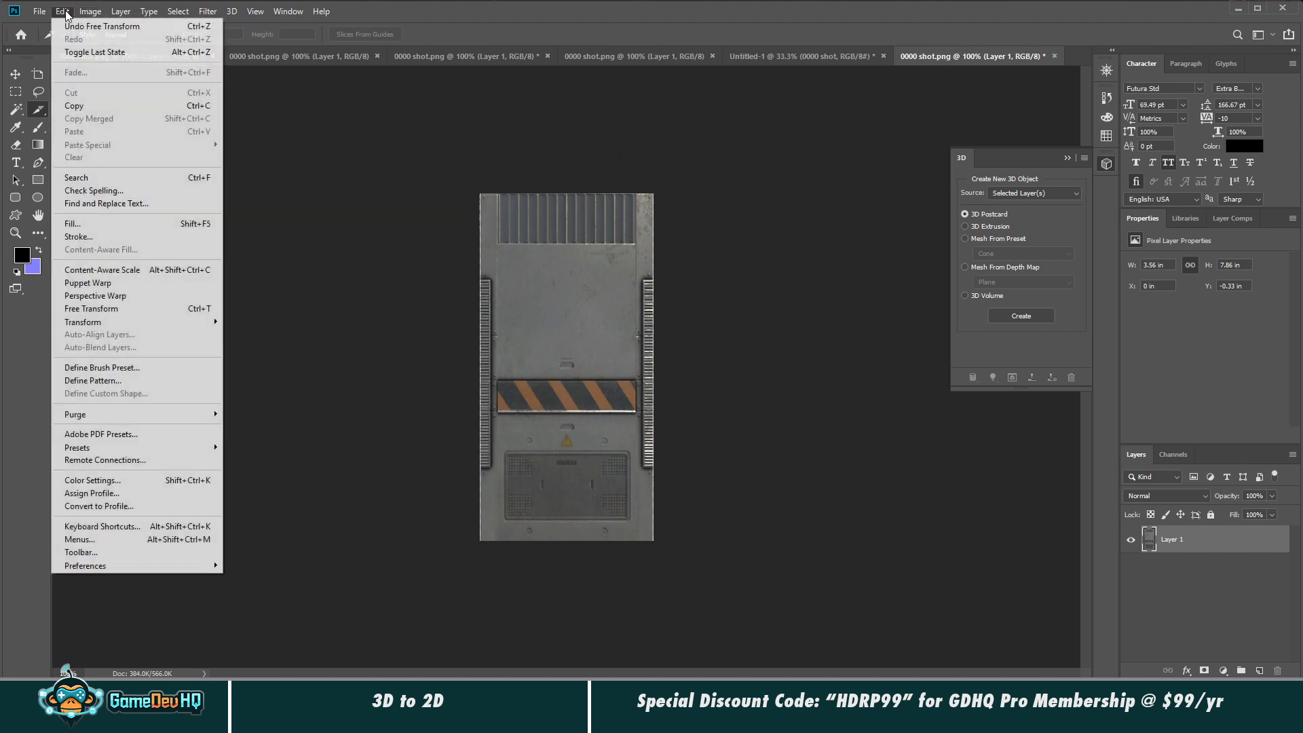
pyautogui.moveTo(131, 328)
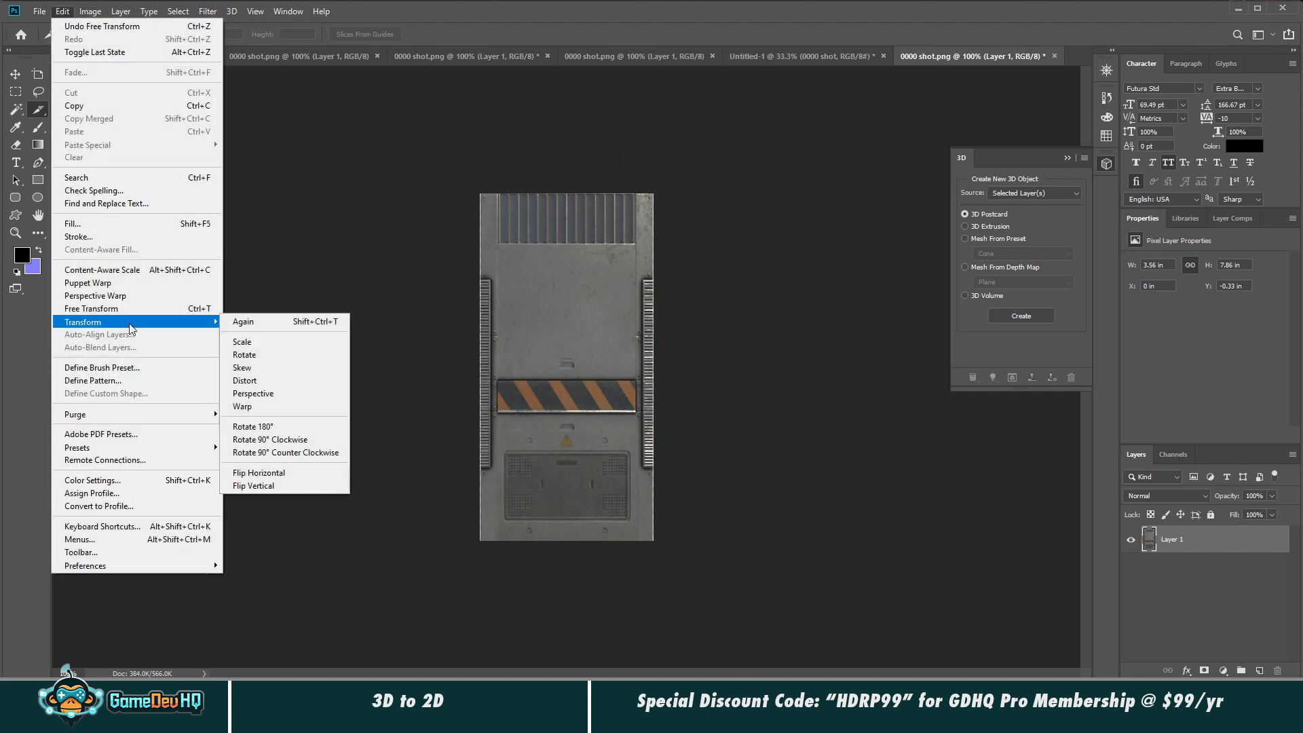
pyautogui.click(242, 342)
pyautogui.moveTo(566, 194); pyautogui.dragTo(566, 198)
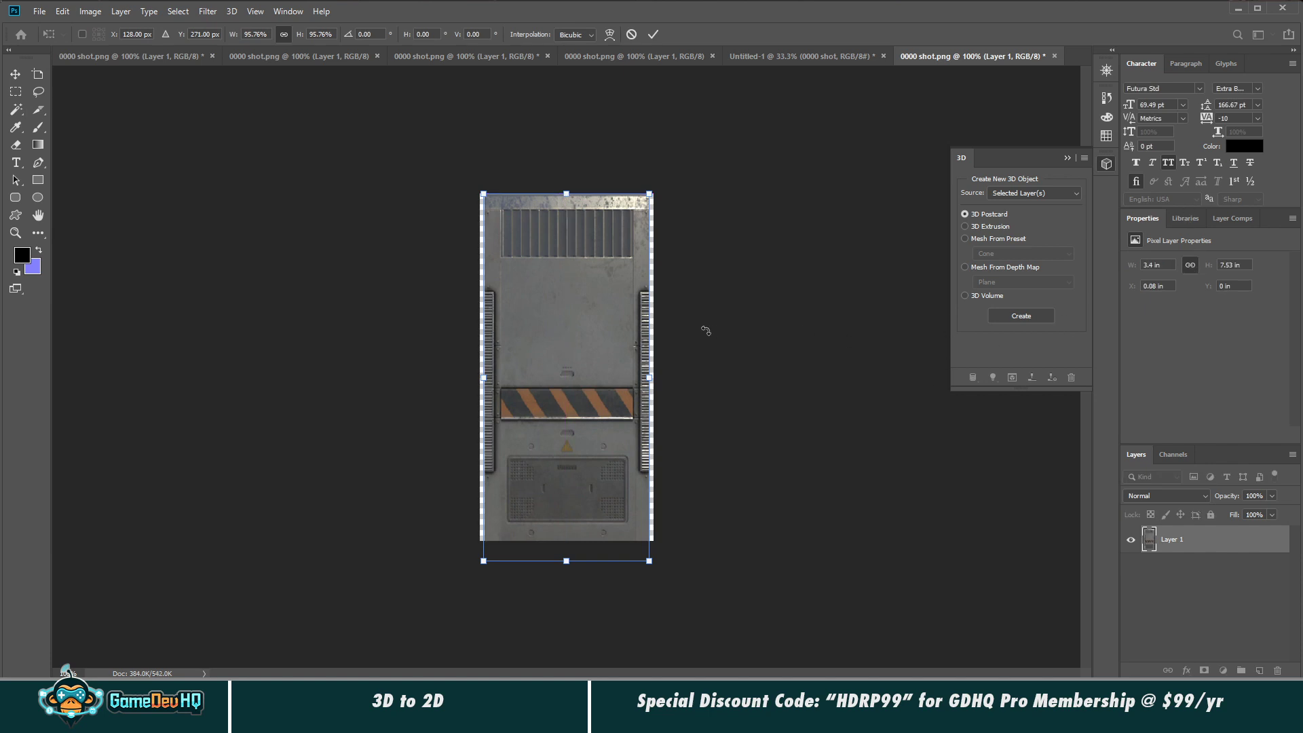
pyautogui.press('Escape')
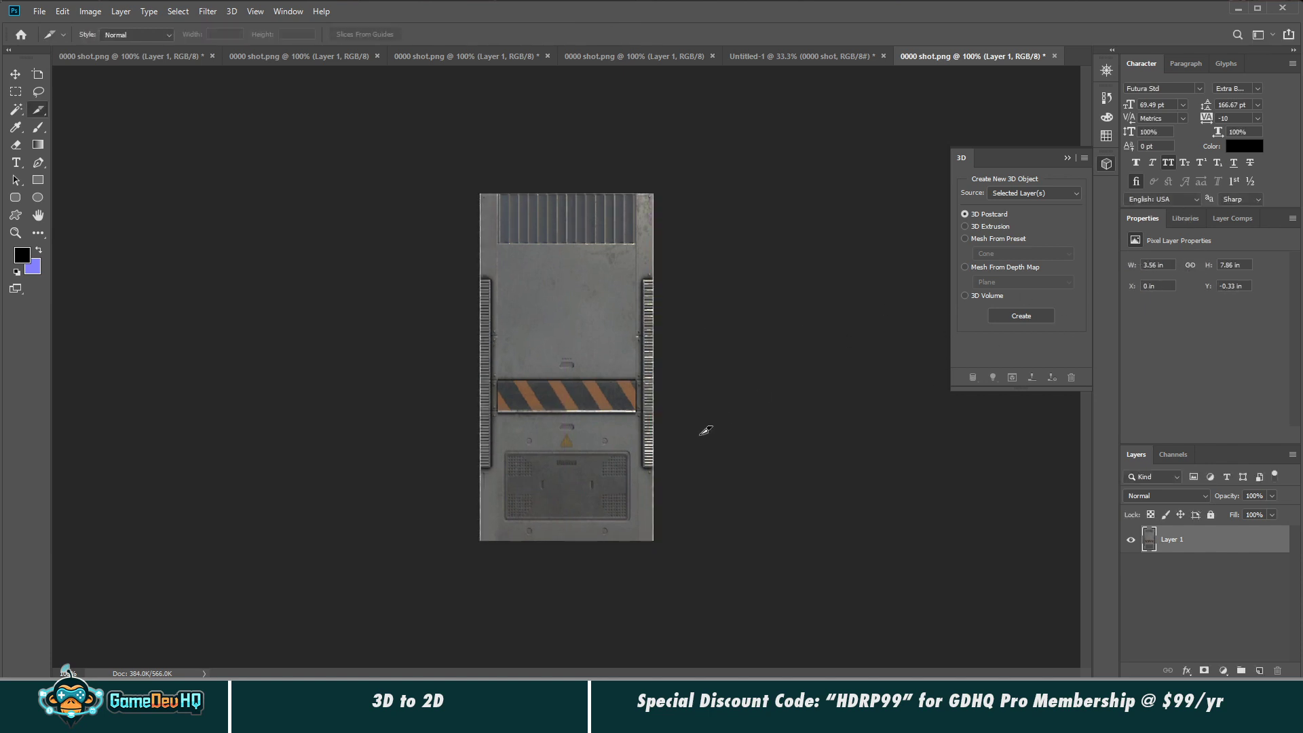
pyautogui.hotkey('ctrl', 't')
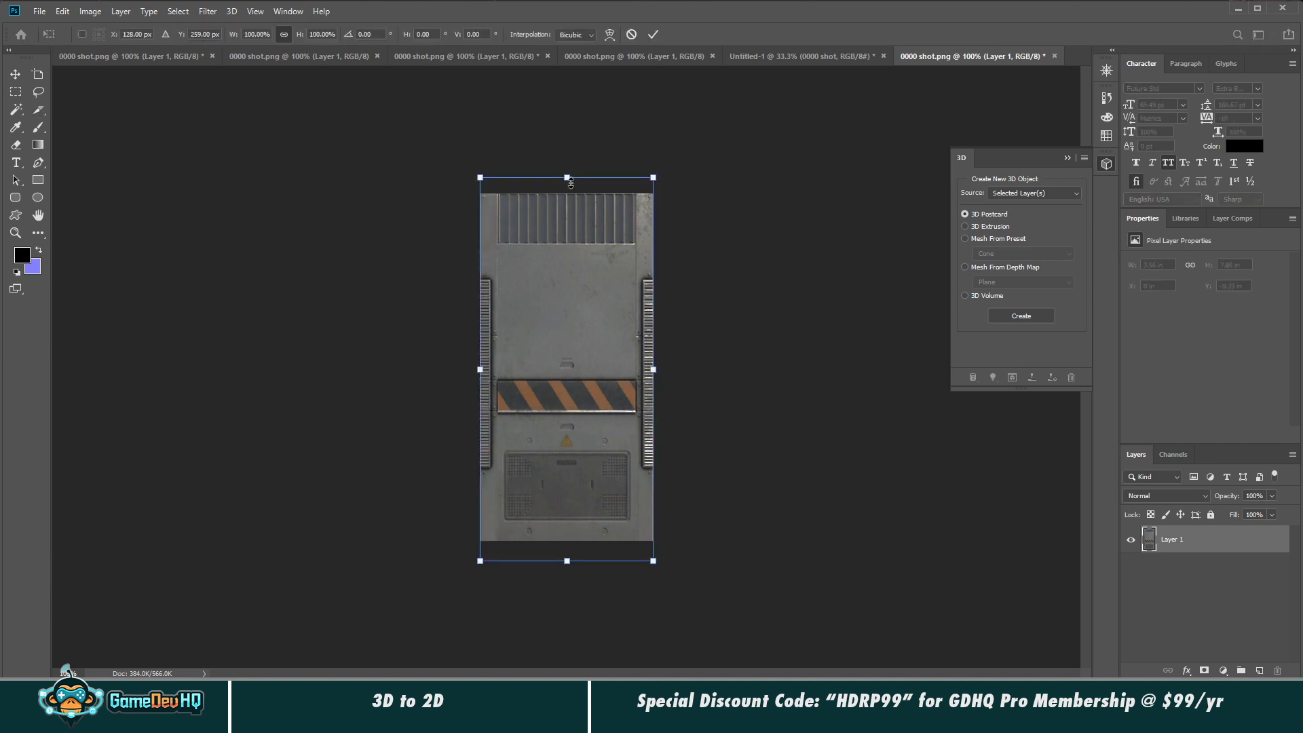
pyautogui.moveTo(571, 182); pyautogui.dragTo(576, 179)
pyautogui.press('Escape')
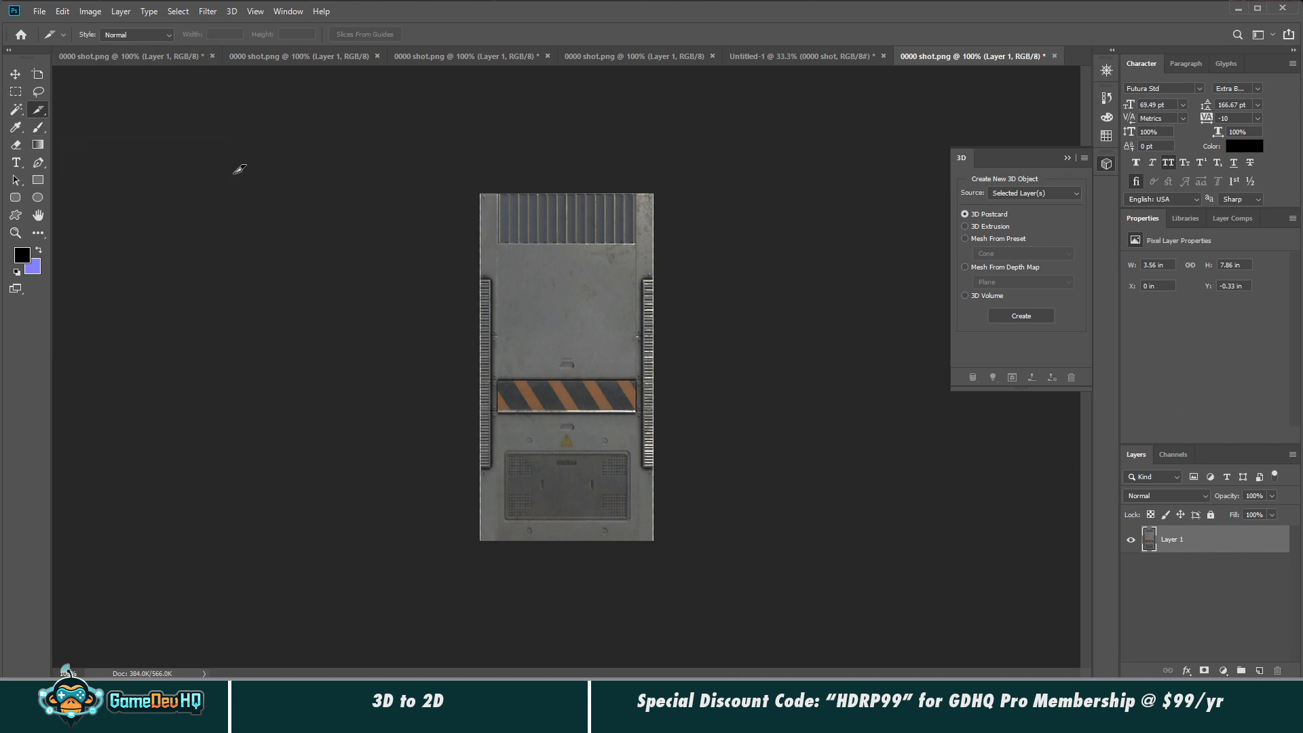
# Step: Squash the wall texture to about 90% height, pulling in top and bottom edges
pyautogui.hotkey('ctrl', 't')
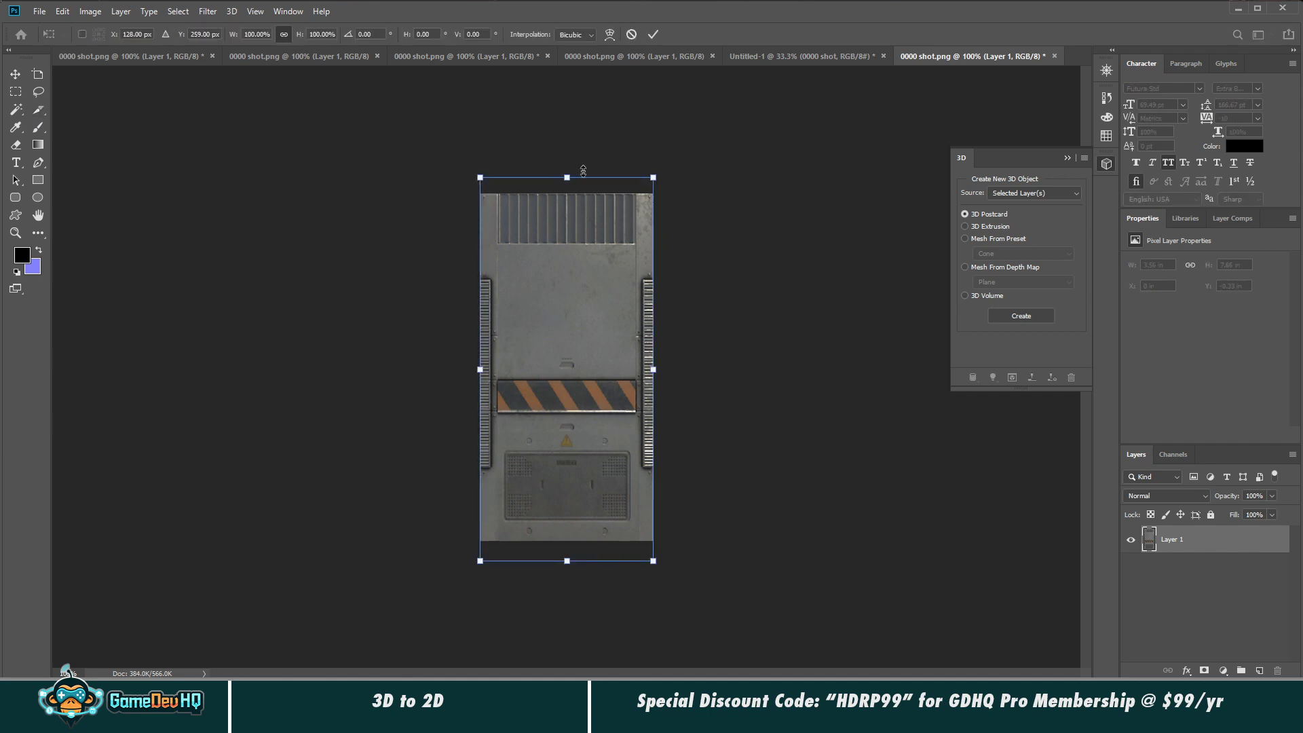
pyautogui.moveTo(567, 177); pyautogui.dragTo(567, 194)
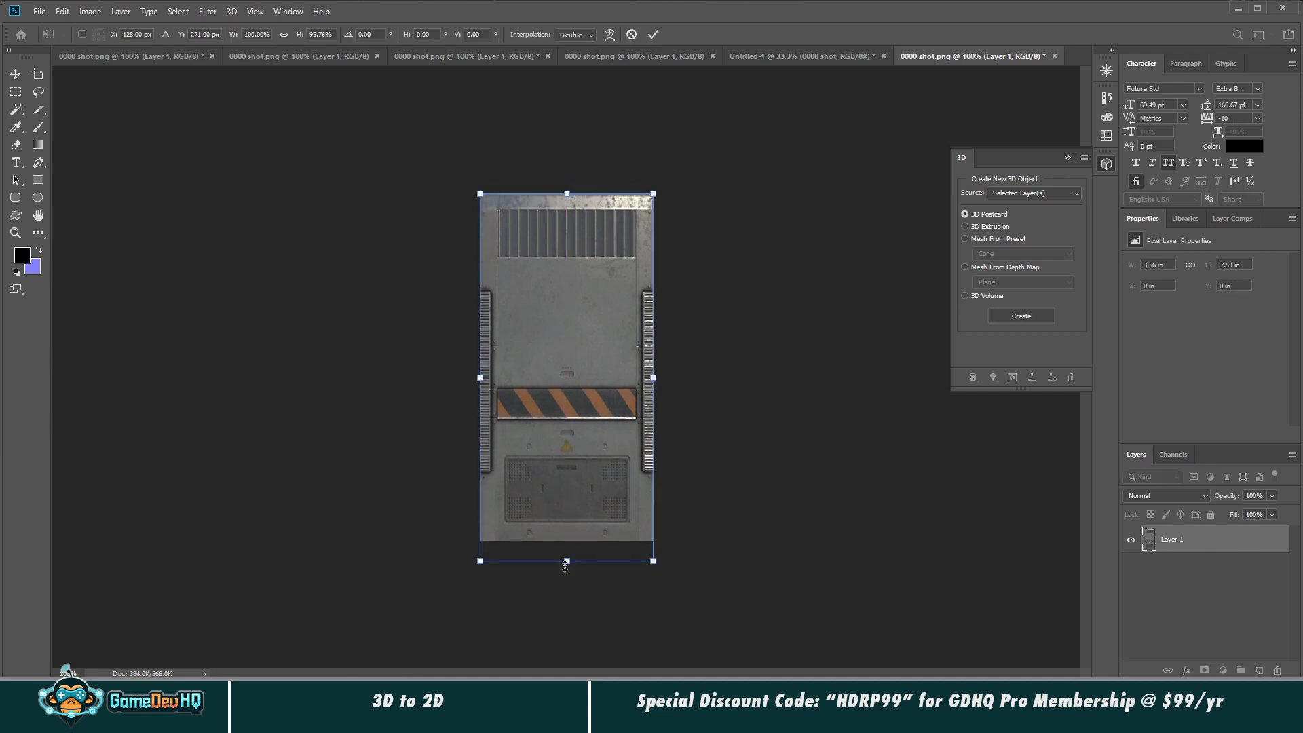
pyautogui.moveTo(567, 561); pyautogui.dragTo(567, 540)
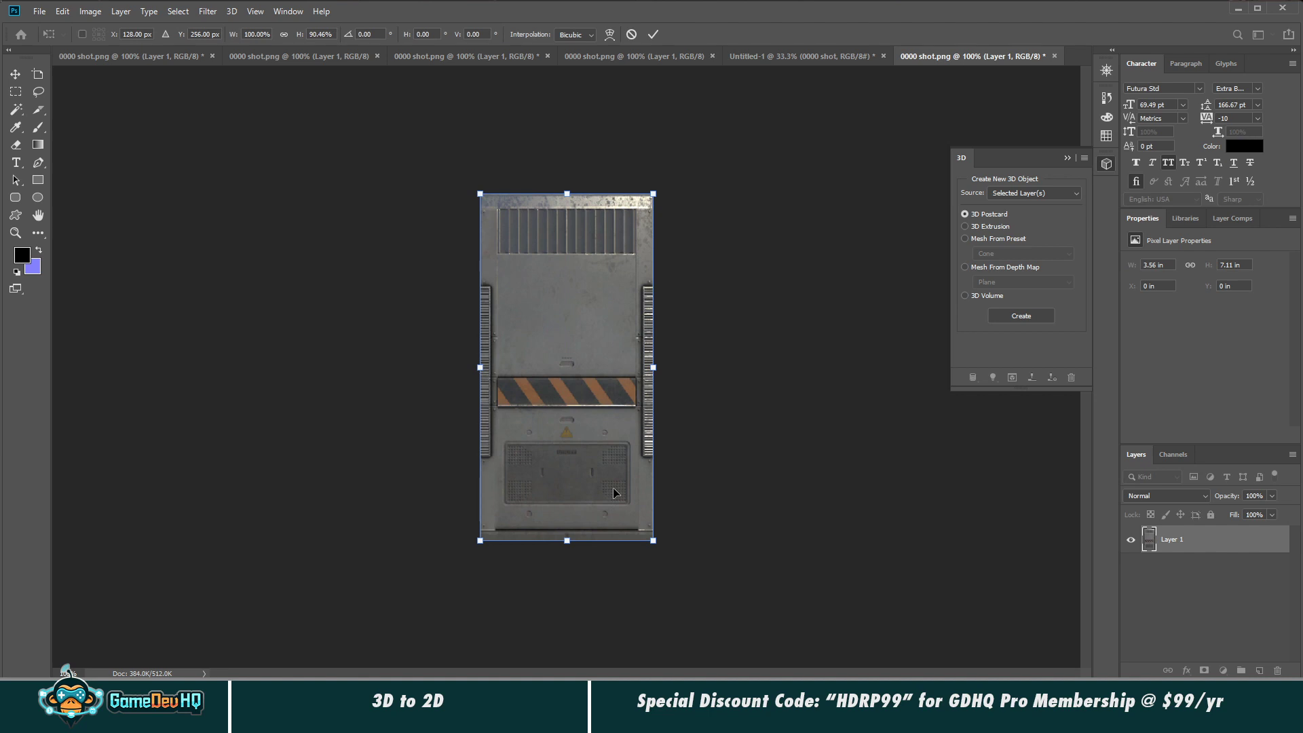
pyautogui.press('Return')
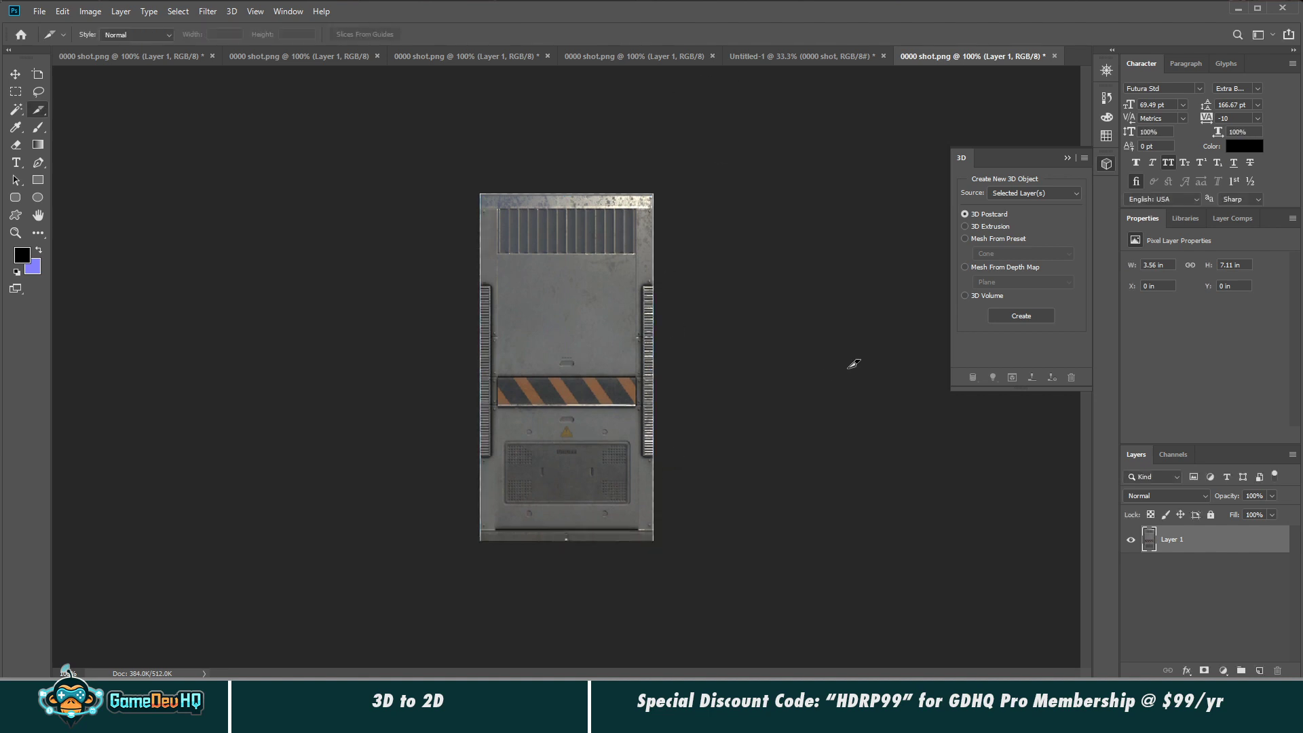
pyautogui.click(39, 11)
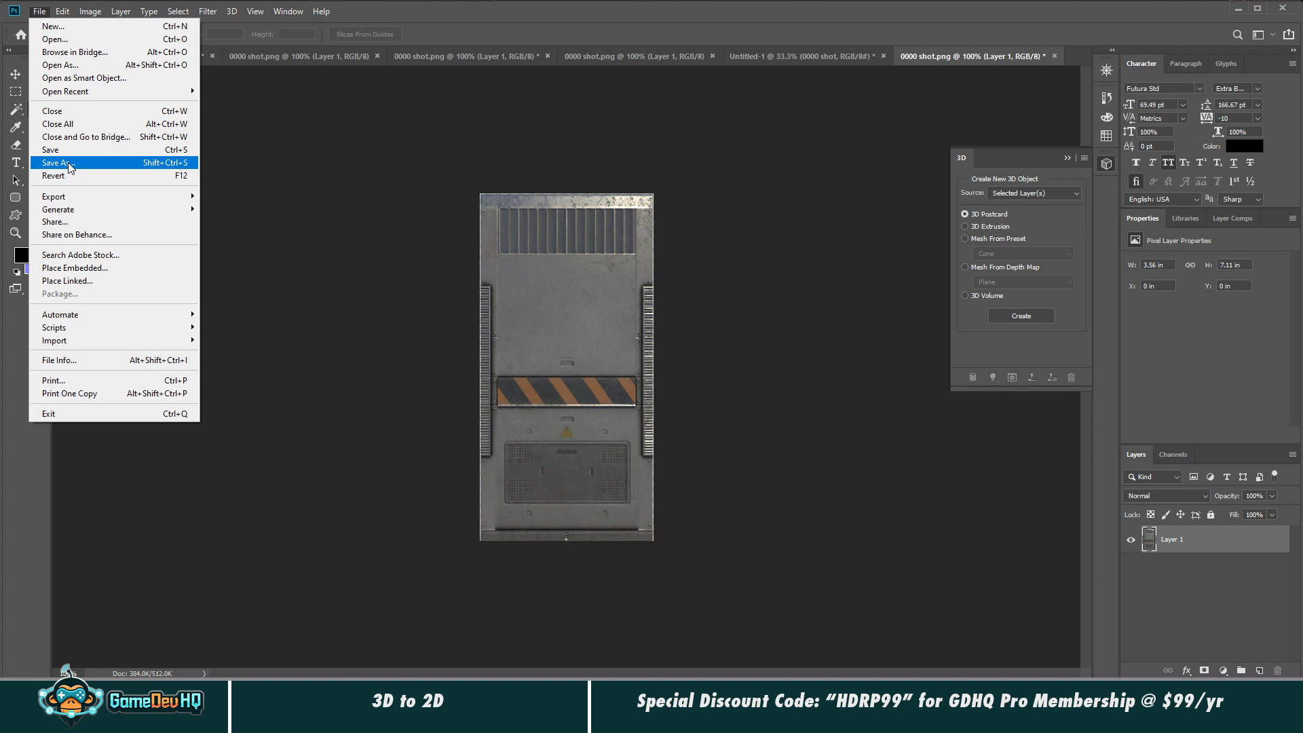
# Step: Save the narrow wall as Thin_Wall PNG and return to the Untitled-1 sprite sheet
pyautogui.click(96, 164)
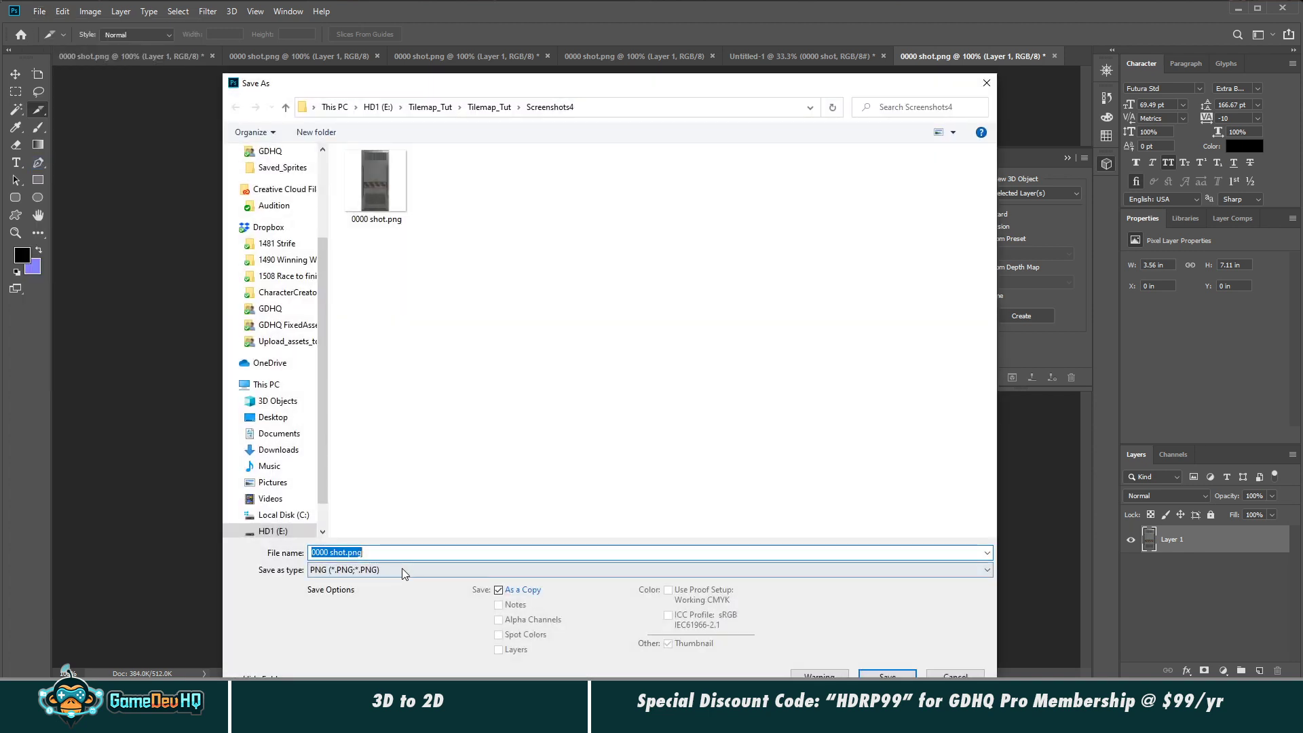
pyautogui.click(349, 552)
pyautogui.moveTo(348, 552); pyautogui.dragTo(303, 553)
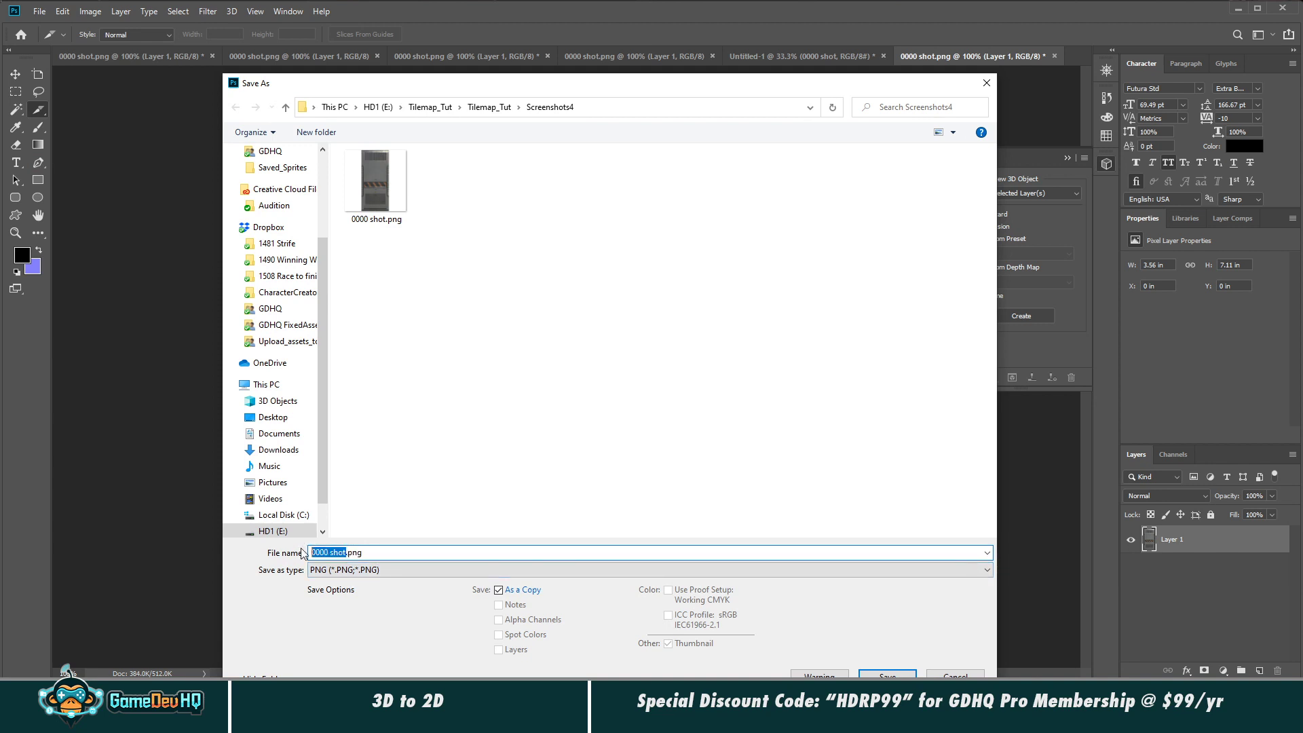
pyautogui.write('Thin_Wall')
pyautogui.press('Return')
pyautogui.press('Return')
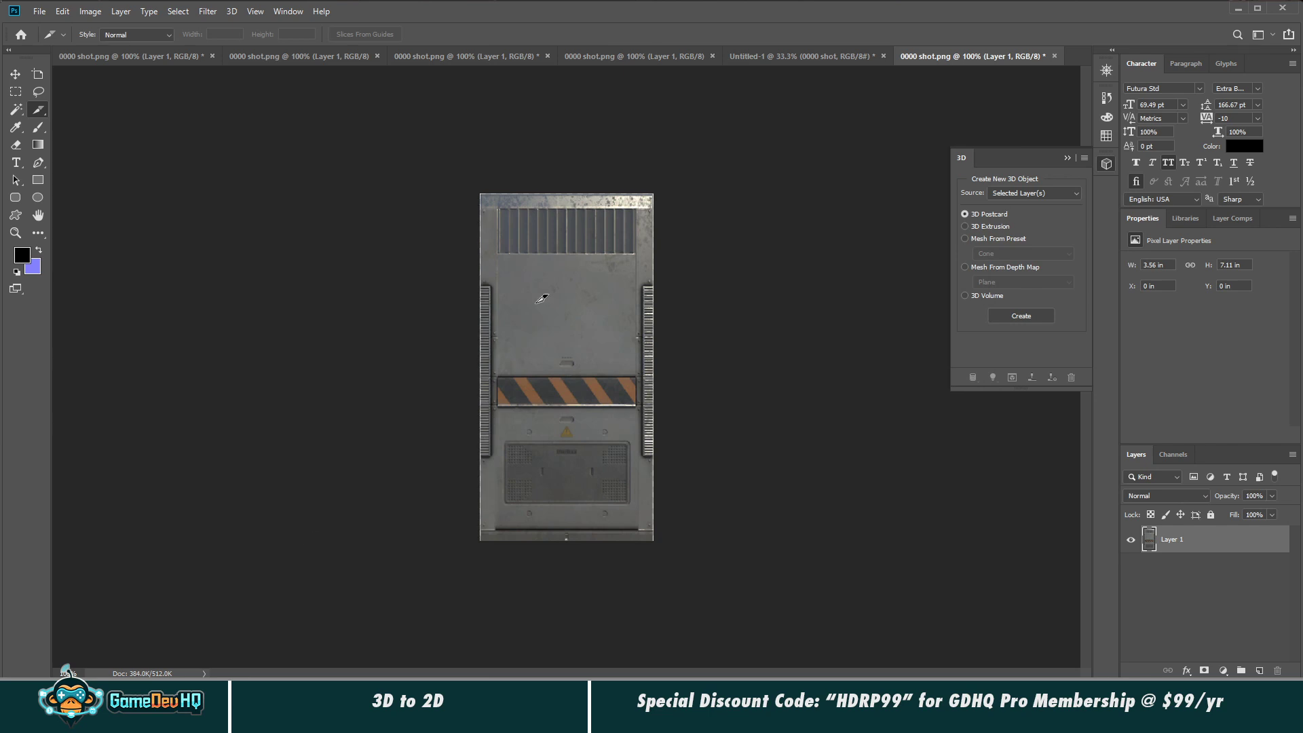
pyautogui.click(759, 58)
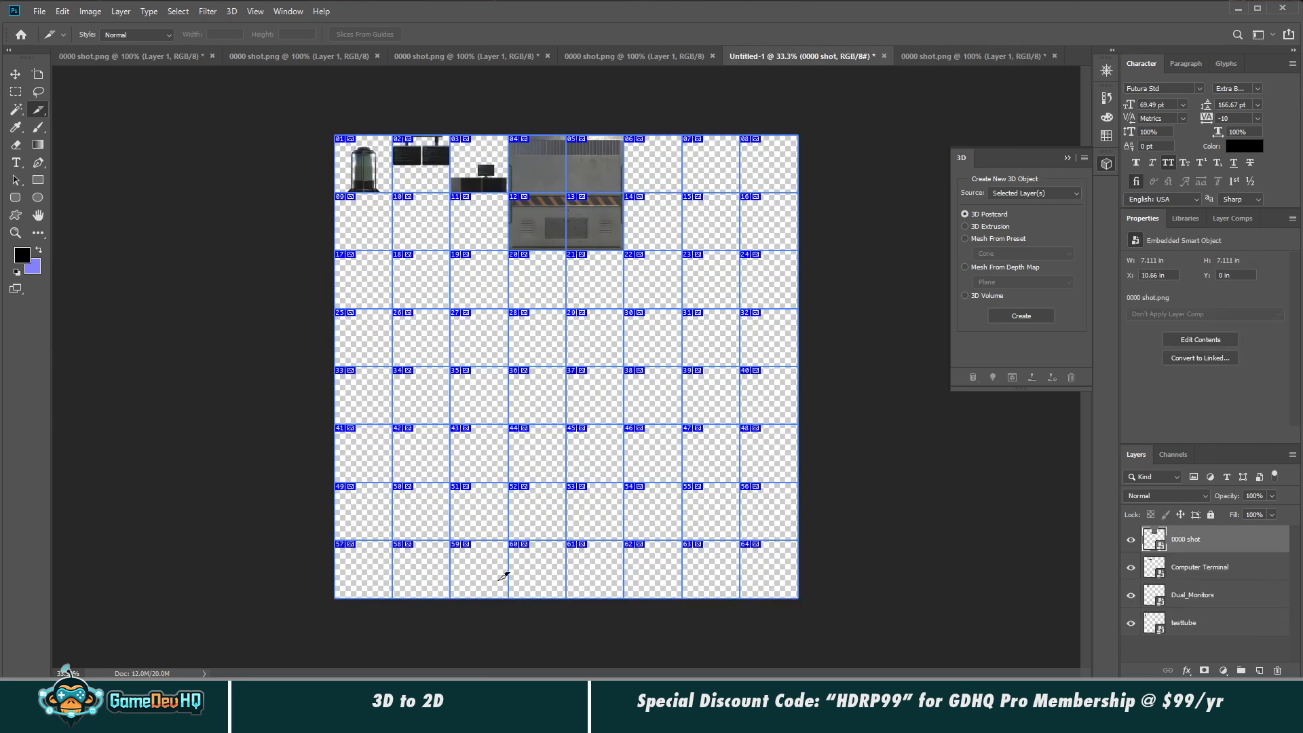
# Step: Place thin_Wall.png from the Screenshots4 folder into sprite-sheet cells 06 and 14, beside the wider wall
pyautogui.moveTo(126, 720)
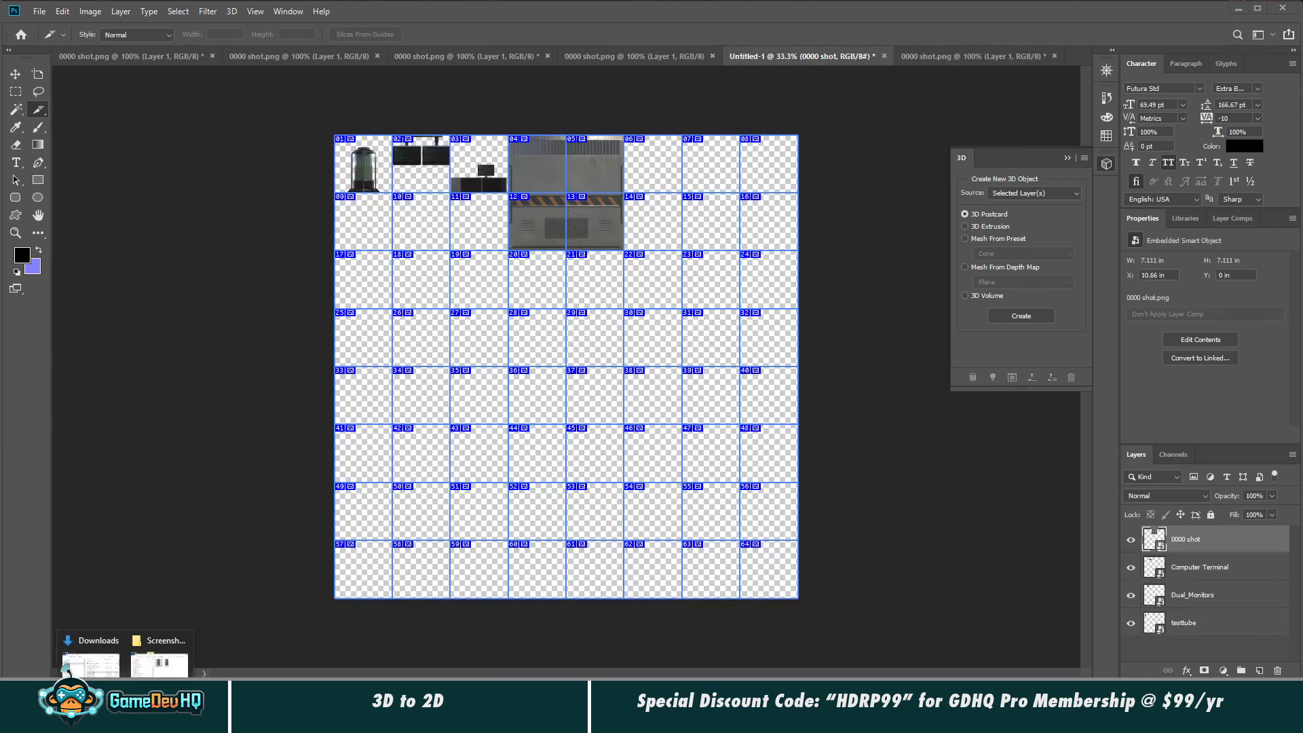
pyautogui.click(159, 659)
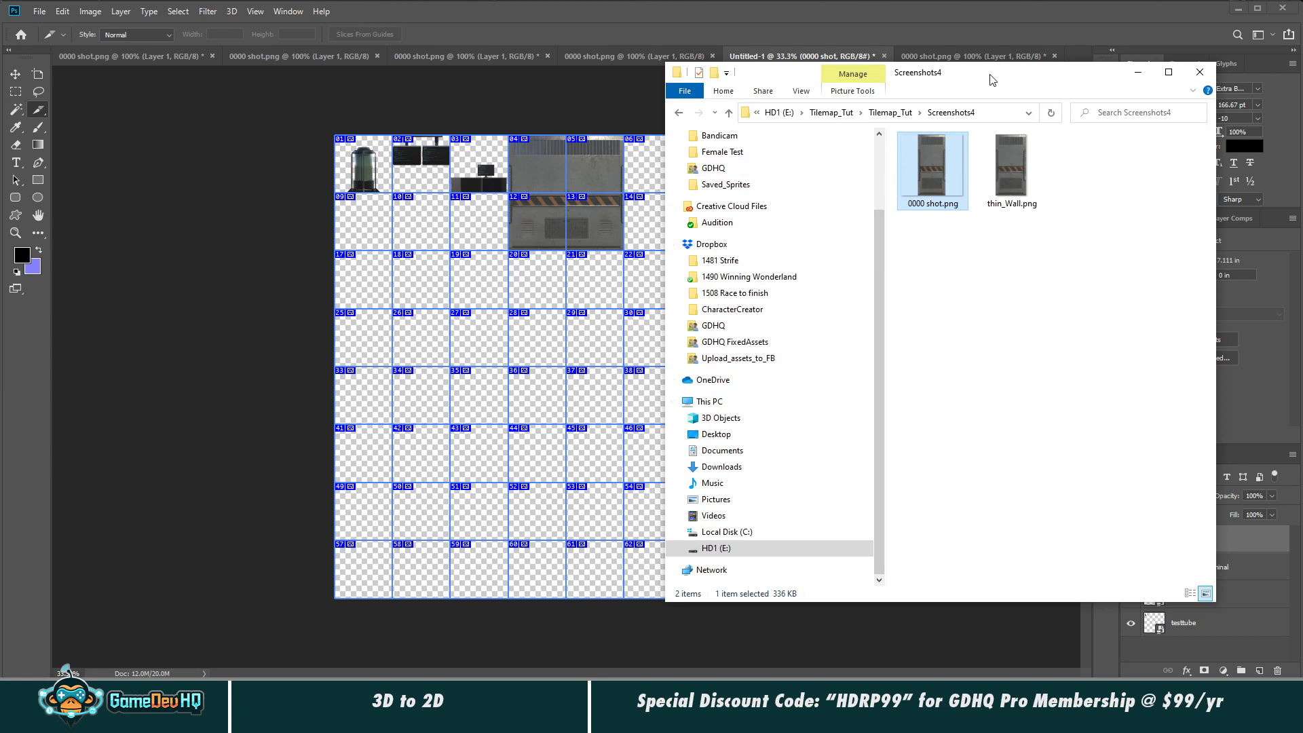
pyautogui.moveTo(1011, 166); pyautogui.dragTo(674, 165)
pyautogui.press('Return')
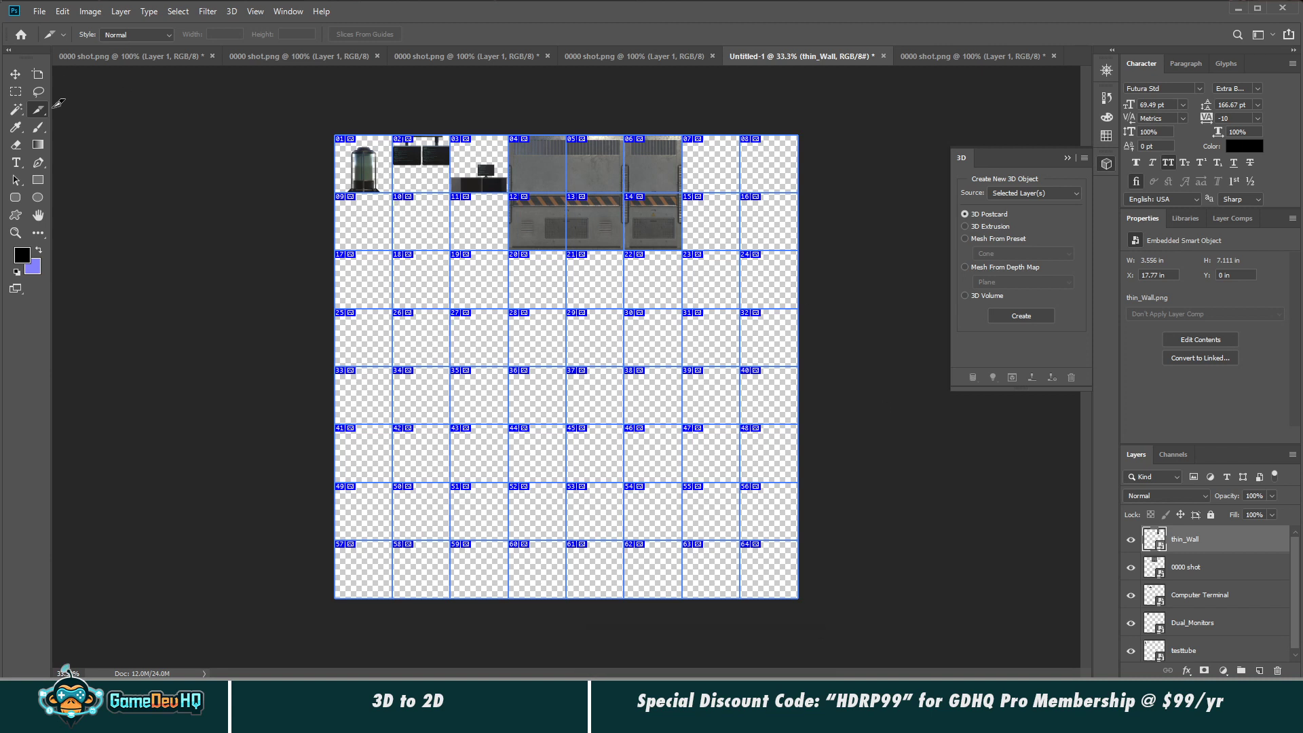
pyautogui.click(40, 236)
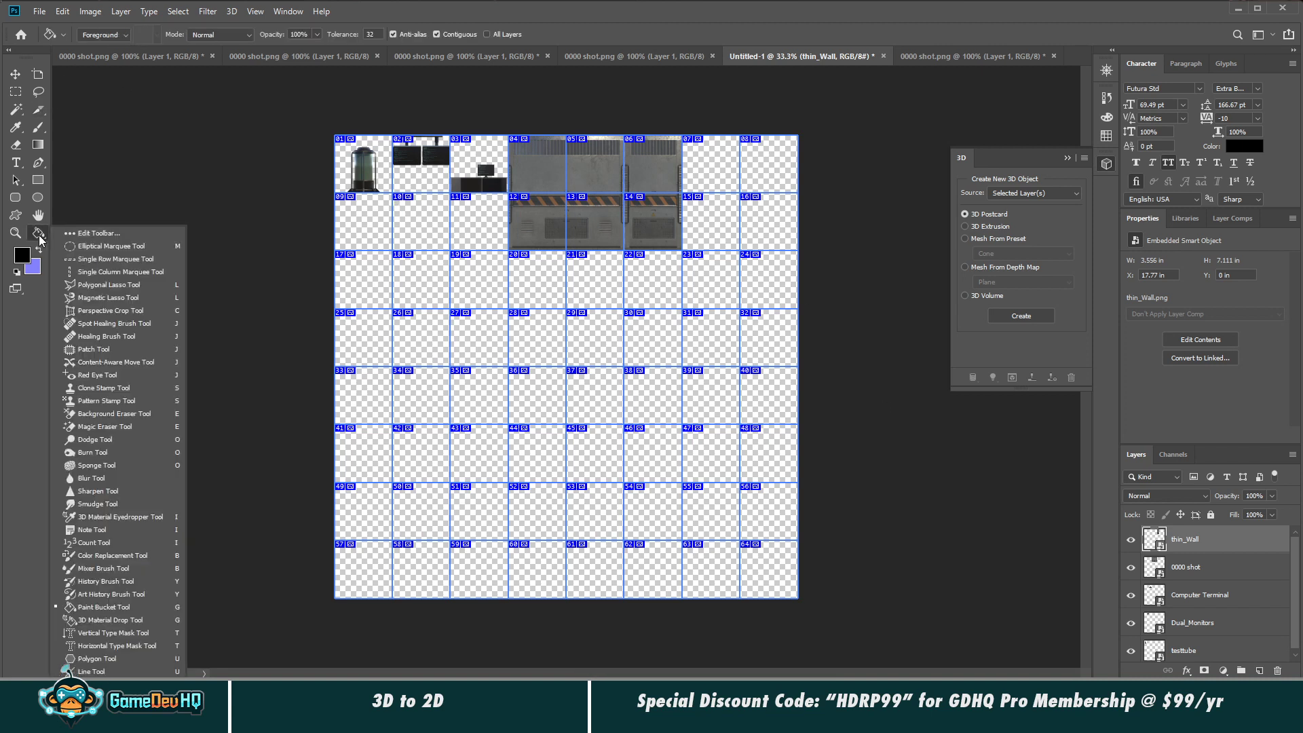
# Step: Turn off View > Show > Slices to hide the slice grid and numbering
pyautogui.click(39, 237)
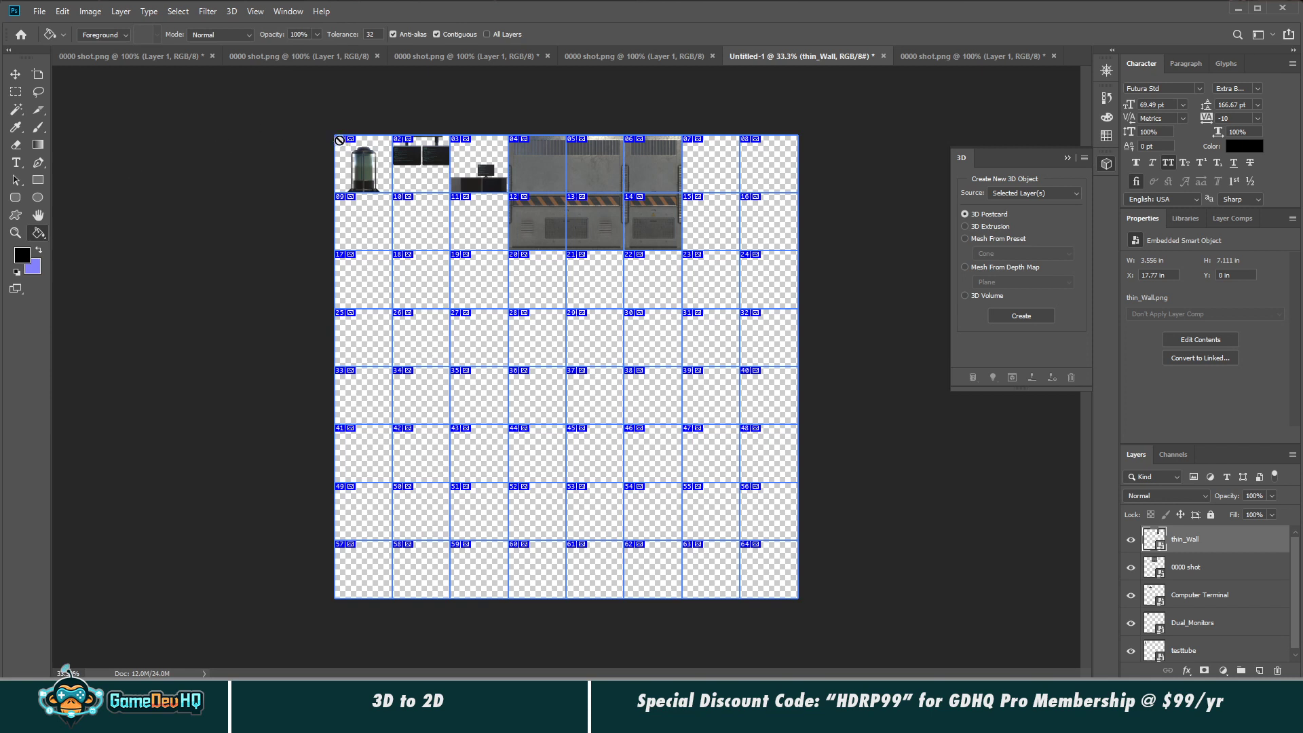
pyautogui.click(253, 12)
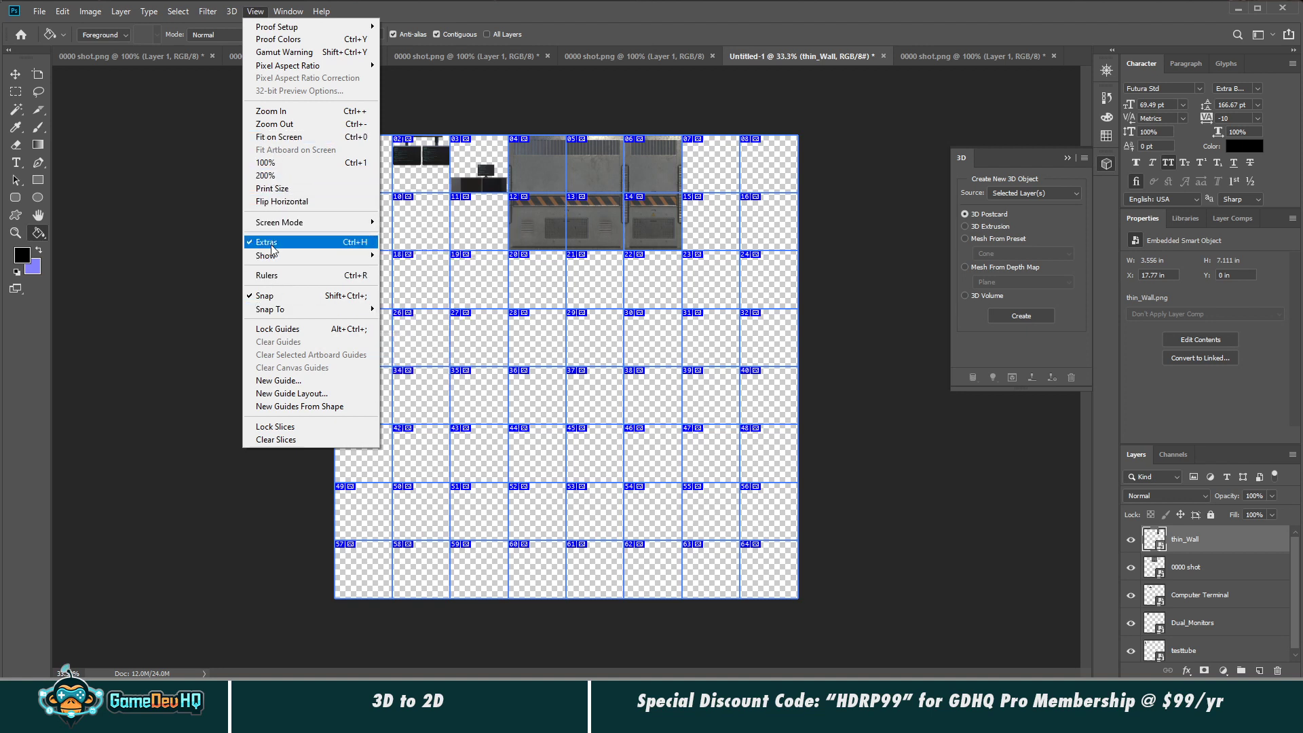
pyautogui.moveTo(277, 261)
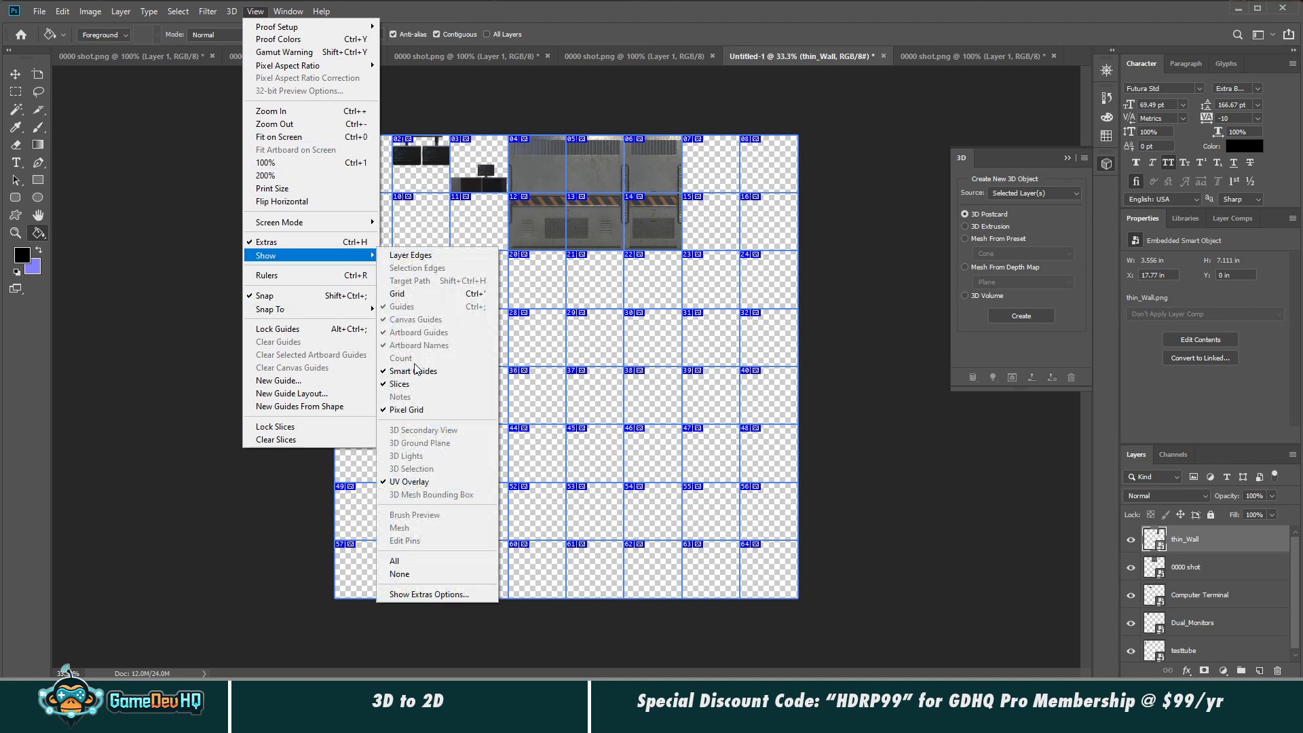
pyautogui.click(414, 384)
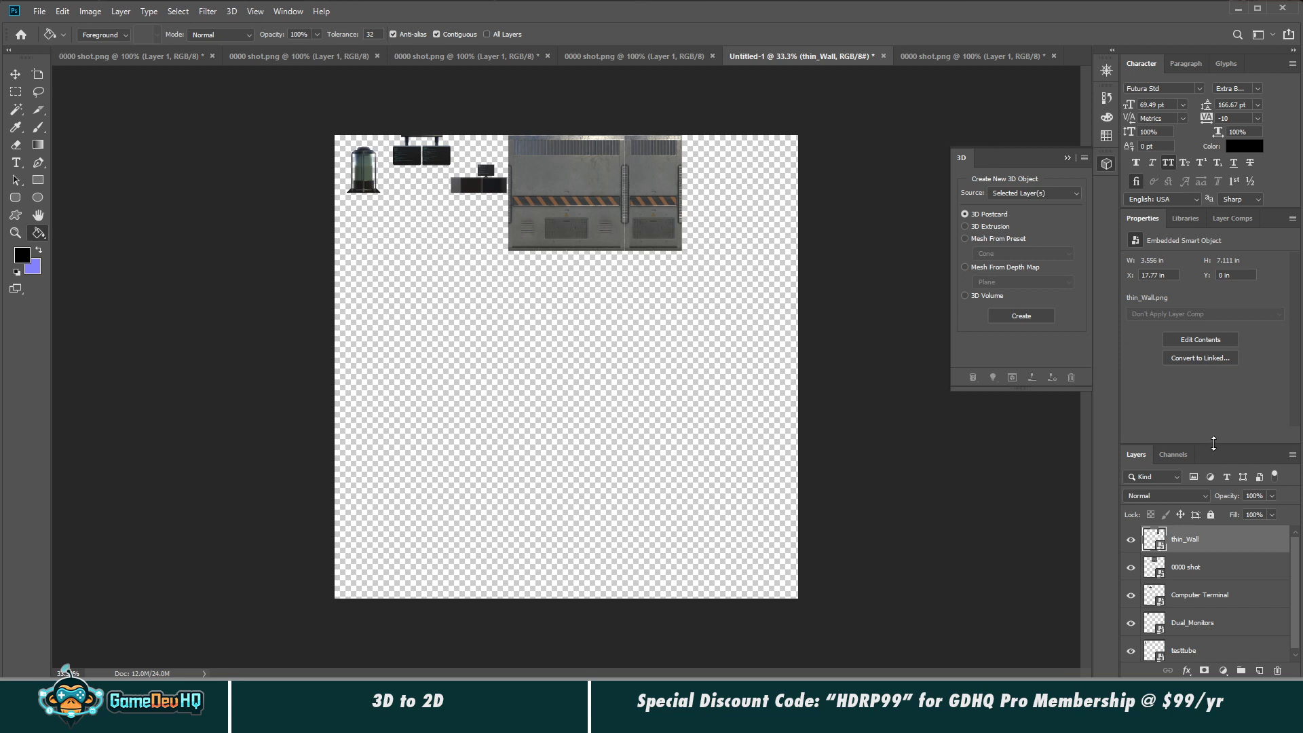
# Step: Enlarge the Layers panel above Properties, check the adjustment-layer list without adding one, then start Save As
pyautogui.moveTo(1215, 445); pyautogui.dragTo(1216, 377)
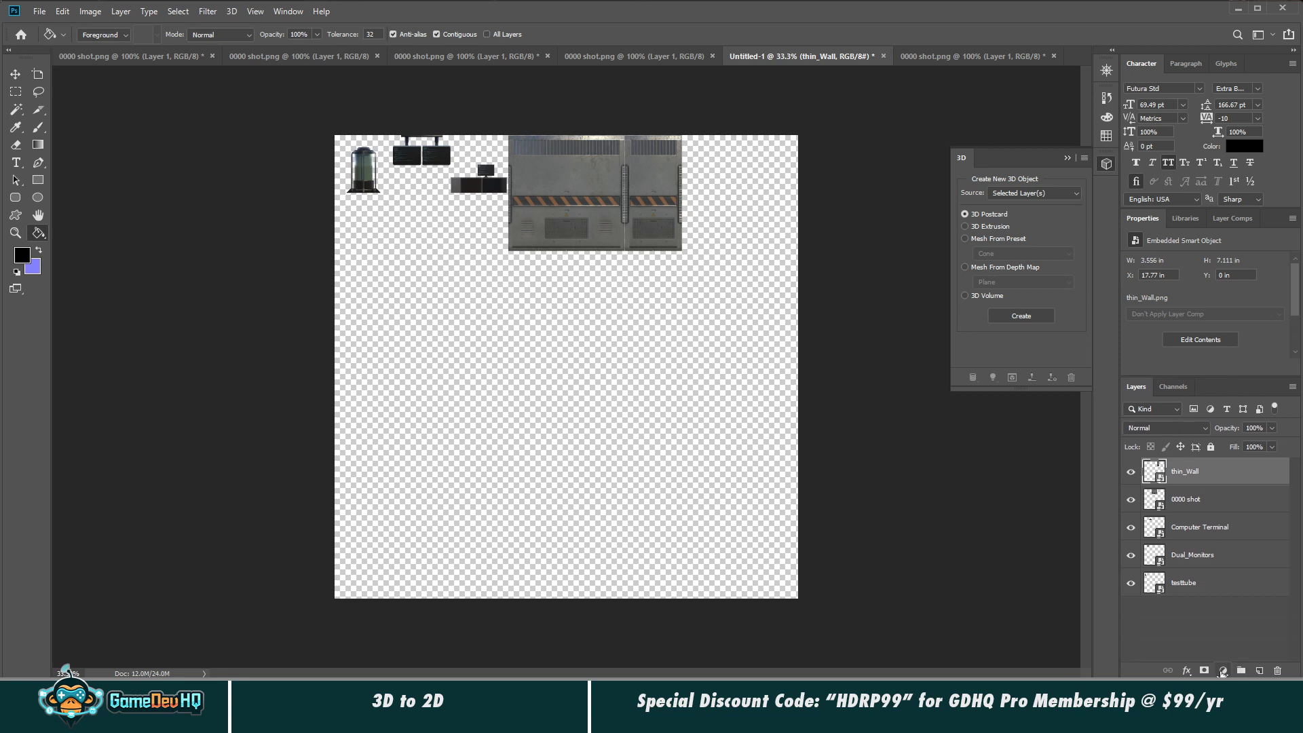
pyautogui.click(1223, 670)
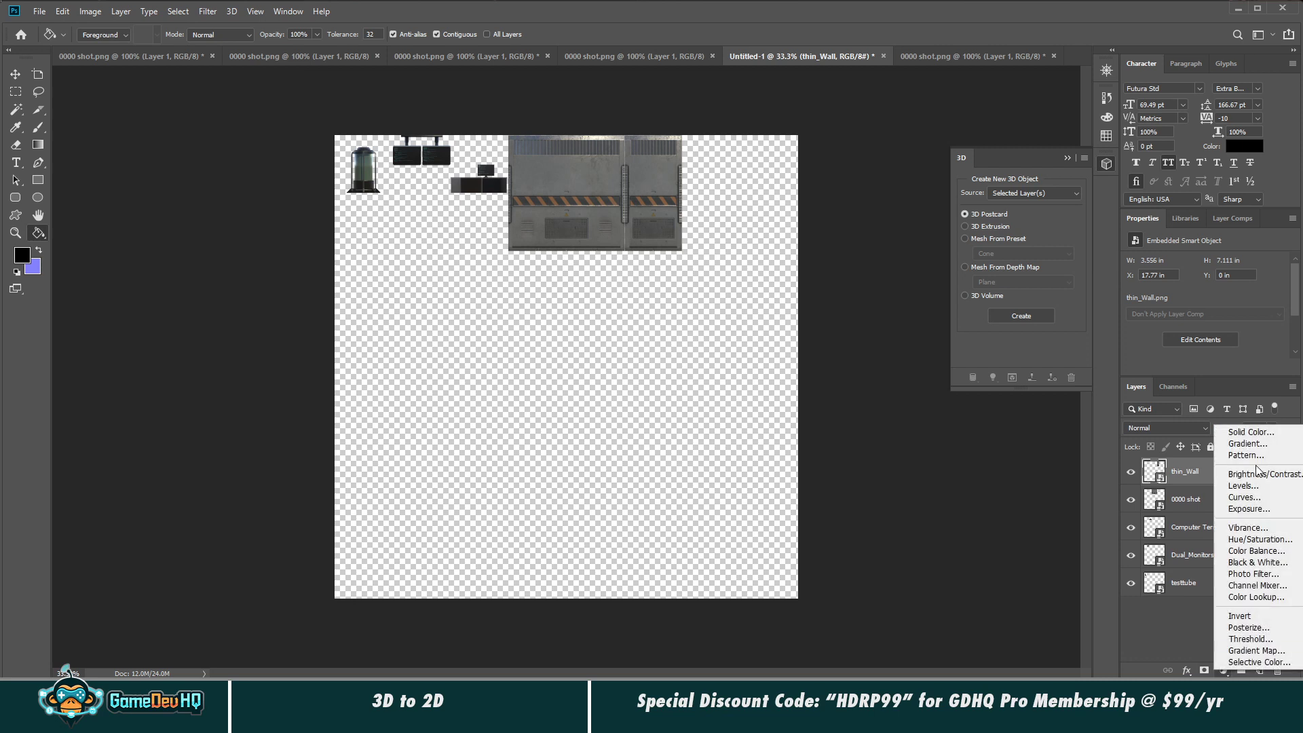
pyautogui.click(1162, 618)
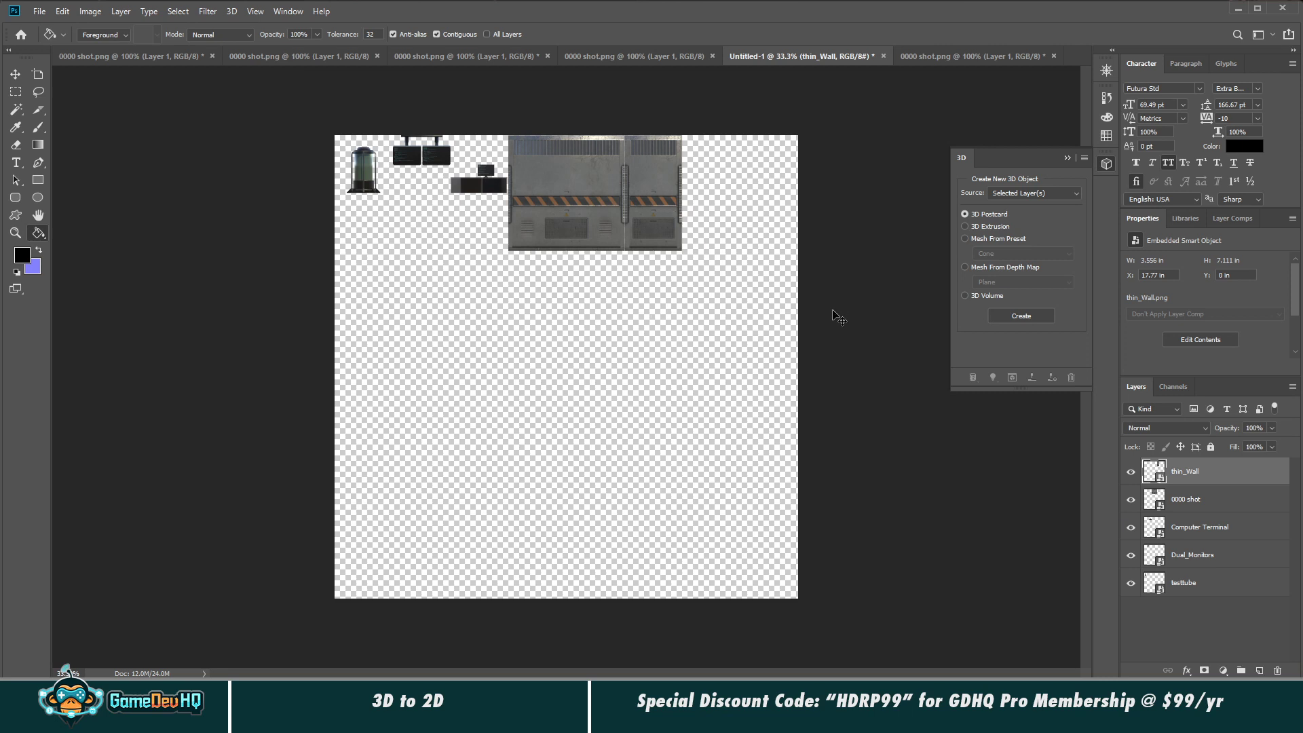
pyautogui.hotkey('ctrl', 'shift', 's')
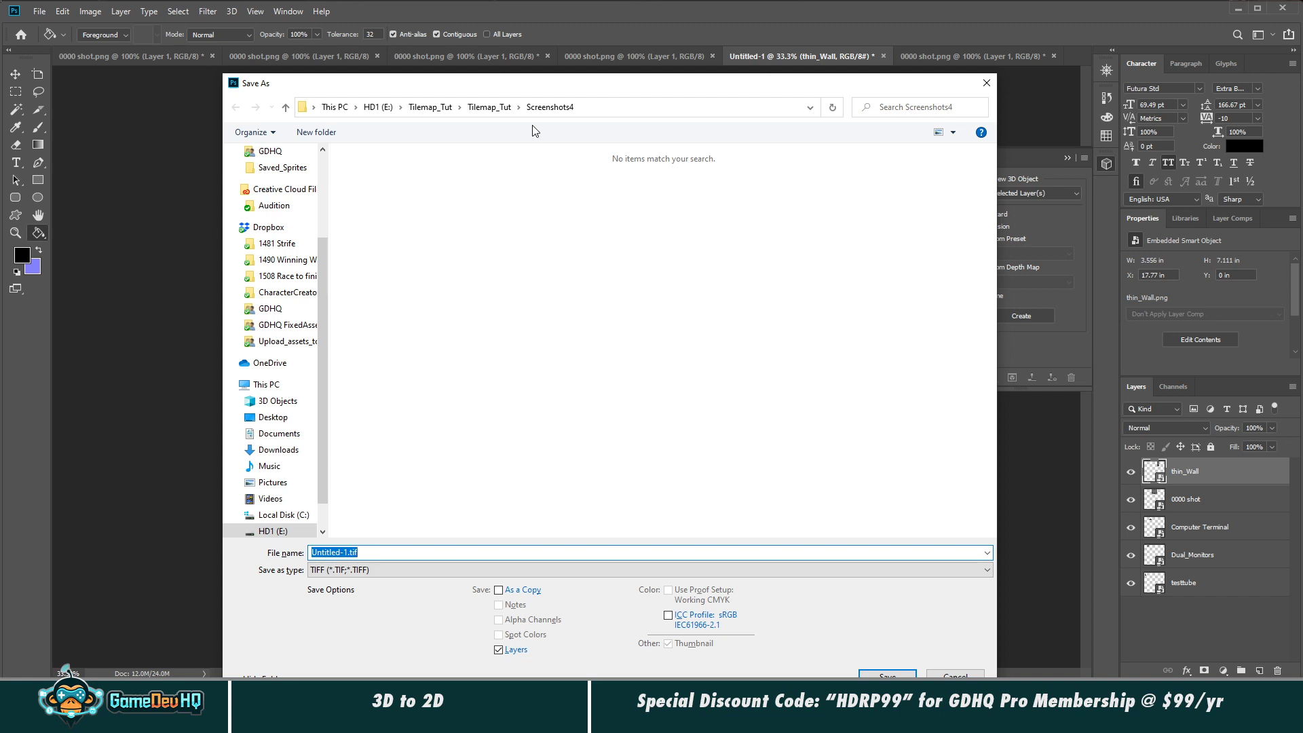
# Step: Browse to E:\Saved_Sprites and set the save format to Photoshop (*.PSD)
pyautogui.click(489, 107)
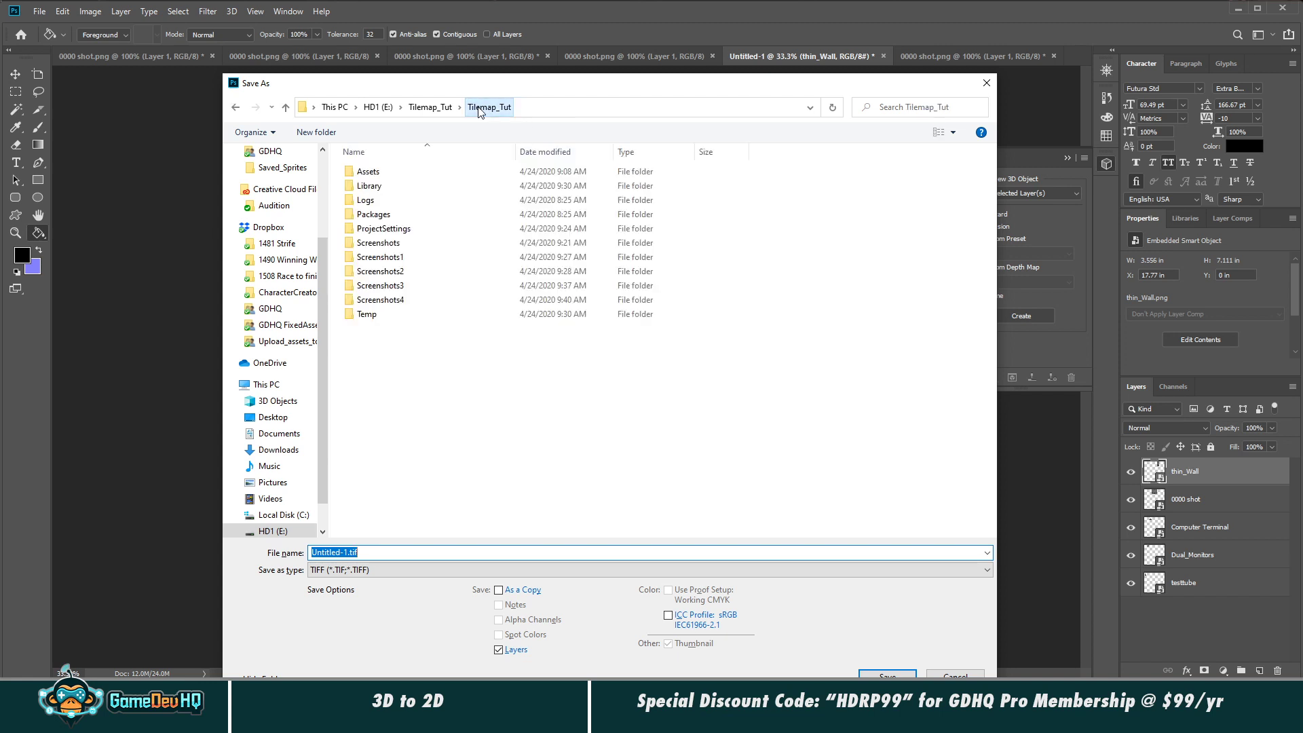
pyautogui.click(388, 108)
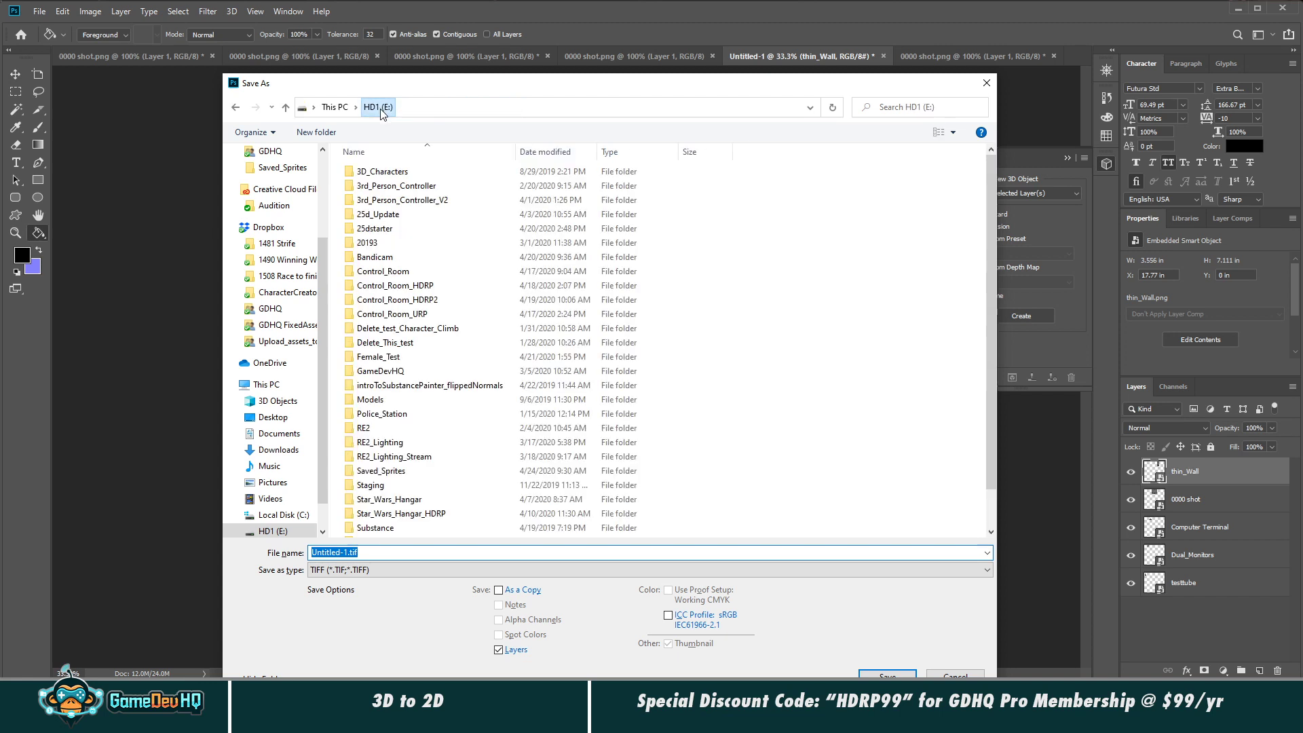
pyautogui.doubleClick(376, 473)
pyautogui.click(334, 553)
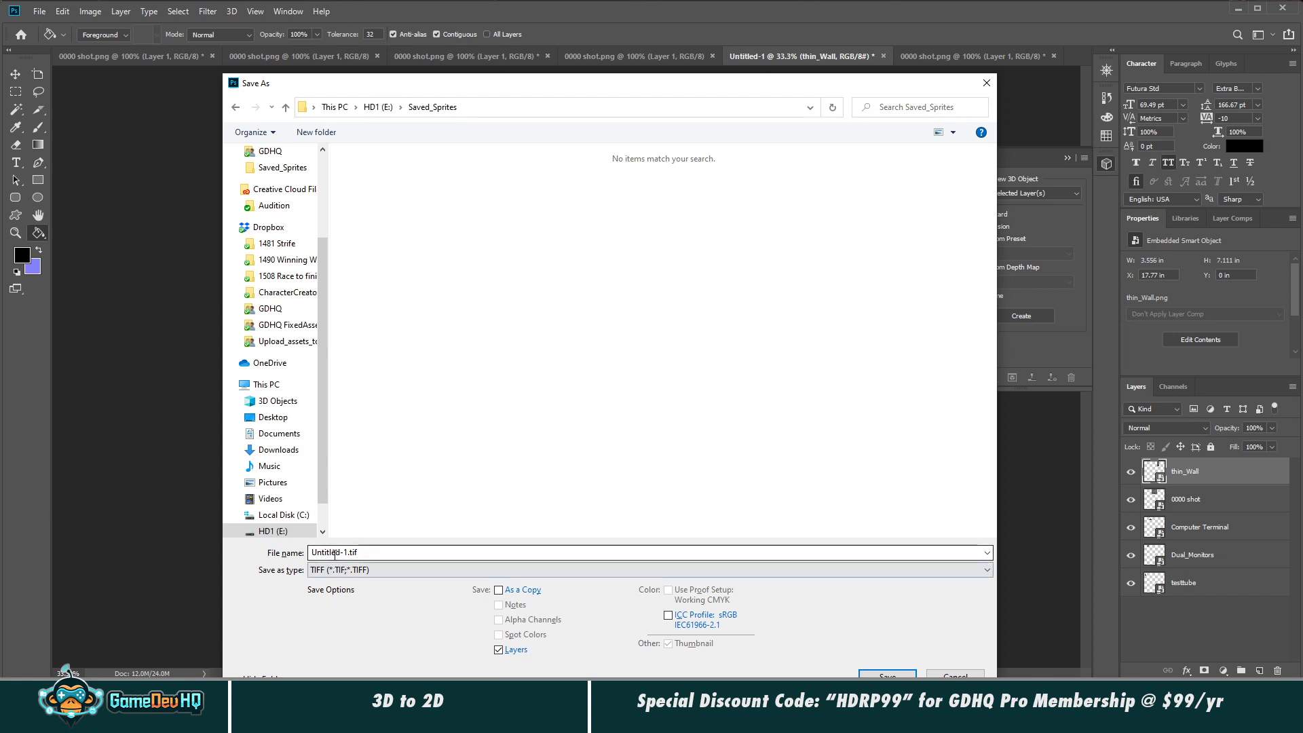
pyautogui.click(346, 570)
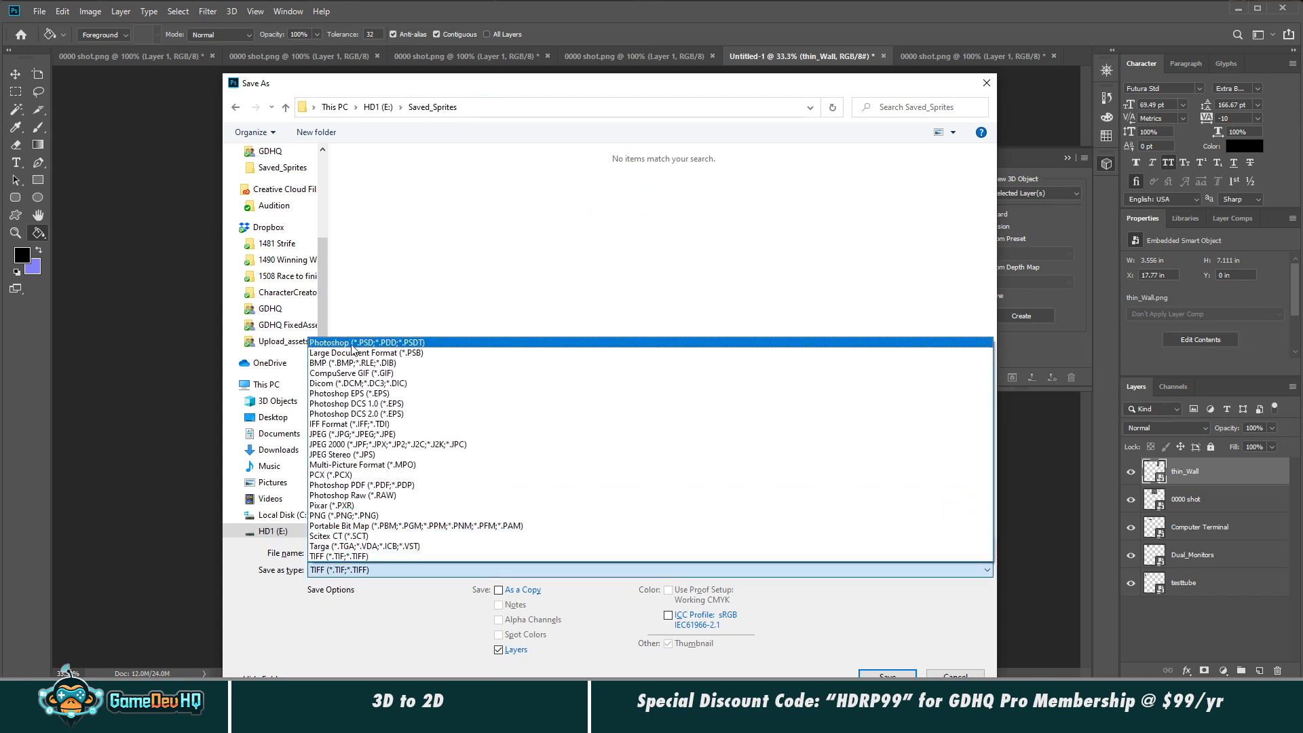
pyautogui.click(352, 349)
# Step: Name the file Original_Spritesheet and save it, accepting the format options
pyautogui.click(348, 552)
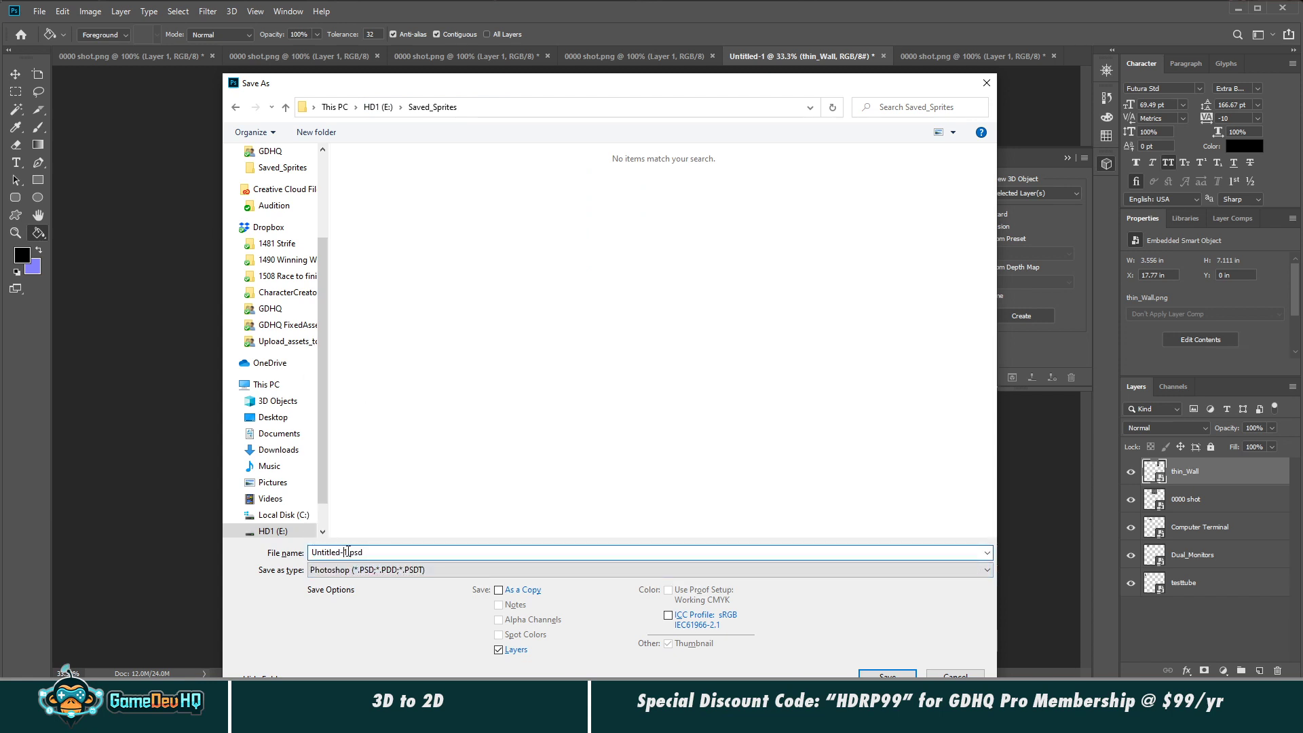
pyautogui.moveTo(348, 552); pyautogui.dragTo(310, 554)
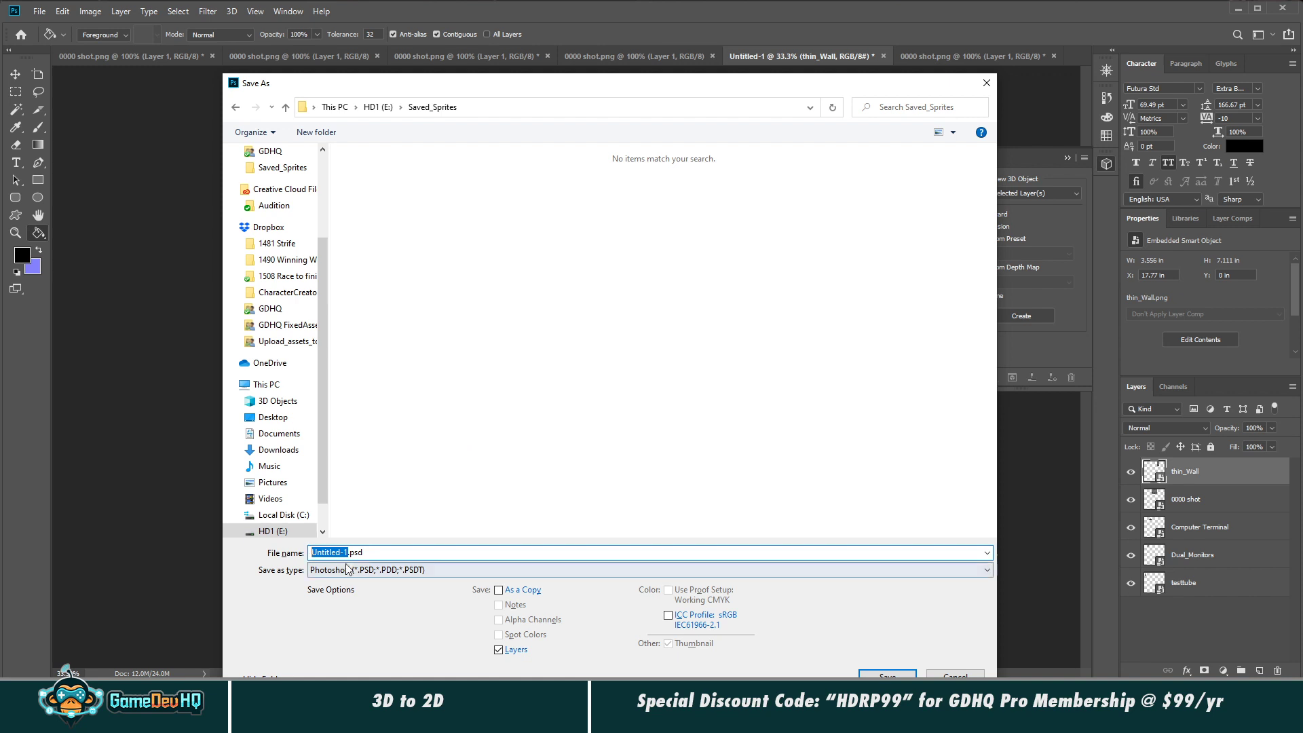
pyautogui.click(329, 553)
pyautogui.moveTo(348, 552); pyautogui.dragTo(284, 556)
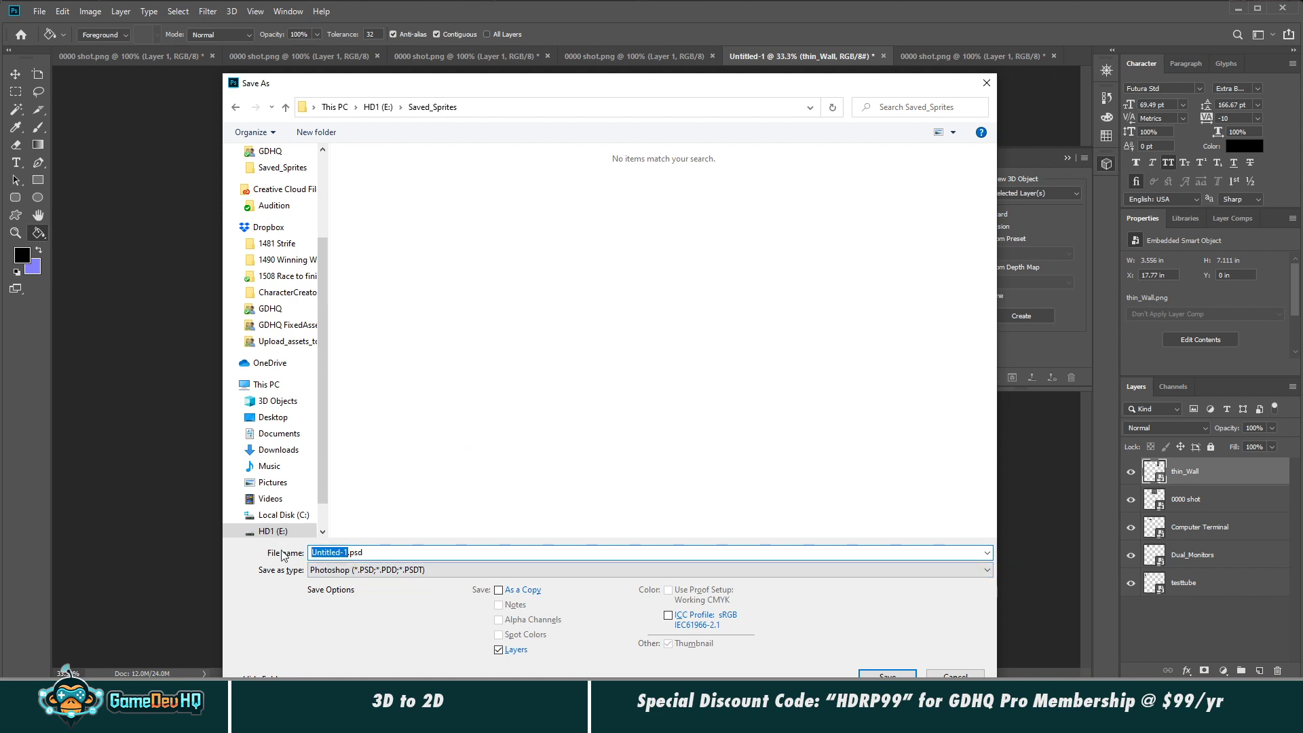
pyautogui.write('0')
pyautogui.write('riginal_Sprit')
pyautogui.write('esheet')
pyautogui.press('Return')
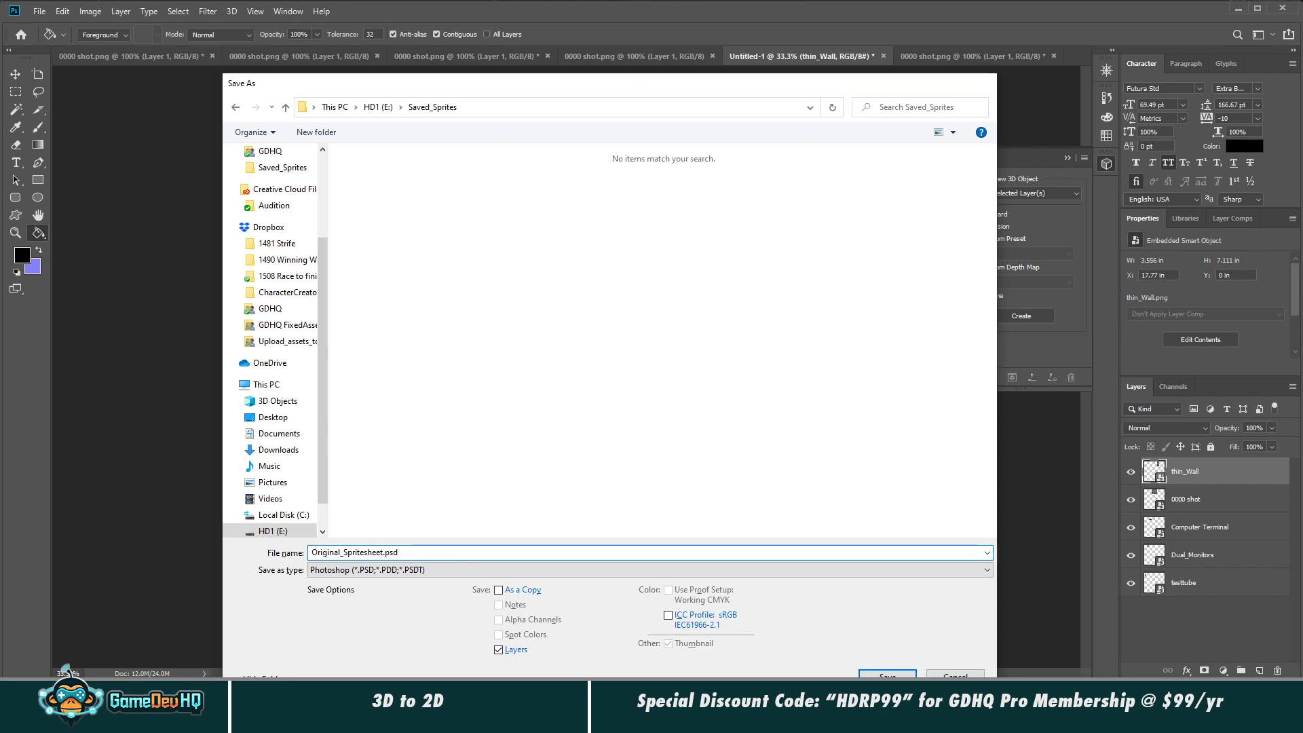
pyautogui.press('Return')
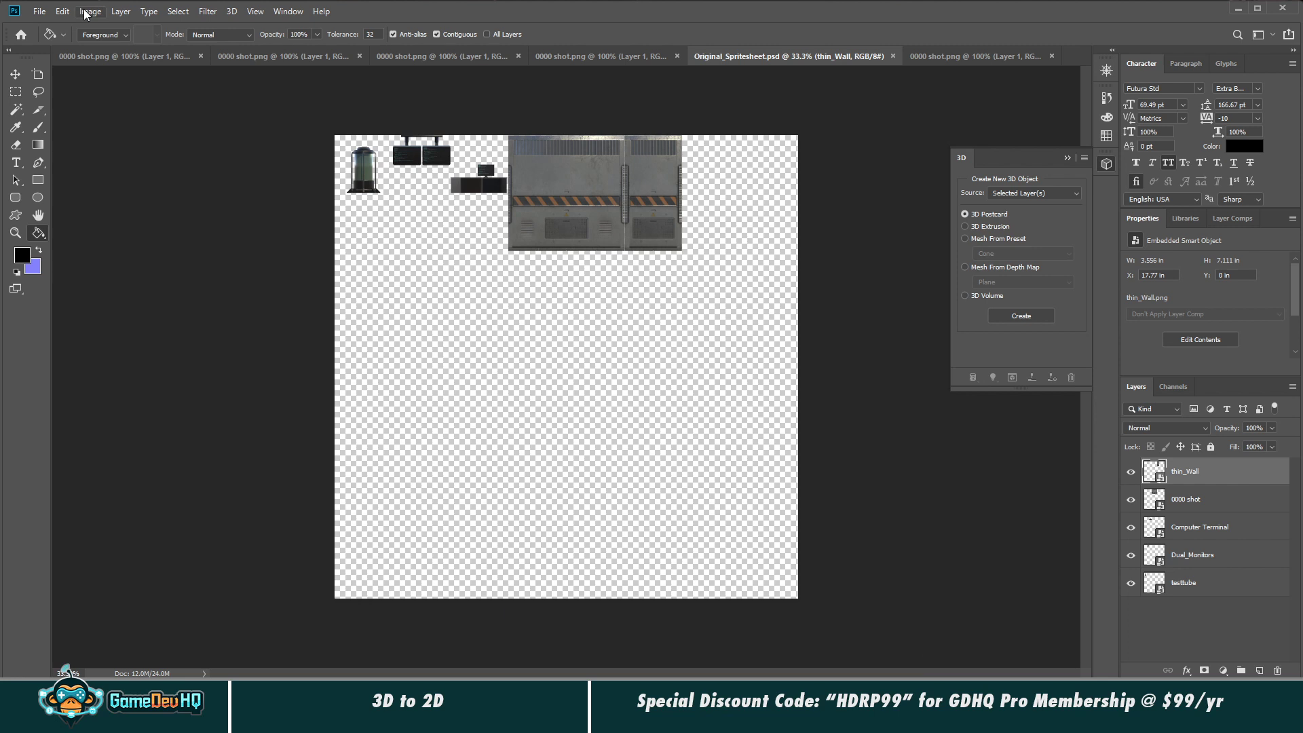
# Step: Shrink the sprite sheet to 256 × 256 px with Image Size
pyautogui.click(212, 12)
pyautogui.click(114, 123)
pyautogui.click(90, 11)
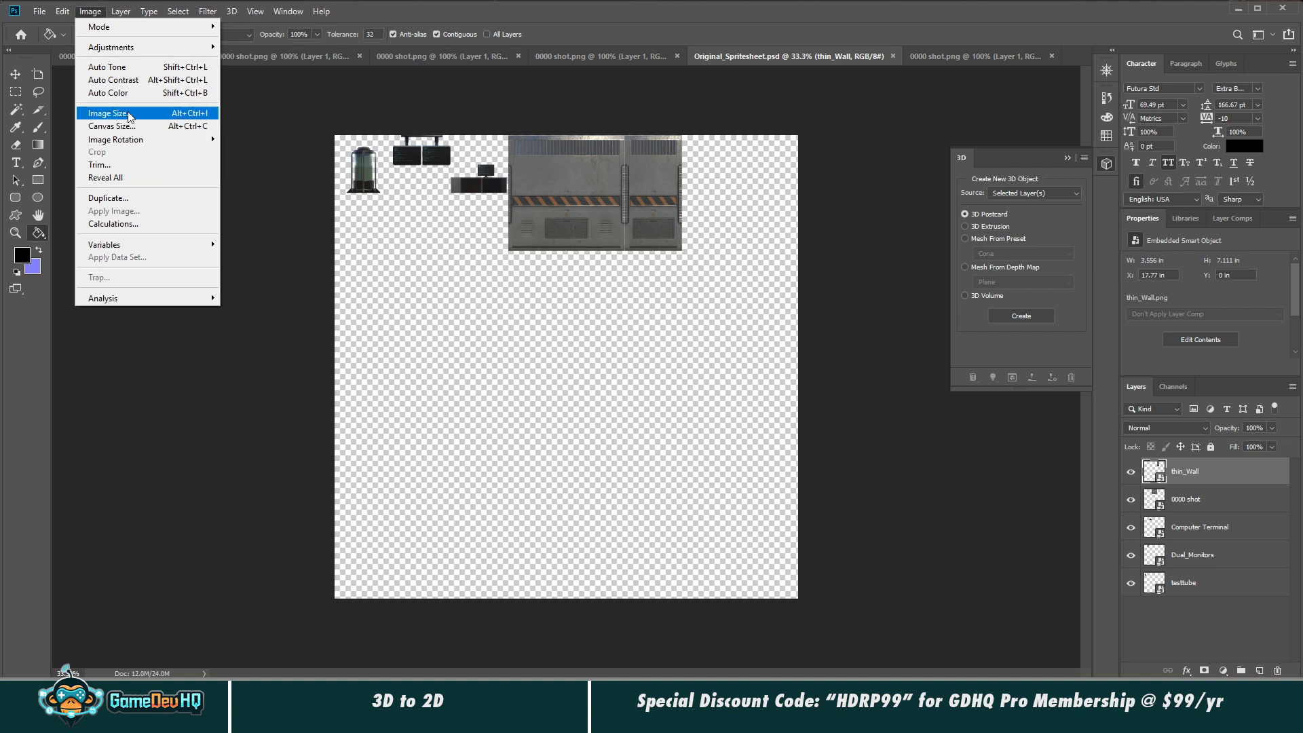
pyautogui.click(108, 113)
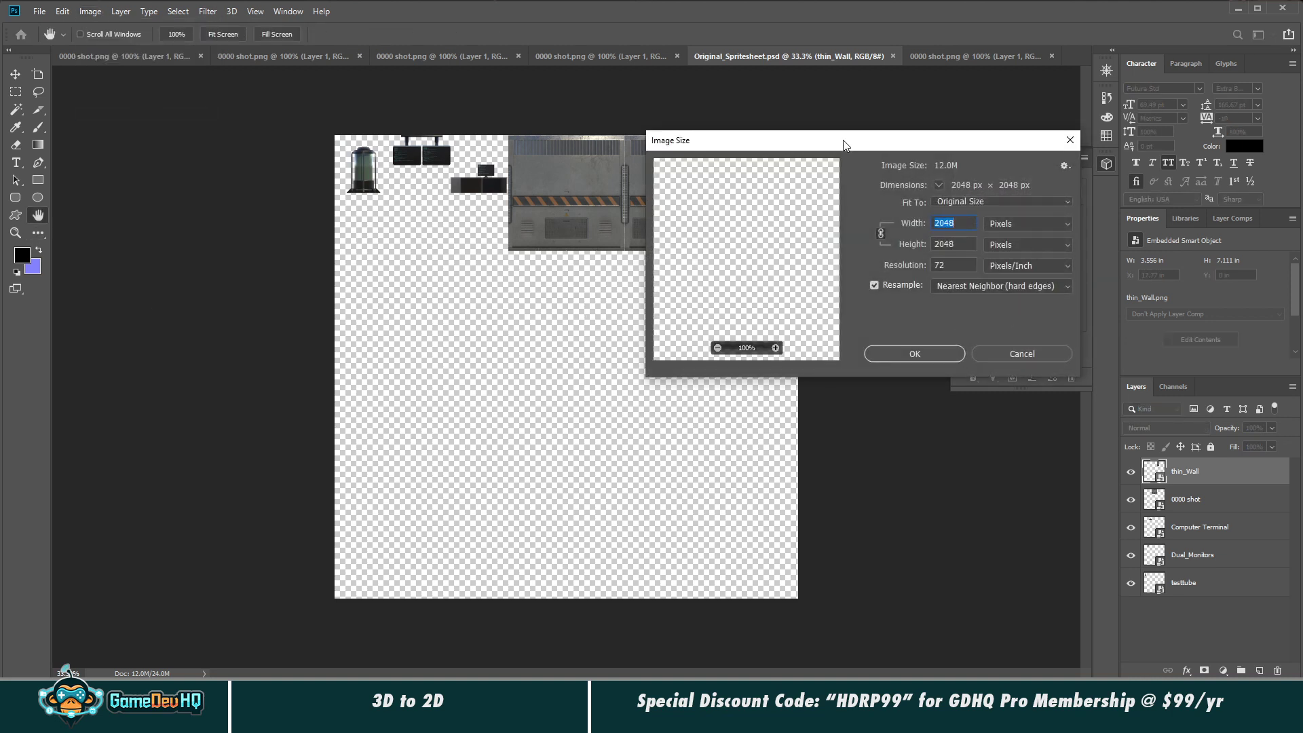
pyautogui.moveTo(845, 144); pyautogui.dragTo(400, 189)
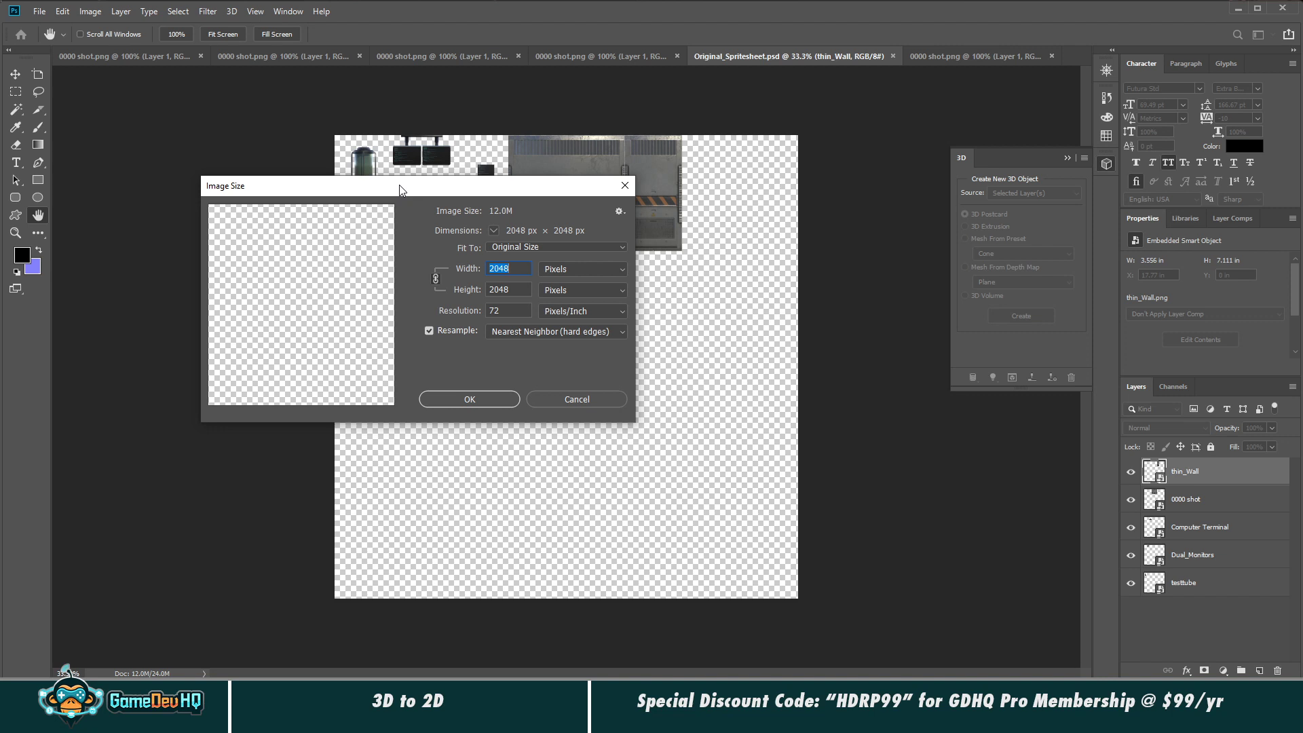
pyautogui.write('16')
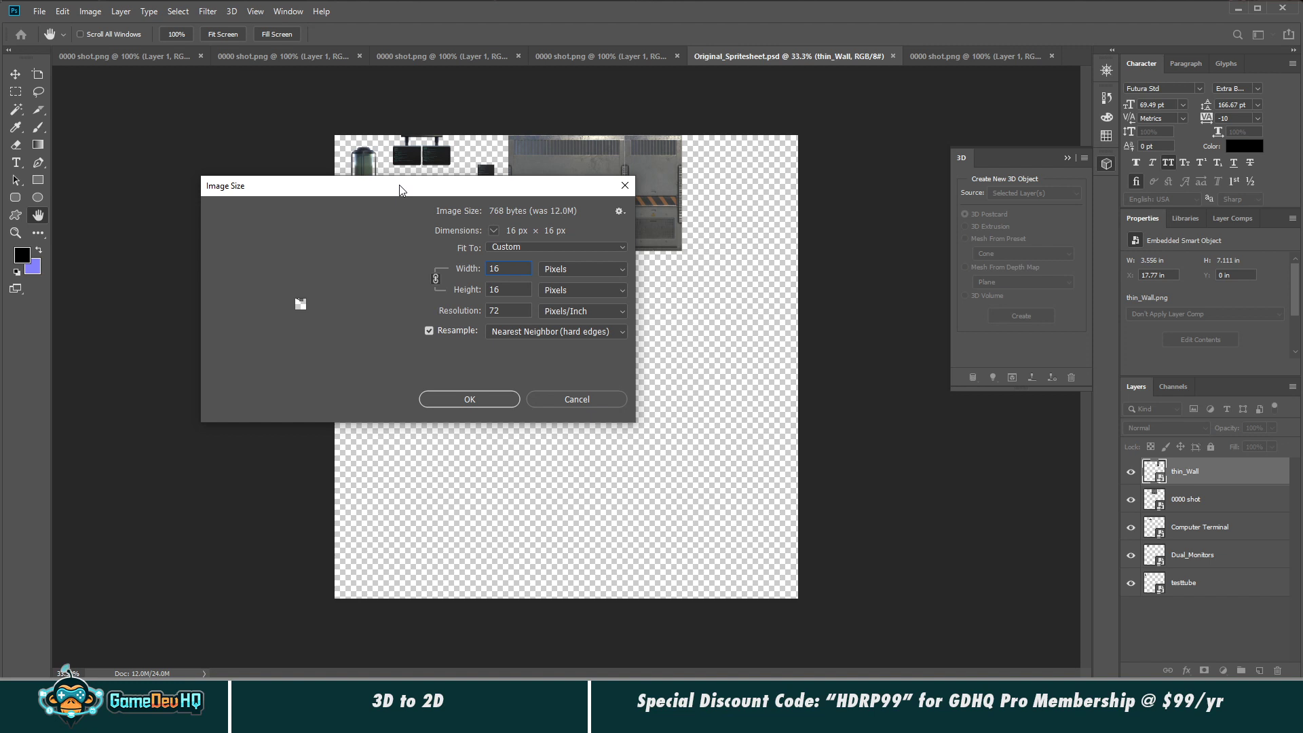
pyautogui.press('BackSpace')
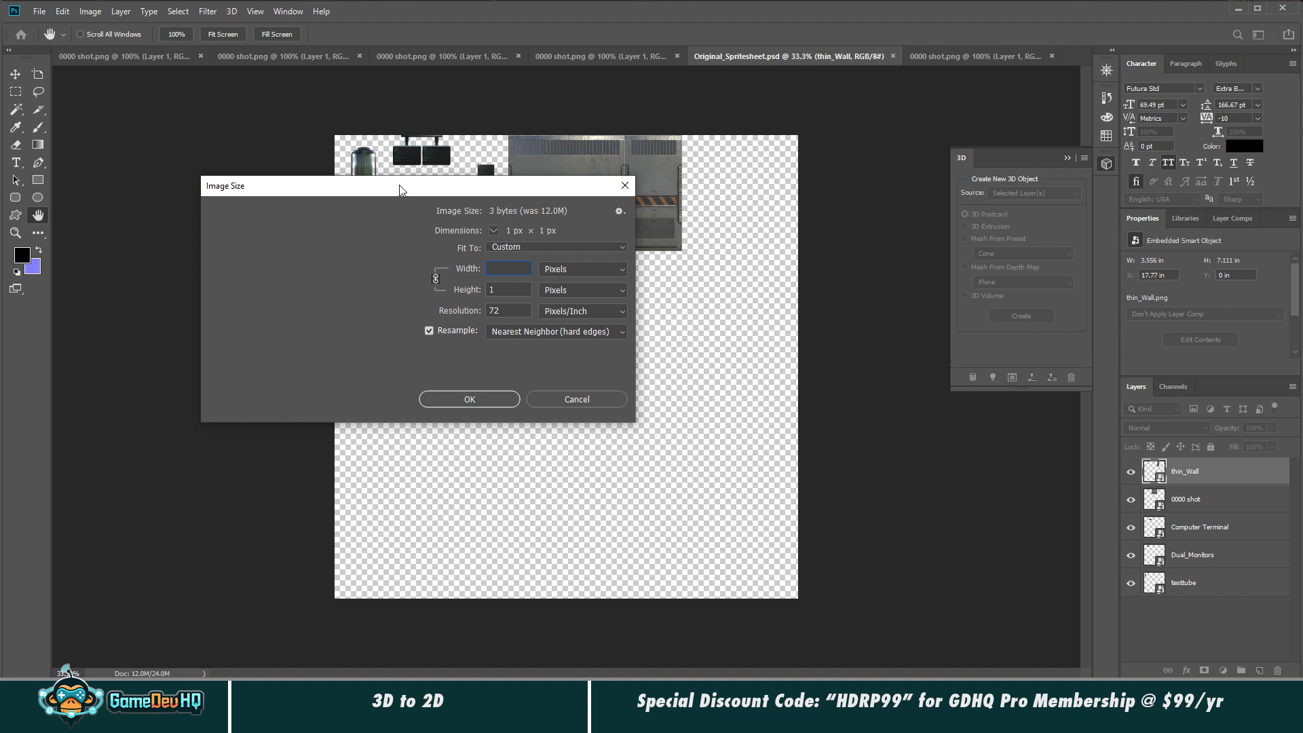
pyautogui.write('256')
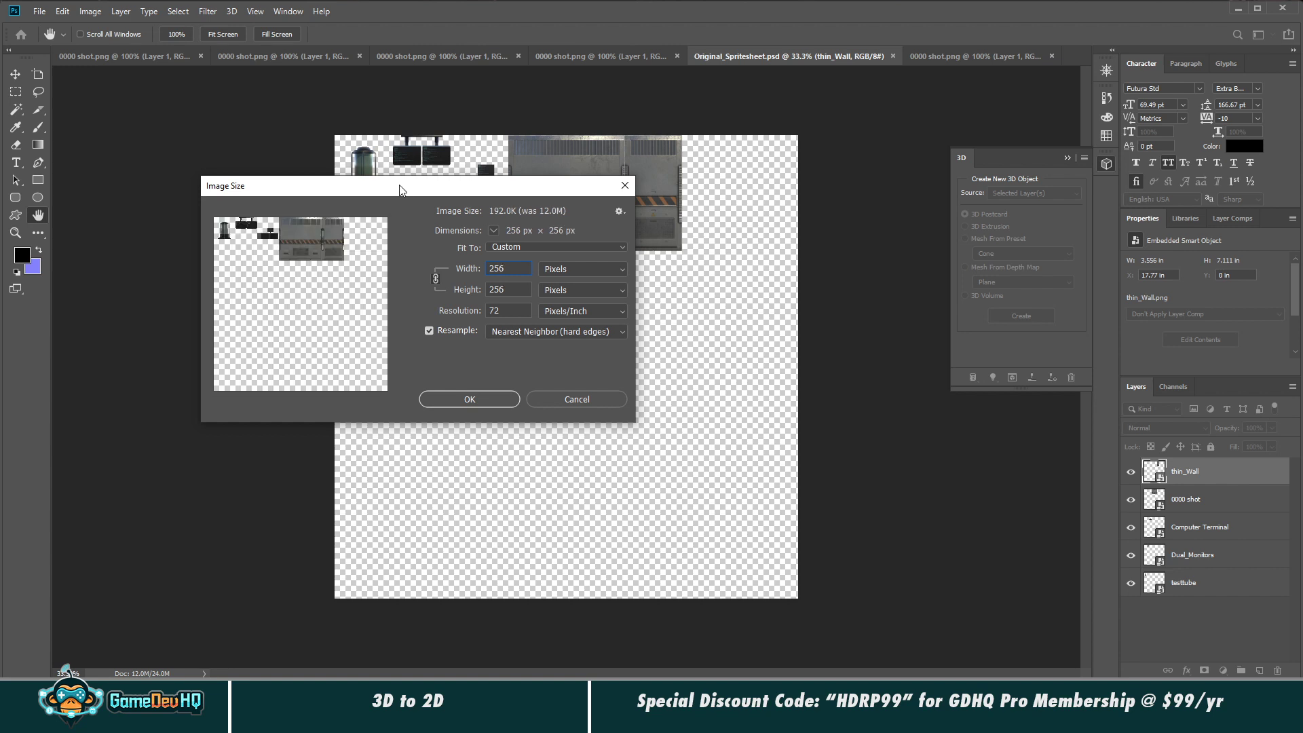
pyautogui.press('Return')
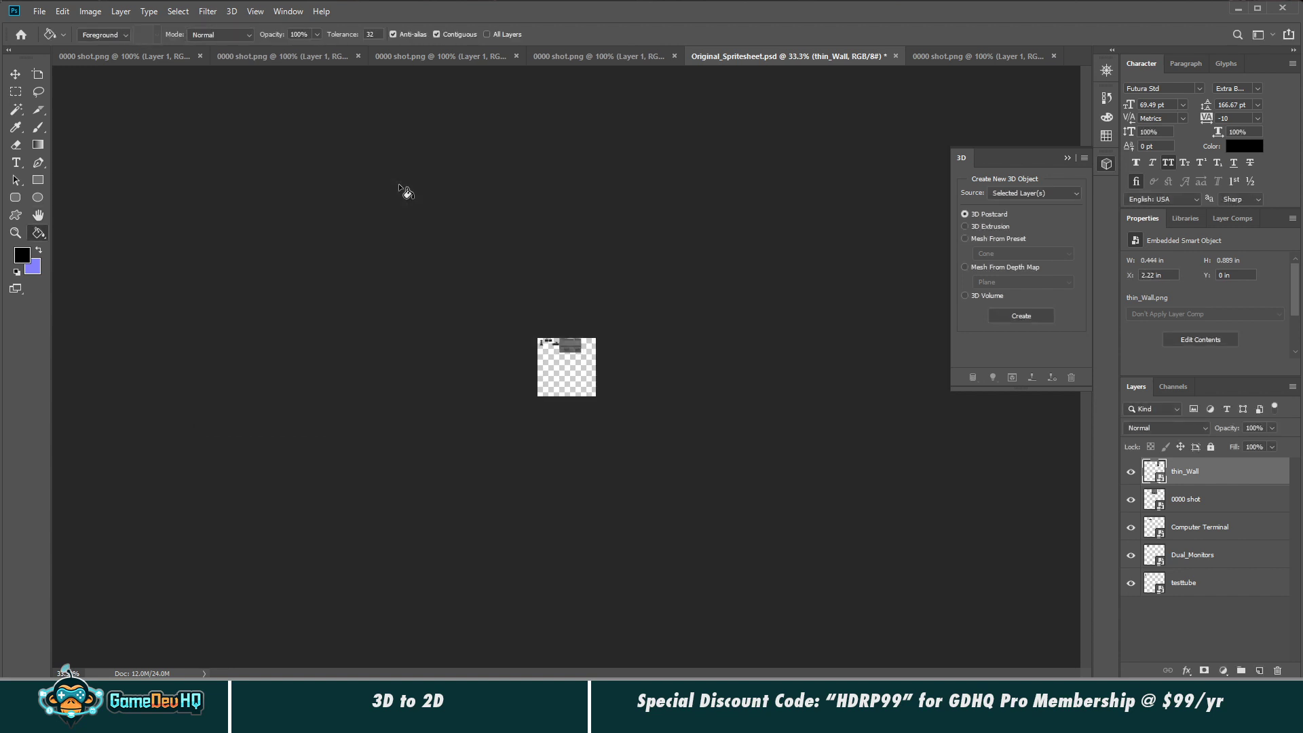
# Step: Upscale the sheet back to 2048 px width using Nearest Neighbor (hard edges) resampling
pyautogui.click(91, 12)
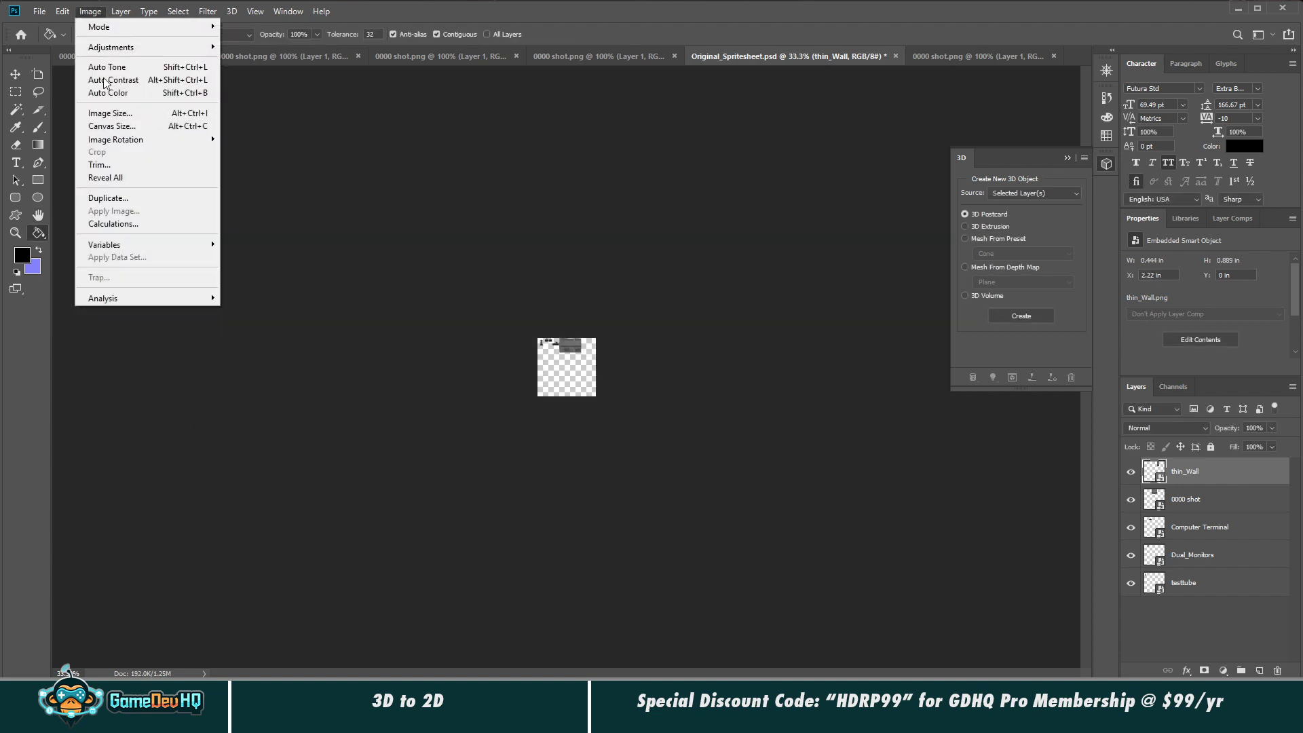
pyautogui.click(104, 113)
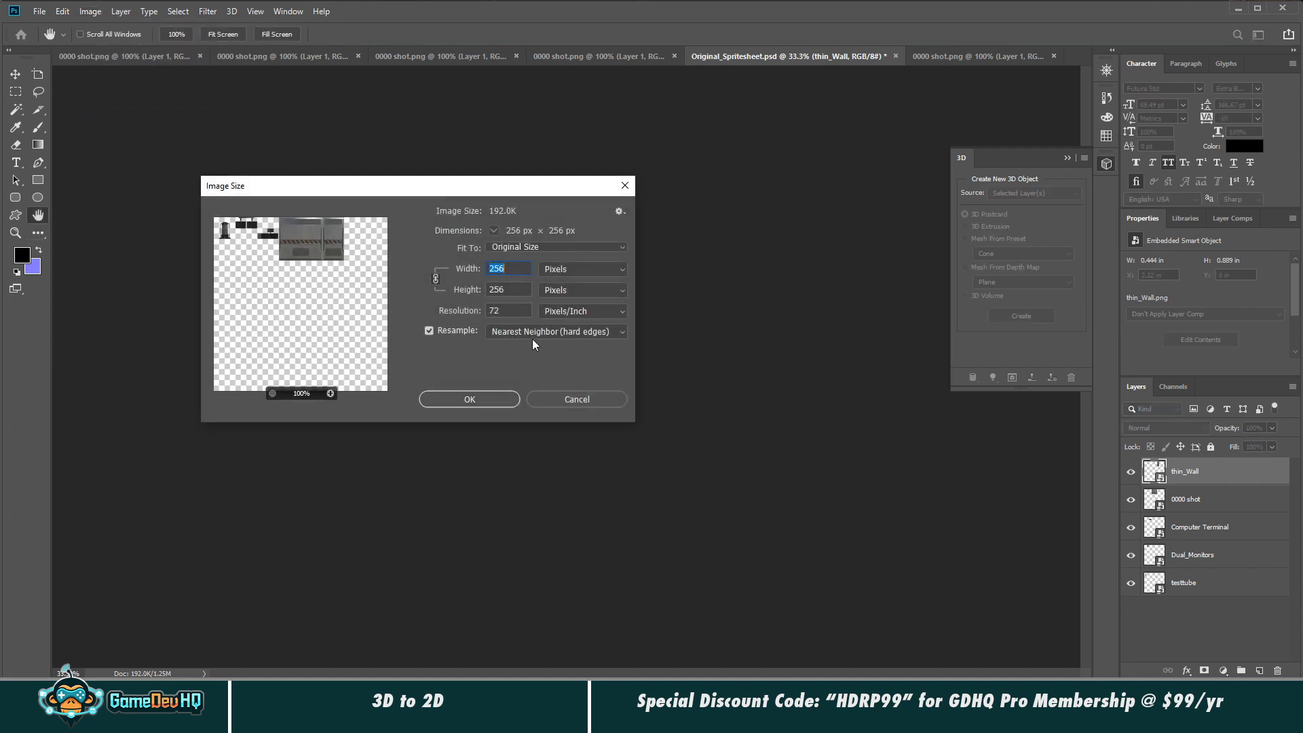
pyautogui.click(511, 332)
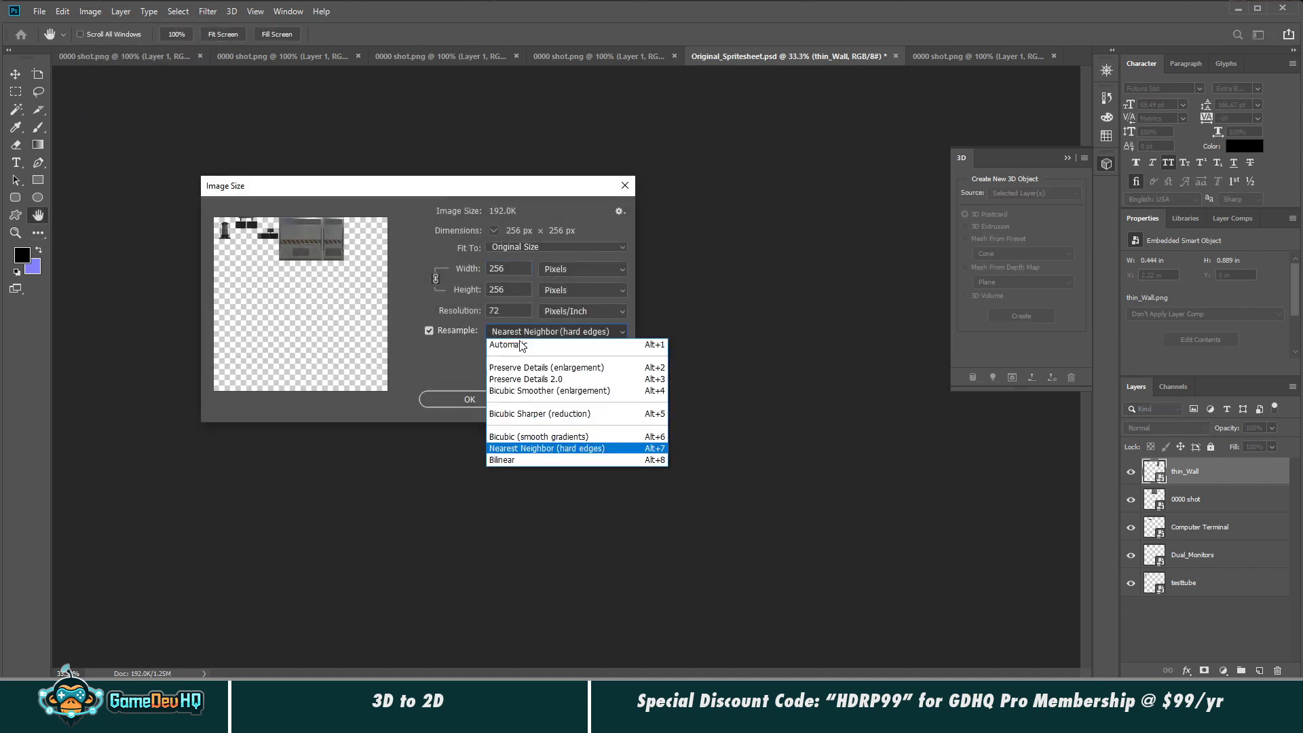
pyautogui.click(521, 345)
pyautogui.click(504, 332)
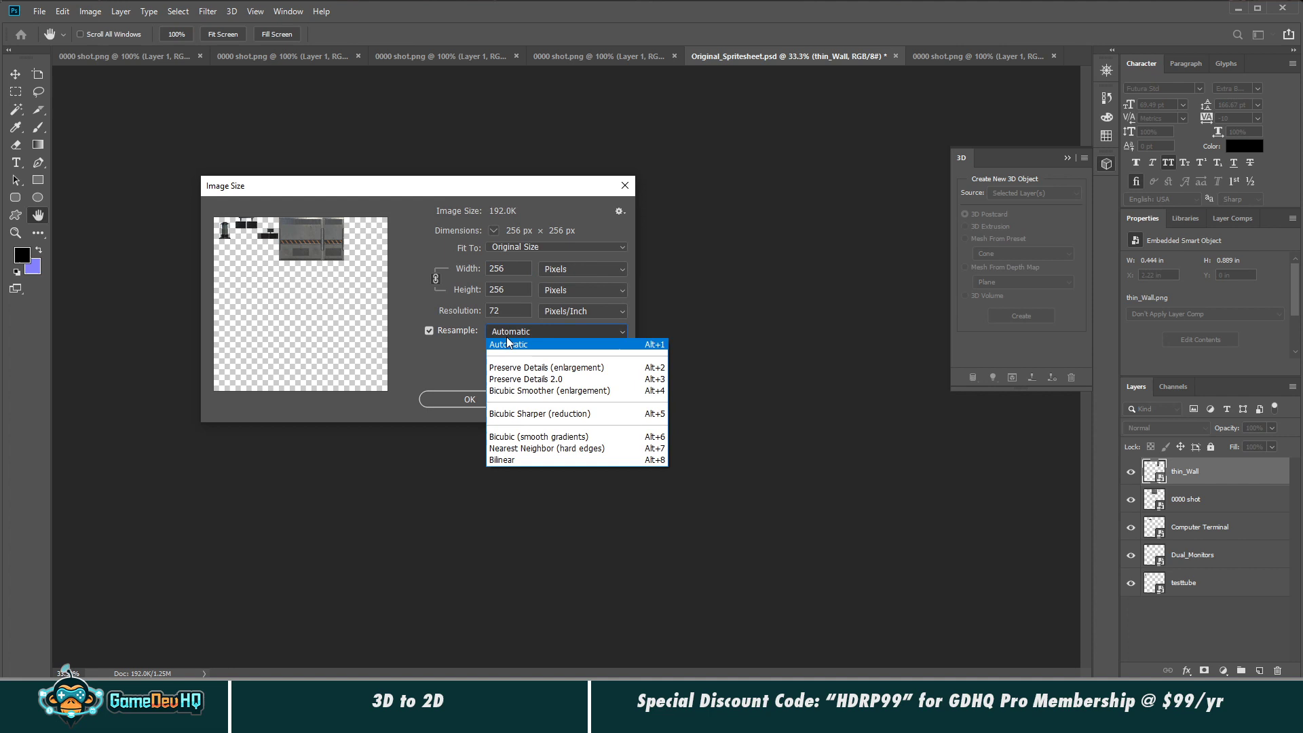
pyautogui.click(551, 449)
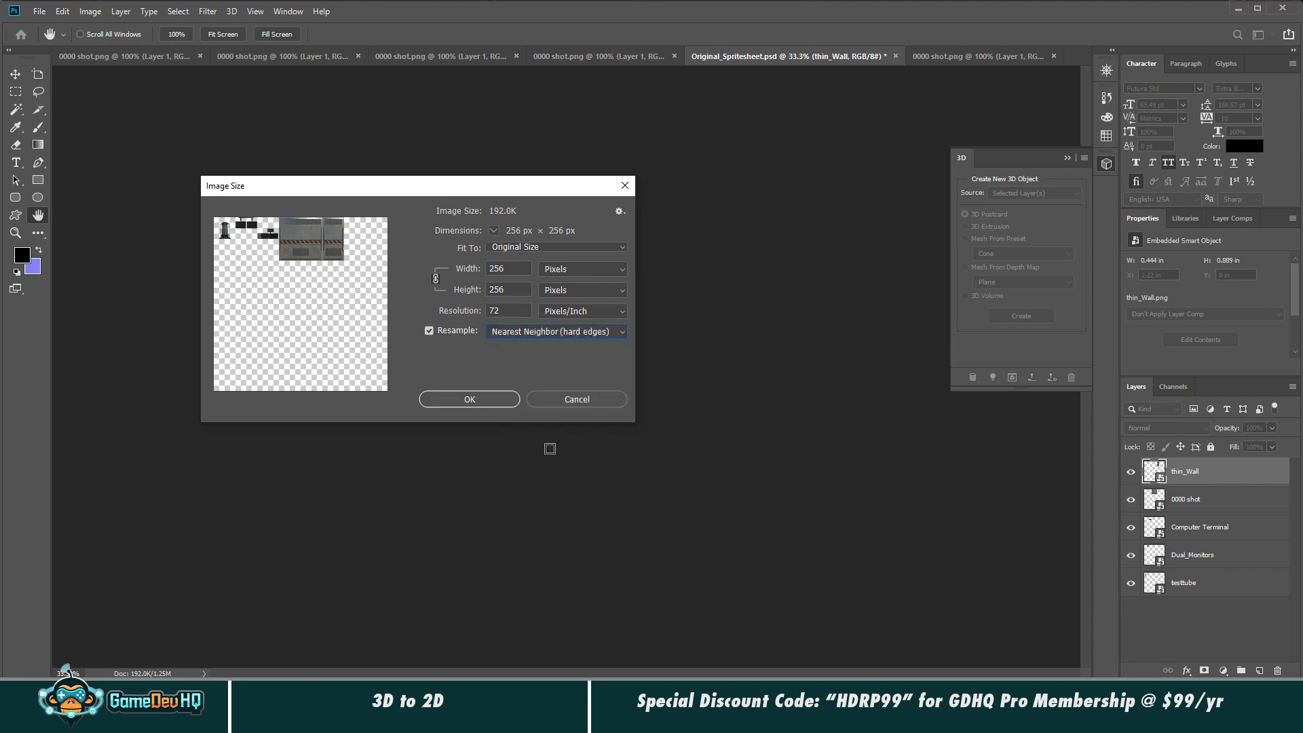
pyautogui.click(511, 269)
pyautogui.write('2048')
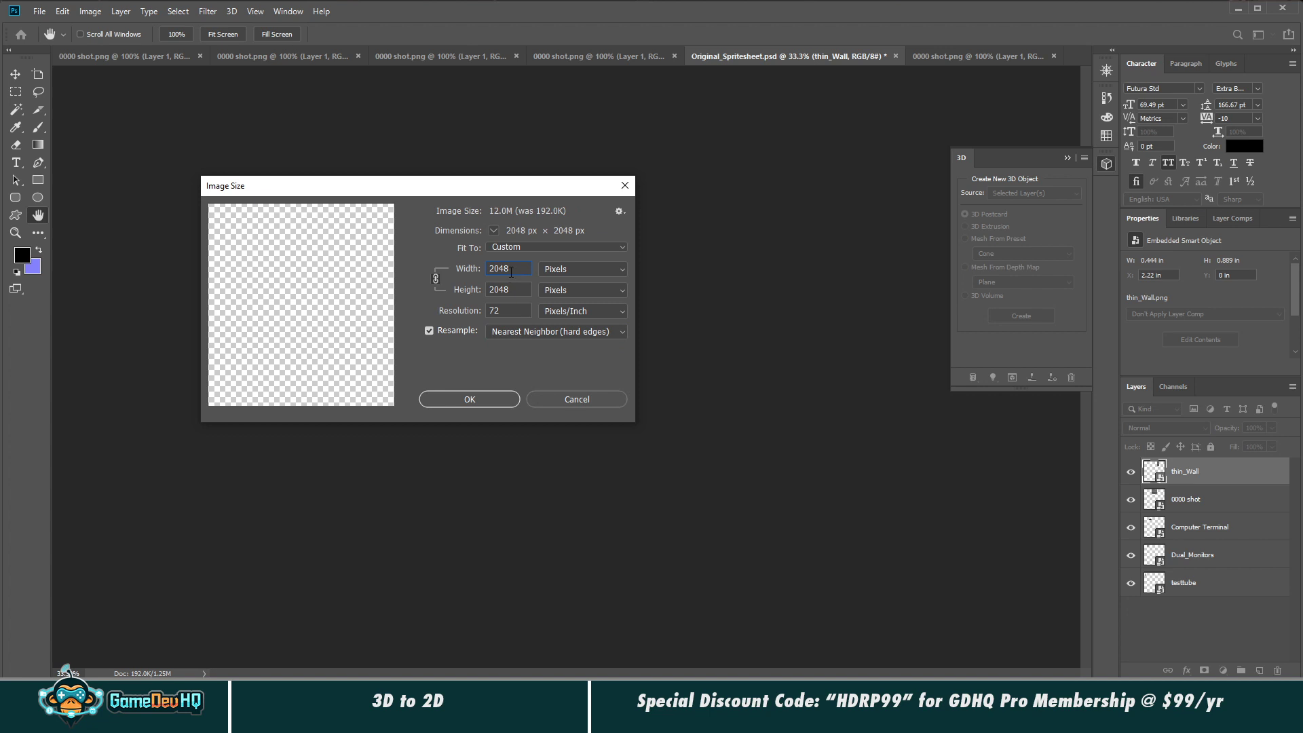
pyautogui.press('Return')
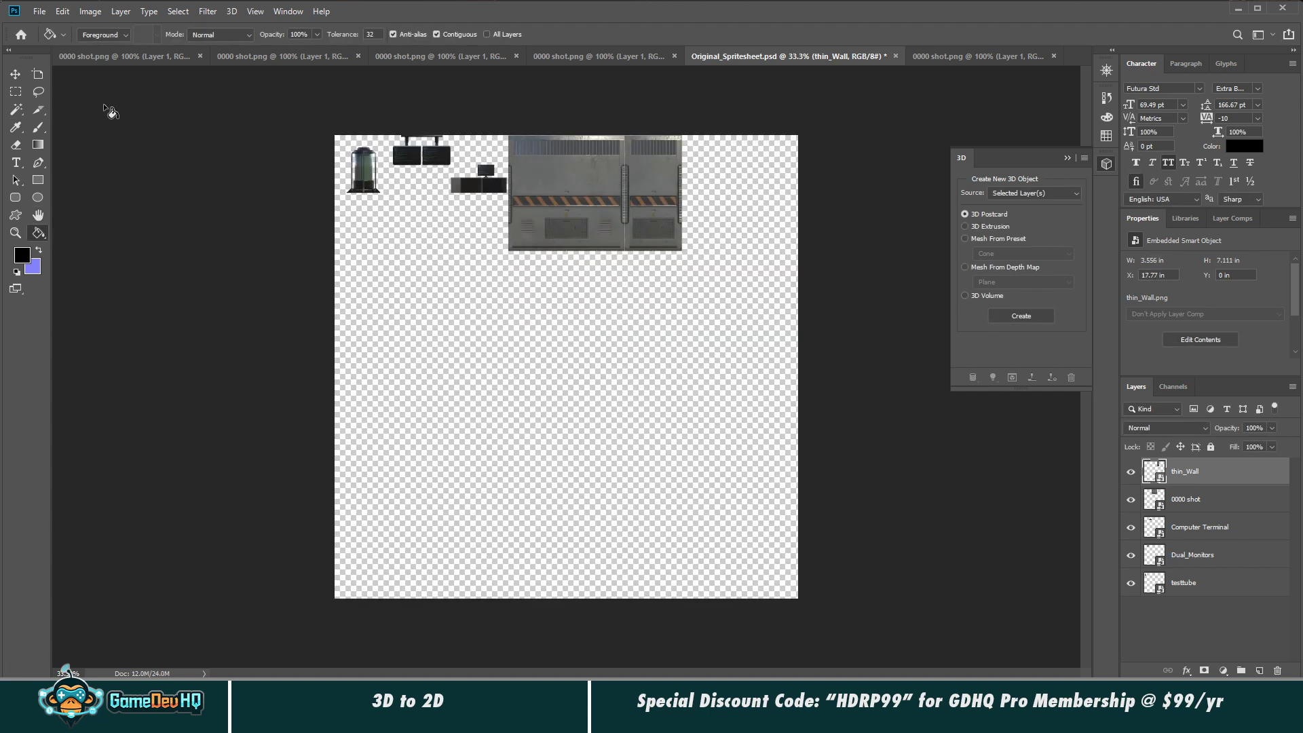
# Step: Zoom to 100% in the Navigator, pan to the top of the sheet, and open the Edit menu
pyautogui.click(1107, 71)
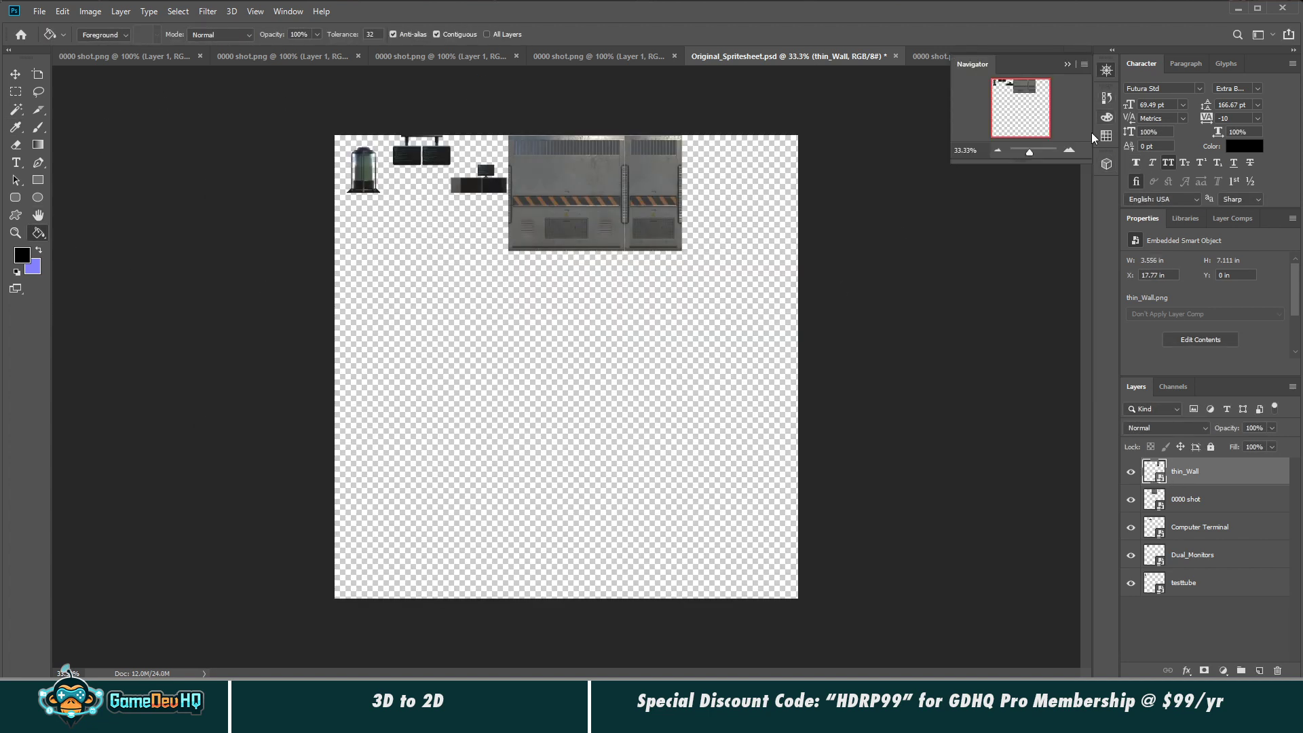
pyautogui.click(1065, 152)
pyautogui.click(1066, 152)
pyautogui.click(1065, 152)
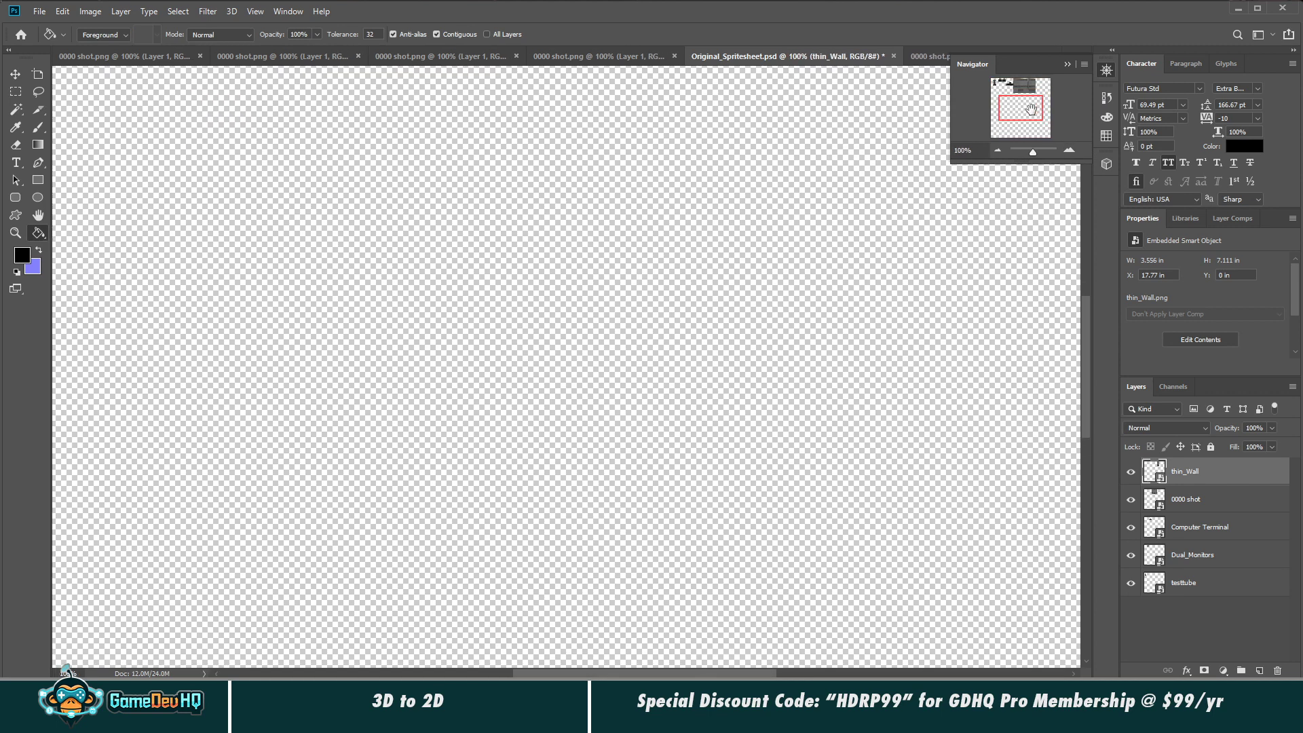
pyautogui.click(1011, 91)
pyautogui.moveTo(1011, 92); pyautogui.dragTo(1016, 83)
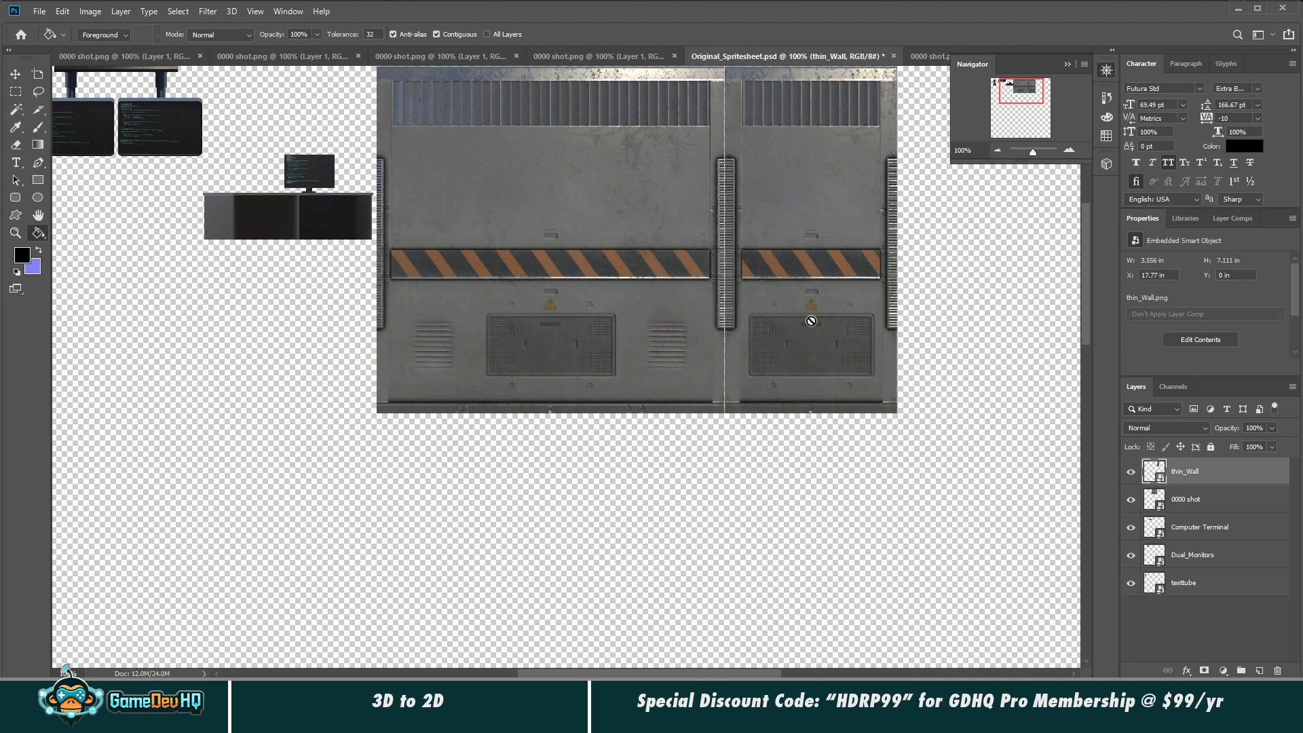
pyautogui.click(63, 12)
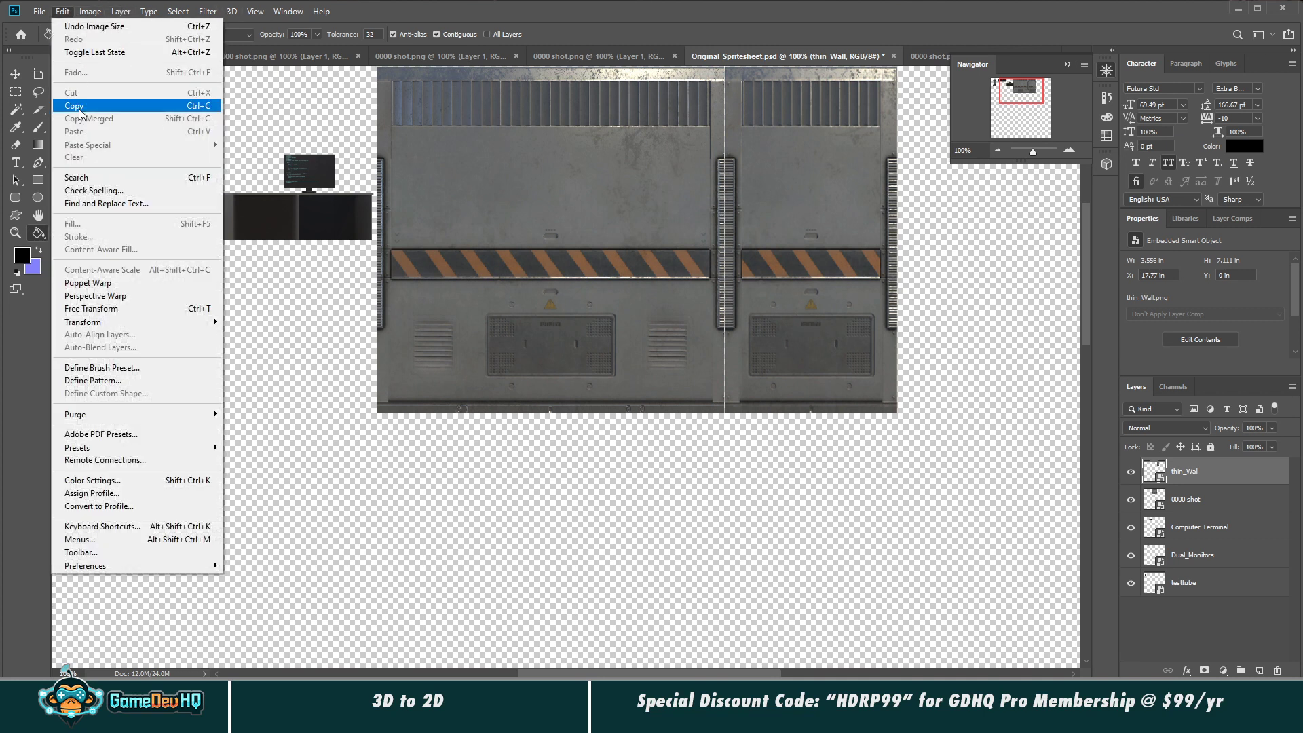
# Step: Undo and then redo the last Image Size change
pyautogui.click(75, 26)
pyautogui.click(63, 12)
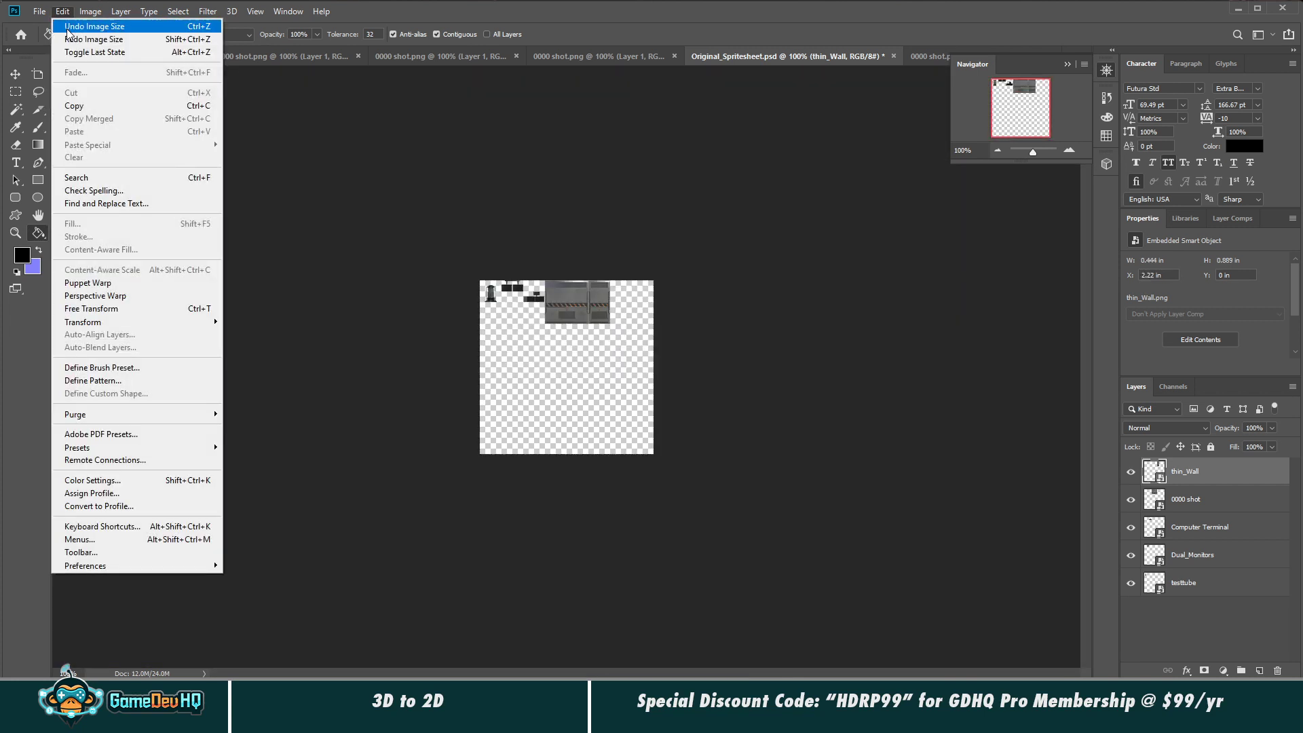
pyautogui.moveTo(97, 12)
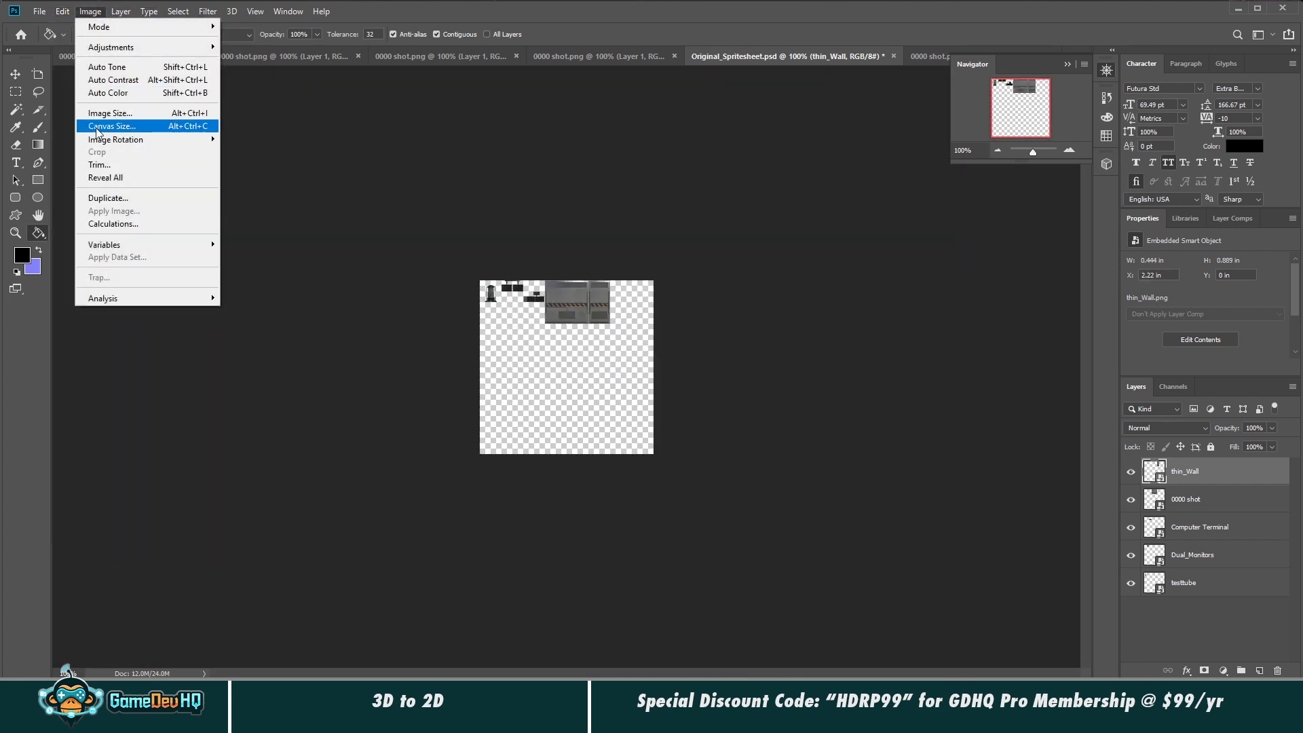
pyautogui.click(70, 27)
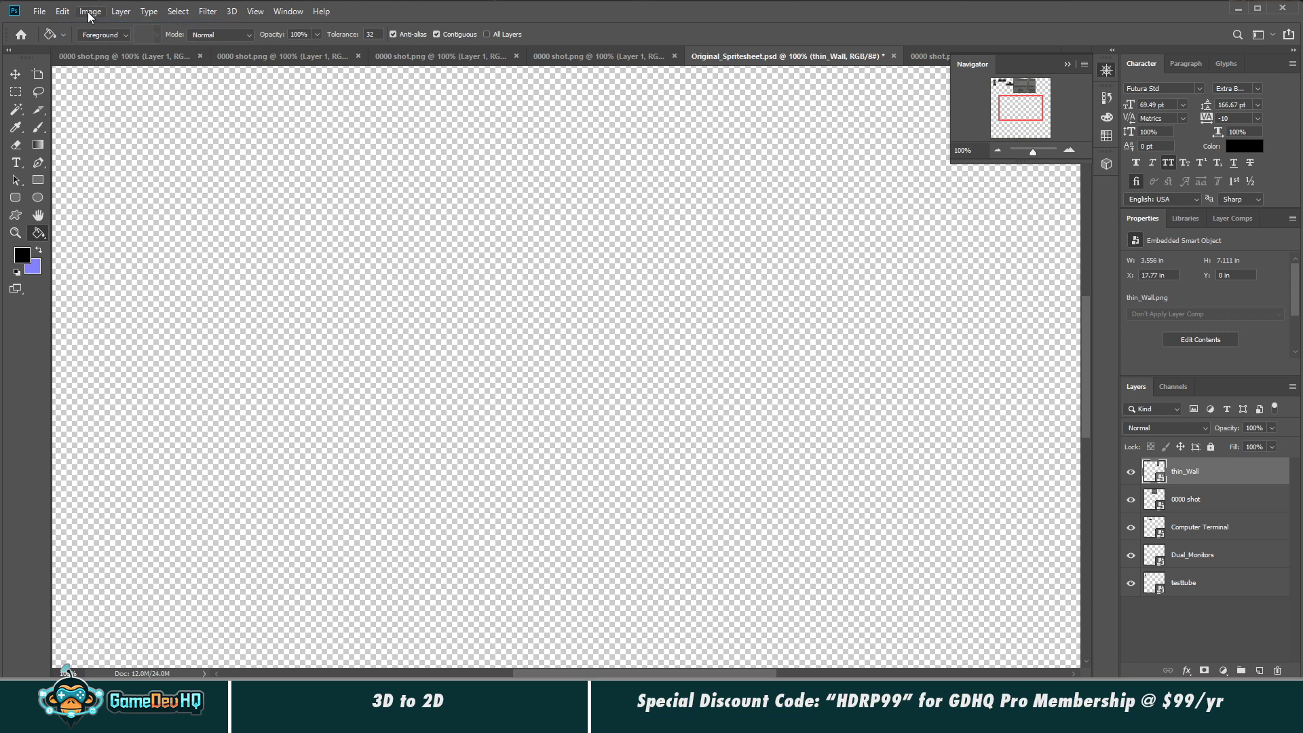
# Step: Shrink the sprite sheet to 64 px wide
pyautogui.click(90, 12)
pyautogui.click(116, 113)
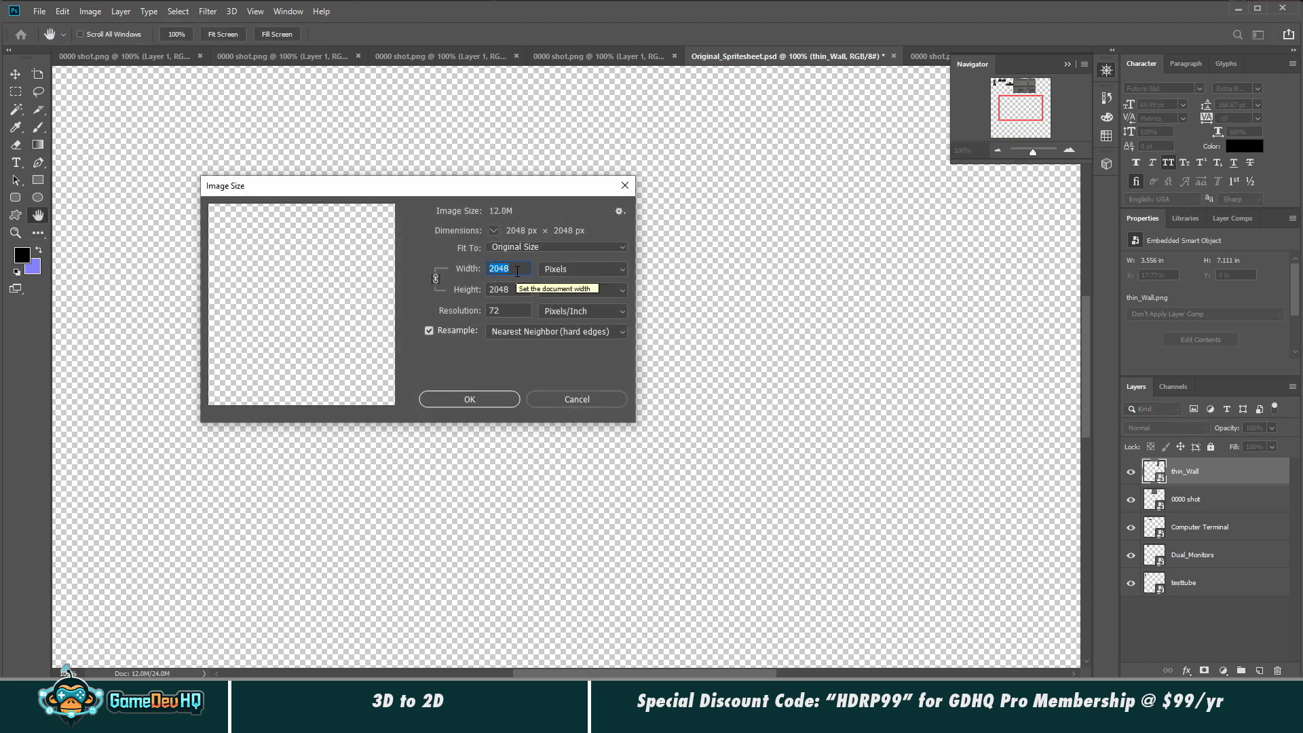
pyautogui.write('64')
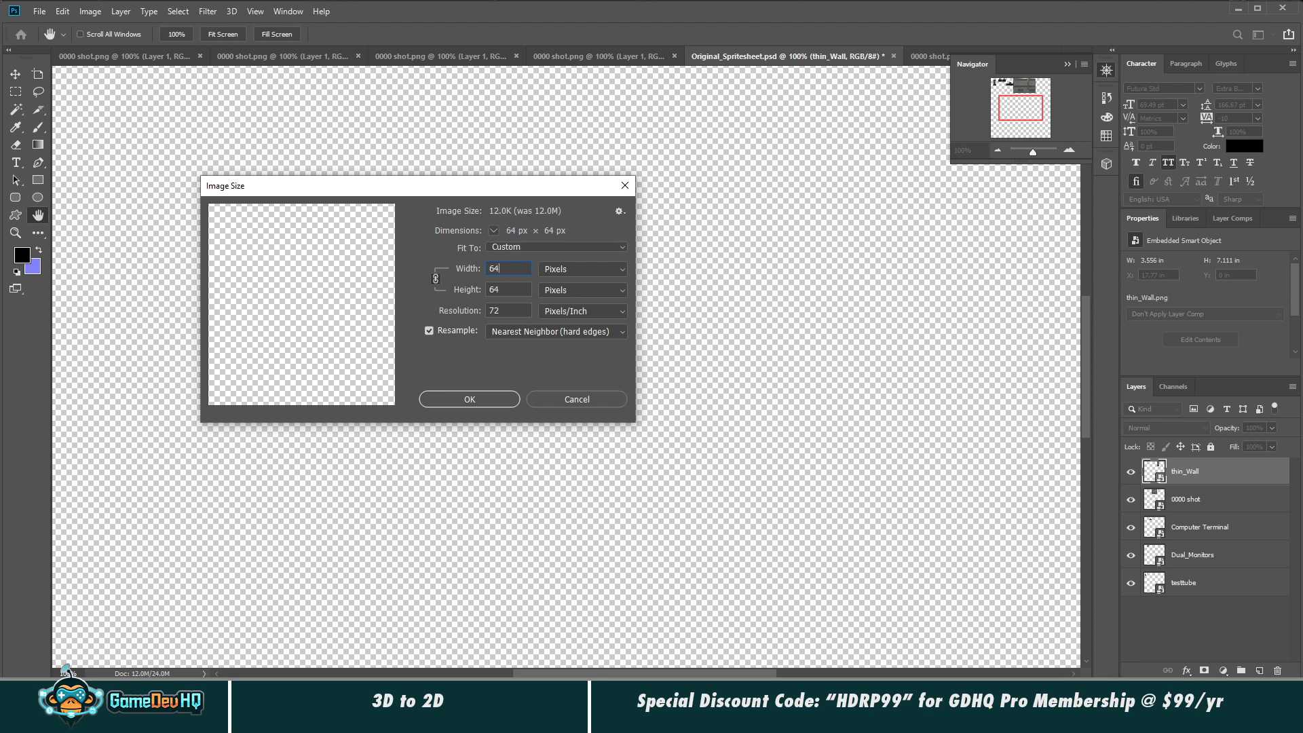
pyautogui.click(488, 398)
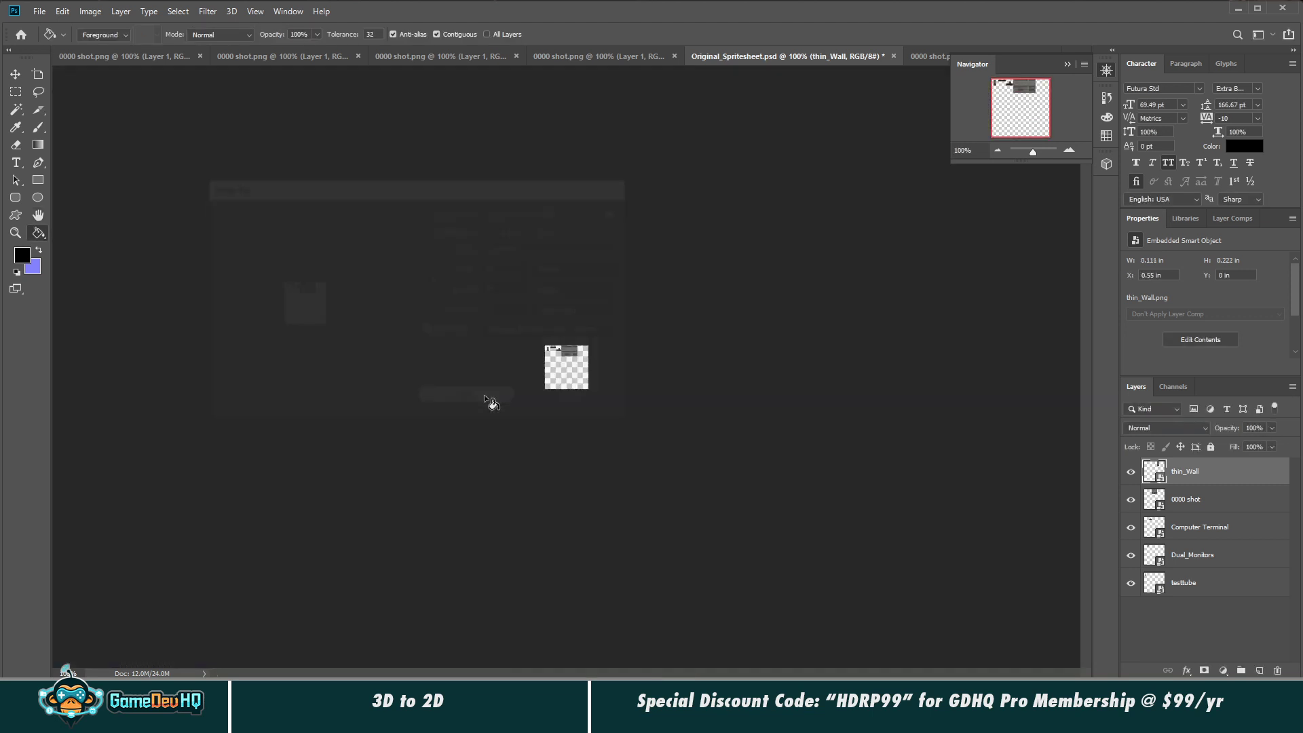
# Step: Resize the sprite sheet up to 2048 px wide and bring the wall sprites into view
pyautogui.click(90, 12)
pyautogui.click(110, 112)
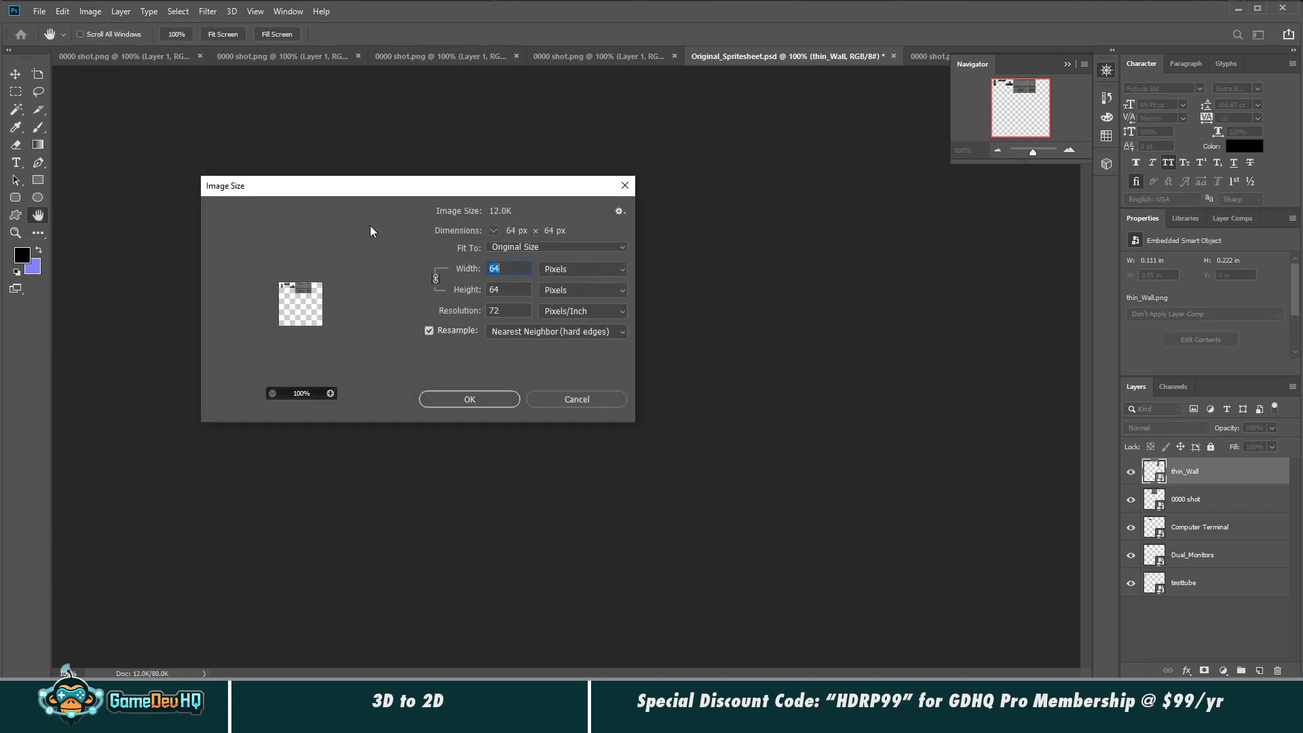
pyautogui.write('25')
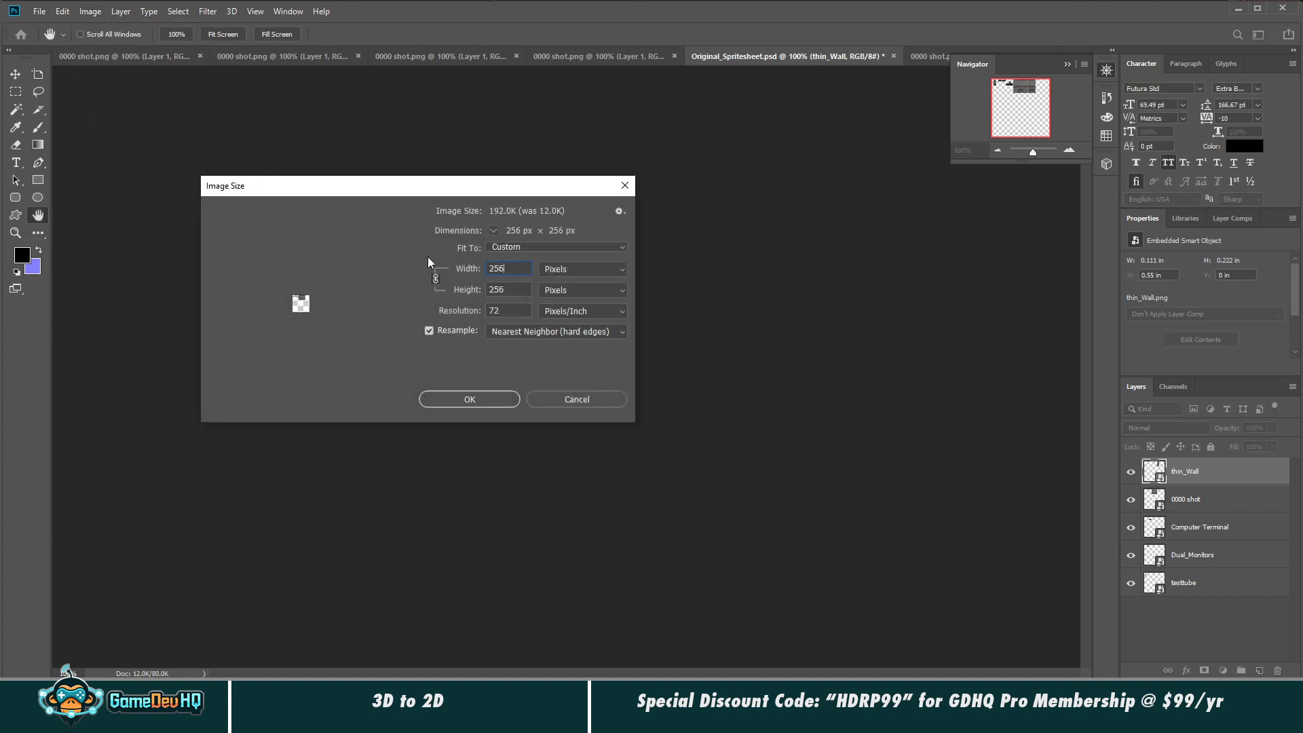
pyautogui.press('BackSpace')
pyautogui.write('048')
pyautogui.press('Return')
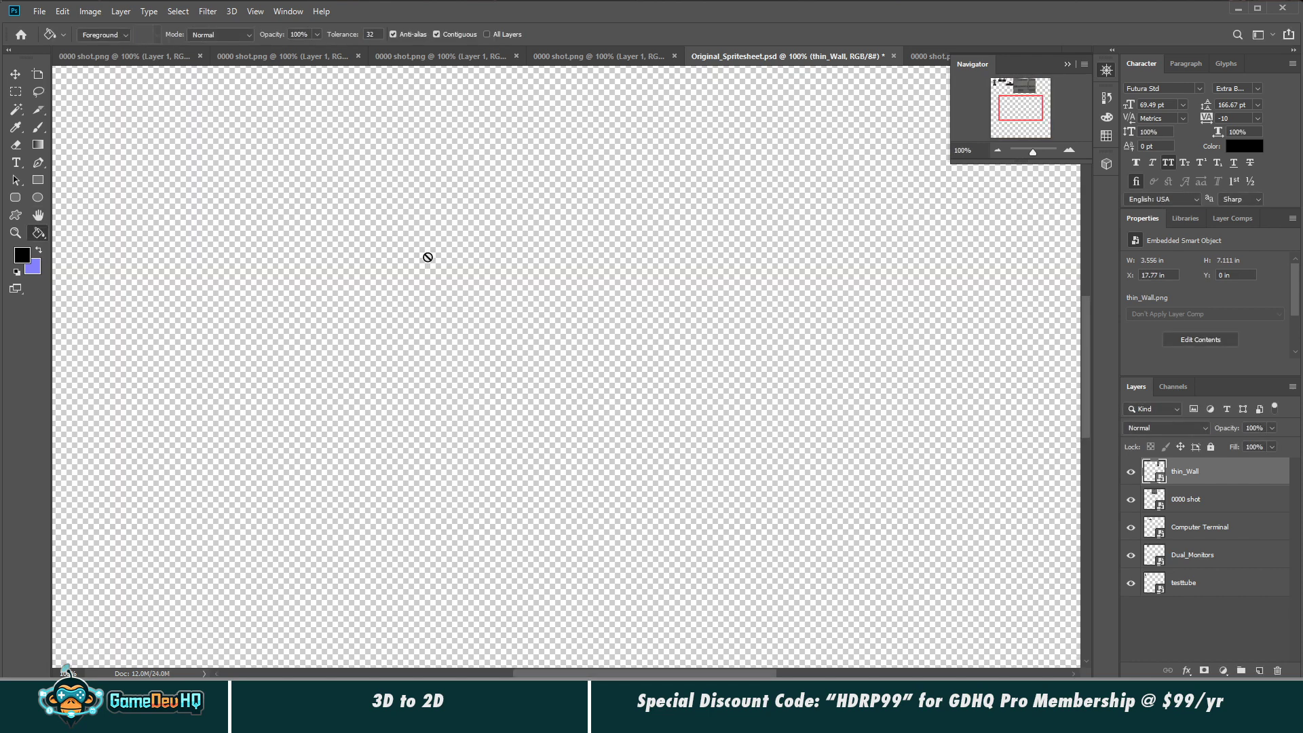
pyautogui.moveTo(1008, 129); pyautogui.dragTo(1013, 89)
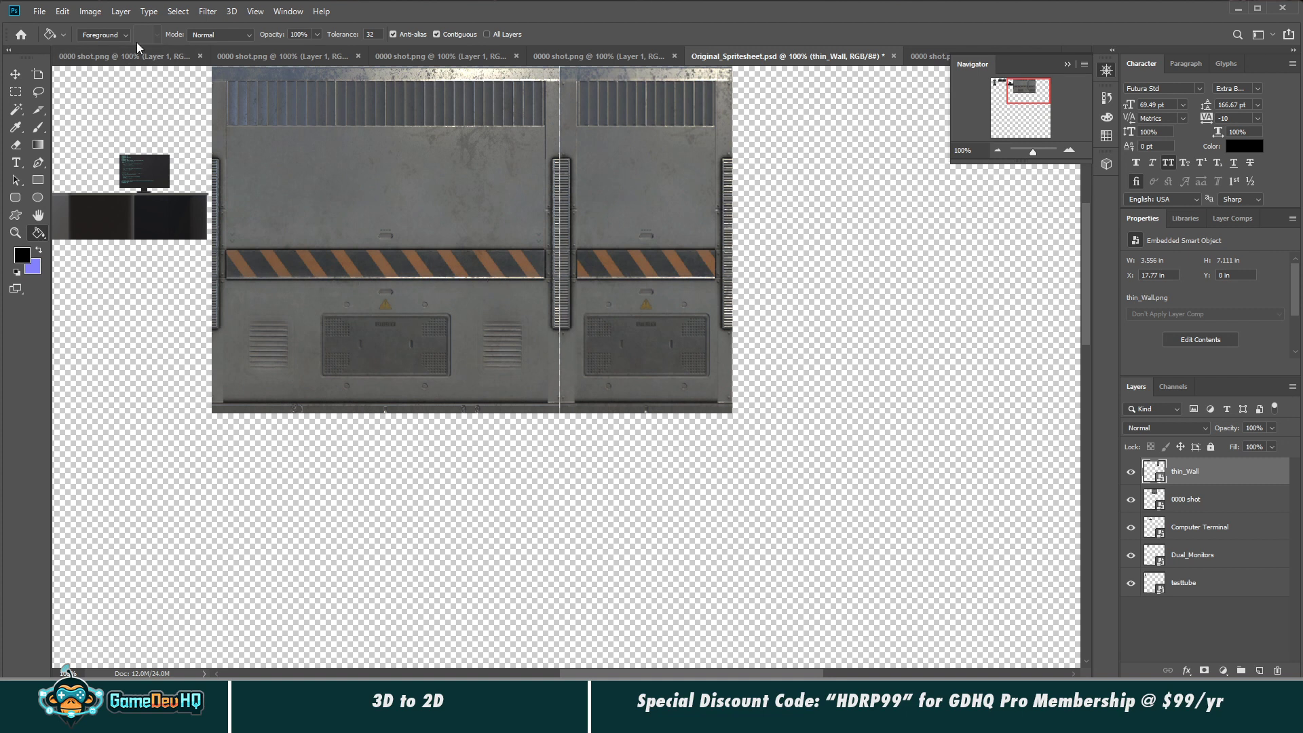
# Step: Shrink the sprite sheet down to 16 px wide
pyautogui.click(91, 12)
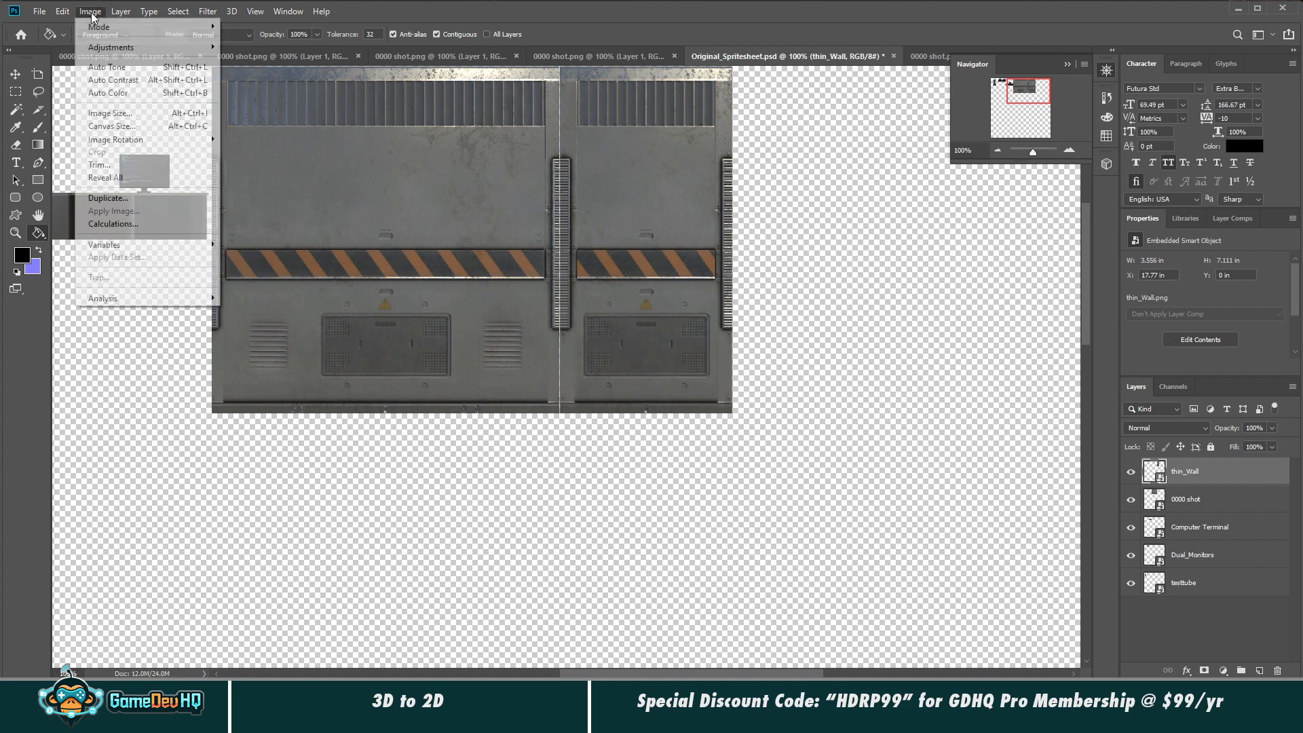
pyautogui.click(110, 114)
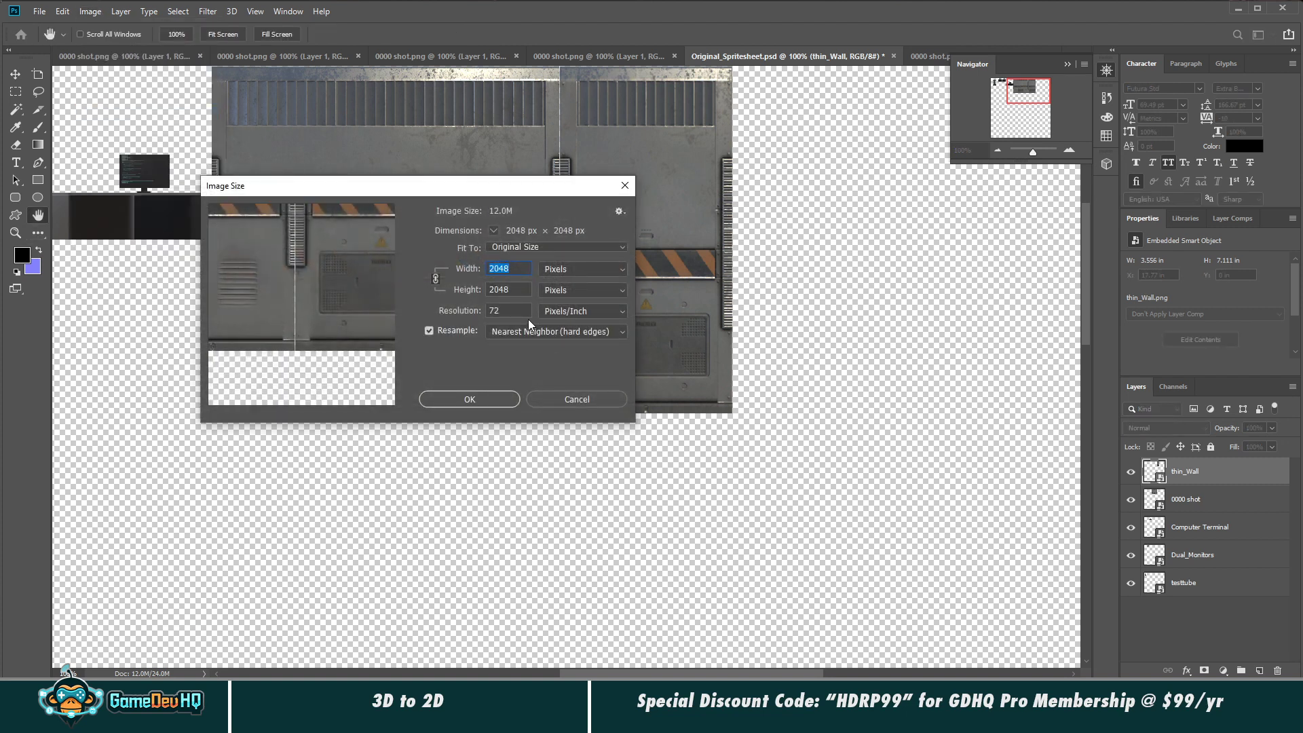
pyautogui.click(513, 249)
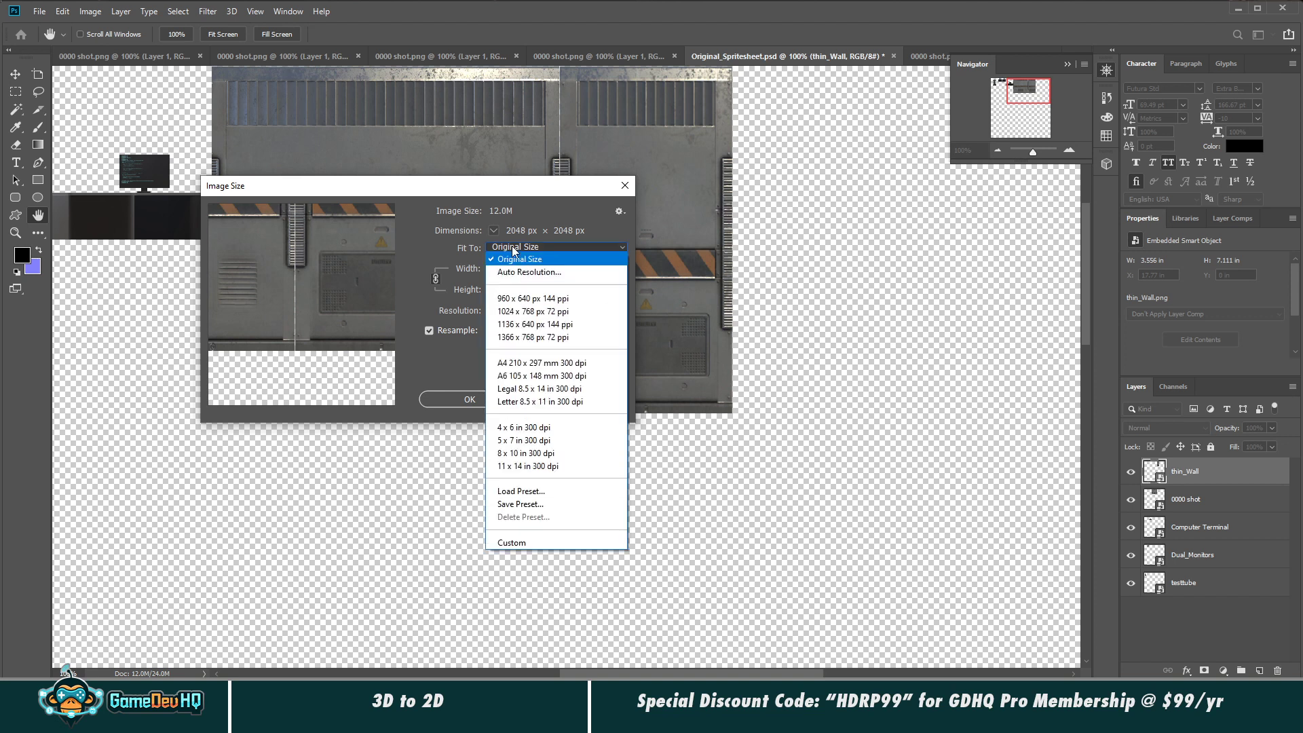
pyautogui.click(444, 250)
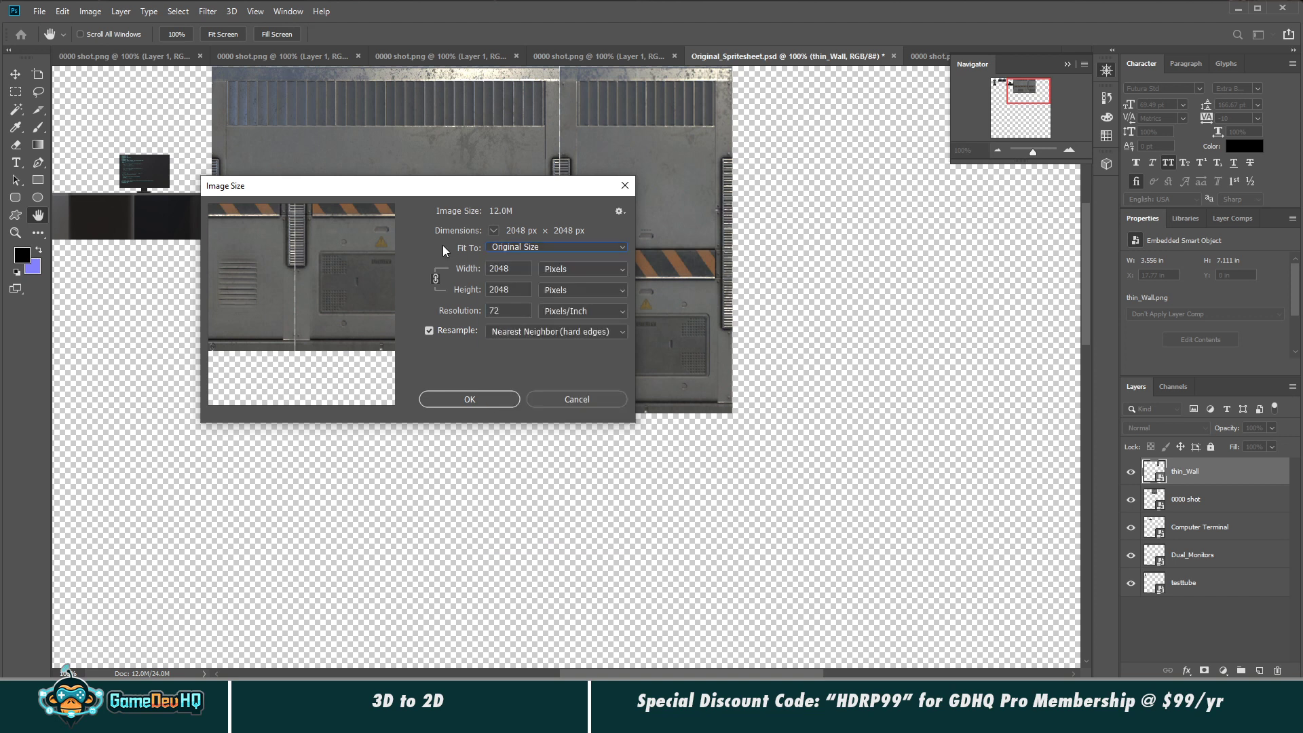
pyautogui.doubleClick(511, 268)
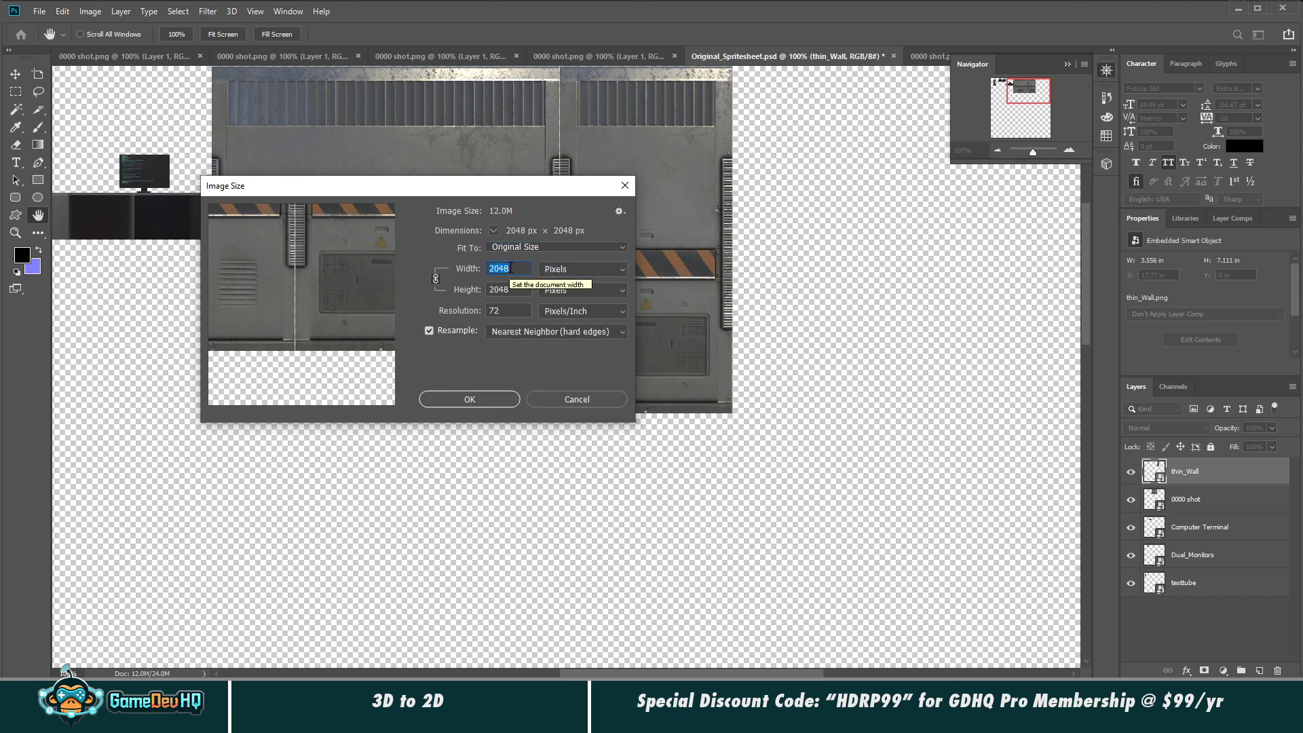
pyautogui.write('16')
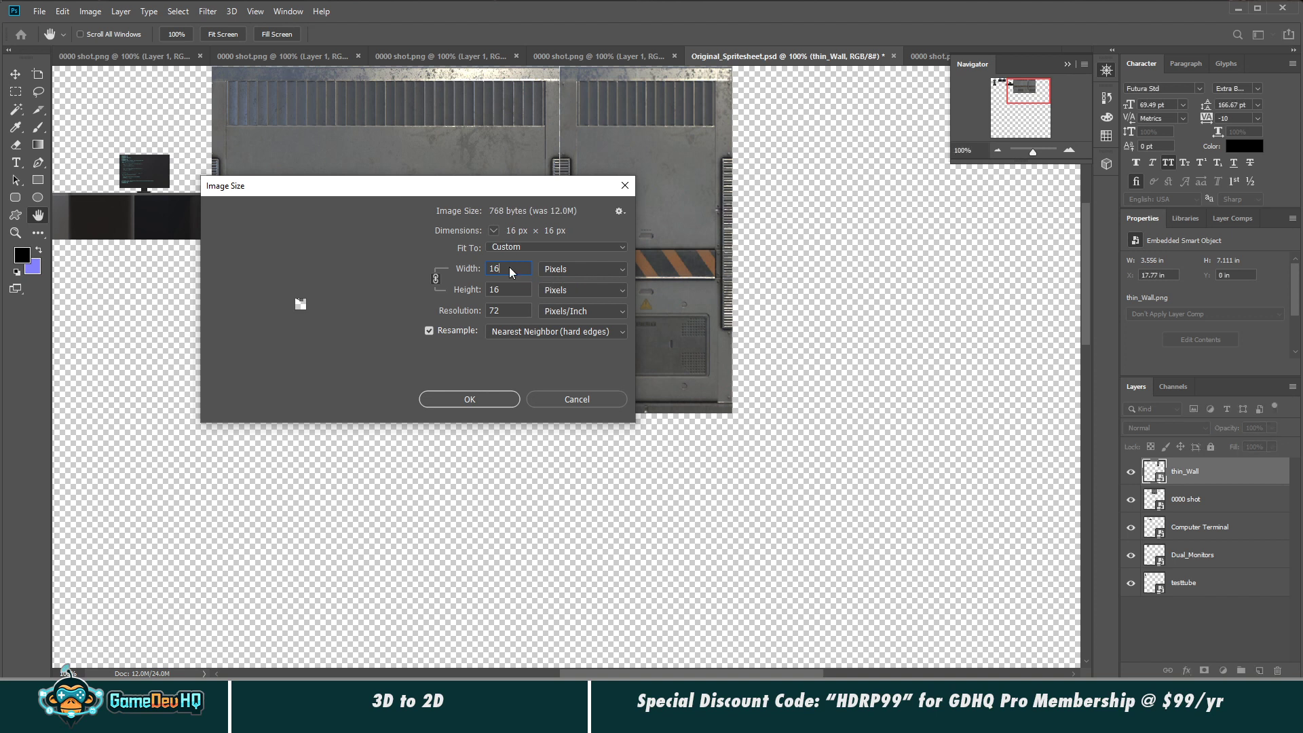
pyautogui.click(468, 399)
pyautogui.press('g')
# Step: Enlarge the sprite sheet to 2042 px with Image Size
pyautogui.click(90, 10)
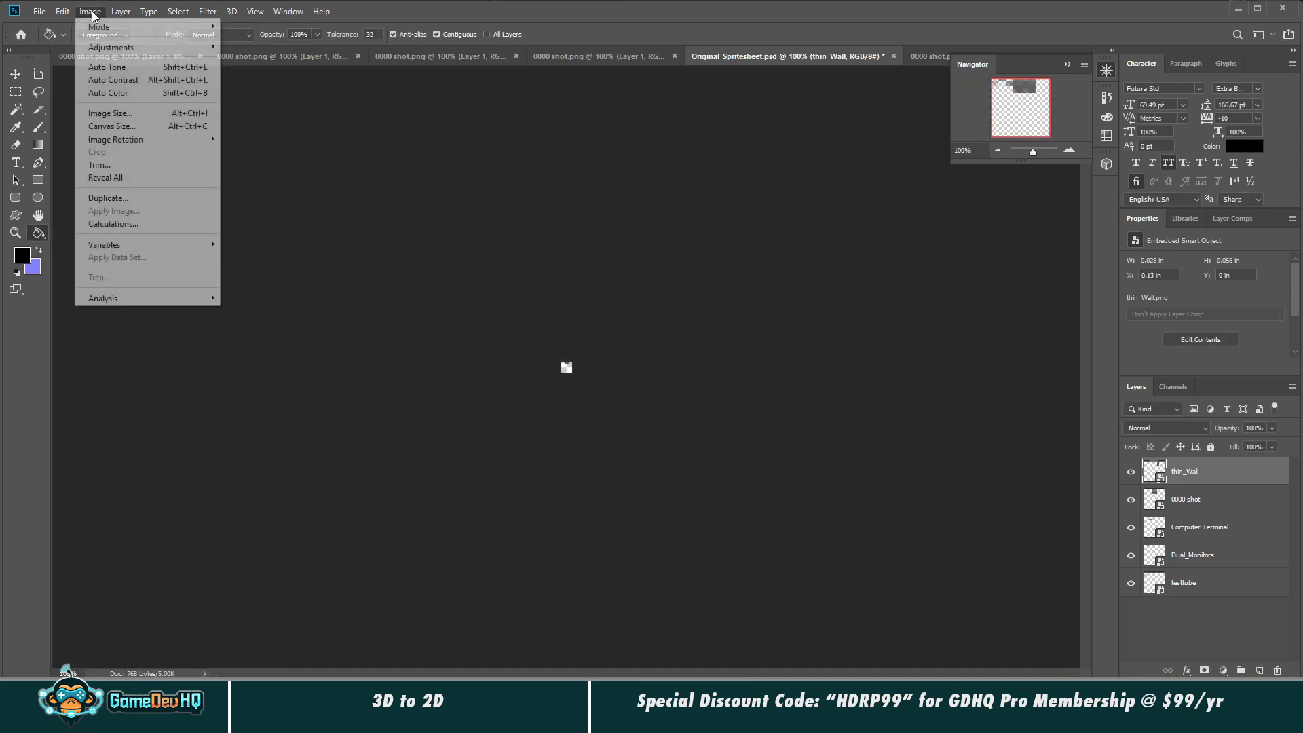
pyautogui.click(109, 116)
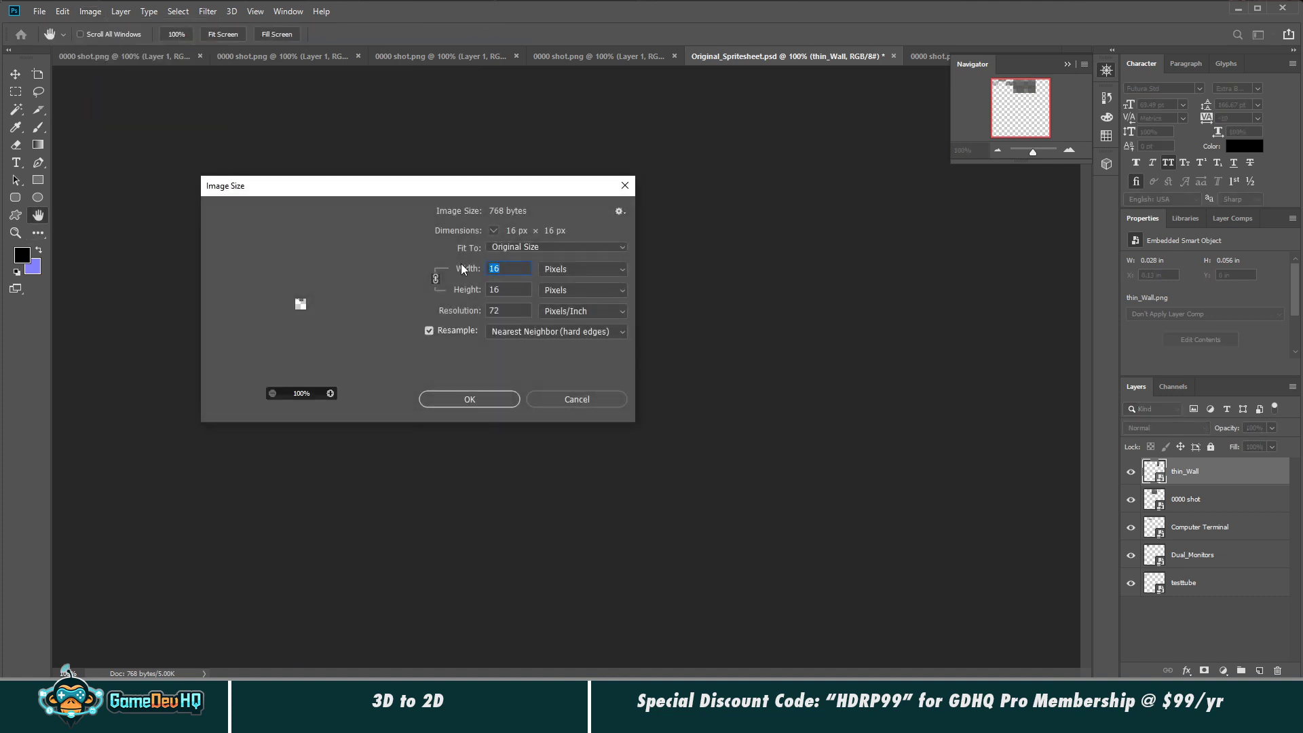
pyautogui.write('2048')
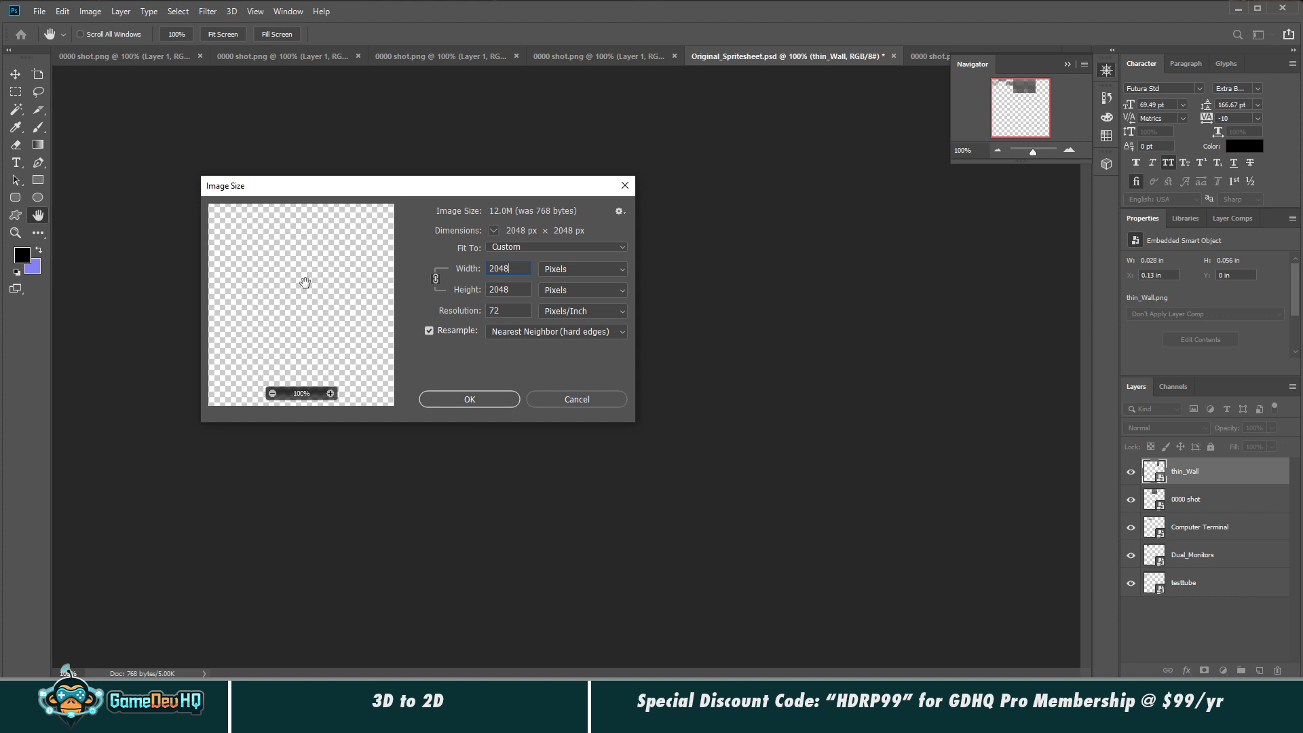
pyautogui.write('2042')
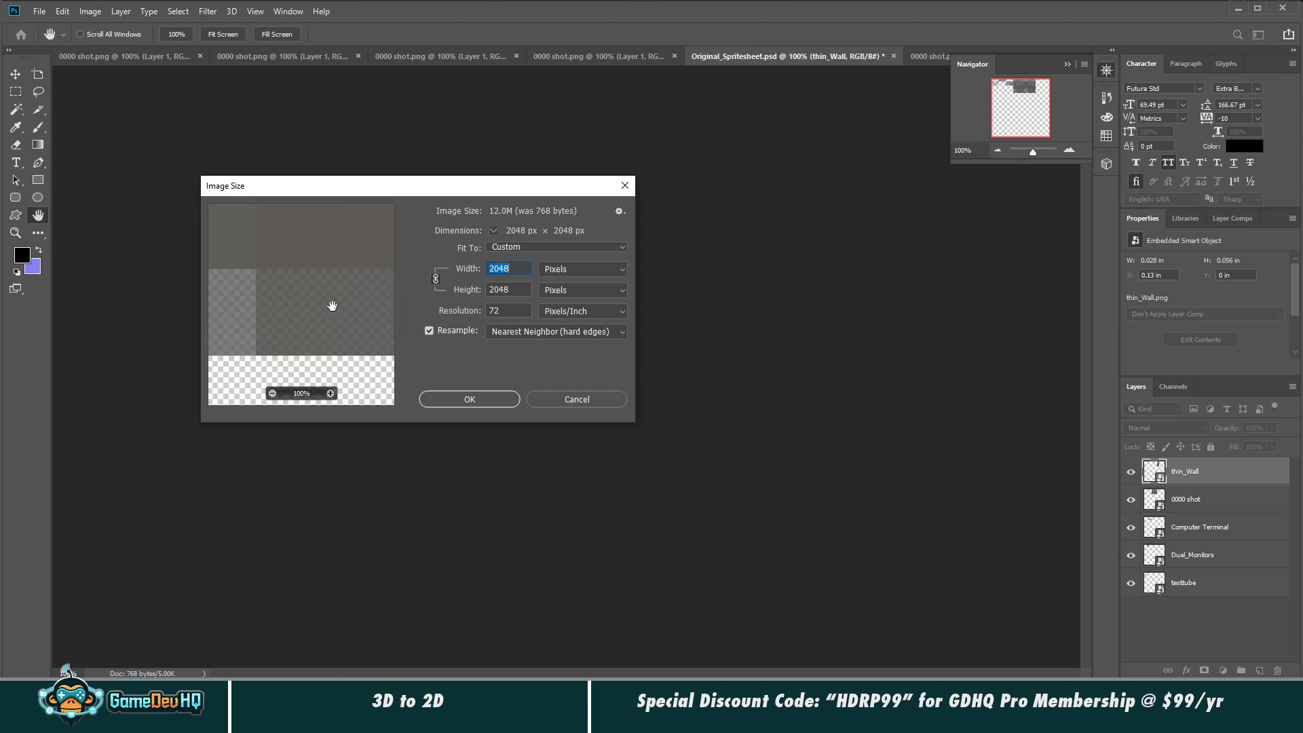
pyautogui.click(272, 394)
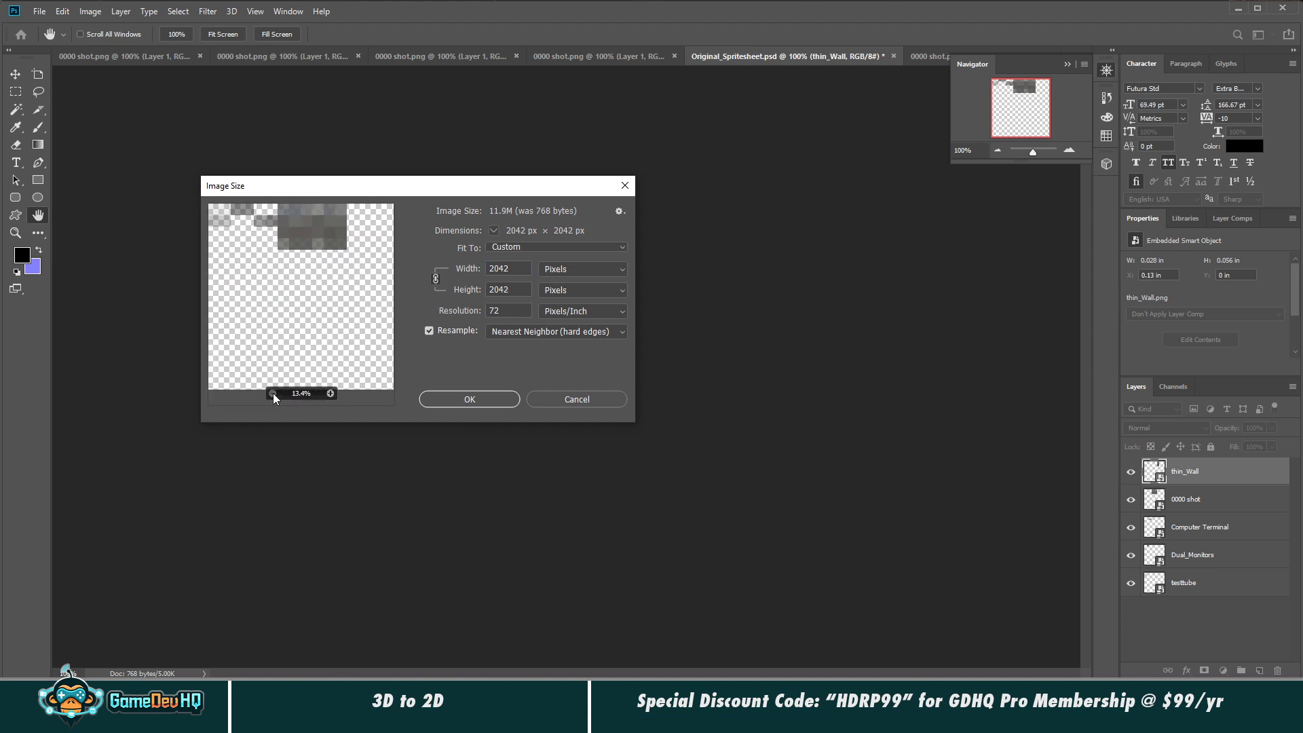
pyautogui.click(436, 398)
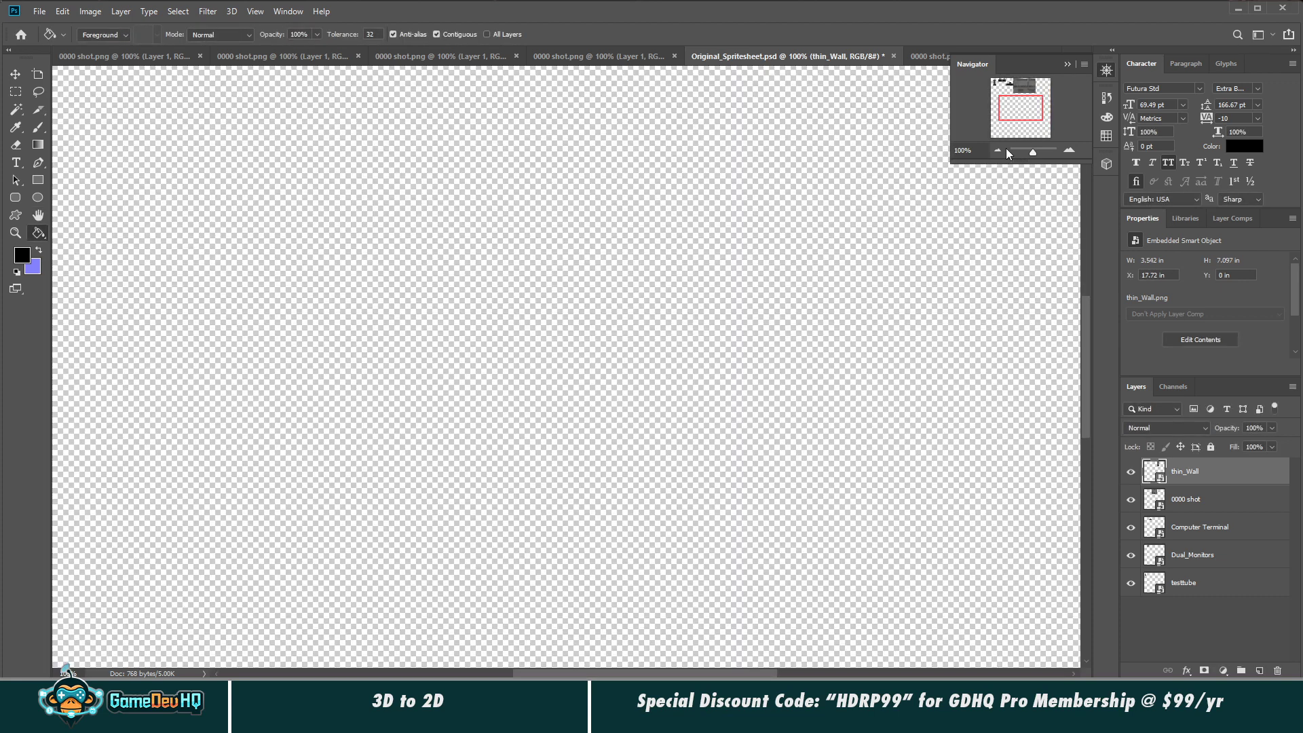
# Step: Select the five sprite layers from thin_Wall to testtube and rasterize them
pyautogui.moveTo(1019, 114); pyautogui.dragTo(1026, 91)
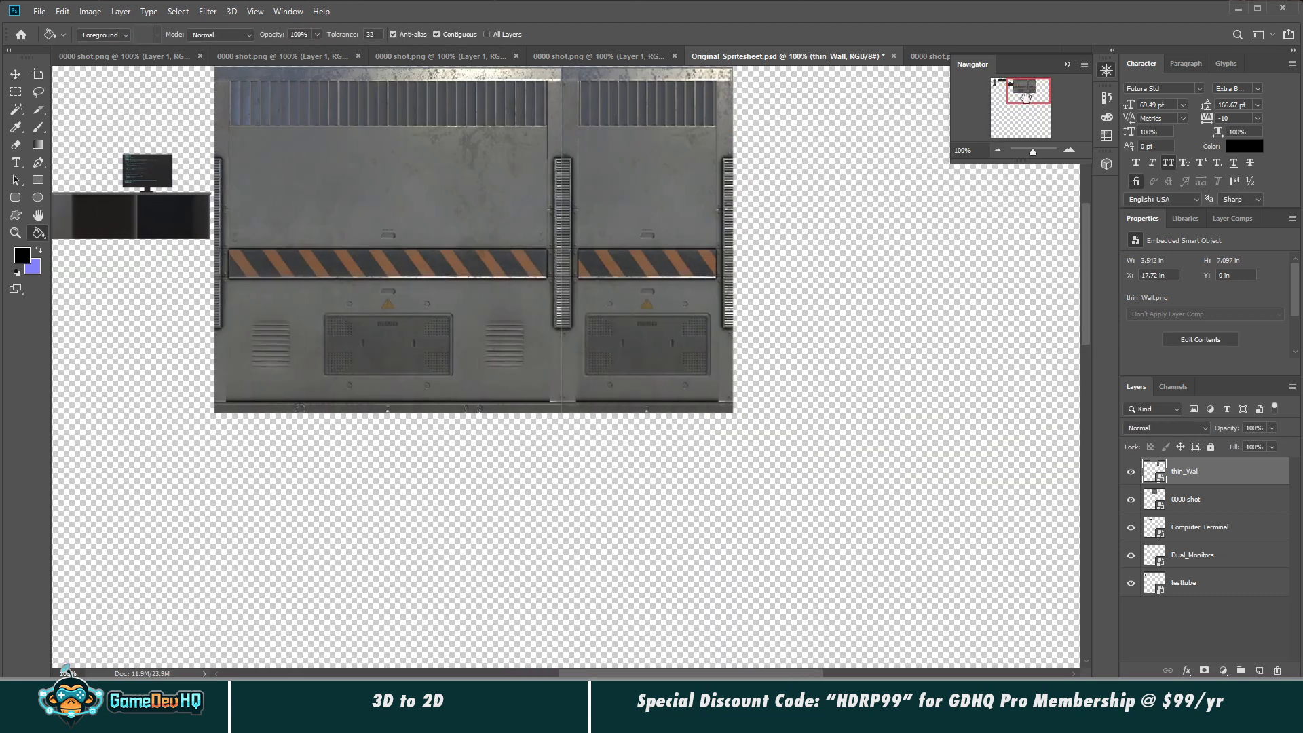
pyautogui.click(1155, 618)
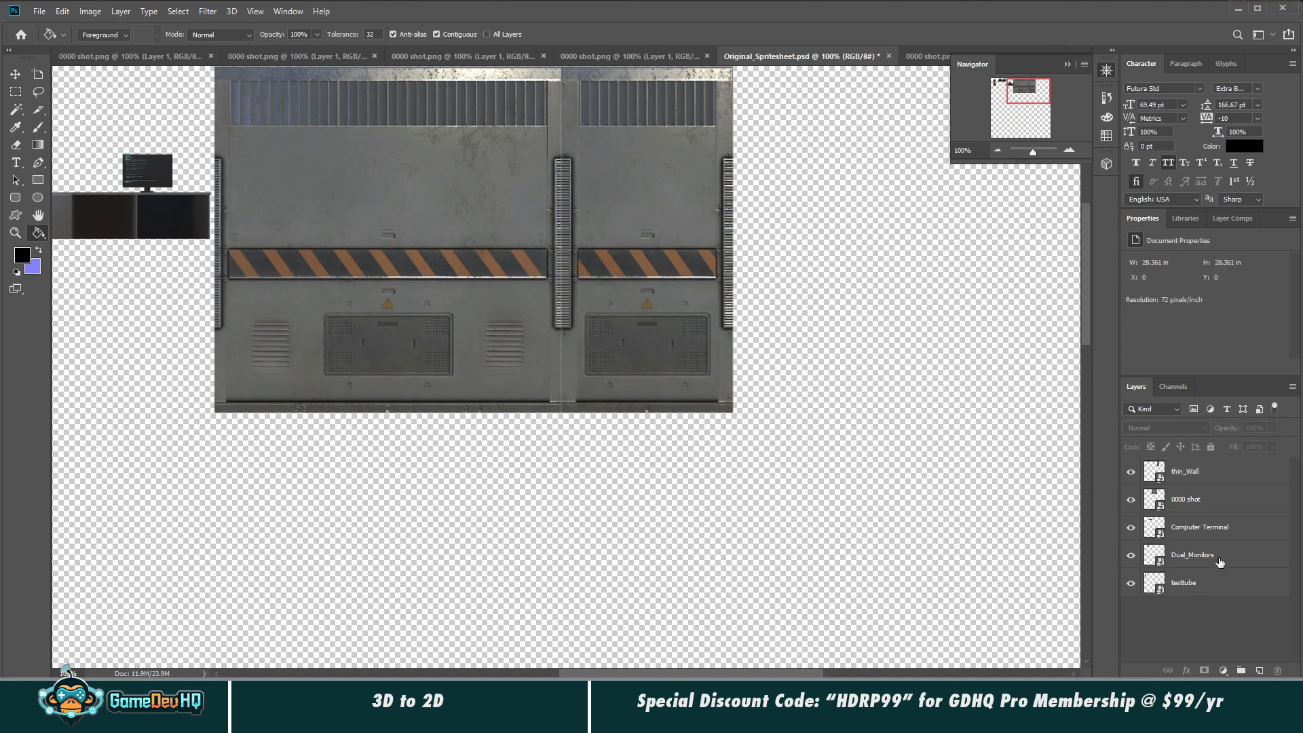
pyautogui.click(1193, 478)
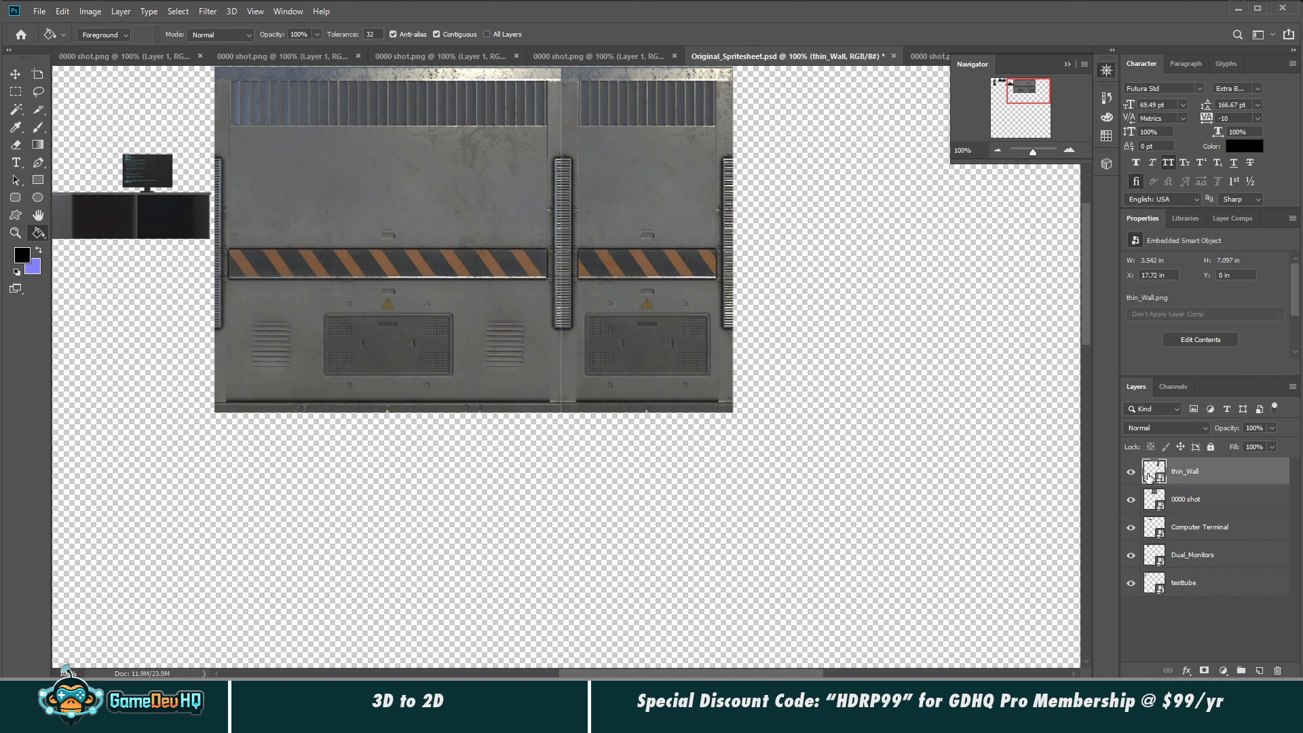
pyautogui.keyDown('shift'); pyautogui.click(1193, 584); pyautogui.keyUp('shift')
pyautogui.rightClick(1195, 585)
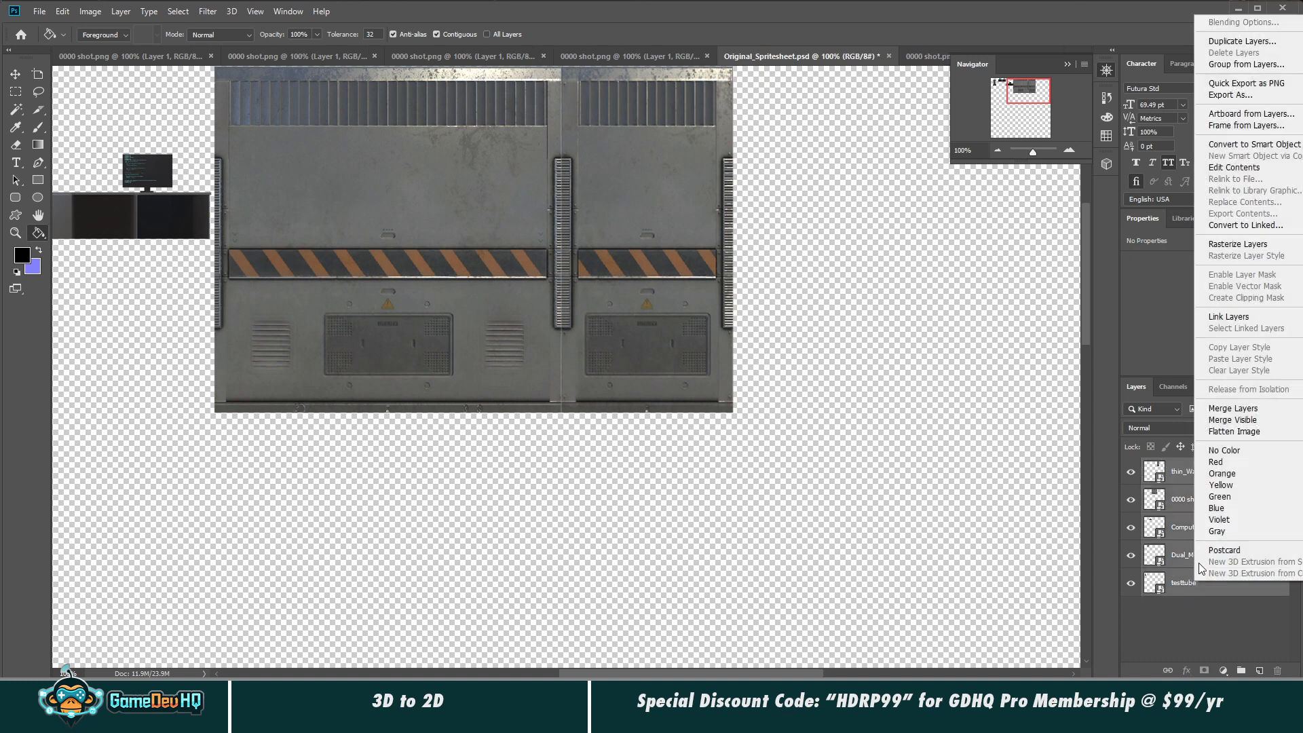
pyautogui.click(1238, 245)
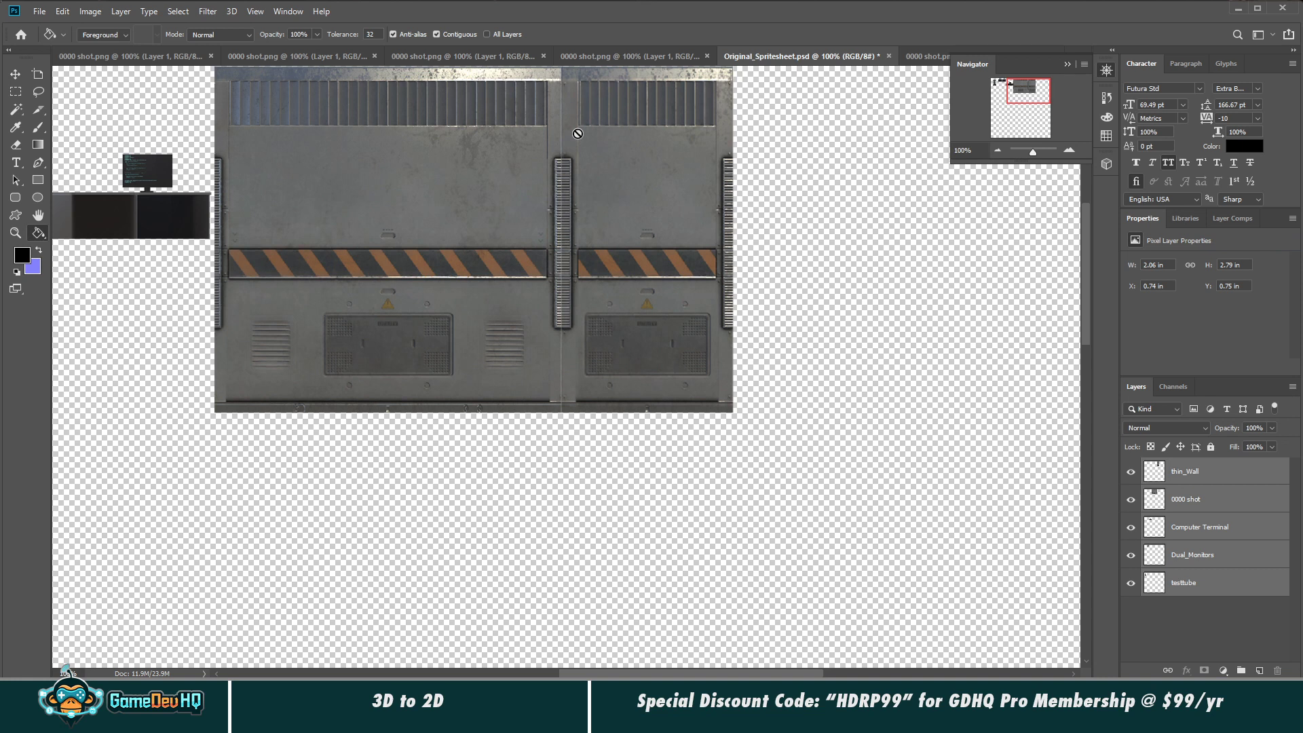
# Step: Resize the sprite sheet to 256 px wide
pyautogui.click(92, 11)
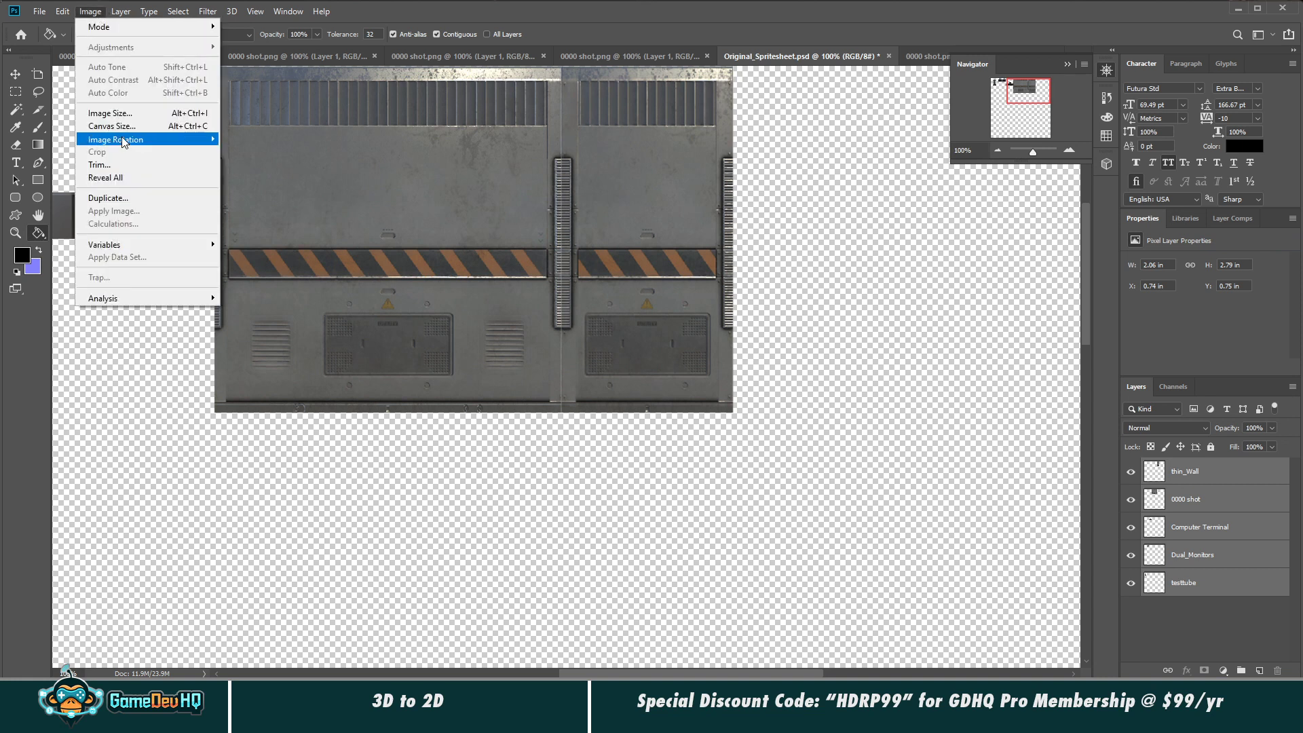
pyautogui.click(110, 113)
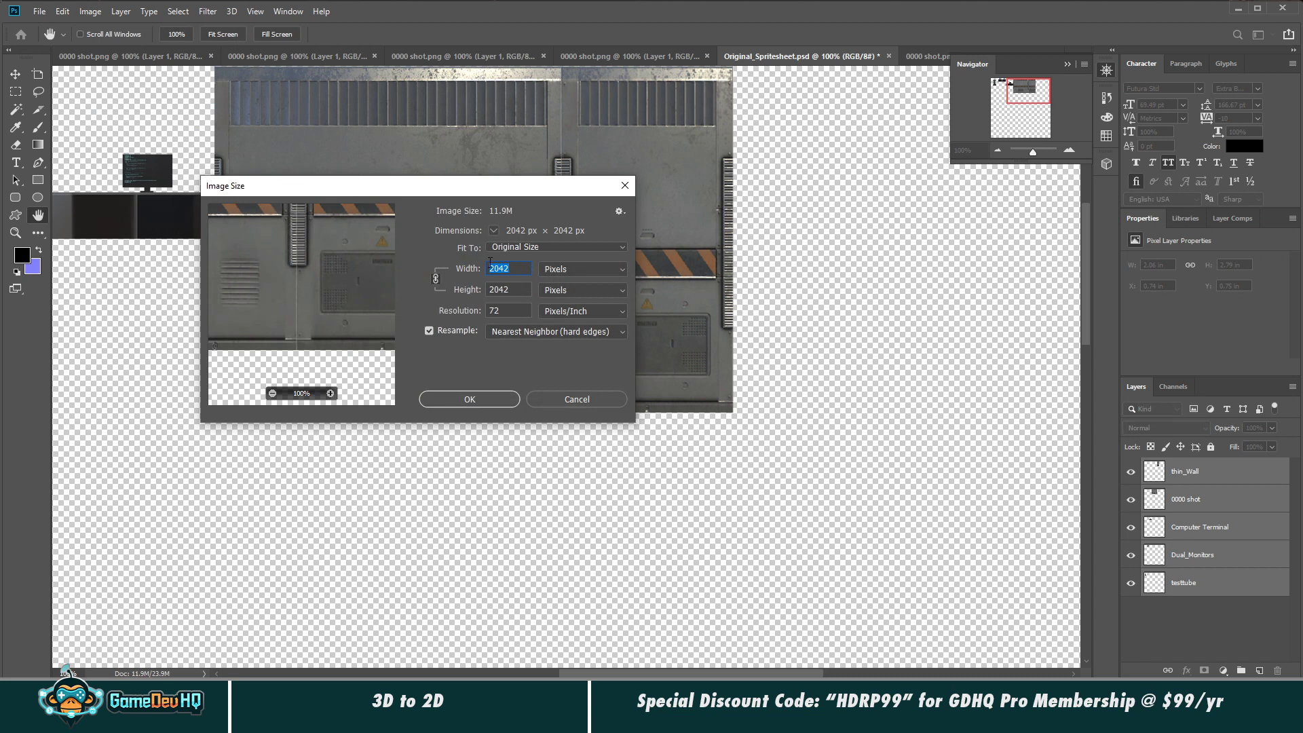
pyautogui.write('256')
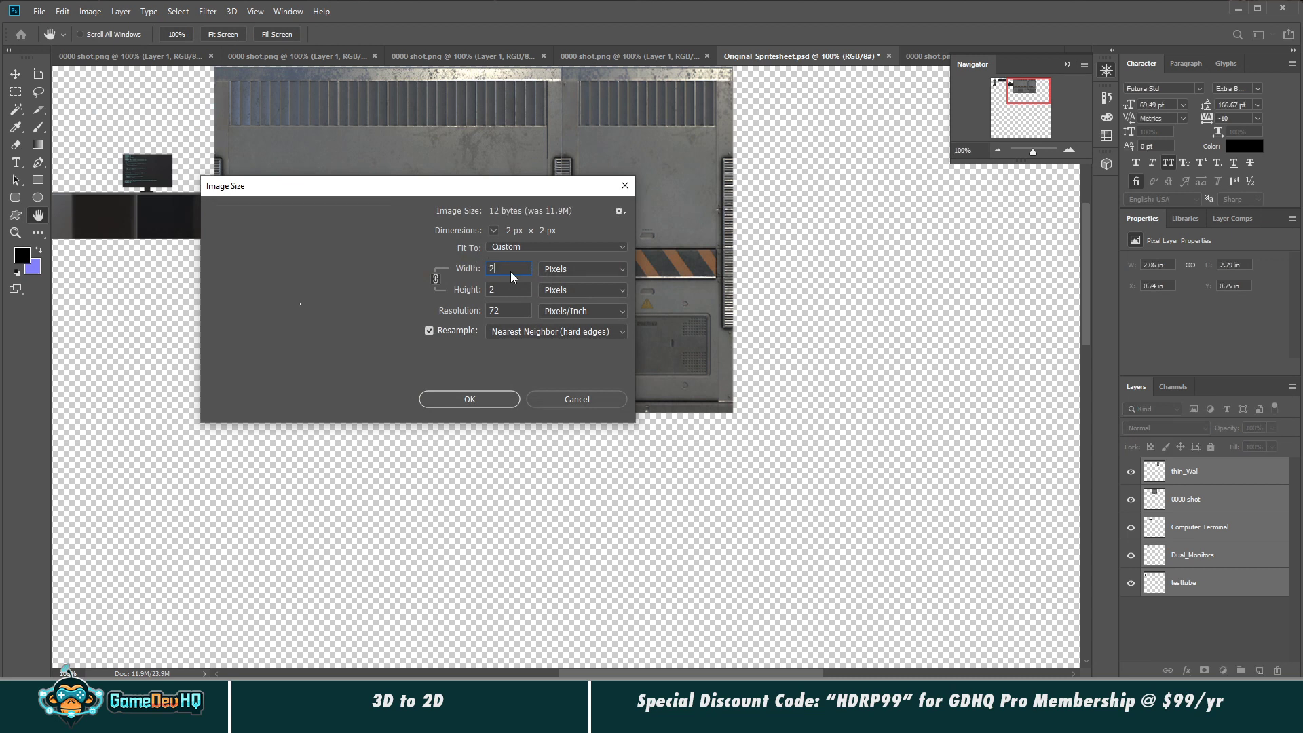
pyautogui.click(470, 399)
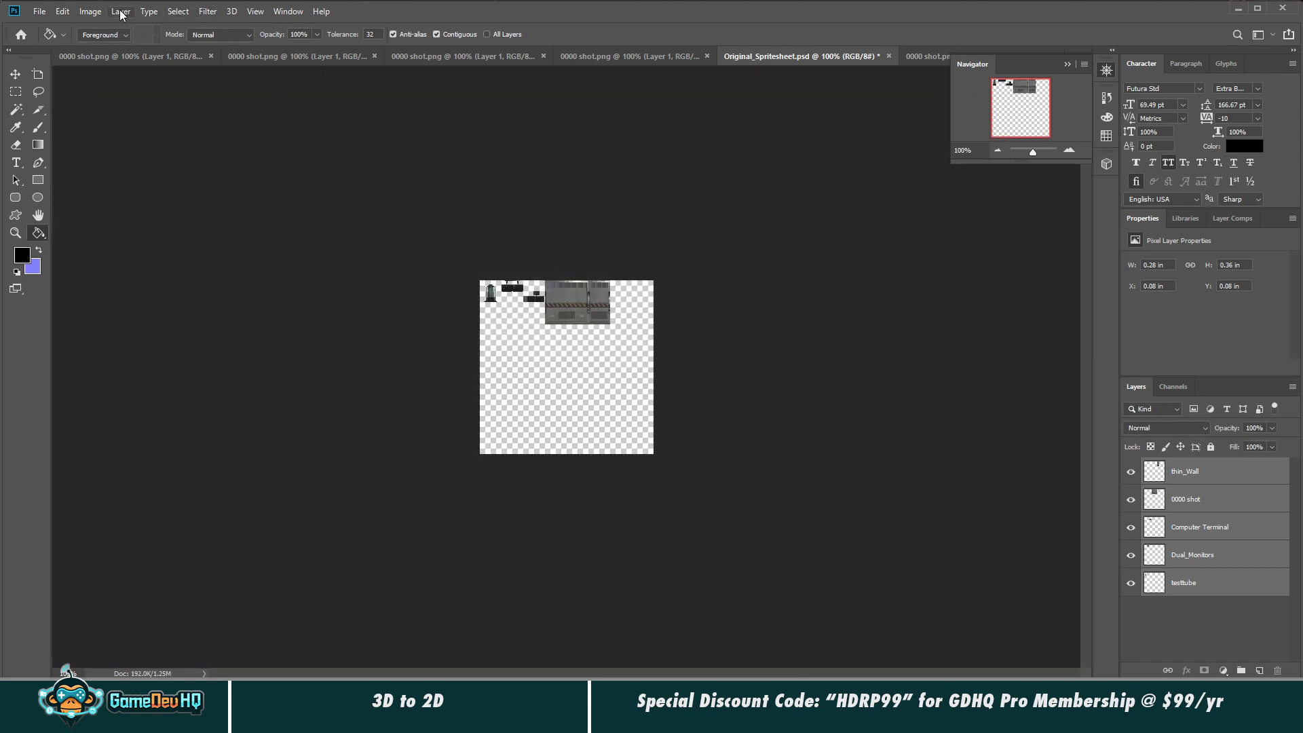
# Step: Upscale to 2048 px with Nearest Neighbor resampling and zoom out to 66.67% to inspect
pyautogui.click(91, 12)
pyautogui.click(98, 129)
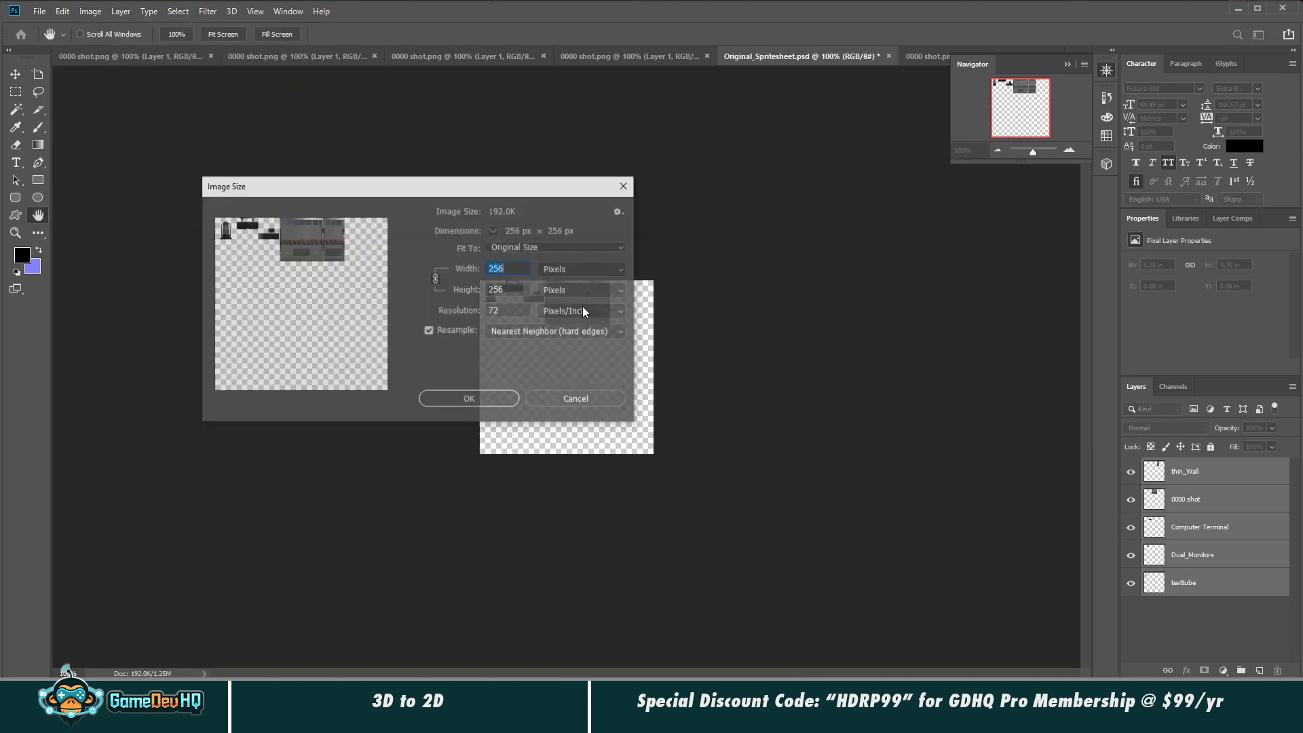
pyautogui.click(532, 331)
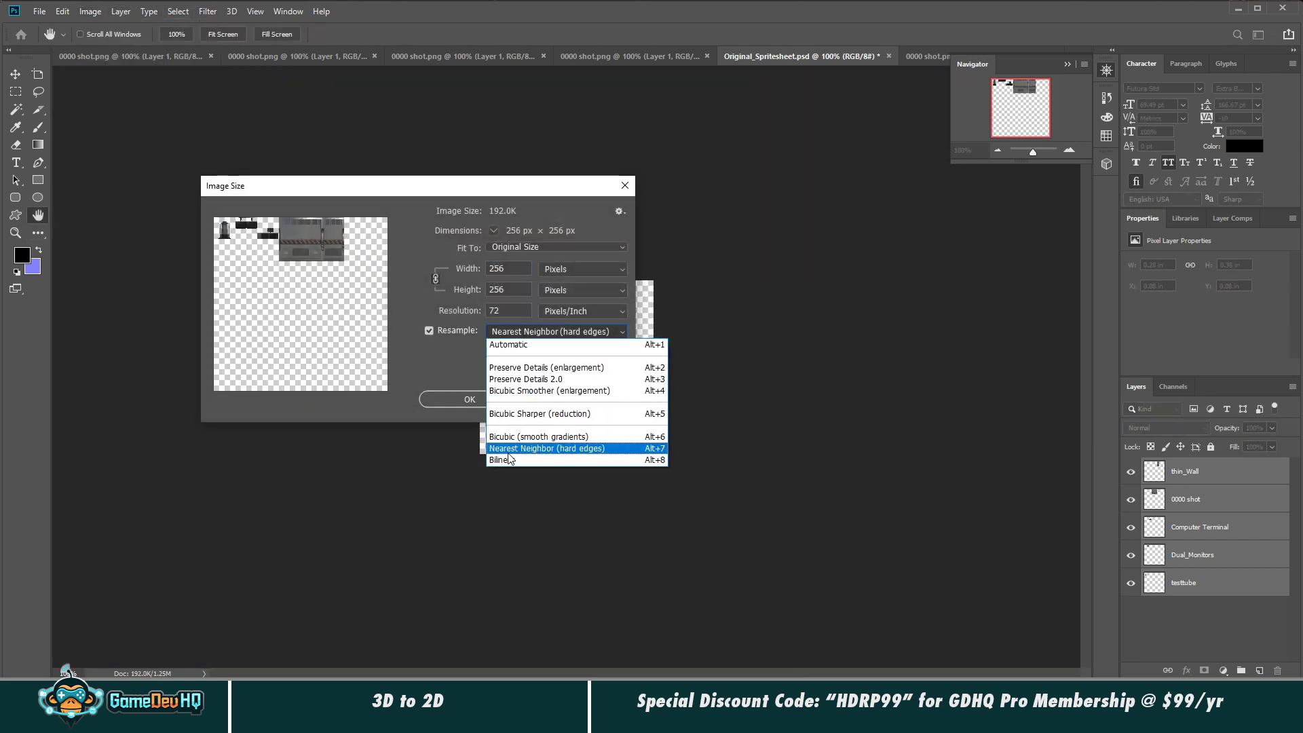
pyautogui.click(509, 452)
pyautogui.doubleClick(506, 274)
pyautogui.write('2048')
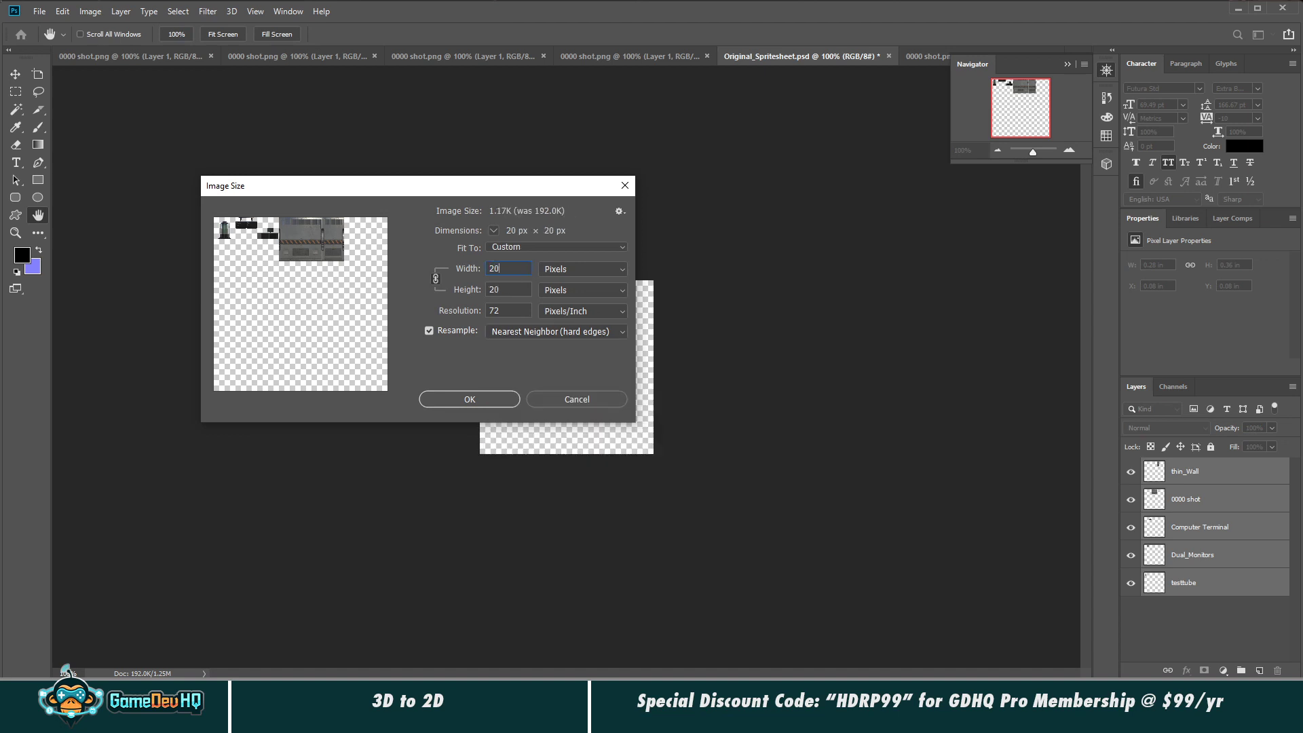
pyautogui.click(480, 402)
pyautogui.click(1022, 99)
pyautogui.moveTo(1022, 98); pyautogui.dragTo(1019, 87)
pyautogui.click(996, 151)
pyautogui.click(996, 151)
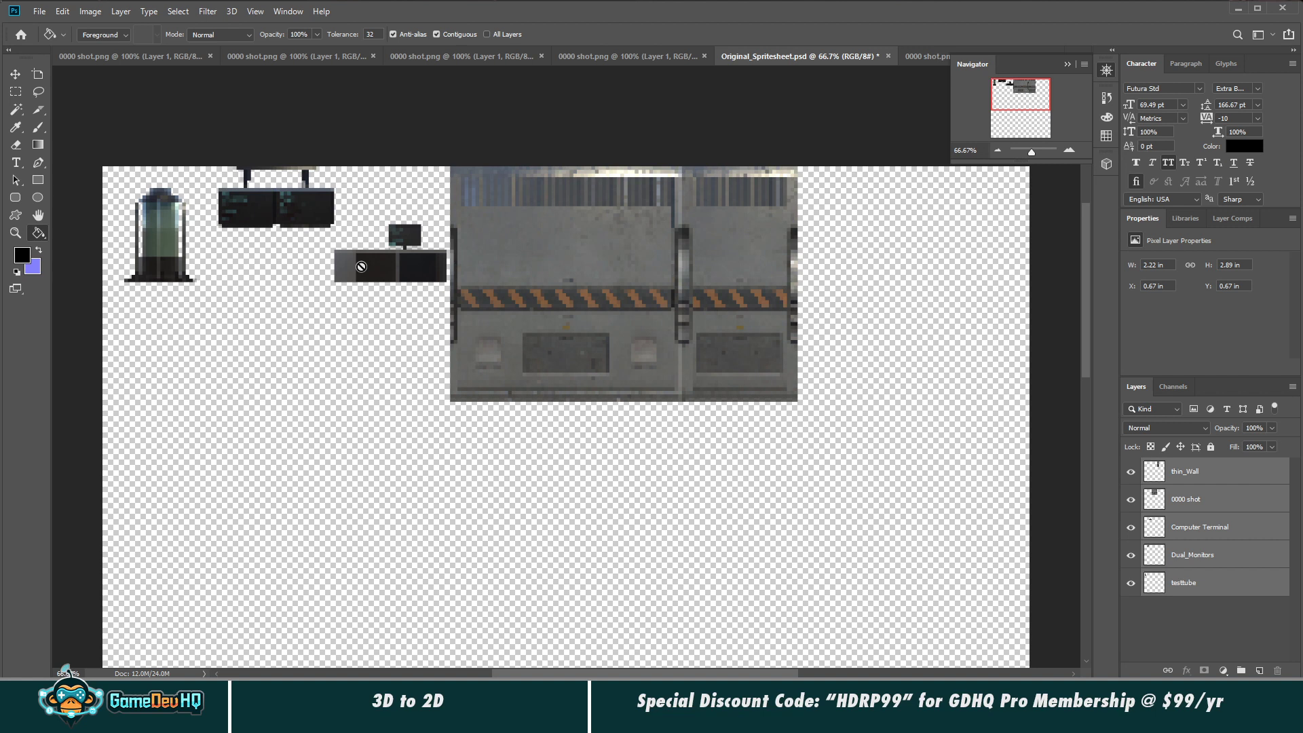
# Step: Undo the pixelated upscale and resize the sheet to 512 px
pyautogui.hotkey('ctrl', 'z')
pyautogui.hotkey('ctrl', 'z')
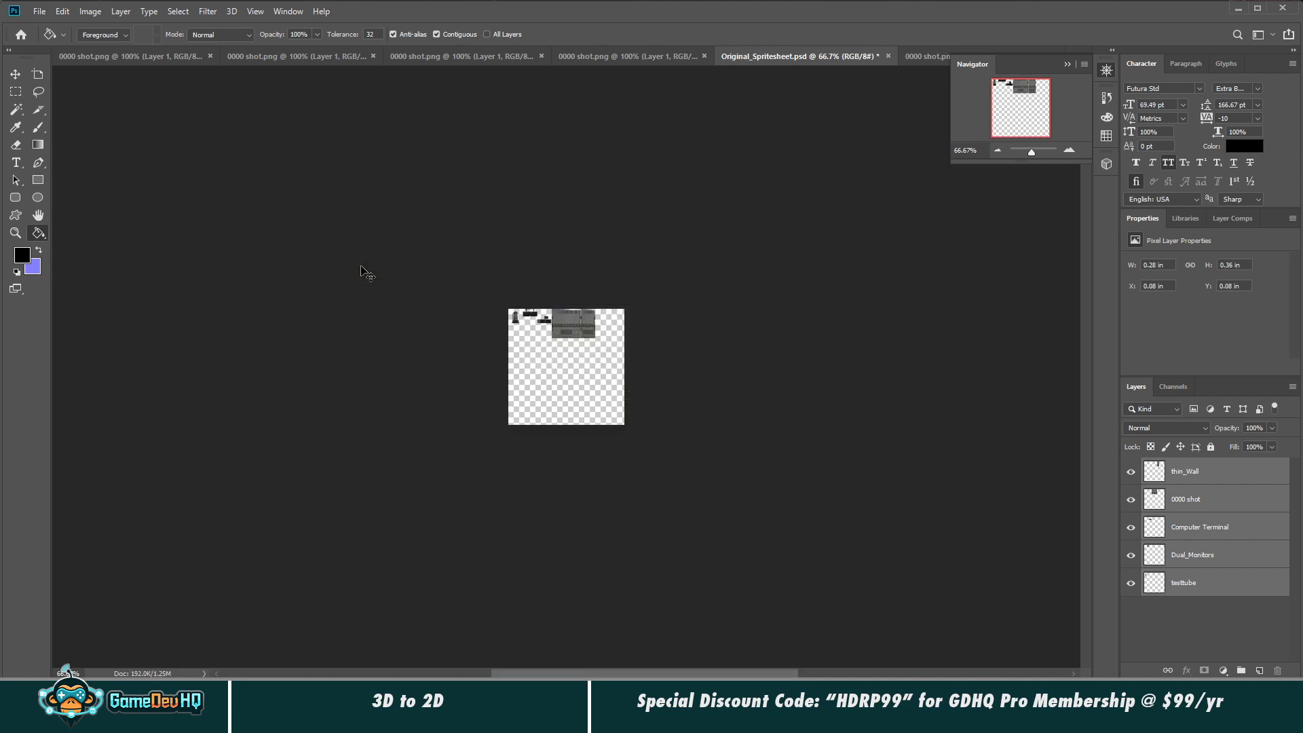
pyautogui.click(90, 12)
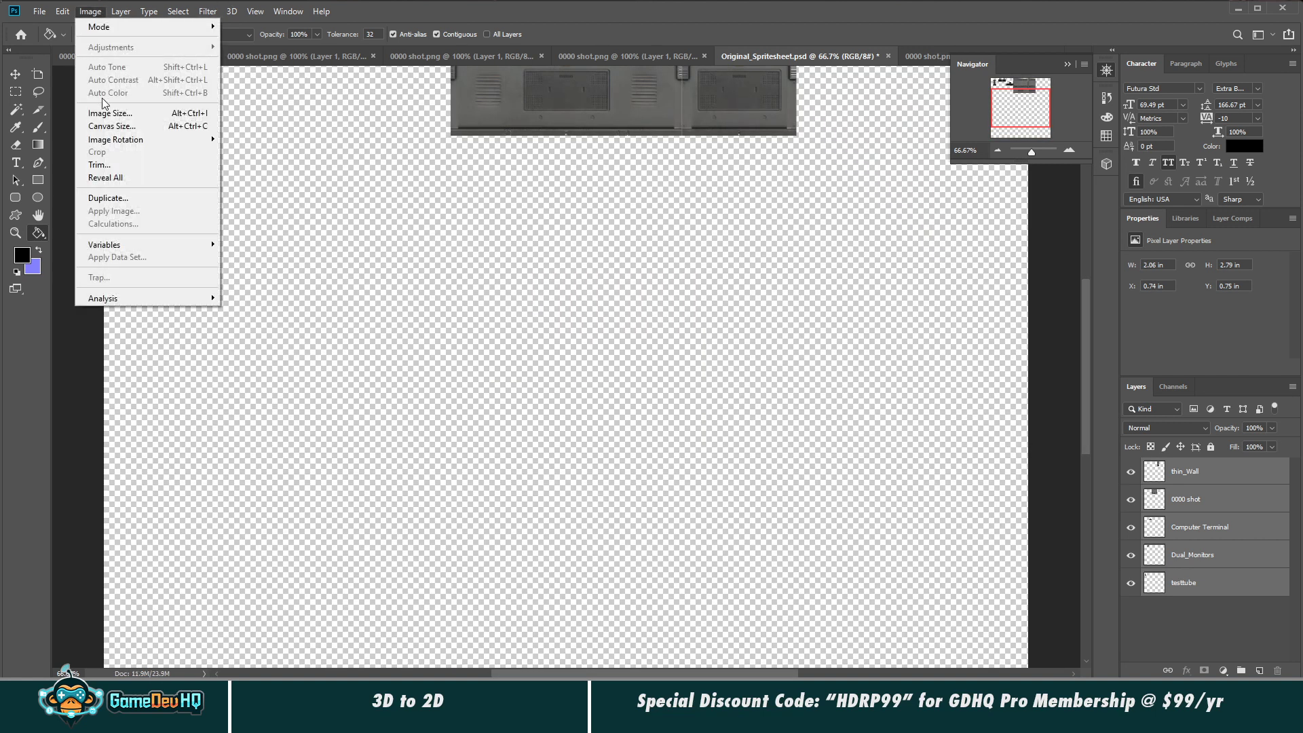
pyautogui.click(112, 112)
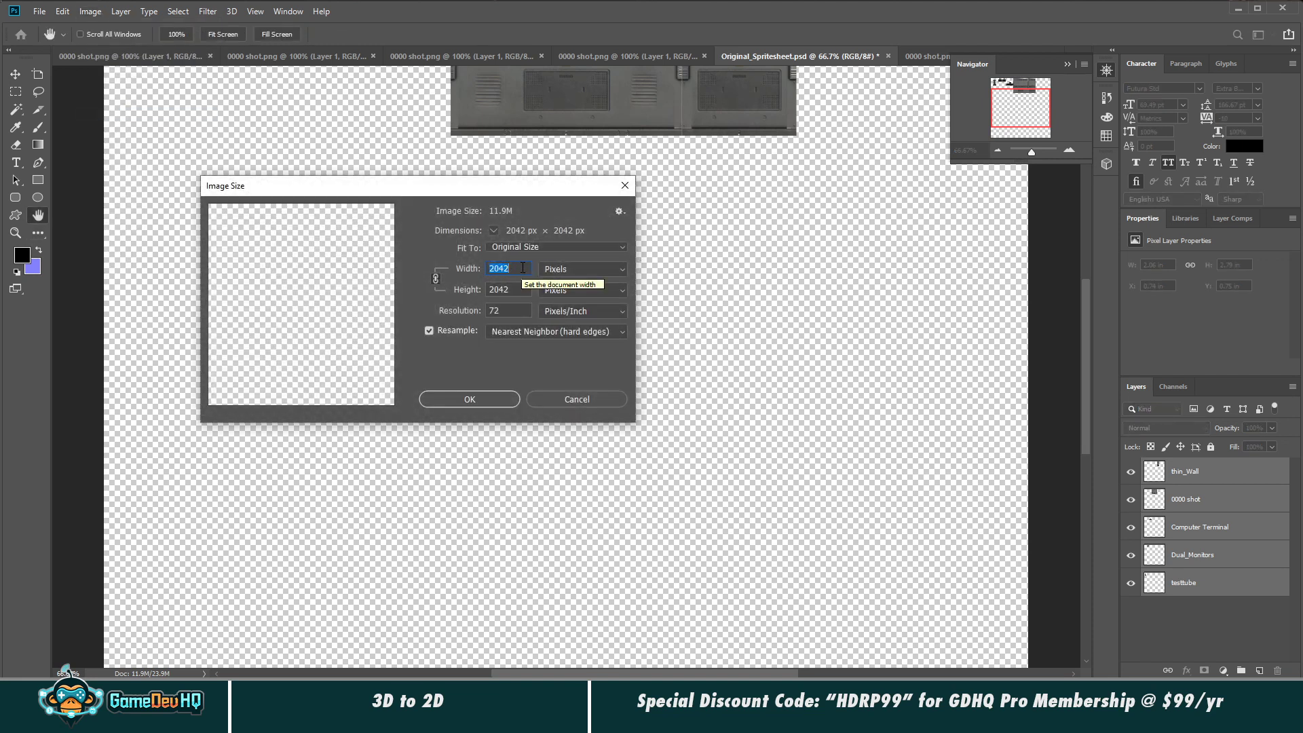
pyautogui.write('512')
pyautogui.press('Return')
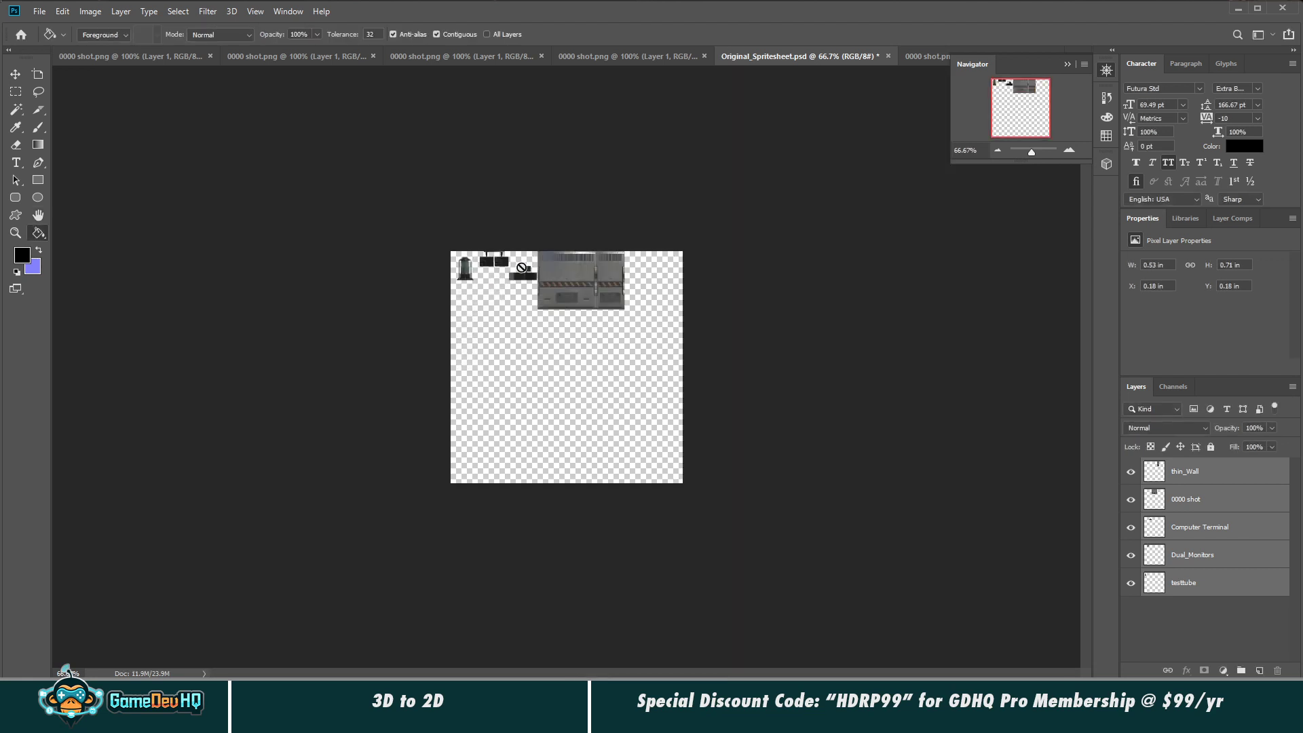
# Step: Abandon a 20 px resize to keep full size, then select only the thin_Wall layer
pyautogui.click(91, 12)
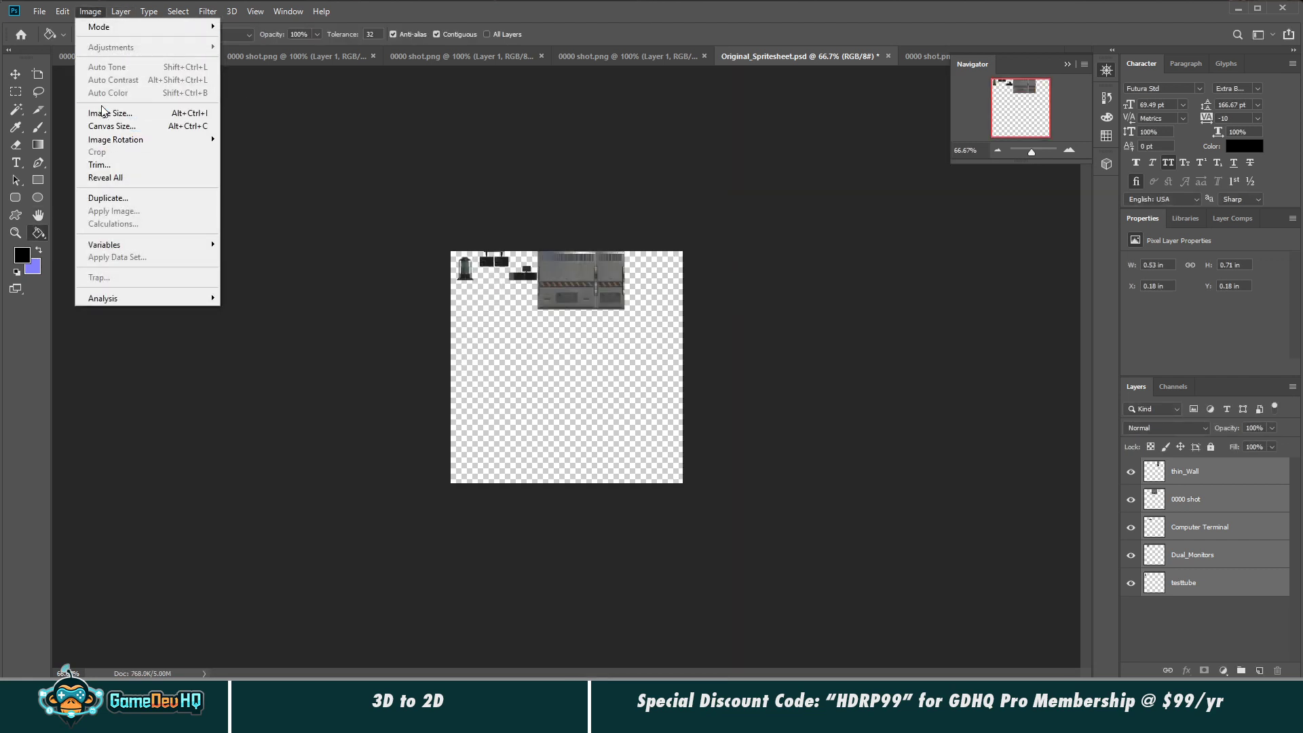
pyautogui.click(105, 113)
pyautogui.write('20')
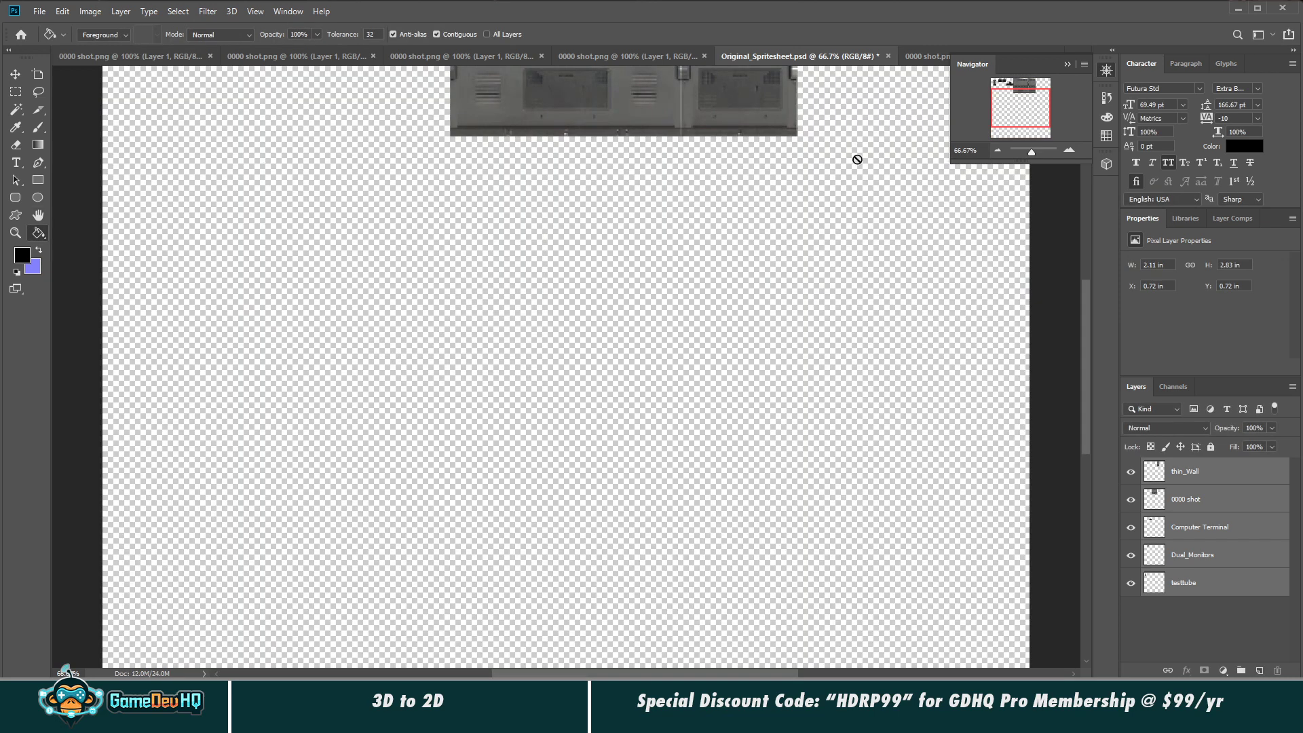
pyautogui.click(1025, 104)
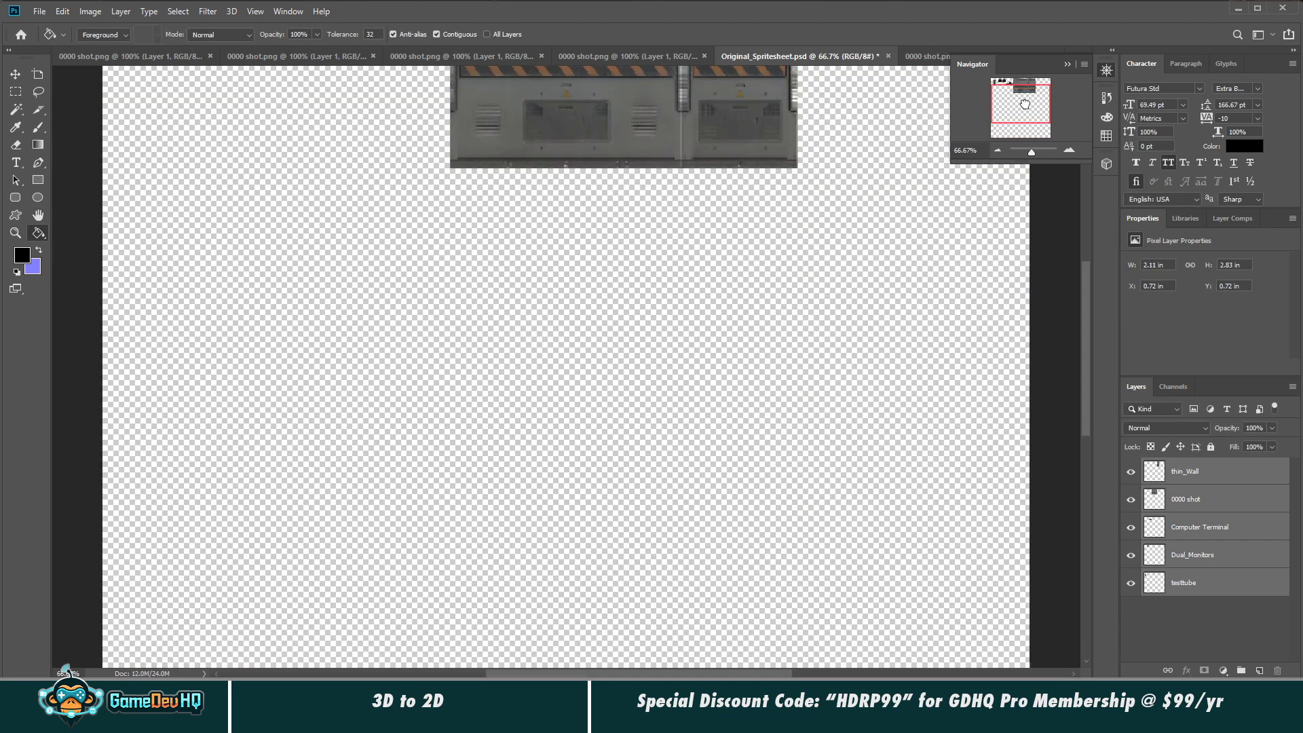
pyautogui.moveTo(1025, 104); pyautogui.dragTo(1024, 98)
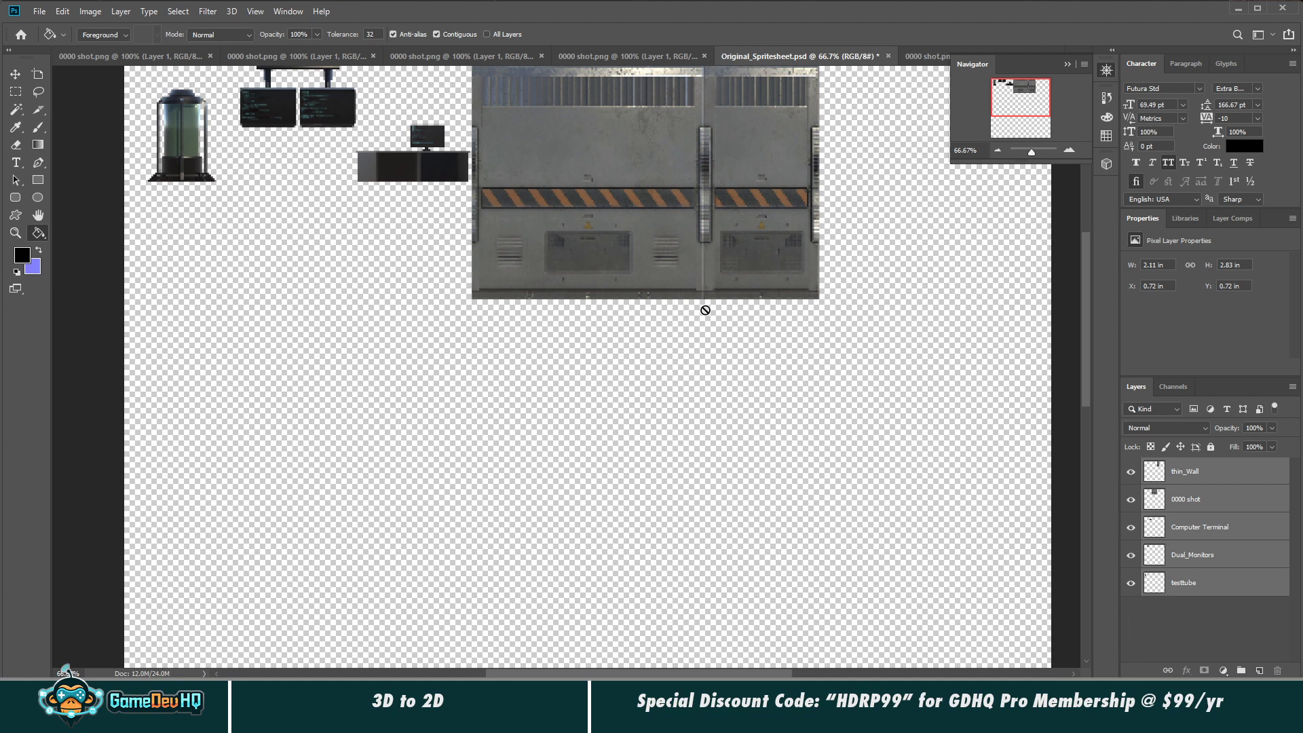
pyautogui.click(1203, 475)
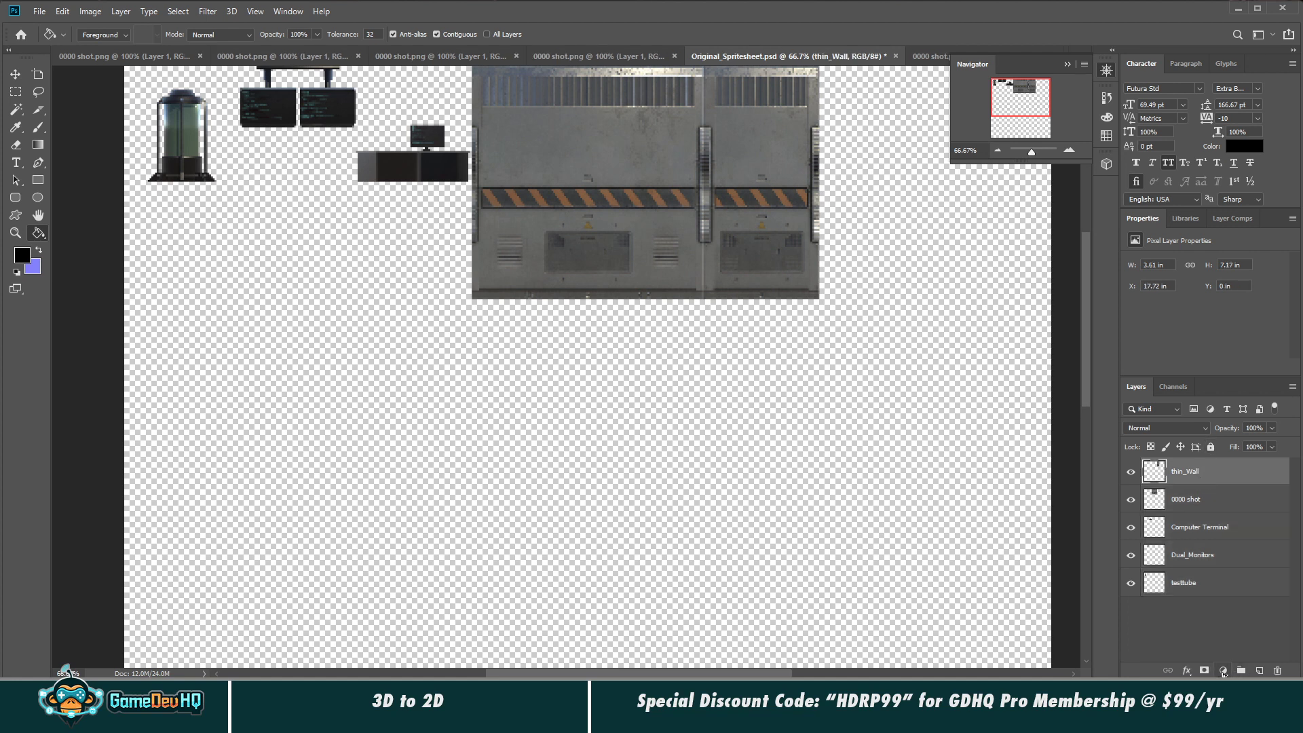
# Step: Add a Hue/Saturation layer (Hue +5, Saturation +51, Lightness -6) and zoom out to 33.33%
pyautogui.click(1224, 672)
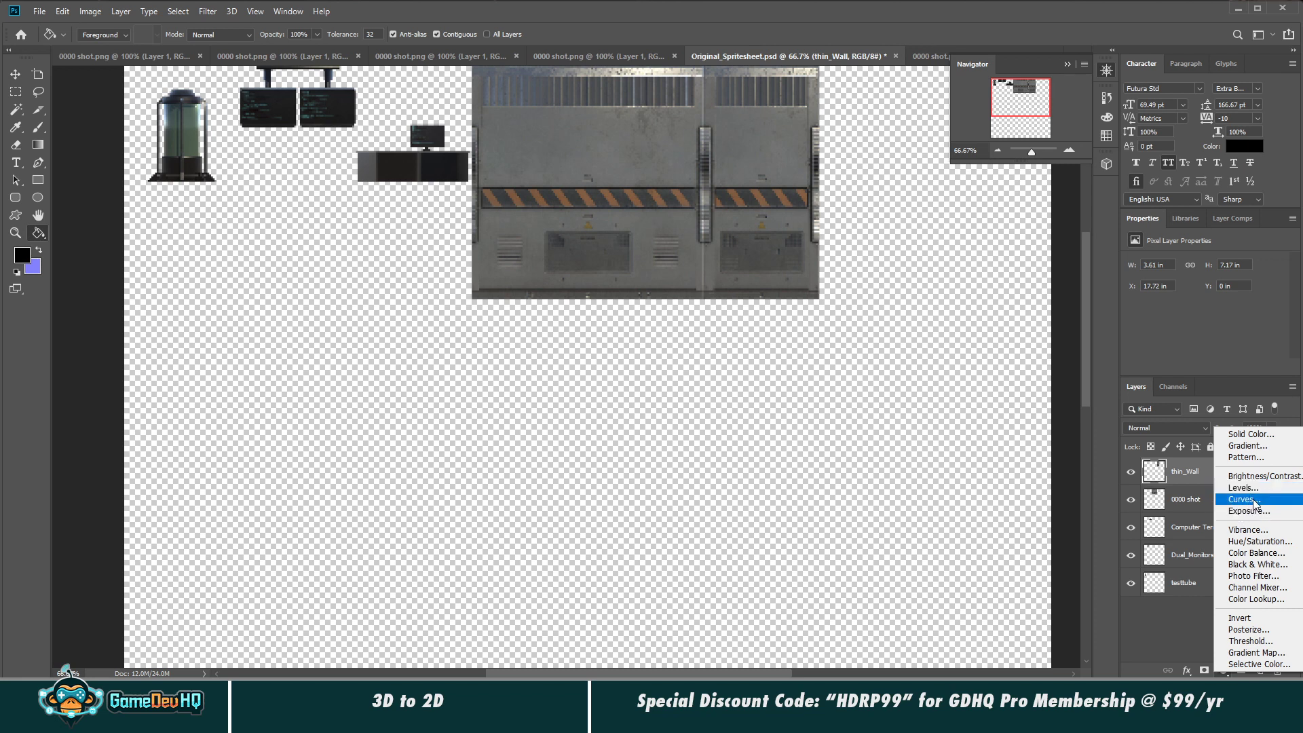
pyautogui.click(1256, 542)
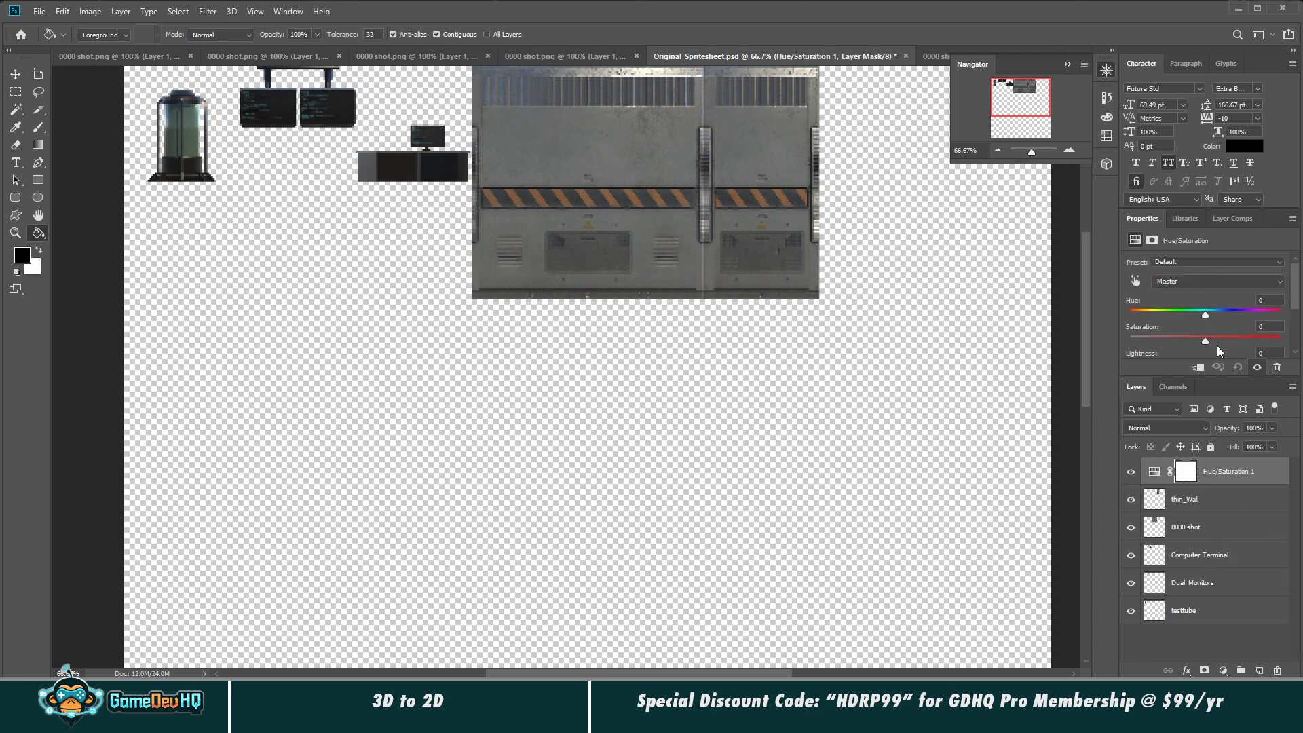
pyautogui.moveTo(1179, 378); pyautogui.dragTo(1185, 456)
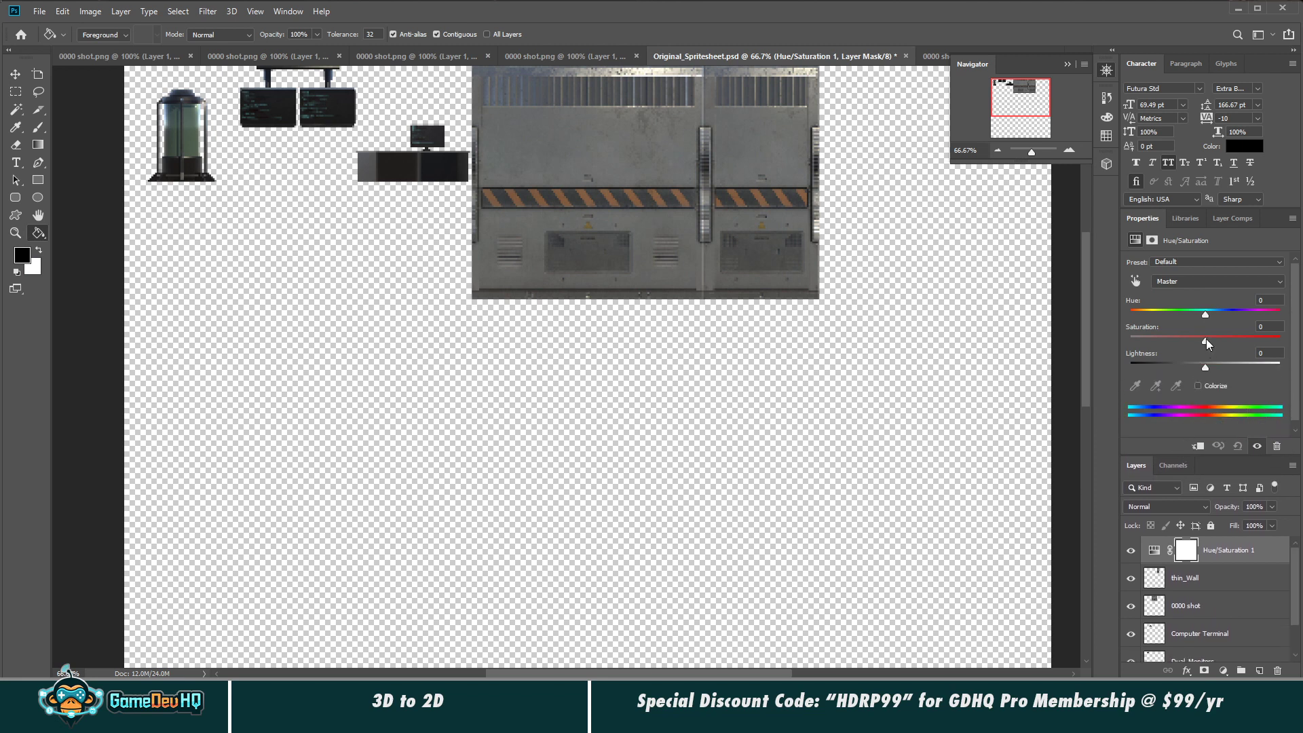
pyautogui.moveTo(1206, 341); pyautogui.dragTo(1209, 312)
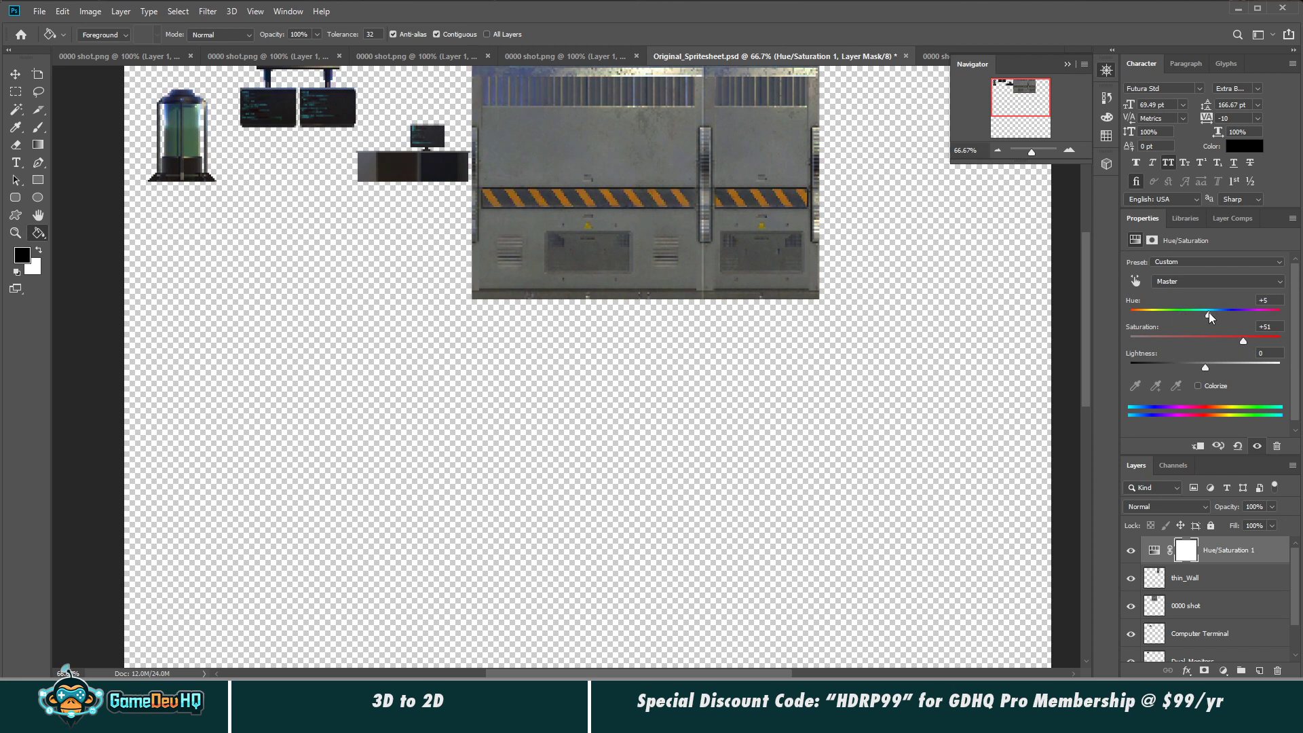
pyautogui.moveTo(1204, 365); pyautogui.dragTo(1202, 364)
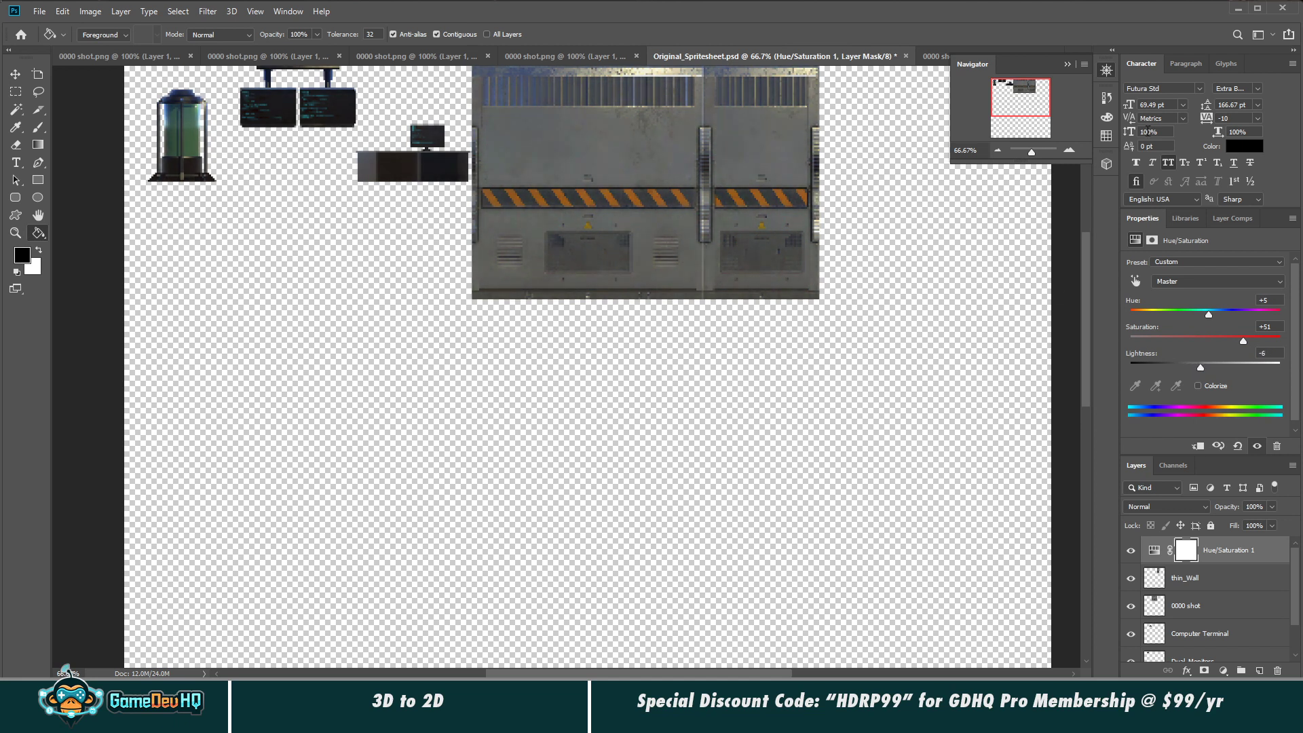
pyautogui.scroll(-2, 809, 409)
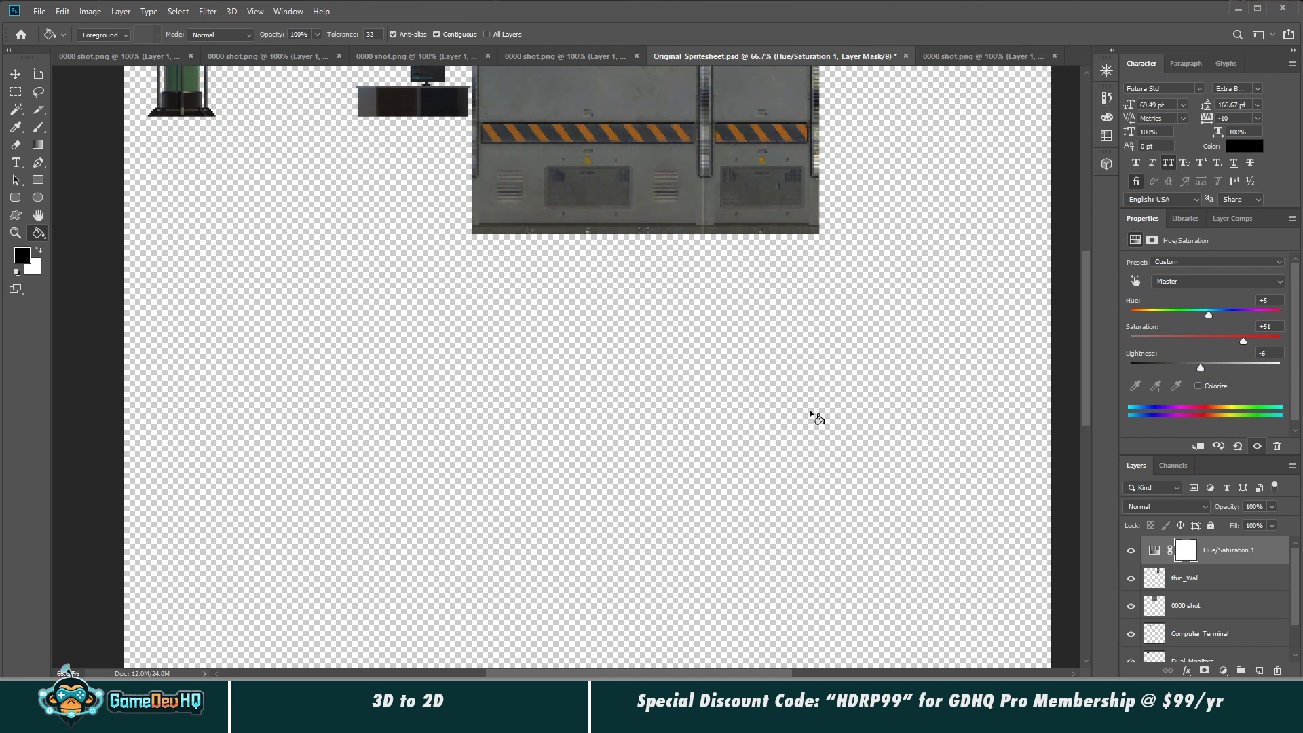
pyautogui.click(1107, 70)
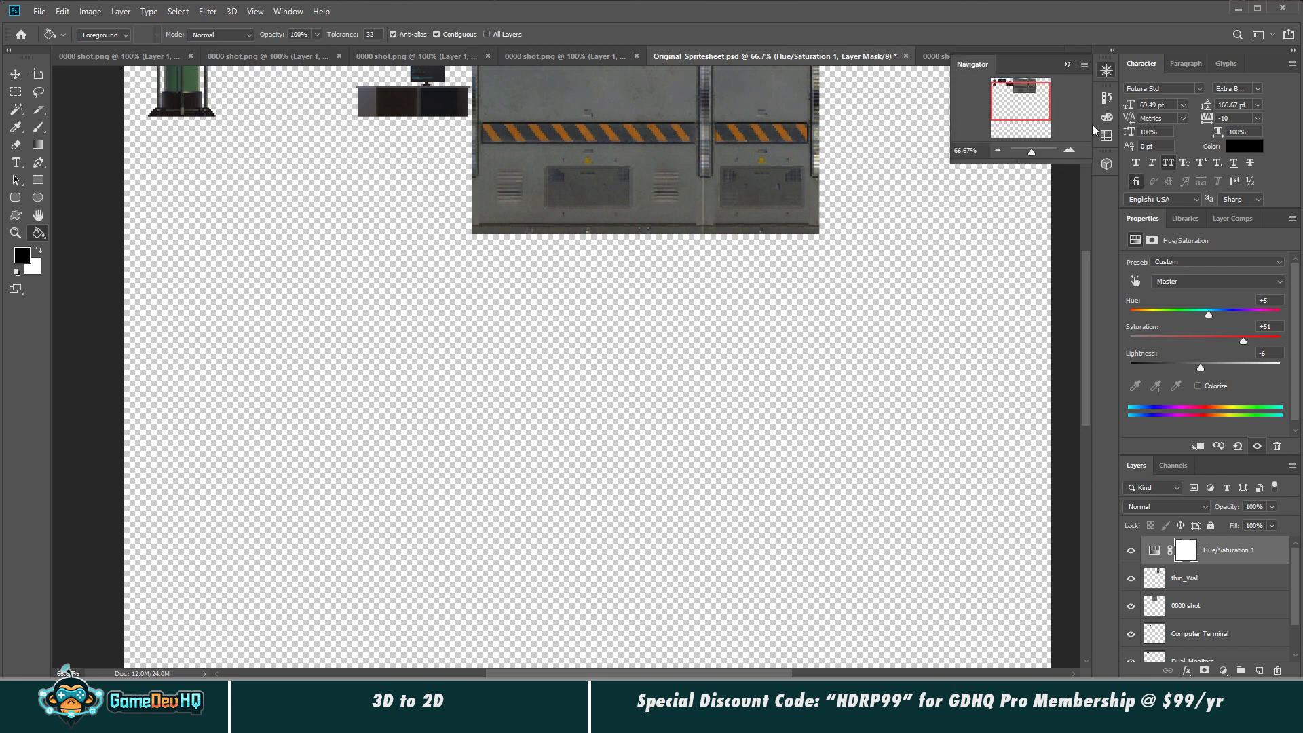
pyautogui.click(997, 151)
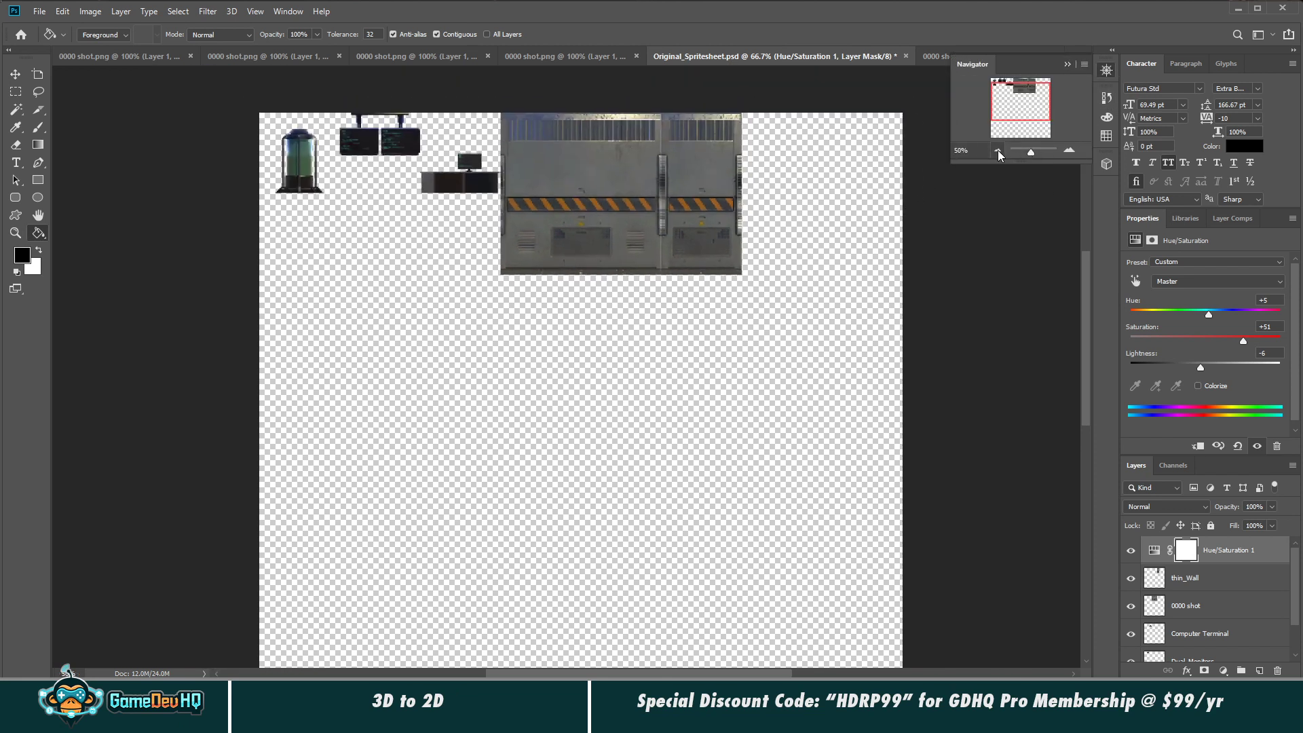
pyautogui.click(998, 150)
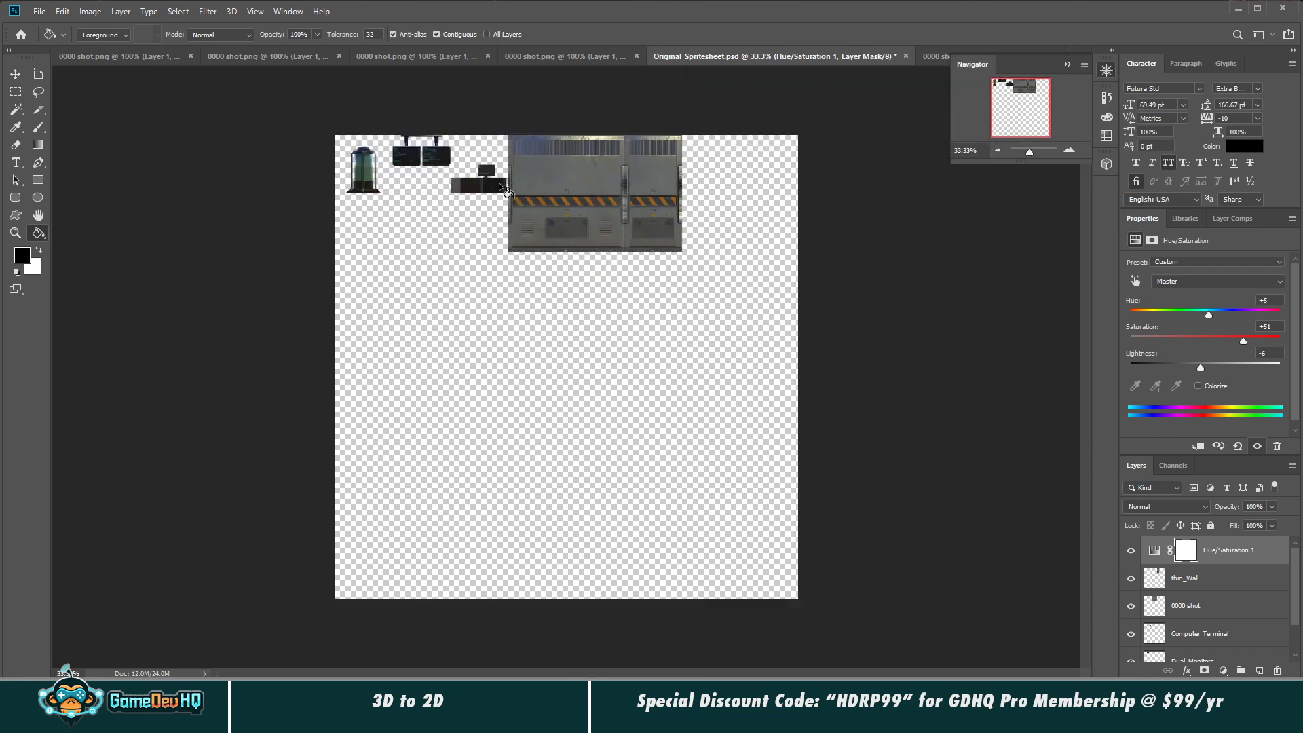
# Step: Start a Save As copy of the sheet with PNG as the format
pyautogui.click(38, 12)
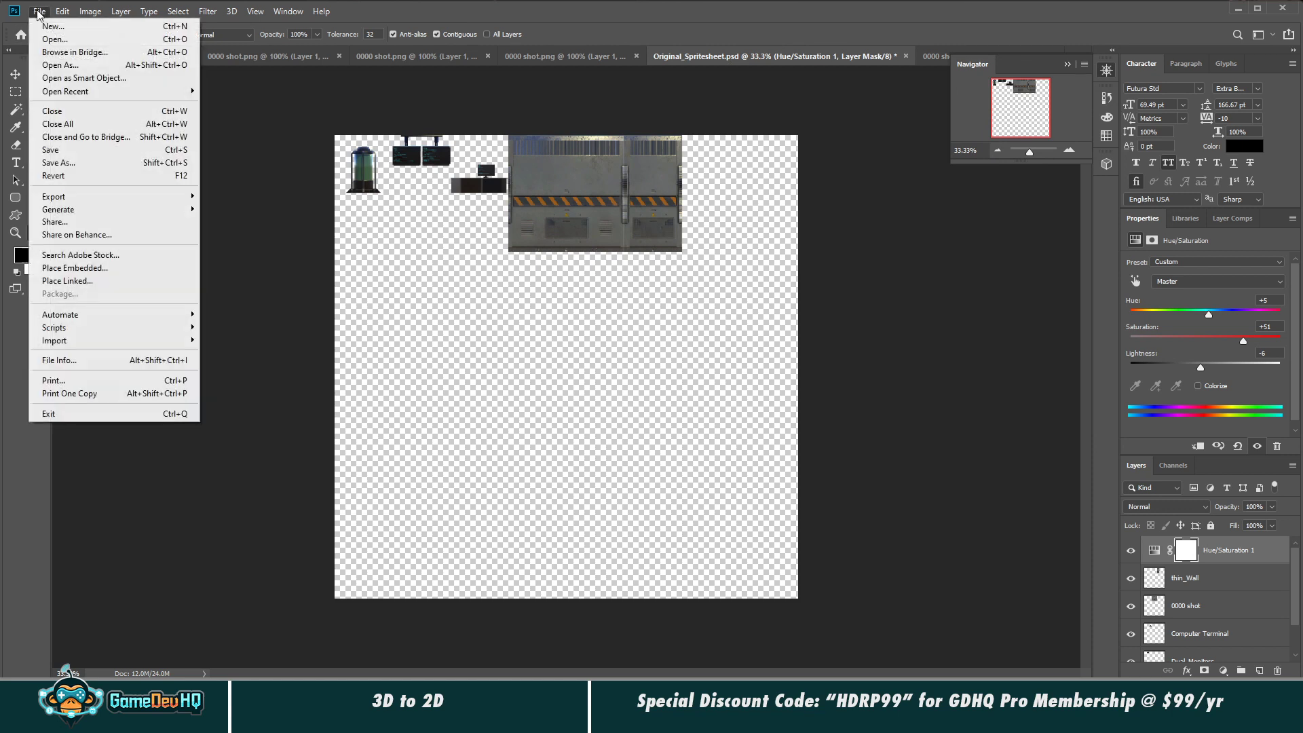
pyautogui.click(59, 163)
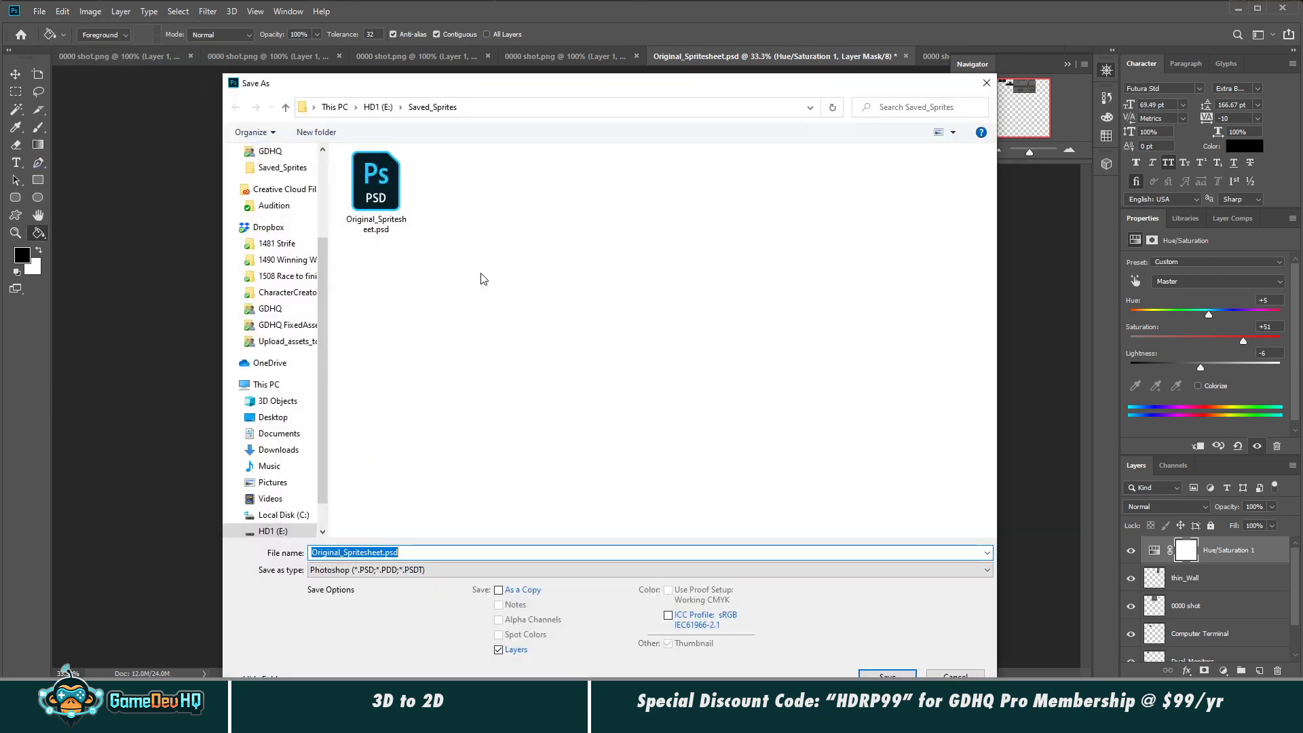
pyautogui.click(391, 572)
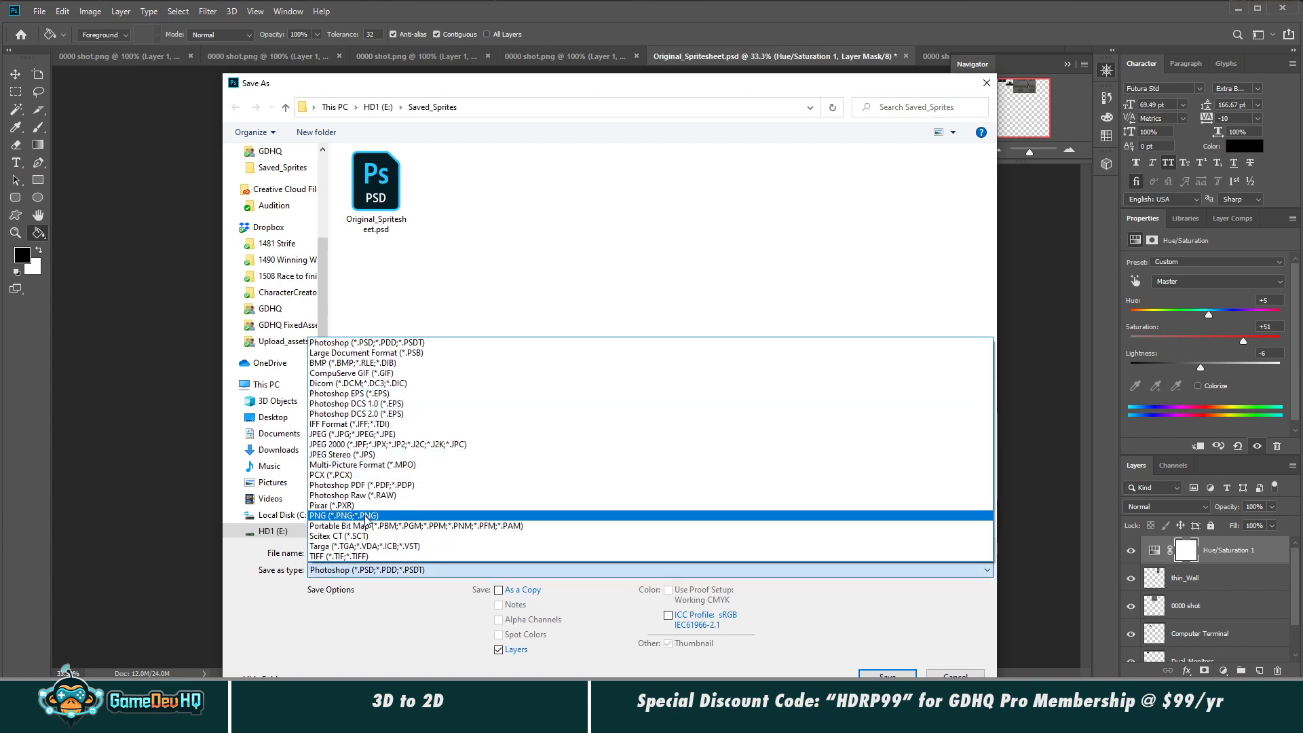
pyautogui.click(365, 516)
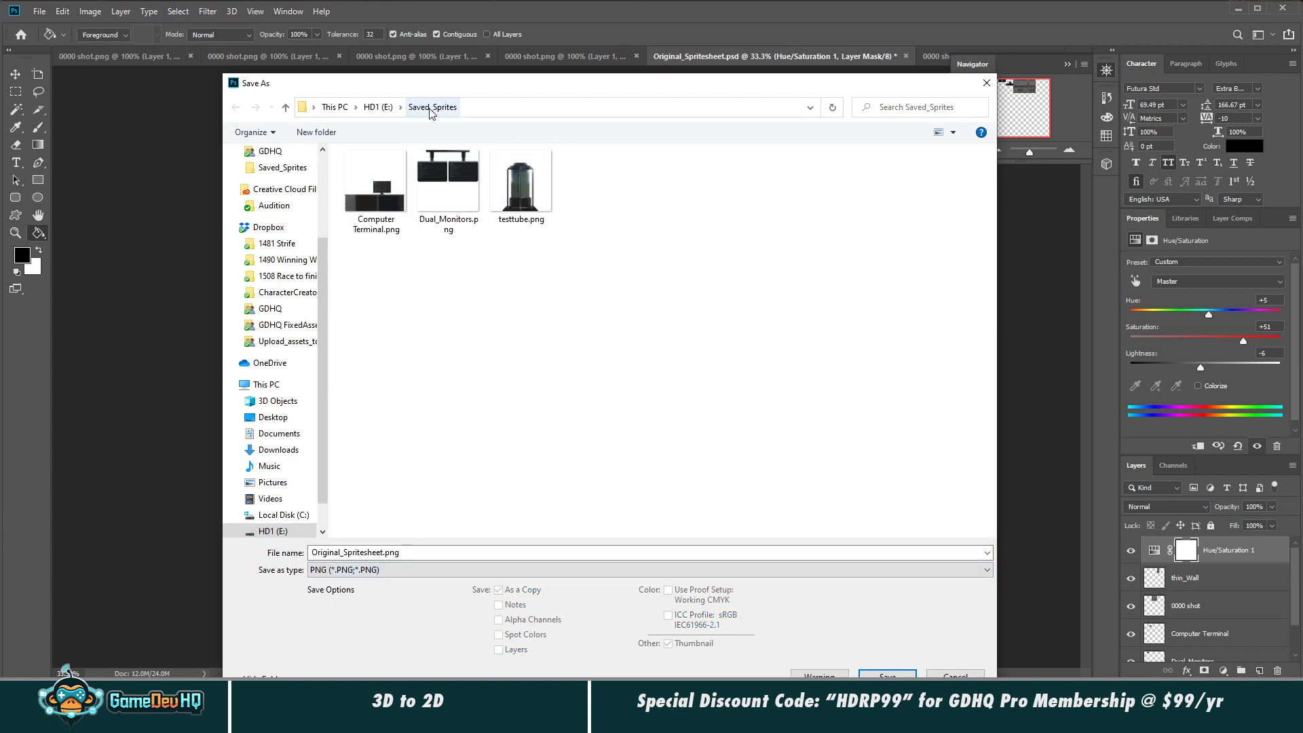
# Step: Replace the file name with SpriteSheet and save the PNG
pyautogui.doubleClick(384, 554)
pyautogui.click(381, 553)
pyautogui.moveTo(383, 552); pyautogui.dragTo(306, 553)
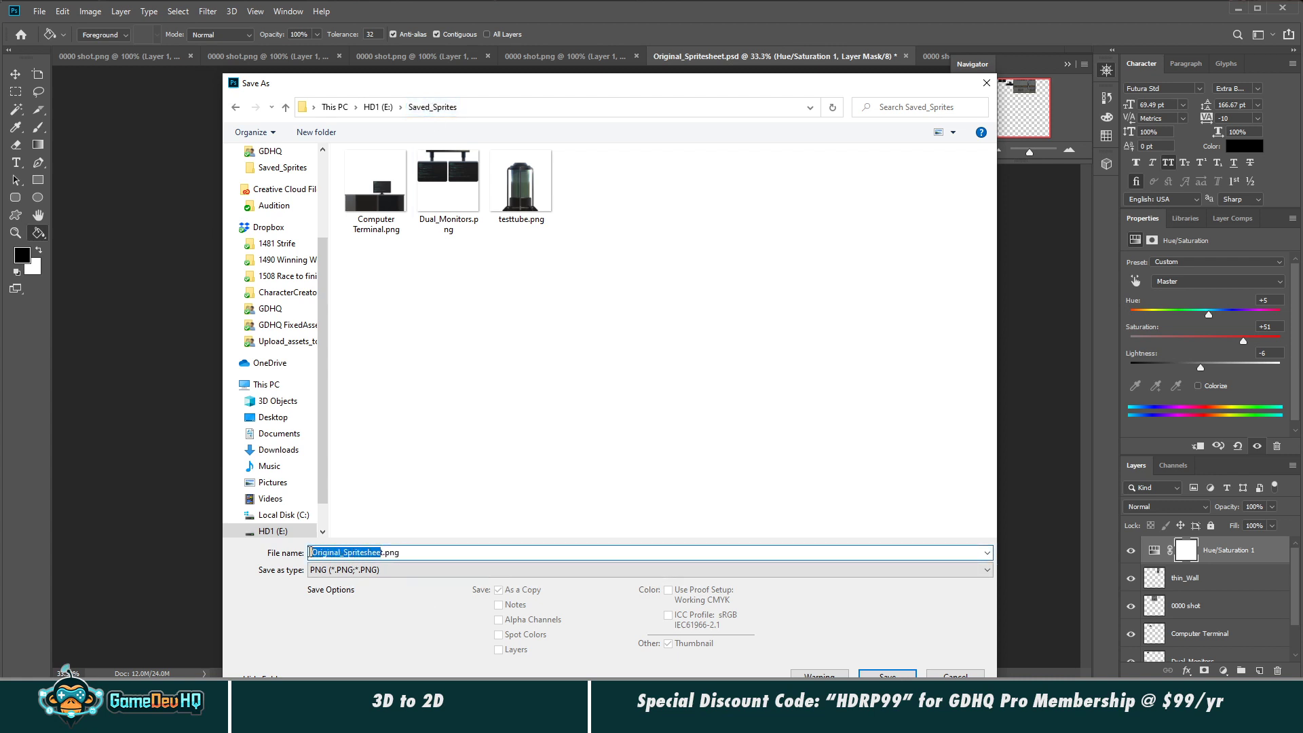
pyautogui.press('BackSpace')
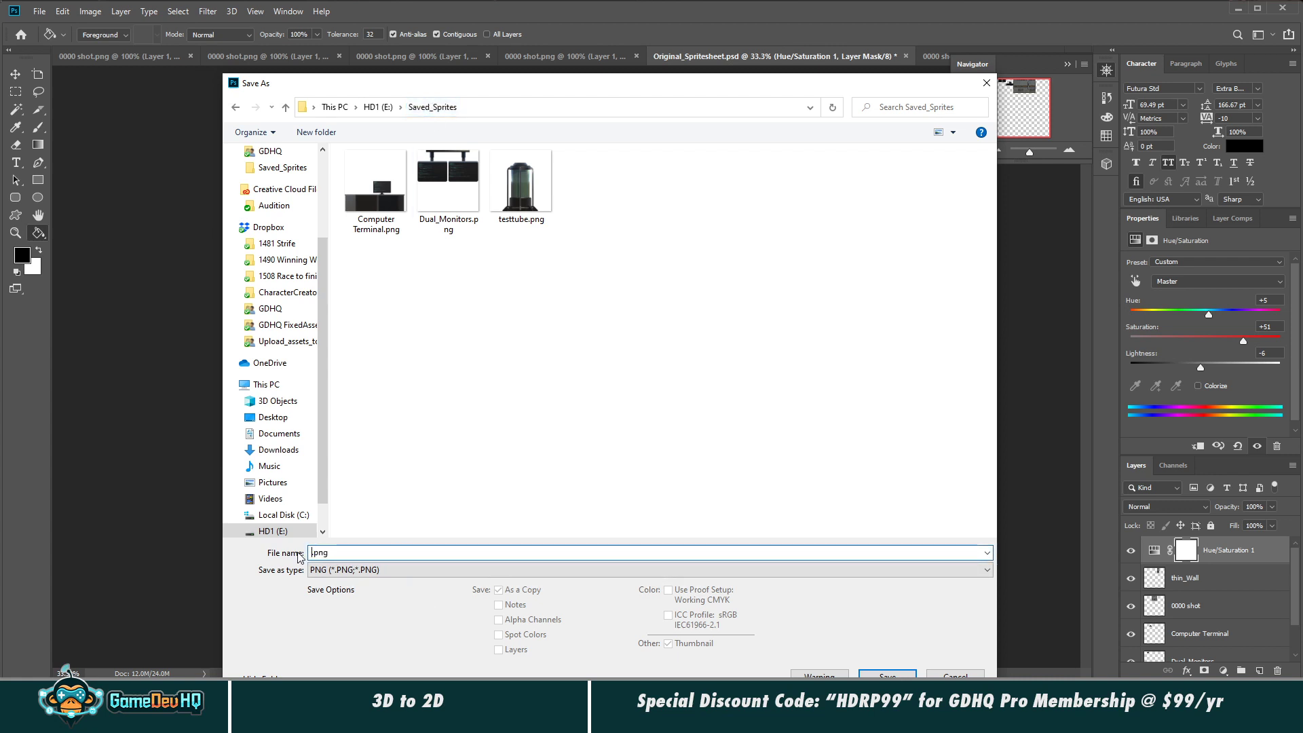
pyautogui.write('512')
pyautogui.write('_Sprites')
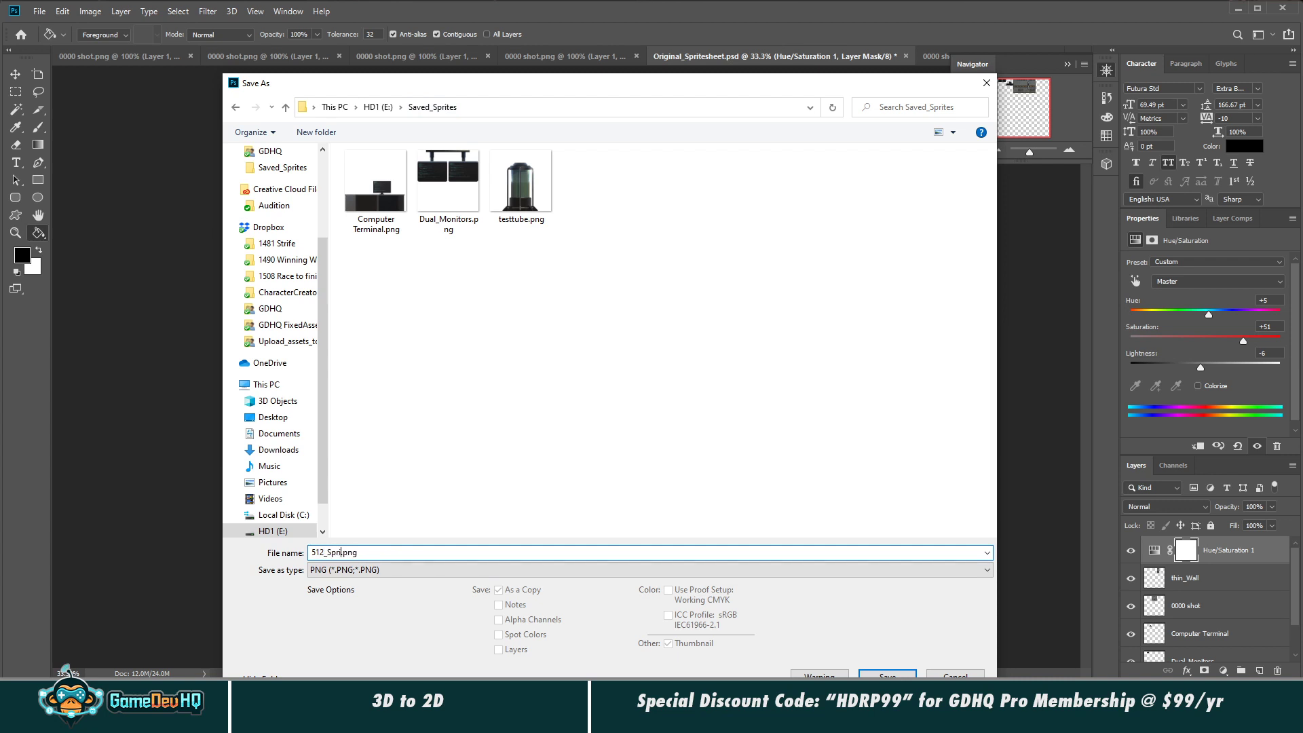
pyautogui.press('BackSpace')
pyautogui.press('BackSpace')
pyautogui.press('BackSpace')
pyautogui.press('BackSpace')
pyautogui.press('BackSpace')
pyautogui.press('BackSpace')
pyautogui.press('BackSpace')
pyautogui.press('BackSpace')
pyautogui.press('BackSpace')
pyautogui.press('BackSpace')
pyautogui.press('BackSpace')
pyautogui.write('SpriteSheet')
pyautogui.press('Return')
pyautogui.press('Return')
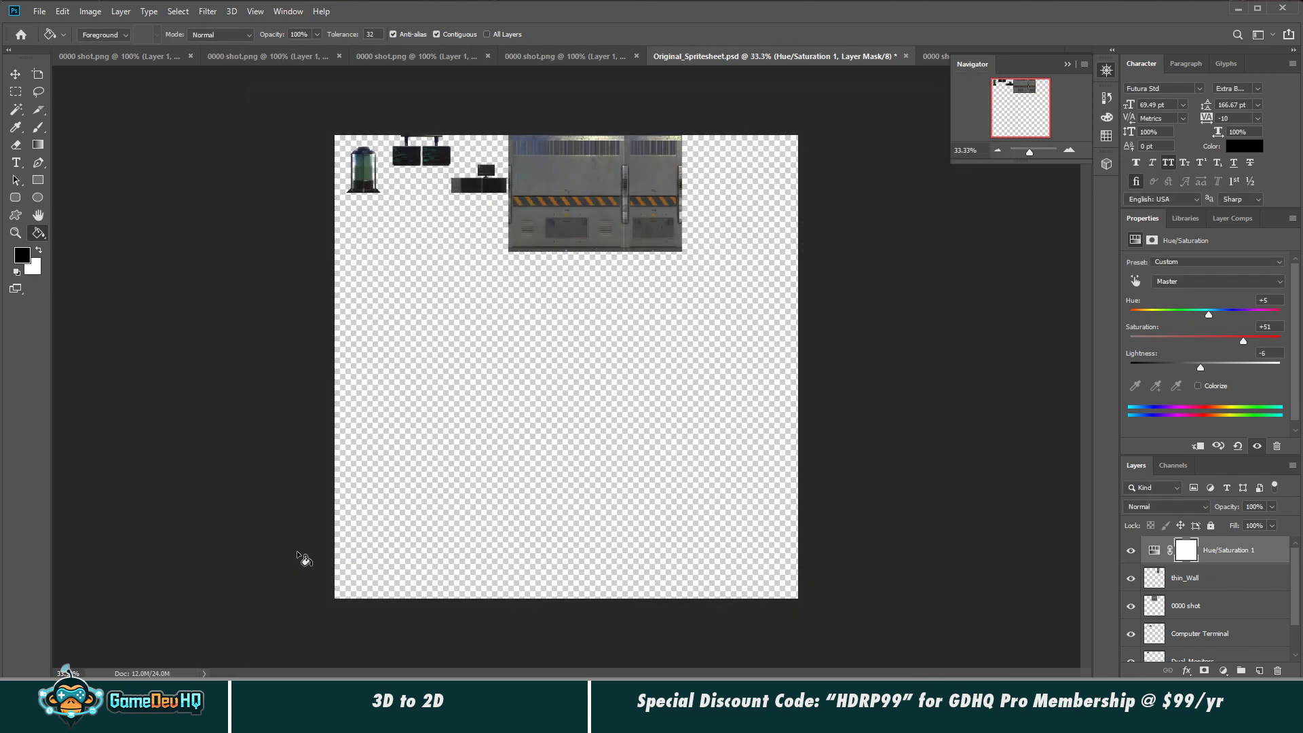
# Step: Collapse Unity's project tree folders and place File Explorer beside Unity
pyautogui.moveTo(702, 721)
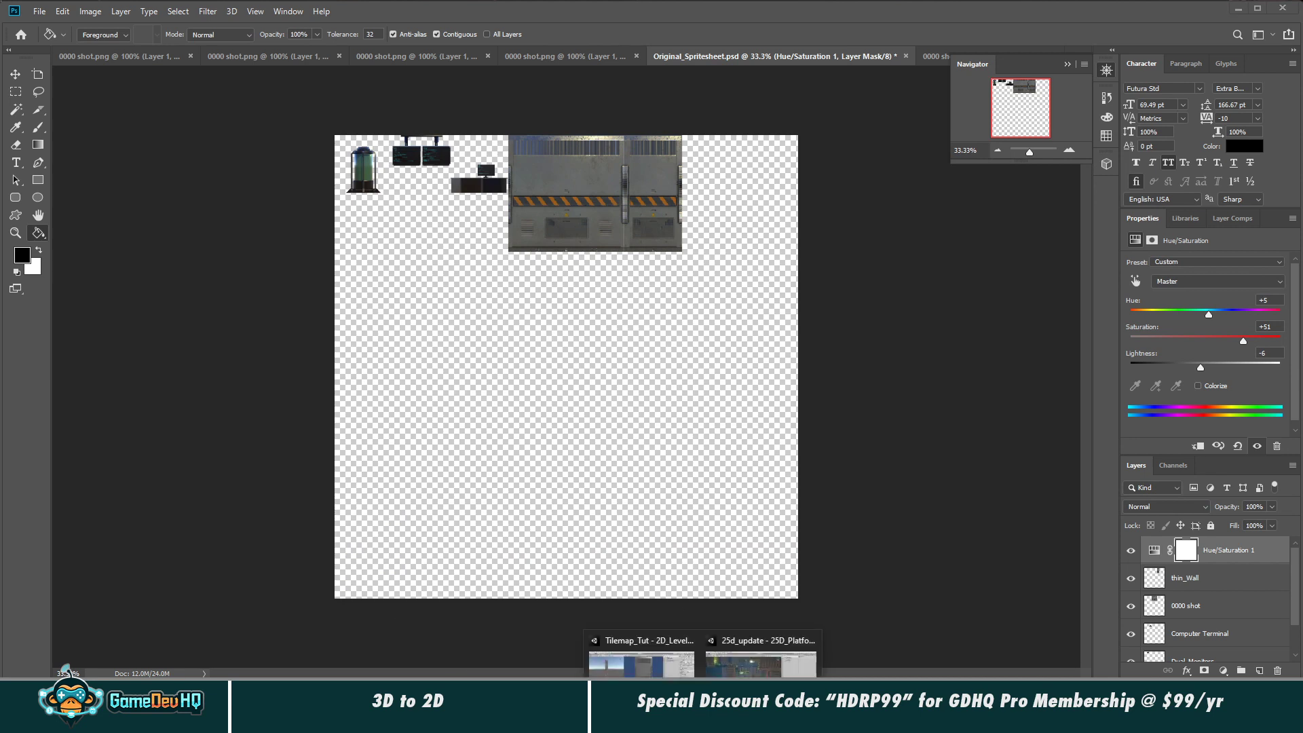
pyautogui.click(642, 659)
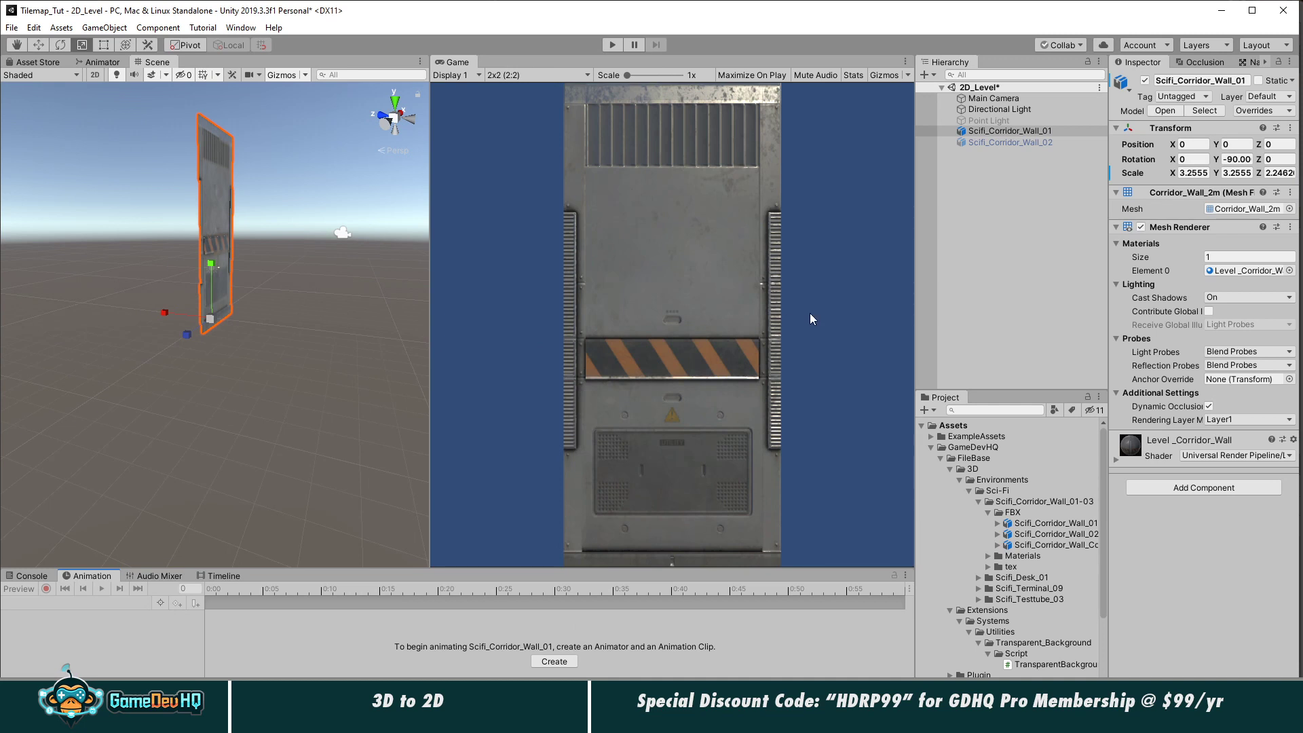
pyautogui.click(959, 481)
pyautogui.click(960, 502)
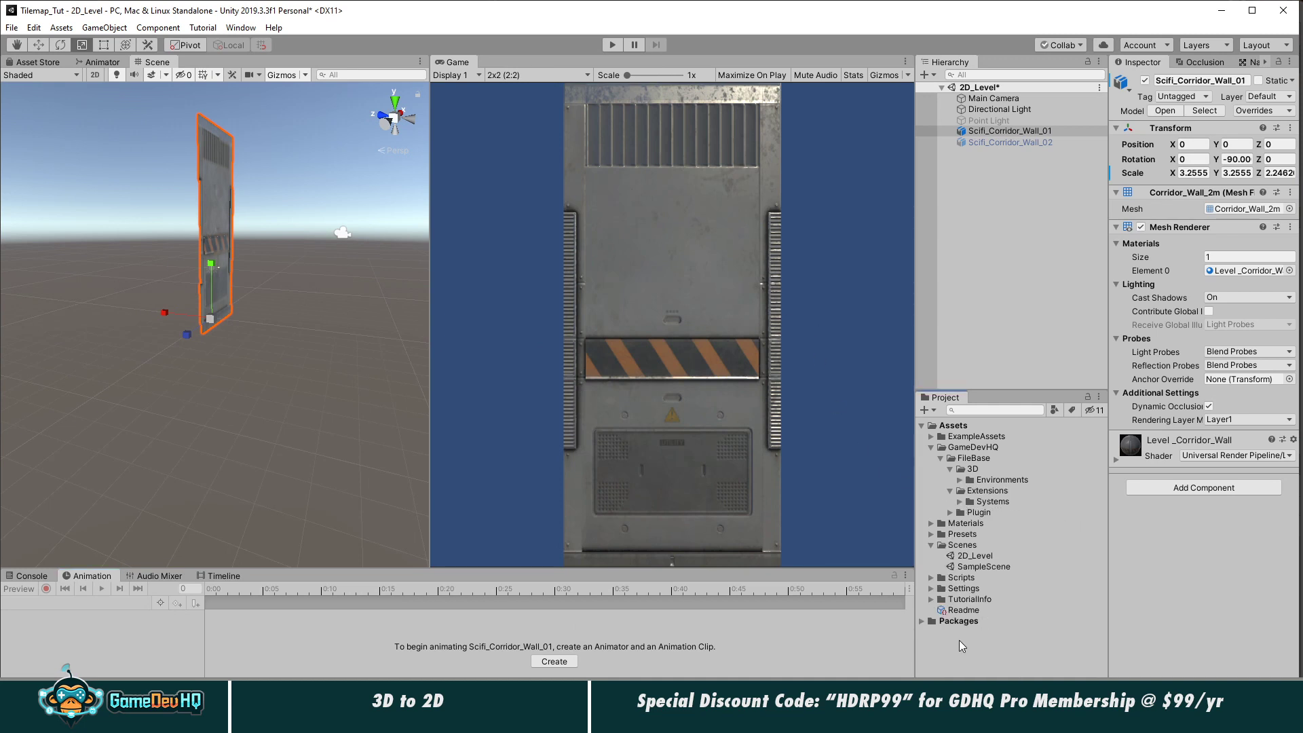
pyautogui.click(1257, 250)
pyautogui.moveTo(1188, 74); pyautogui.dragTo(522, 76)
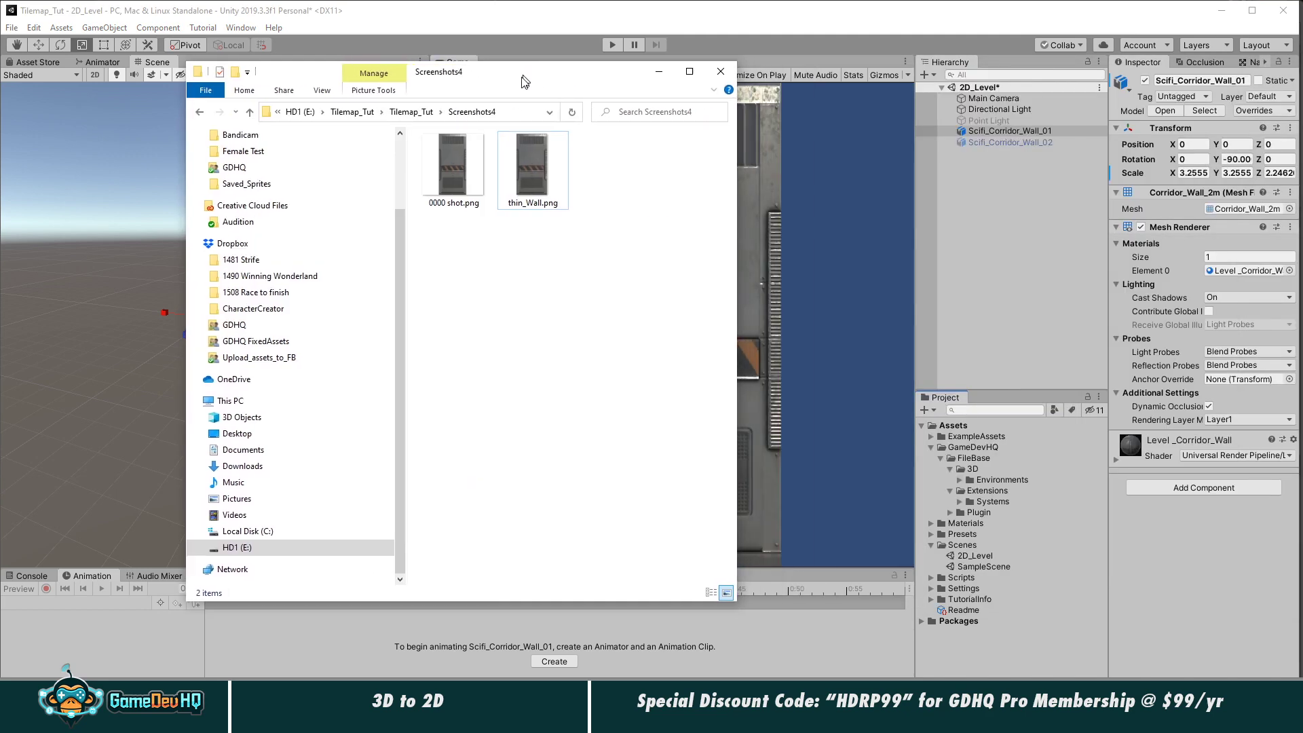
# Step: Drag SpriteSheet01.png from HD1 (E:) > Saved_Sprites into Unity's Assets and select it
pyautogui.click(299, 112)
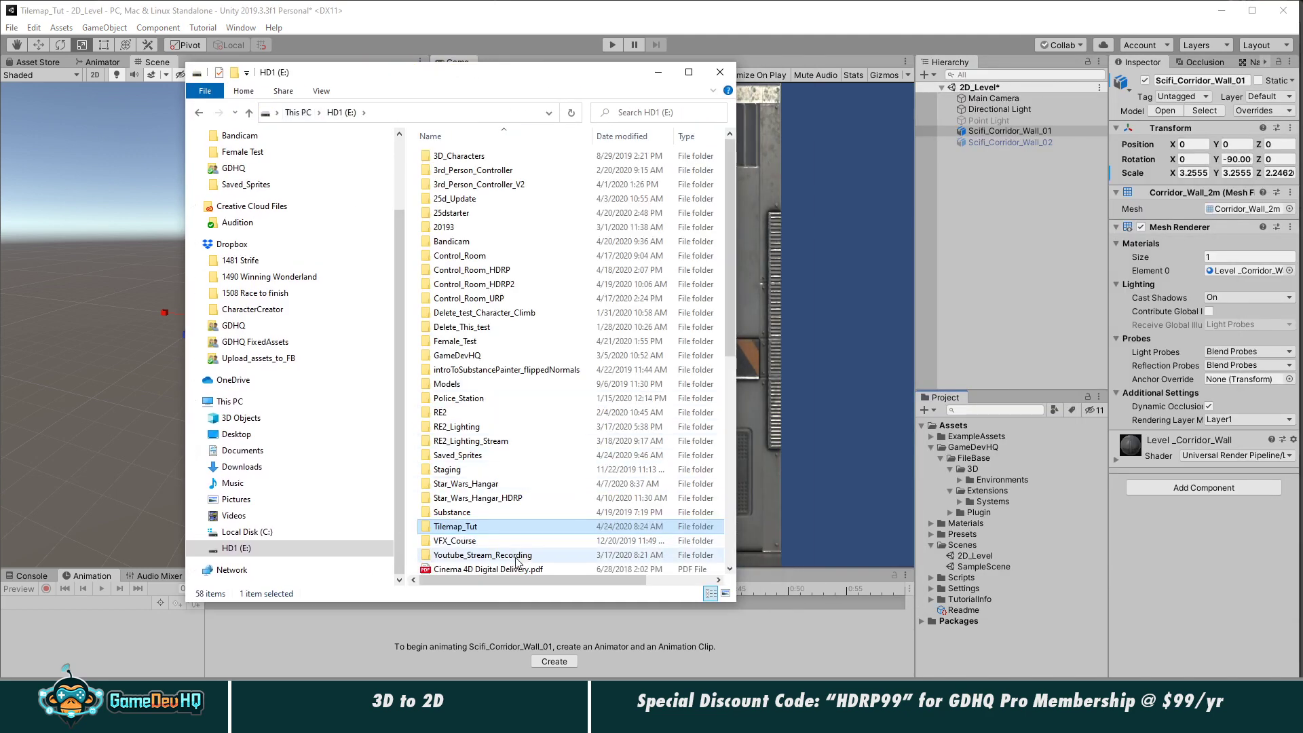
pyautogui.doubleClick(459, 459)
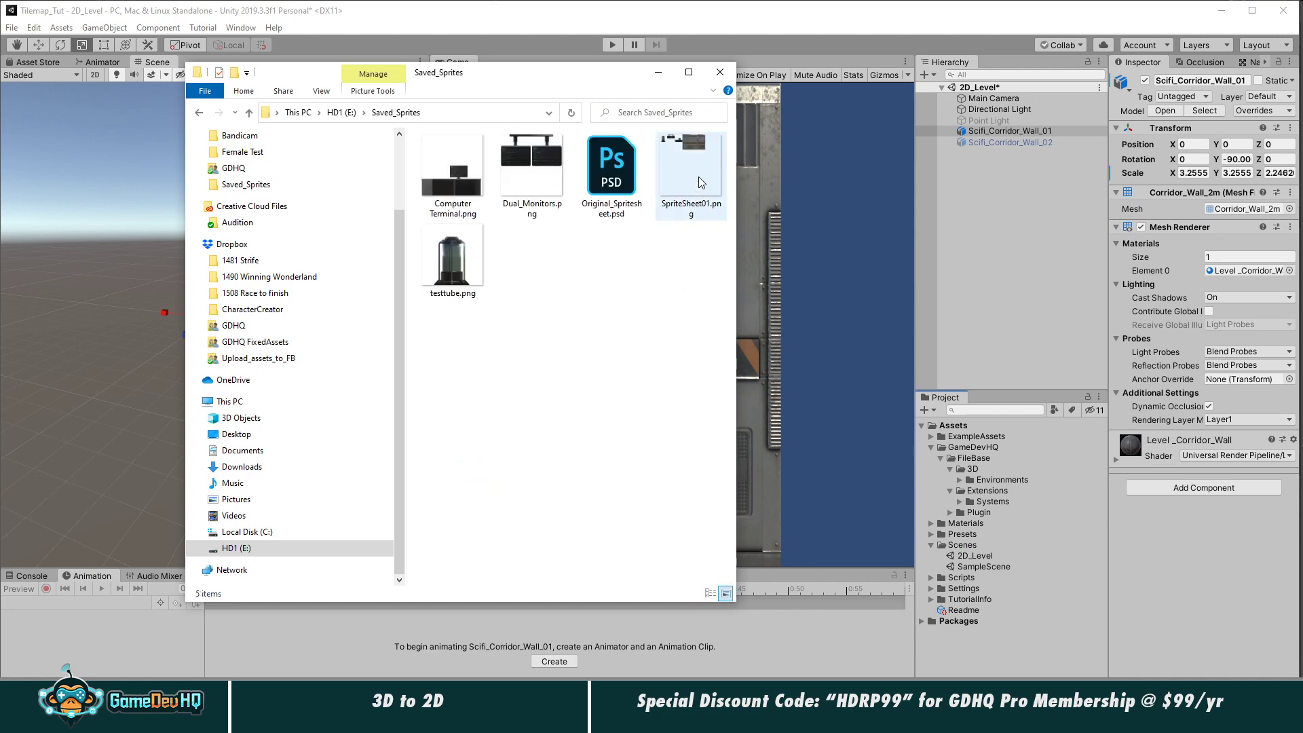
pyautogui.moveTo(699, 174); pyautogui.dragTo(970, 649)
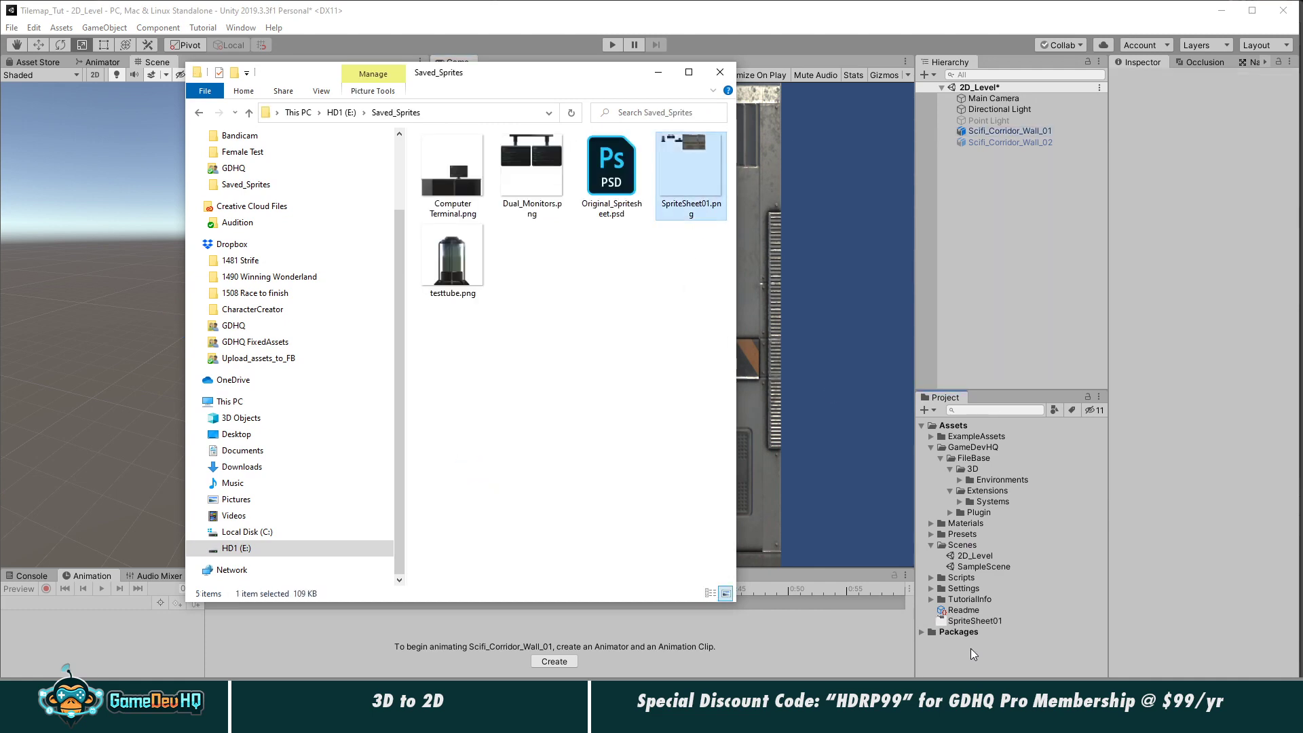
pyautogui.click(979, 623)
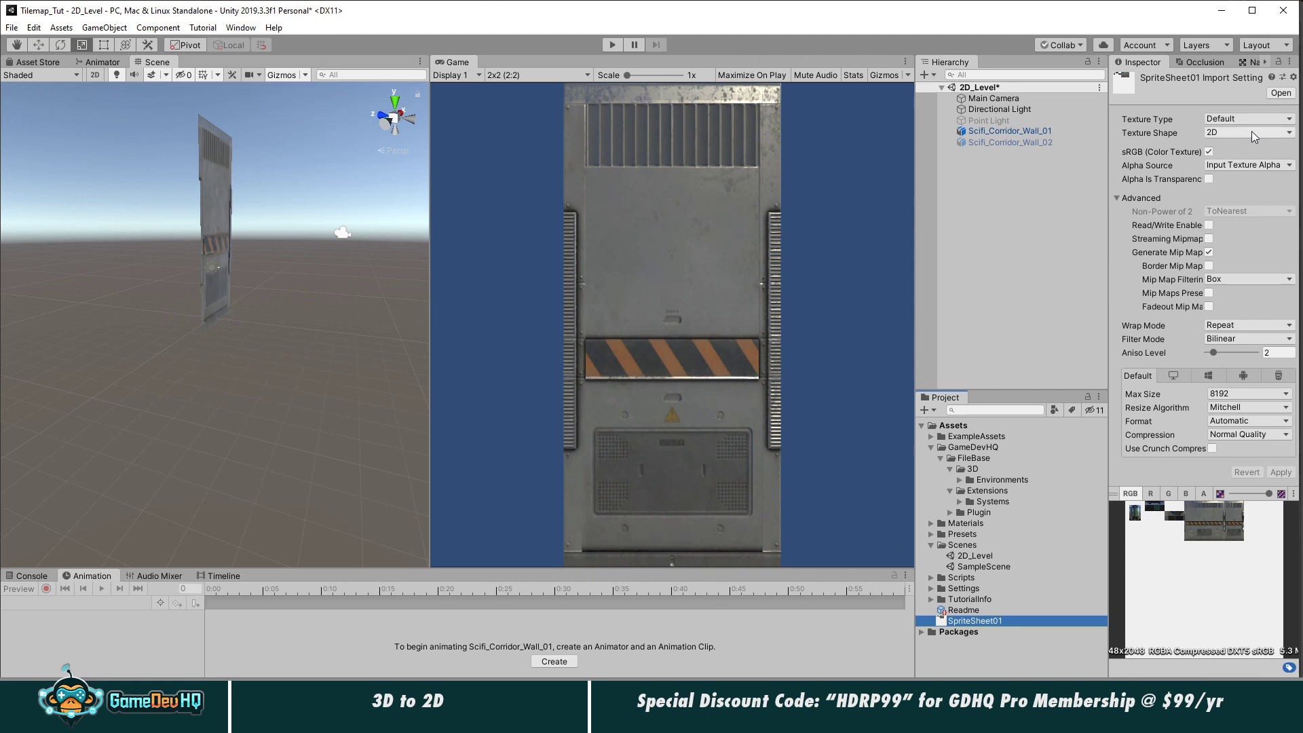
# Step: Set SpriteSheet01 to Sprite (2D and UI) with Sprite Mode Multiple, apply, and dismiss the Sprite Editor error
pyautogui.click(1226, 125)
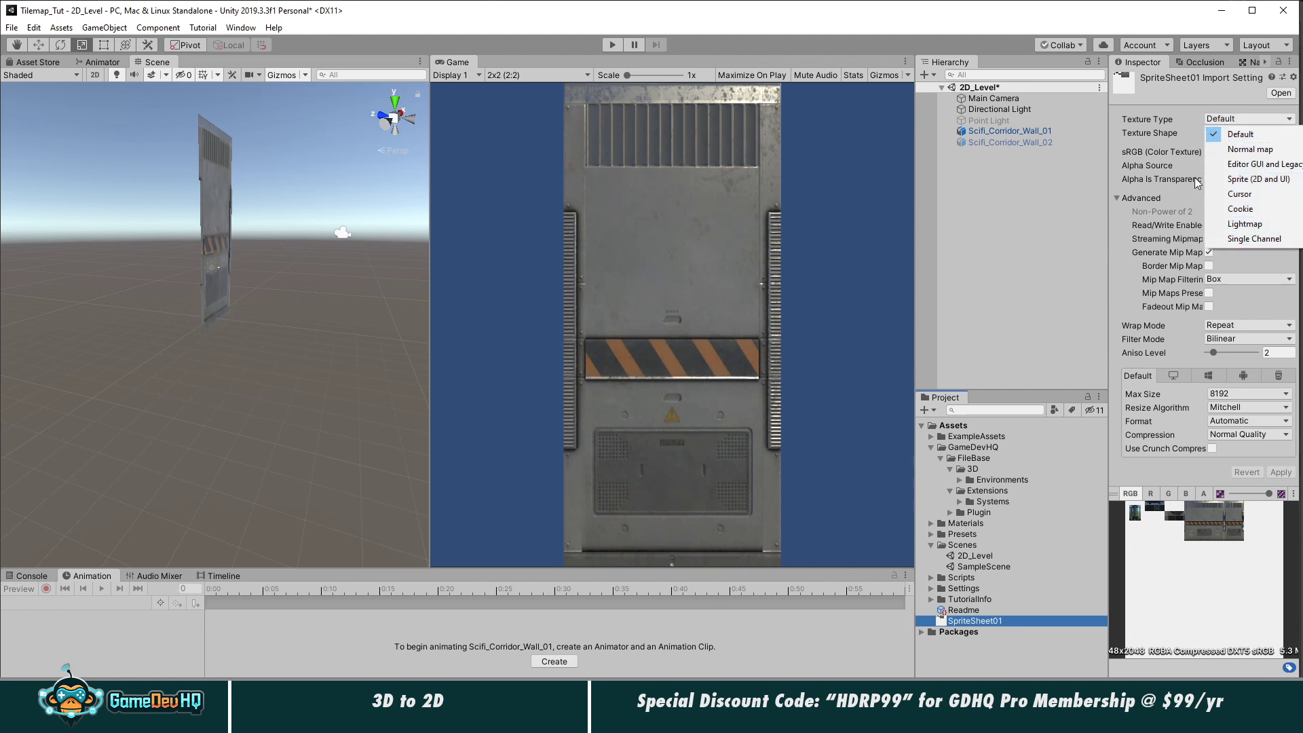
pyautogui.click(1236, 181)
pyautogui.click(1230, 153)
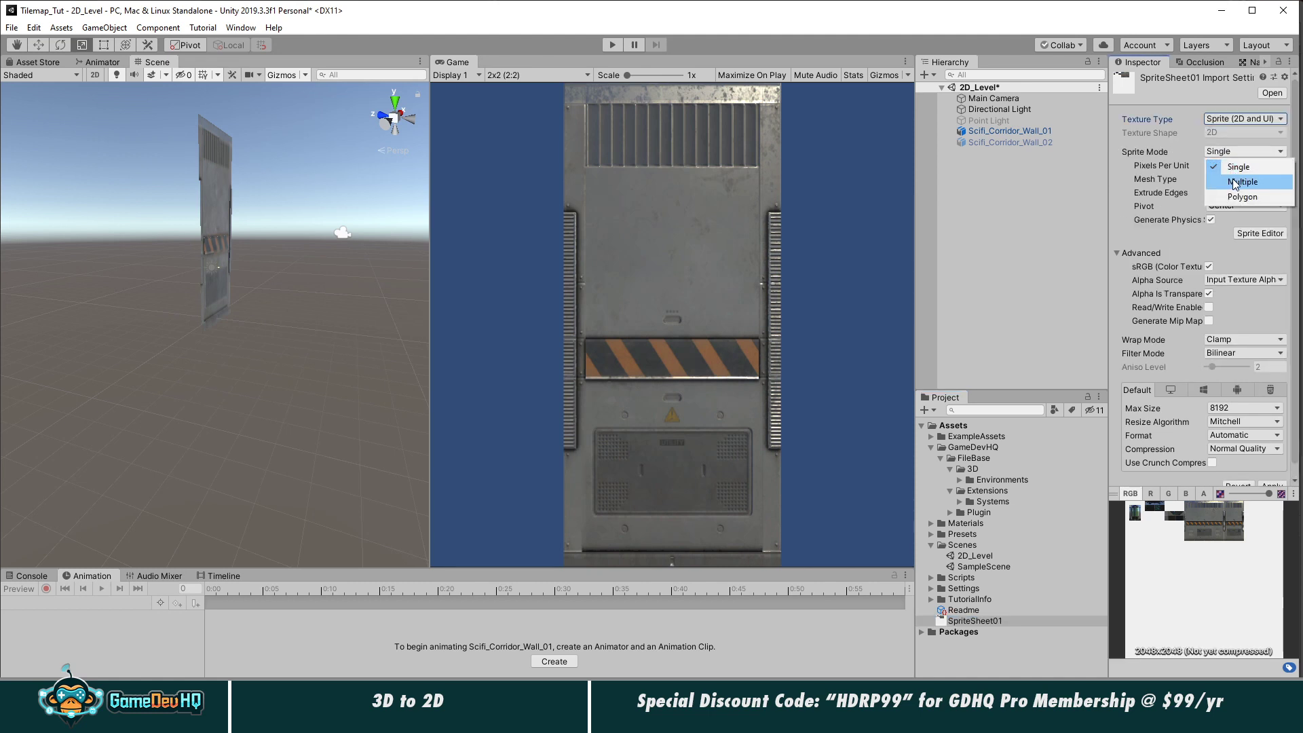
pyautogui.click(1236, 178)
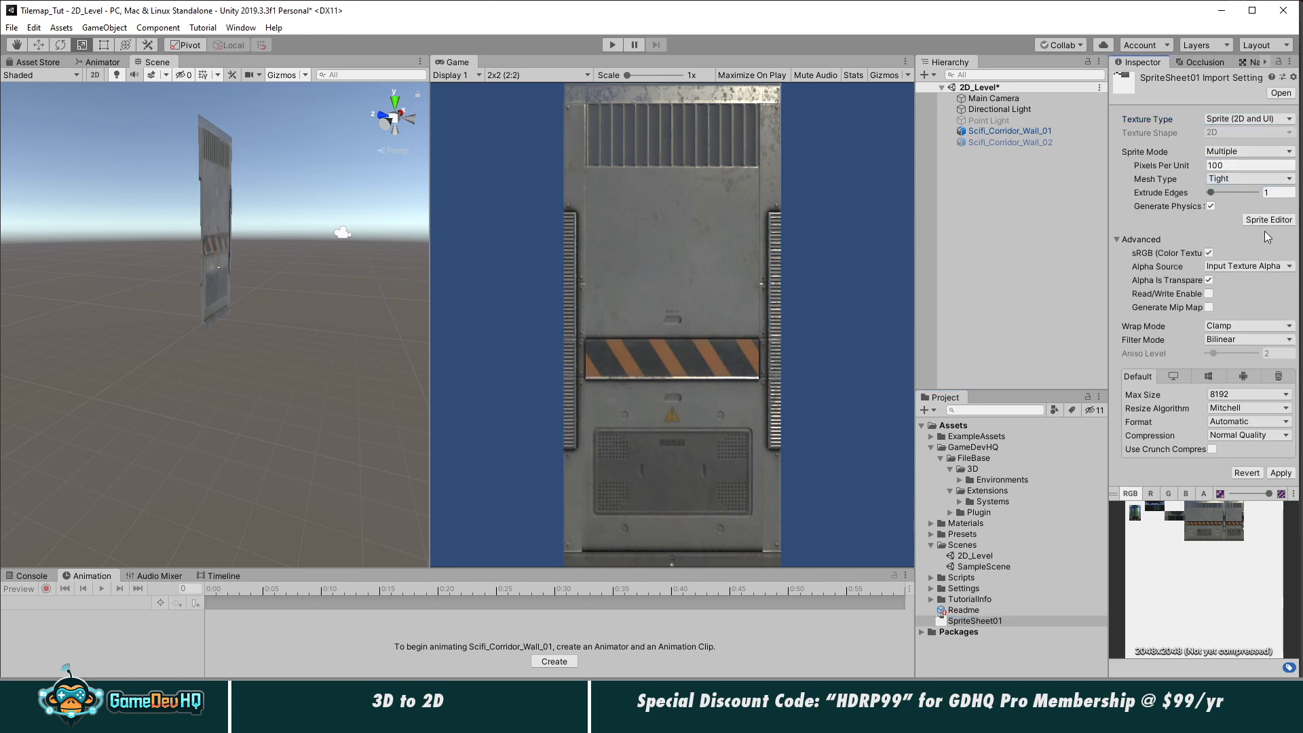
pyautogui.click(1281, 473)
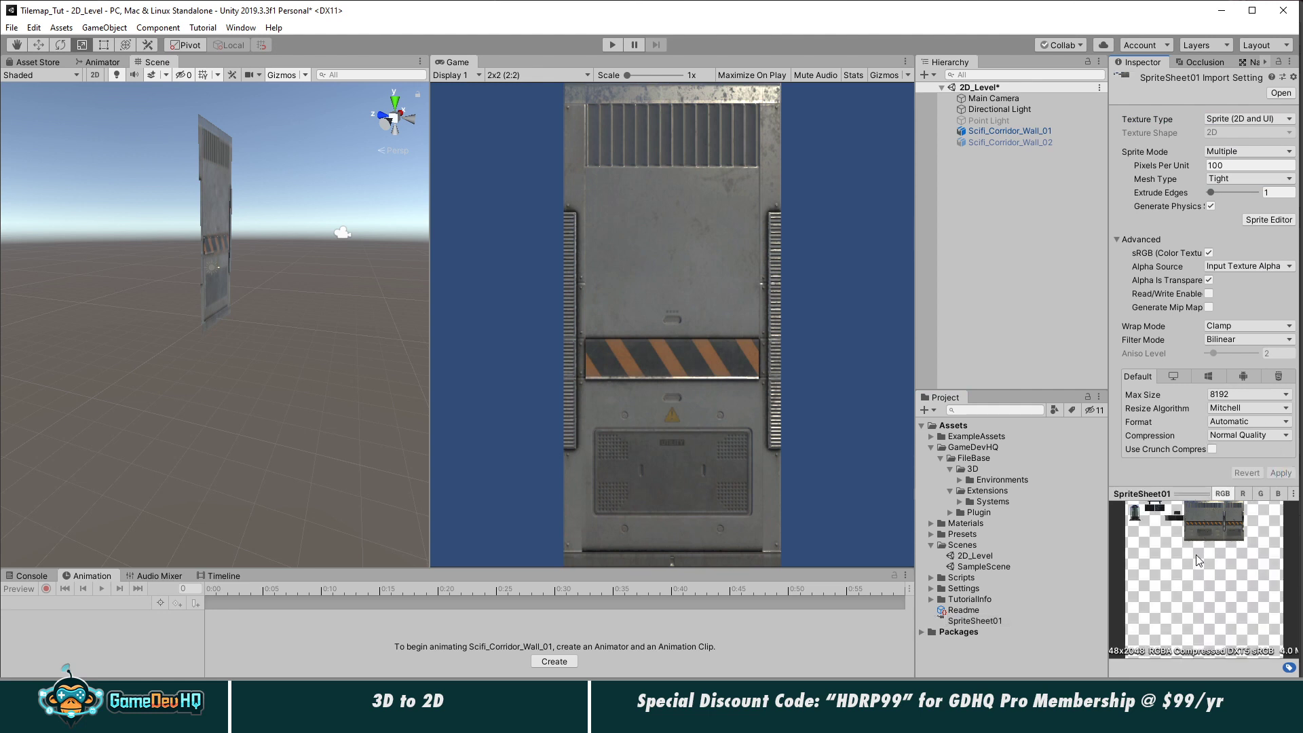
pyautogui.click(1267, 221)
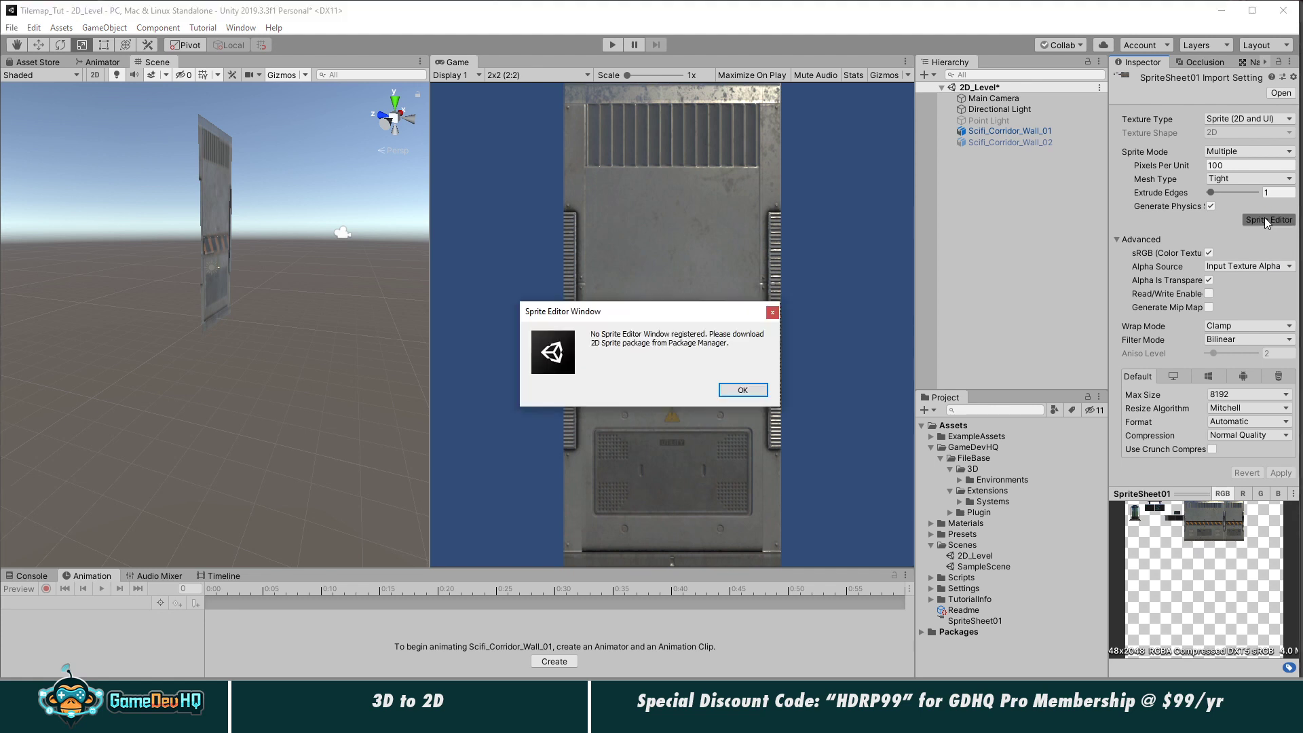
pyautogui.click(741, 390)
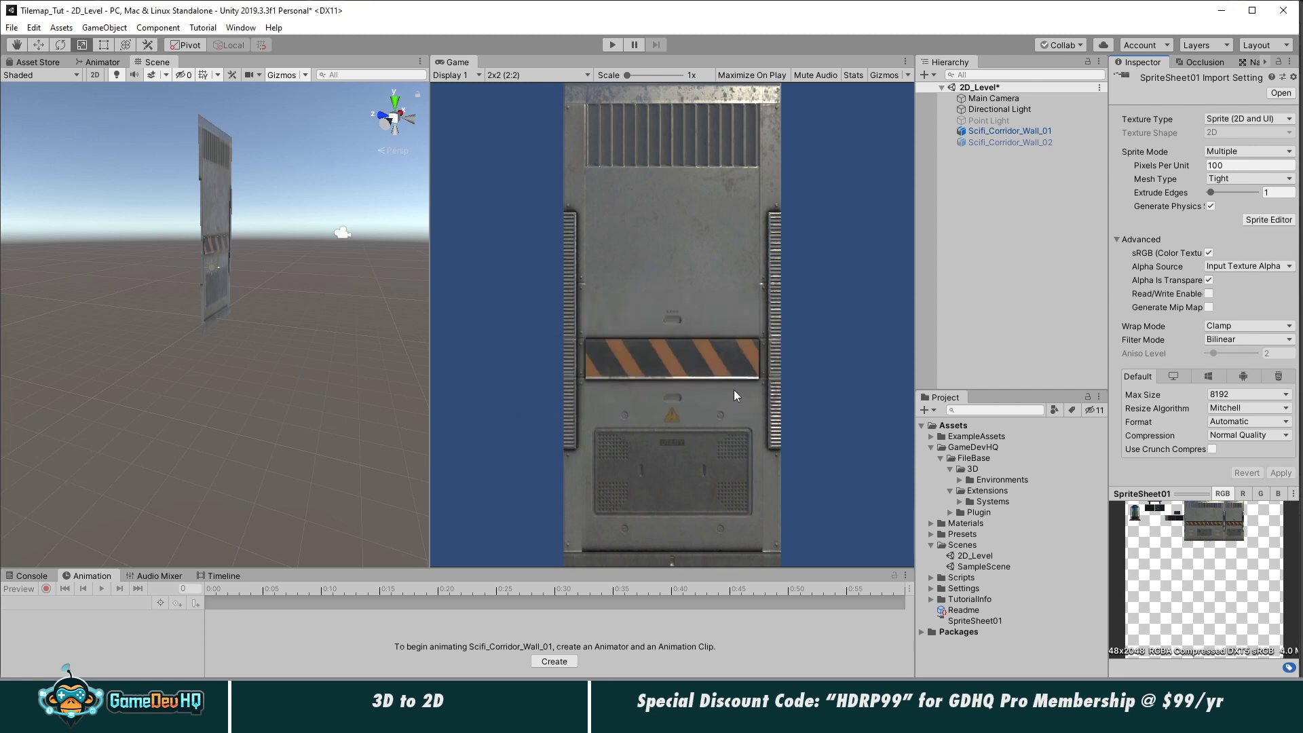
# Step: Open the Package Manager with All packages listed and select 2D Sprite
pyautogui.click(241, 27)
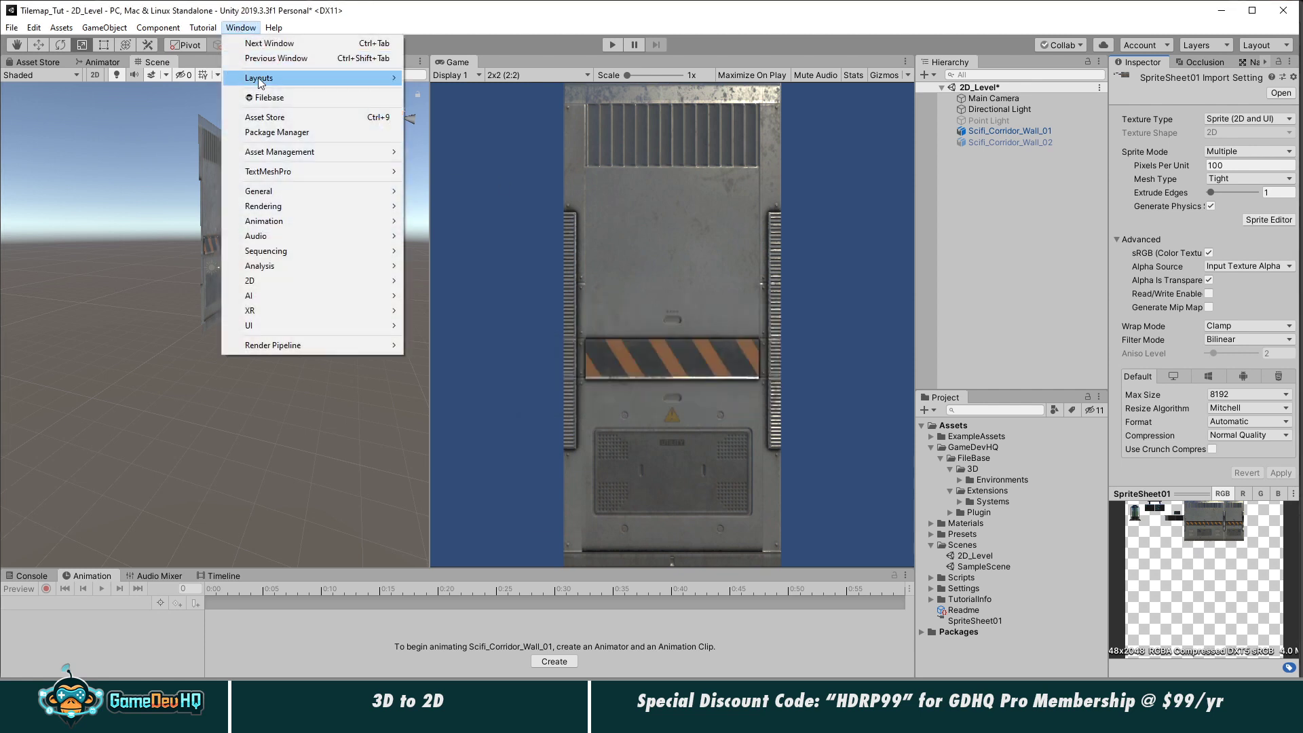
pyautogui.click(271, 132)
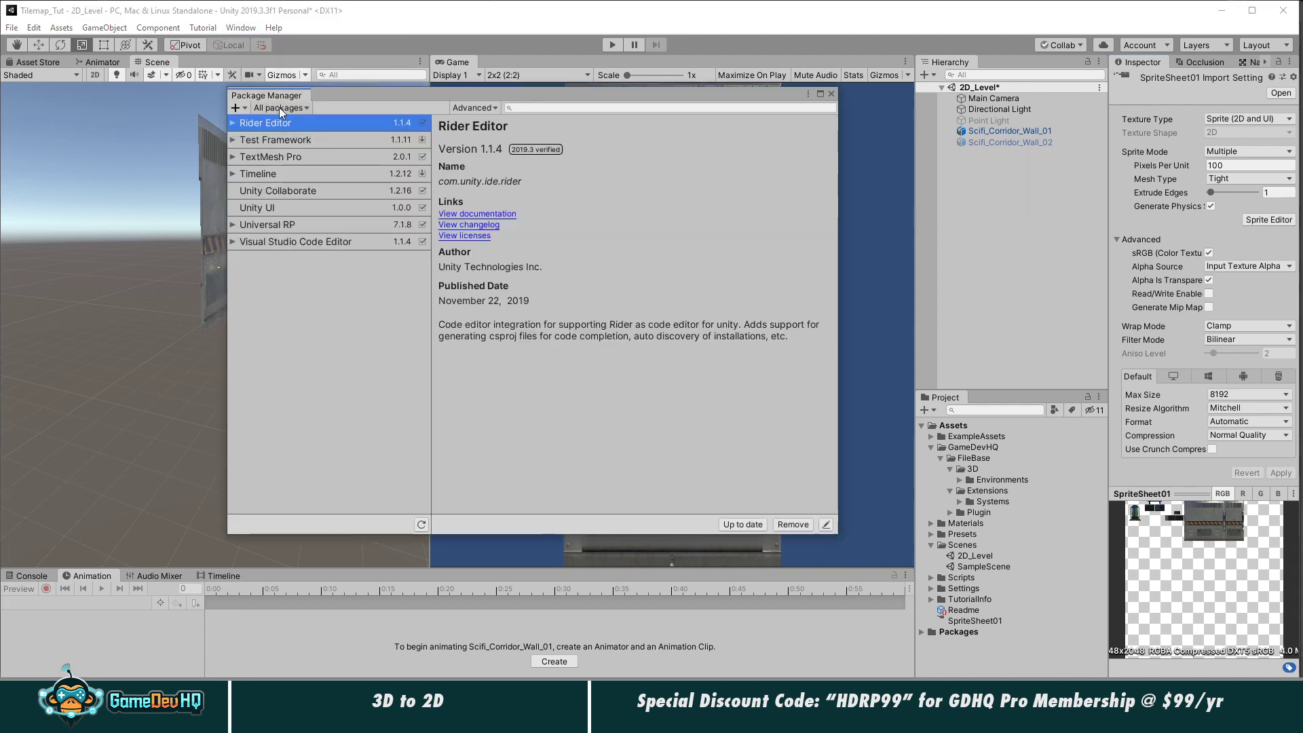
pyautogui.click(279, 108)
pyautogui.click(279, 105)
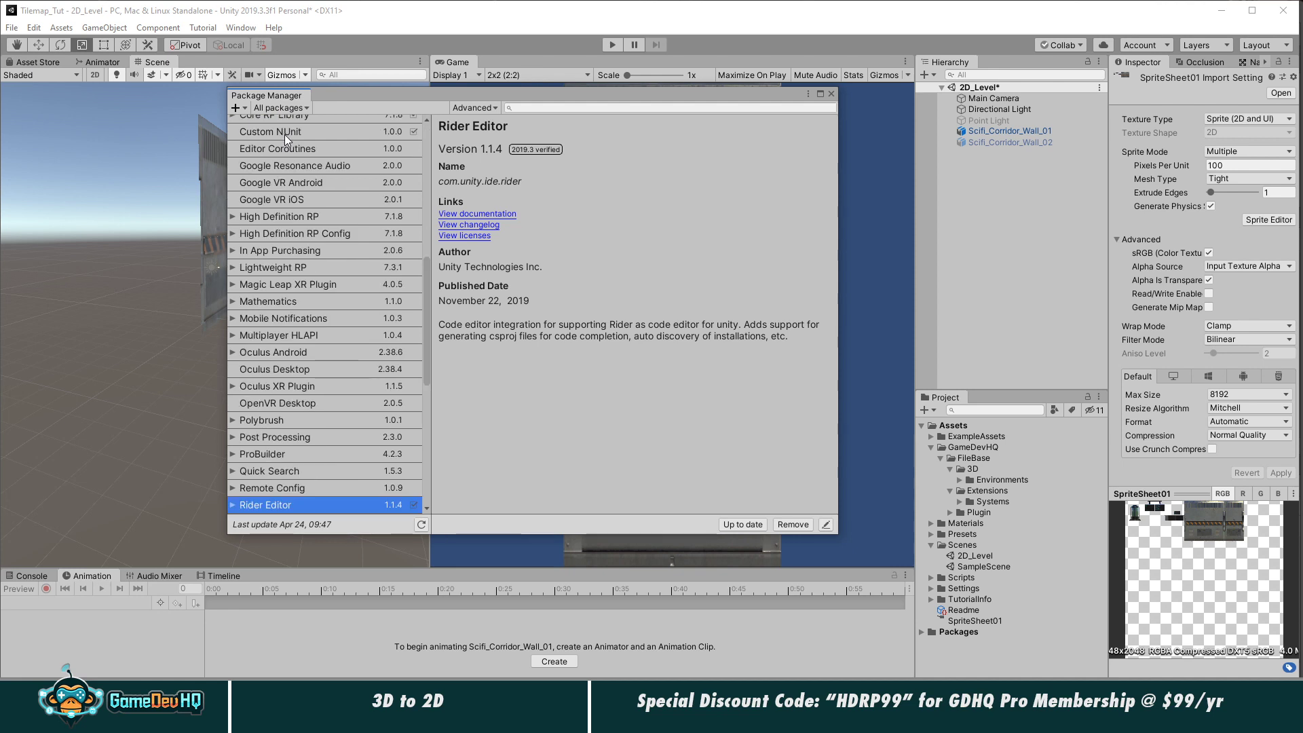
pyautogui.scroll(8, 337, 270)
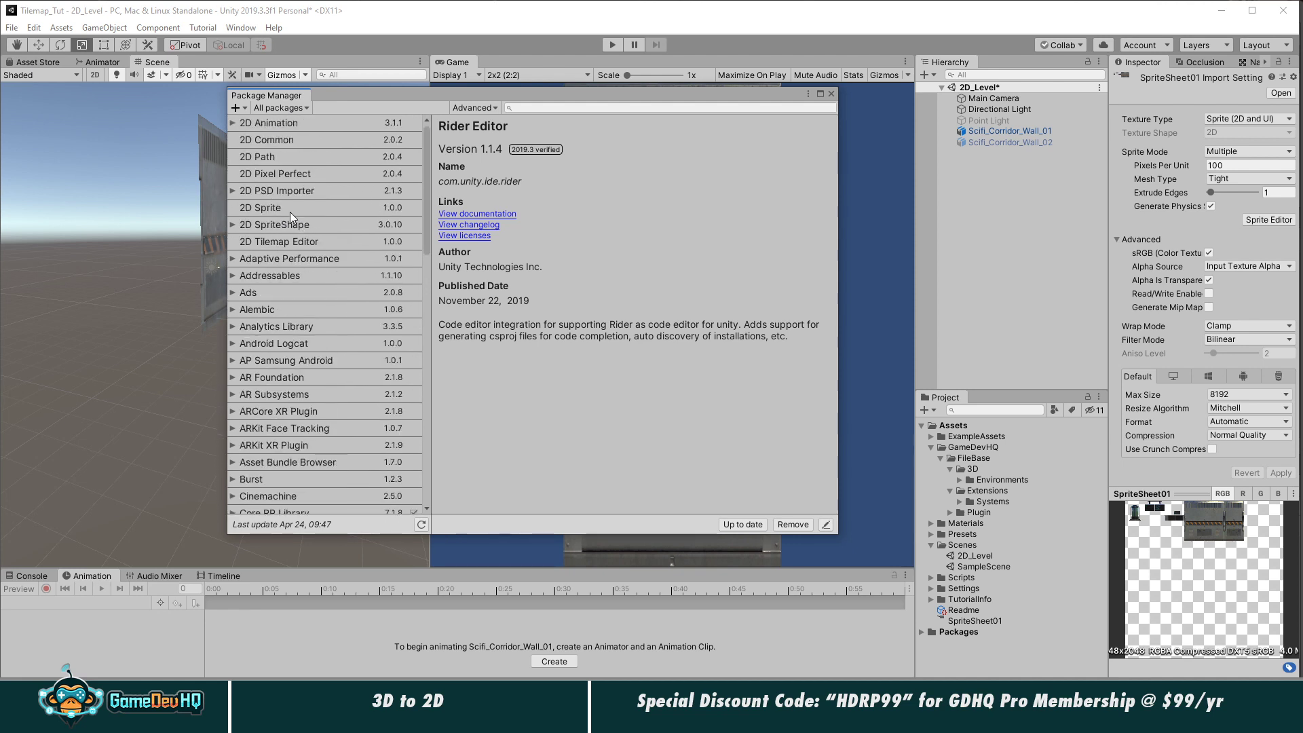
pyautogui.click(290, 212)
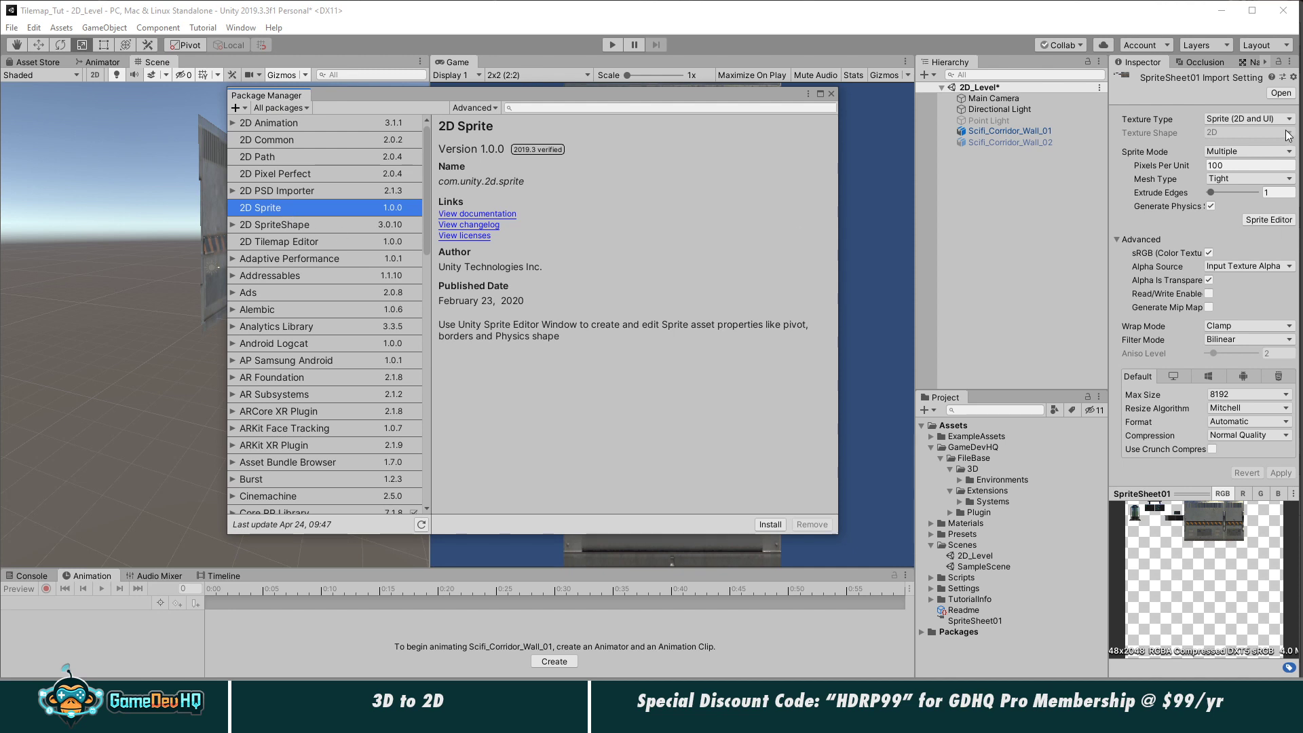
# Step: Install the 2D Sprite package and open SpriteSheet01 in the Sprite Editor
pyautogui.click(1288, 223)
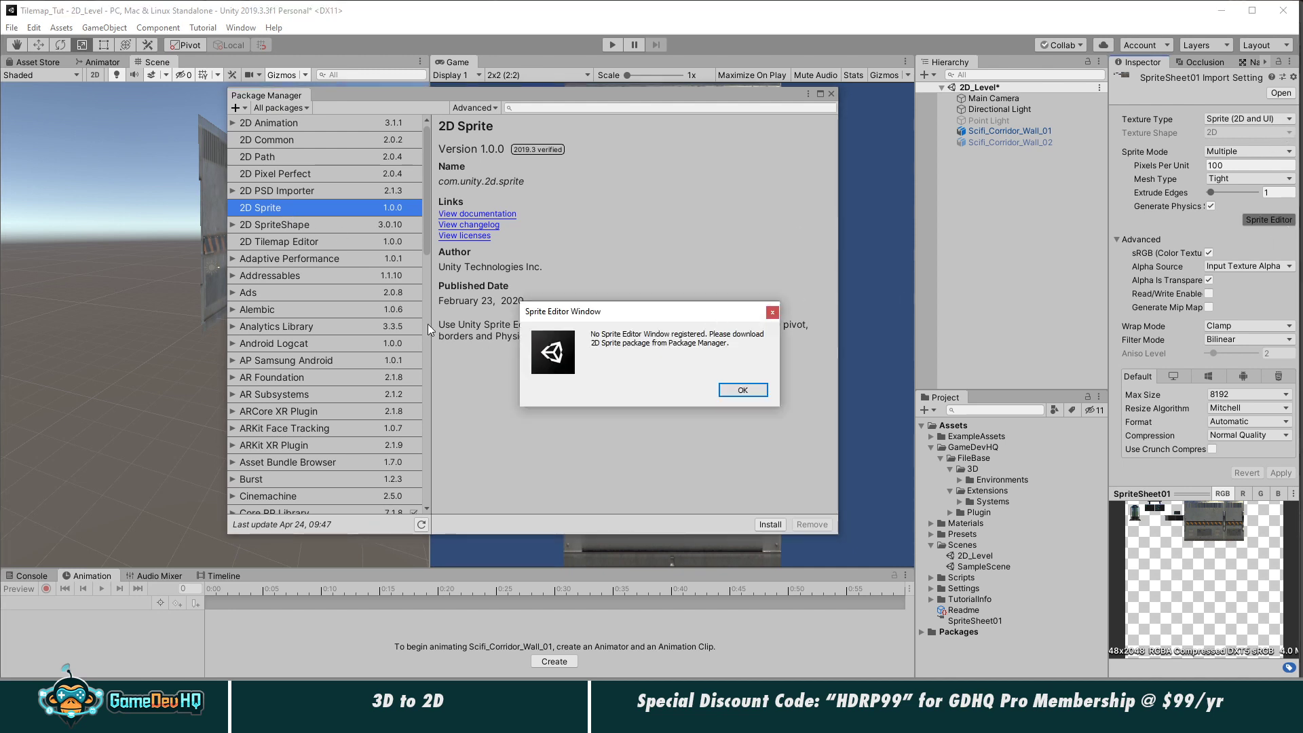
pyautogui.click(733, 393)
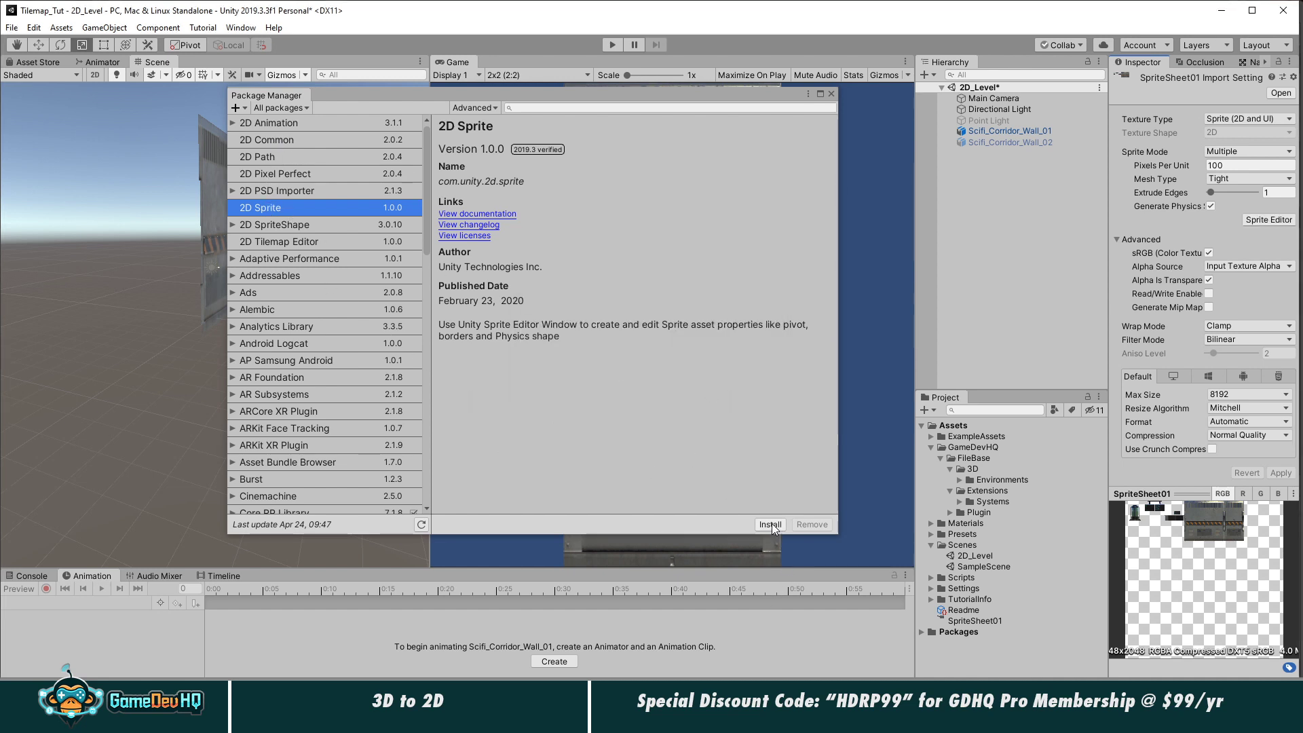
pyautogui.click(770, 524)
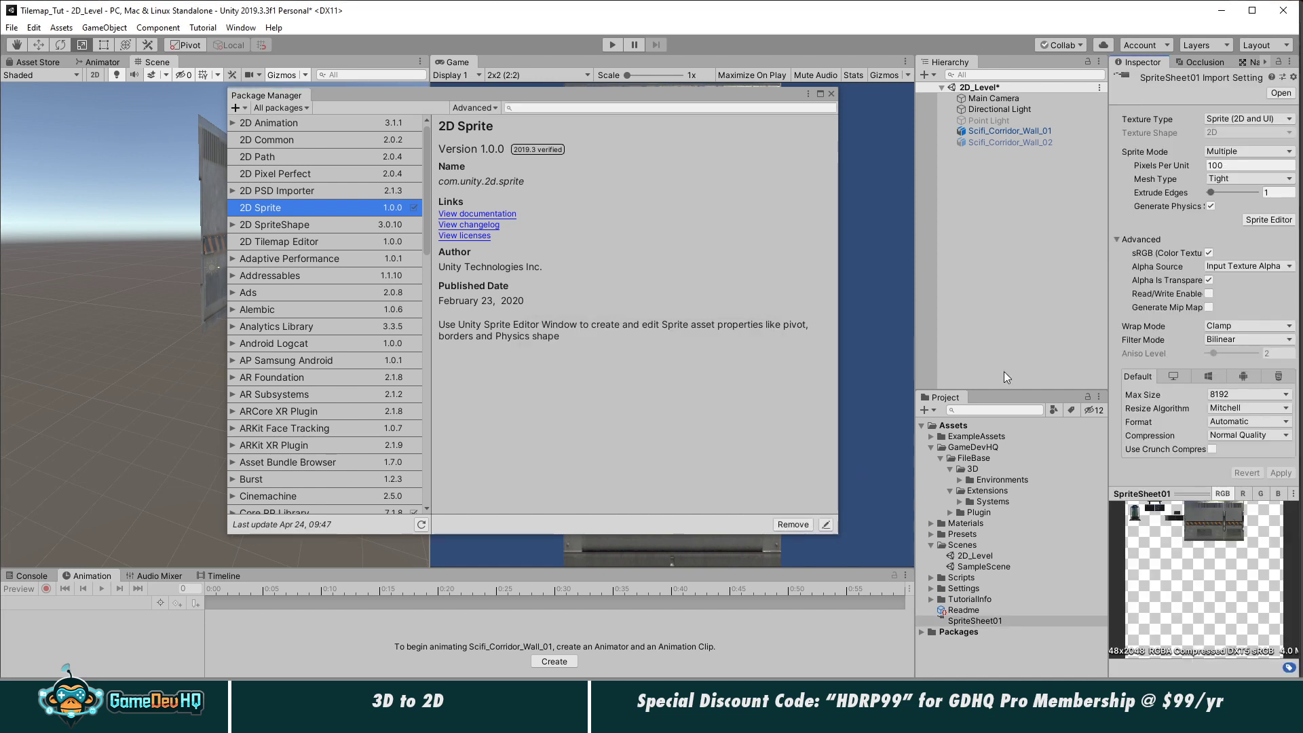
pyautogui.click(1256, 221)
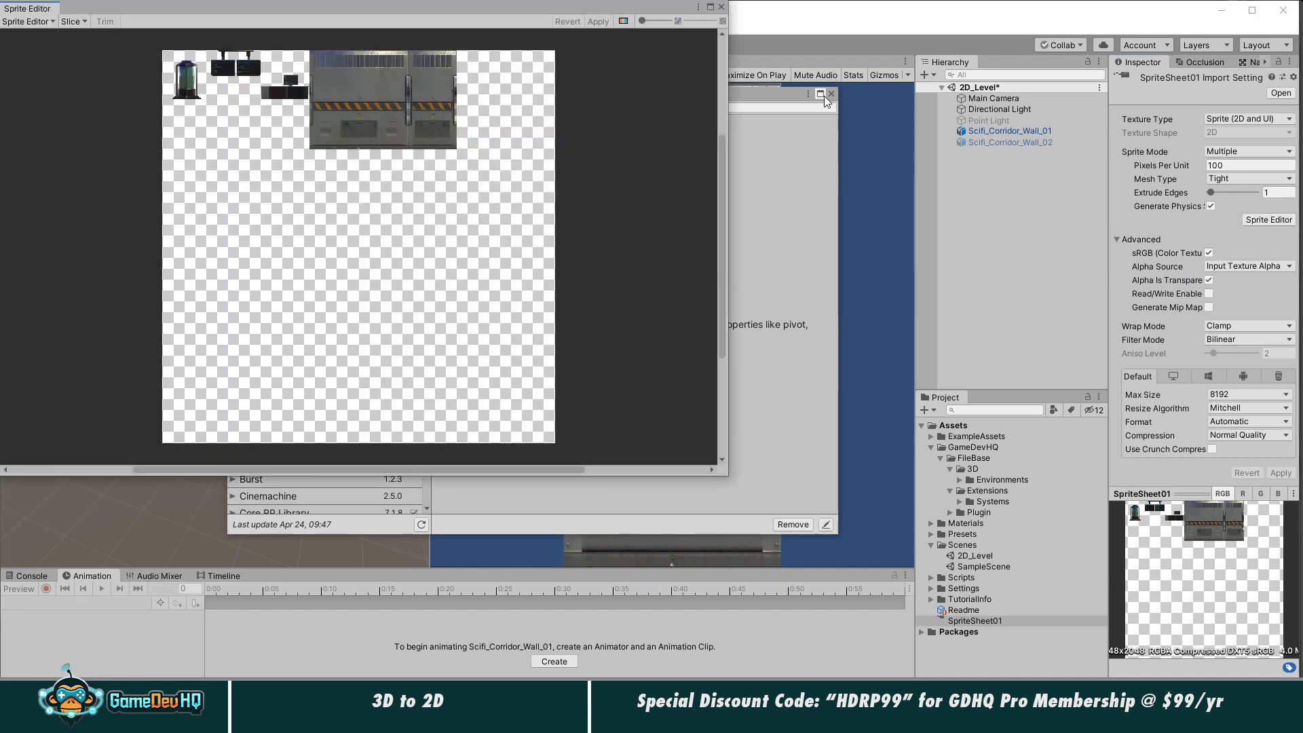
pyautogui.click(831, 95)
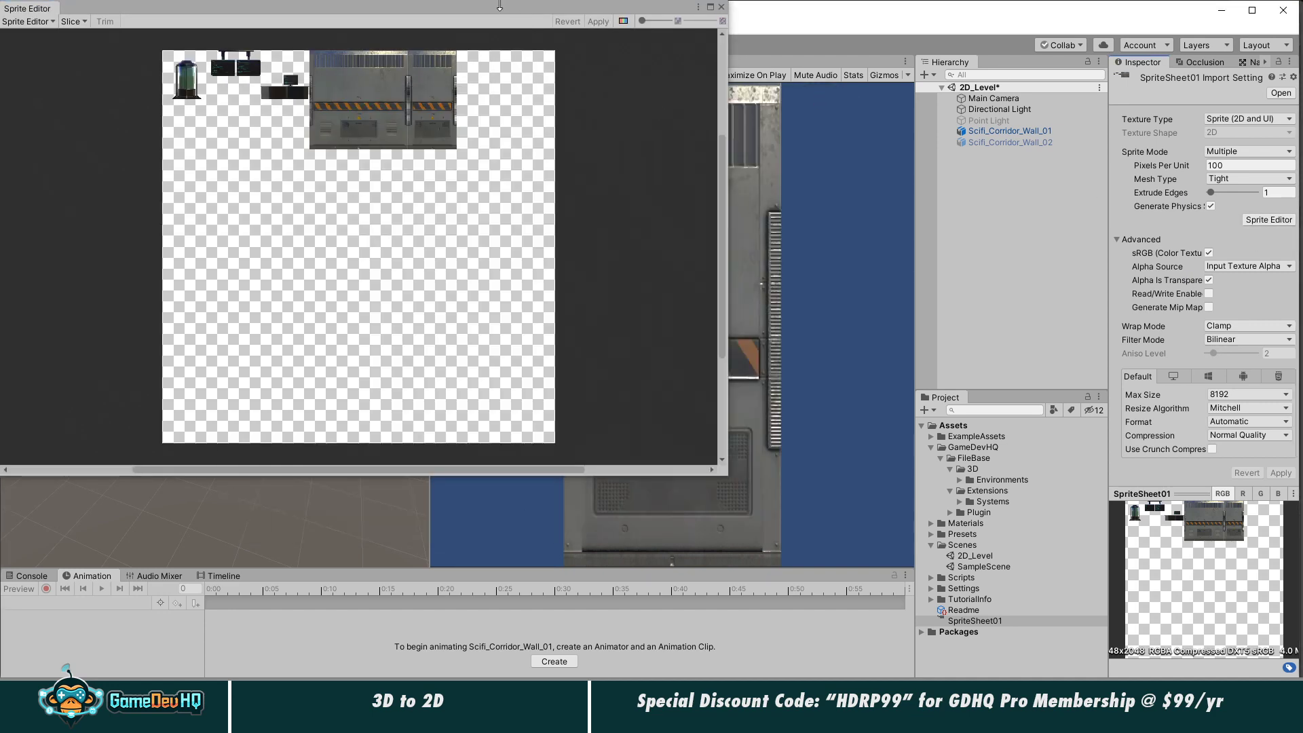
pyautogui.moveTo(498, 6); pyautogui.dragTo(703, 134)
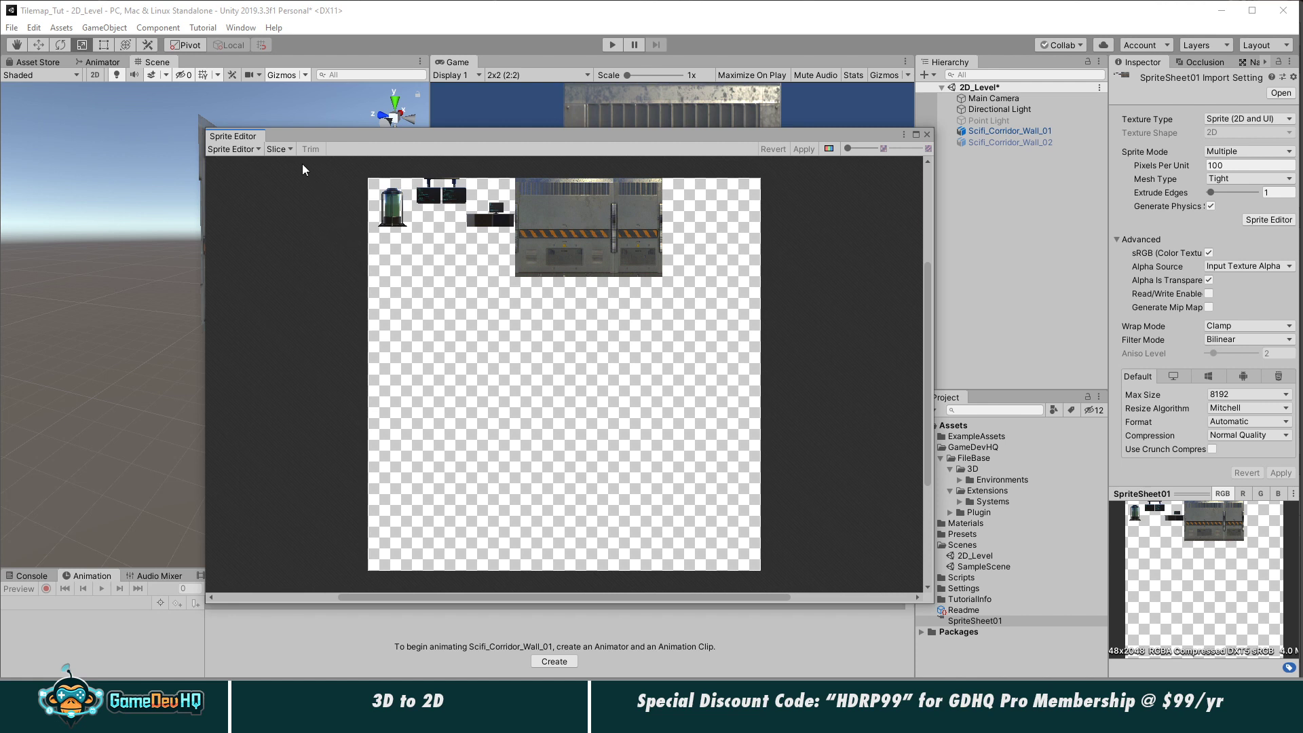
pyautogui.click(280, 149)
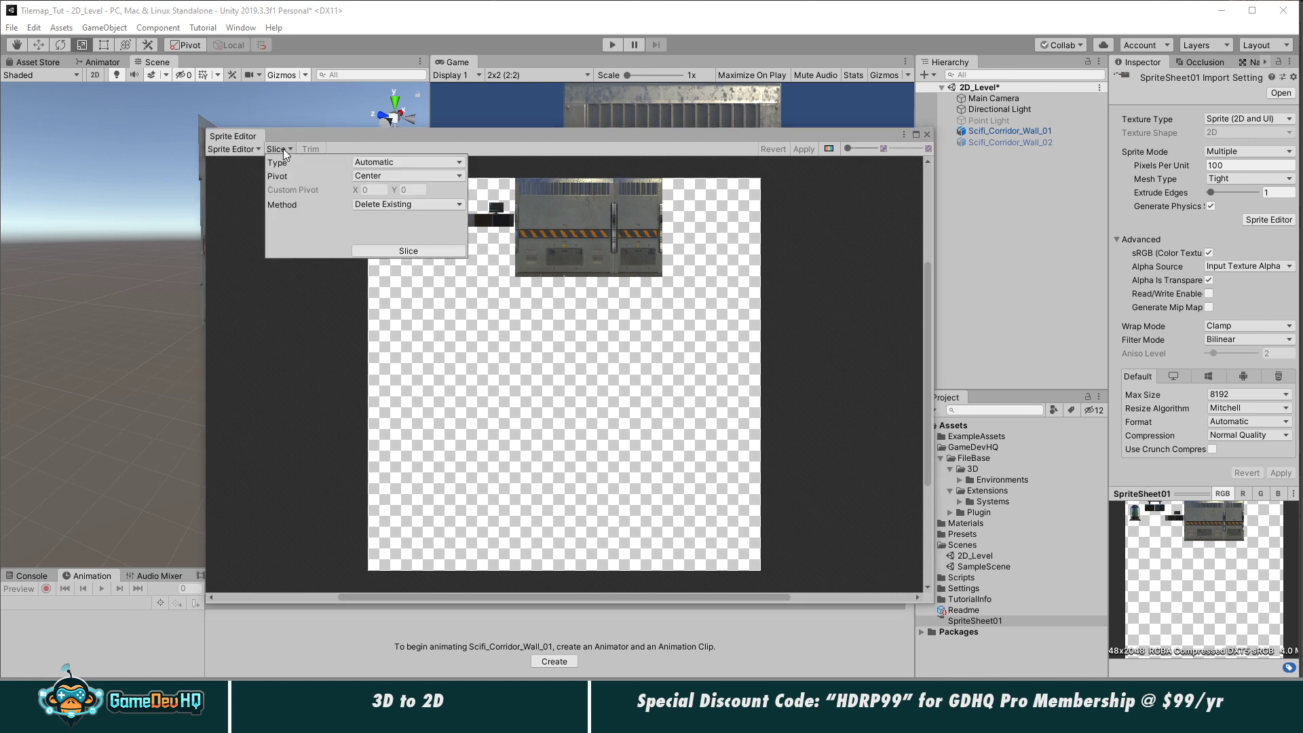
pyautogui.click(383, 250)
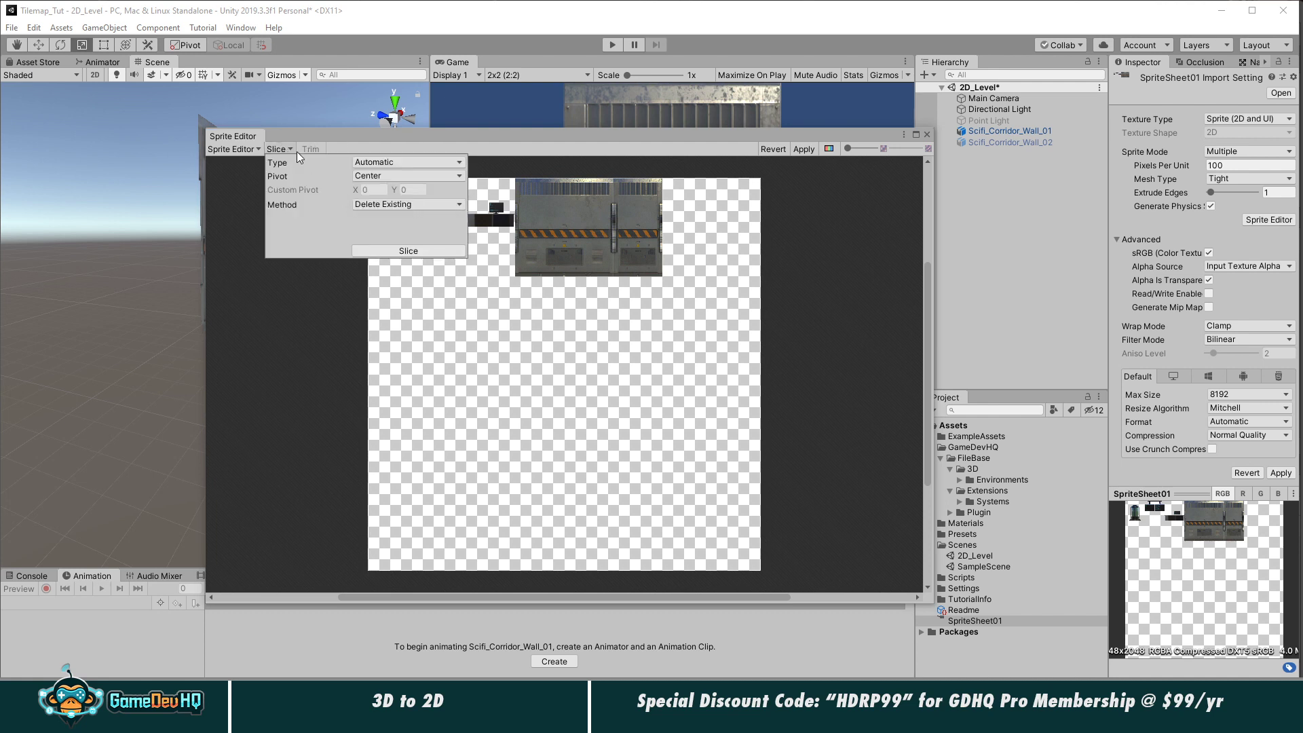
pyautogui.click(243, 165)
pyautogui.scroll(5, 424, 205)
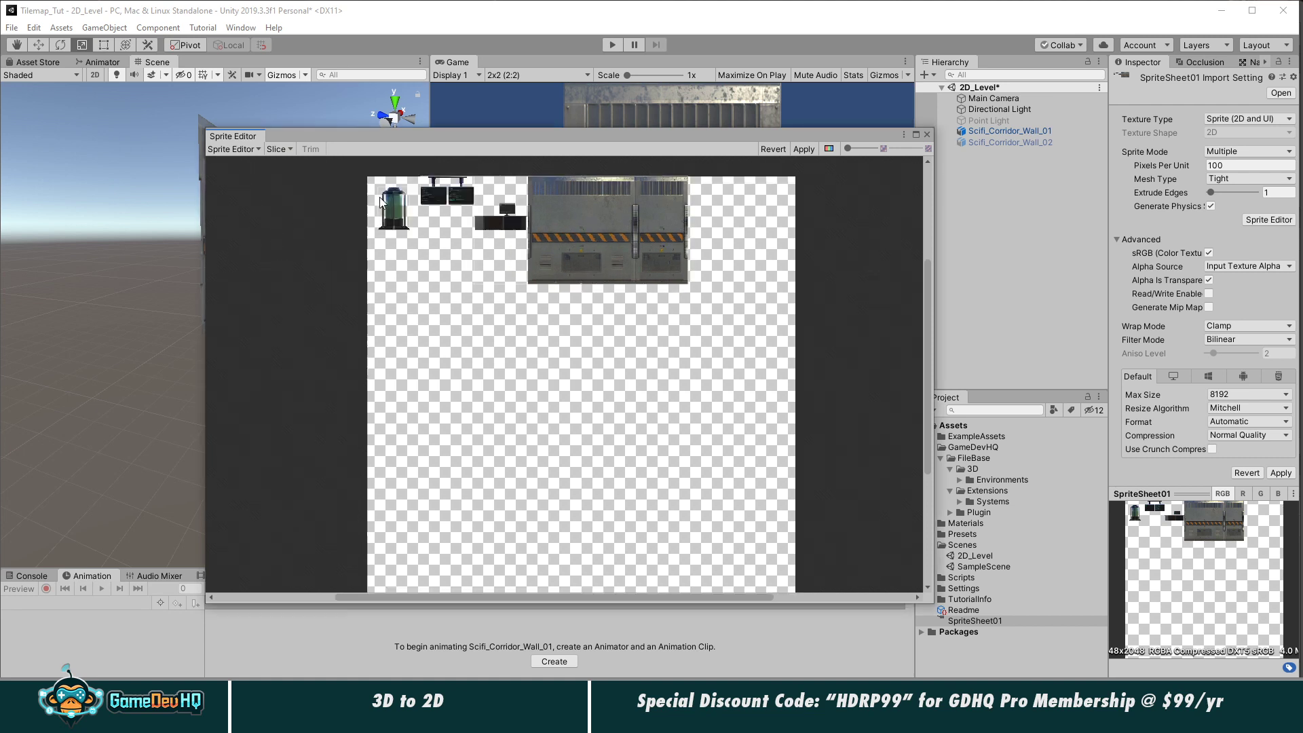
pyautogui.scroll(-2, 435, 214)
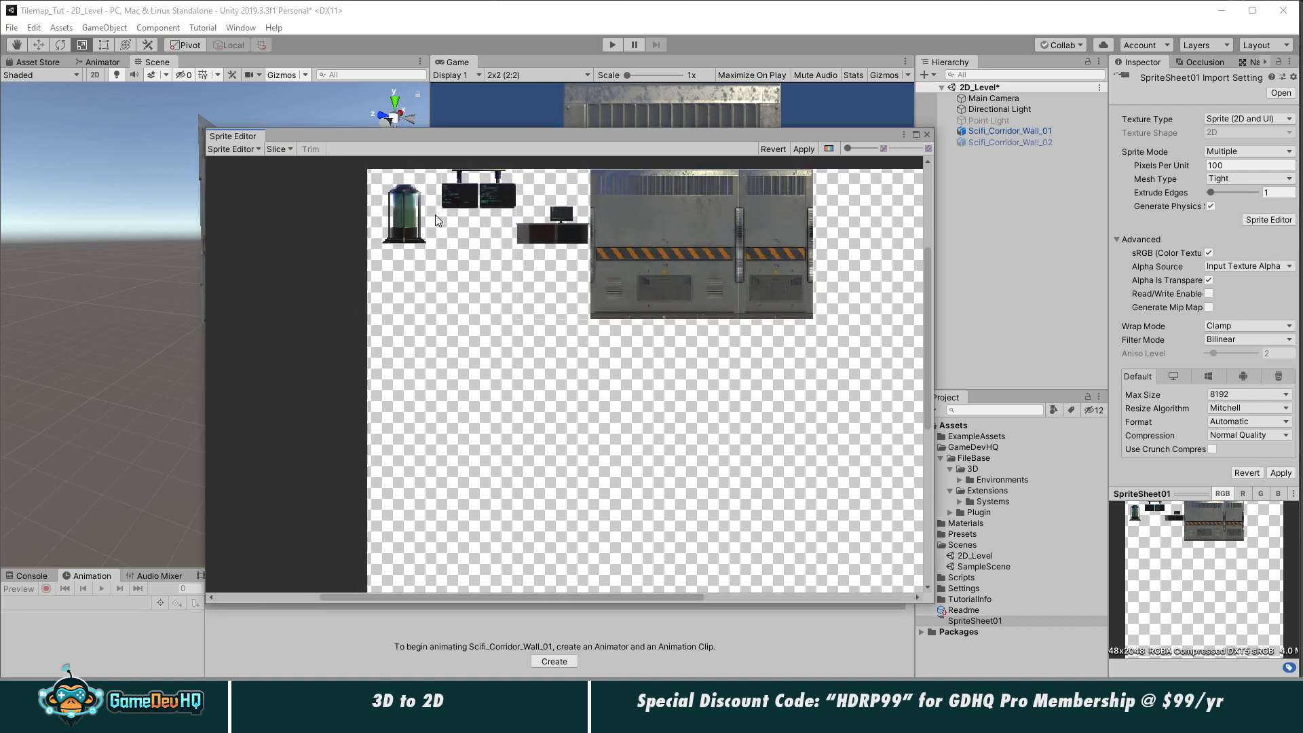
pyautogui.click(523, 232)
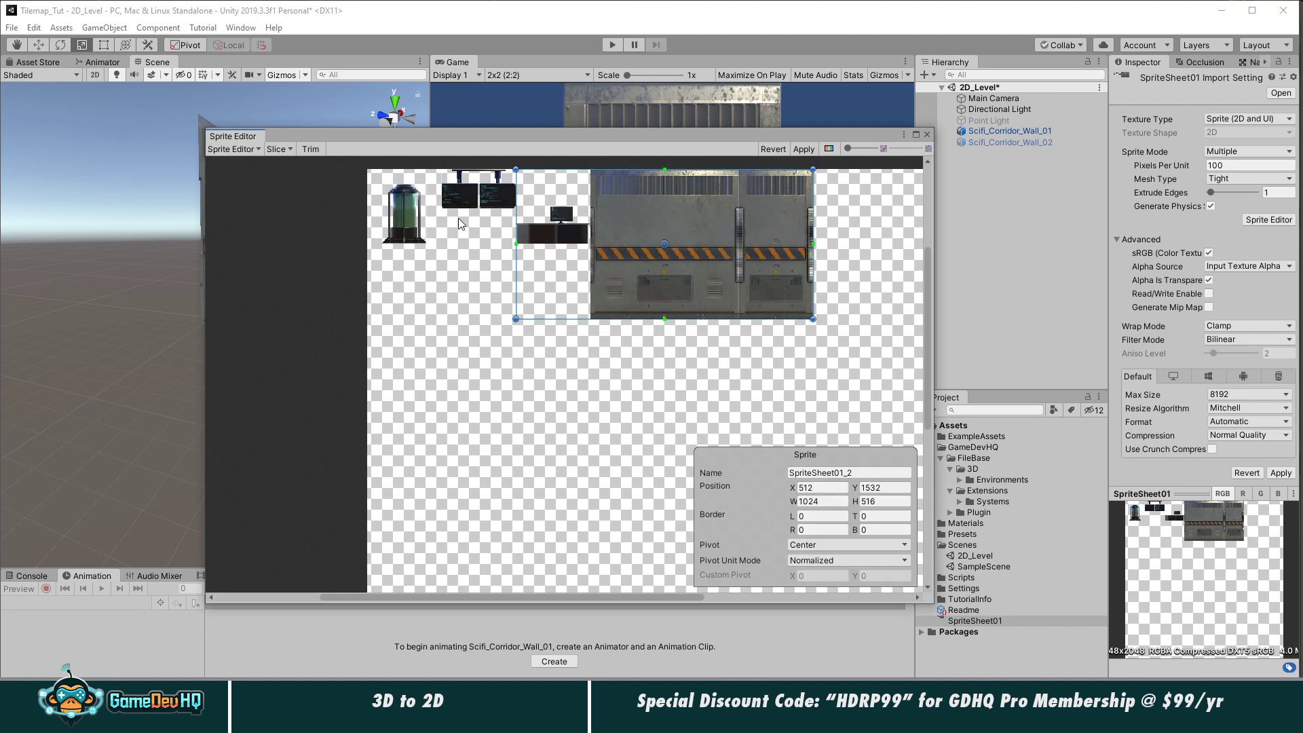
pyautogui.click(467, 184)
pyautogui.click(421, 207)
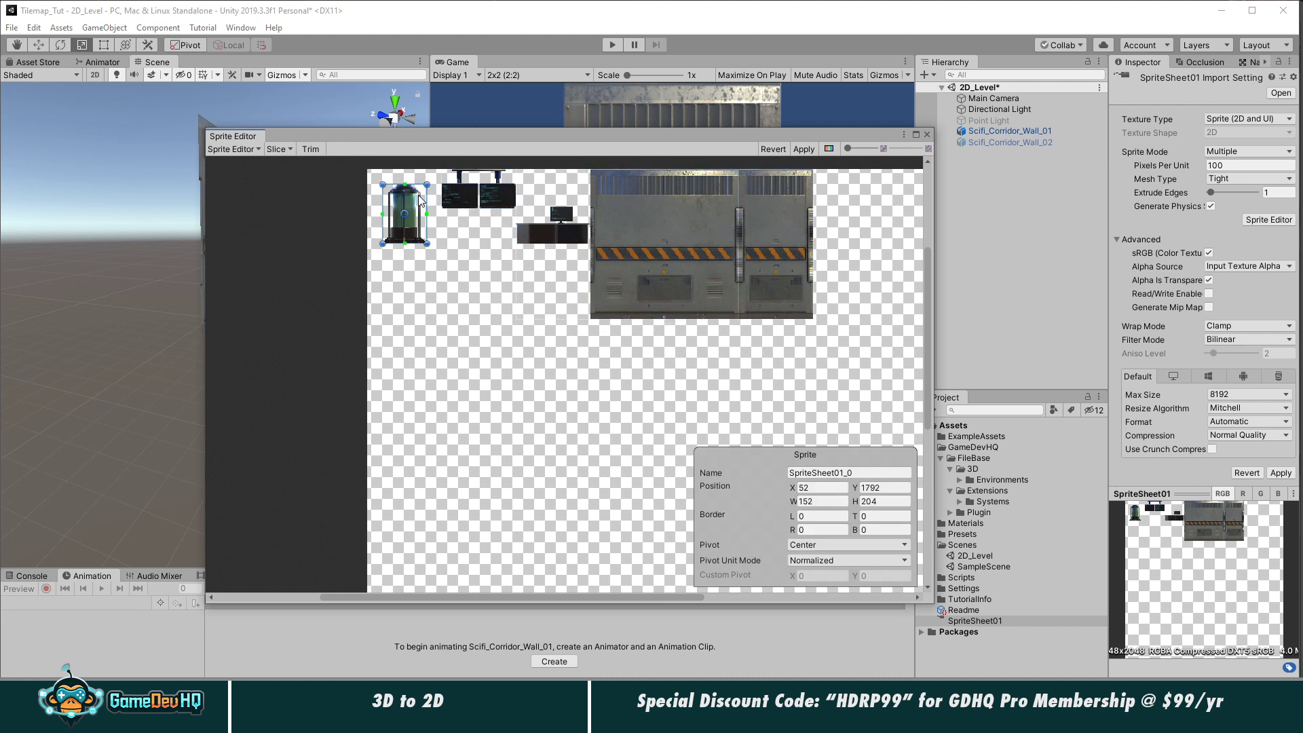
pyautogui.moveTo(427, 184); pyautogui.dragTo(436, 178)
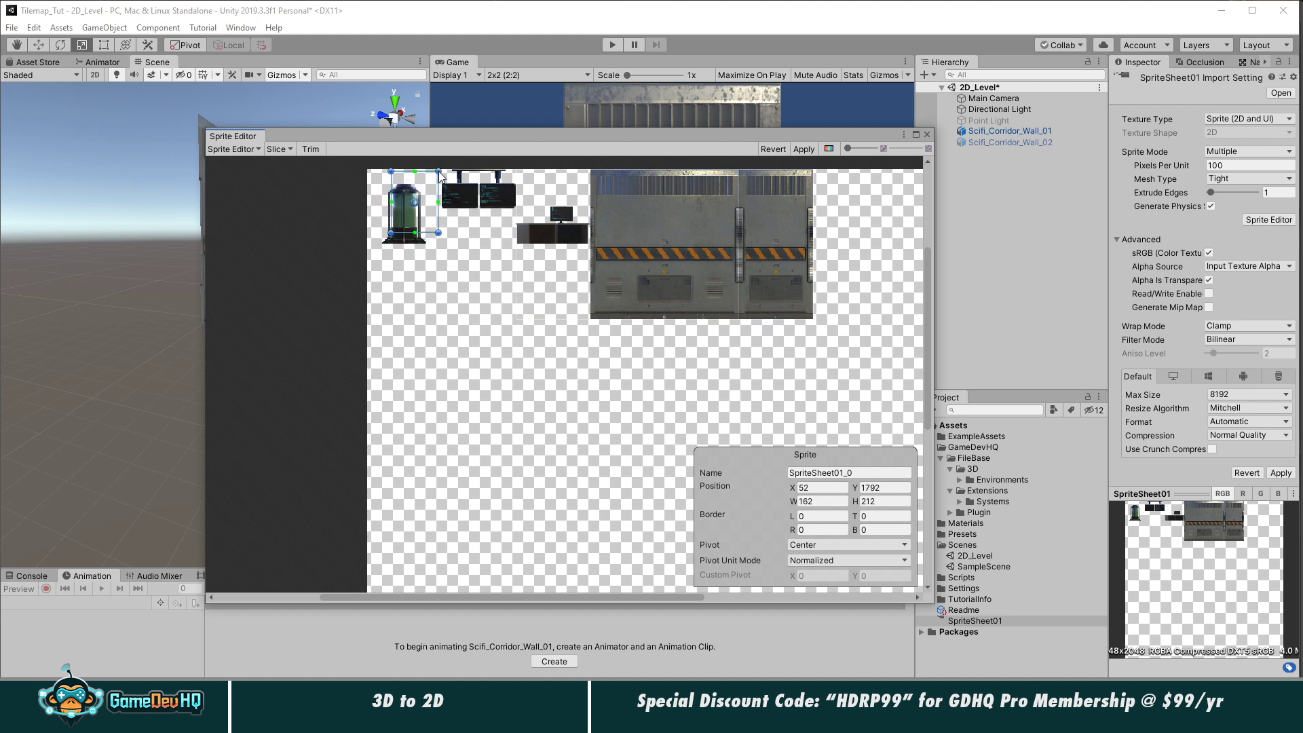
pyautogui.hotkey('ctrl', 'z')
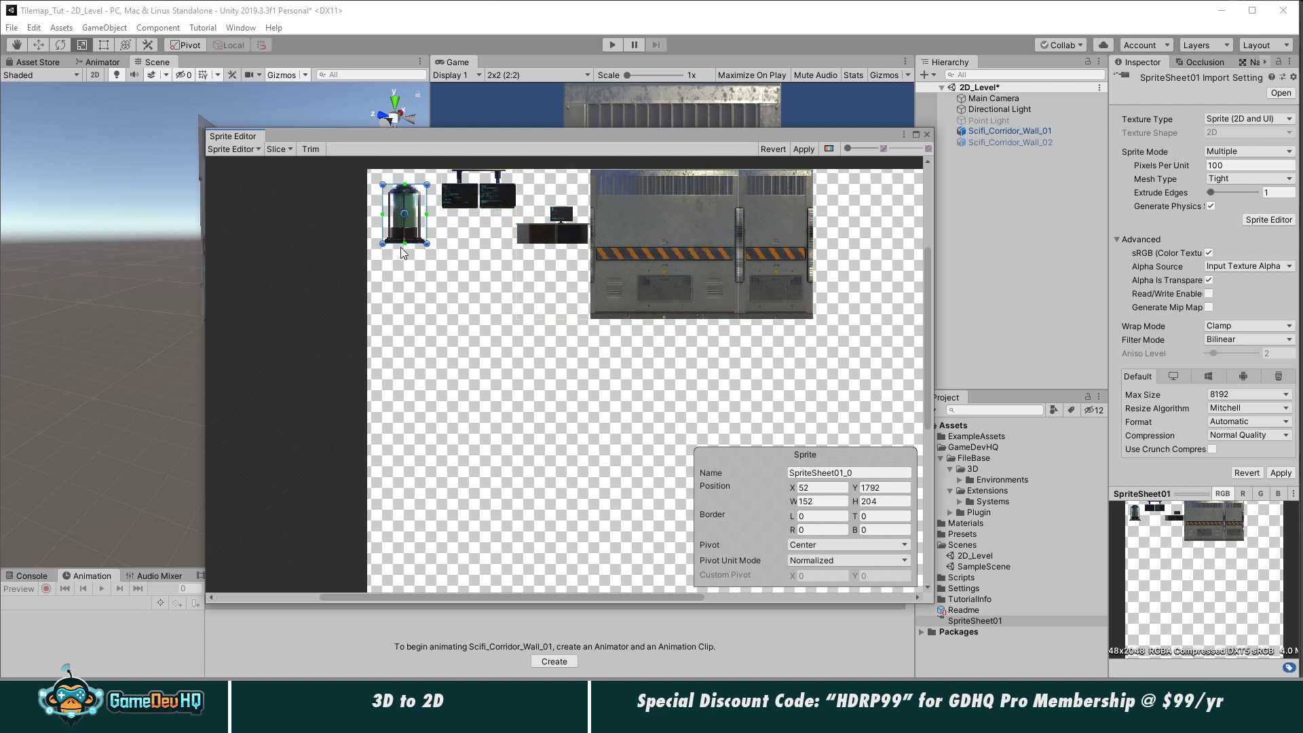
pyautogui.click(477, 186)
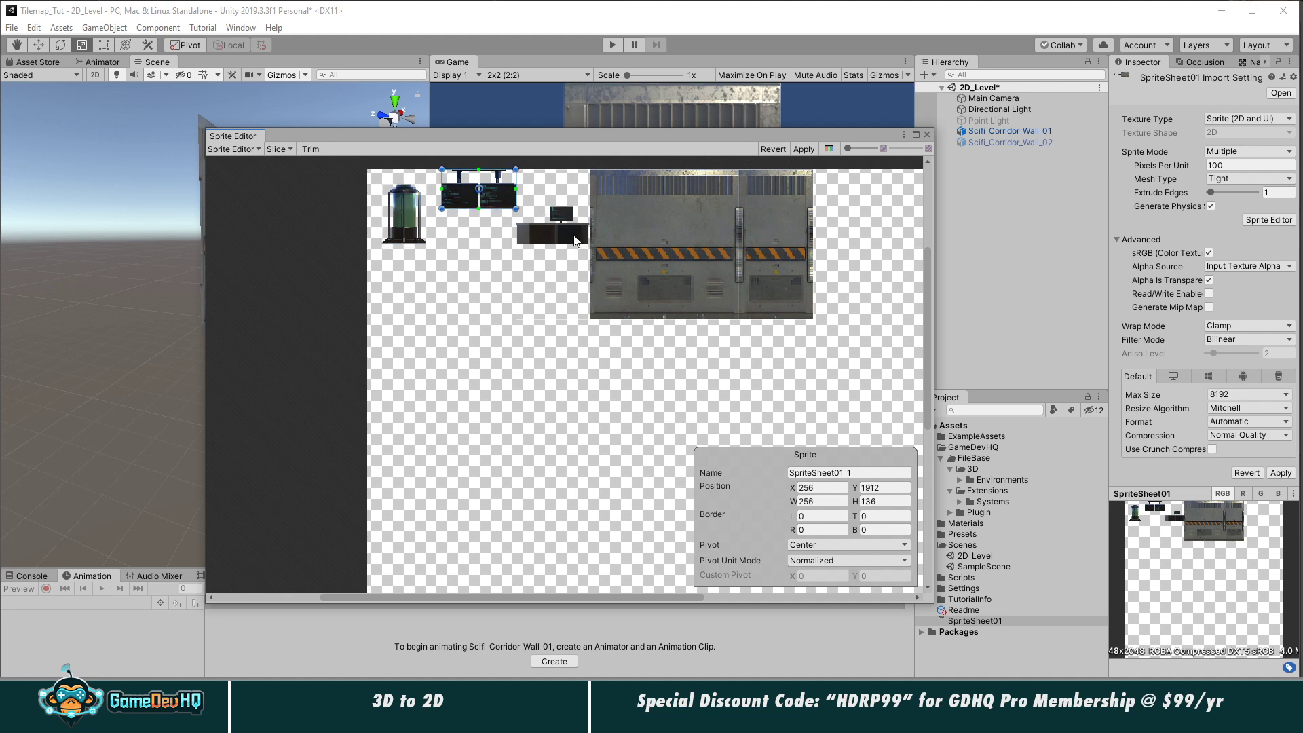
pyautogui.click(662, 236)
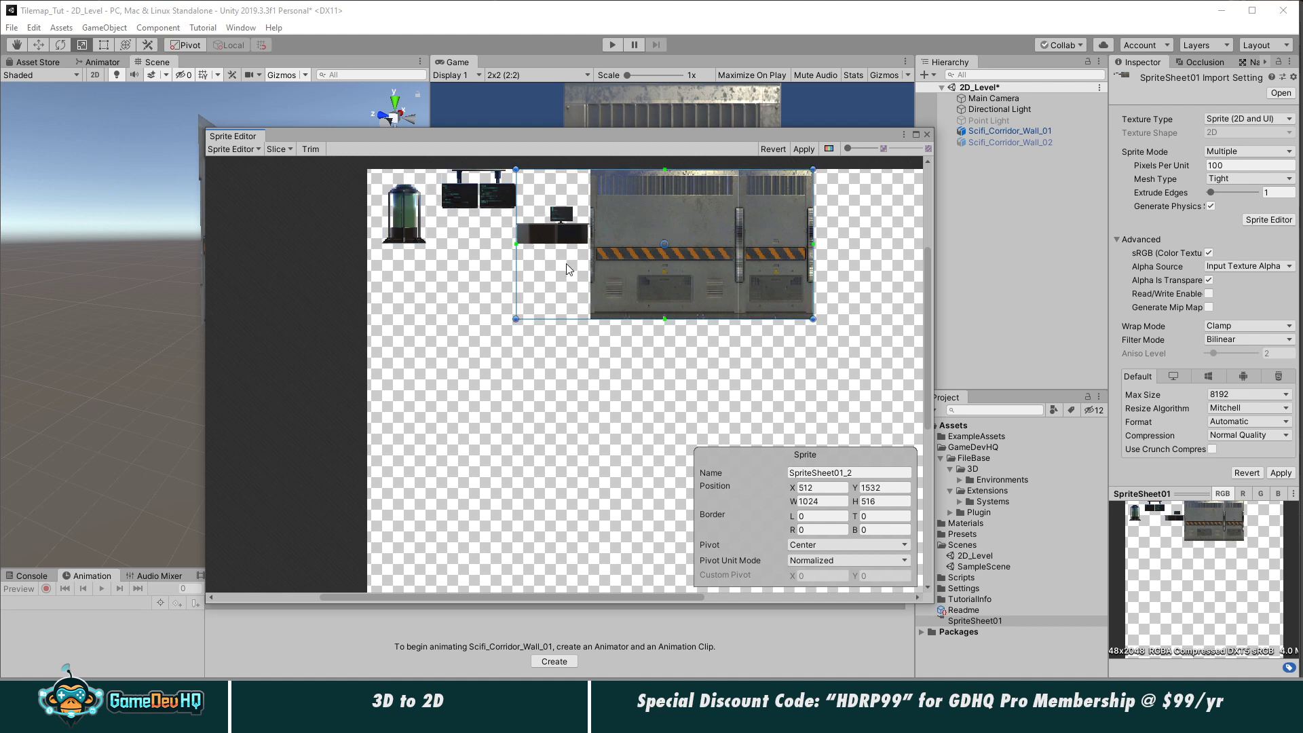
# Step: Run an automatic slice on the sheet and inspect the resulting slices
pyautogui.click(228, 150)
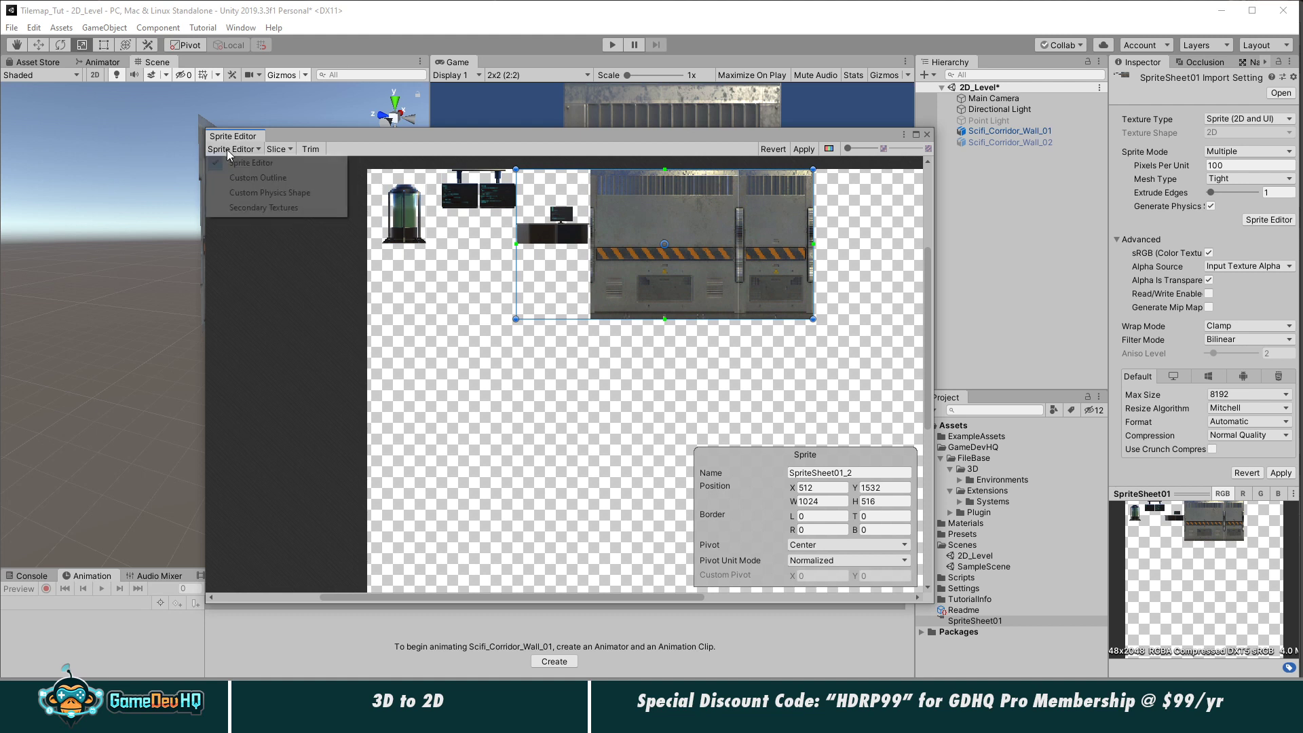
pyautogui.click(276, 149)
pyautogui.click(276, 149)
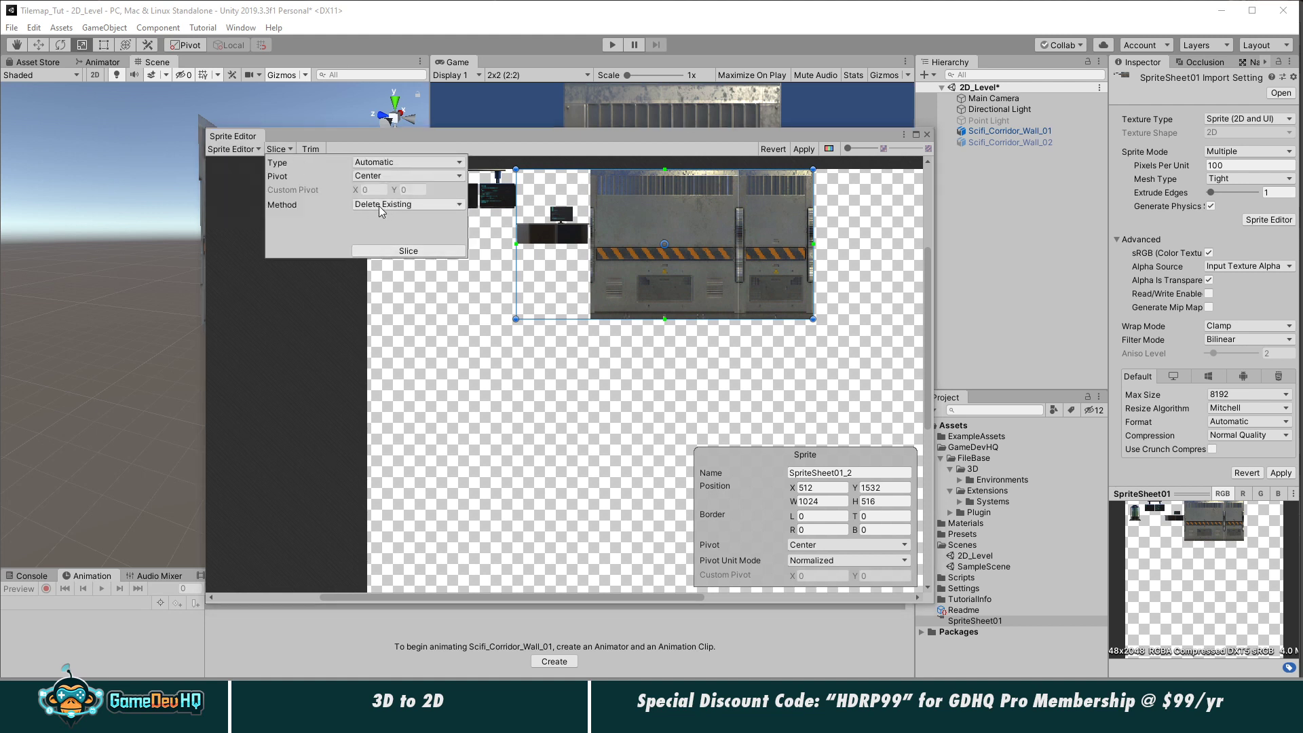
pyautogui.click(408, 251)
pyautogui.click(549, 319)
pyautogui.click(694, 262)
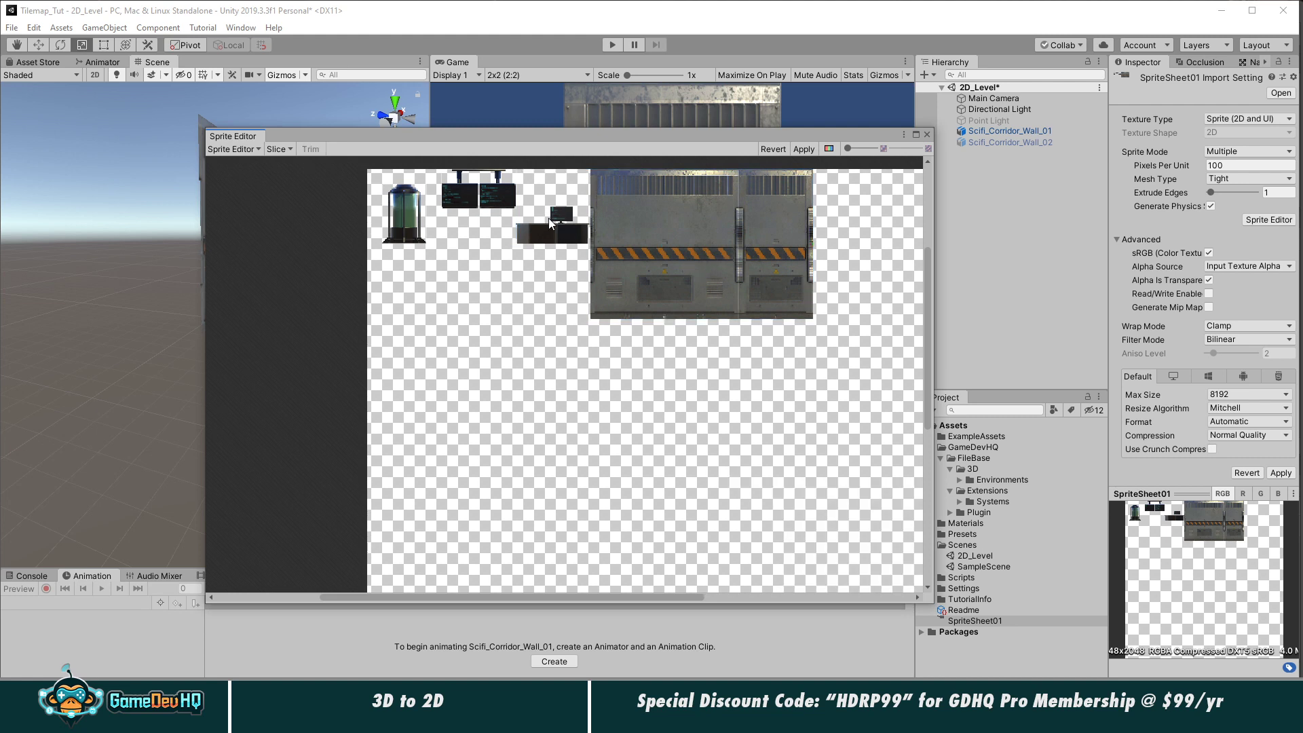
pyautogui.click(494, 205)
pyautogui.click(448, 224)
# Step: Re-slice the sheet as Grid By Cell Count with 8 columns and 8 rows
pyautogui.click(276, 149)
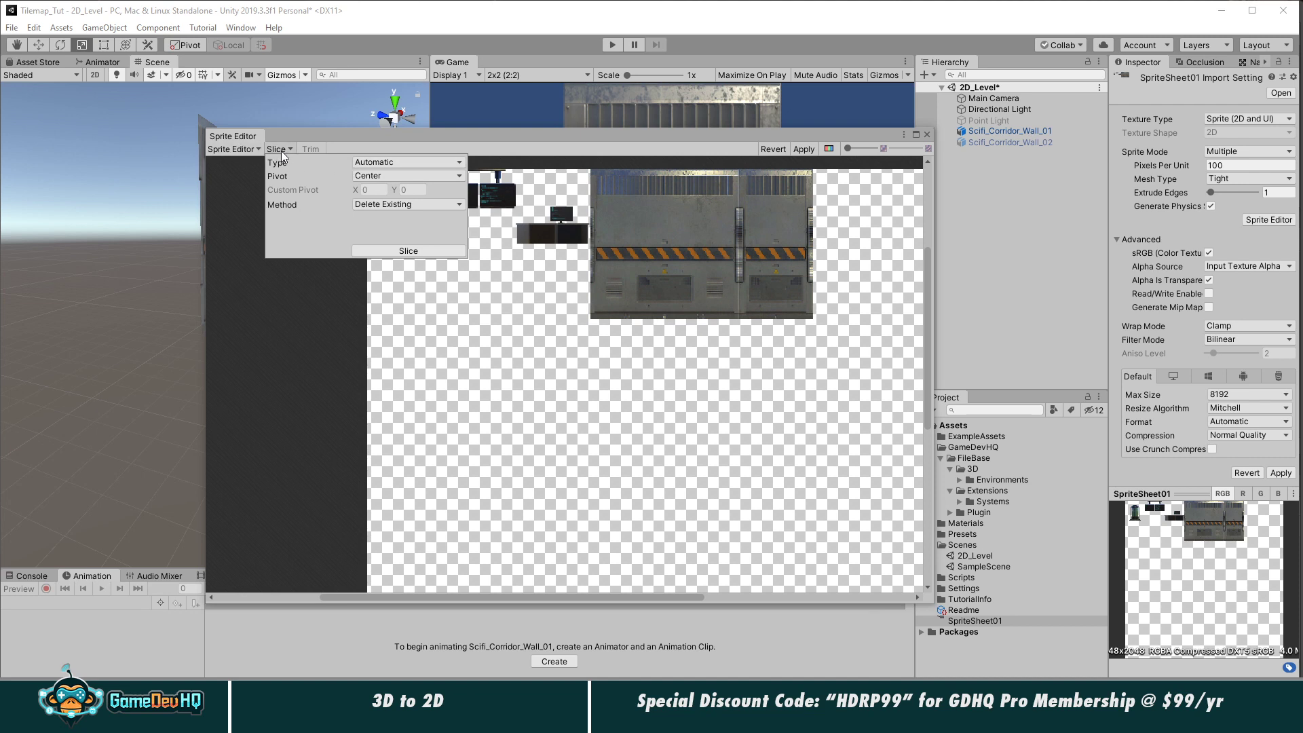
pyautogui.click(380, 162)
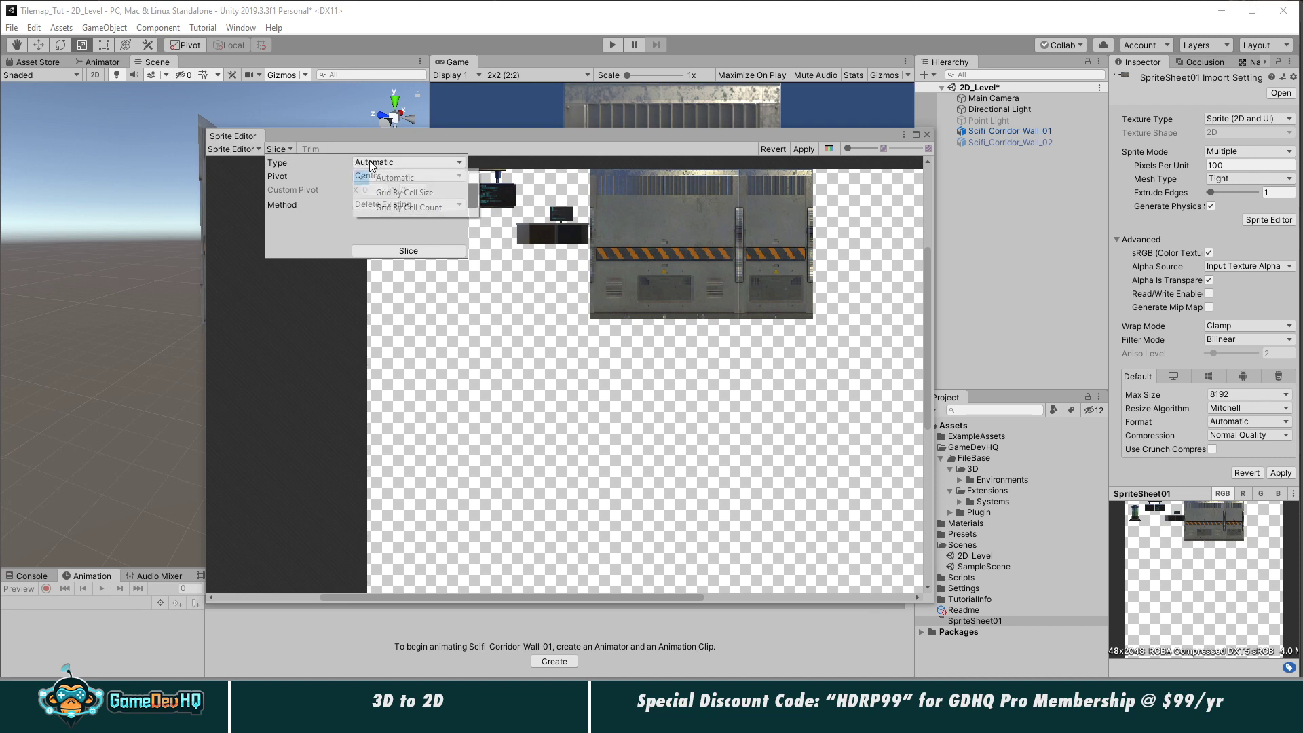
pyautogui.click(385, 208)
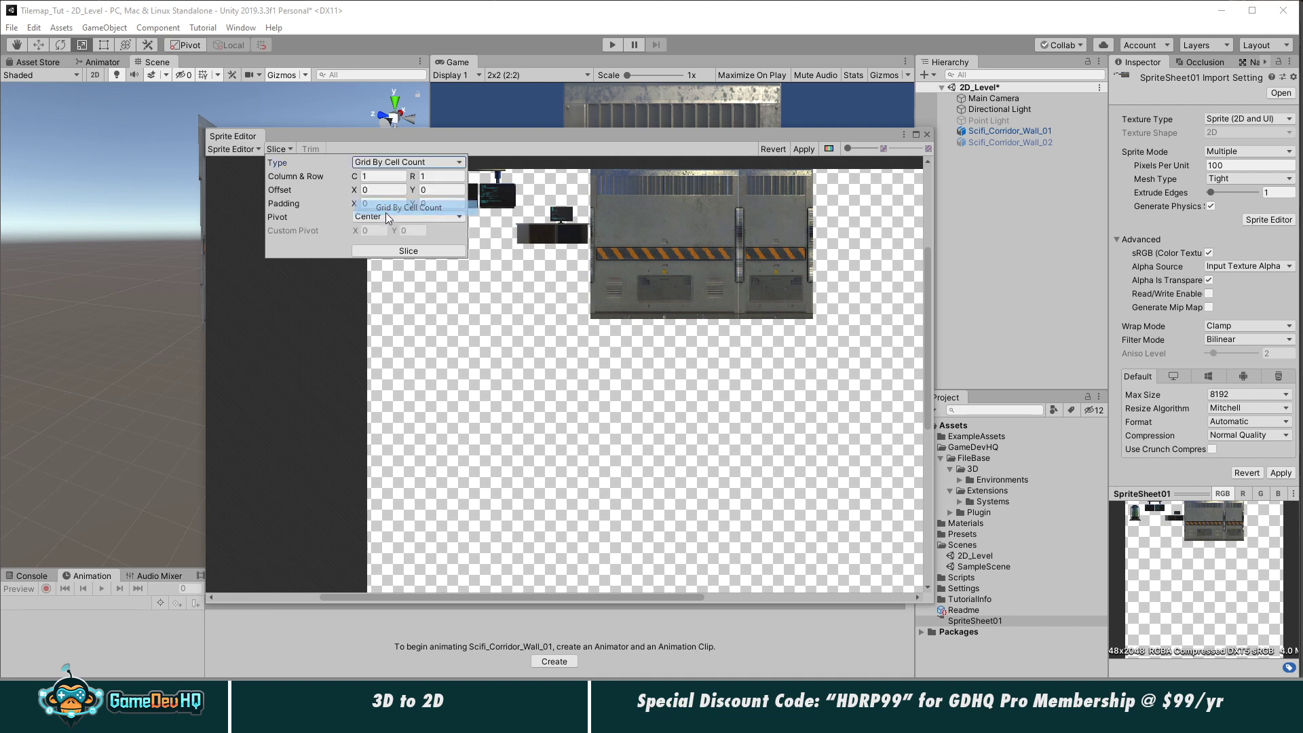
pyautogui.click(379, 176)
pyautogui.write('8')
pyautogui.press('Tab')
pyautogui.write('8')
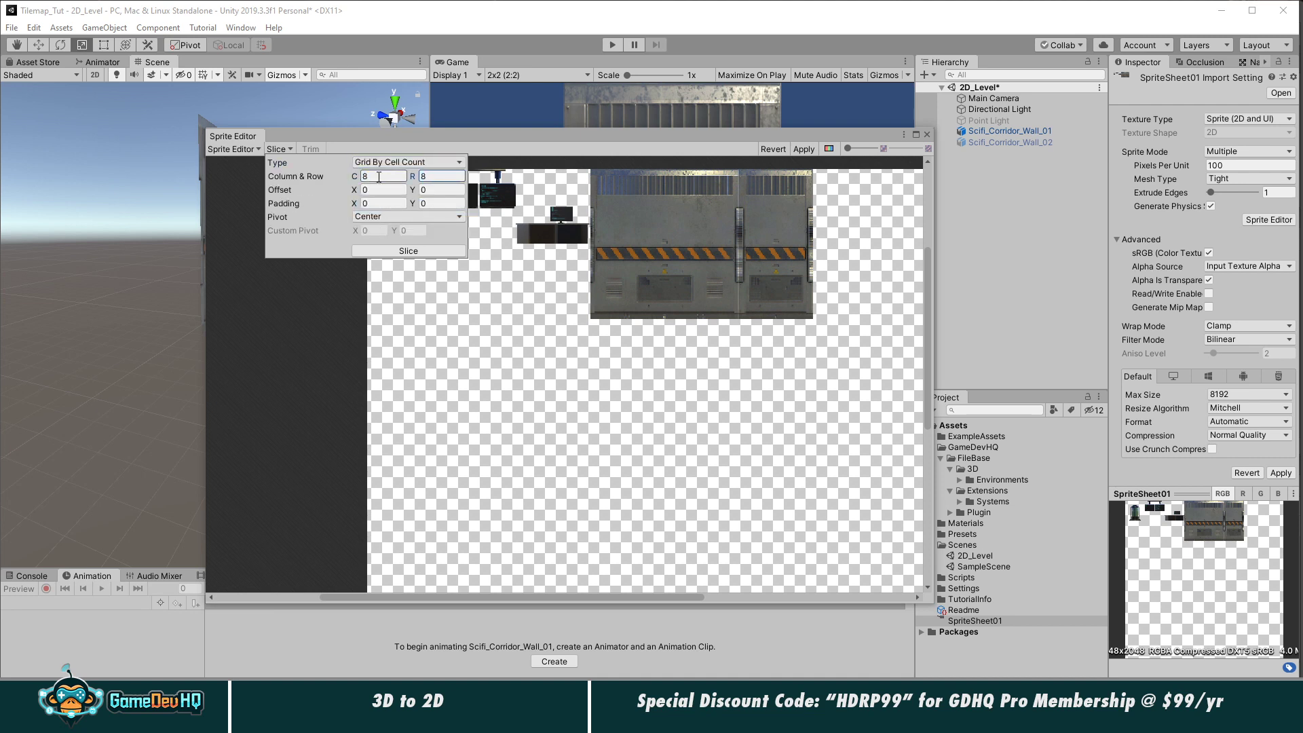
pyautogui.click(398, 248)
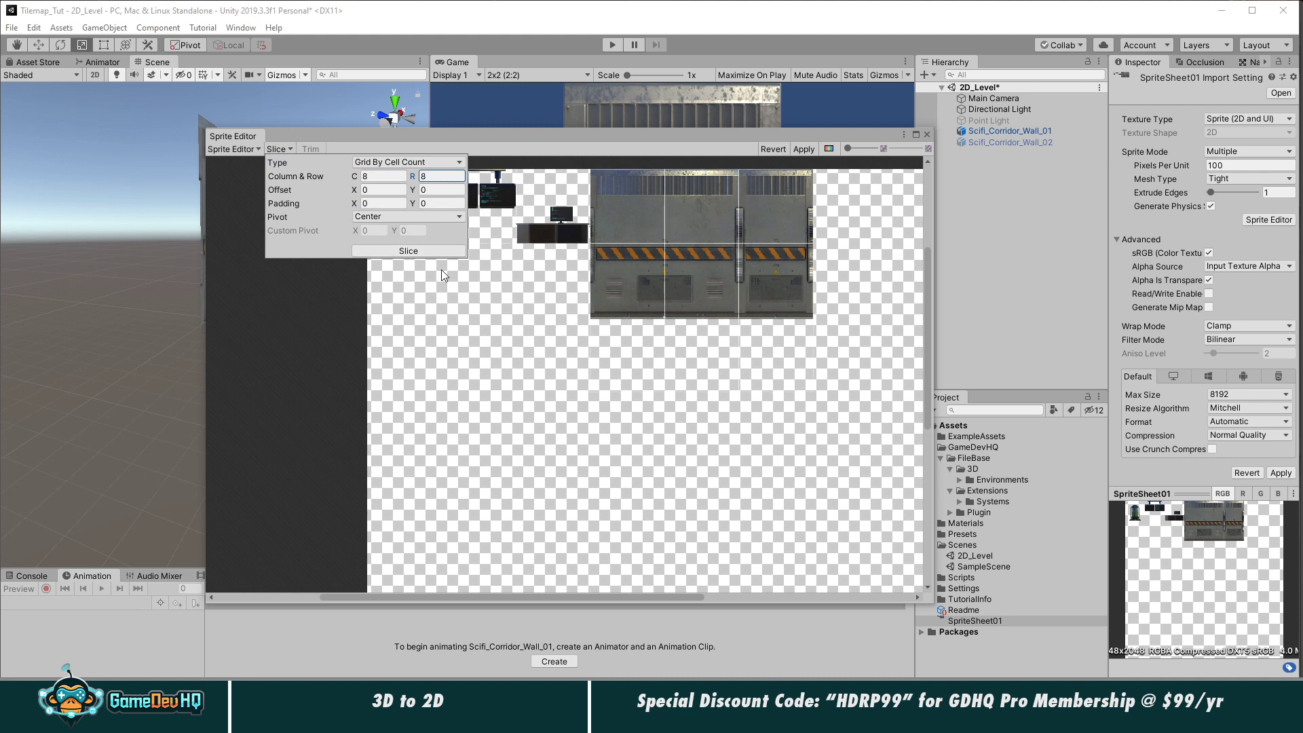
# Step: Inspect the grid cells that cover the wall graphic
pyautogui.click(543, 193)
pyautogui.click(480, 199)
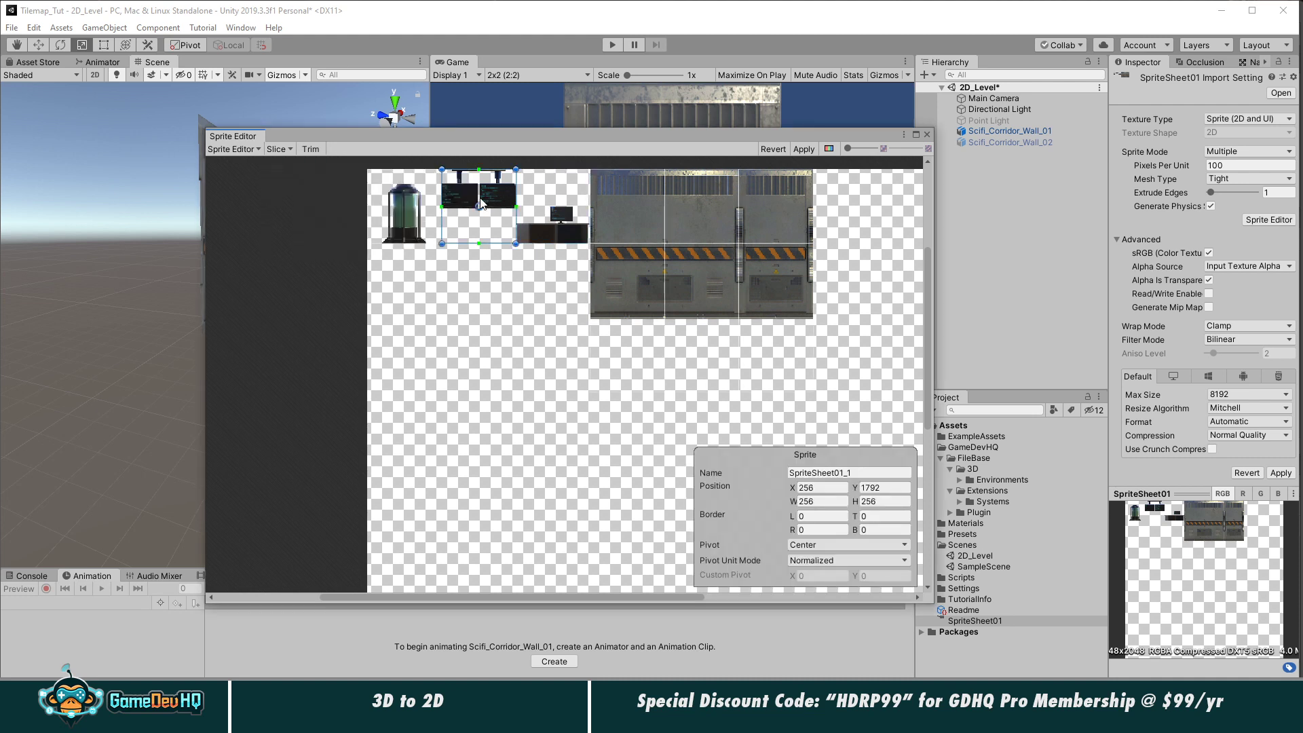
pyautogui.click(401, 202)
pyautogui.click(617, 208)
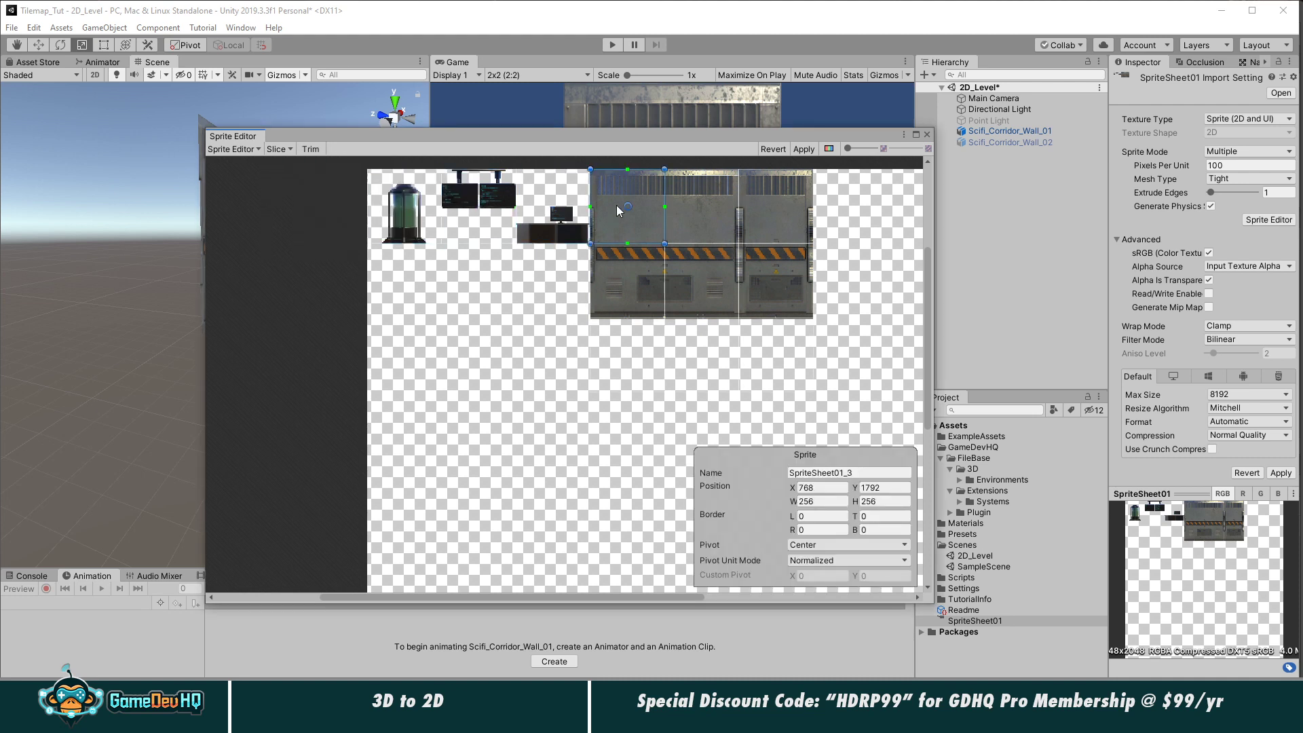
pyautogui.click(693, 229)
pyautogui.click(695, 280)
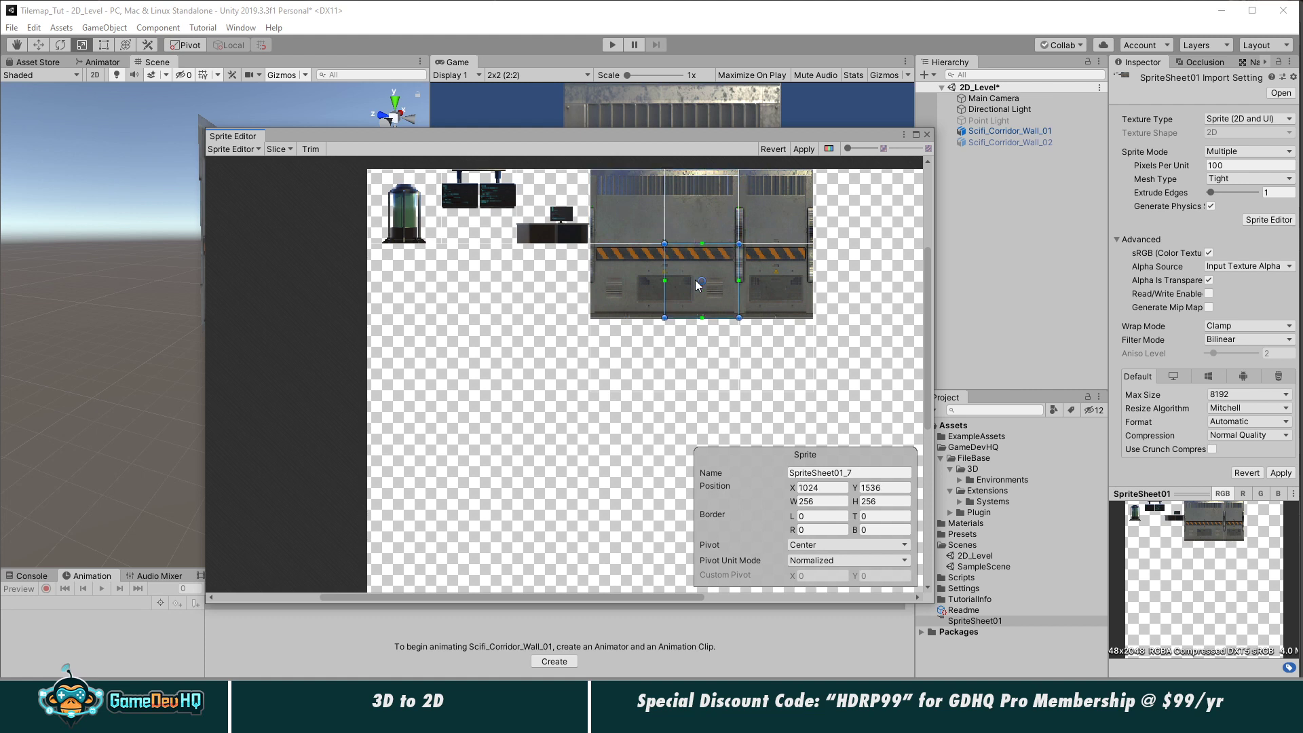
pyautogui.click(645, 286)
pyautogui.click(694, 214)
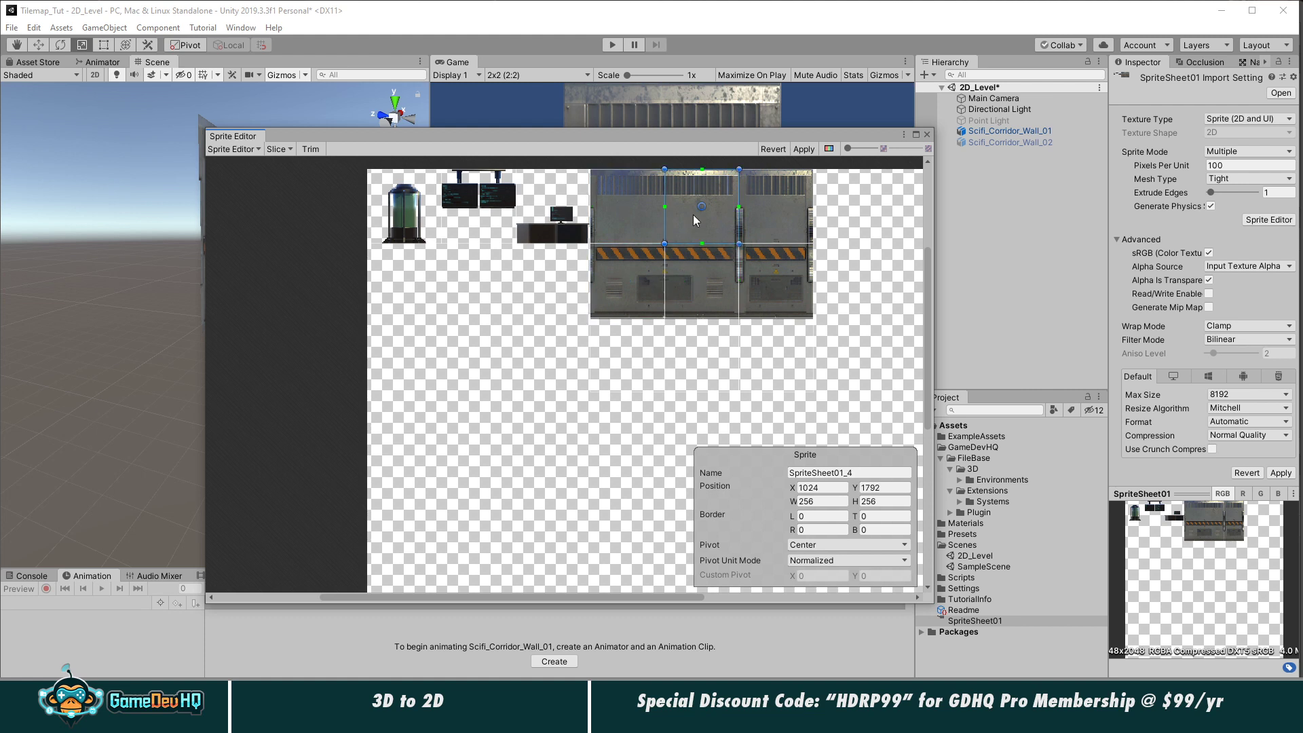
pyautogui.click(699, 296)
pyautogui.click(633, 288)
pyautogui.click(674, 217)
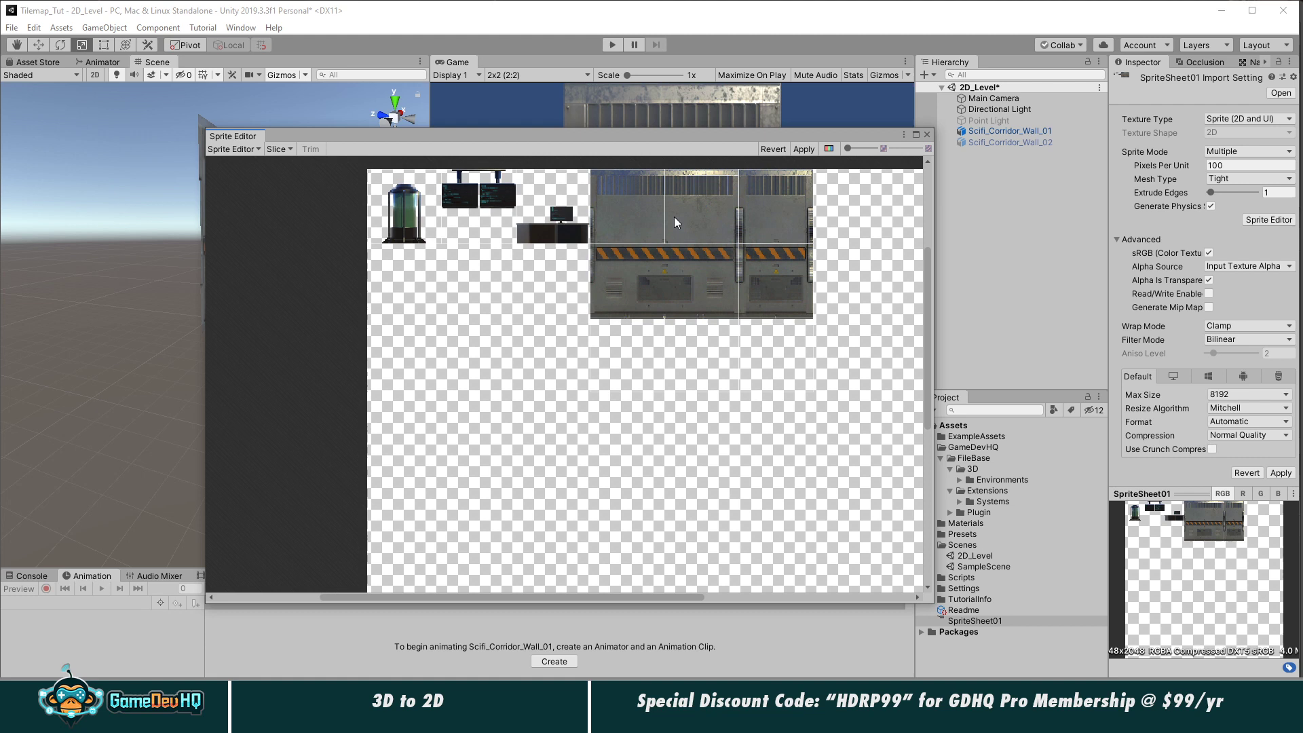
# Step: Resize the wall slice SpriteSheet01_3 to 512 wide in the Sprite panel
pyautogui.click(636, 227)
pyautogui.click(824, 501)
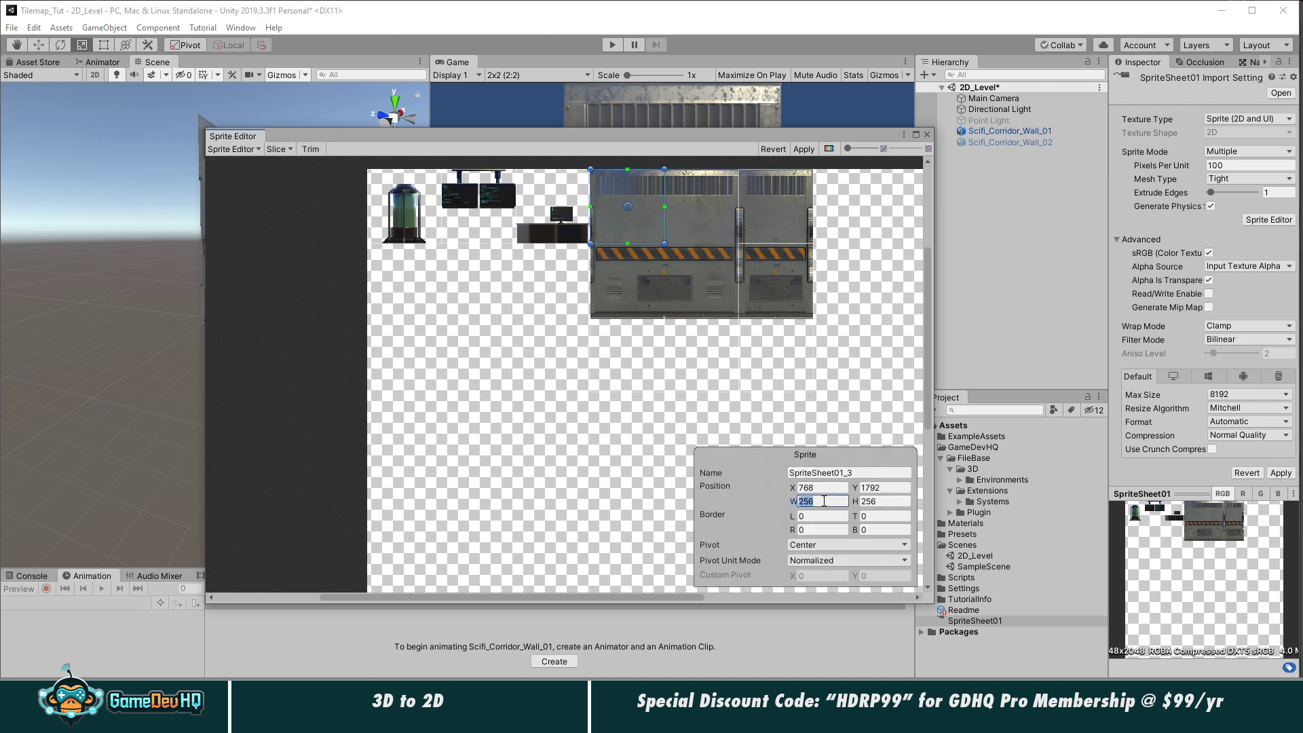
pyautogui.write('12')
pyautogui.press('Tab')
pyautogui.write('256')
pyautogui.click(820, 504)
pyautogui.doubleClick(821, 501)
pyautogui.write('512')
pyautogui.click(874, 503)
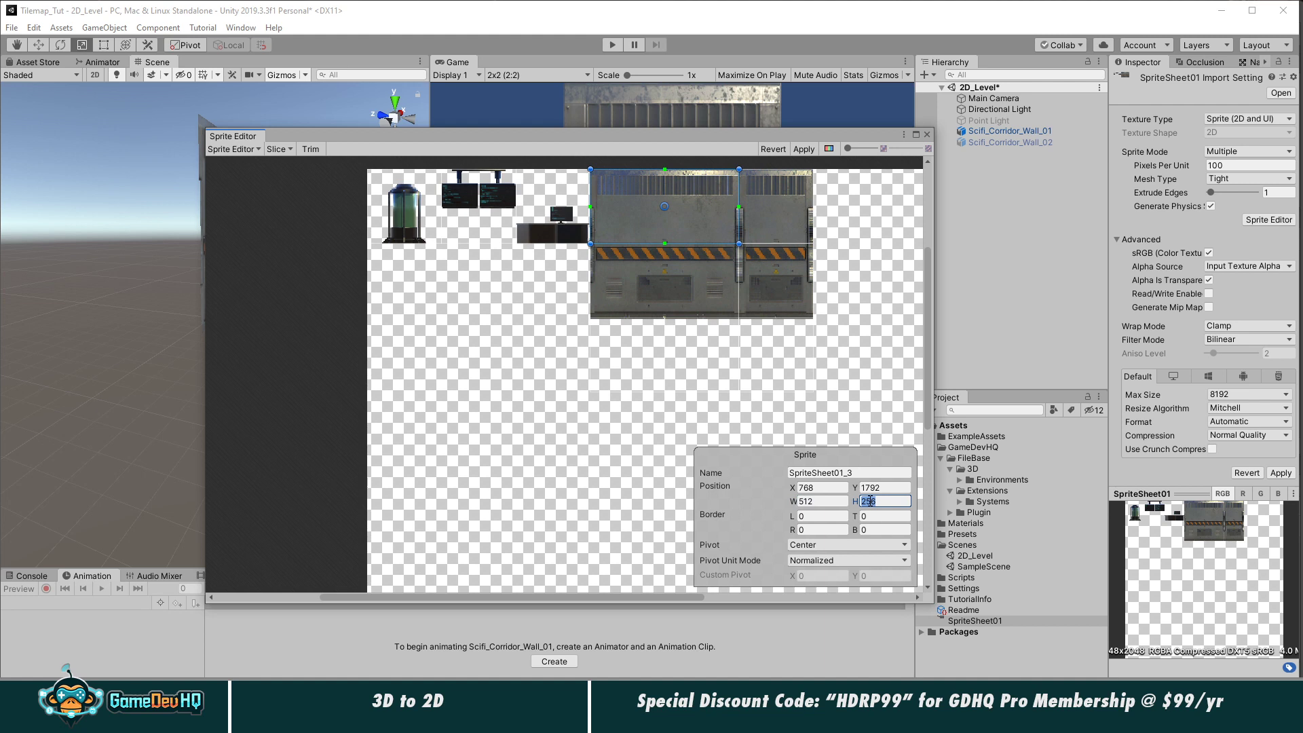
pyautogui.click(871, 501)
pyautogui.click(666, 244)
# Step: Move slices SpriteSheet01_3 and SpriteSheet01_5 onto the lower wall band and set both heights to 512
pyautogui.moveTo(672, 227); pyautogui.dragTo(672, 303)
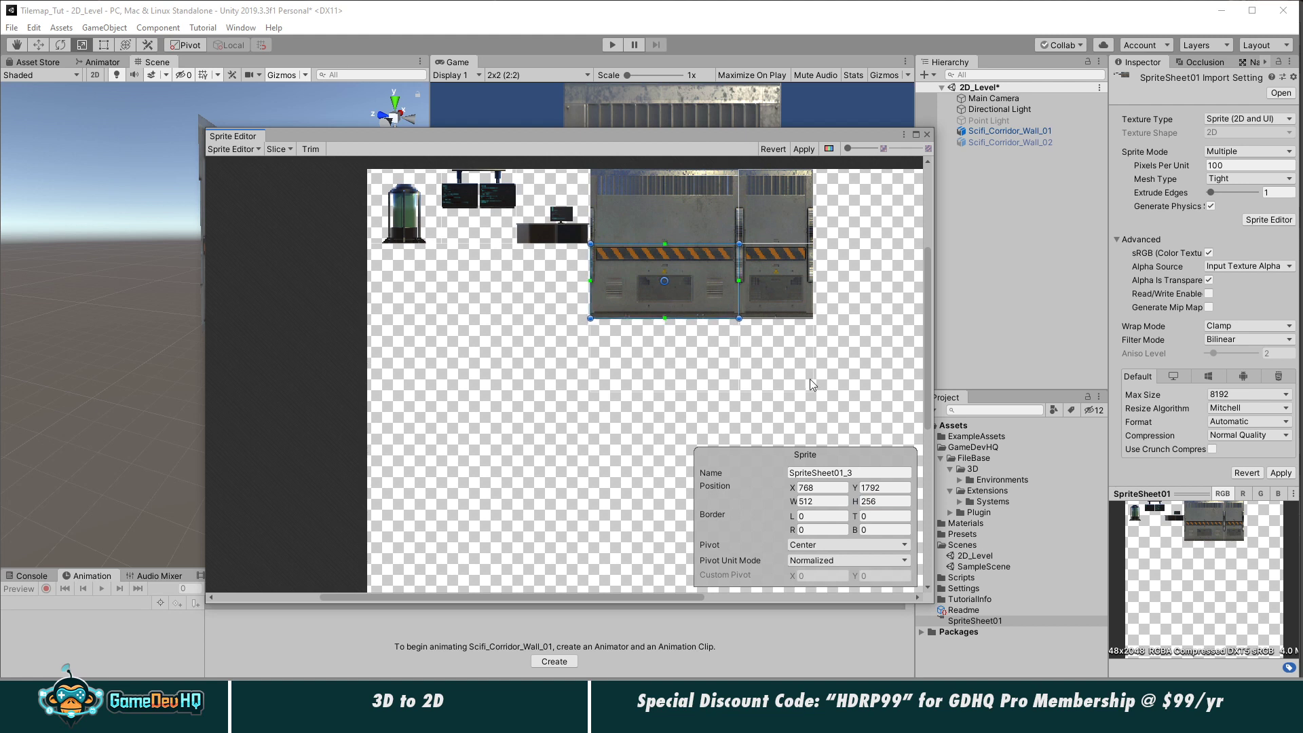
pyautogui.click(877, 501)
pyautogui.write('512')
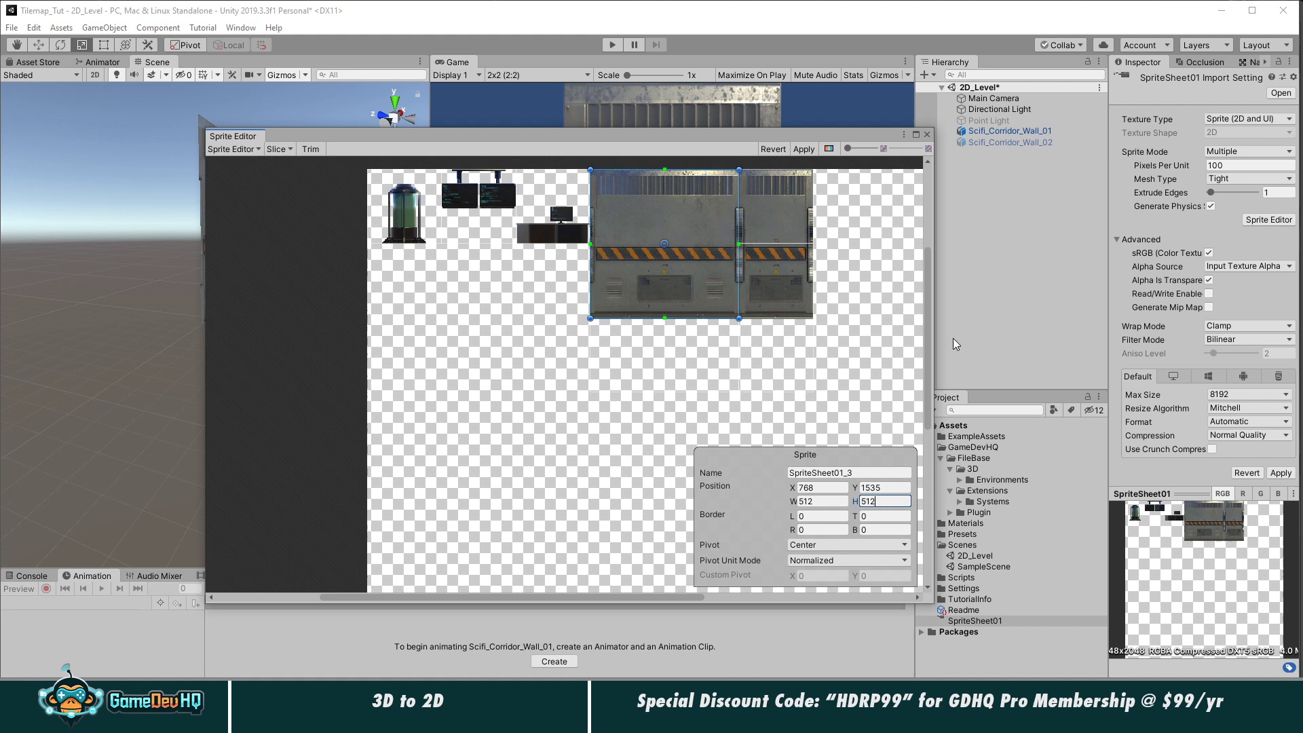
pyautogui.click(776, 230)
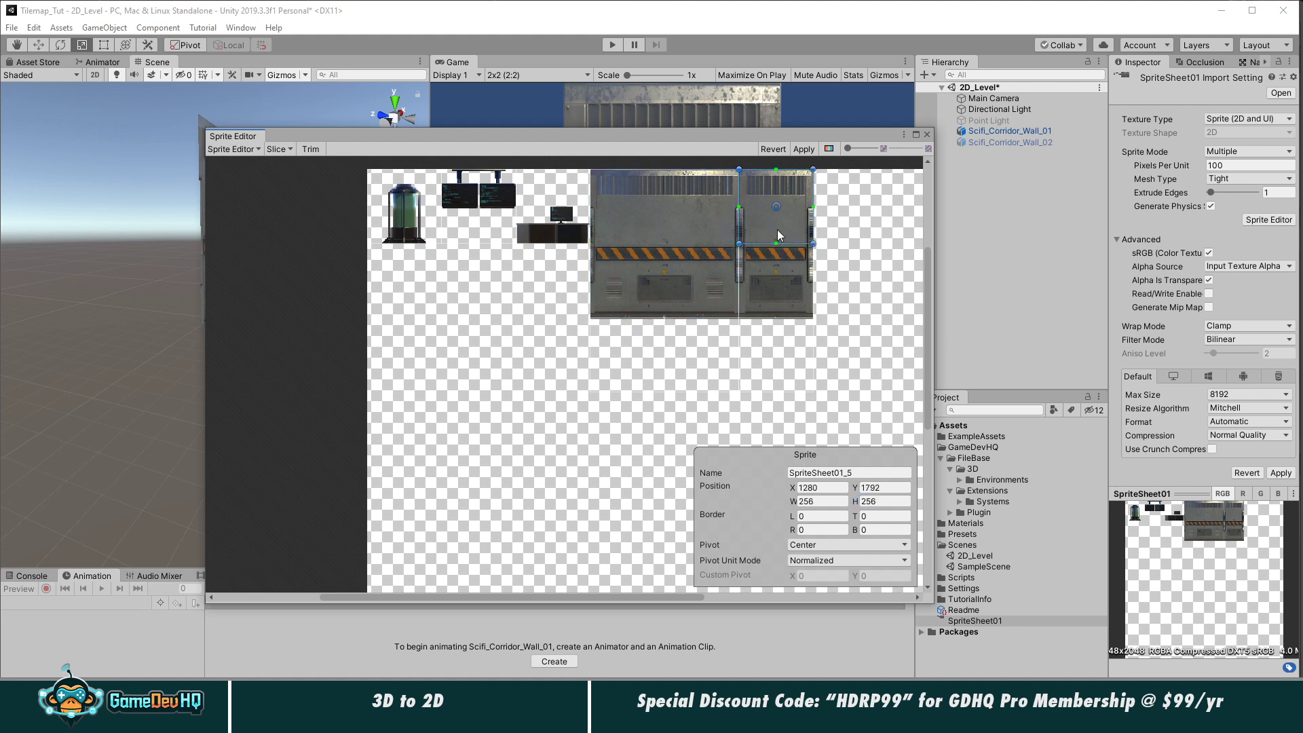
pyautogui.moveTo(789, 228); pyautogui.dragTo(789, 303)
pyautogui.click(883, 503)
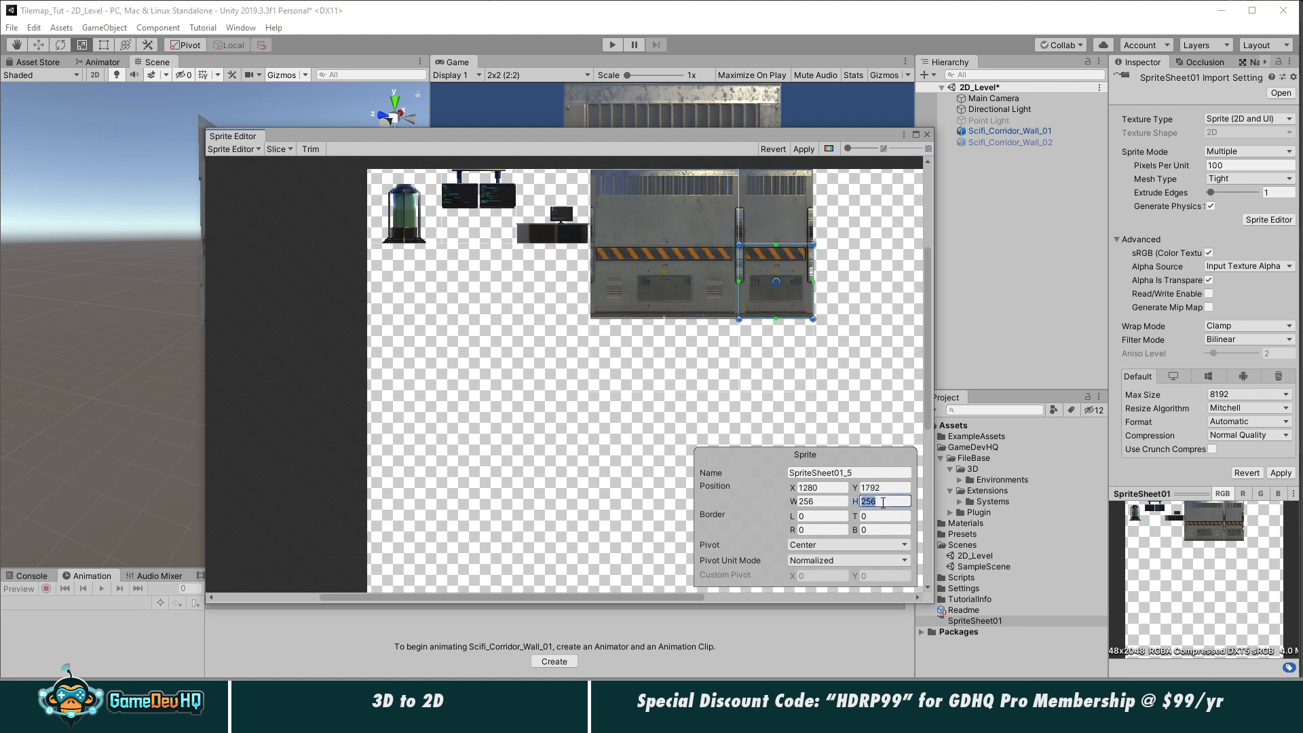
pyautogui.write('512')
# Step: Delete the three empty cells below the wall, starting with SpriteSheet01_11
pyautogui.click(806, 386)
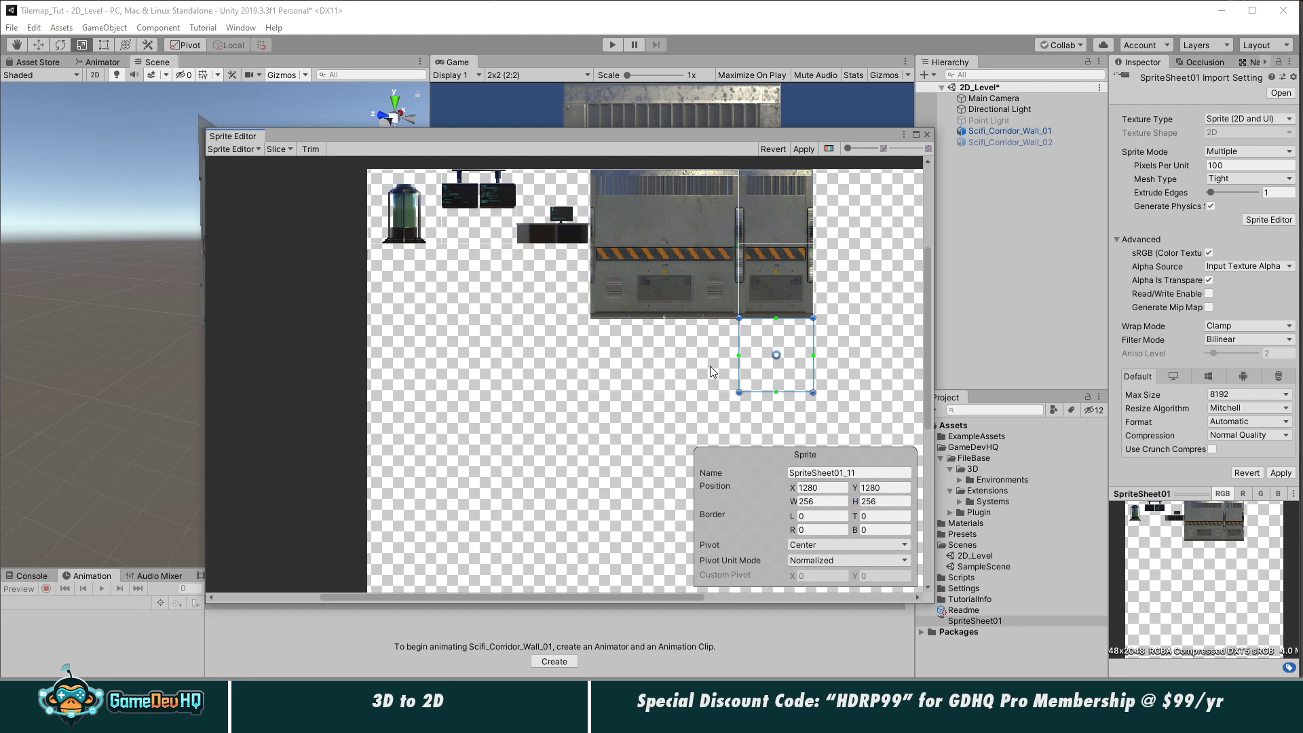
pyautogui.press('Delete')
pyautogui.click(674, 360)
pyautogui.press('Delete')
pyautogui.click(618, 361)
pyautogui.press('Delete')
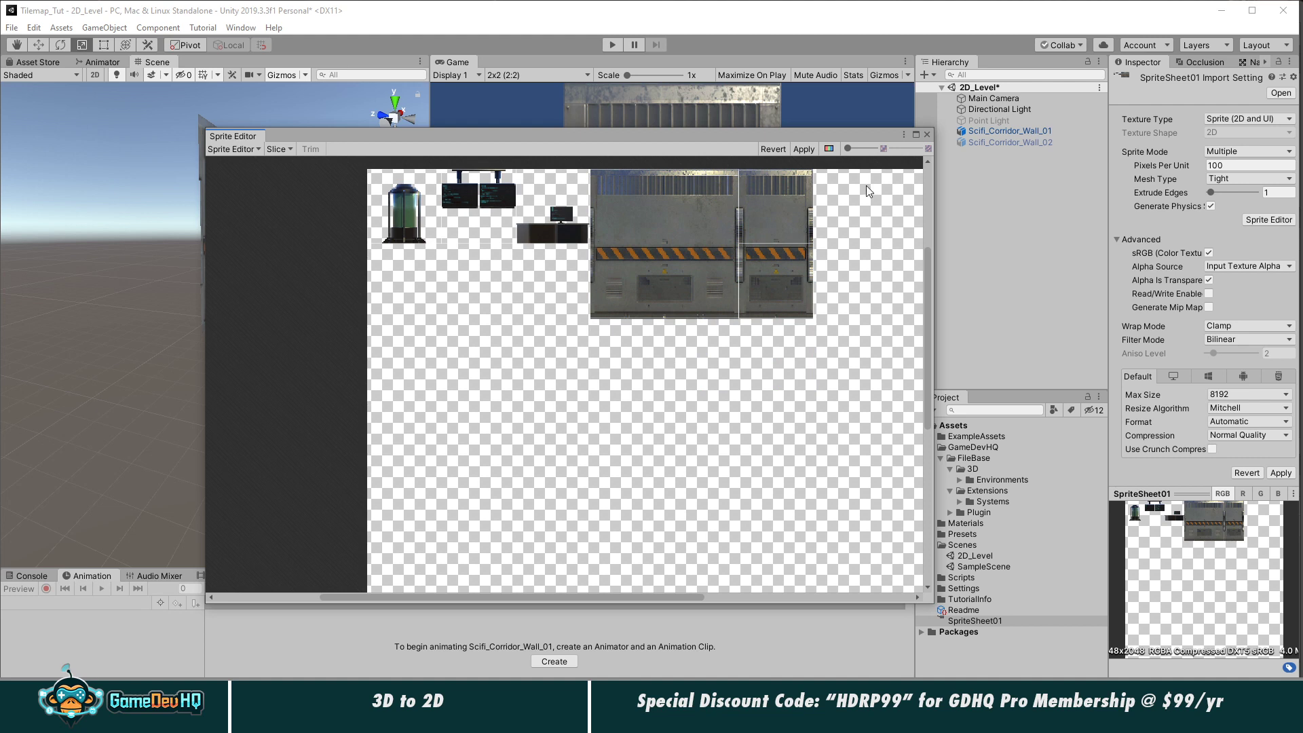
pyautogui.click(803, 150)
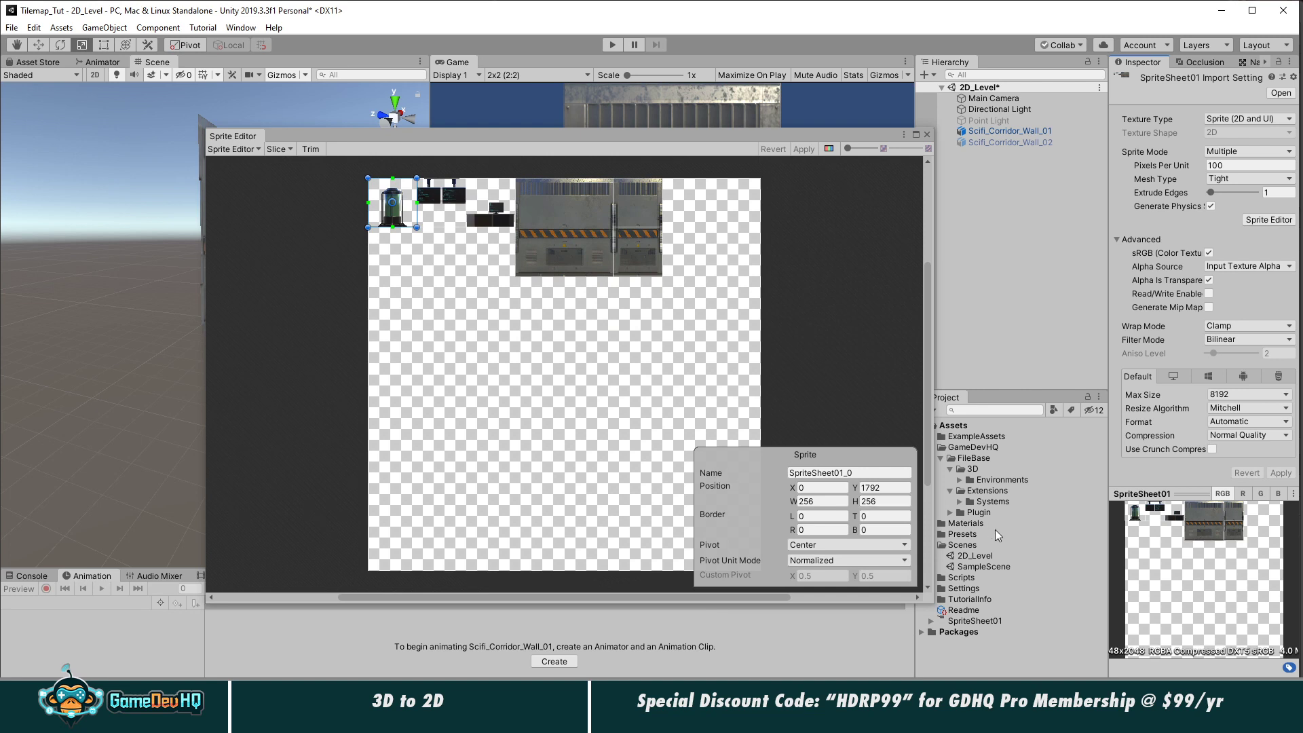
pyautogui.click(927, 134)
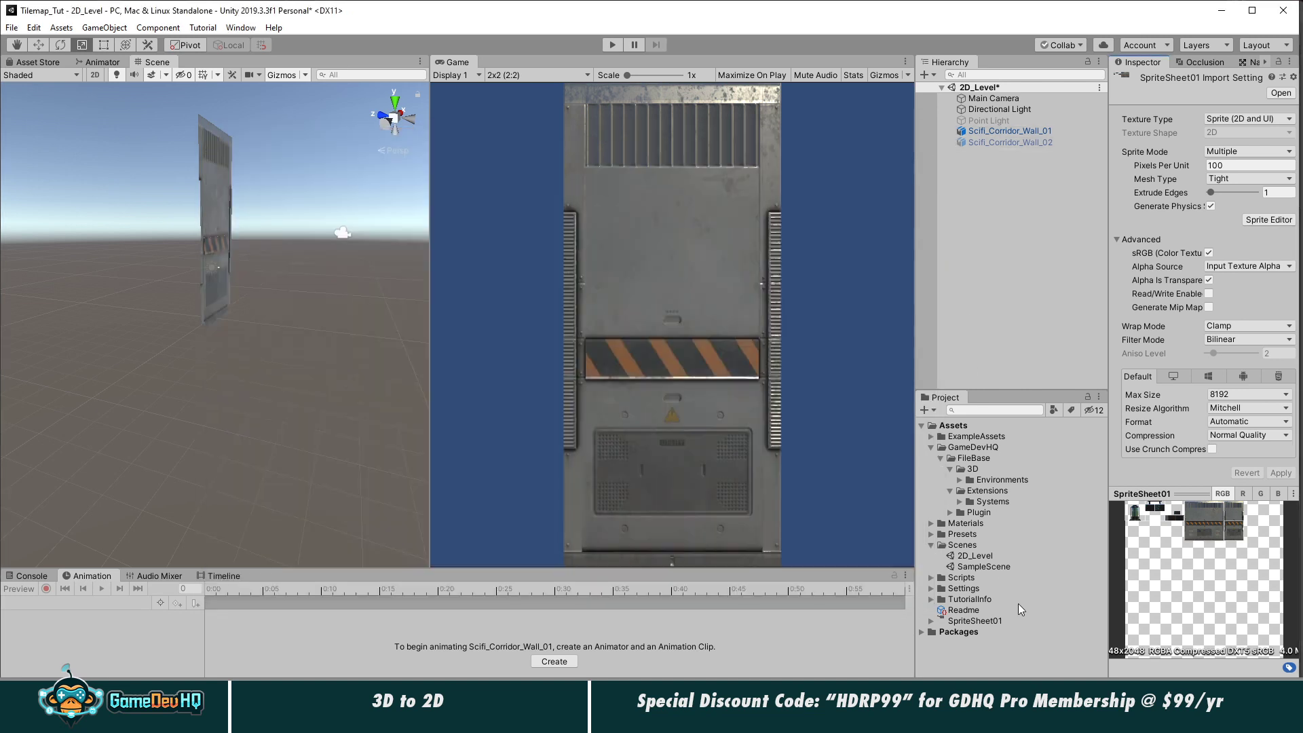
pyautogui.click(931, 621)
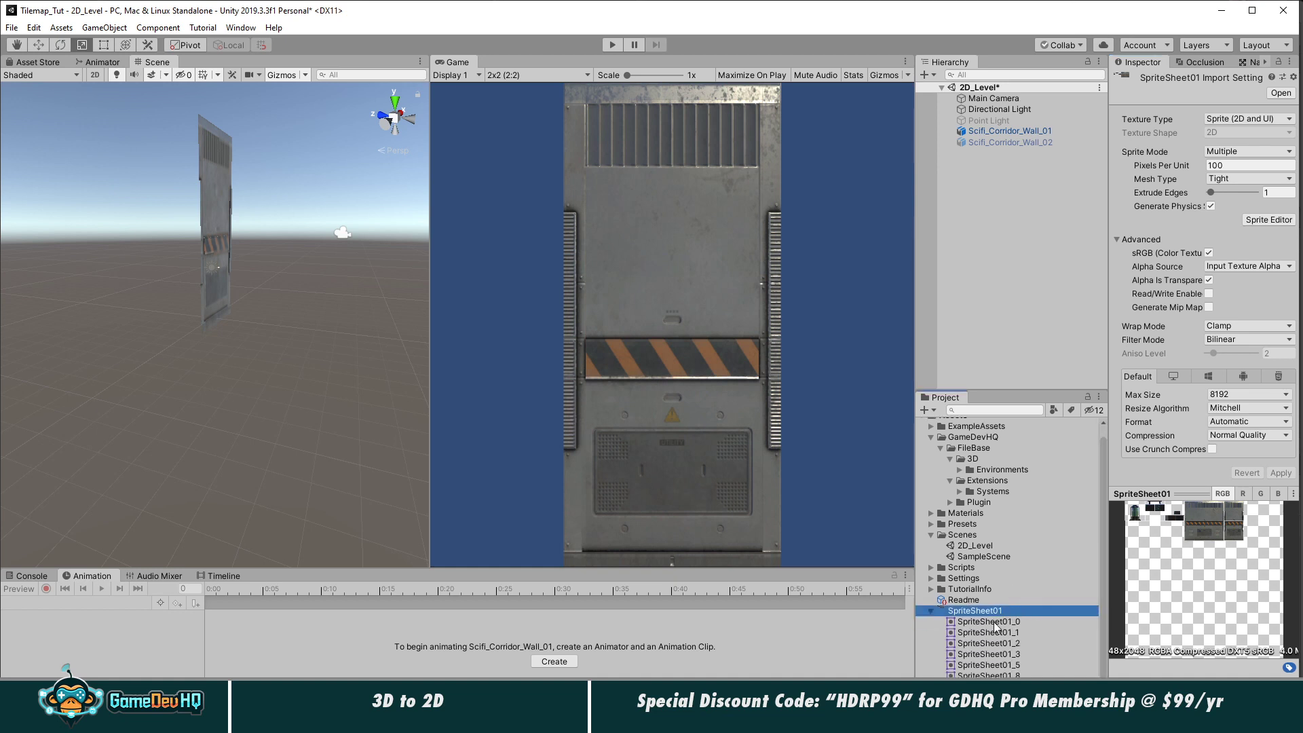
pyautogui.click(999, 622)
pyautogui.click(1006, 634)
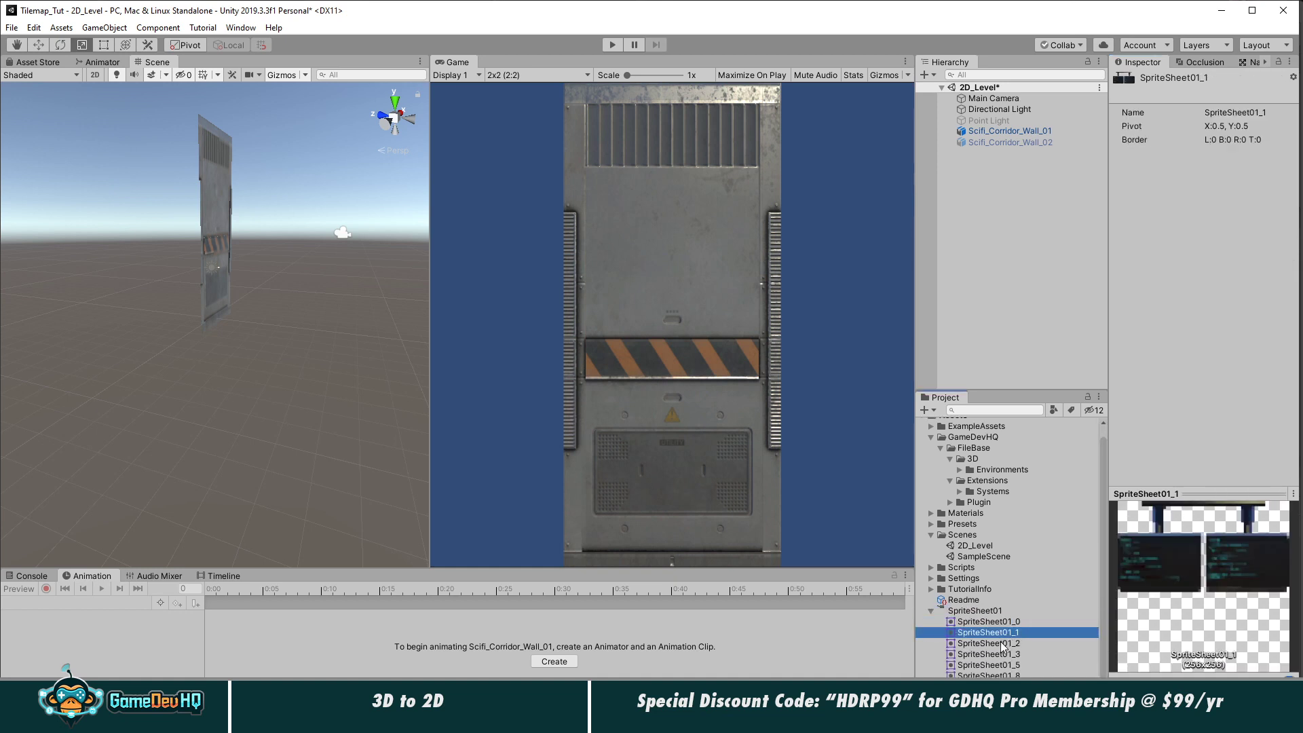
pyautogui.click(1001, 645)
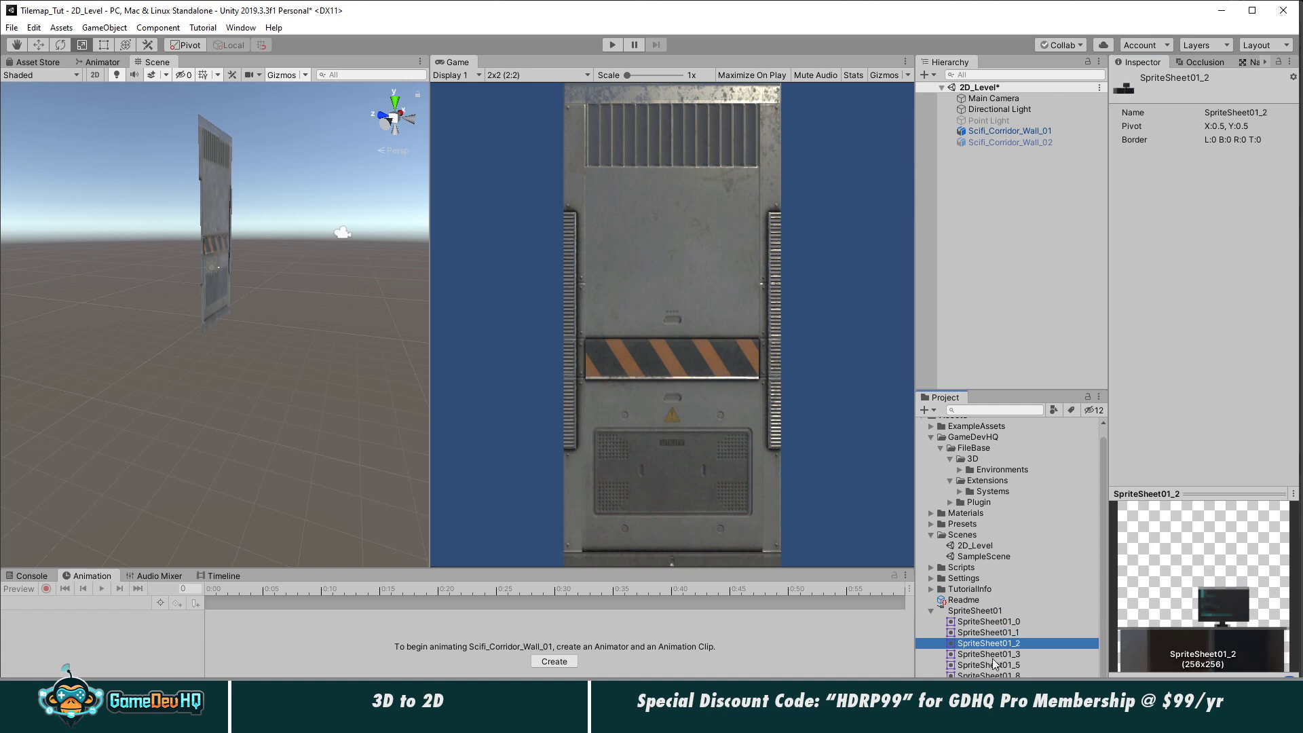
pyautogui.click(992, 655)
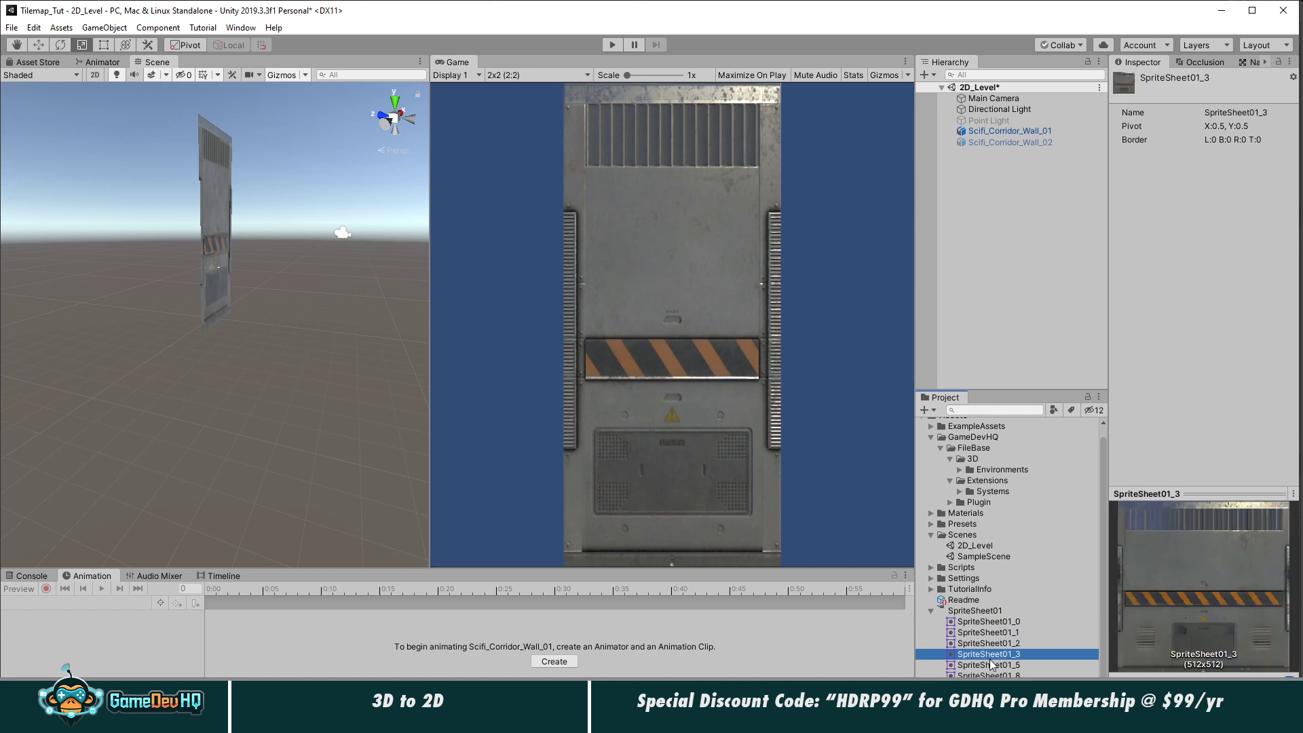
pyautogui.click(992, 665)
pyautogui.click(991, 676)
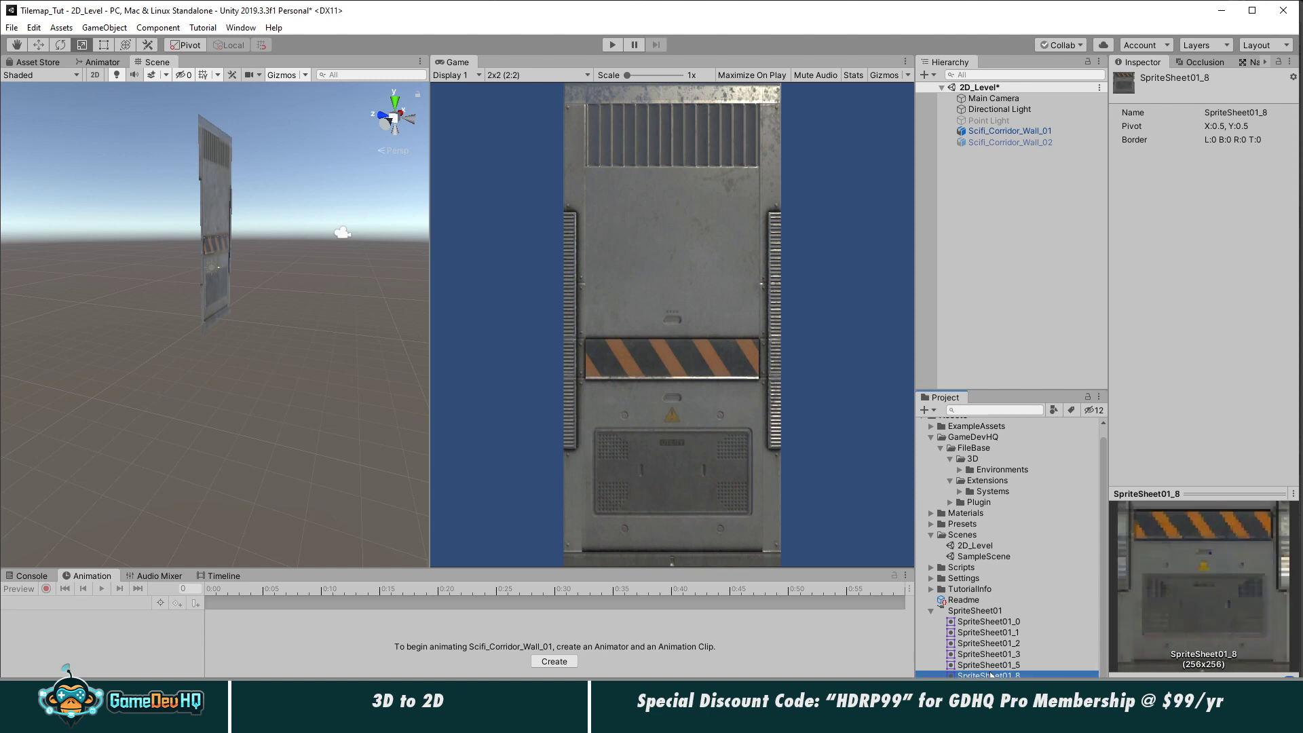
pyautogui.press('Up')
pyautogui.press('Up')
pyautogui.press('Up')
pyautogui.press('Up')
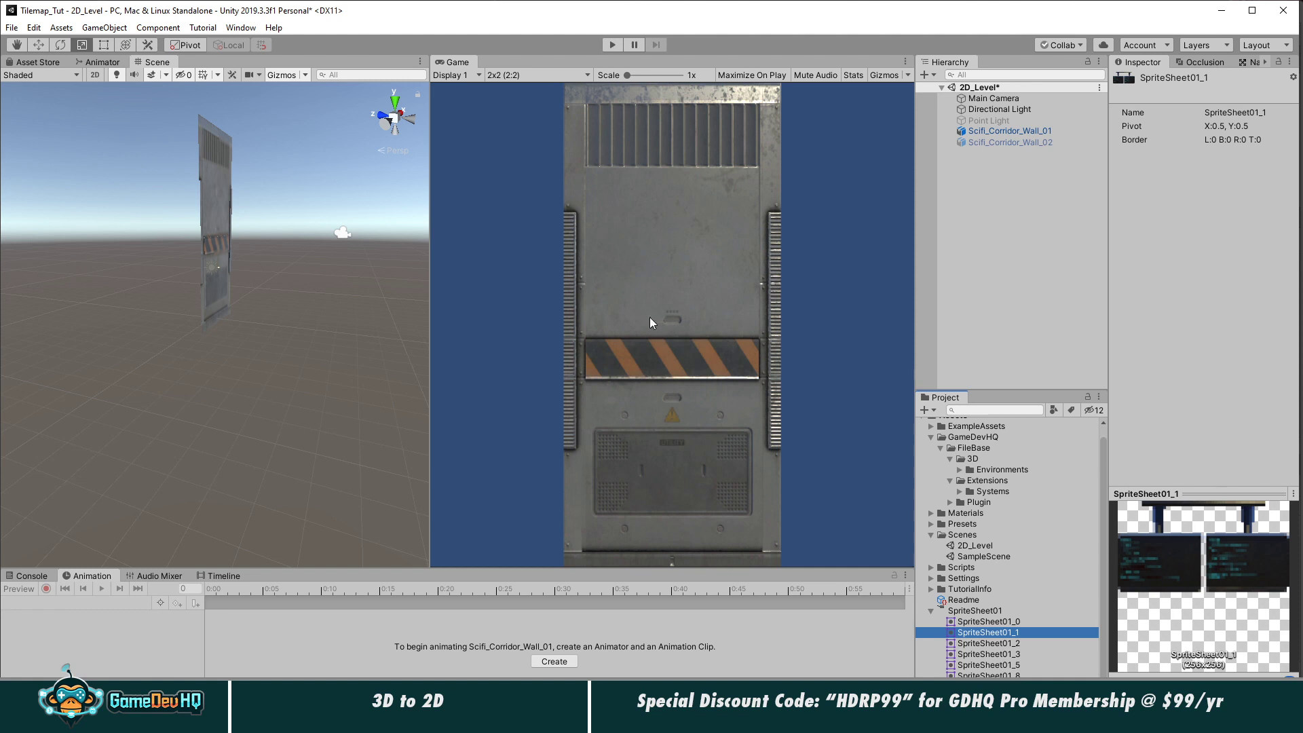
pyautogui.click(202, 196)
# Step: Delete Scifi_Corridor_Wall_01 and add a Plane rotated to X -90 with the SpriteSheet01 texture
pyautogui.press('f')
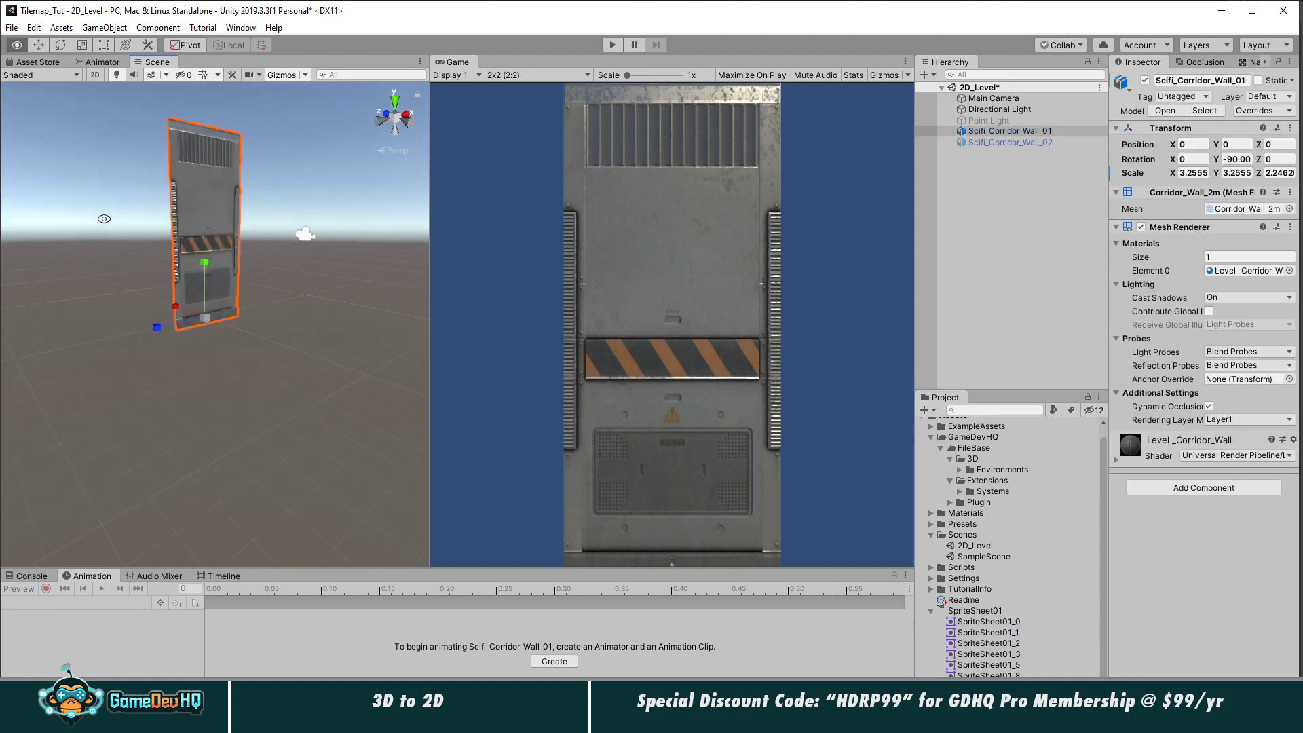
pyautogui.press('Delete')
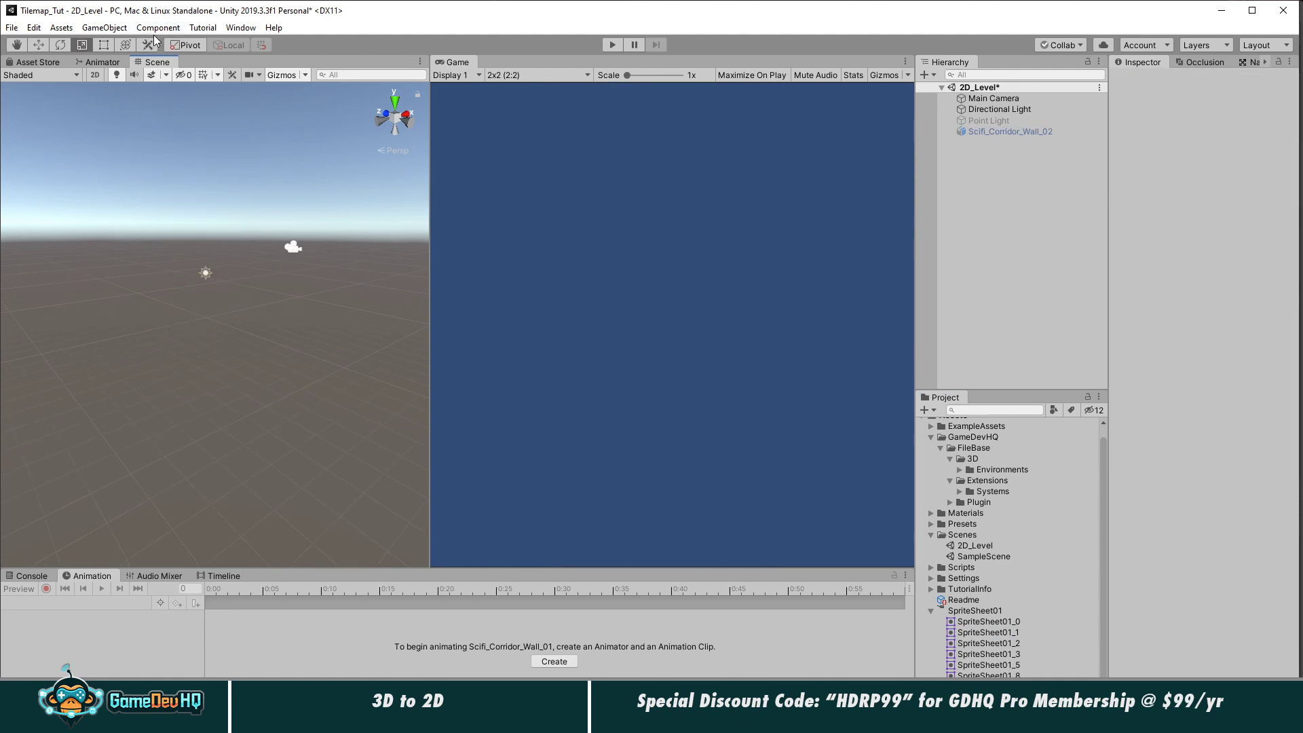
pyautogui.click(105, 28)
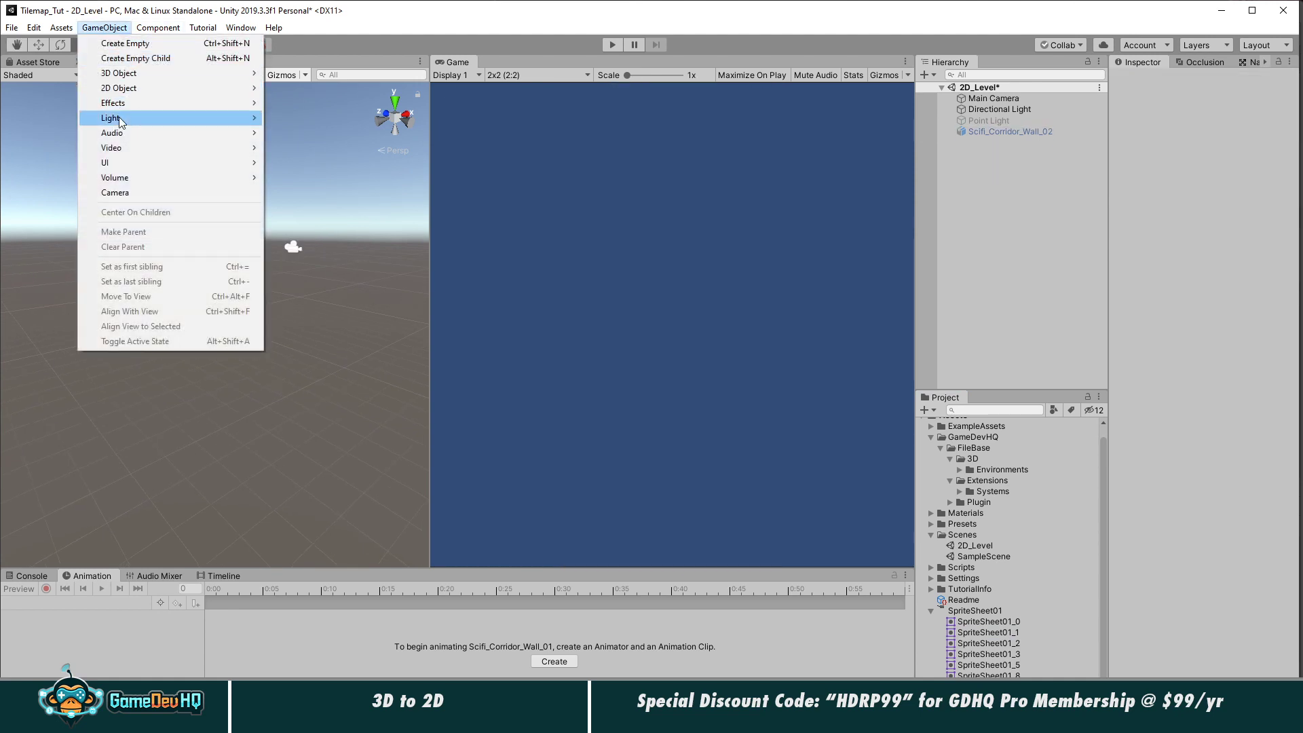
pyautogui.moveTo(114, 74)
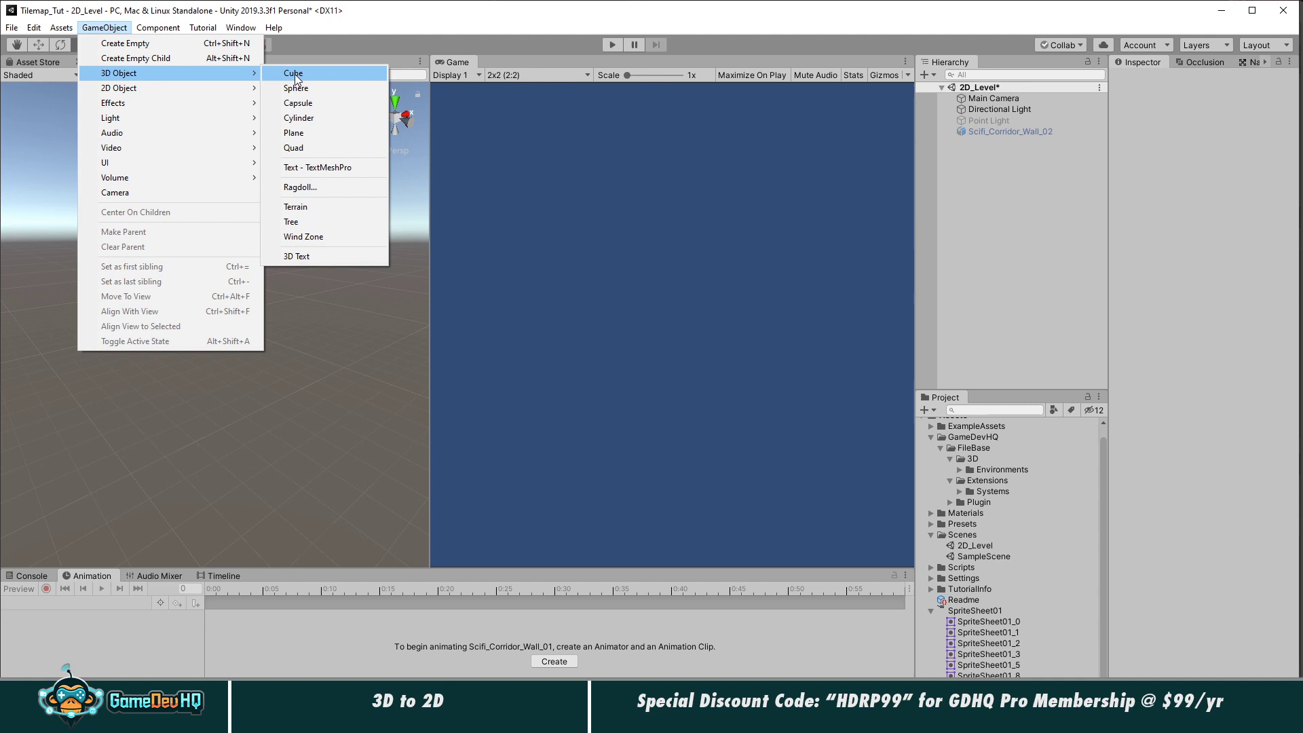
pyautogui.click(297, 133)
pyautogui.press('e')
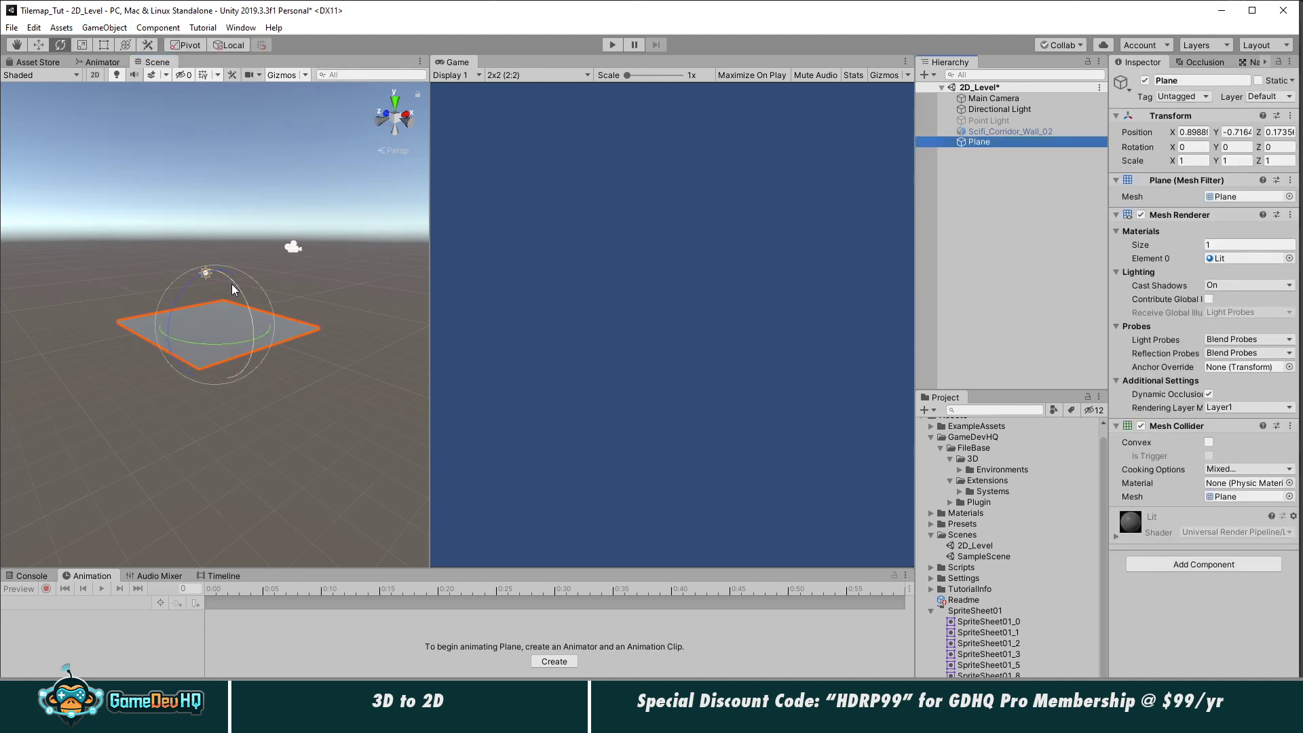
pyautogui.moveTo(232, 289); pyautogui.dragTo(270, 446)
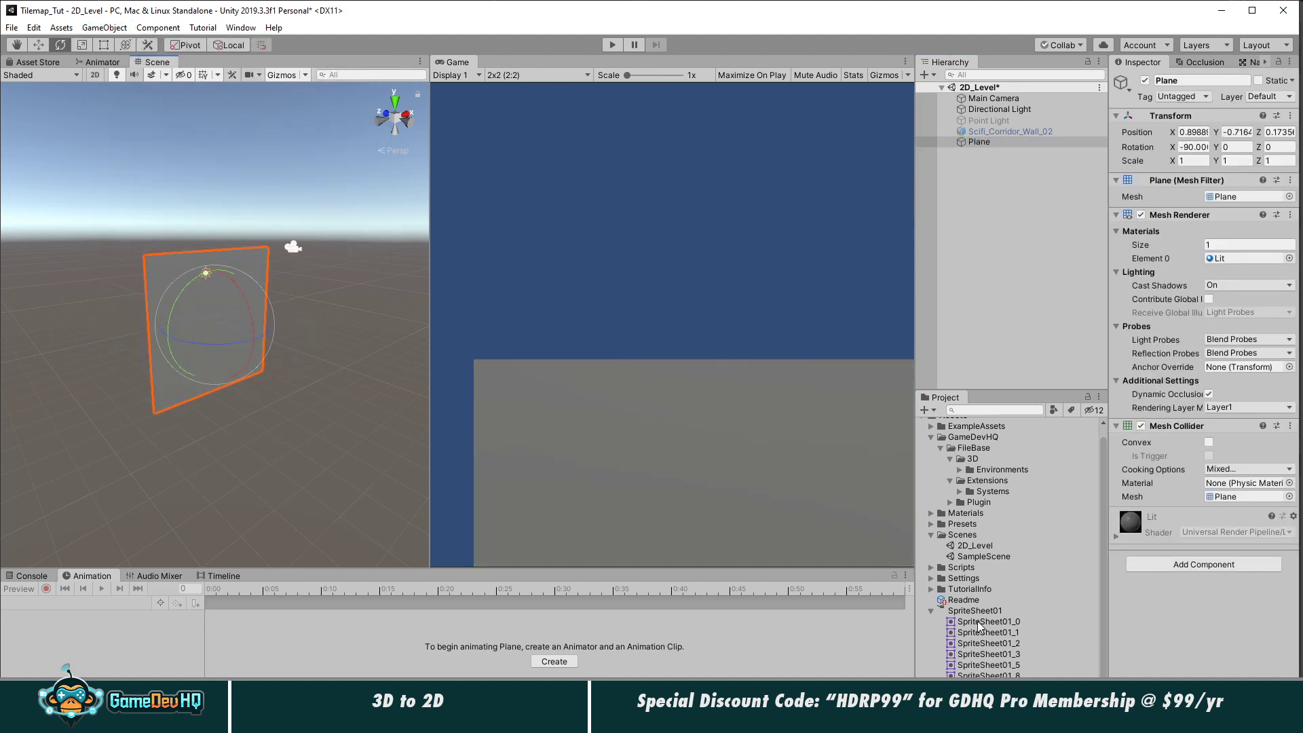
pyautogui.scroll(1, 980, 626)
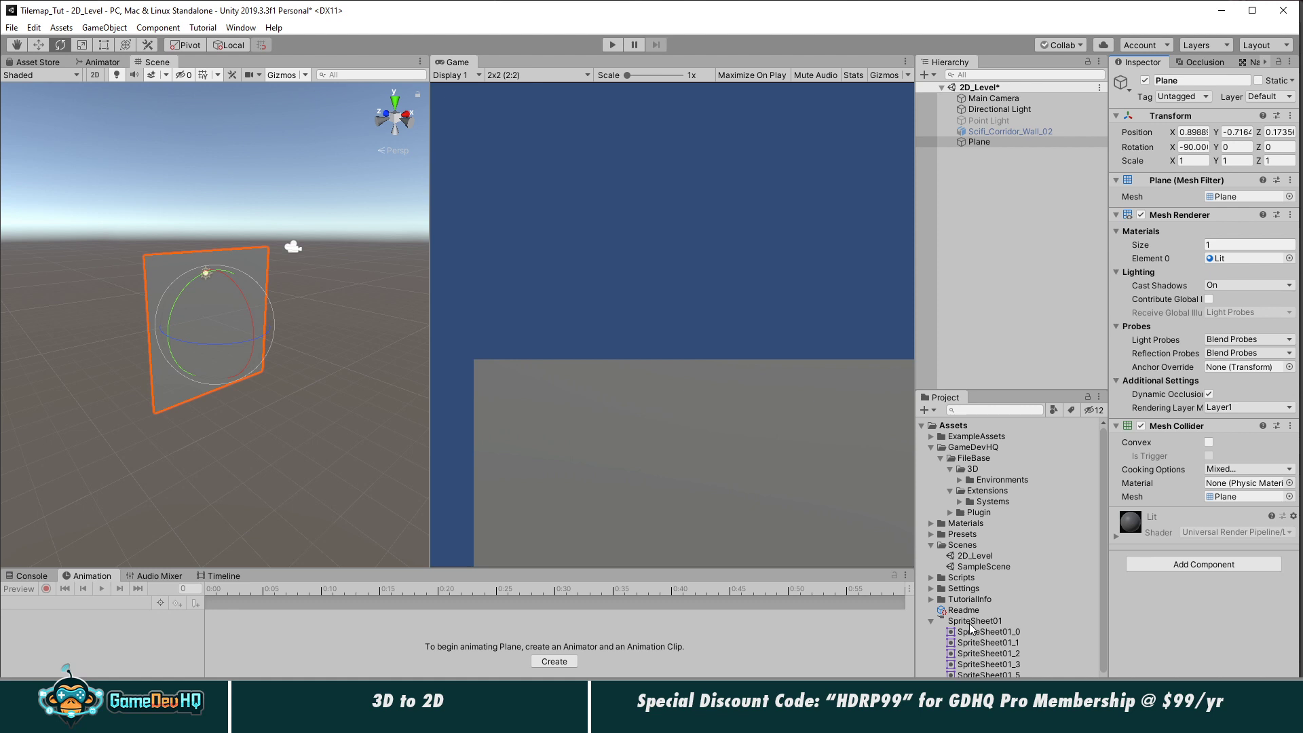
pyautogui.moveTo(965, 626); pyautogui.dragTo(1171, 624)
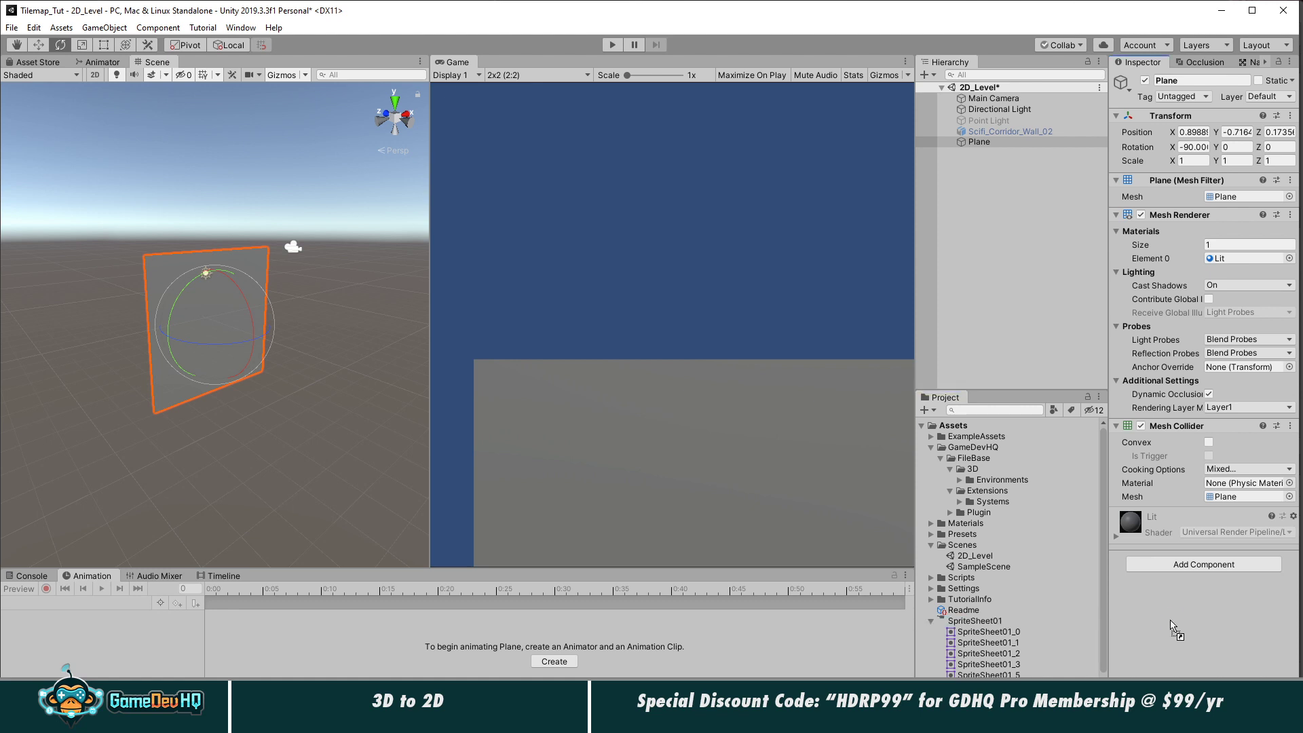
pyautogui.click(1117, 536)
pyautogui.click(1118, 536)
pyautogui.click(991, 142)
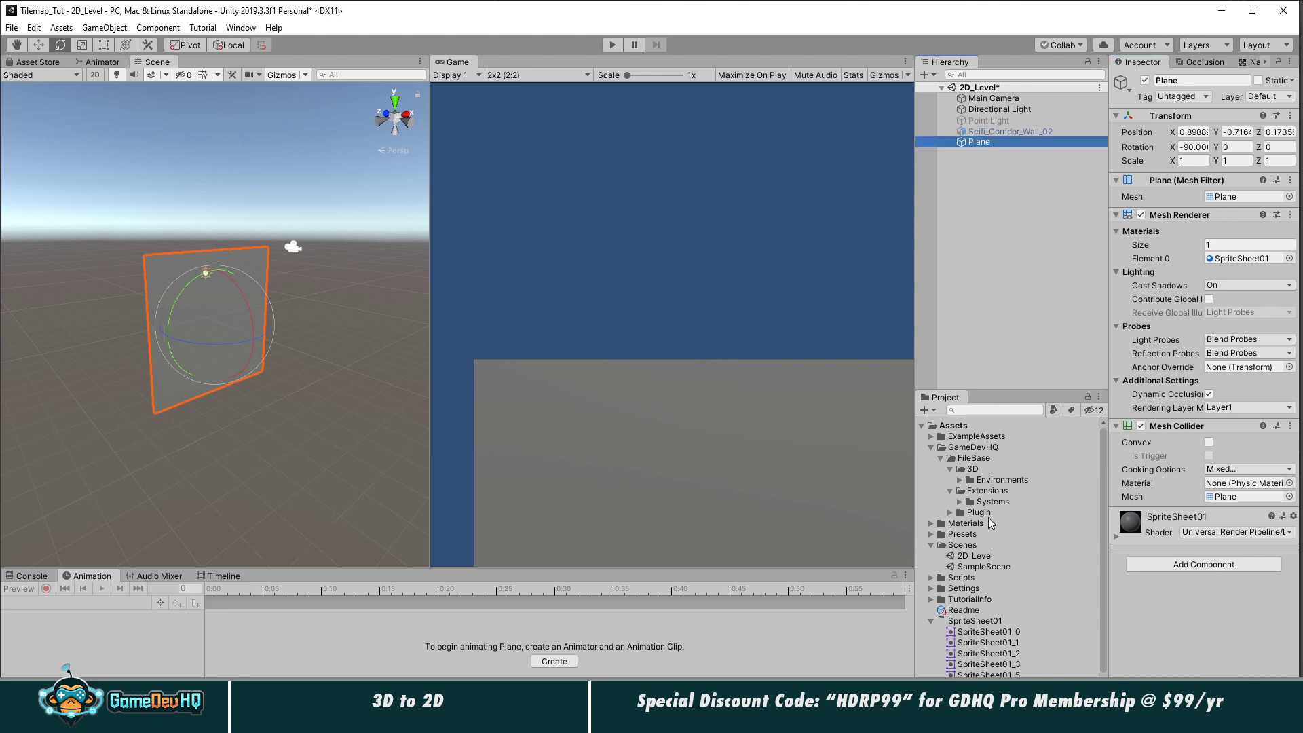
# Step: Place the SpriteSheet01_0 tank sprite at the scene root, delete the Plane, and raise the tank
pyautogui.moveTo(988, 632); pyautogui.dragTo(975, 147)
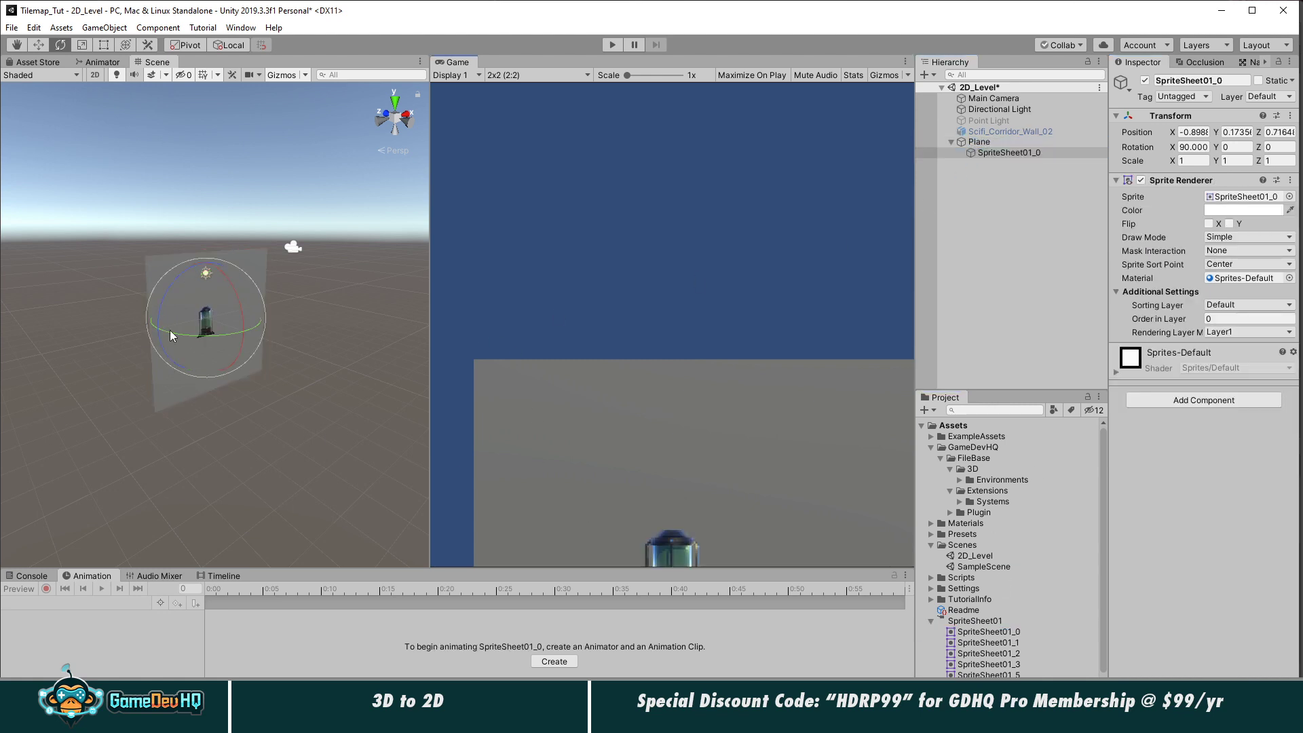
pyautogui.moveTo(1010, 153); pyautogui.dragTo(1002, 137)
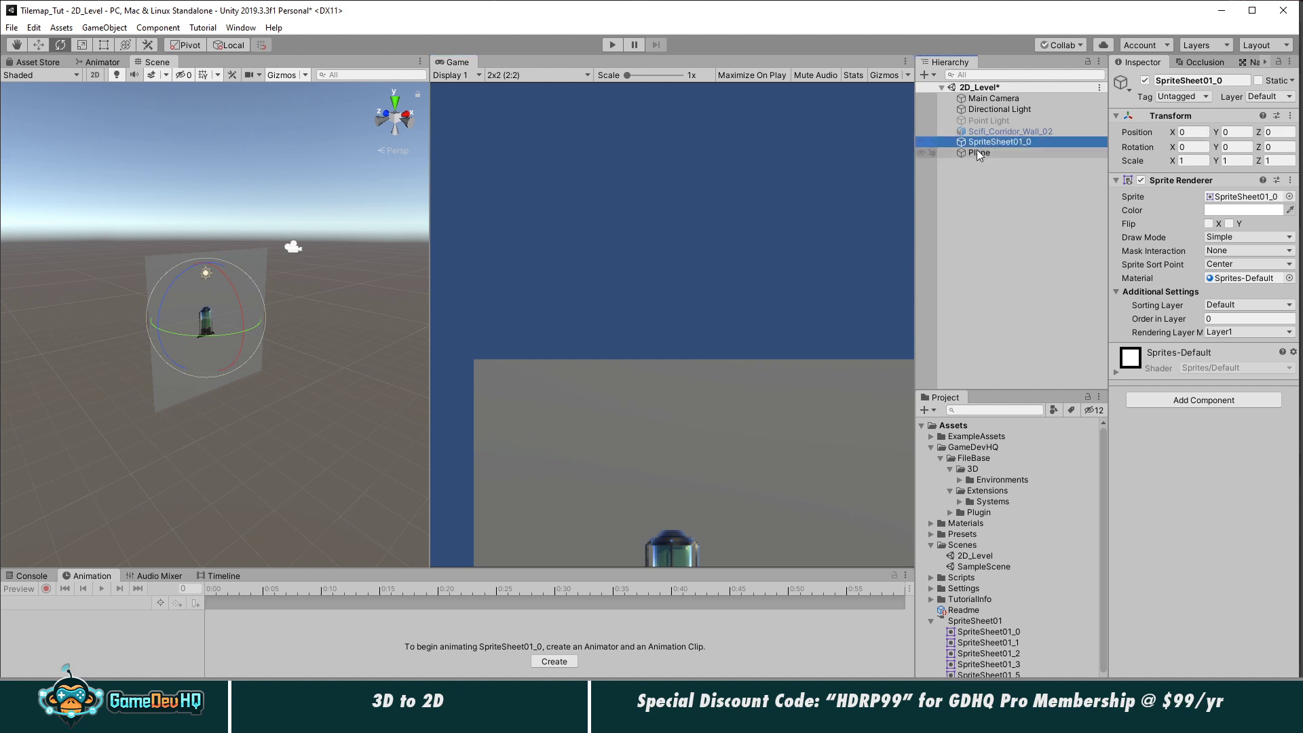
pyautogui.click(979, 153)
pyautogui.press('Delete')
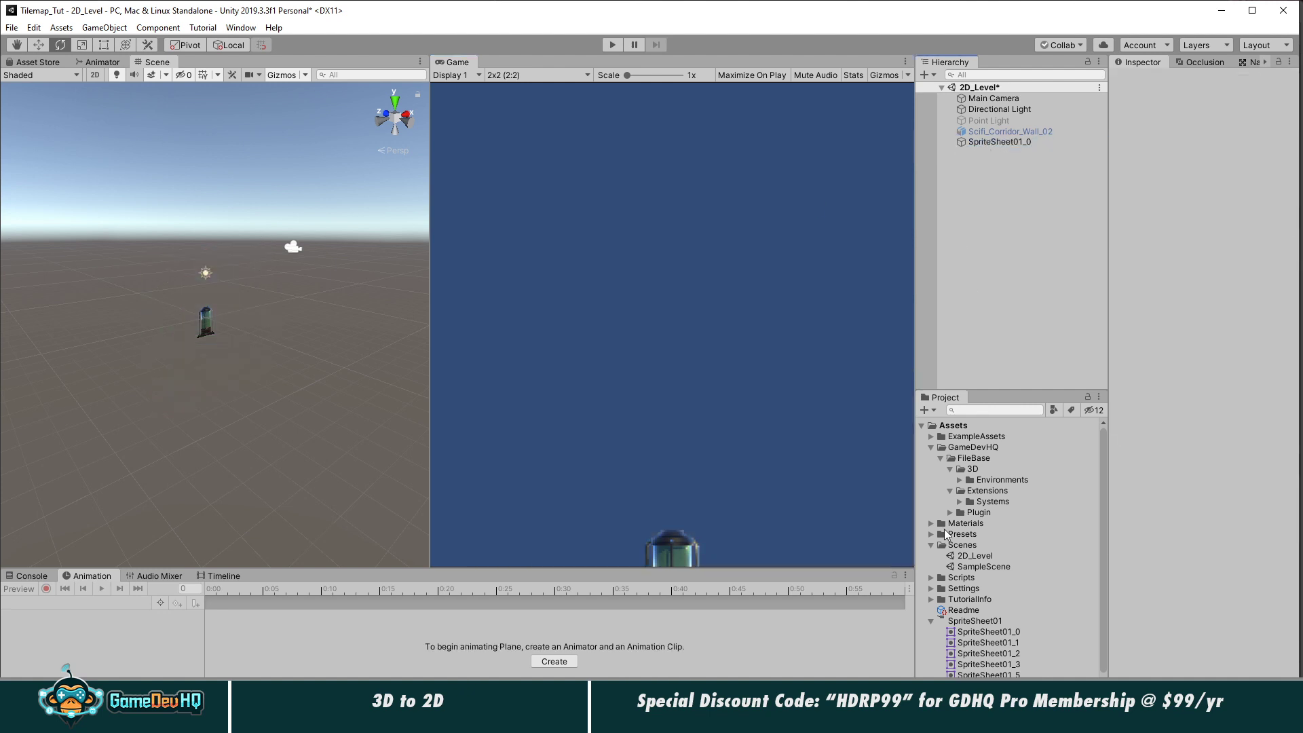
pyautogui.click(206, 324)
pyautogui.press('w')
pyautogui.moveTo(210, 280); pyautogui.dragTo(205, 220)
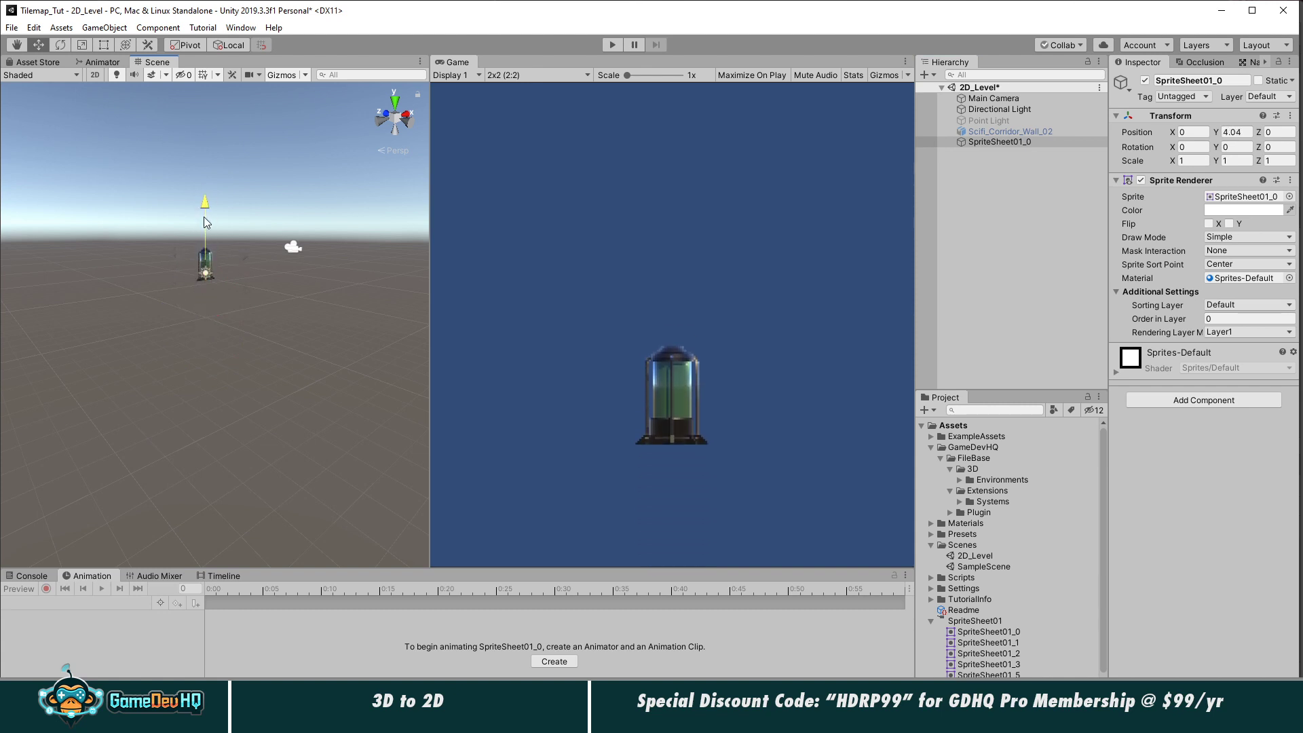
# Step: Add the SpriteSheet01_1 terminals sprite and raise it above the tank, cancelling the animation prompts
pyautogui.click(983, 643)
pyautogui.scroll(-1, 985, 656)
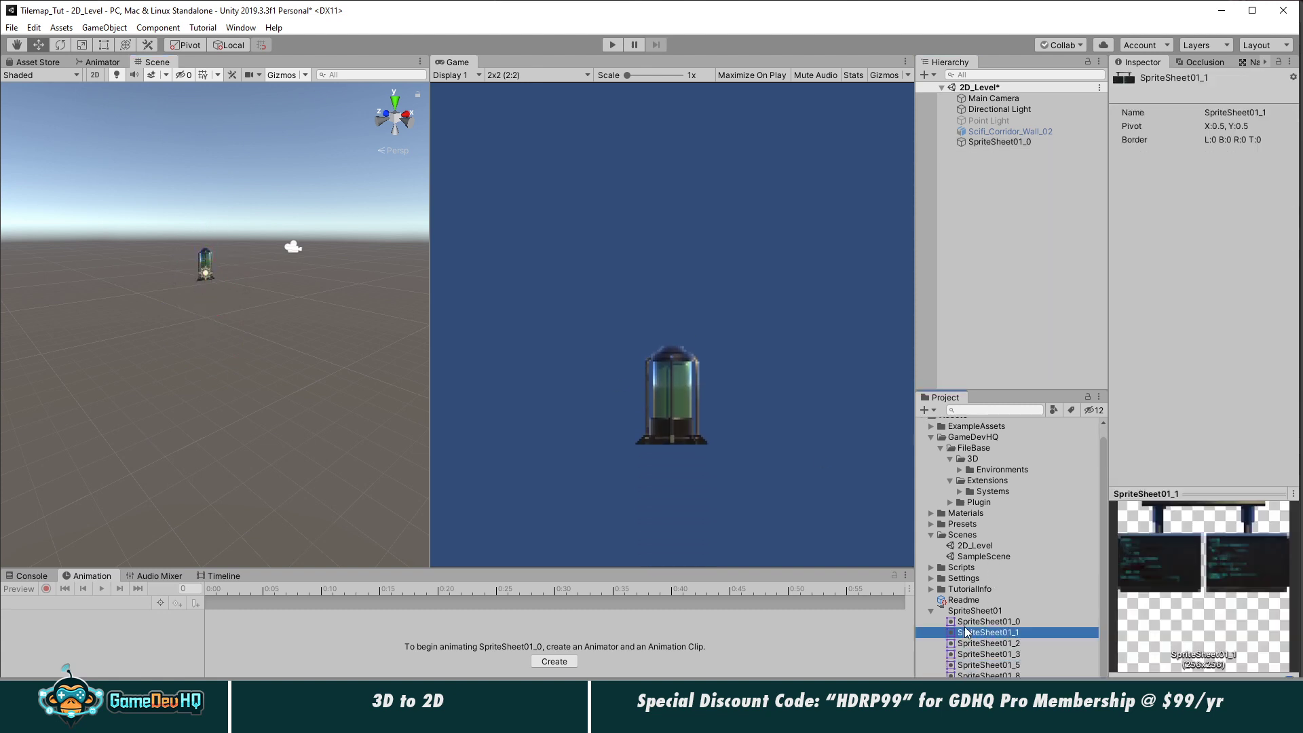
pyautogui.keyDown('shift'); pyautogui.click(988, 675); pyautogui.keyUp('shift')
pyautogui.moveTo(988, 645); pyautogui.dragTo(995, 269)
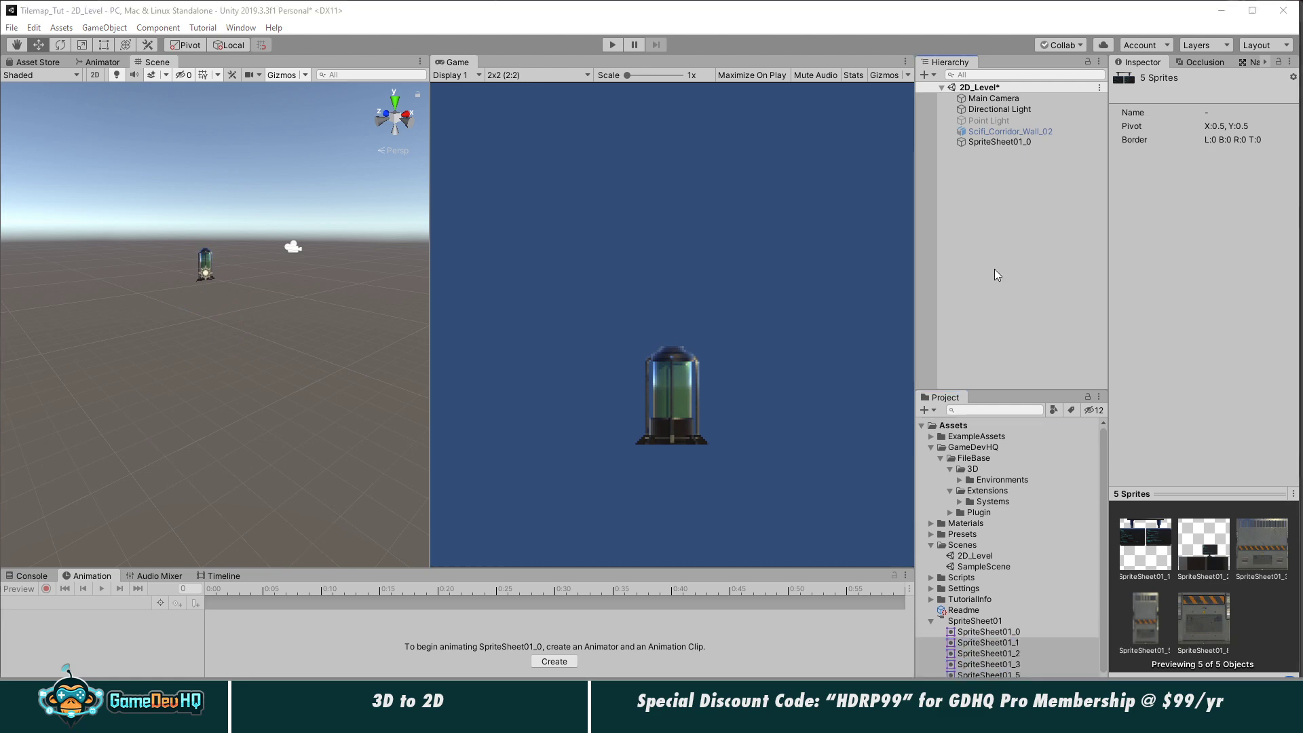
pyautogui.click(768, 379)
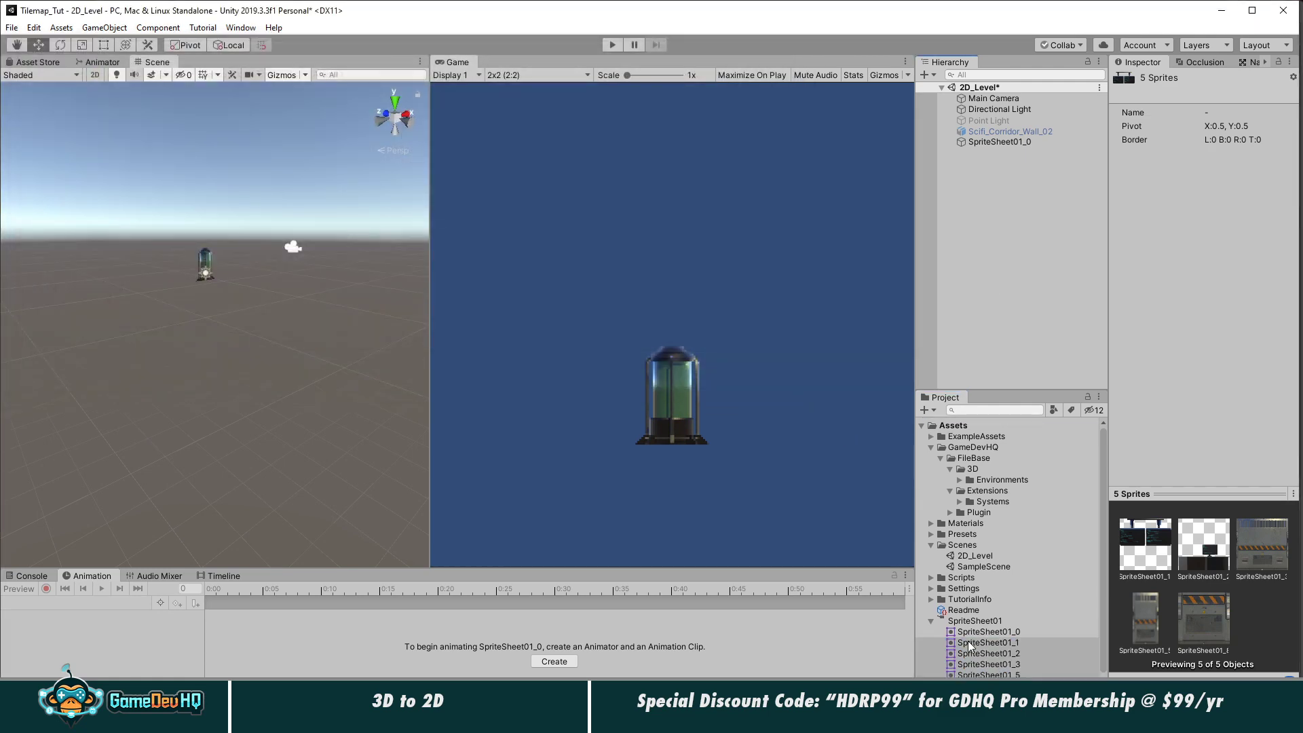
pyautogui.moveTo(971, 301); pyautogui.dragTo(968, 284)
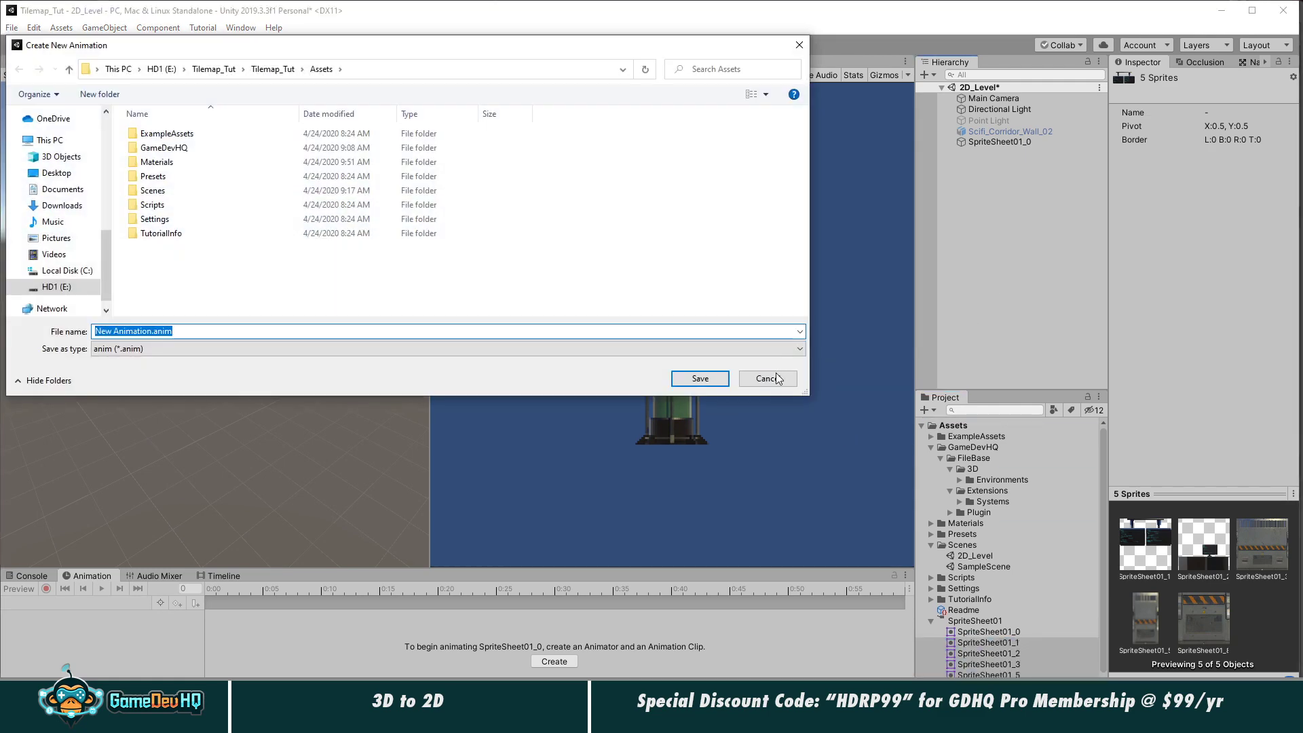
pyautogui.click(778, 378)
pyautogui.click(988, 642)
pyautogui.moveTo(989, 642); pyautogui.dragTo(1039, 229)
pyautogui.moveTo(203, 261); pyautogui.dragTo(209, 190)
# Step: Add the SpriteSheet01_2 desk sprite and raise it to Y 3.79
pyautogui.click(986, 643)
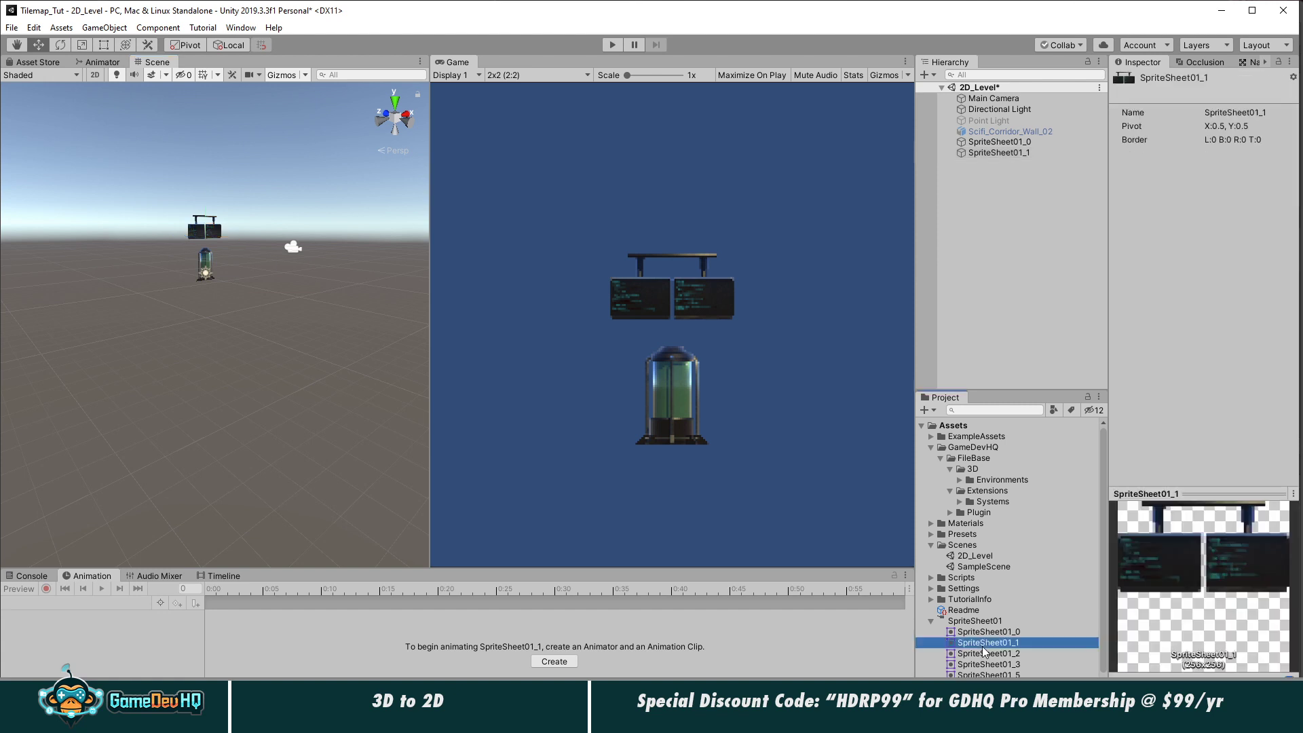
pyautogui.click(975, 653)
pyautogui.moveTo(974, 654); pyautogui.dragTo(1010, 243)
pyautogui.moveTo(205, 282); pyautogui.dragTo(272, 246)
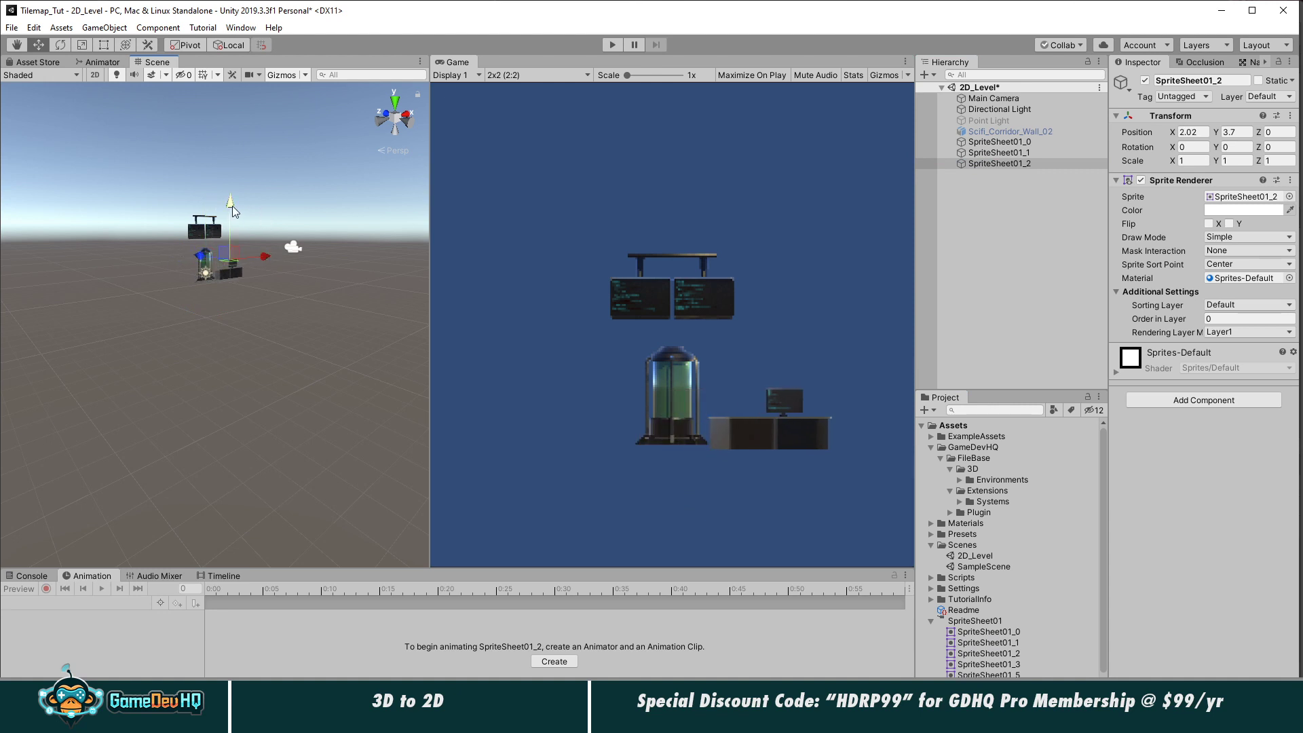
pyautogui.moveTo(231, 203); pyautogui.dragTo(234, 205)
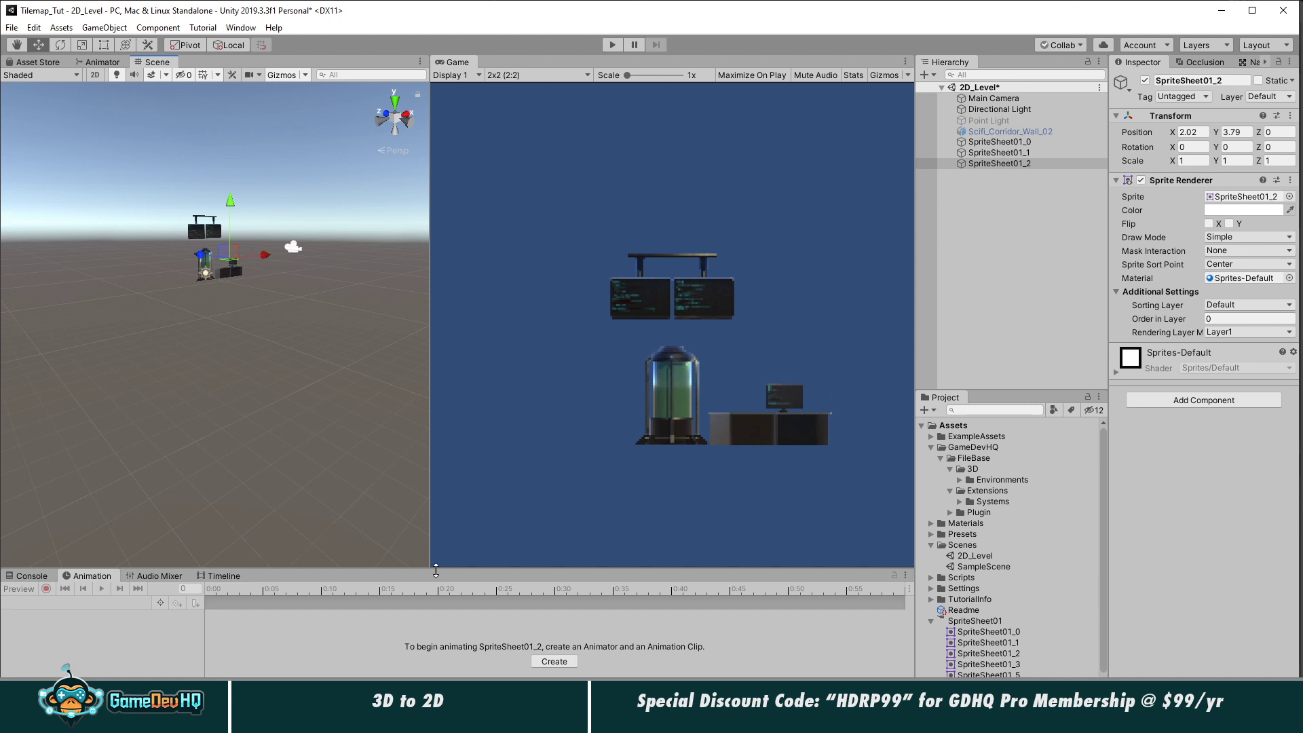
# Step: Add the SpriteSheet01_3 wall panel behind the props and duplicate it with Ctrl+D
pyautogui.click(989, 674)
pyautogui.click(989, 685)
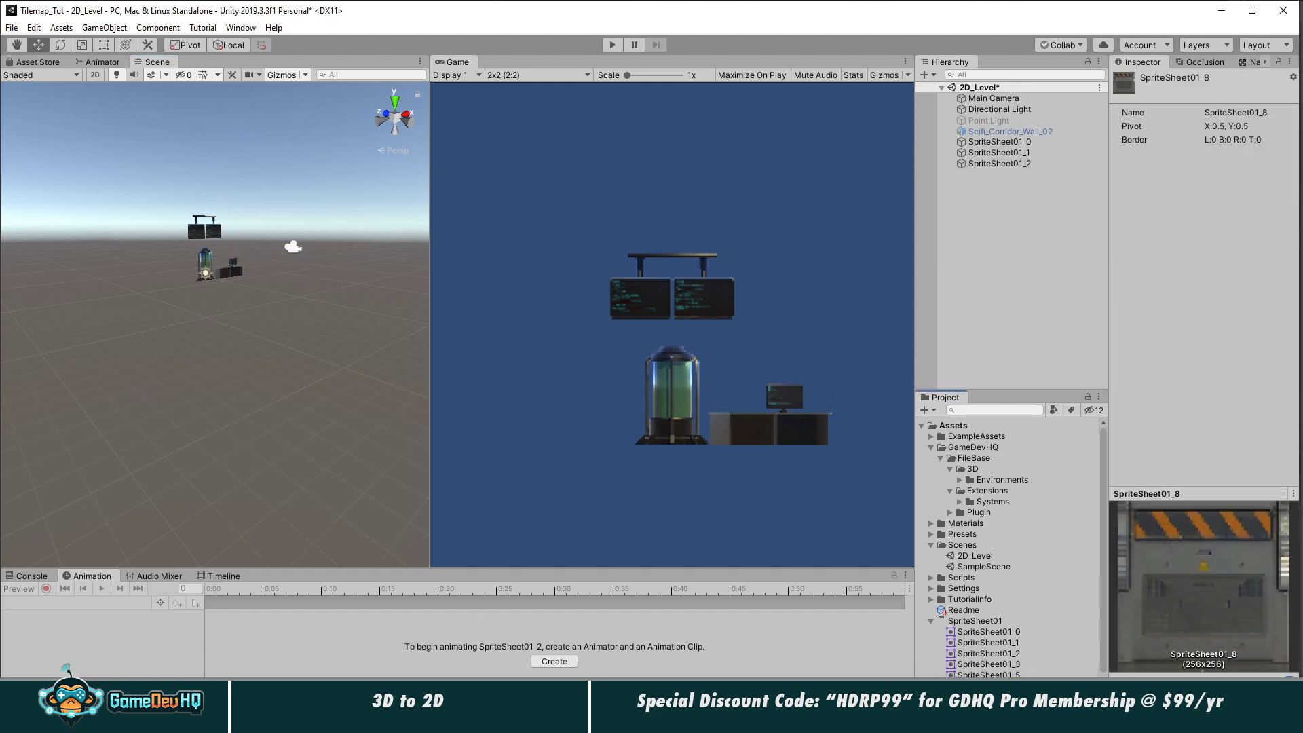
pyautogui.click(989, 664)
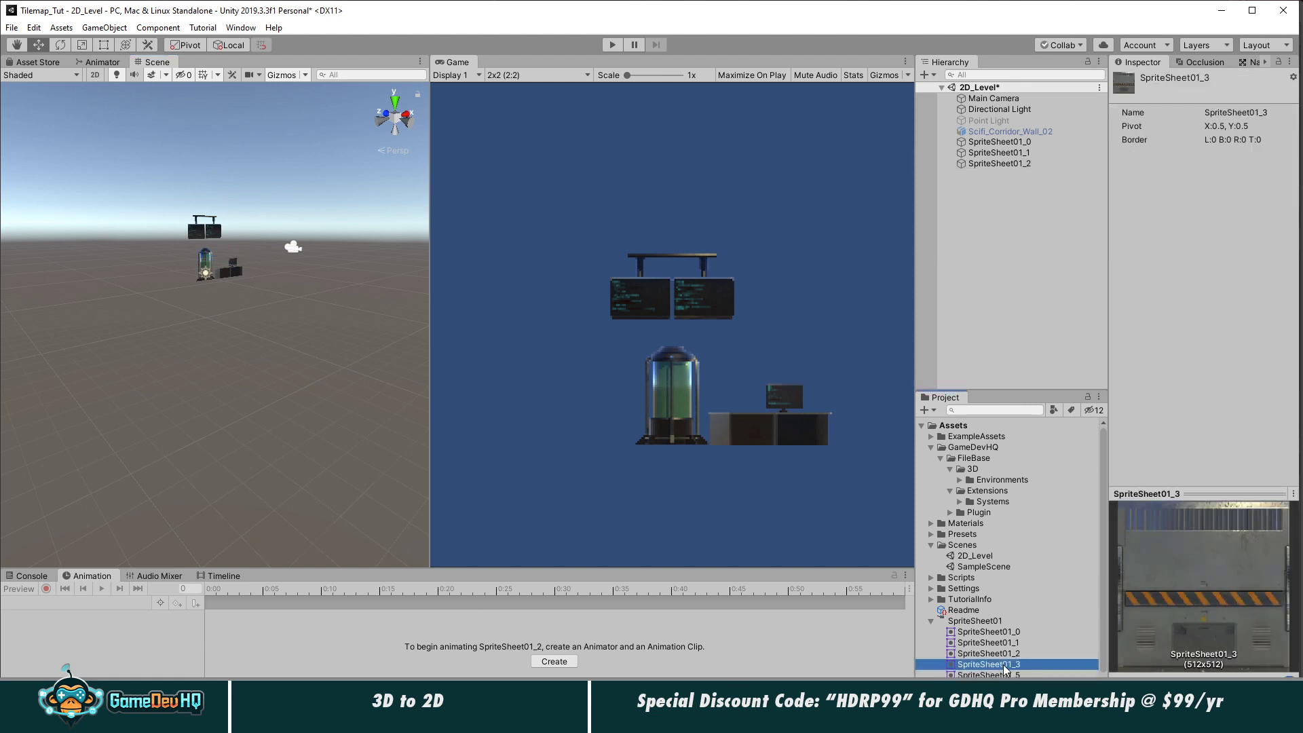
pyautogui.moveTo(988, 664); pyautogui.dragTo(998, 141)
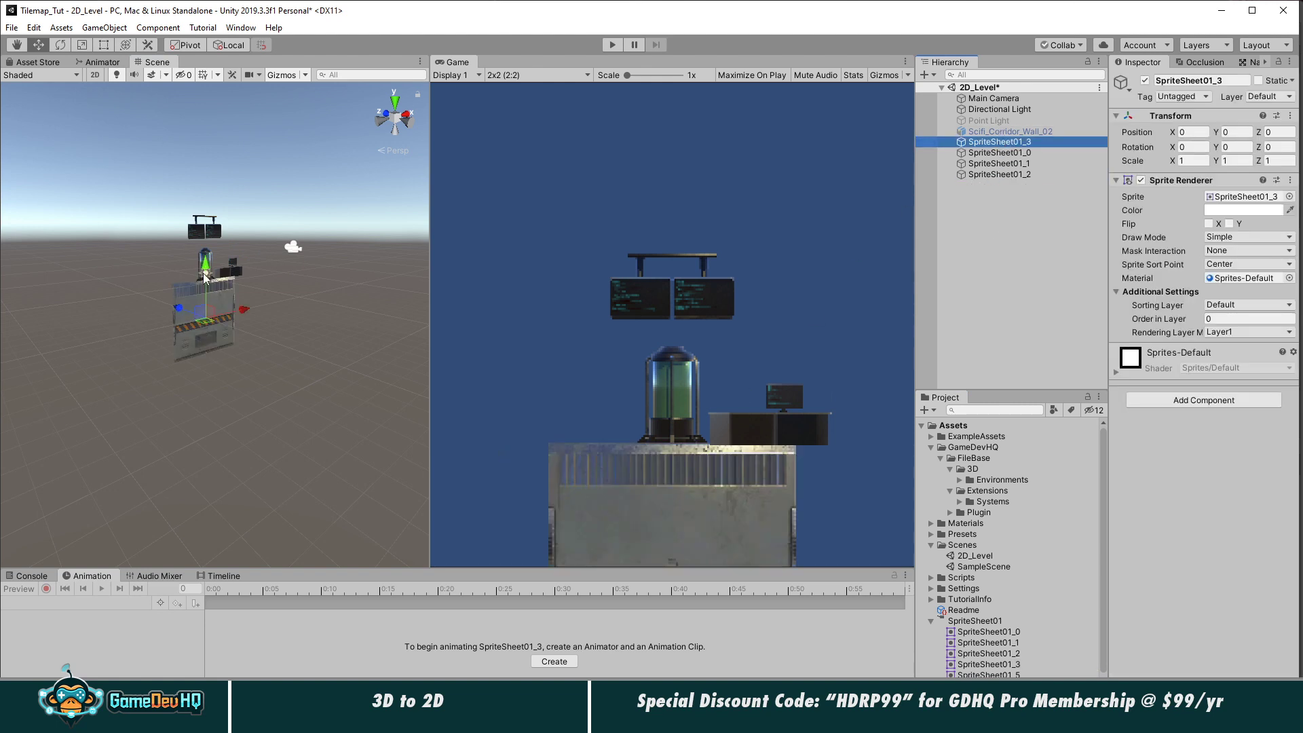
pyautogui.moveTo(206, 274); pyautogui.dragTo(212, 202)
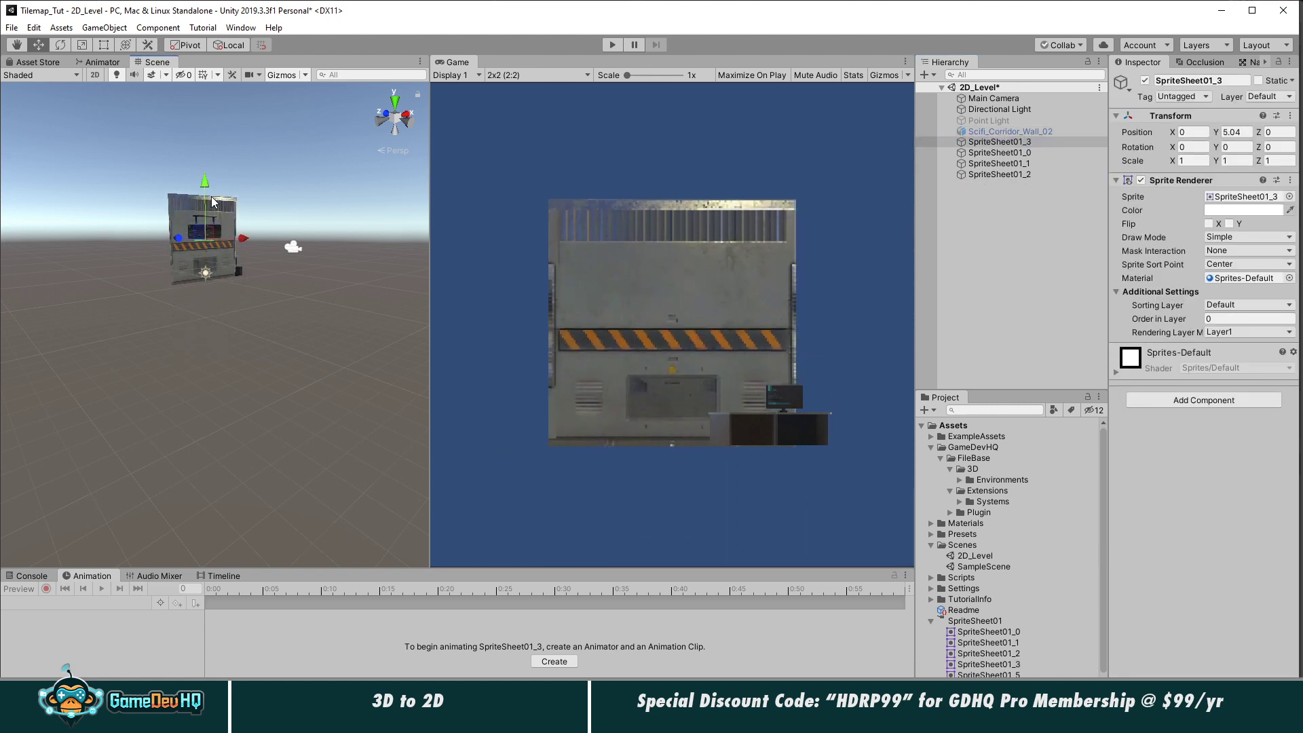
pyautogui.moveTo(180, 244); pyautogui.dragTo(279, 234)
pyautogui.hotkey('ctrl', 'd')
# Step: Deselect the duplicated wall panel and look over Photoshop's Window and Filter menus
pyautogui.click(987, 291)
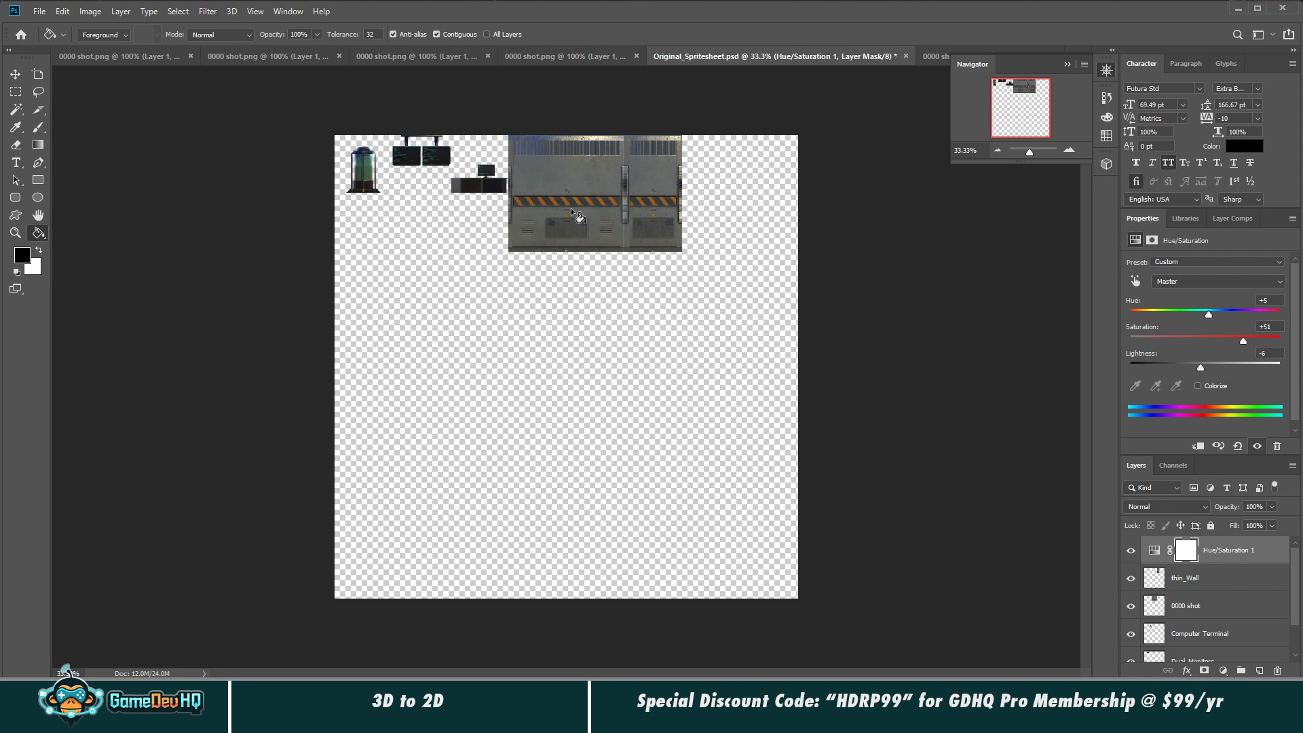
pyautogui.click(285, 12)
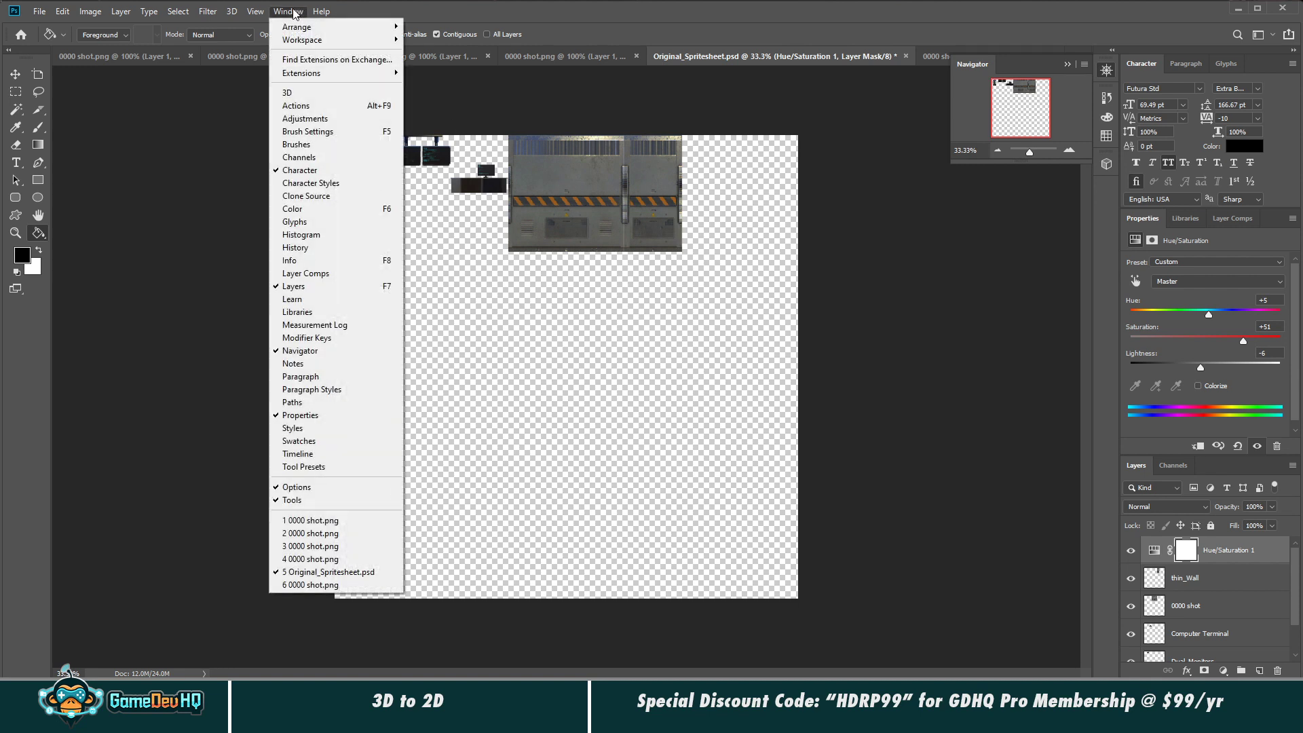
pyautogui.click(295, 14)
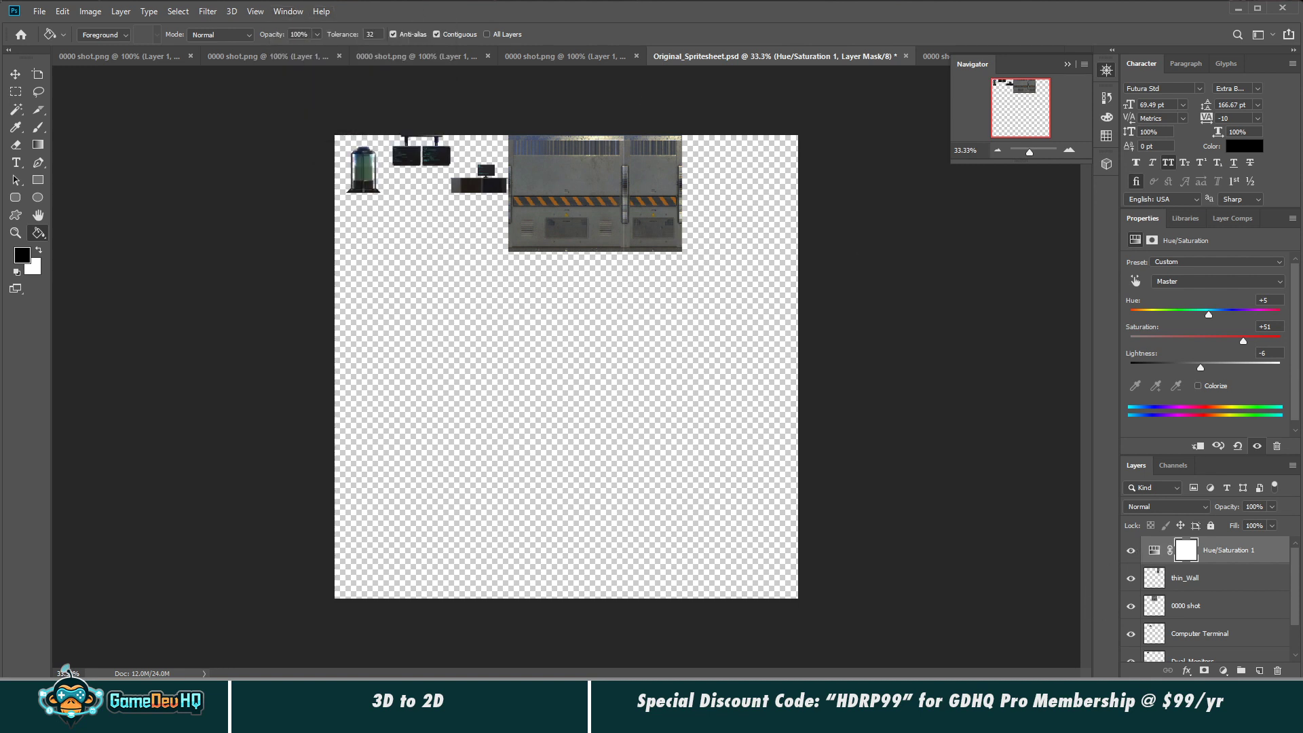
pyautogui.click(203, 15)
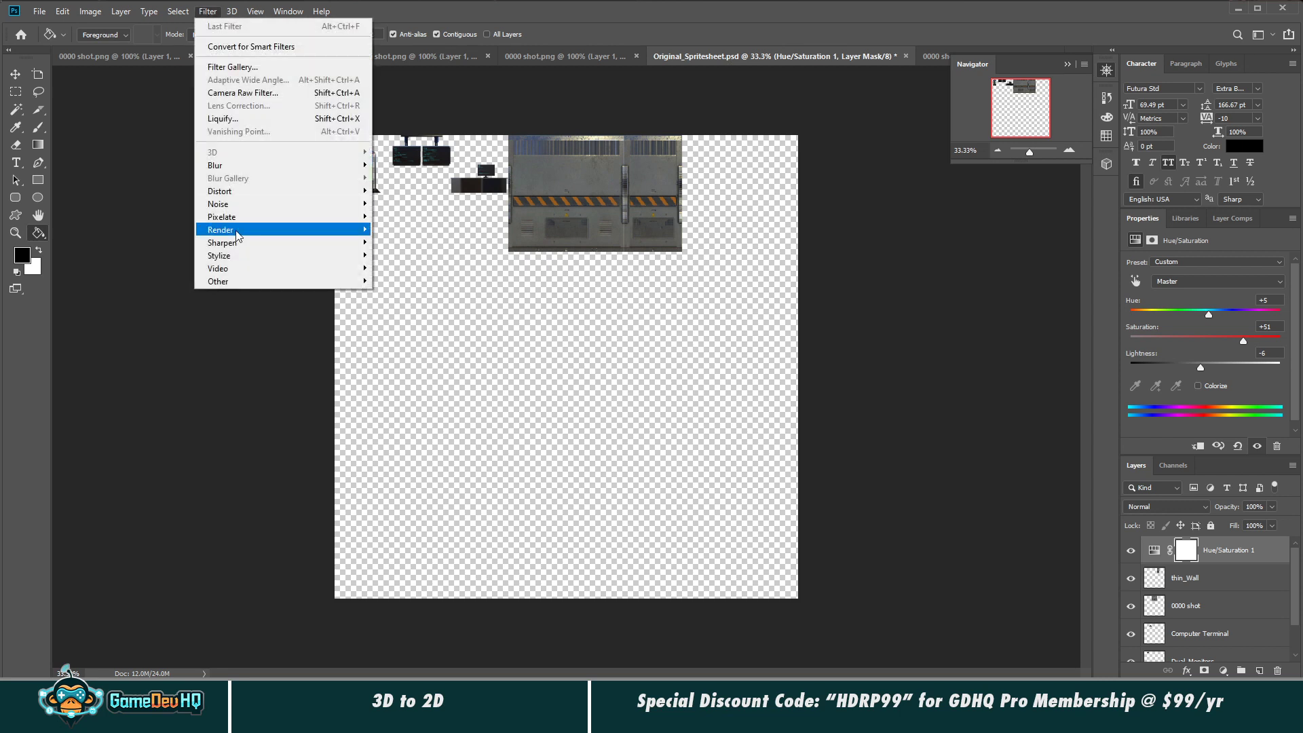
pyautogui.click(923, 405)
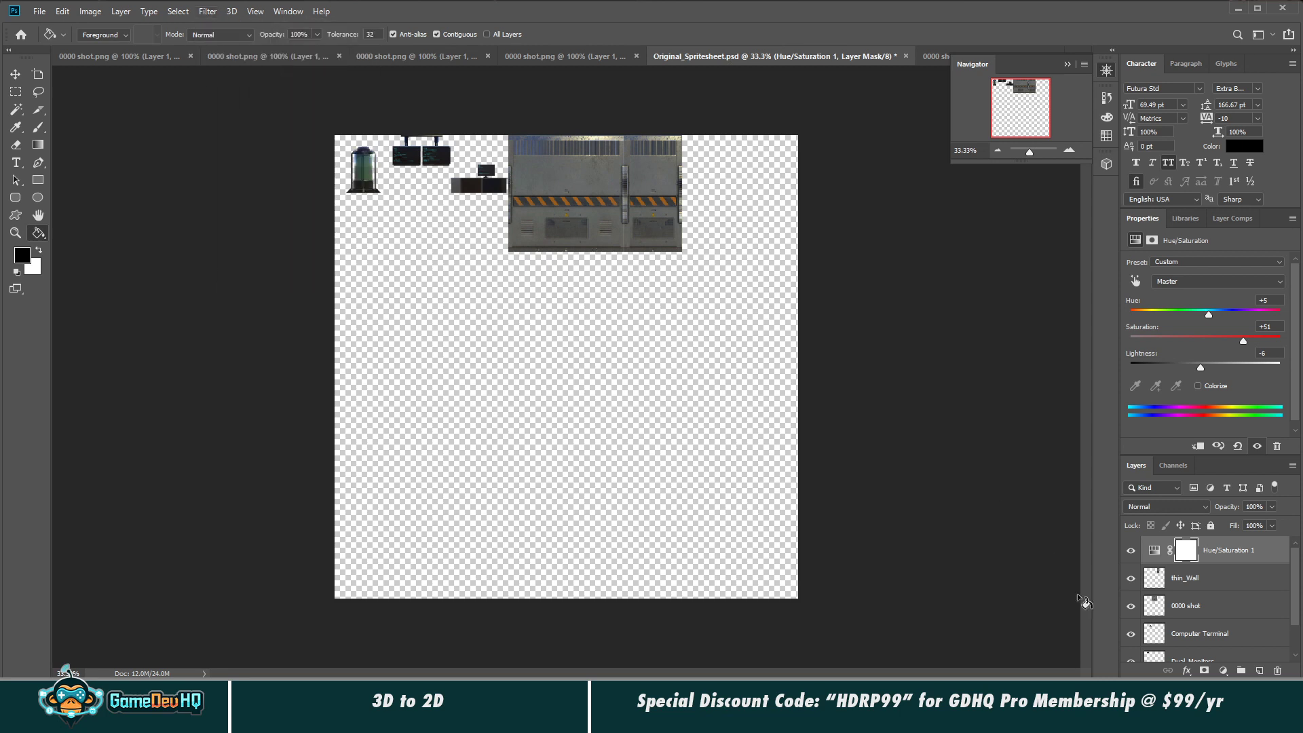
# Step: Select thin_Wall and the other sprite layers and merge them with Merge Layers
pyautogui.click(1198, 594)
pyautogui.scroll(-1, 1201, 592)
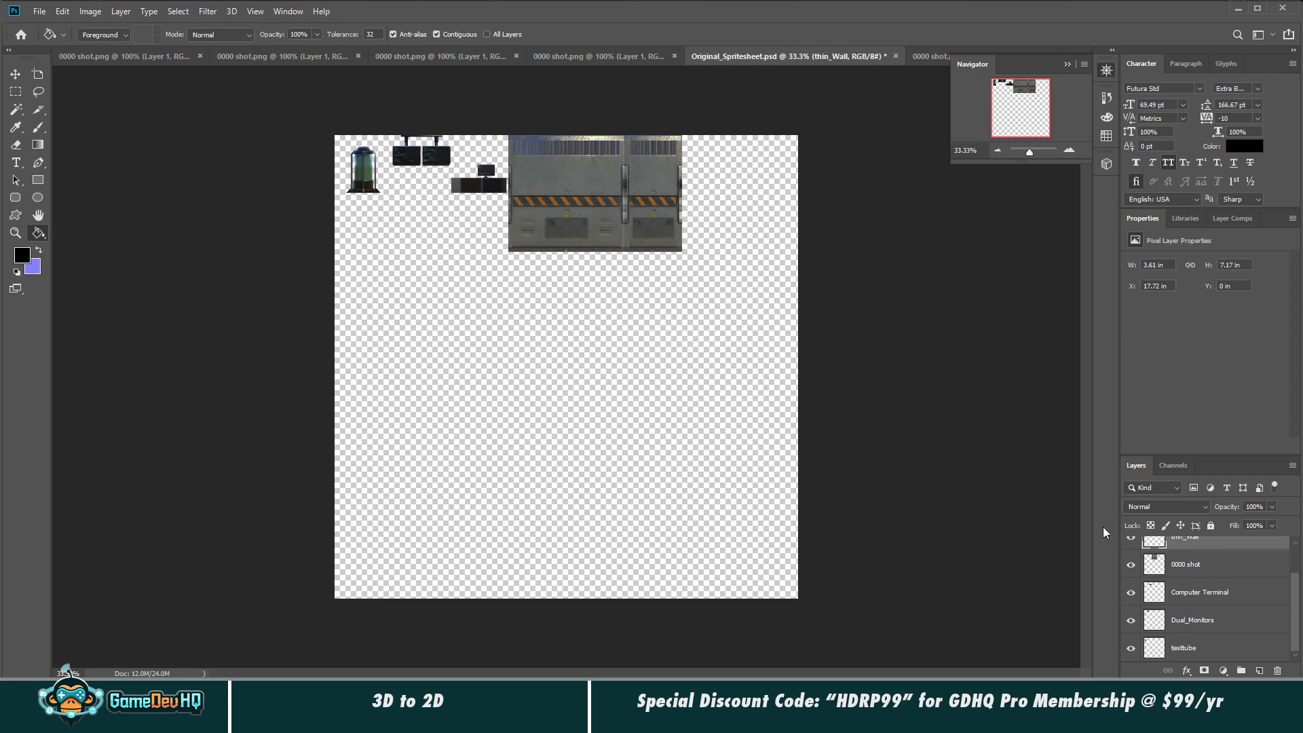
pyautogui.keyDown('shift'); pyautogui.click(1201, 647); pyautogui.keyUp('shift')
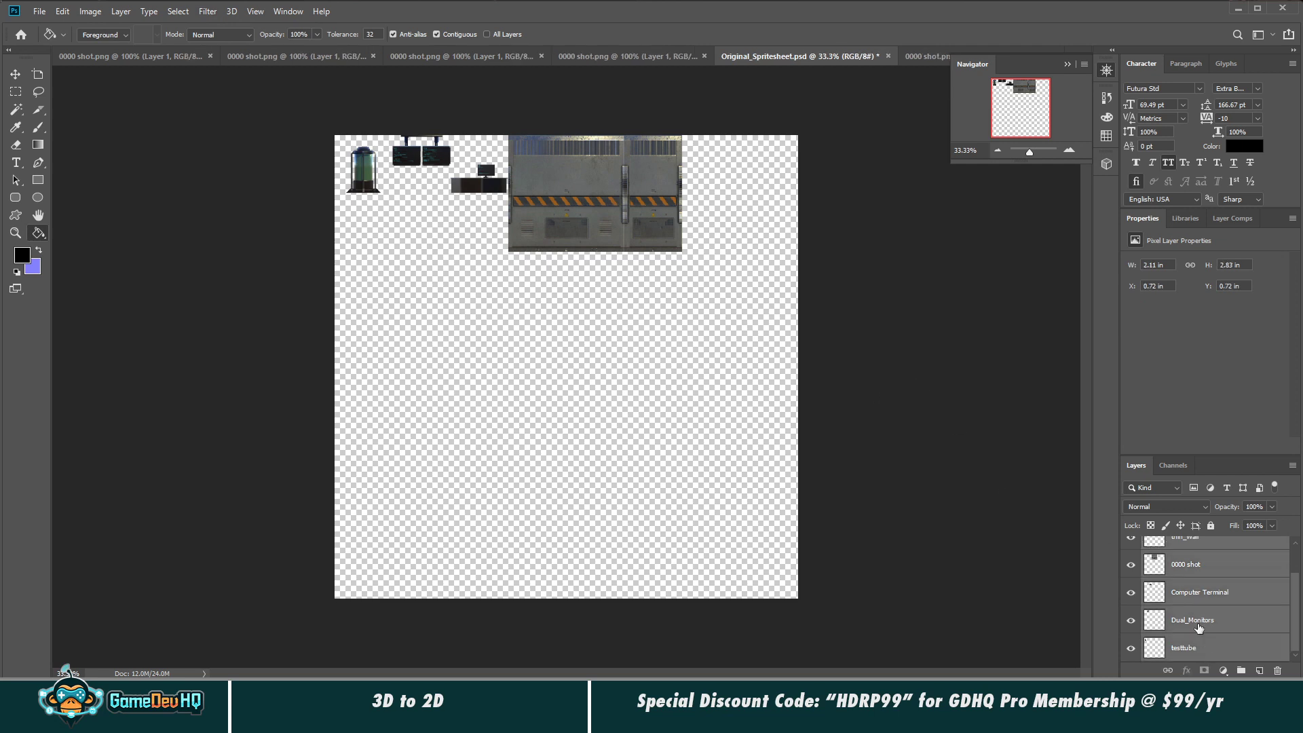
pyautogui.rightClick(1201, 628)
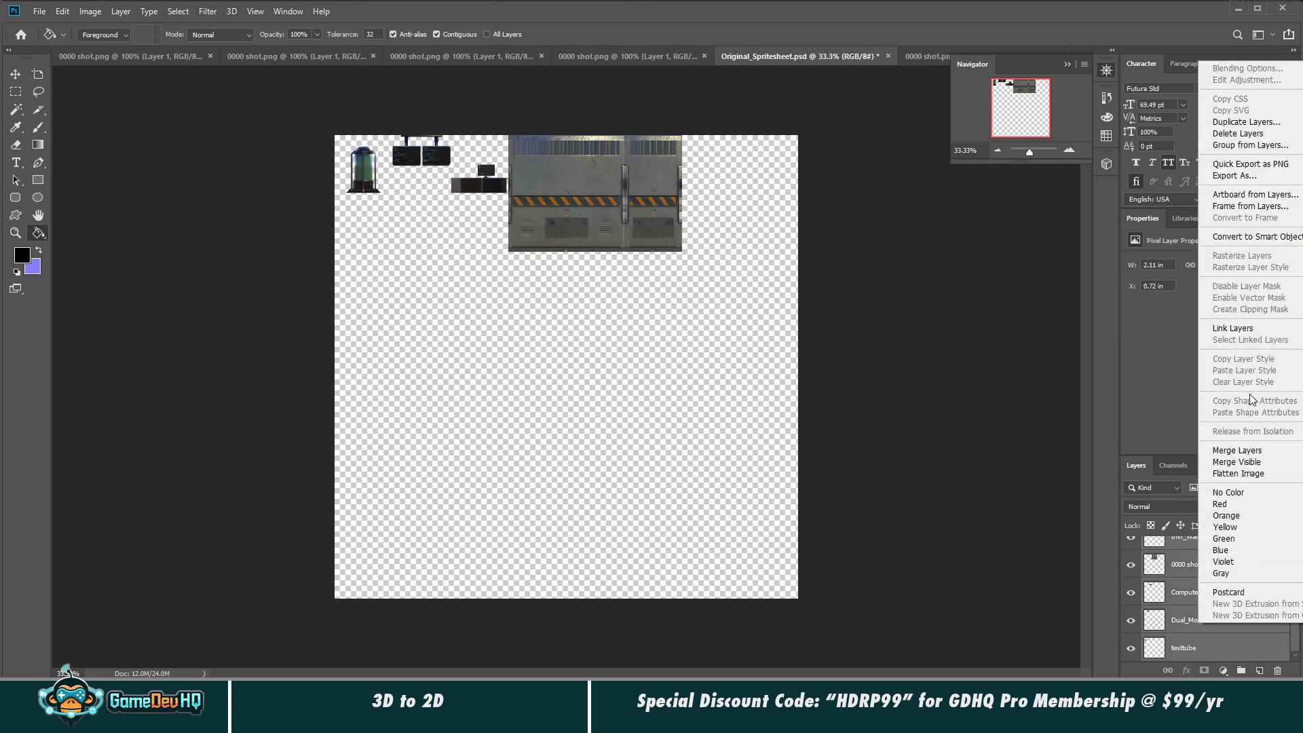
pyautogui.click(1234, 450)
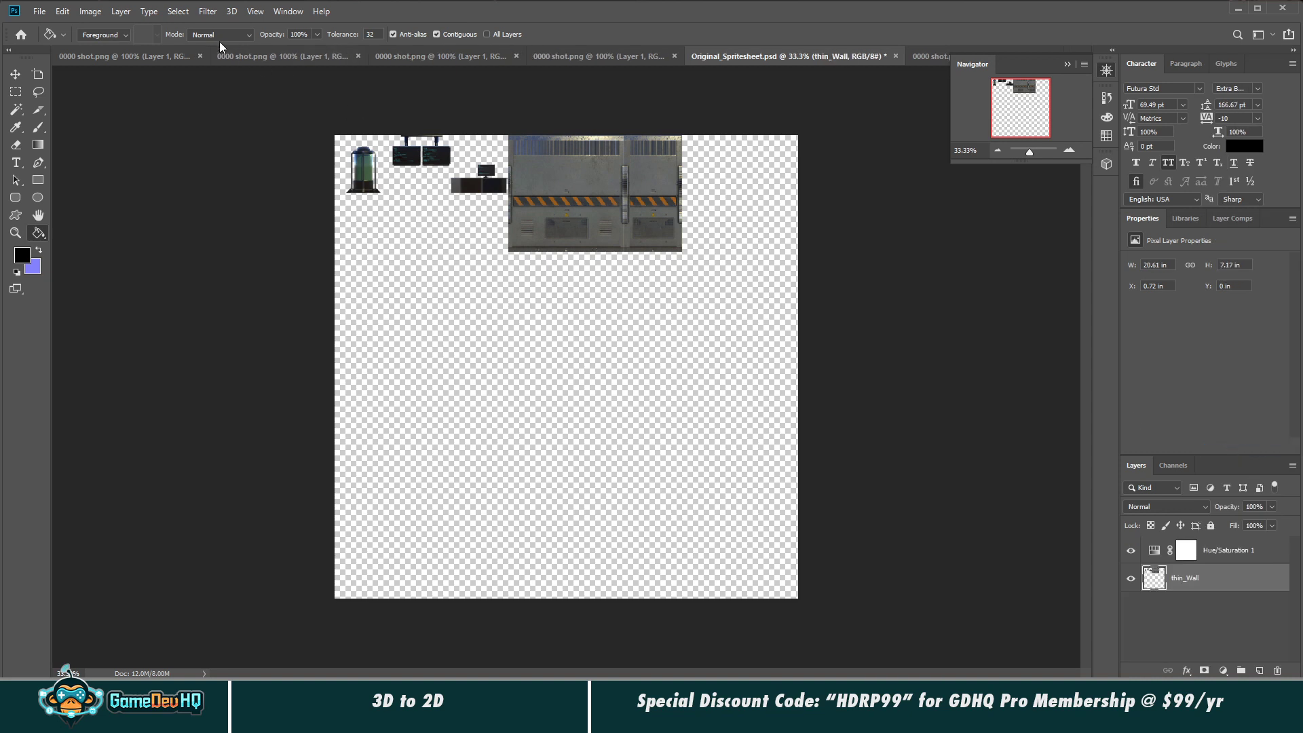
pyautogui.click(231, 12)
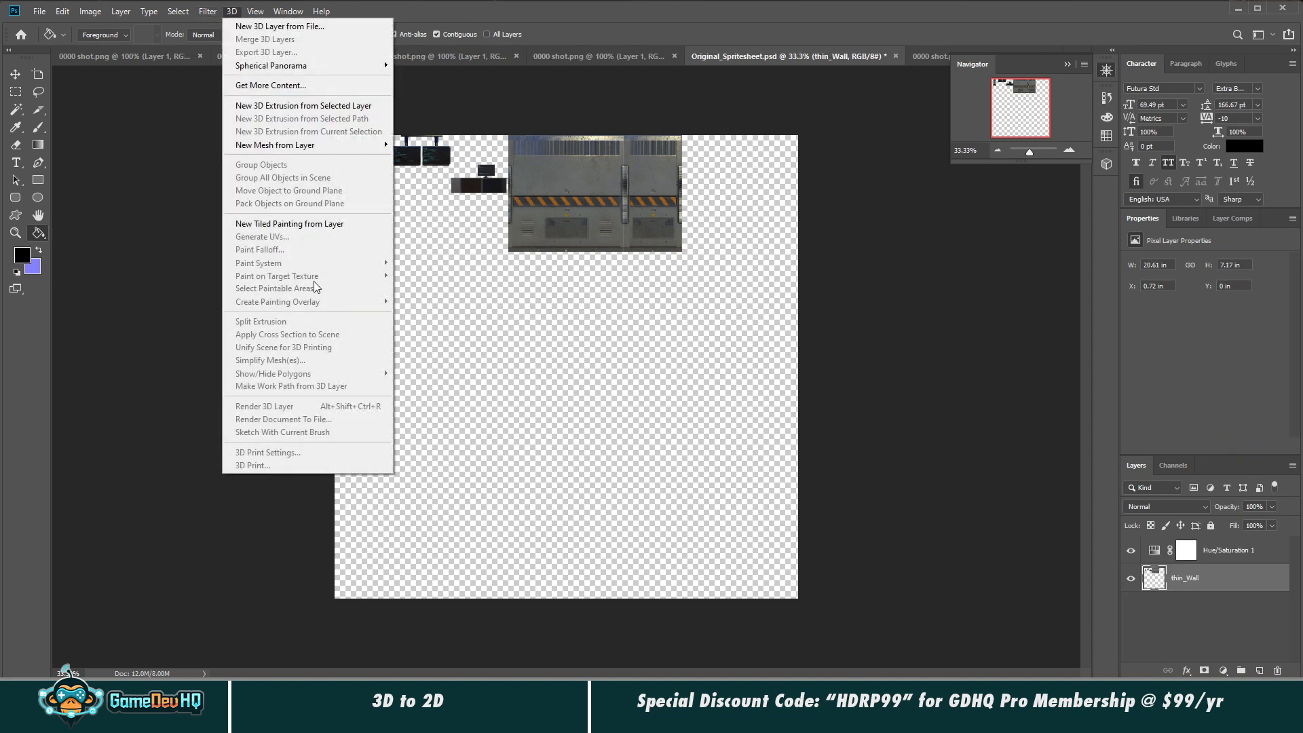
pyautogui.click(208, 12)
# Step: Apply Filter > 3D > Generate Normal Map, undo it with Ctrl+Z, and return to Tilemap_Tut
pyautogui.moveTo(234, 154)
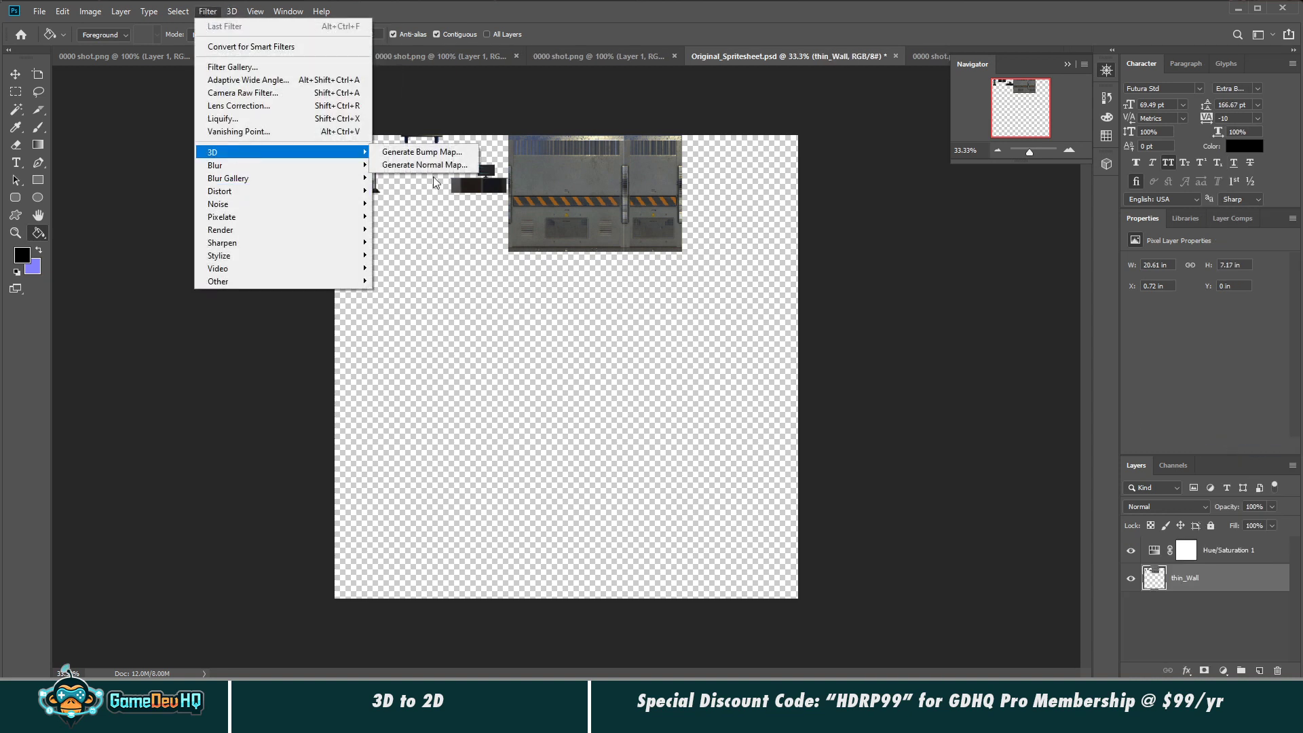
pyautogui.click(434, 165)
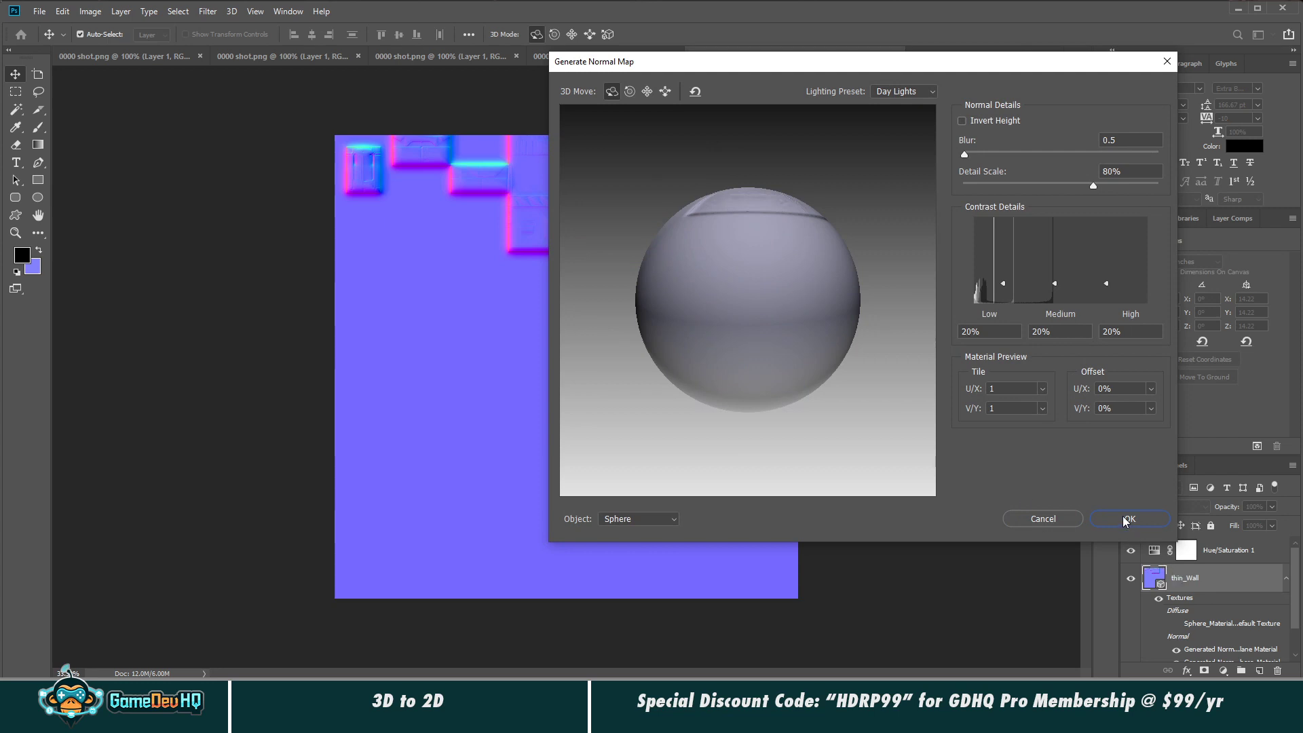
pyautogui.click(1128, 520)
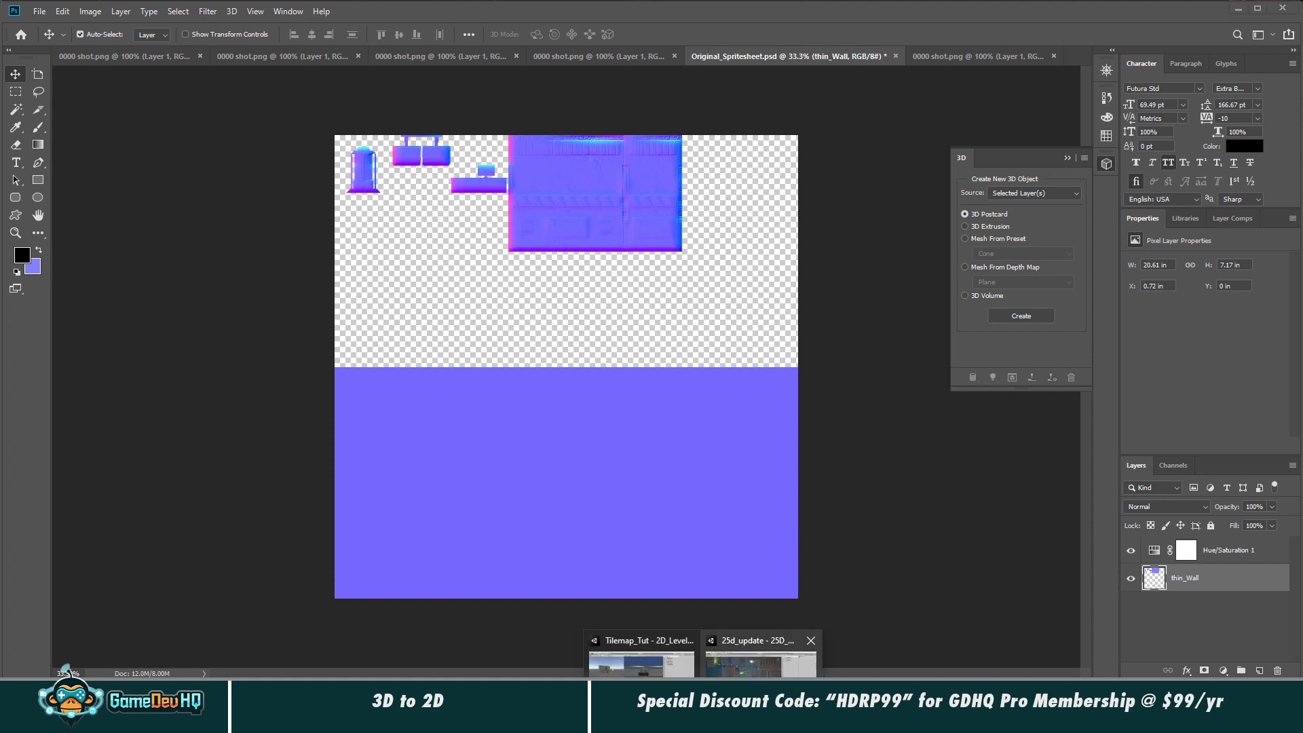
pyautogui.click(648, 669)
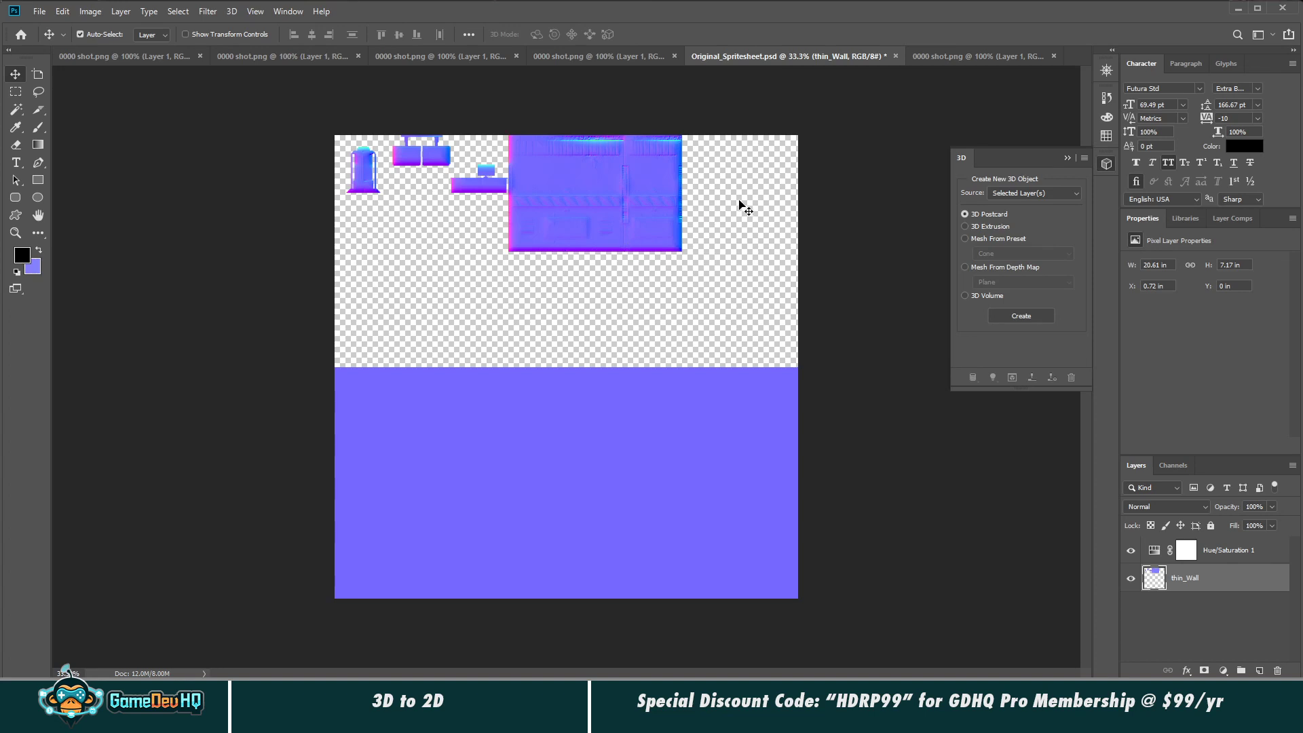
pyautogui.hotkey('ctrl', 'z')
pyautogui.hotkey('ctrl', 'z')
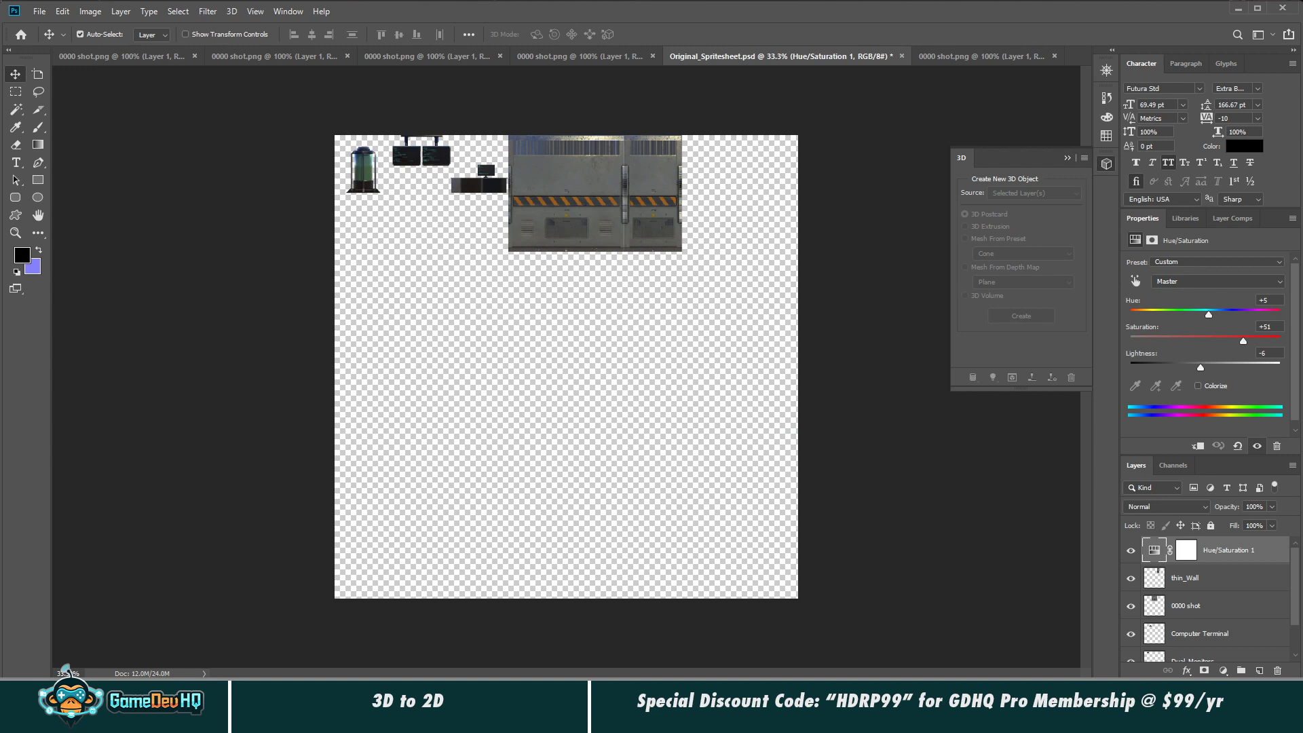
pyautogui.click(704, 720)
# Step: In the Tilemap_Tut project, delete the SpriteSheet01 asset from the Project window
pyautogui.click(641, 657)
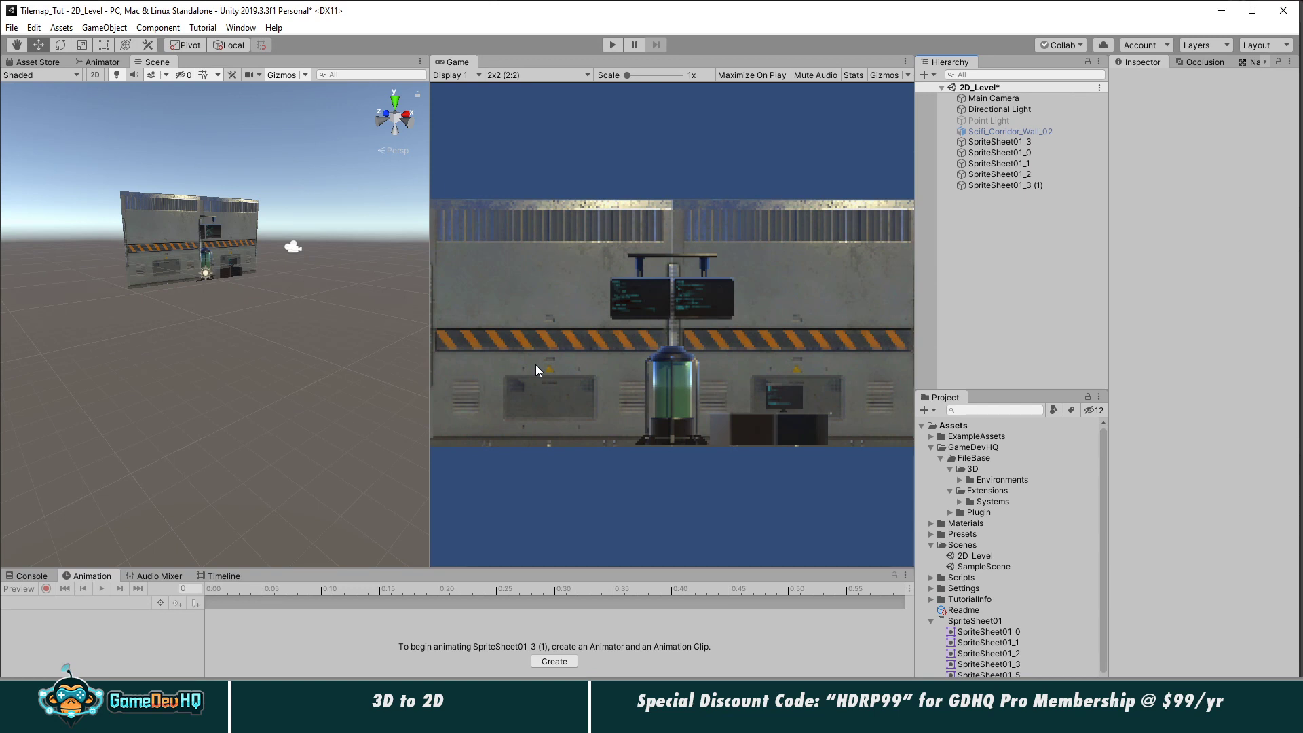
pyautogui.click(975, 621)
pyautogui.press('Delete')
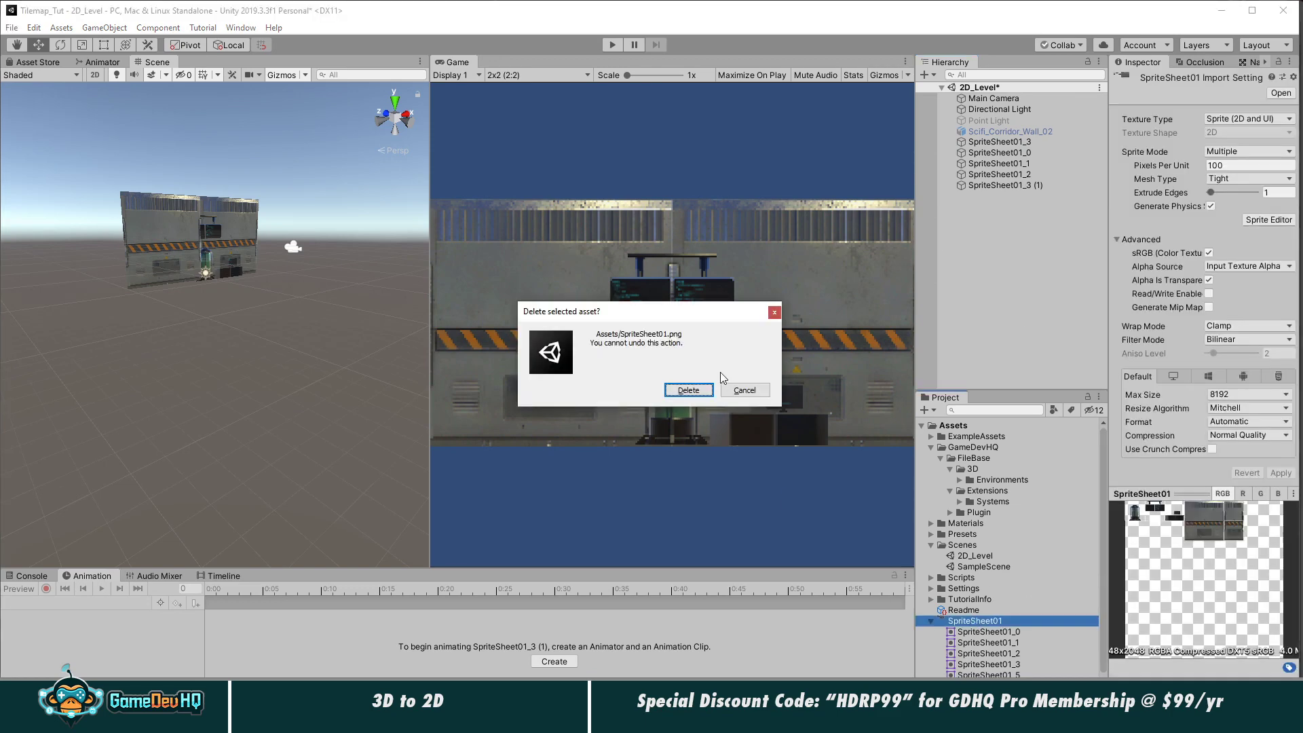
pyautogui.click(688, 389)
# Step: Delete Scifi_Corridor_Wall_02 and the SpriteSheet01_3 sprite objects from the 2D_Level scene
pyautogui.click(987, 142)
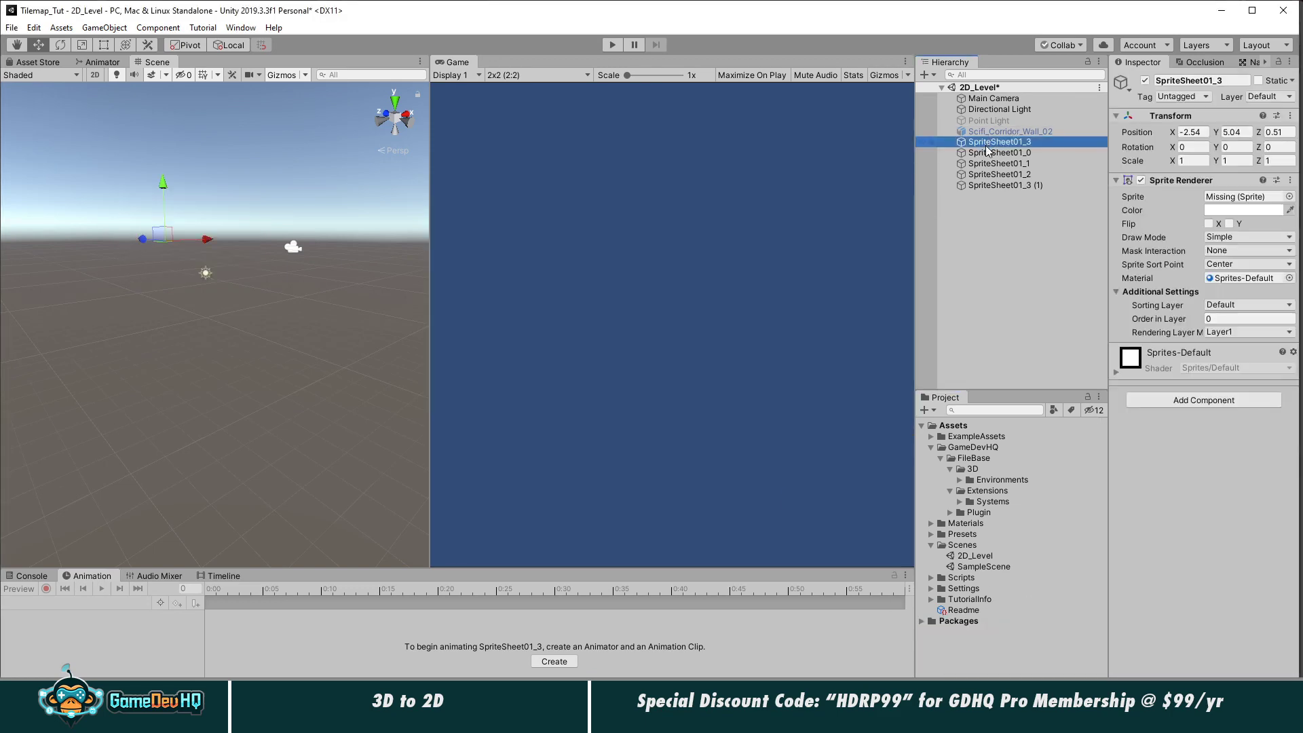
pyautogui.click(989, 131)
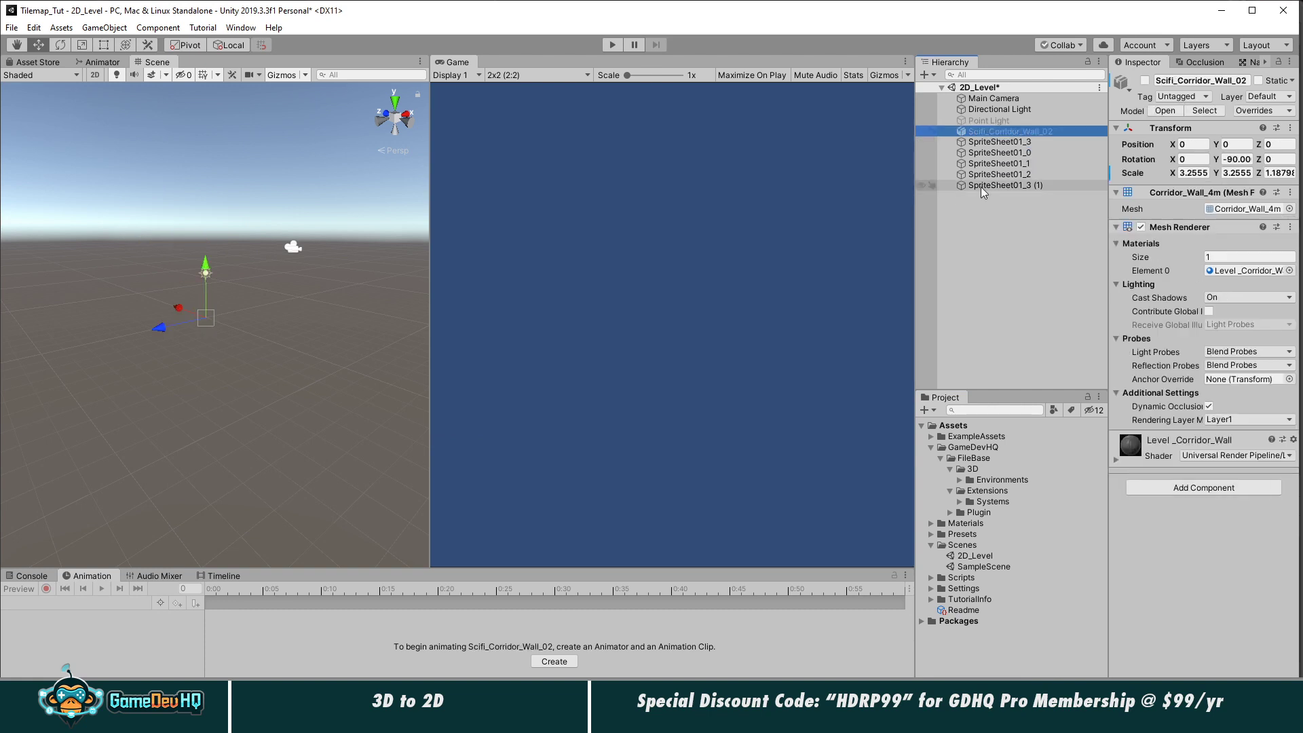
pyautogui.keyDown('shift'); pyautogui.click(980, 185); pyautogui.keyUp('shift')
pyautogui.press('Delete')
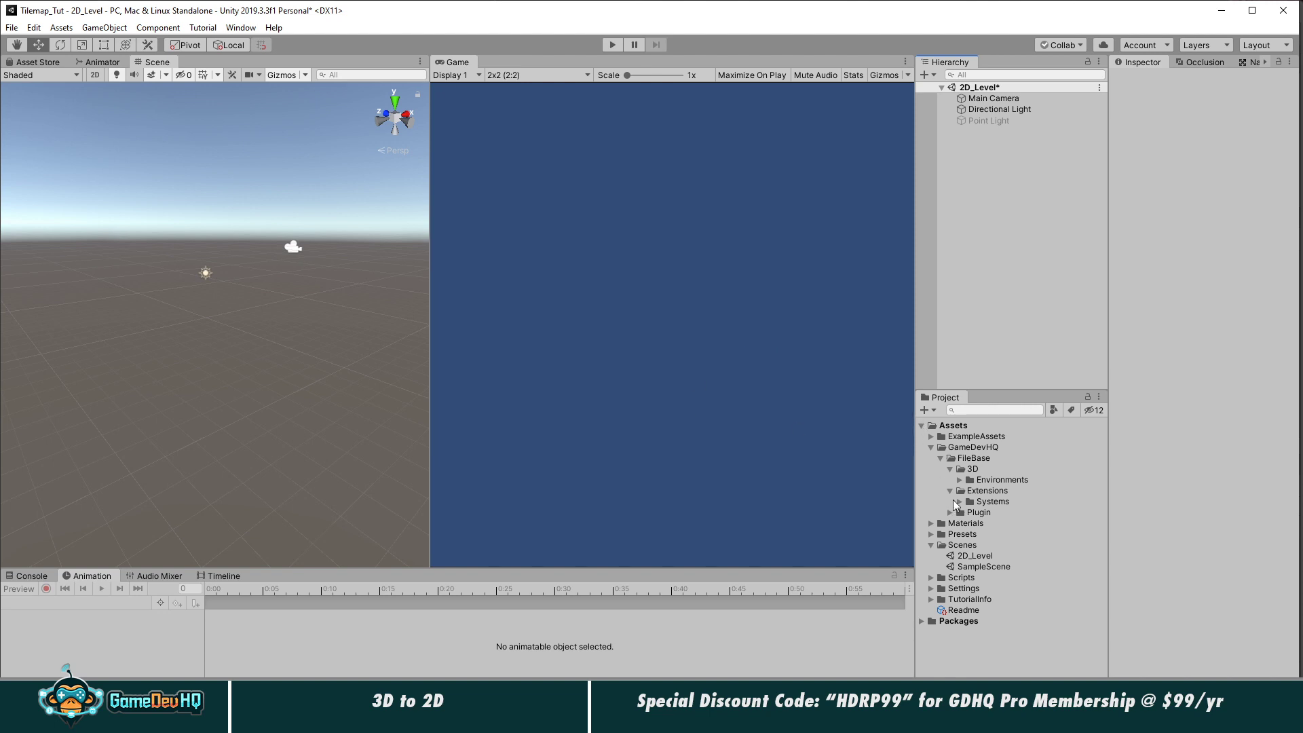
# Step: Collapse the 3D and Extensions project folders and open the Filebase asset browser
pyautogui.click(952, 467)
pyautogui.click(956, 480)
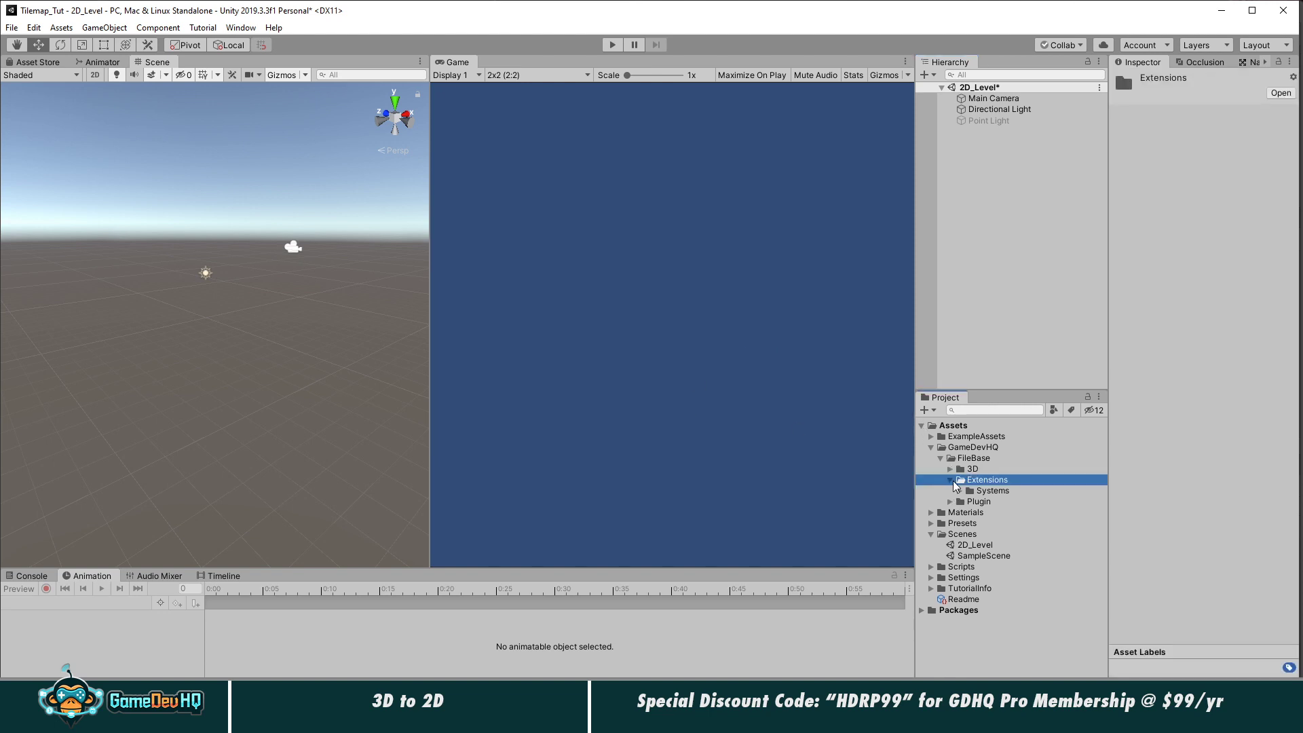
pyautogui.click(951, 480)
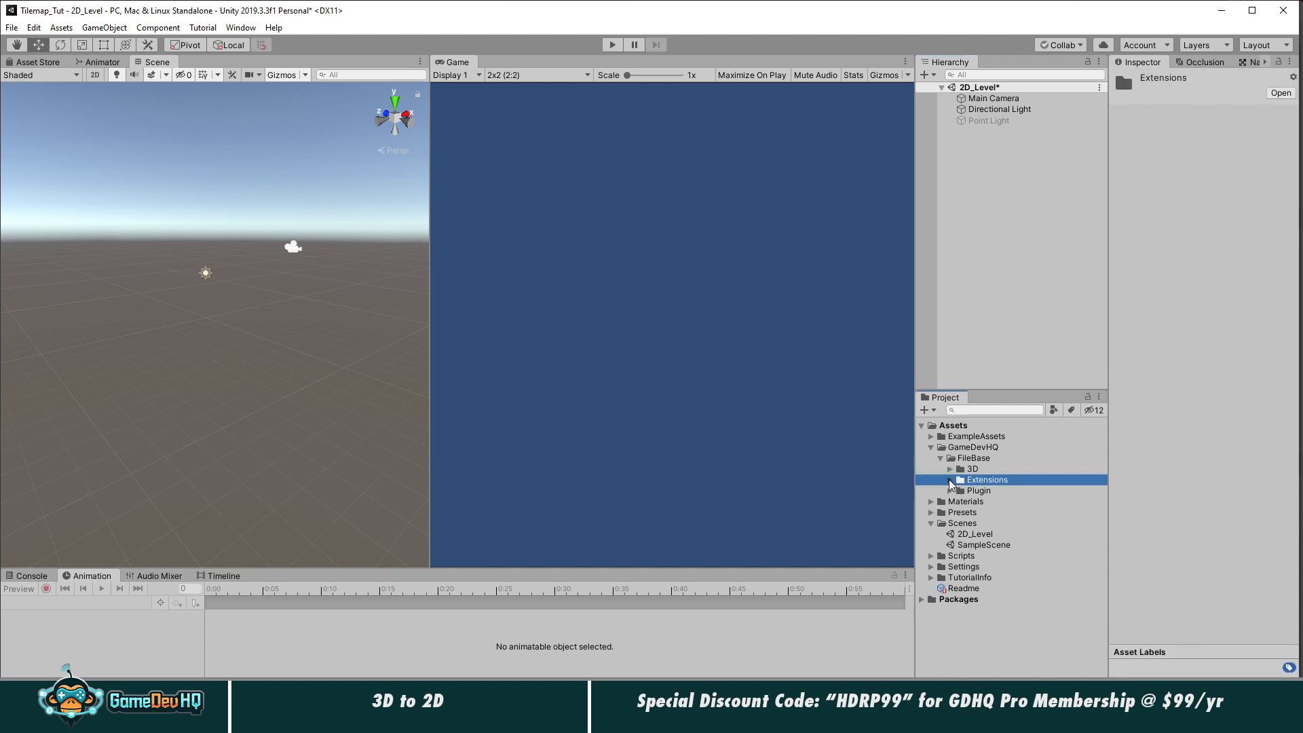
pyautogui.click(241, 28)
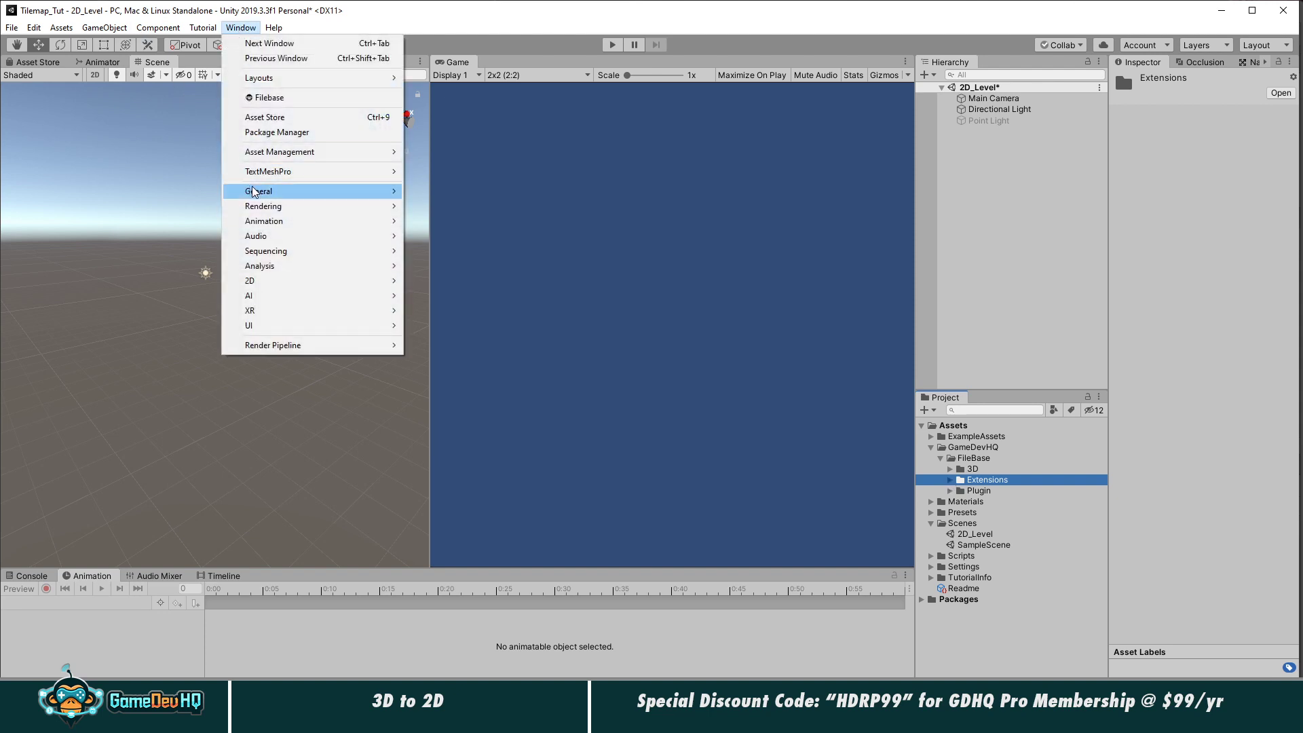
pyautogui.click(270, 98)
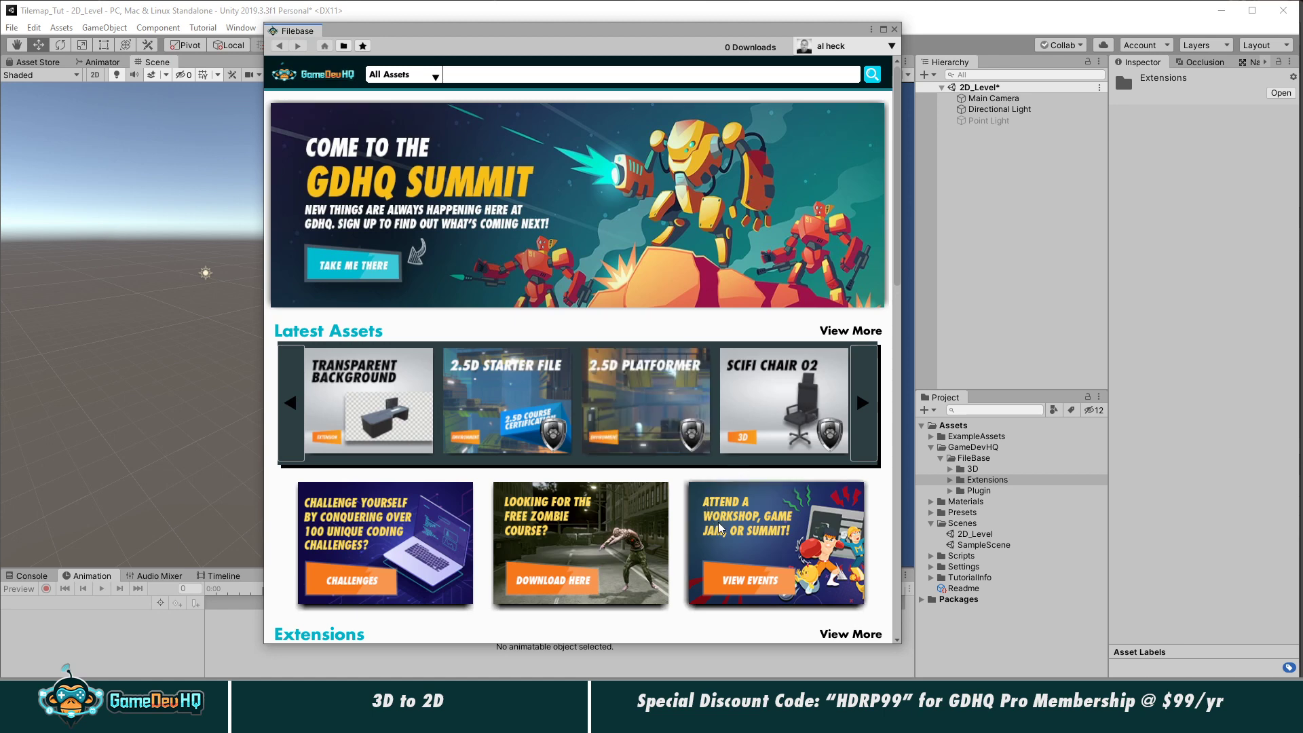
# Step: Browse the full Latest Assets list to page 3 and download the Man 20 asset
pyautogui.click(872, 406)
pyautogui.click(872, 406)
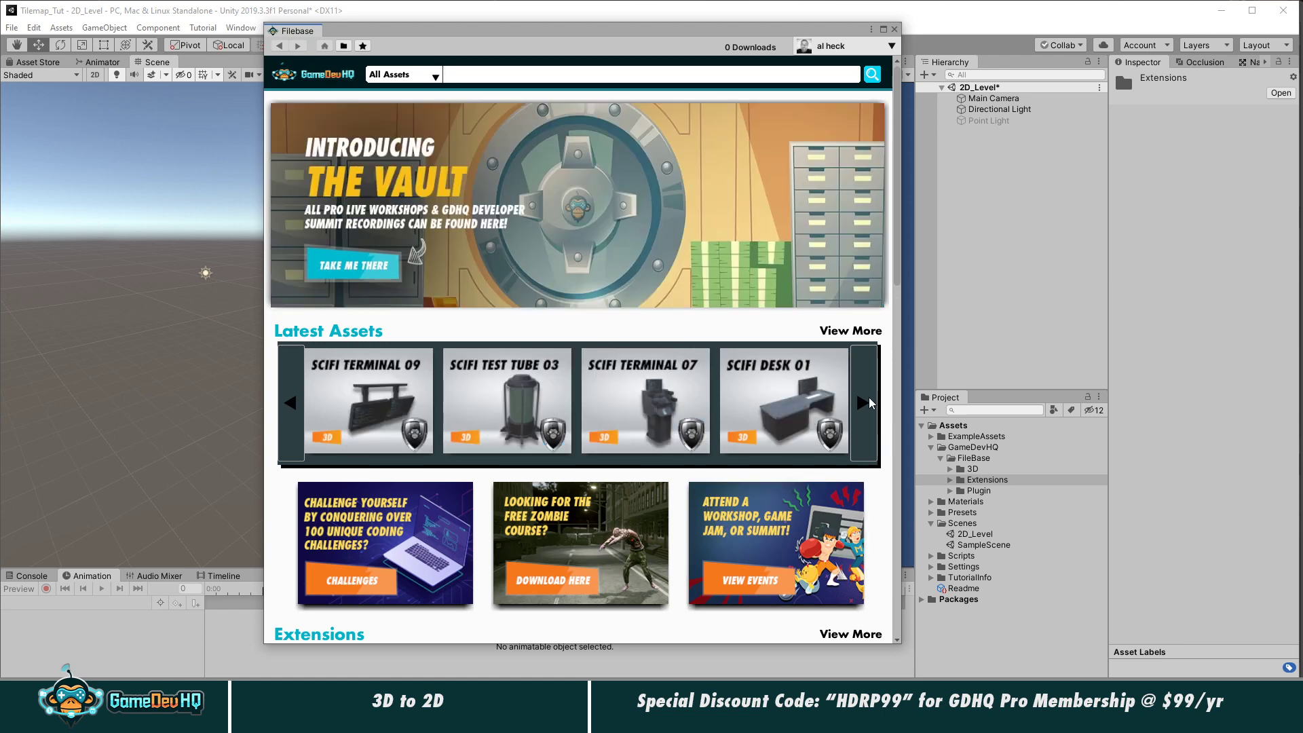
pyautogui.click(872, 406)
pyautogui.click(854, 335)
pyautogui.scroll(-7, 651, 516)
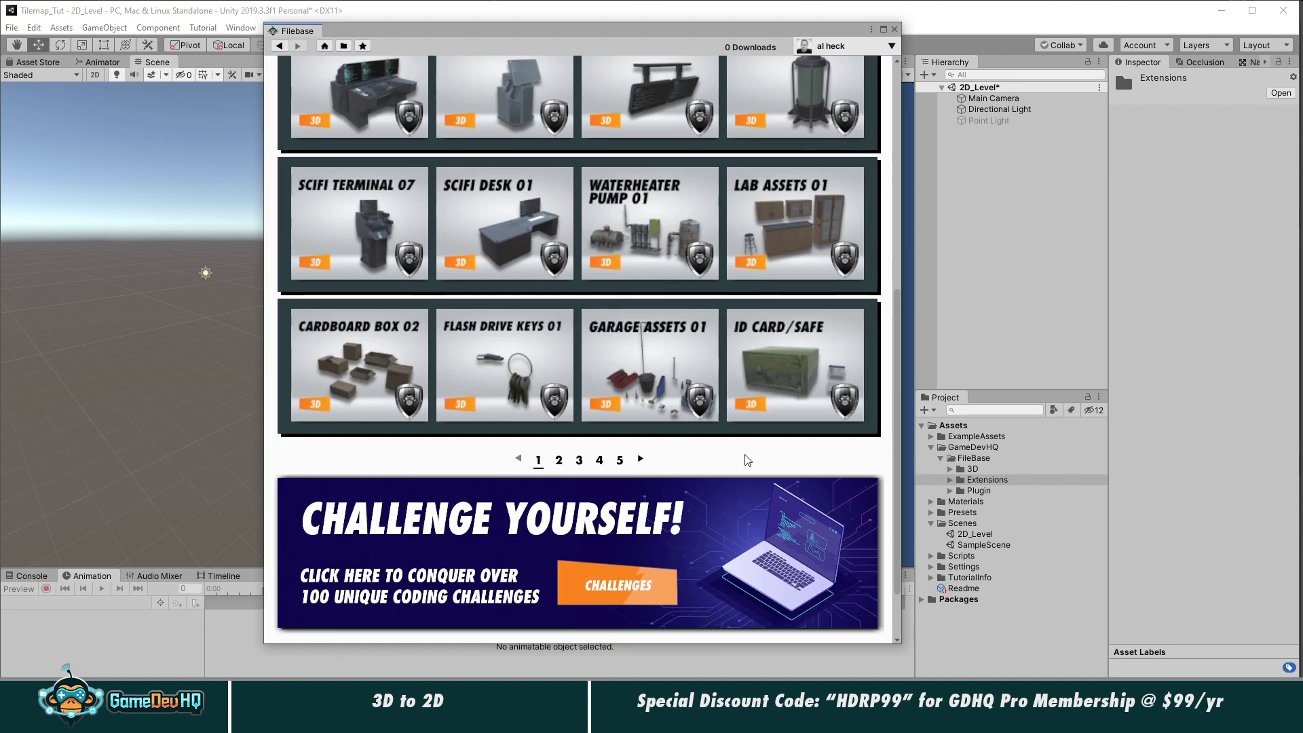
pyautogui.click(558, 460)
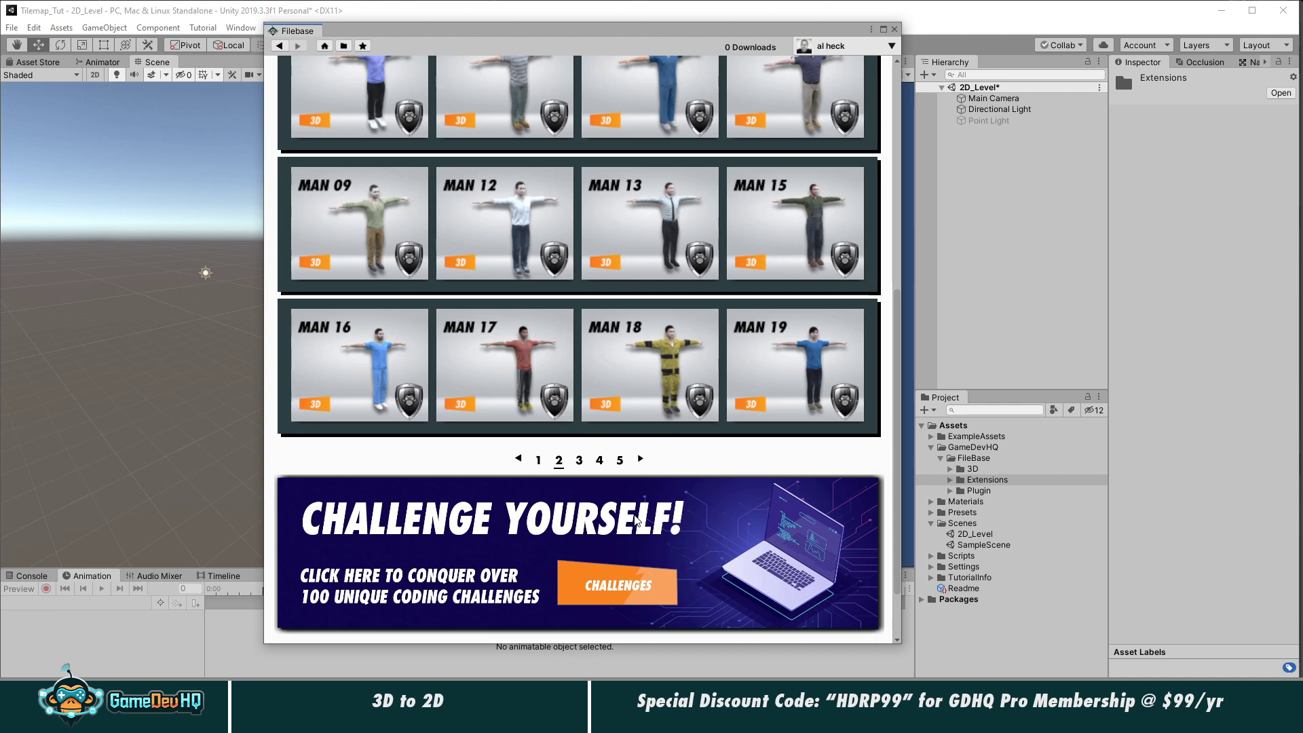
pyautogui.click(580, 461)
pyautogui.scroll(3, 588, 435)
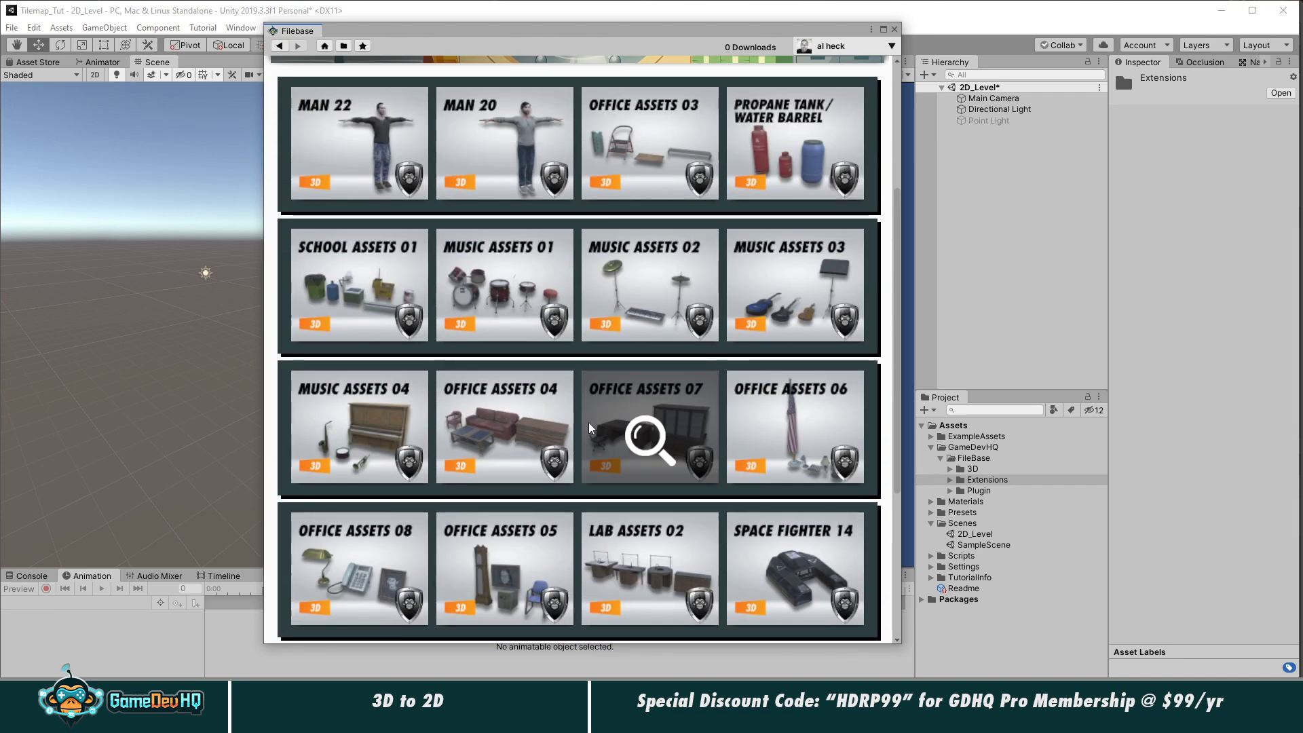
pyautogui.click(508, 158)
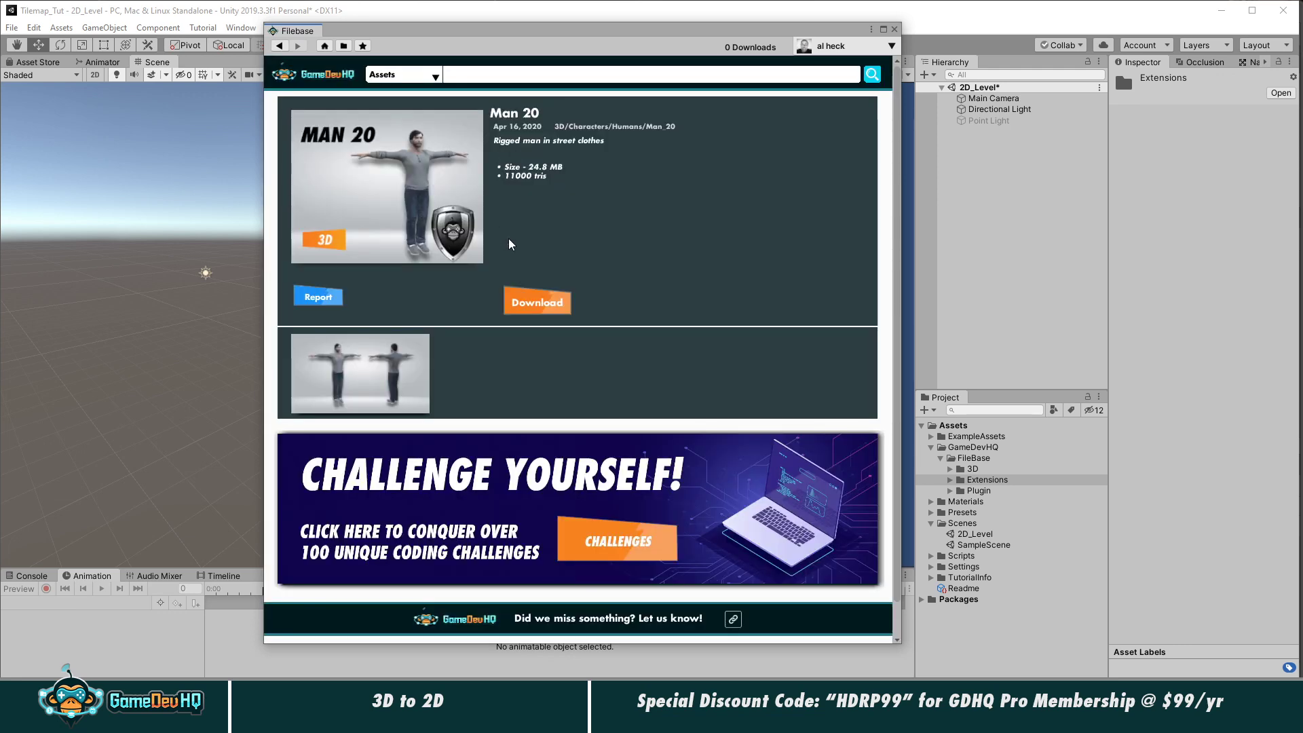
pyautogui.click(538, 305)
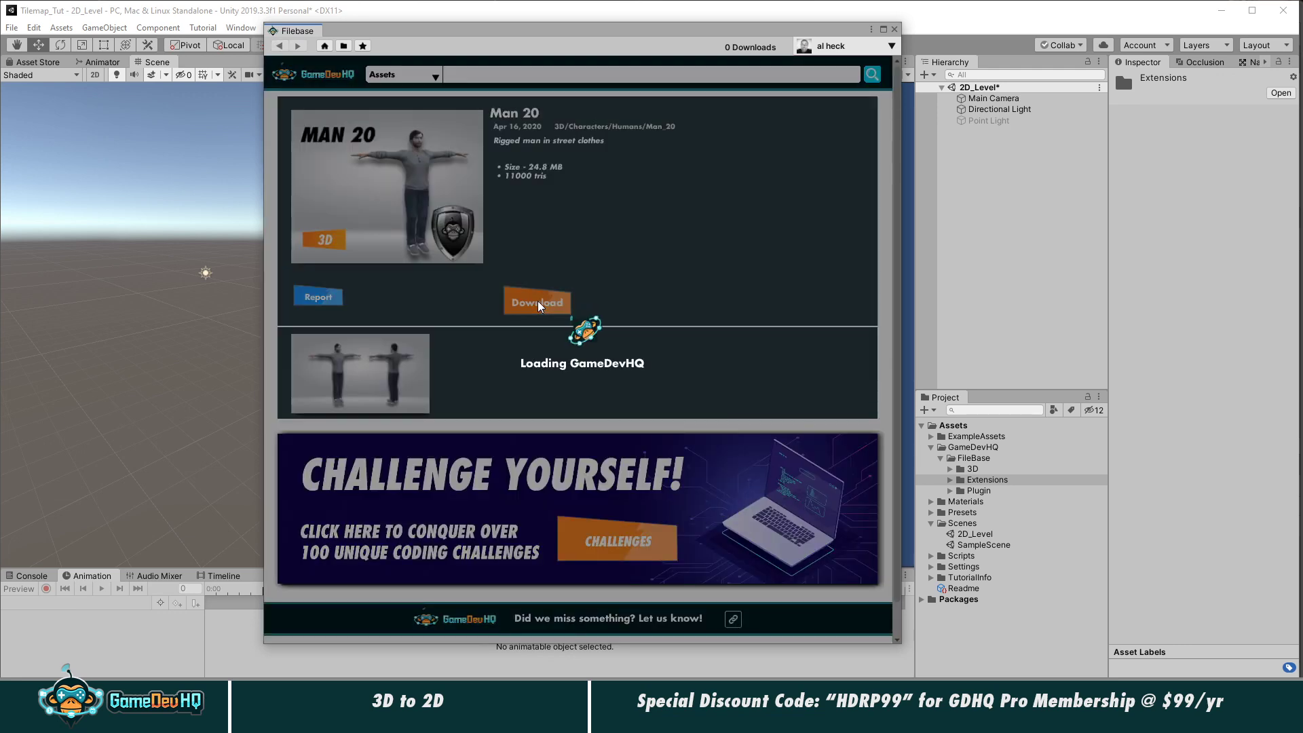
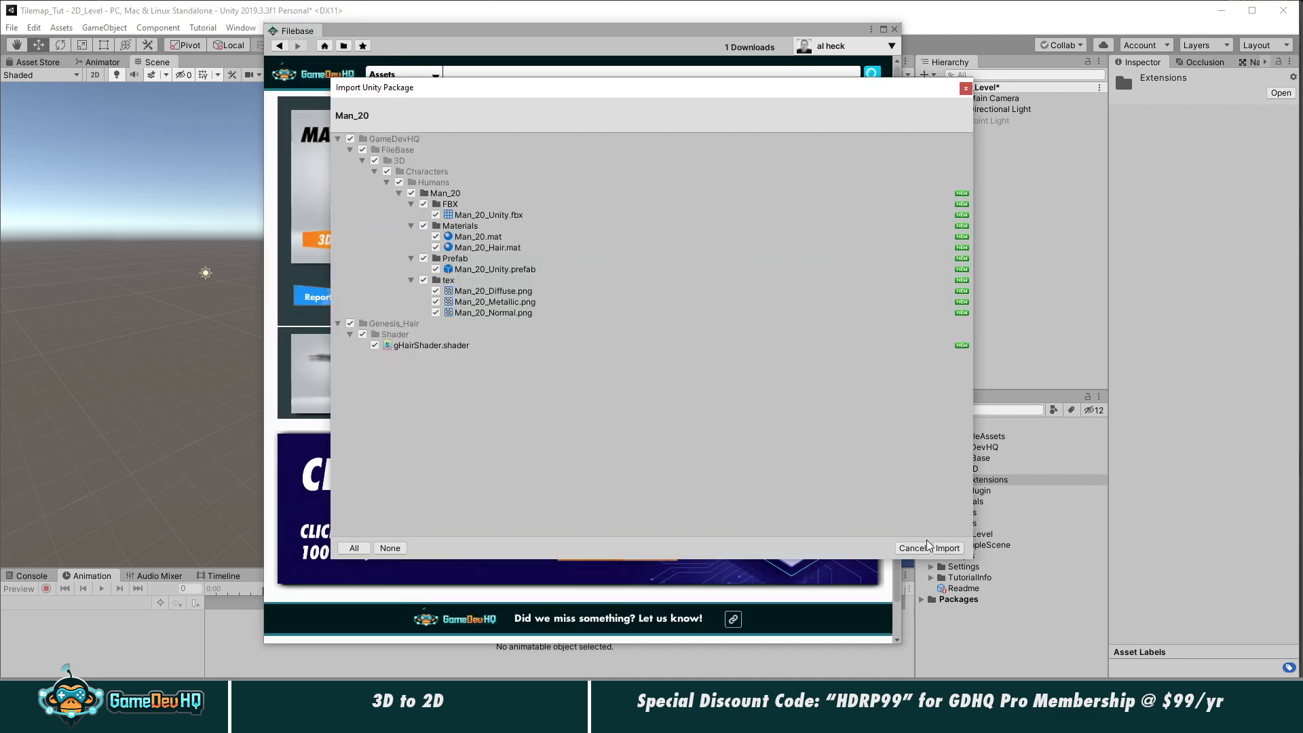
# Step: Import the Man_20 package and drag its Man_20_Unity prefab into the 2D_Level scene
pyautogui.click(948, 548)
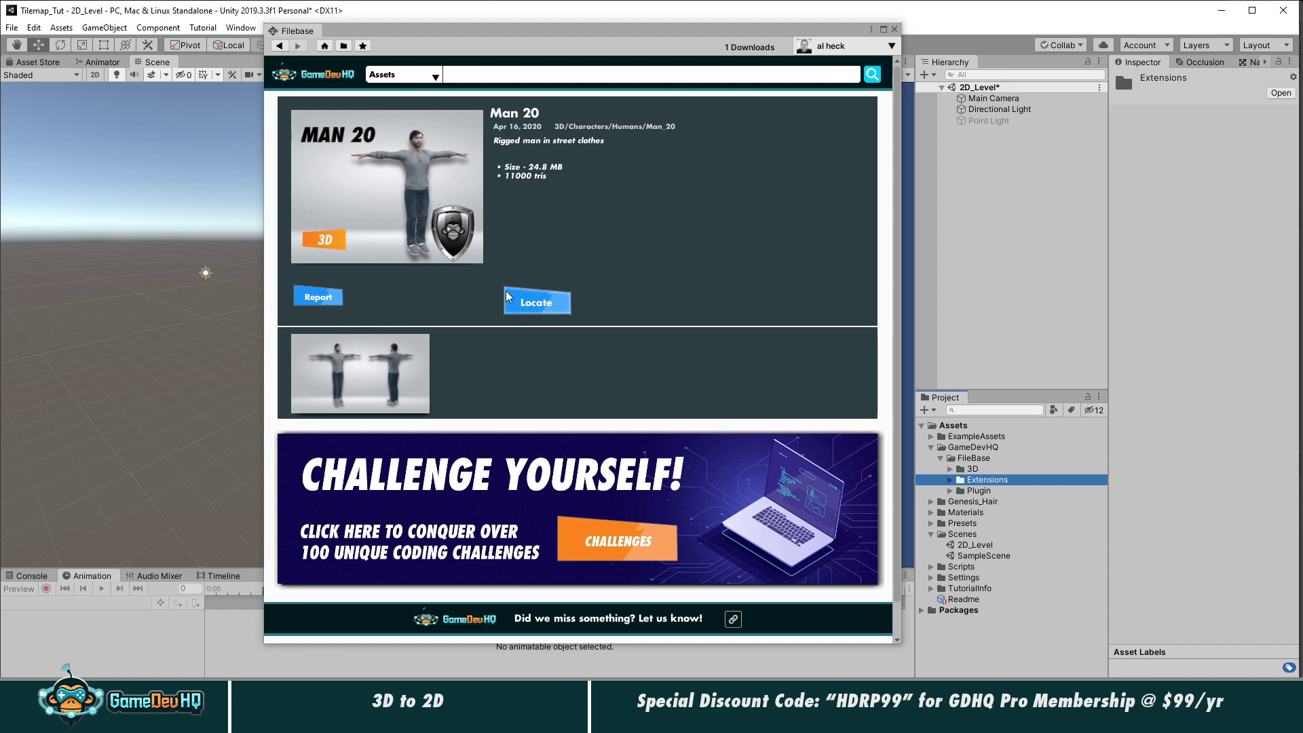
pyautogui.click(550, 302)
pyautogui.click(895, 29)
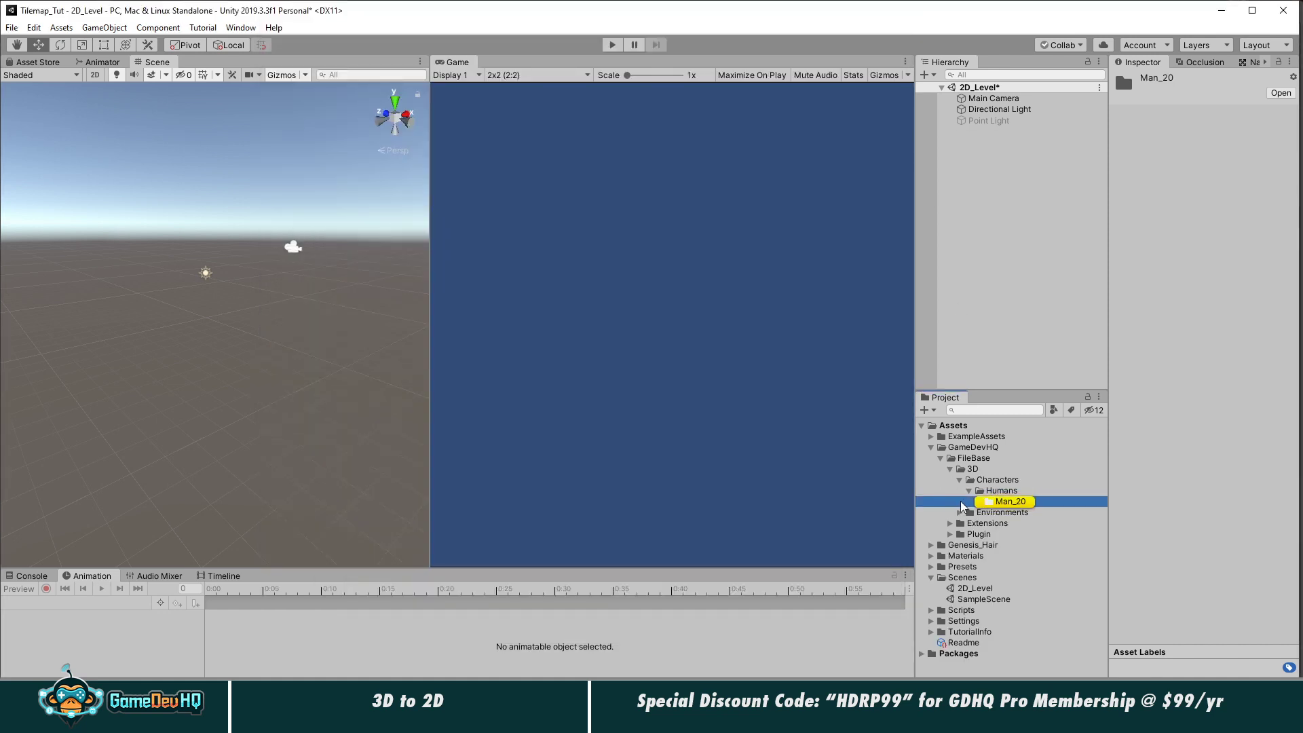
pyautogui.click(979, 502)
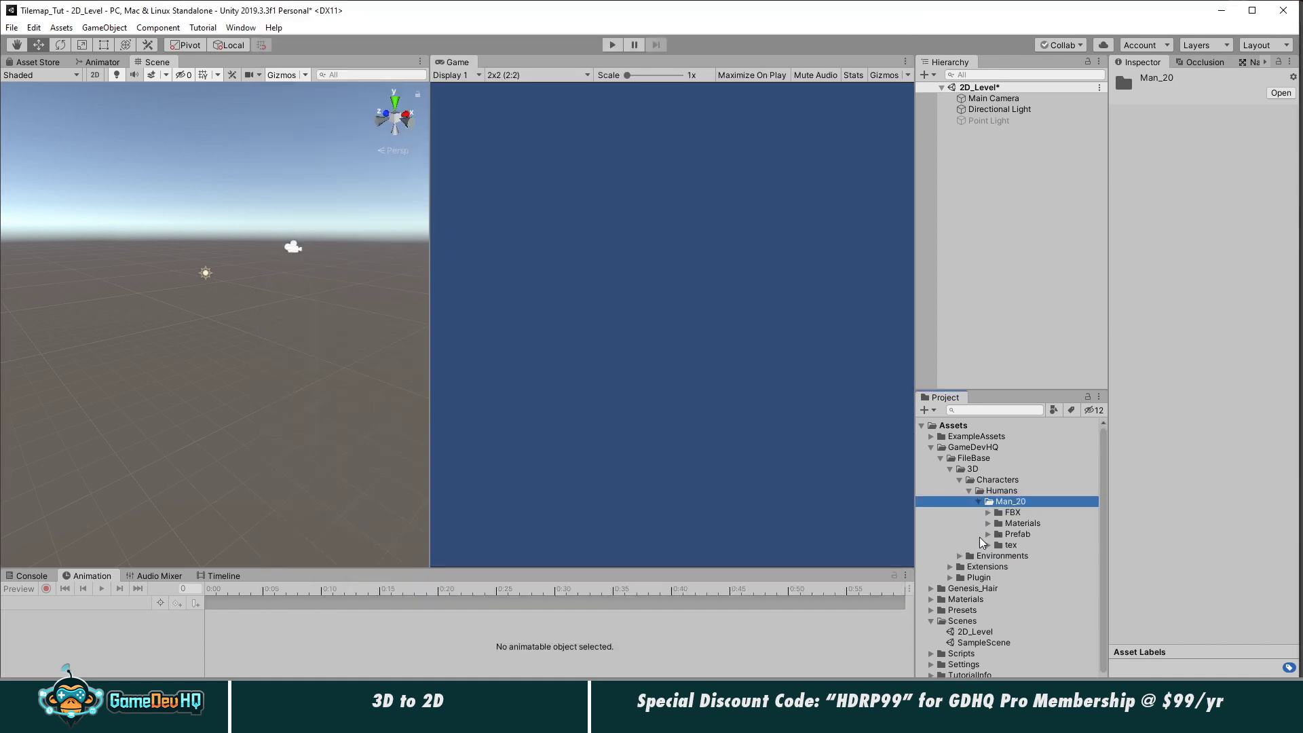
pyautogui.click(988, 534)
pyautogui.moveTo(1022, 548); pyautogui.dragTo(1042, 317)
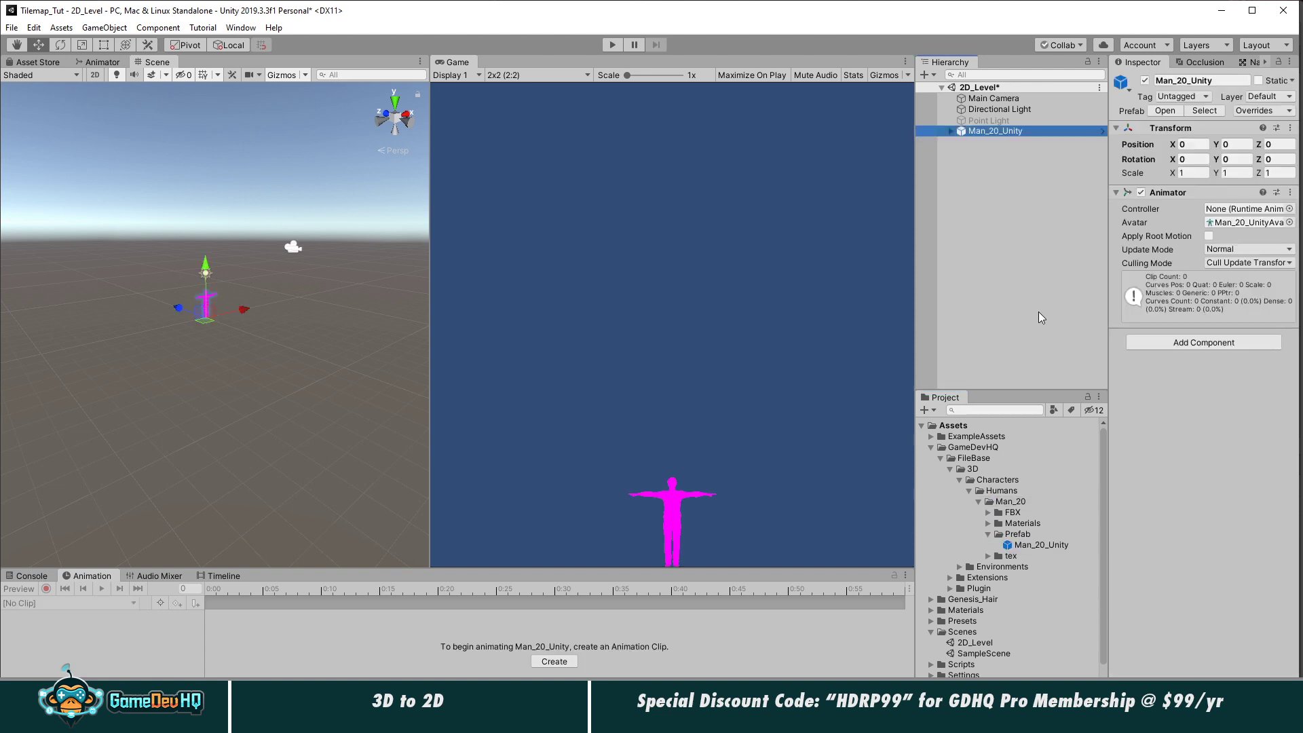
# Step: Upgrade all project materials to the Universal Render Pipeline
pyautogui.click(33, 28)
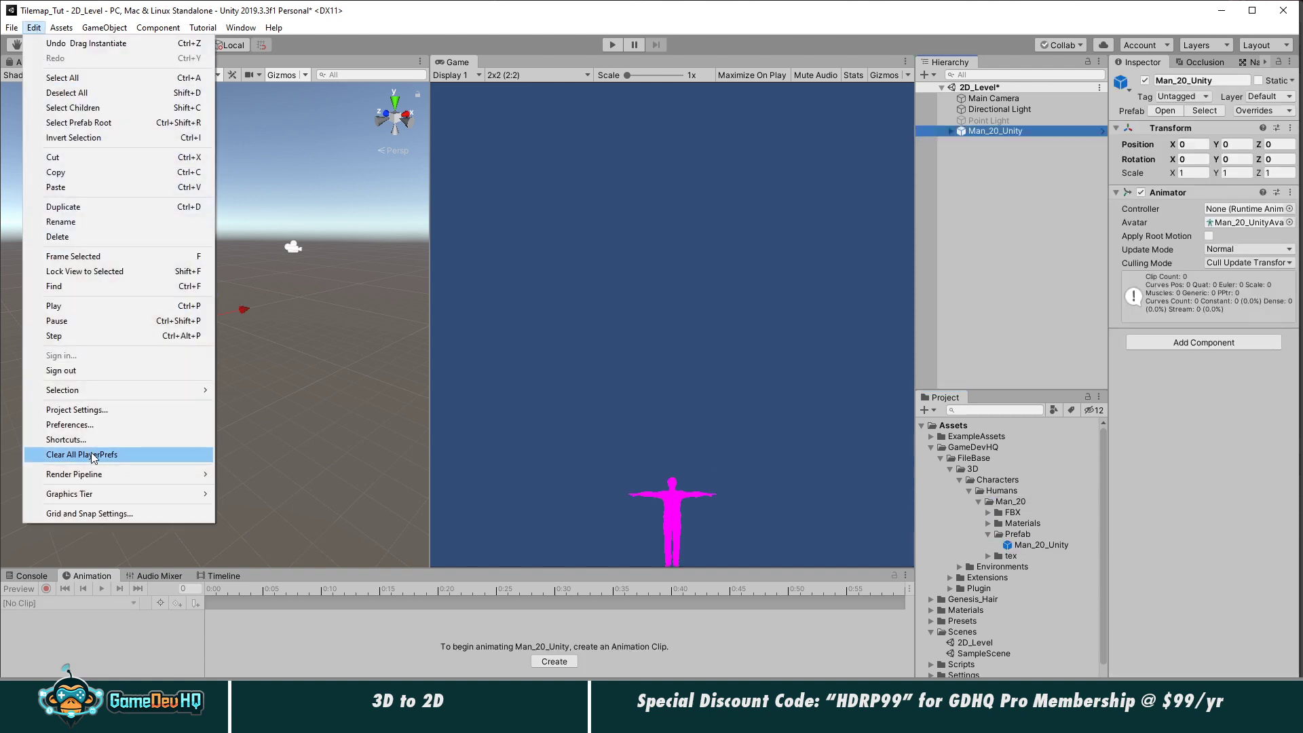
pyautogui.moveTo(91, 479)
pyautogui.moveTo(274, 496)
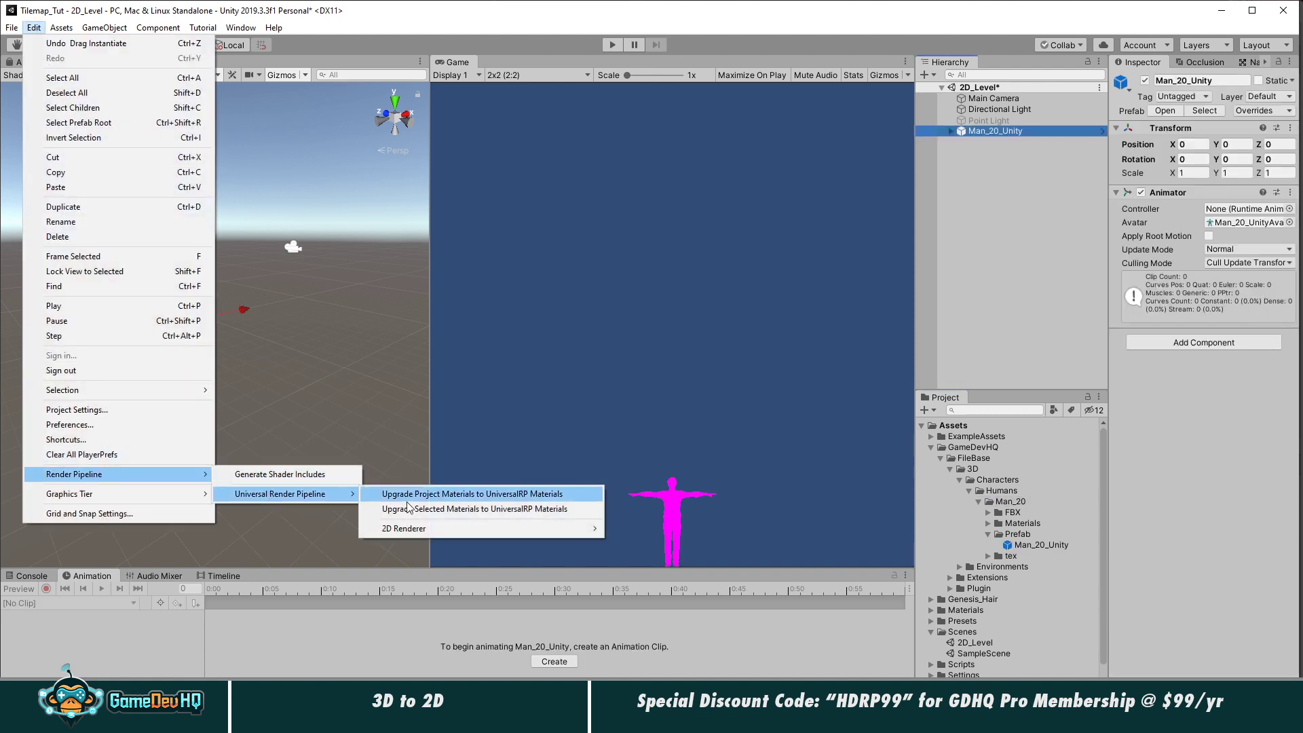
pyautogui.click(448, 495)
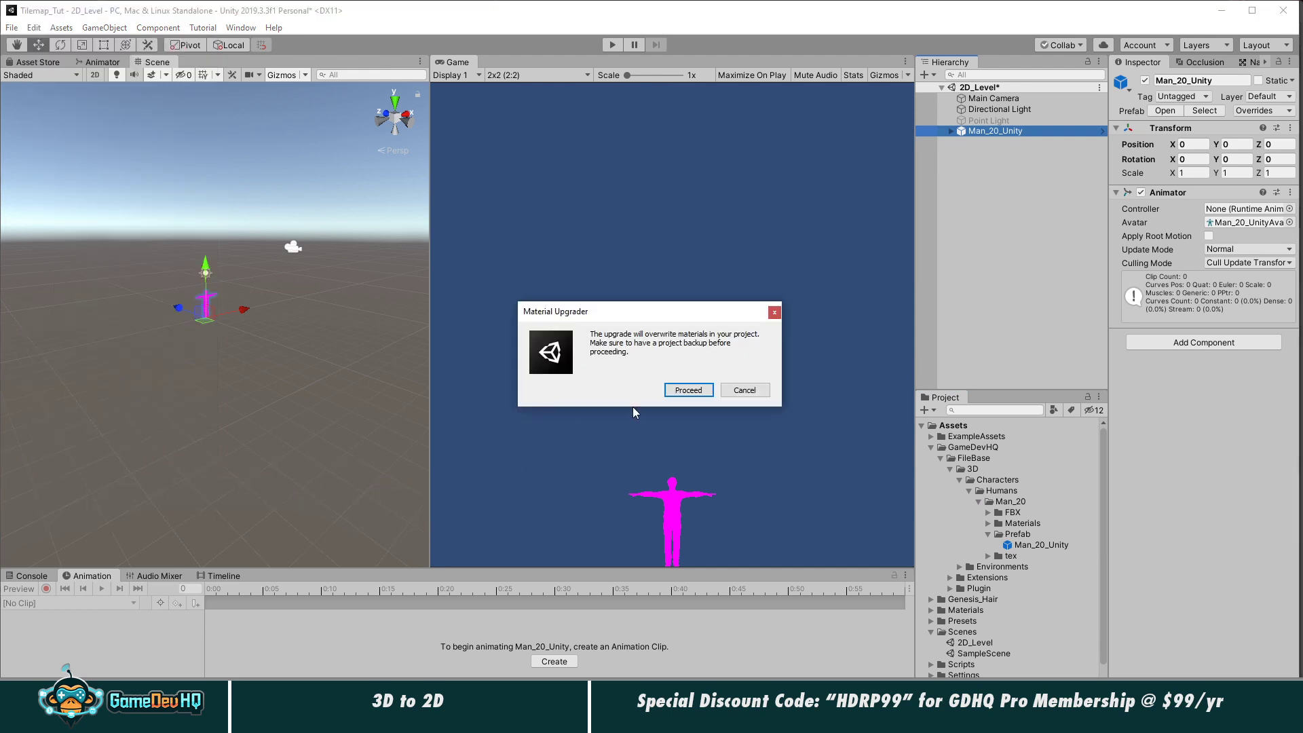
pyautogui.click(688, 391)
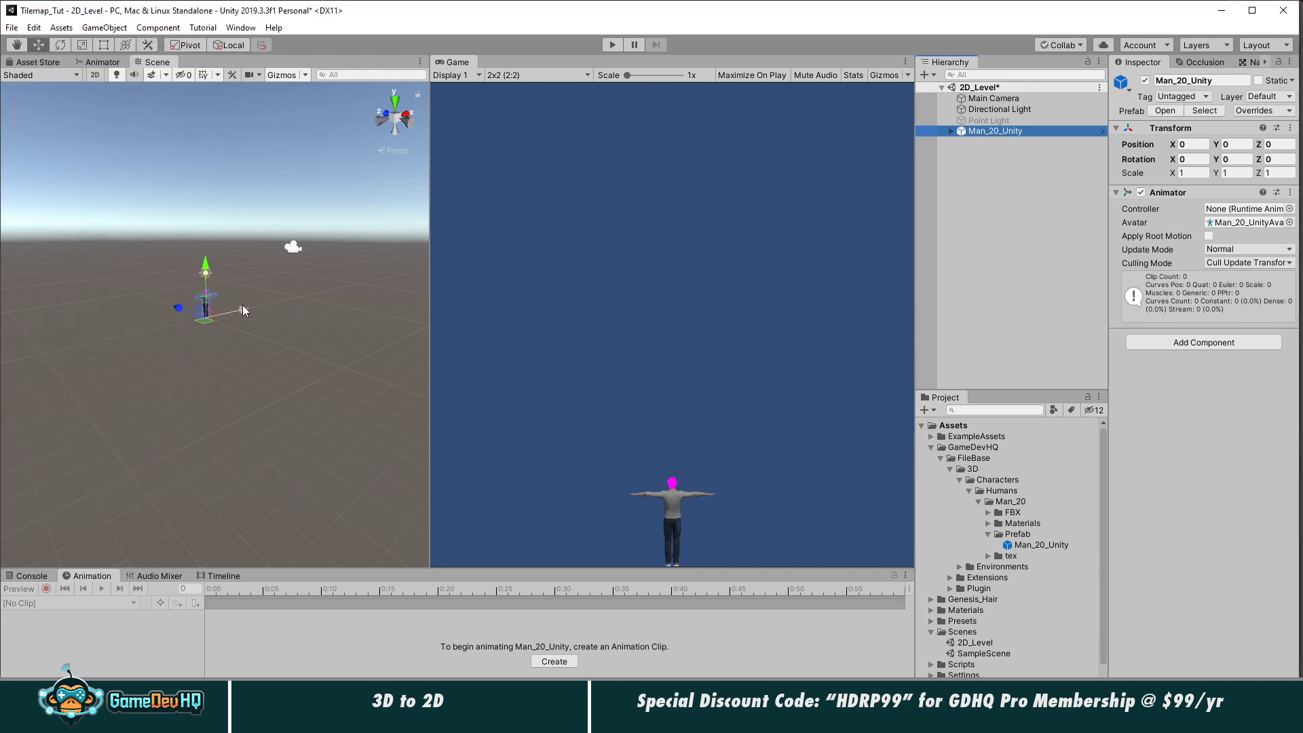
pyautogui.keyDown('alt'); pyautogui.moveTo(209, 306); pyautogui.dragTo(869, 314, button='right'); pyautogui.keyUp('alt')
pyautogui.keyDown('alt'); pyautogui.moveTo(238, 208); pyautogui.dragTo(282, 207, button='right'); pyautogui.keyUp('alt')
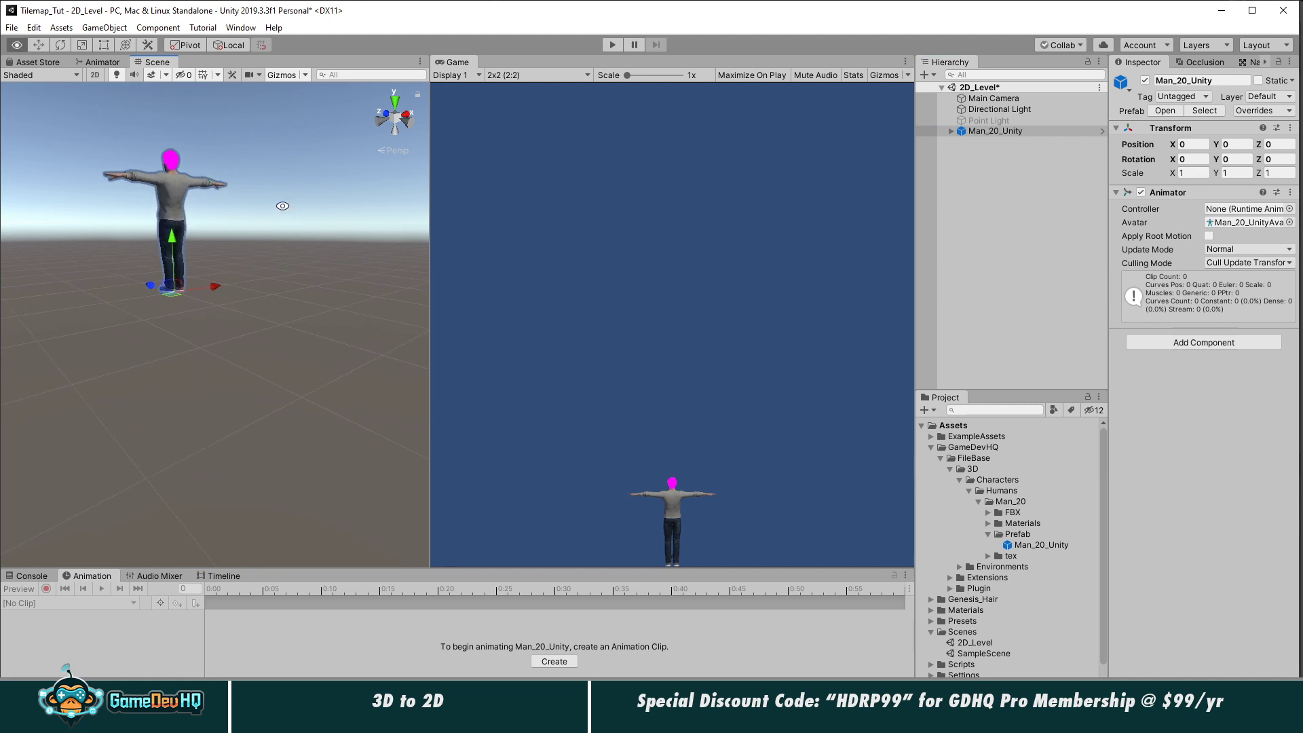
# Step: Switch Man_20_Hair to the URP Lit shader with Man_20_Diffuse as its base map
pyautogui.click(988, 523)
pyautogui.click(1038, 545)
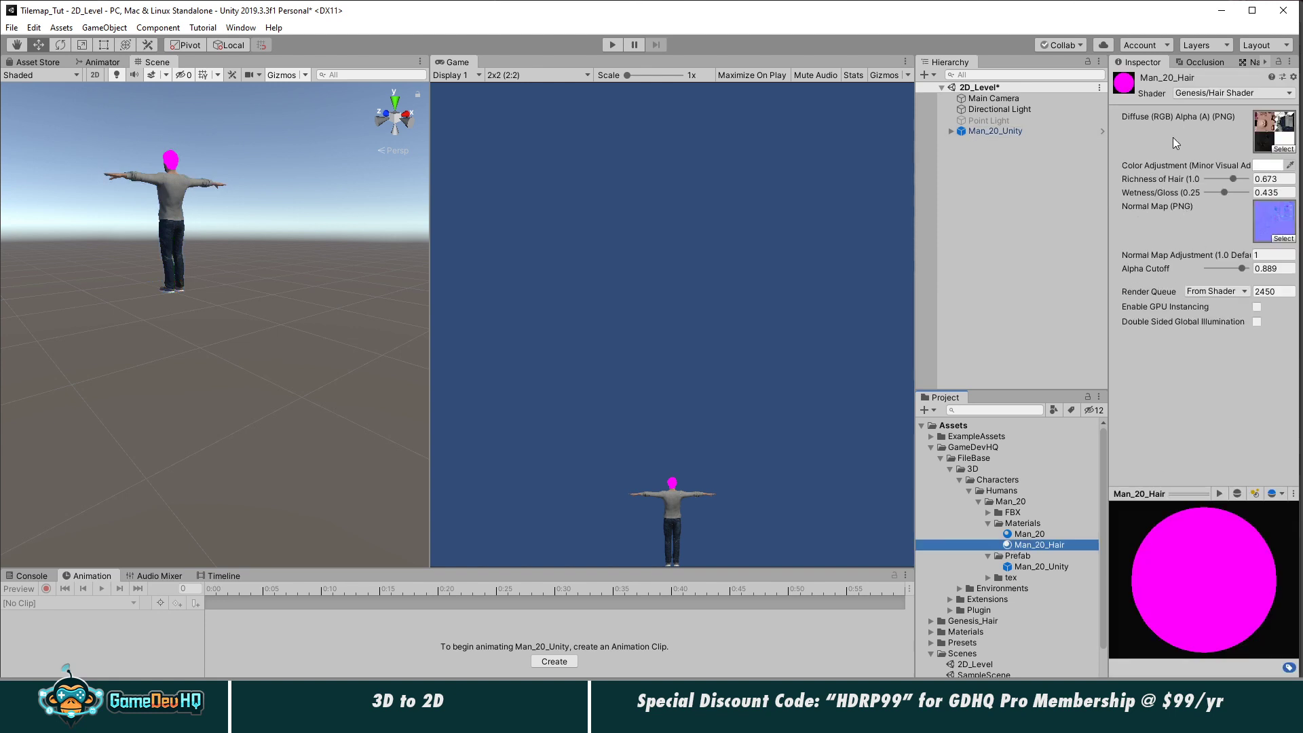
pyautogui.click(1188, 93)
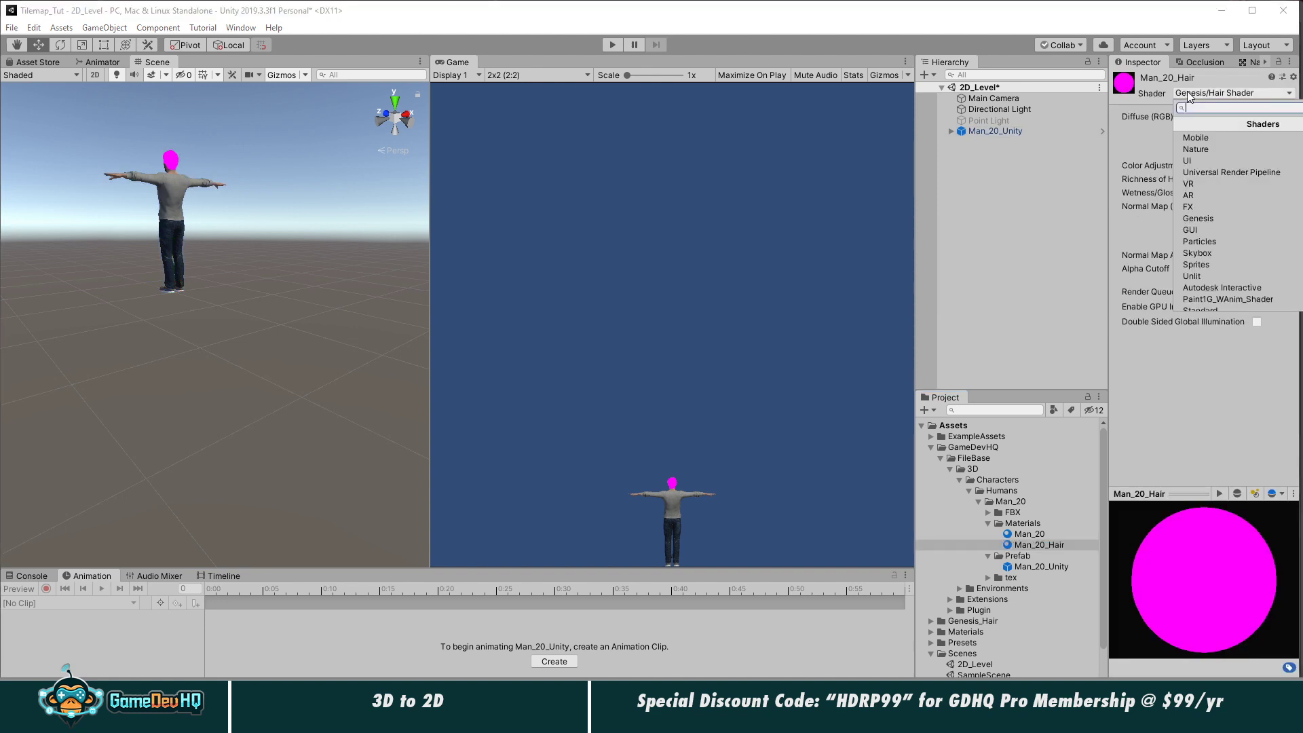
pyautogui.click(1211, 171)
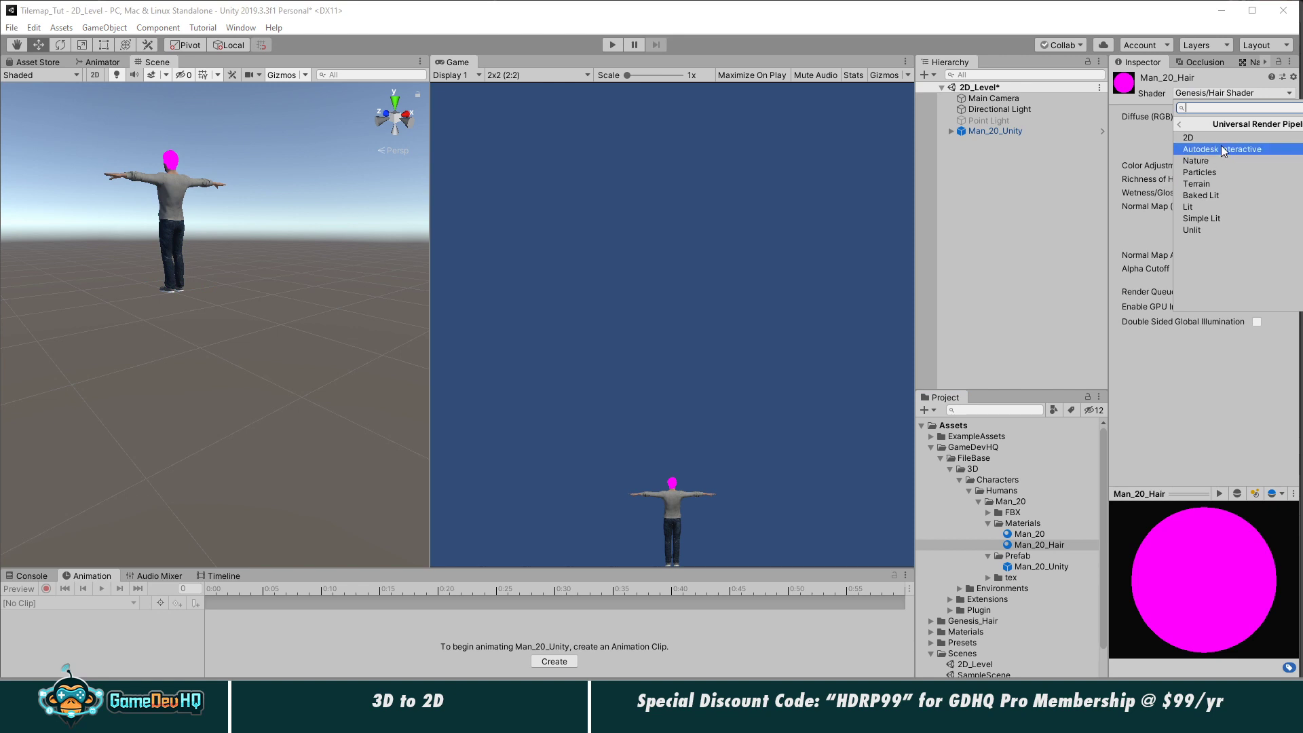
pyautogui.click(1213, 205)
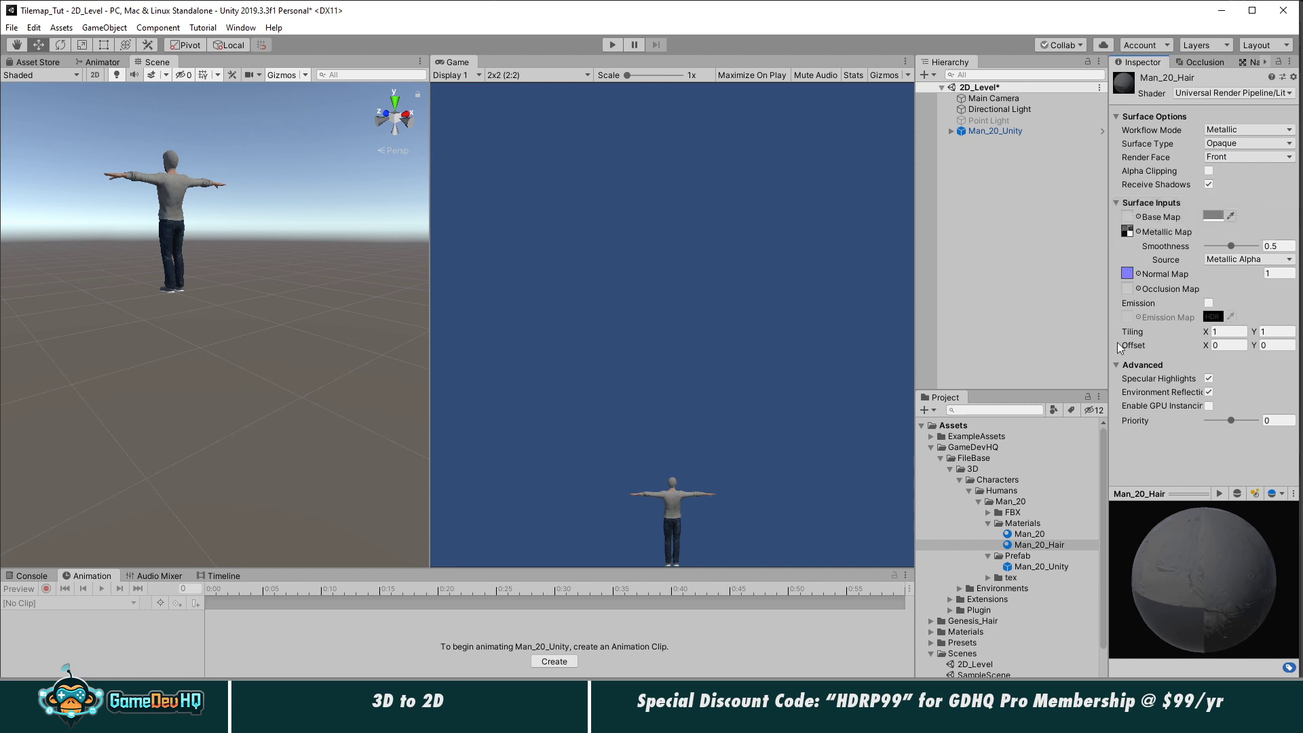
pyautogui.click(990, 578)
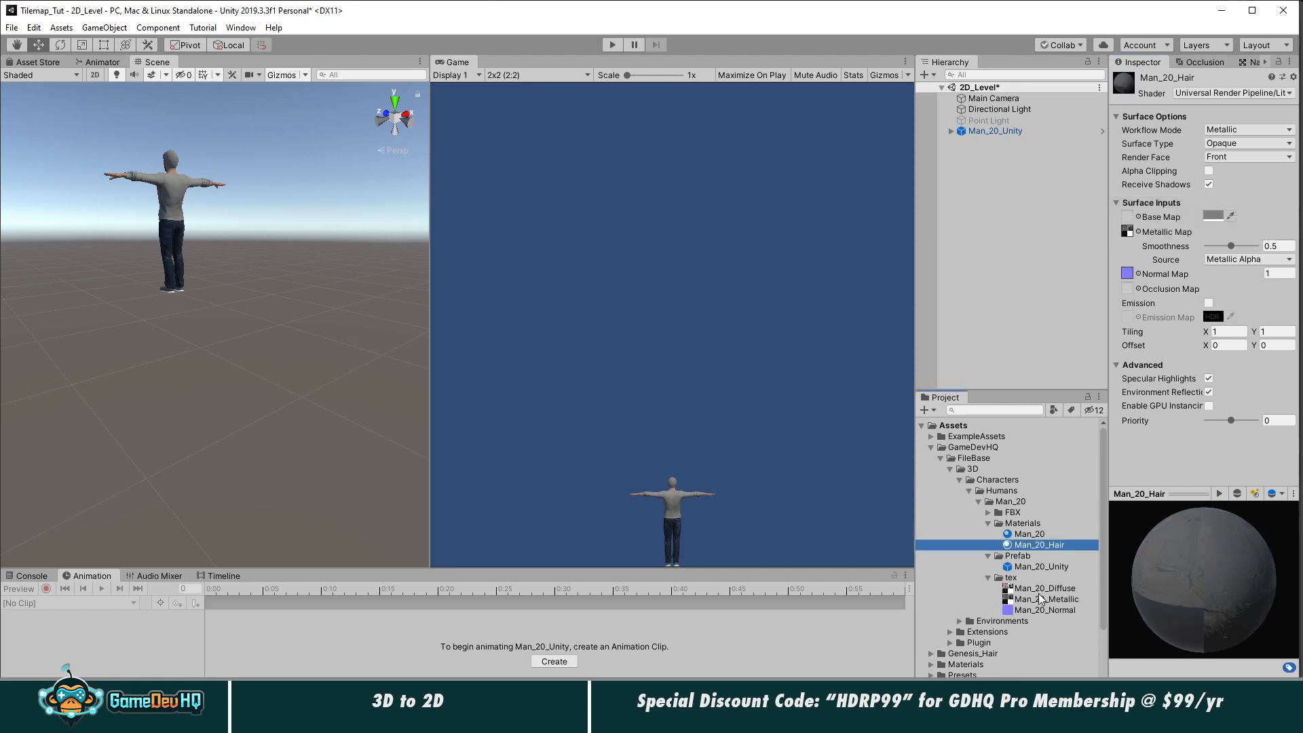
pyautogui.moveTo(1035, 594); pyautogui.dragTo(1129, 219)
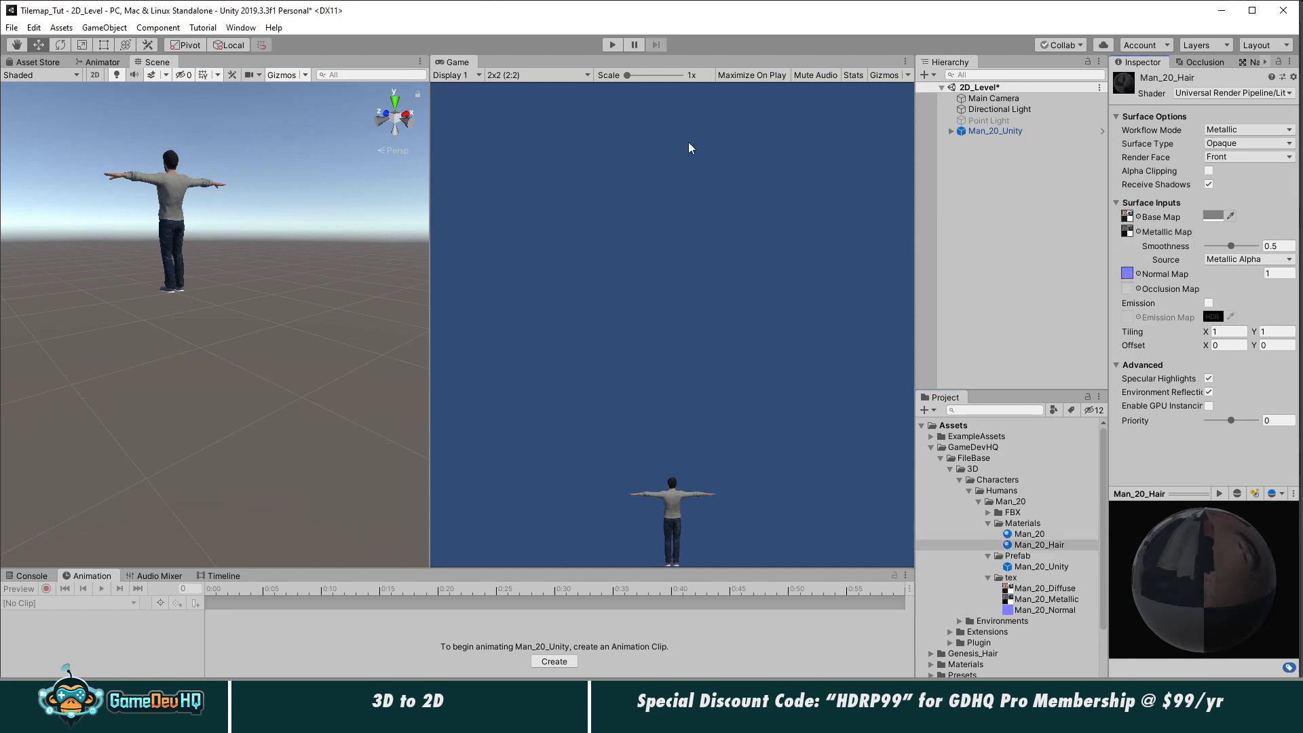
# Step: Rotate Man_20_Unity 180 degrees on Y so it faces forward
pyautogui.click(1003, 131)
pyautogui.press('e')
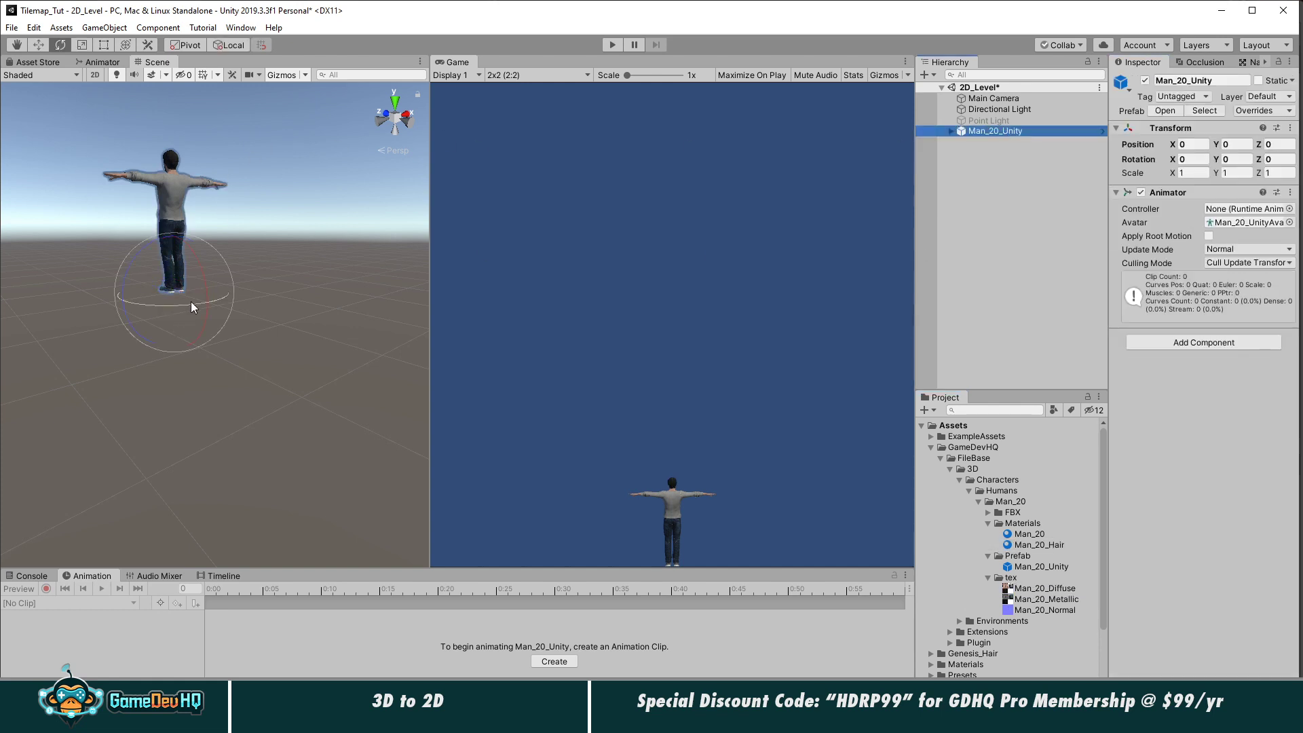
pyautogui.moveTo(195, 306); pyautogui.dragTo(129, 303)
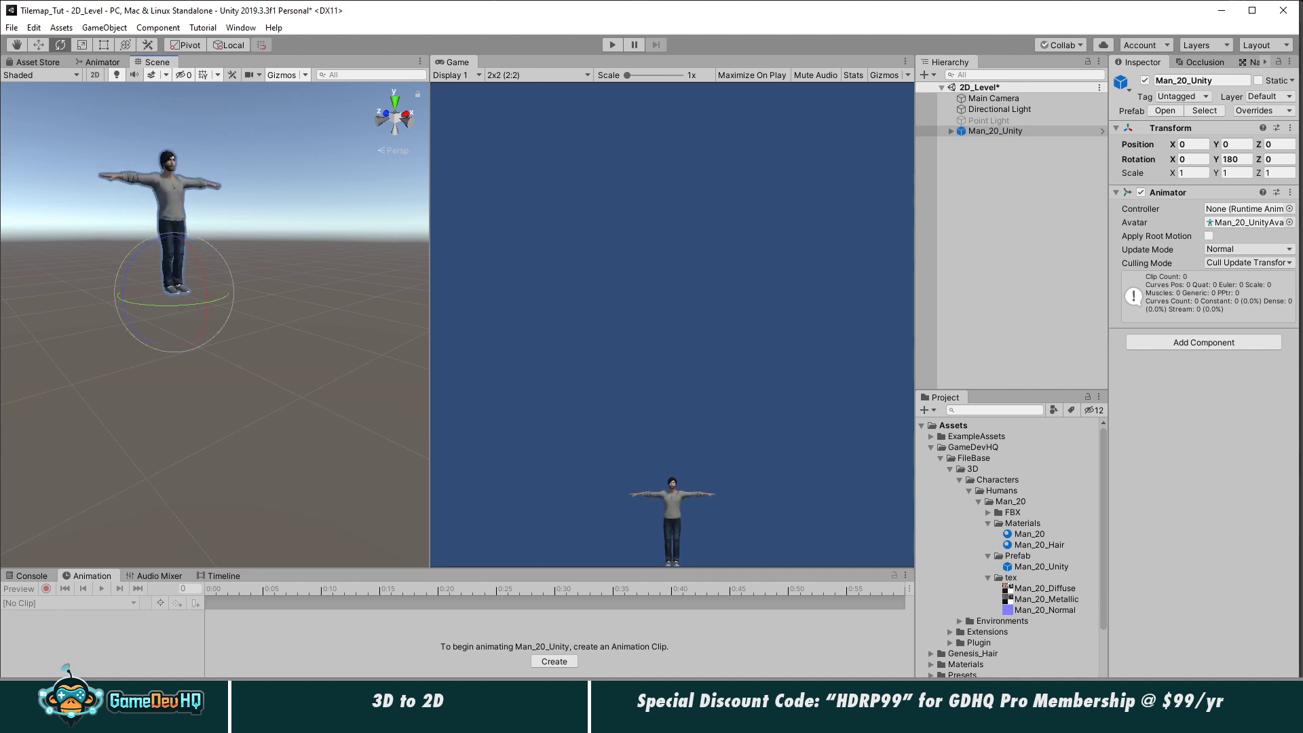
# Step: Enable Alpha Clipping on the Man_20_Hair material and inspect the character's face
pyautogui.click(1035, 545)
pyautogui.click(1209, 171)
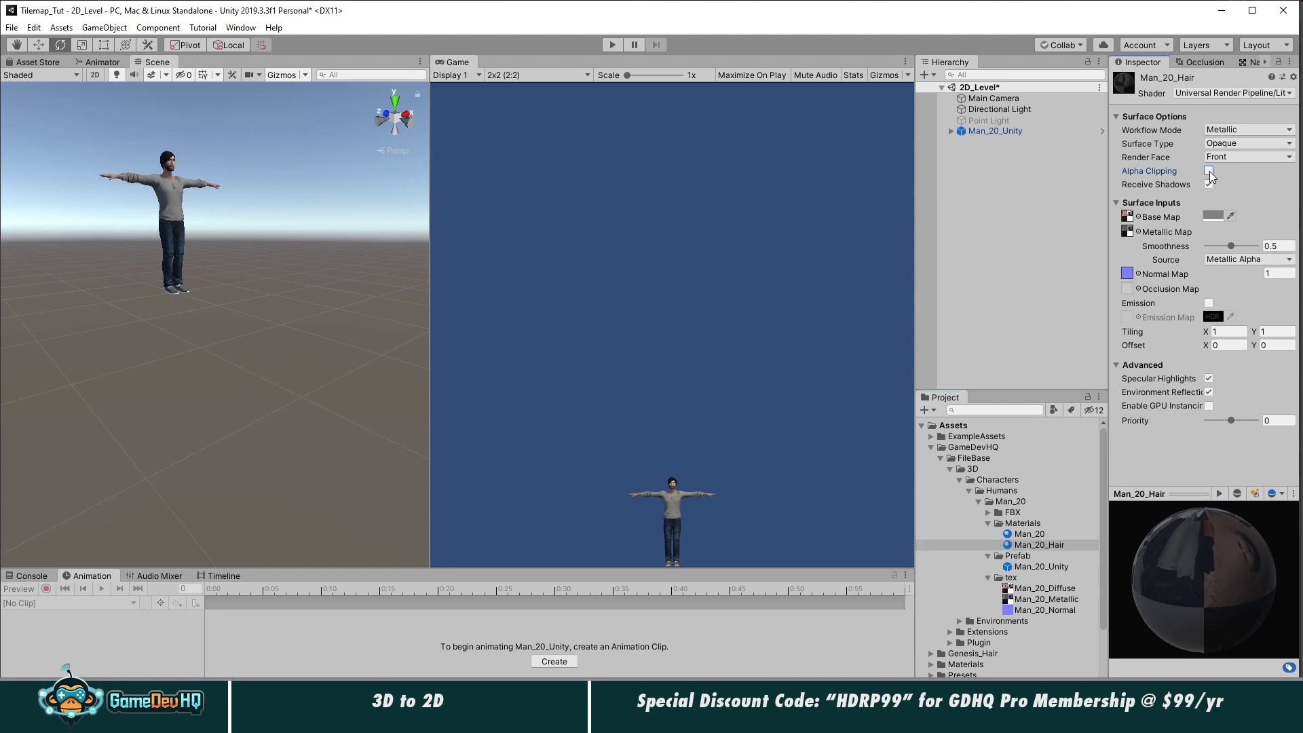
pyautogui.keyDown('alt'); pyautogui.moveTo(151, 208); pyautogui.dragTo(799, 393, button='right'); pyautogui.keyUp('alt')
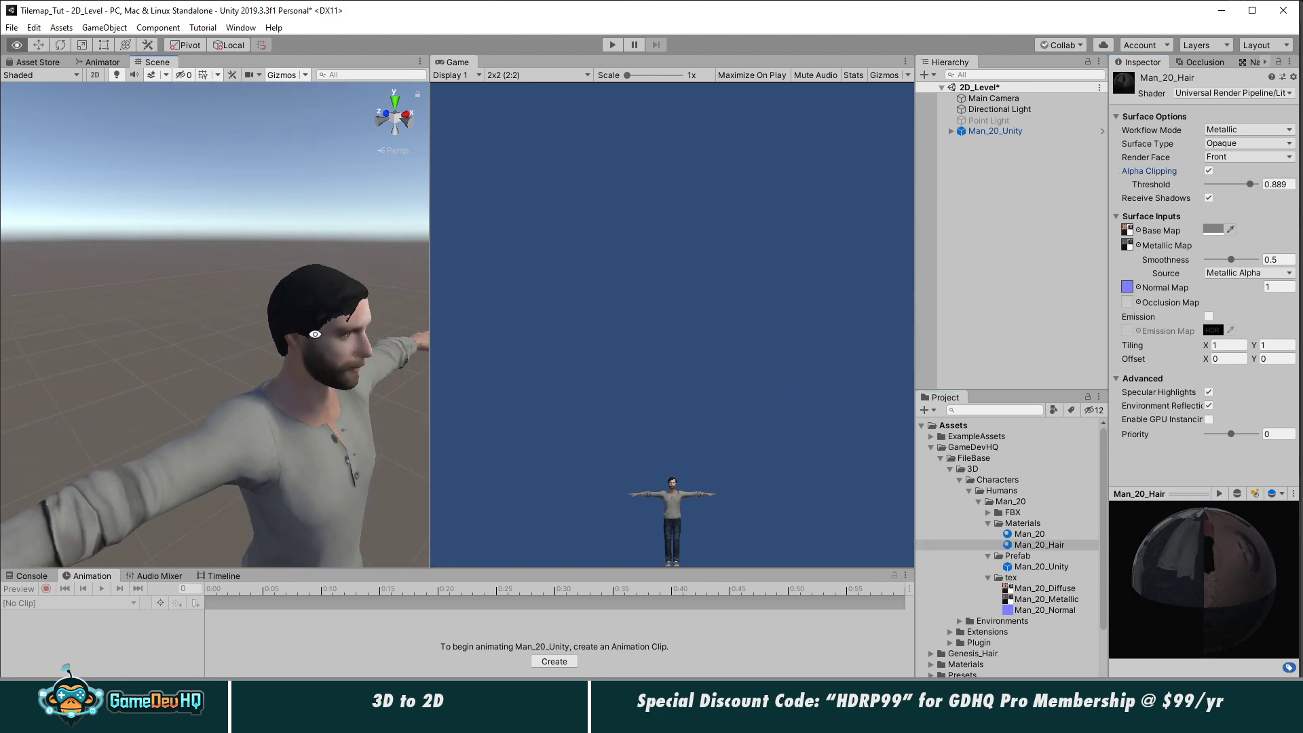
pyautogui.keyDown('alt'); pyautogui.moveTo(316, 335); pyautogui.dragTo(256, 320); pyautogui.keyUp('alt')
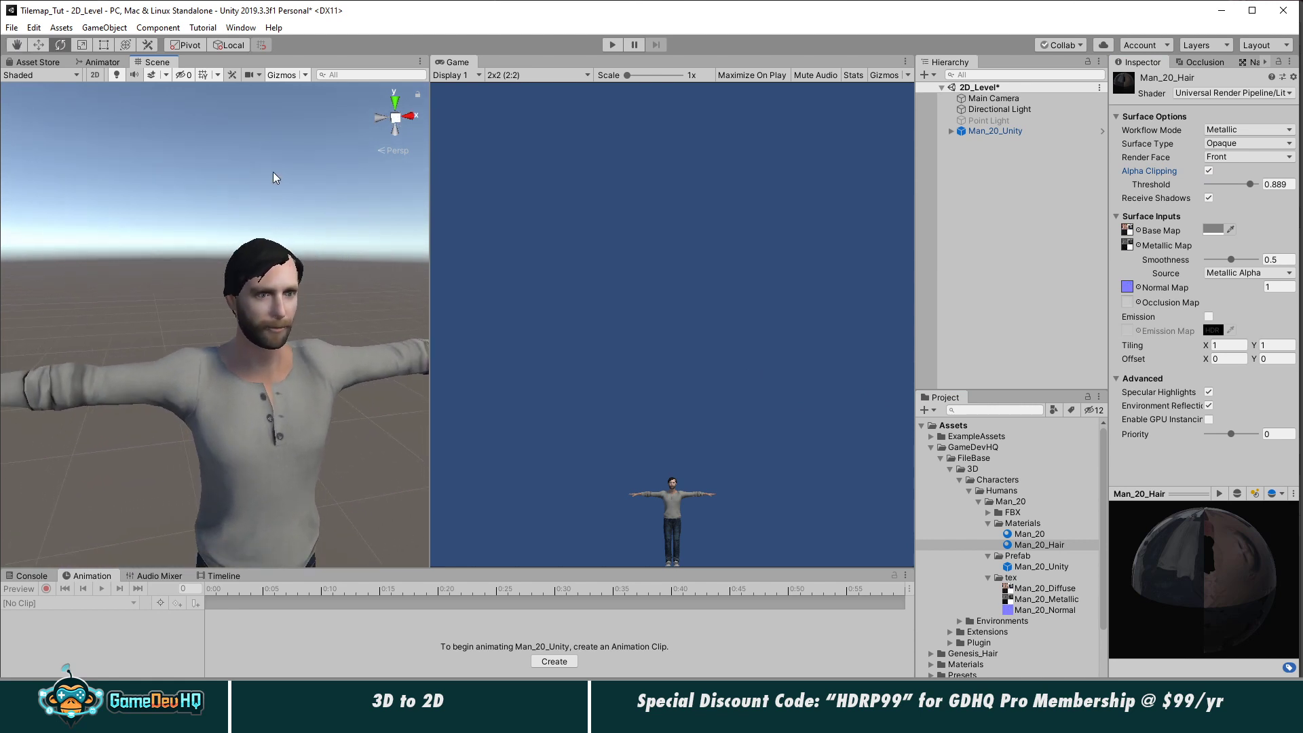
# Step: Zoom out and pan the scene view to frame the character and camera
pyautogui.click(240, 28)
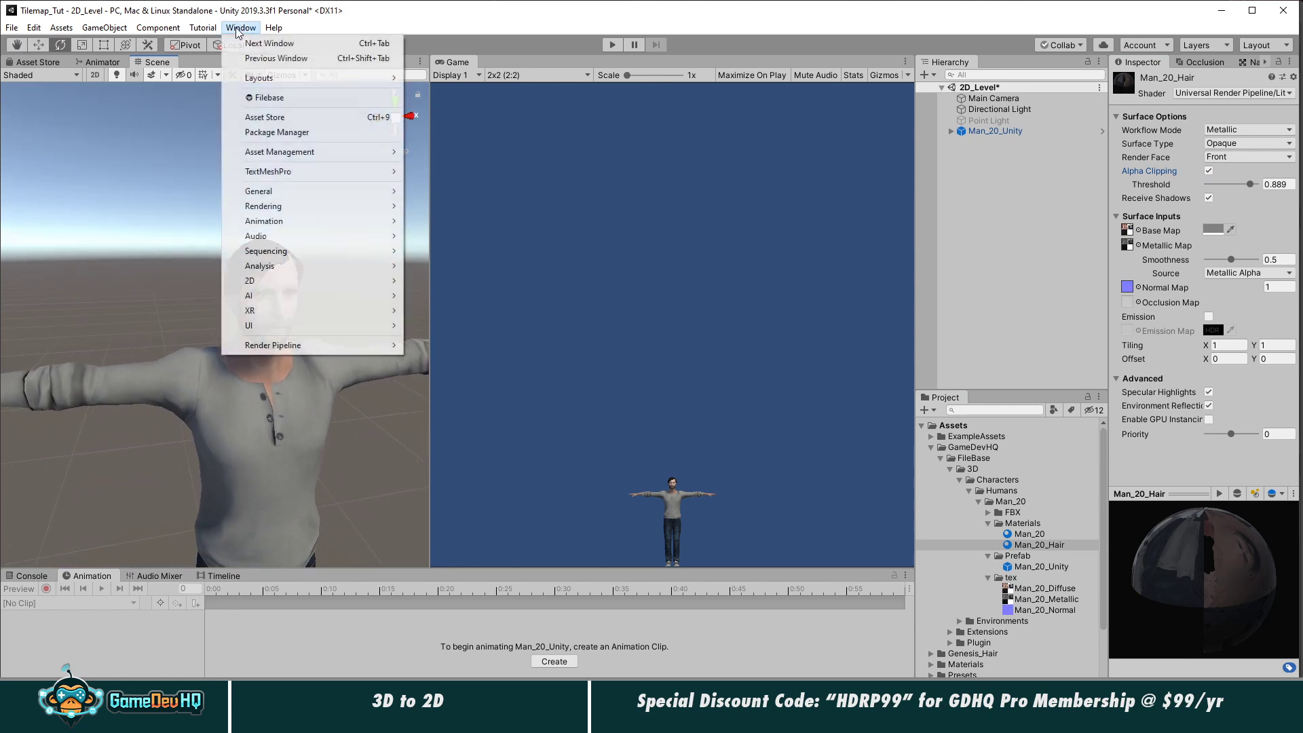
pyautogui.click(439, 20)
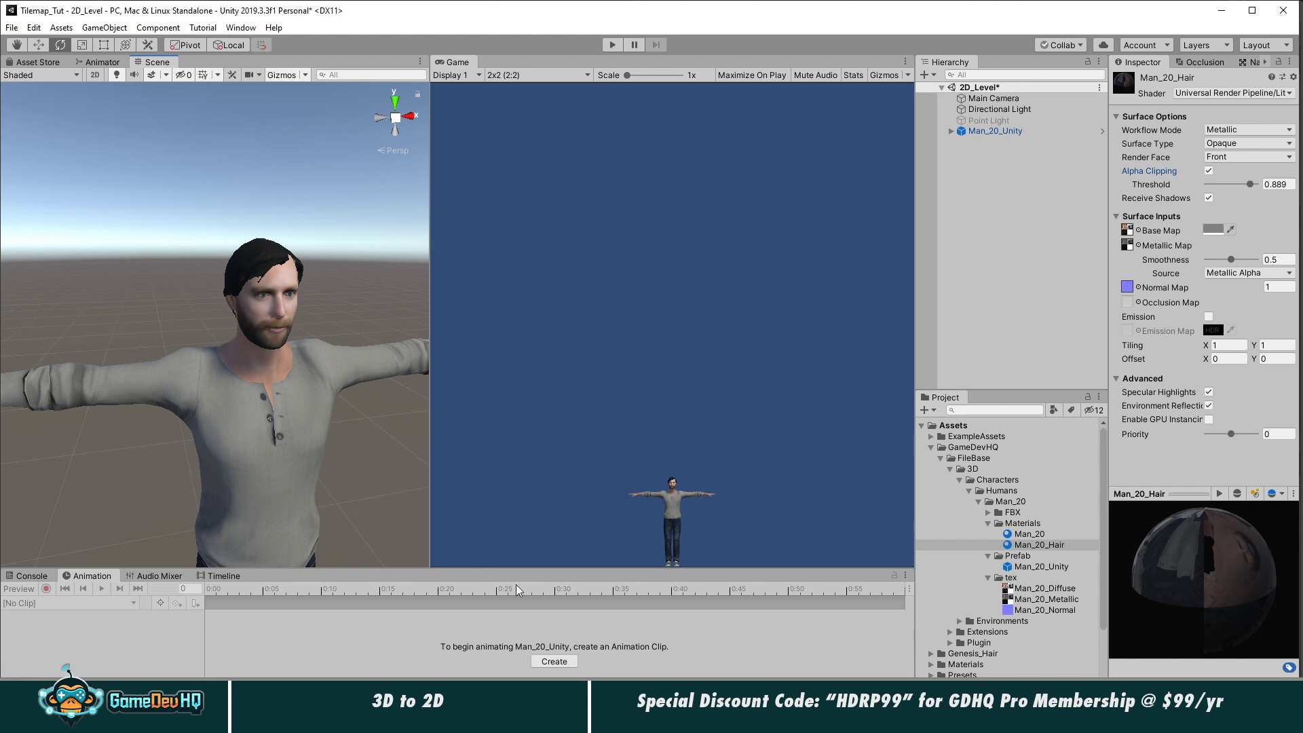
pyautogui.keyDown('alt'); pyautogui.moveTo(396, 459); pyautogui.dragTo(102, 450, button='right'); pyautogui.keyUp('alt')
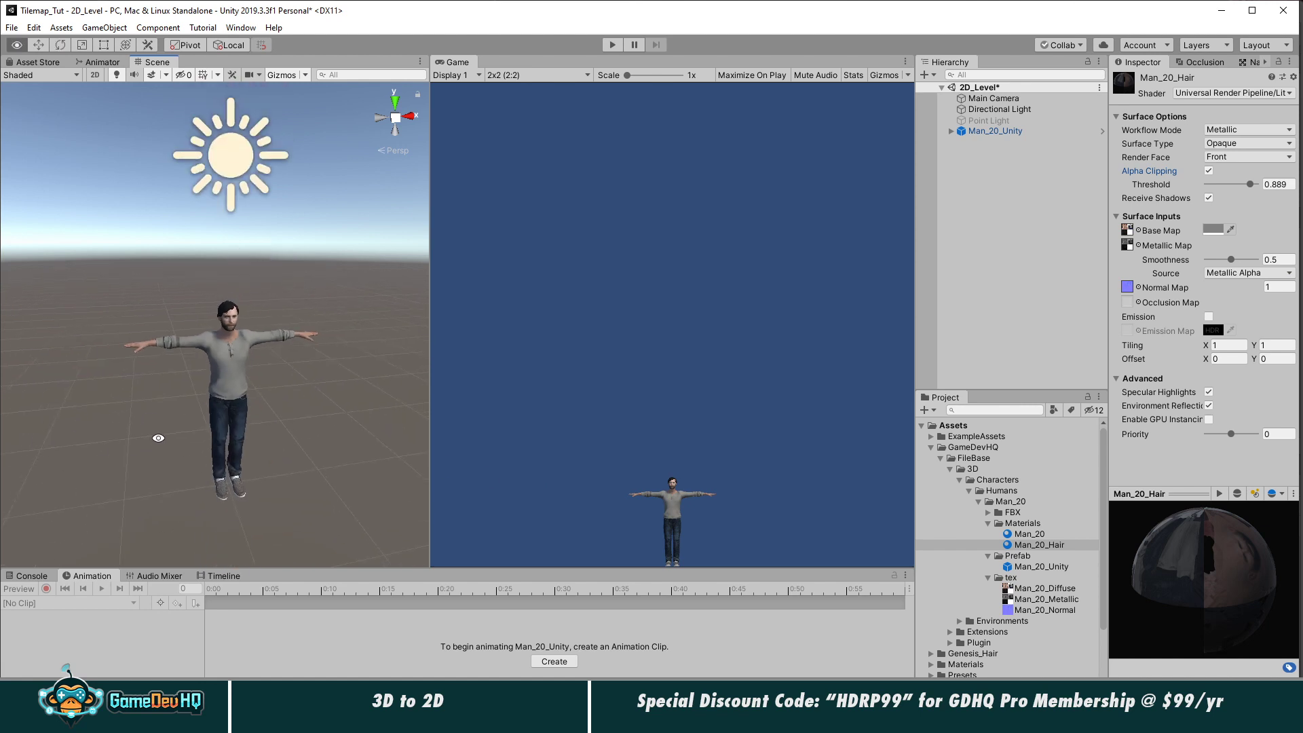
pyautogui.moveTo(157, 439); pyautogui.dragTo(180, 381, button='middle')
pyautogui.scroll(-5, 253, 382)
pyautogui.keyDown('alt'); pyautogui.moveTo(253, 378); pyautogui.dragTo(181, 364); pyautogui.keyUp('alt')
pyautogui.scroll(-4, 179, 368)
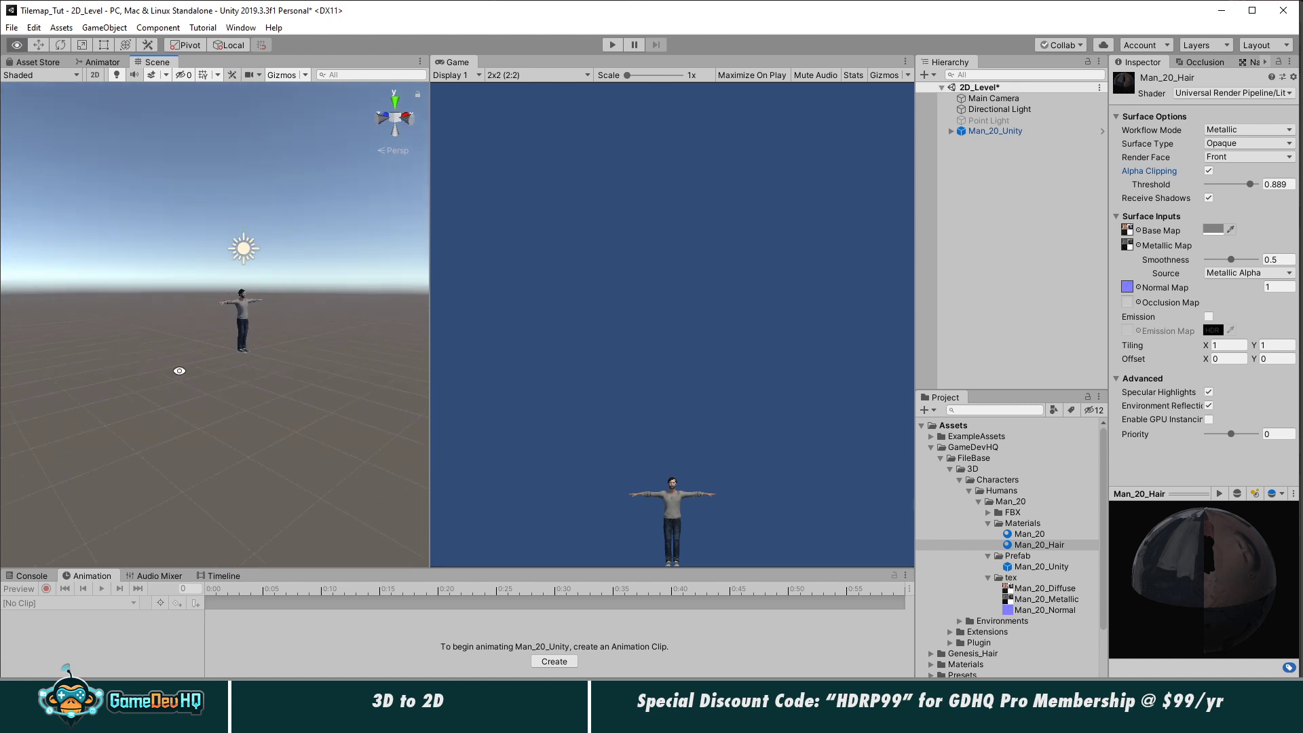
pyautogui.moveTo(177, 370); pyautogui.dragTo(84, 354, button='middle')
# Step: Set the Main Camera to orthographic size 1.1 at Position Y 1.12
pyautogui.click(995, 98)
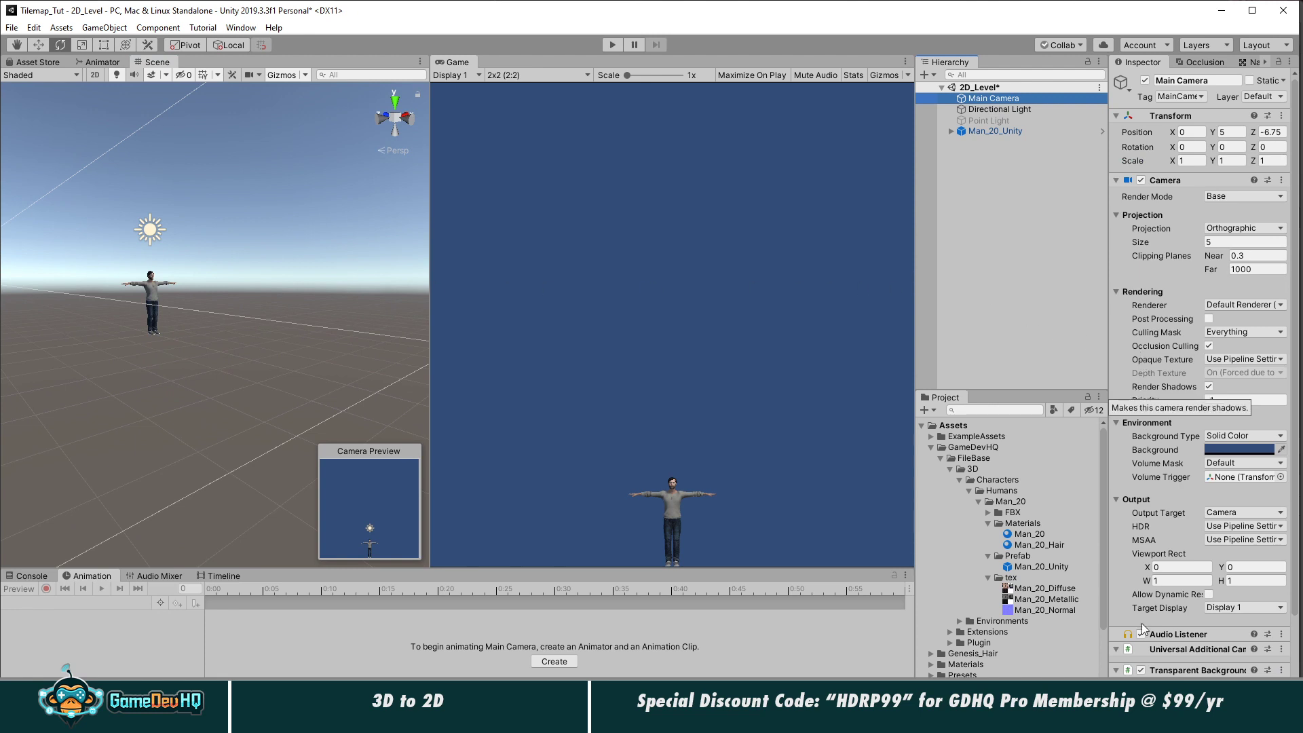
pyautogui.moveTo(1145, 582); pyautogui.dragTo(1141, 590)
pyautogui.click(1172, 581)
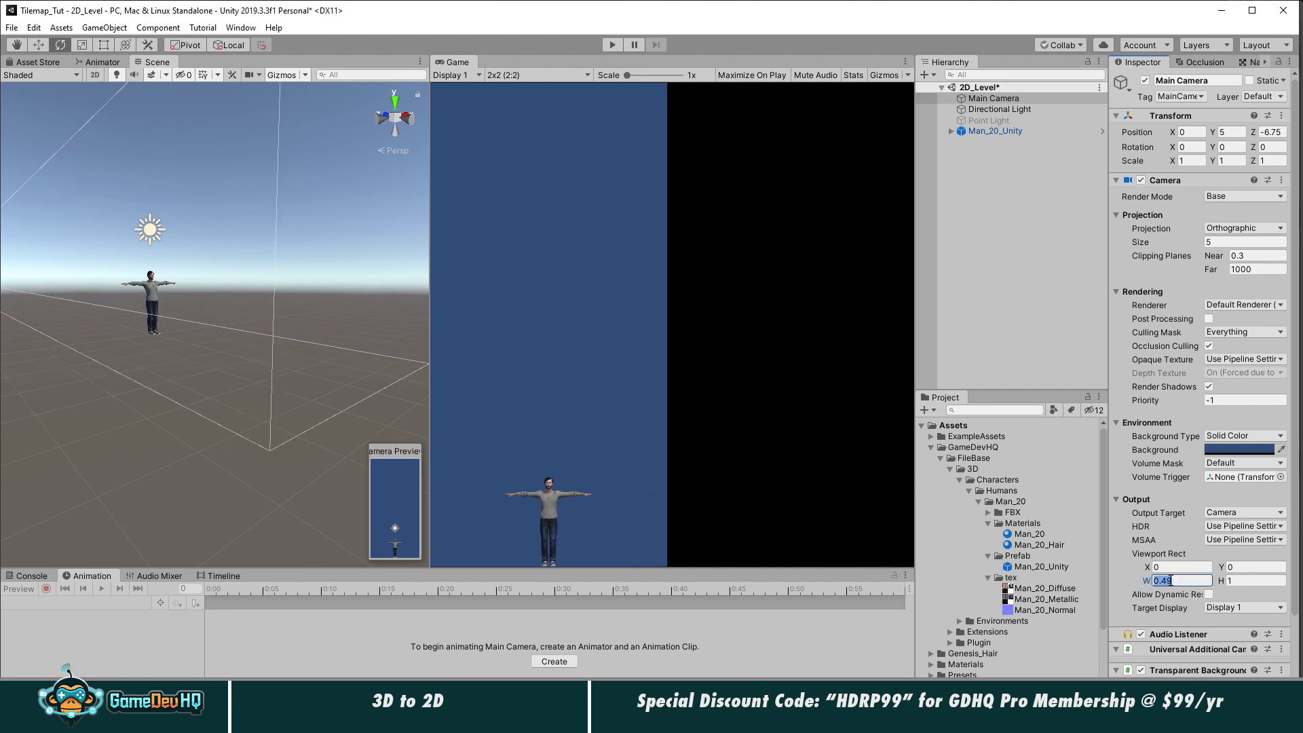
pyautogui.write('1')
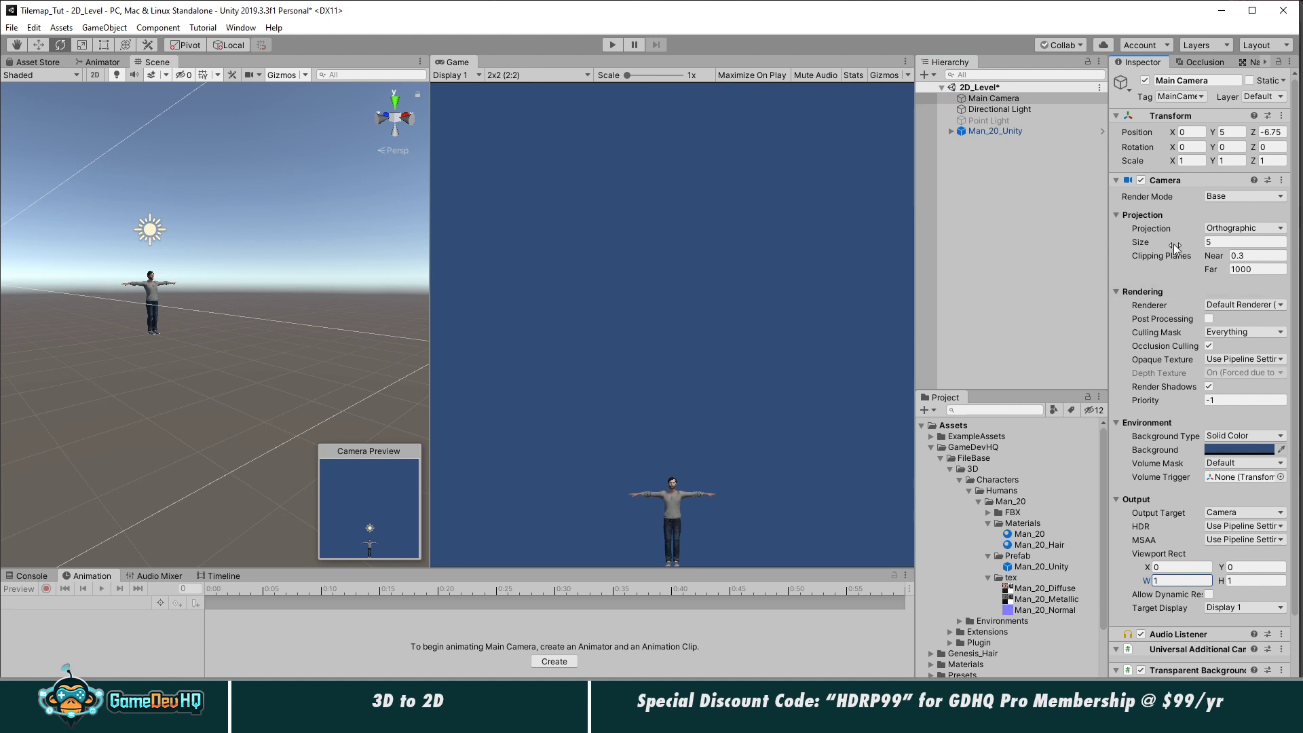
pyautogui.moveTo(1174, 243); pyautogui.dragTo(1123, 251)
pyautogui.scroll(-5, 331, 252)
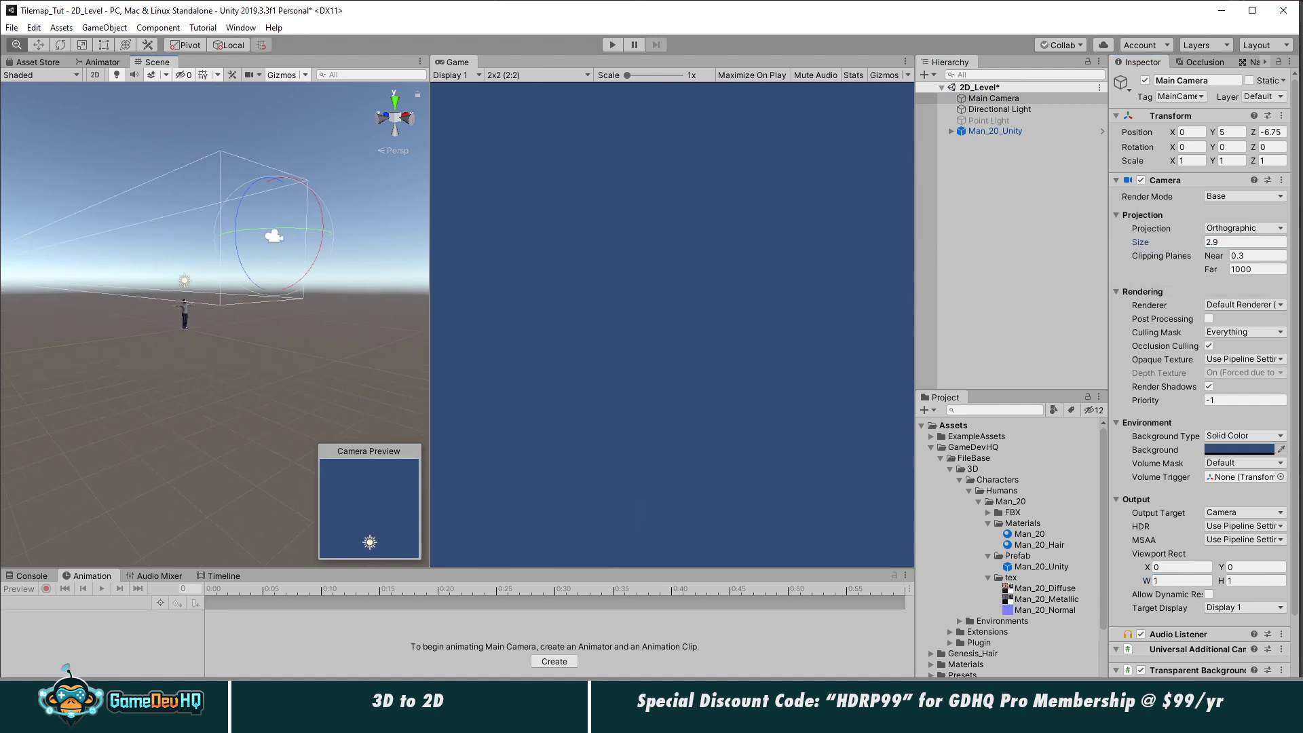
pyautogui.press('w')
pyautogui.moveTo(270, 189); pyautogui.dragTo(268, 270)
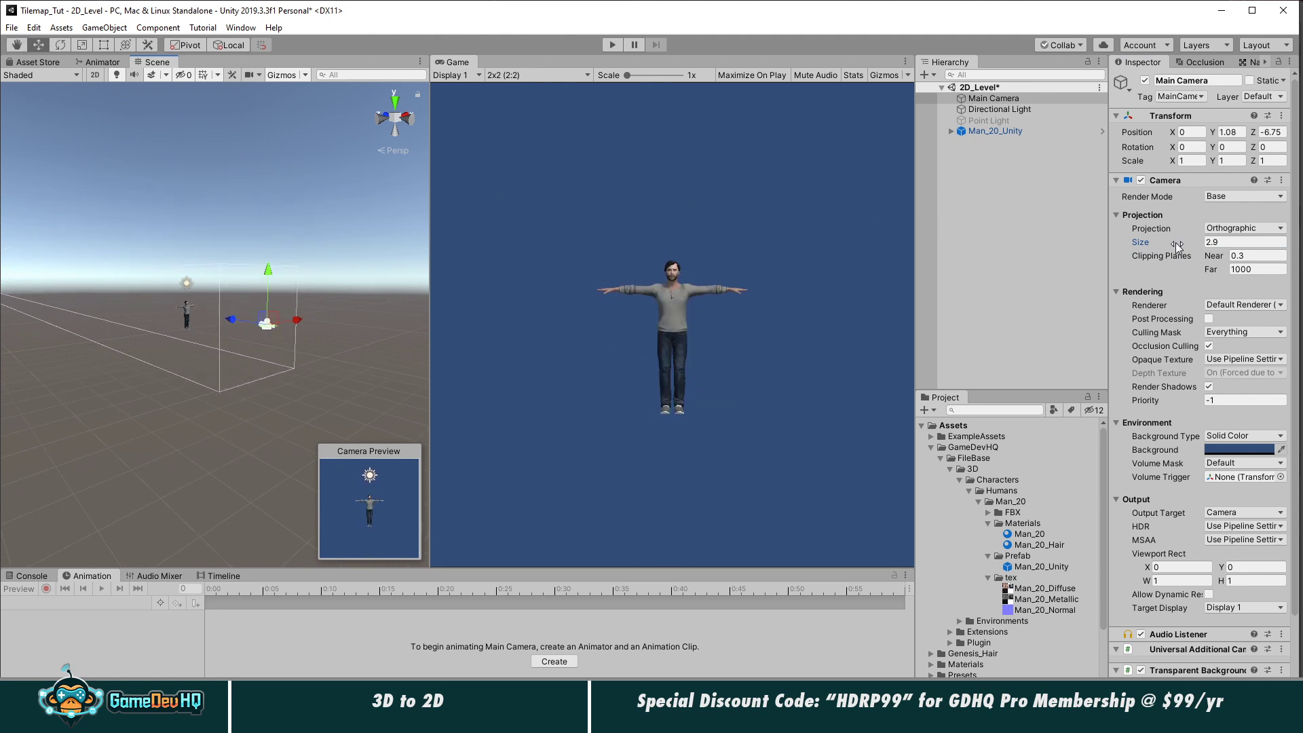
pyautogui.moveTo(1176, 243); pyautogui.dragTo(1156, 247)
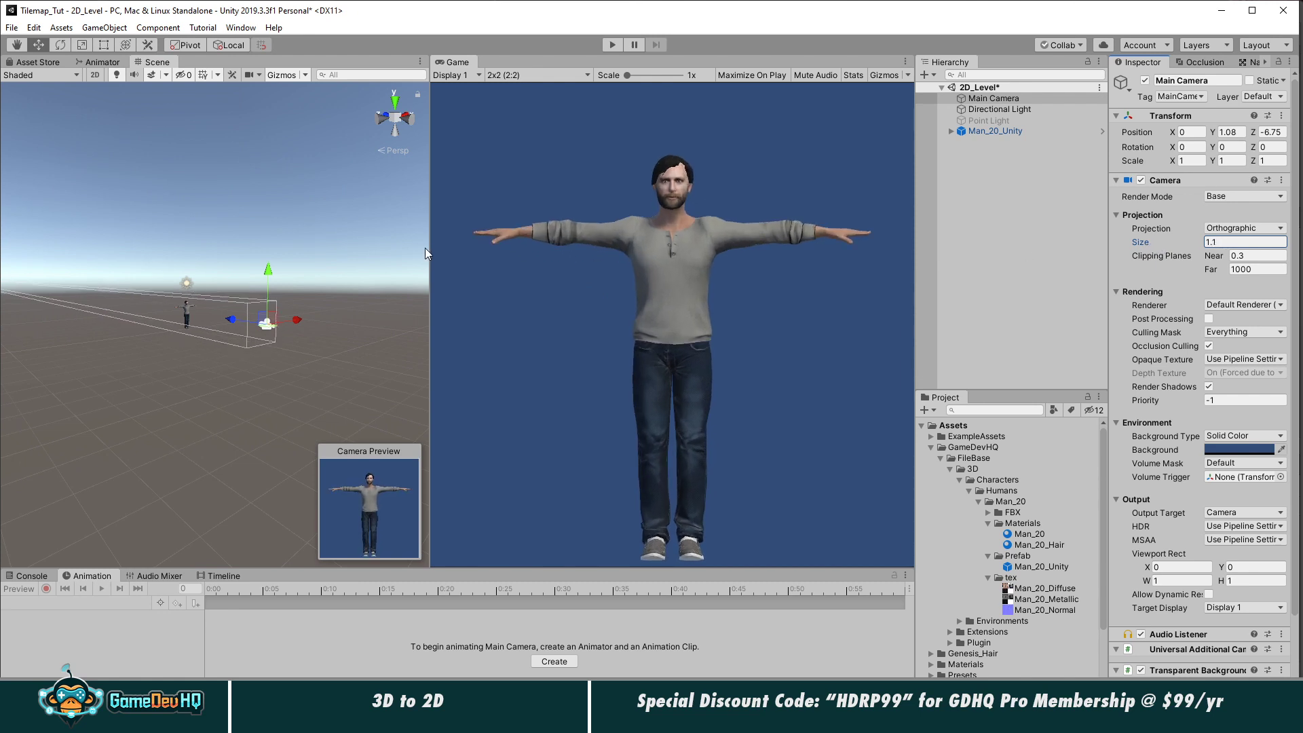
pyautogui.moveTo(269, 278); pyautogui.dragTo(270, 272)
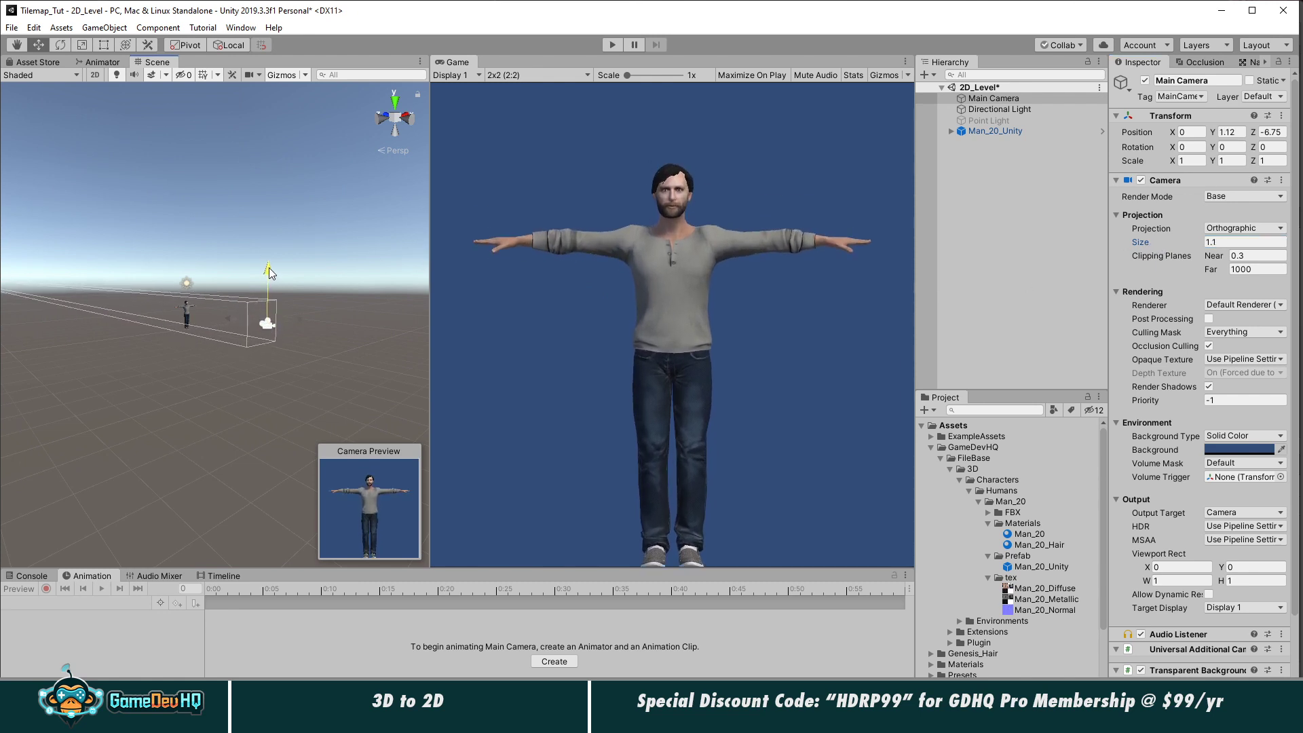
# Step: Rotate Man_20_Unity to Y 90 so it stands in side profile
pyautogui.click(995, 131)
pyautogui.press('r')
pyautogui.press('e')
pyautogui.moveTo(175, 341); pyautogui.dragTo(369, 340)
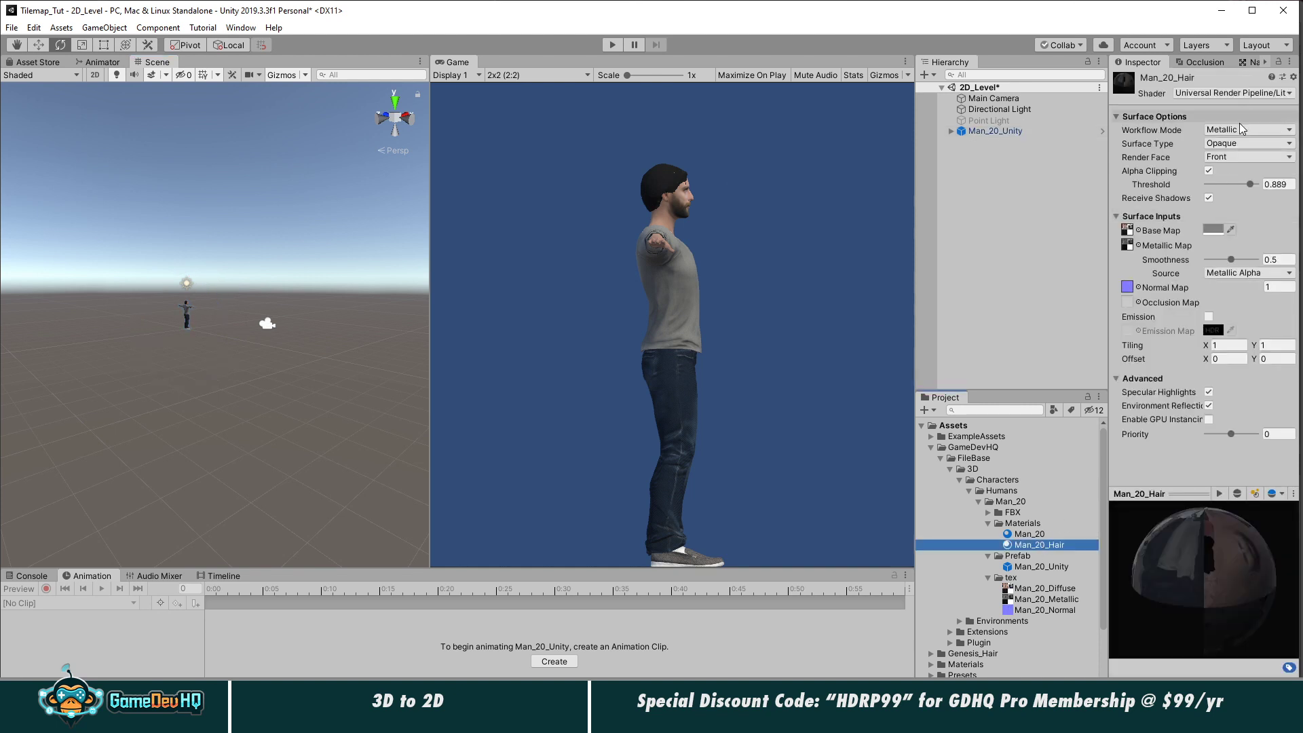
# Step: Switch the hair material to the URP Nature SpeedTree7 shader, two-sided with normal map on
pyautogui.click(1226, 95)
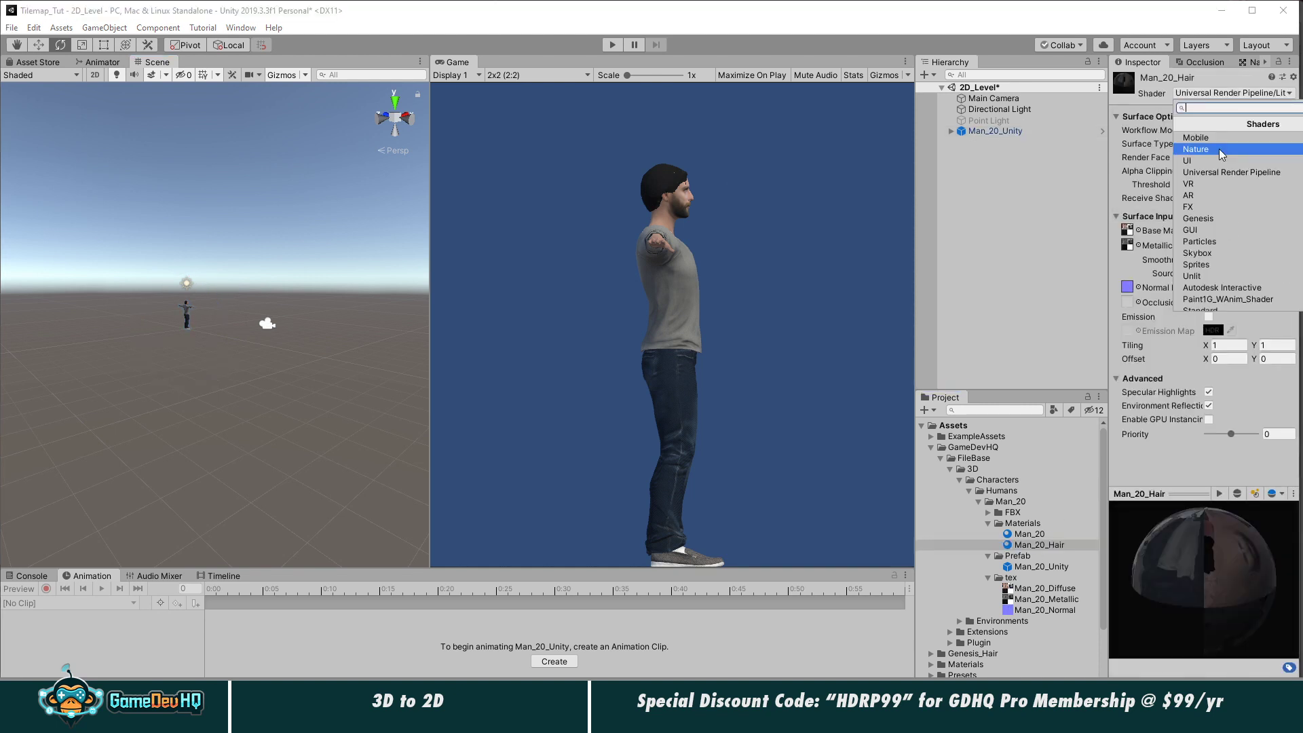
pyautogui.click(1225, 173)
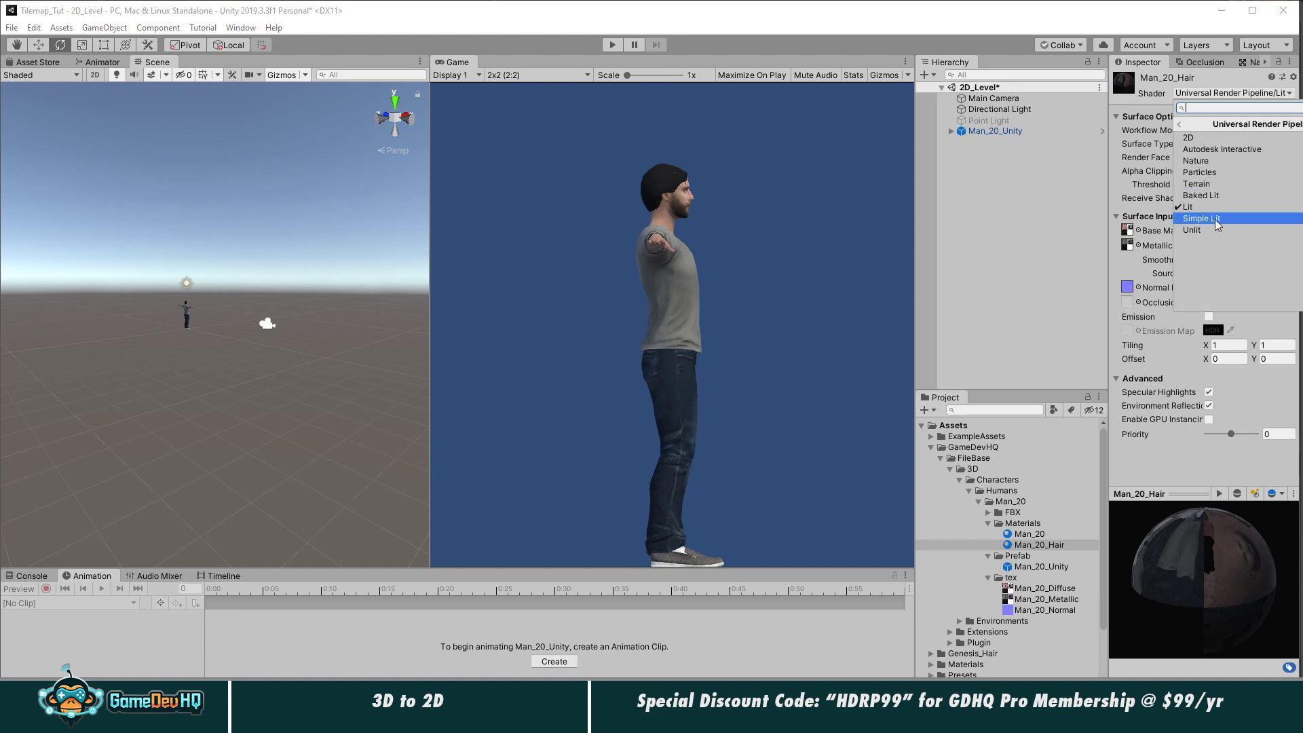
pyautogui.click(1214, 161)
pyautogui.click(1210, 140)
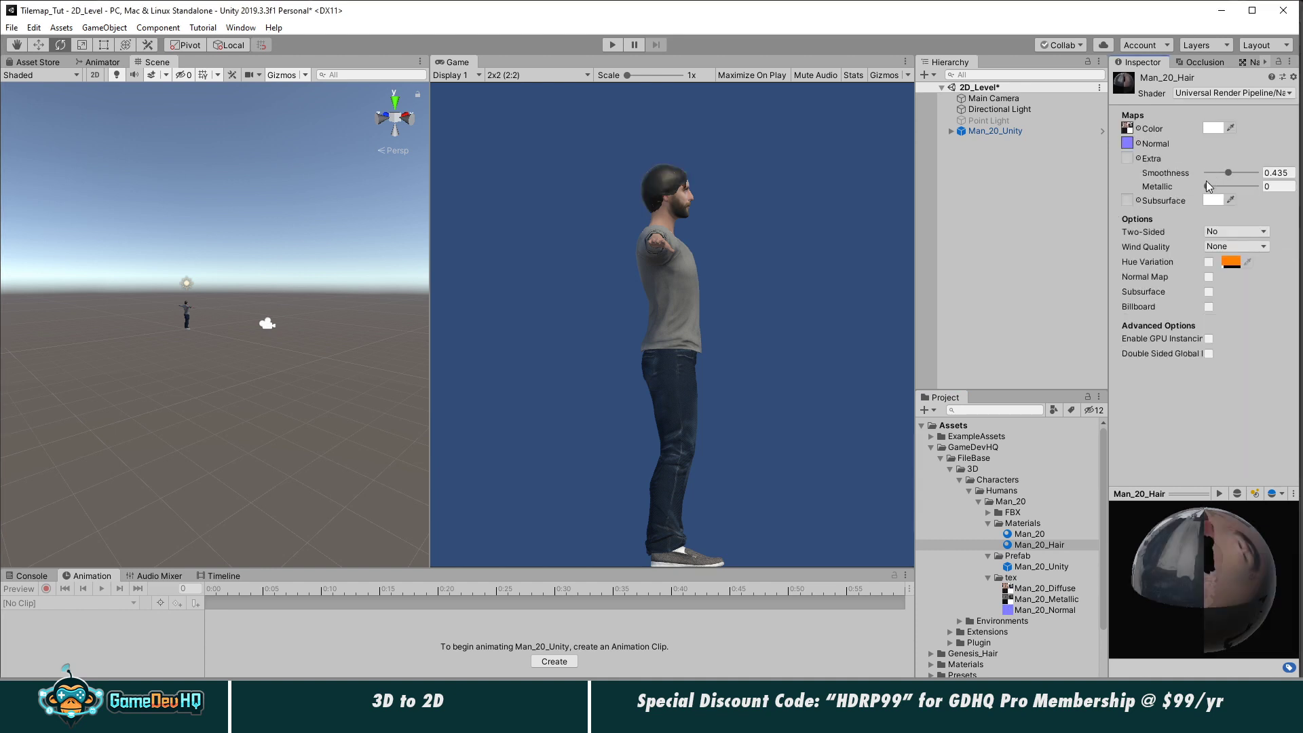
pyautogui.click(1210, 231)
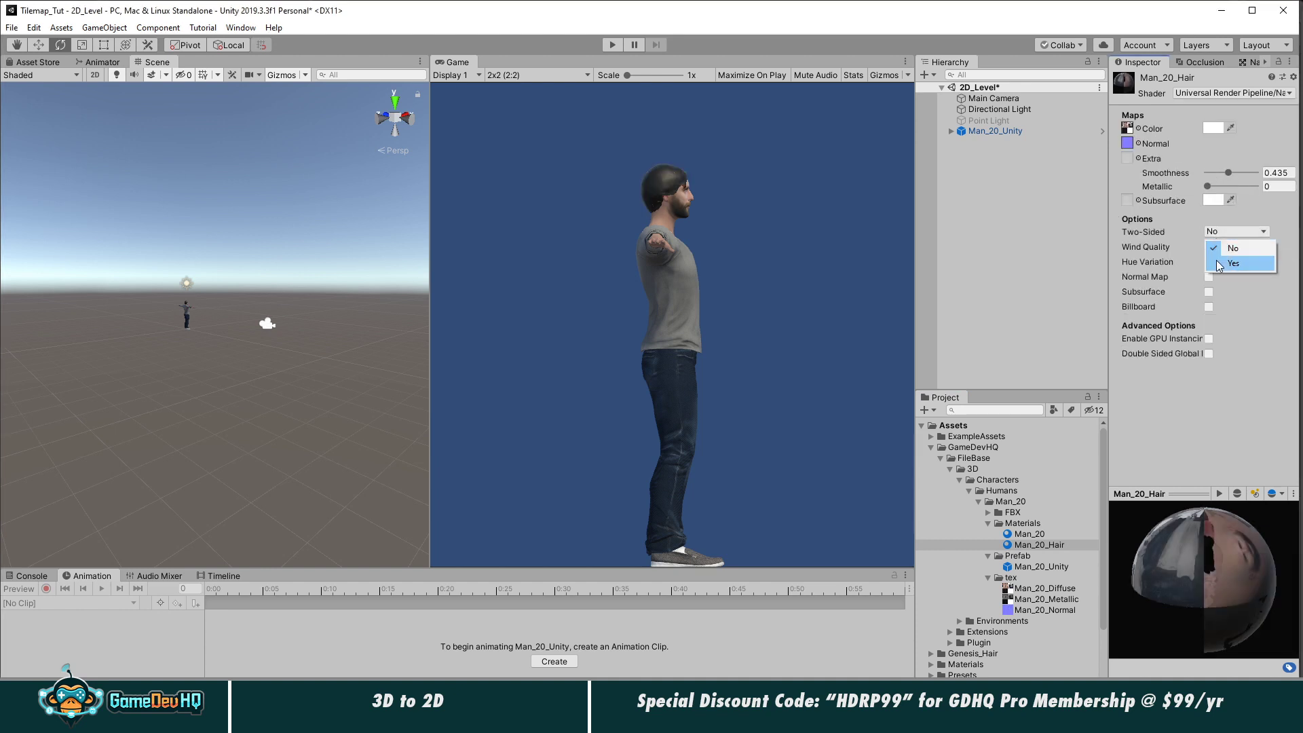
pyautogui.click(1218, 264)
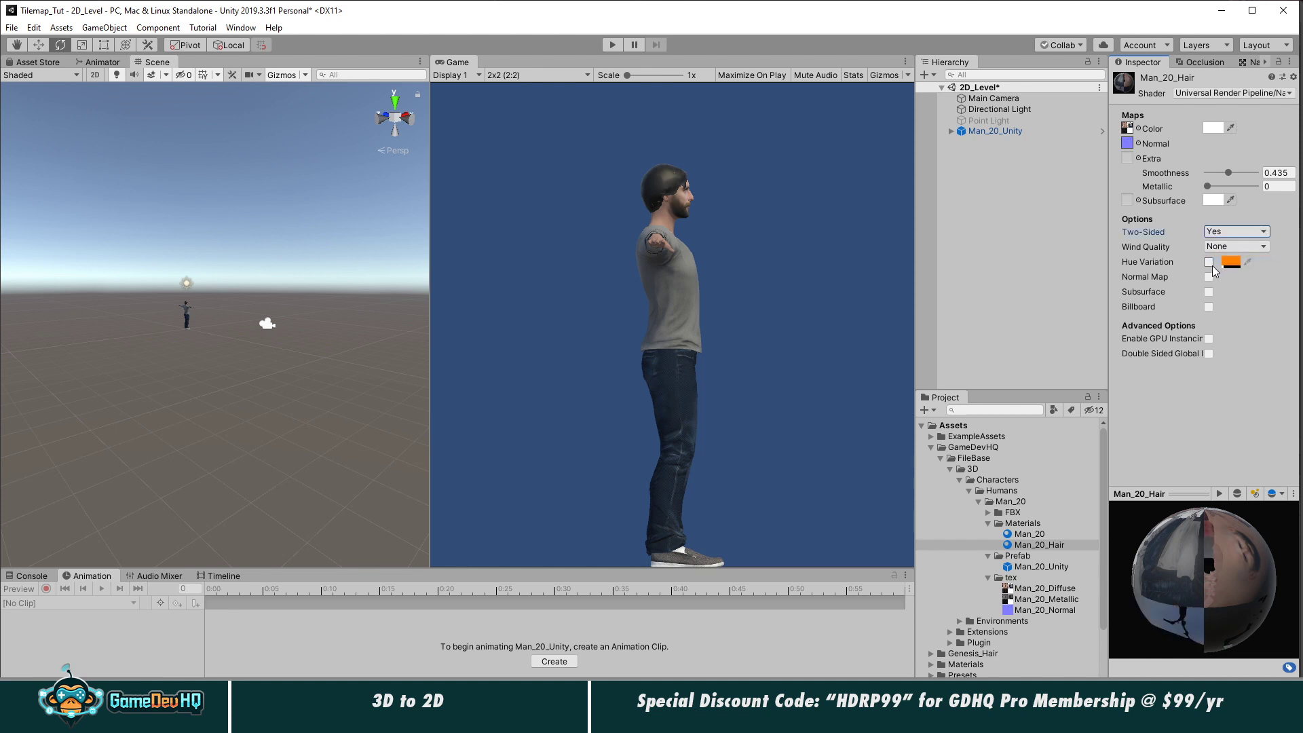
pyautogui.click(1208, 277)
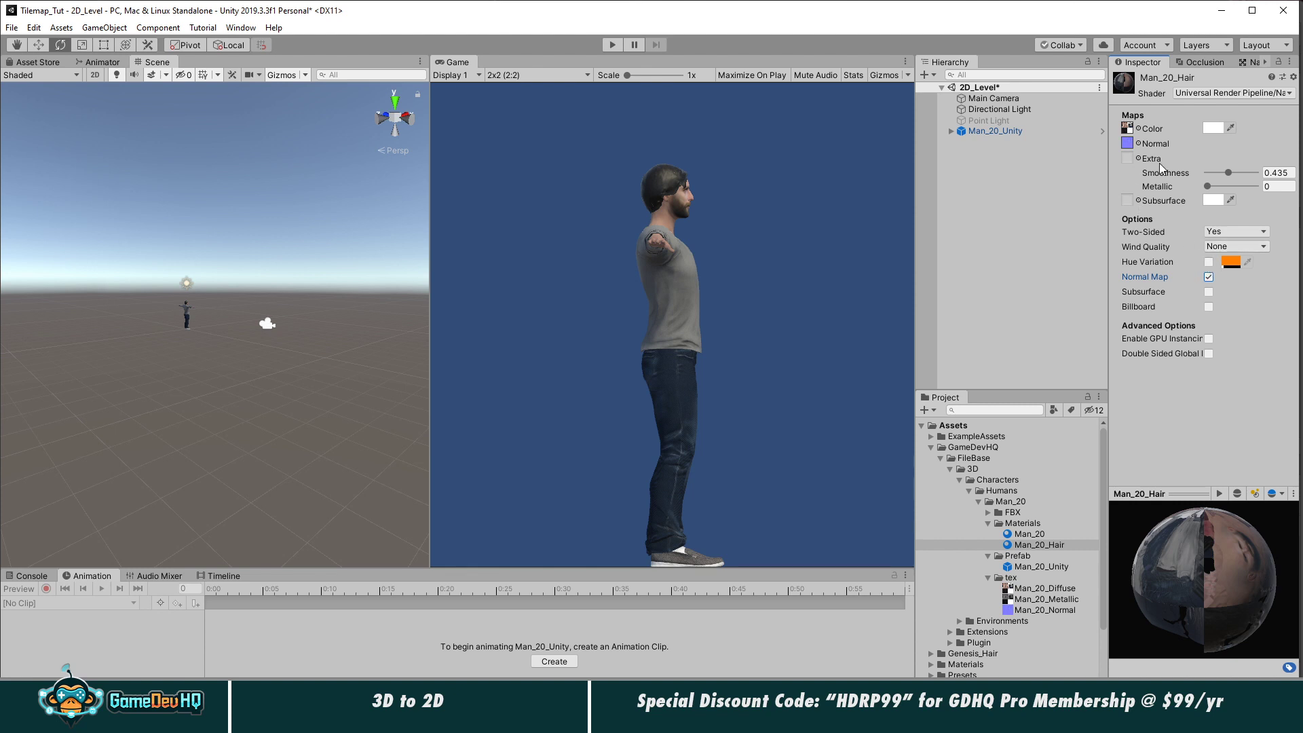
# Step: Set the hair colour to grey 636363 and smoothness to 0.59
pyautogui.click(1213, 128)
pyautogui.moveTo(605, 150); pyautogui.dragTo(879, 151)
pyautogui.moveTo(849, 263); pyautogui.dragTo(817, 275)
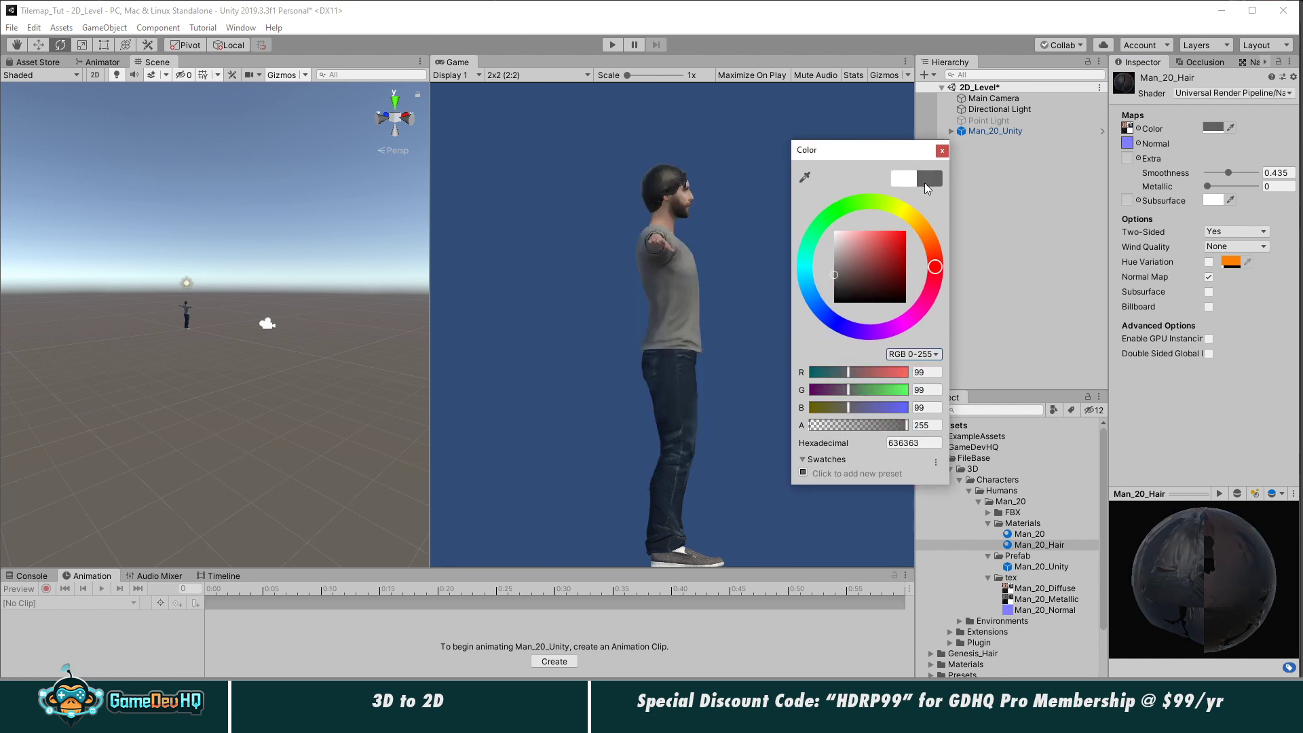
pyautogui.click(942, 150)
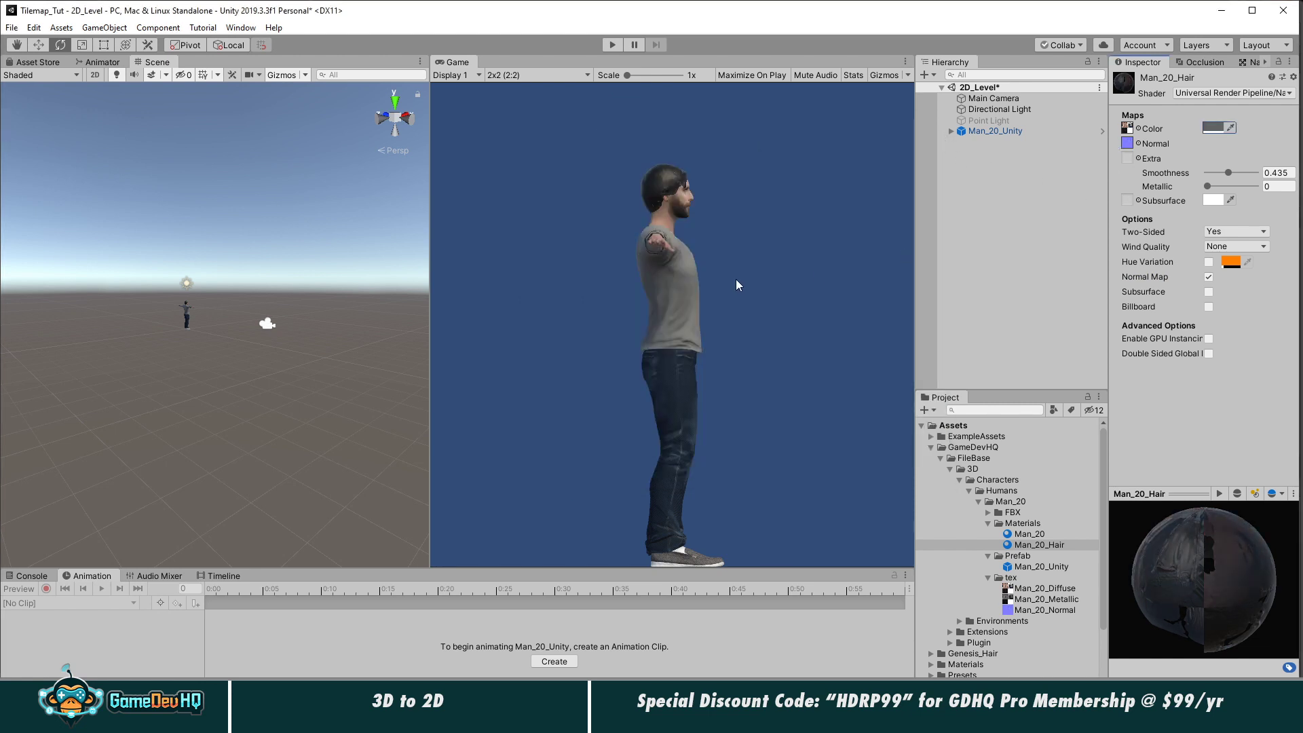
pyautogui.moveTo(1229, 173)
pyautogui.mouseDown()
pyautogui.moveTo(1215, 174)
pyautogui.moveTo(1239, 176)
pyautogui.moveTo(1228, 189)
pyautogui.mouseUp()
pyautogui.click(985, 273)
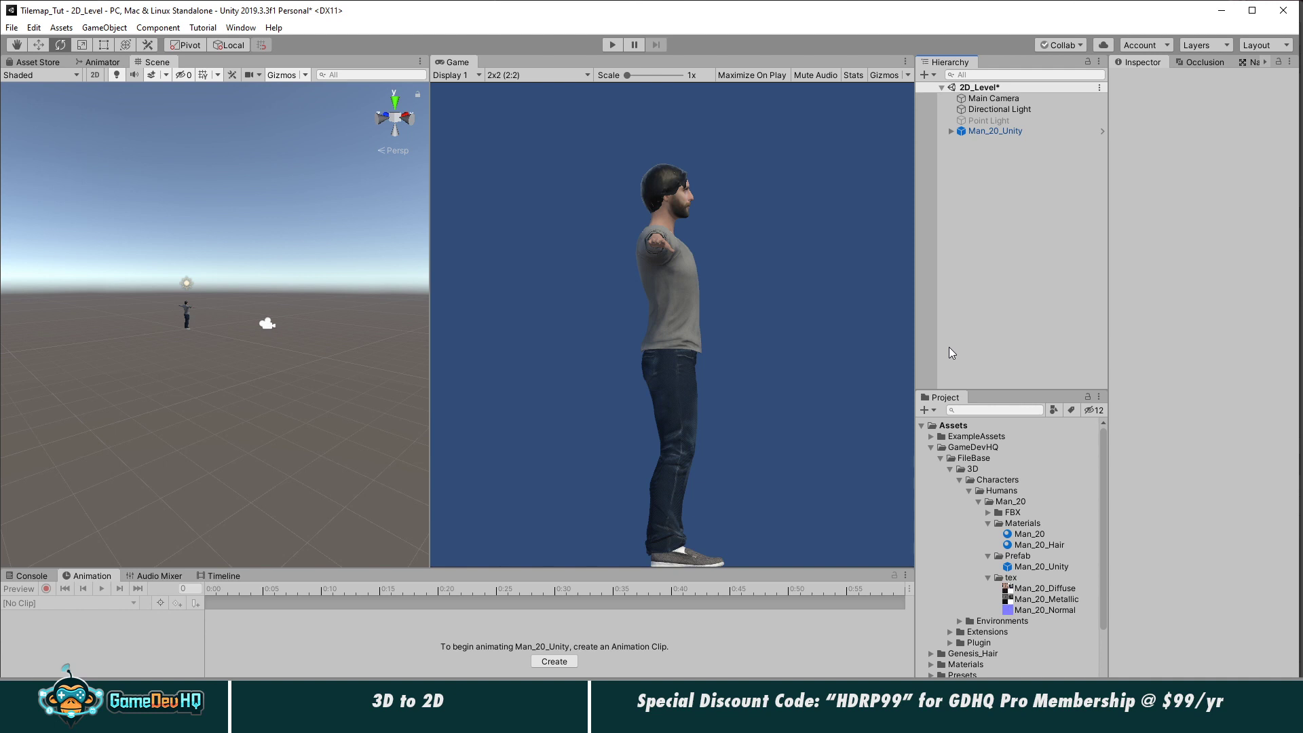
# Step: Collapse the Man_20 Materials, Prefab and tex folders
pyautogui.click(988, 523)
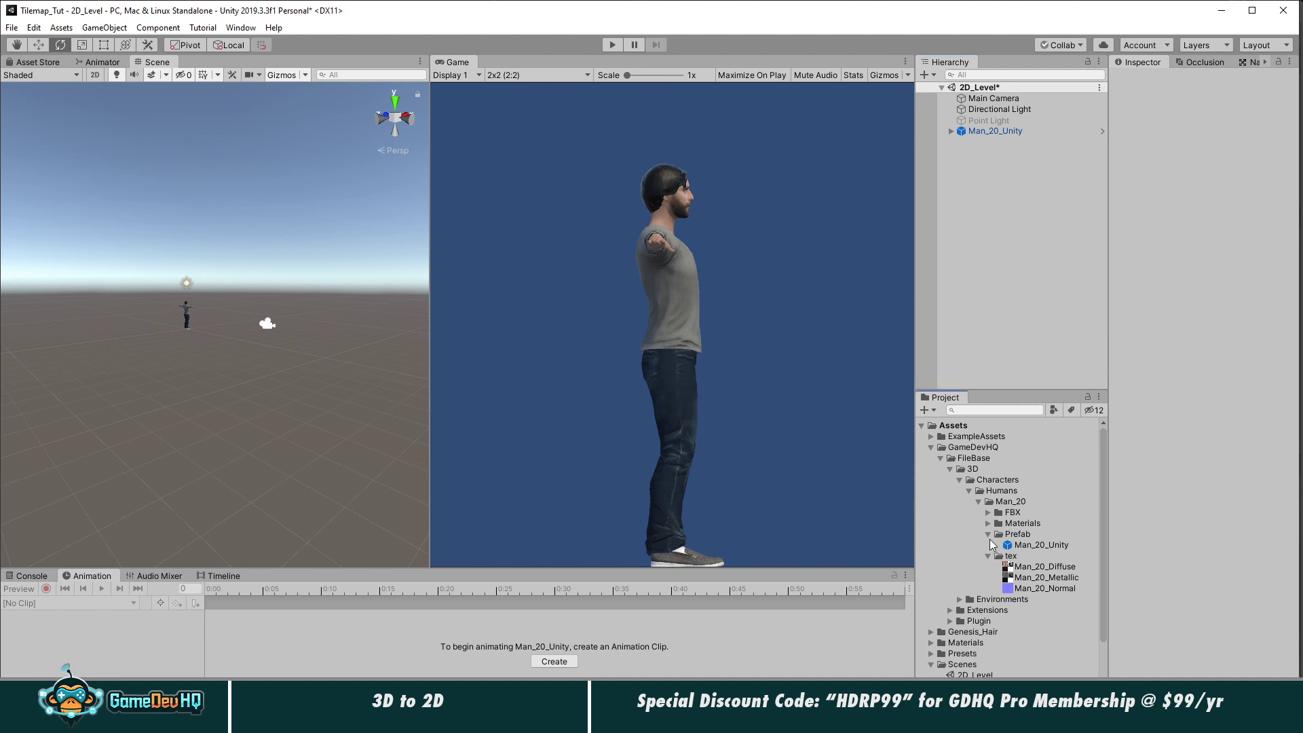
pyautogui.click(988, 534)
pyautogui.click(988, 545)
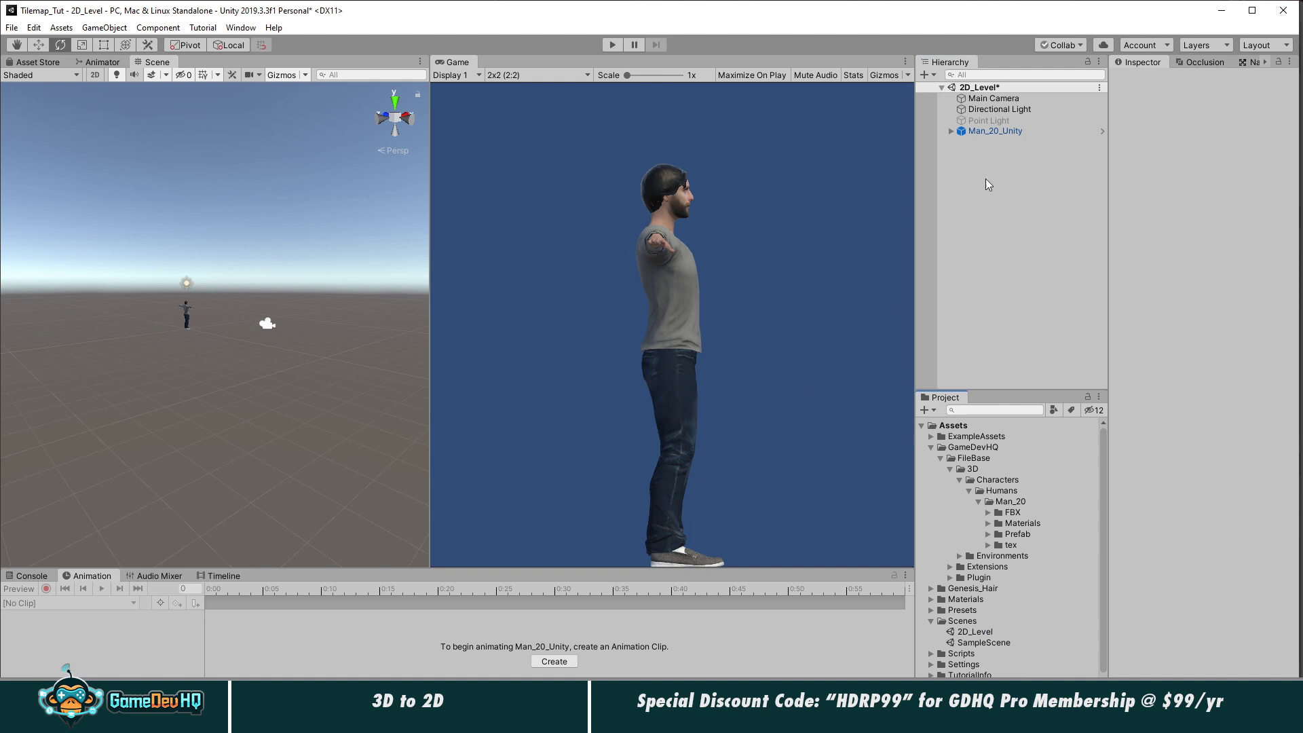
# Step: Set the Main Camera's size to 1.2 and raise it to Y 1.21
pyautogui.click(998, 99)
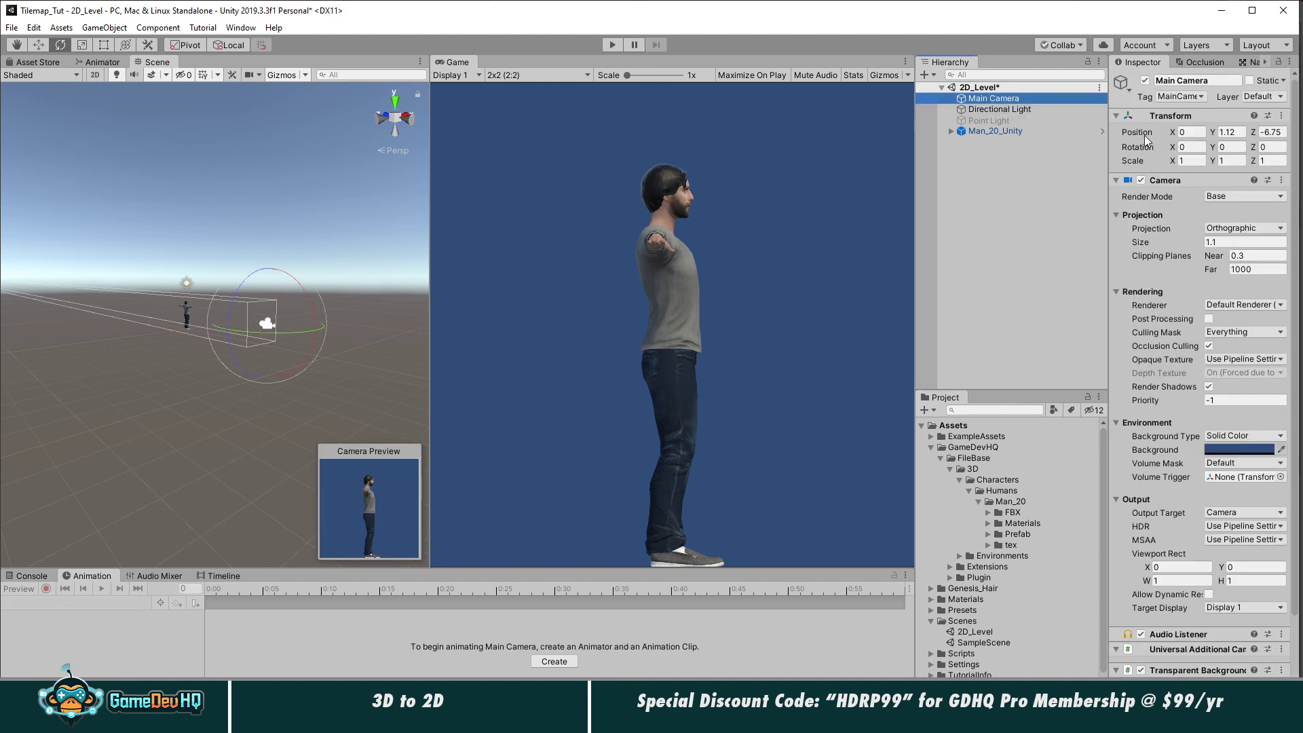
pyautogui.moveTo(1188, 242); pyautogui.dragTo(1186, 241)
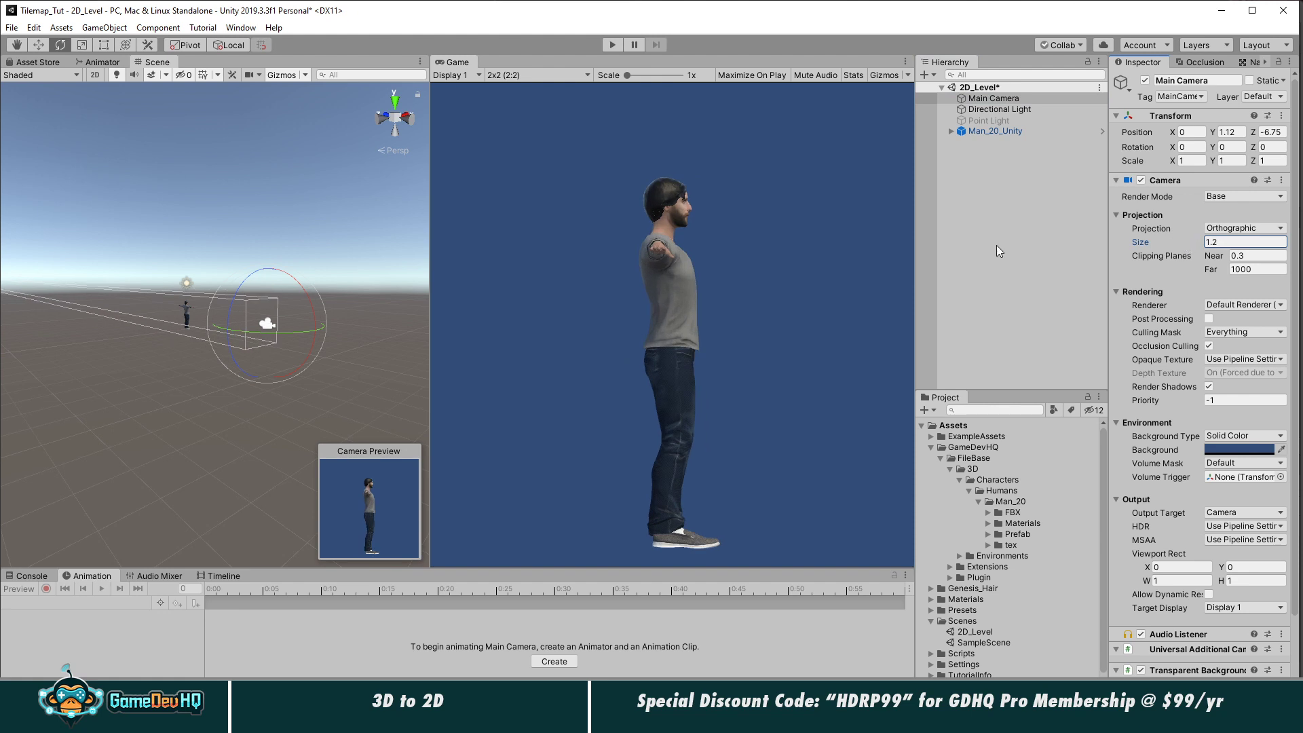
pyautogui.press('w')
pyautogui.moveTo(275, 271); pyautogui.dragTo(283, 267)
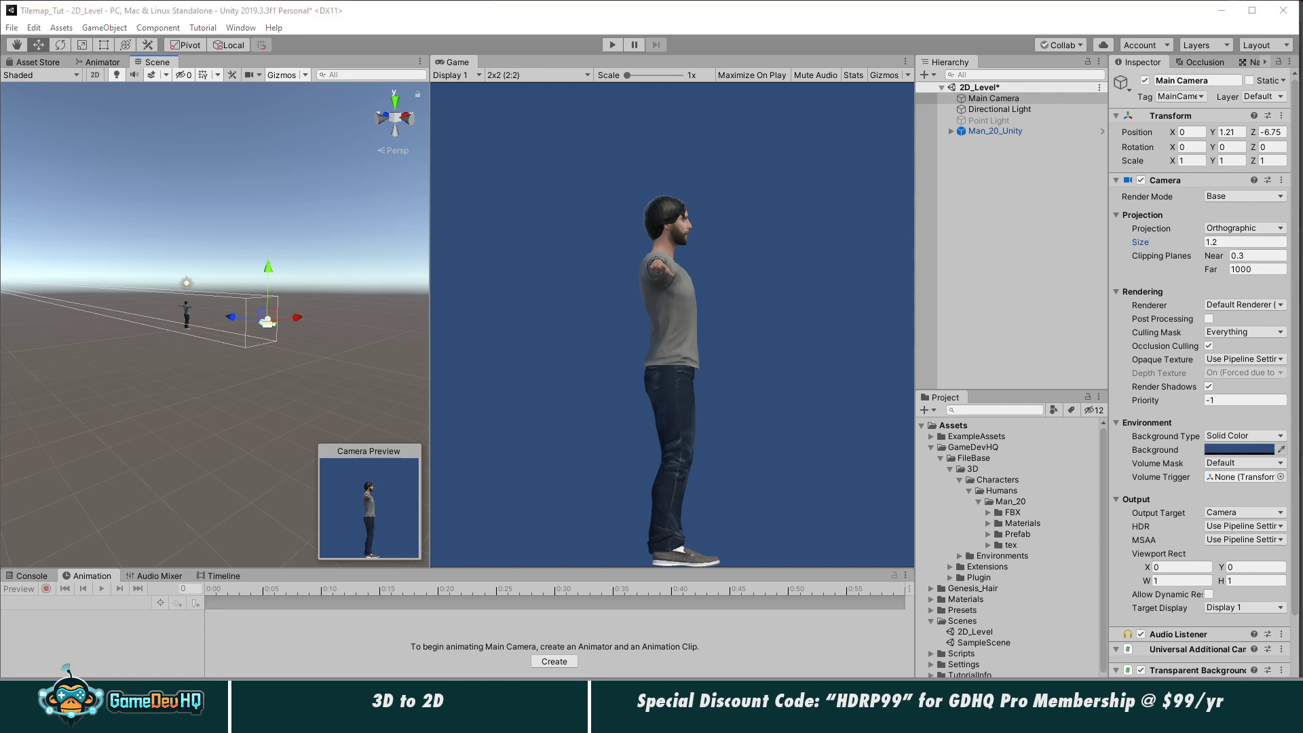
pyautogui.moveTo(200, 720)
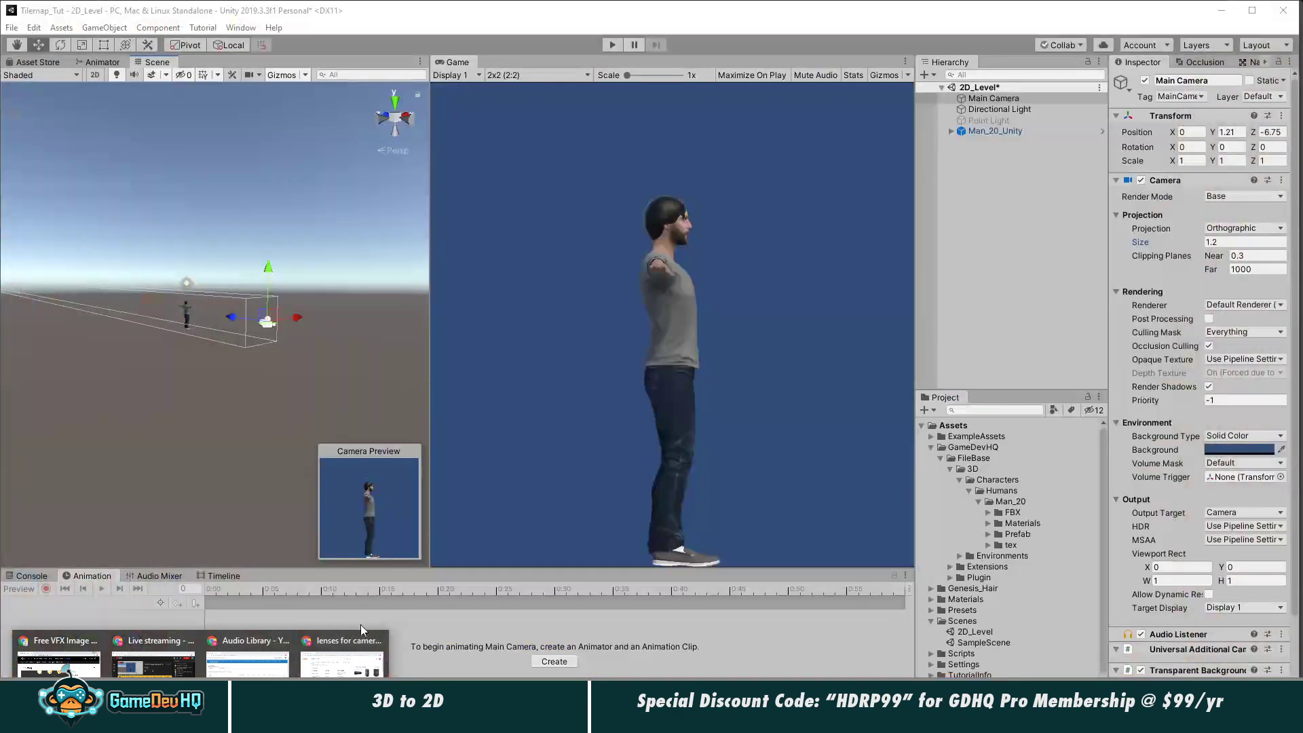
# Step: Load the Mixamo website in Chrome and position its window over Unity
pyautogui.click(362, 632)
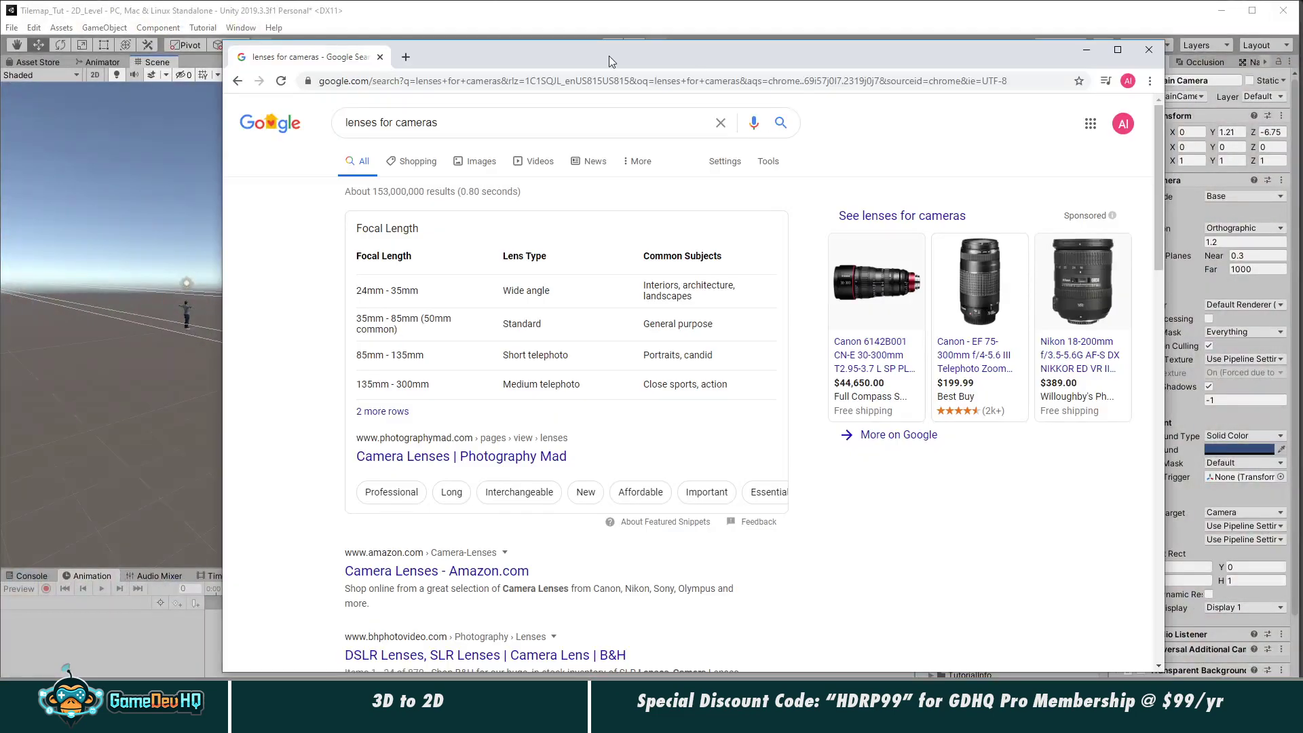
pyautogui.click(557, 79)
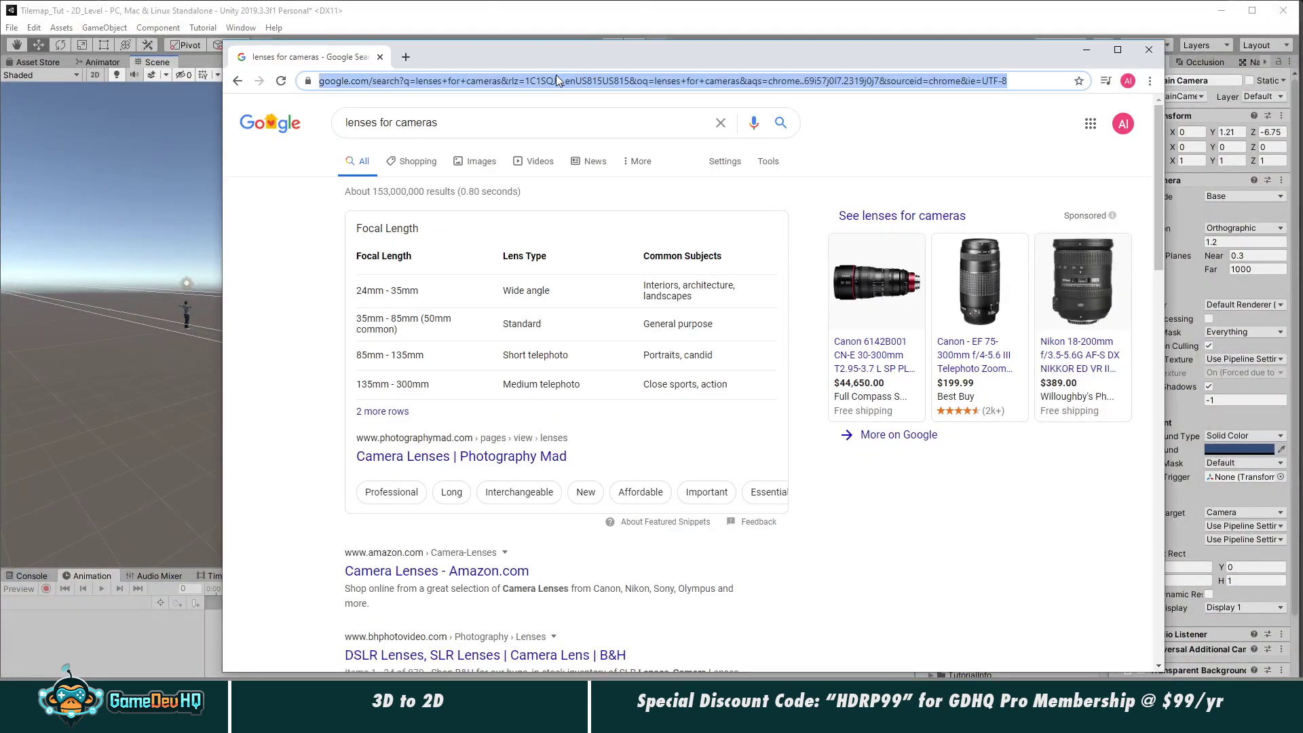
pyautogui.write('mixamo')
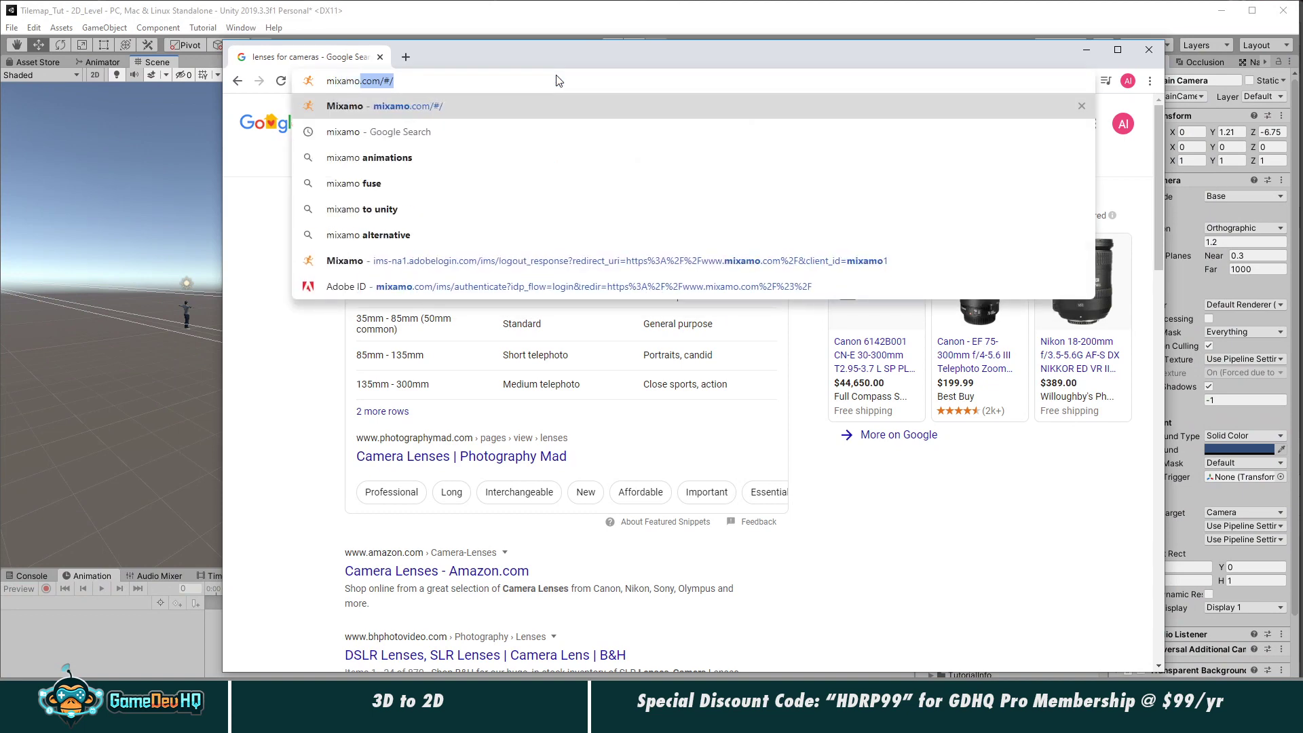
pyautogui.press('Return')
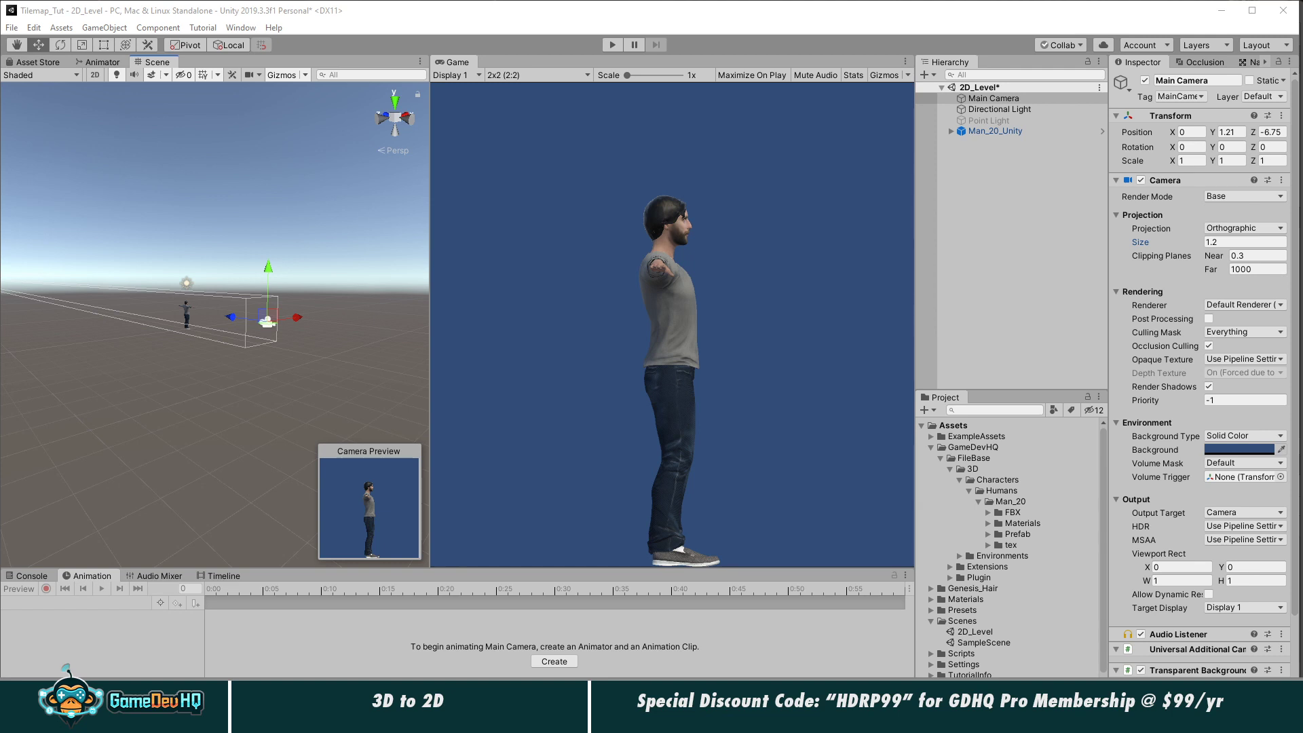
pyautogui.moveTo(486, 108); pyautogui.dragTo(564, 54)
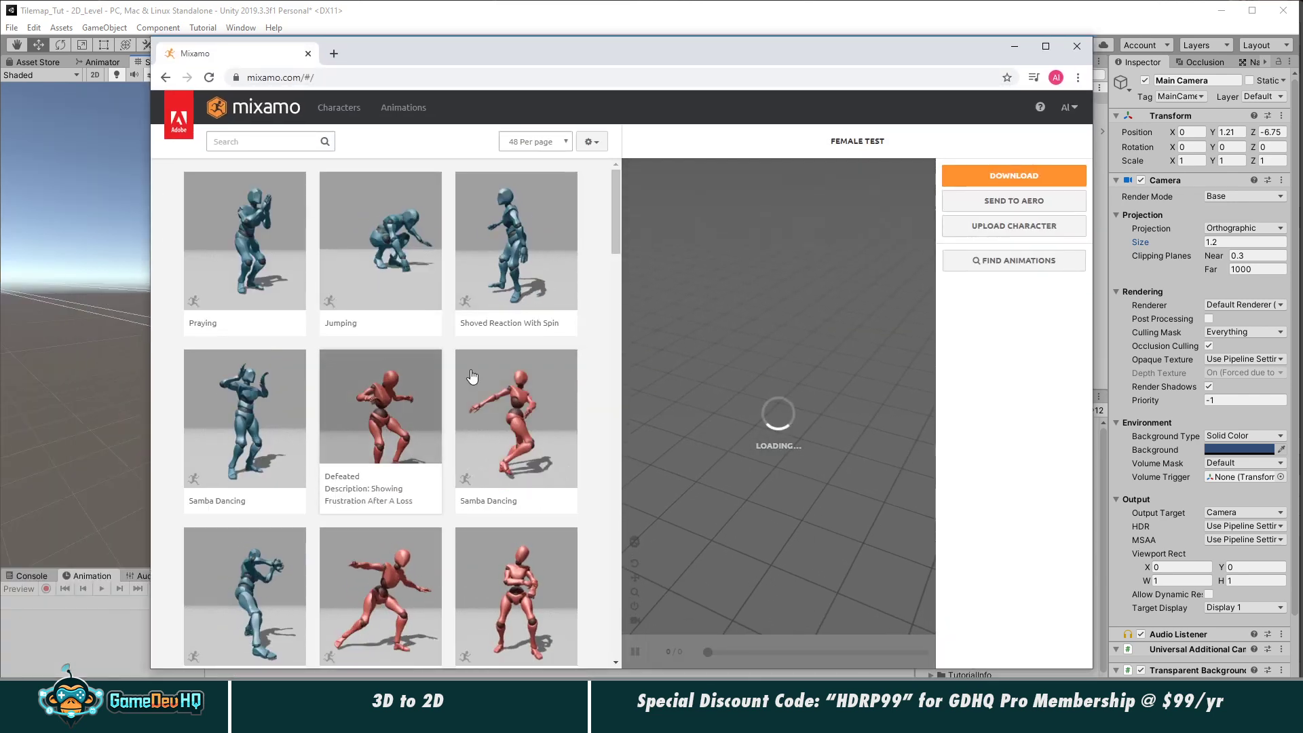
# Step: Choose Y Bot from page 2 of Mixamo's characters and open the Animations library
pyautogui.click(338, 107)
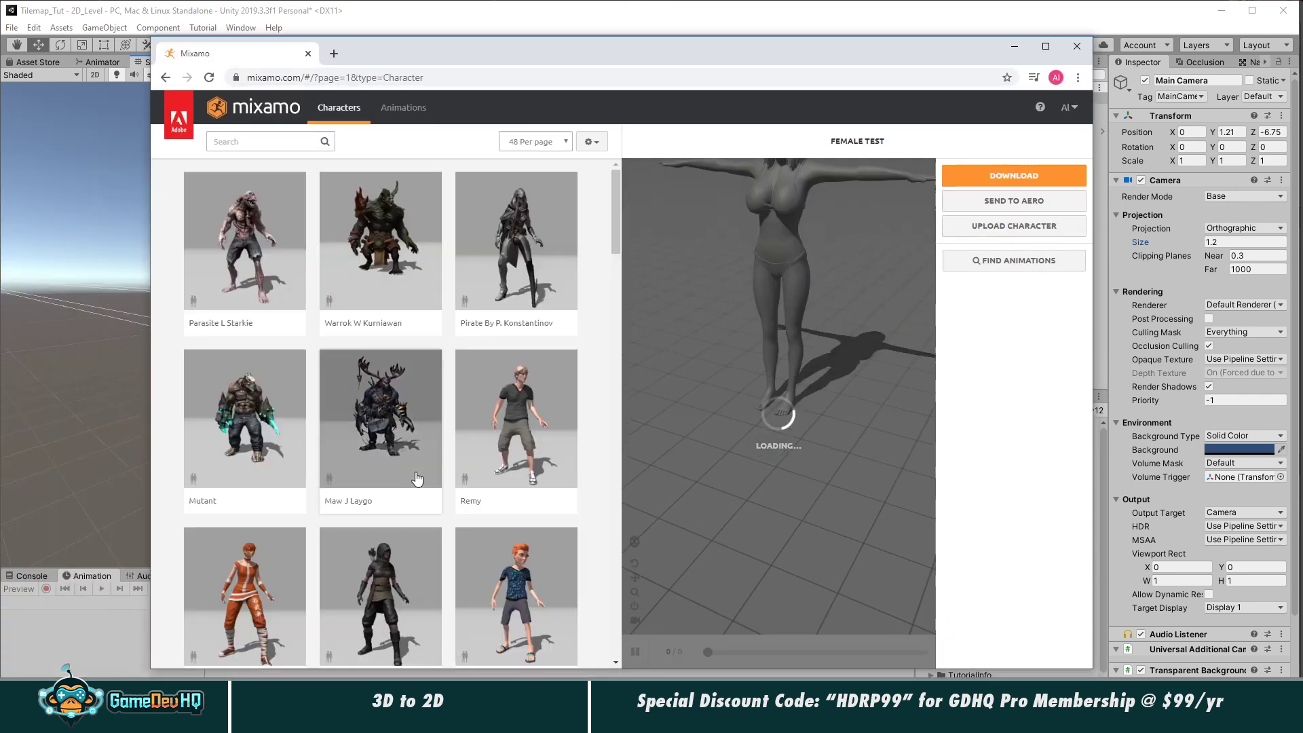
pyautogui.scroll(-15, 428, 407)
pyautogui.scroll(-15, 419, 478)
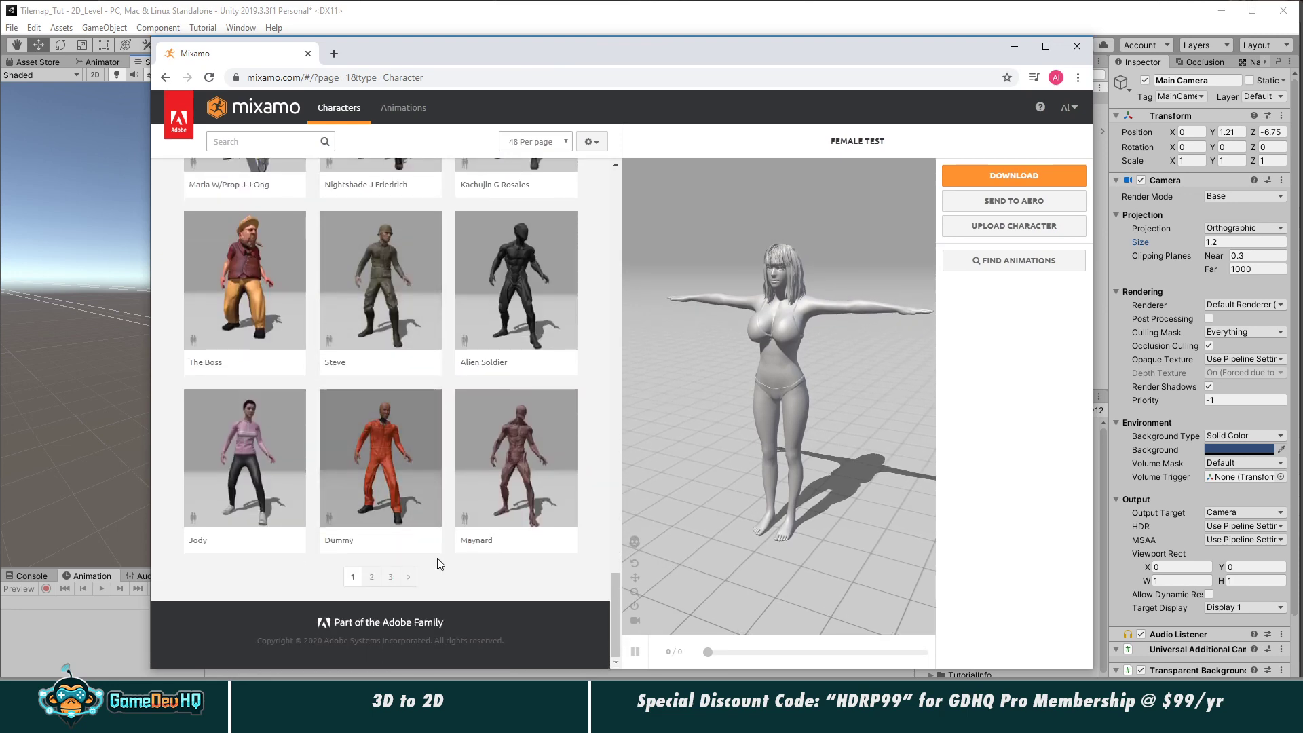
pyautogui.click(371, 577)
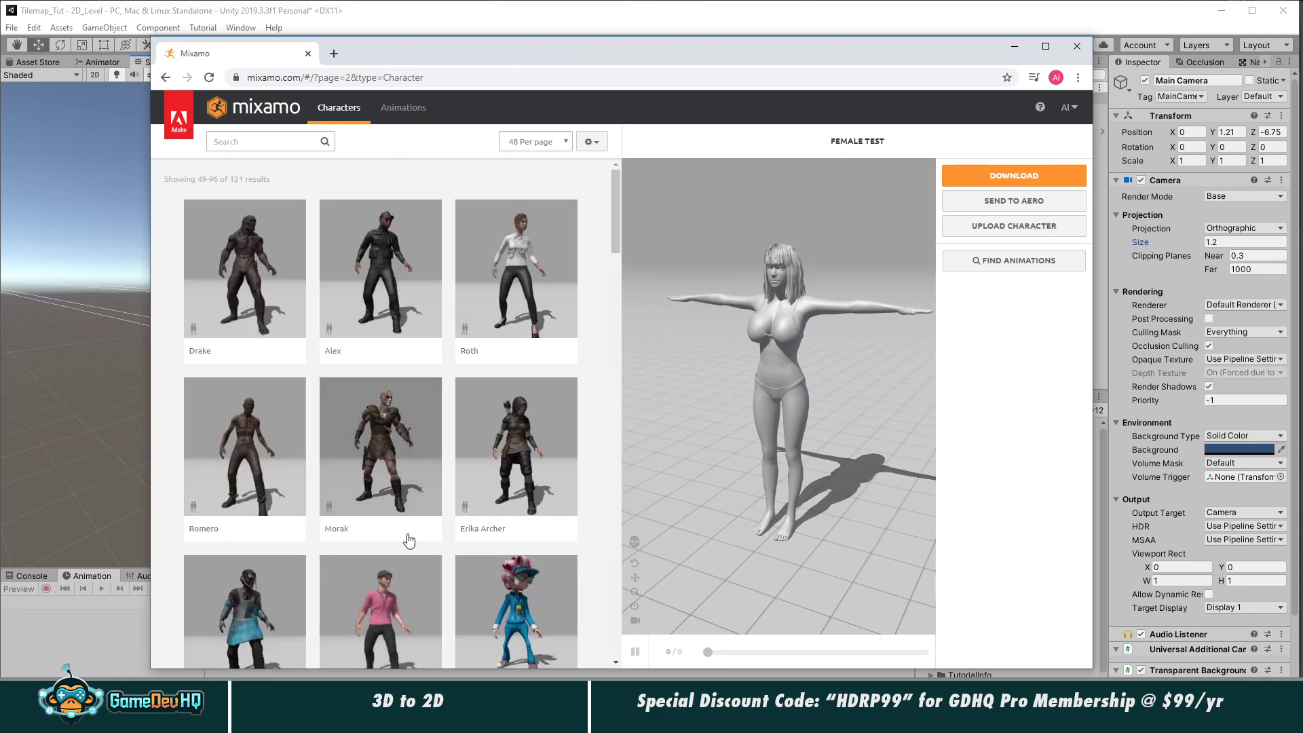
pyautogui.scroll(-9, 408, 441)
pyautogui.scroll(-14, 402, 483)
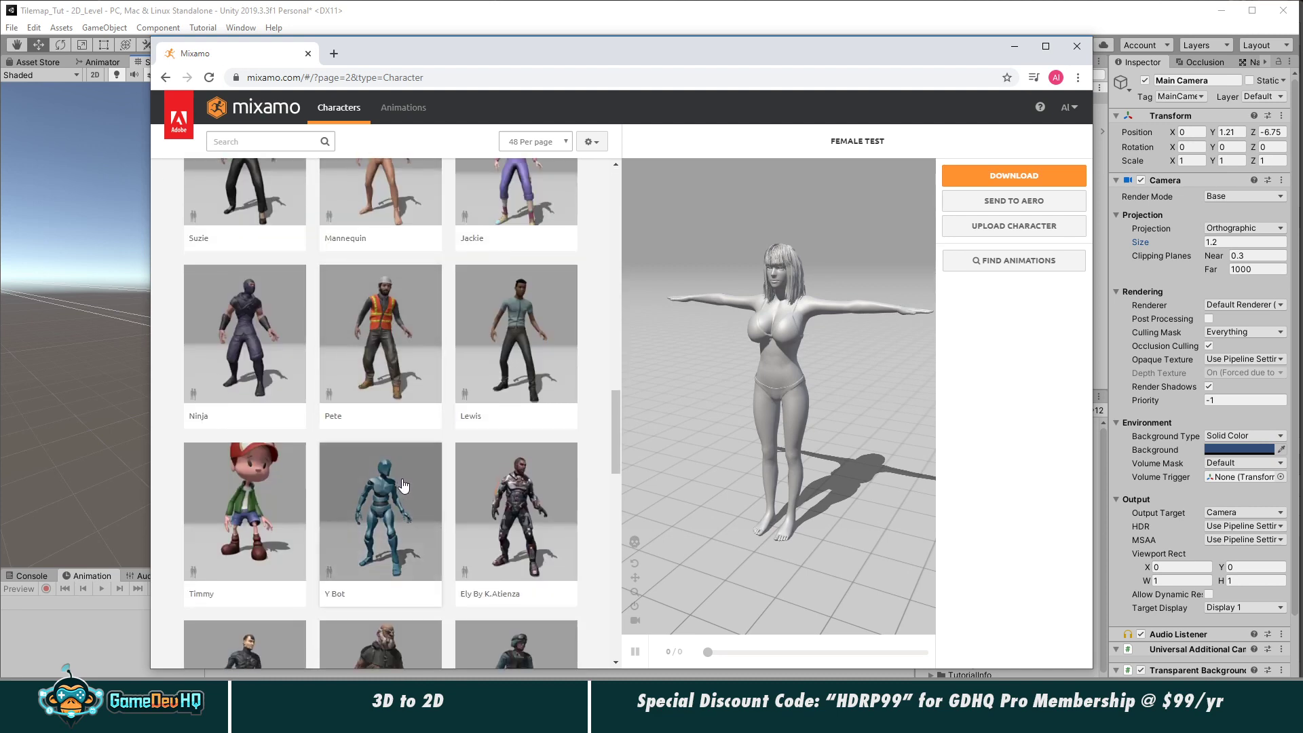
pyautogui.scroll(5, 387, 407)
pyautogui.click(386, 406)
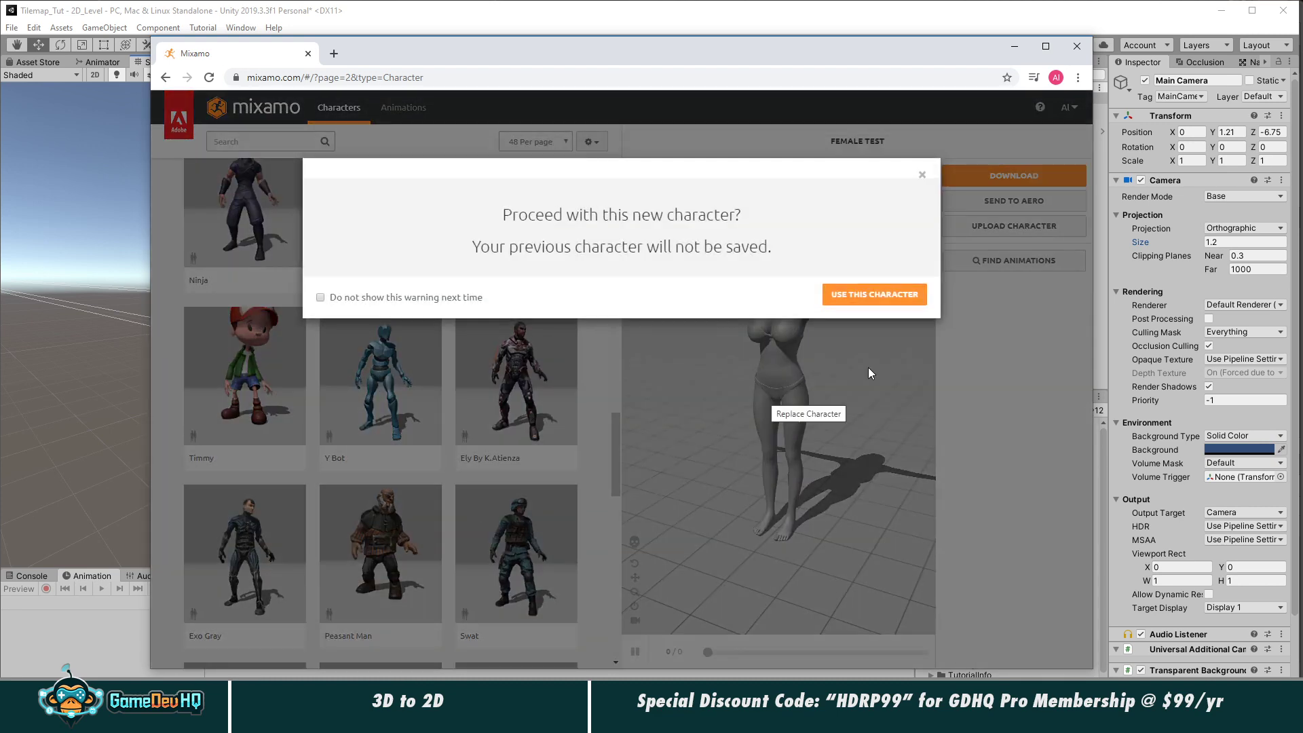
pyautogui.click(922, 178)
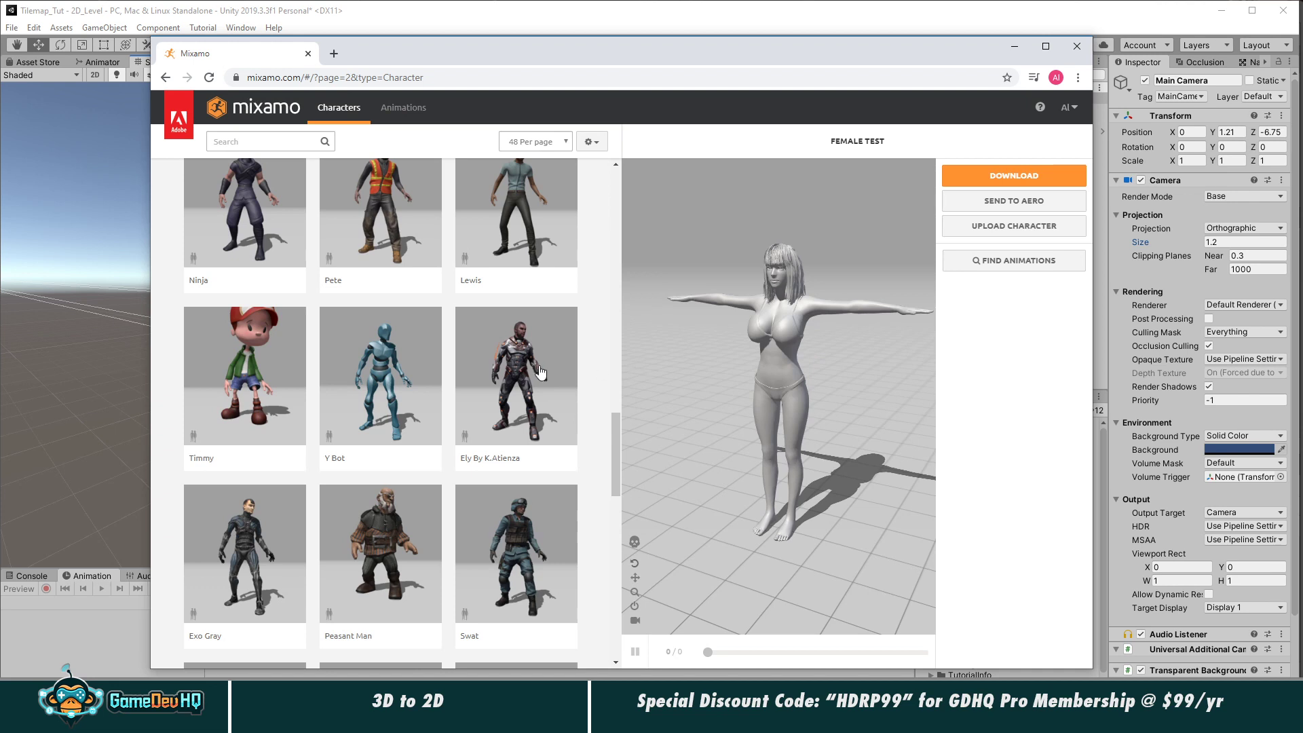
pyautogui.click(422, 363)
pyautogui.click(875, 294)
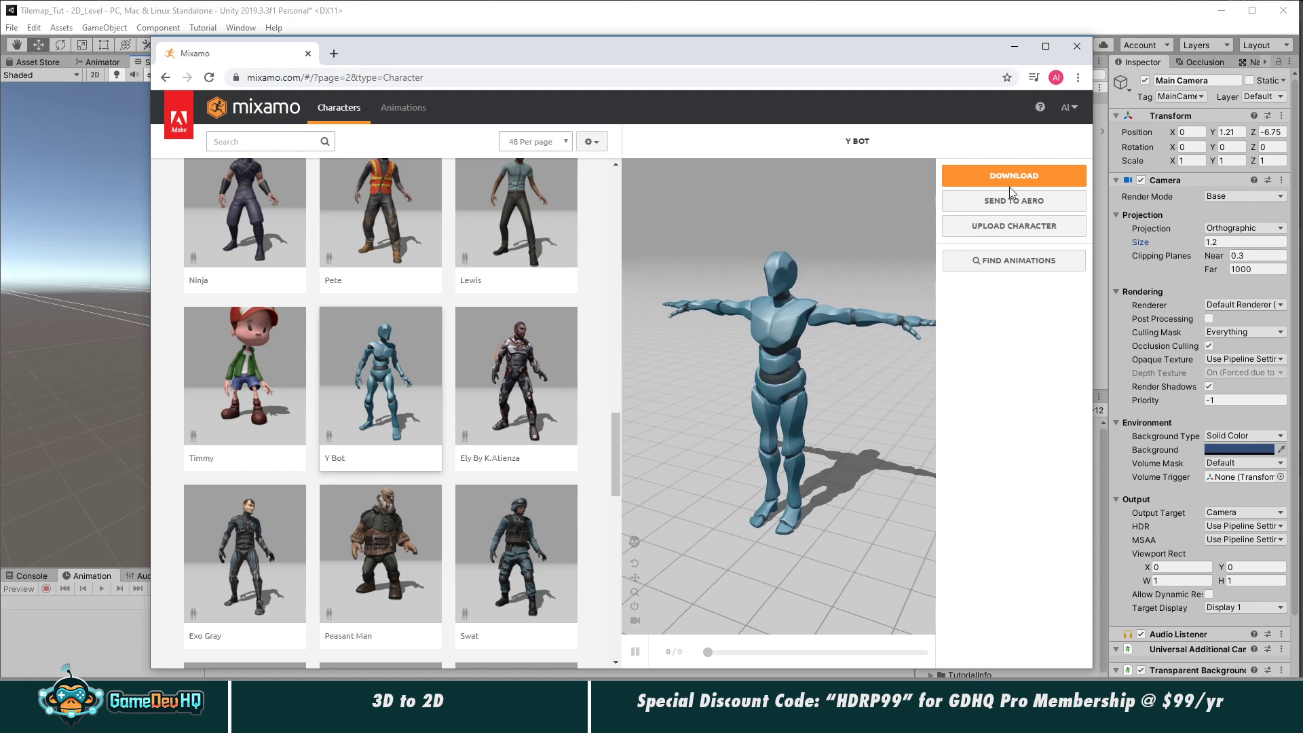
pyautogui.click(403, 107)
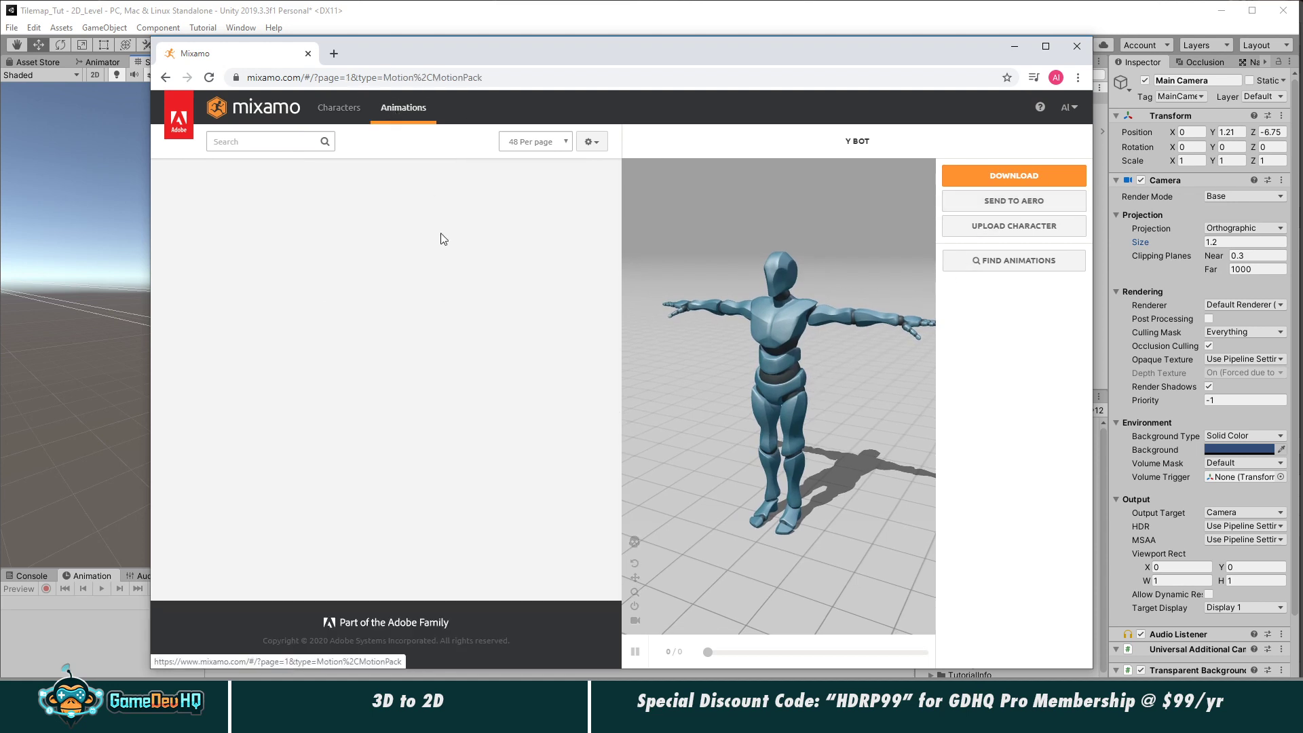
# Step: Search for the Running animation and preview it set to play In Place
pyautogui.click(248, 143)
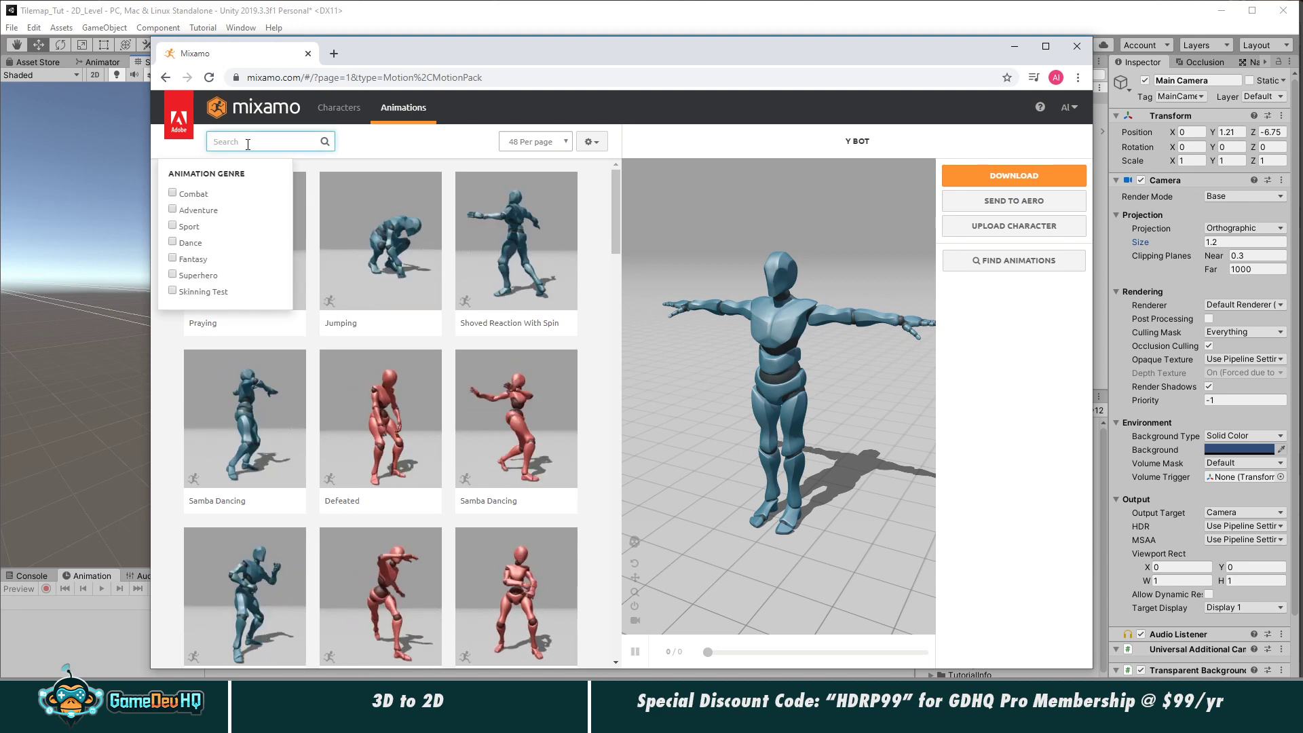
pyautogui.write('ruhn')
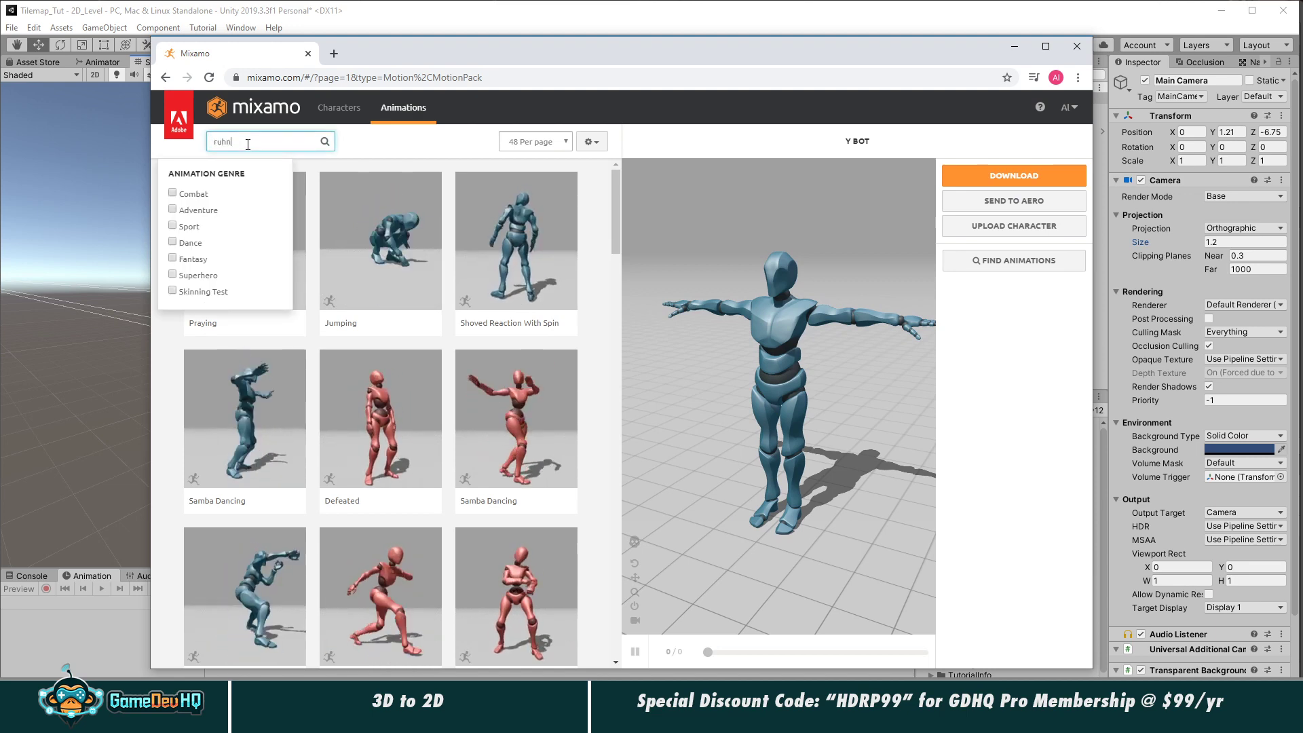
pyautogui.press('BackSpace')
pyautogui.press('BackSpace')
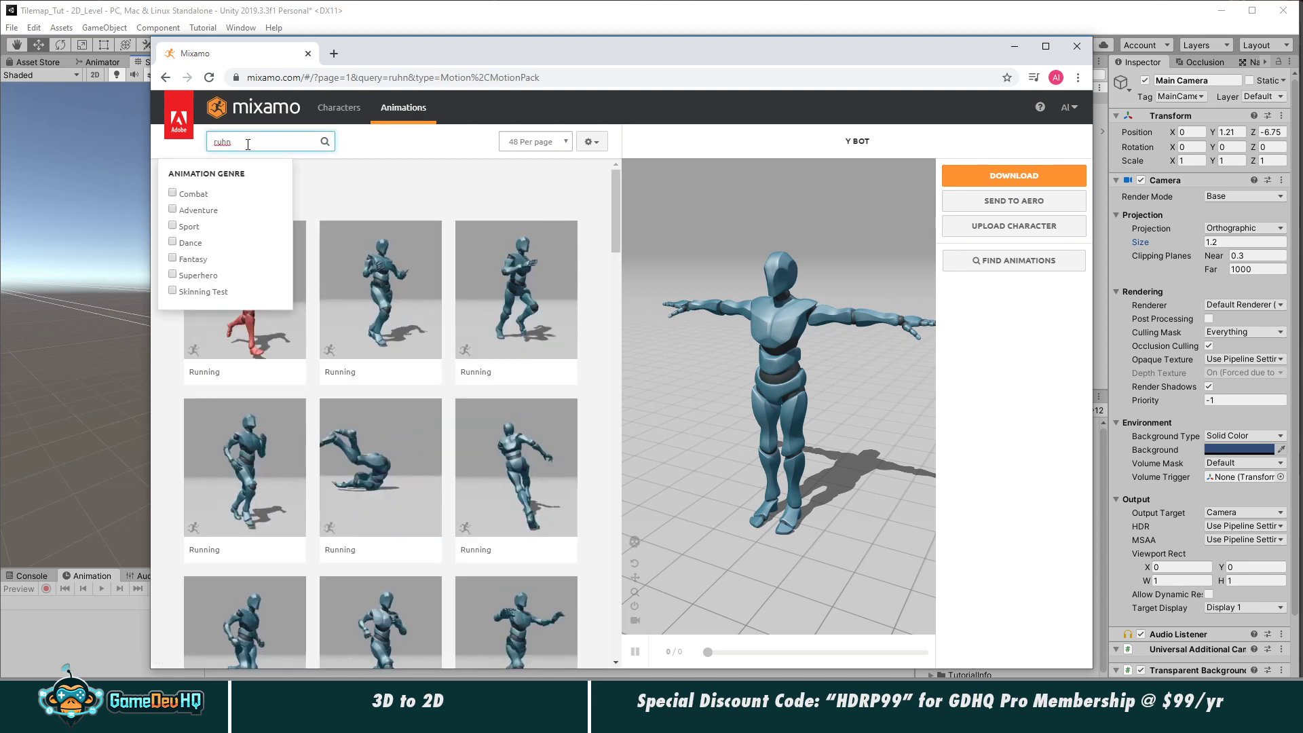
pyautogui.write('n')
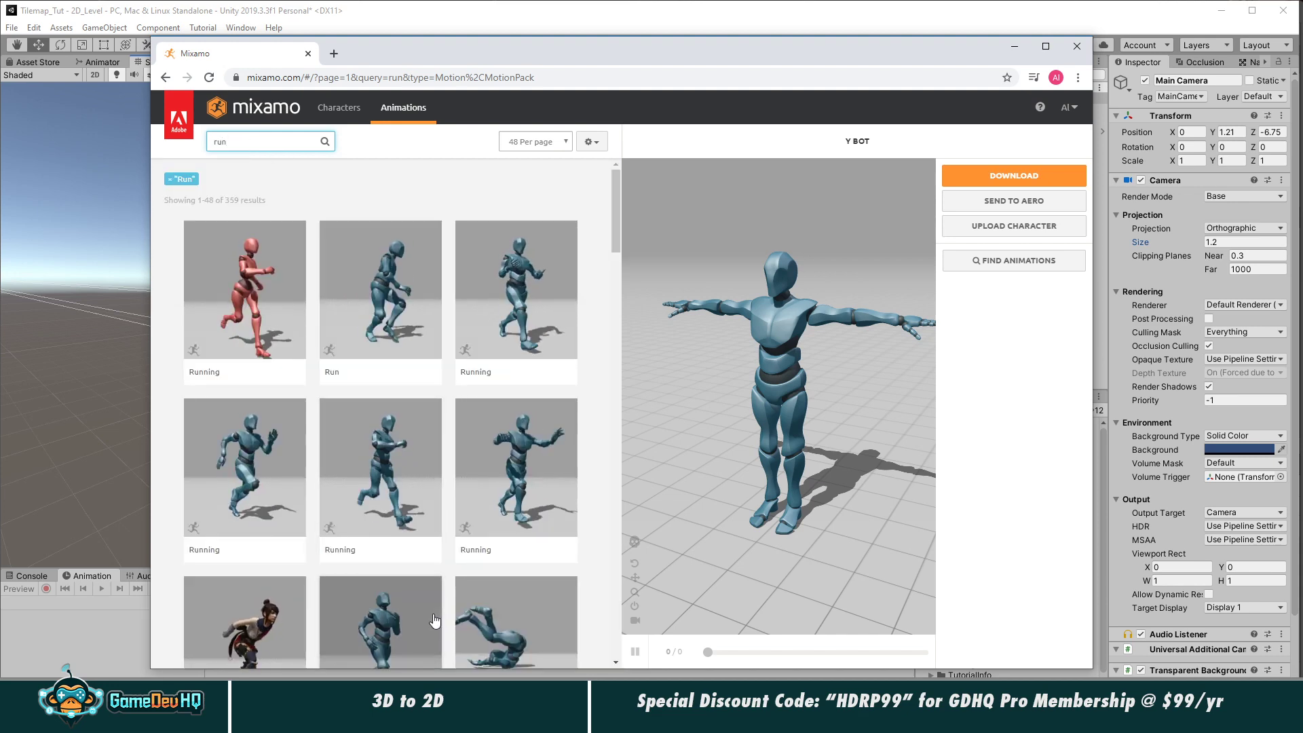
pyautogui.click(240, 502)
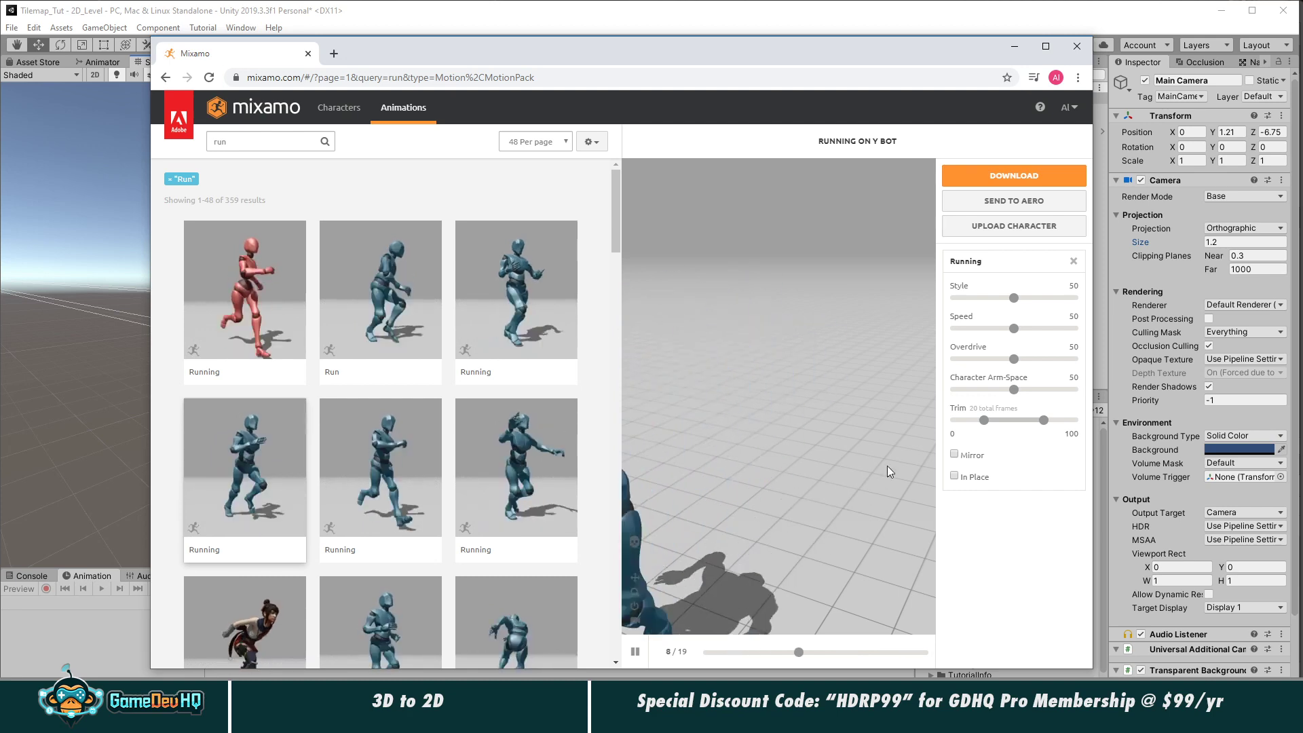
pyautogui.click(956, 477)
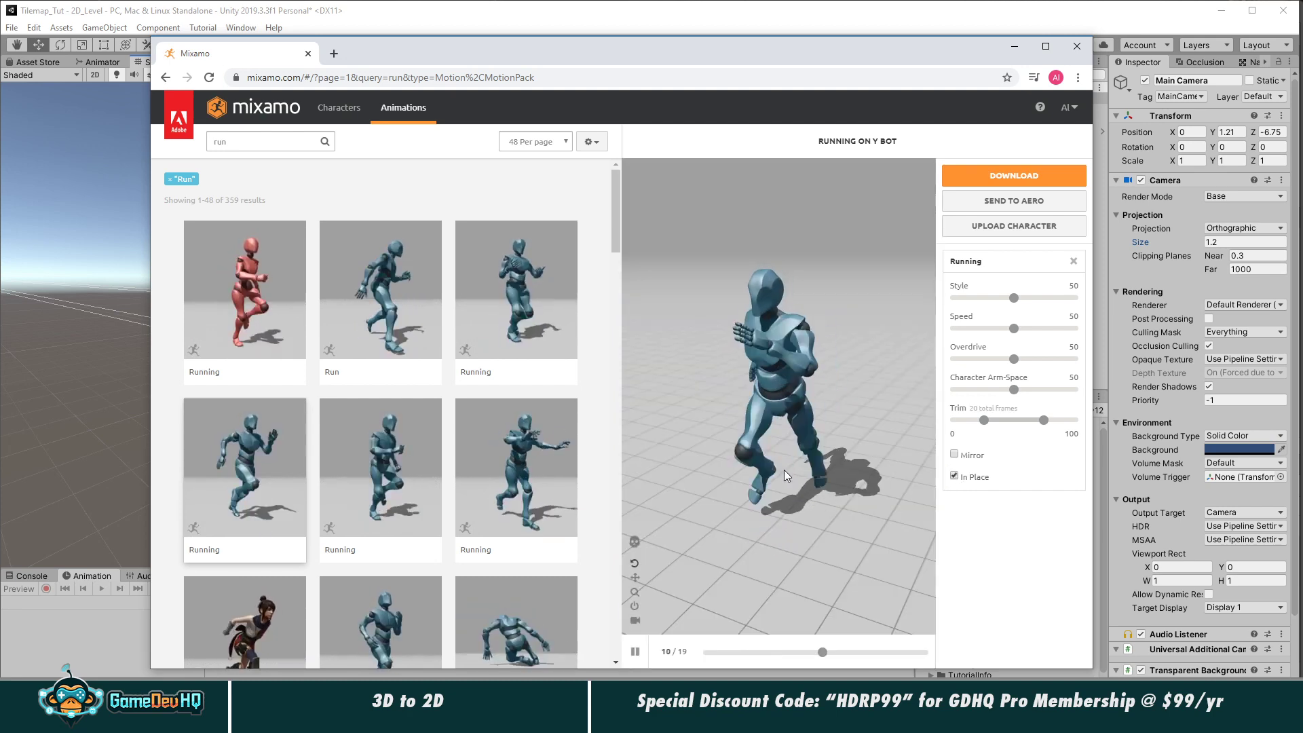
pyautogui.moveTo(769, 419); pyautogui.dragTo(870, 421)
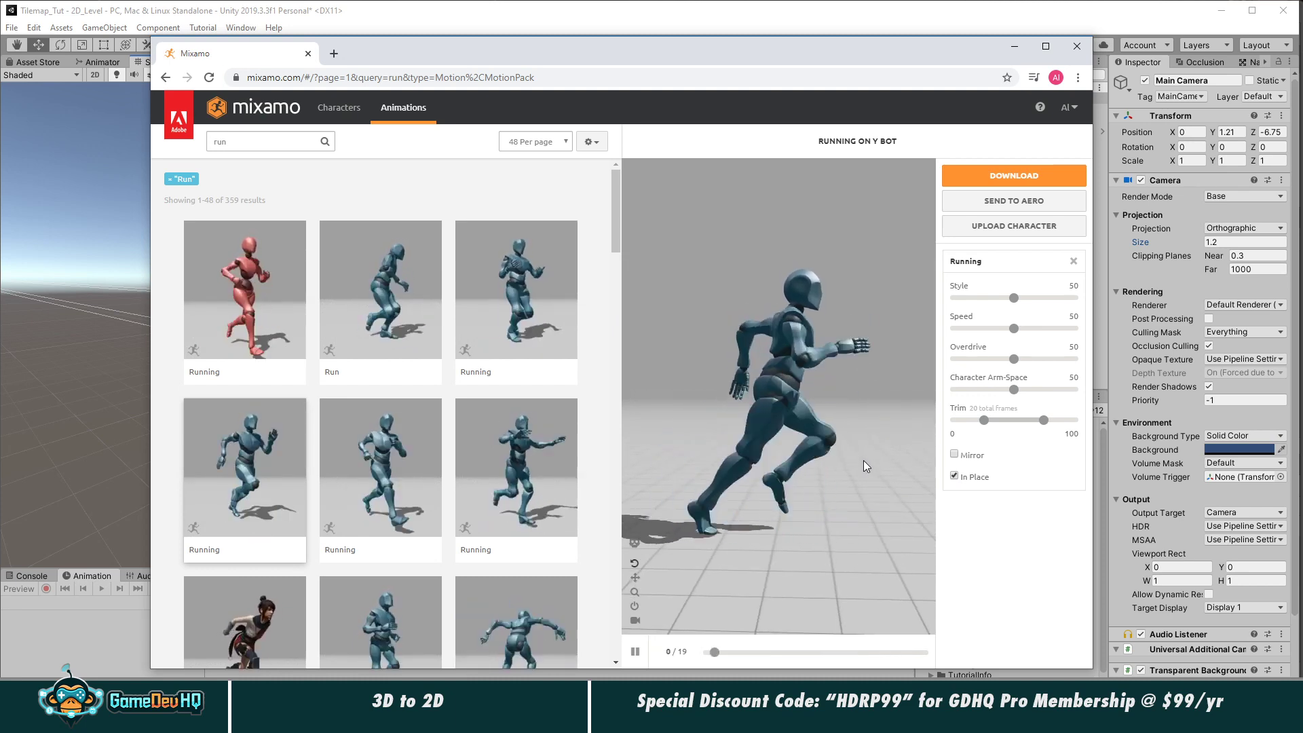
# Step: Download the in-place Running clip as Running (2).fbx
pyautogui.click(1014, 175)
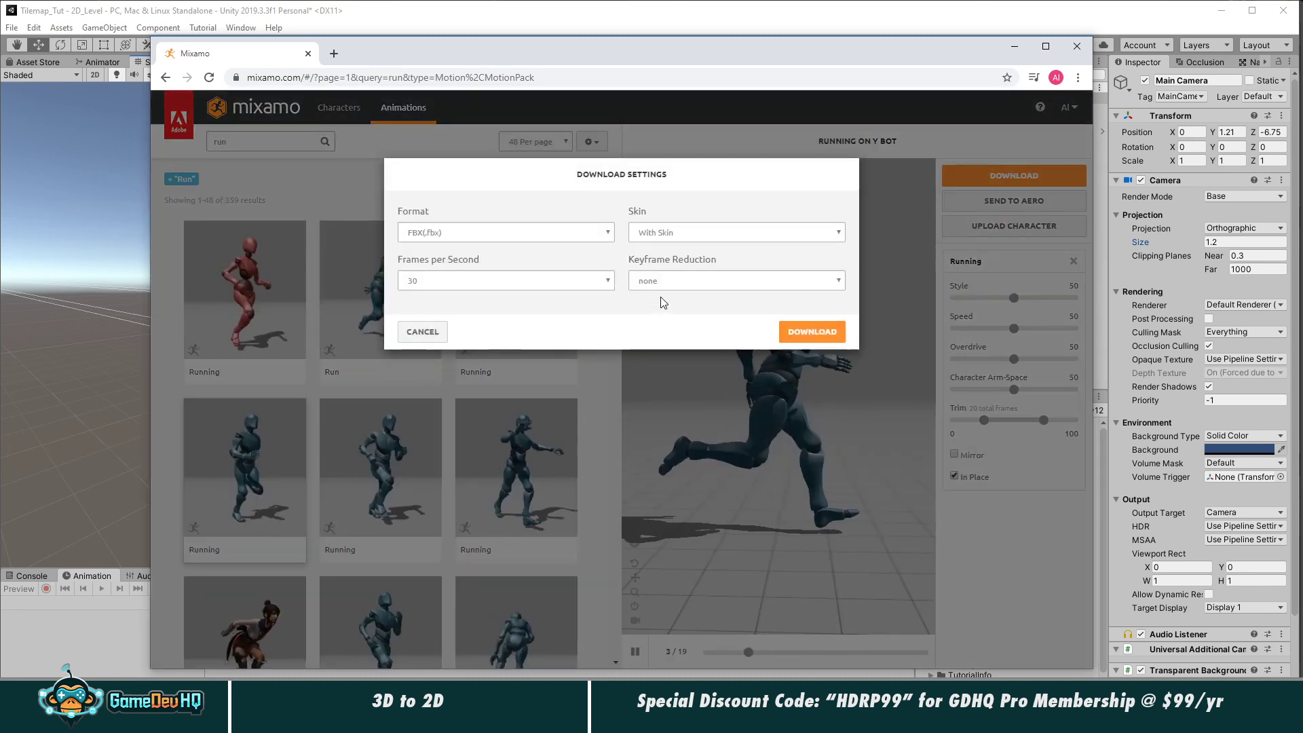
pyautogui.click(803, 331)
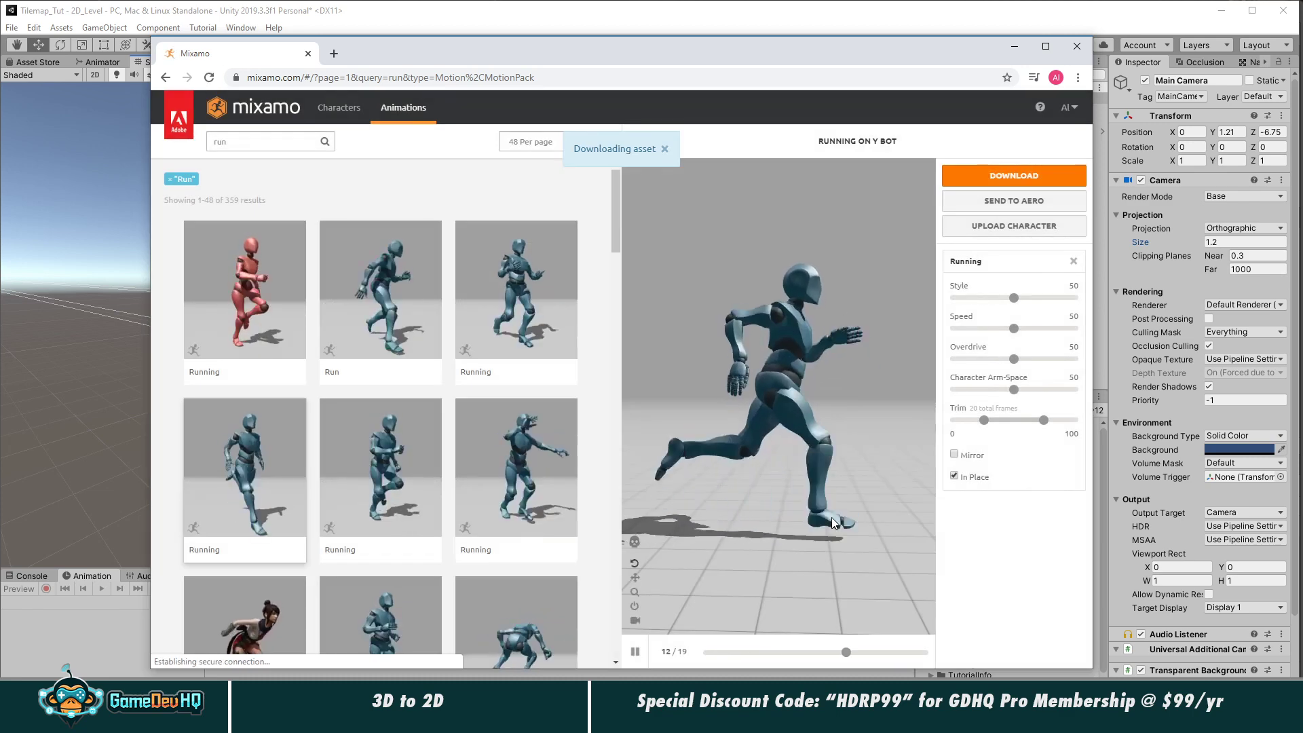
pyautogui.scroll(-3, 432, 567)
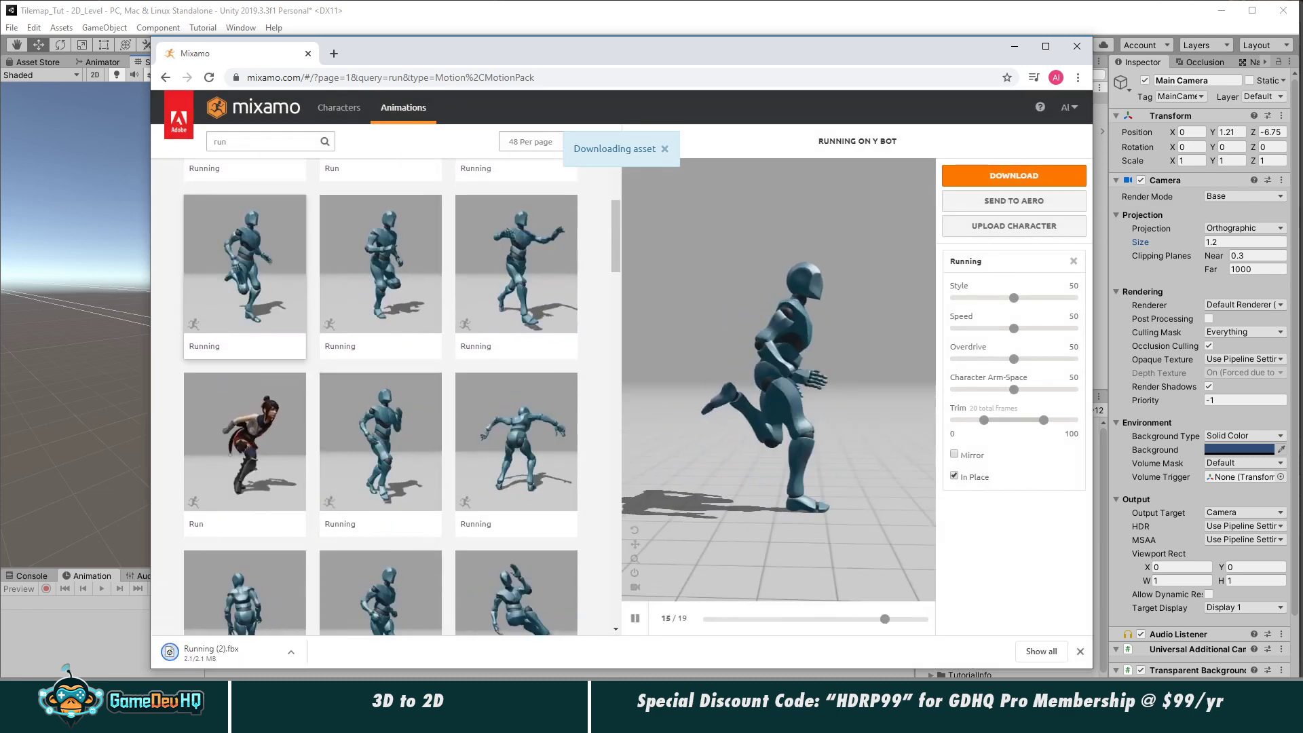
pyautogui.scroll(-2, 361, 527)
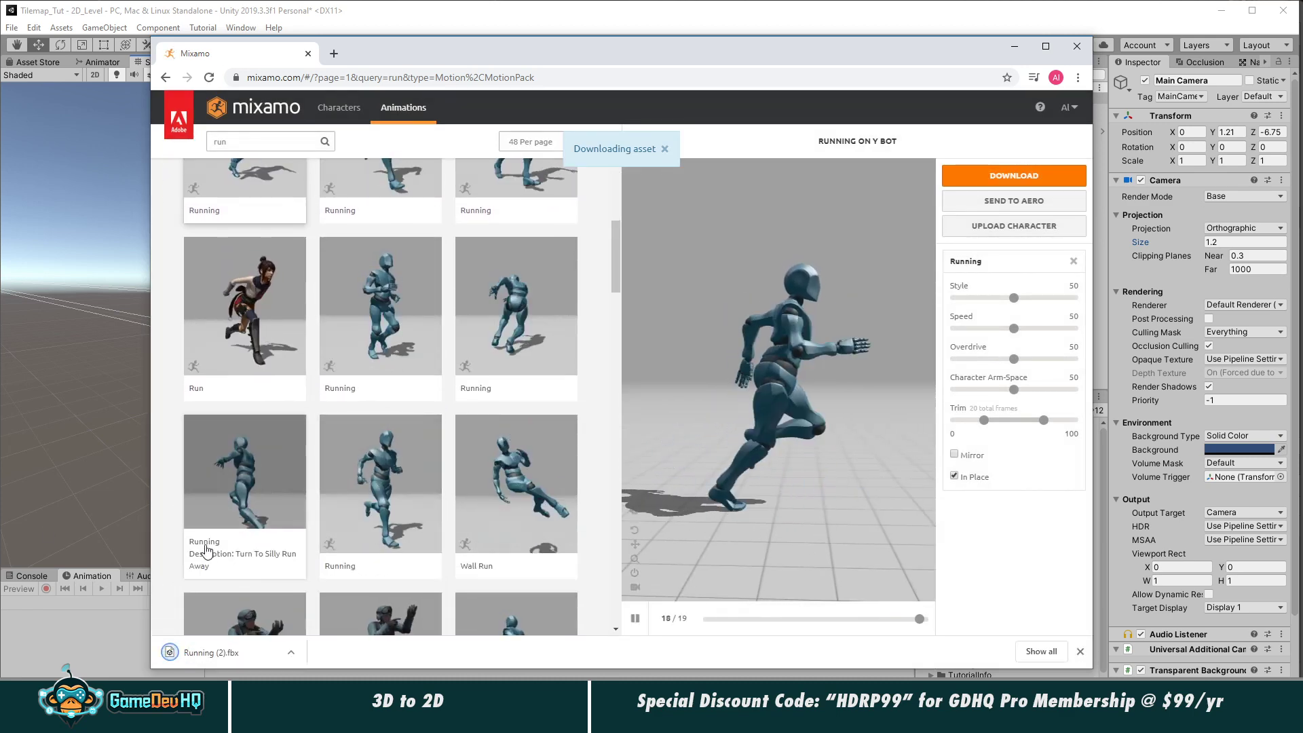
pyautogui.scroll(-2, 175, 517)
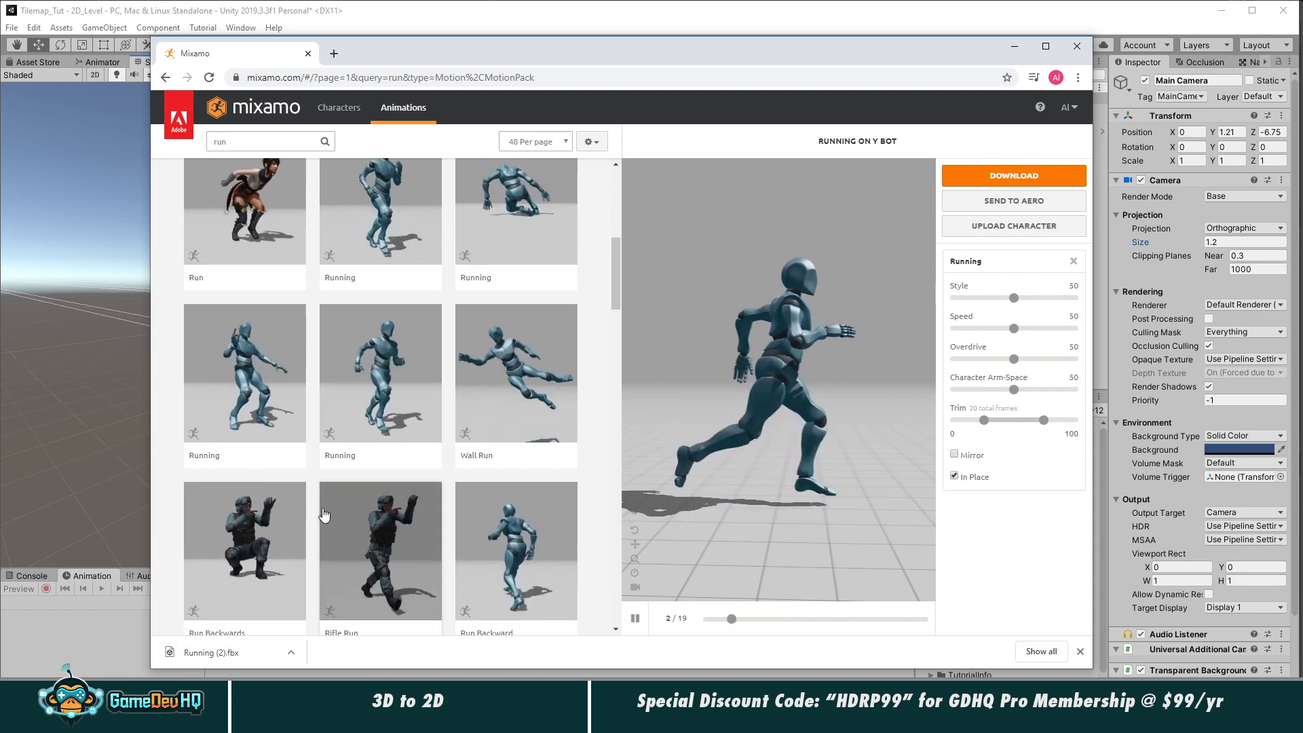
pyautogui.scroll(4, 325, 519)
pyautogui.scroll(3, 325, 518)
# Step: Download the Idle animation as Idle (1).fbx and show the downloads in their folder
pyautogui.click(234, 139)
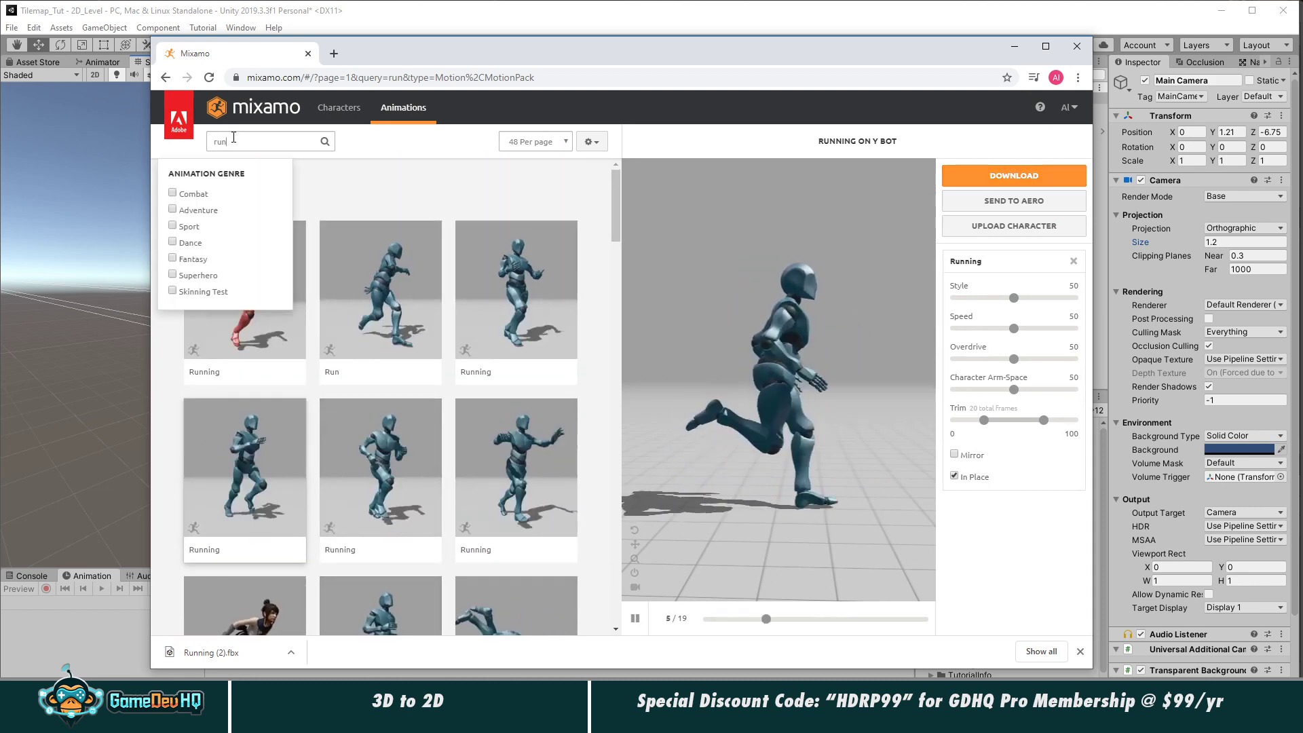
pyautogui.write('idle')
pyautogui.press('Return')
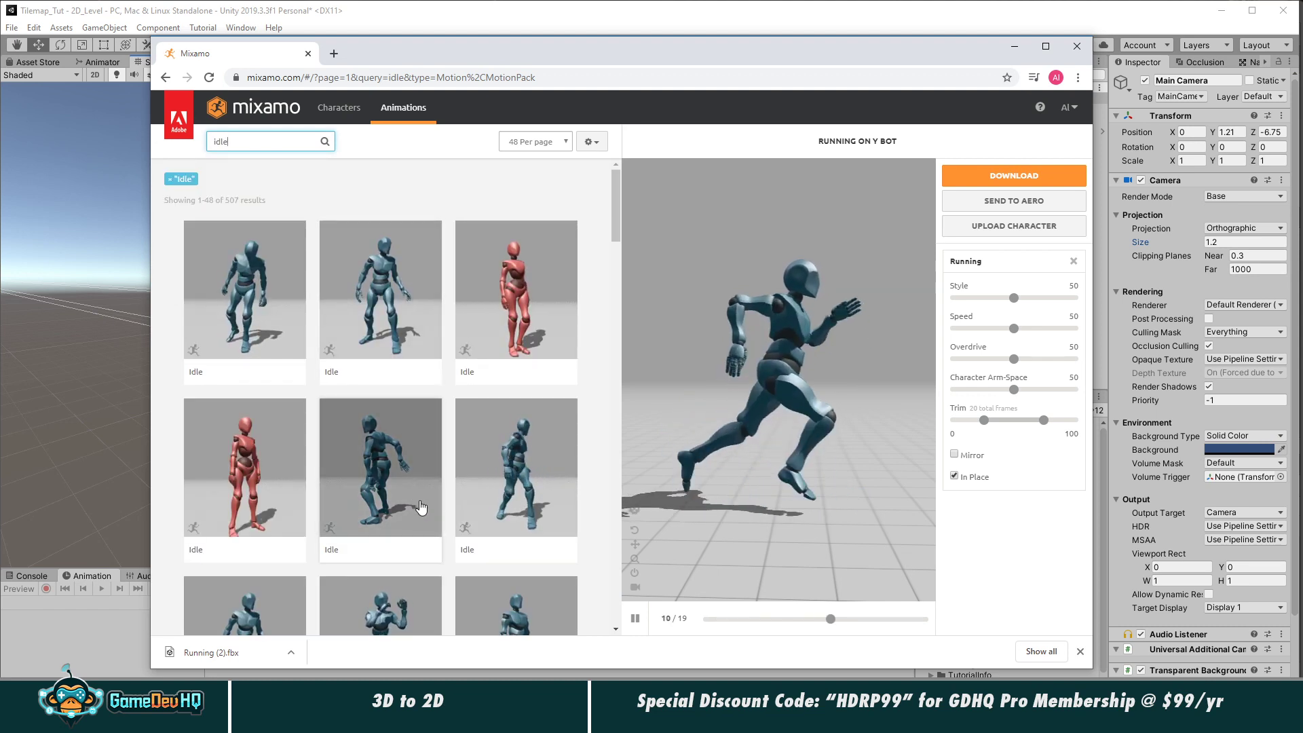
pyautogui.click(380, 299)
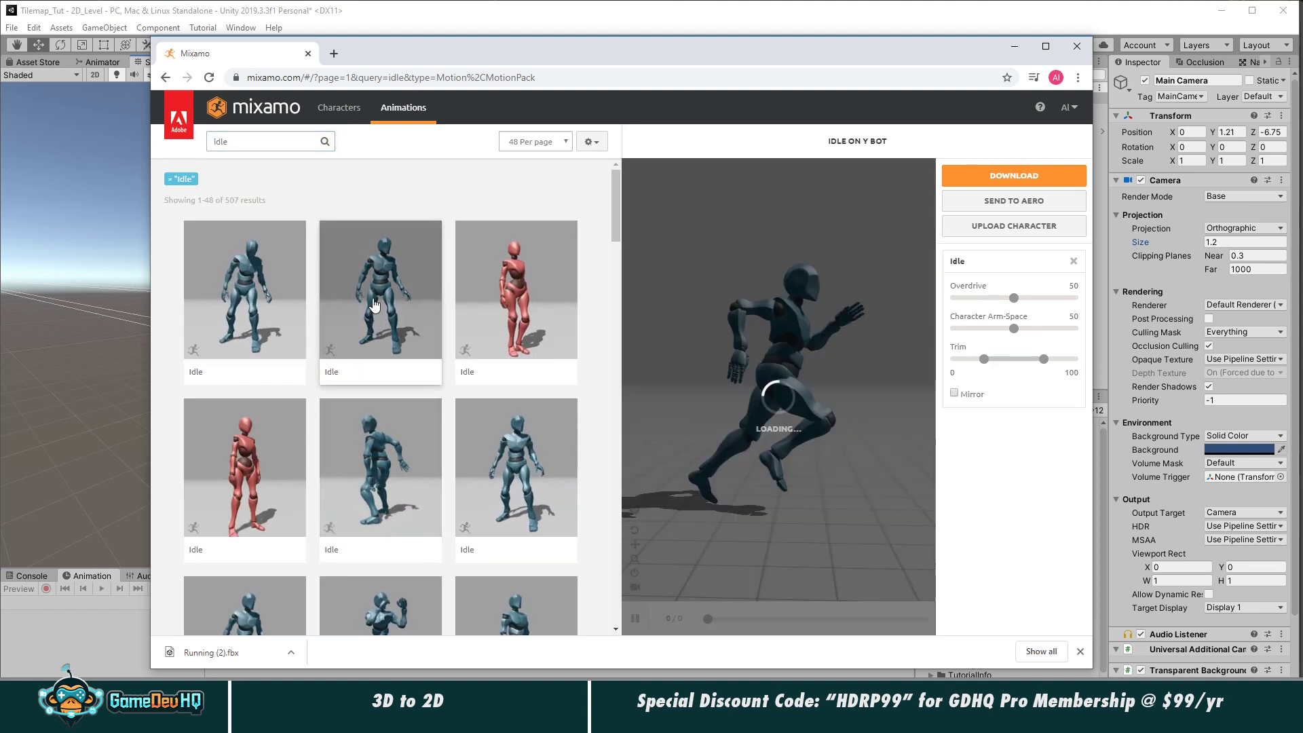
pyautogui.click(991, 177)
pyautogui.click(814, 329)
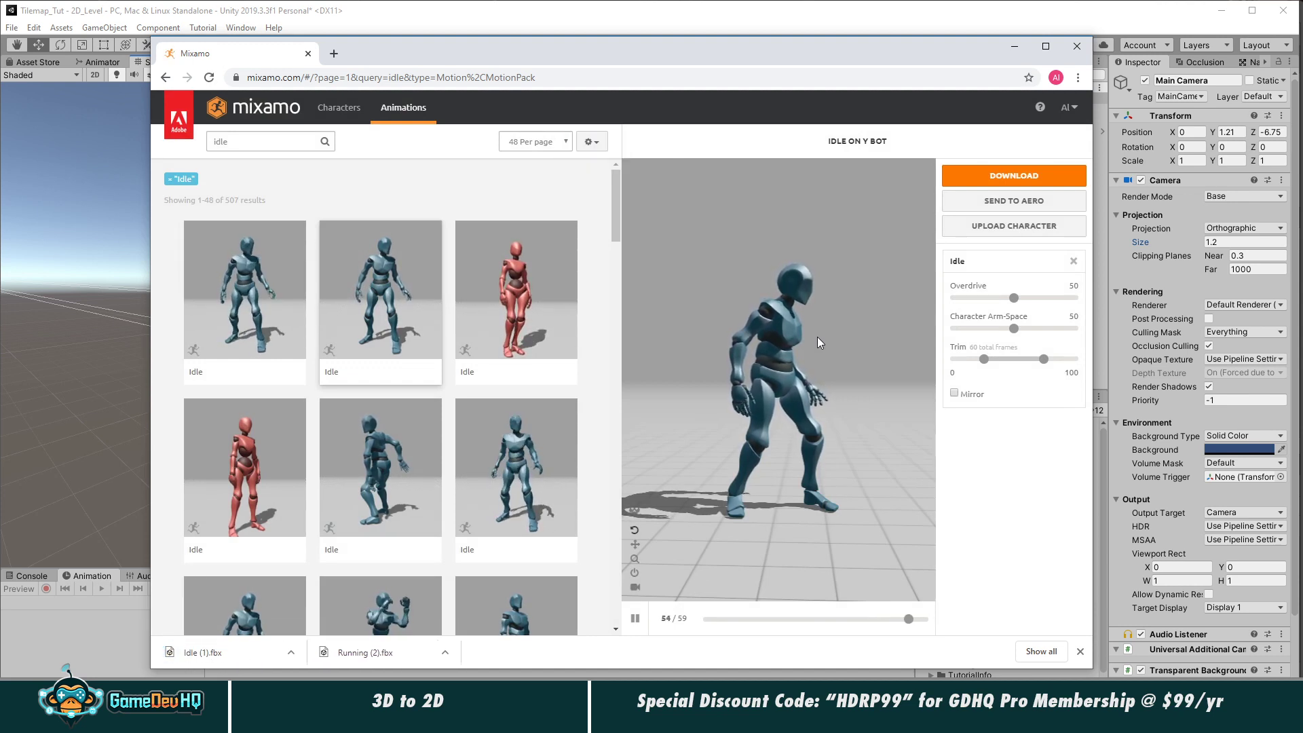
pyautogui.click(445, 652)
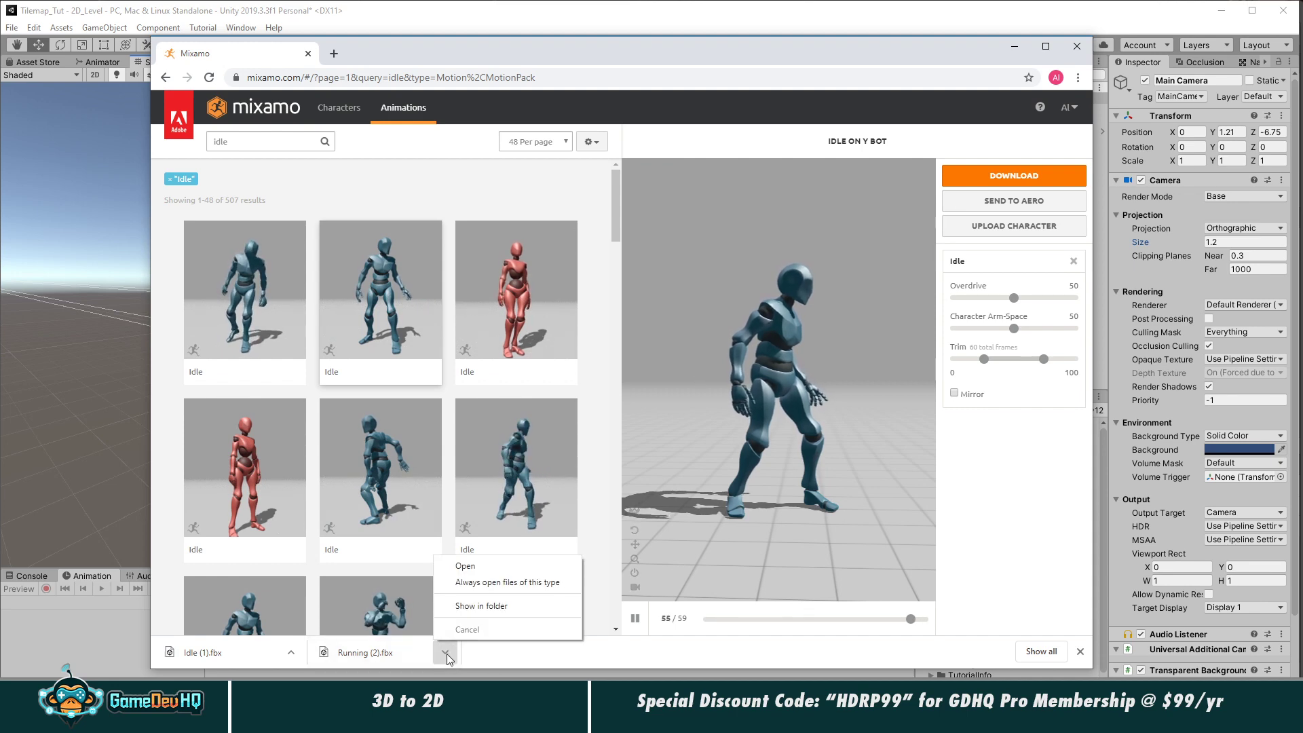
pyautogui.click(462, 607)
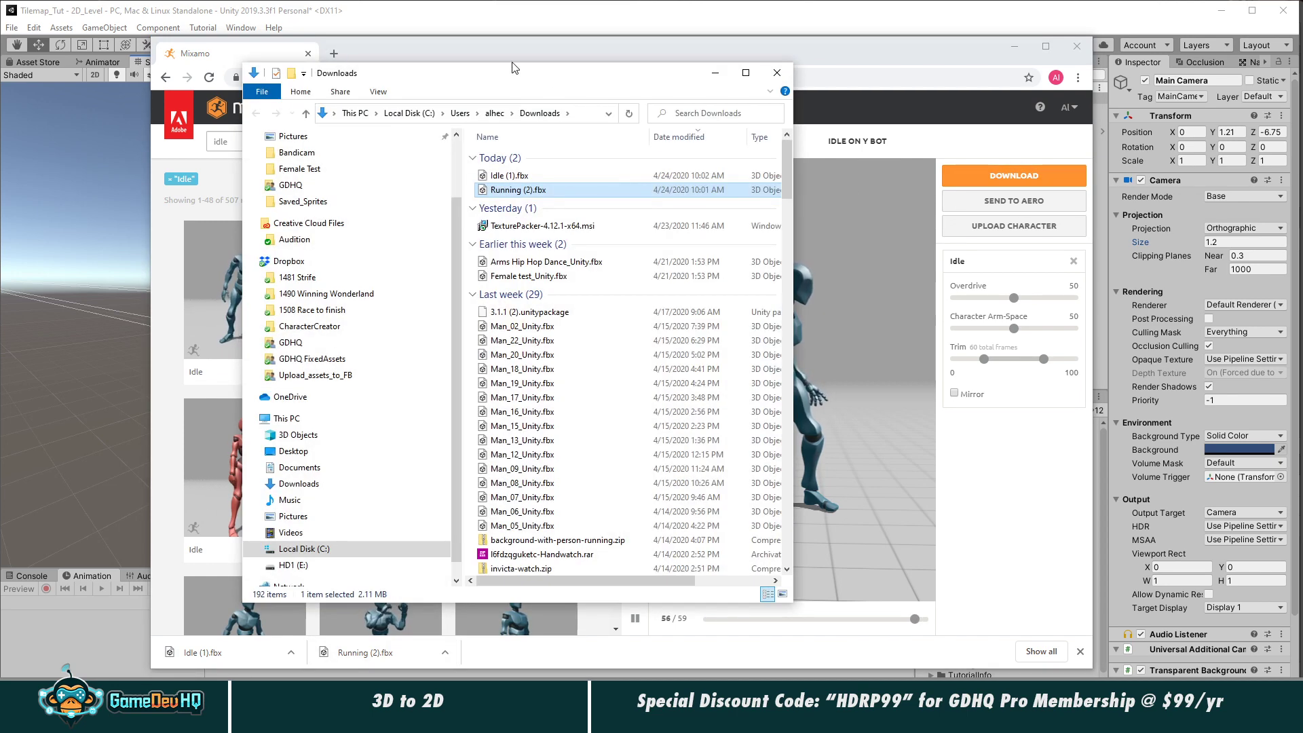
# Step: Close Chrome and drag Idle (1).fbx and Running (2).fbx from Downloads into Unity's Assets
pyautogui.click(1078, 46)
pyautogui.moveTo(526, 81); pyautogui.dragTo(567, 82)
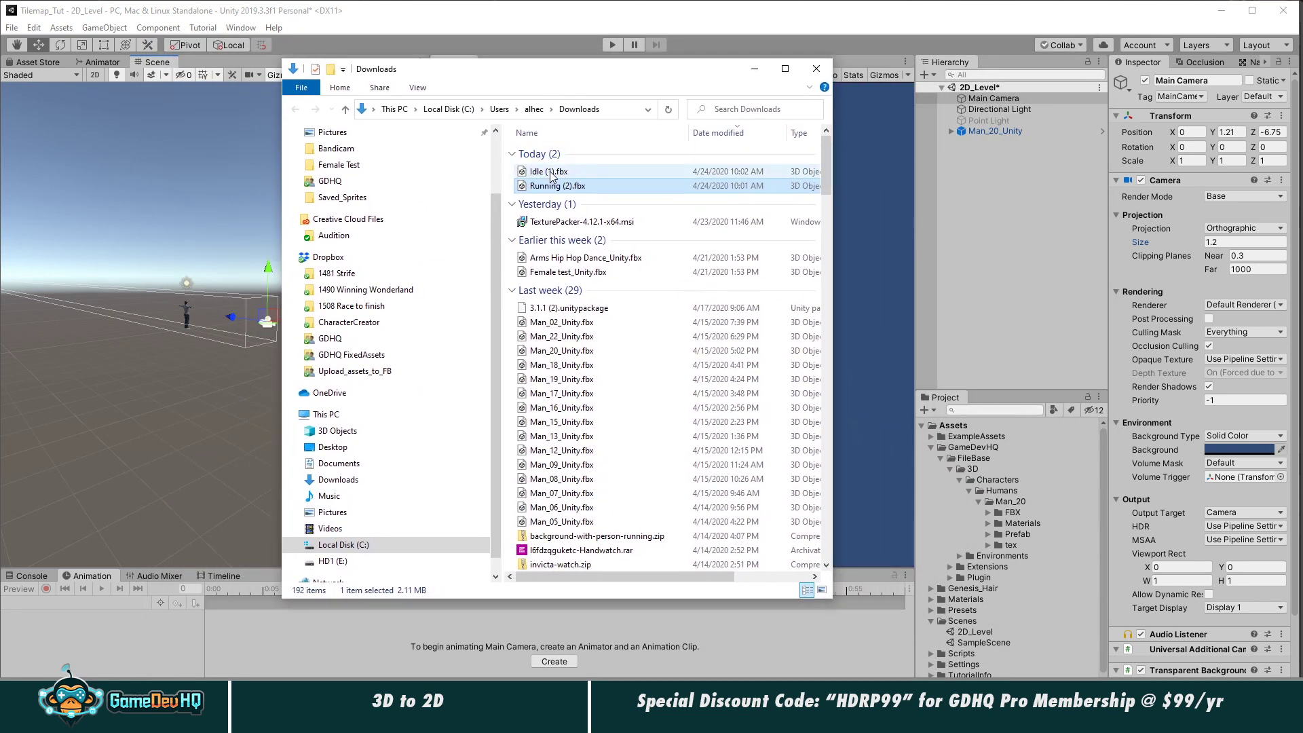
pyautogui.keyDown('shift'); pyautogui.click(593, 171); pyautogui.keyUp('shift')
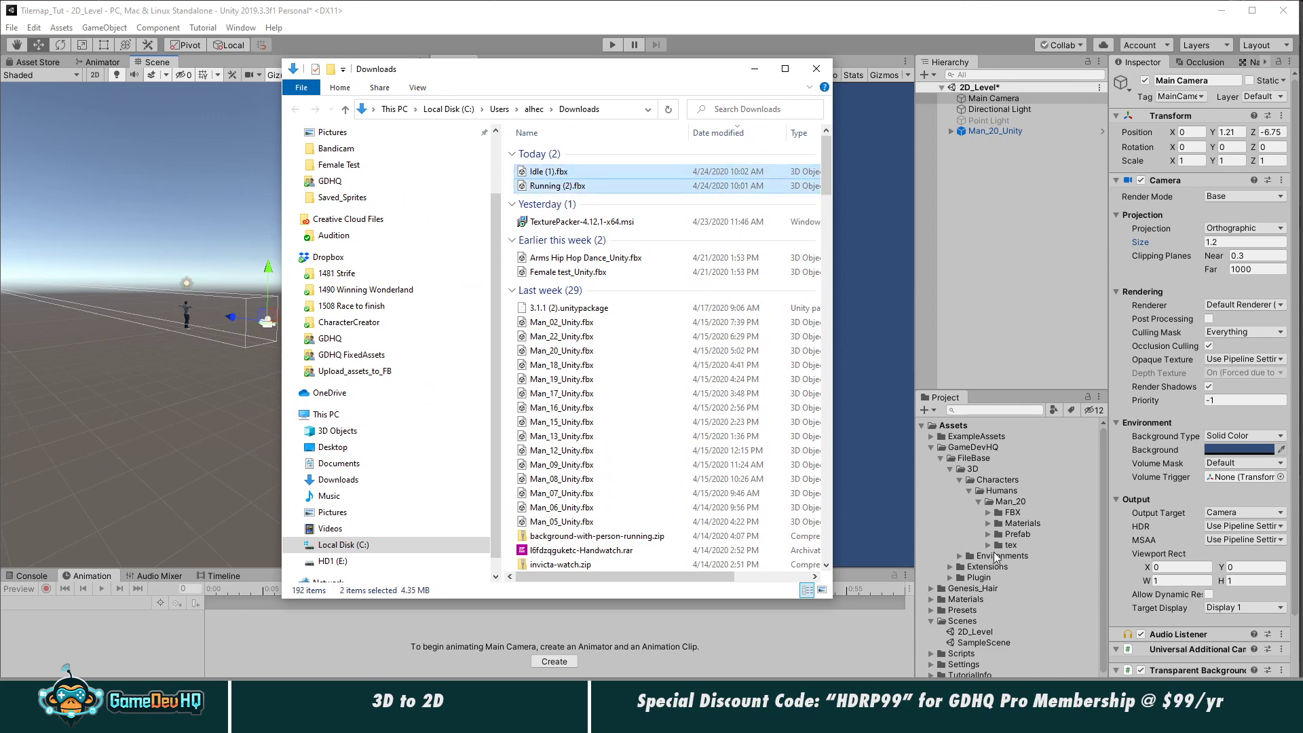
pyautogui.moveTo(996, 557); pyautogui.dragTo(995, 614)
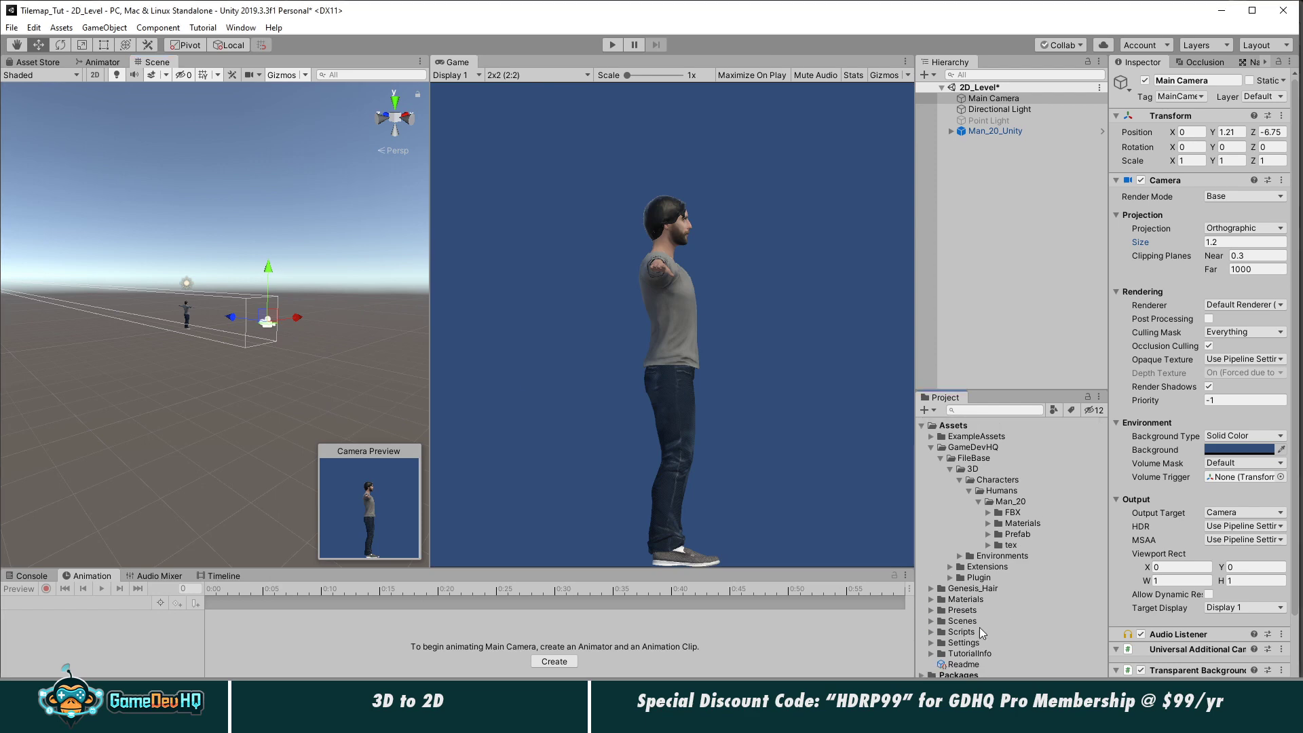
pyautogui.click(126, 720)
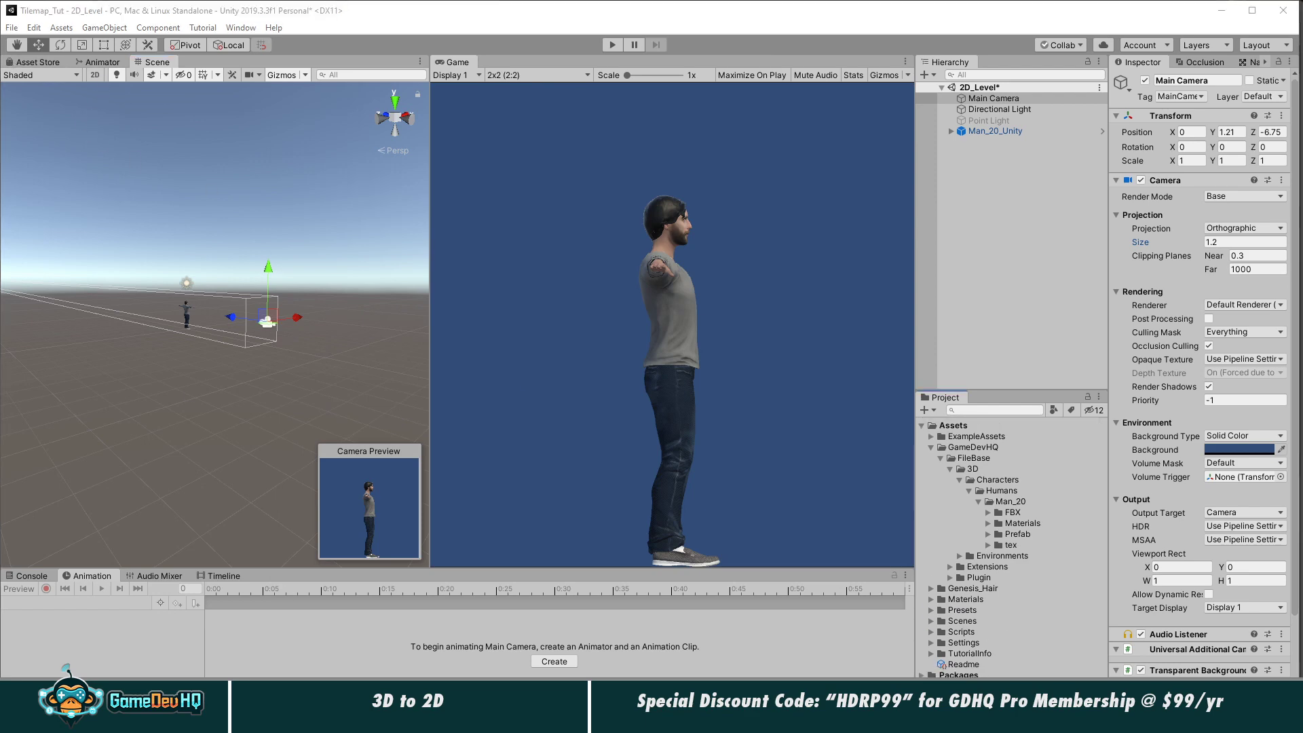
pyautogui.click(194, 686)
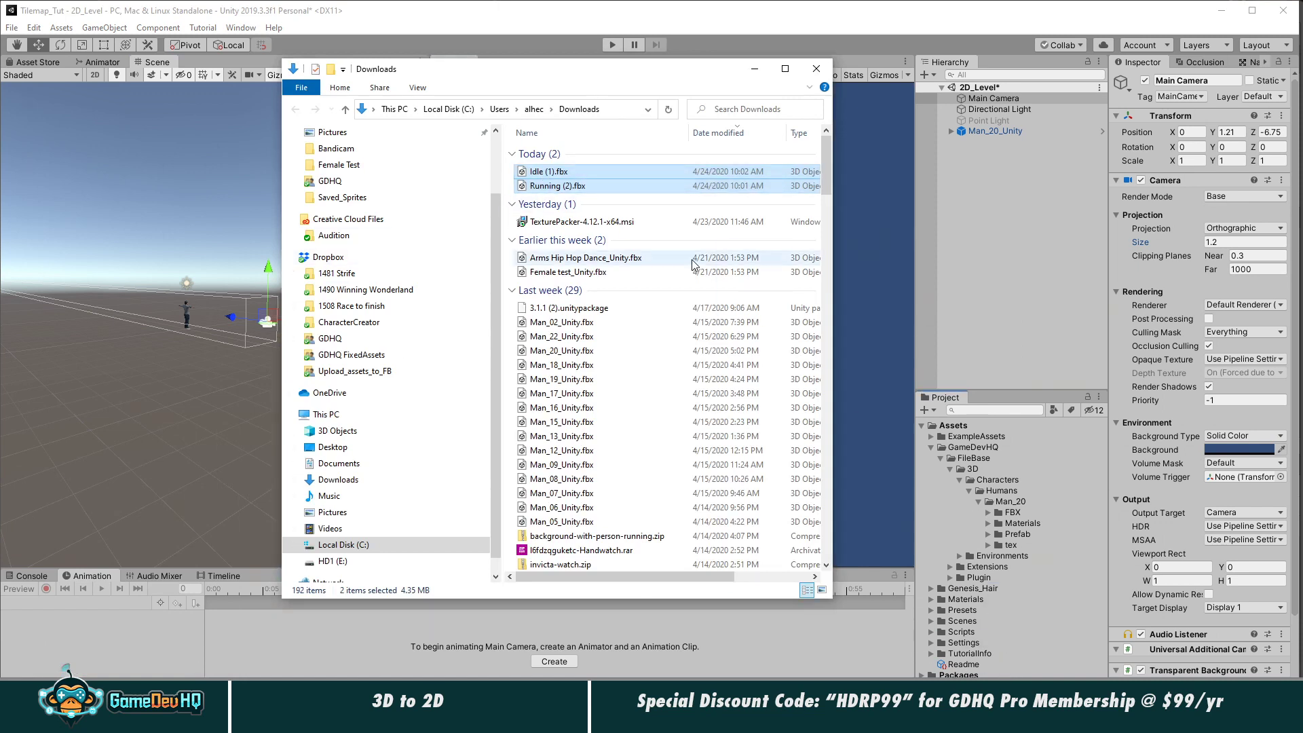
pyautogui.moveTo(546, 178); pyautogui.dragTo(1012, 696)
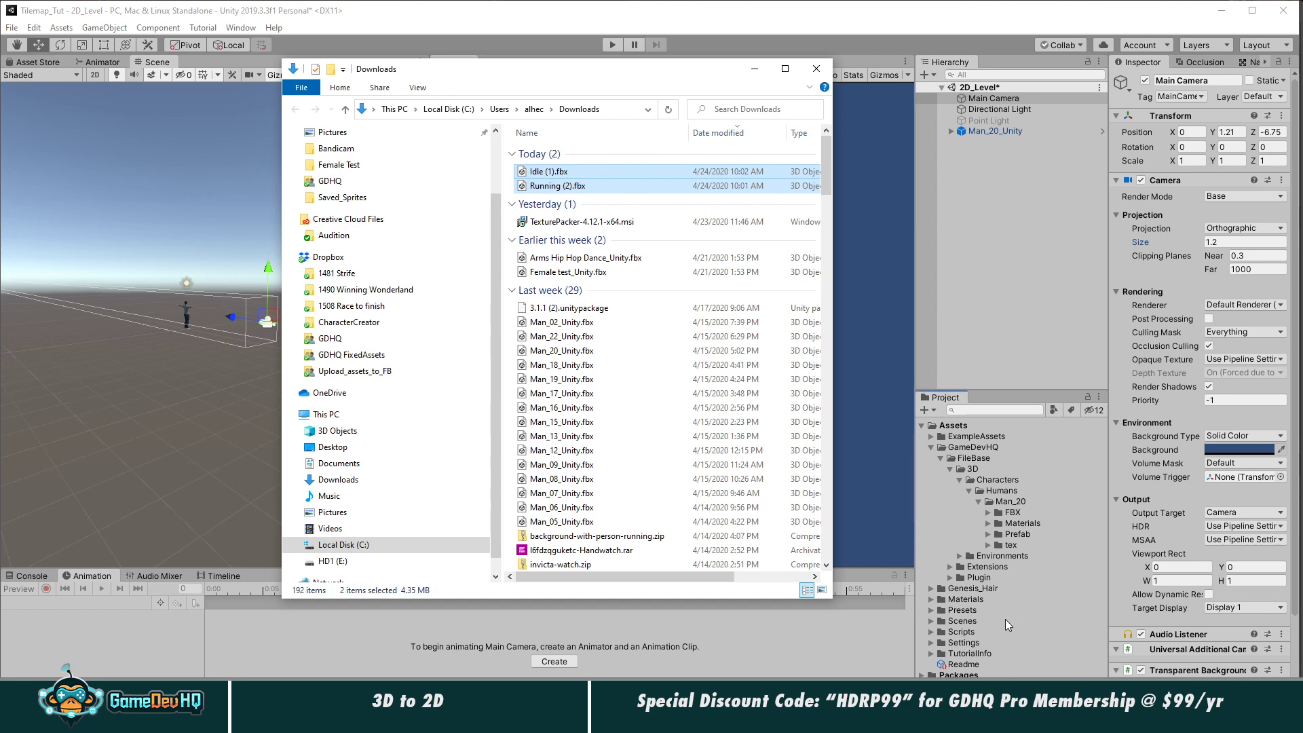
pyautogui.moveTo(513, 72); pyautogui.dragTo(1302, 55)
pyautogui.moveTo(1293, 241); pyautogui.dragTo(992, 596)
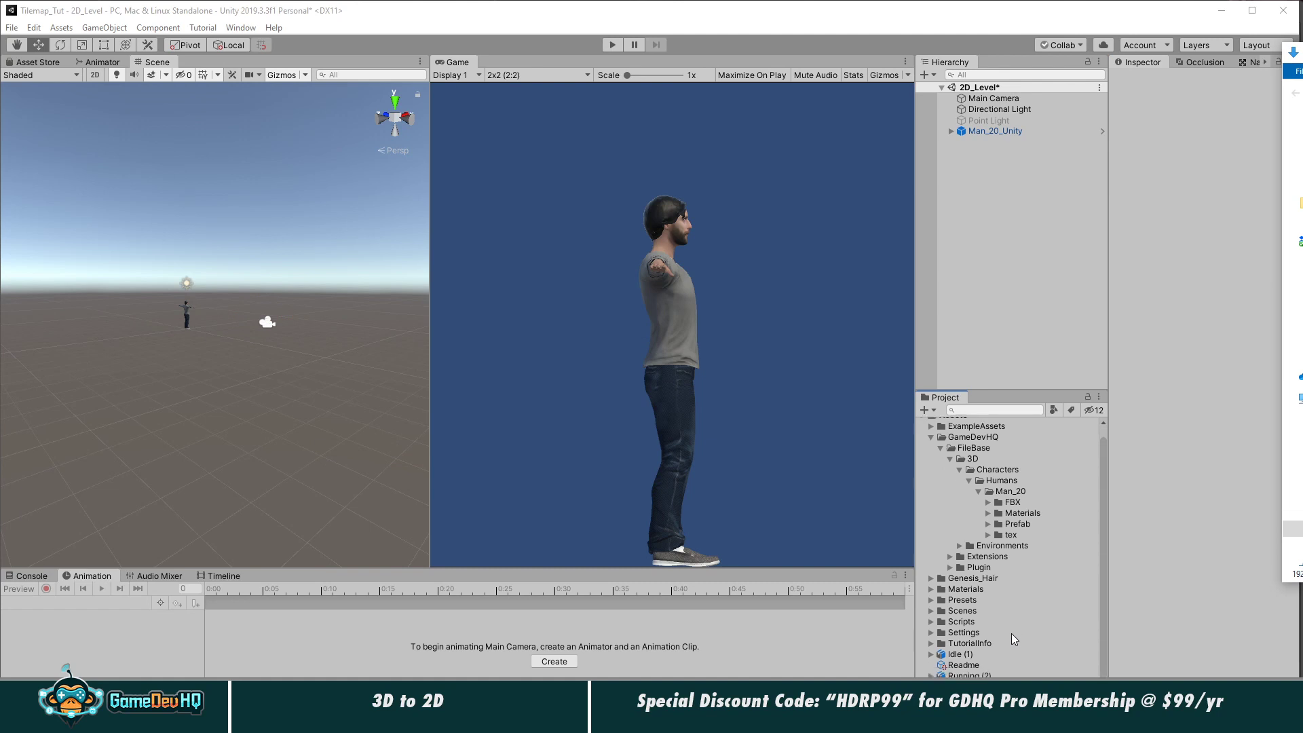
# Step: Create a new folder named Running_Animations in the project assets
pyautogui.rightClick(930, 413)
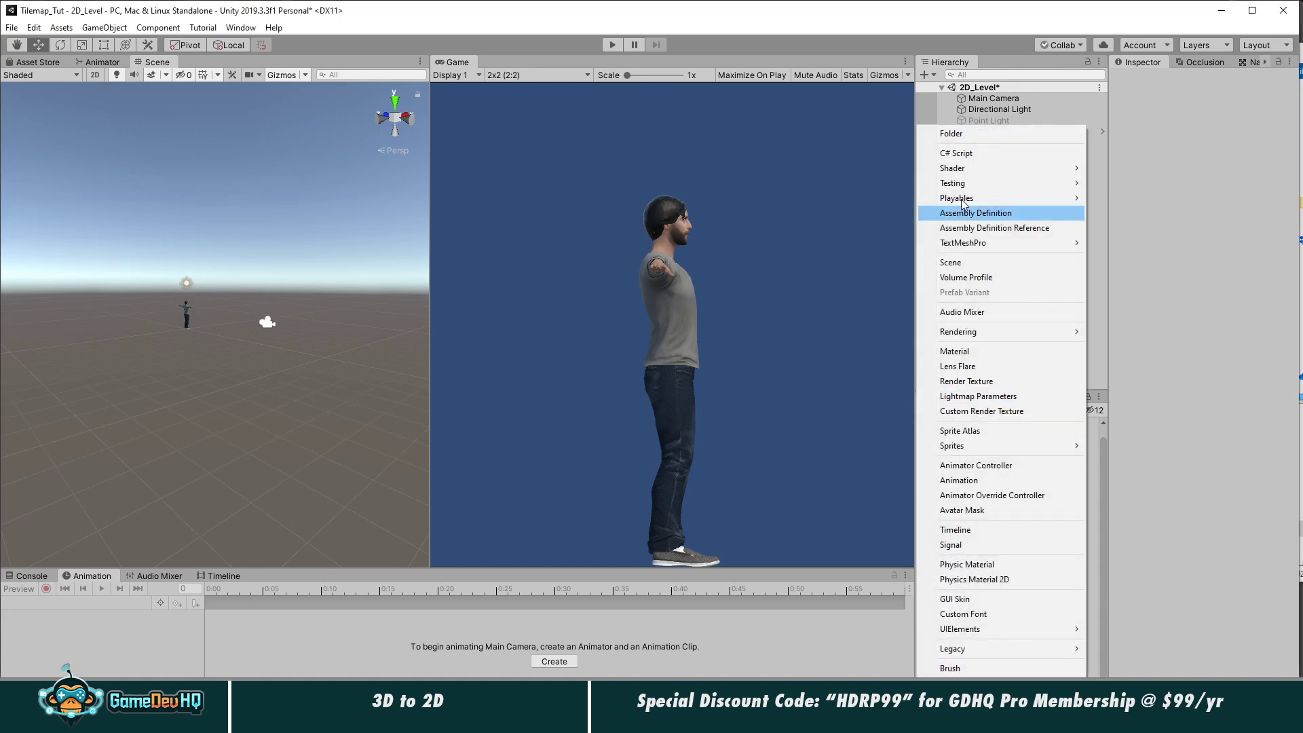
pyautogui.click(963, 133)
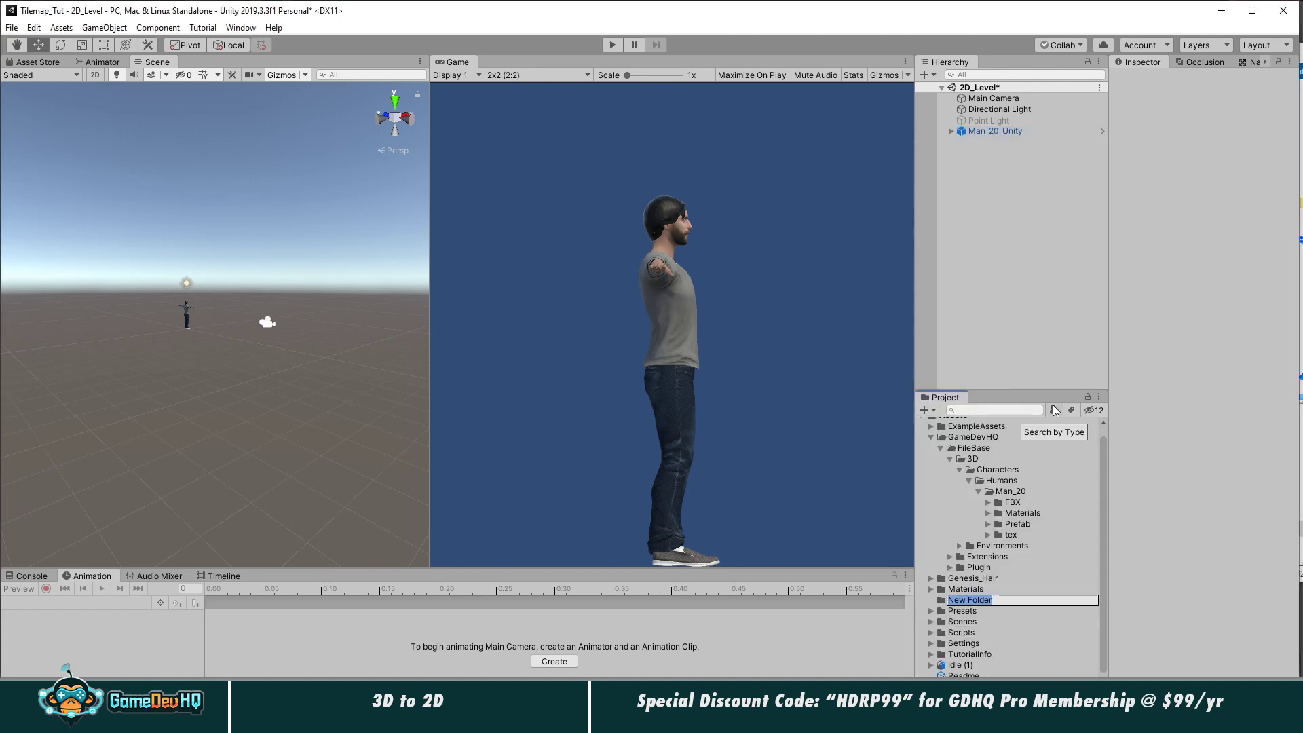
pyautogui.write('Run')
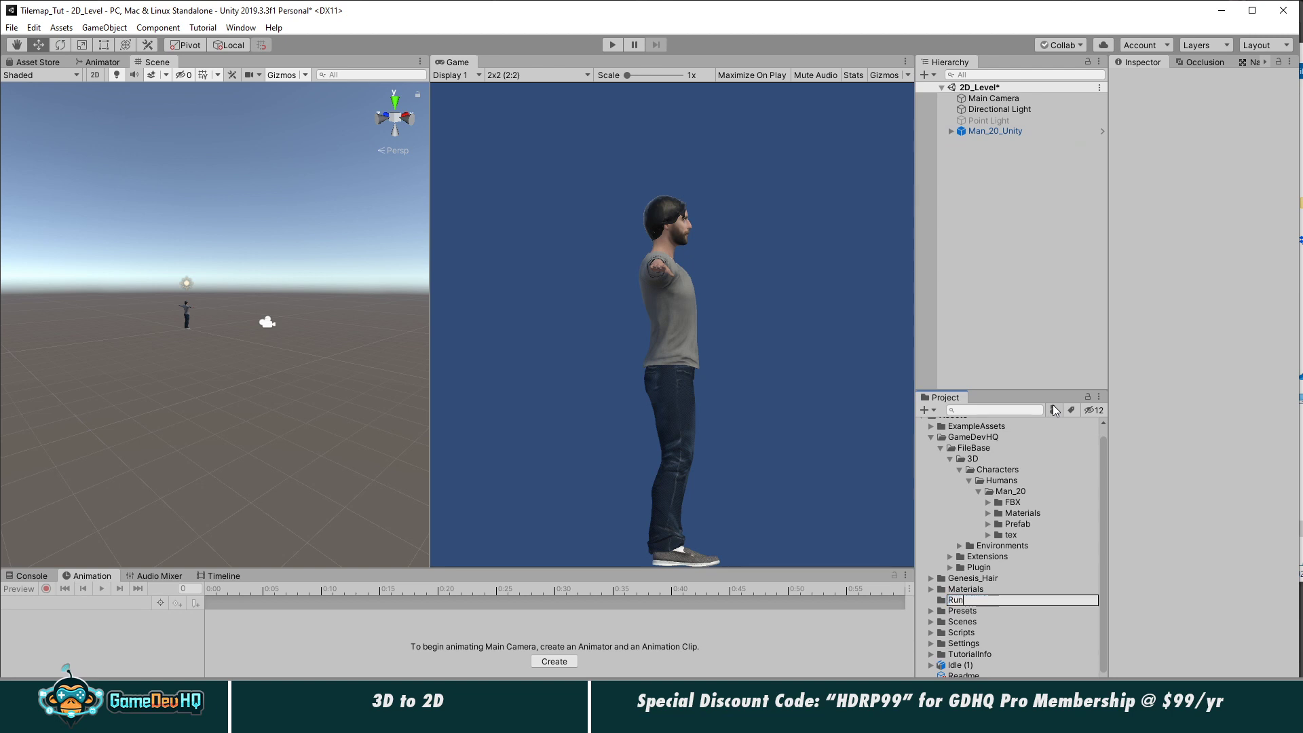
pyautogui.write('ning_Animations')
pyautogui.press('Return')
# Step: Move the Idle (1) clip into Running_Animations and expand the folder to check its clips
pyautogui.click(974, 667)
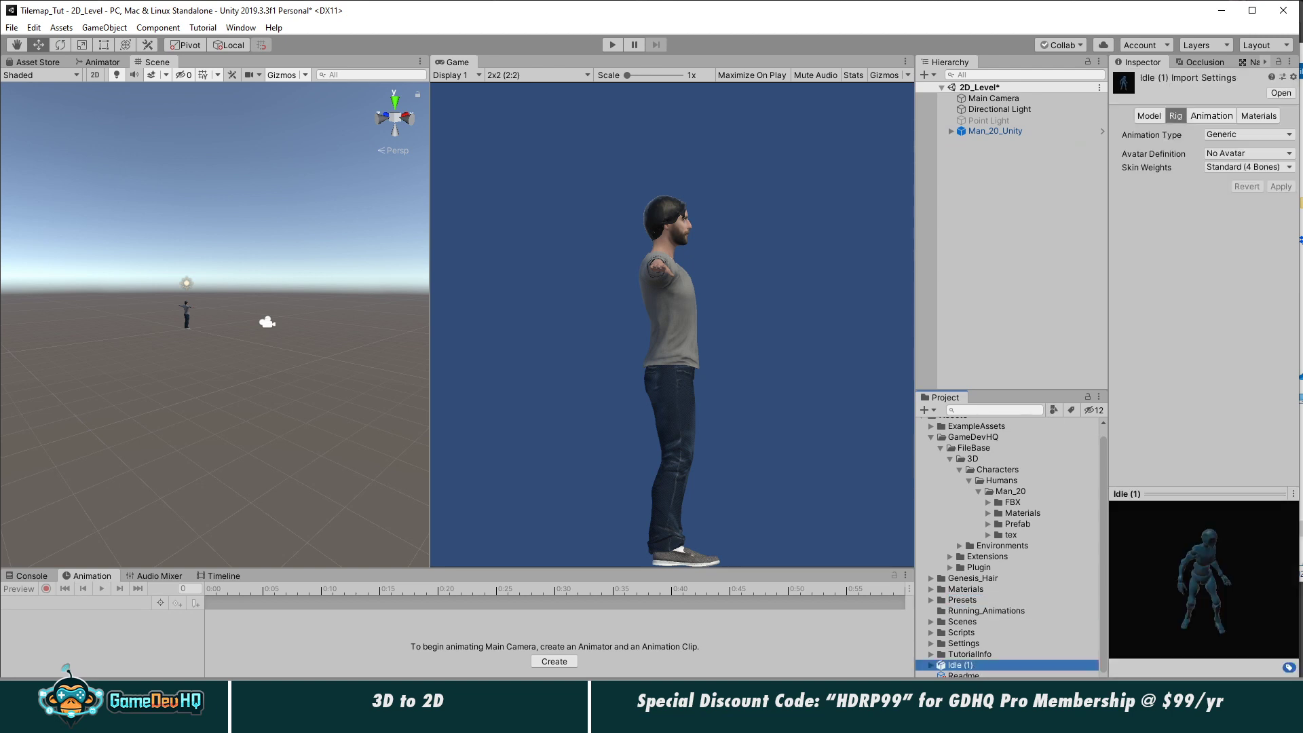
pyautogui.moveTo(977, 596); pyautogui.dragTo(968, 618)
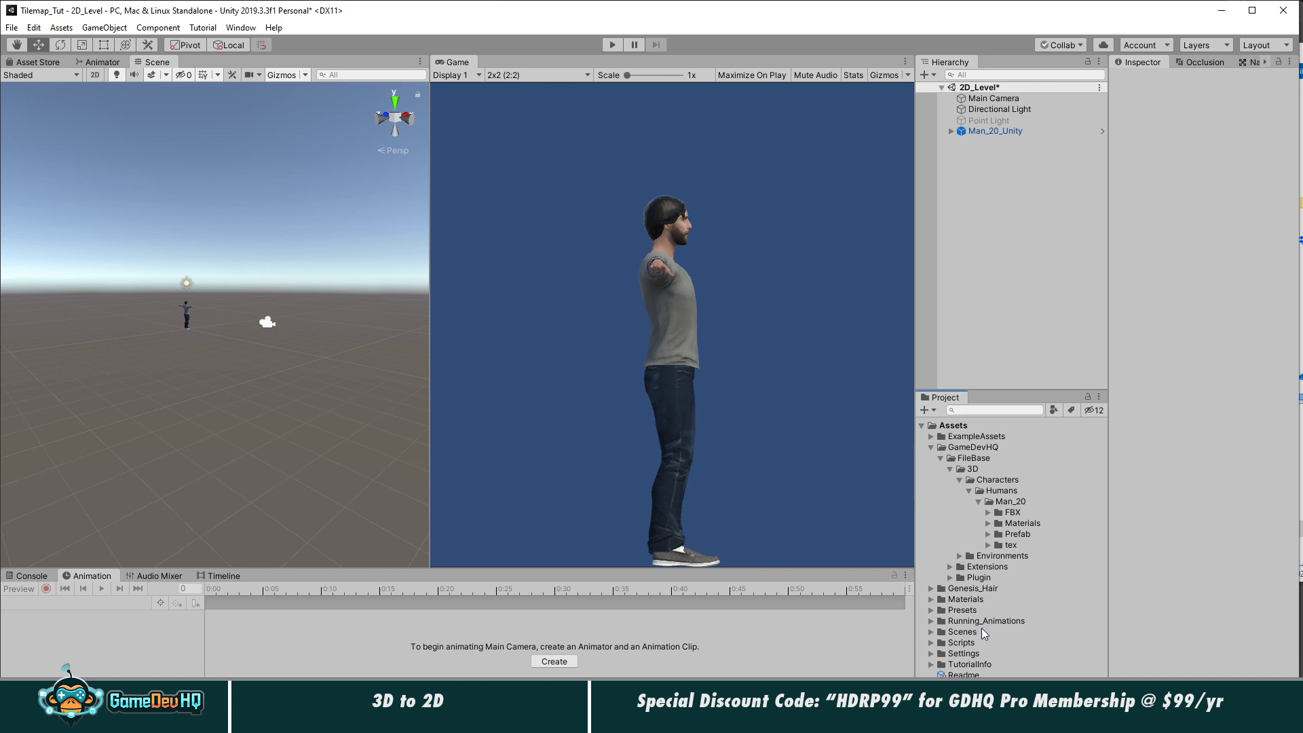
pyautogui.click(952, 622)
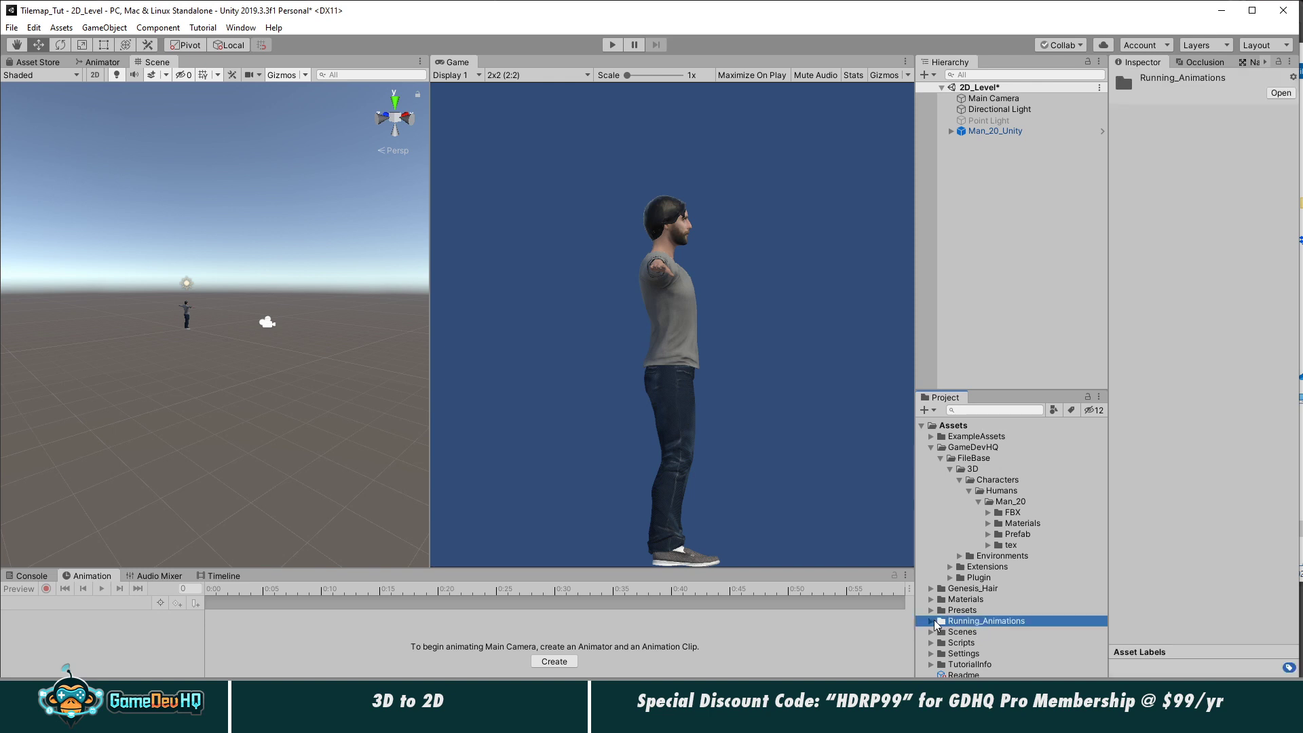
pyautogui.click(935, 622)
pyautogui.click(993, 614)
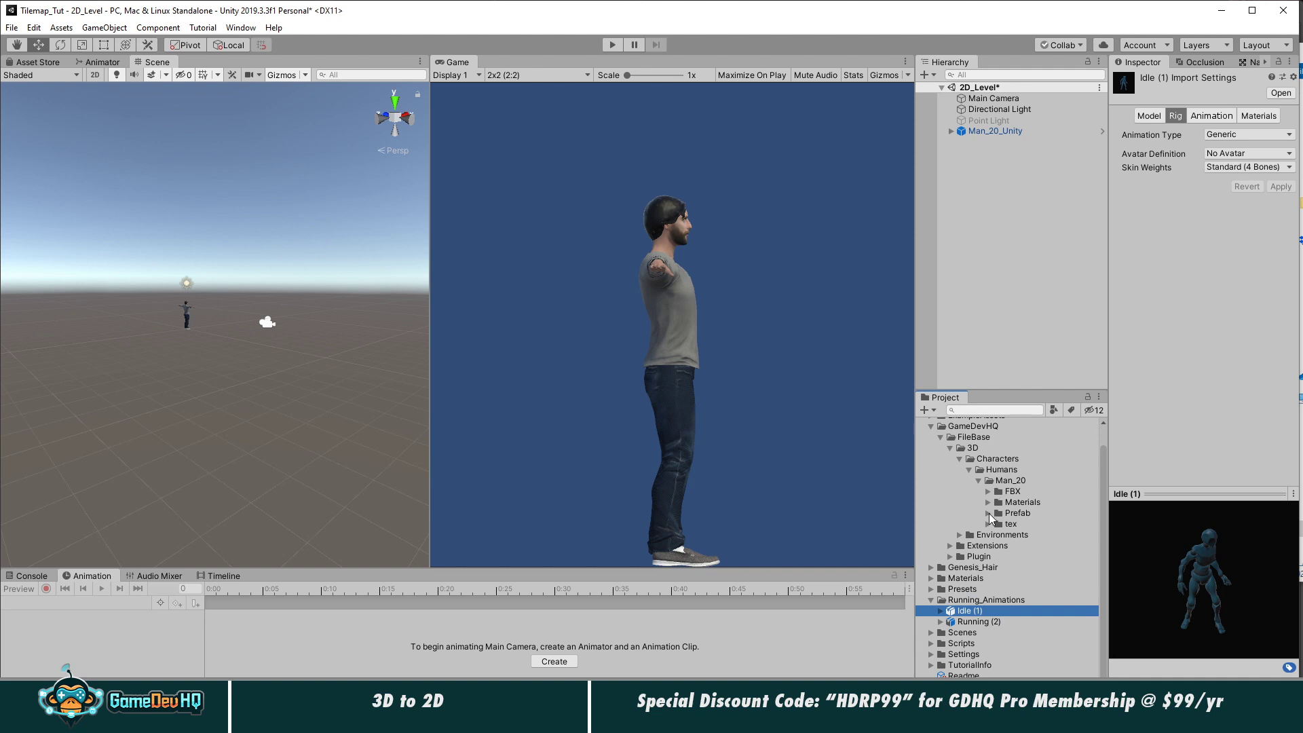
# Step: Set the Man_20_Unity model's rig Animation Type to Humanoid and apply it
pyautogui.click(988, 492)
pyautogui.click(1022, 503)
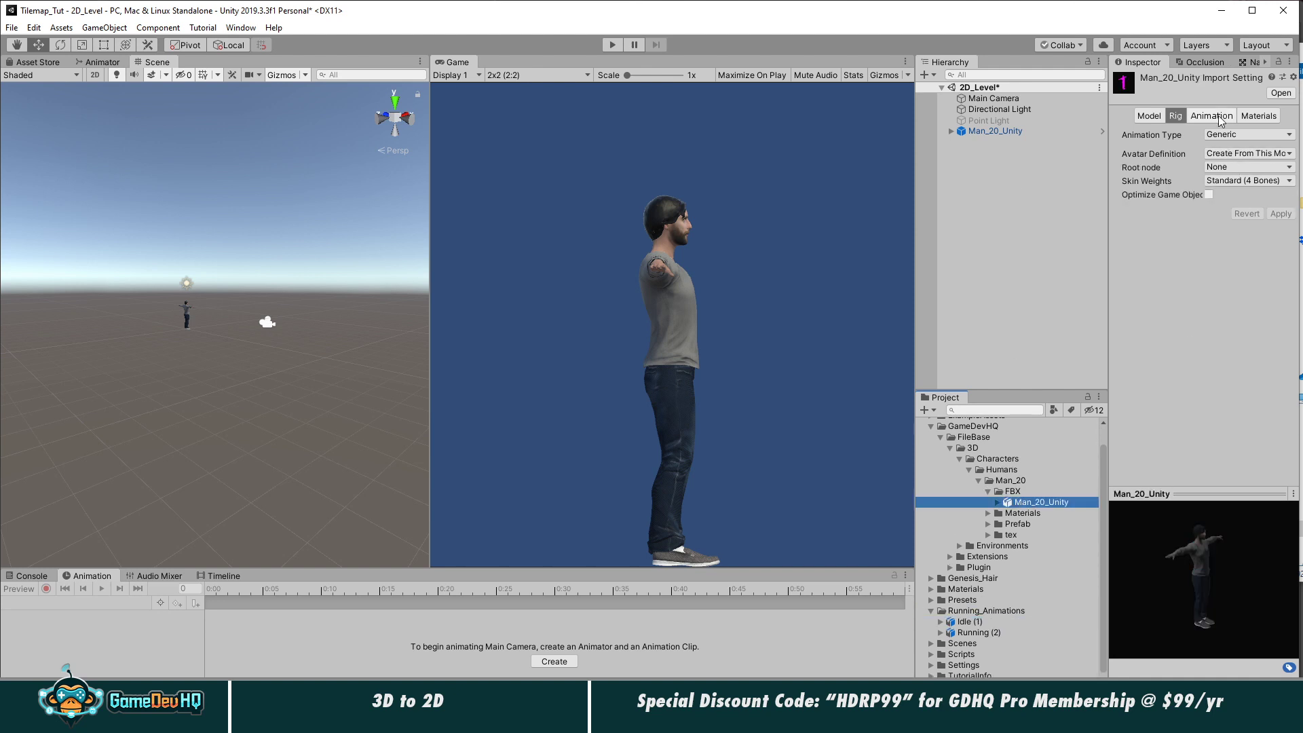
pyautogui.click(1218, 135)
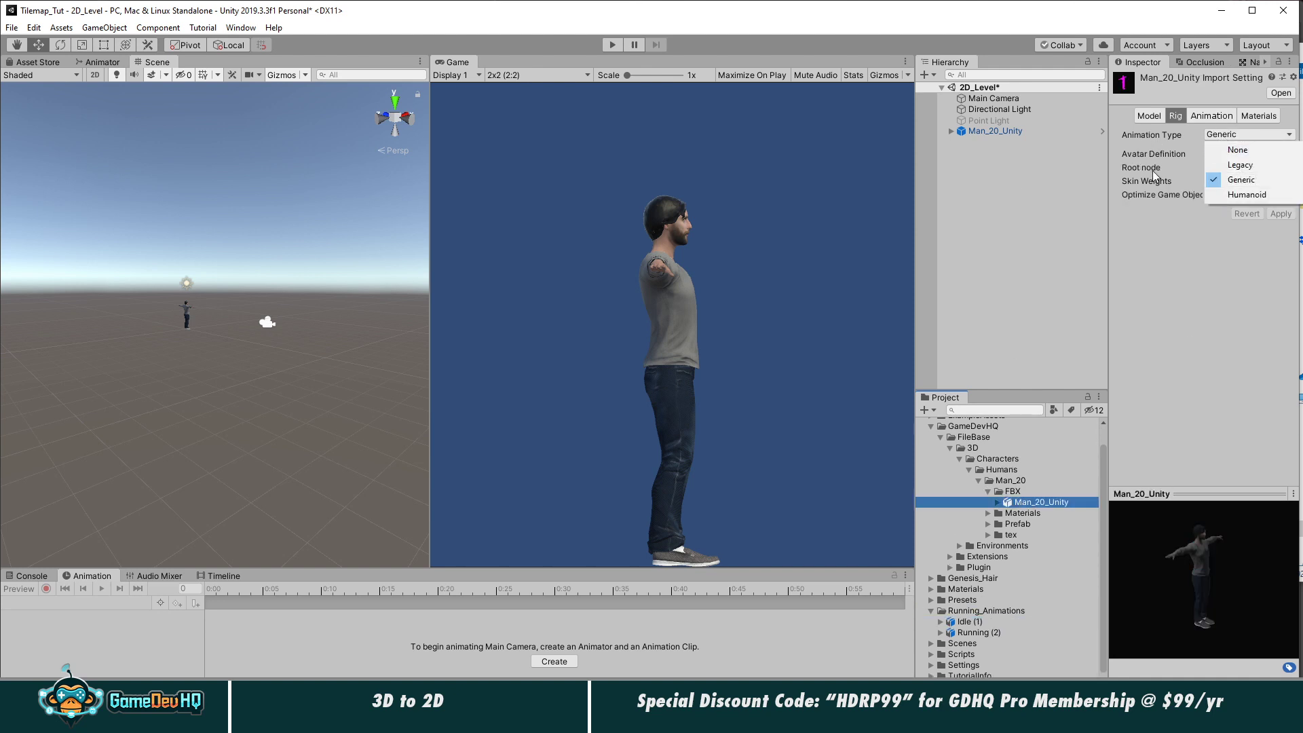
pyautogui.click(1247, 195)
pyautogui.click(1281, 241)
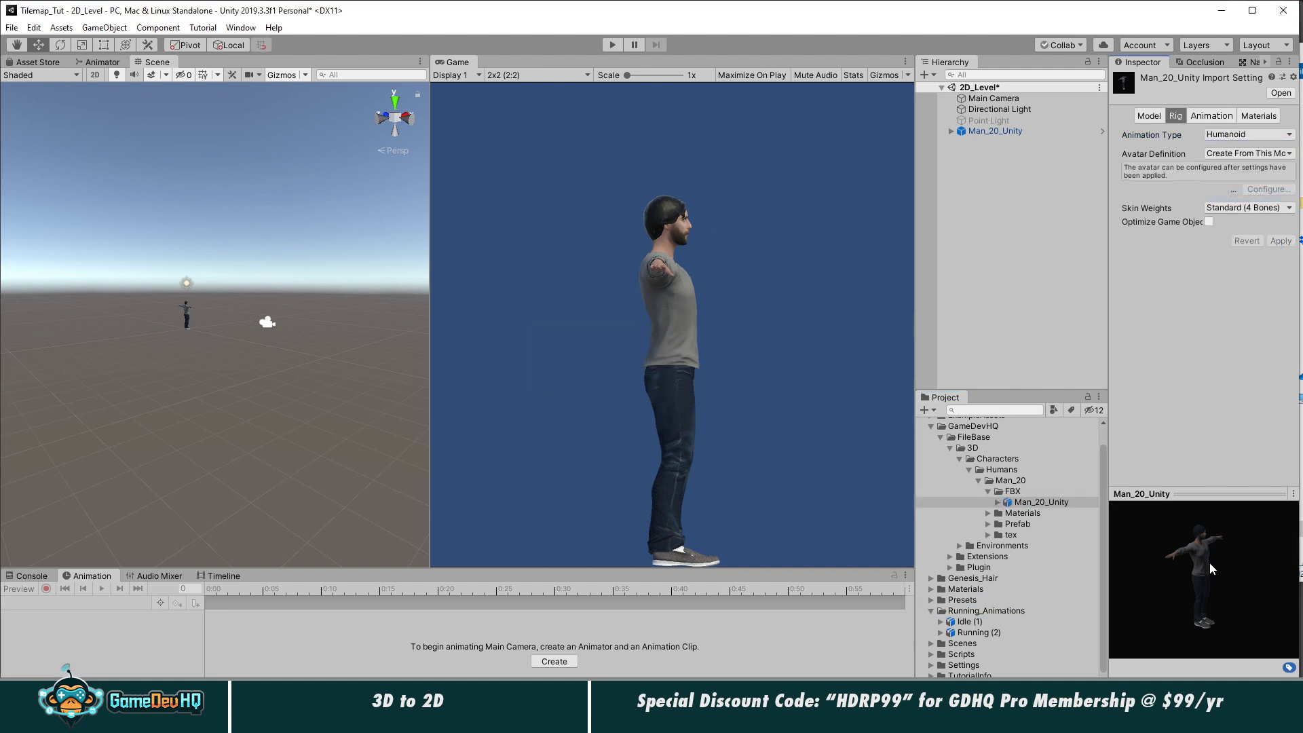
# Step: Switch the Idle (1) and Running (2) imports to the Humanoid rig, applying each
pyautogui.click(971, 623)
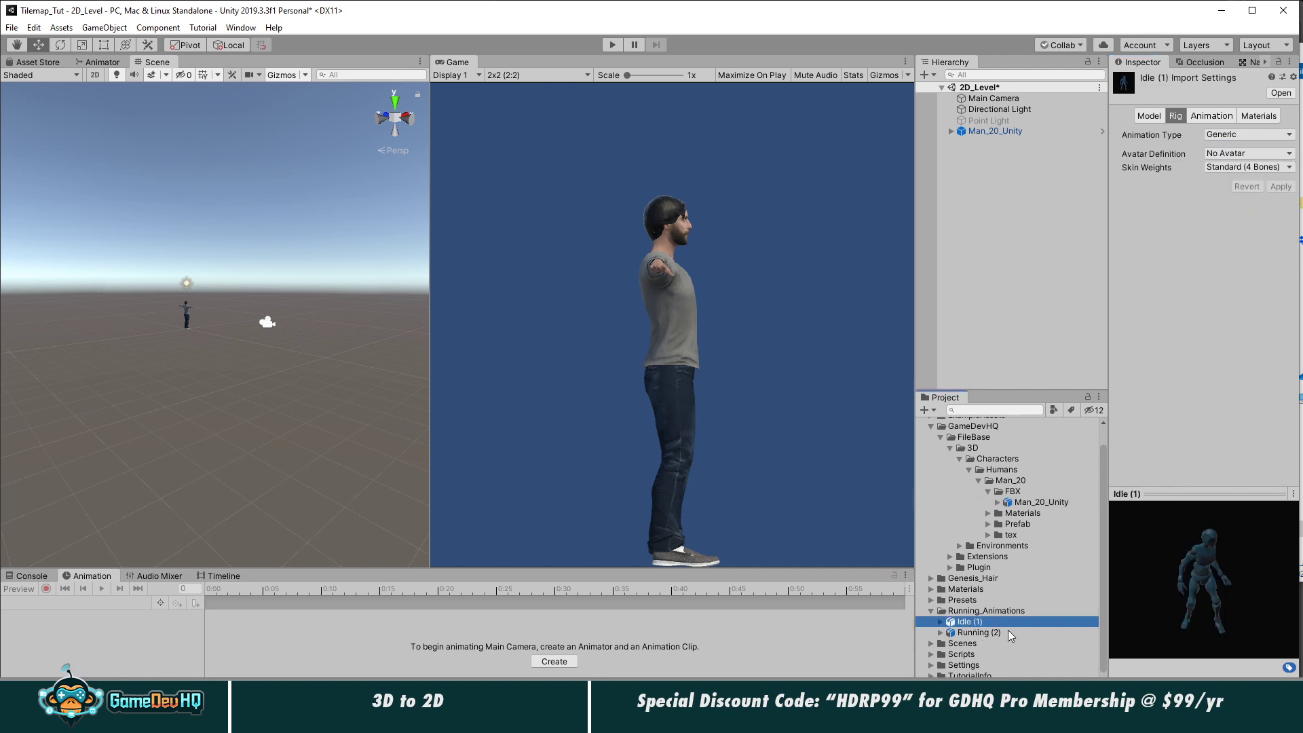
pyautogui.click(1234, 136)
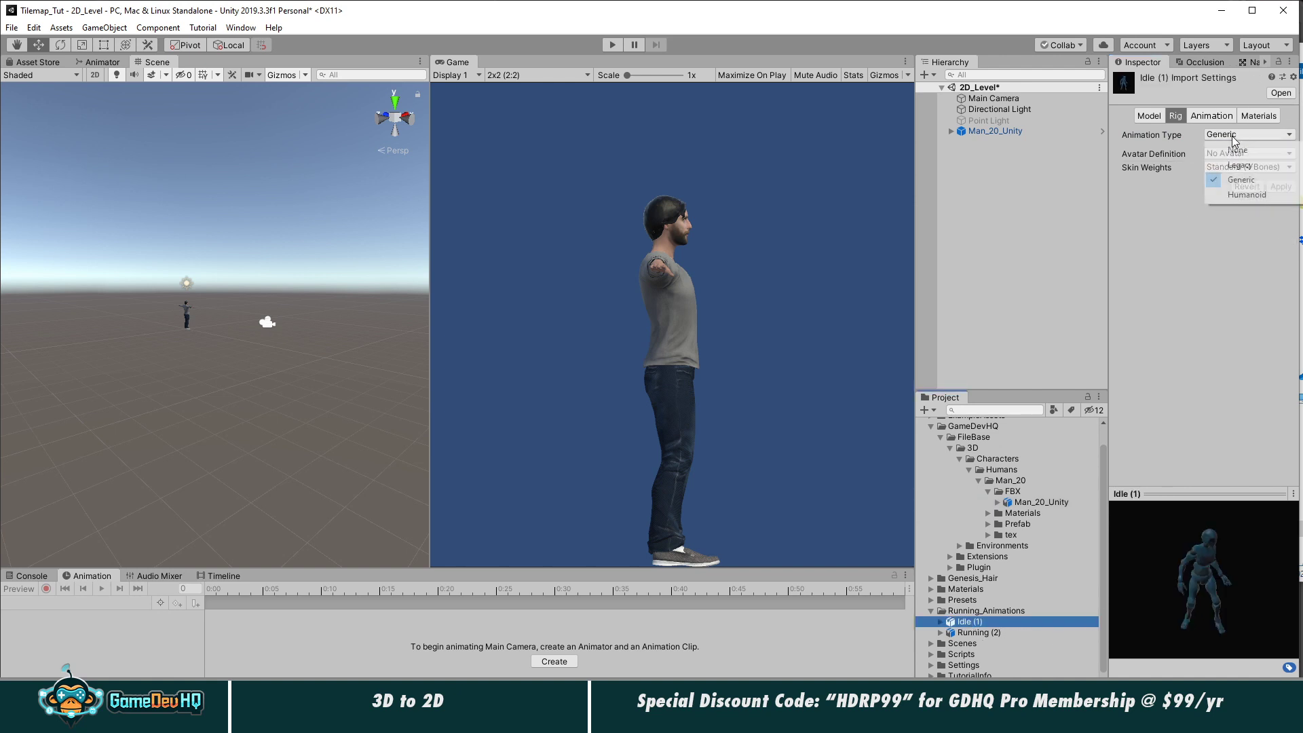
pyautogui.click(1247, 195)
pyautogui.click(1281, 241)
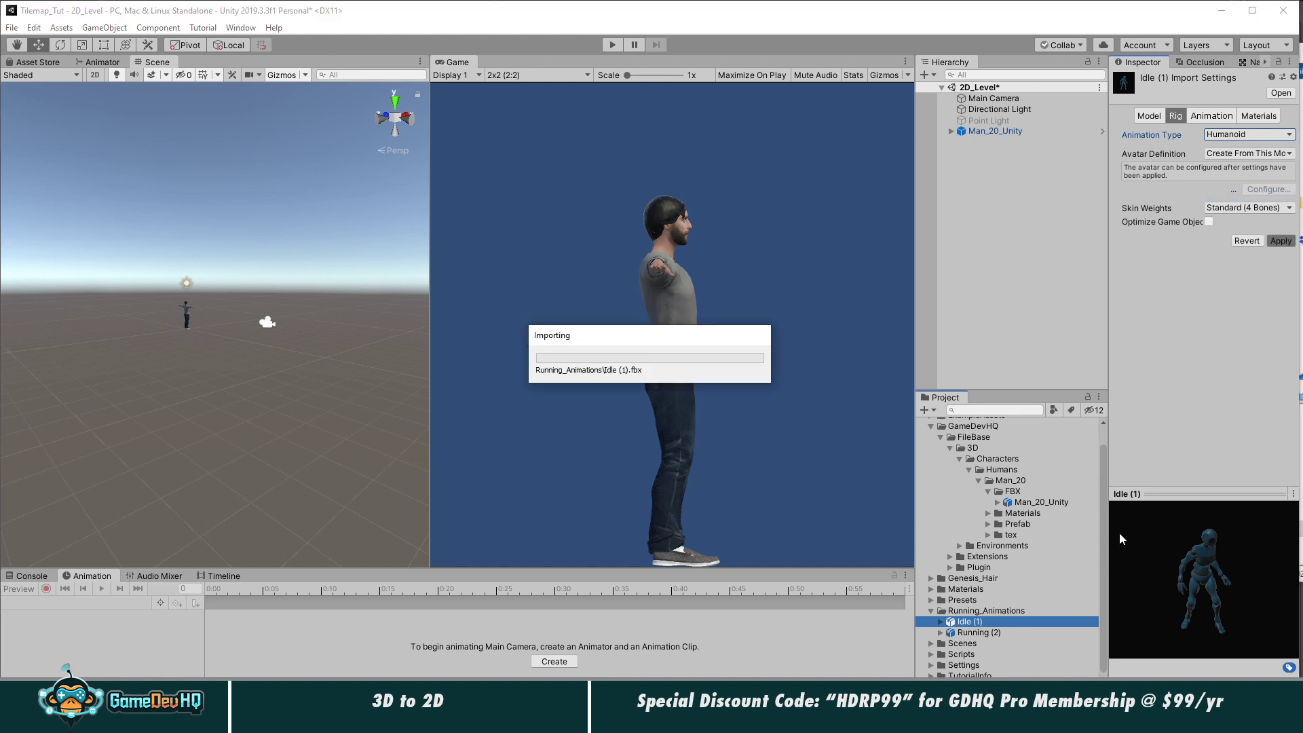
pyautogui.click(991, 633)
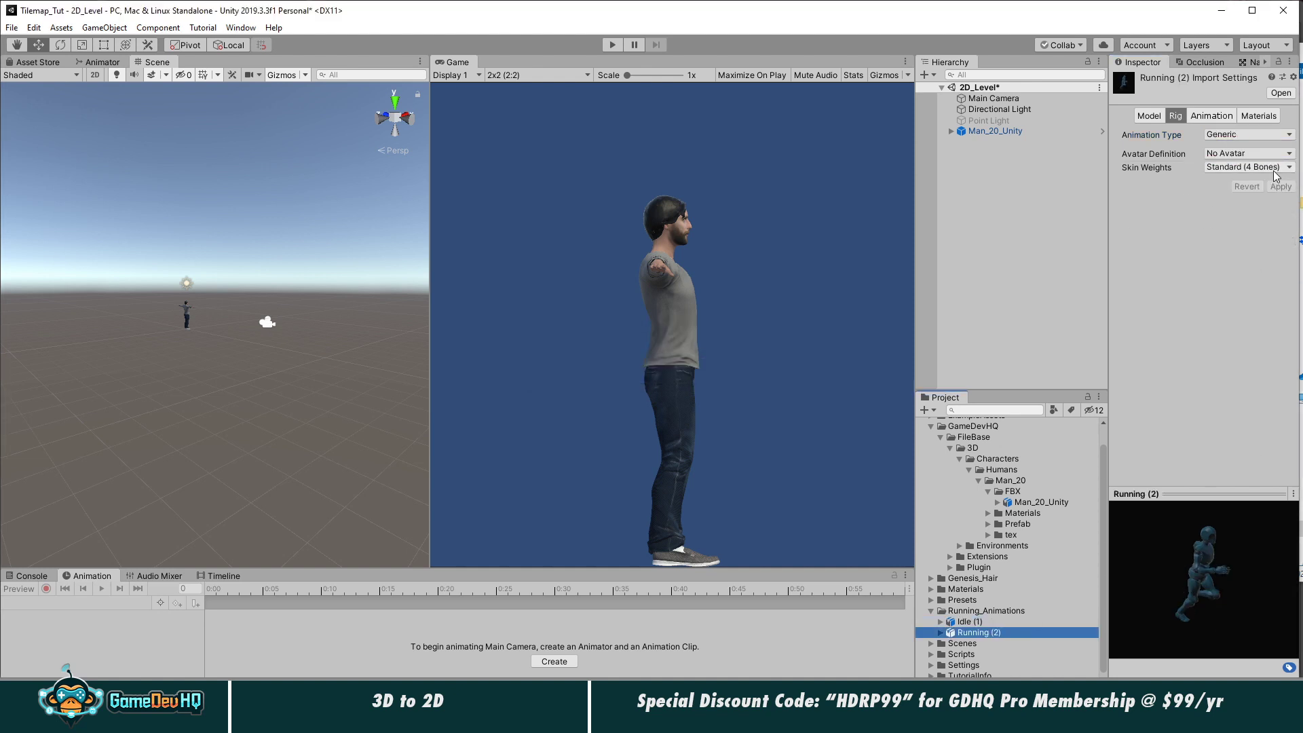
pyautogui.click(1237, 138)
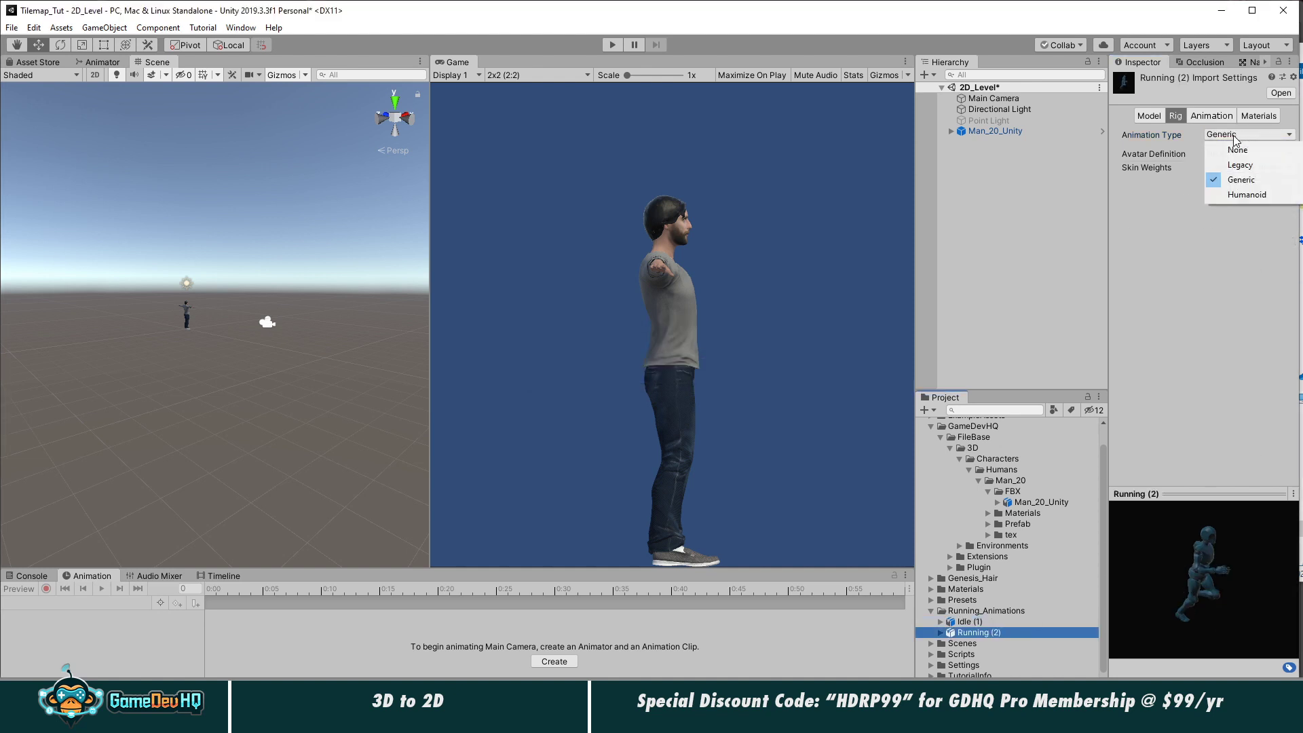
pyautogui.click(1240, 195)
pyautogui.click(1282, 242)
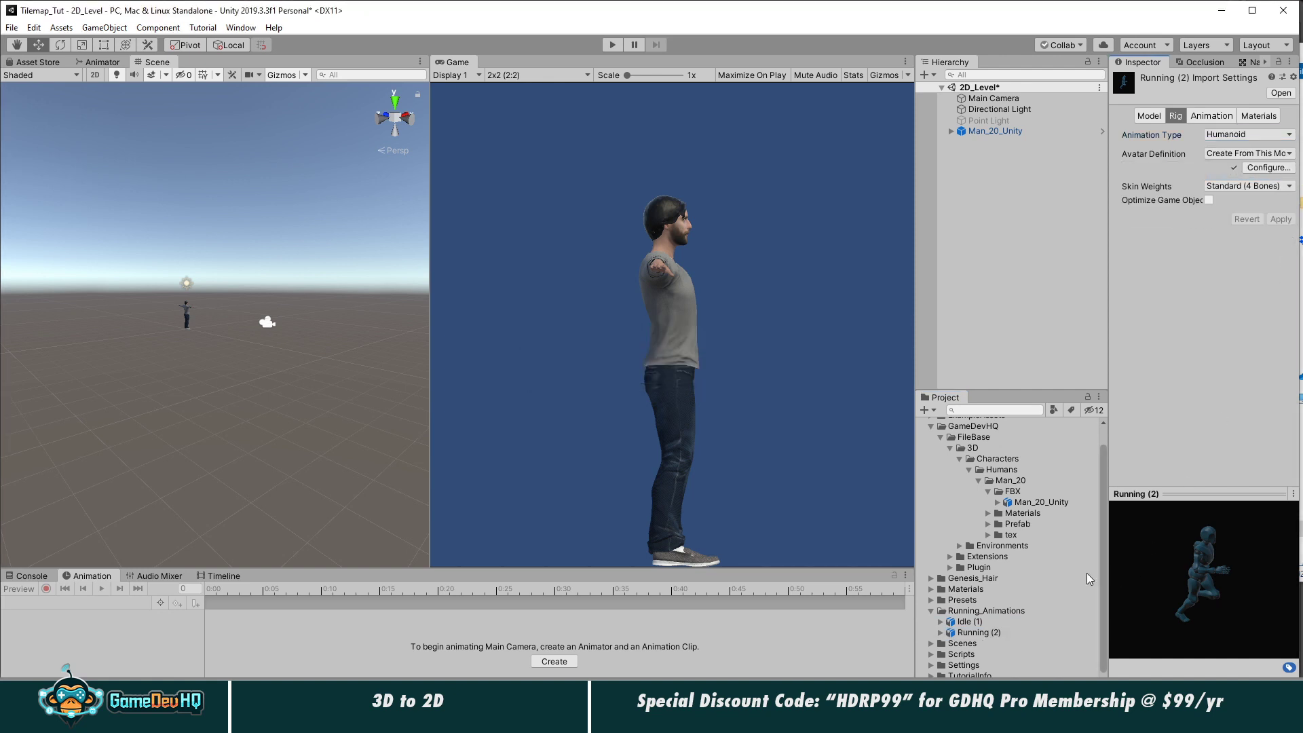
pyautogui.click(941, 622)
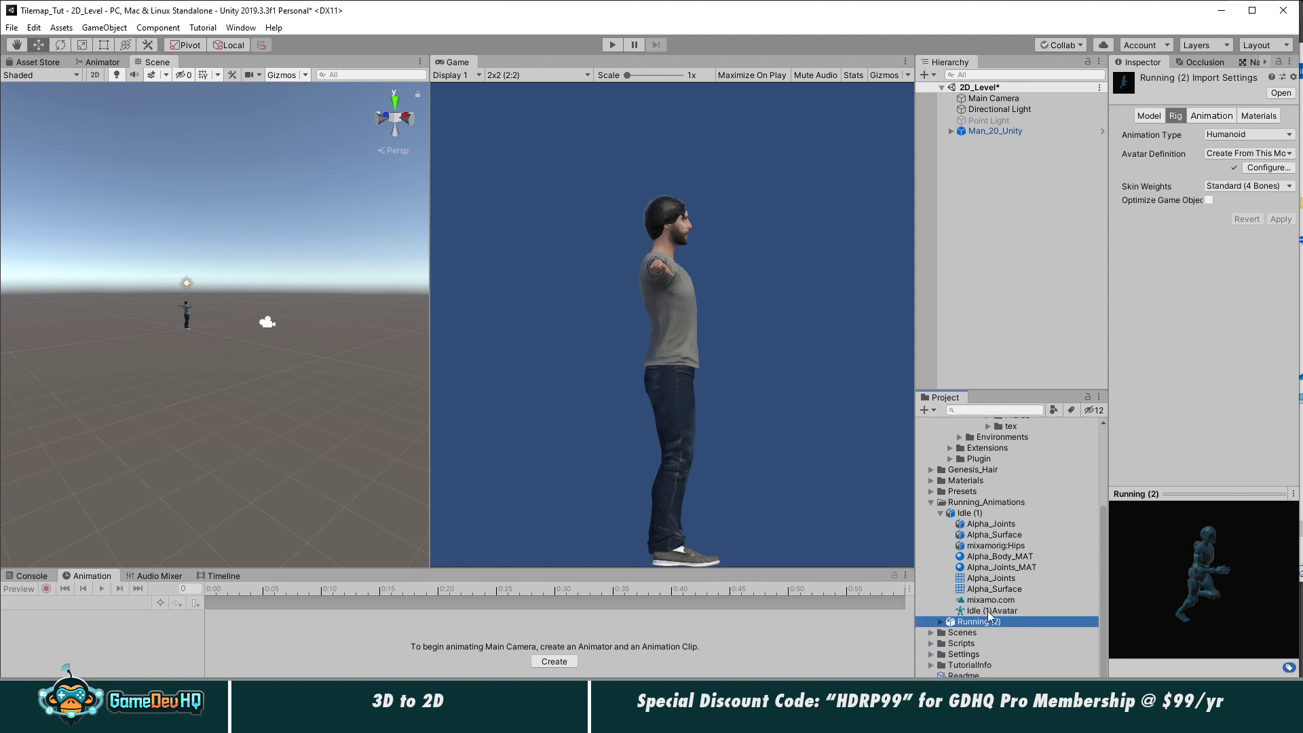
# Step: Duplicate the mixamo.com clip inside Idle (1) and rename the copy Idle
pyautogui.click(988, 601)
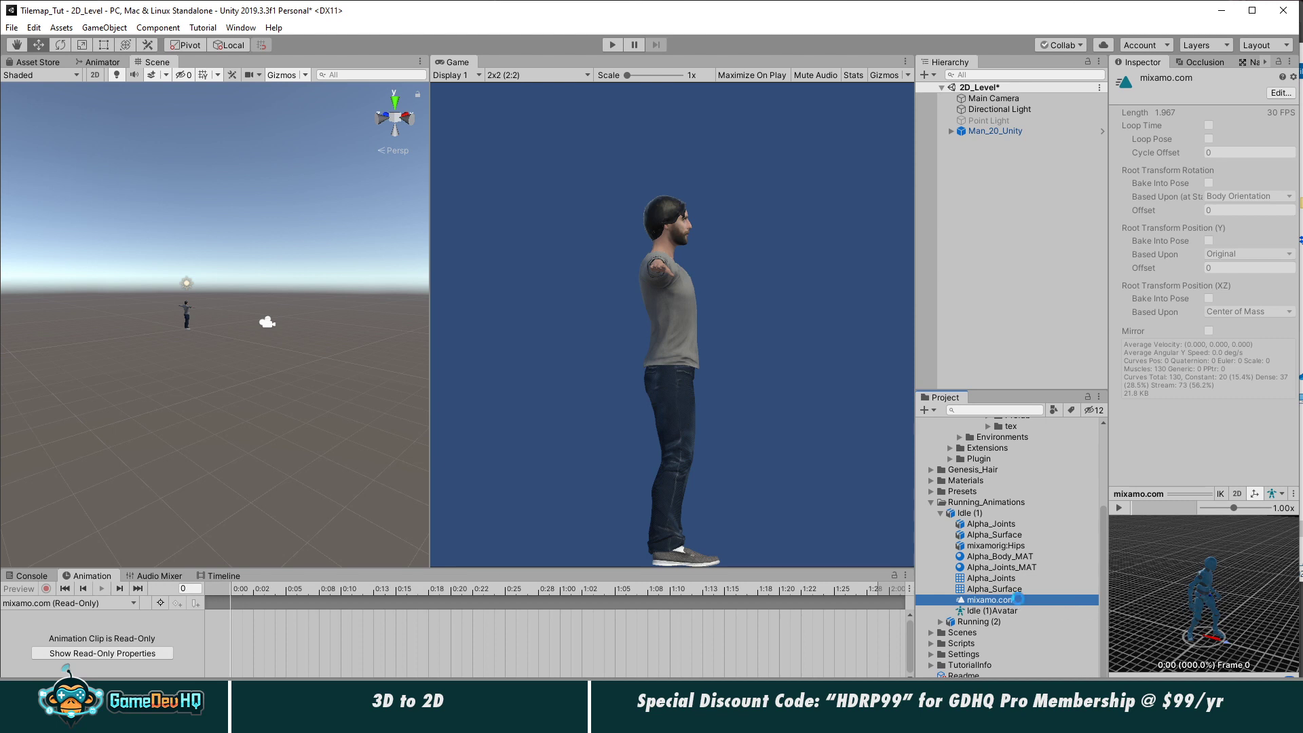
pyautogui.hotkey('ctrl', 'd')
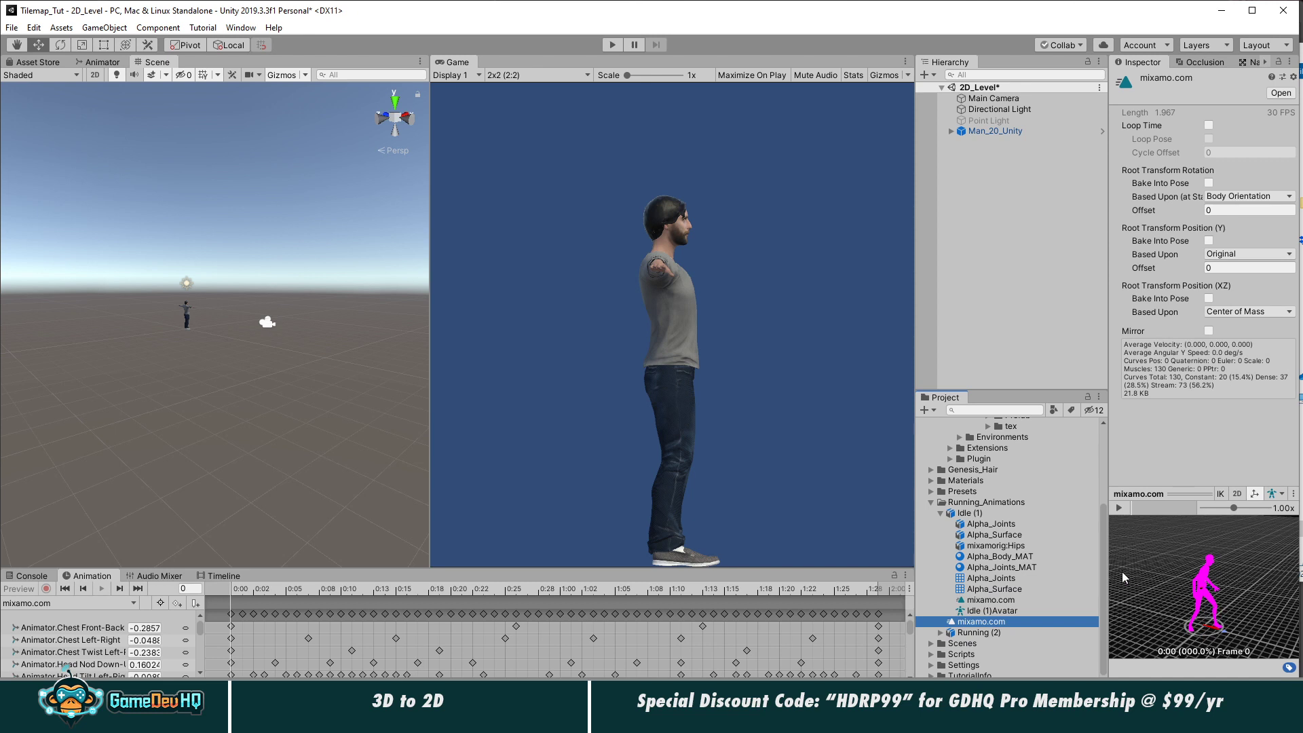
pyautogui.click(941, 514)
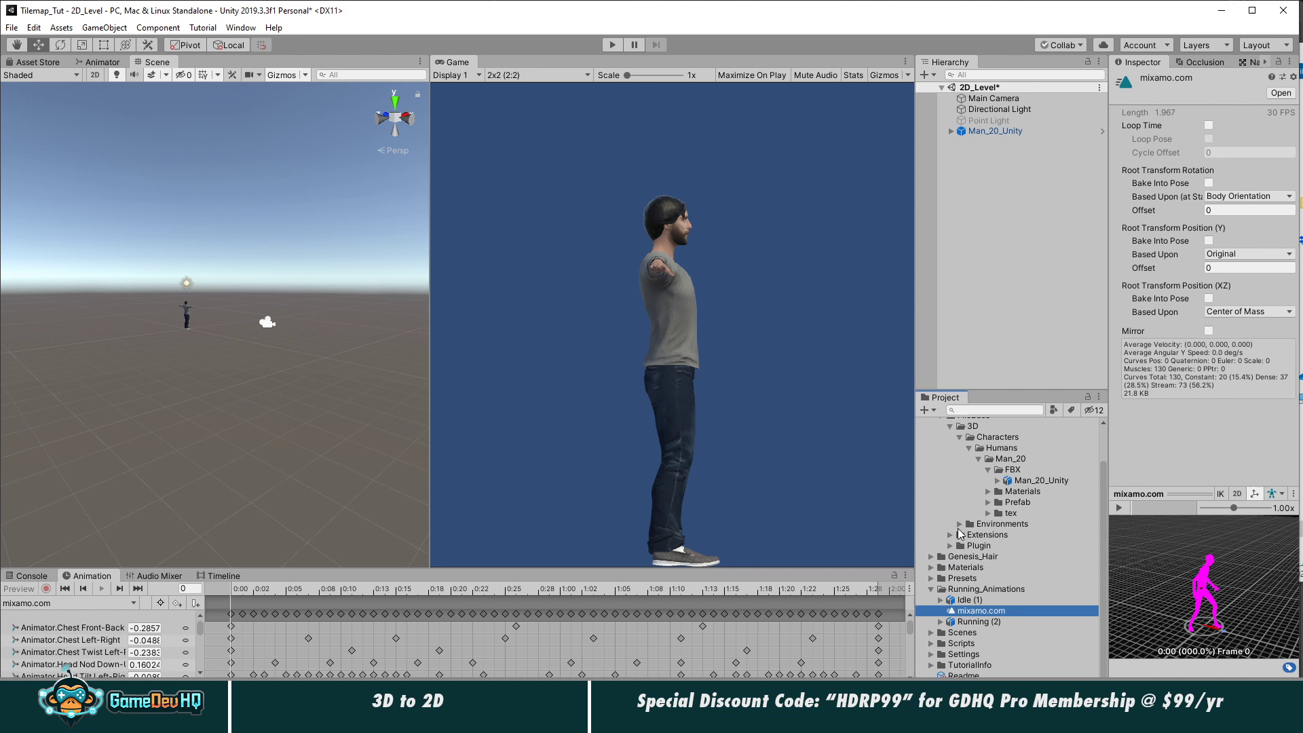
pyautogui.click(978, 611)
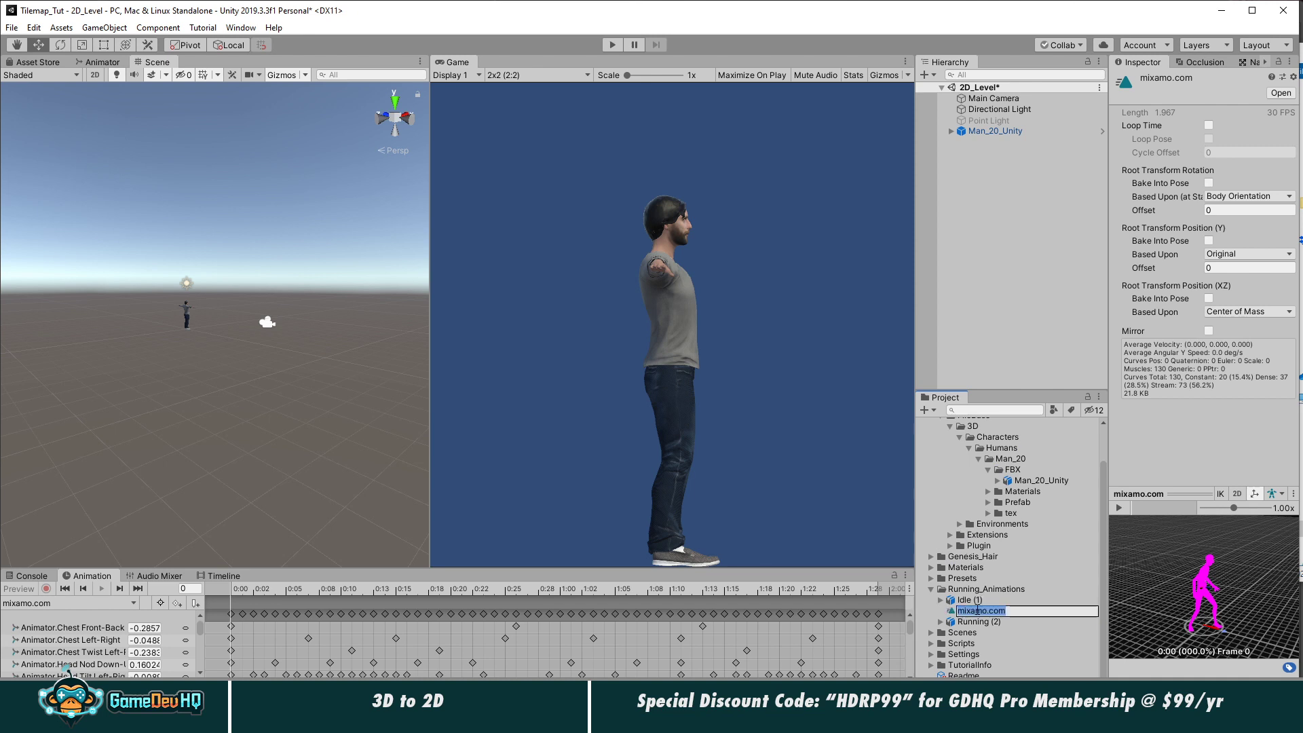
pyautogui.write('Idle')
pyautogui.press('Return')
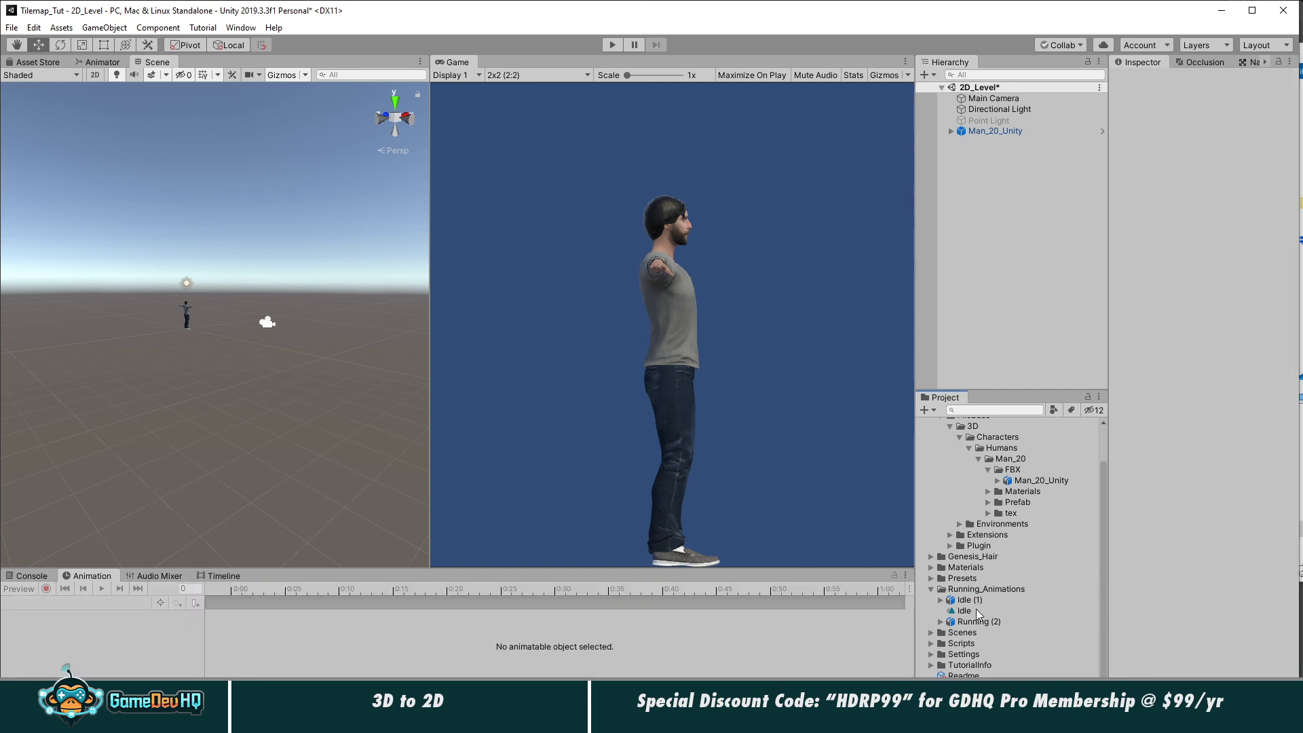
# Step: Duplicate the mixamo.com clip inside Running (2) with Ctrl+D
pyautogui.click(973, 622)
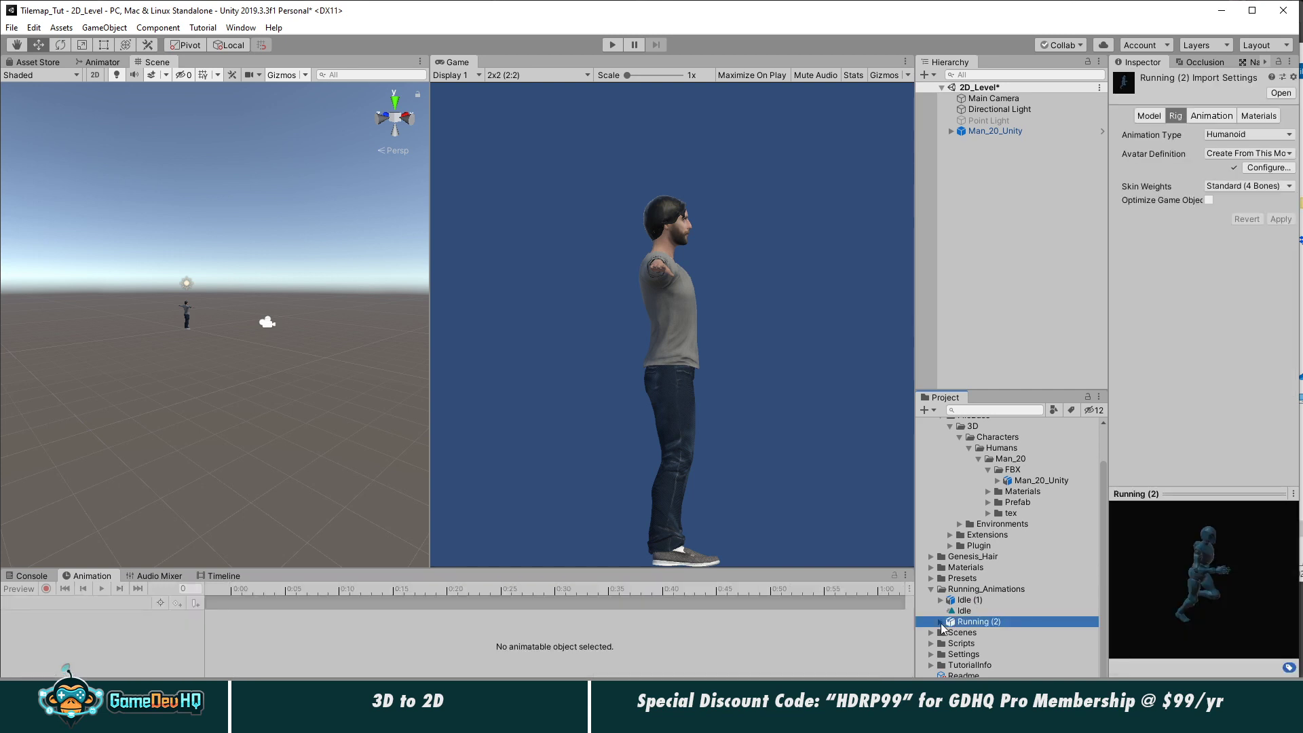
pyautogui.click(941, 622)
pyautogui.scroll(-3, 964, 617)
pyautogui.click(998, 611)
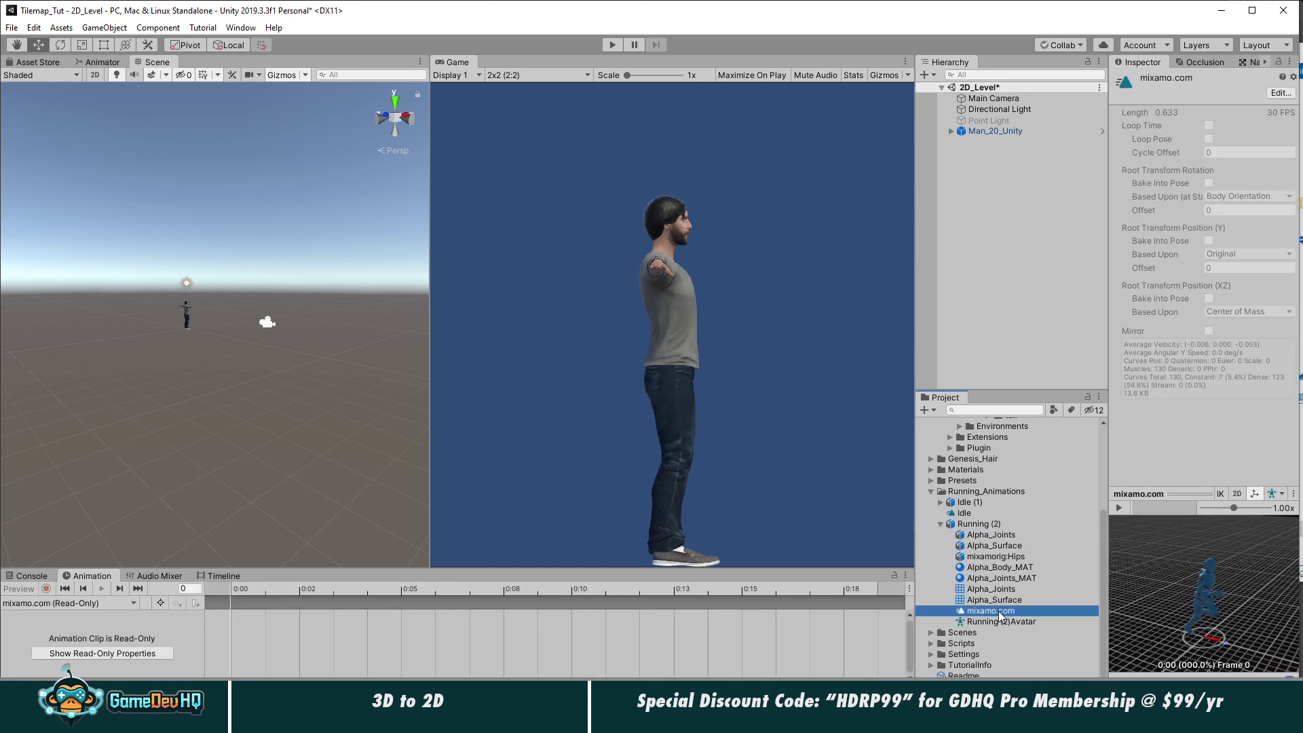
pyautogui.click(980, 526)
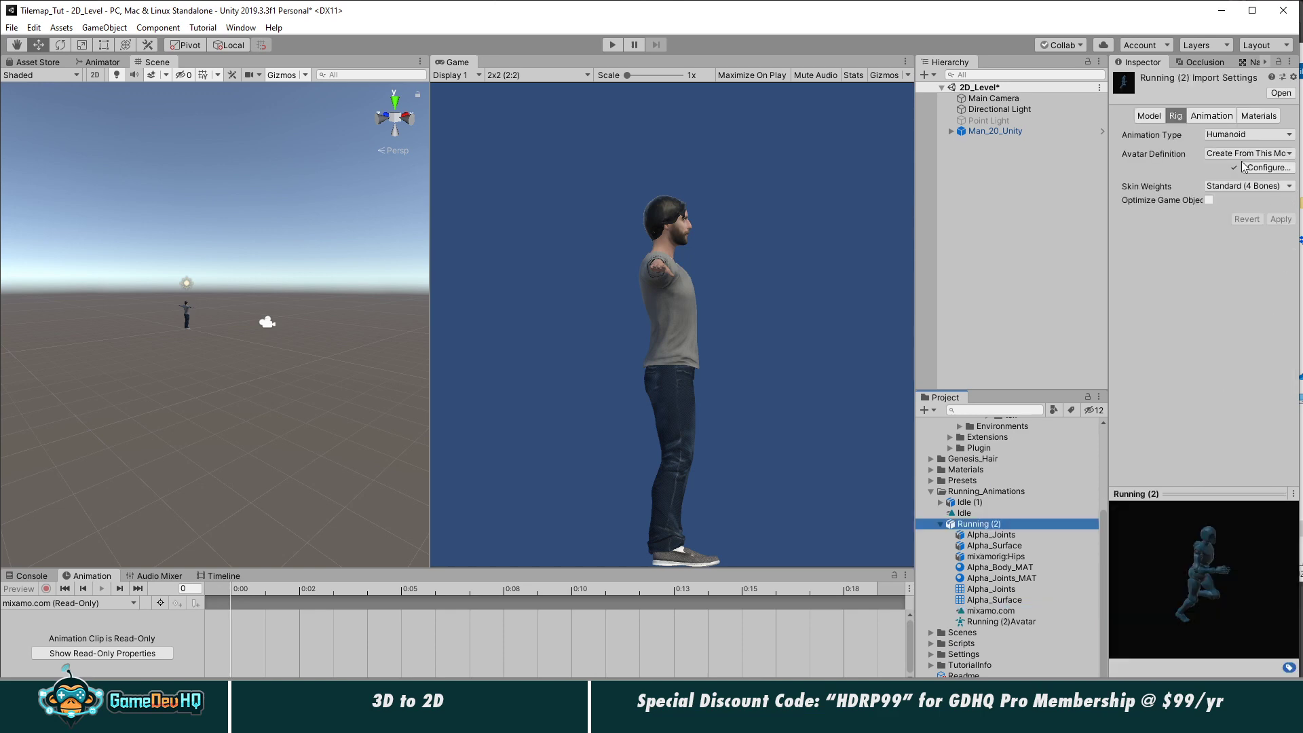
pyautogui.click(1006, 614)
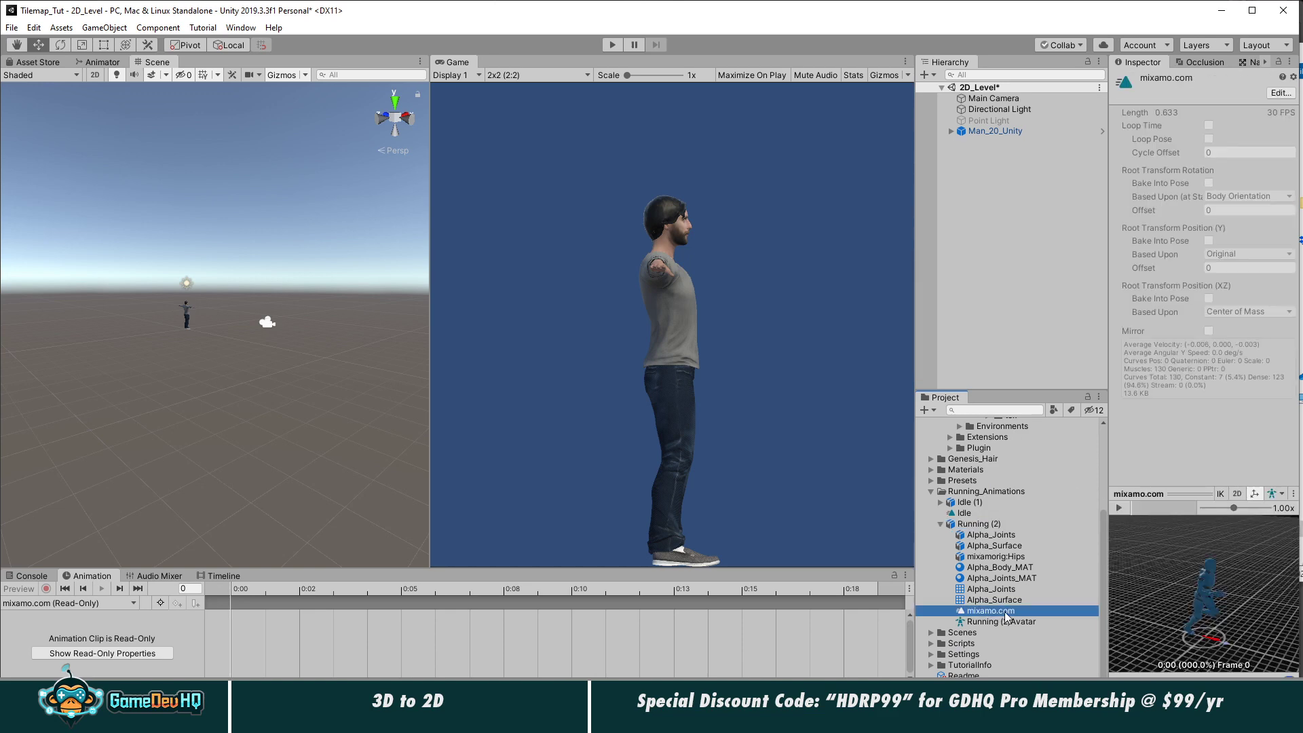
pyautogui.hotkey('ctrl', 'd')
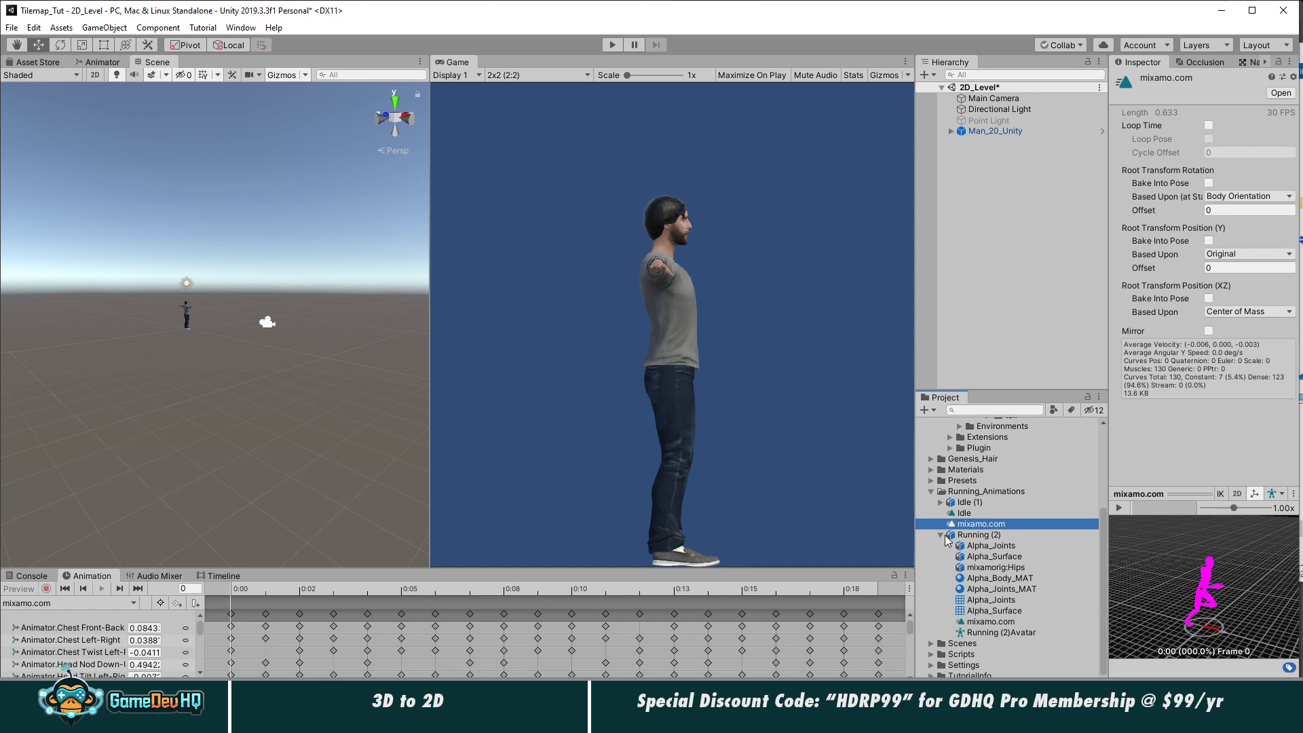
# Step: Rename the copied running clip to Running
pyautogui.click(945, 536)
pyautogui.click(941, 537)
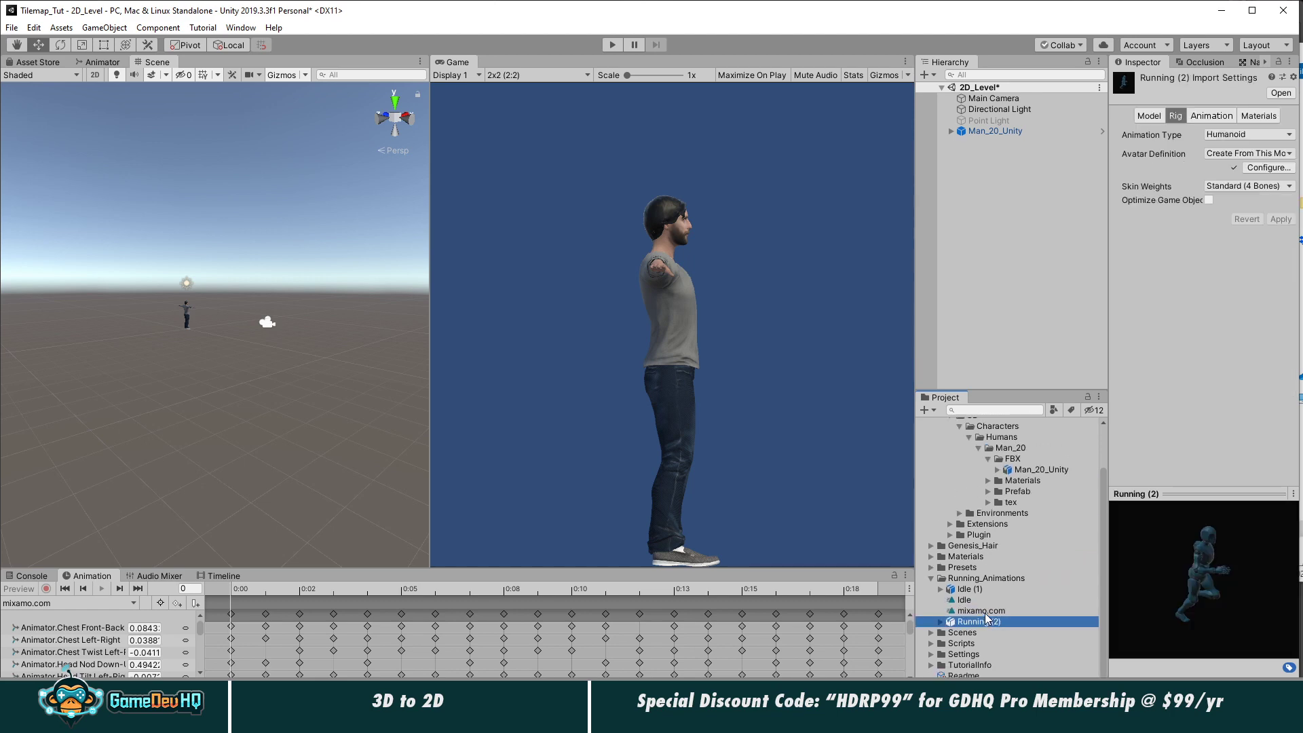
pyautogui.click(987, 612)
pyautogui.click(981, 611)
pyautogui.write('Ru')
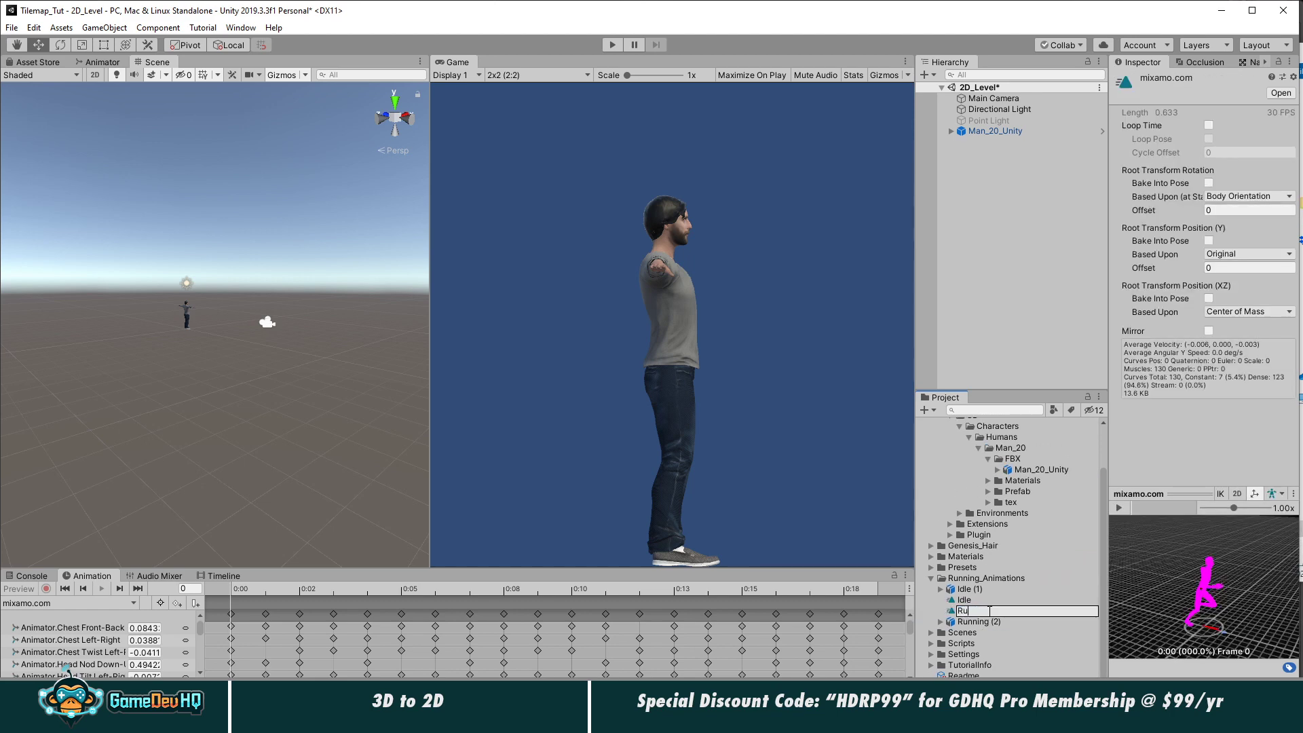
pyautogui.write('nning')
pyautogui.press('Return')
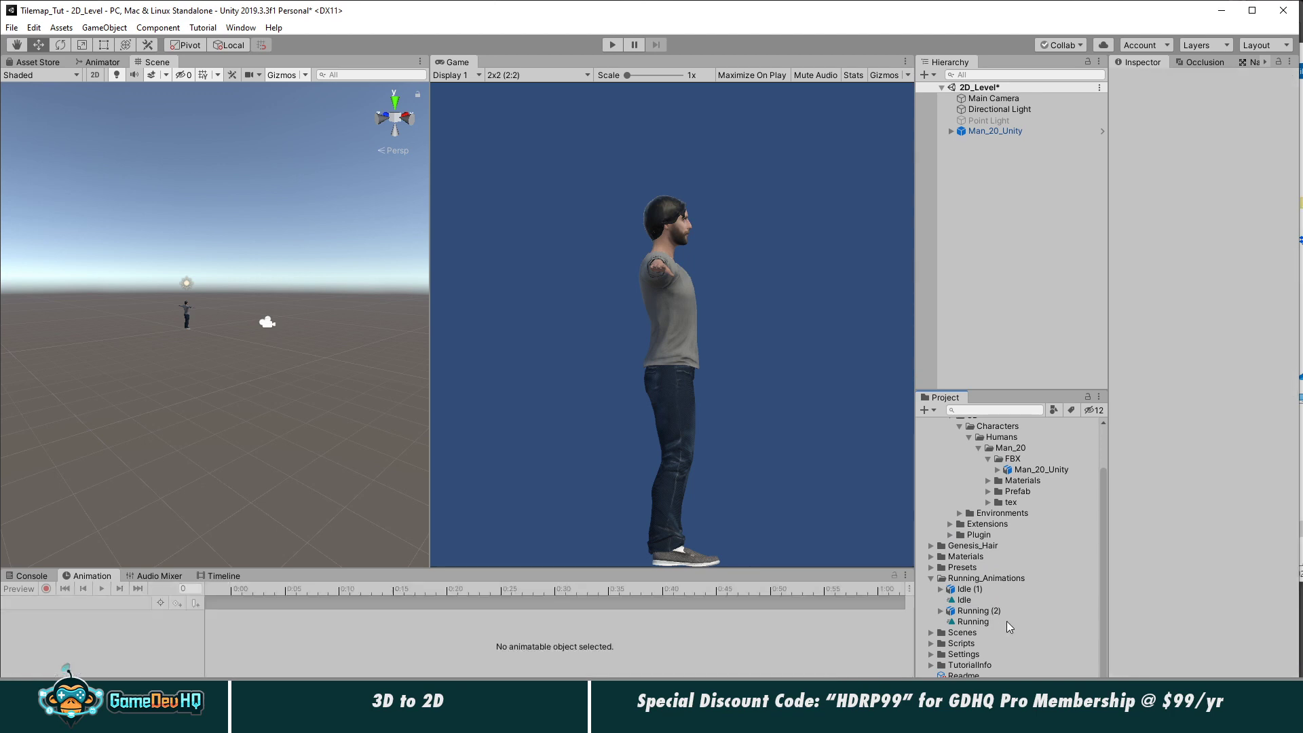
# Step: Compare the original Running (2) clip with the new Running clip's keyframes at 0:07
pyautogui.click(941, 611)
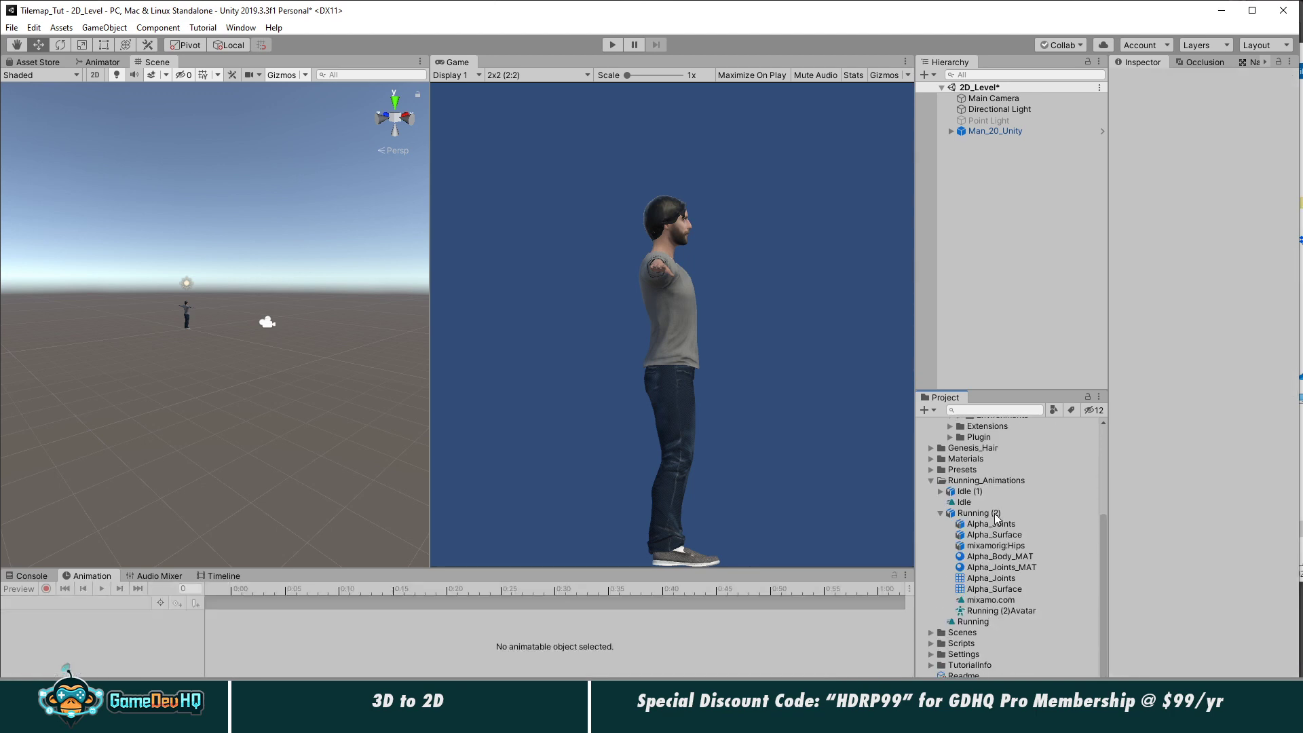
pyautogui.click(990, 514)
pyautogui.click(991, 600)
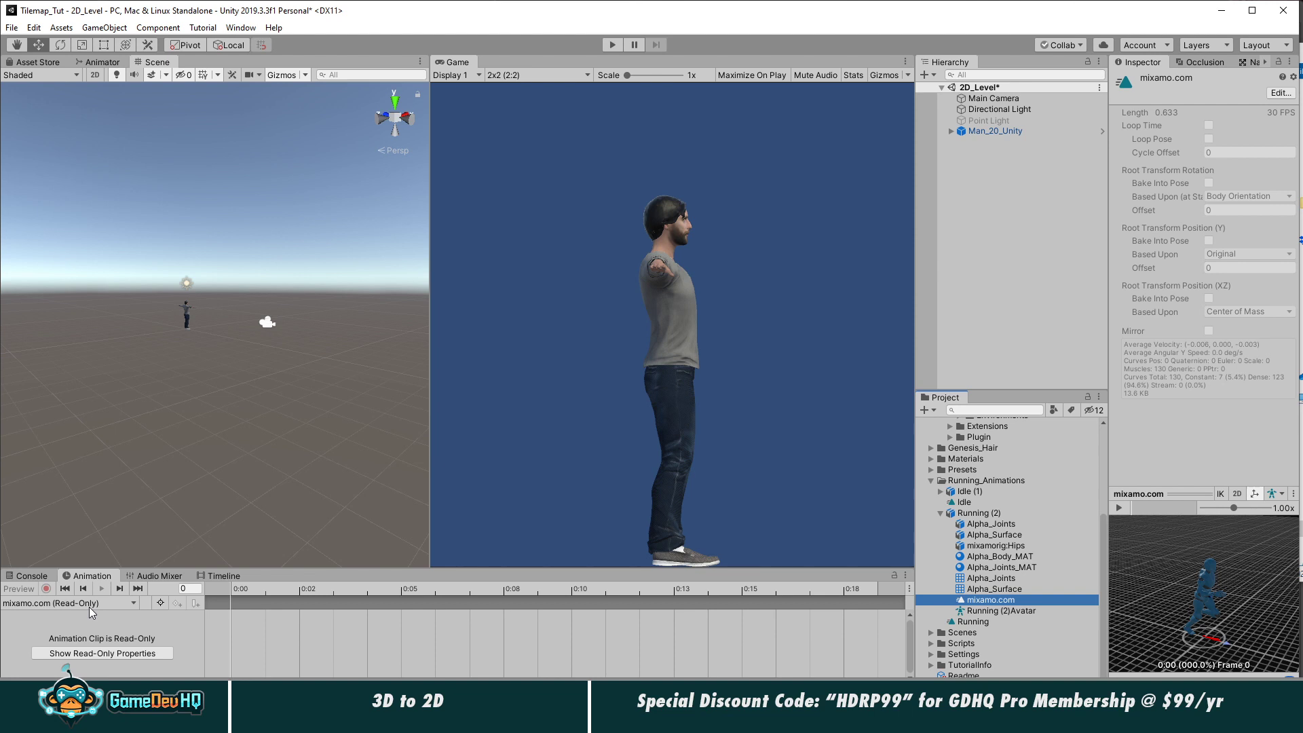
pyautogui.click(941, 513)
pyautogui.click(973, 622)
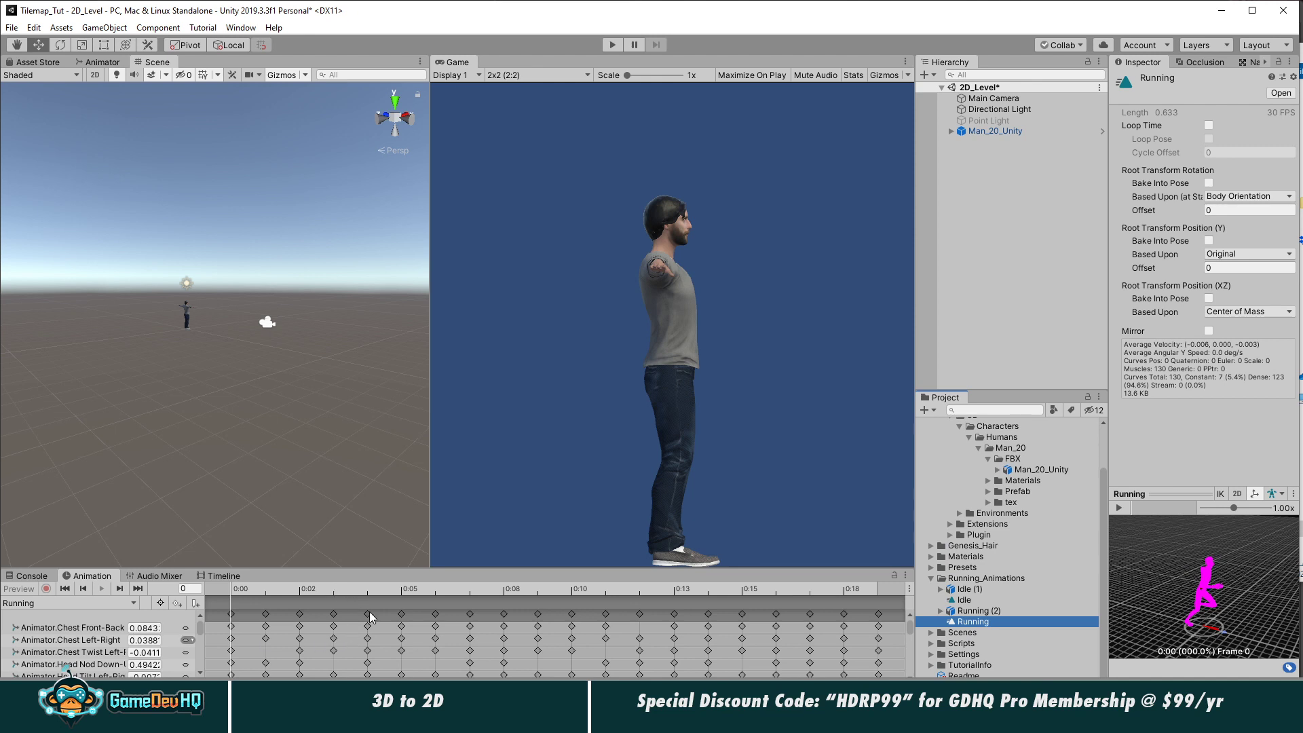
pyautogui.click(370, 615)
pyautogui.click(471, 615)
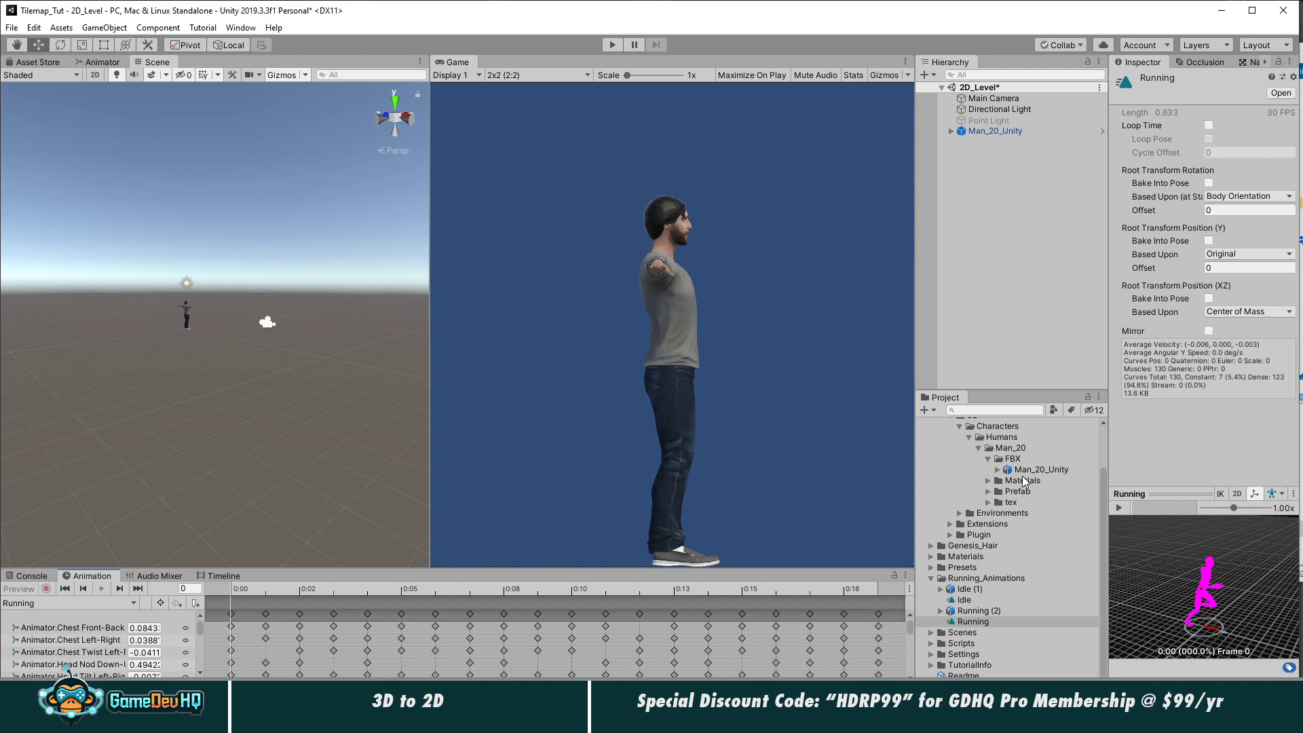
# Step: Assign the Idle clip to Man_20_Unity, creating its controller, and scrub and play the animation preview
pyautogui.click(1012, 131)
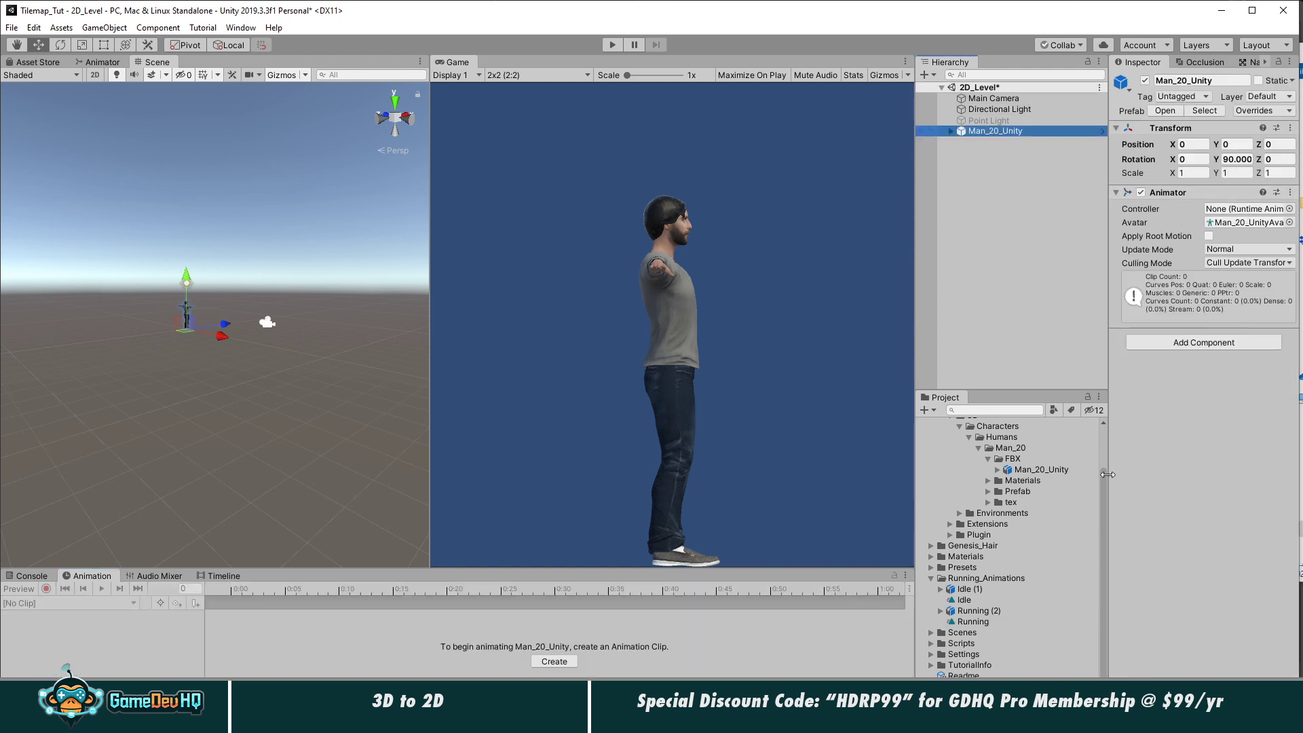
pyautogui.moveTo(965, 601); pyautogui.dragTo(1212, 473)
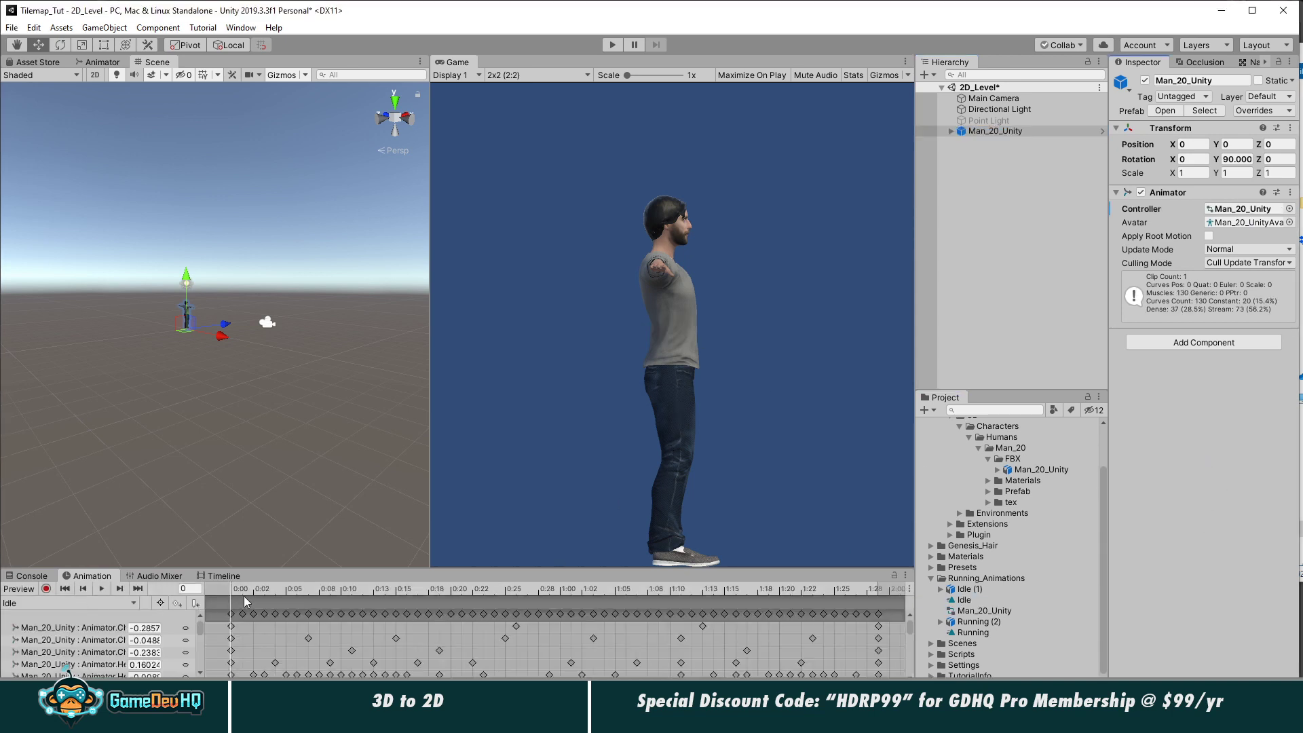
pyautogui.moveTo(243, 597); pyautogui.dragTo(501, 588)
pyautogui.click(100, 589)
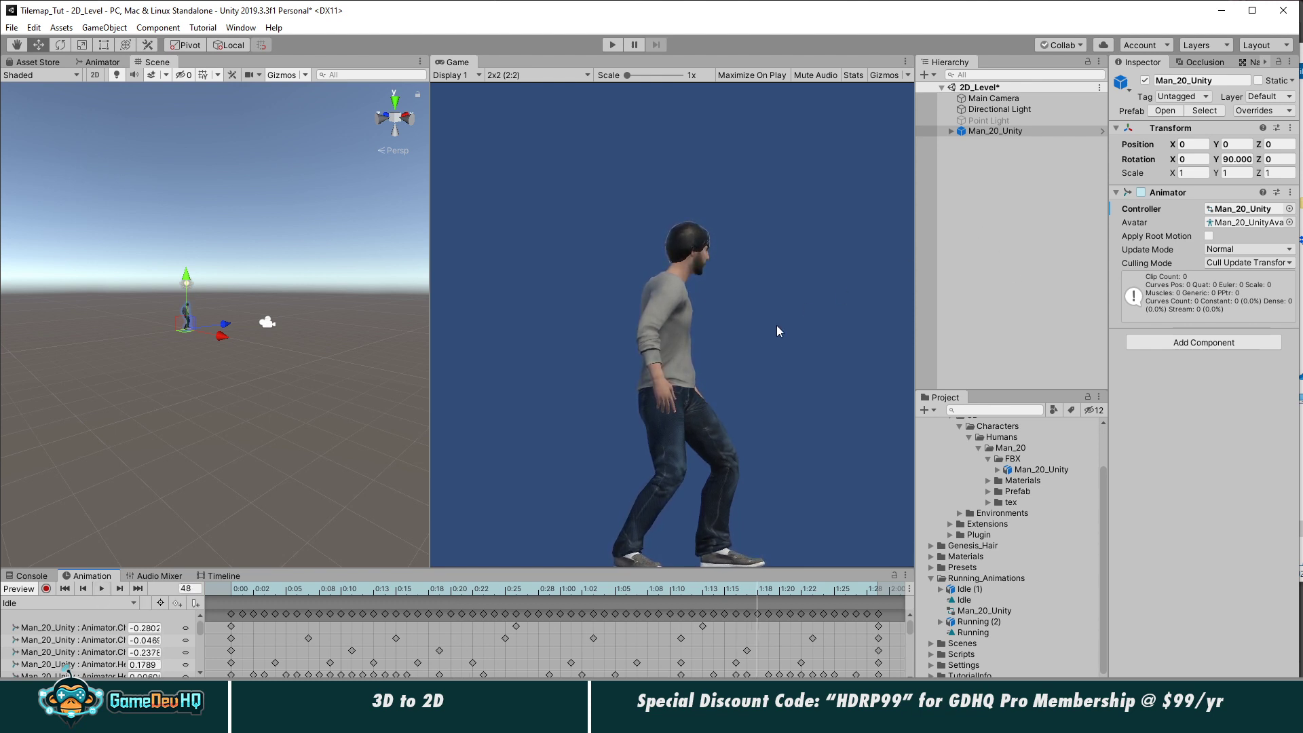
pyautogui.click(987, 99)
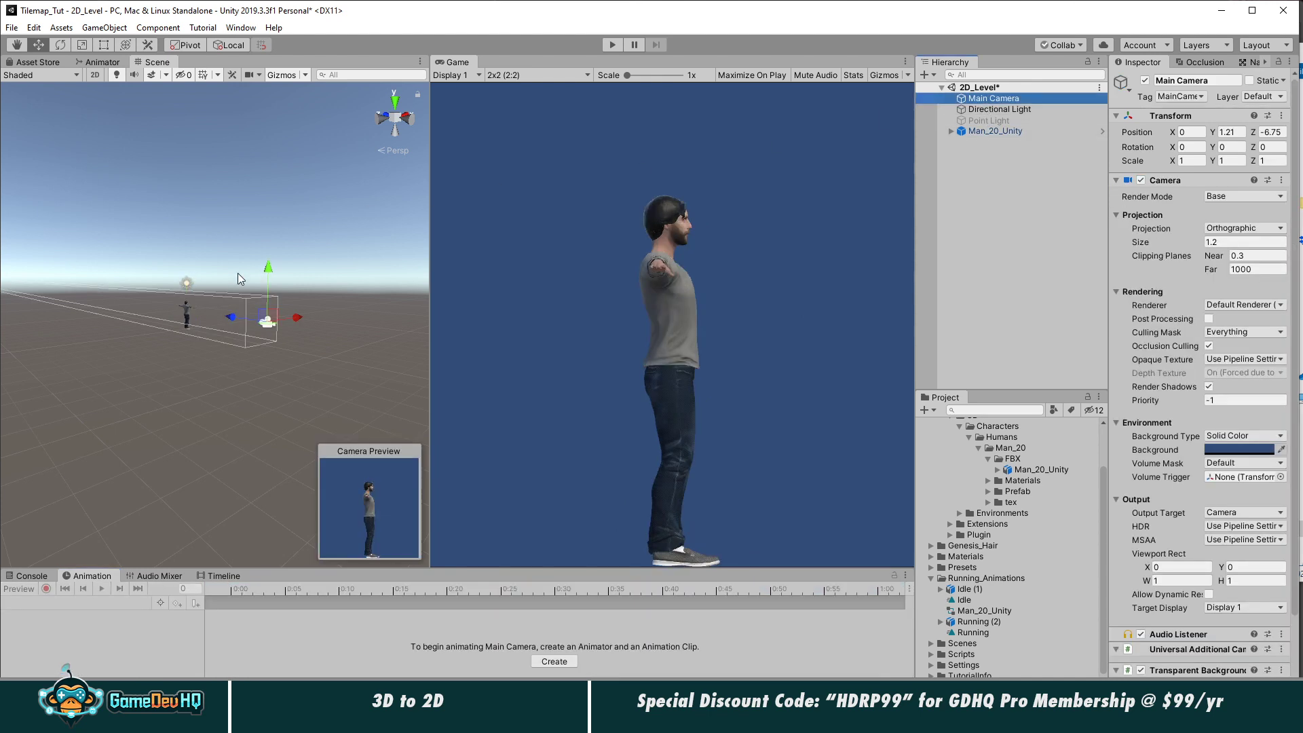
# Step: Fine-tune the Main Camera height to about Y 1.17 and replay the Idle preview on Man_20_Unity
pyautogui.moveTo(267, 265); pyautogui.dragTo(269, 265)
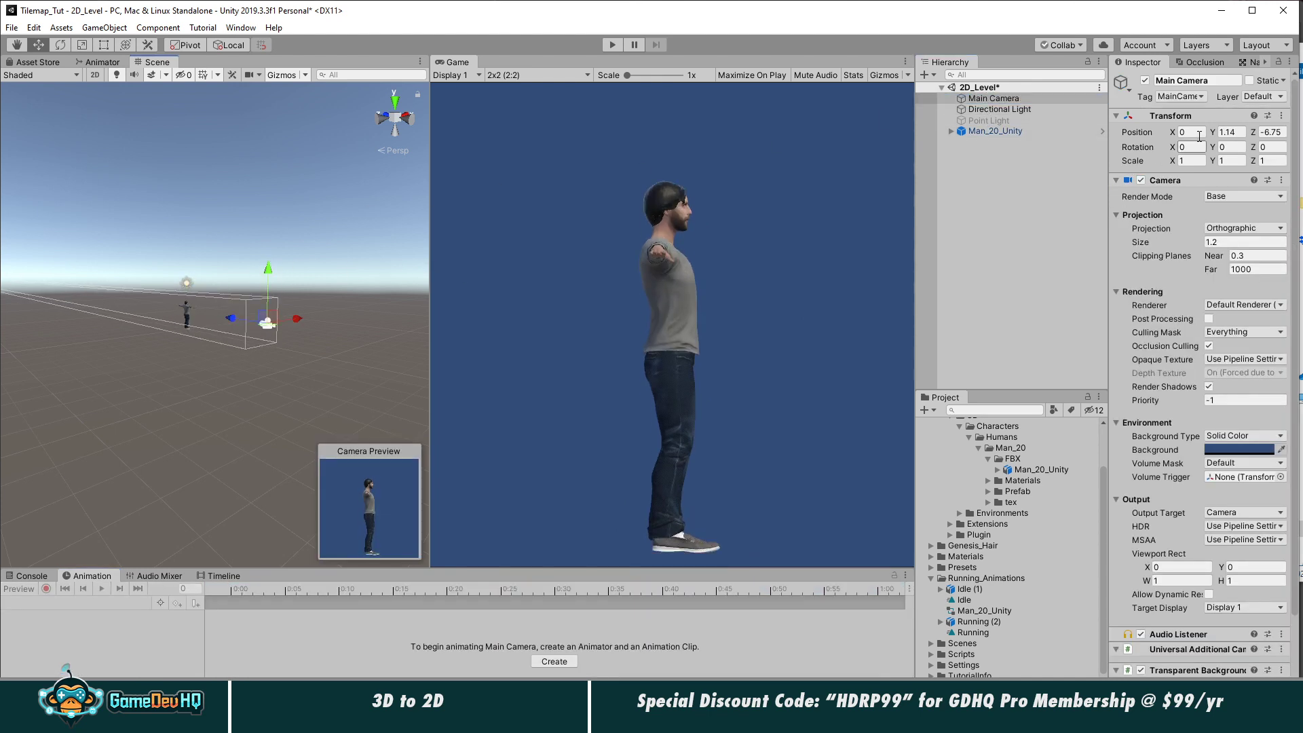
pyautogui.keyDown('alt'); pyautogui.moveTo(408, 285); pyautogui.dragTo(183, 306); pyautogui.keyUp('alt')
pyautogui.moveTo(311, 287); pyautogui.dragTo(312, 282)
pyautogui.click(985, 131)
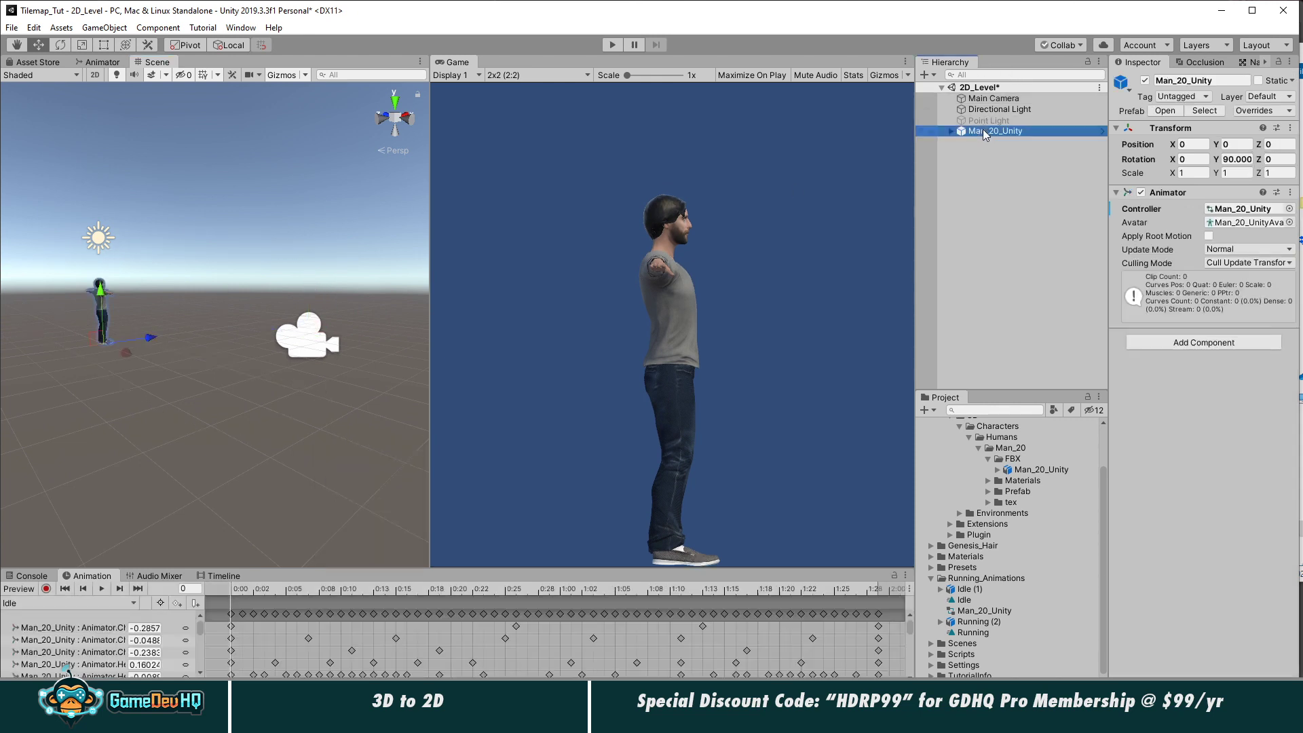
pyautogui.click(101, 589)
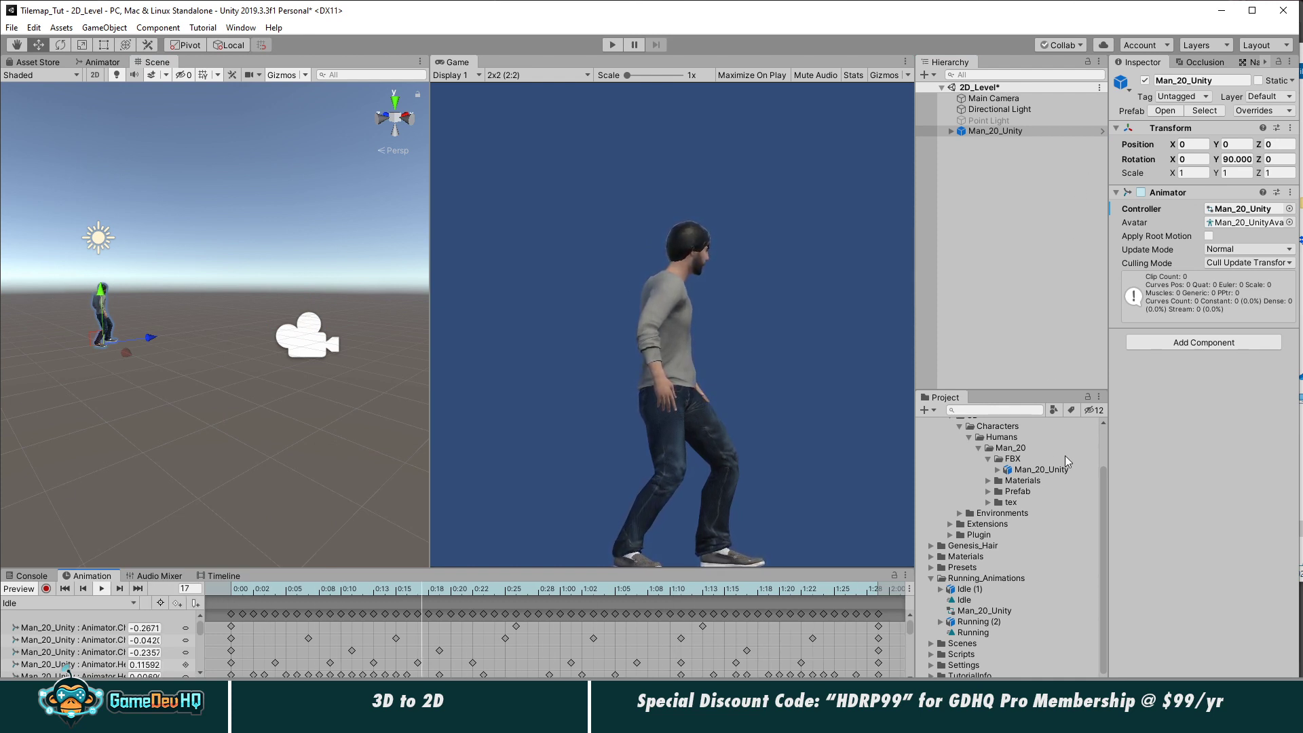
pyautogui.click(996, 99)
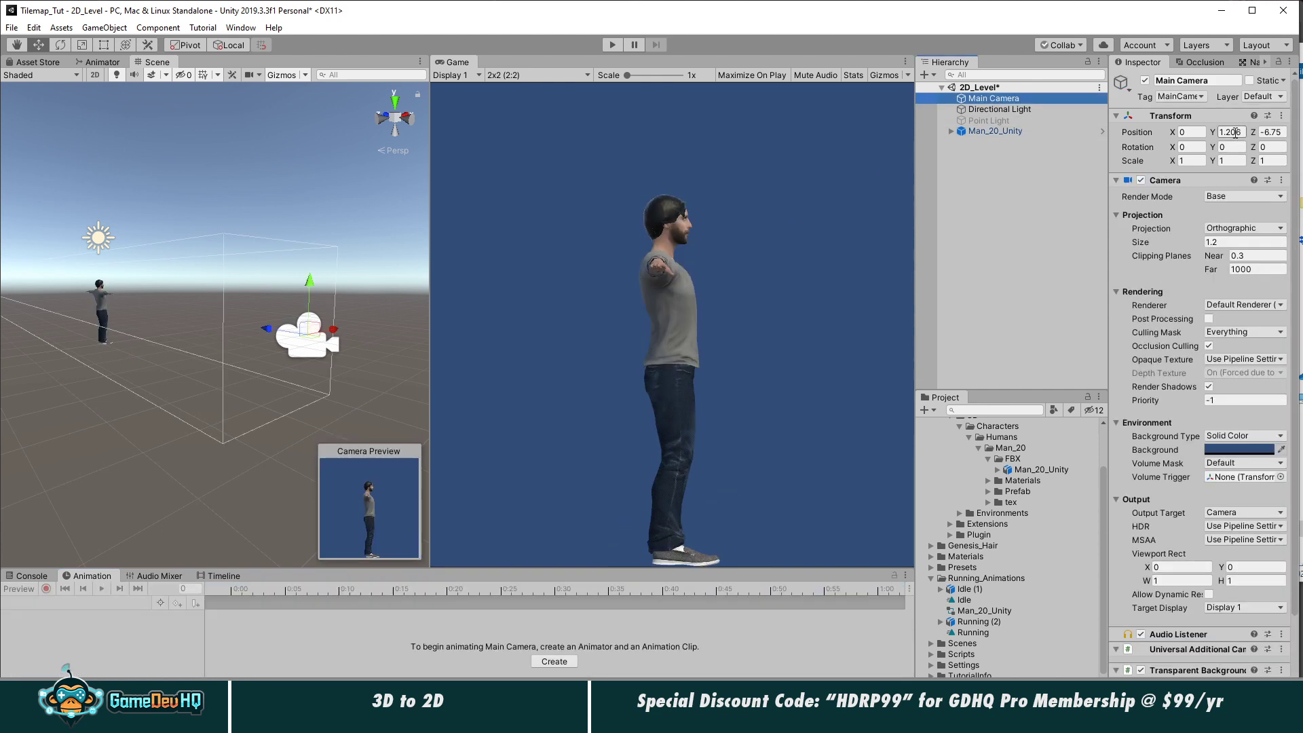
pyautogui.moveTo(312, 280); pyautogui.dragTo(311, 285)
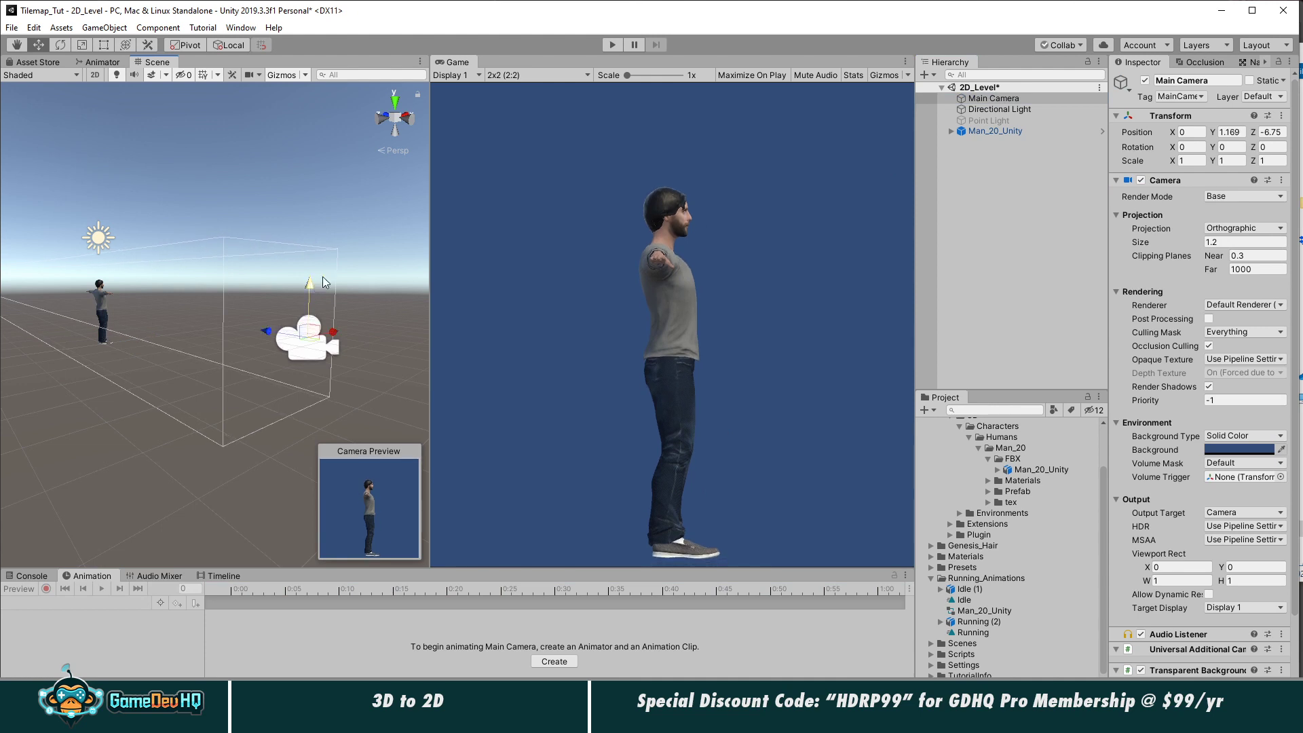
# Step: Bake the Idle clip's root rotation, vertical and horizontal position into the pose
pyautogui.click(997, 131)
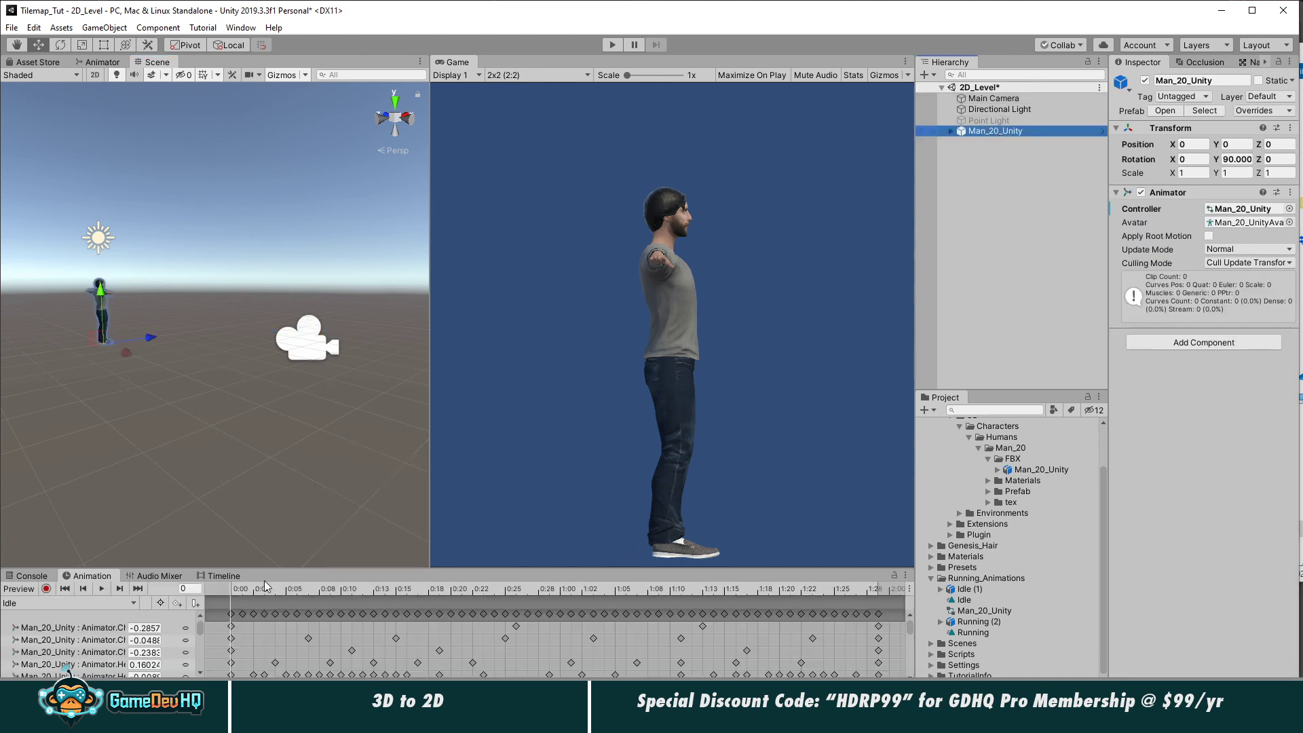
pyautogui.click(101, 588)
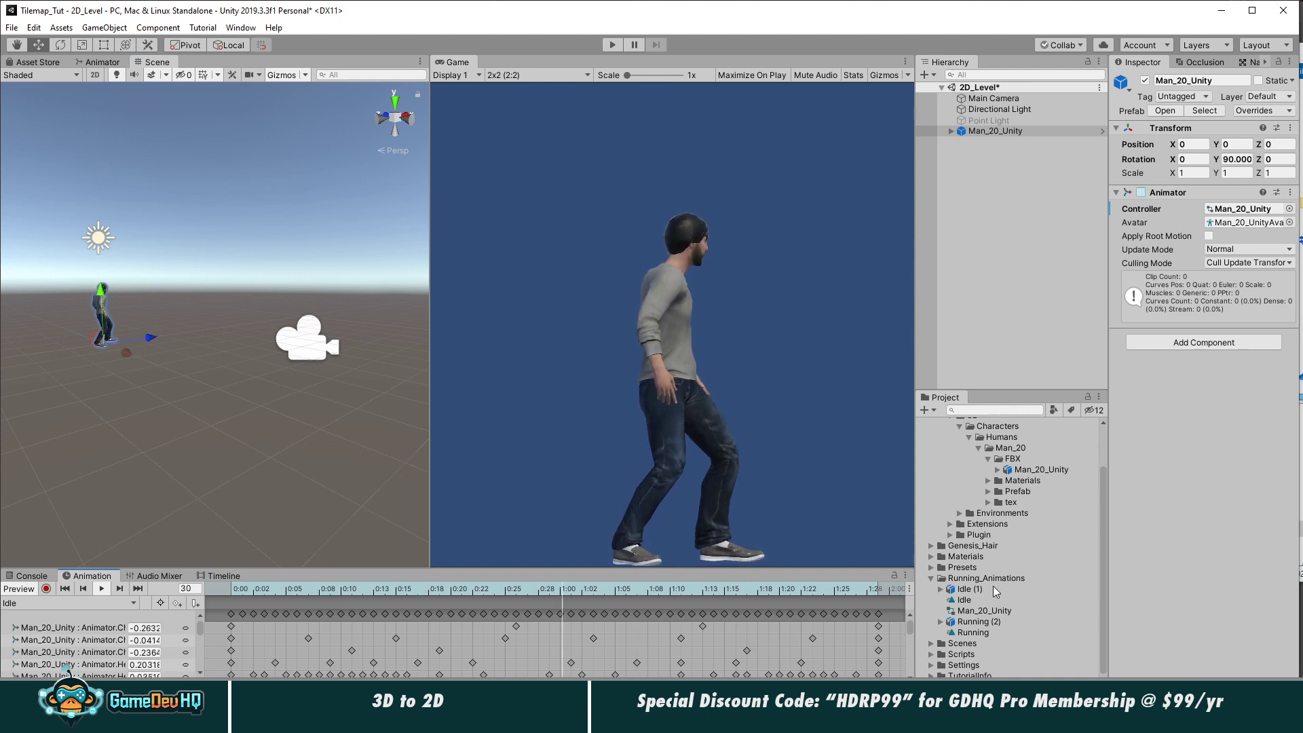
pyautogui.click(978, 602)
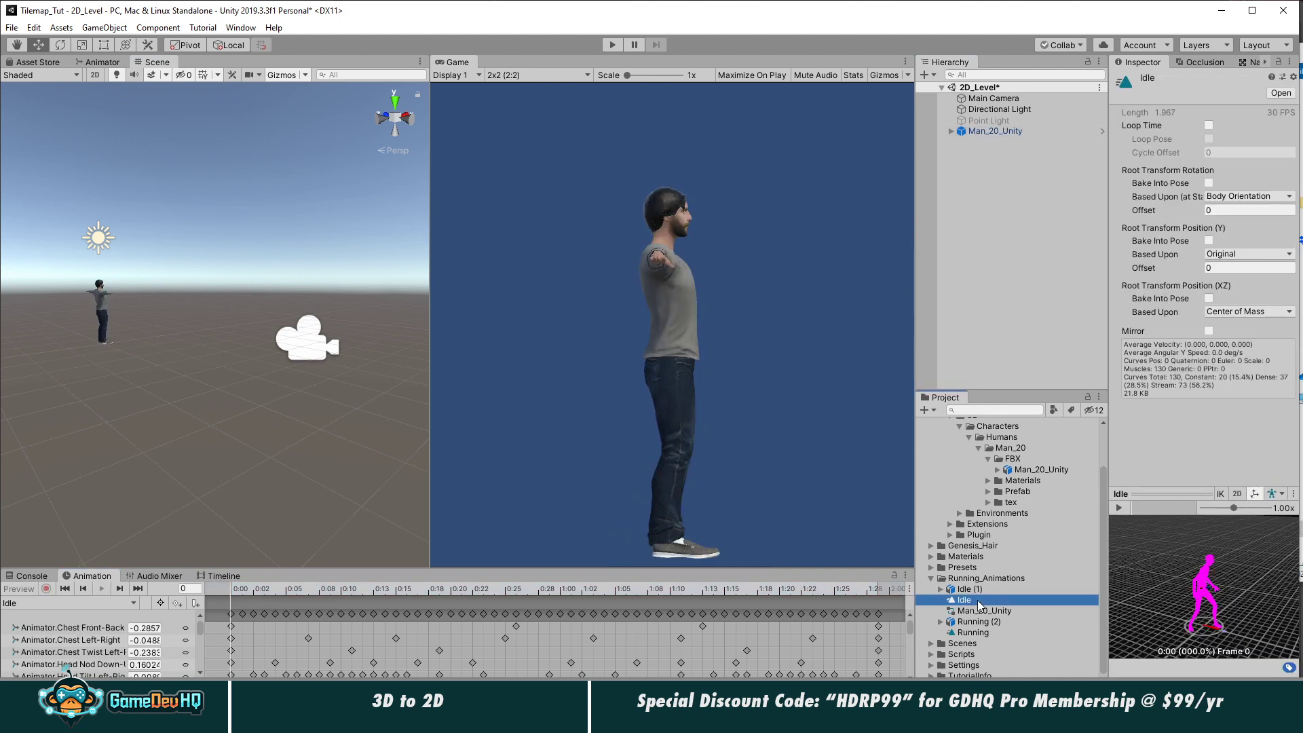
pyautogui.click(1209, 182)
pyautogui.click(1209, 240)
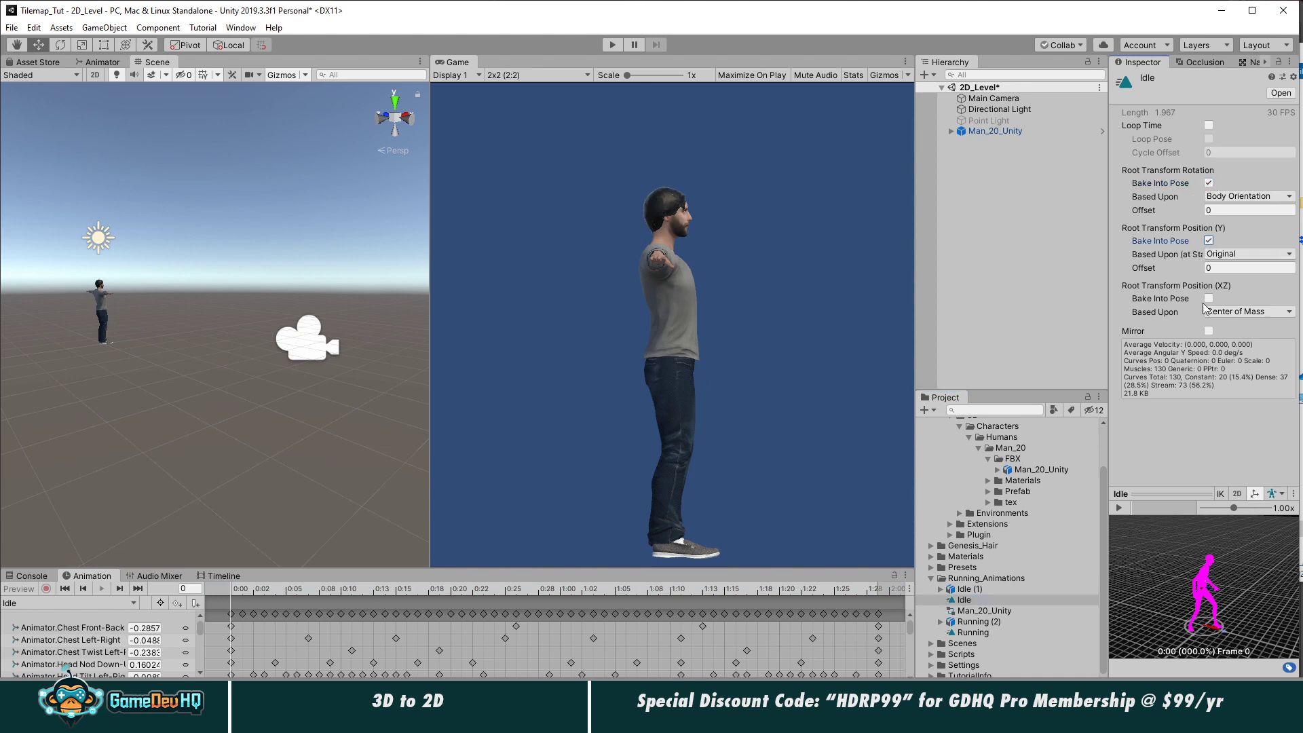
pyautogui.click(1209, 298)
# Step: Rotate Man_20_Unity to about 119° on Y so it faces toward the camera
pyautogui.click(1002, 129)
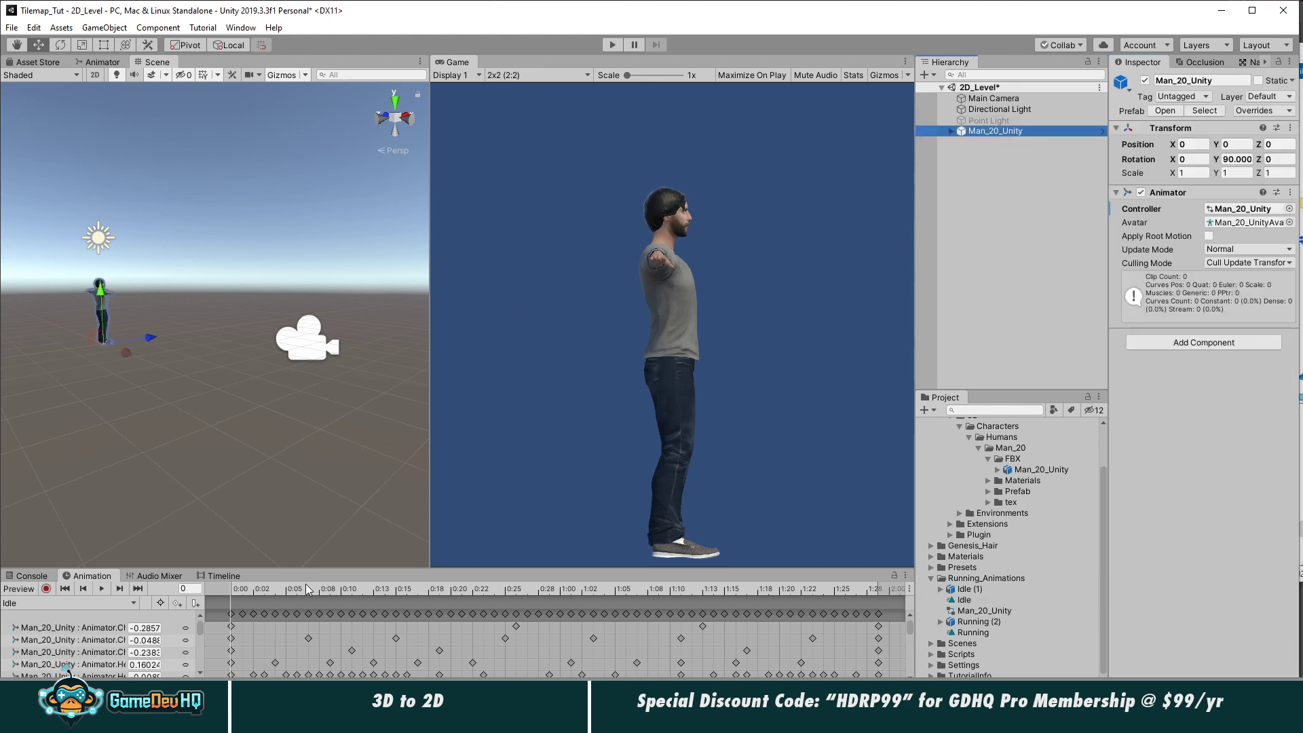
pyautogui.click(96, 589)
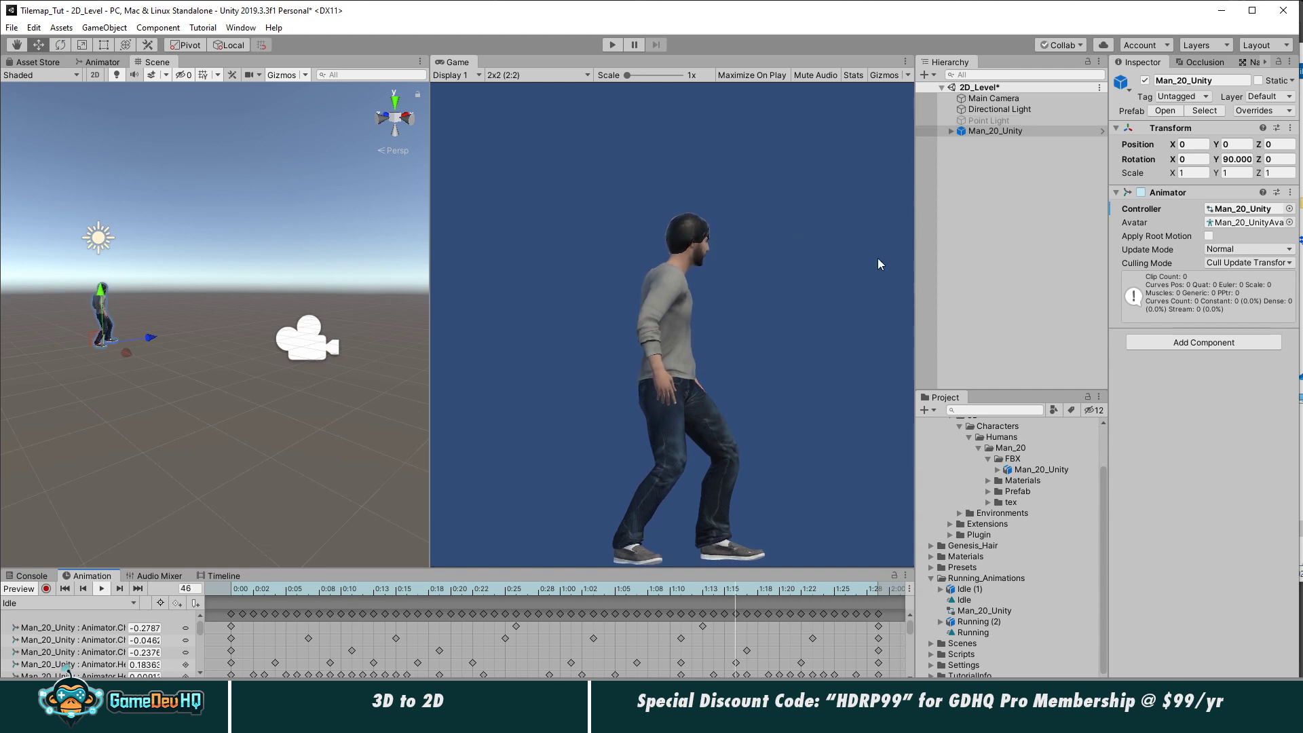
pyautogui.click(988, 131)
pyautogui.press('e')
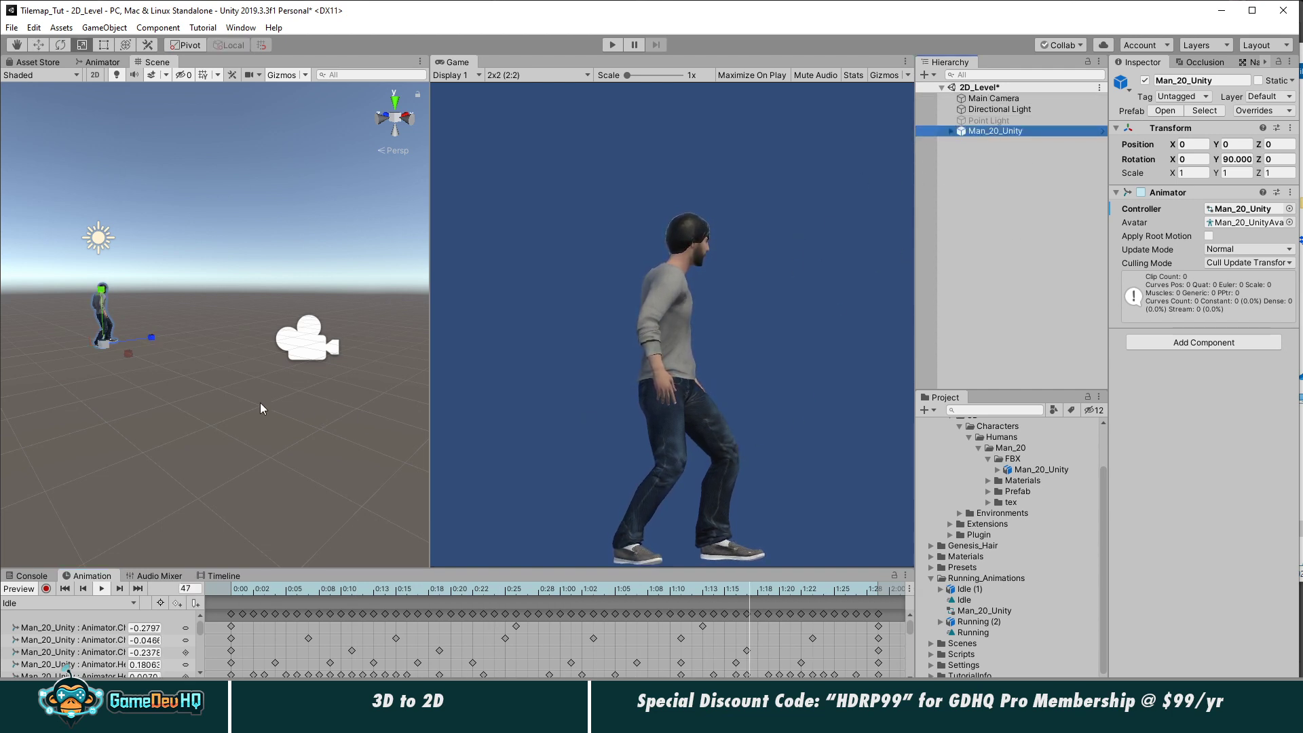
pyautogui.moveTo(137, 352); pyautogui.dragTo(94, 368)
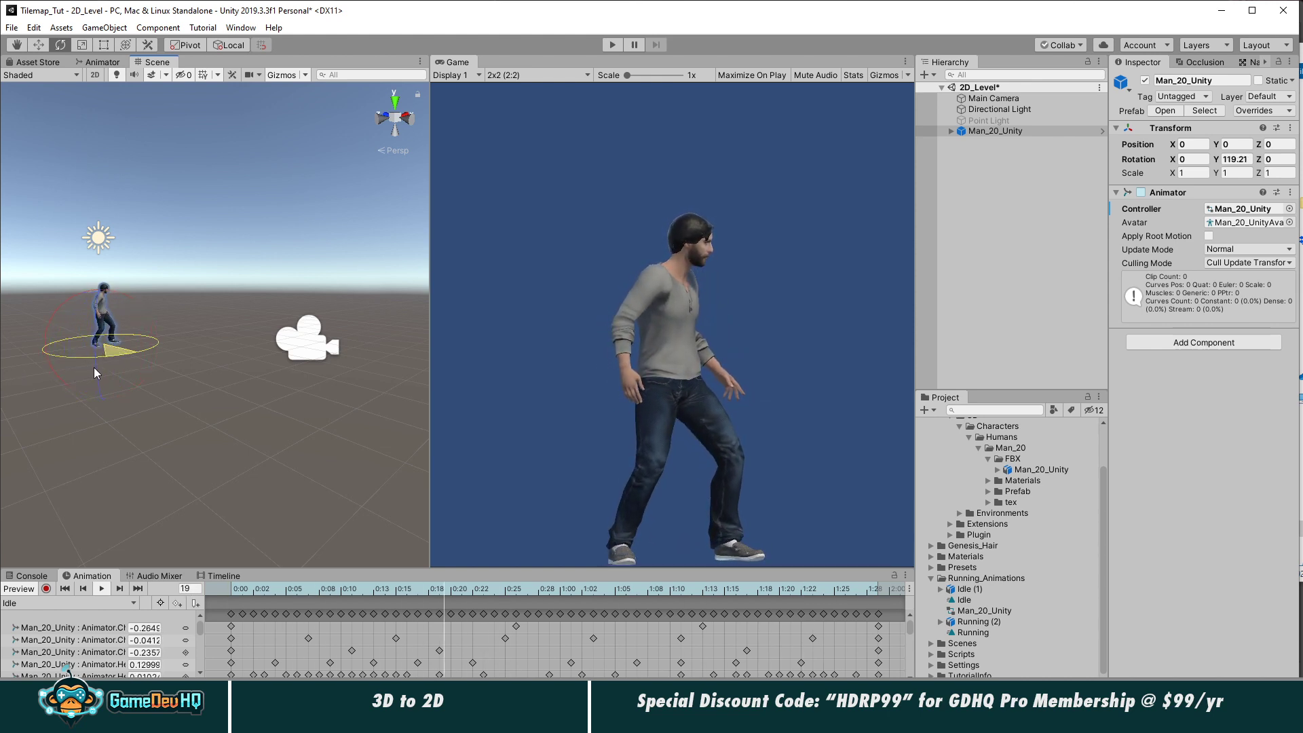
pyautogui.click(1016, 217)
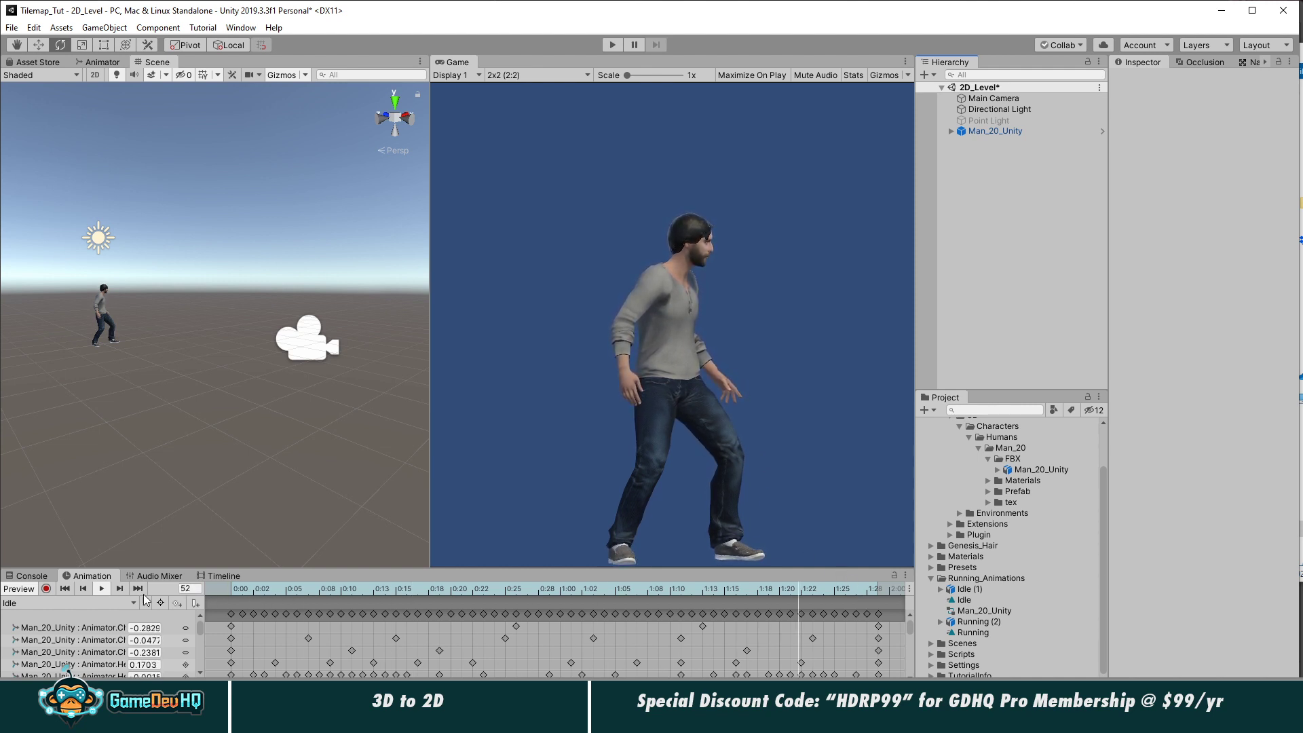
# Step: Play through the Idle preview to check the relaxed pose at frame 59
pyautogui.click(100, 589)
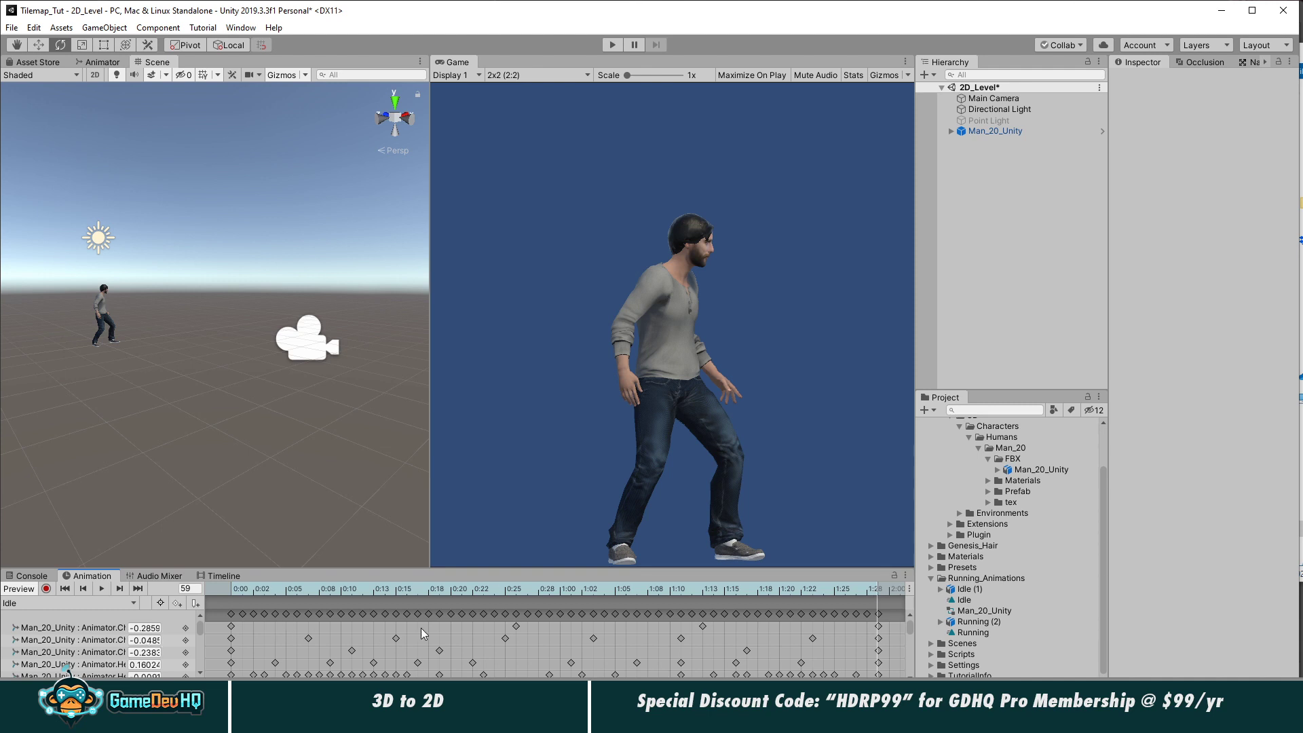
pyautogui.keyDown('alt'); pyautogui.scroll(-5, 476, 634); pyautogui.keyUp('alt')
pyautogui.keyDown('alt'); pyautogui.scroll(-1, 472, 634); pyautogui.keyUp('alt')
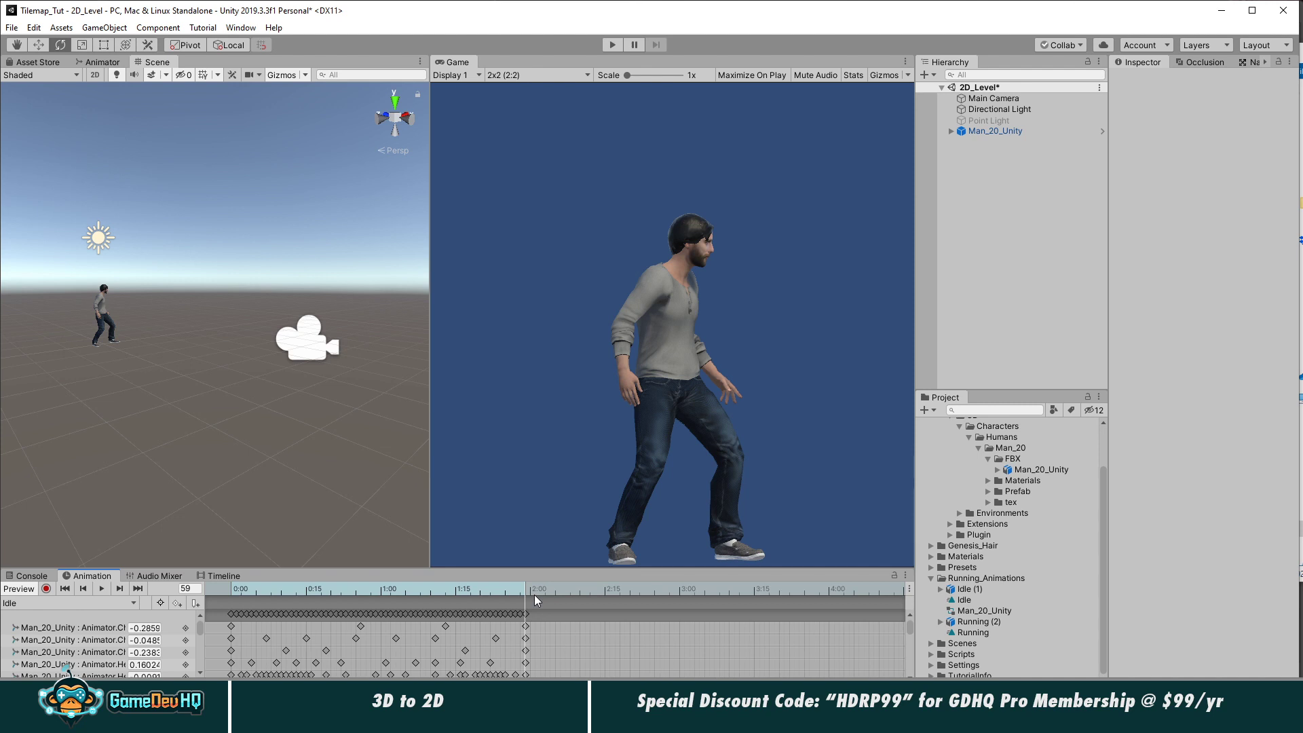
pyautogui.press('alt')
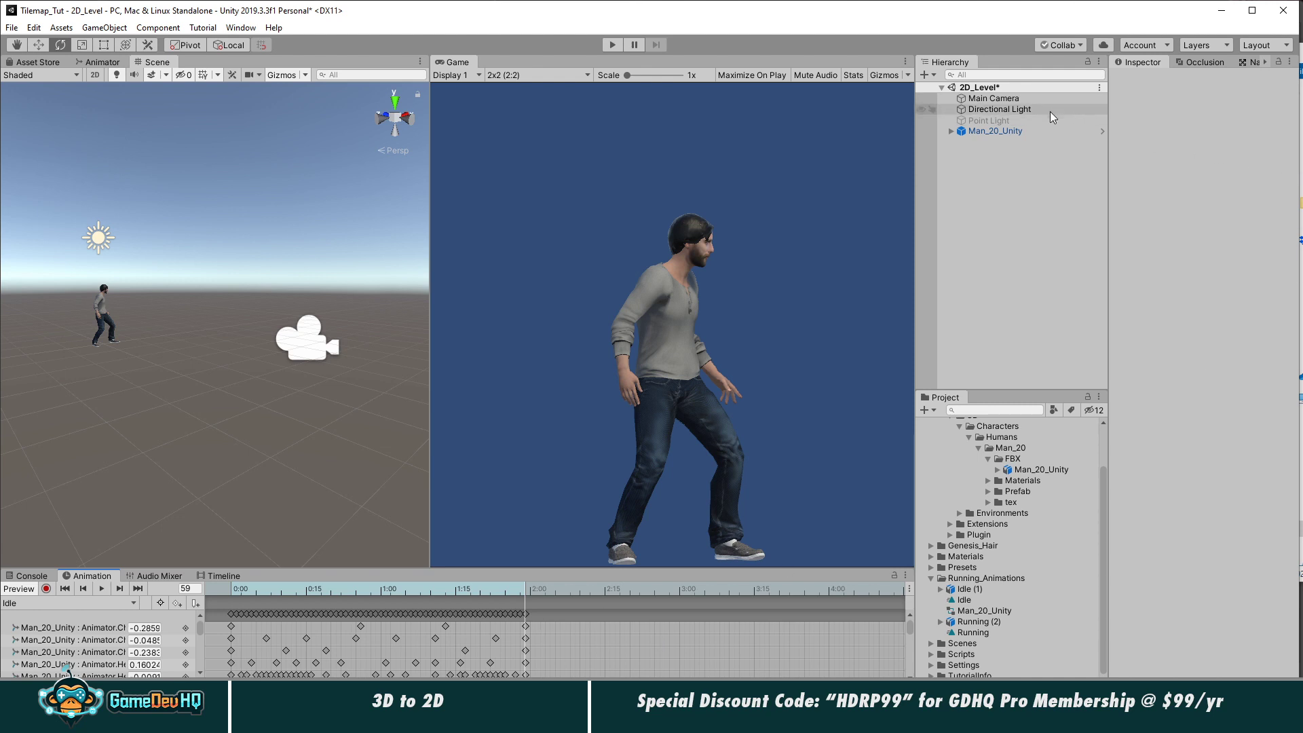
# Step: Set the Main Camera capture Frame Rate to 12 with Frames To Capture at 24
pyautogui.click(988, 99)
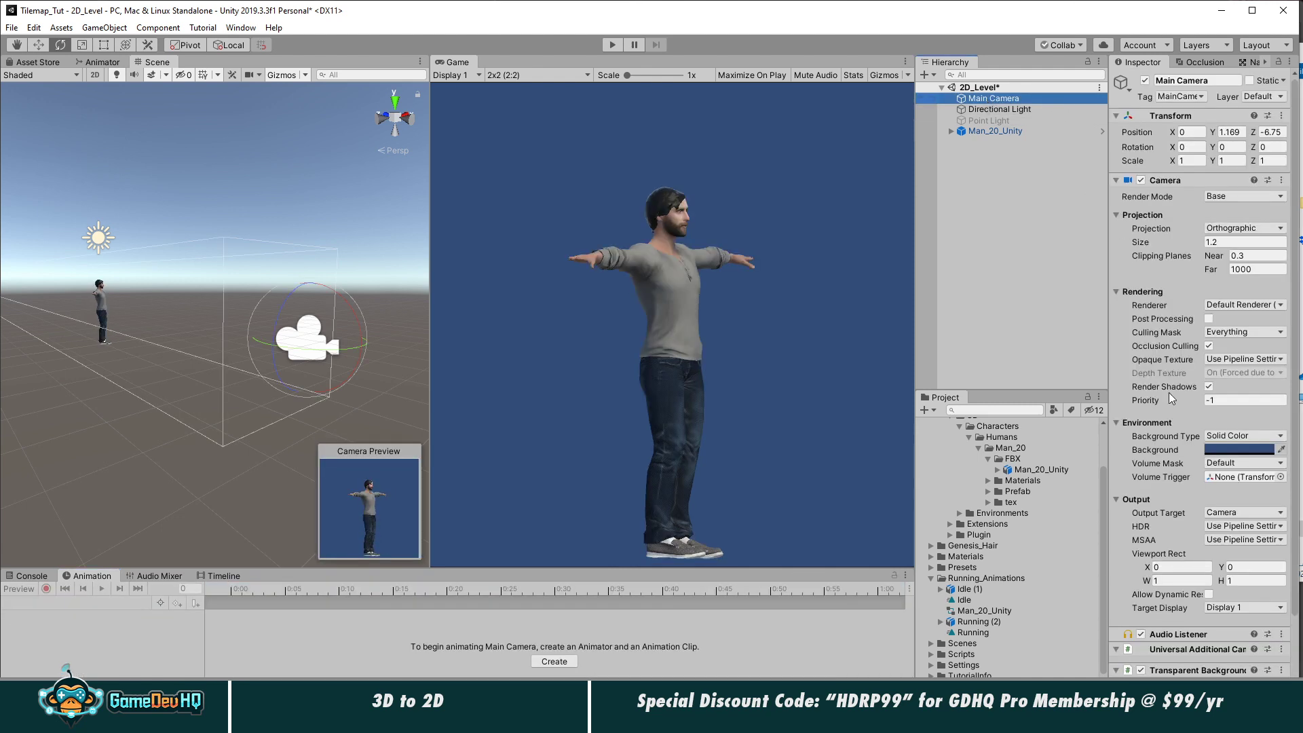
pyautogui.scroll(-3, 1157, 436)
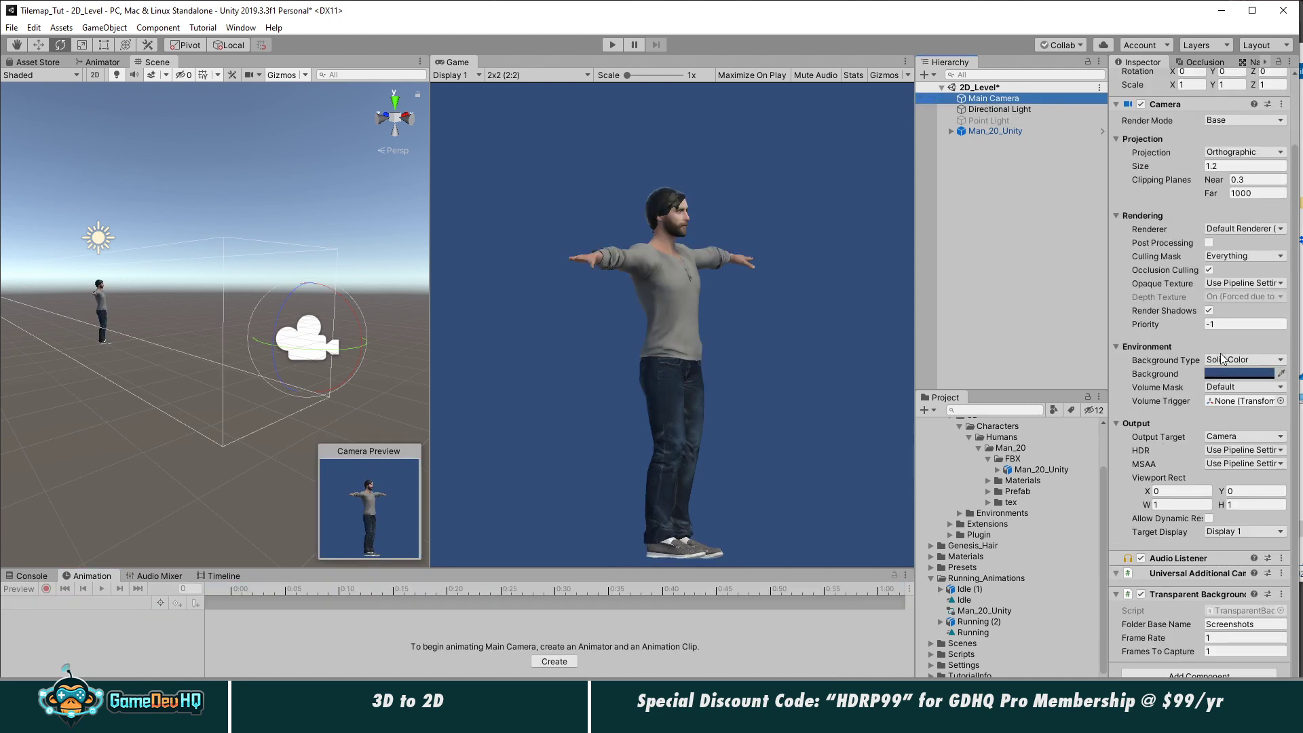
pyautogui.click(1219, 638)
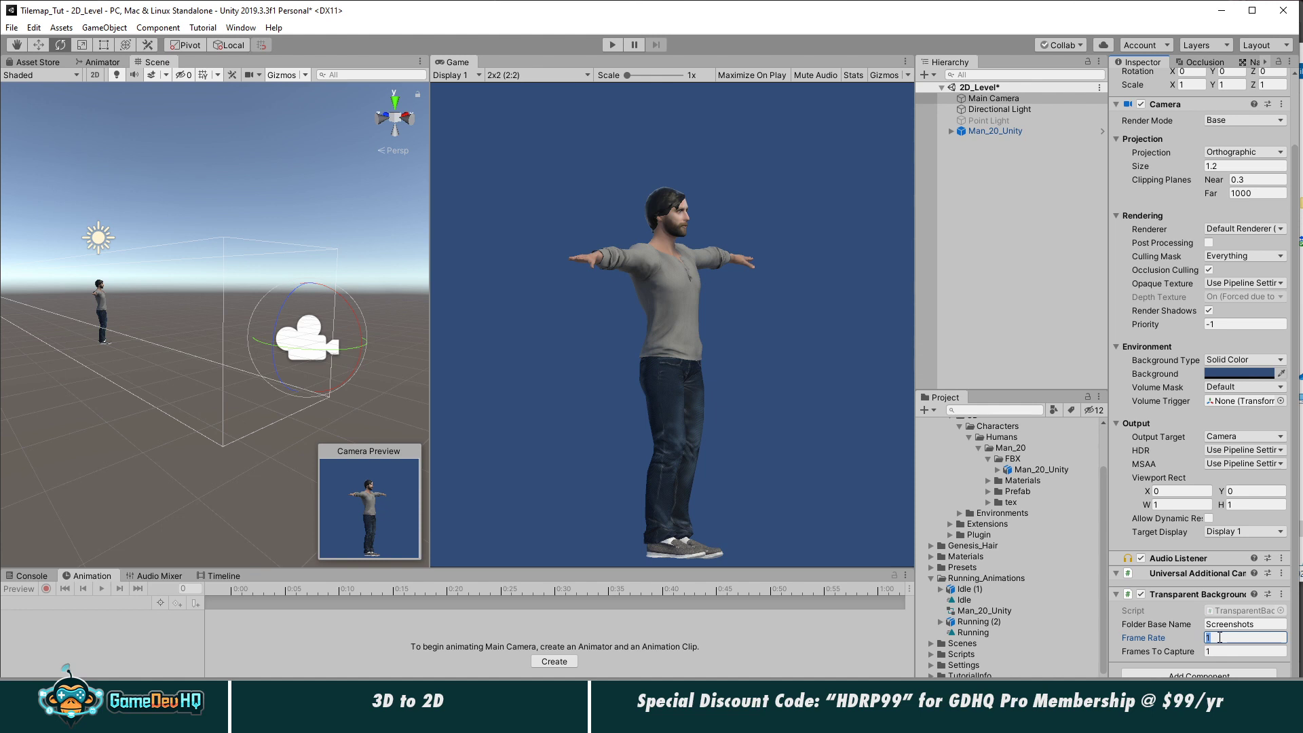
pyautogui.write('12')
pyautogui.press('Tab')
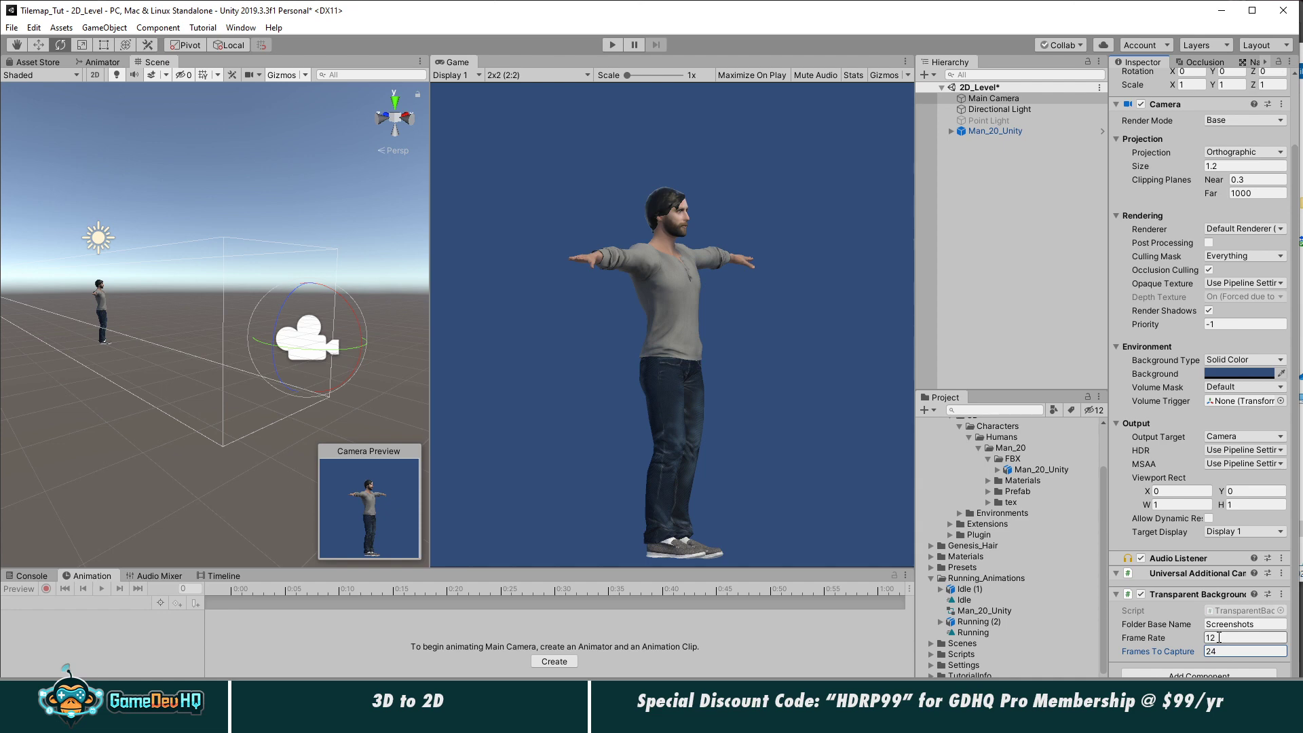
# Step: Save the scene and run a brief play test to capture the frames
pyautogui.hotkey('ctrl', 's')
pyautogui.click(610, 46)
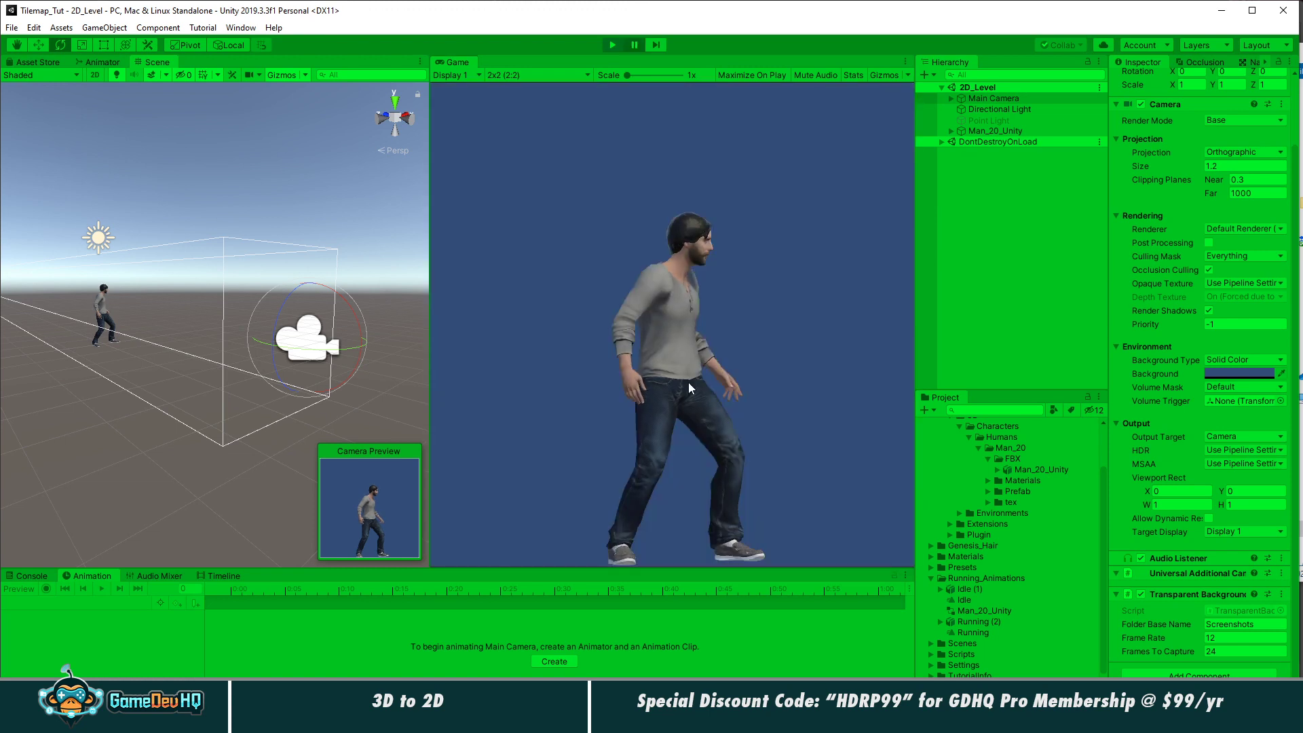
pyautogui.click(613, 46)
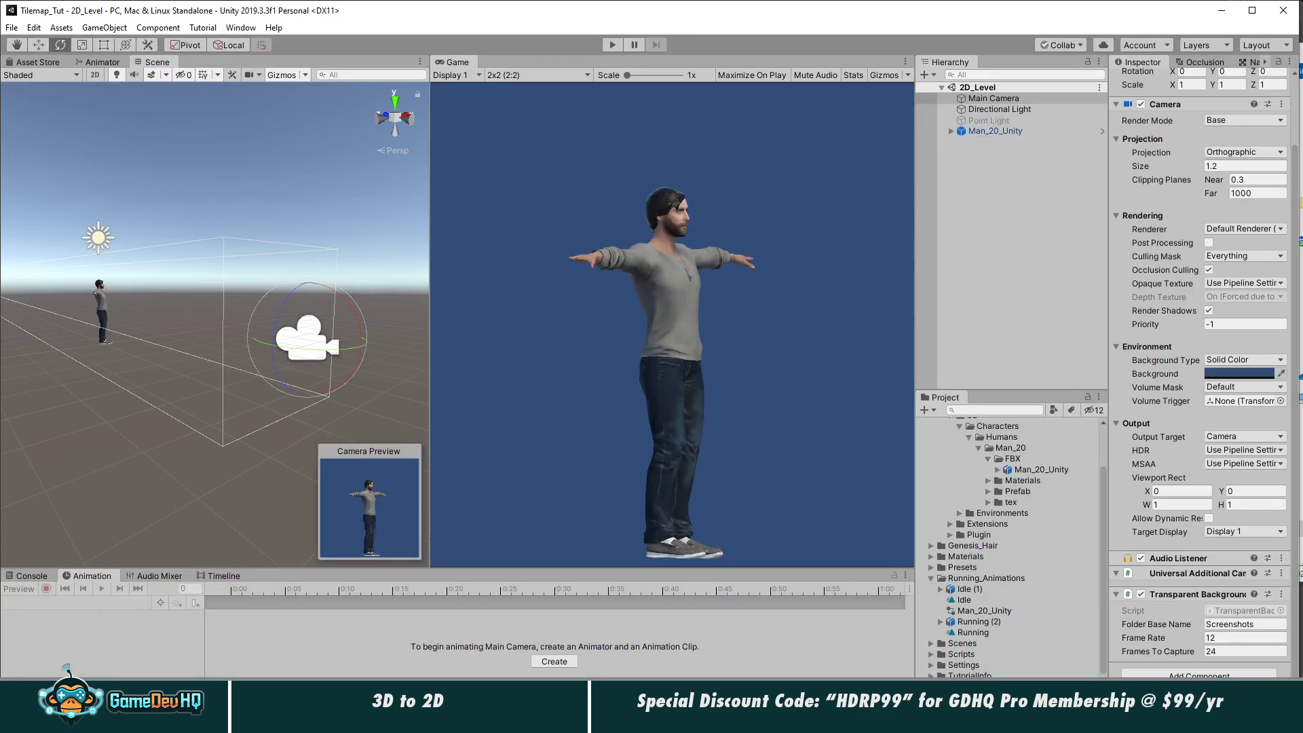
pyautogui.hotkey('alt', 'Tab')
# Step: Browse to HD1 (E:) > Tilemap_Tut > Tilemap_Tut > Screenshots5 and inspect the captured shot PNGs
pyautogui.moveTo(640, 69); pyautogui.dragTo(513, 69)
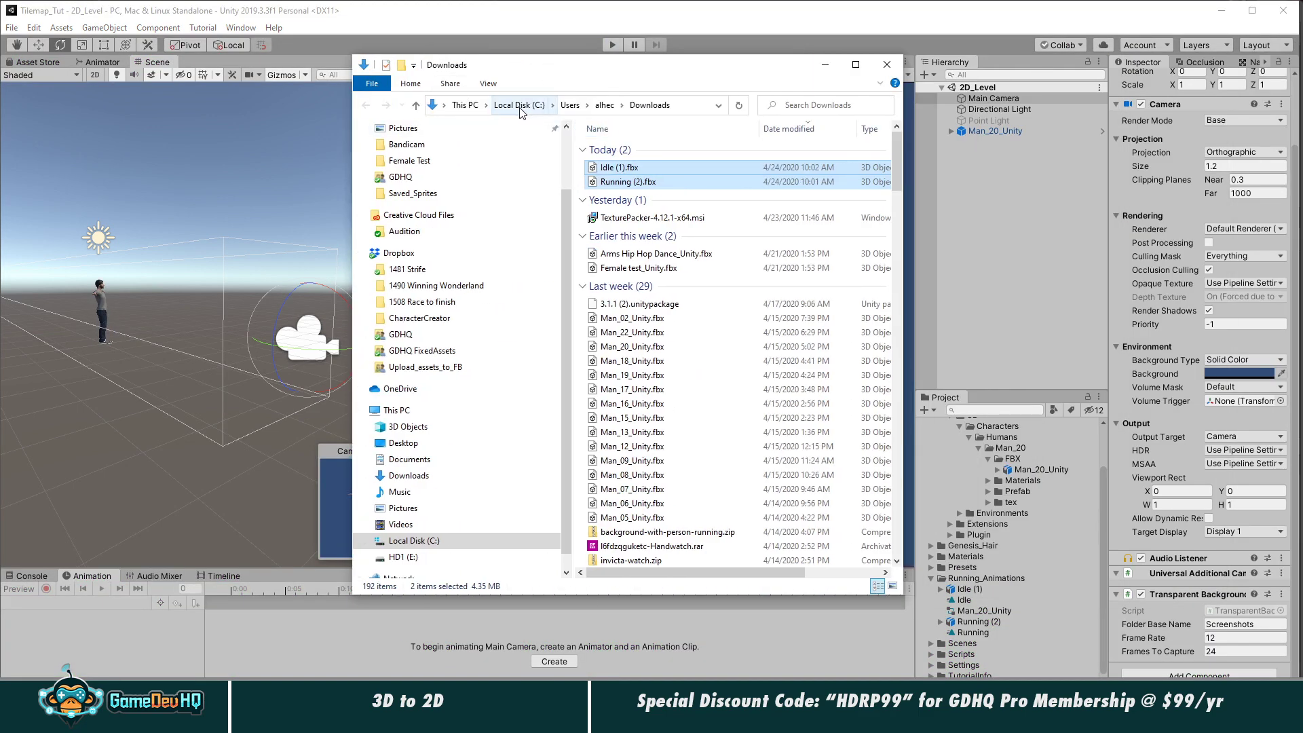
pyautogui.click(410, 558)
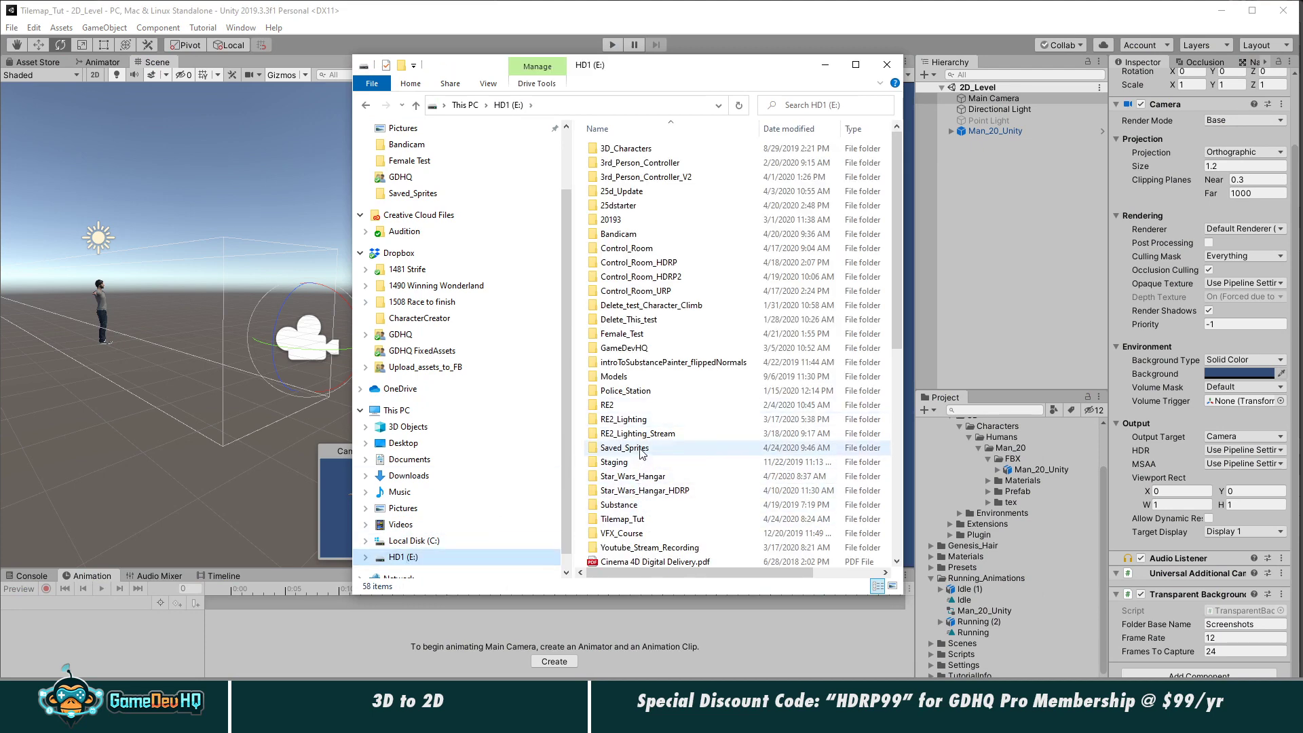
pyautogui.doubleClick(626, 520)
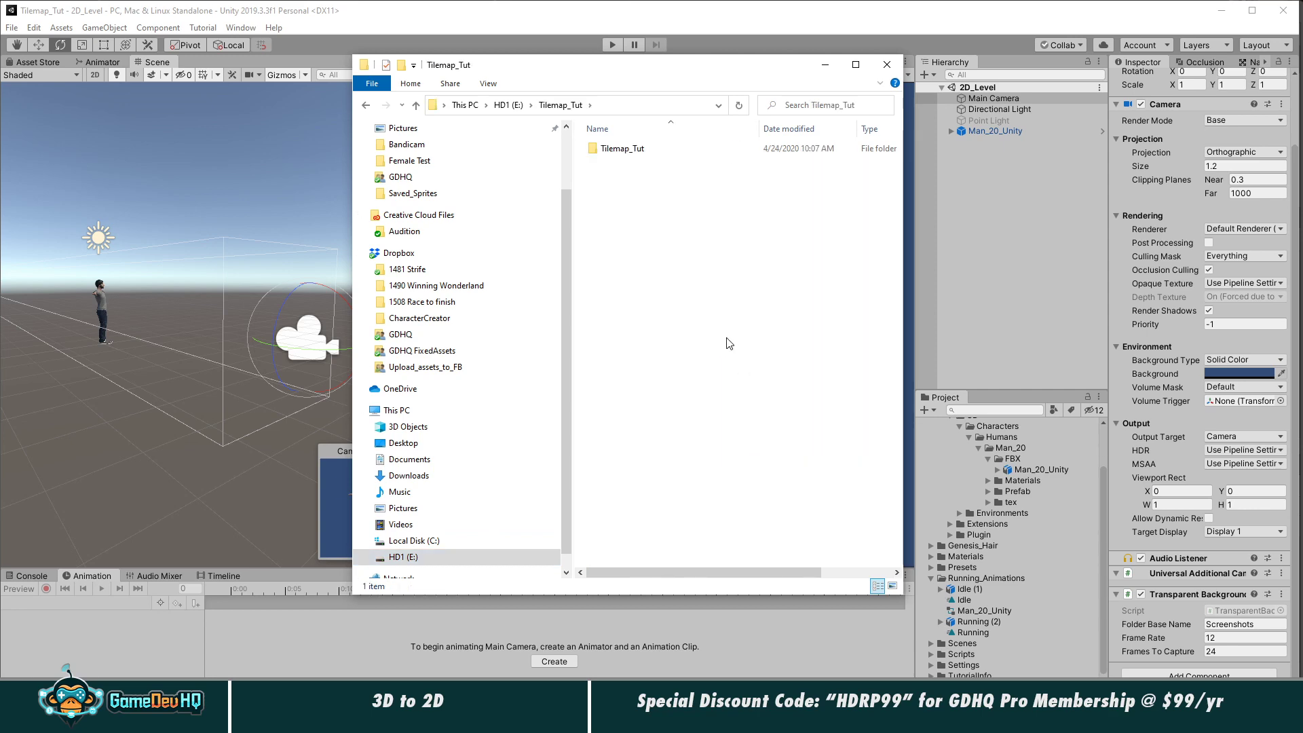
pyautogui.doubleClick(621, 148)
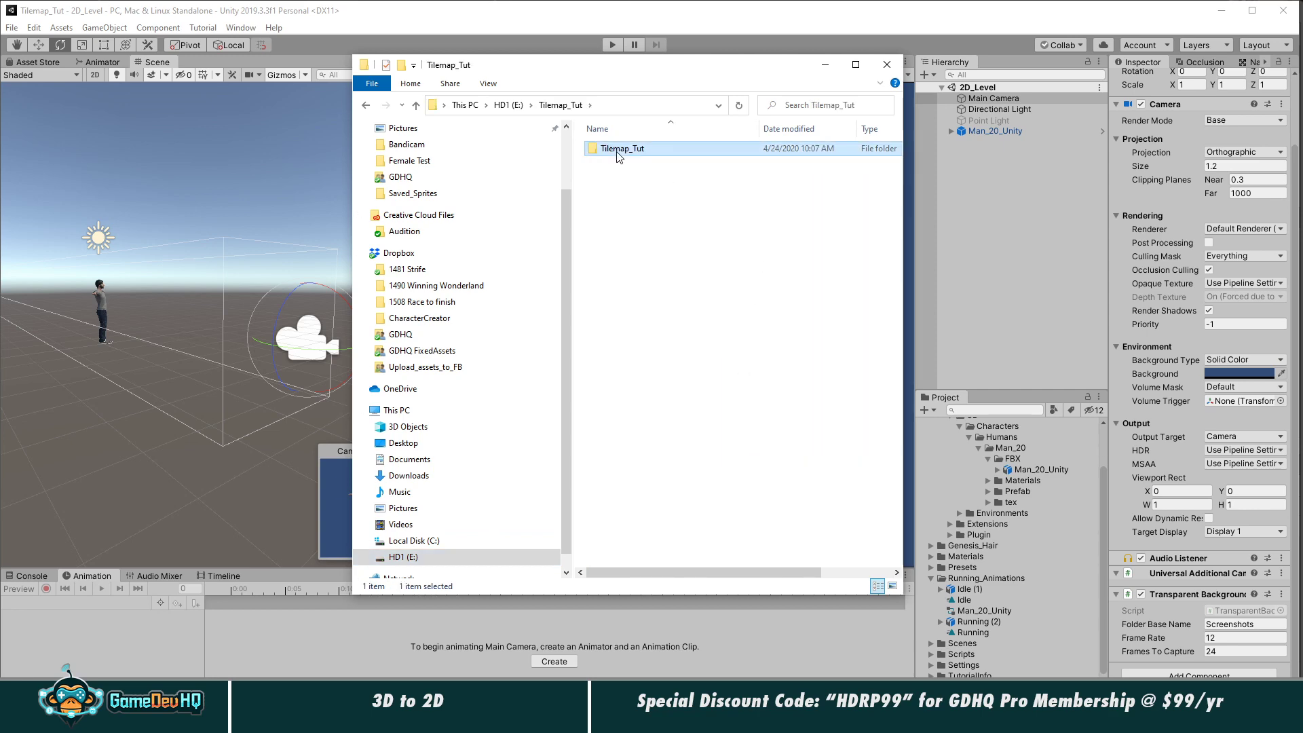
pyautogui.doubleClick(623, 291)
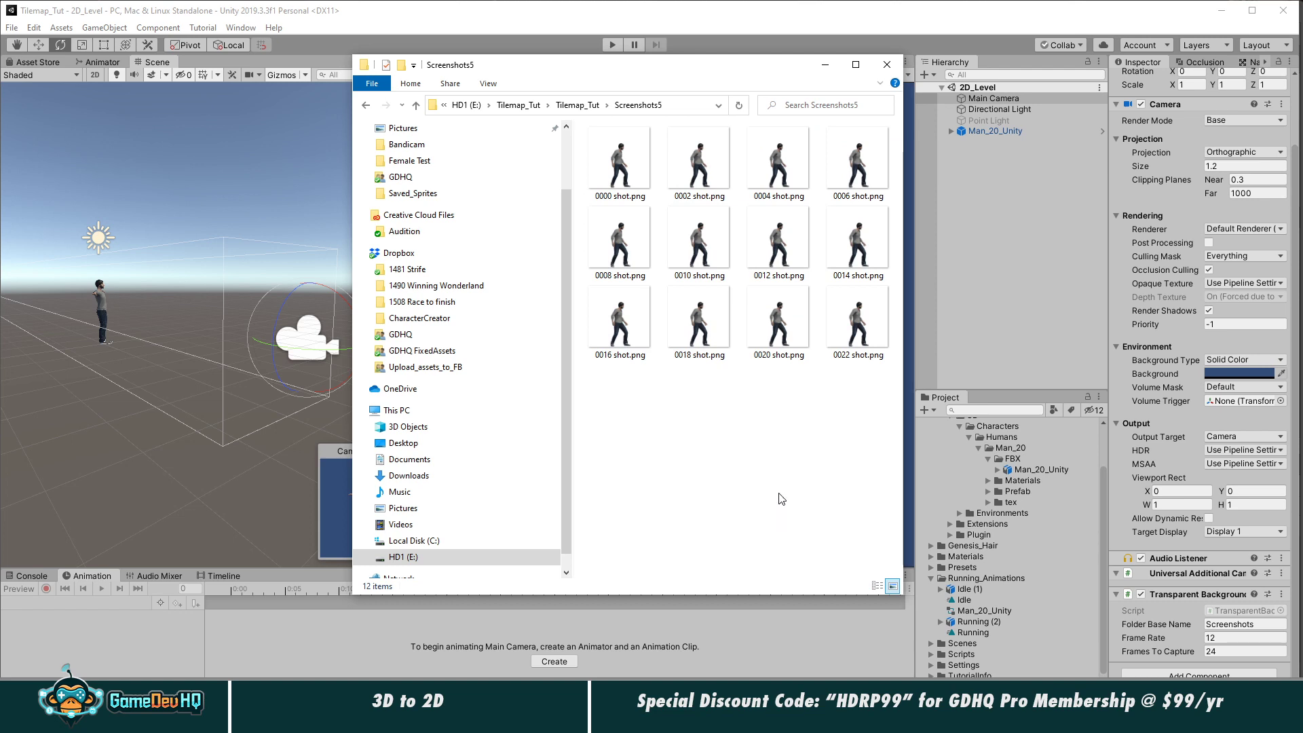
pyautogui.click(624, 163)
pyautogui.click(700, 176)
pyautogui.click(780, 166)
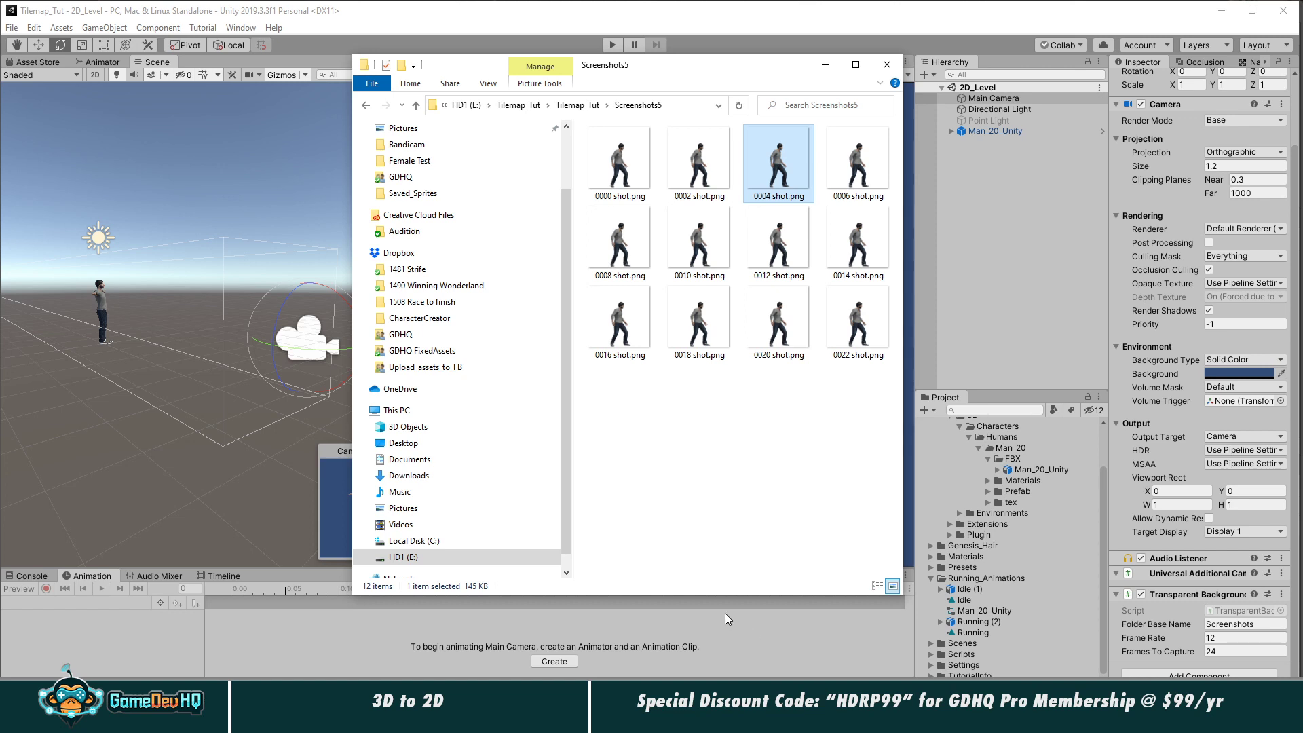
# Step: Confirm the Frame Rate stays 12, close Explorer, and show the Idle clip's settings
pyautogui.click(1228, 640)
pyautogui.press('Return')
pyautogui.click(887, 65)
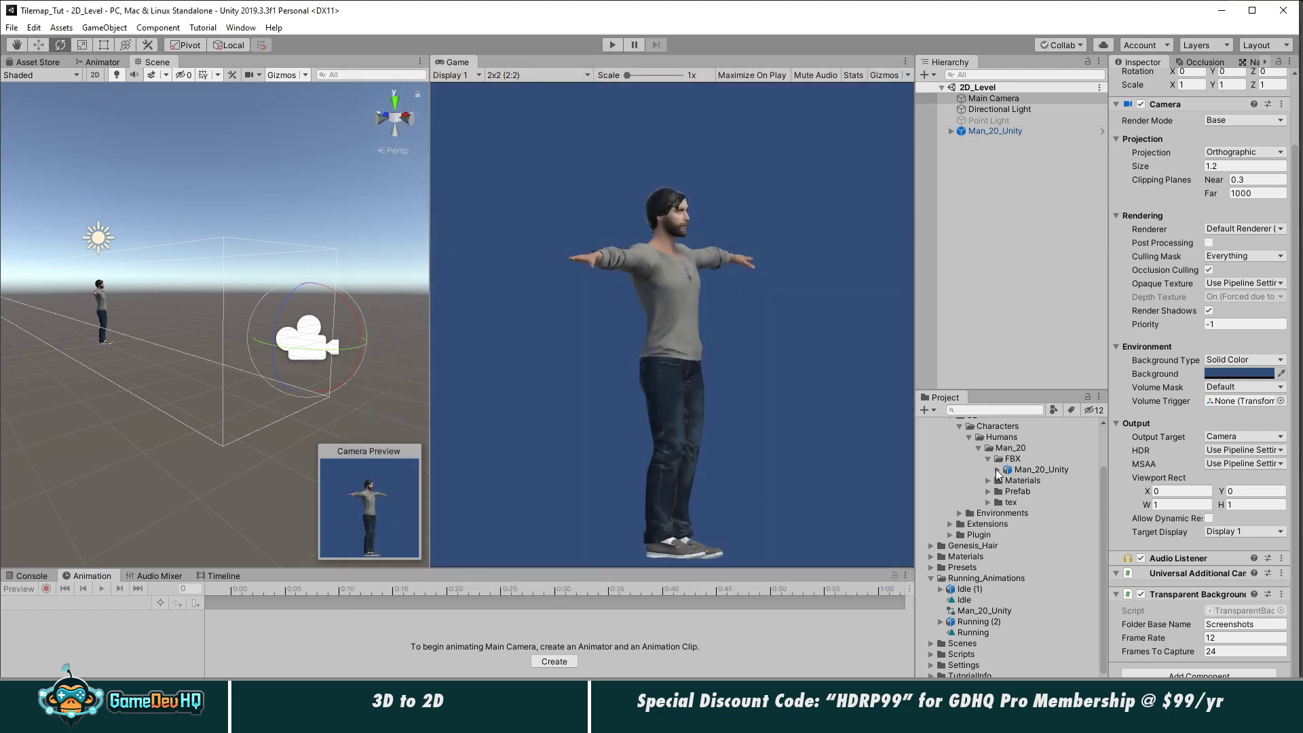
pyautogui.click(965, 601)
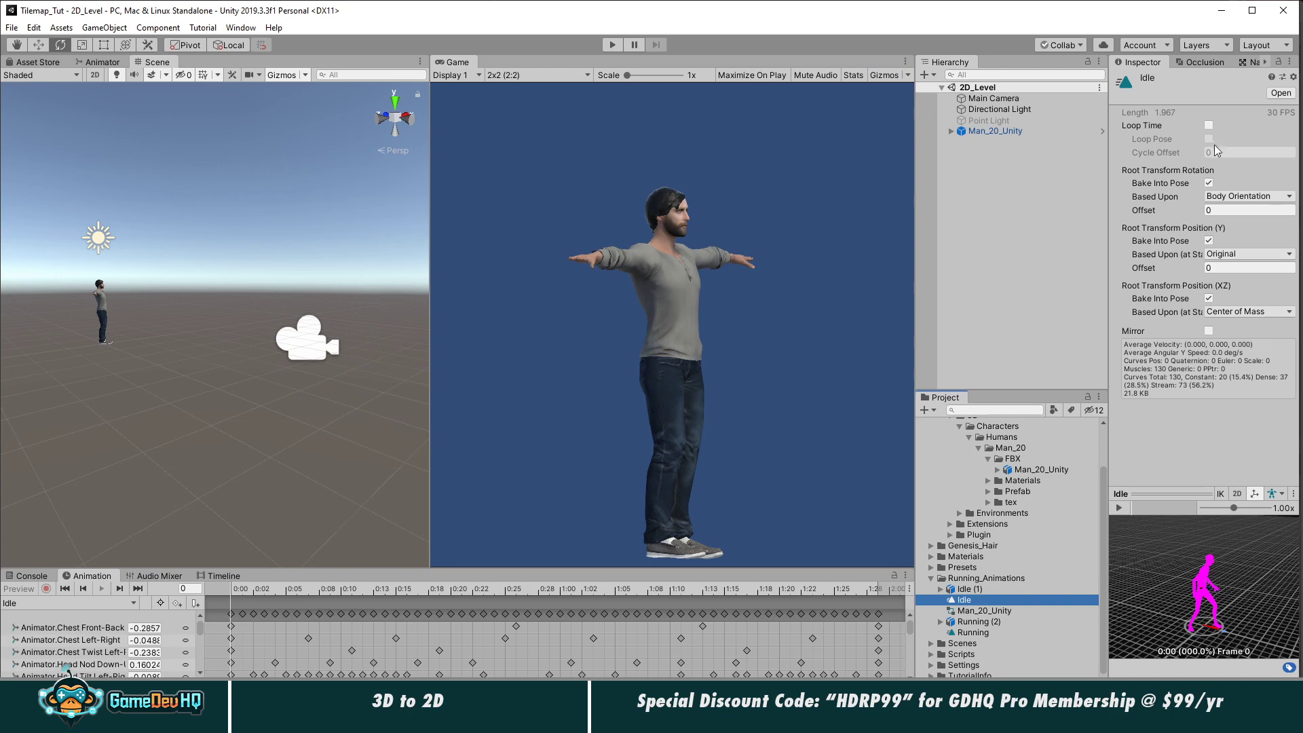
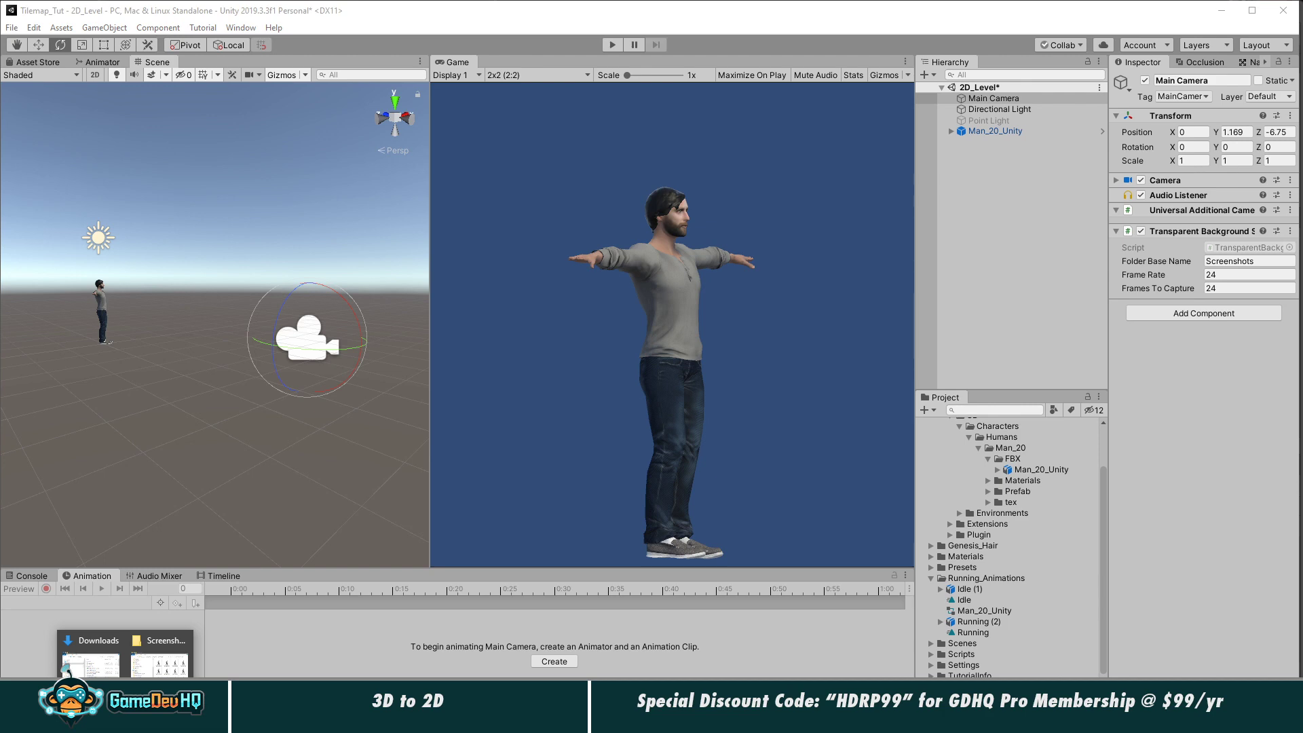
# Step: Check that Tilemap_Tut > Screenshots7 holds 12 captured shots, then return to Unity
pyautogui.click(160, 657)
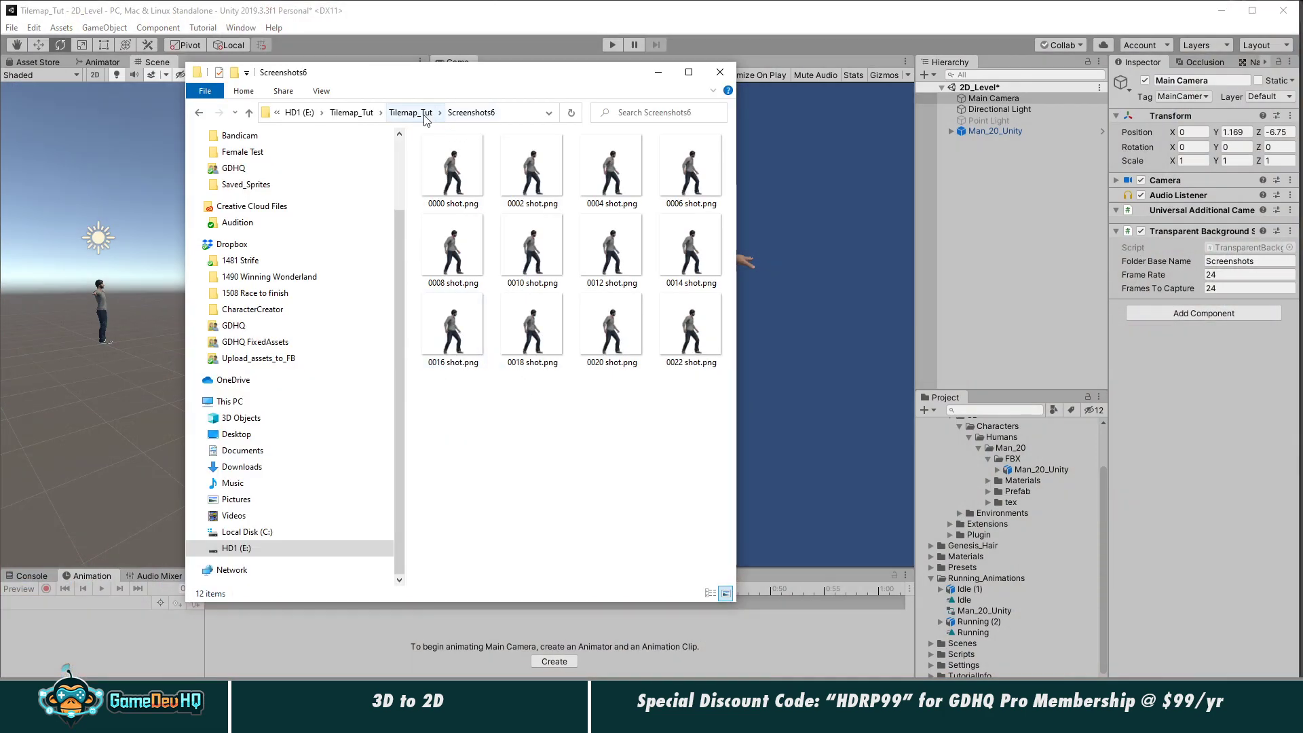
pyautogui.click(425, 116)
pyautogui.doubleClick(462, 333)
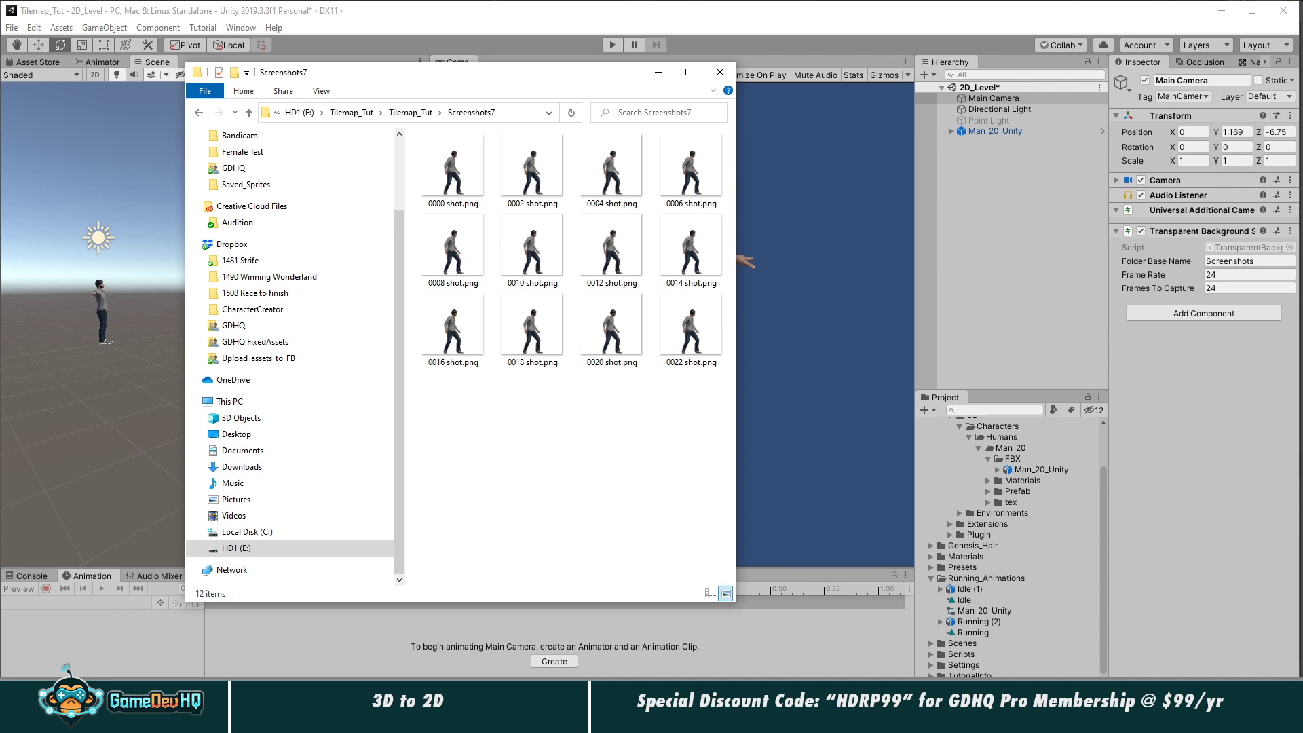
pyautogui.click(1254, 290)
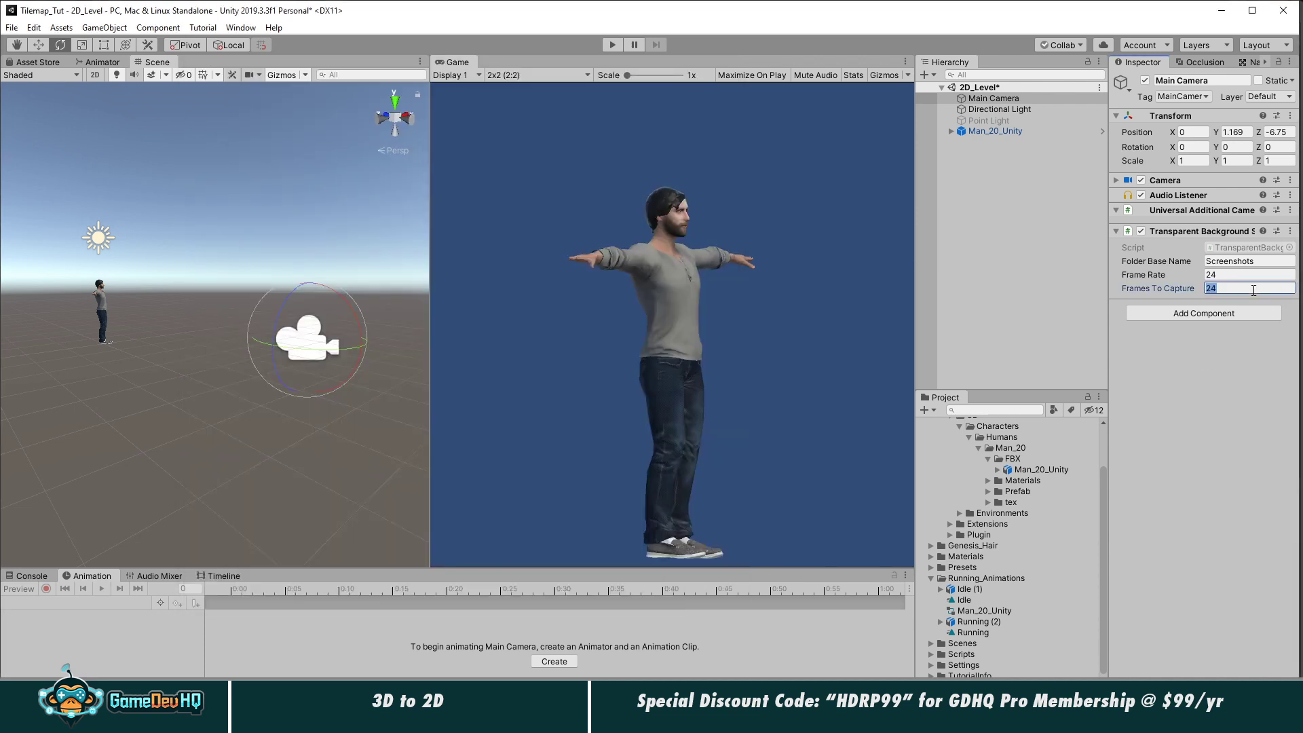
# Step: Set Frames To Capture to 48 and run a capture play test
pyautogui.write('48')
pyautogui.click(613, 45)
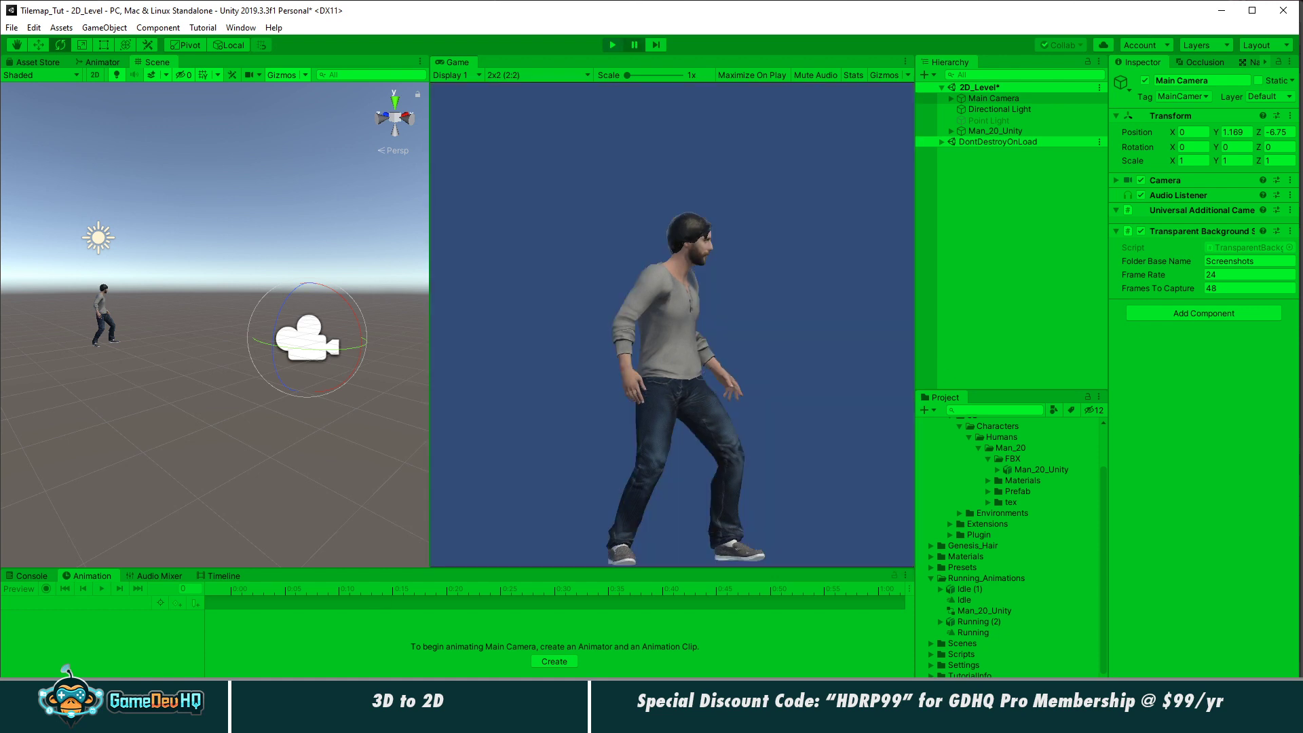
pyautogui.moveTo(127, 721)
pyautogui.click(160, 656)
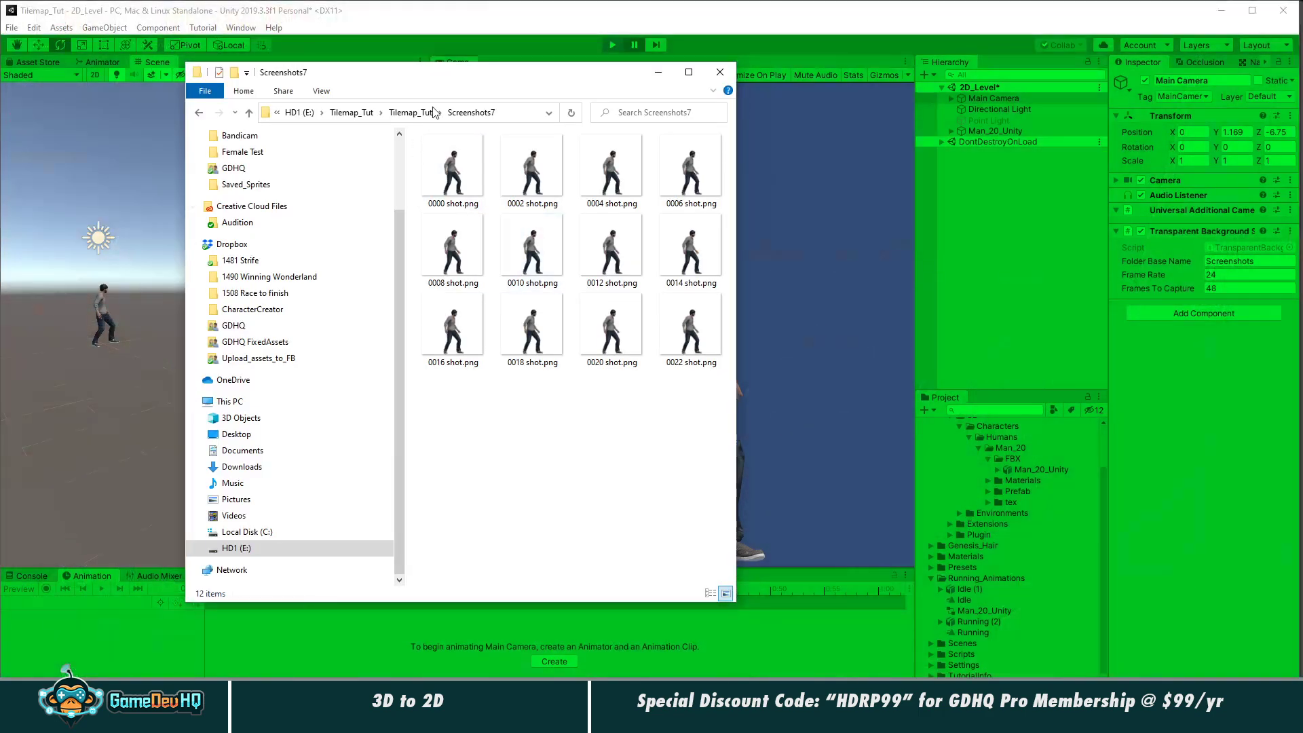
pyautogui.click(613, 45)
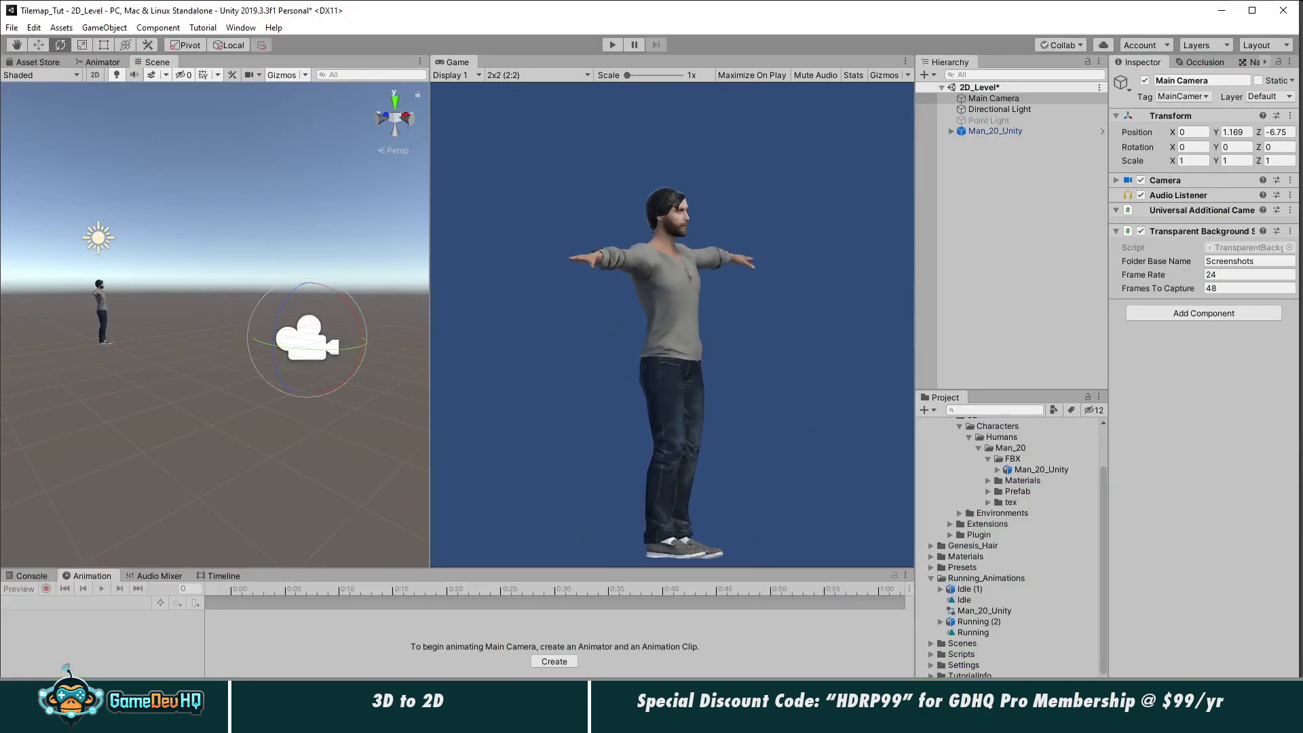
# Step: Open Tilemap_Tut > Screenshots8 in Explorer to check its 24 new shots
pyautogui.moveTo(126, 721)
pyautogui.click(161, 656)
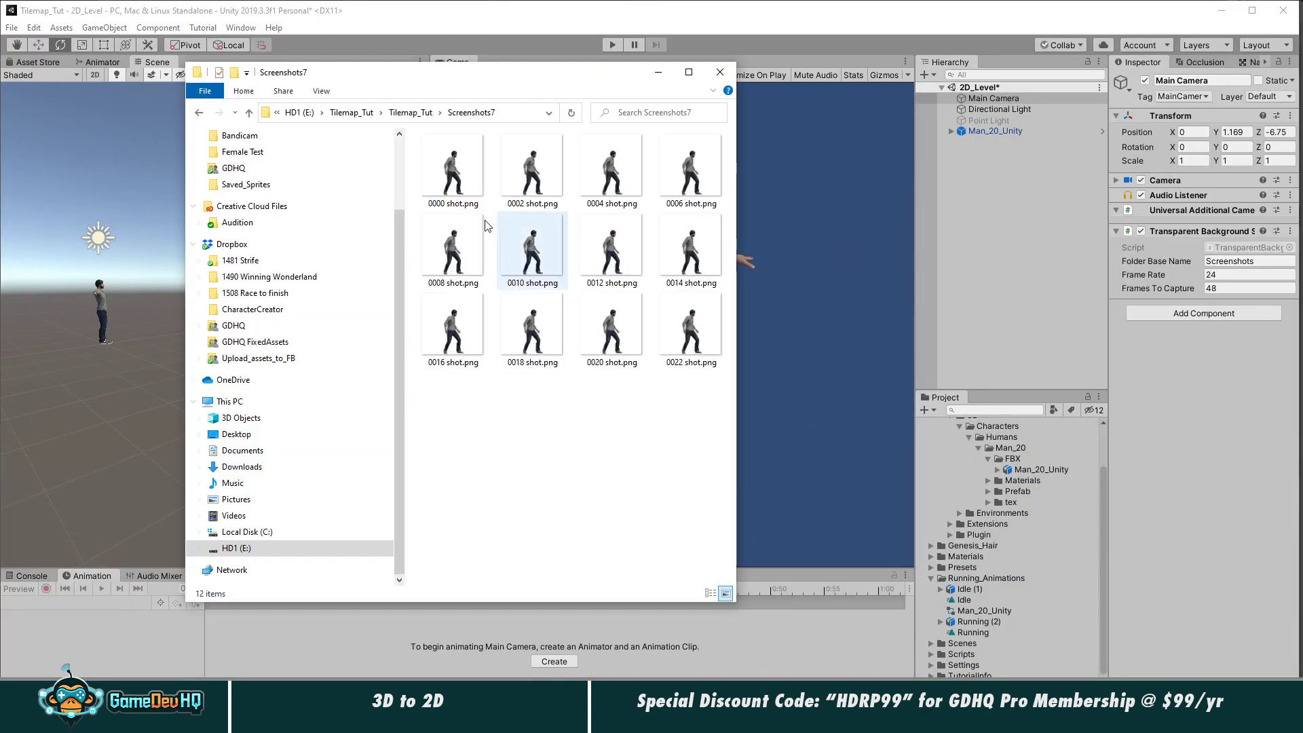
pyautogui.click(411, 112)
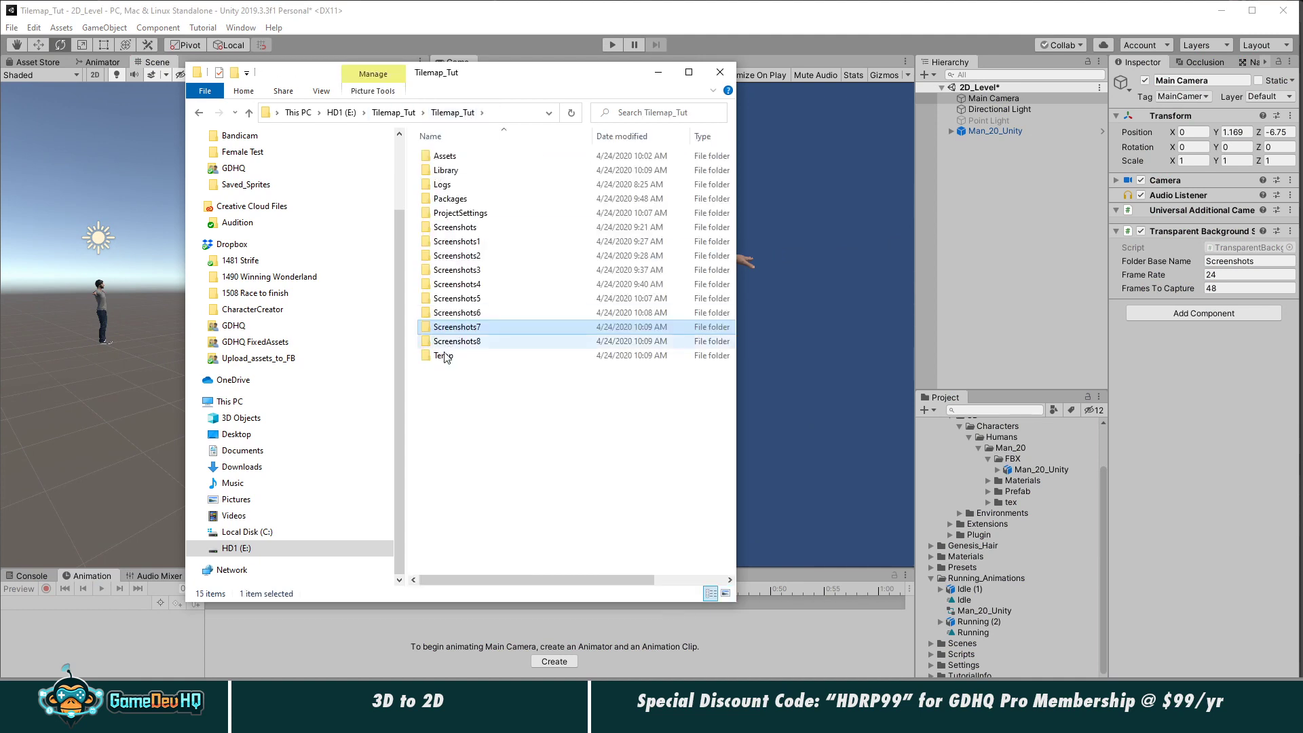
pyautogui.doubleClick(456, 341)
pyautogui.scroll(-1, 611, 475)
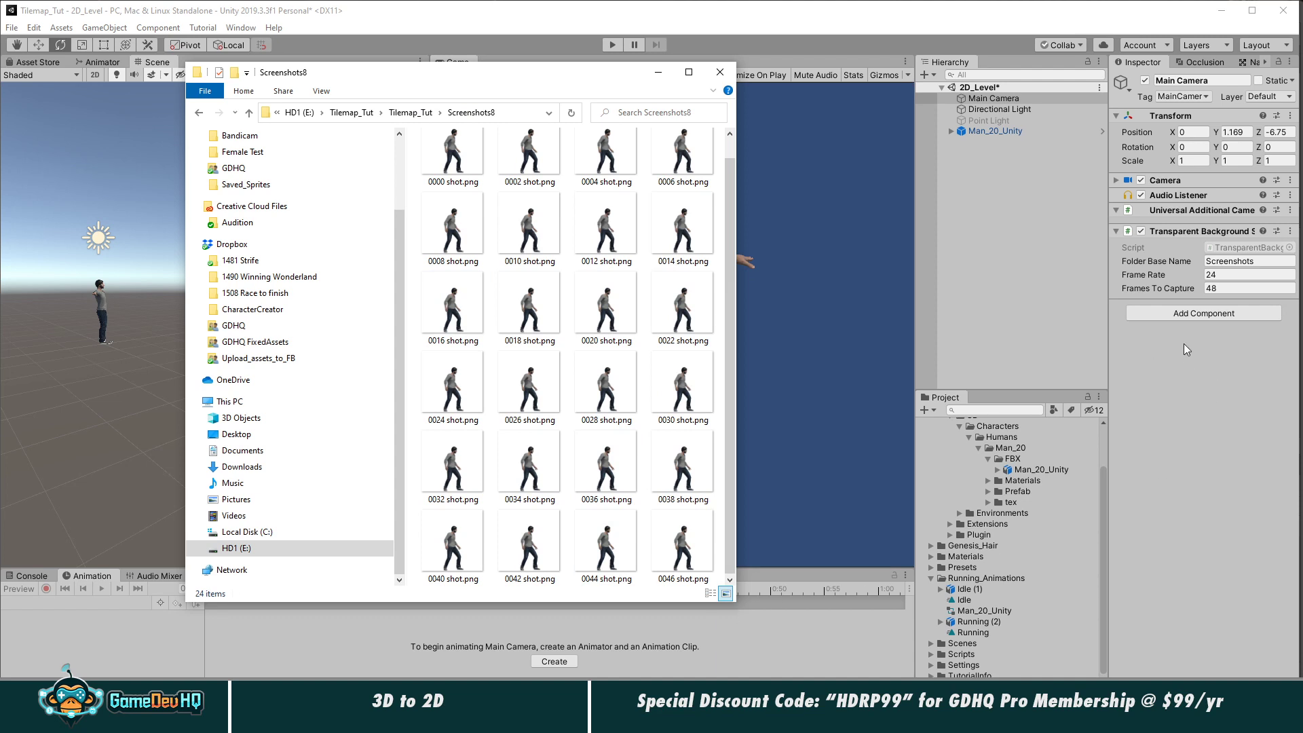
pyautogui.click(1212, 275)
# Step: Change the Frame Rate to 12, then play and stop another capture run
pyautogui.doubleClick(1224, 275)
pyautogui.write('12')
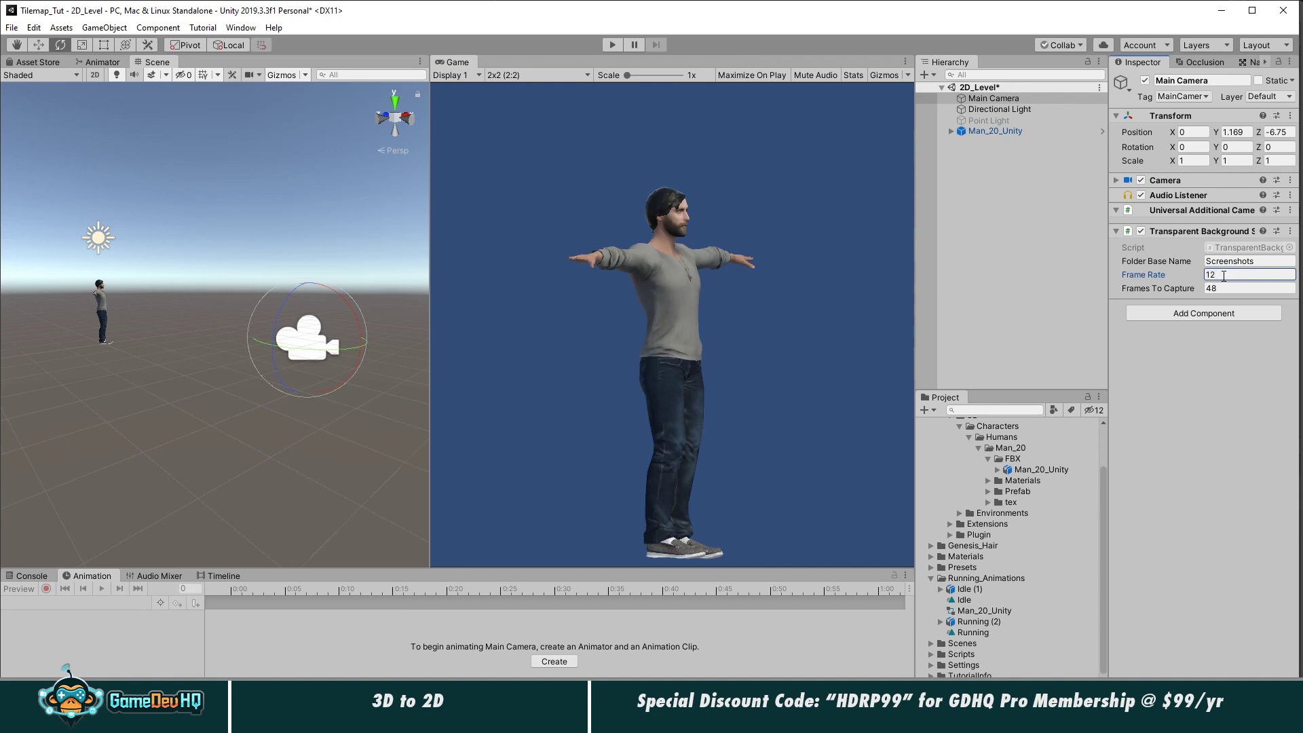
pyautogui.click(614, 45)
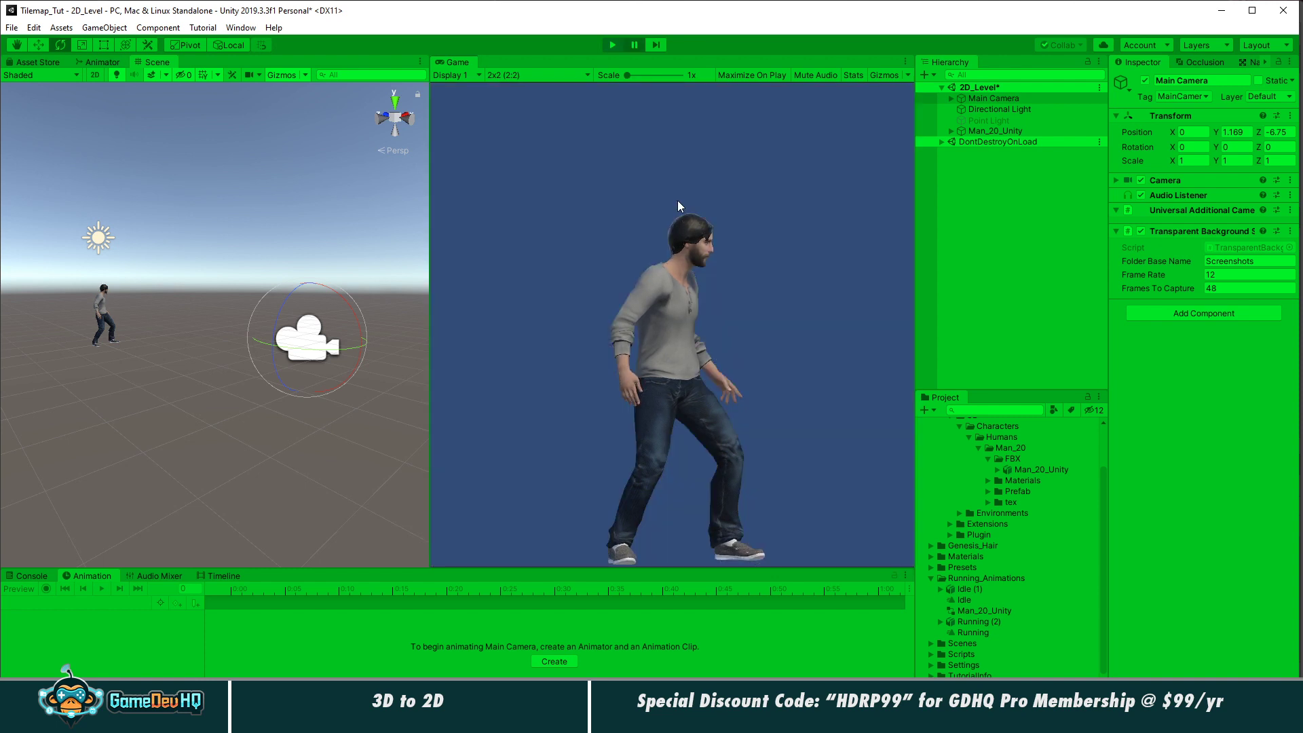
pyautogui.click(614, 49)
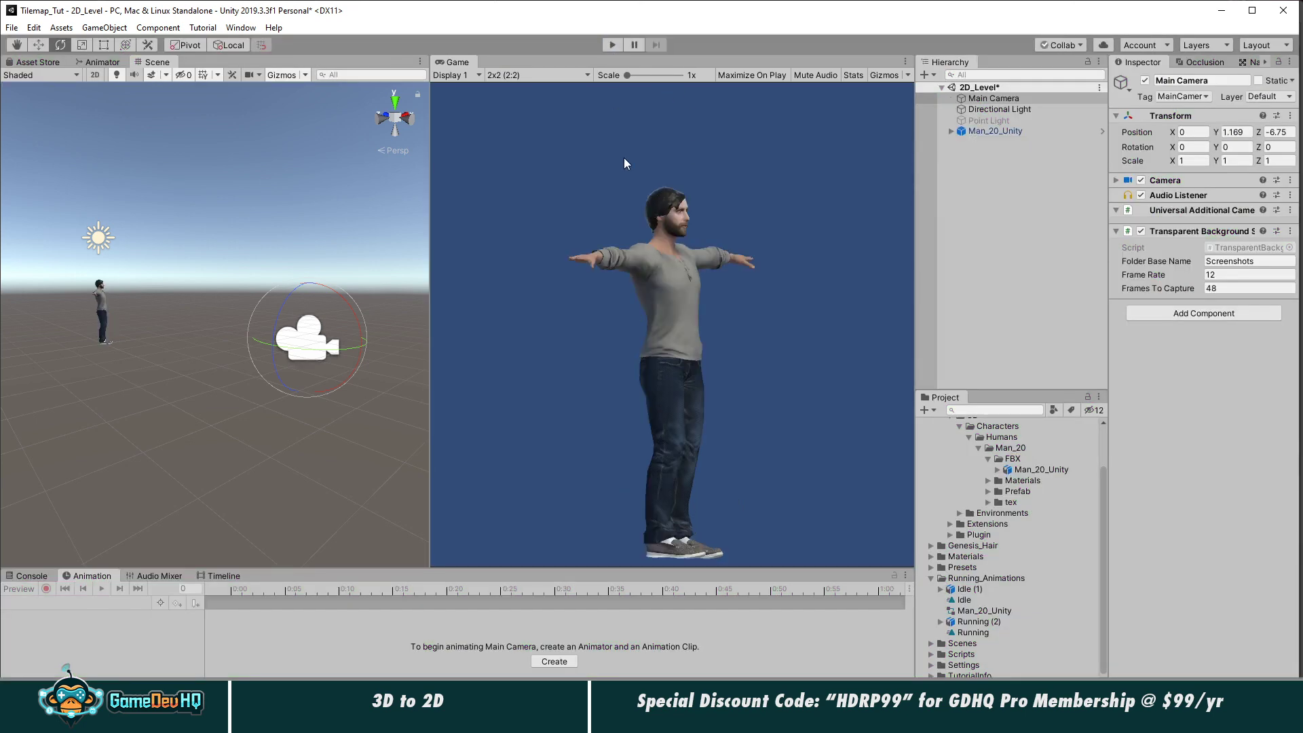
pyautogui.moveTo(703, 718)
pyautogui.moveTo(125, 718)
# Step: Close the last 0000 shot.png document in Photoshop without saving changes
pyautogui.click(651, 720)
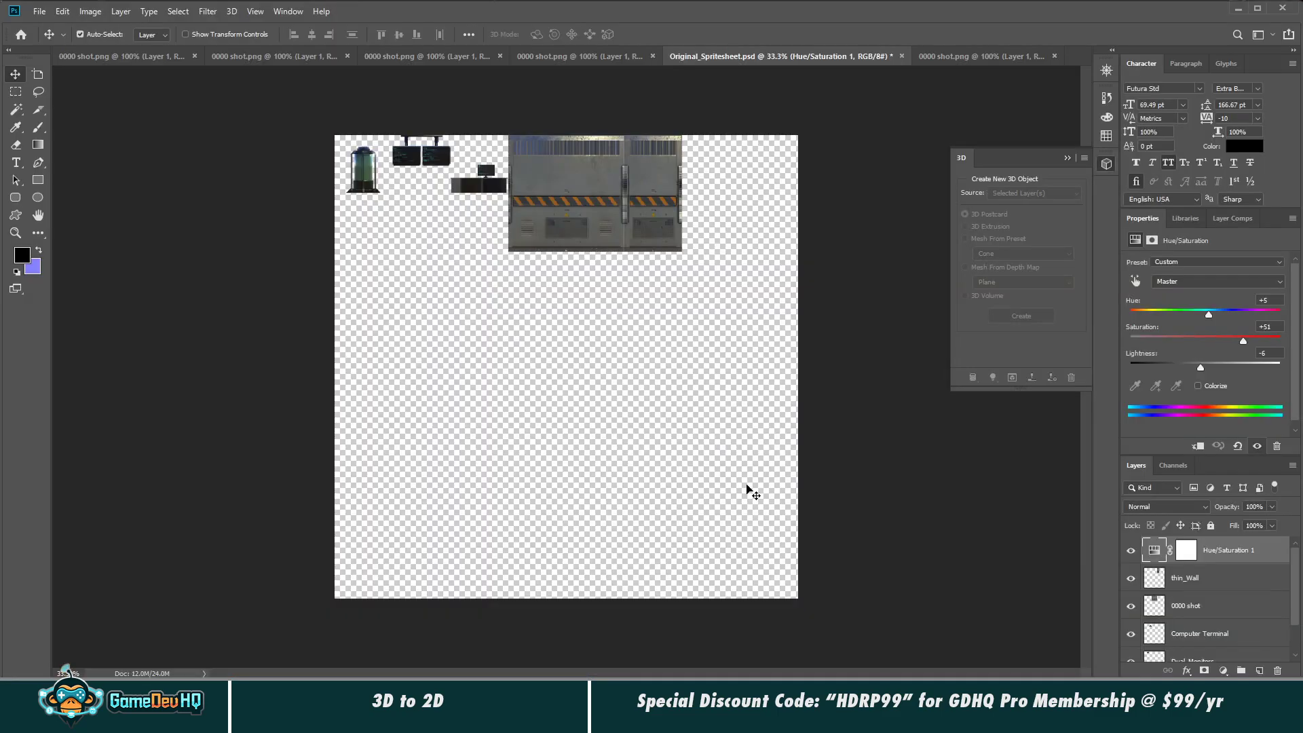
pyautogui.click(959, 56)
pyautogui.hotkey('ctrl', 'w')
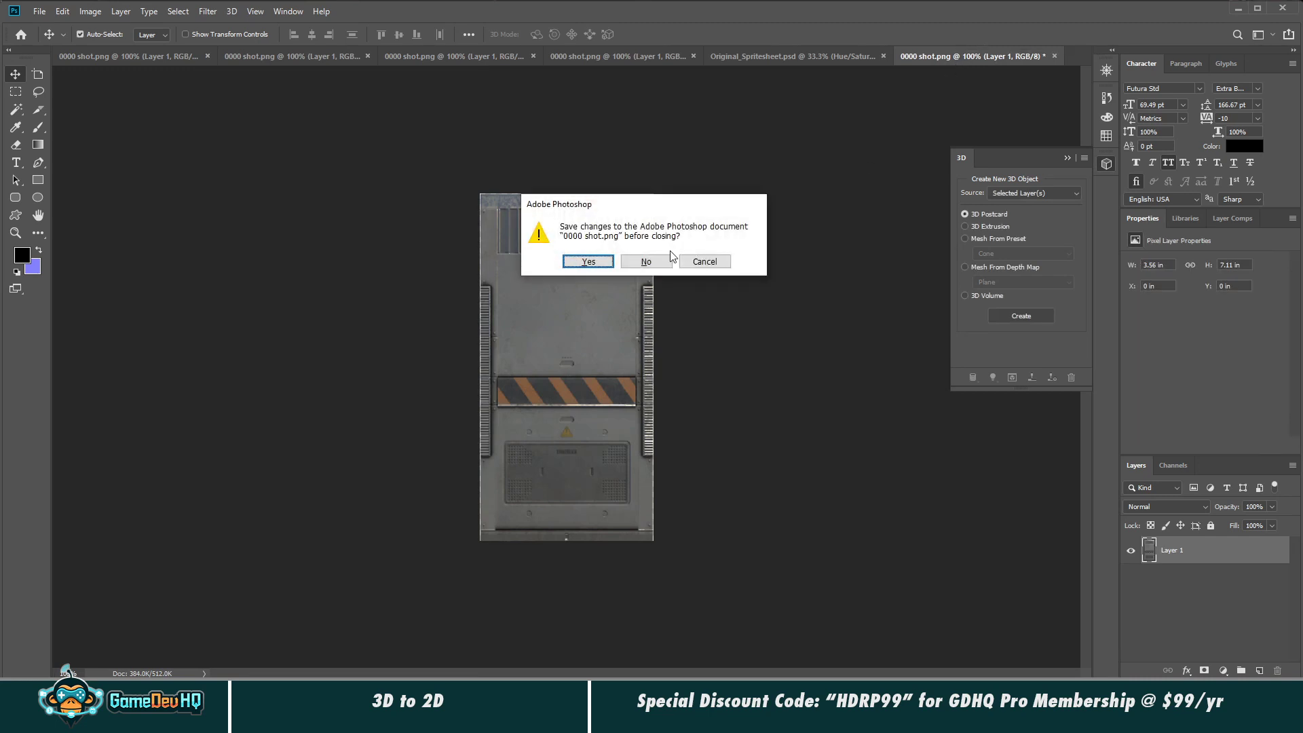
pyautogui.click(656, 263)
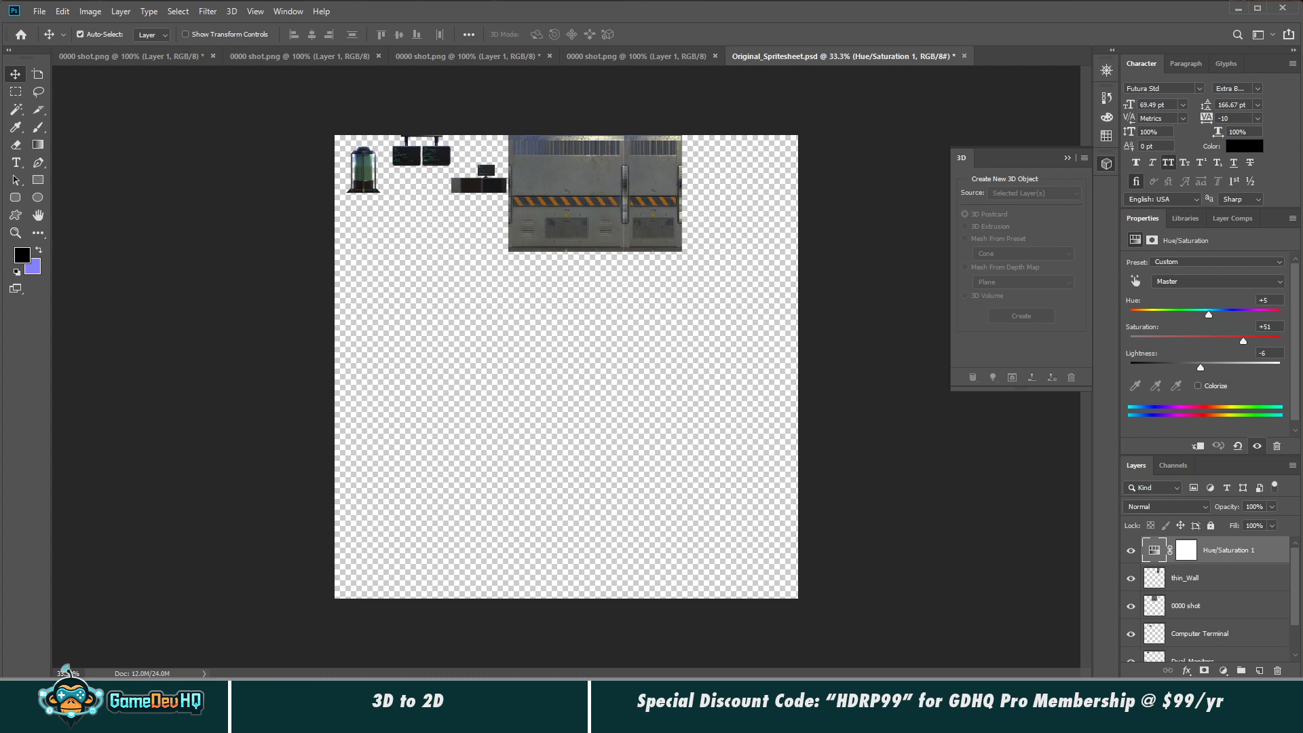
pyautogui.moveTo(203, 721)
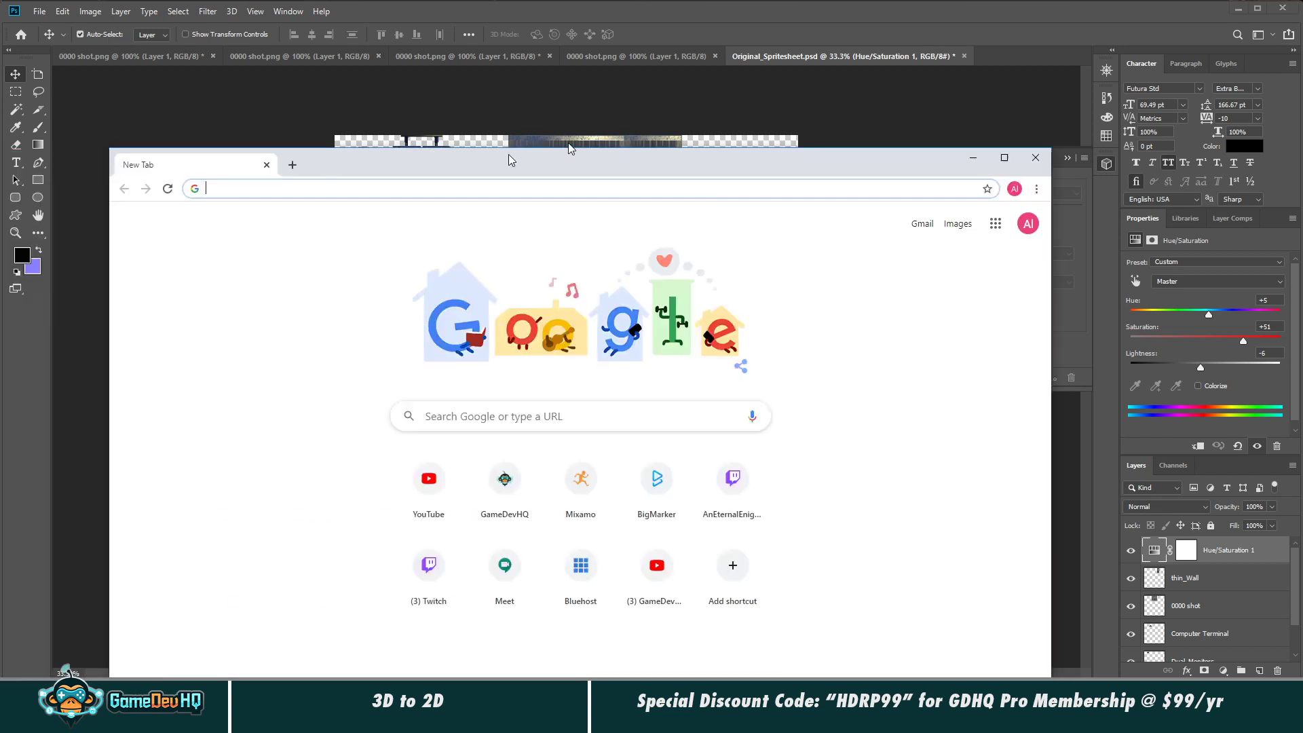
# Step: Move the Chrome window to the upper left and load codeandweb.com
pyautogui.moveTo(505, 156)
pyautogui.mouseDown()
pyautogui.moveTo(567, 116)
pyautogui.moveTo(573, 207)
pyautogui.moveTo(478, 84)
pyautogui.moveTo(468, 48)
pyautogui.mouseUp()
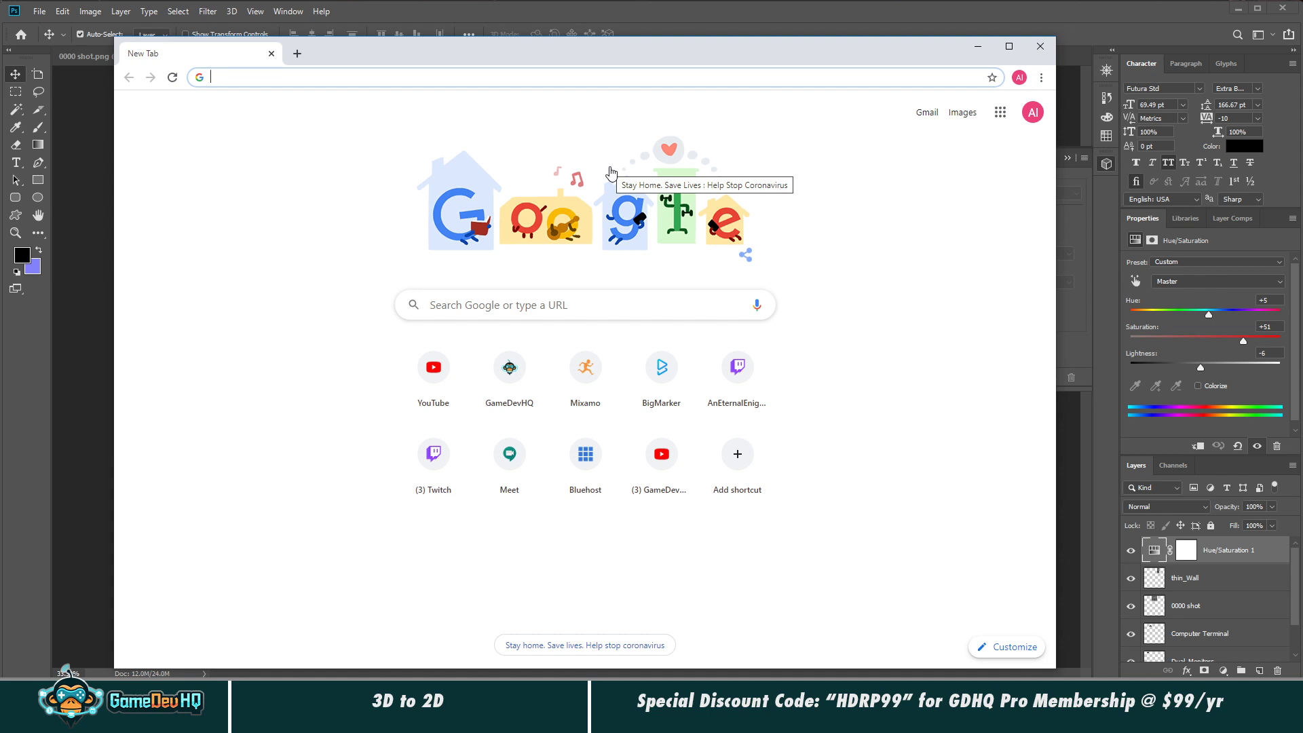
pyautogui.write('co')
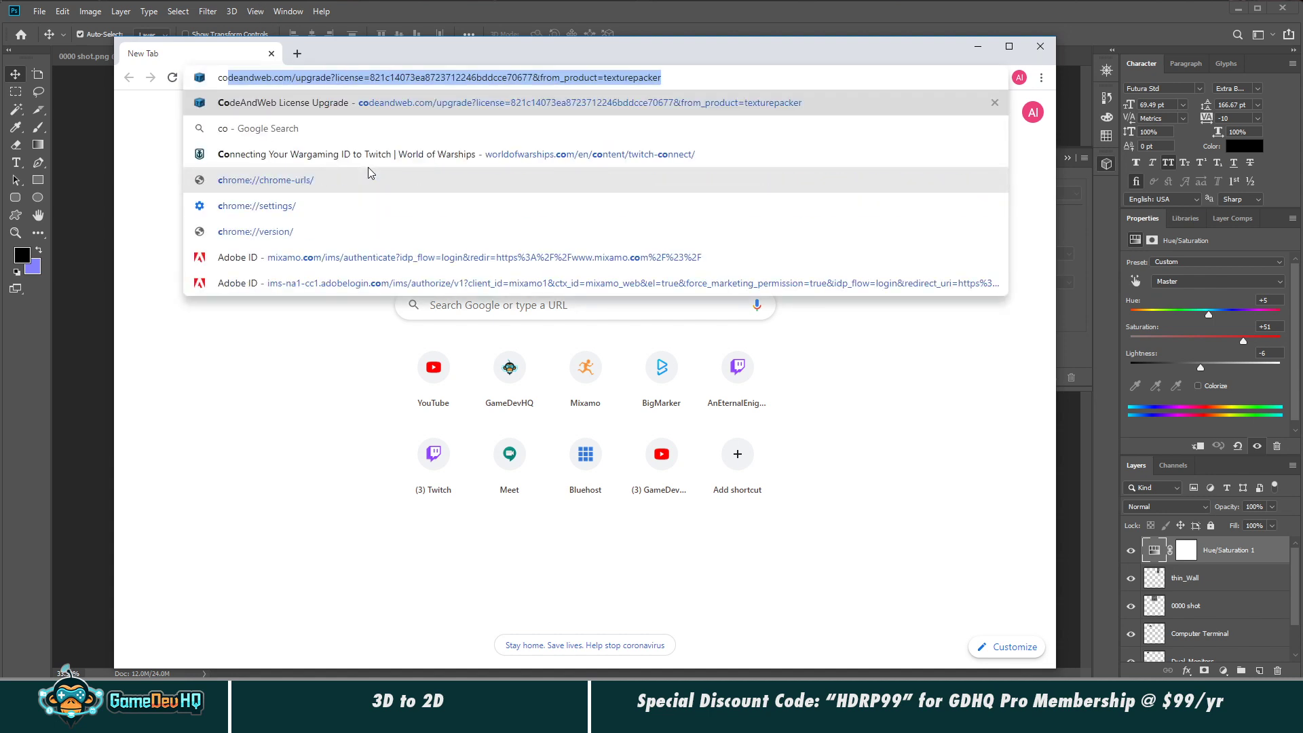
pyautogui.write('deandweb')
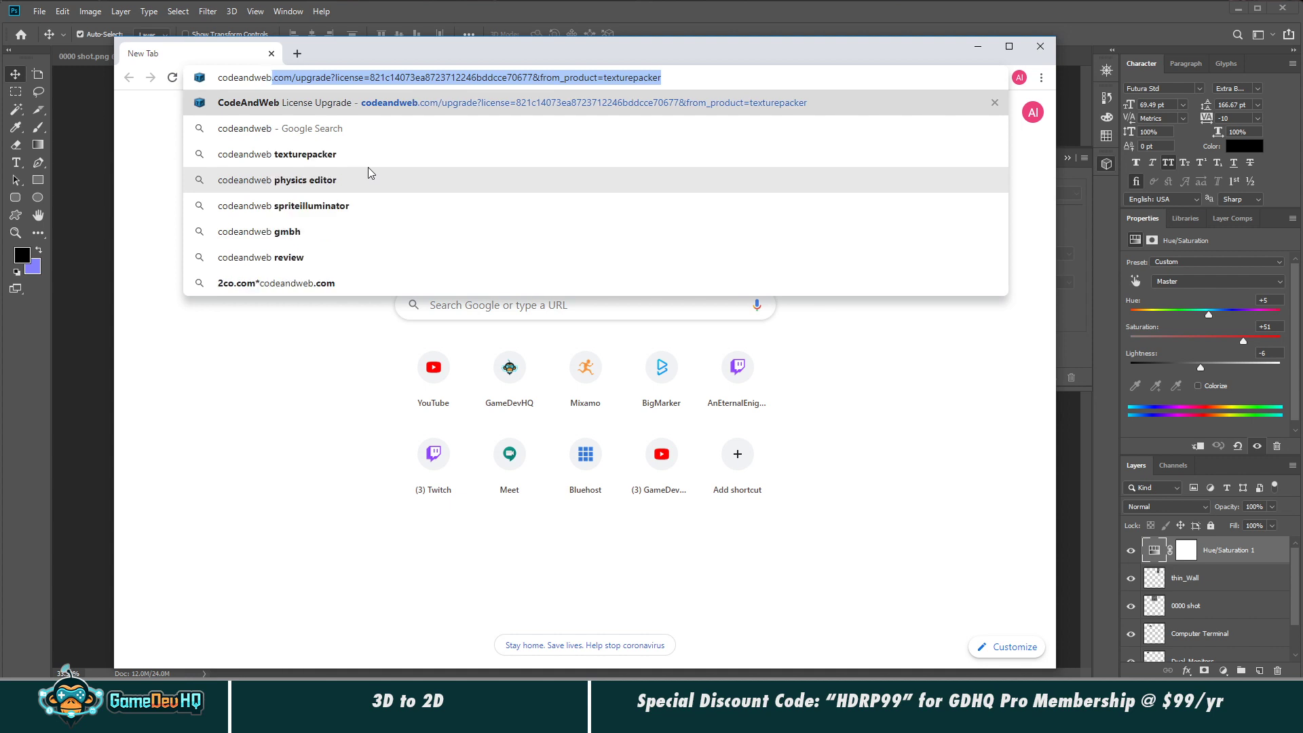
pyautogui.press('Delete')
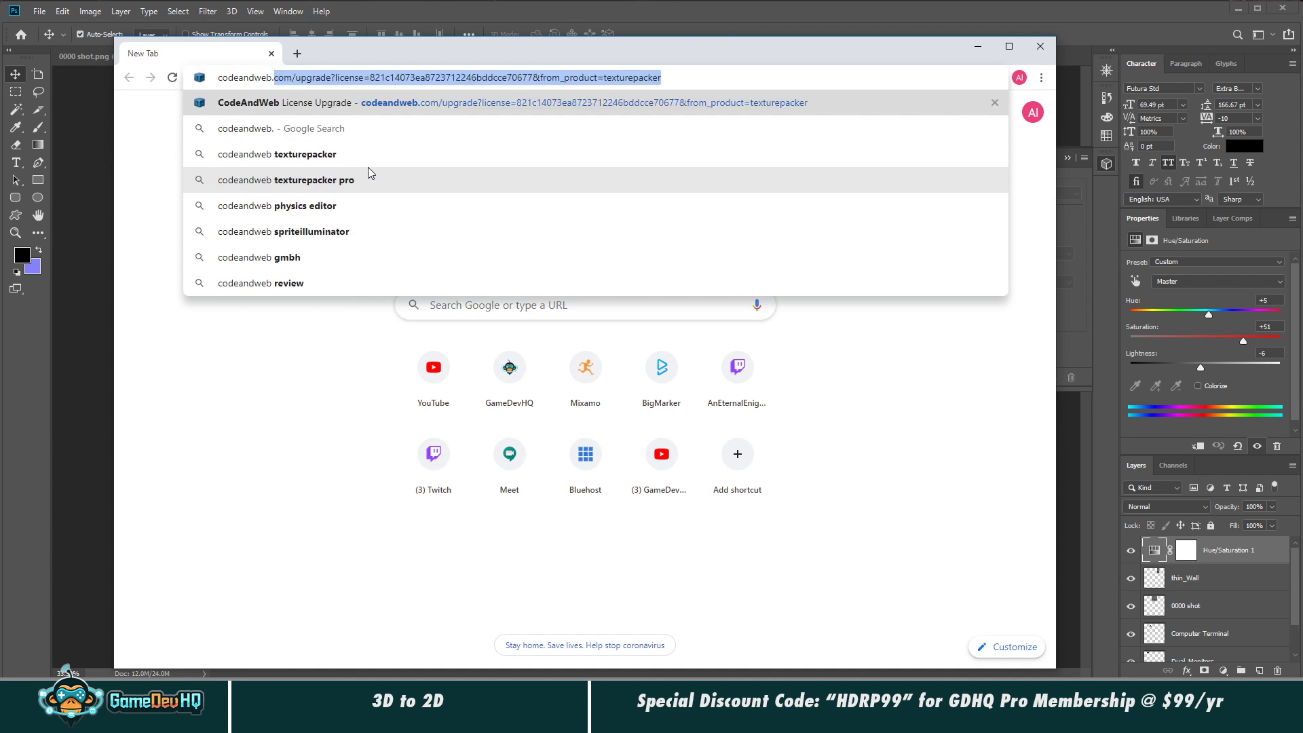
pyautogui.write('.com')
pyautogui.press('Return')
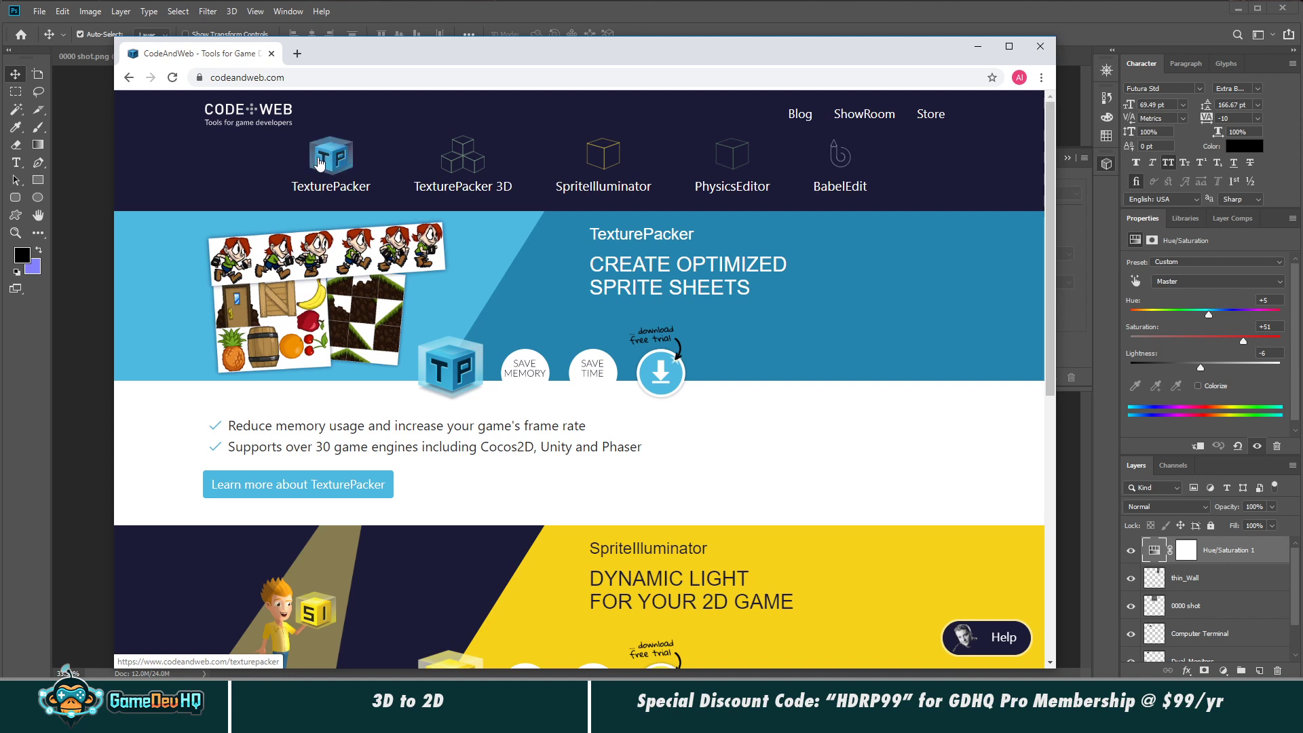
# Step: Open the TexturePacker product page and scroll through its features before returning to the top
pyautogui.click(320, 163)
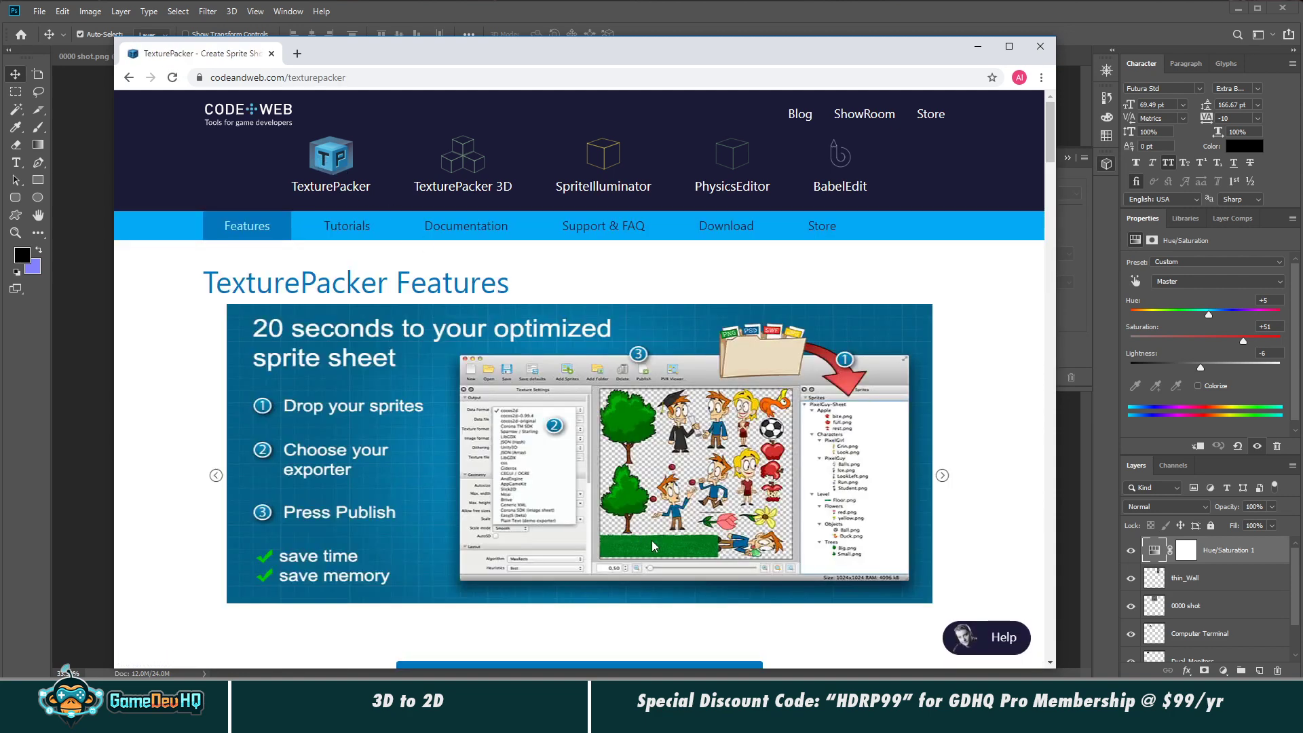
pyautogui.scroll(-5, 671, 490)
pyautogui.scroll(-4, 671, 491)
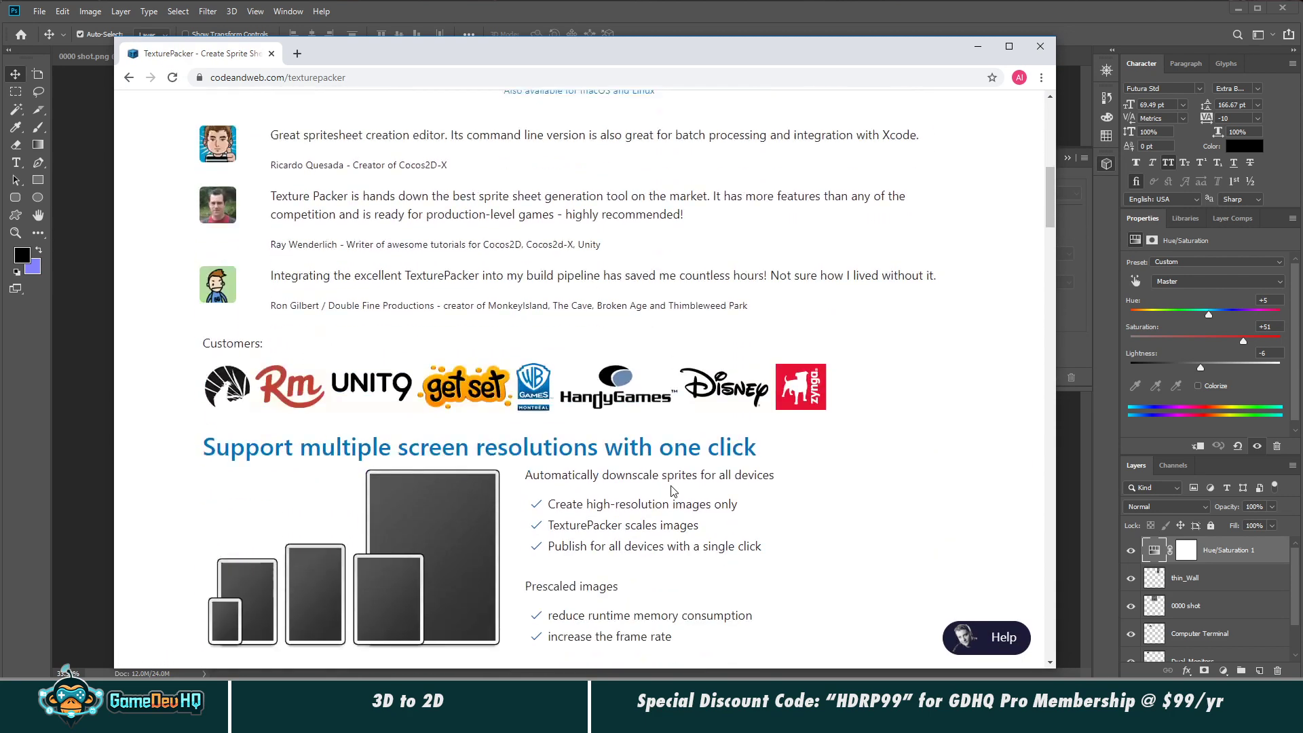
pyautogui.scroll(-5, 673, 490)
pyautogui.scroll(-9, 673, 490)
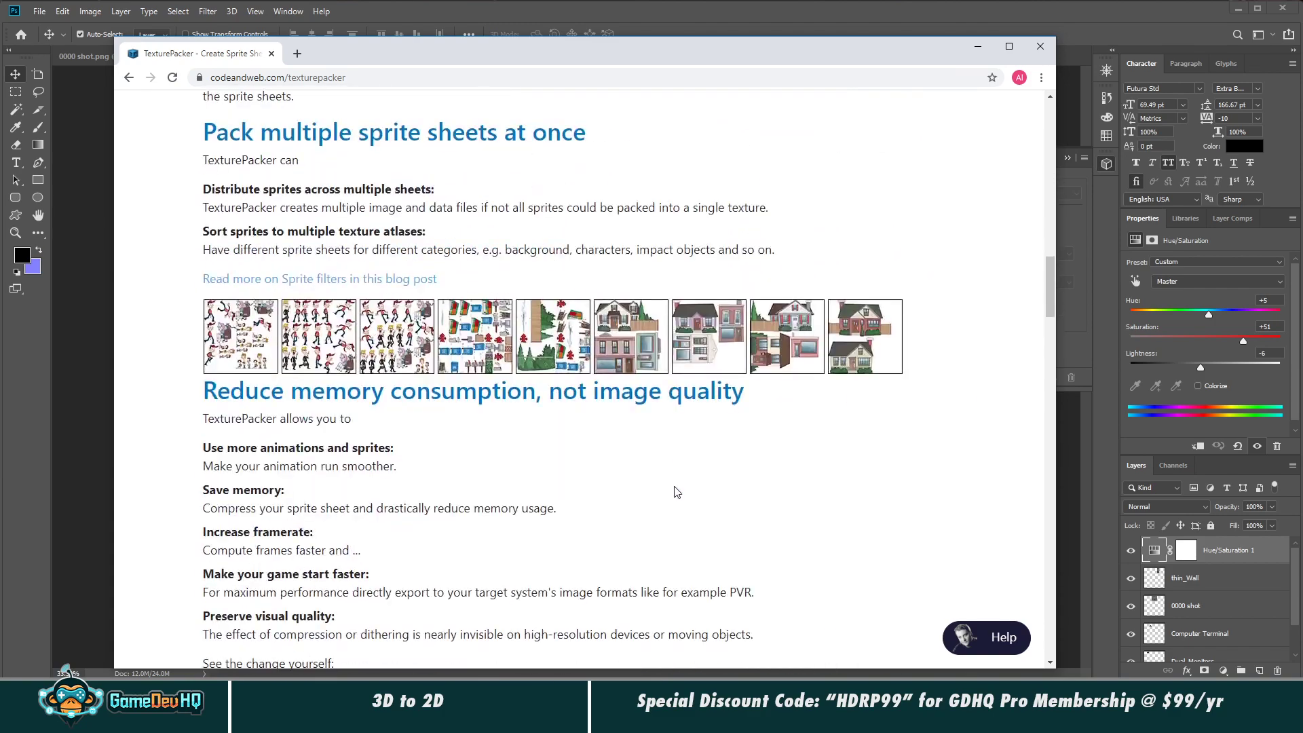
pyautogui.scroll(-20, 677, 490)
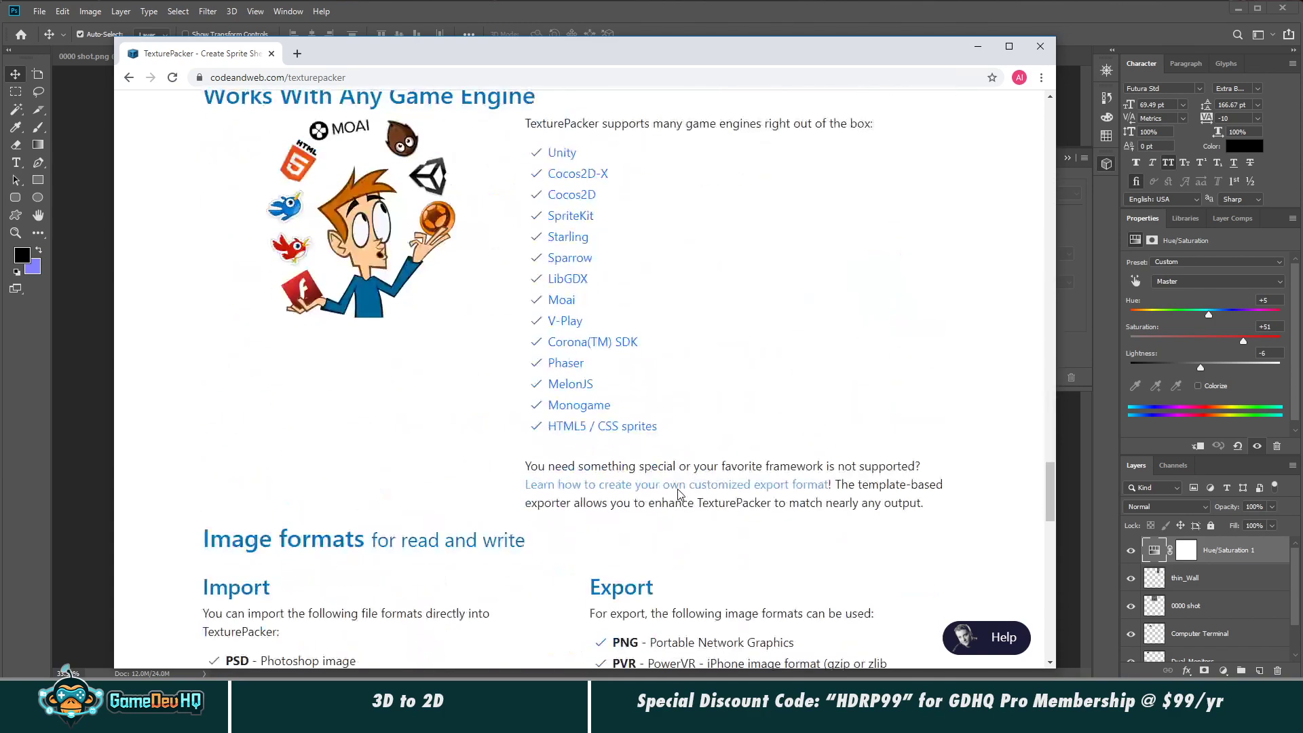
pyautogui.scroll(-11, 678, 493)
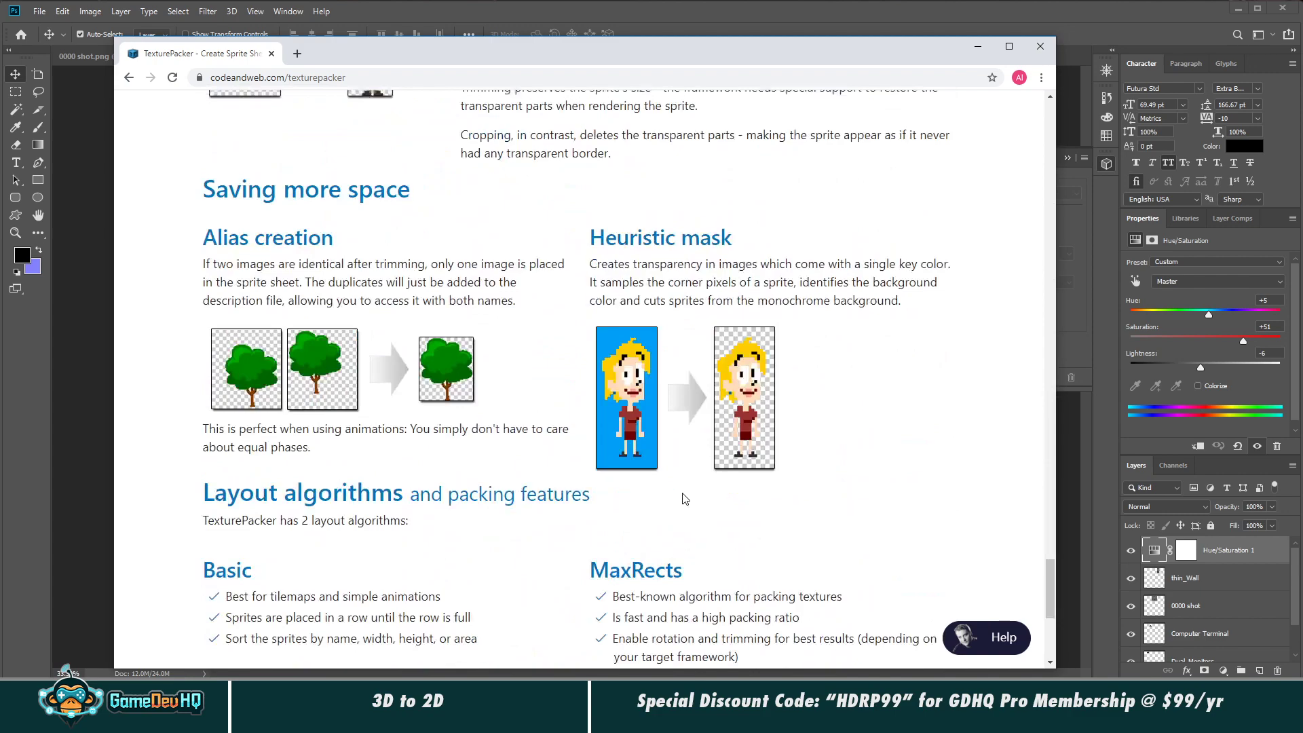
pyautogui.scroll(17, 687, 493)
pyautogui.scroll(19, 687, 493)
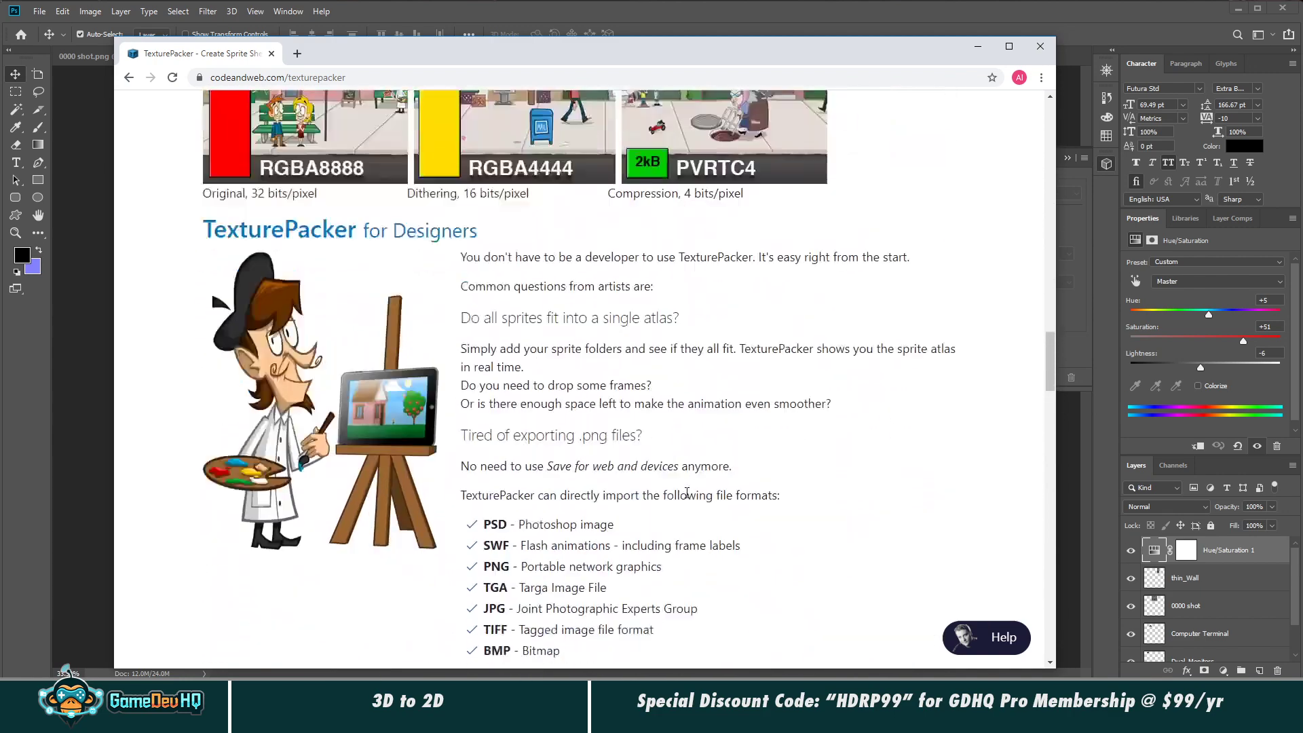
pyautogui.scroll(-17, 687, 493)
pyautogui.scroll(-15, 687, 493)
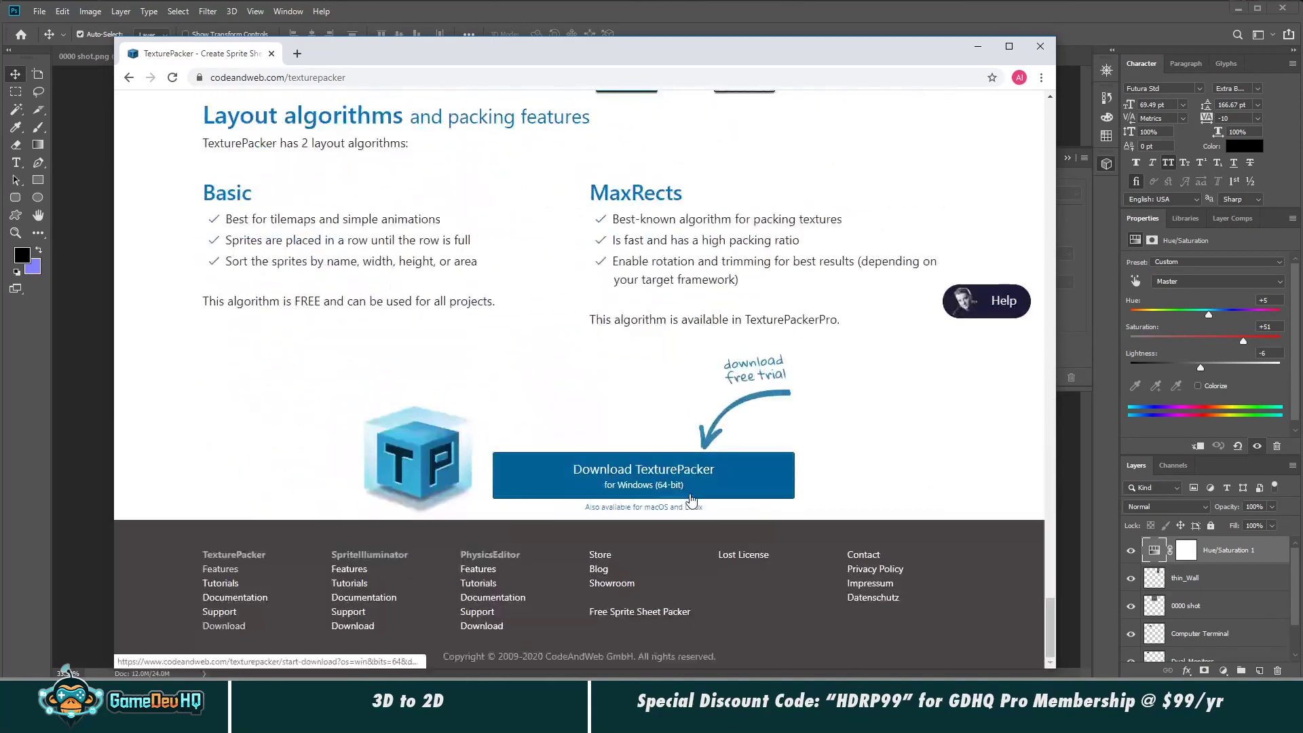
pyautogui.scroll(20, 665, 437)
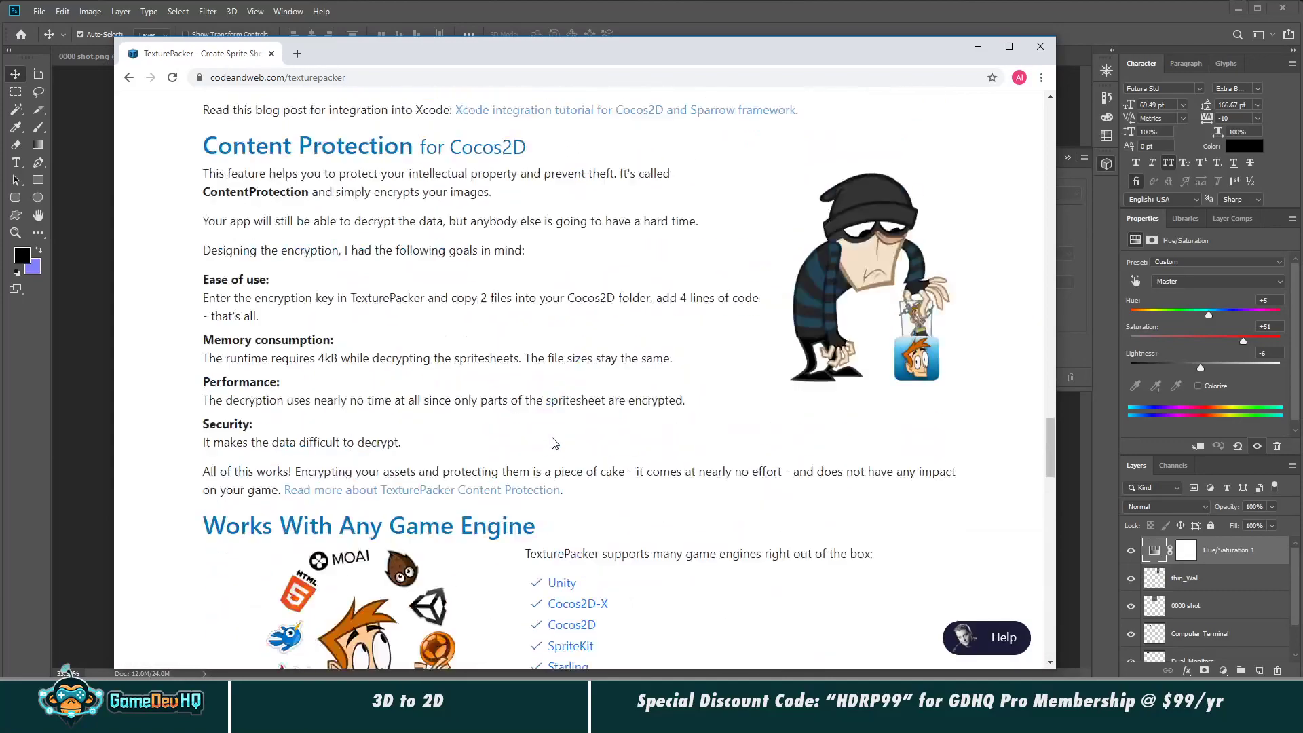
pyautogui.scroll(8, 557, 434)
pyautogui.scroll(10, 557, 424)
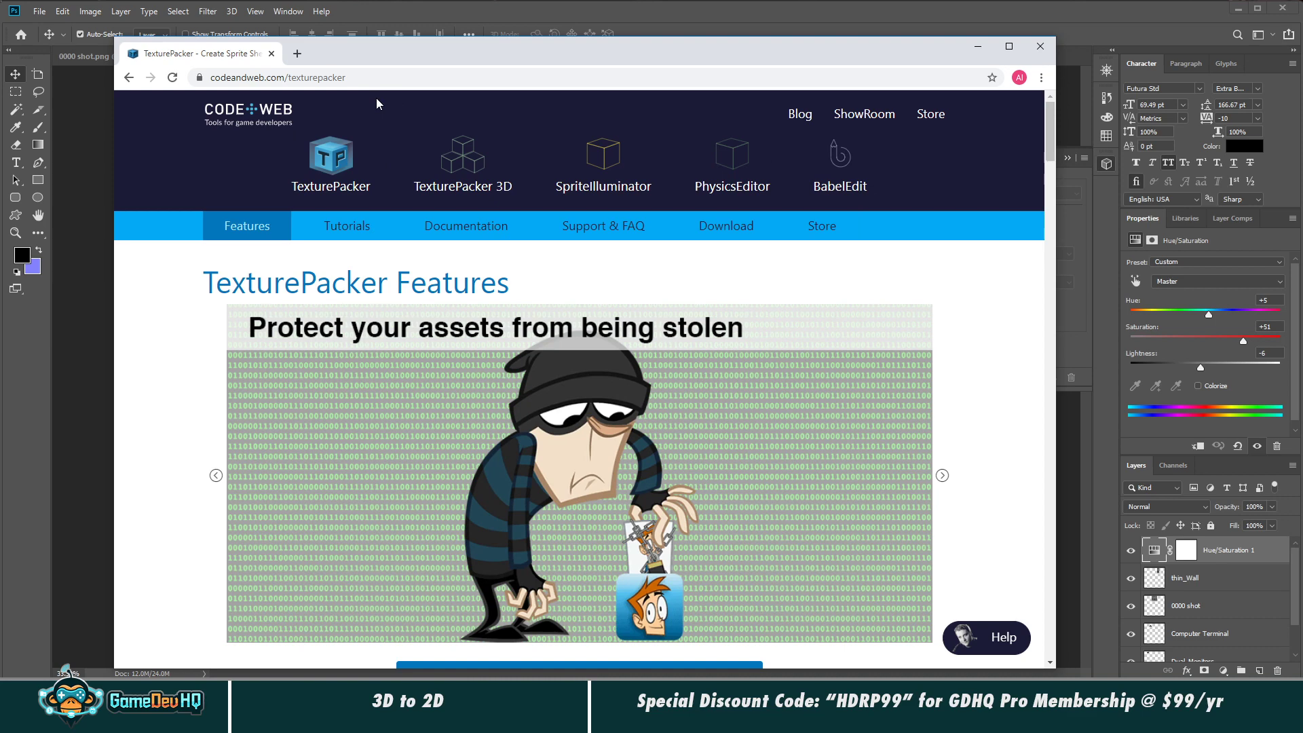
pyautogui.click(318, 78)
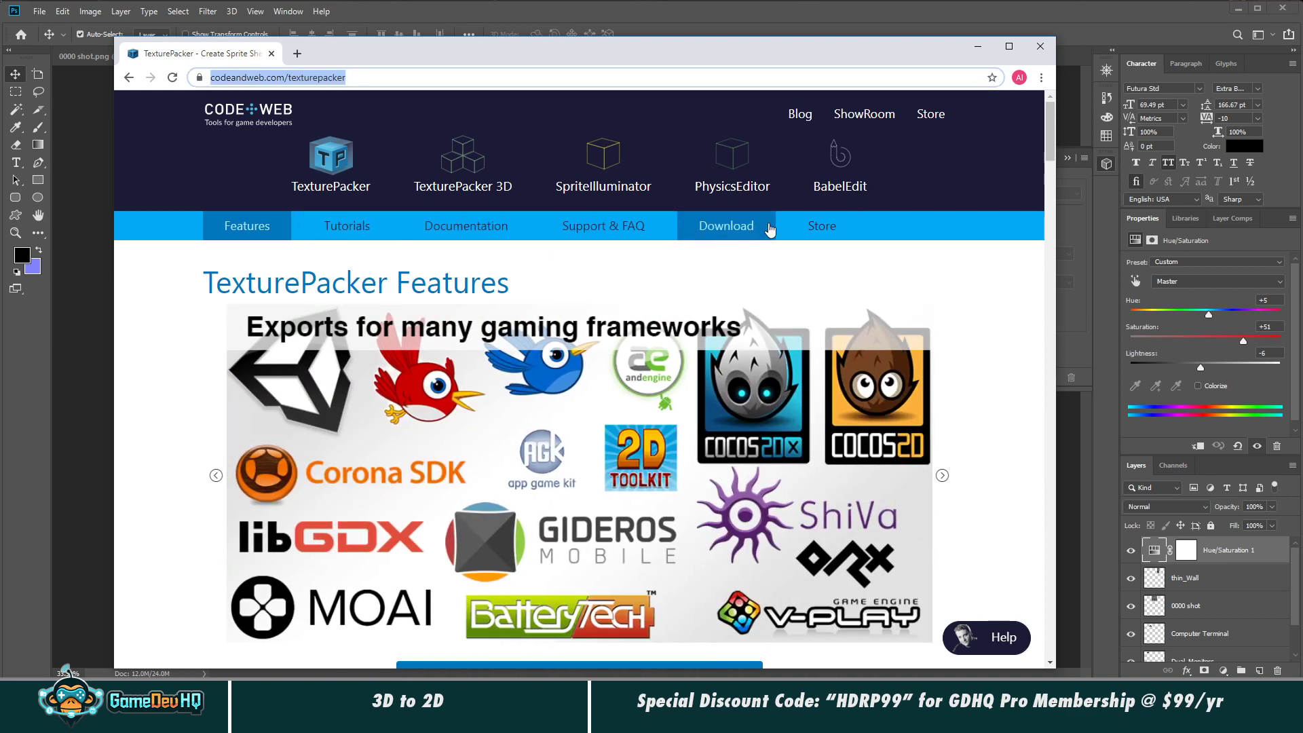
# Step: Change the URL ending from texturepacker to free-sprite-sheet-packer and load it
pyautogui.click(312, 79)
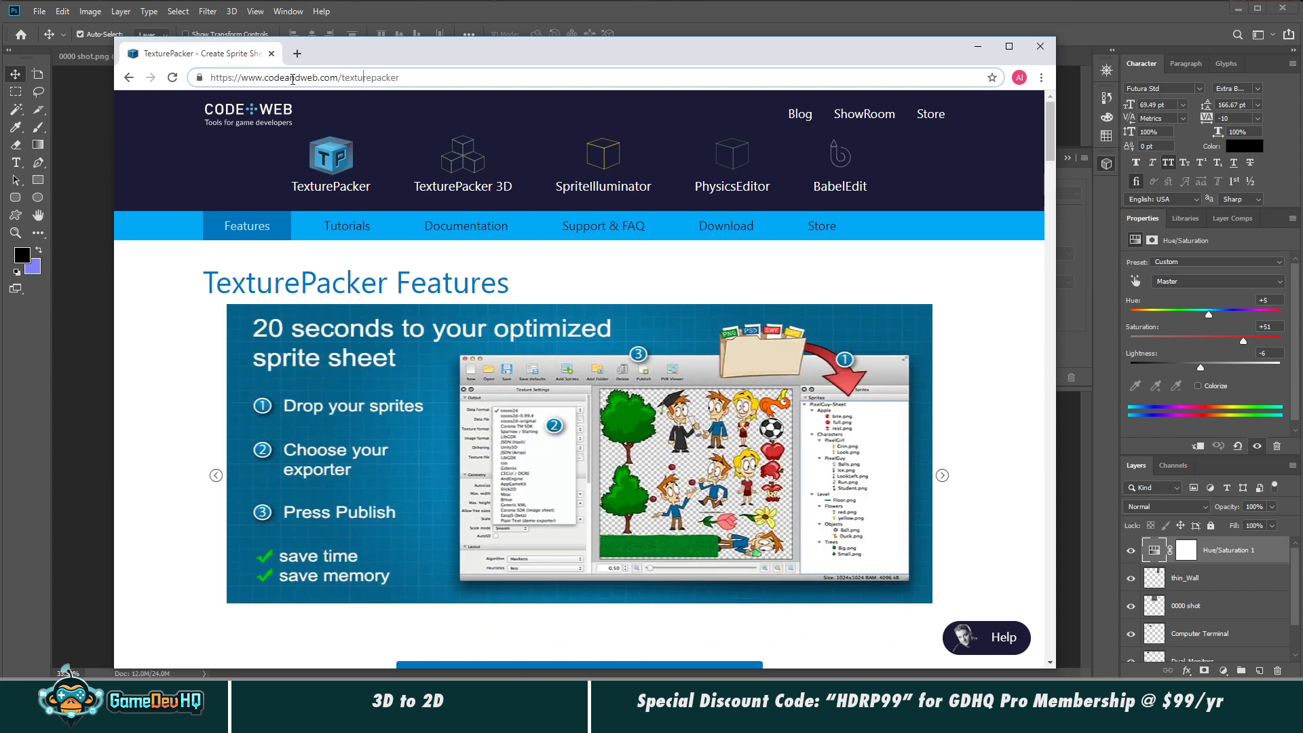
pyautogui.moveTo(342, 77); pyautogui.dragTo(435, 77)
pyautogui.write('free')
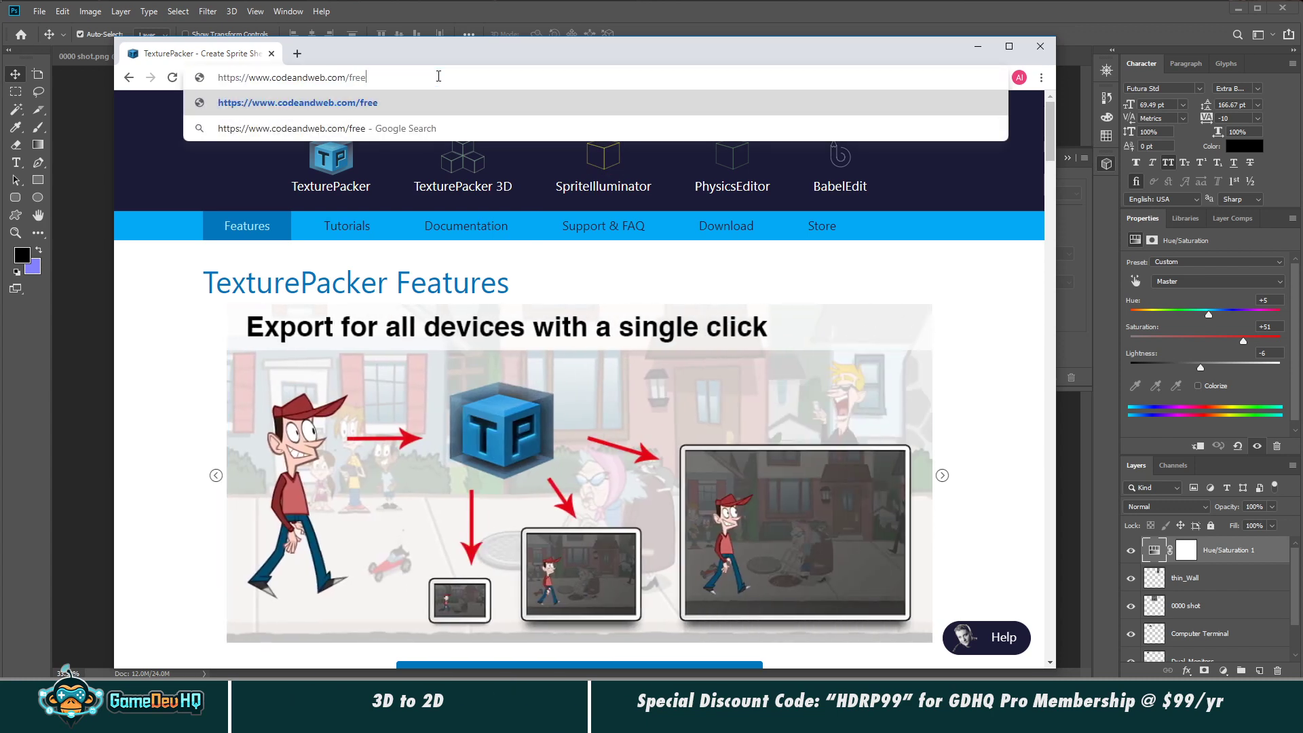
pyautogui.write('-sprite-she')
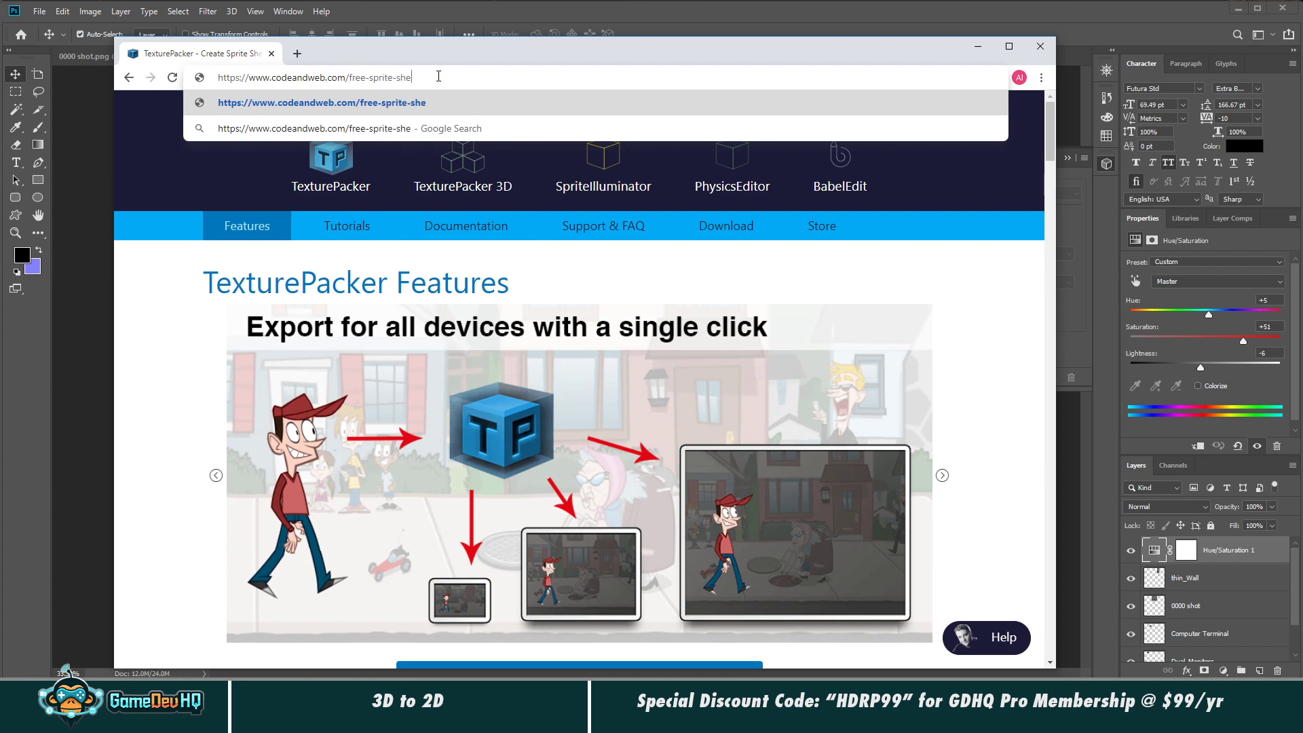
pyautogui.write('et-packer')
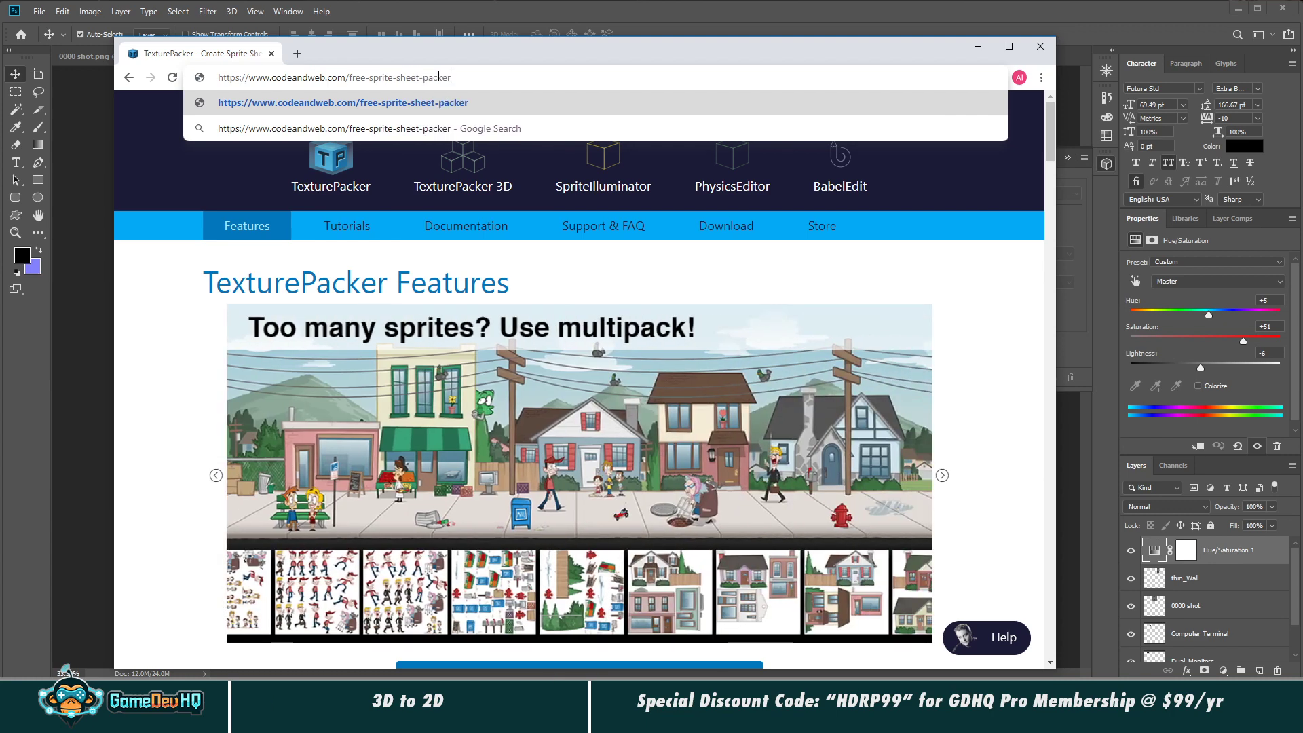
pyautogui.press('Return')
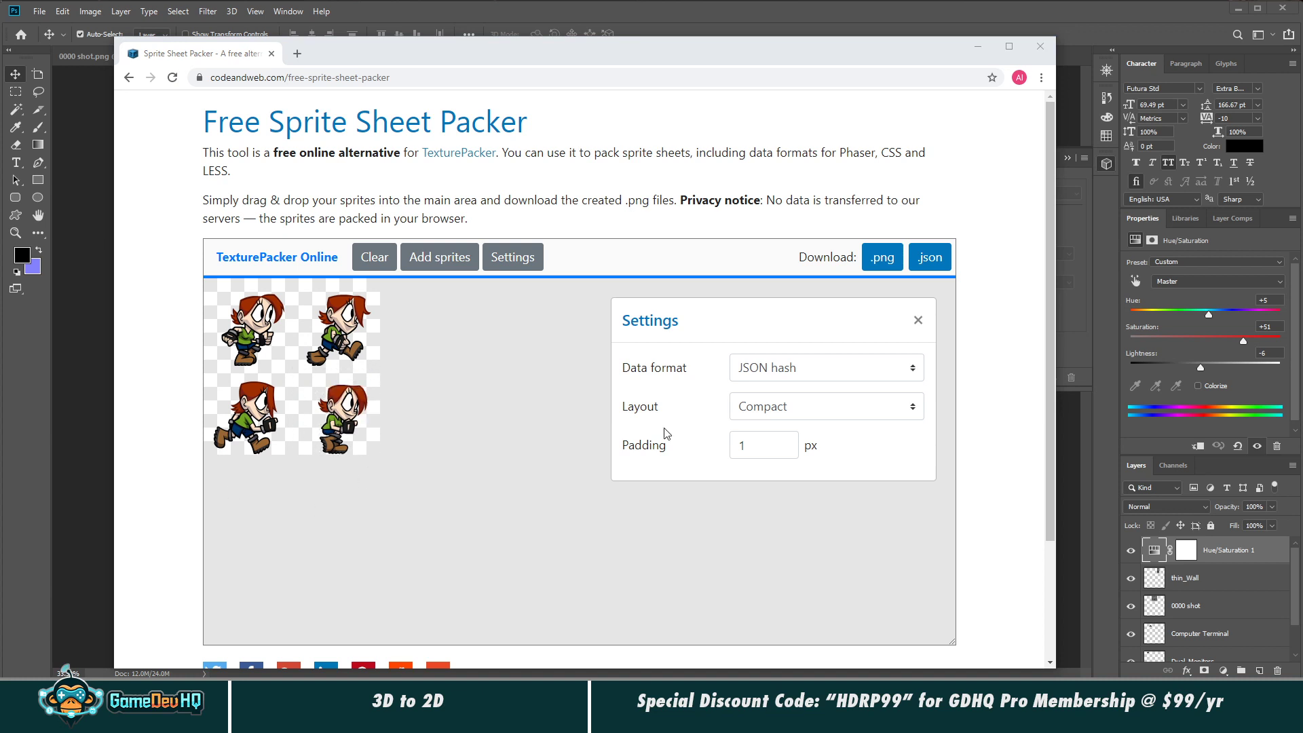
# Step: View the RunRight01 sample sprite's details and try the Add sprites file picker
pyautogui.click(281, 350)
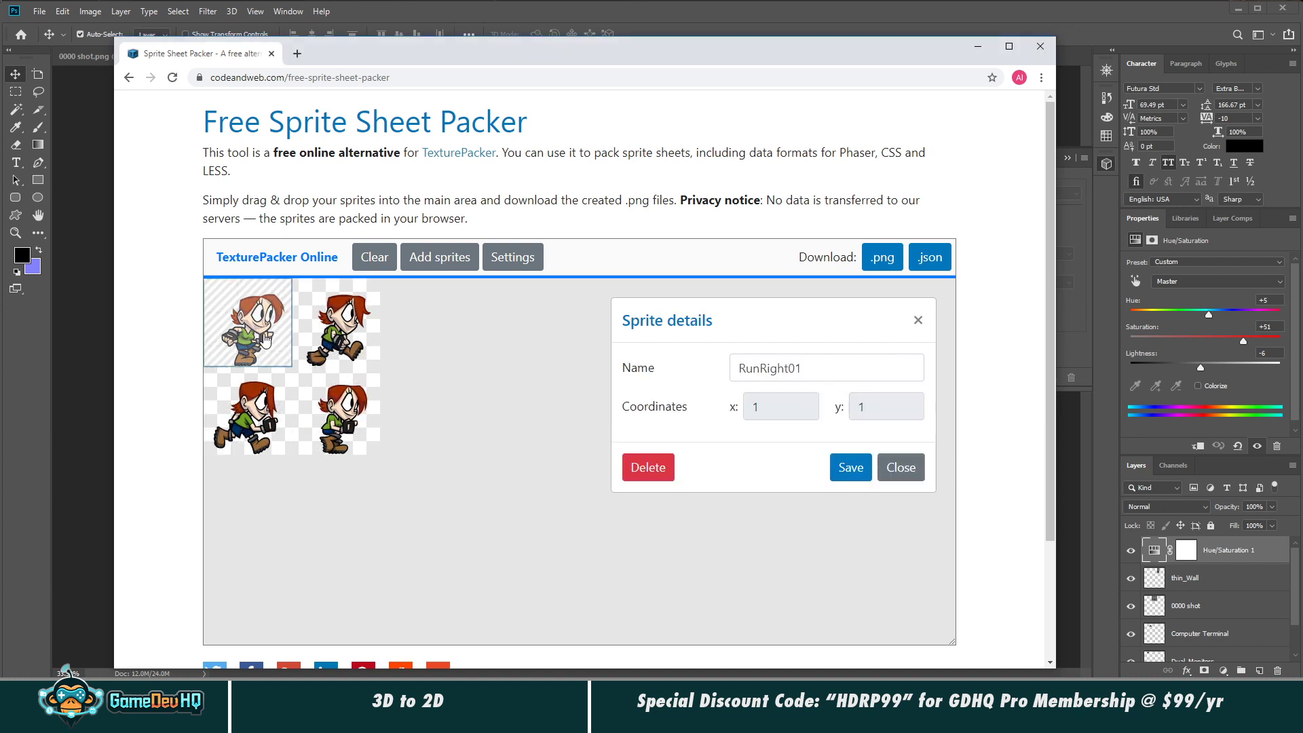
pyautogui.click(445, 262)
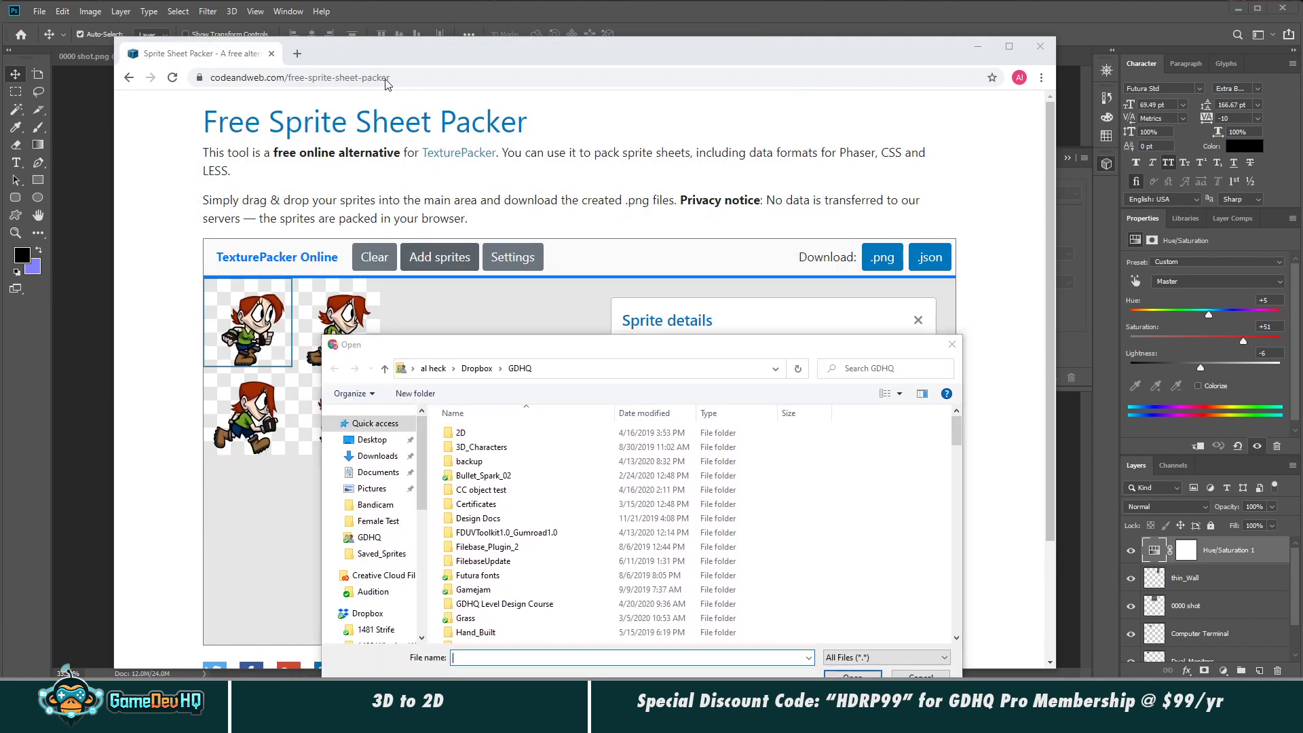
pyautogui.press('Escape')
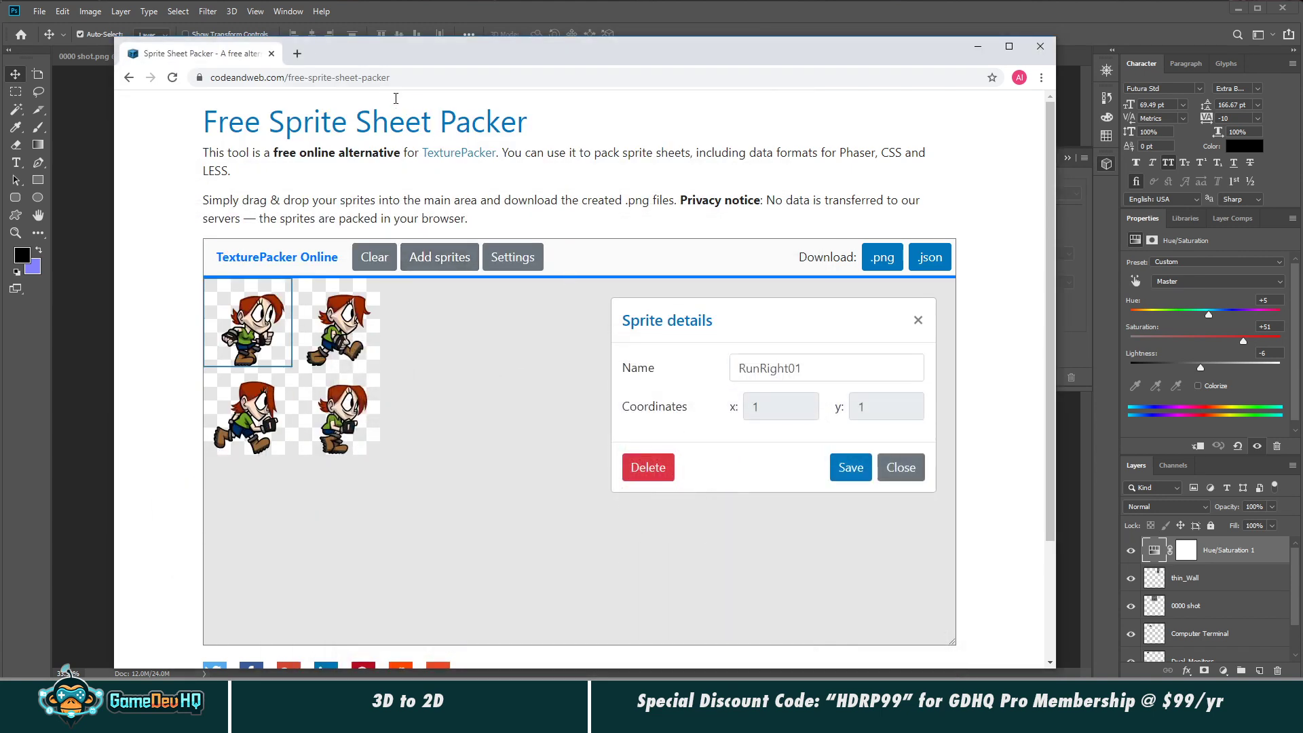
pyautogui.click(372, 78)
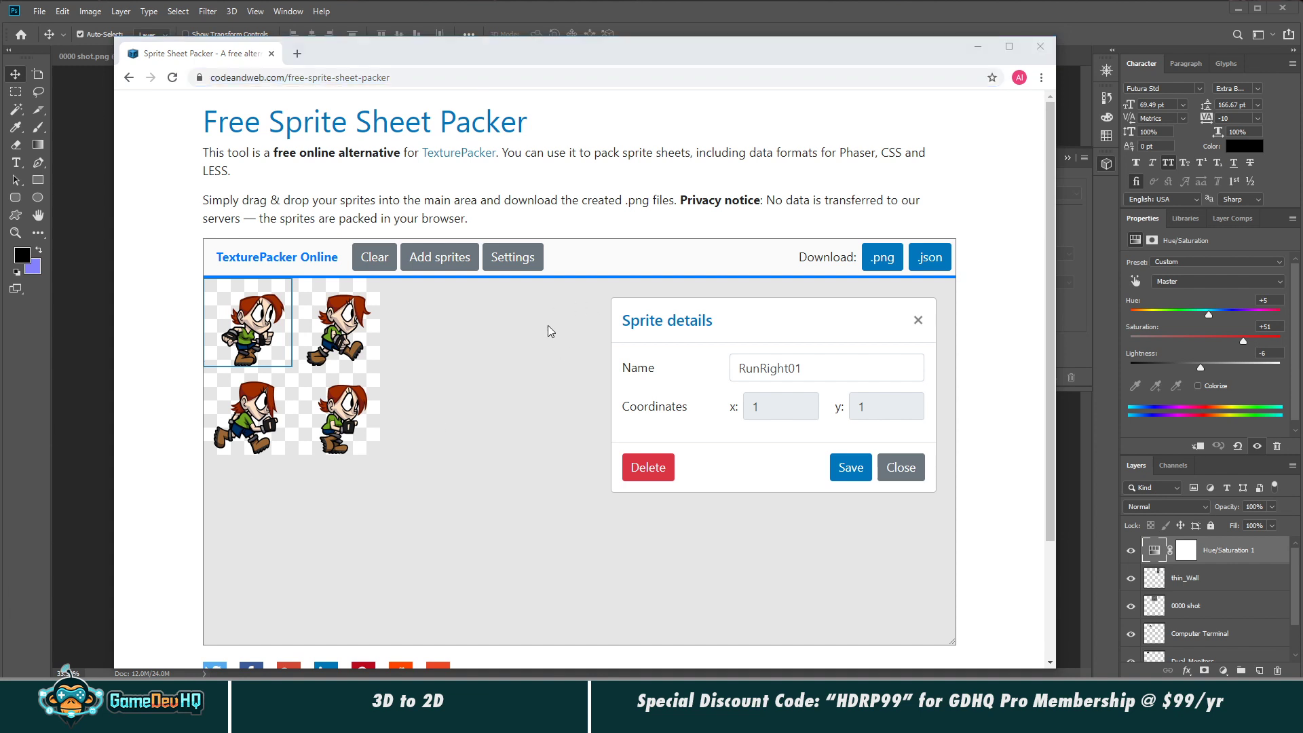
# Step: In Add sprites, browse to HD1 (E:) > Tilemap_Tut > Tilemap_Tut > Screenshots9
pyautogui.click(439, 258)
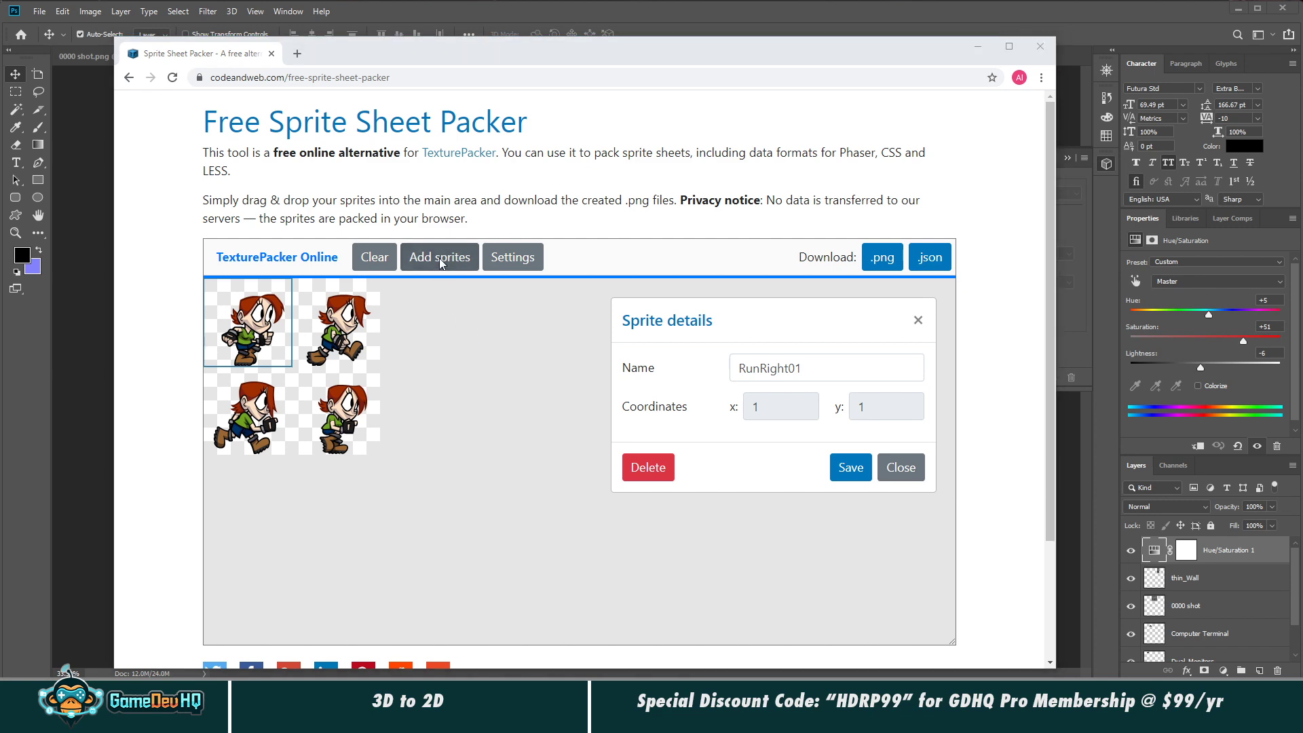
pyautogui.moveTo(510, 350); pyautogui.dragTo(466, 137)
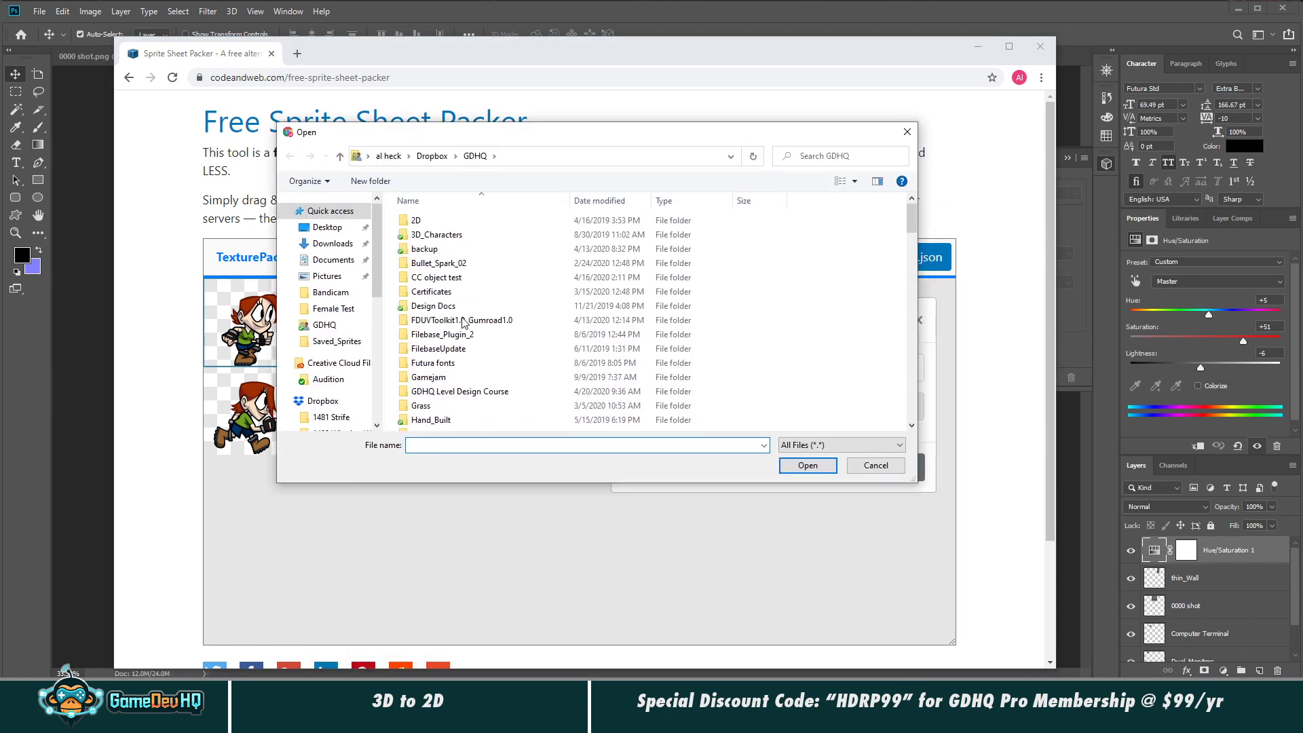
pyautogui.scroll(-10, 424, 397)
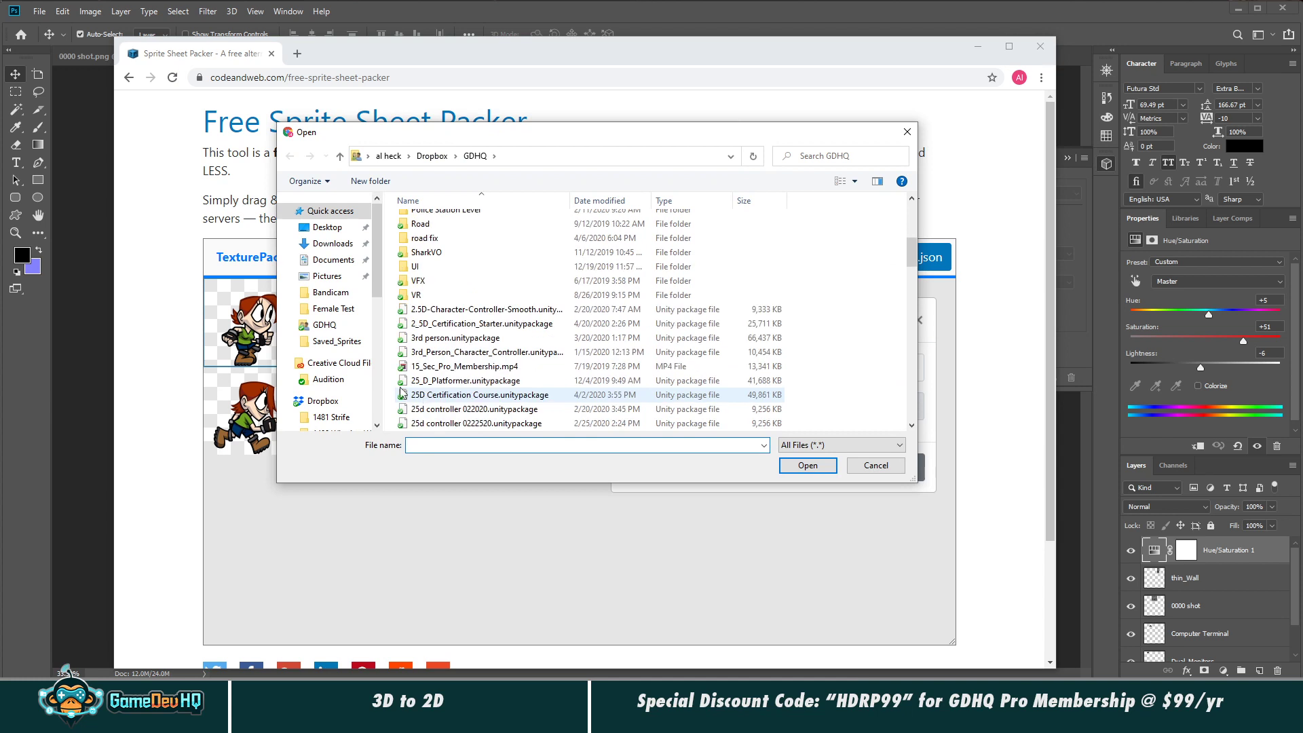
pyautogui.scroll(-1, 328, 393)
pyautogui.scroll(-2, 328, 392)
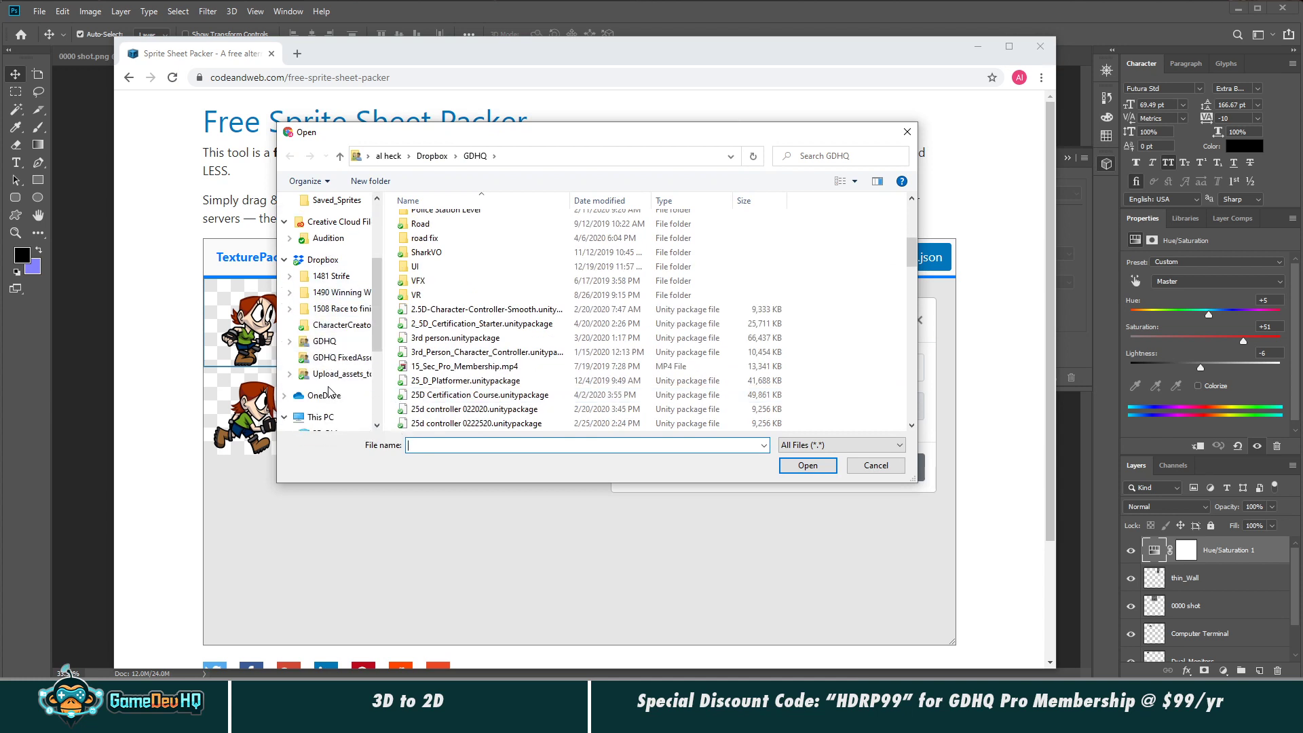
pyautogui.scroll(2, 328, 392)
pyautogui.scroll(-6, 333, 391)
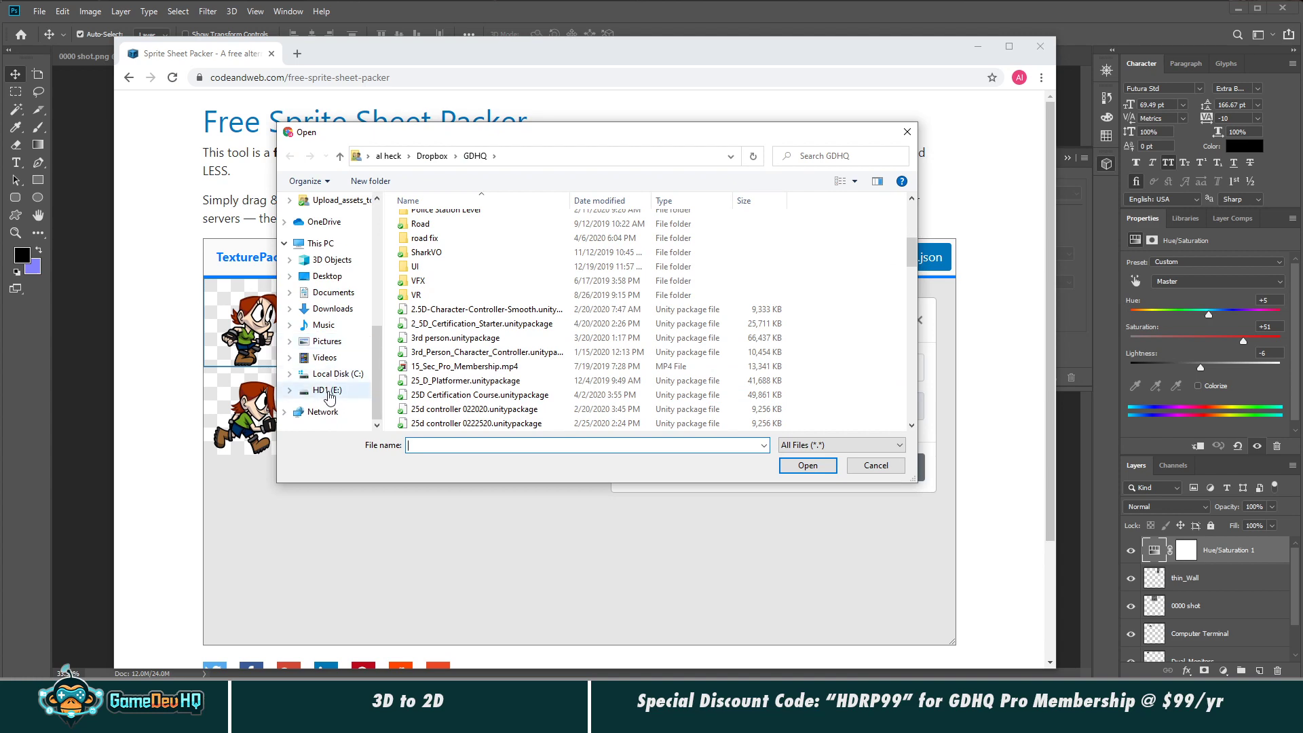
pyautogui.click(340, 389)
pyautogui.scroll(-3, 490, 377)
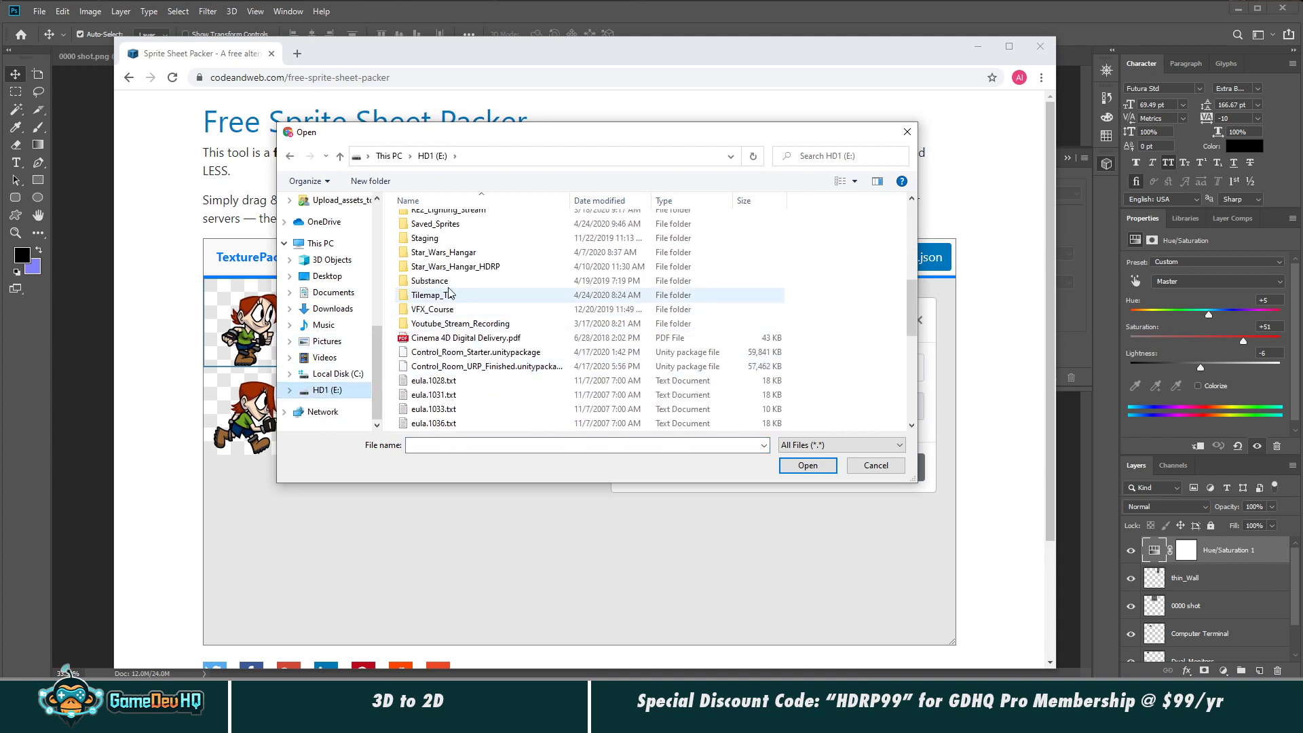
pyautogui.scroll(4, 441, 367)
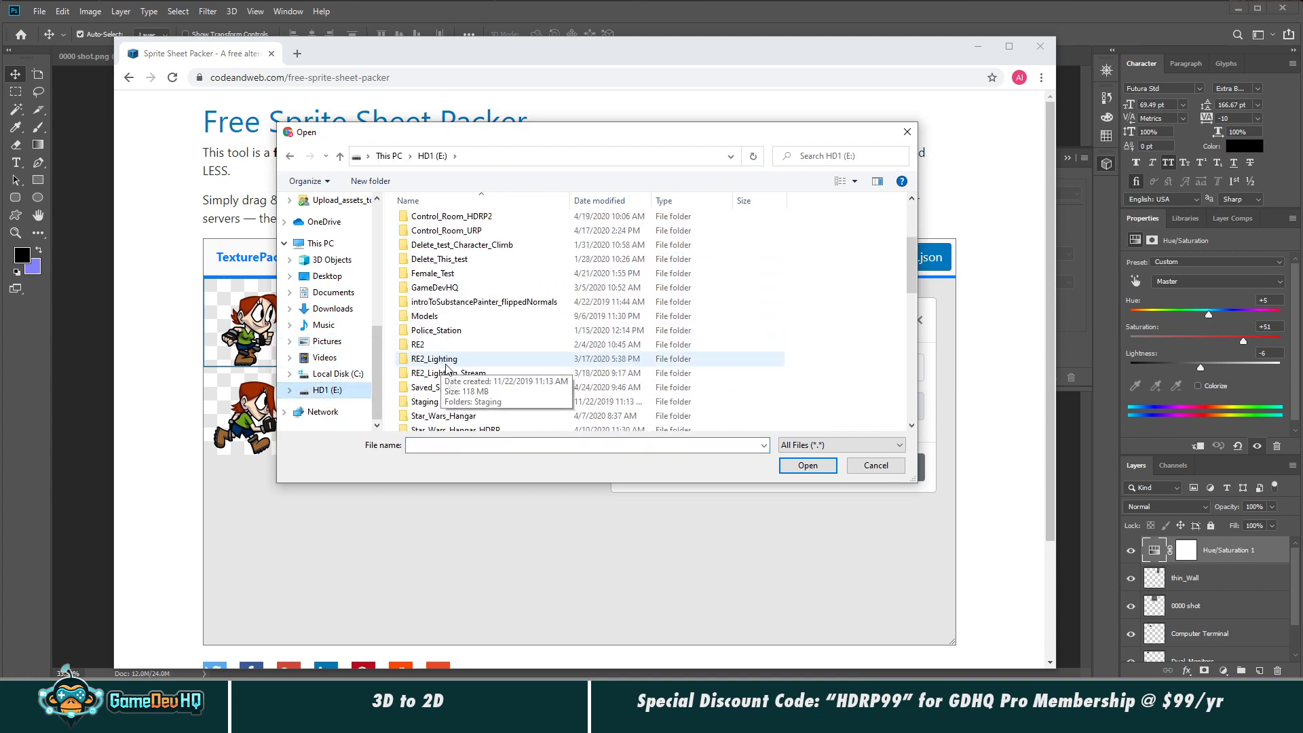
pyautogui.scroll(3, 446, 367)
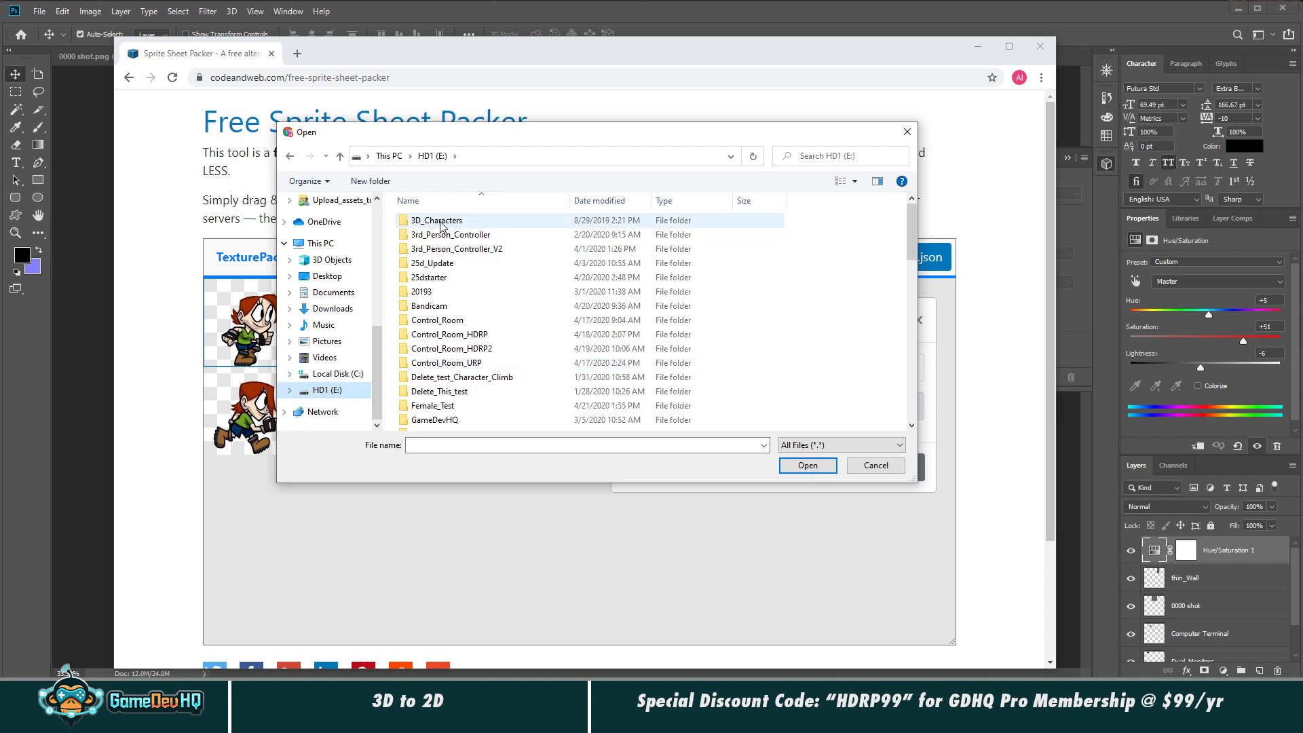
pyautogui.scroll(-3, 461, 387)
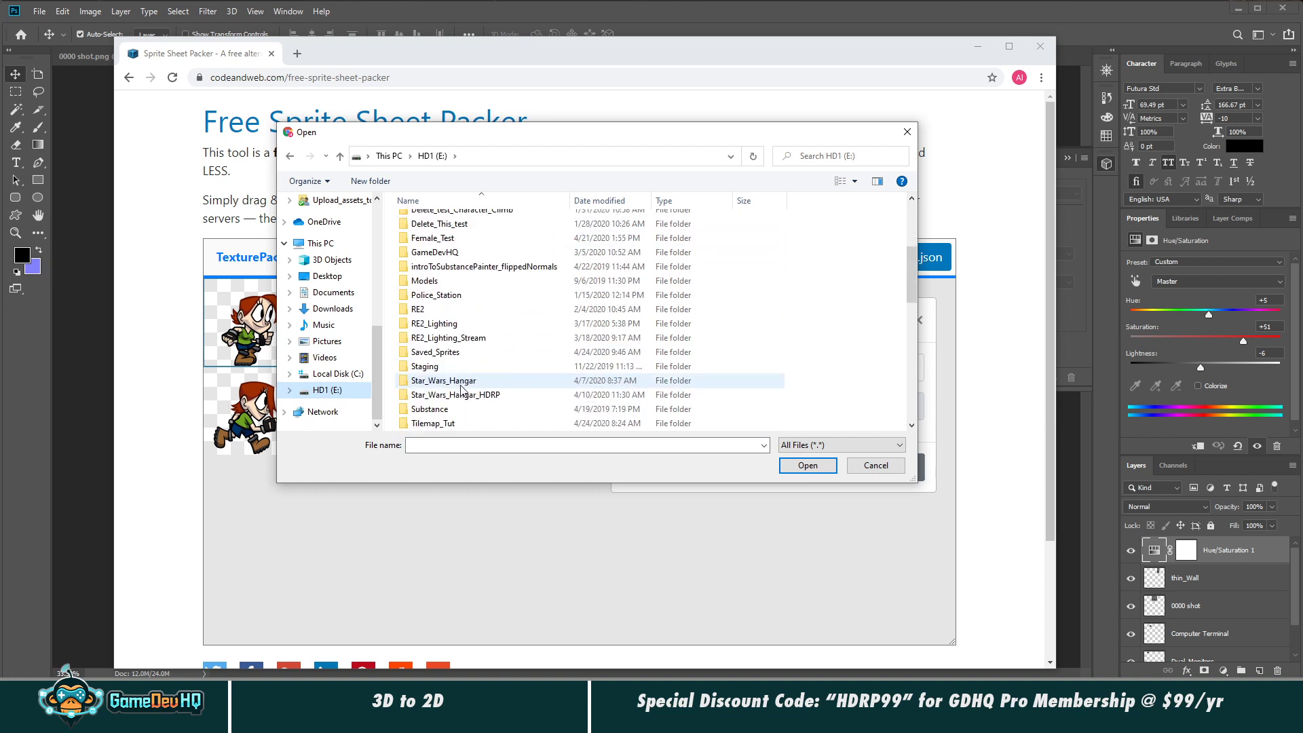
pyautogui.scroll(-5, 462, 391)
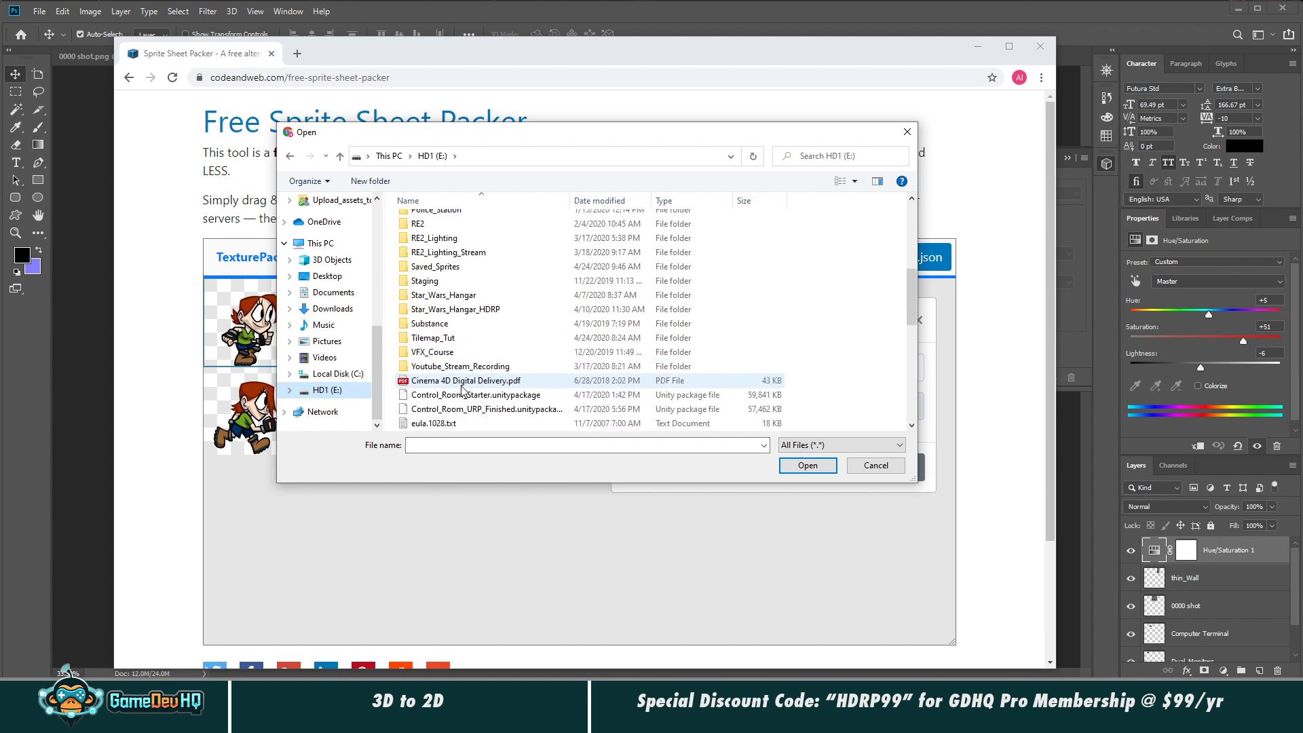
pyautogui.doubleClick(451, 339)
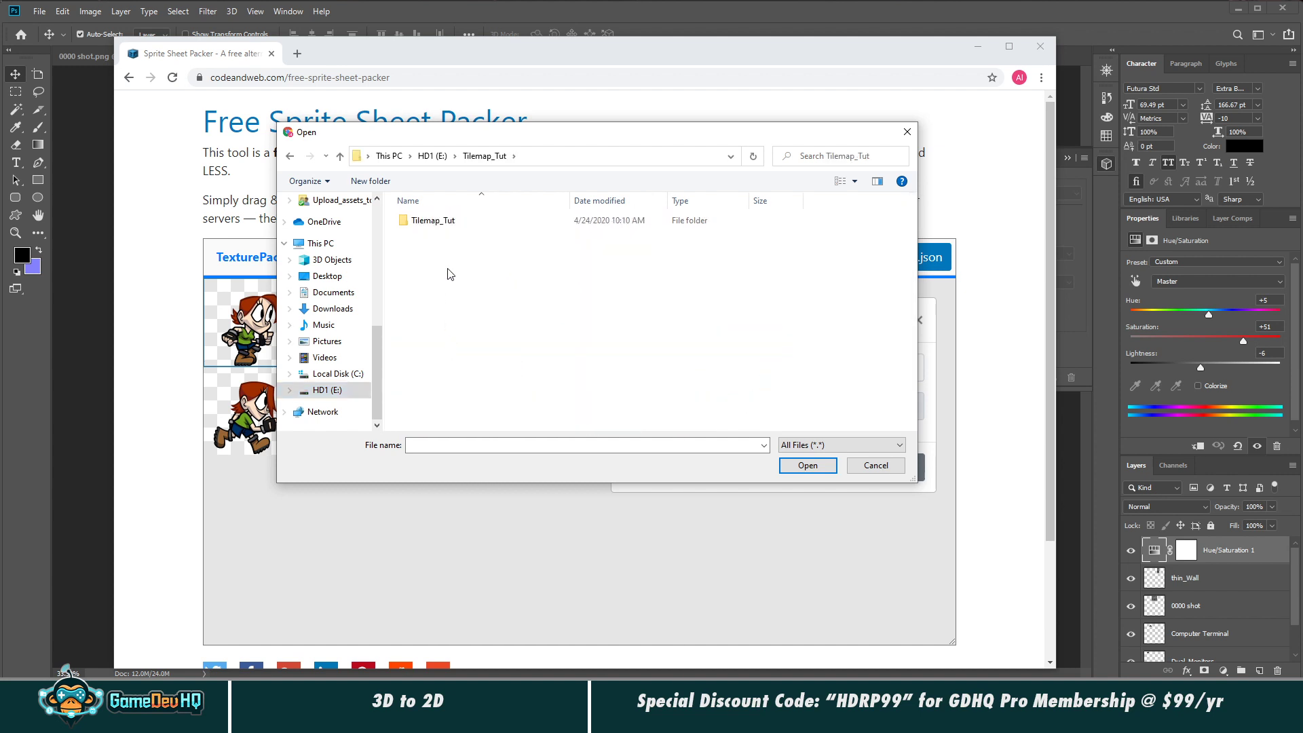
pyautogui.doubleClick(434, 220)
pyautogui.scroll(-1, 452, 367)
pyautogui.doubleClick(451, 410)
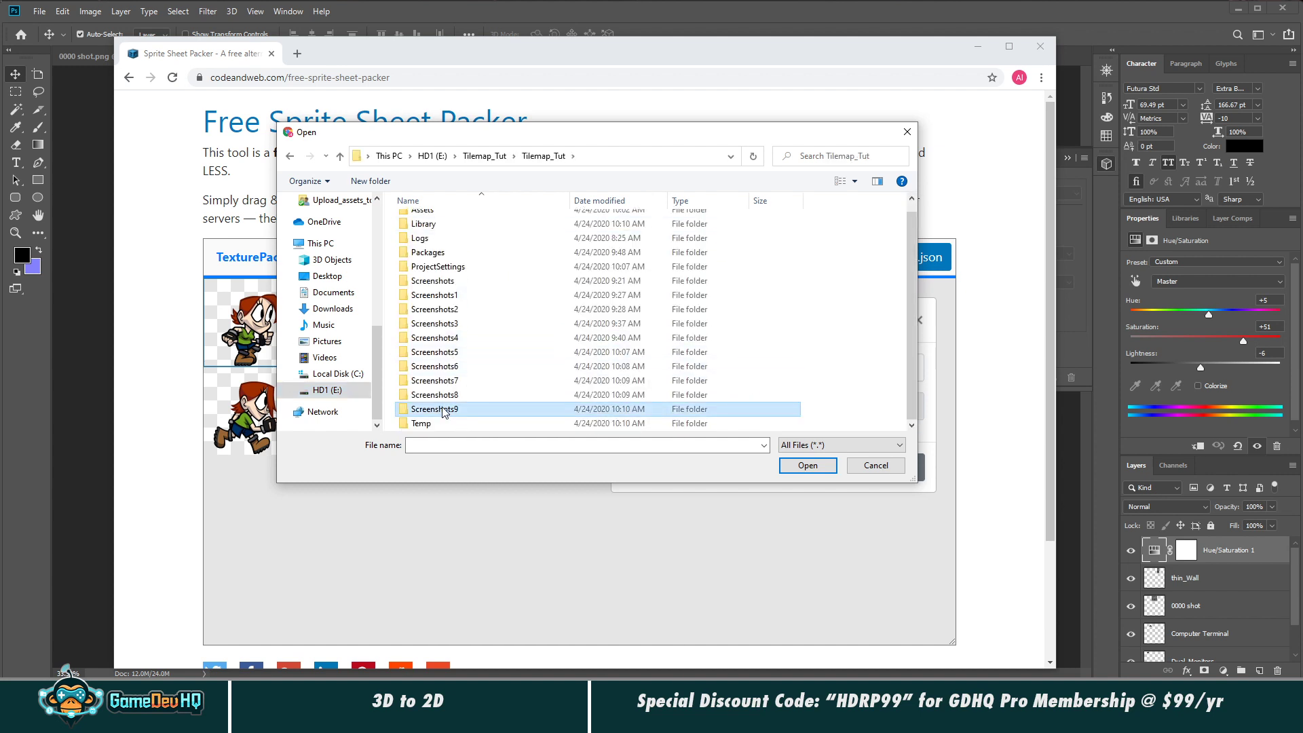
# Step: Select frames 0000 through 0046 shot.png and load them into the packer
pyautogui.click(438, 241)
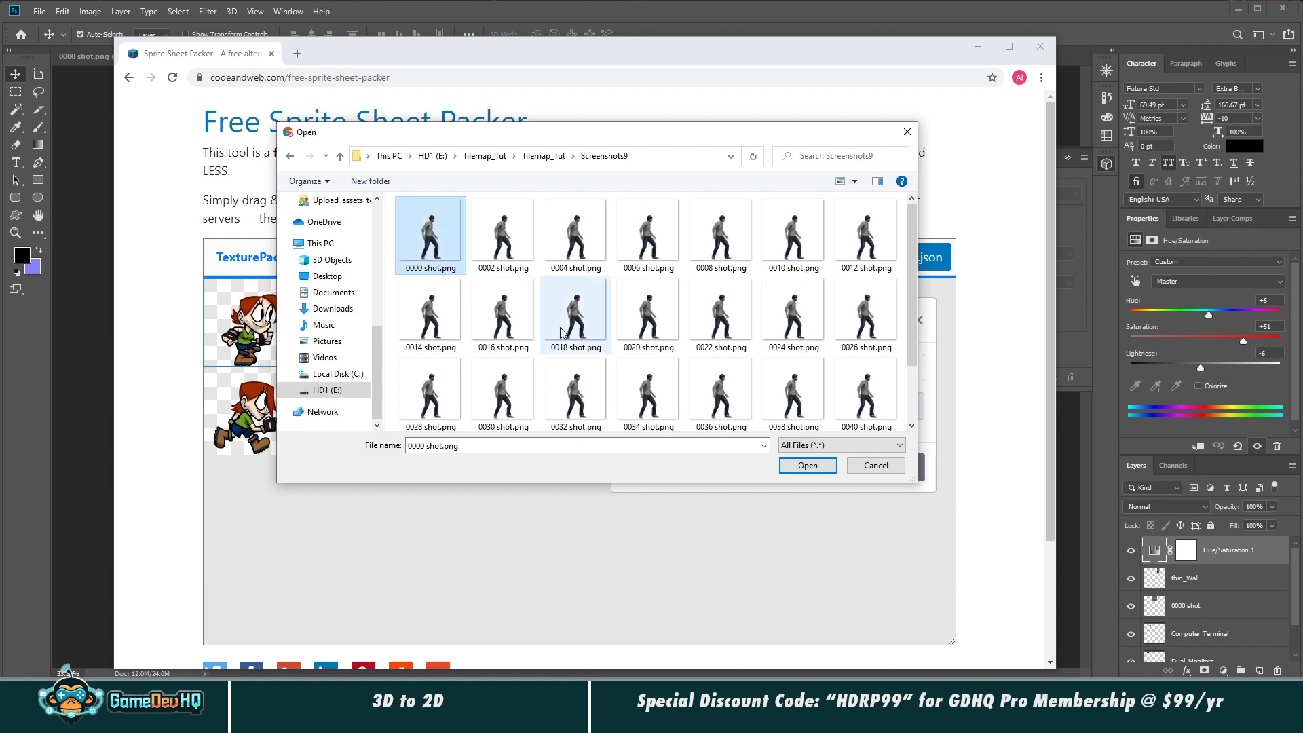
pyautogui.scroll(-1, 597, 339)
pyautogui.keyDown('shift'); pyautogui.click(610, 373); pyautogui.keyUp('shift')
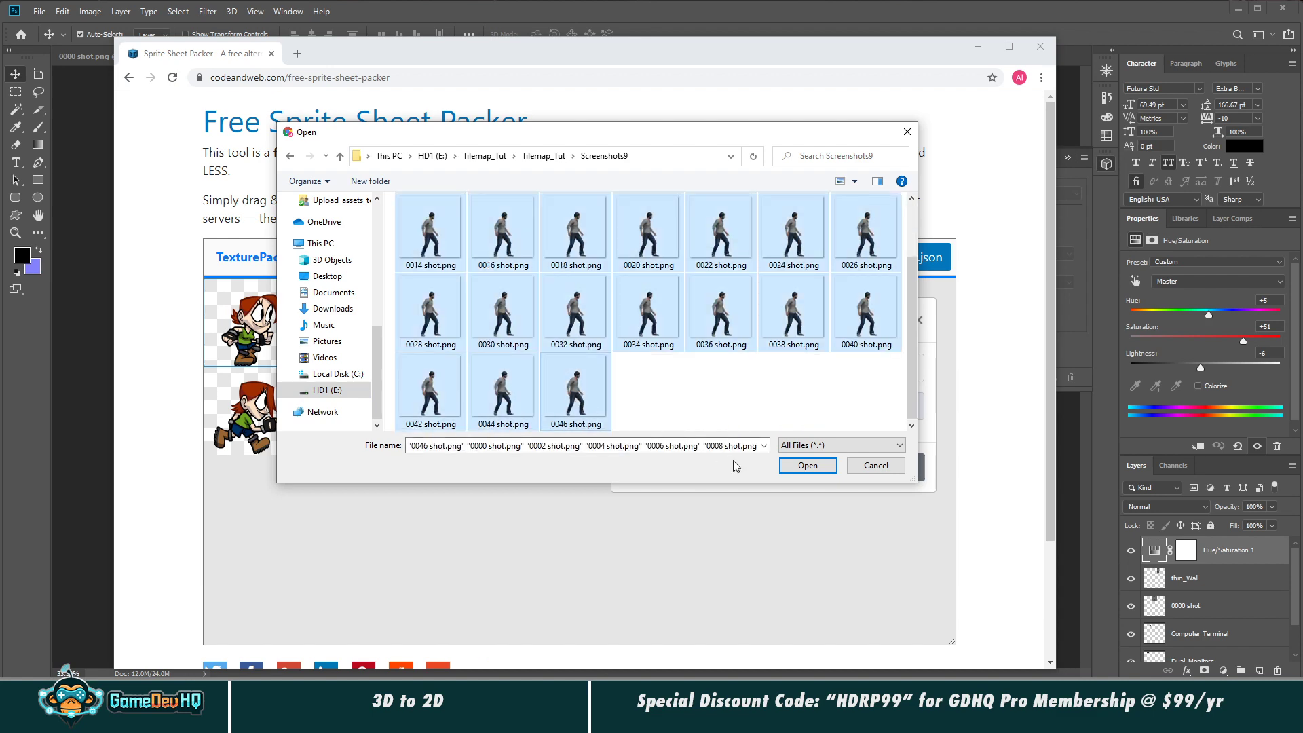
pyautogui.click(803, 469)
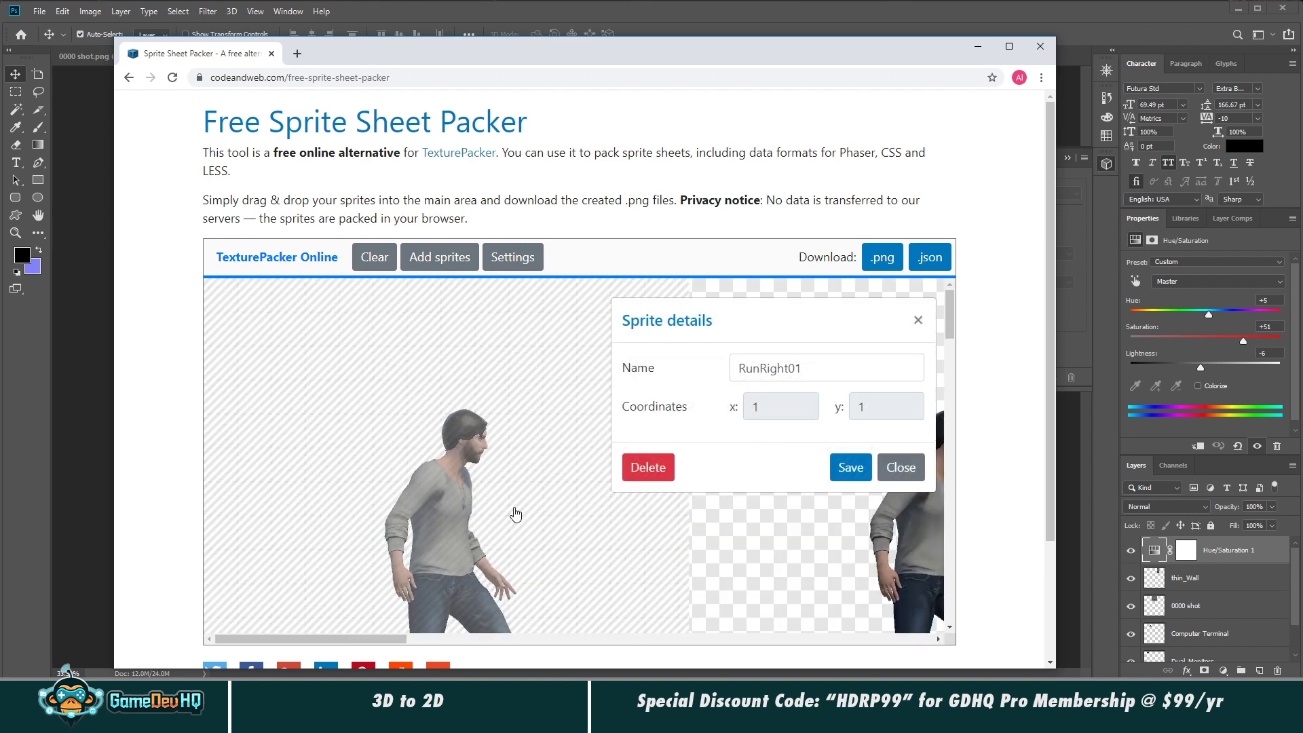
# Step: Delete the four cartoon RunRight sample sprites, including RunRight02 and RunRight03, from the sheet
pyautogui.moveTo(397, 638); pyautogui.dragTo(1074, 658)
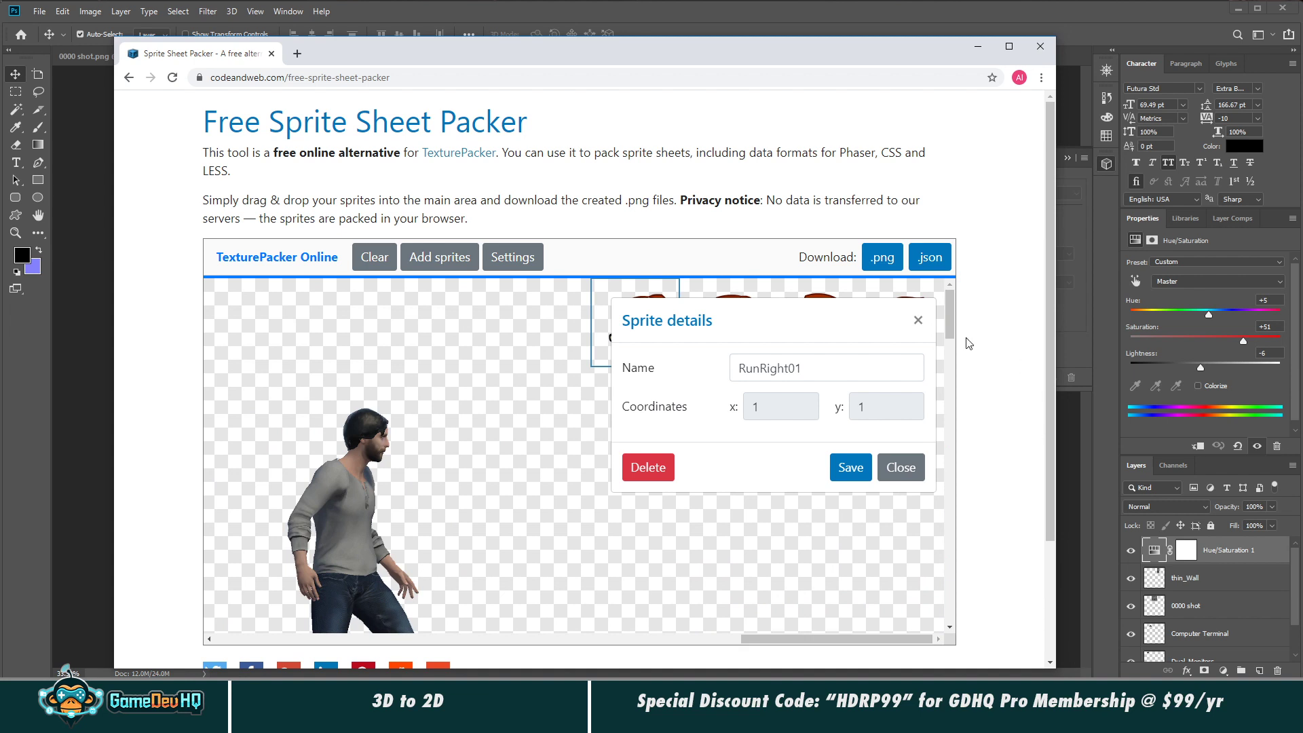
pyautogui.click(919, 321)
pyautogui.click(651, 353)
pyautogui.click(888, 473)
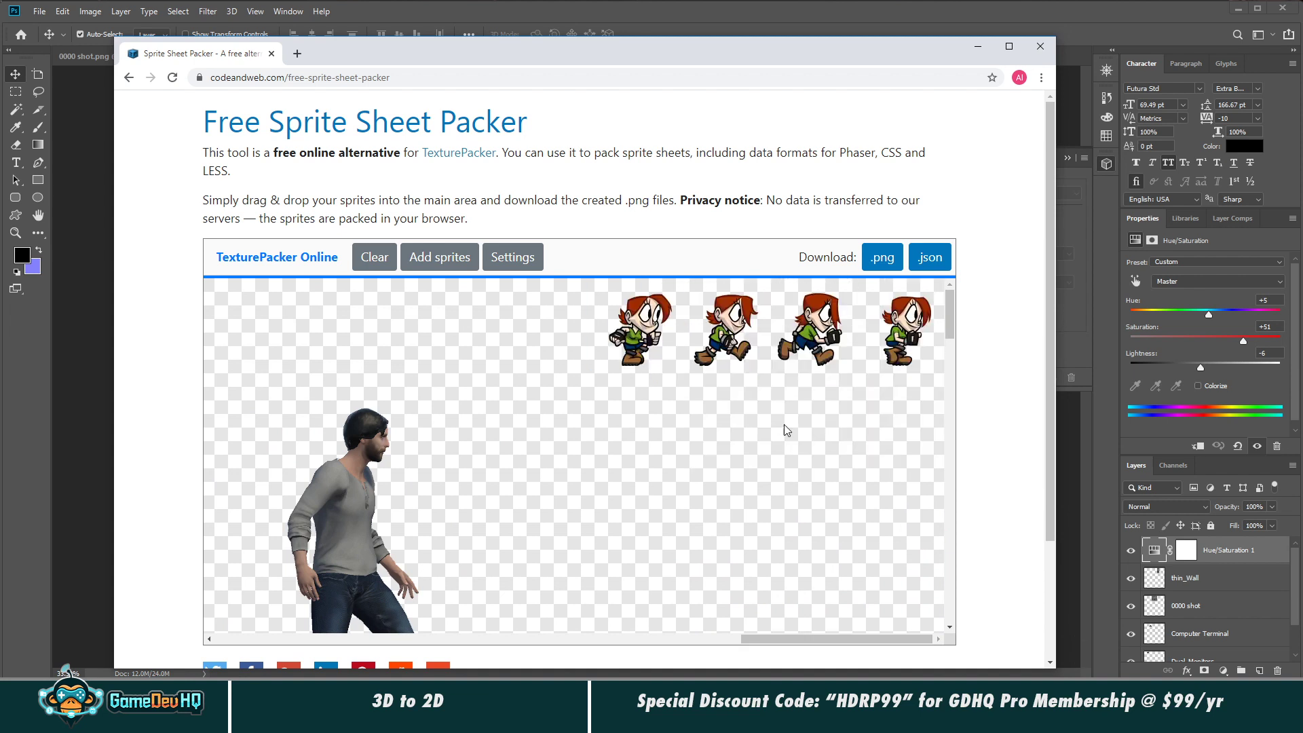
pyautogui.click(638, 333)
pyautogui.click(648, 467)
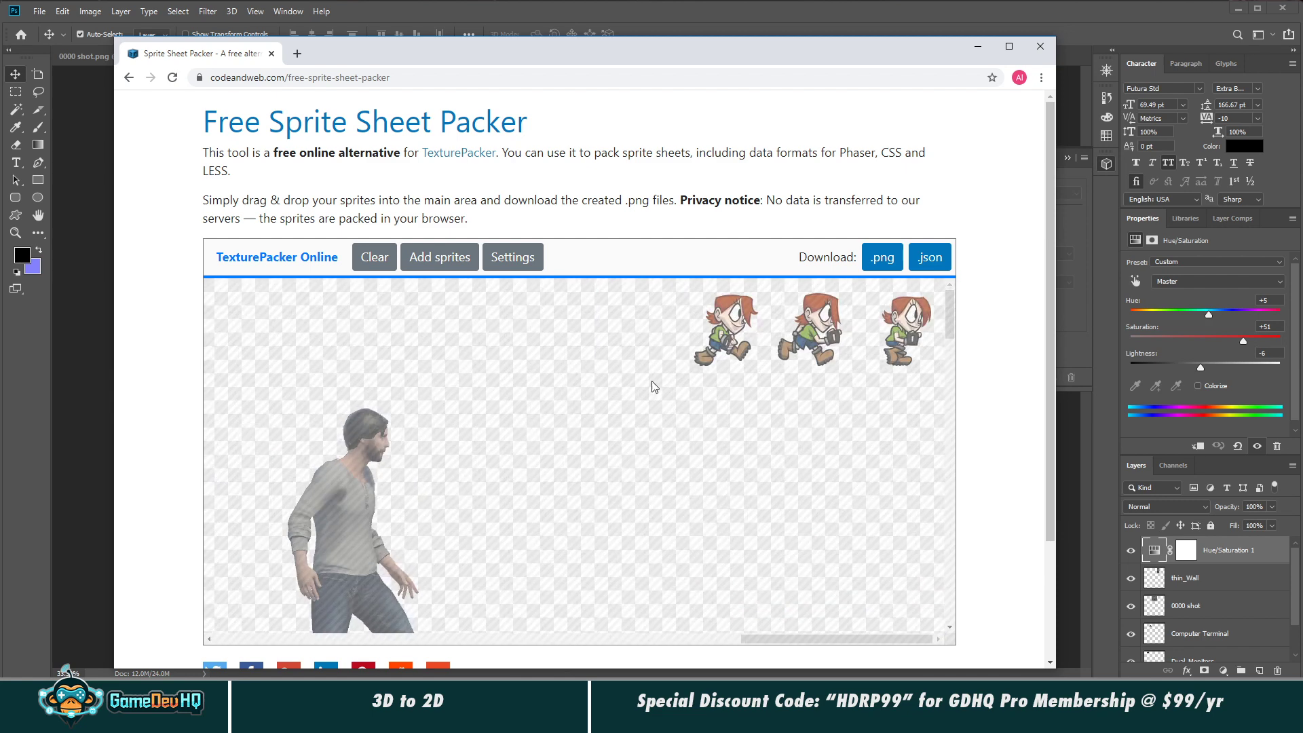
pyautogui.click(743, 339)
pyautogui.click(648, 467)
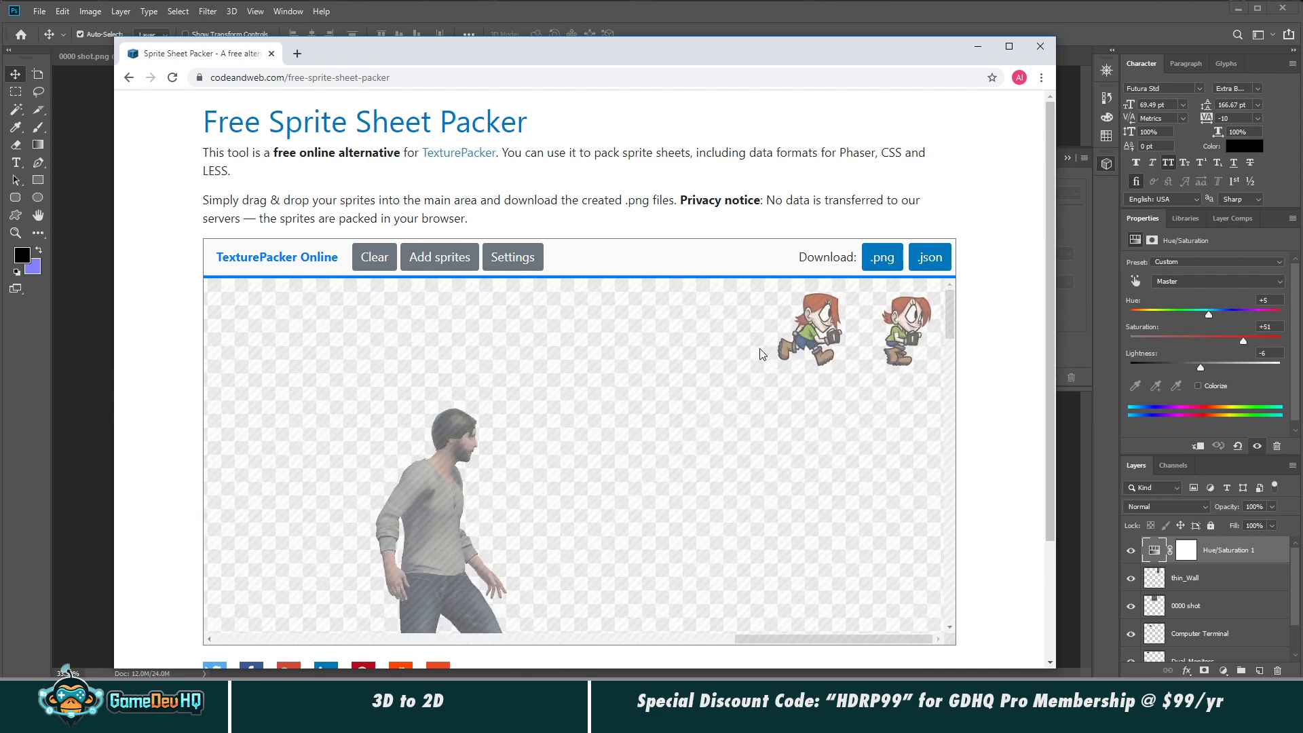
pyautogui.click(813, 360)
pyautogui.click(652, 468)
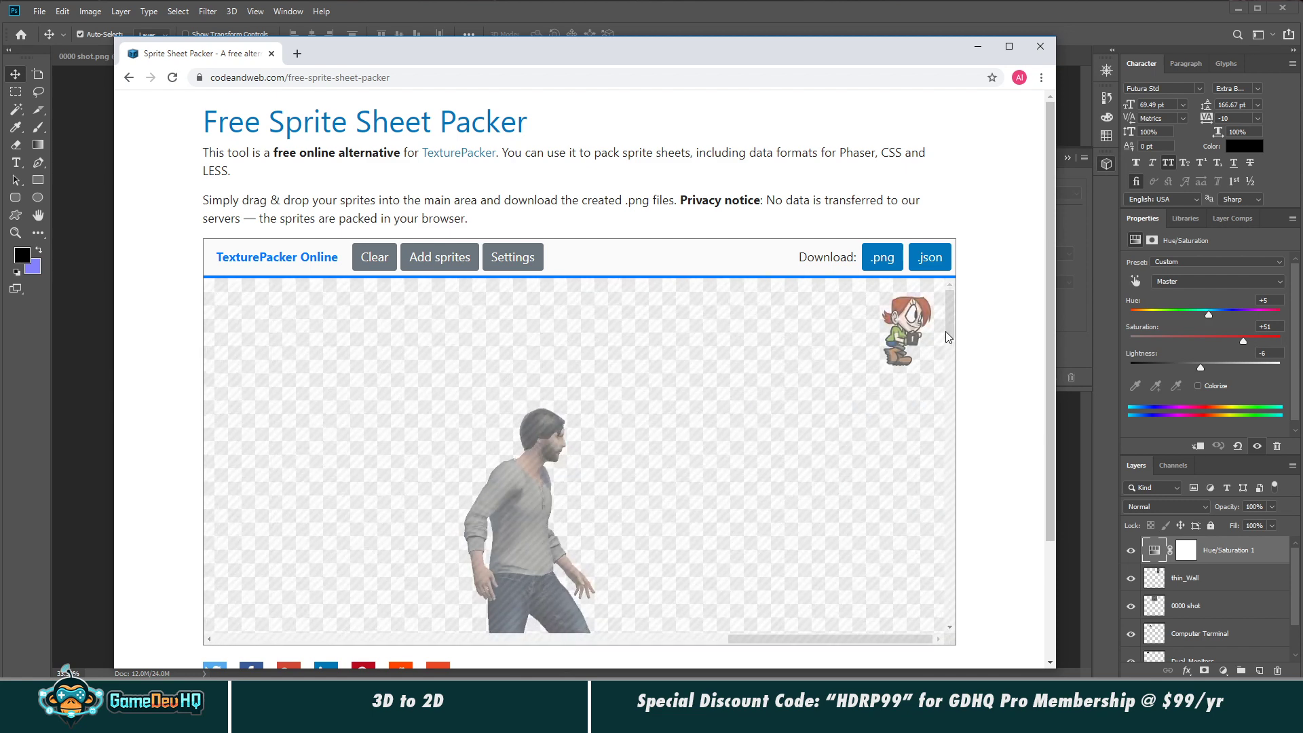
pyautogui.click(910, 343)
pyautogui.click(650, 470)
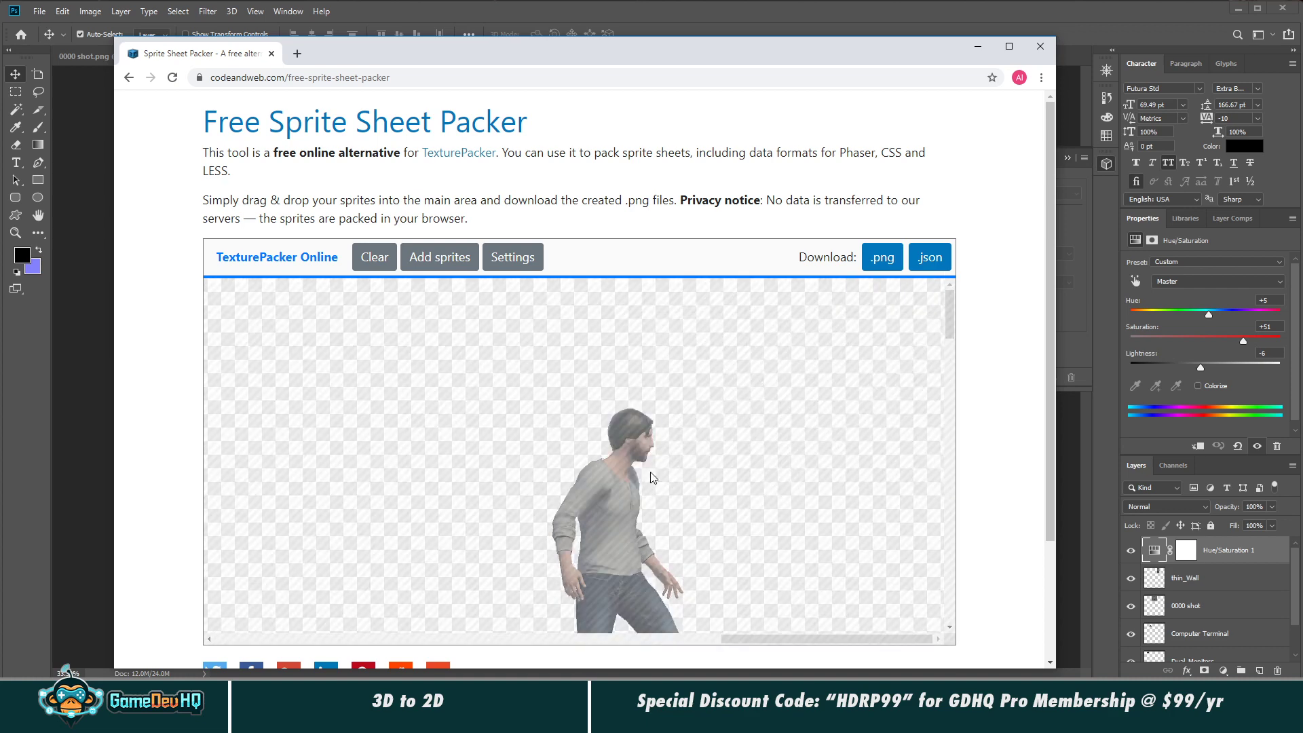
pyautogui.click(515, 264)
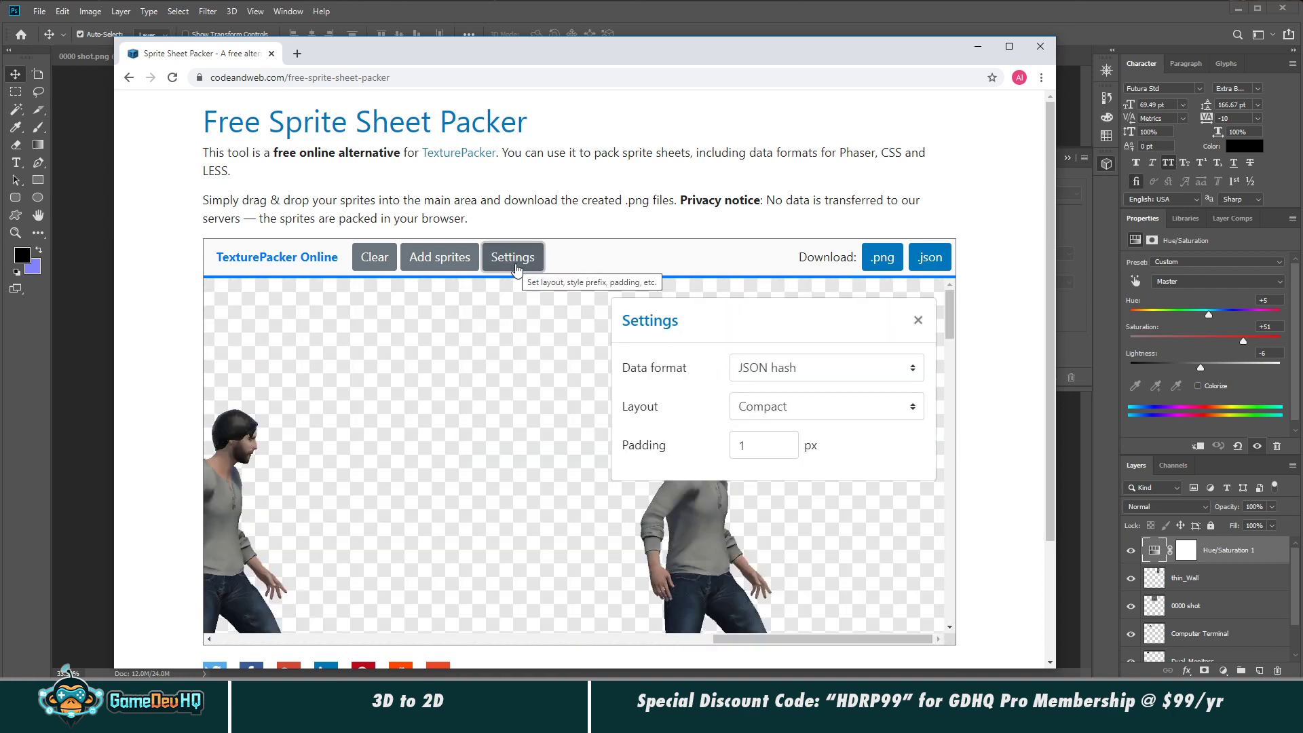
# Step: Keep the Compact layout and JSON hash data format in the packing settings
pyautogui.click(757, 405)
pyautogui.click(700, 407)
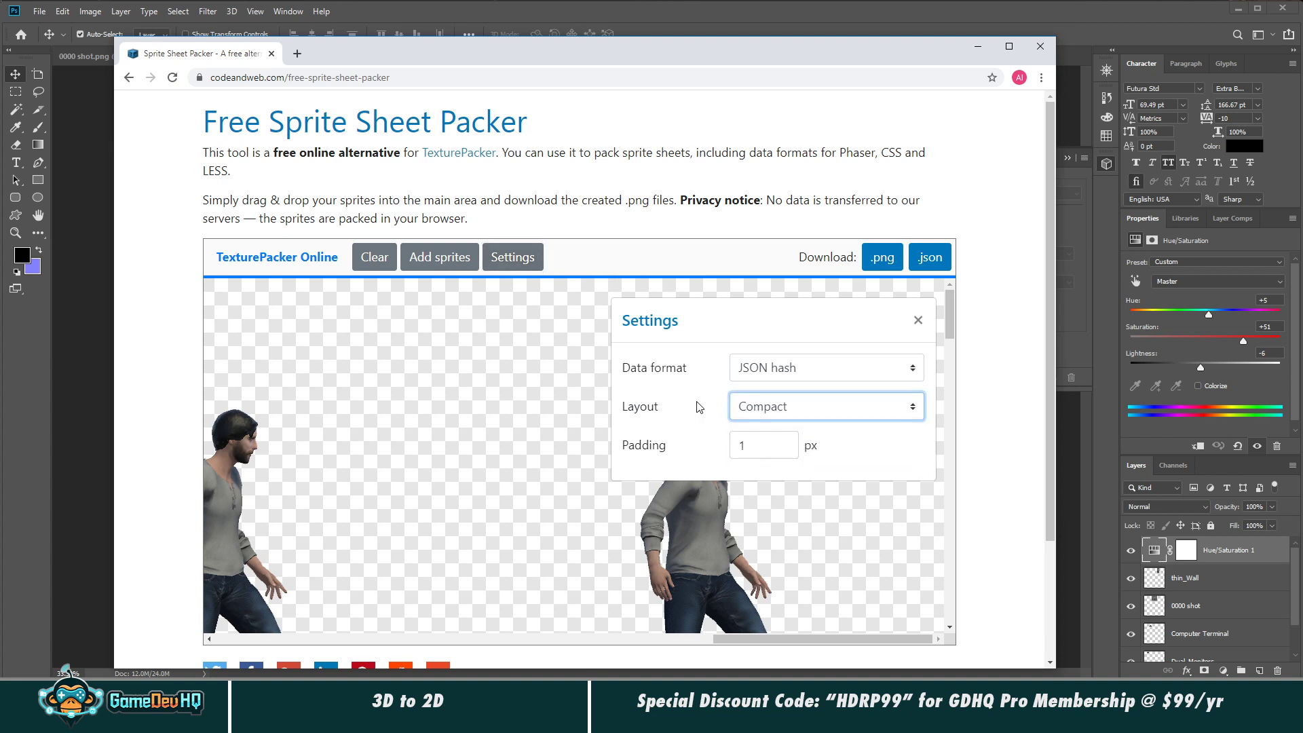
pyautogui.click(779, 370)
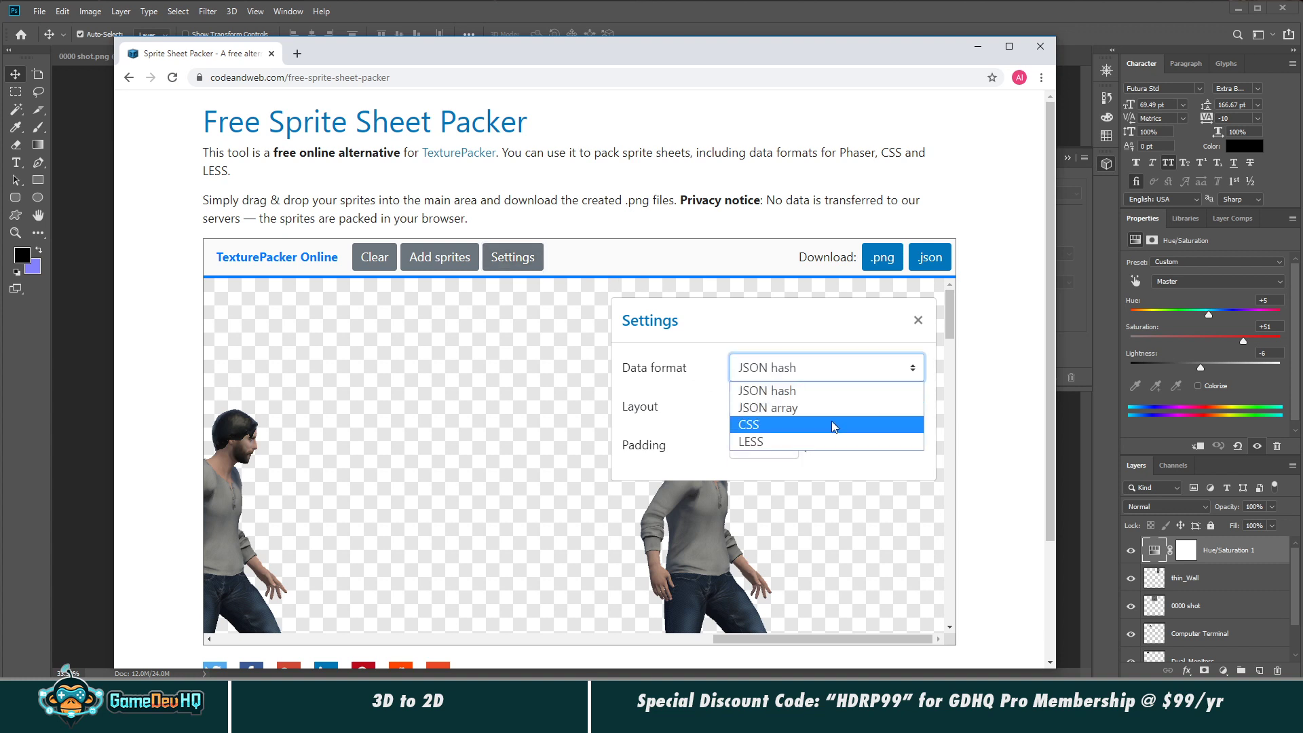
pyautogui.click(666, 373)
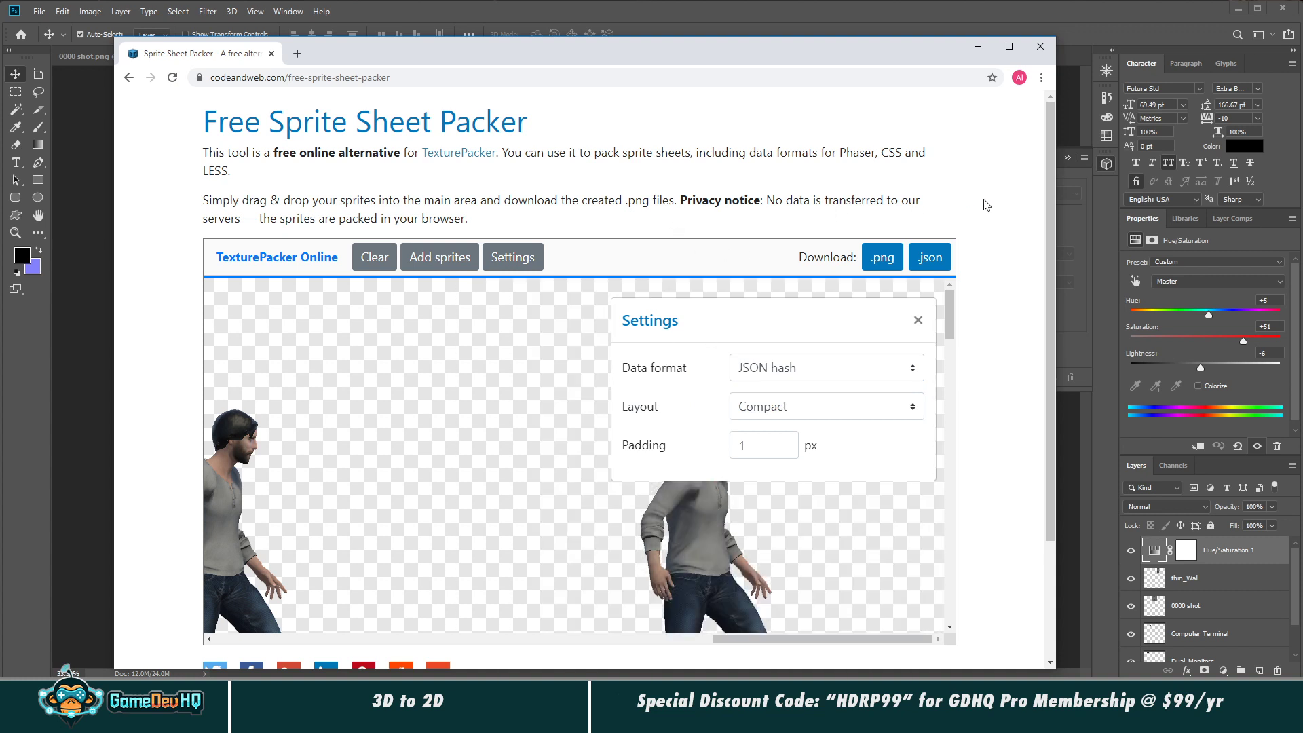
pyautogui.click(918, 320)
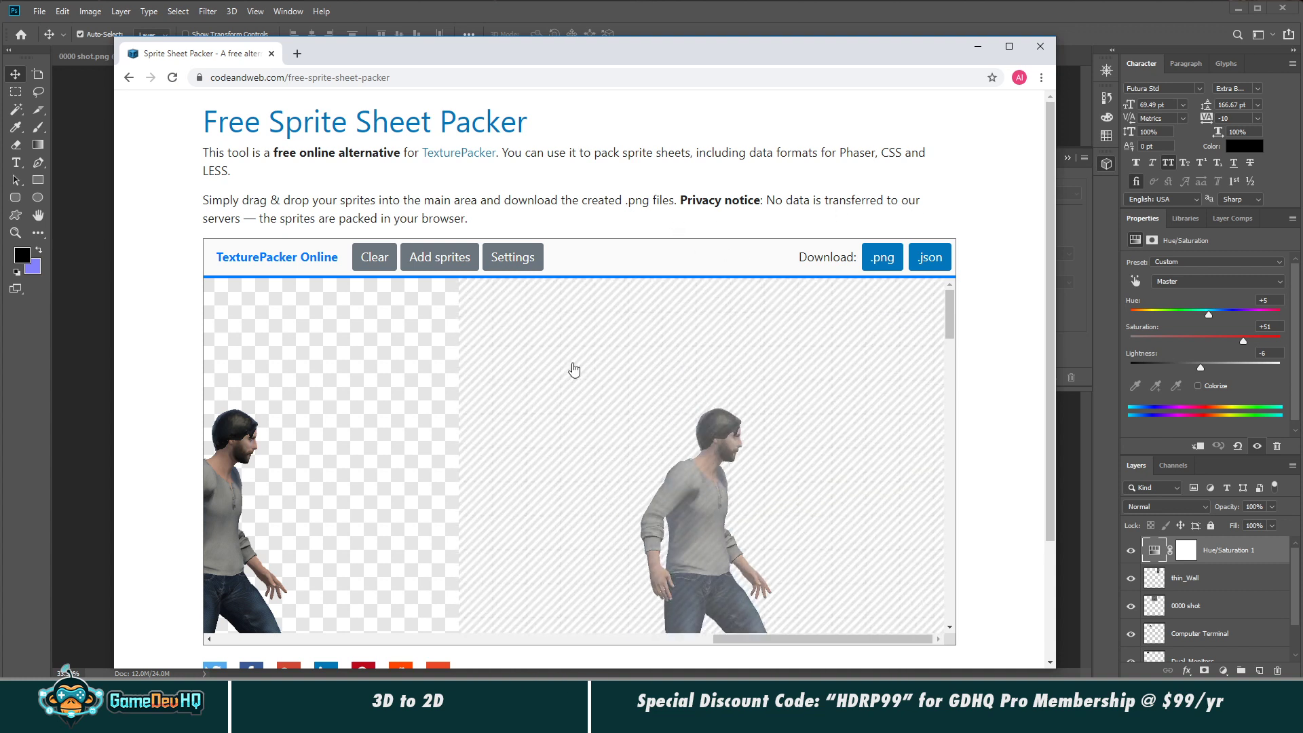
# Step: Download the packed sheet as spritesheet.png and show it in the Downloads folder
pyautogui.moveTo(756, 638)
pyautogui.mouseDown()
pyautogui.moveTo(190, 619)
pyautogui.moveTo(766, 624)
pyautogui.mouseUp()
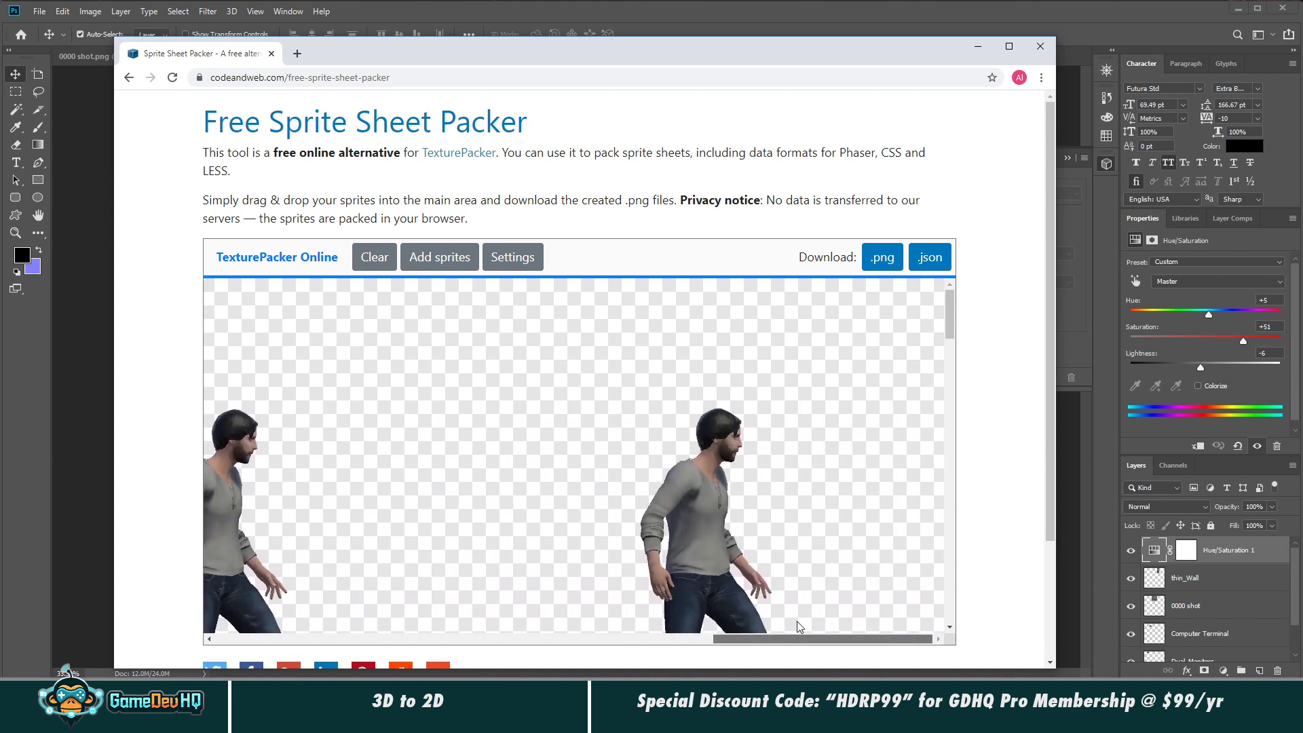
pyautogui.moveTo(952, 321); pyautogui.dragTo(987, 606)
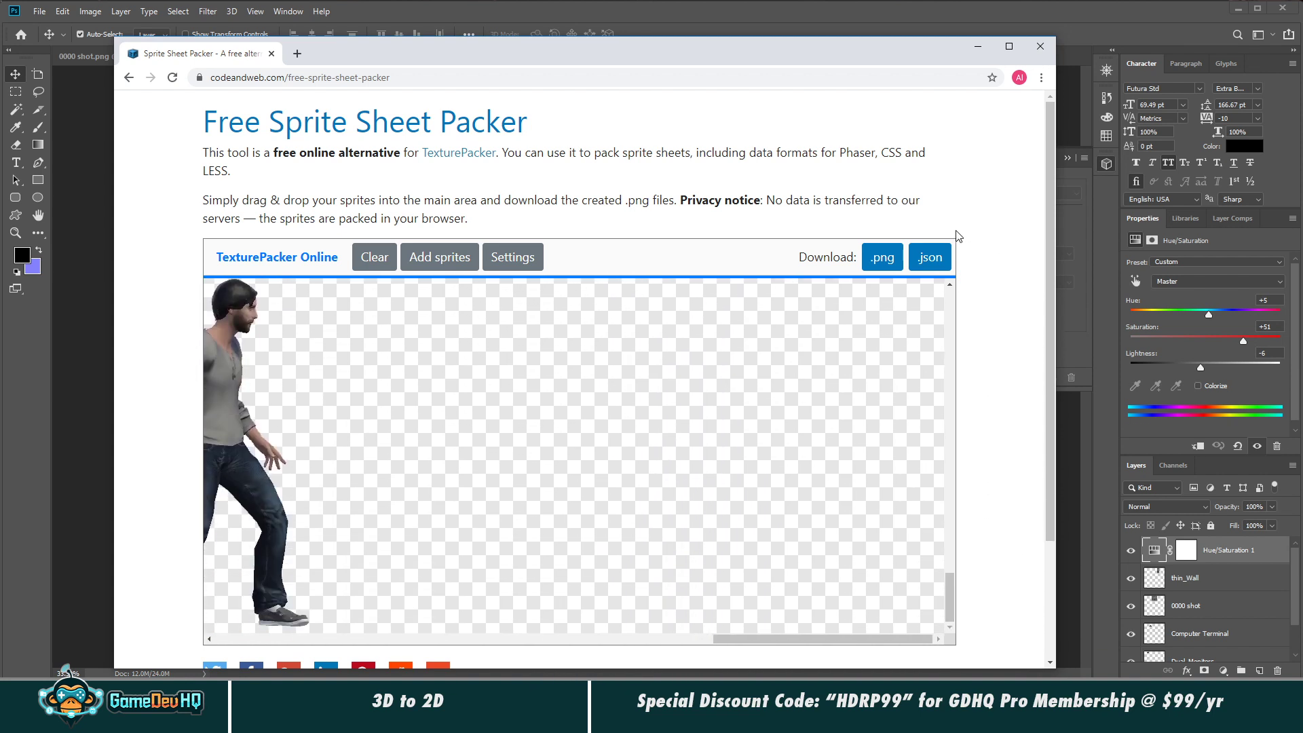
pyautogui.click(883, 261)
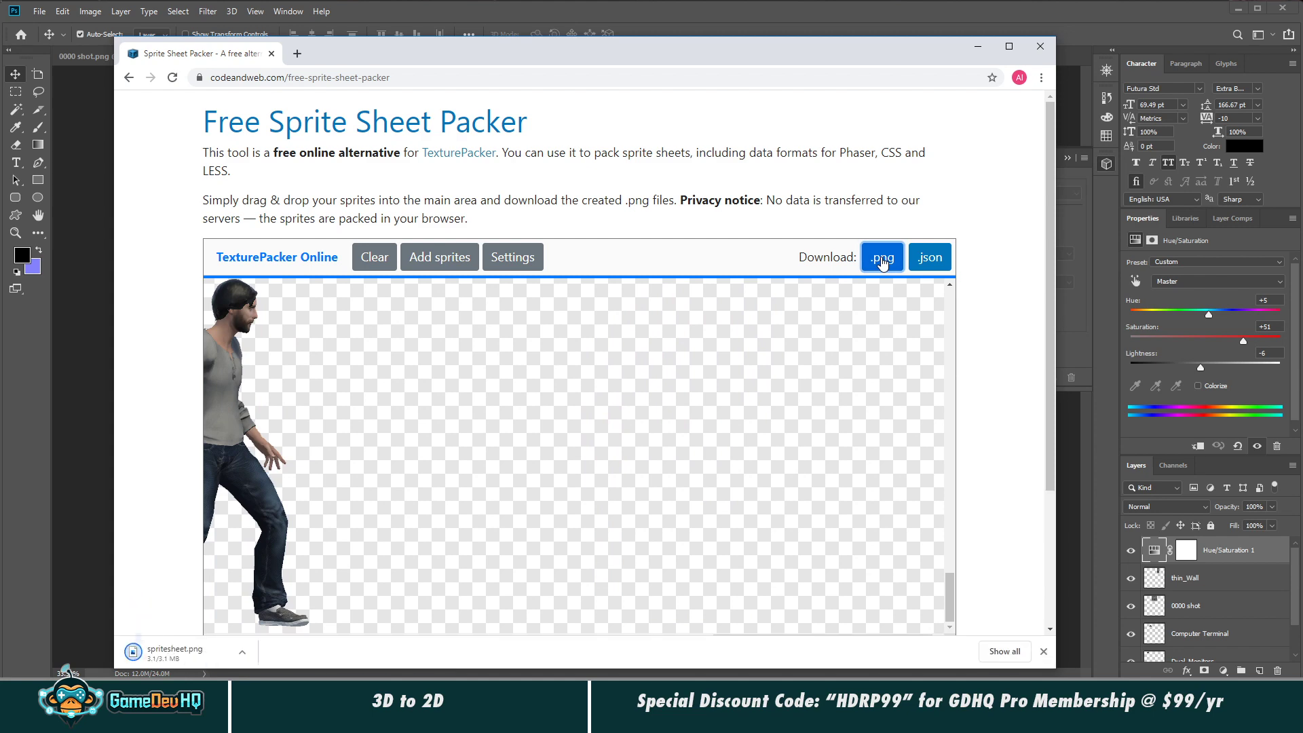
pyautogui.click(254, 653)
pyautogui.click(299, 615)
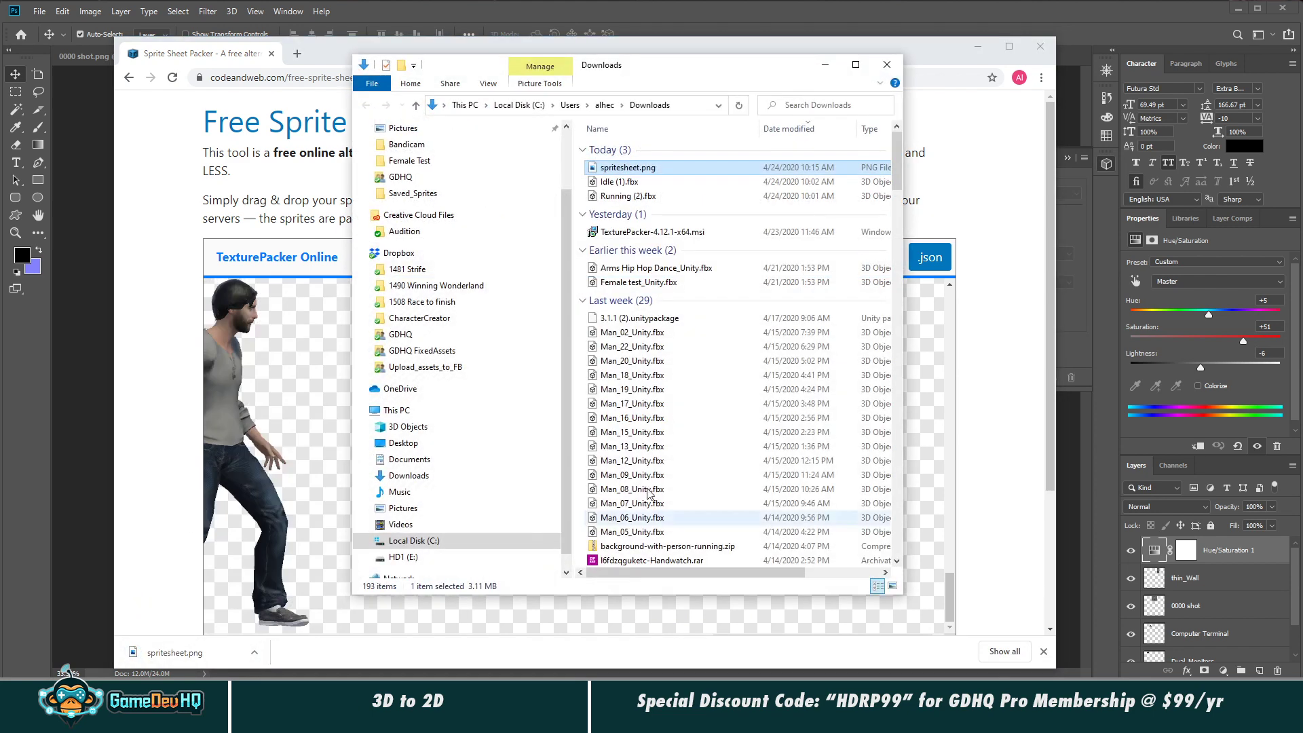
# Step: Preview spritesheet.png in Photos, then close the preview and the Downloads window
pyautogui.doubleClick(613, 171)
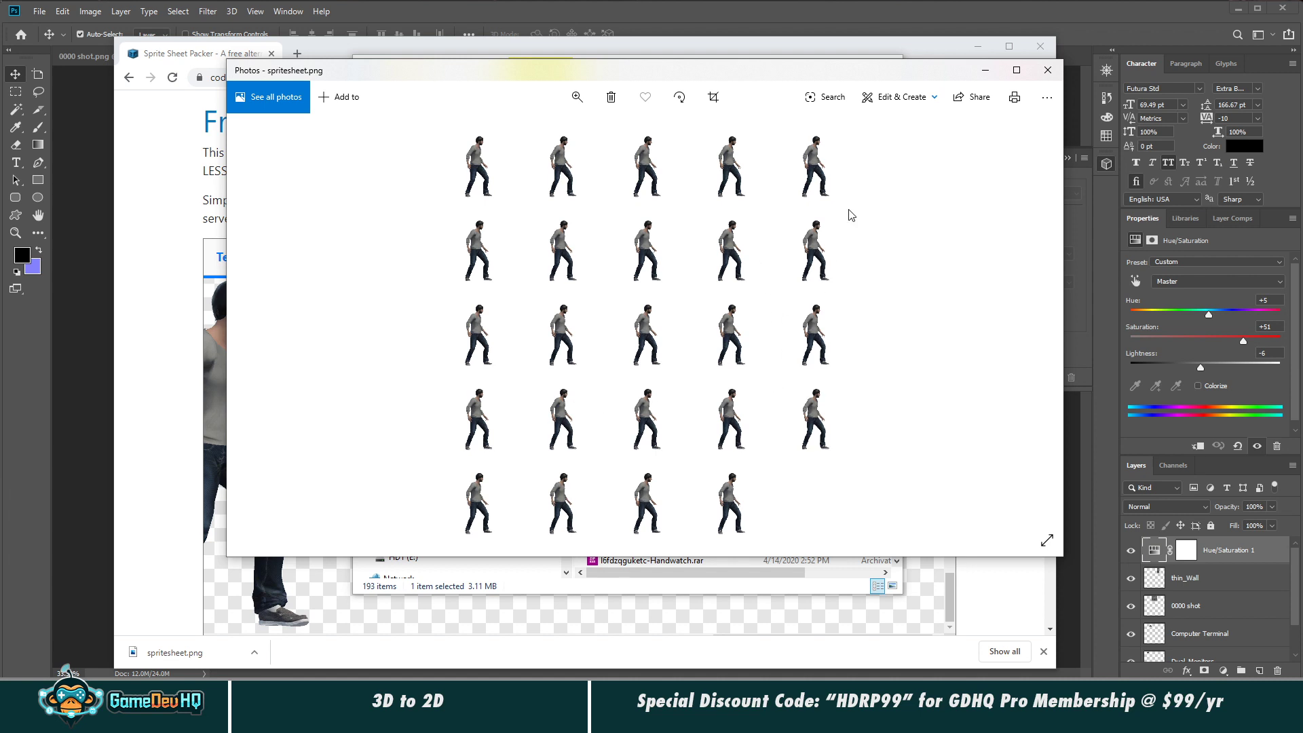
pyautogui.click(1048, 76)
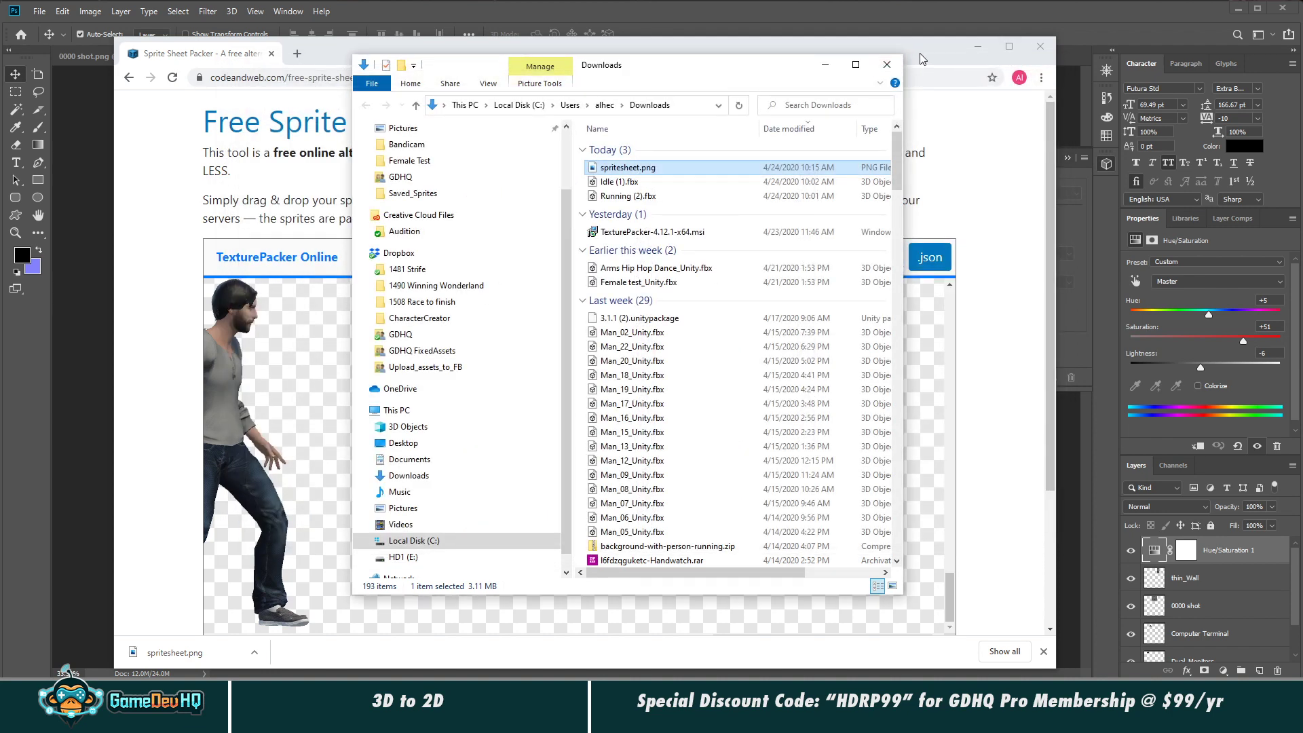
pyautogui.click(888, 64)
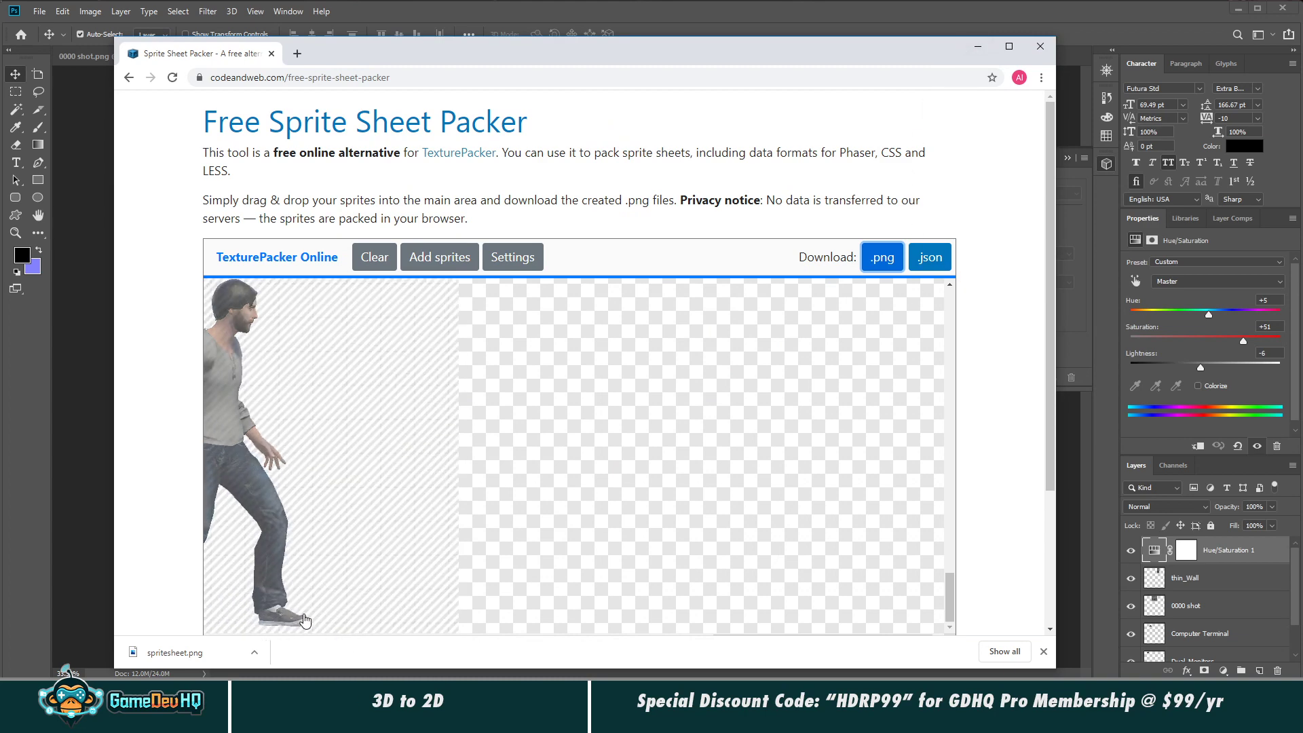
# Step: Show the downloaded spritesheet.png in its folder, move that window aside, and bring up Unity's Tilemap_Tut project
pyautogui.rightClick(254, 655)
pyautogui.click(285, 606)
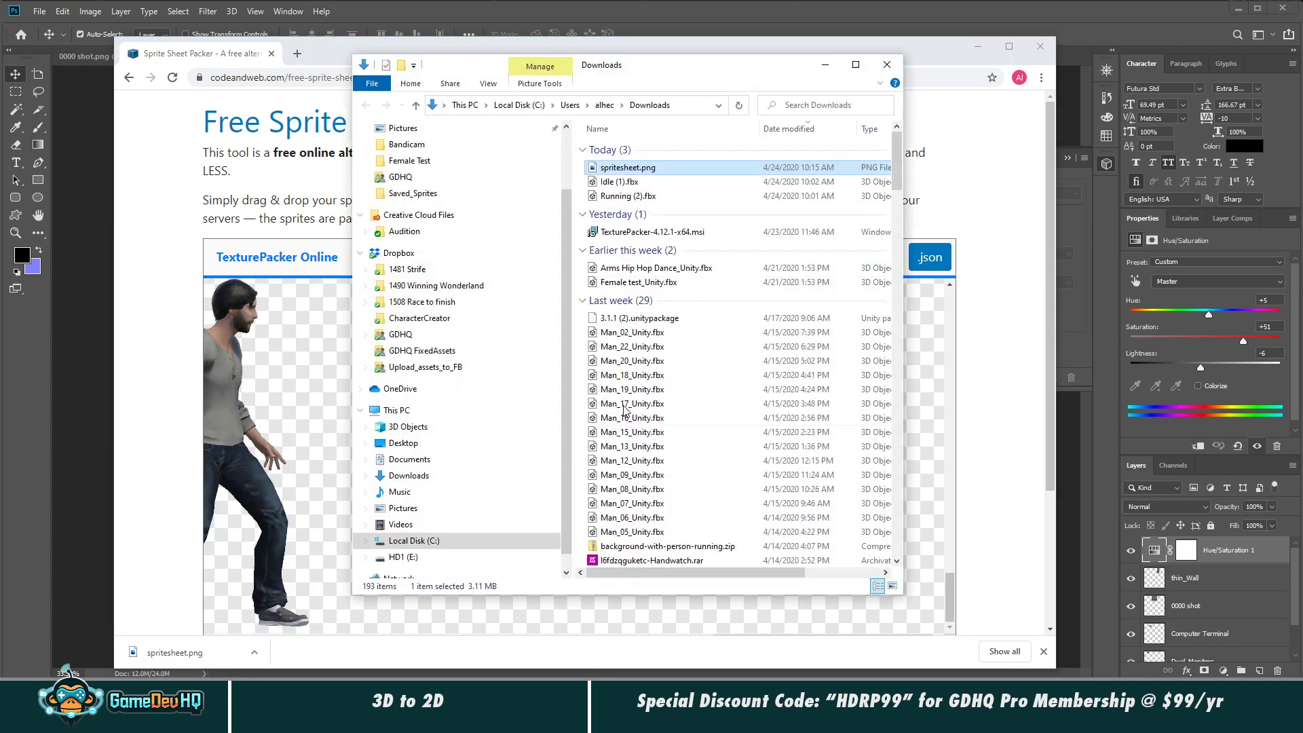
pyautogui.moveTo(638, 65); pyautogui.dragTo(677, 73)
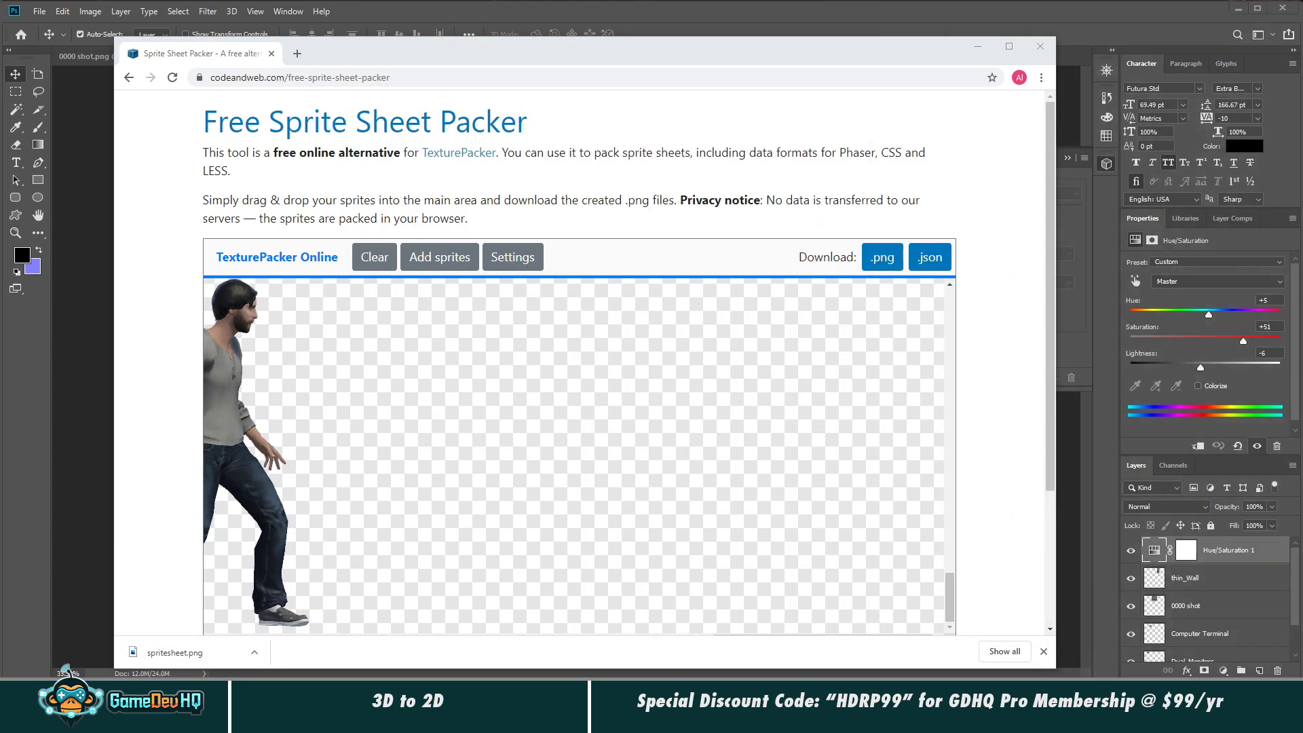
pyautogui.moveTo(704, 719)
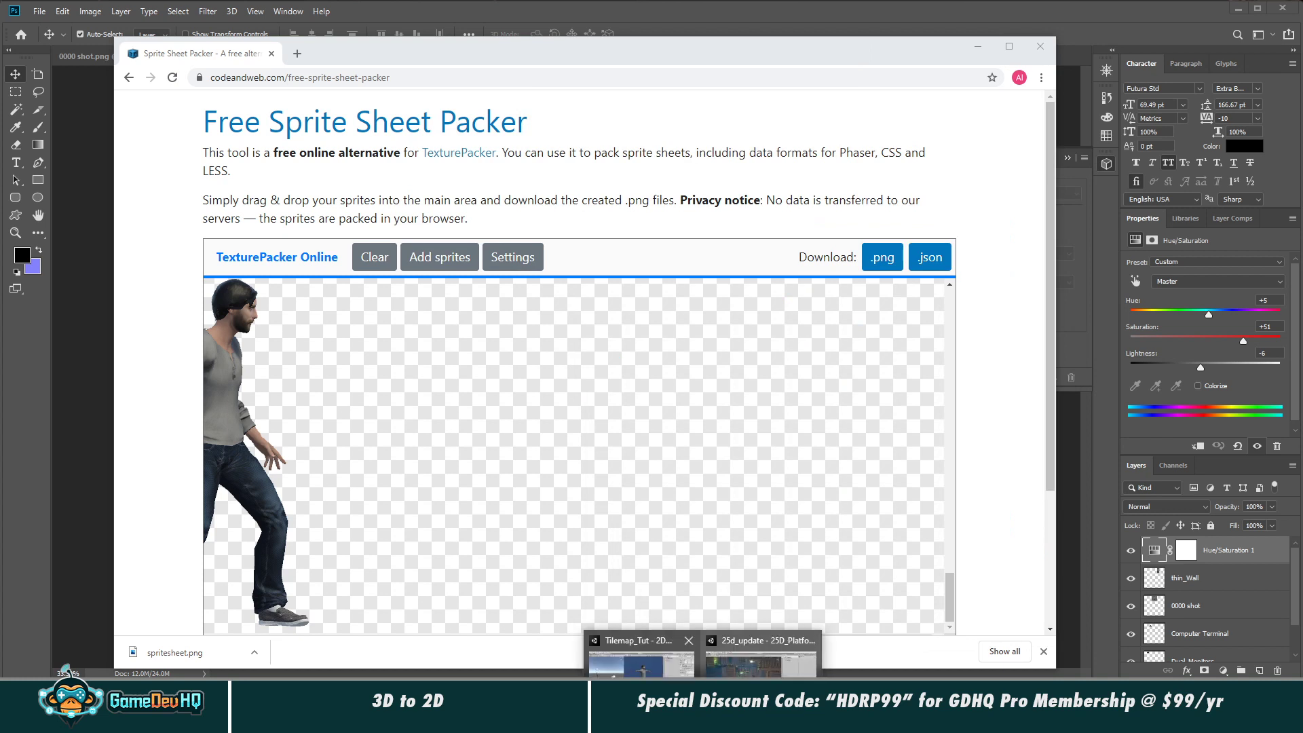
pyautogui.click(641, 668)
# Step: Collapse the GameDevHQ and Running_Animations folders and select the imported spritesheet asset
pyautogui.scroll(3, 968, 478)
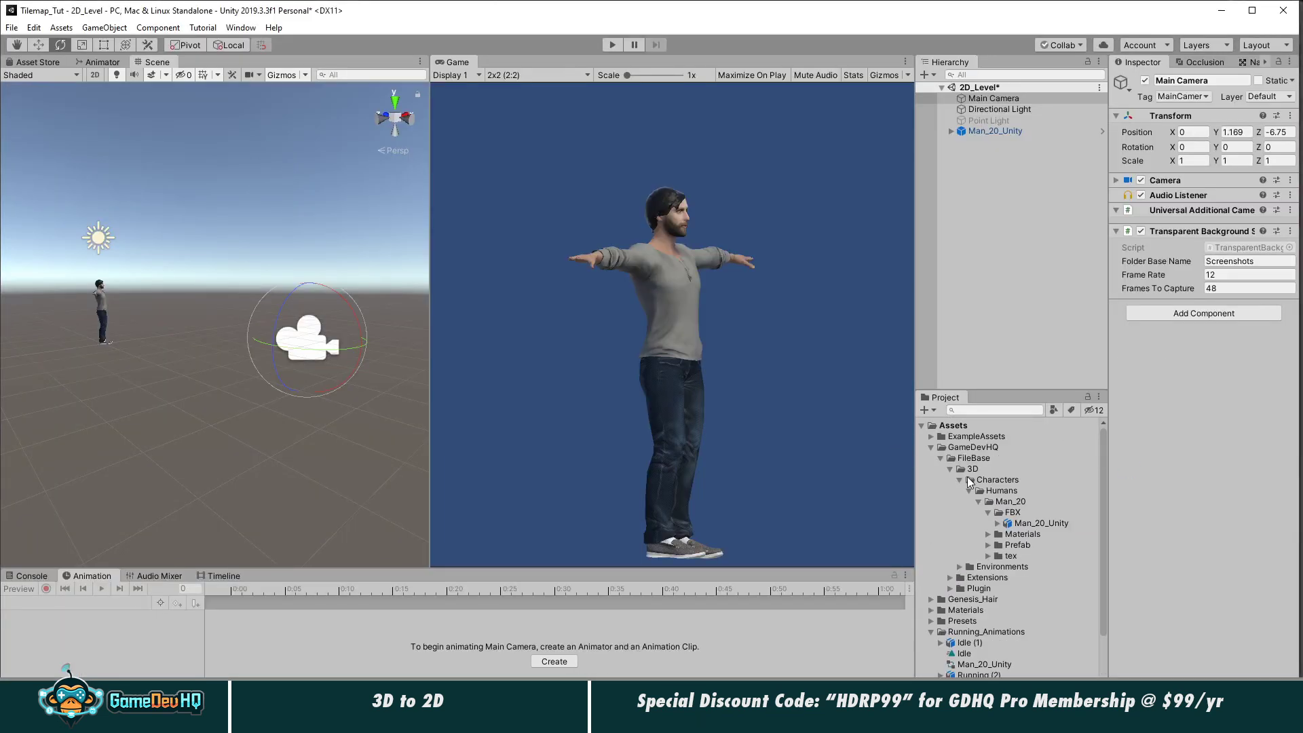
pyautogui.click(932, 447)
pyautogui.click(931, 491)
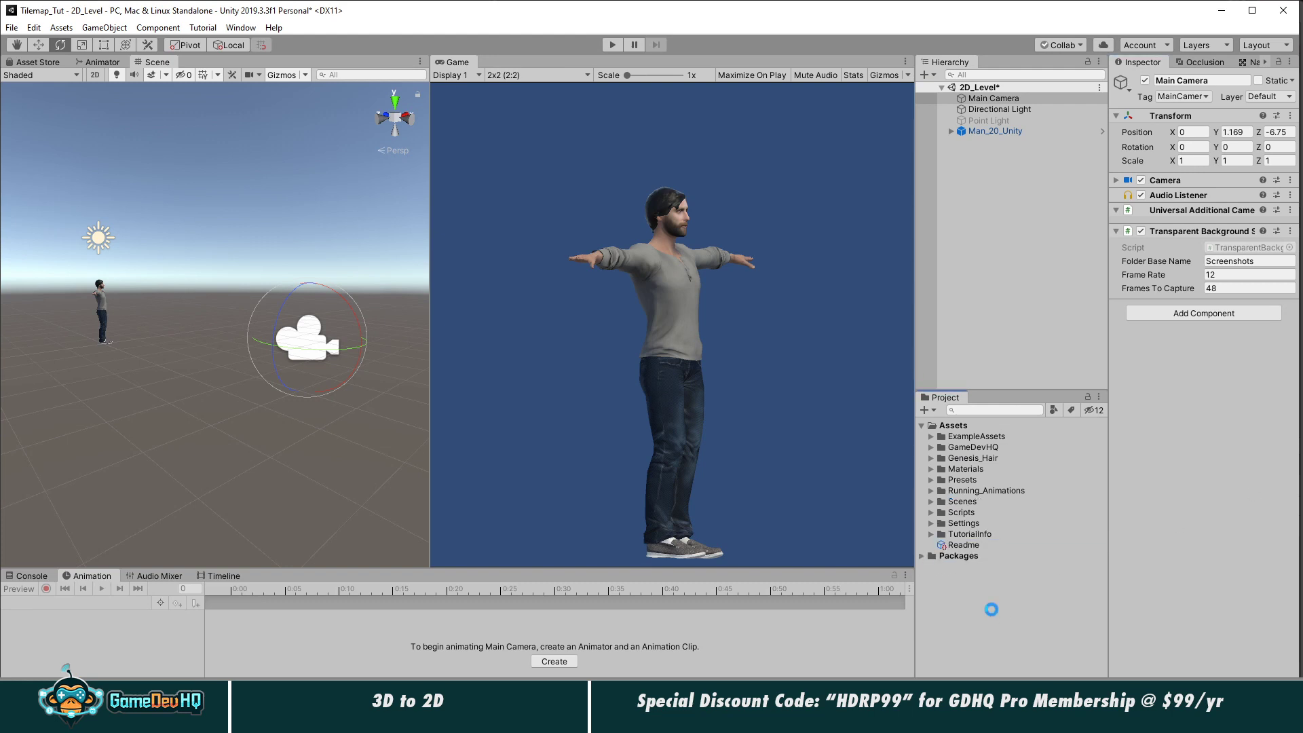
pyautogui.click(1027, 596)
pyautogui.click(976, 557)
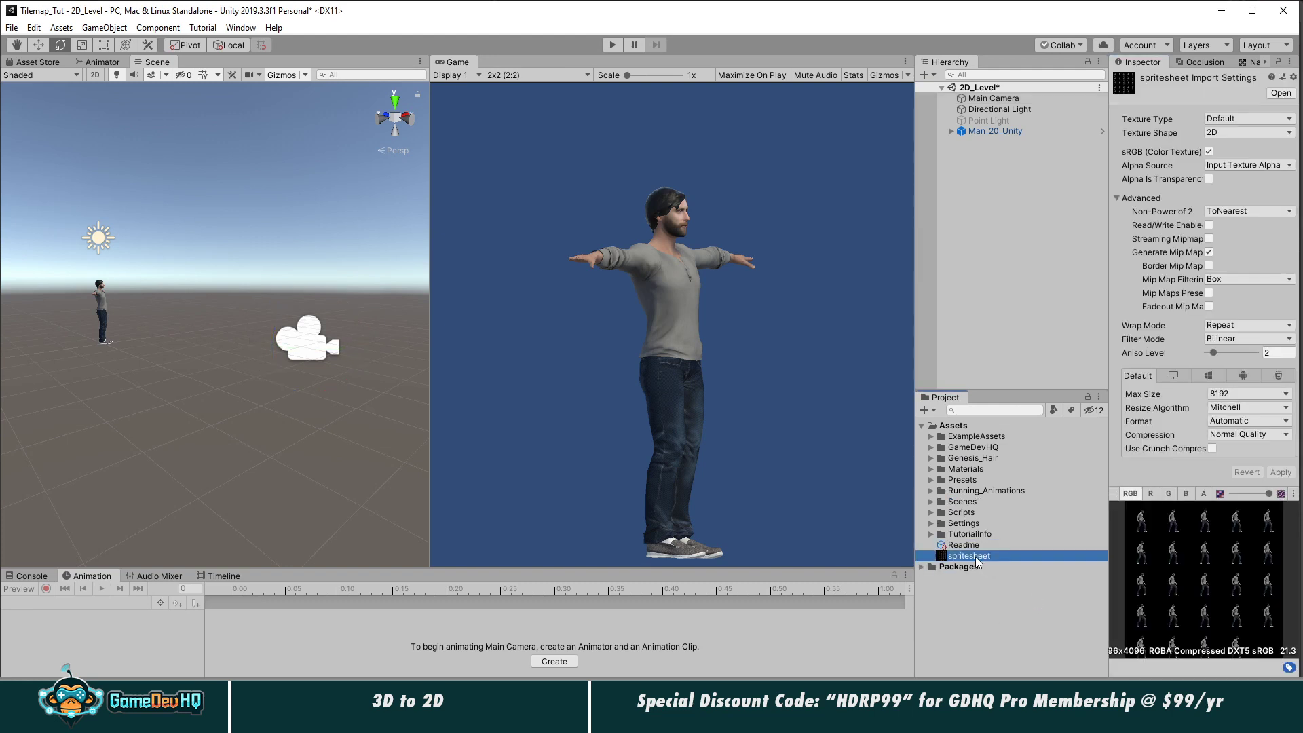
# Step: Make spritesheet a Sprite (2D and UI) texture in Multiple mode, open it in Sprite Editor, and apply
pyautogui.click(1229, 121)
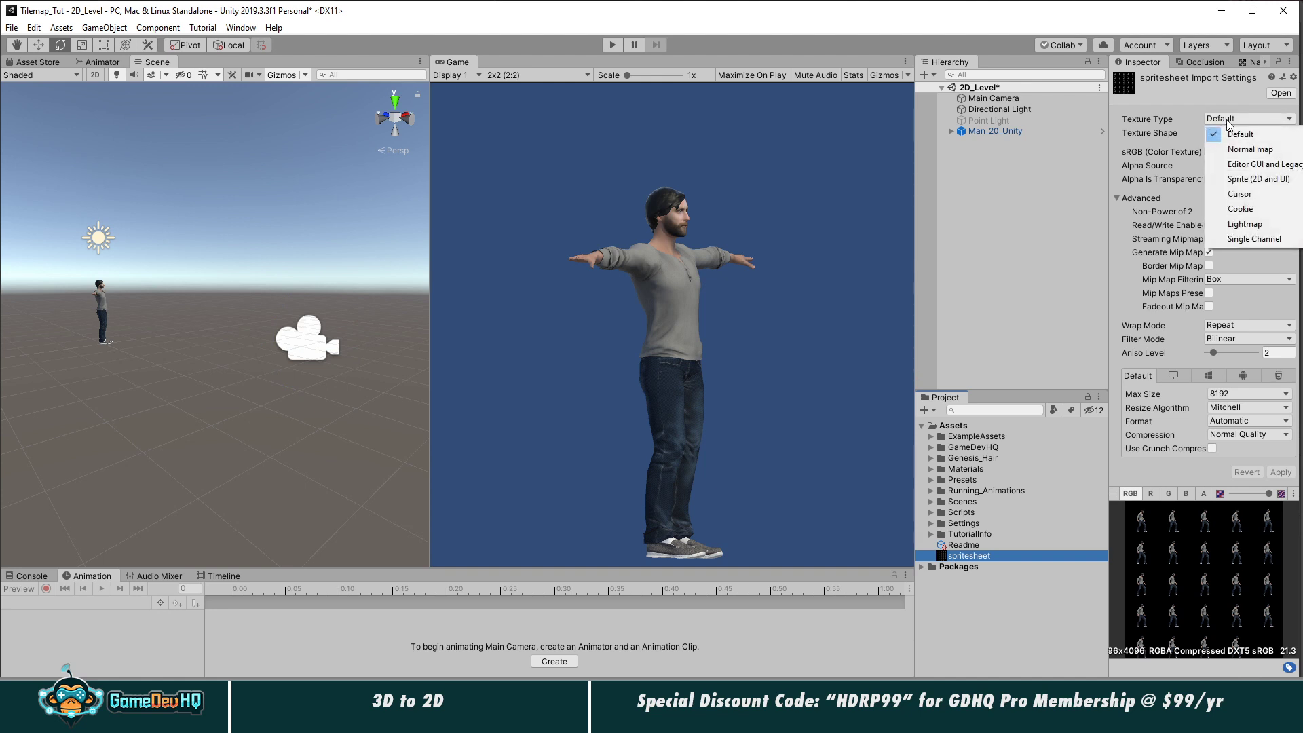
pyautogui.click(1257, 179)
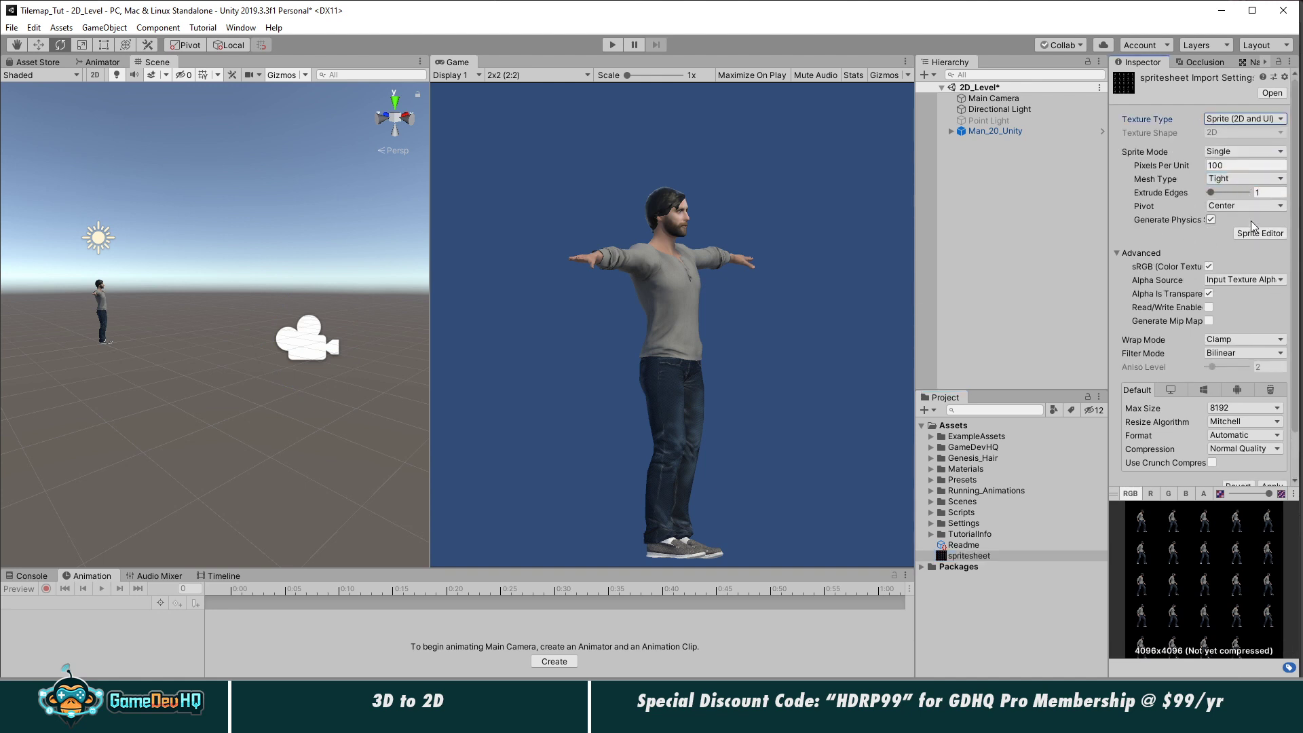
pyautogui.click(1244, 152)
pyautogui.click(1233, 184)
pyautogui.click(1224, 154)
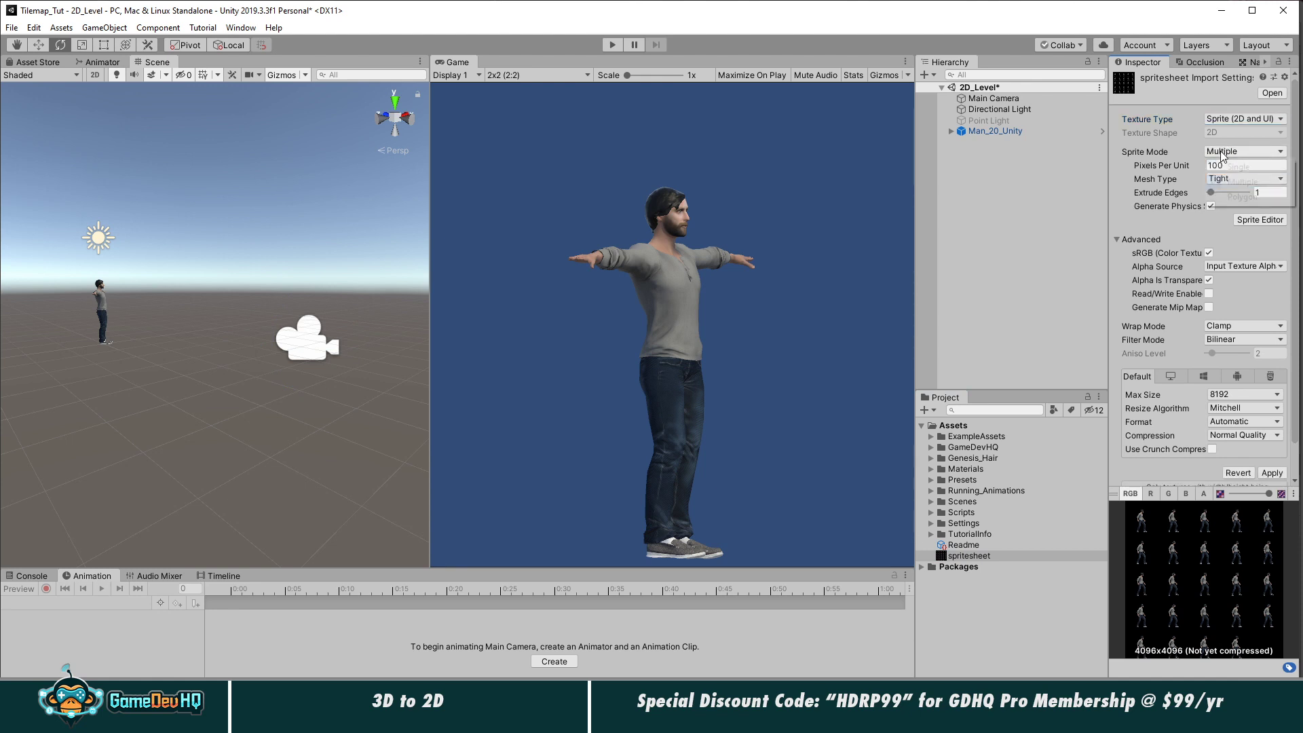
pyautogui.click(1232, 169)
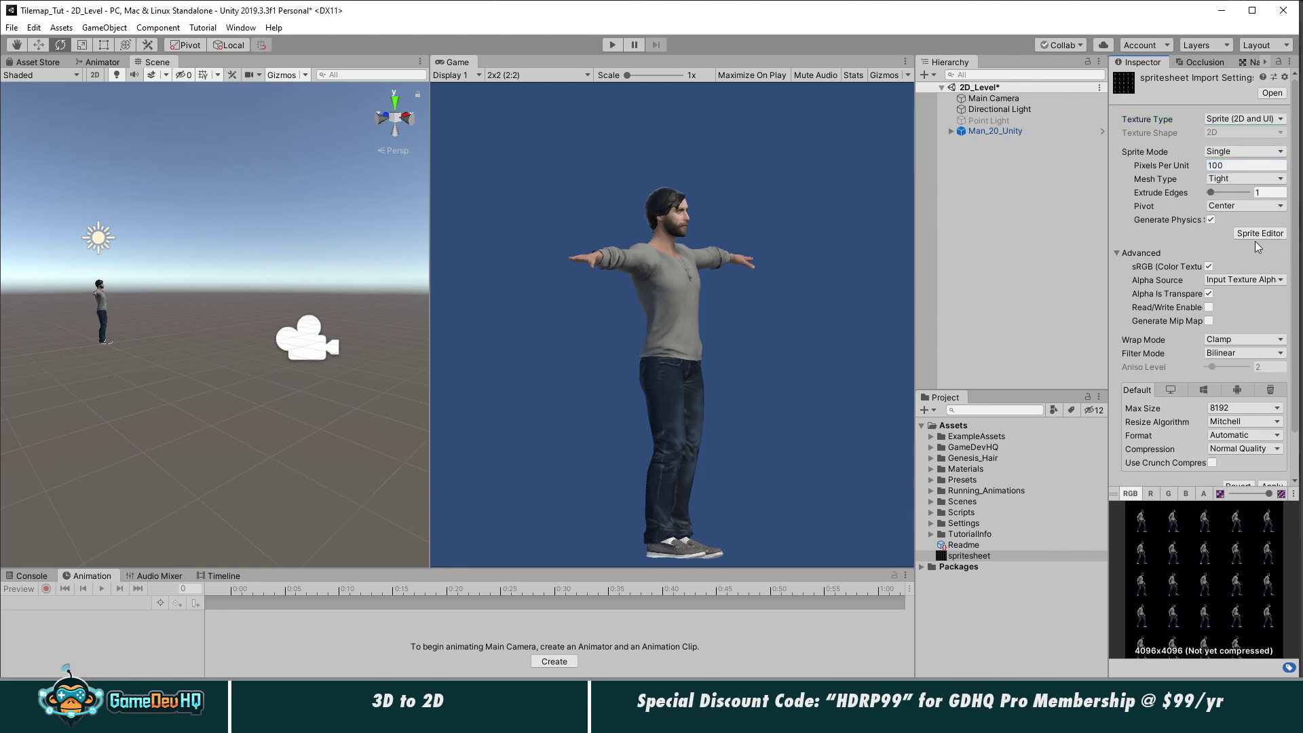
pyautogui.click(1238, 182)
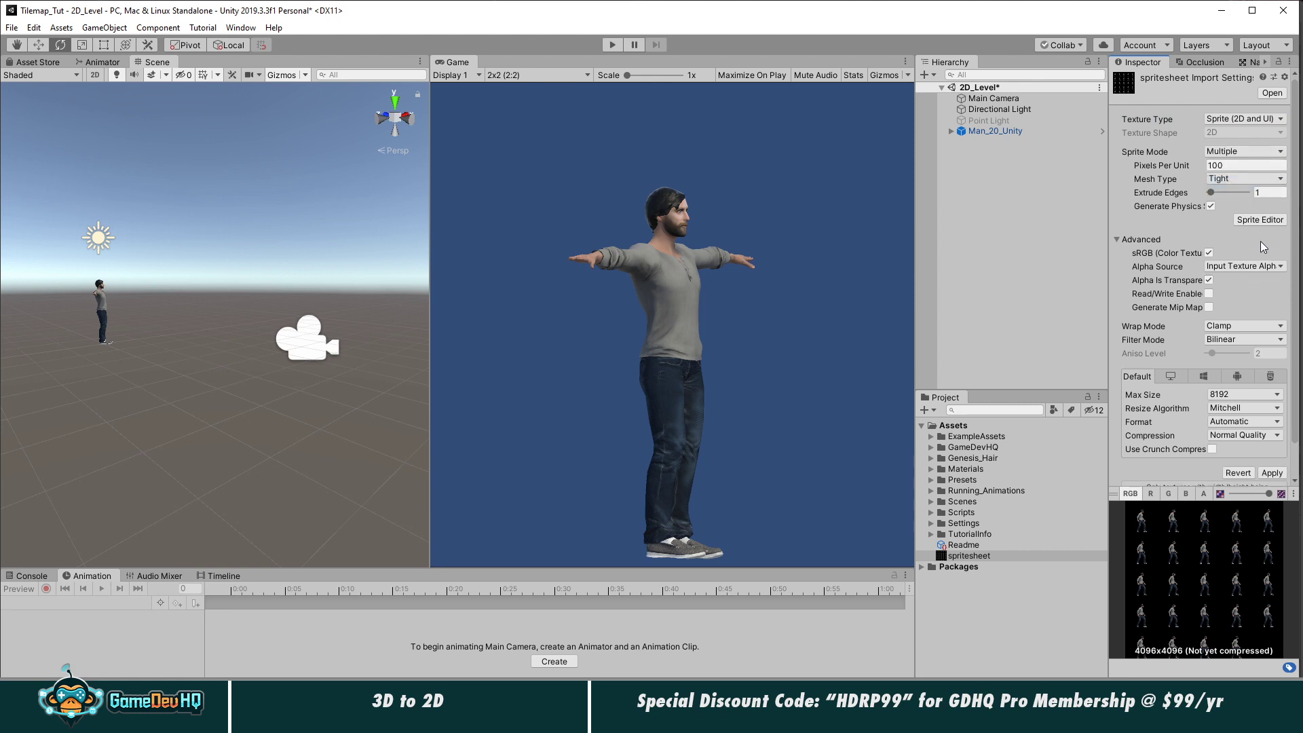
pyautogui.click(1252, 219)
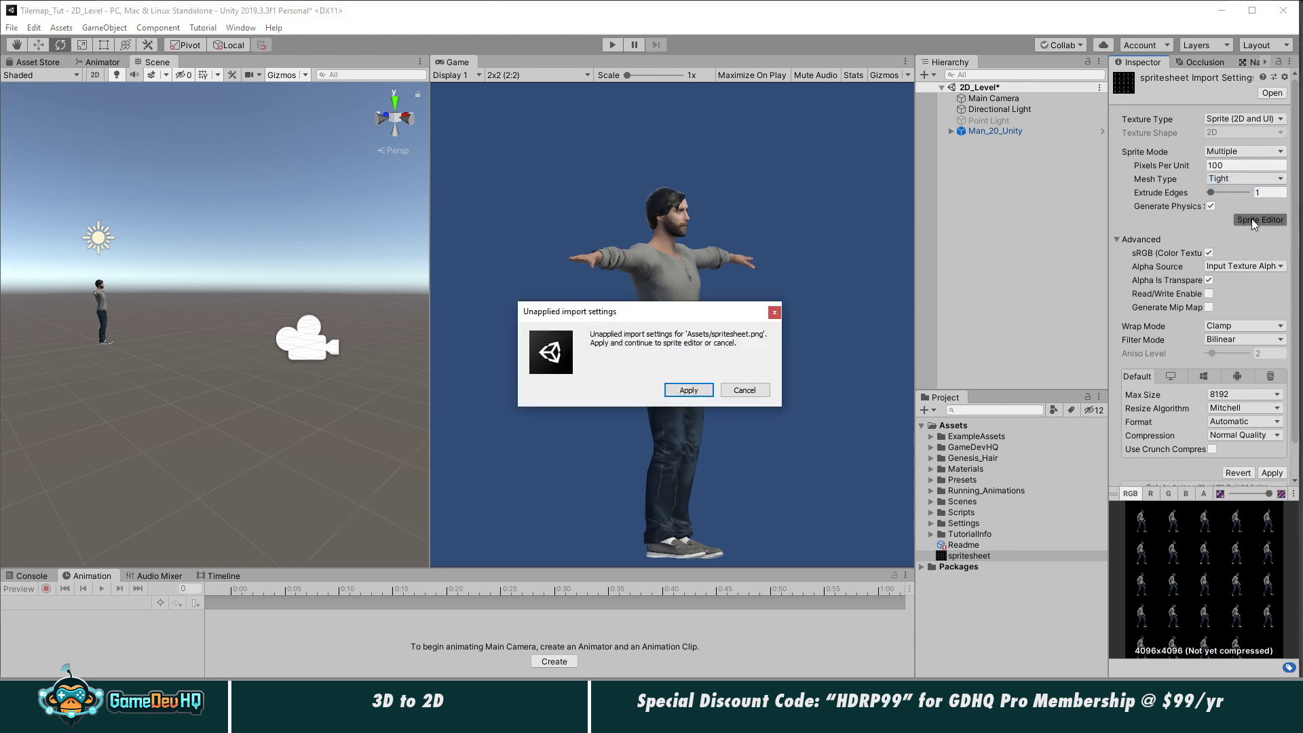
pyautogui.click(707, 393)
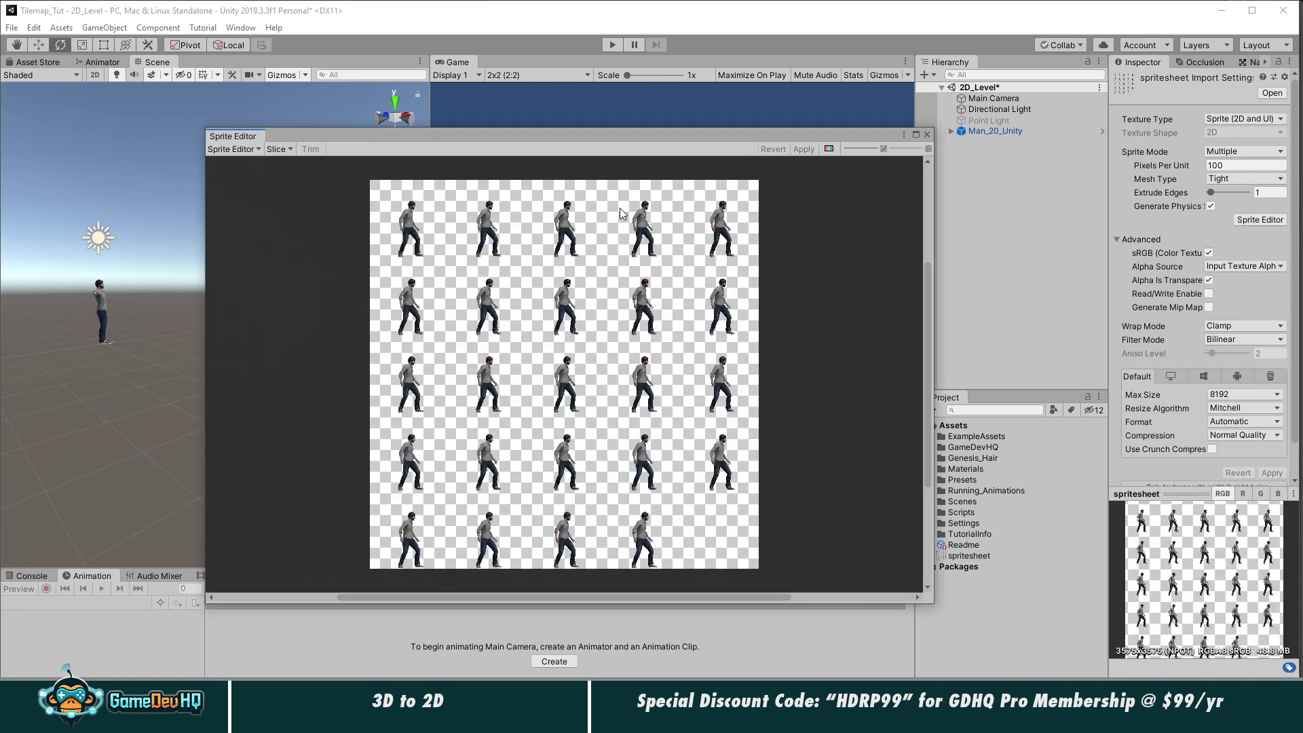
# Step: Slice the sheet by cell count into a 5 by 5 grid and close the Sprite Editor
pyautogui.click(281, 150)
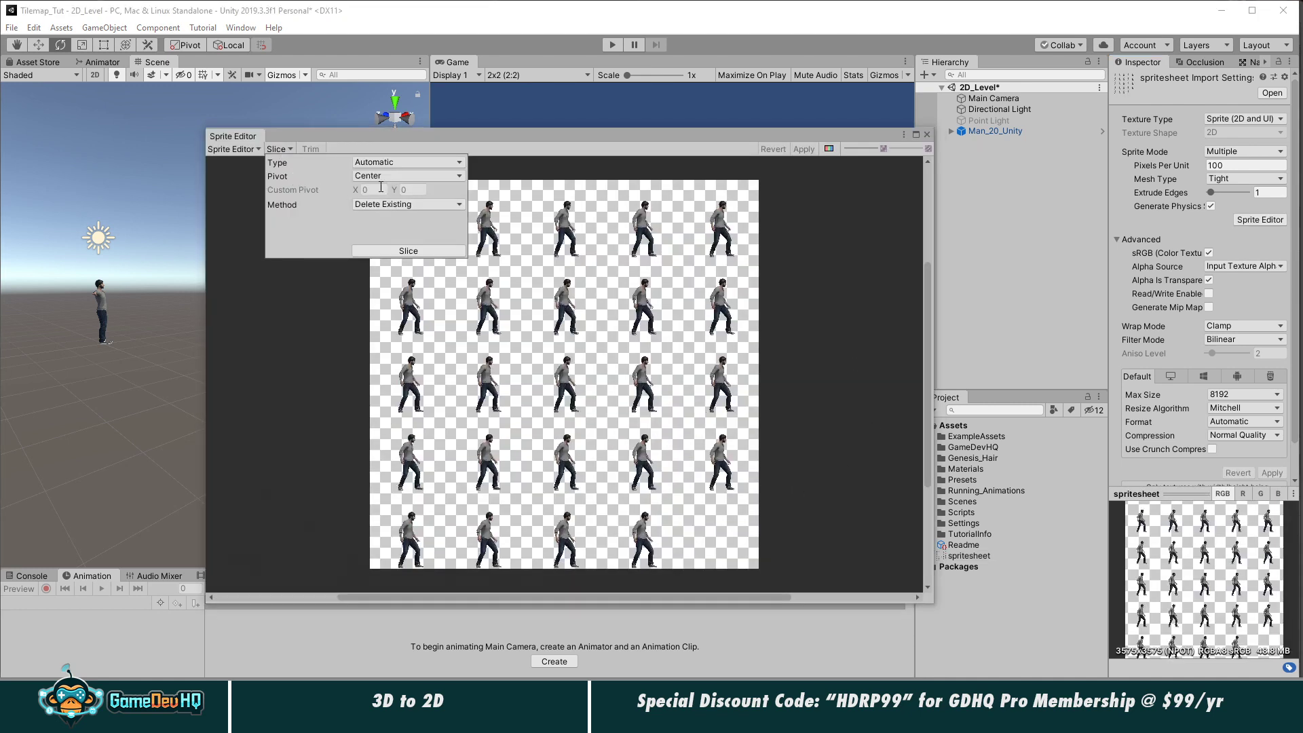
pyautogui.click(385, 163)
pyautogui.click(396, 207)
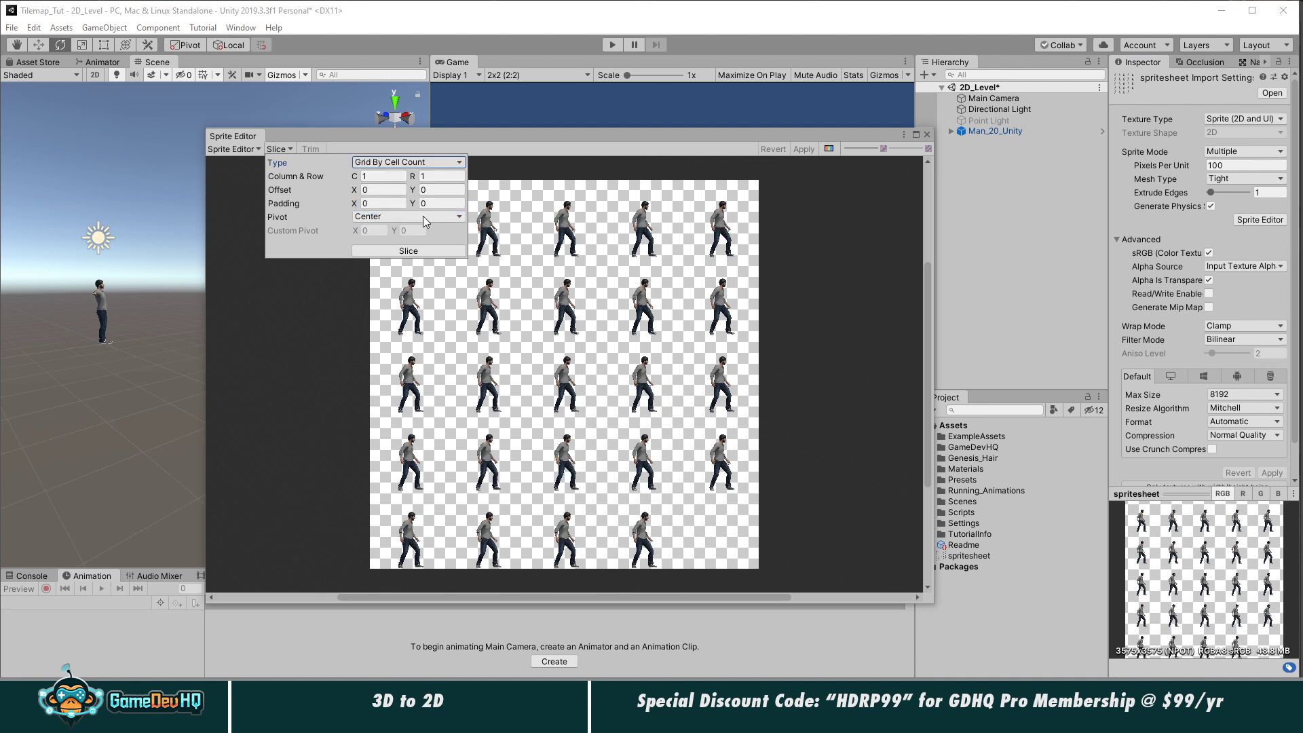
pyautogui.click(372, 177)
pyautogui.write('5')
pyautogui.press('Tab')
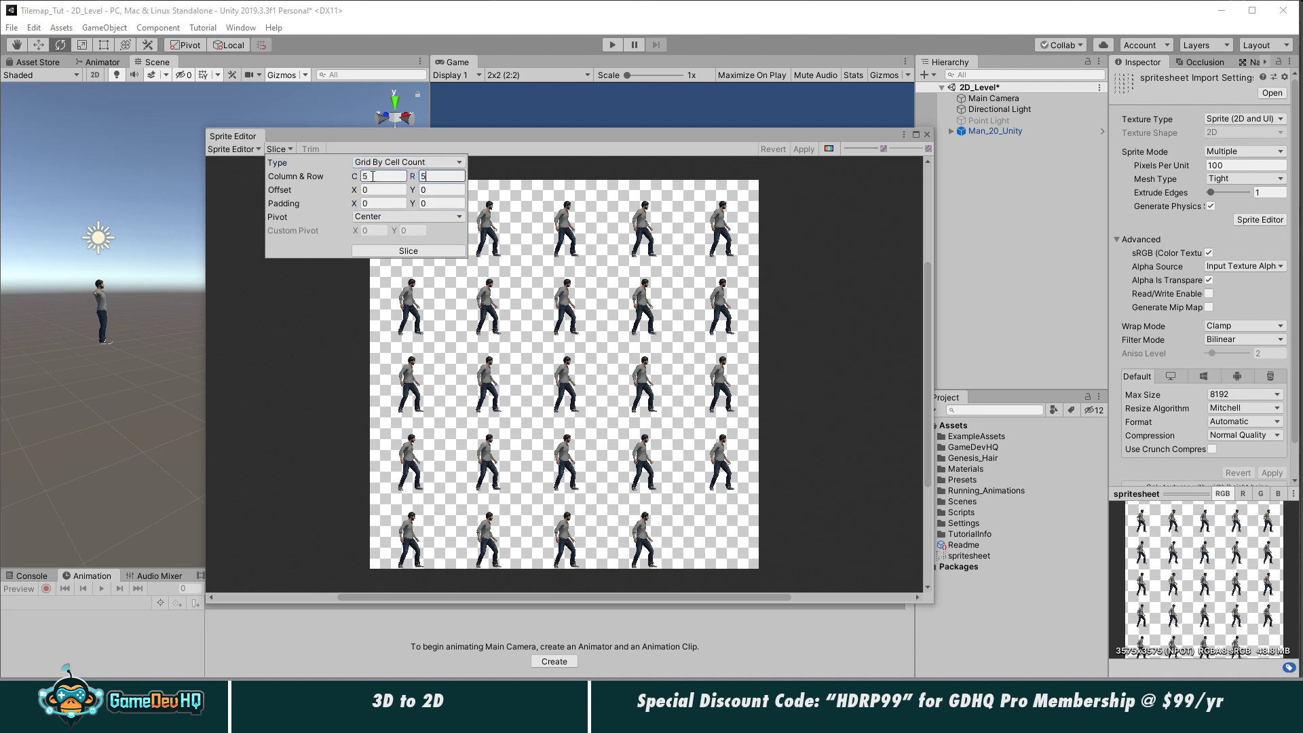
pyautogui.click(380, 251)
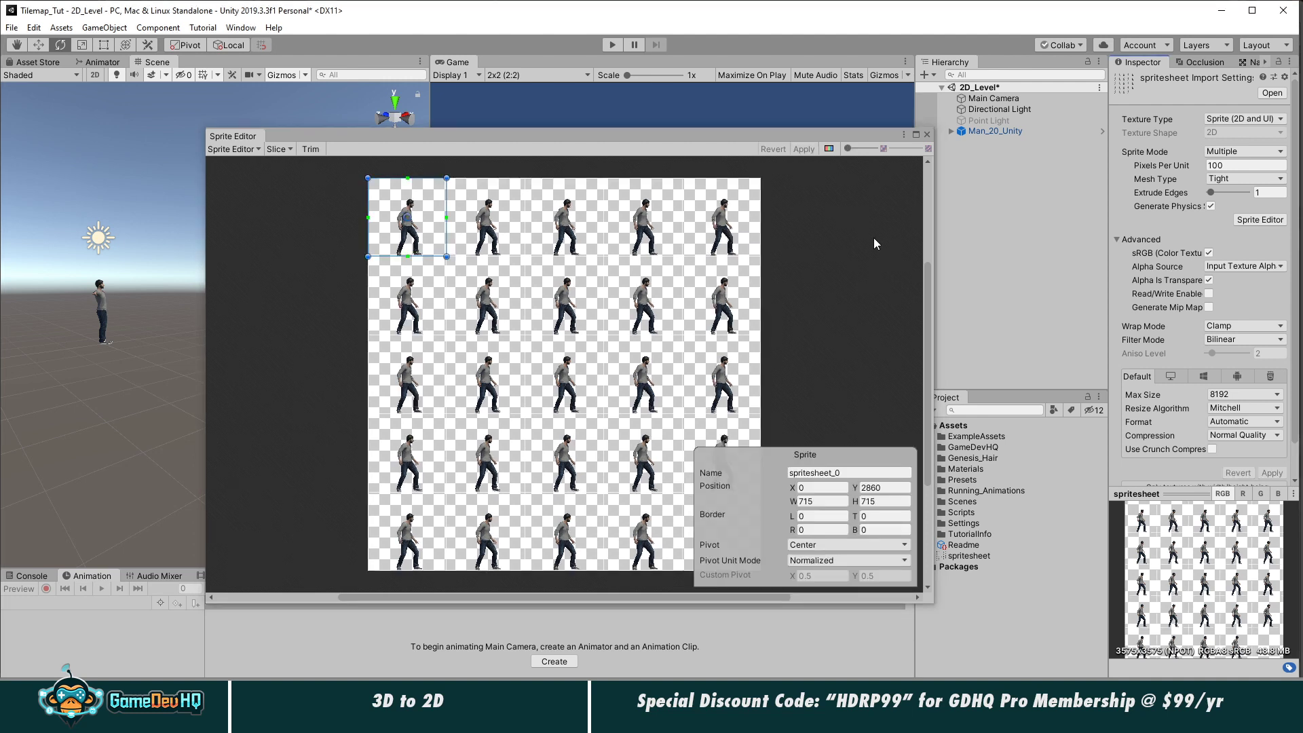
pyautogui.click(927, 134)
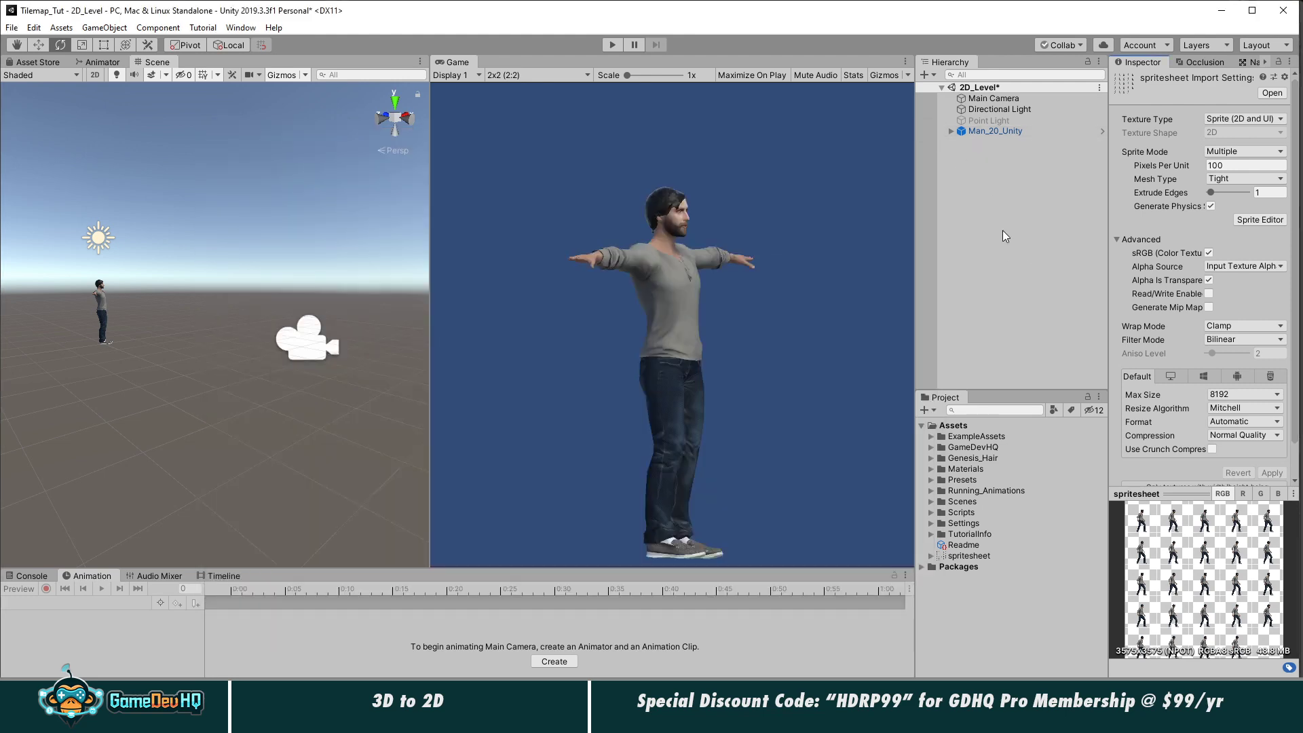
# Step: Deactivate the Man_20_Unity character and drag the spritesheet_0 sprite into the scene
pyautogui.click(949, 131)
pyautogui.click(952, 131)
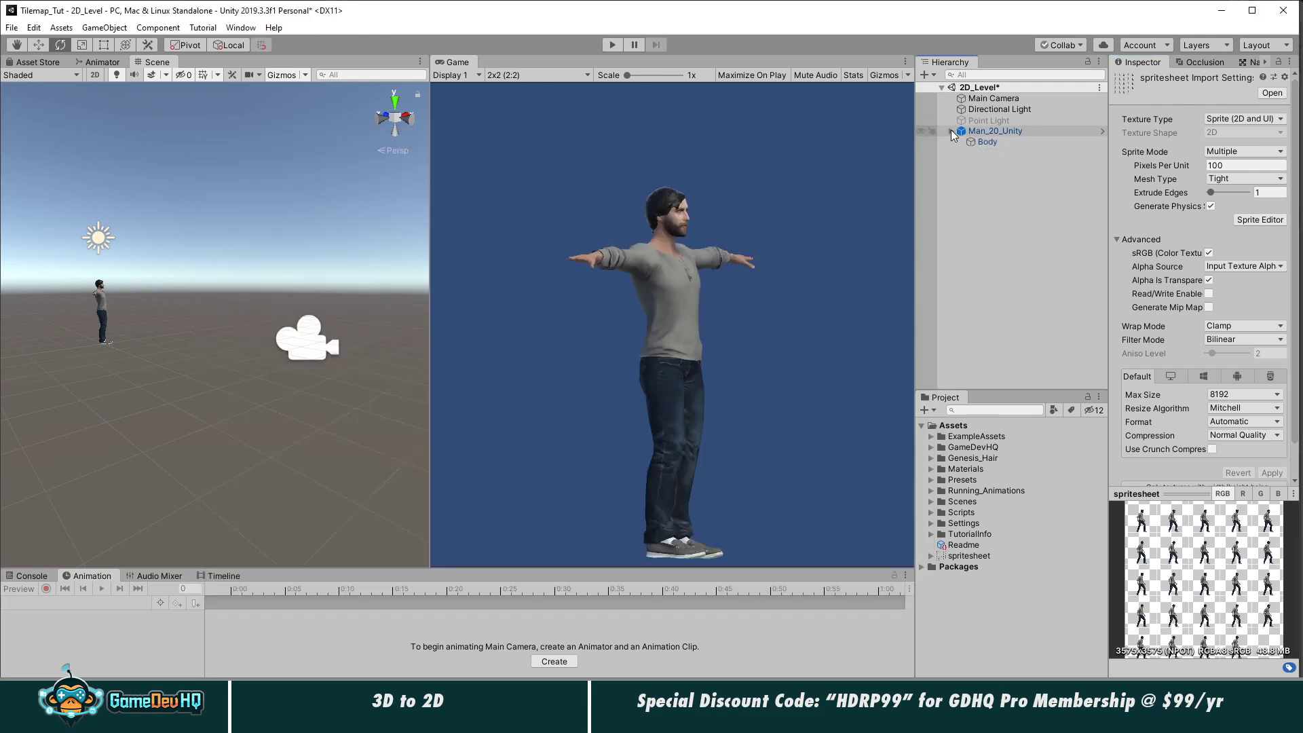
pyautogui.click(951, 131)
pyautogui.click(995, 129)
pyautogui.click(1145, 80)
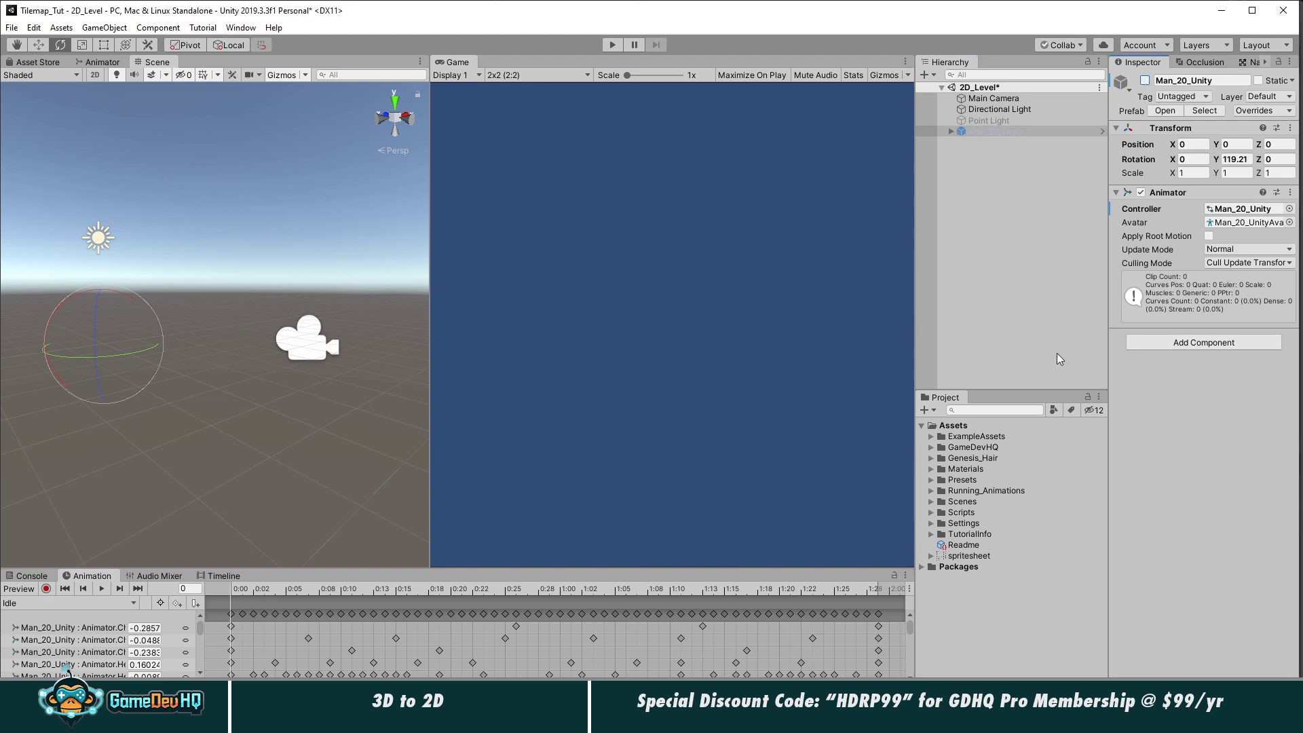
pyautogui.click(933, 556)
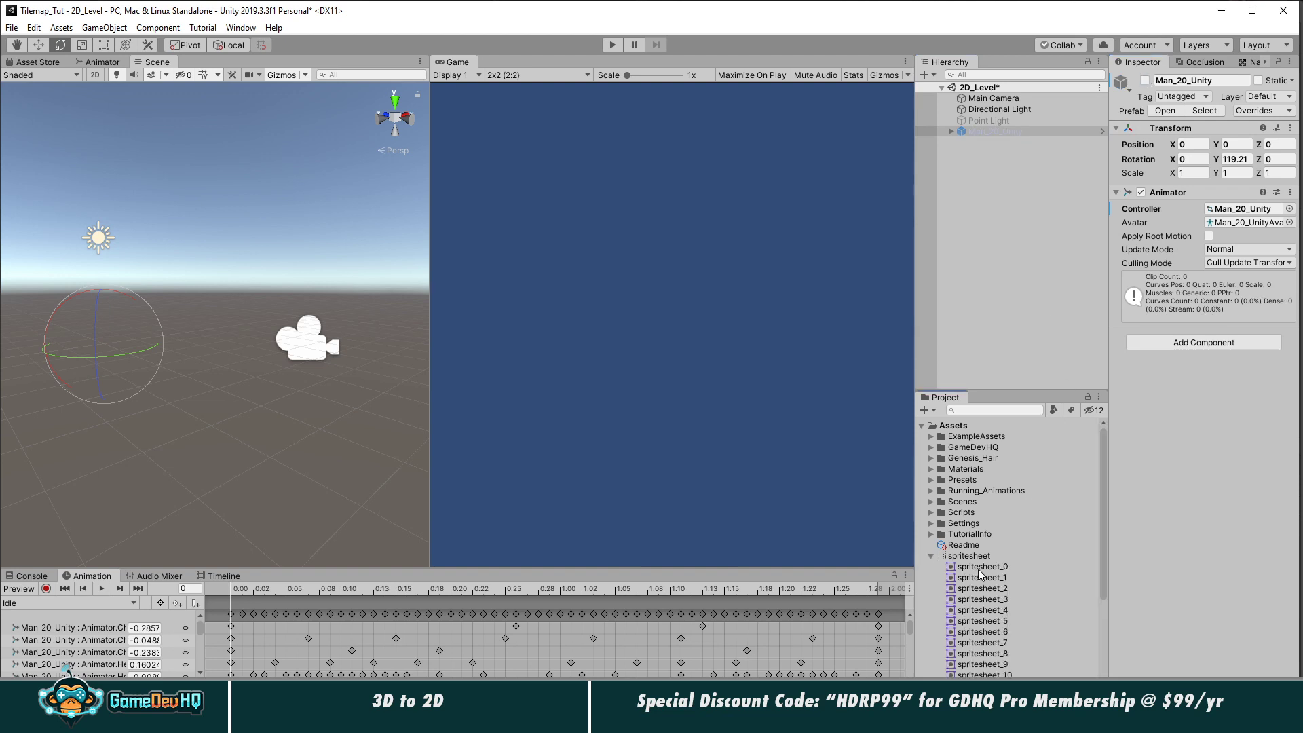
pyautogui.moveTo(979, 569); pyautogui.dragTo(1015, 300)
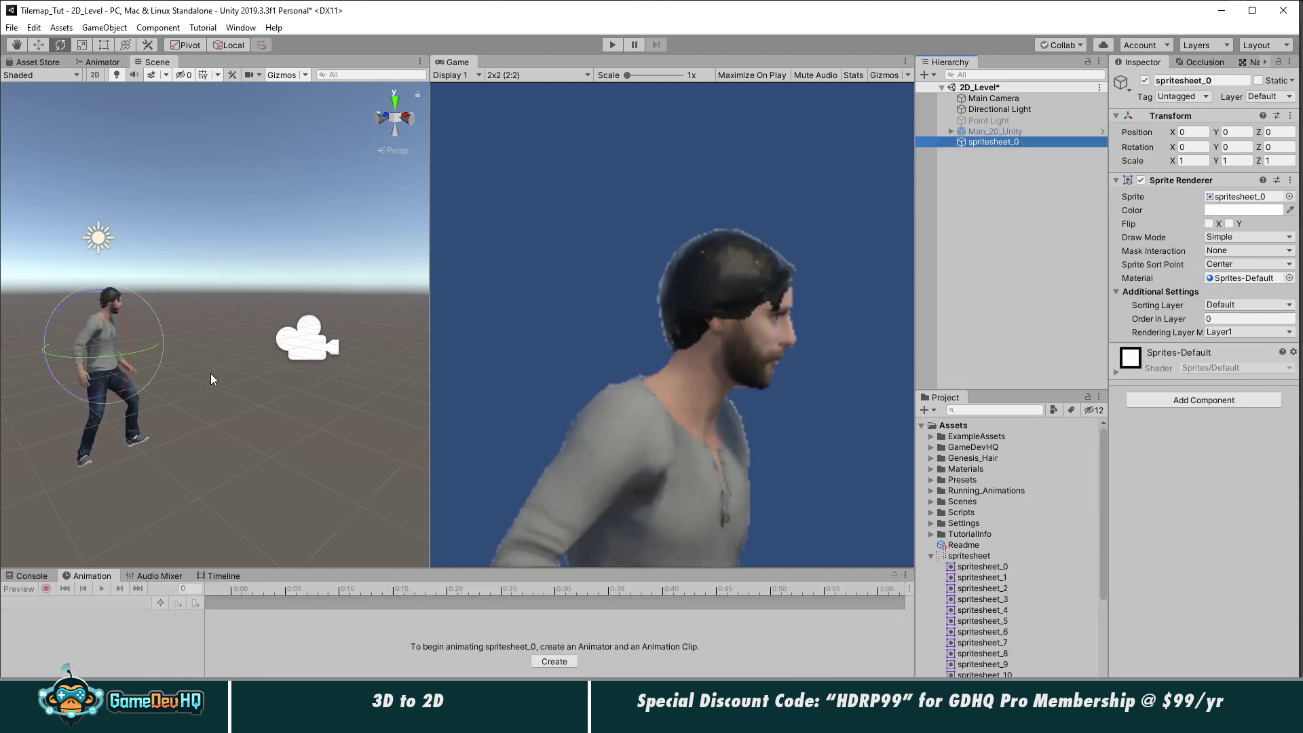
# Step: Orbit the Scene view, select spritesheet_0 in the Hierarchy, and open the Project panel's Create menu
pyautogui.keyDown('alt'); pyautogui.moveTo(133, 388); pyautogui.dragTo(288, 305); pyautogui.keyUp('alt')
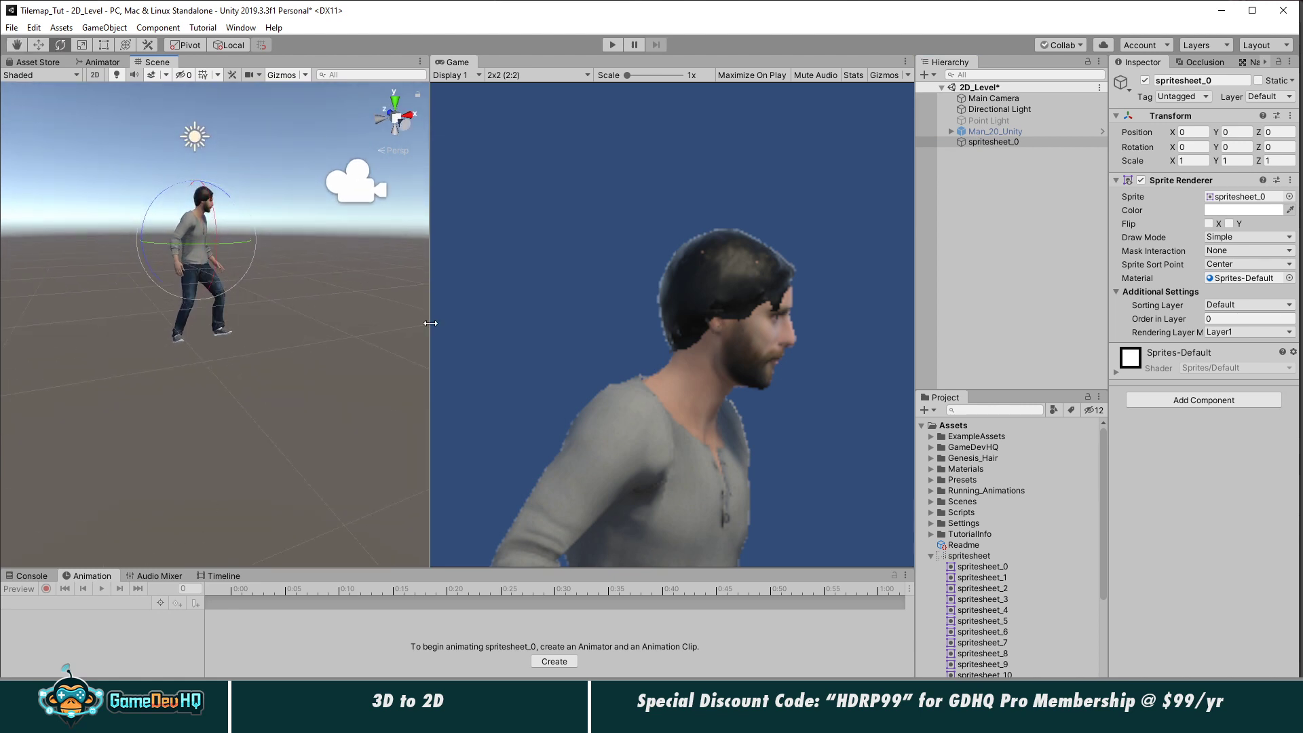
pyautogui.click(1000, 145)
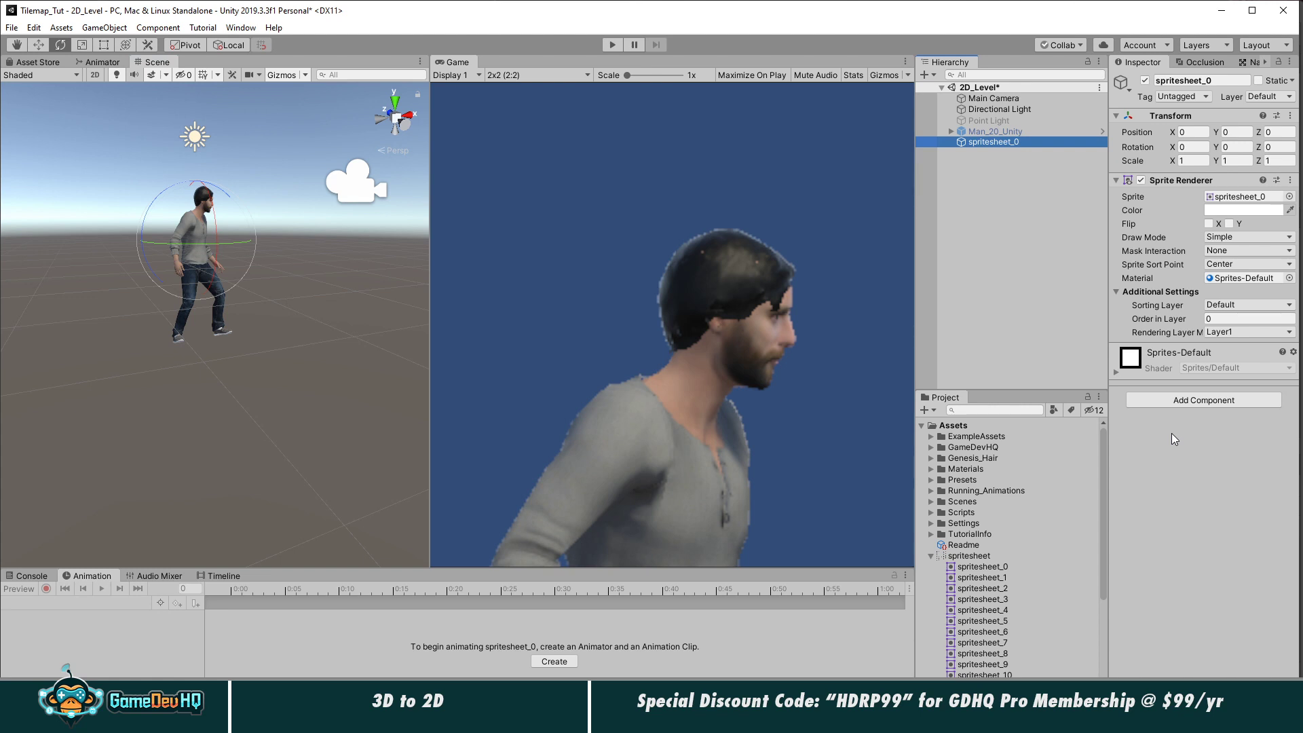
pyautogui.click(931, 412)
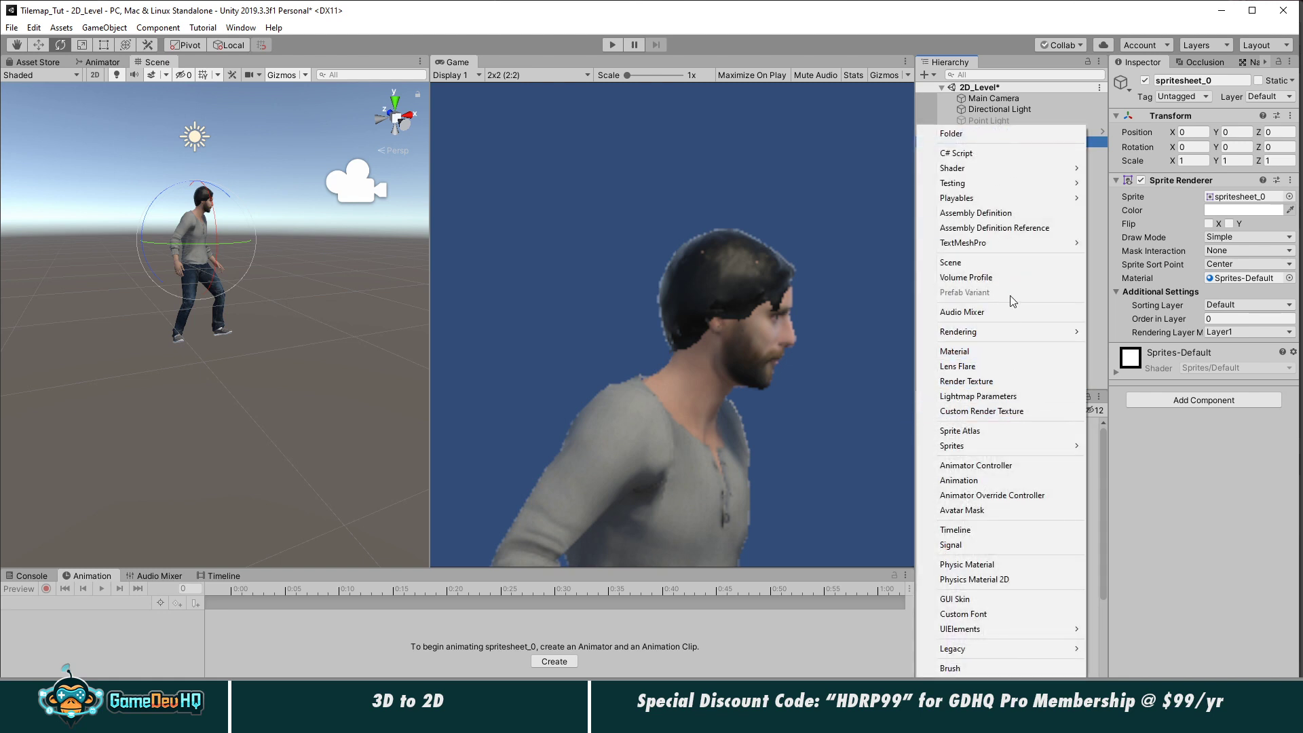
# Step: Create an animation clip named sprite_Idle and attach it to spritesheet_0
pyautogui.click(1008, 481)
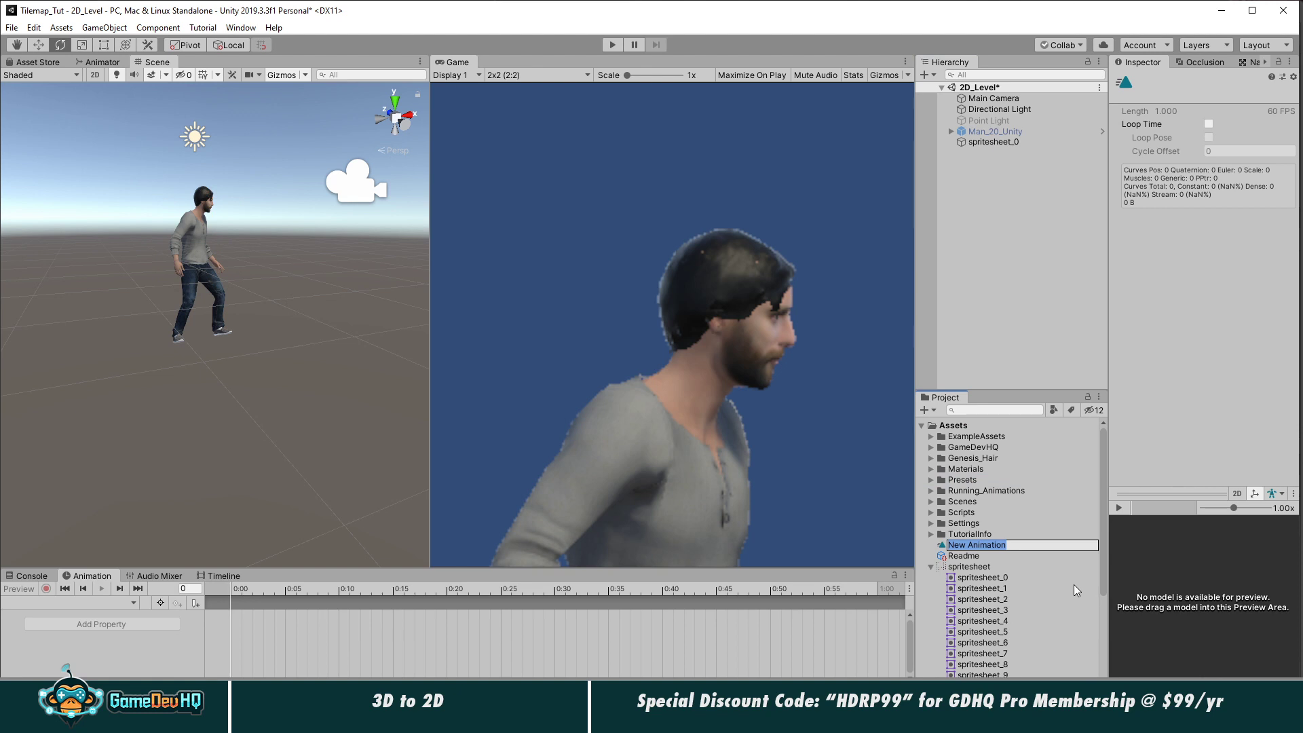
pyautogui.write('sprite_Idle')
pyautogui.press('Return')
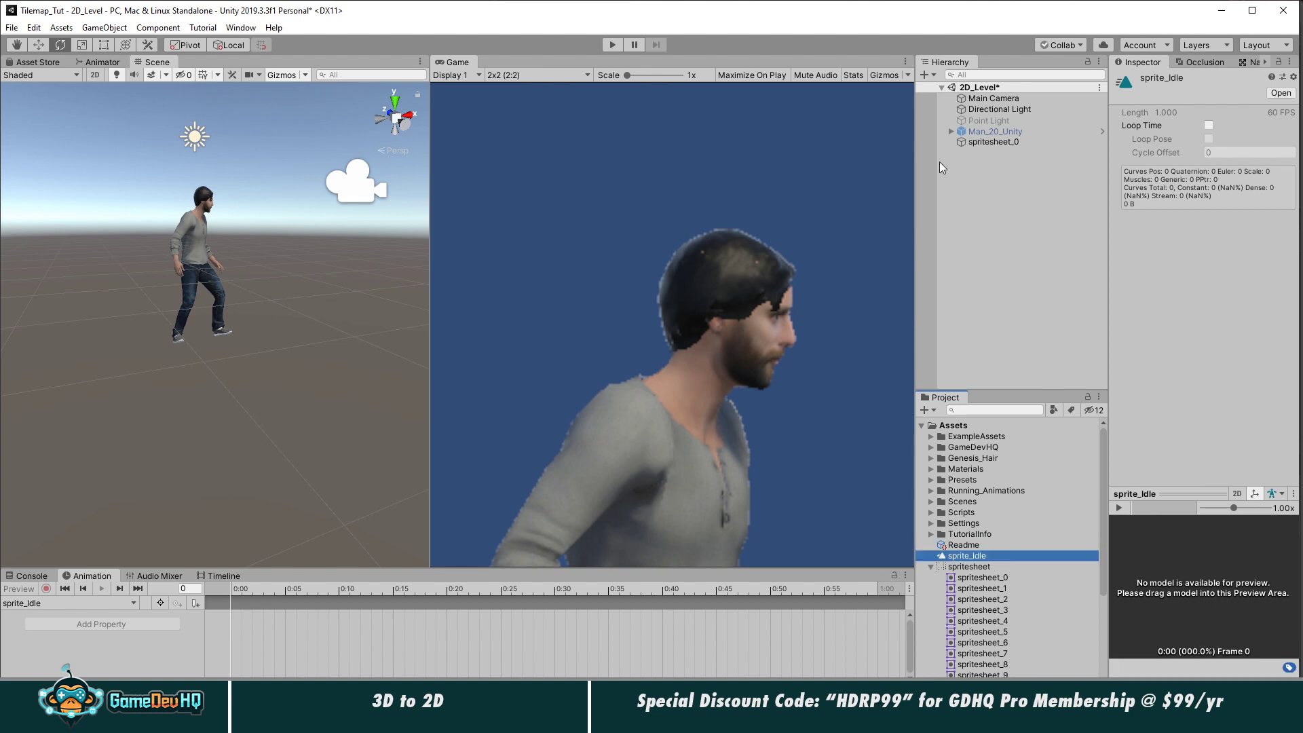
pyautogui.click(972, 141)
pyautogui.moveTo(964, 554); pyautogui.dragTo(1182, 479)
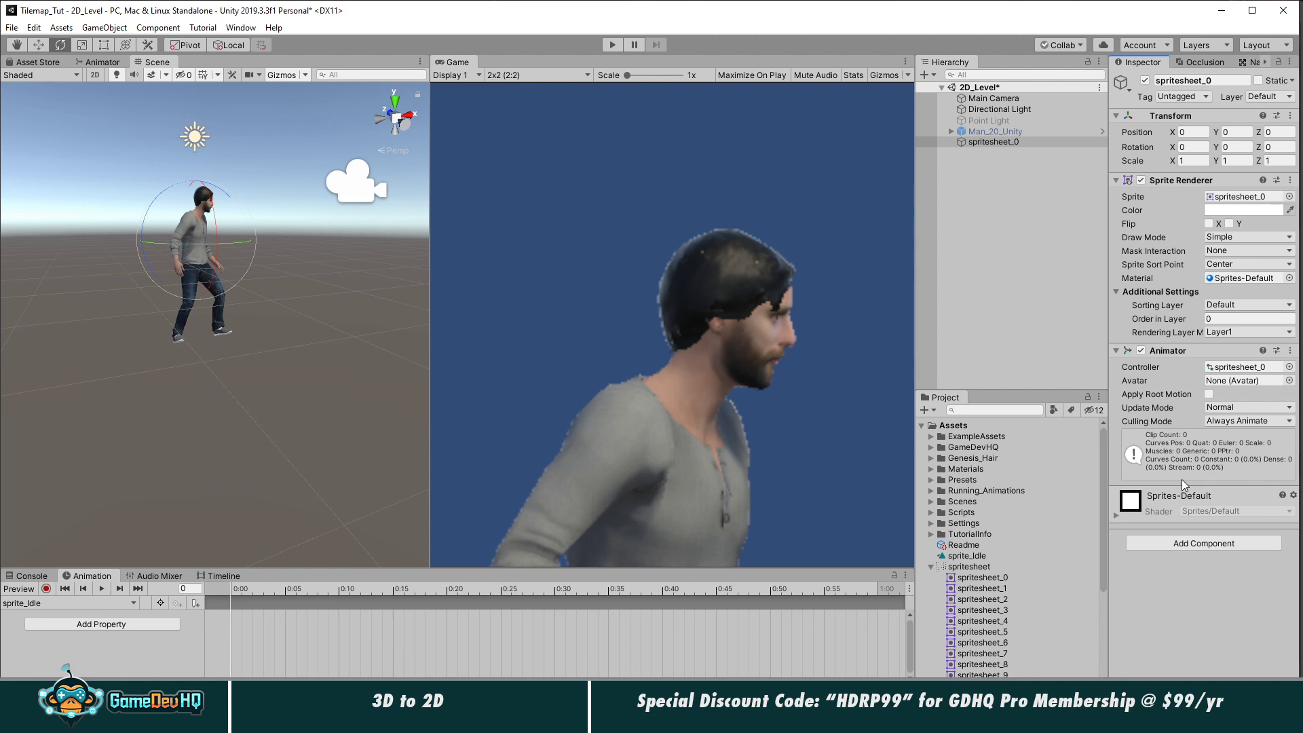
# Step: Add sprites spritesheet_0 through spritesheet_23 as keyframes to sprite_Idle and scrub through the frames
pyautogui.click(986, 579)
pyautogui.scroll(-5, 998, 577)
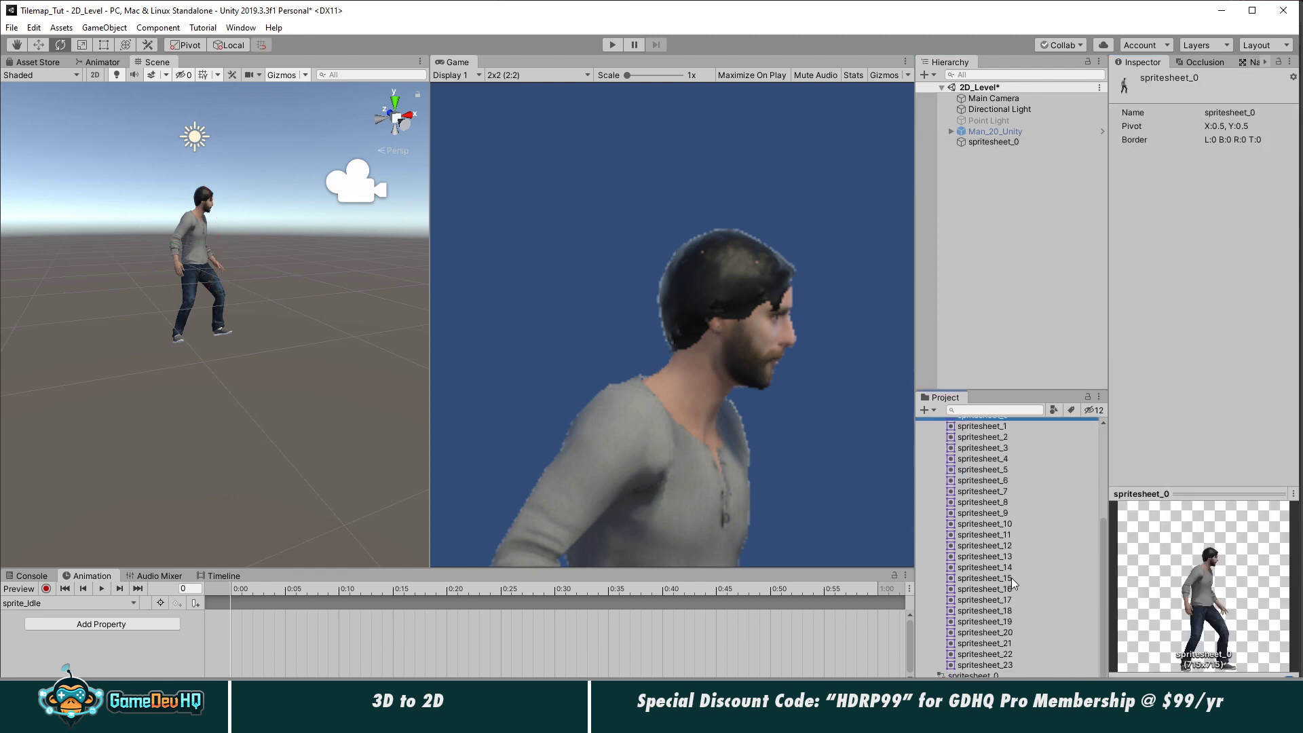
pyautogui.keyDown('shift'); pyautogui.click(1005, 669); pyautogui.keyUp('shift')
pyautogui.moveTo(996, 493); pyautogui.dragTo(311, 625)
pyautogui.moveTo(250, 586); pyautogui.dragTo(197, 583)
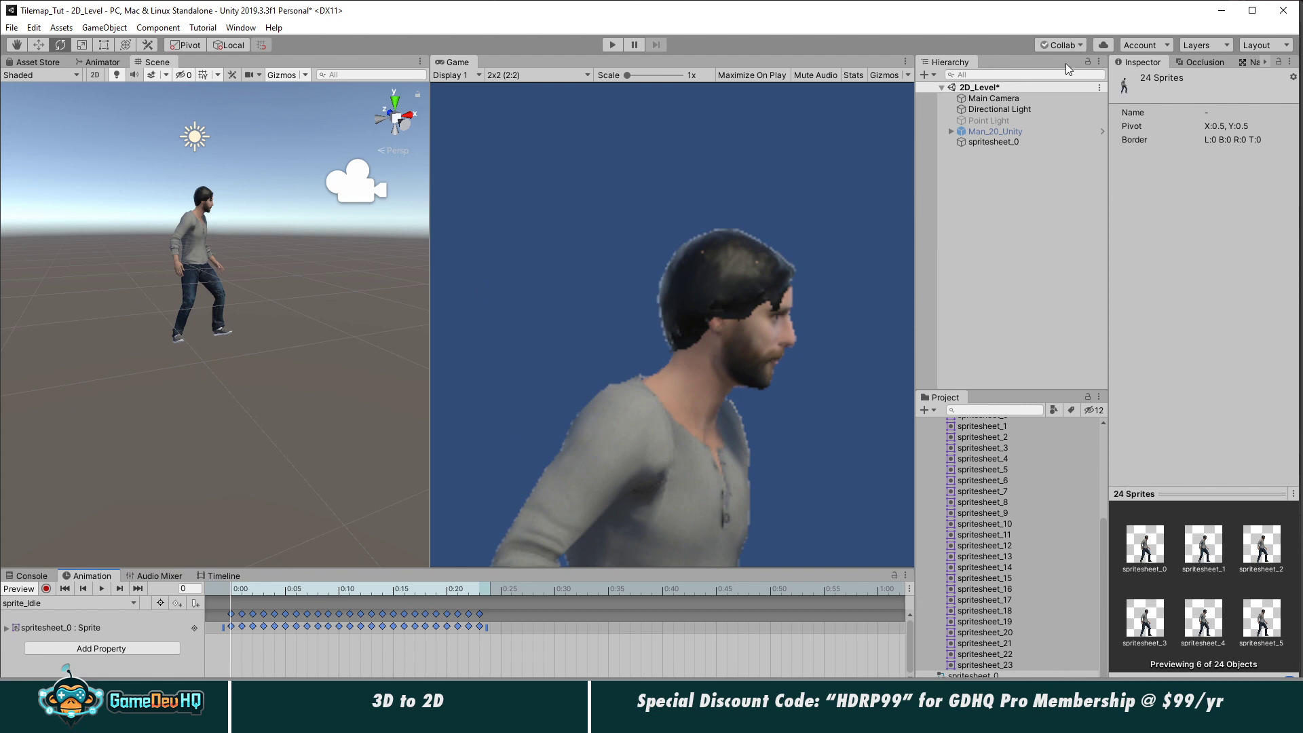
# Step: Set the Main Camera size to 3.91, lower it to frame the sprite, then play spritesheet_0's animation
pyautogui.click(993, 99)
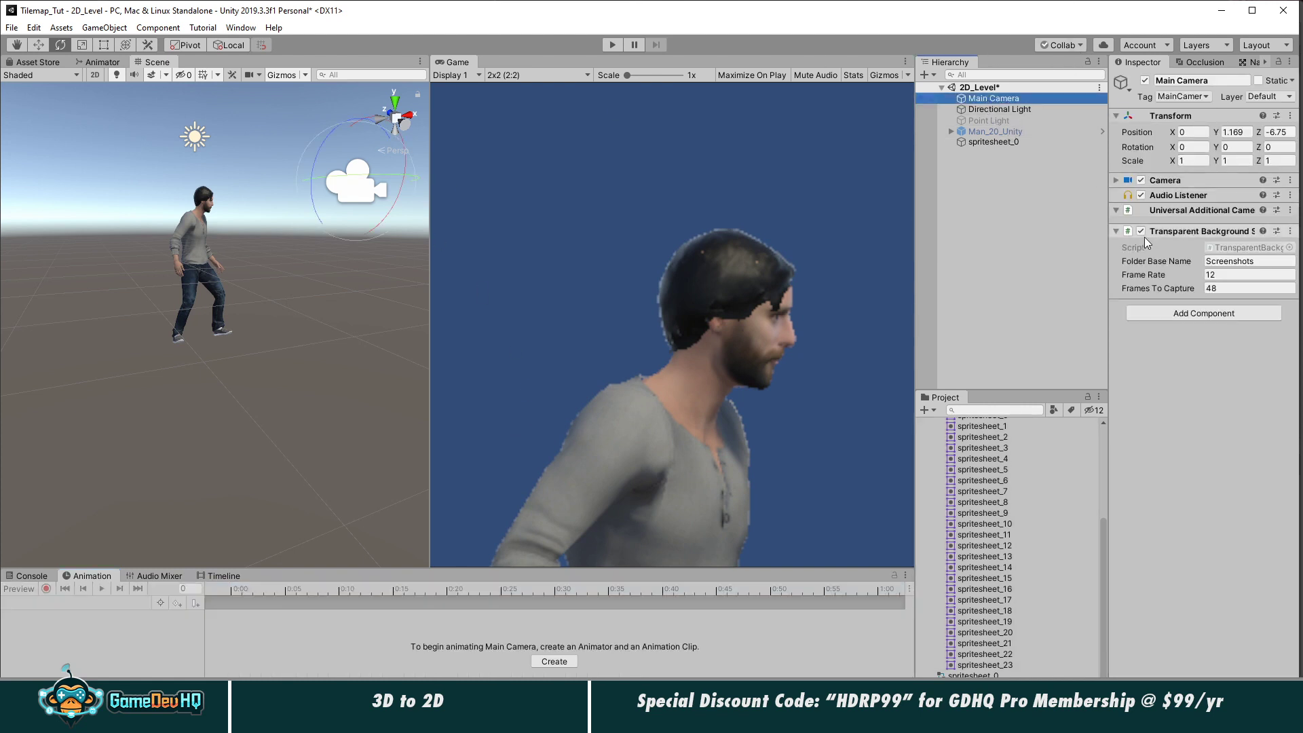
pyautogui.click(1117, 180)
pyautogui.click(1183, 242)
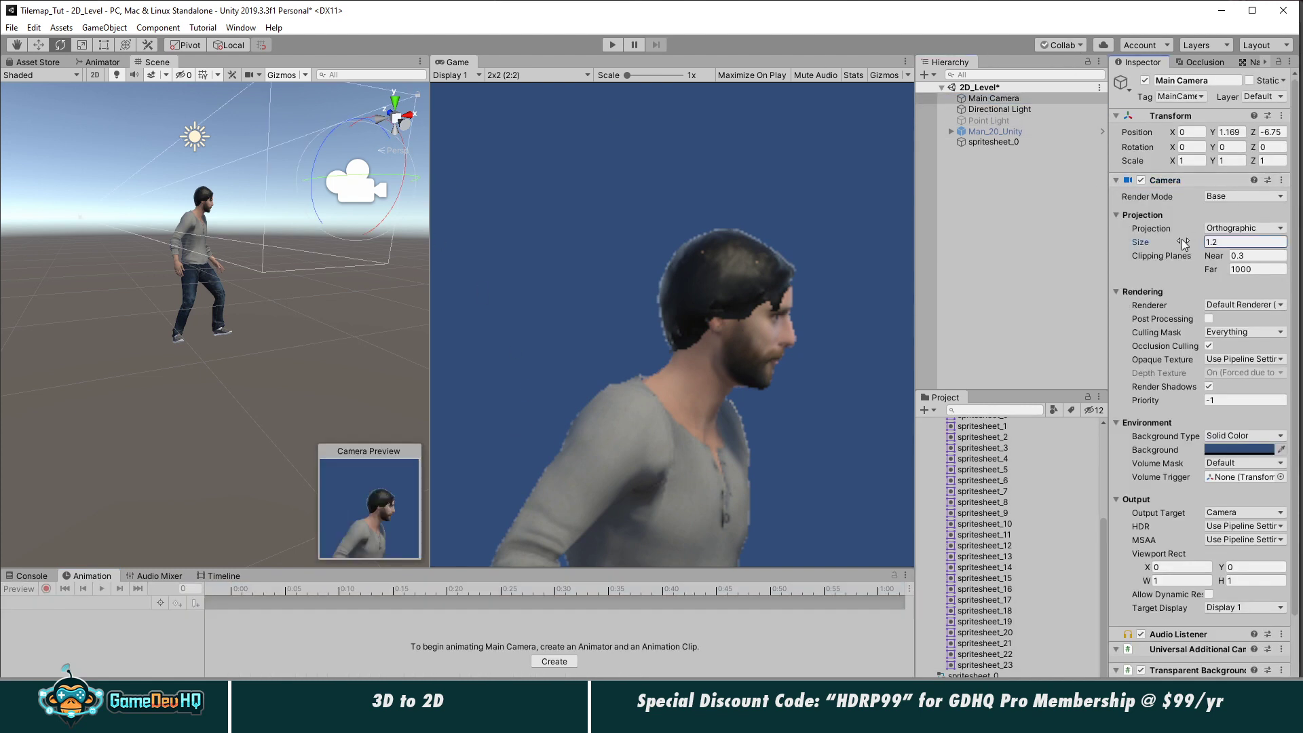
pyautogui.moveTo(1184, 243); pyautogui.dragTo(1246, 237)
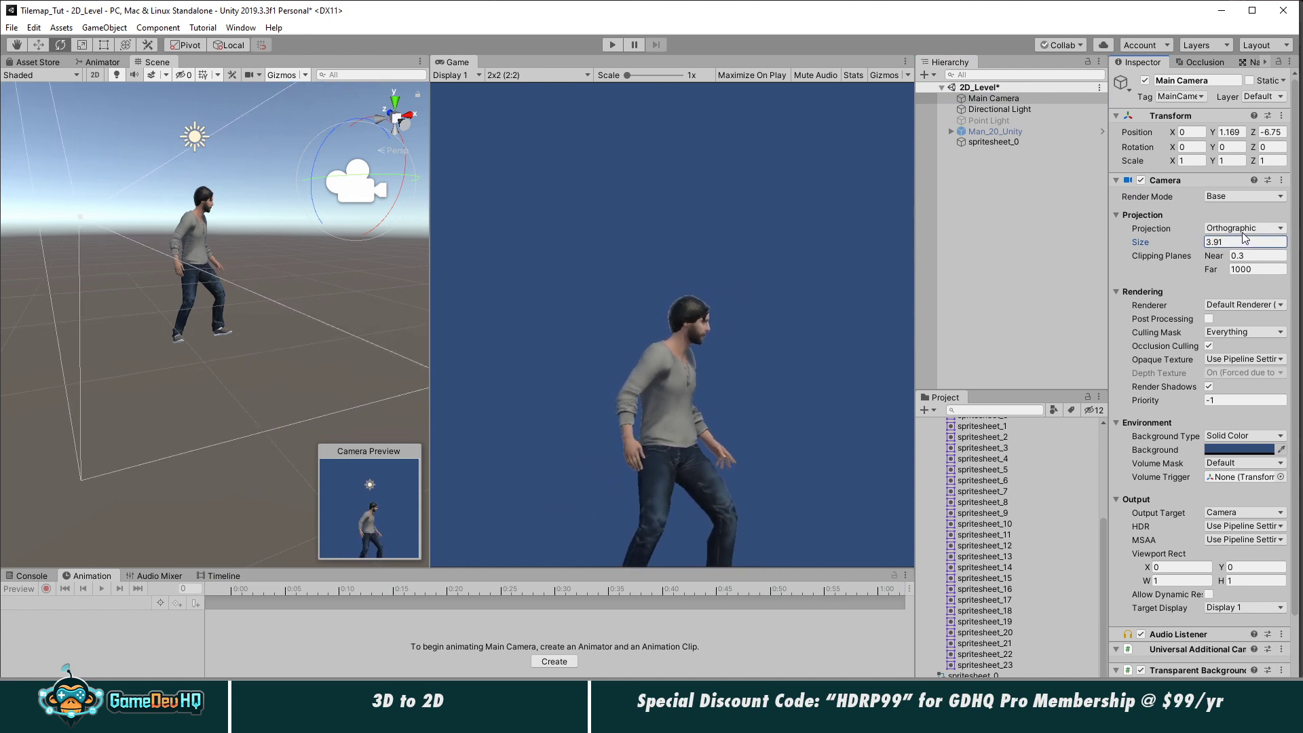
pyautogui.press('w')
pyautogui.moveTo(368, 129); pyautogui.dragTo(357, 265)
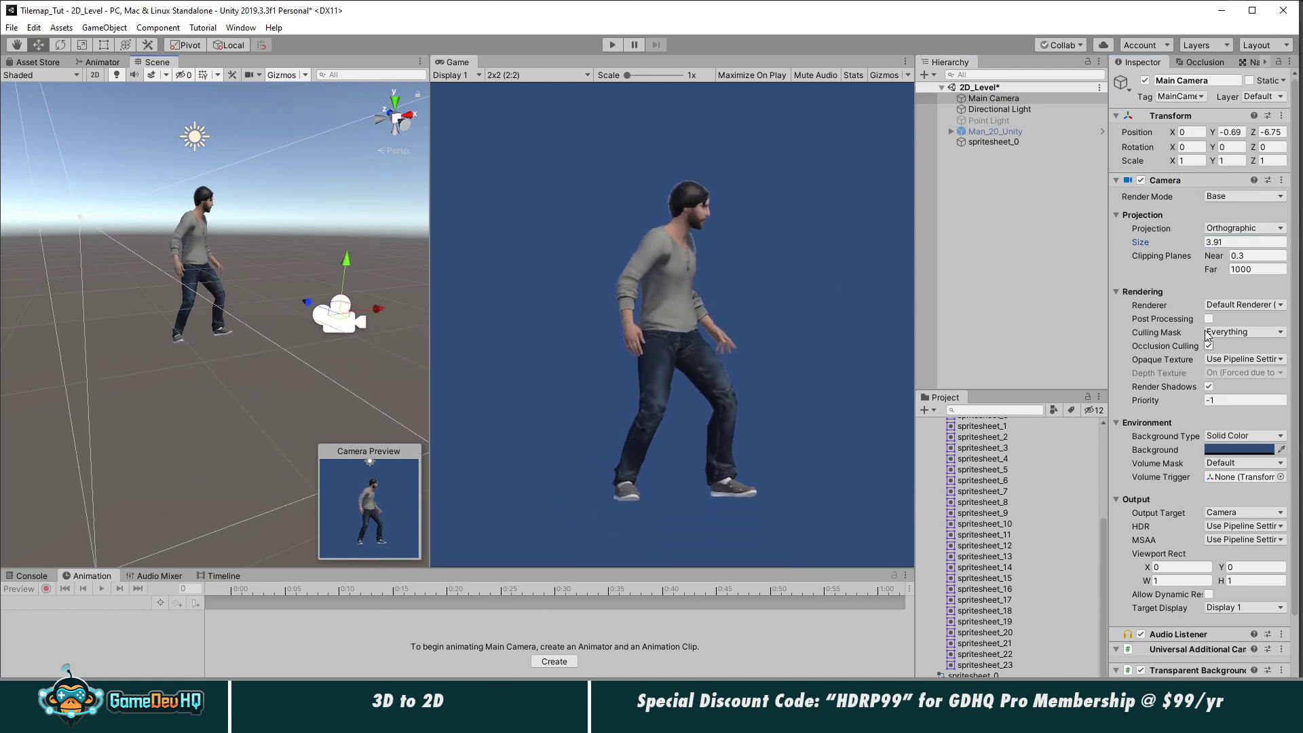
pyautogui.click(988, 142)
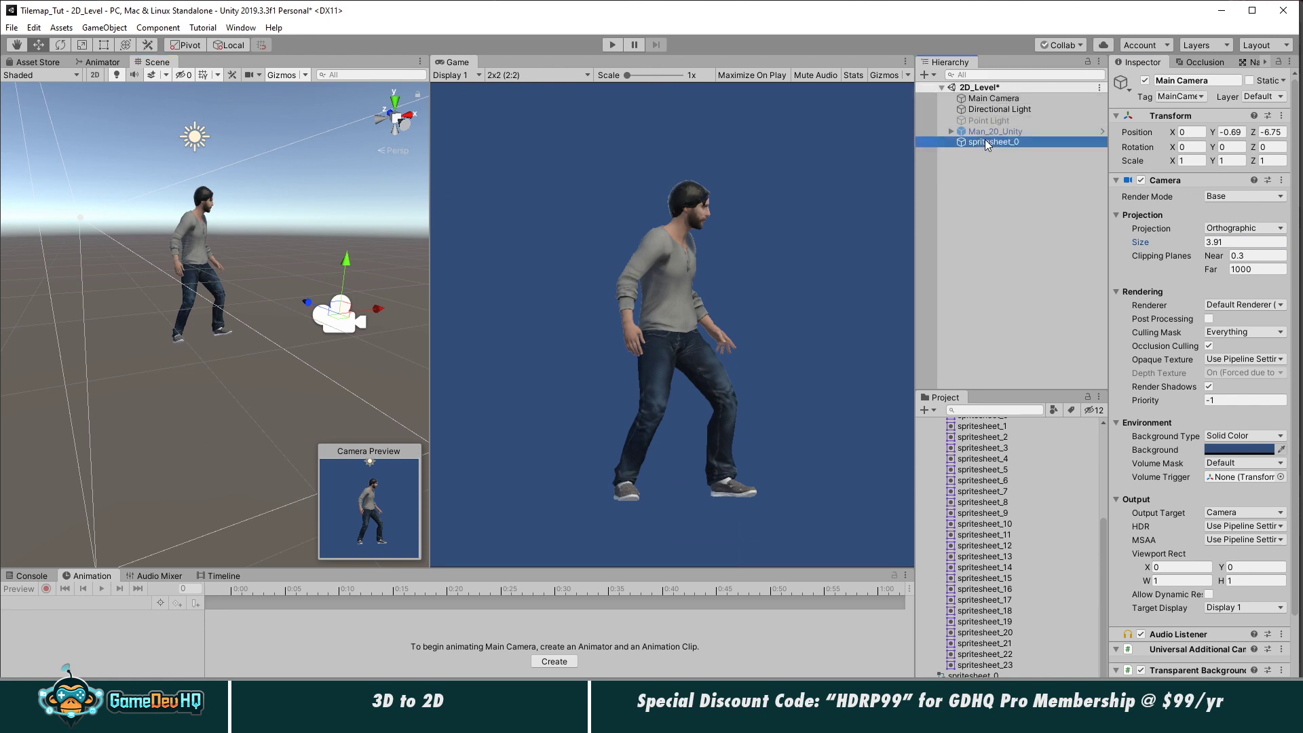
pyautogui.click(102, 589)
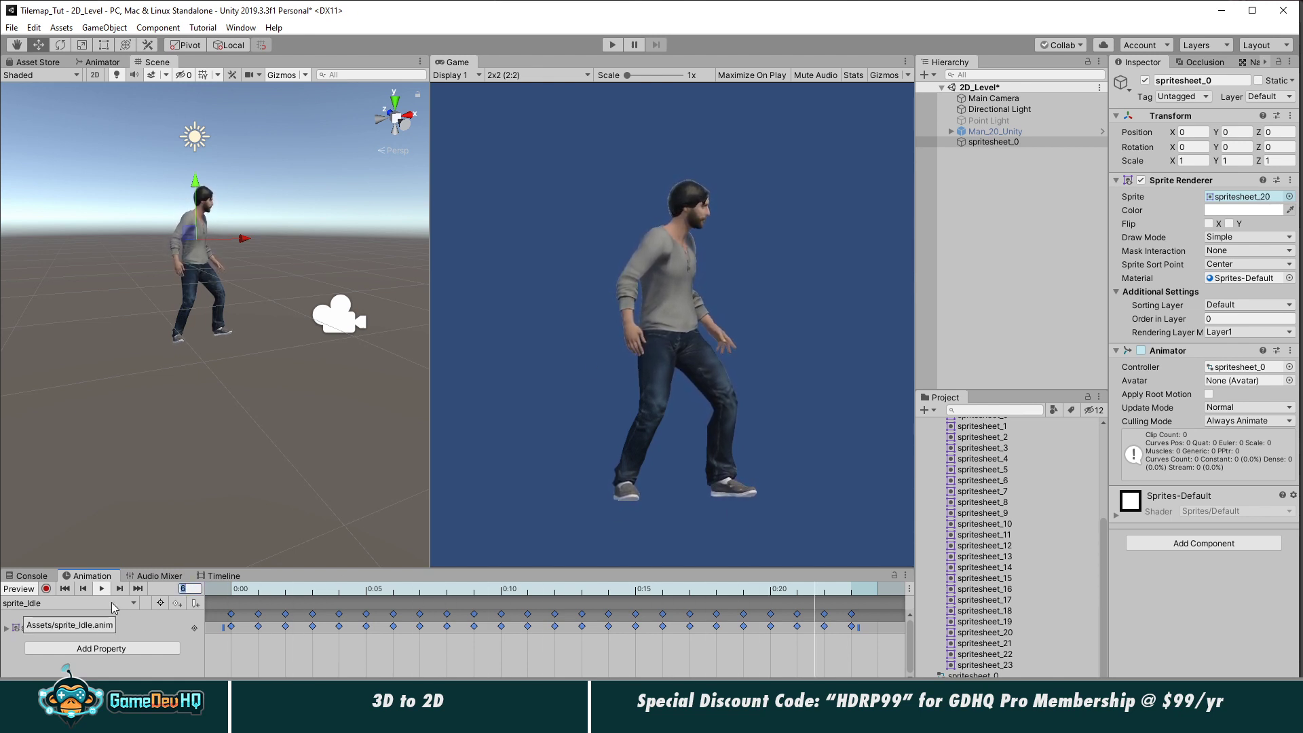
# Step: Scrub the sprite_Idle timeline to frame 5, play and stop it, and widen the property list
pyautogui.click(191, 589)
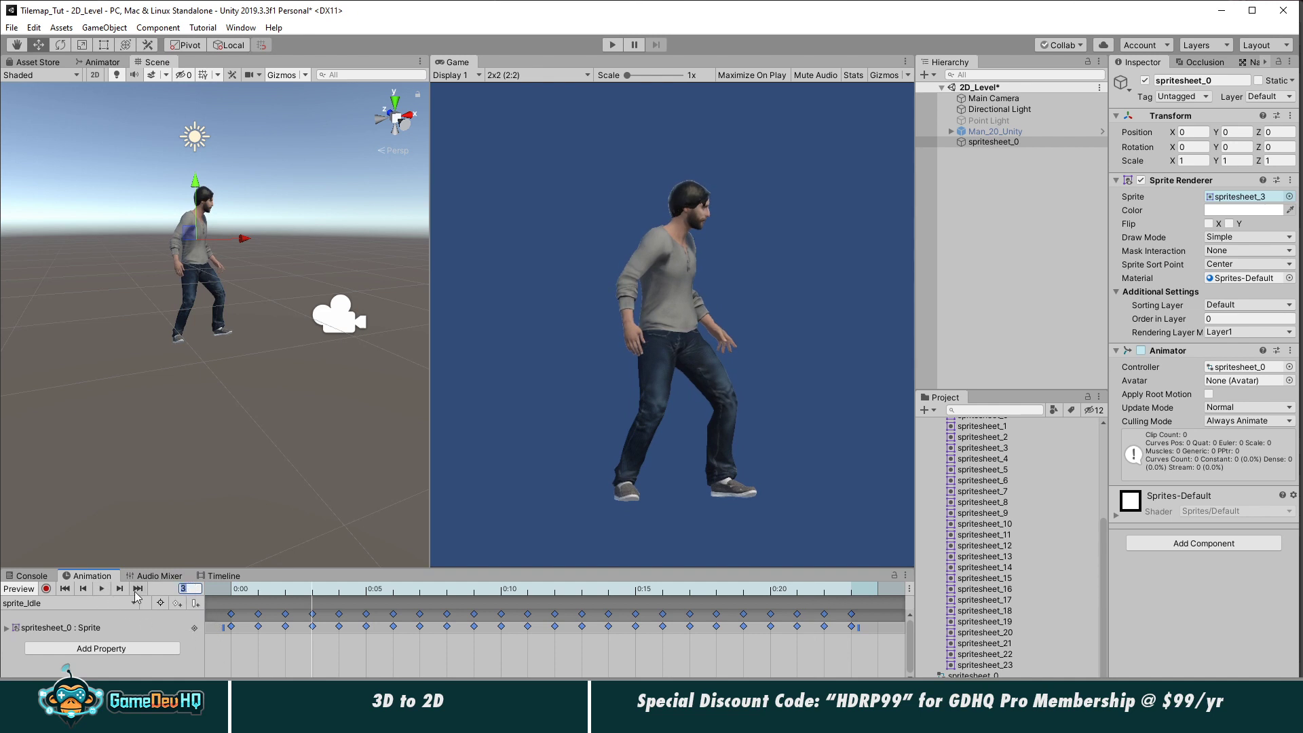
pyautogui.moveTo(285, 588); pyautogui.dragTo(216, 587)
pyautogui.press('Return')
pyautogui.write('5')
pyautogui.press('Return')
pyautogui.click(100, 589)
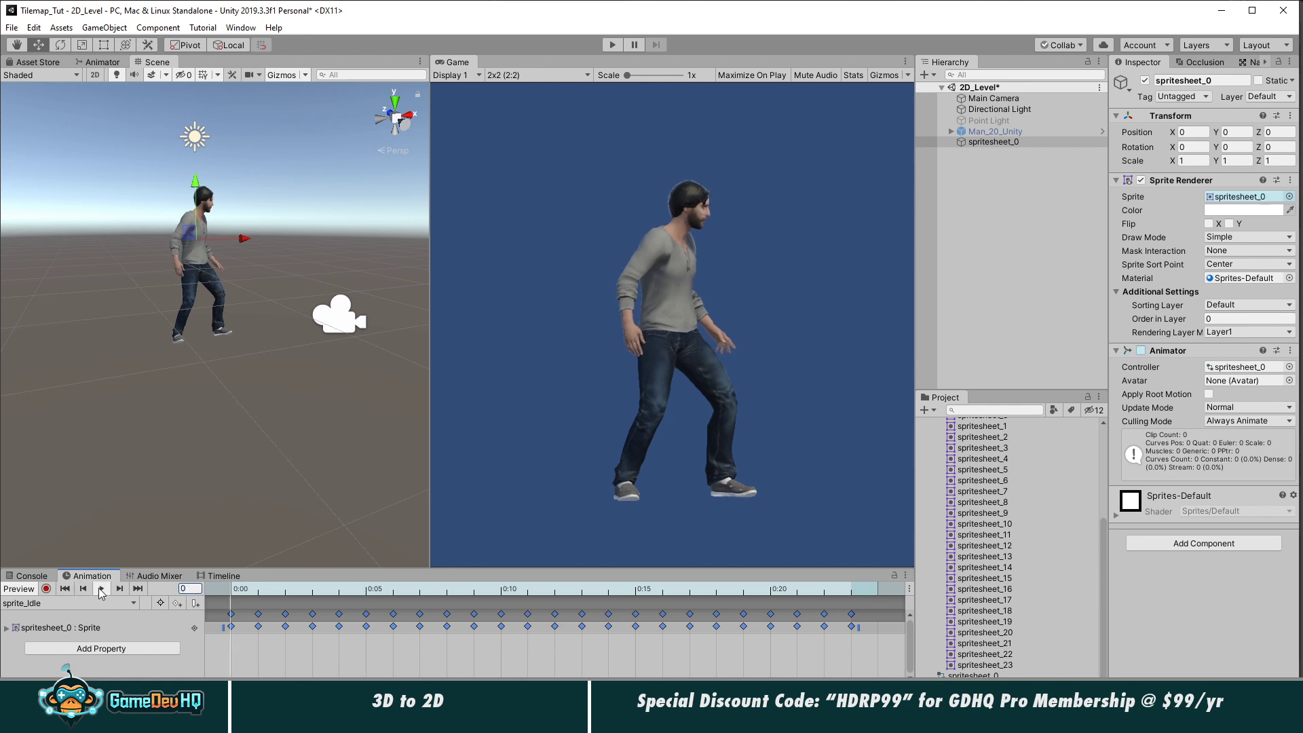
pyautogui.click(101, 590)
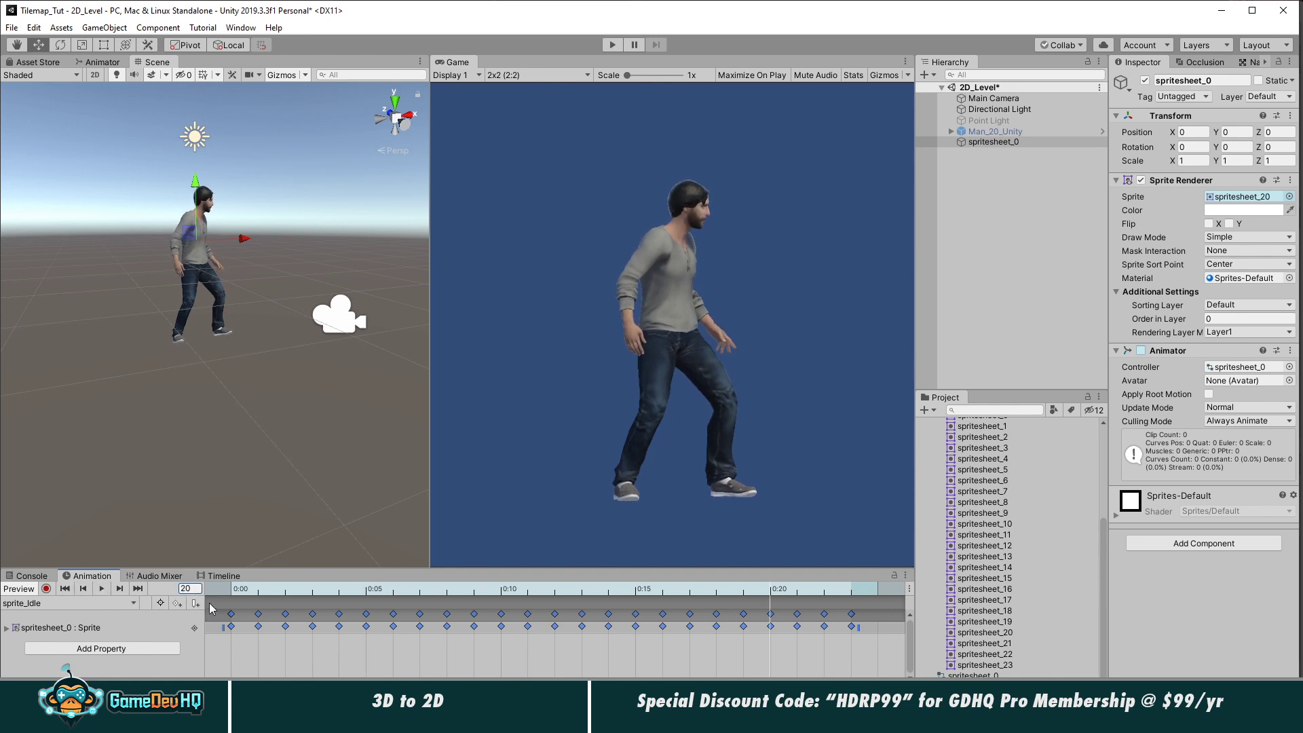
pyautogui.moveTo(202, 614); pyautogui.dragTo(263, 614)
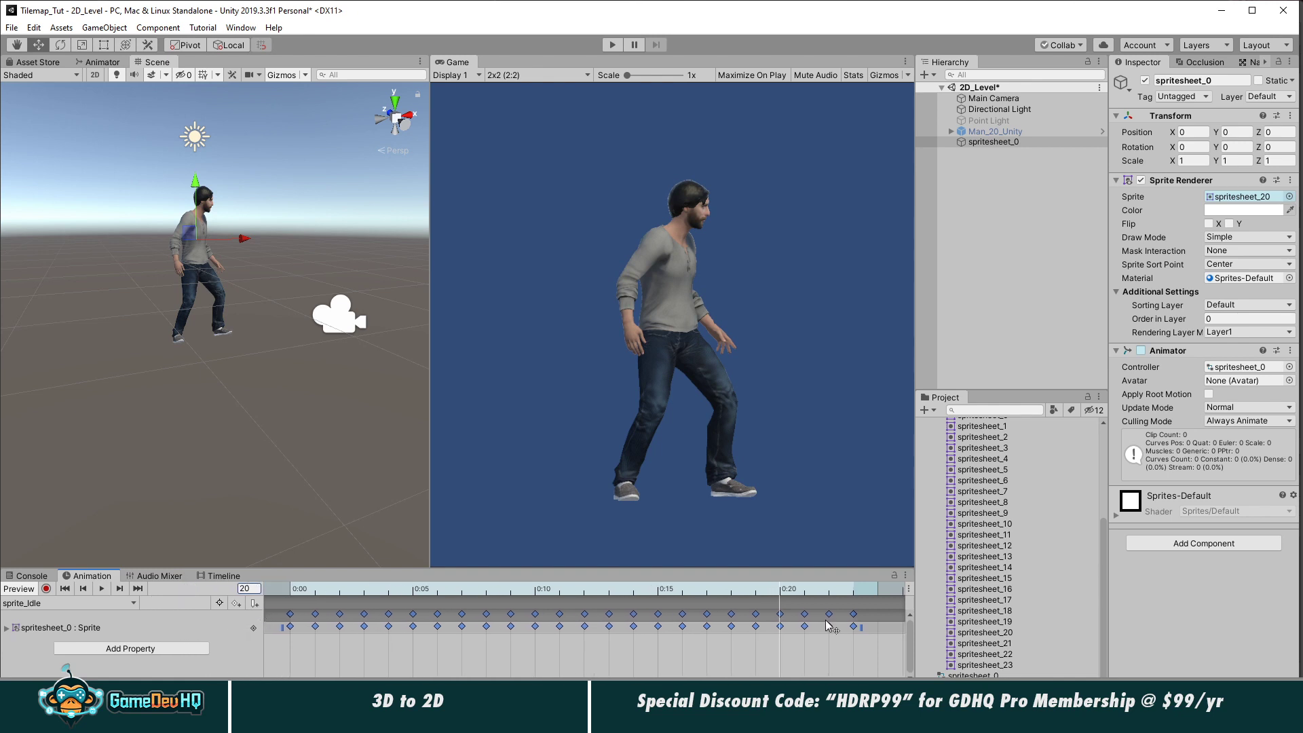
# Step: Show the clip's Sample Rate, set it to 10, and replay the slower animation
pyautogui.click(905, 576)
pyautogui.click(906, 576)
pyautogui.click(908, 590)
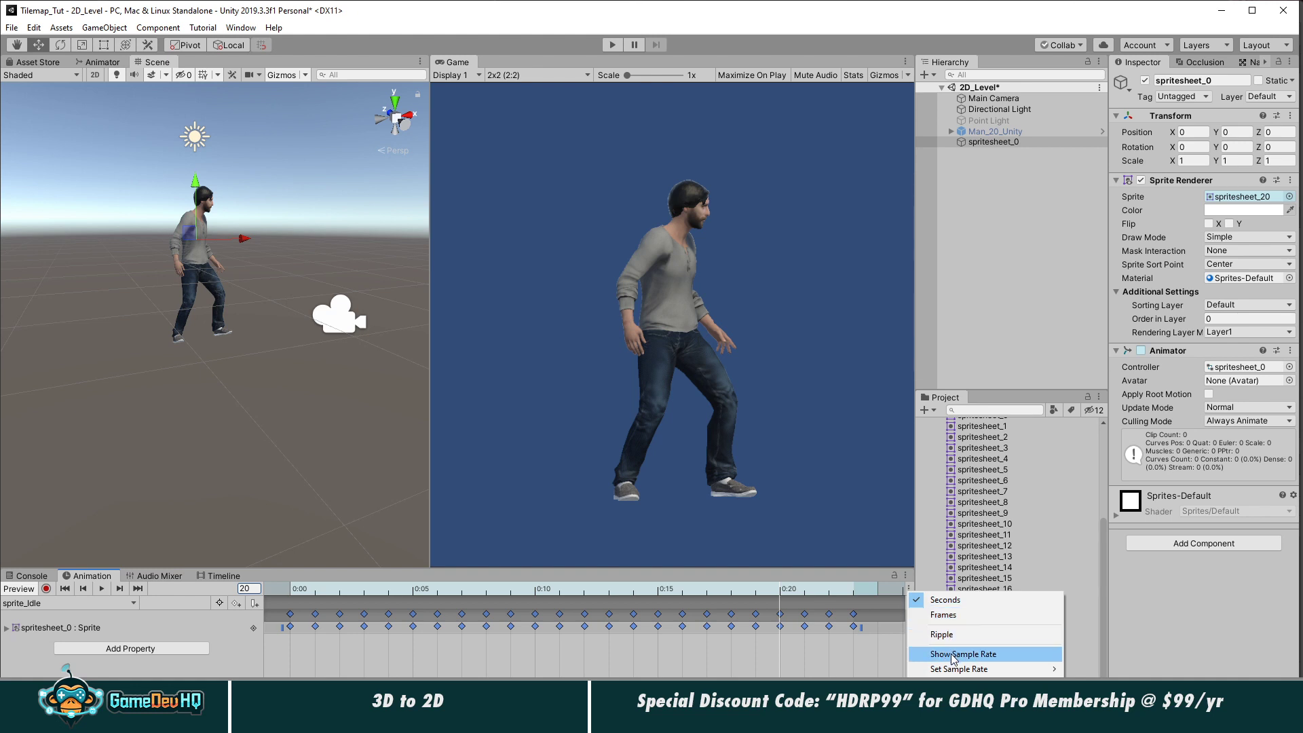
pyautogui.click(953, 655)
pyautogui.click(197, 603)
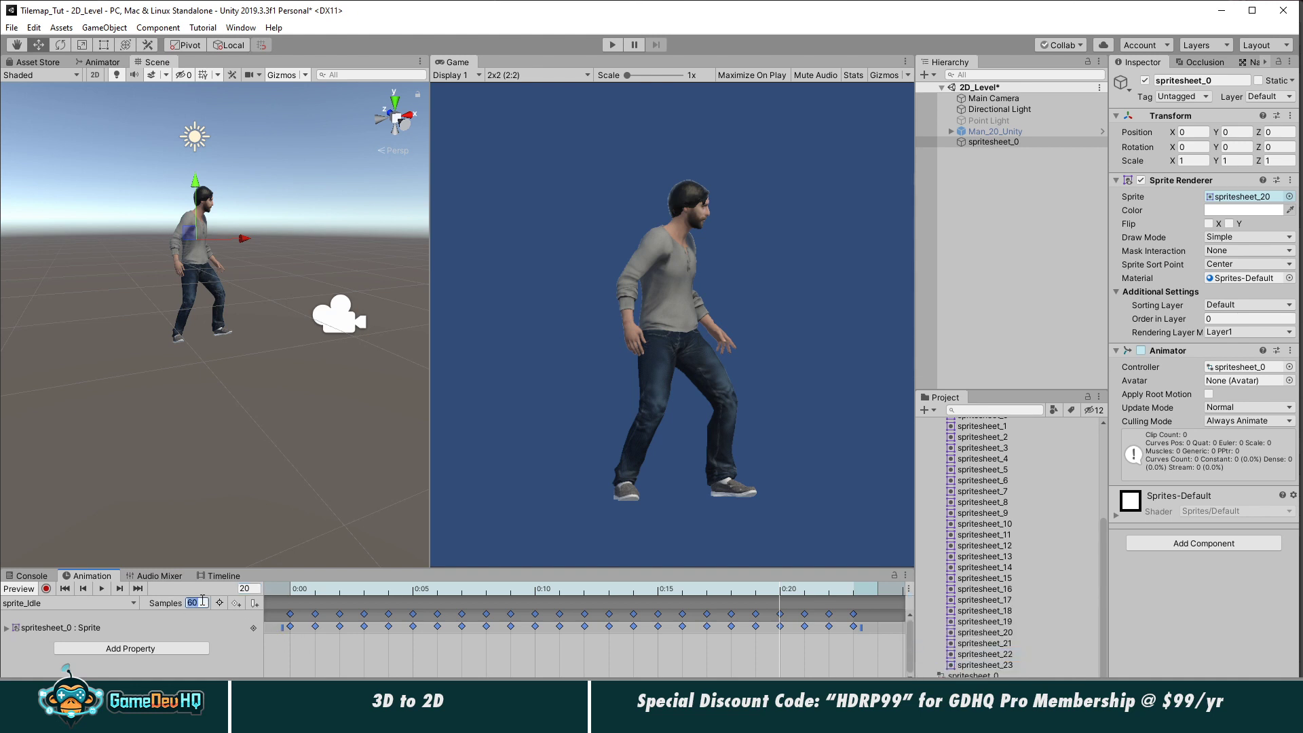
pyautogui.write('10')
pyautogui.press('Return')
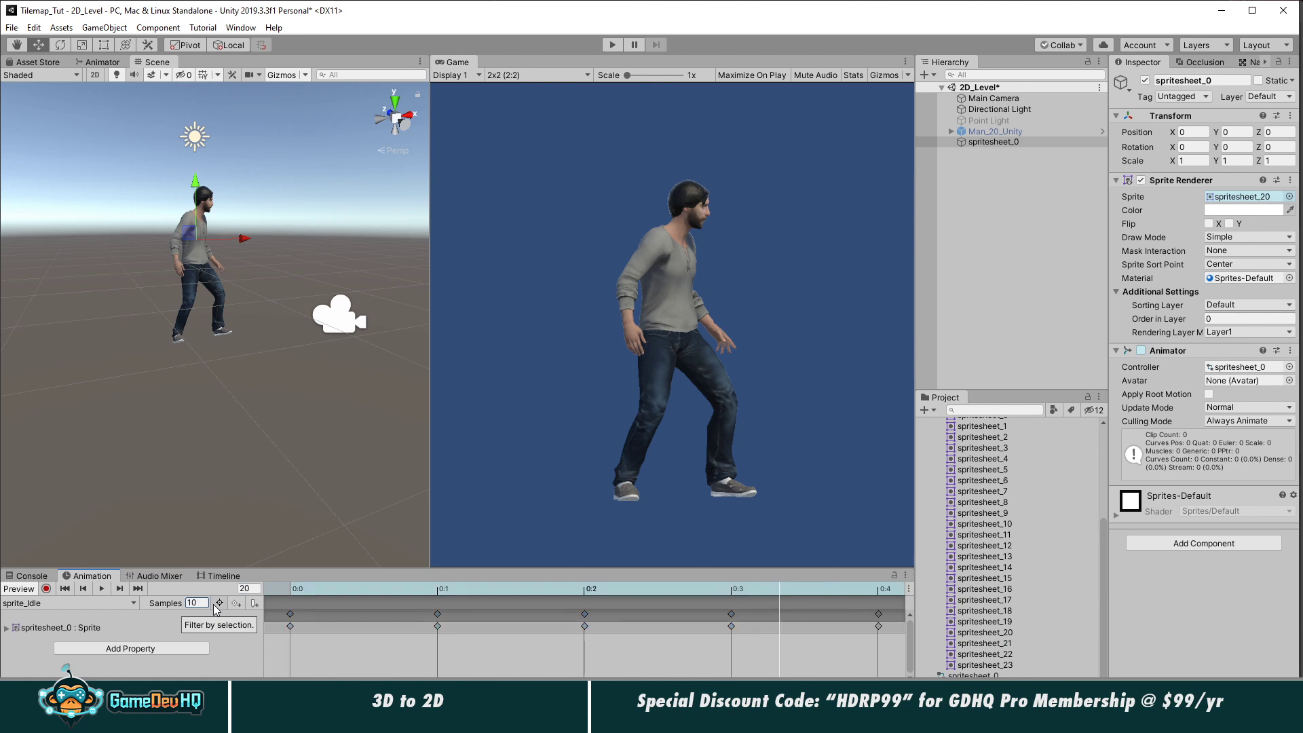
pyautogui.click(101, 588)
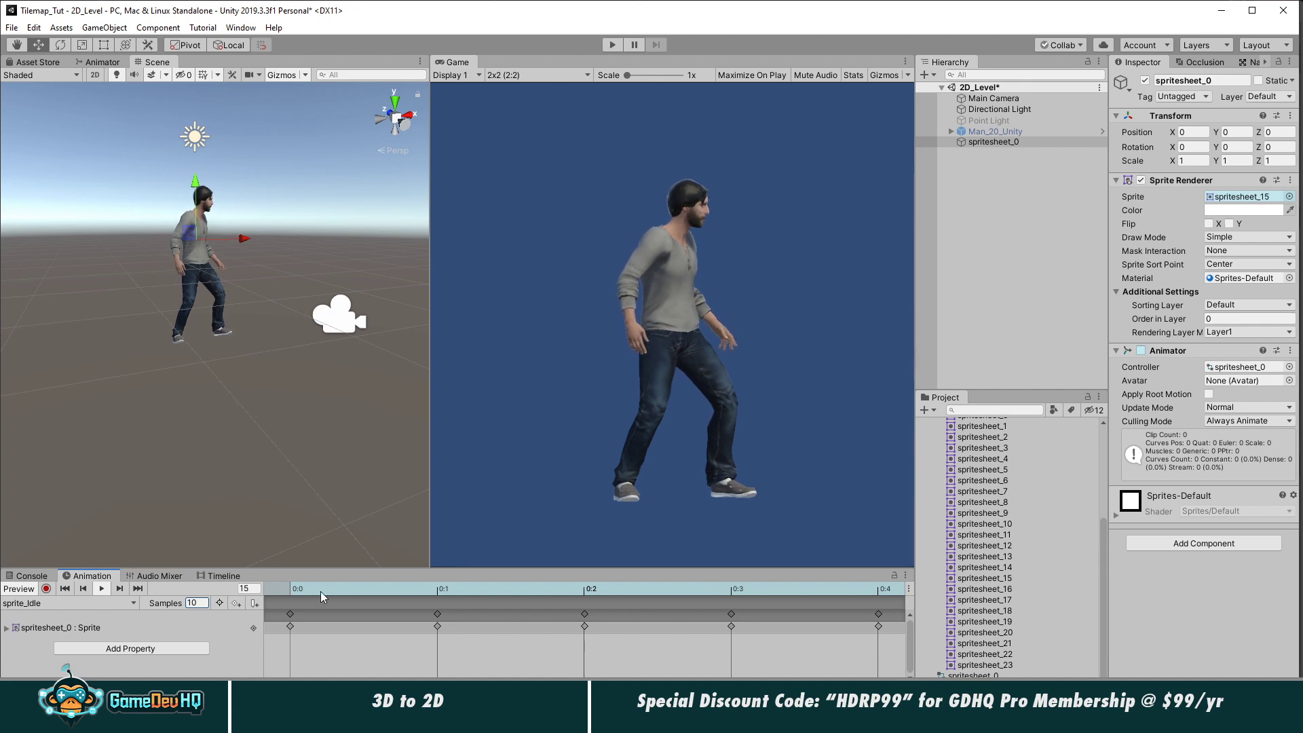
pyautogui.click(201, 720)
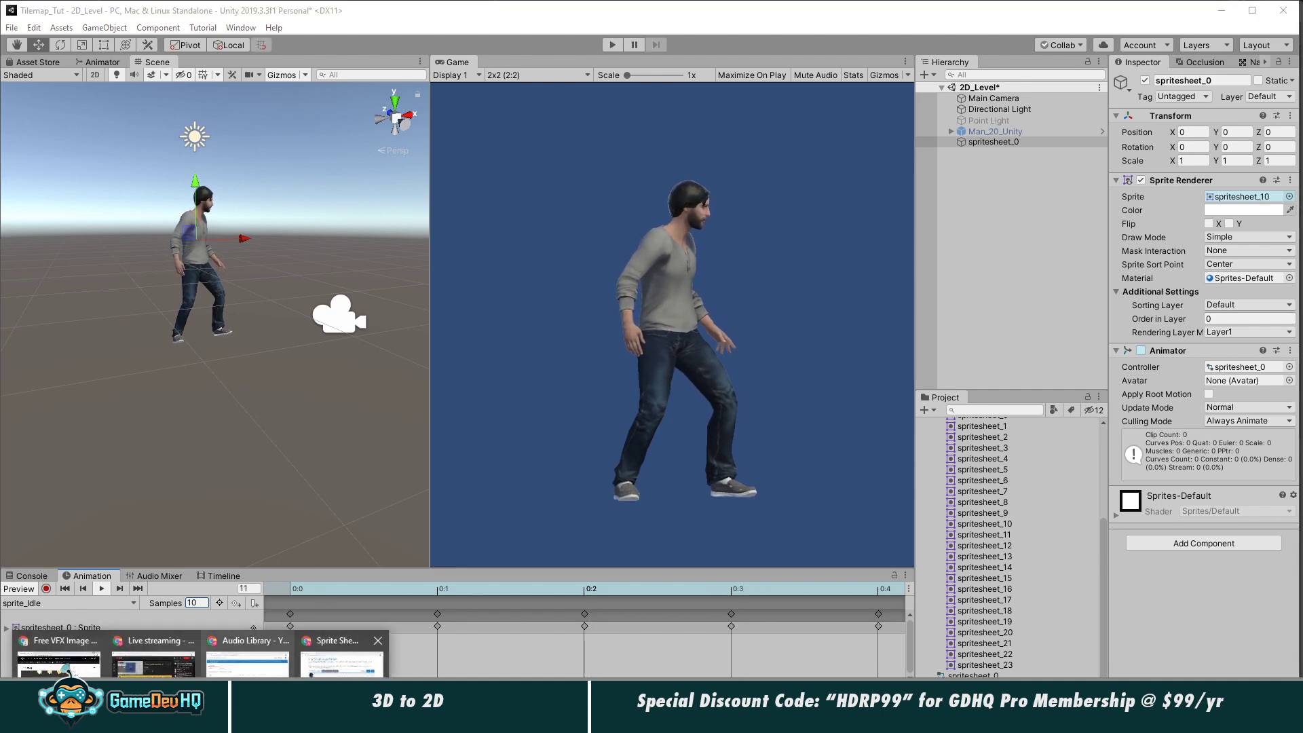
# Step: In the online packer settings, switch the data format to JSON array then LESS, reload, and close Chrome
pyautogui.click(339, 658)
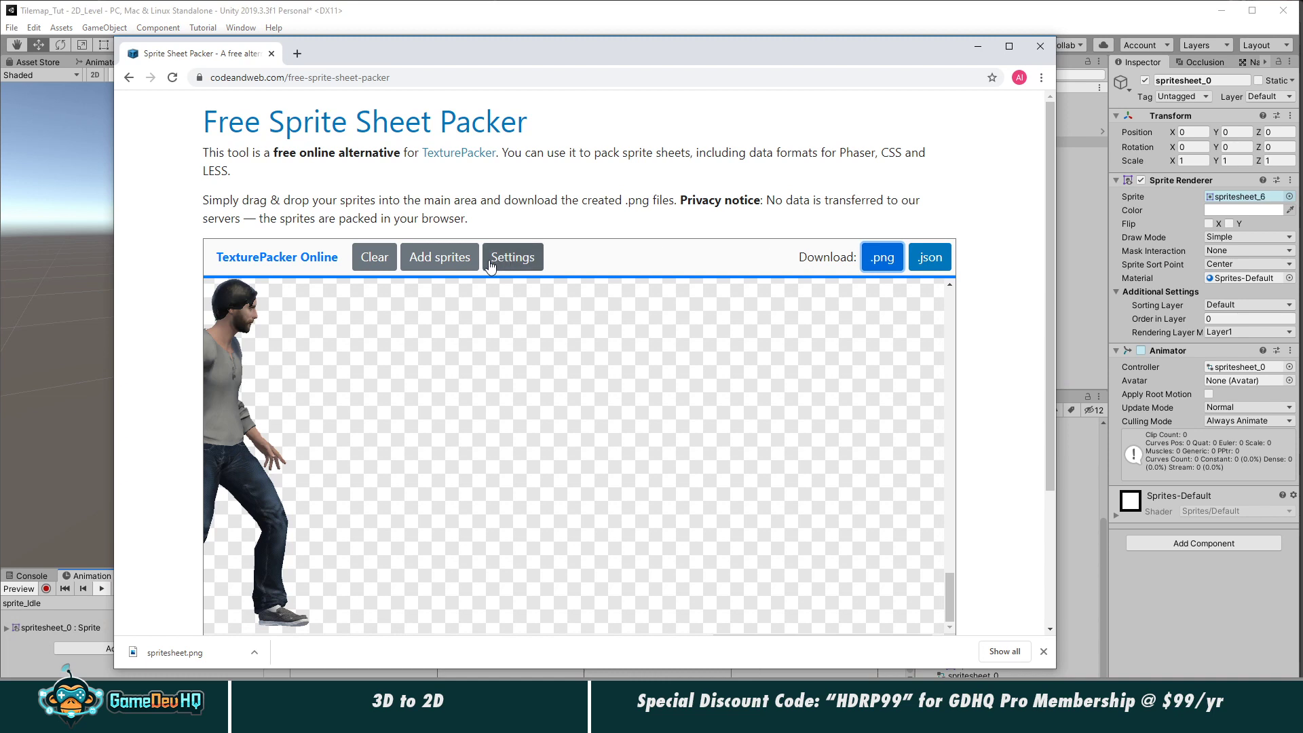
pyautogui.click(523, 264)
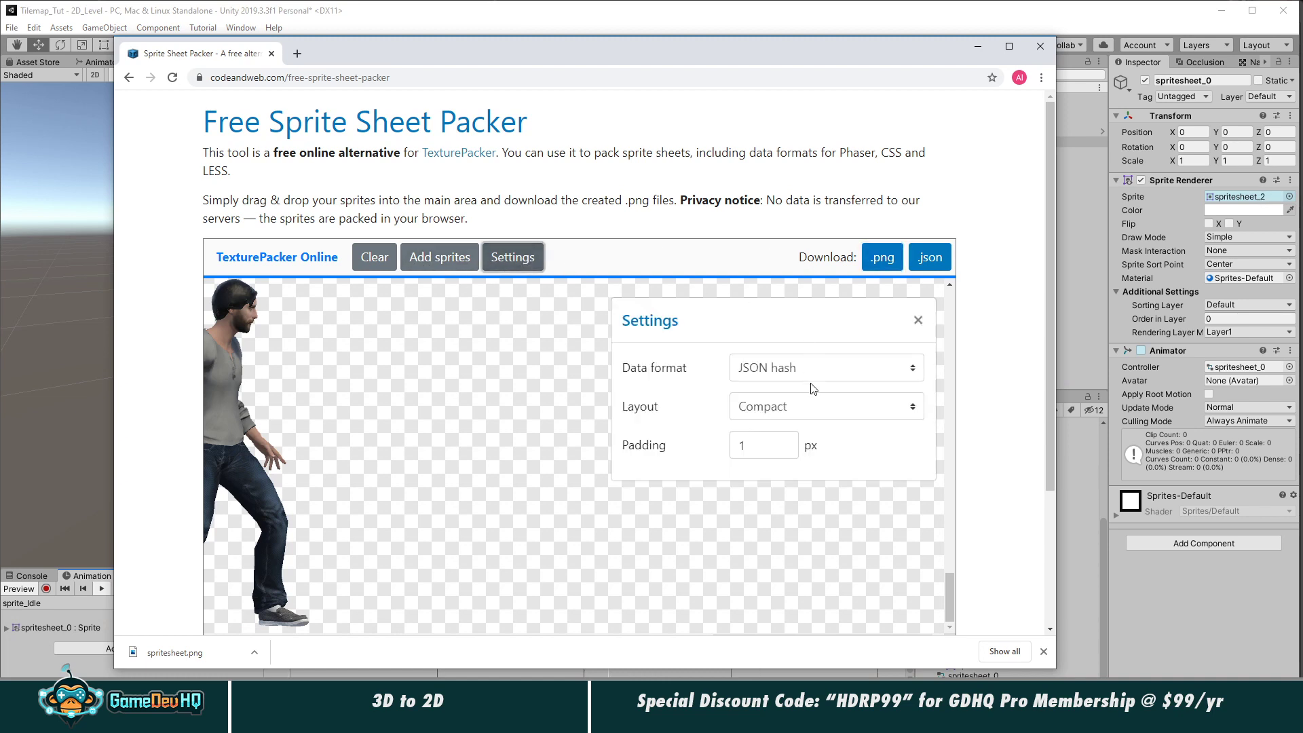
pyautogui.click(792, 370)
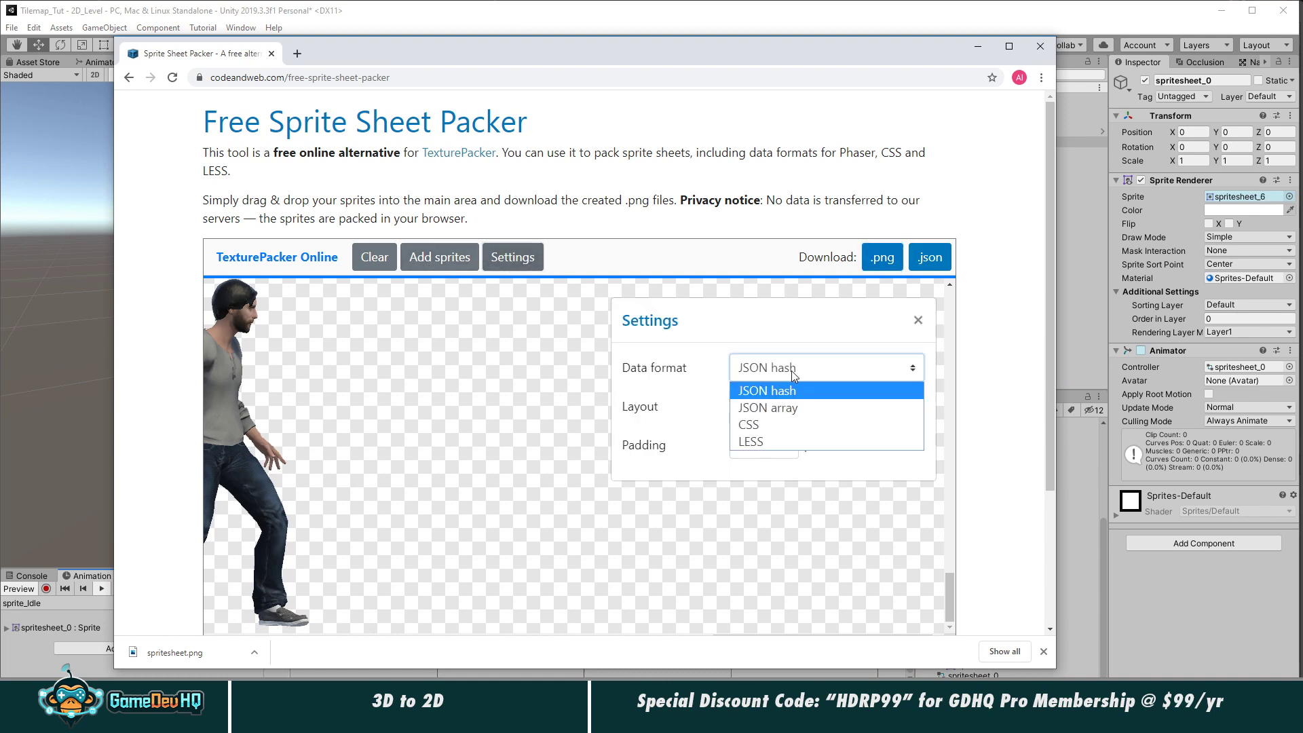
pyautogui.click(788, 408)
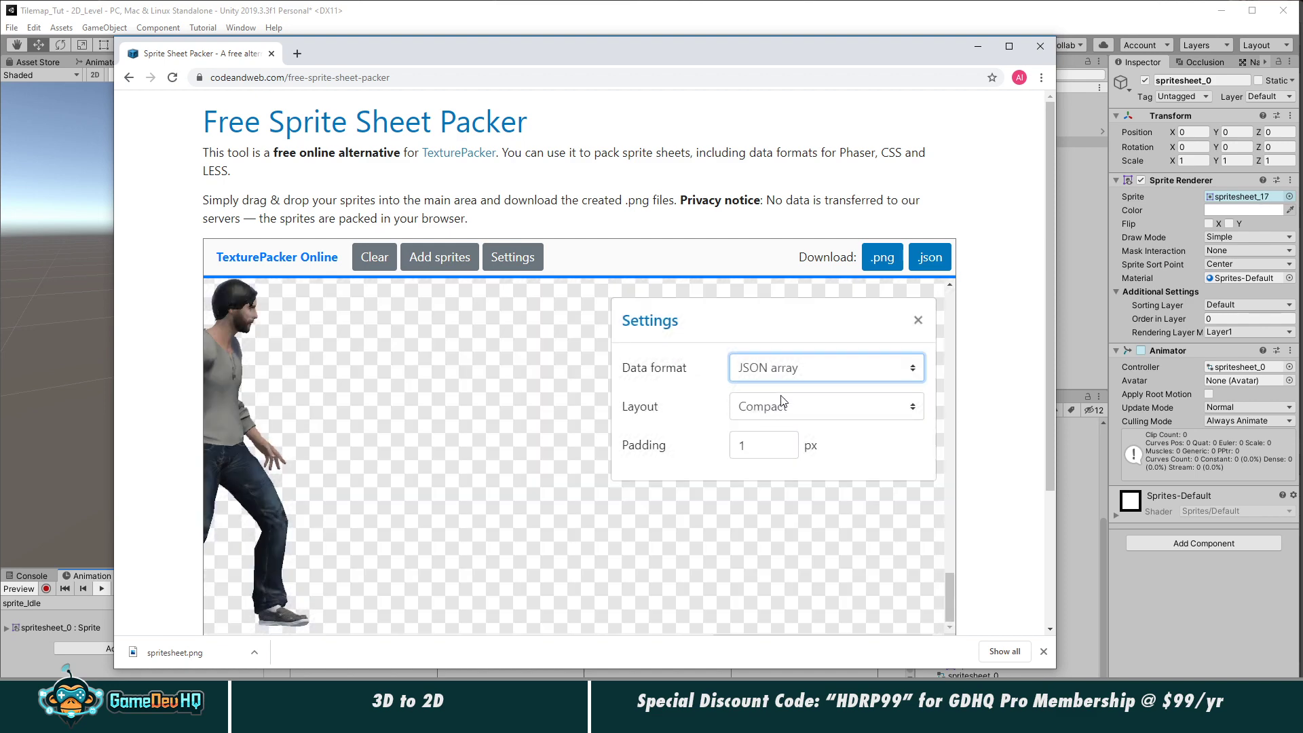
pyautogui.click(785, 379)
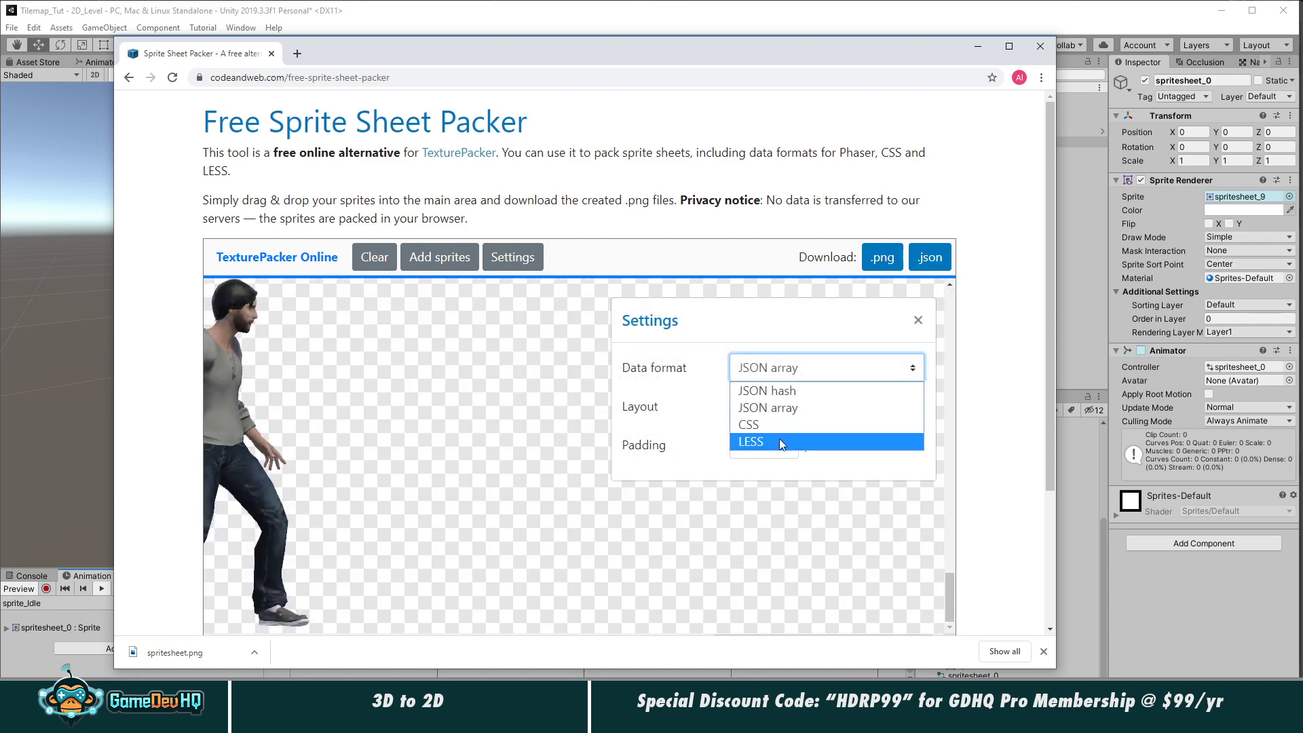
pyautogui.click(779, 440)
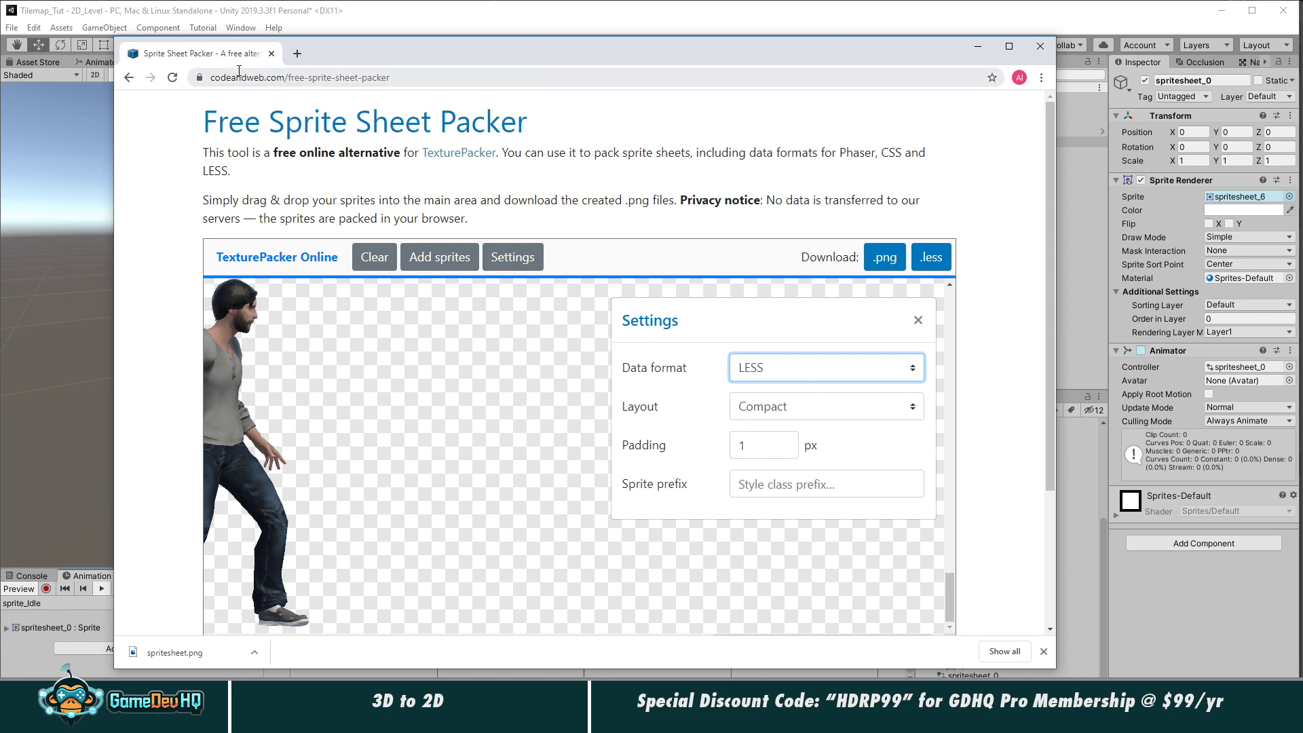
pyautogui.click(173, 79)
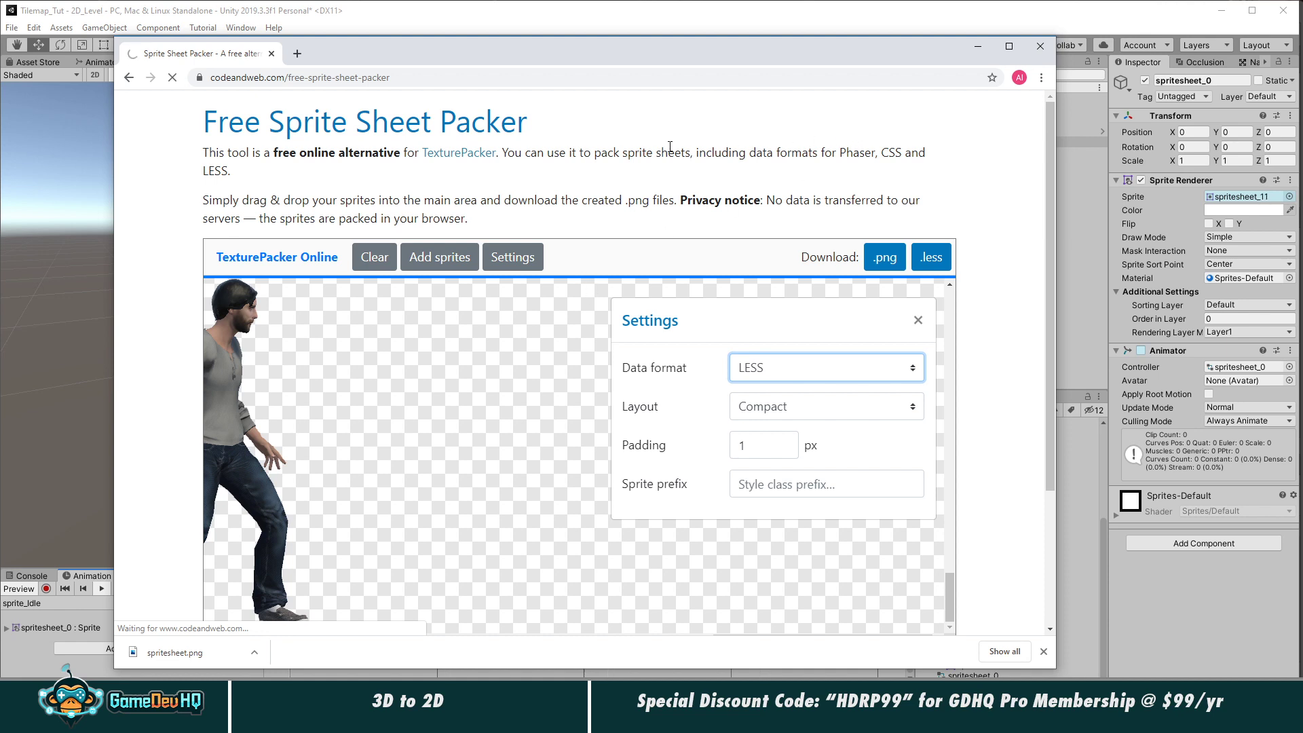
pyautogui.click(1042, 48)
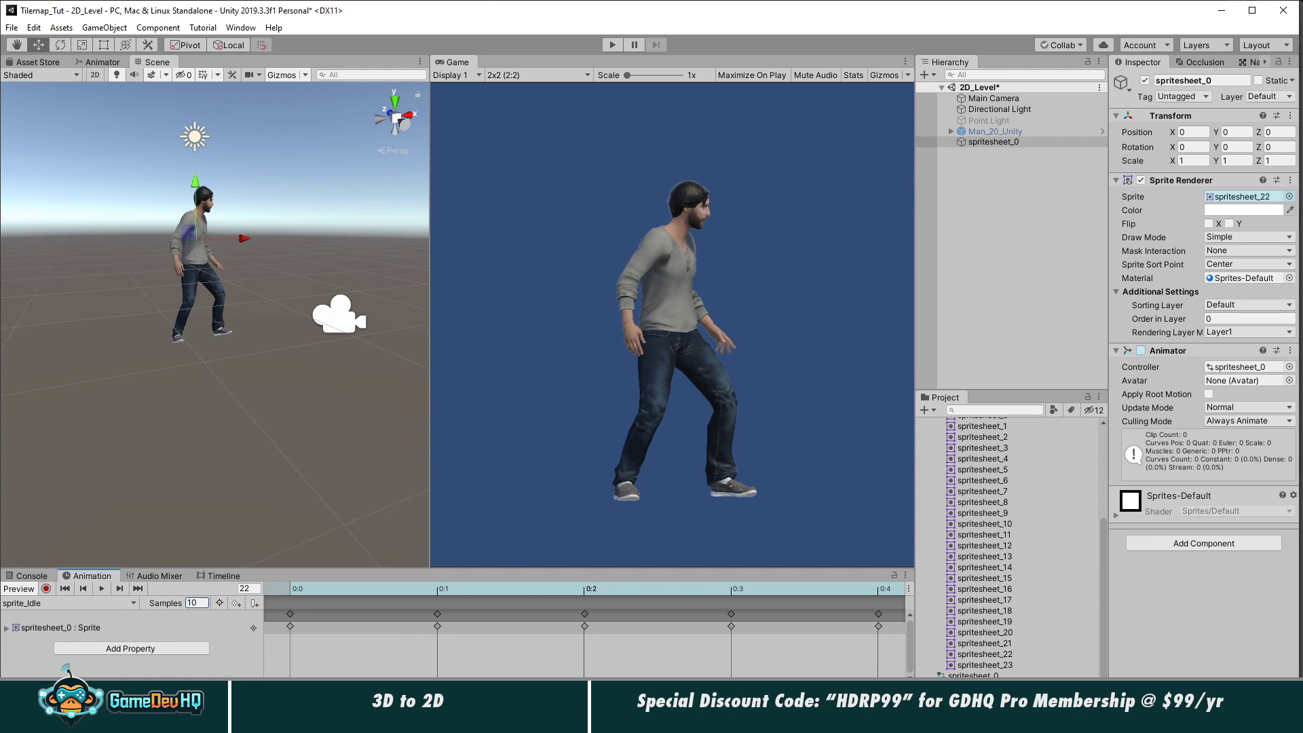
# Step: Launch TexturePacker, move its window left, pull in File Explorer, and return to Unity
pyautogui.moveTo(552, 720)
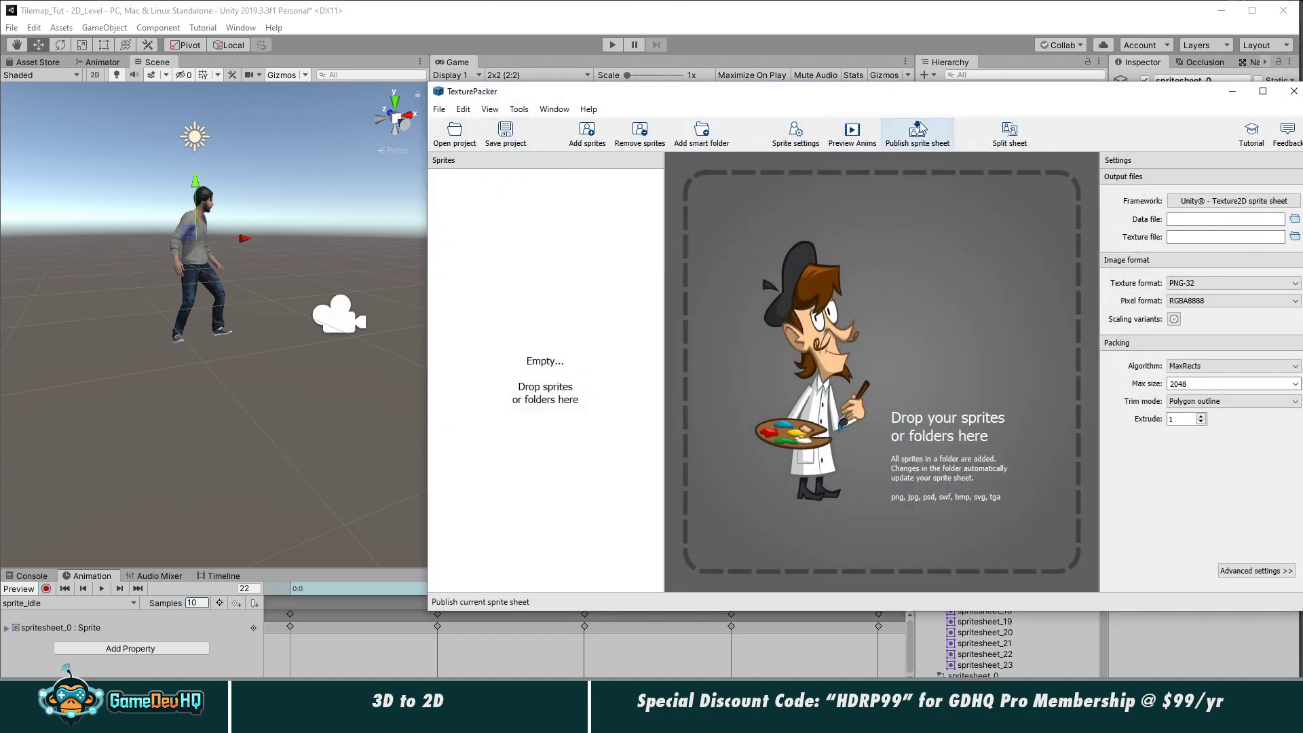
pyautogui.moveTo(924, 96); pyautogui.dragTo(570, 56)
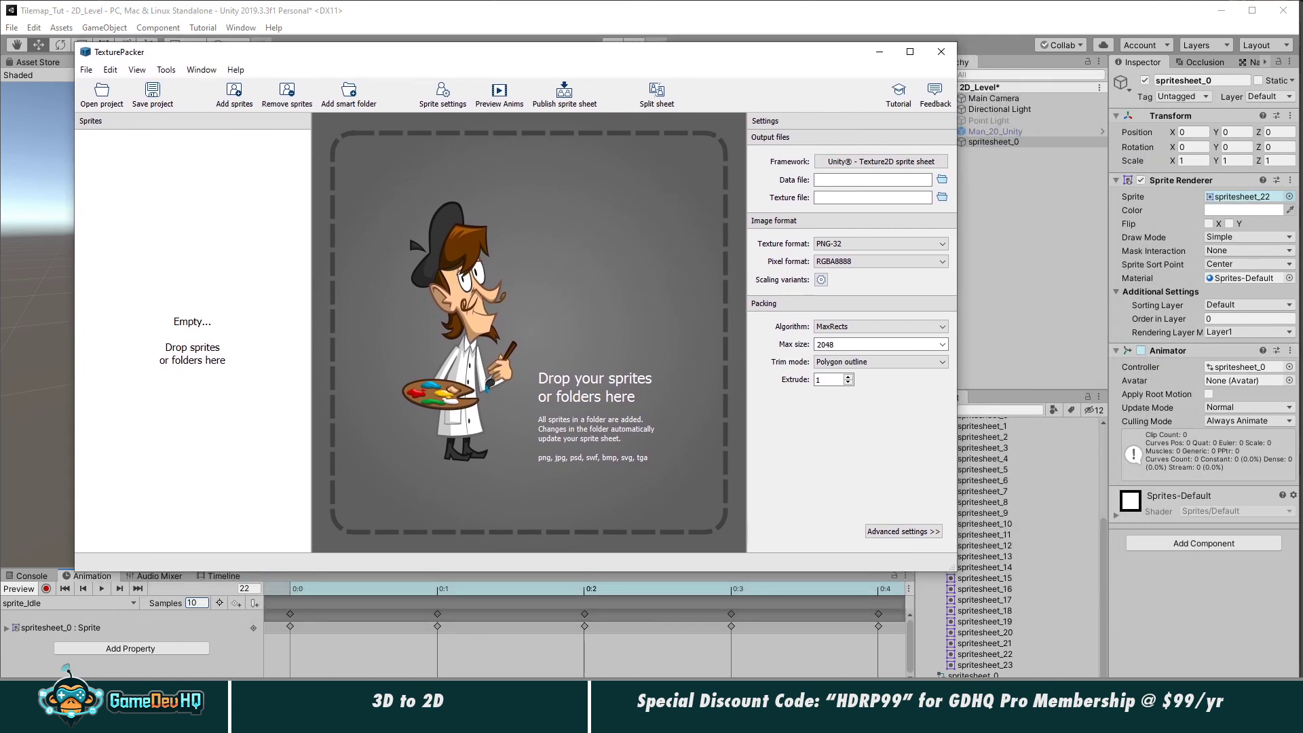
pyautogui.moveTo(1302, 72); pyautogui.dragTo(1183, 56)
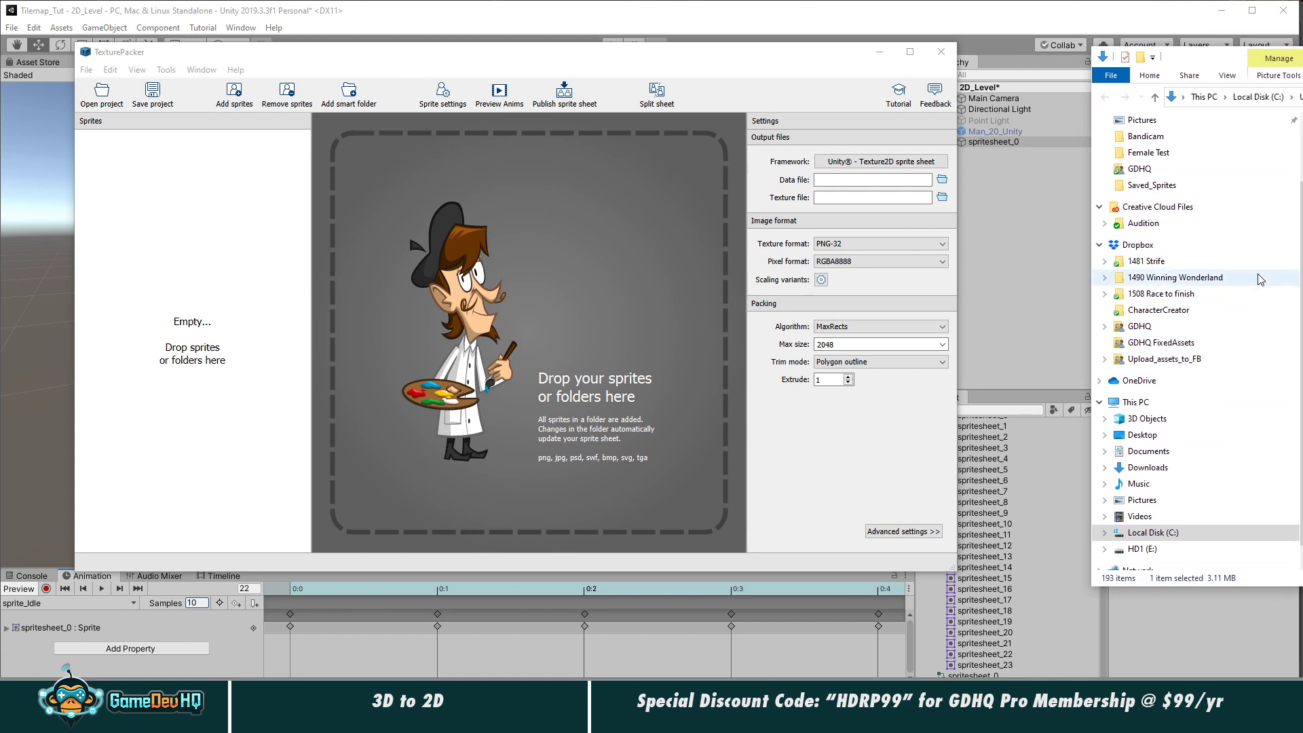
pyautogui.click(1039, 513)
# Step: Rename the spritesheet_0 scene object to FREE_Alternative, then switch back to TexturePacker
pyautogui.click(995, 141)
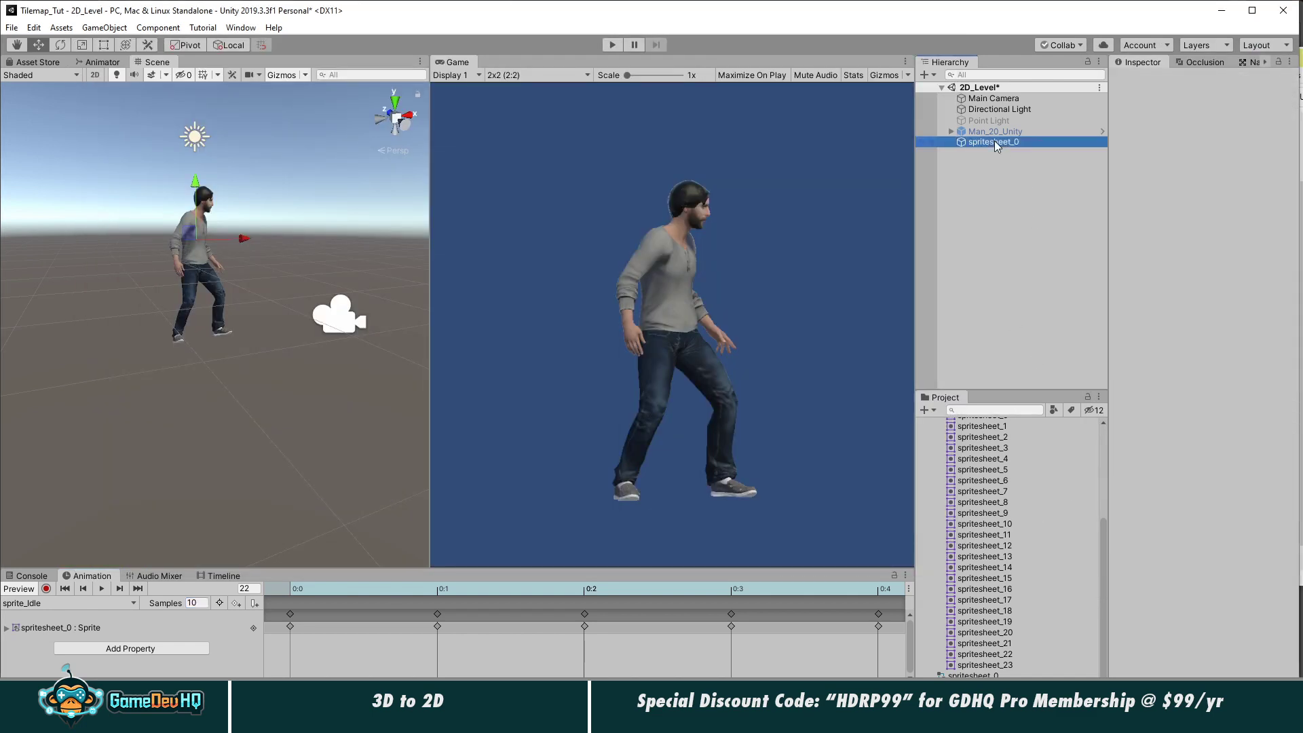
pyautogui.scroll(5, 987, 541)
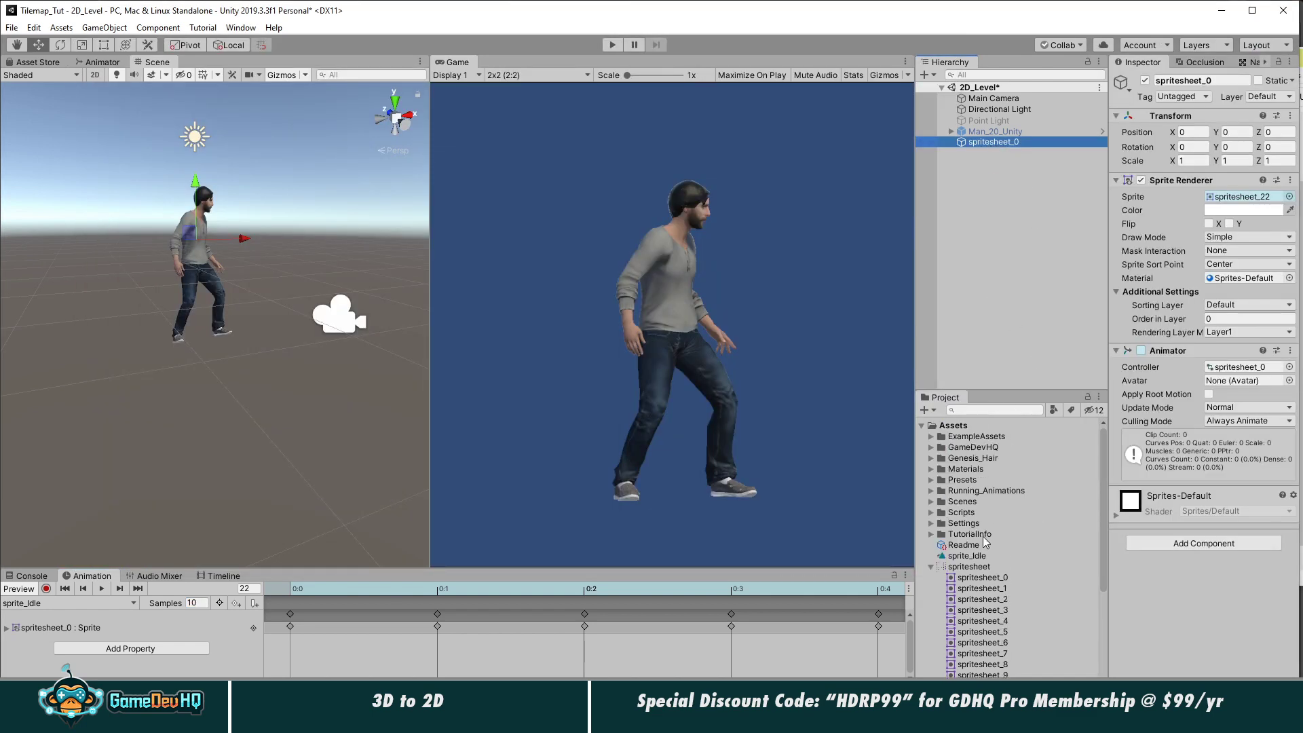
pyautogui.click(931, 566)
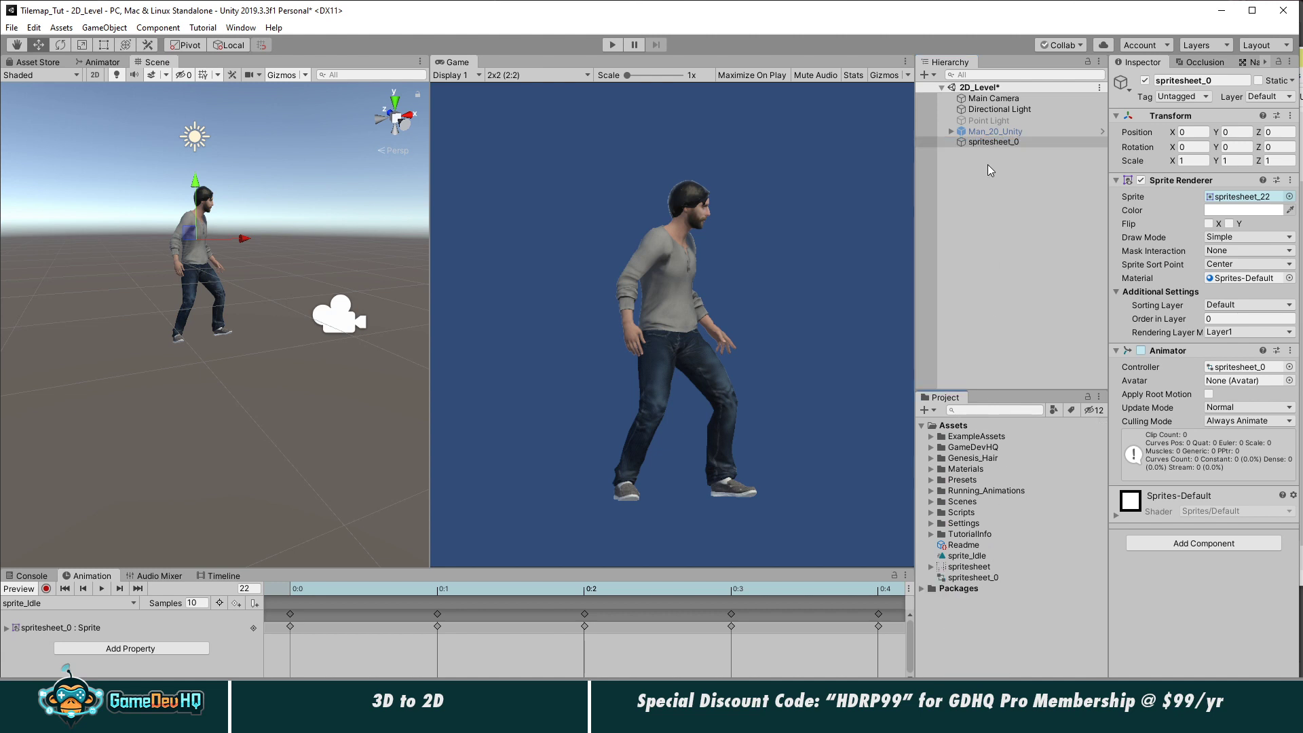
pyautogui.click(1002, 141)
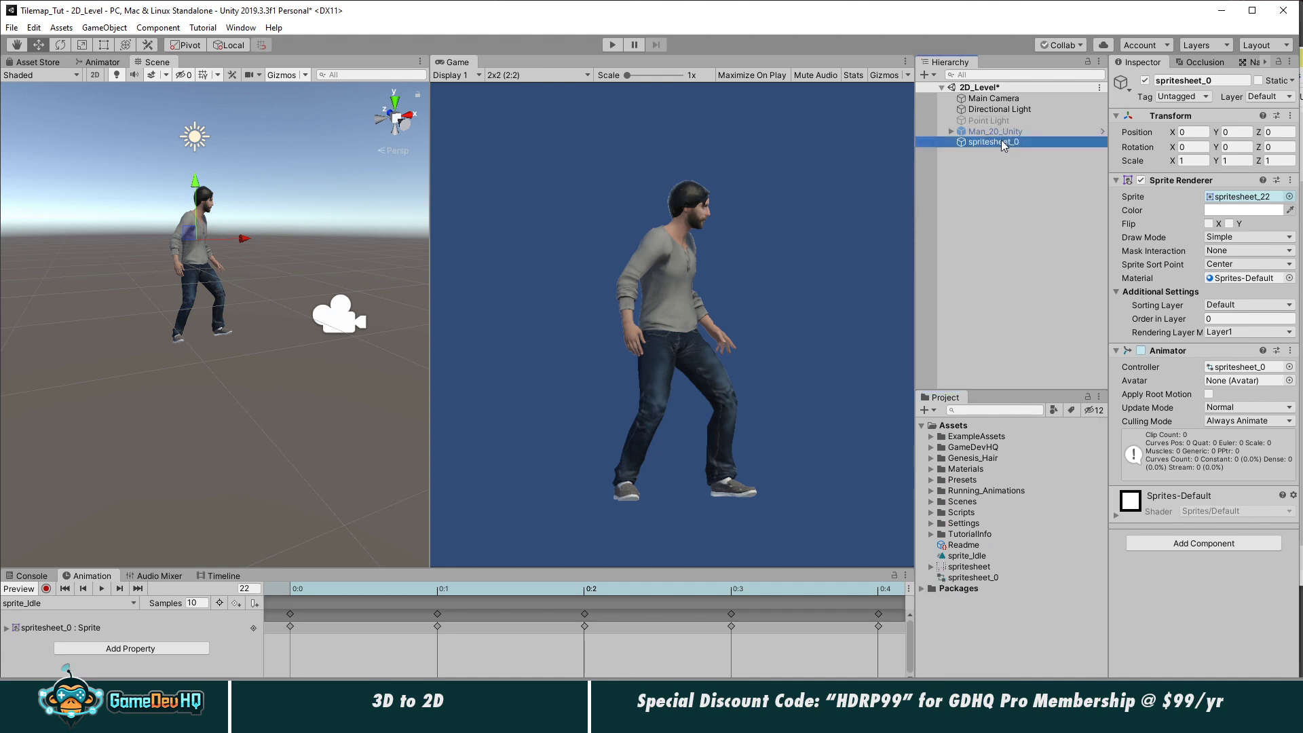
pyautogui.click(1001, 140)
pyautogui.write('REE_')
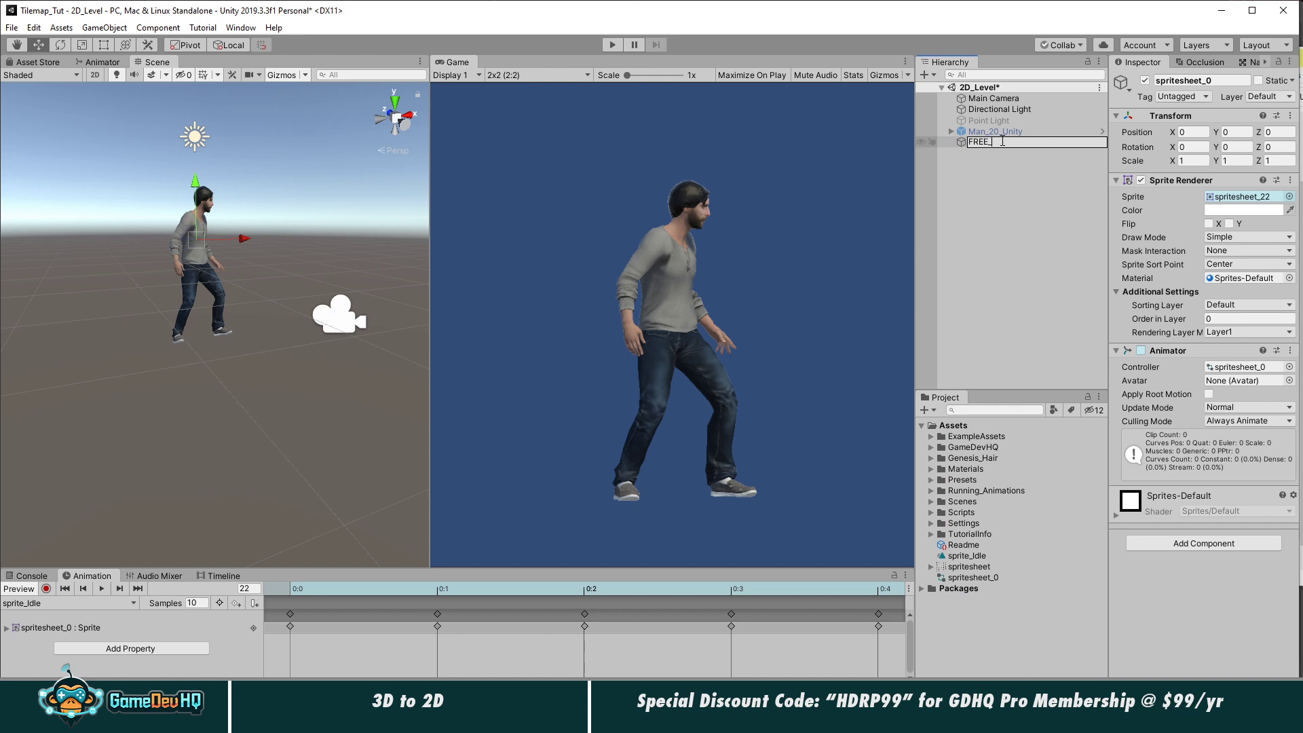
pyautogui.write('REE_Alternative')
pyautogui.press('Return')
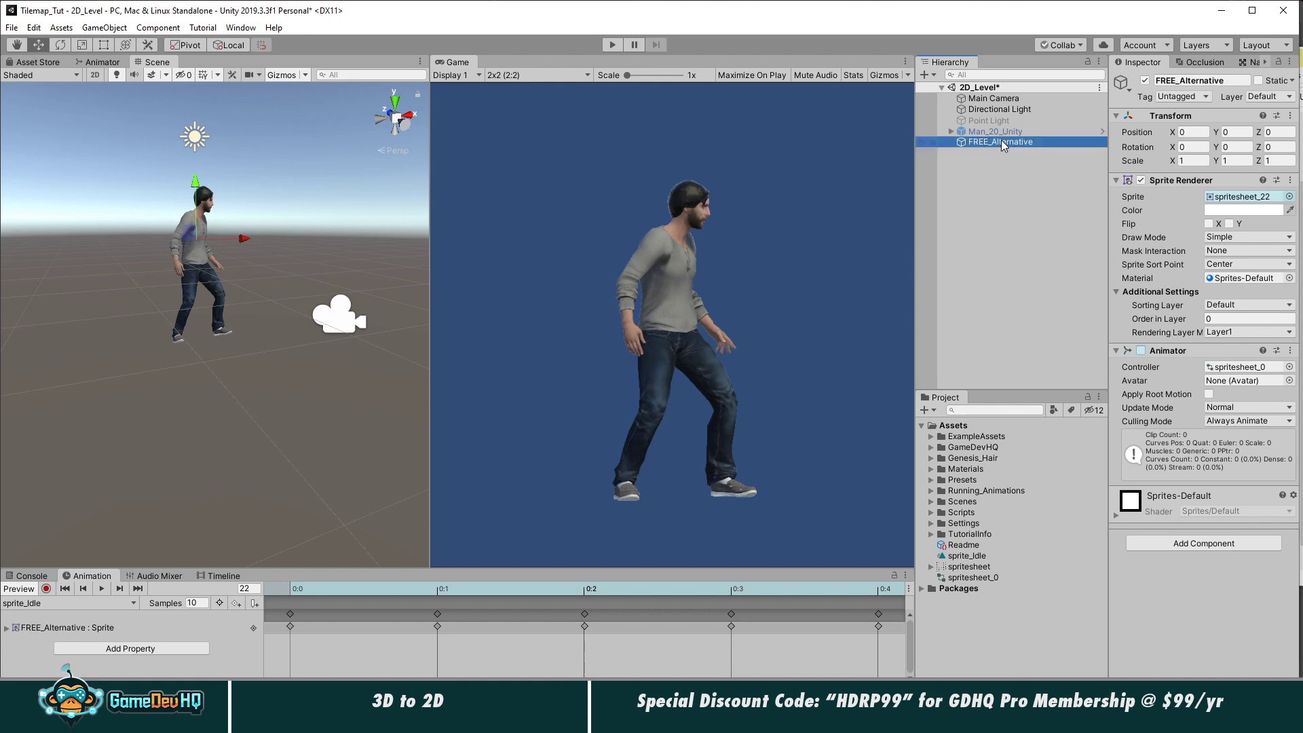
pyautogui.hotkey('alt', 'Tab')
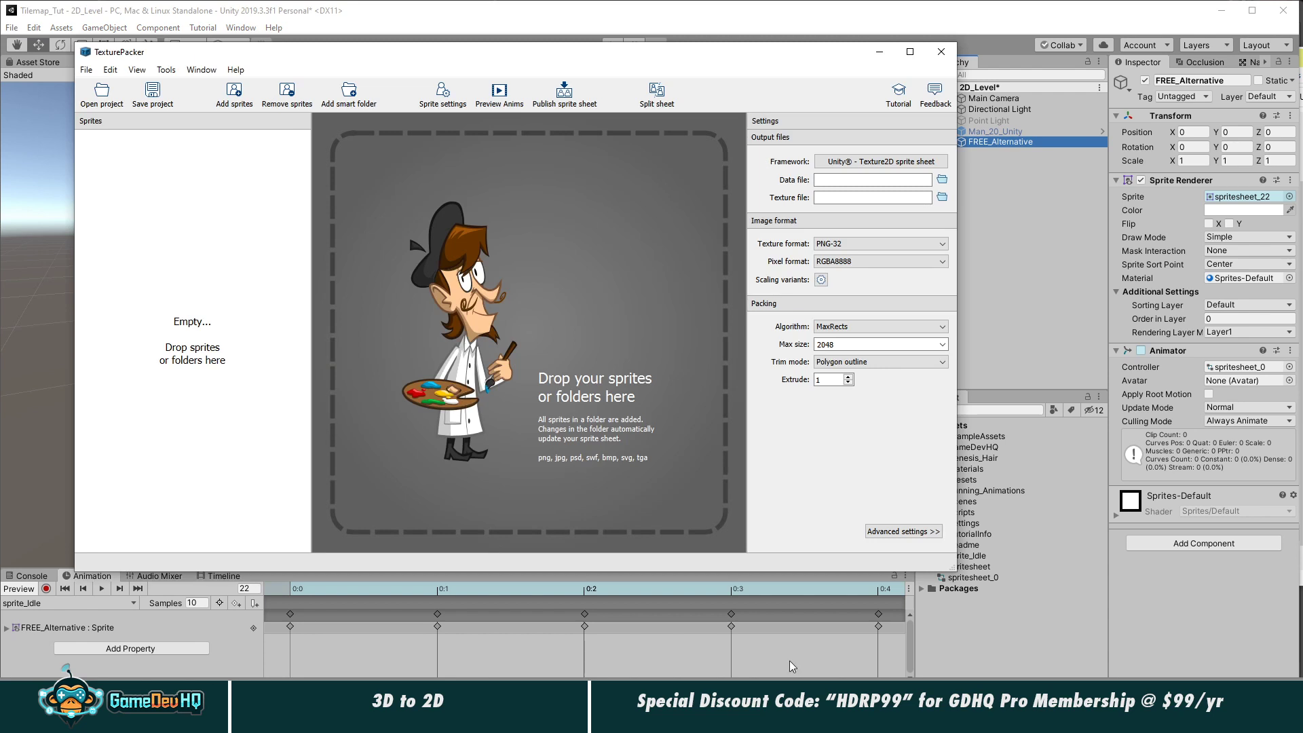
# Step: Drag 0000–0046 shot.png from E:\Tilemap_Tut\Tilemap_Tut\Screenshots9 into TexturePacker's Sprites panel
pyautogui.hotkey('alt', 'Tab')
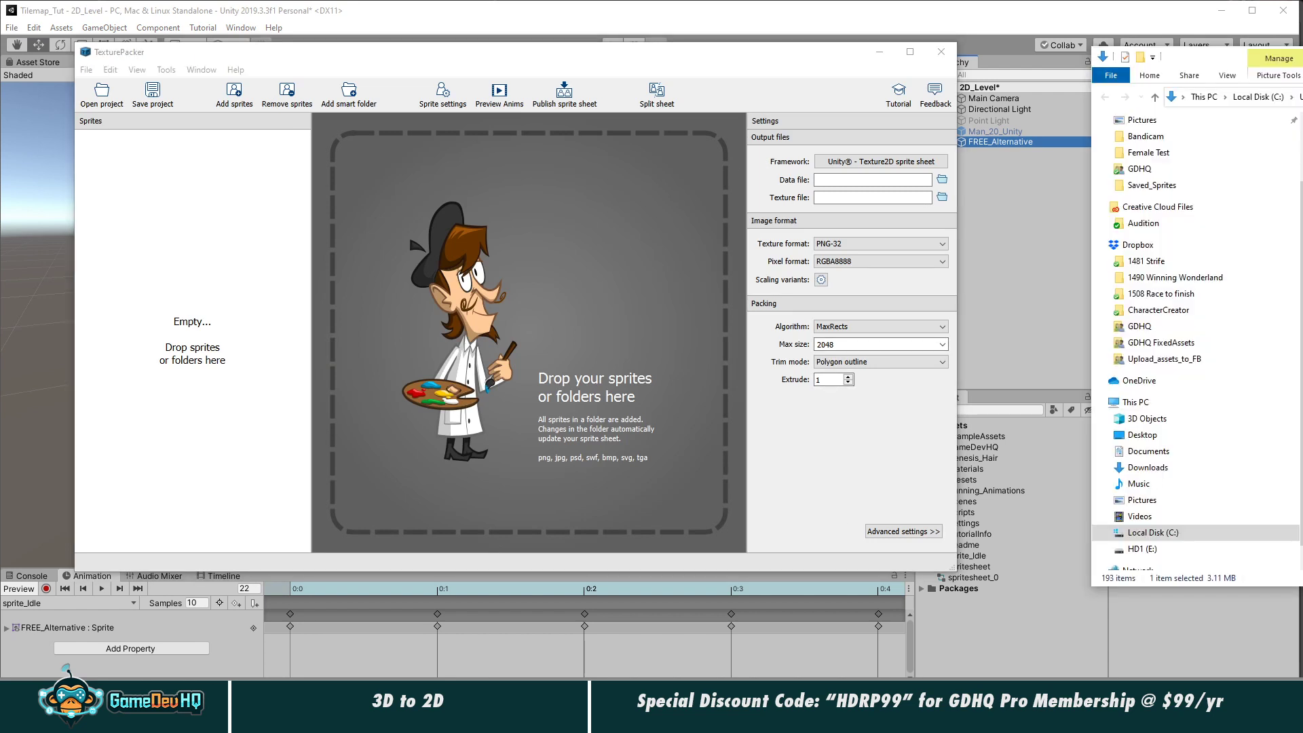
pyautogui.click(1145, 550)
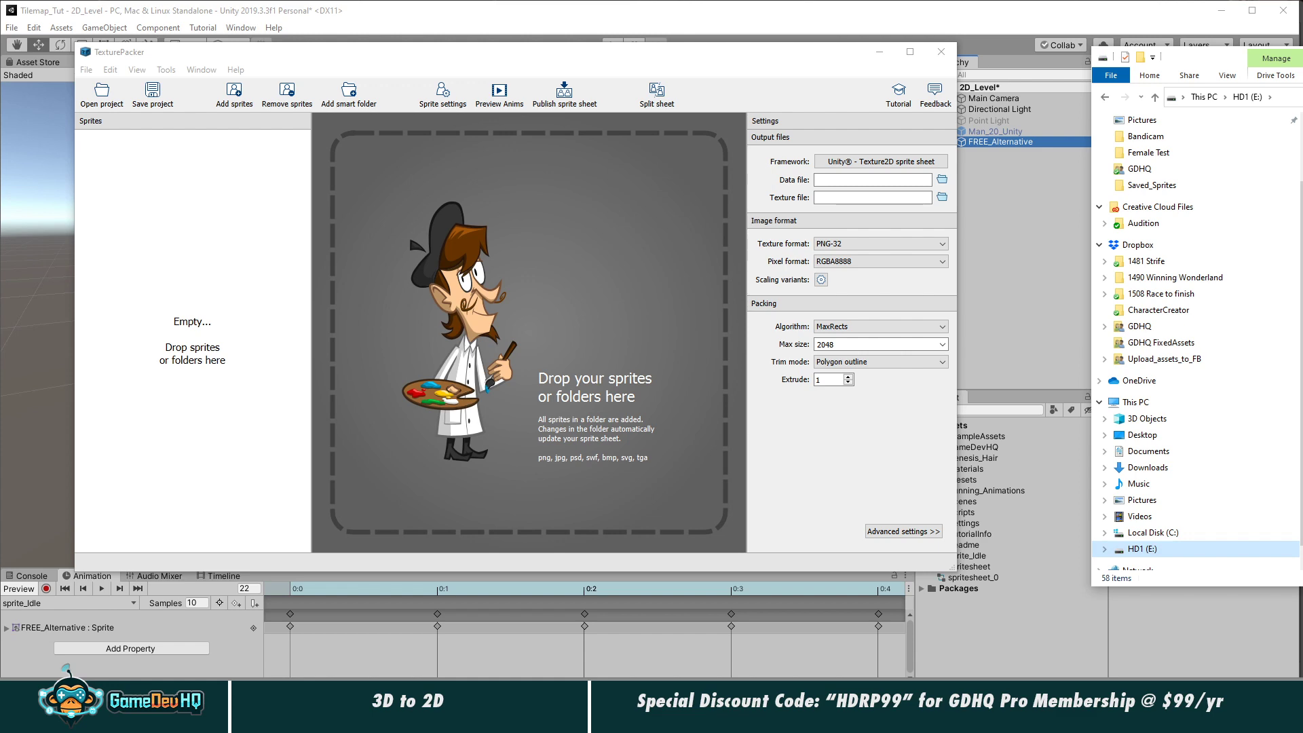
pyautogui.moveTo(1201, 57); pyautogui.dragTo(754, 47)
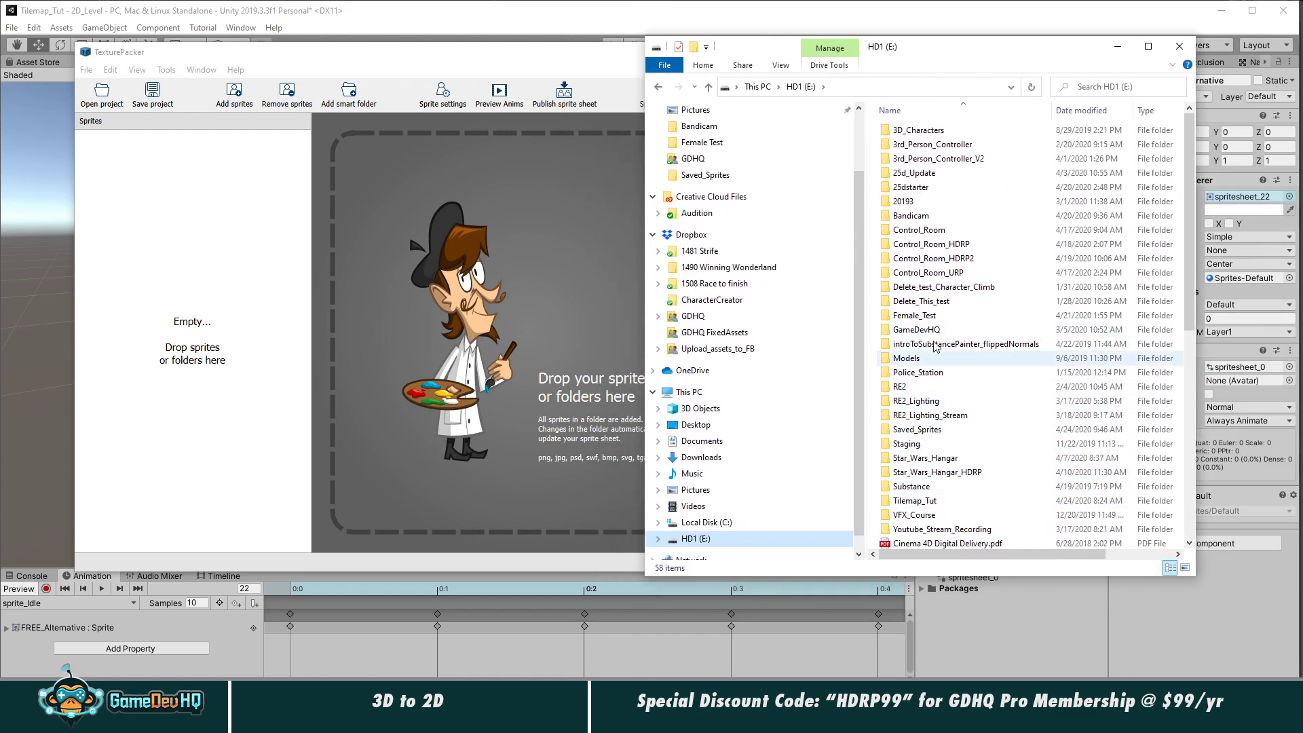
pyautogui.doubleClick(928, 500)
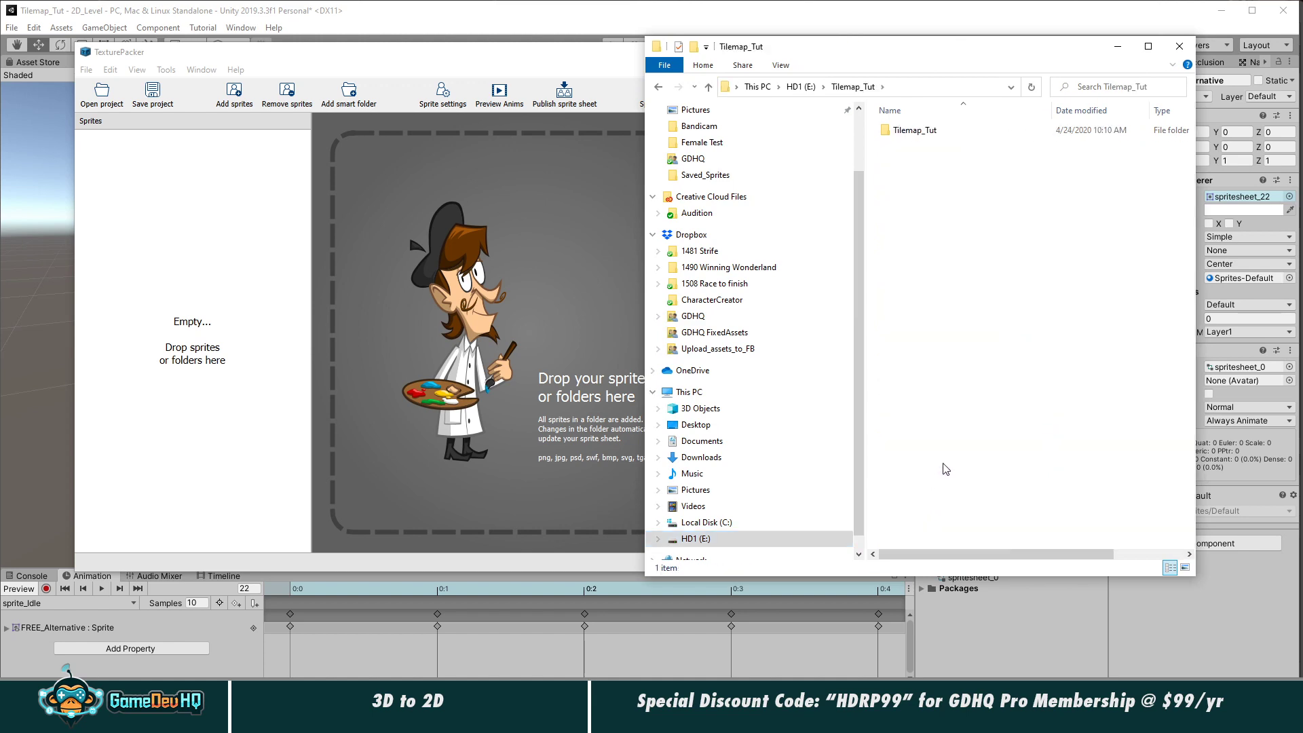
pyautogui.doubleClick(917, 131)
pyautogui.click(905, 332)
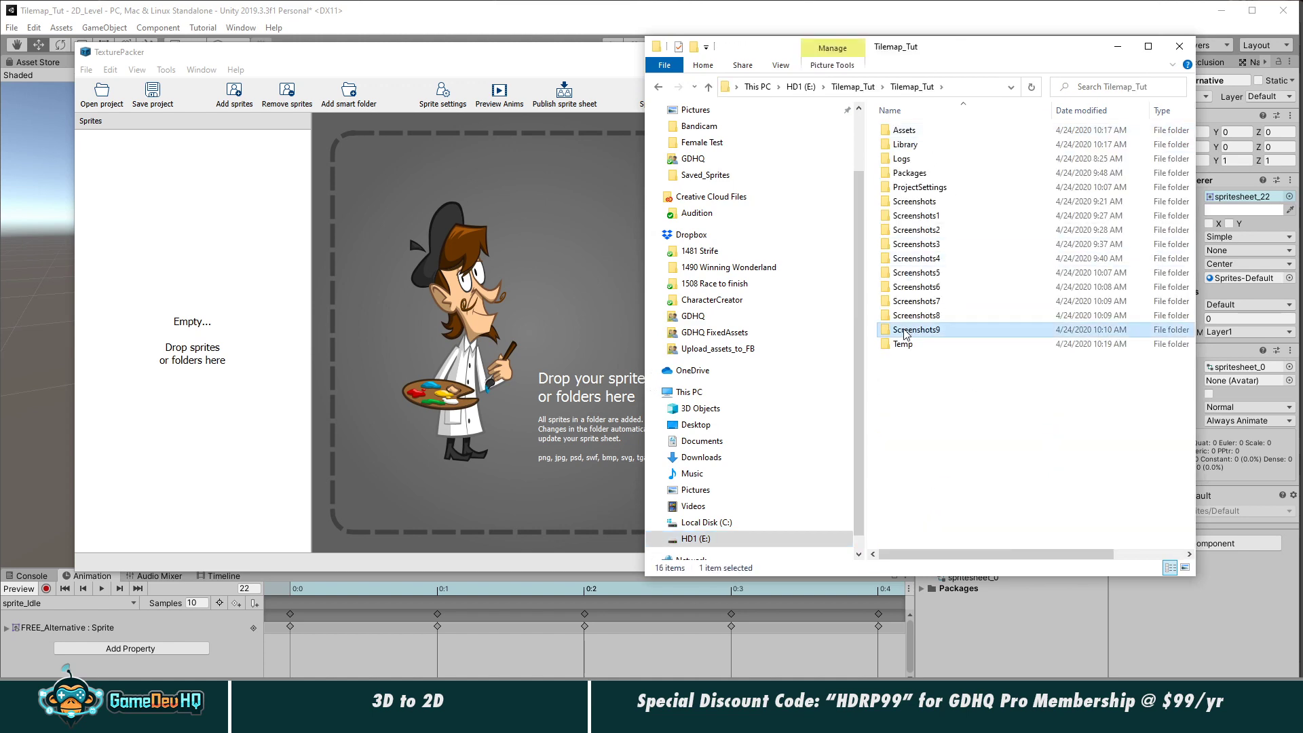
pyautogui.doubleClick(905, 331)
pyautogui.click(915, 140)
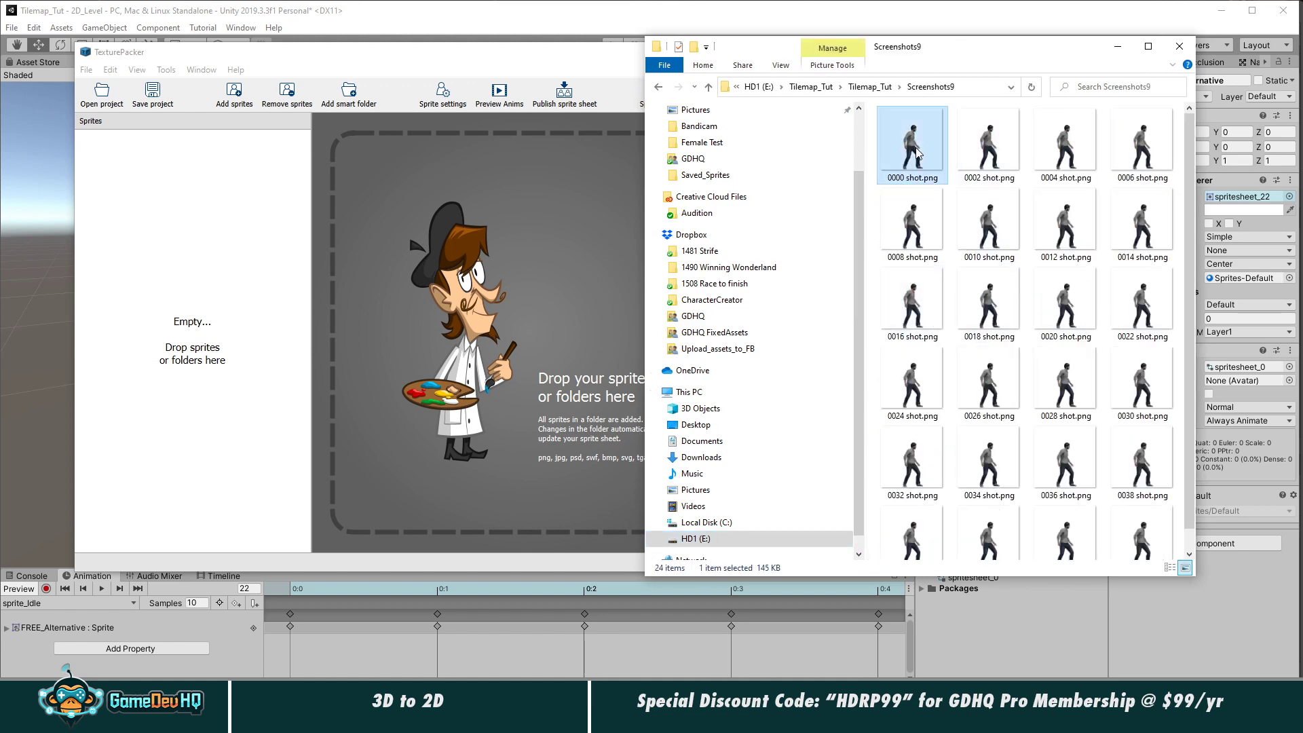
pyautogui.keyDown('shift'); pyautogui.click(1139, 545); pyautogui.keyUp('shift')
pyautogui.moveTo(913, 135); pyautogui.dragTo(197, 300)
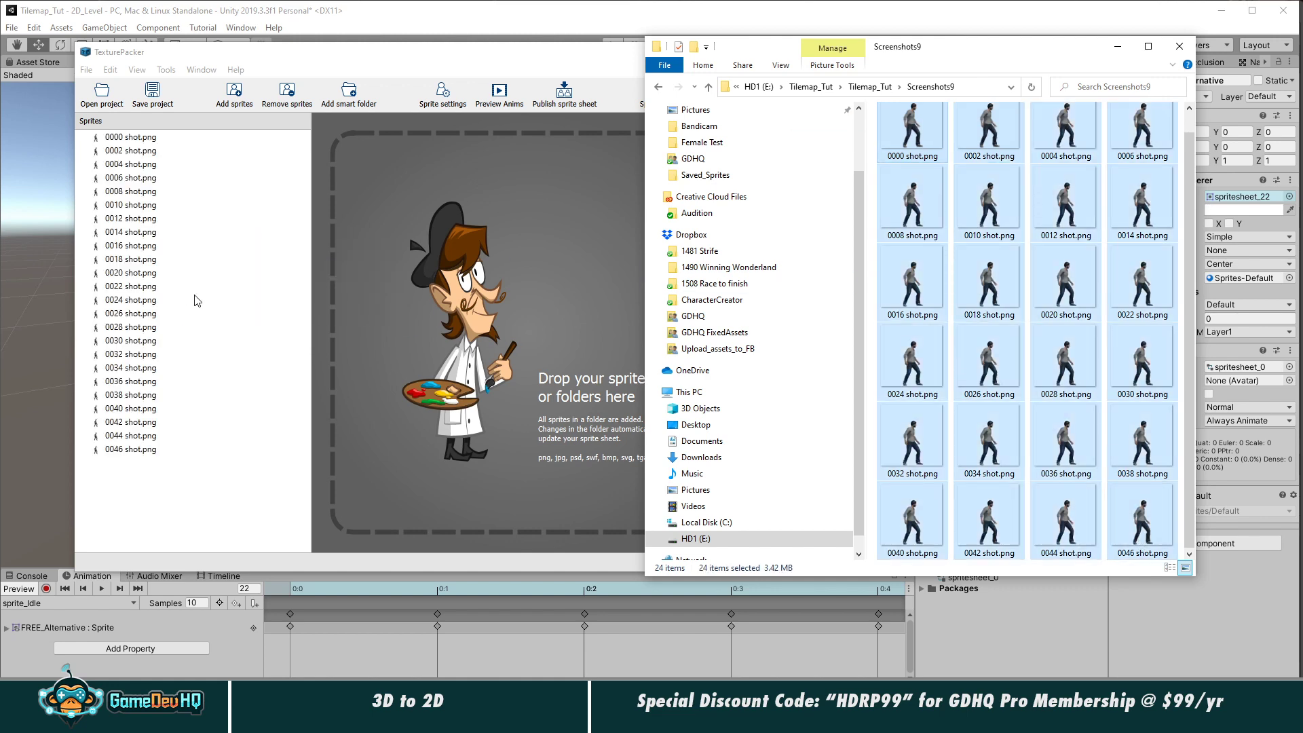
# Step: Keep the trim mode at Polygon outline and select the first walk frame
pyautogui.click(266, 286)
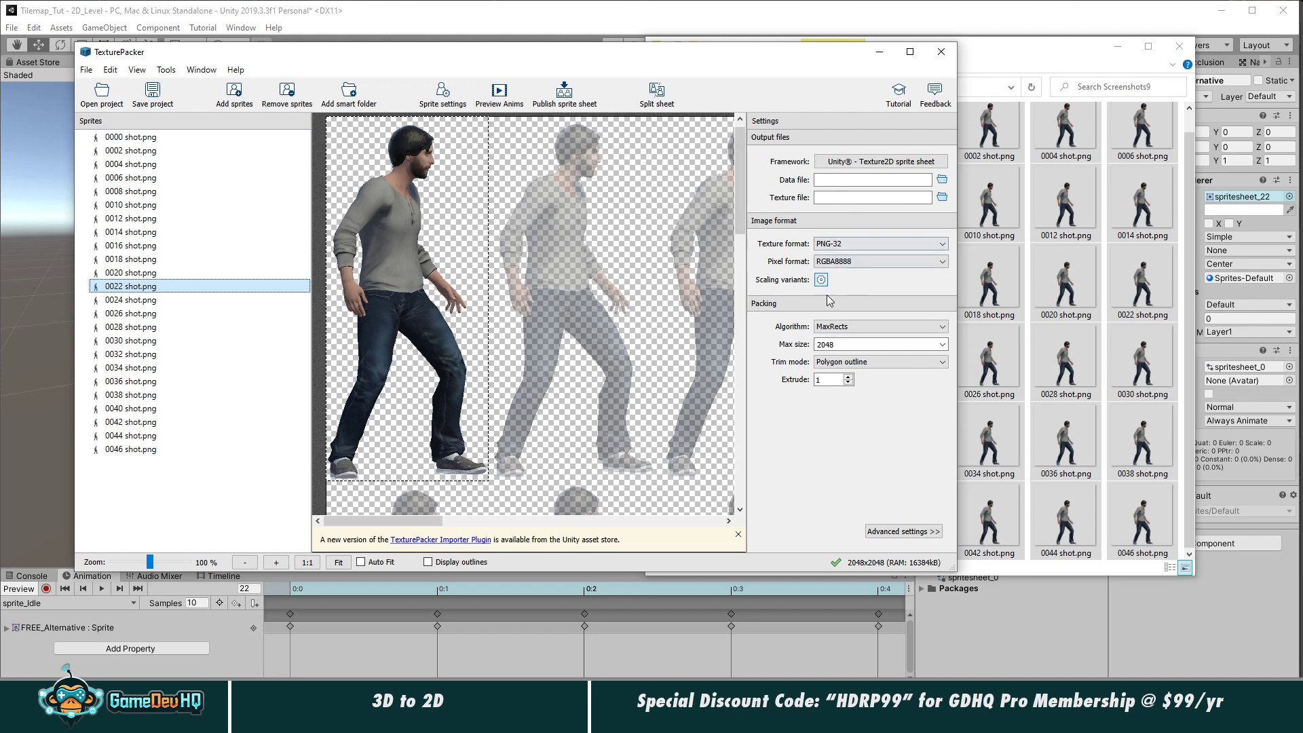
pyautogui.click(843, 359)
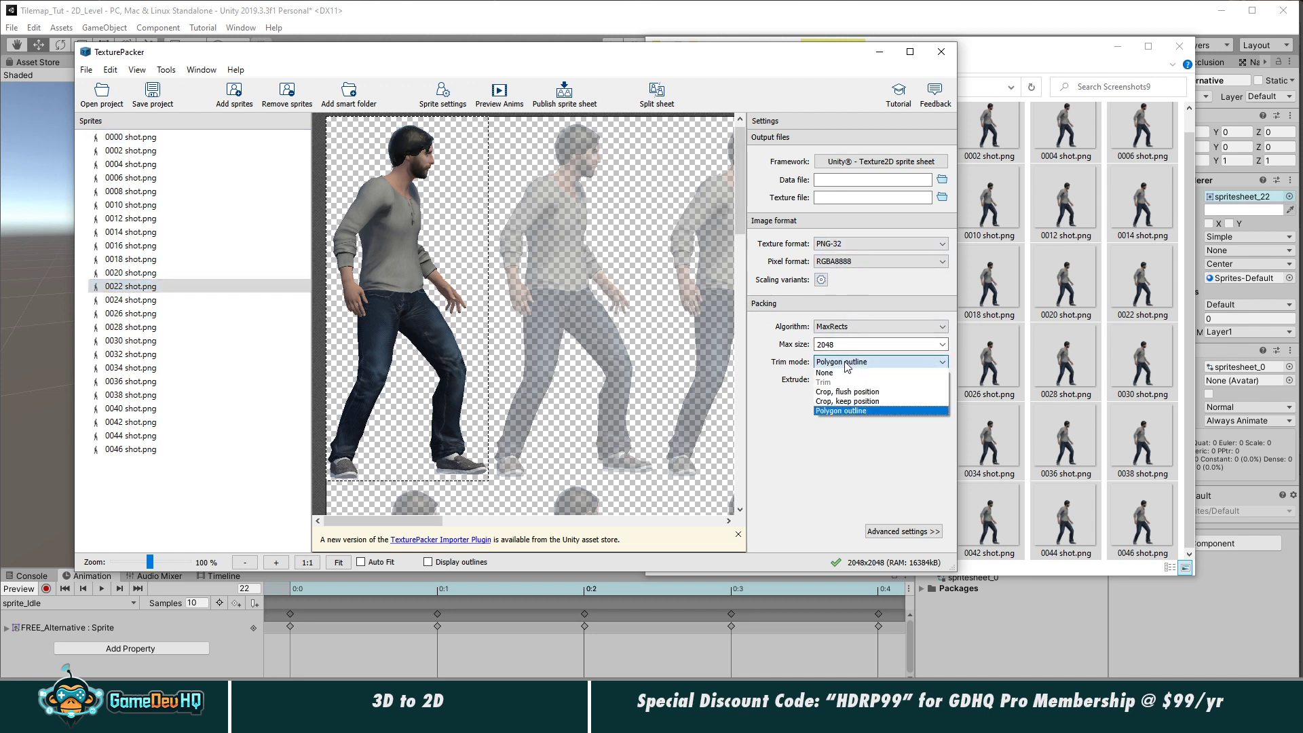
pyautogui.click(795, 367)
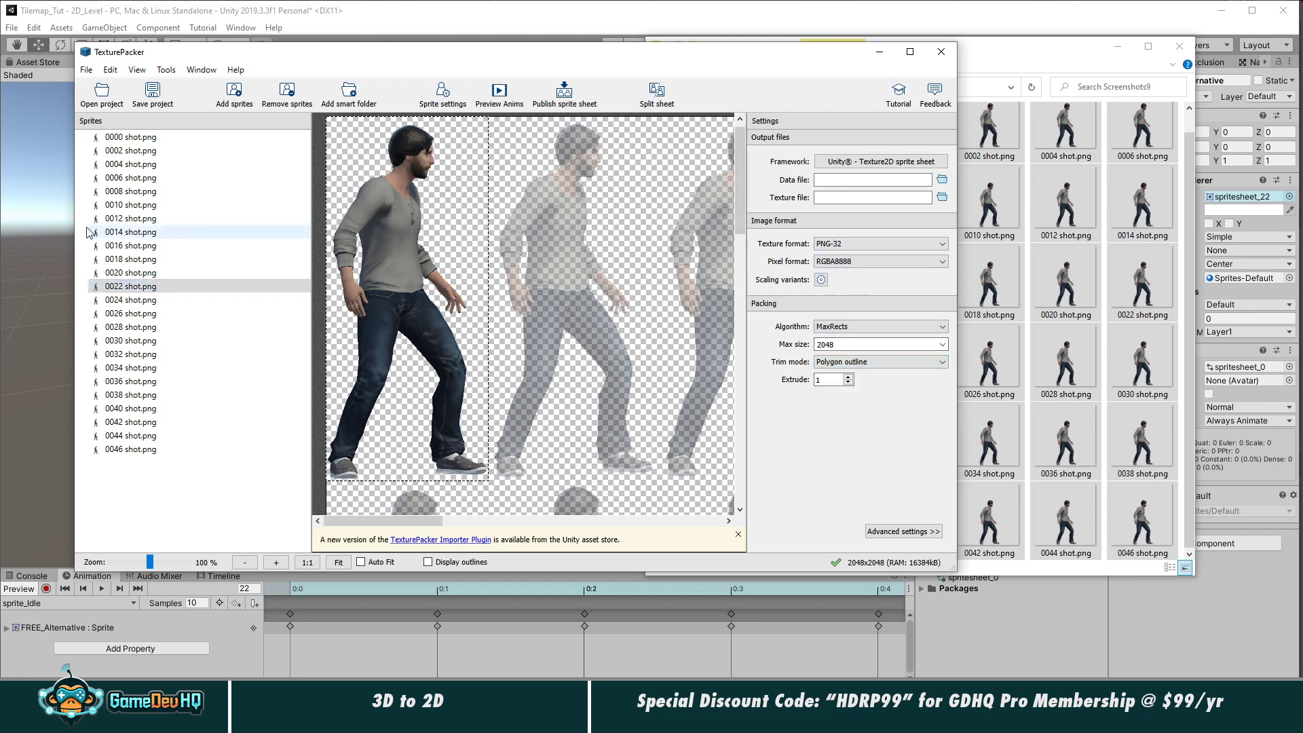
pyautogui.click(129, 137)
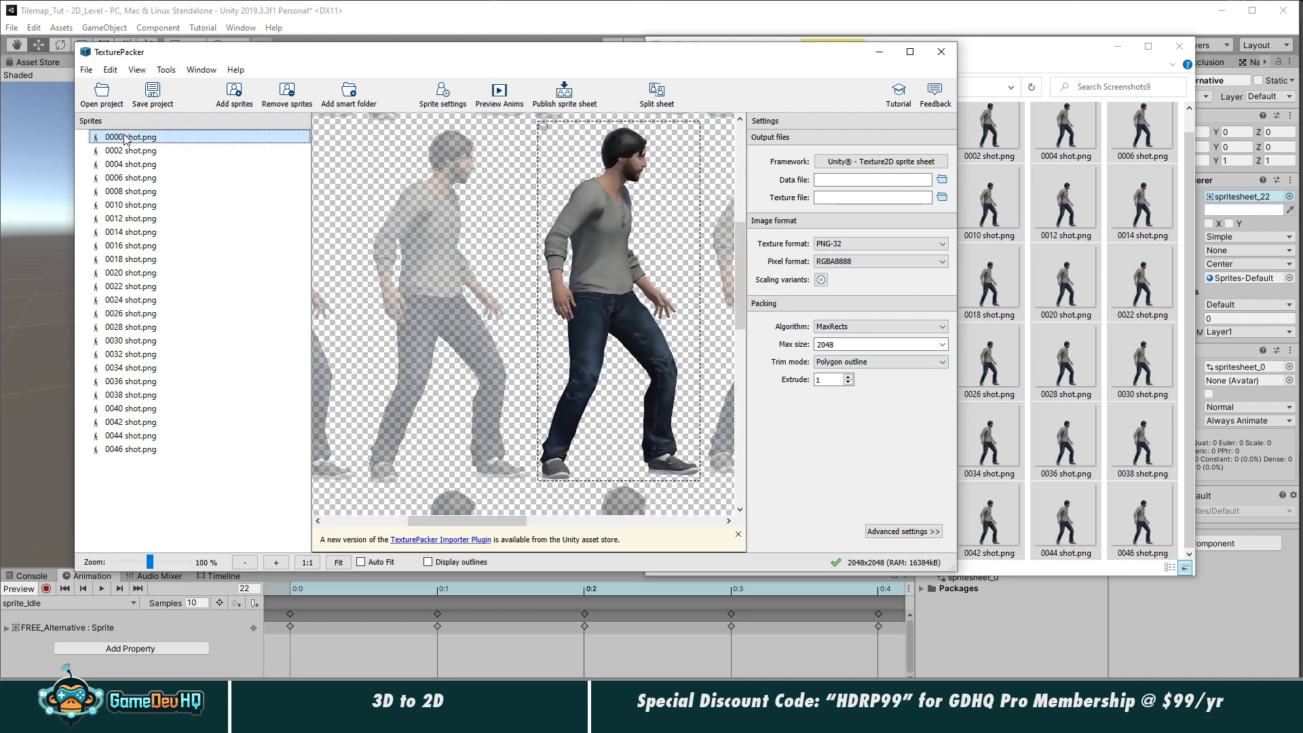
# Step: In advanced settings, set Algorithm to Basic and Pack to Fast, enable Force squared, and select all frames
pyautogui.click(884, 534)
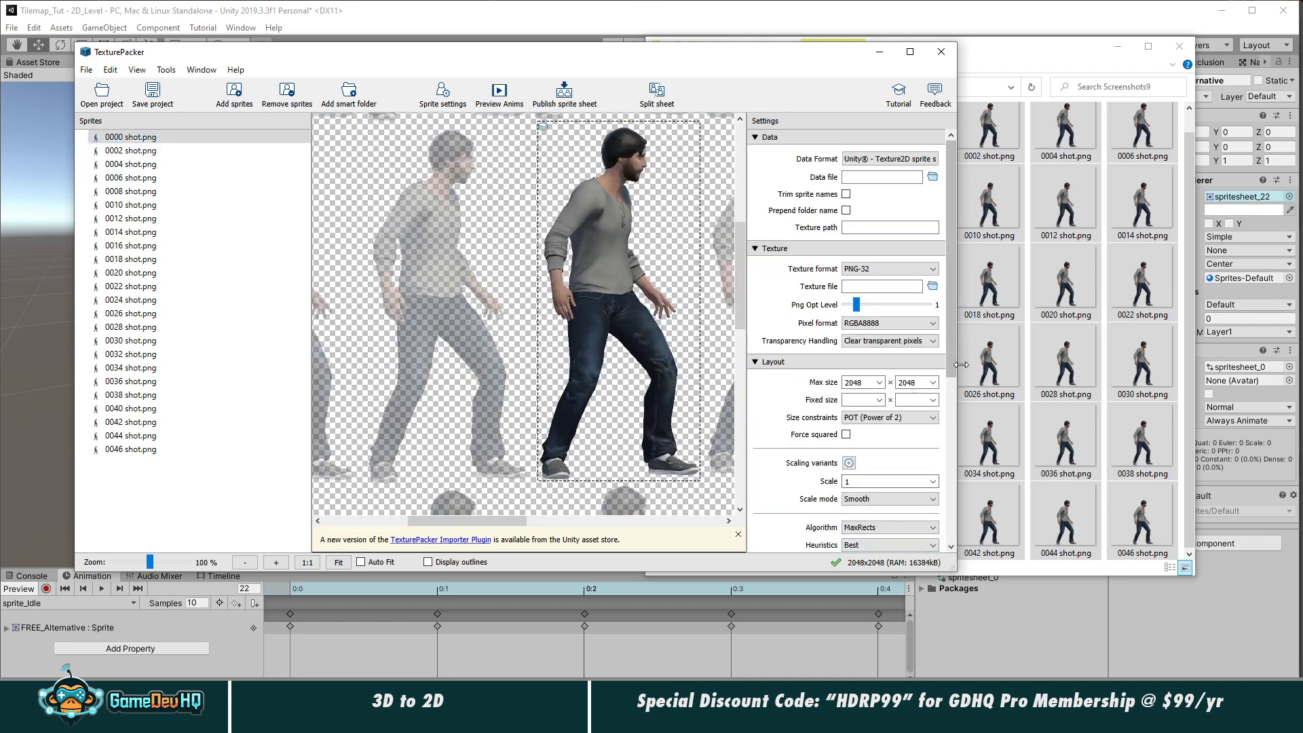
pyautogui.moveTo(957, 367); pyautogui.dragTo(1092, 367)
pyautogui.scroll(-2, 932, 488)
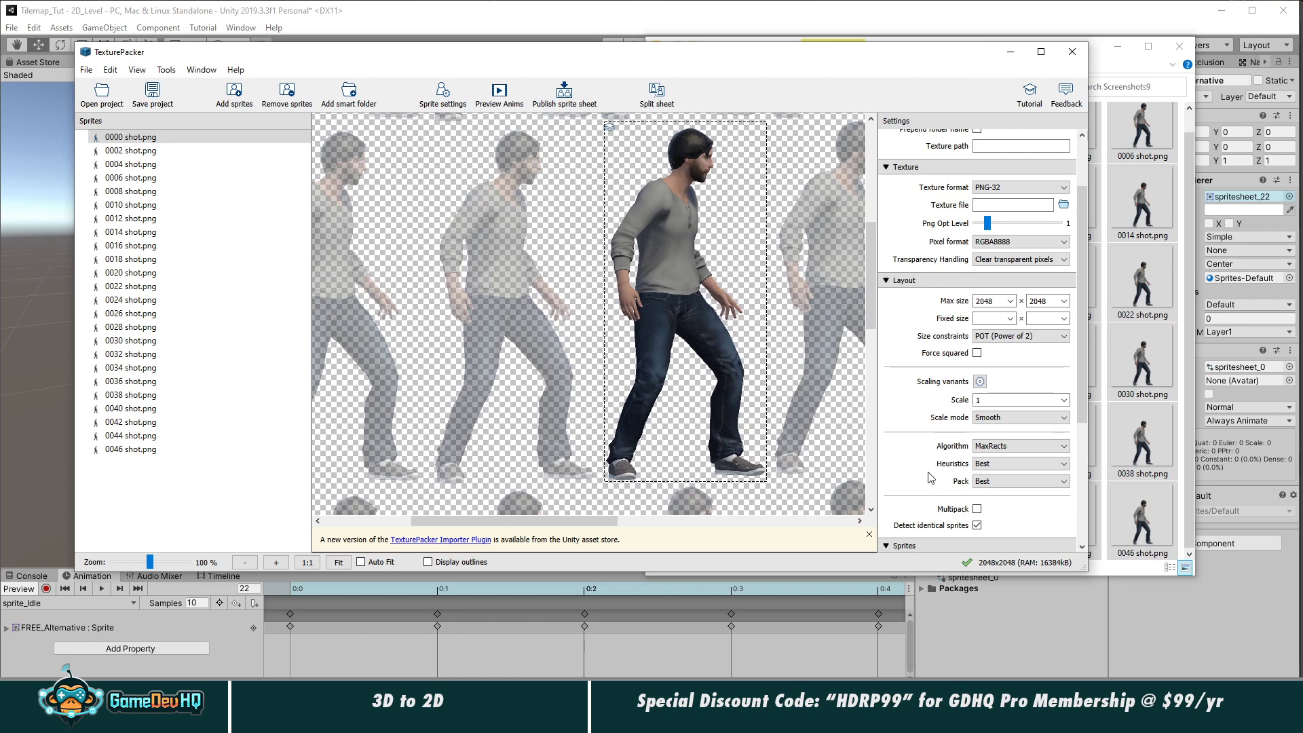
pyautogui.click(1018, 446)
pyautogui.click(998, 461)
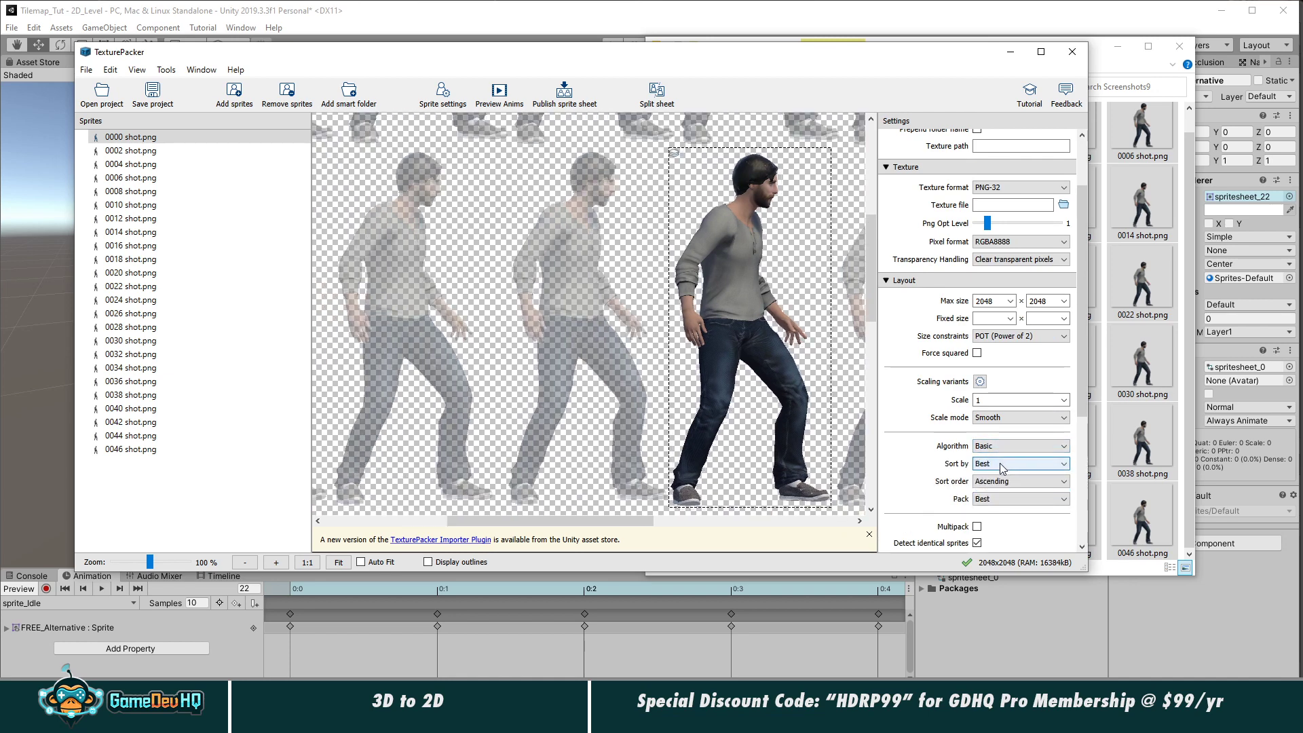
pyautogui.click(1003, 499)
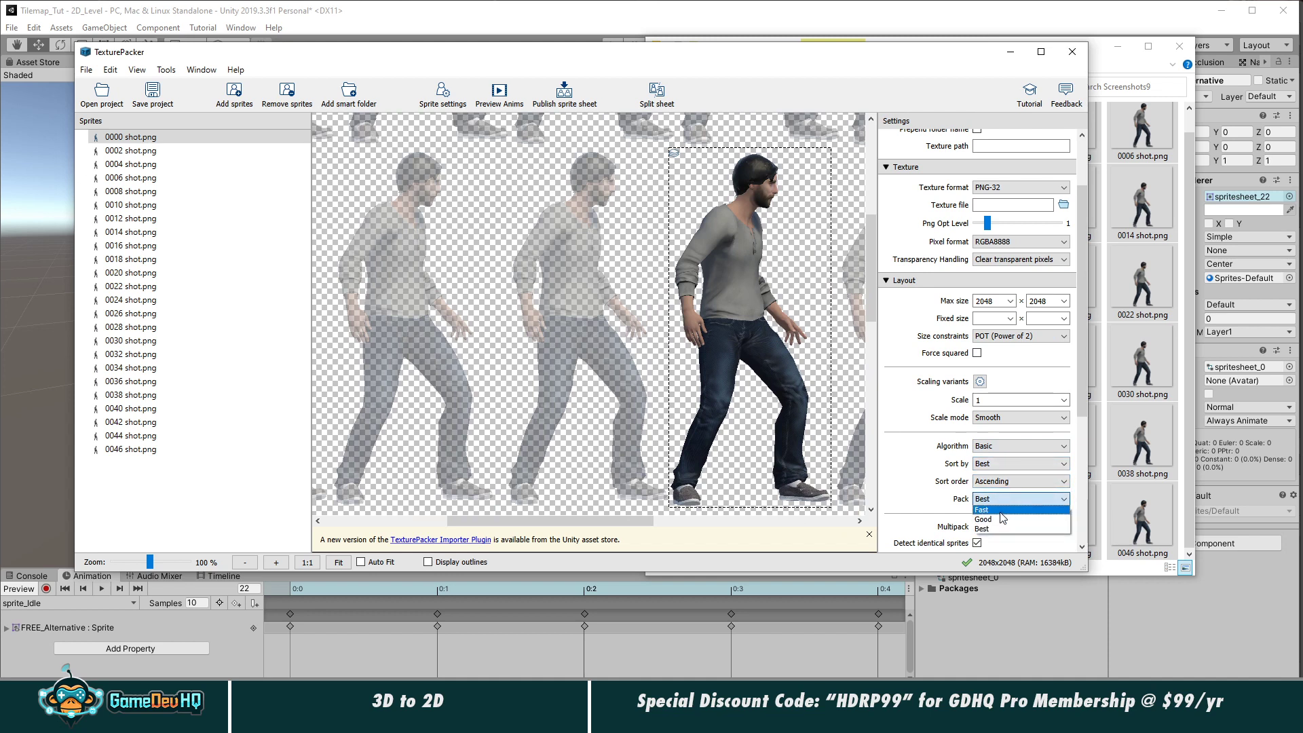
pyautogui.click(997, 510)
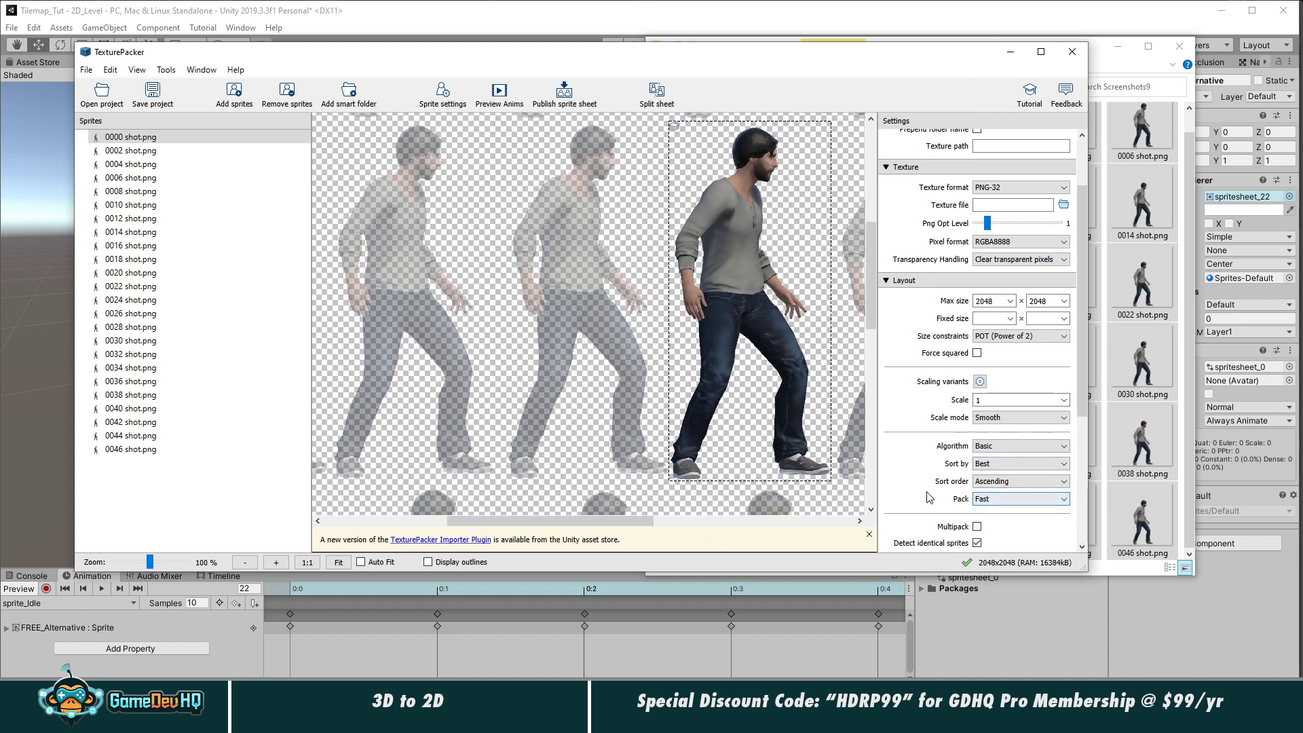
pyautogui.click(978, 353)
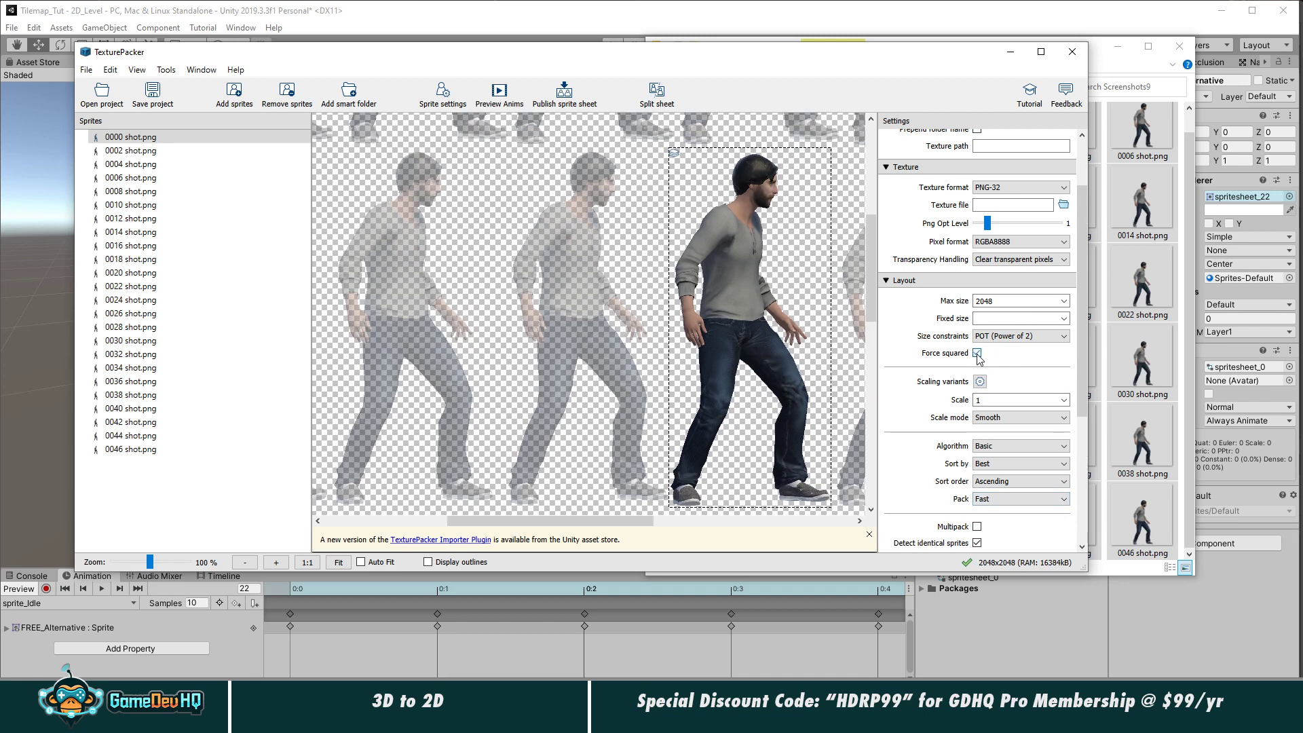
pyautogui.keyDown('shift'); pyautogui.click(132, 449); pyautogui.keyUp('shift')
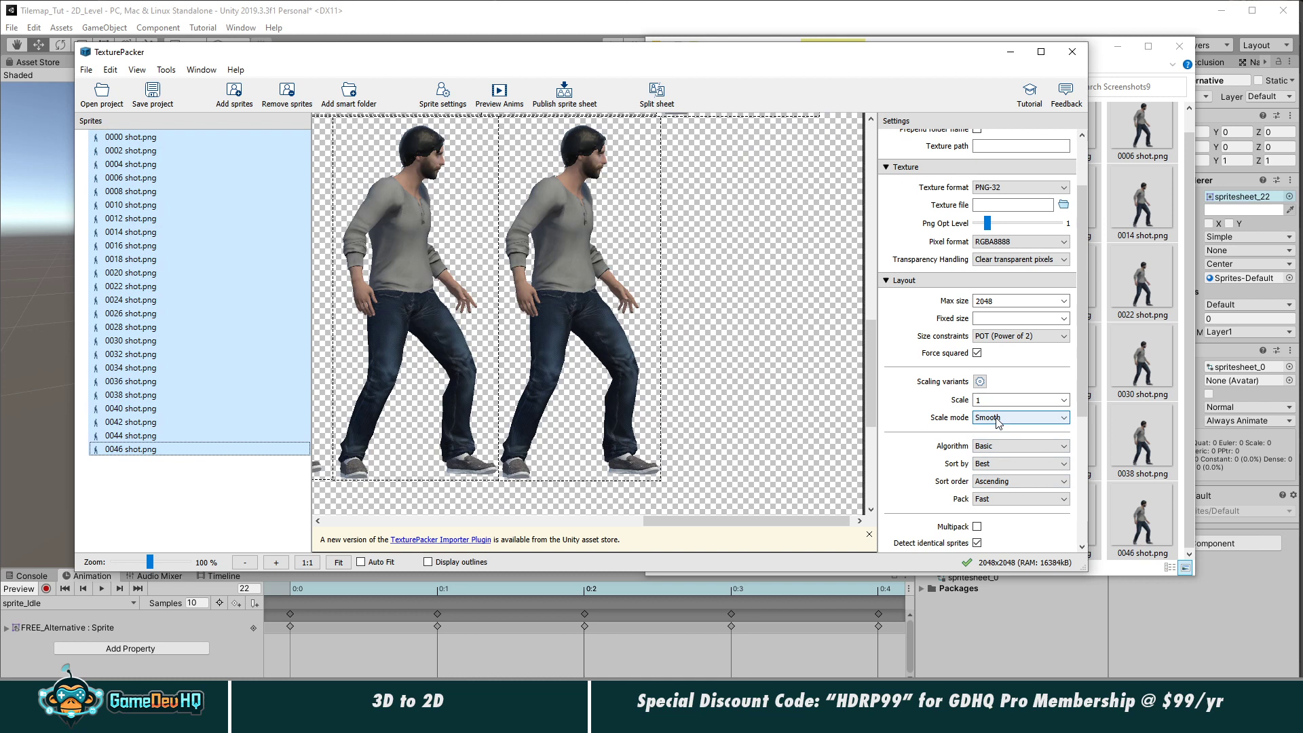
# Step: Set Fixed size to 256, zoom out to view the sheet, then change Fixed size to 2048
pyautogui.click(994, 318)
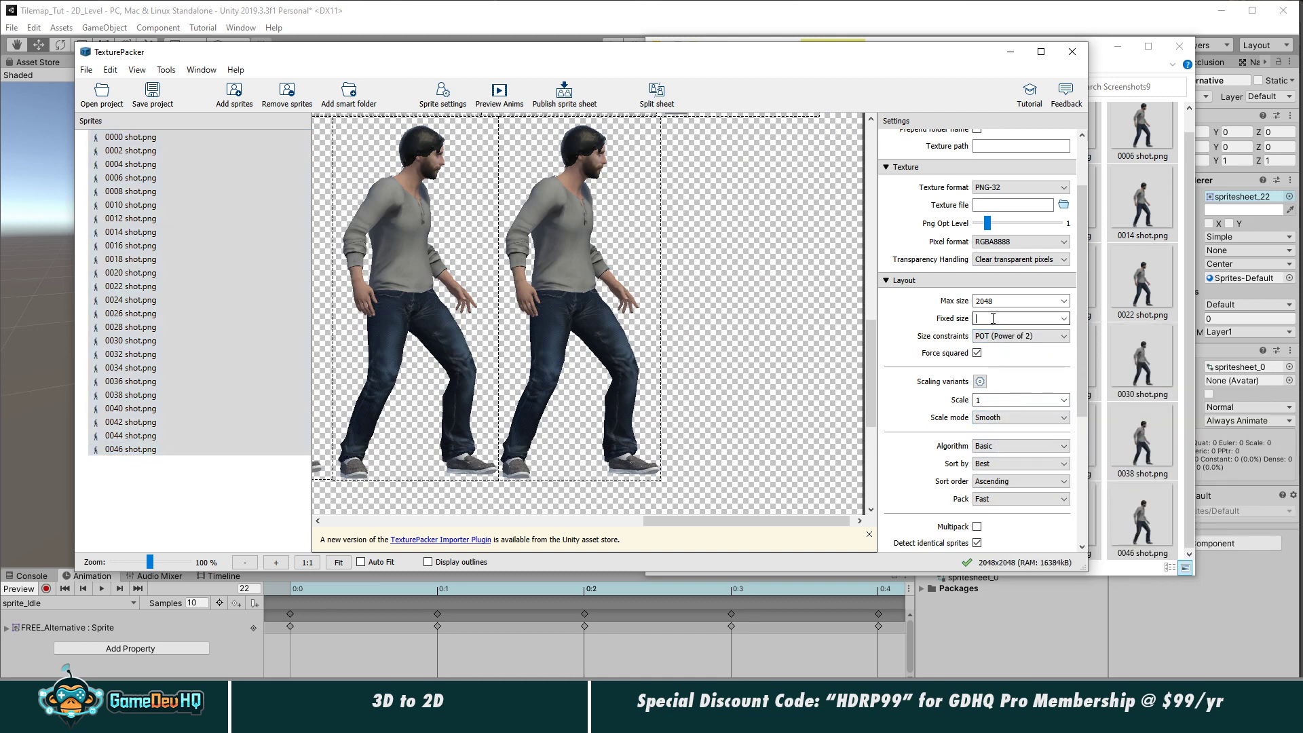
pyautogui.click(1063, 318)
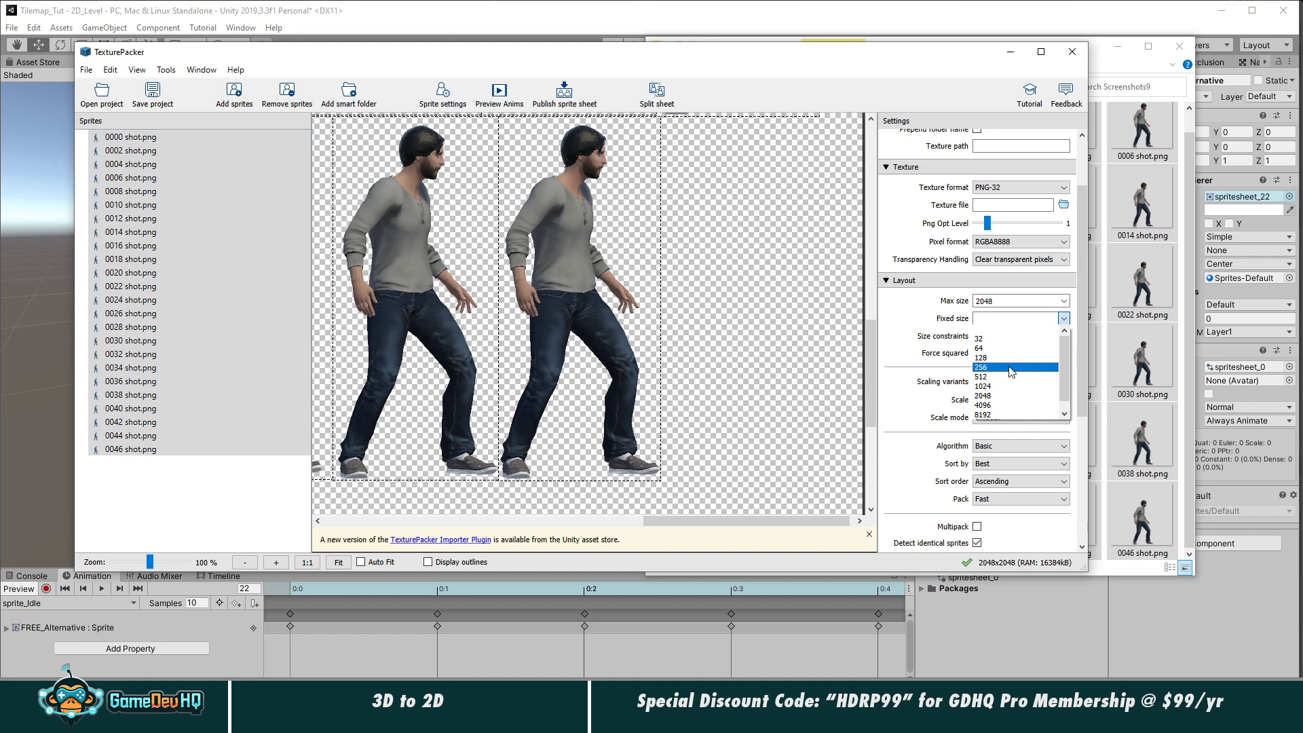
pyautogui.click(1005, 367)
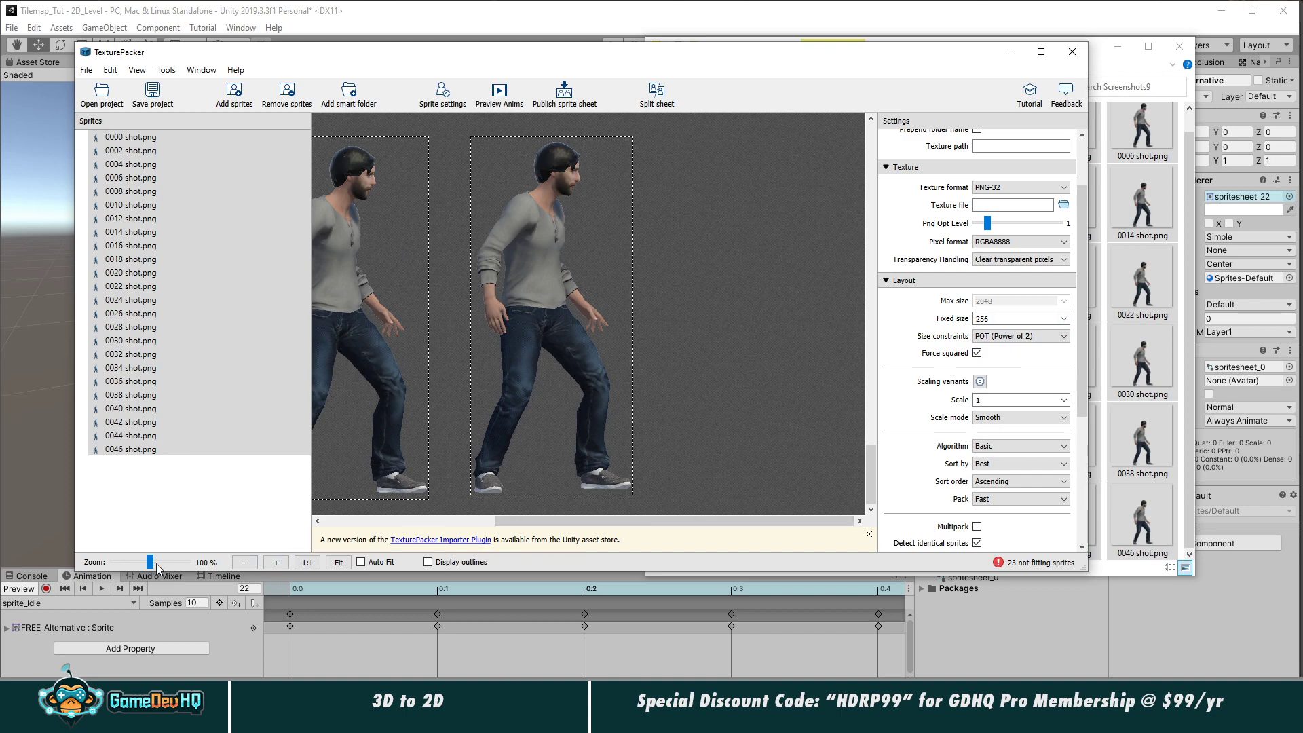
pyautogui.moveTo(150, 564); pyautogui.dragTo(116, 569)
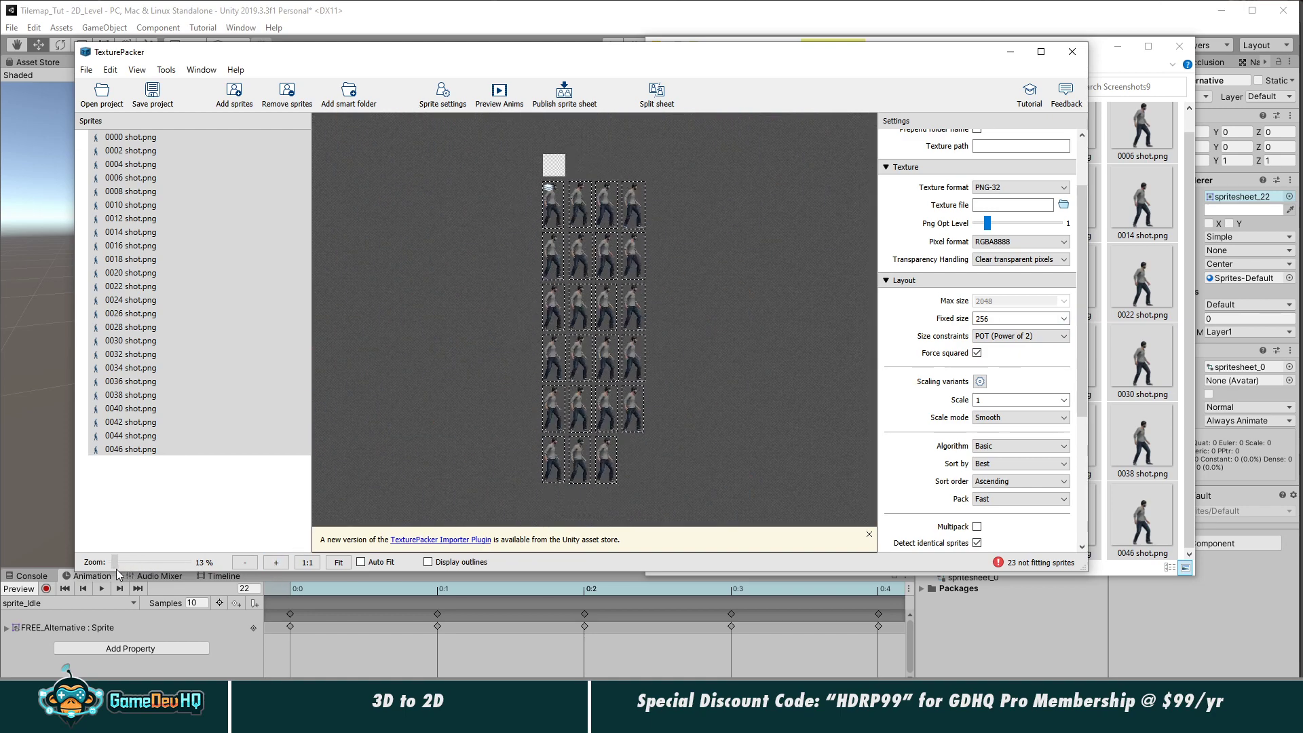
pyautogui.scroll(1, 985, 408)
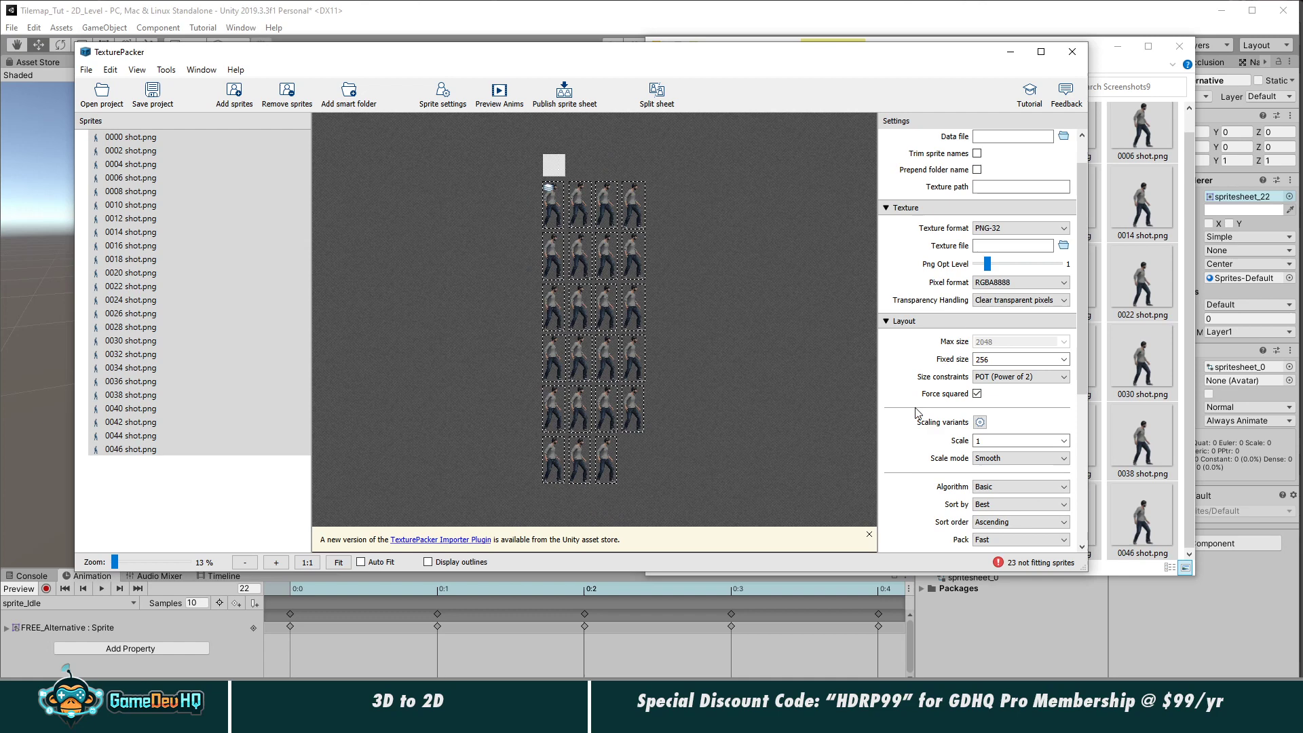
pyautogui.click(1064, 359)
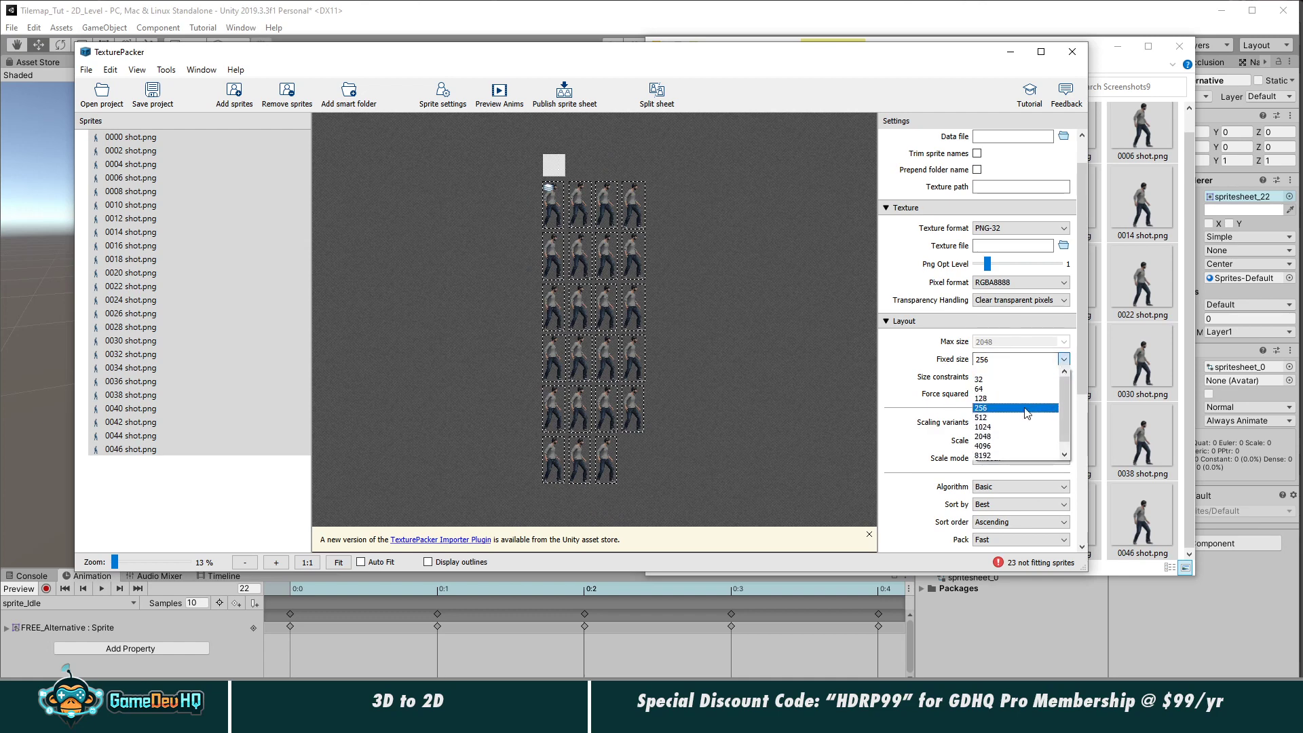
pyautogui.click(1024, 440)
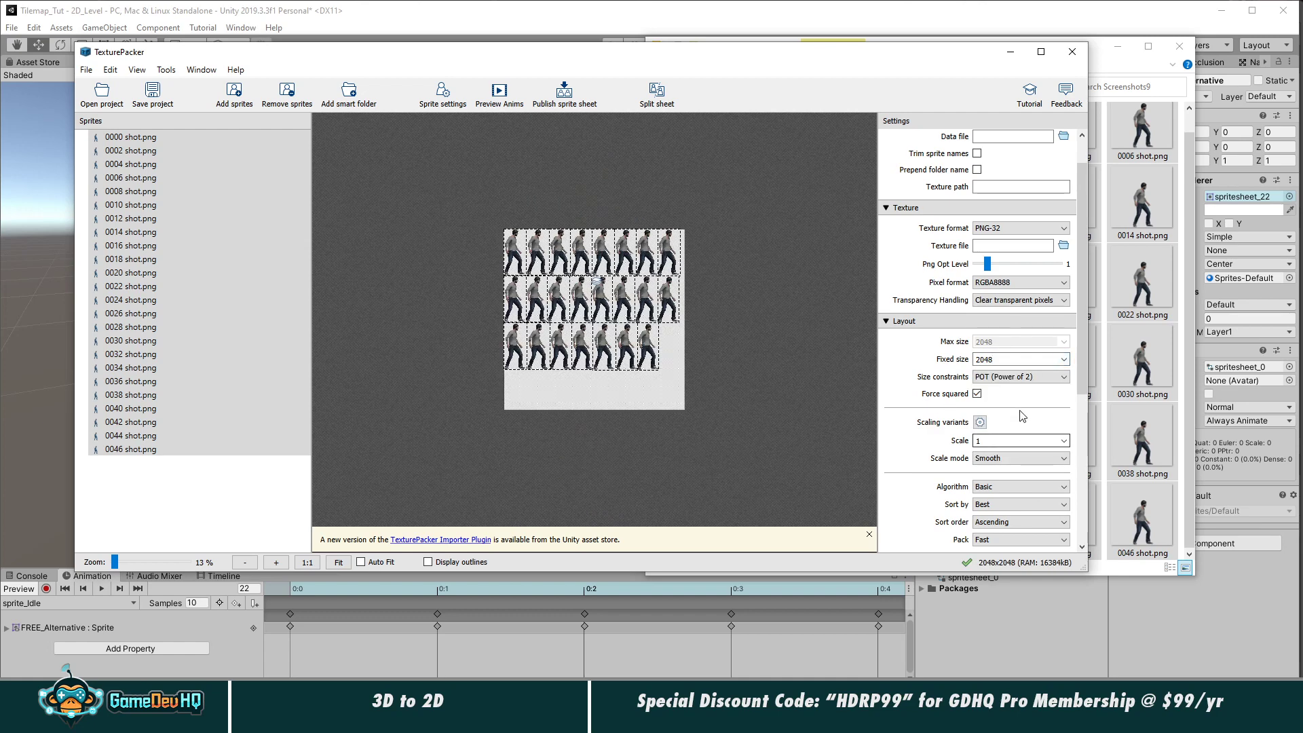
# Step: Recheck Force squared, keeping Smooth scale mode and the Basic algorithm
pyautogui.click(978, 394)
pyautogui.click(978, 393)
pyautogui.scroll(-1, 942, 474)
pyautogui.click(1038, 417)
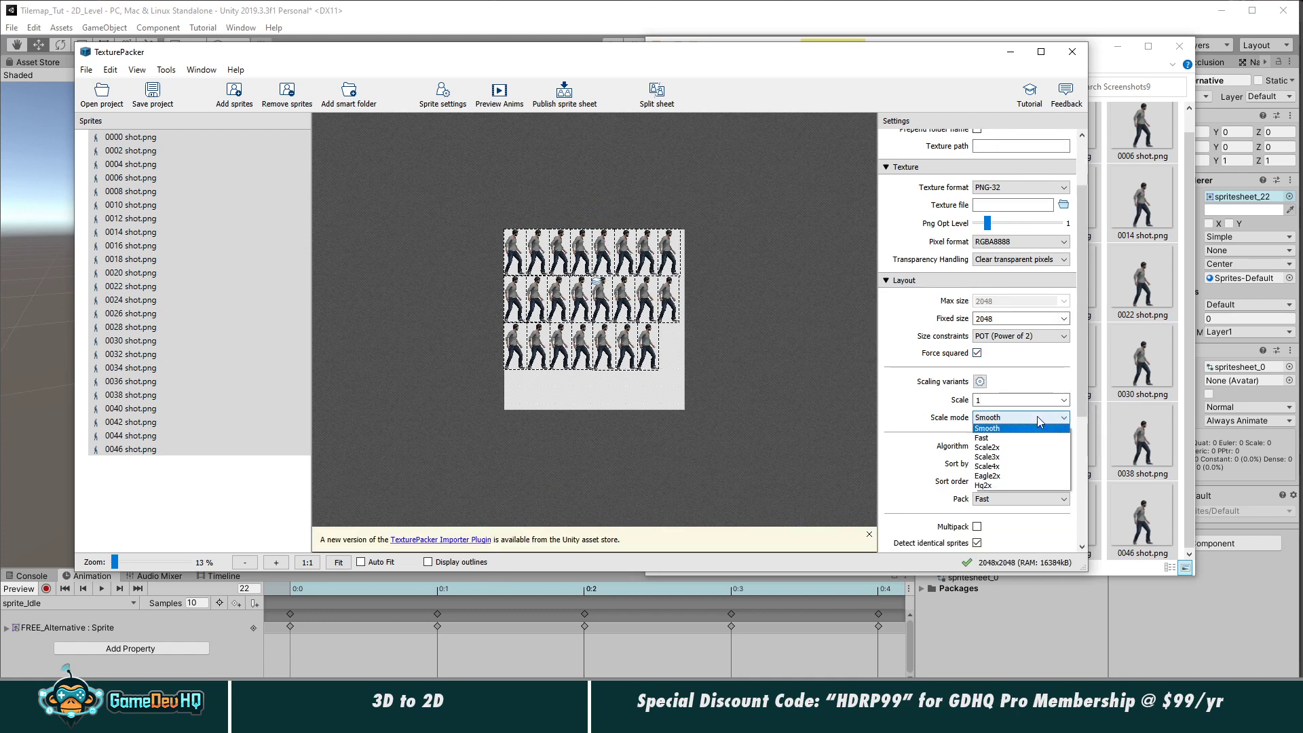
pyautogui.click(933, 426)
pyautogui.scroll(-2, 1018, 394)
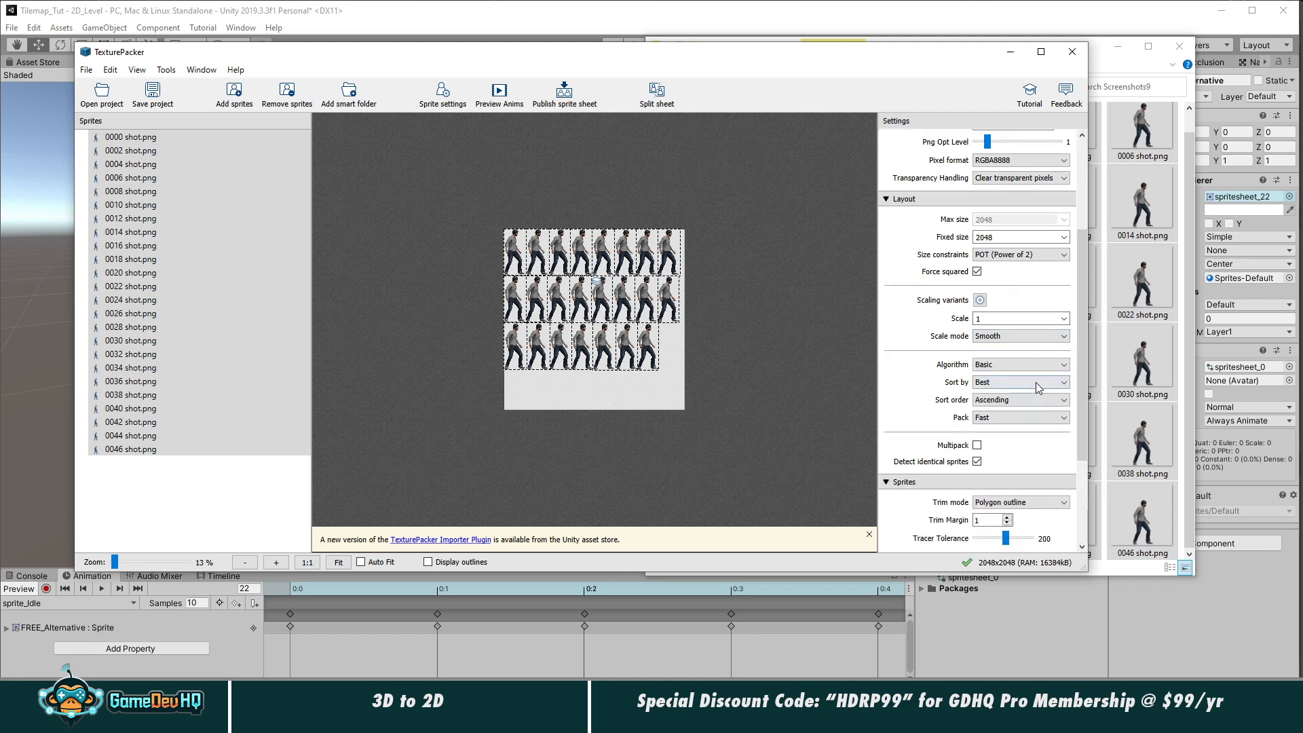
pyautogui.click(1031, 365)
pyautogui.click(1018, 375)
# Step: Sort the sprites by Name
pyautogui.click(1008, 383)
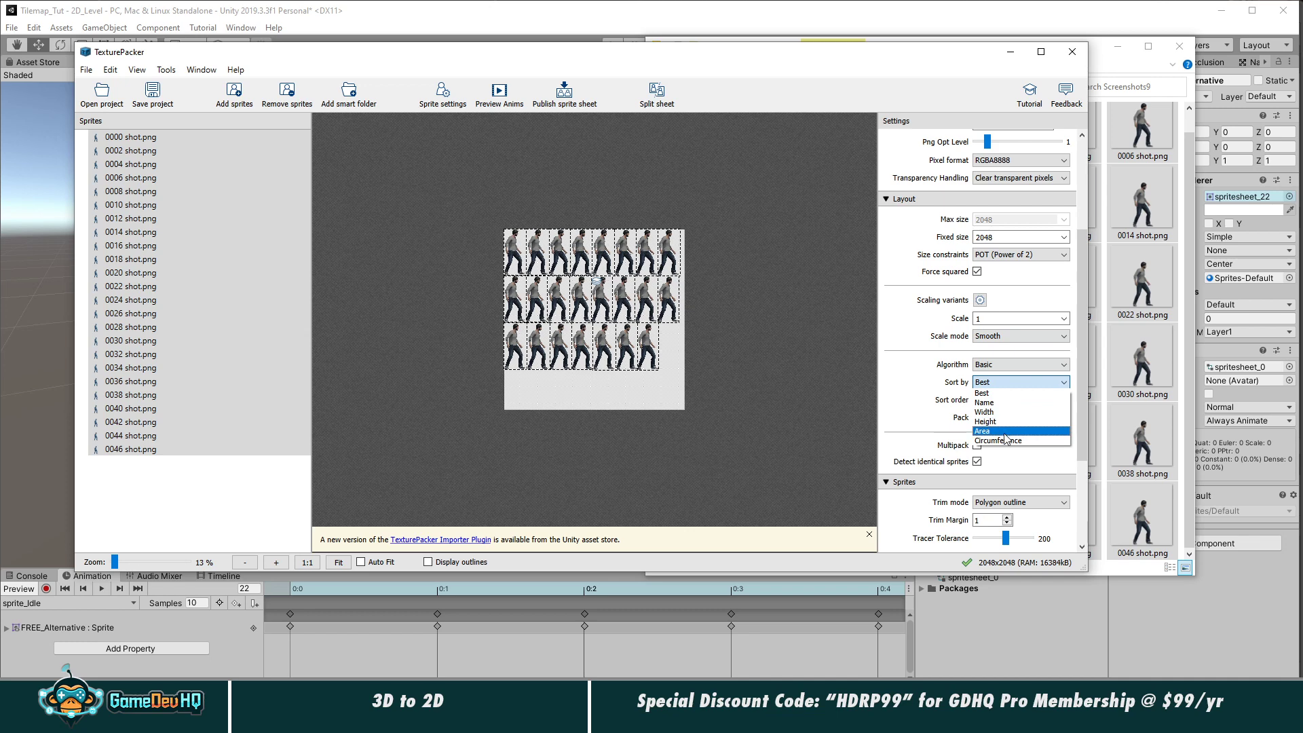
pyautogui.click(997, 393)
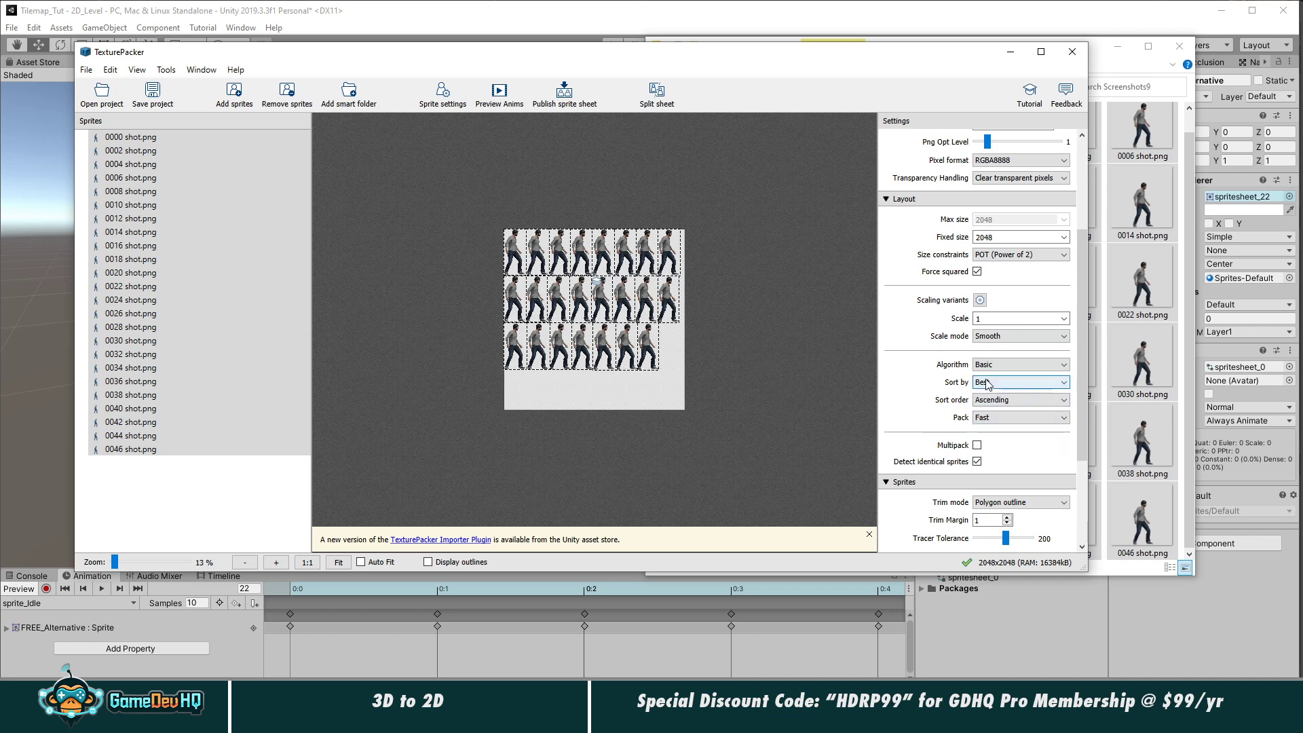
pyautogui.click(999, 388)
pyautogui.click(998, 402)
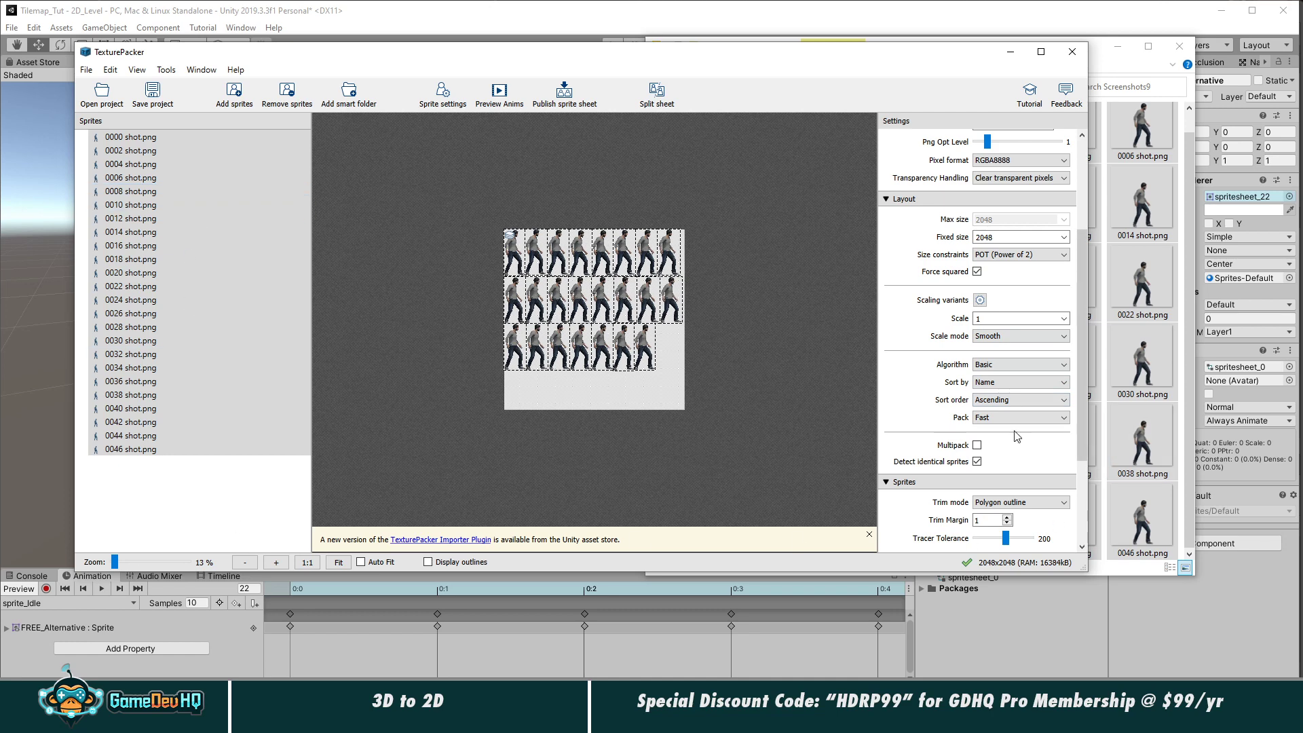
pyautogui.scroll(-3, 913, 456)
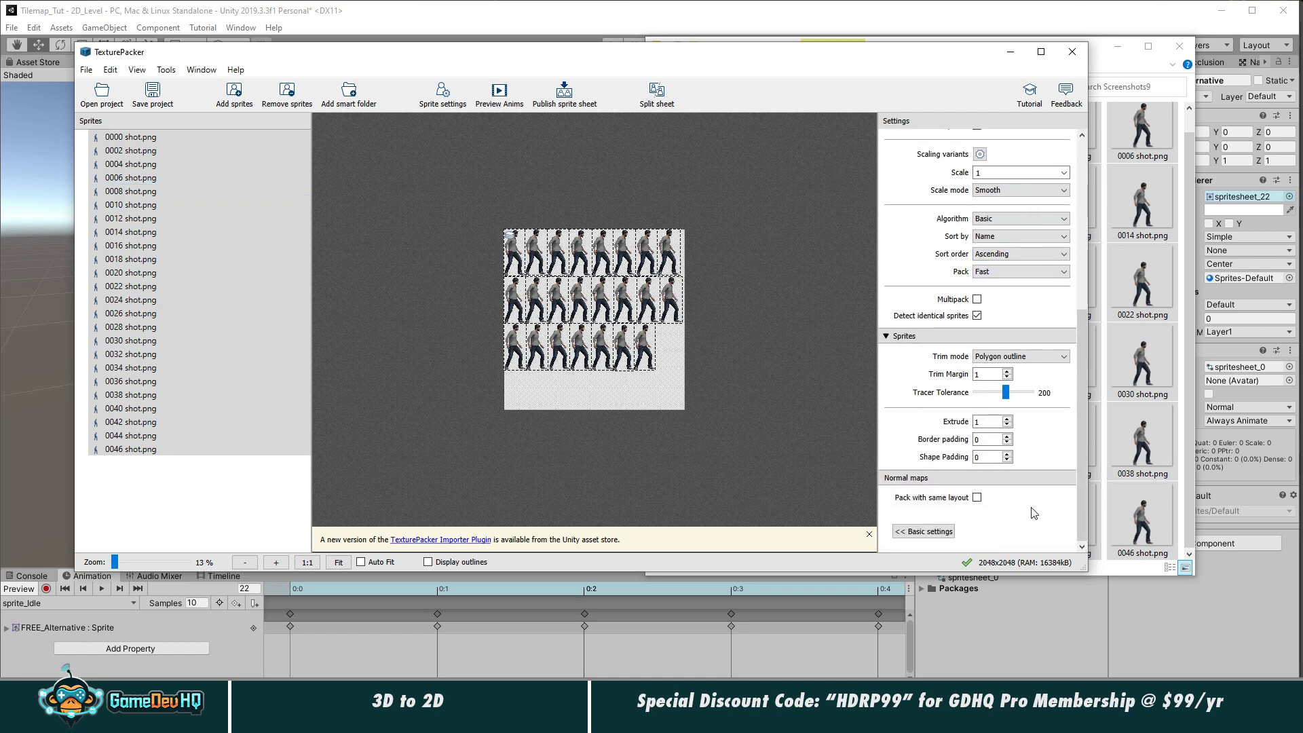
pyautogui.scroll(1, 1035, 514)
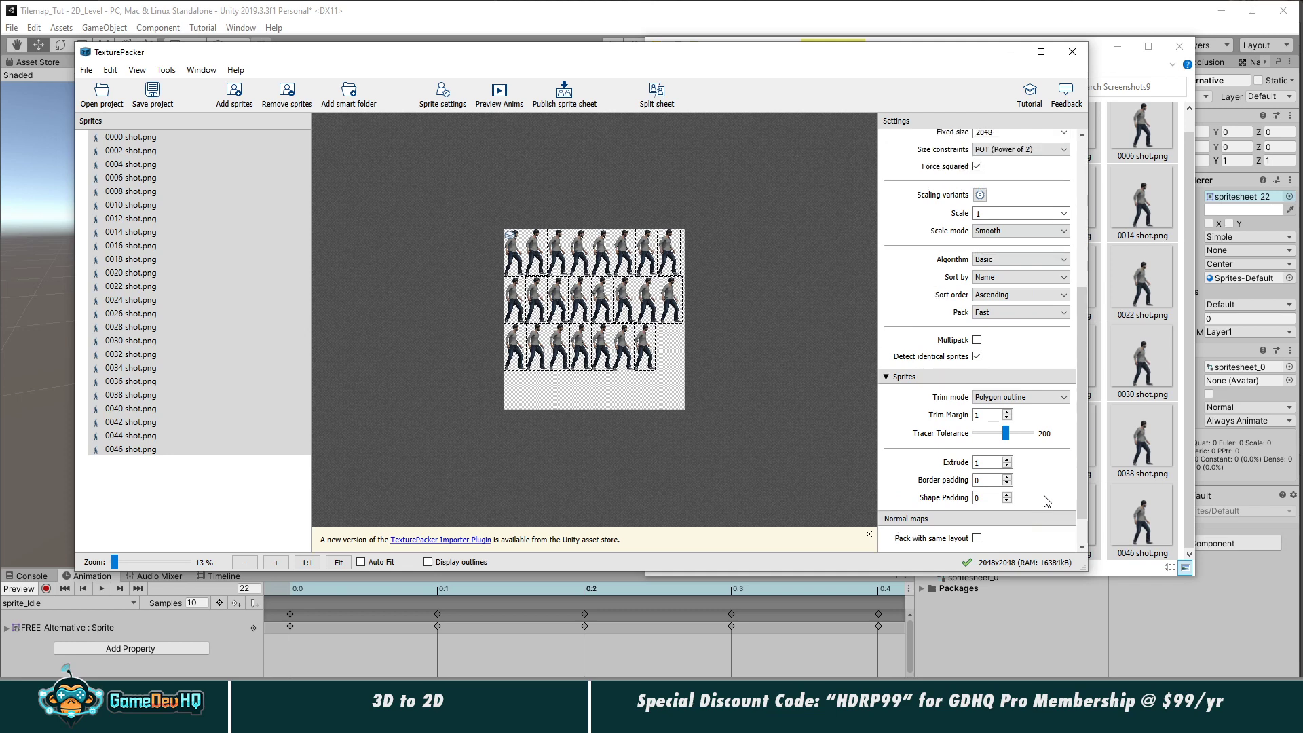
# Step: Try Good and Best packing, return to Fast, and keep Ascending sort order
pyautogui.click(1020, 312)
pyautogui.click(1020, 319)
pyautogui.click(1020, 313)
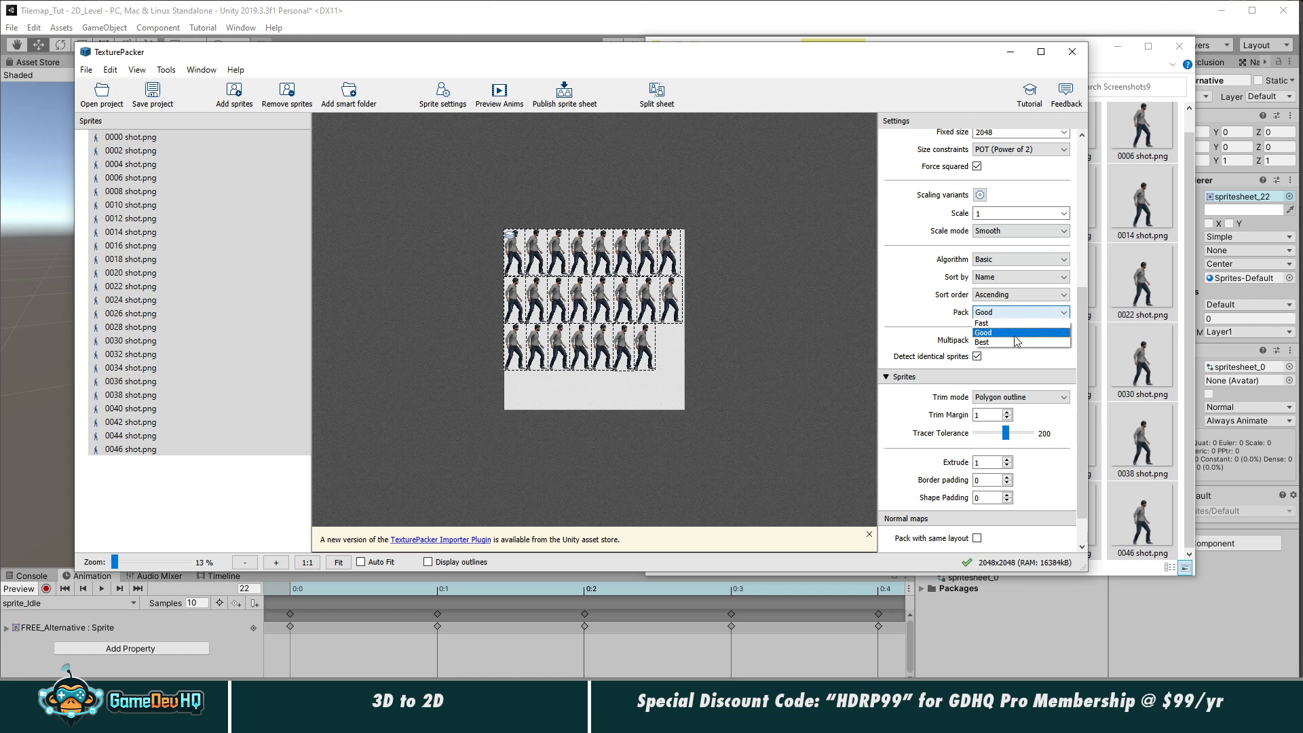
pyautogui.click(1004, 342)
pyautogui.click(1004, 312)
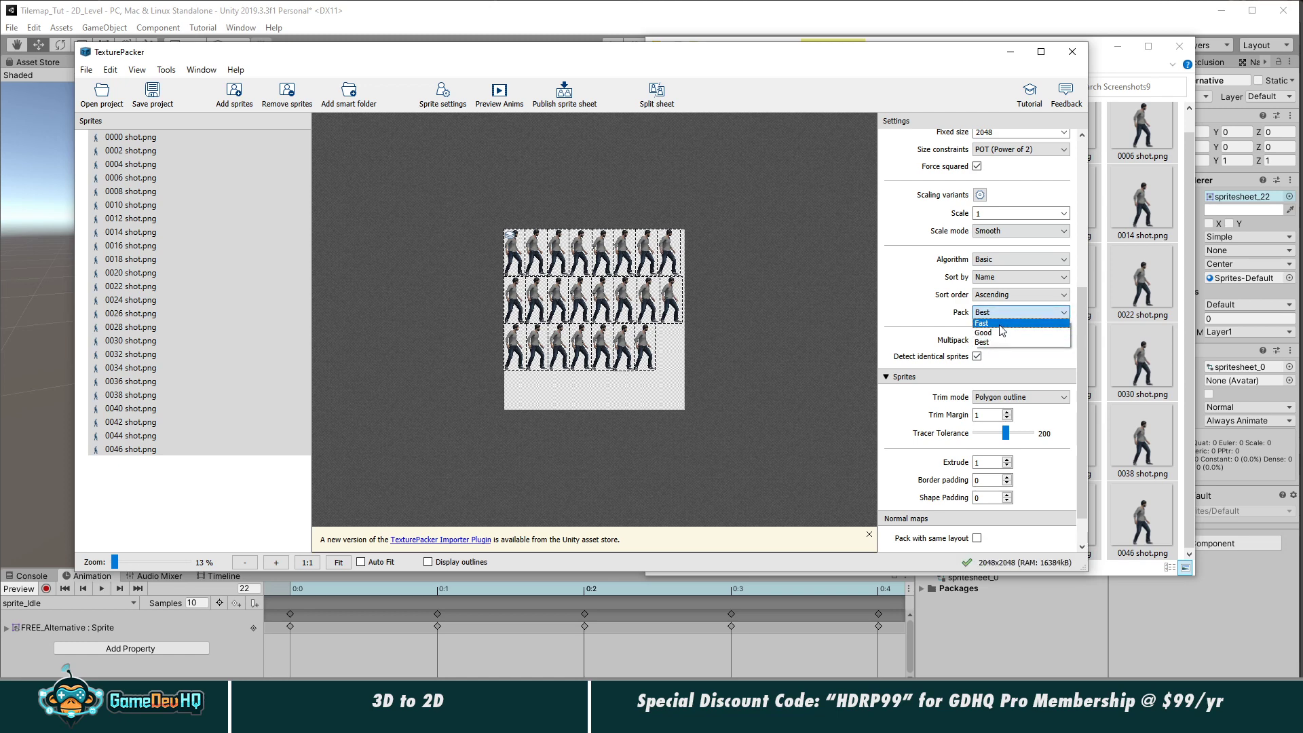
pyautogui.click(1004, 342)
pyautogui.click(1020, 295)
pyautogui.click(898, 294)
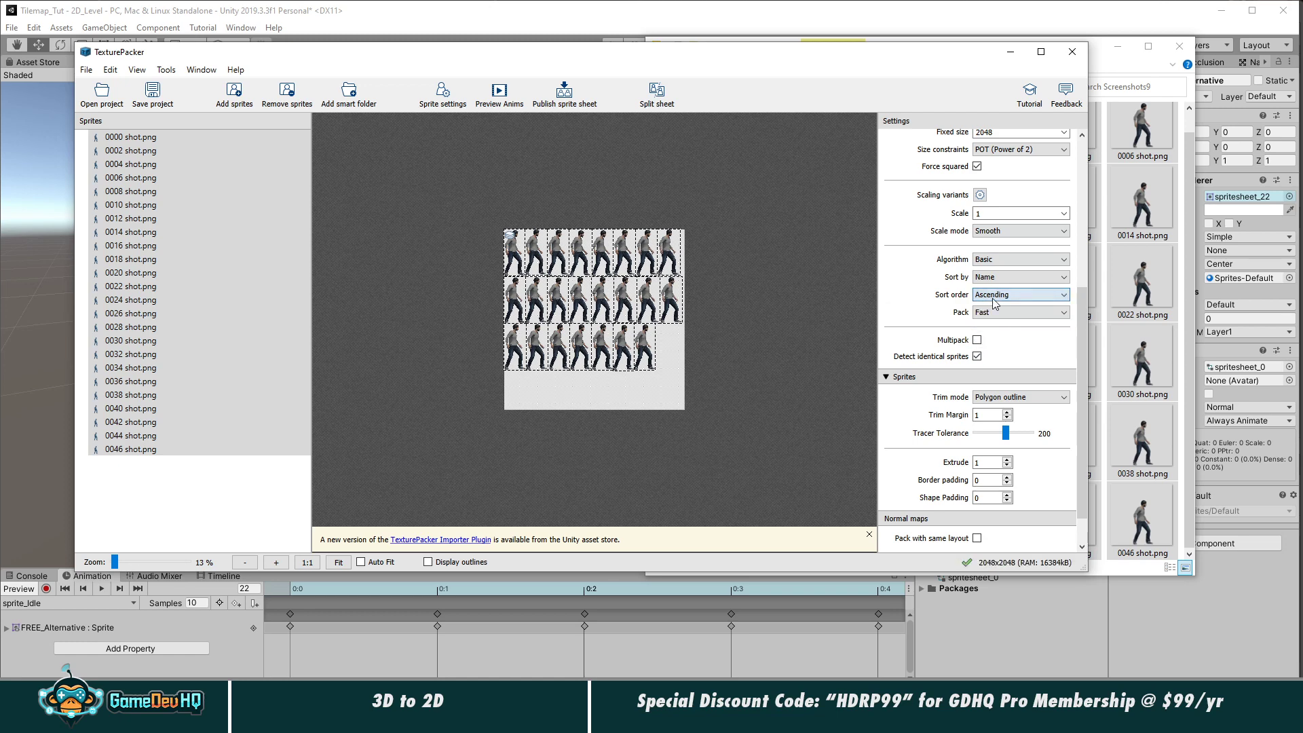
# Step: Toggle Multipack on and off, then set Trim mode to None
pyautogui.click(978, 340)
pyautogui.click(977, 340)
pyautogui.click(1006, 398)
pyautogui.click(1003, 408)
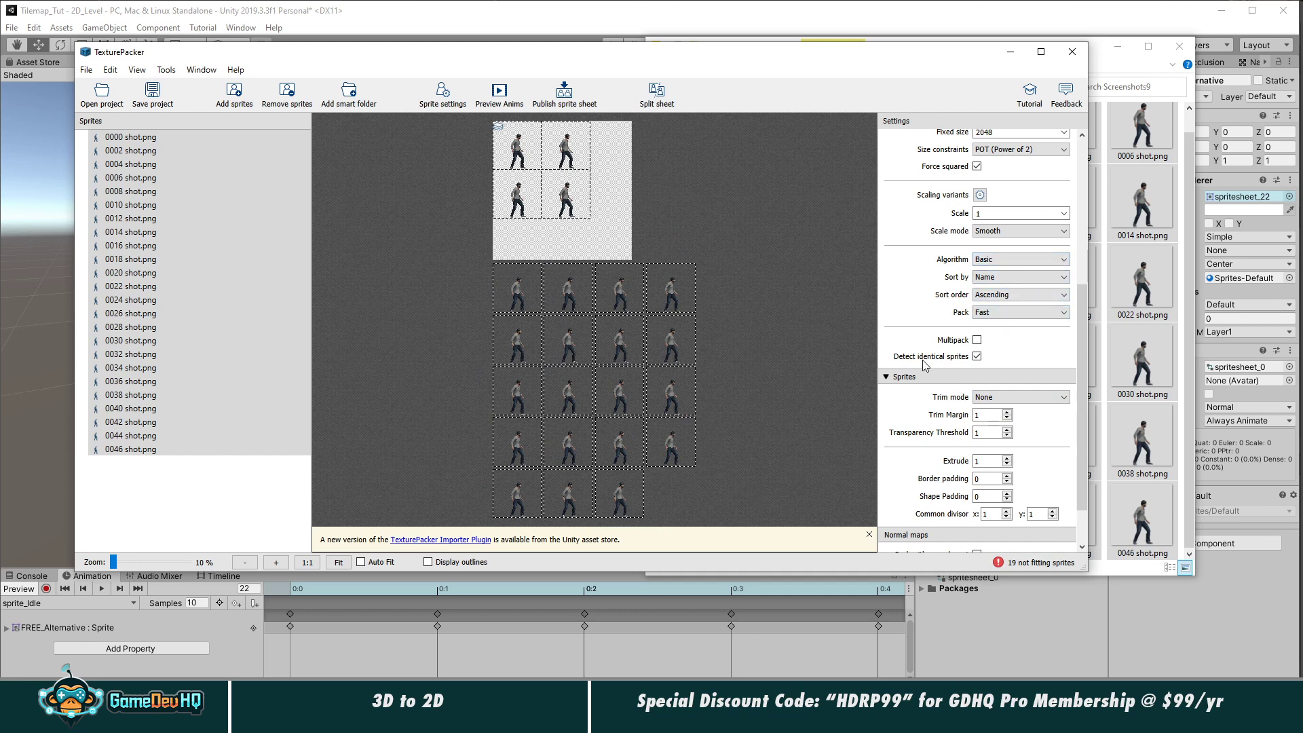
# Step: Set Scale to 0.5 so all 24 untrimmed frames fit on the 2048x2048 sheet
pyautogui.scroll(3, 925, 365)
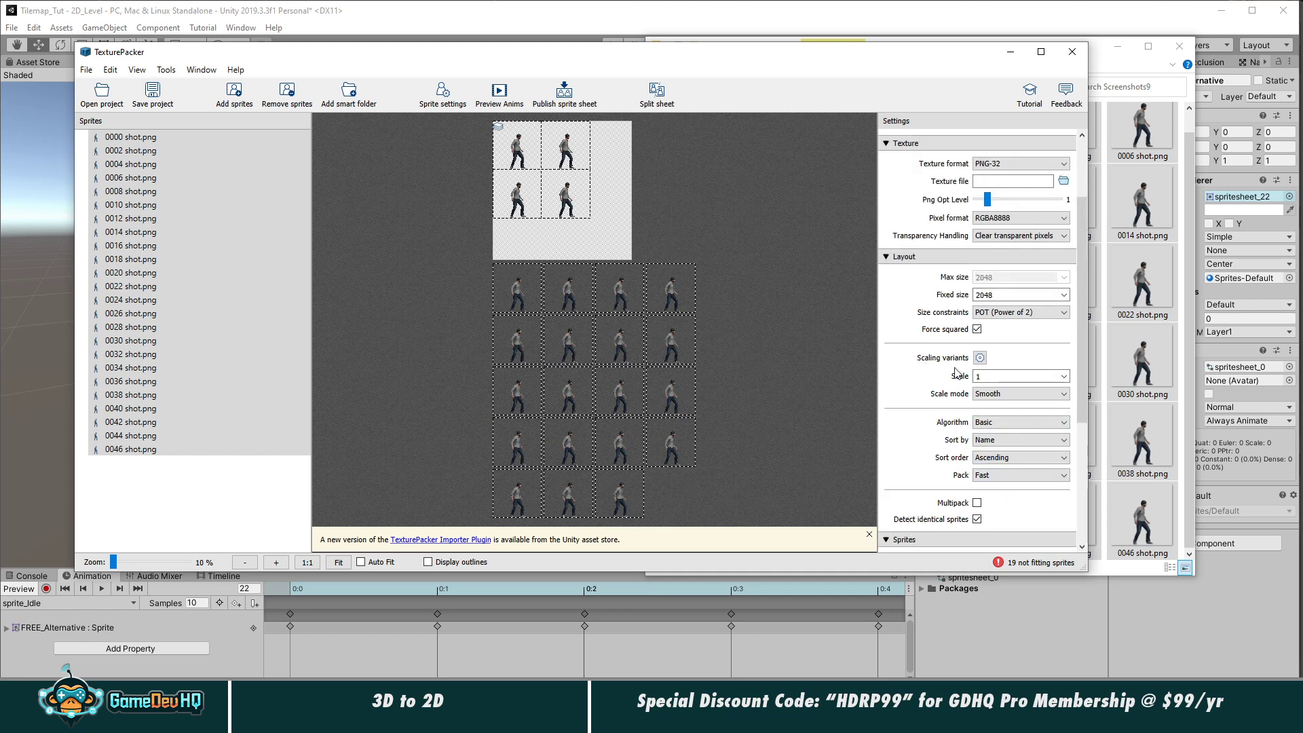
pyautogui.scroll(-3, 908, 414)
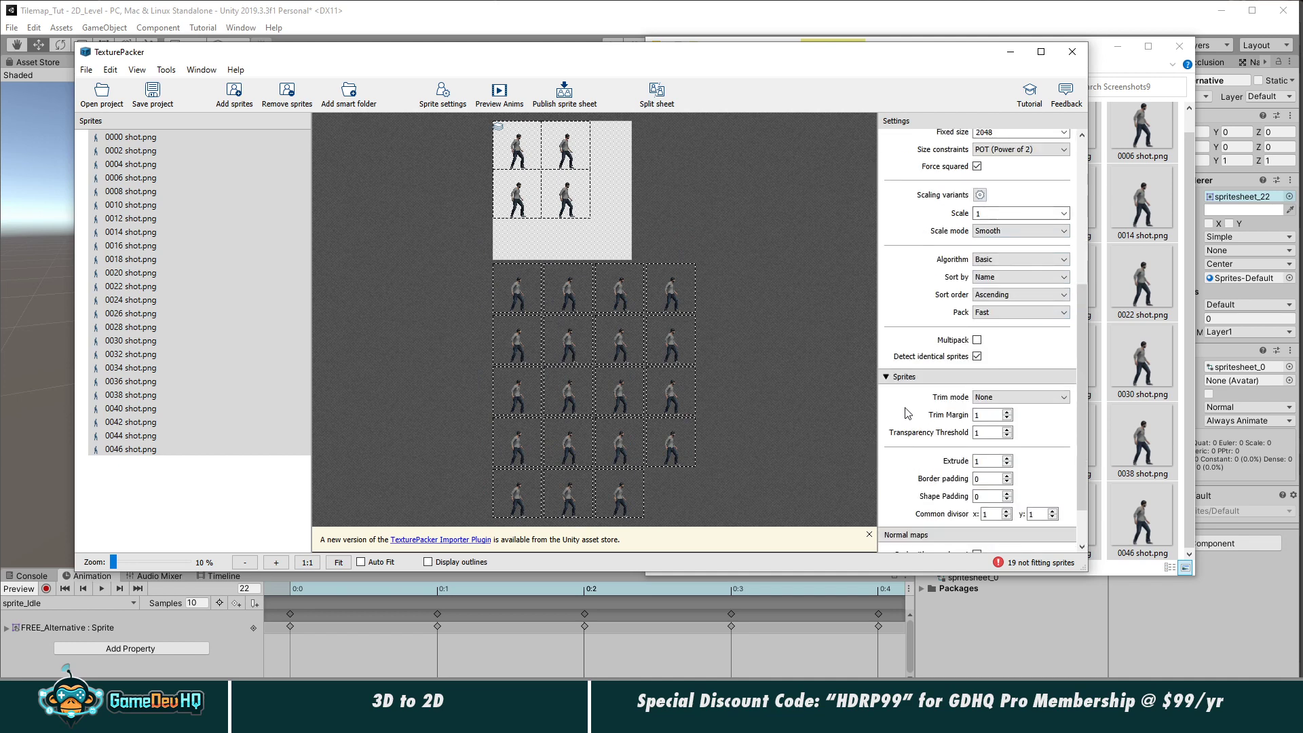
pyautogui.scroll(-1, 907, 414)
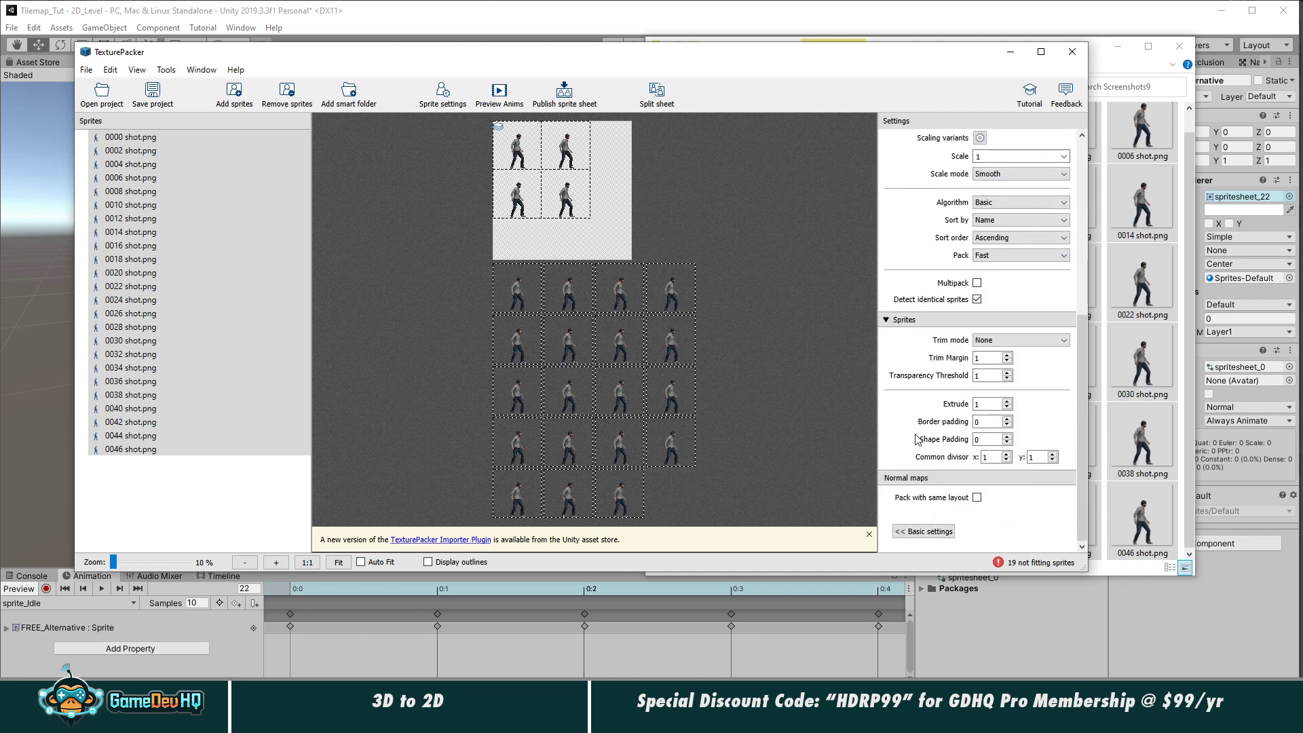
pyautogui.scroll(2, 918, 402)
pyautogui.scroll(2, 918, 402)
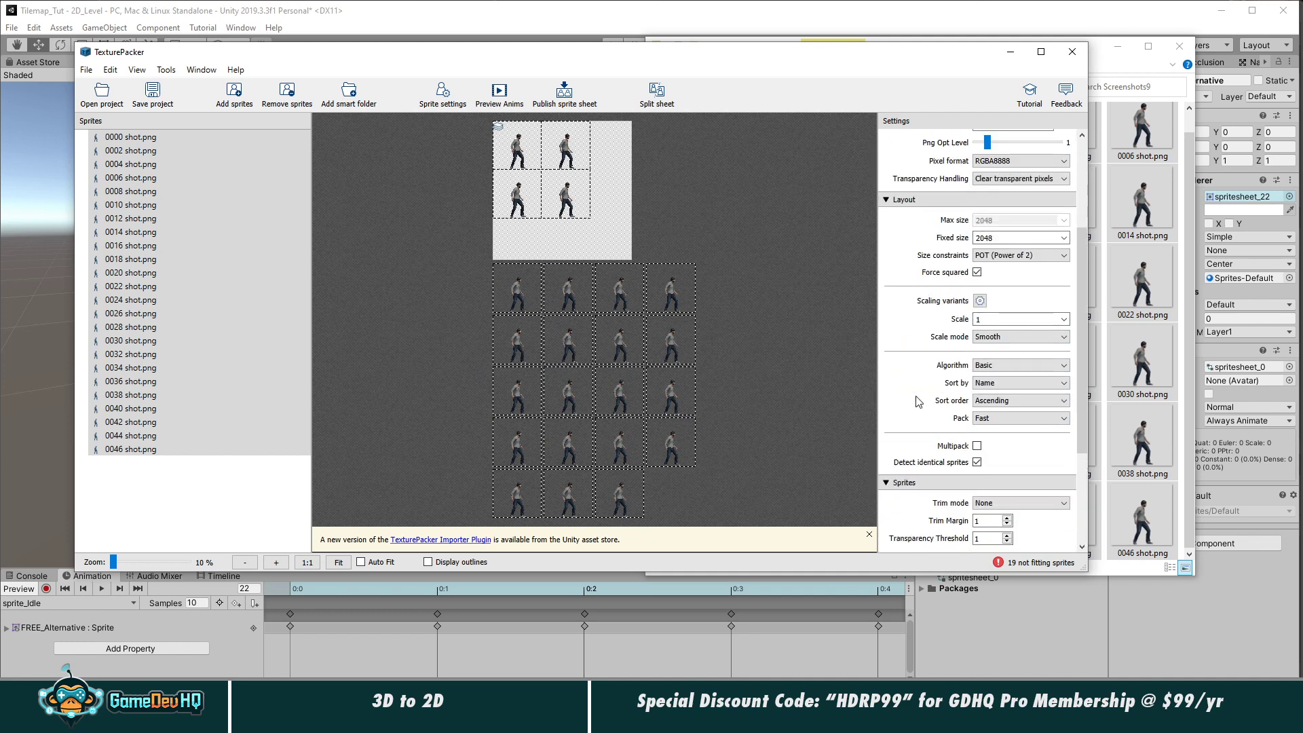
pyautogui.click(1063, 319)
pyautogui.click(1019, 359)
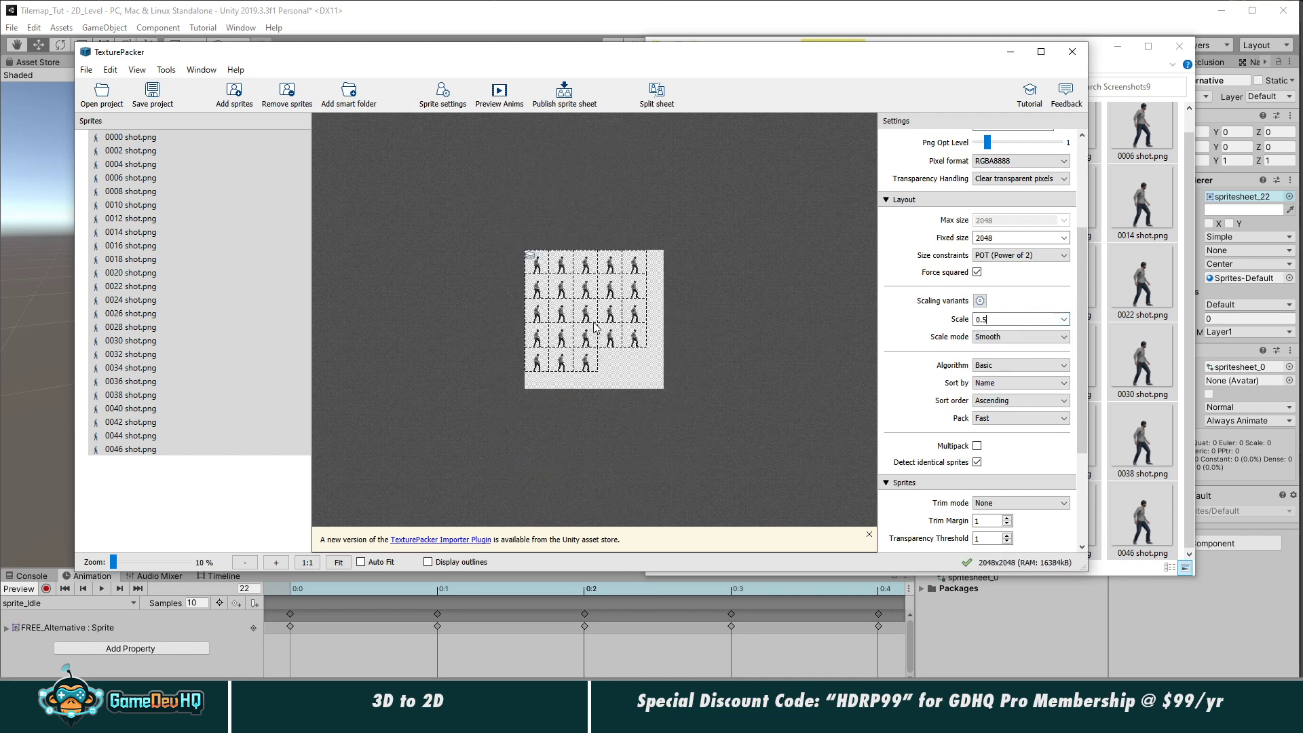
pyautogui.moveTo(579, 303)
pyautogui.moveTo(588, 340)
pyautogui.scroll(3, 645, 360)
pyautogui.scroll(-2, 645, 363)
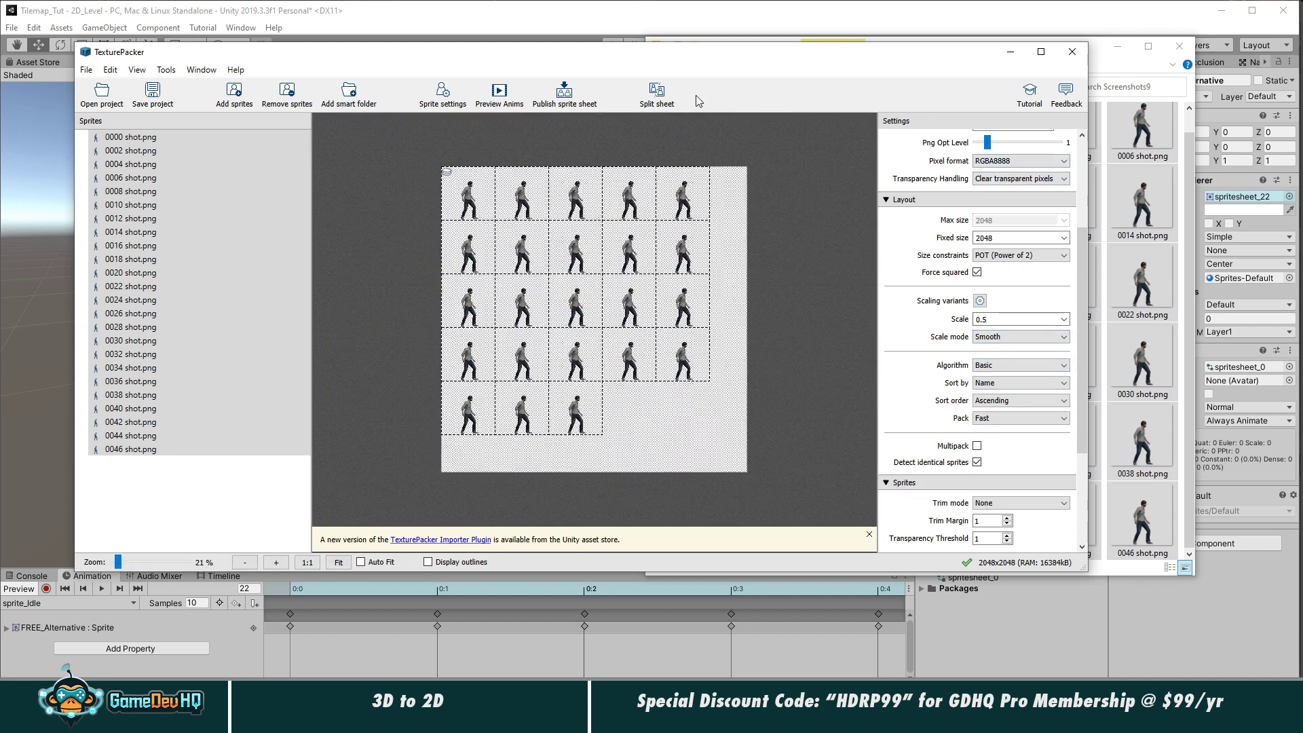
# Step: Attempt a publish, review the data file types, and cancel the data-file save
pyautogui.click(568, 98)
pyautogui.click(253, 376)
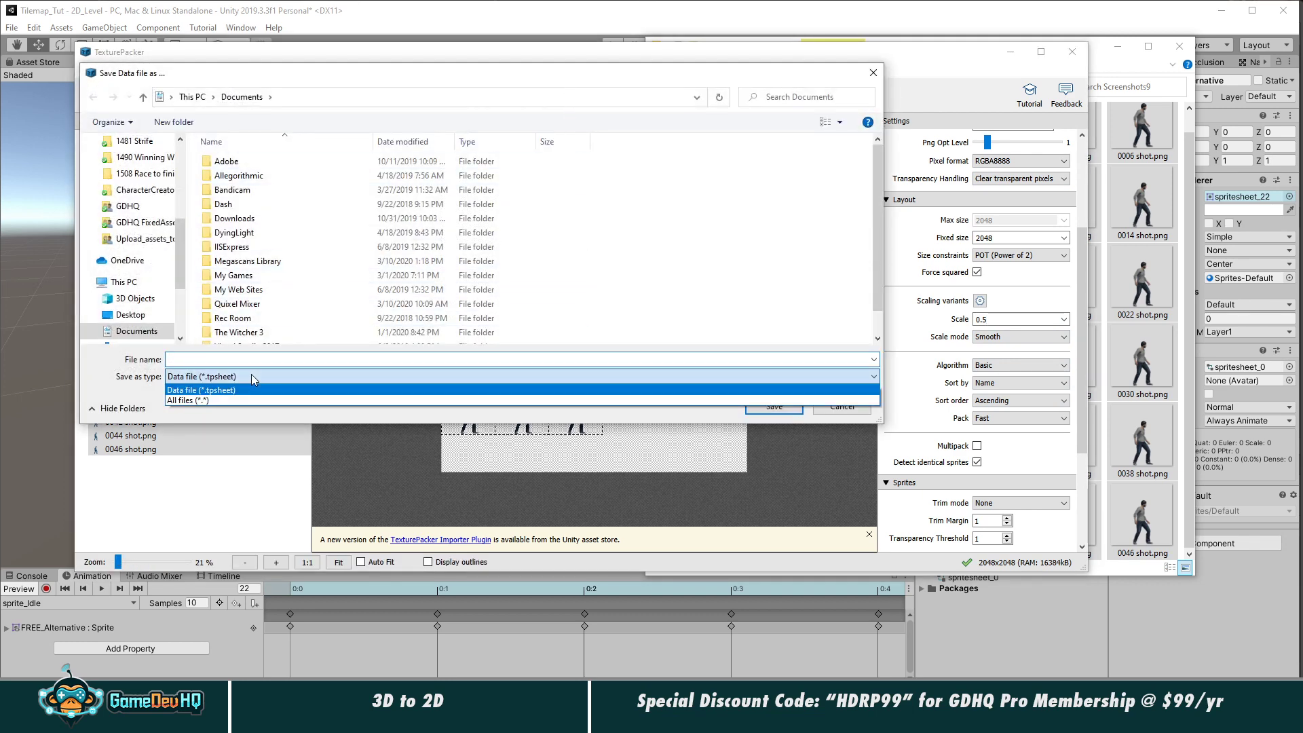
pyautogui.click(441, 416)
pyautogui.click(829, 412)
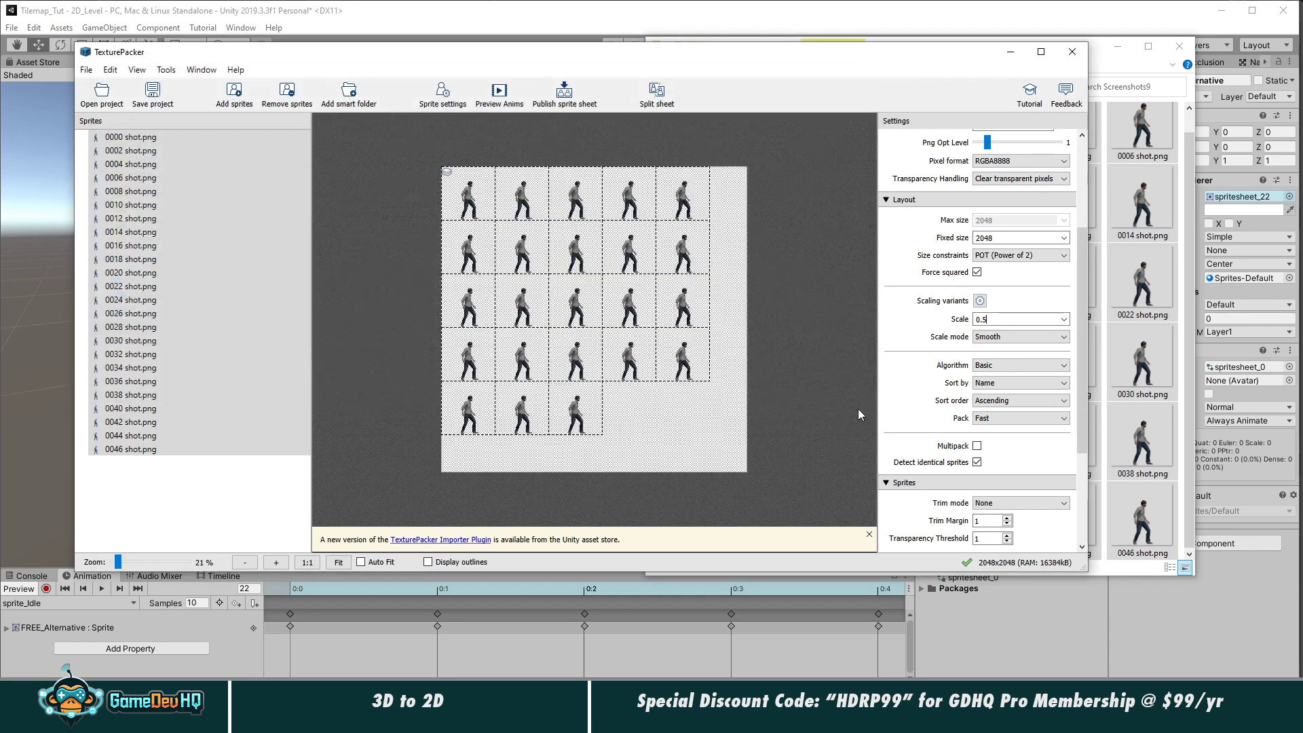
# Step: Set the texture file to HD1 (E:)\Saved_Sprites\Spritesheet_02
pyautogui.scroll(3, 996, 343)
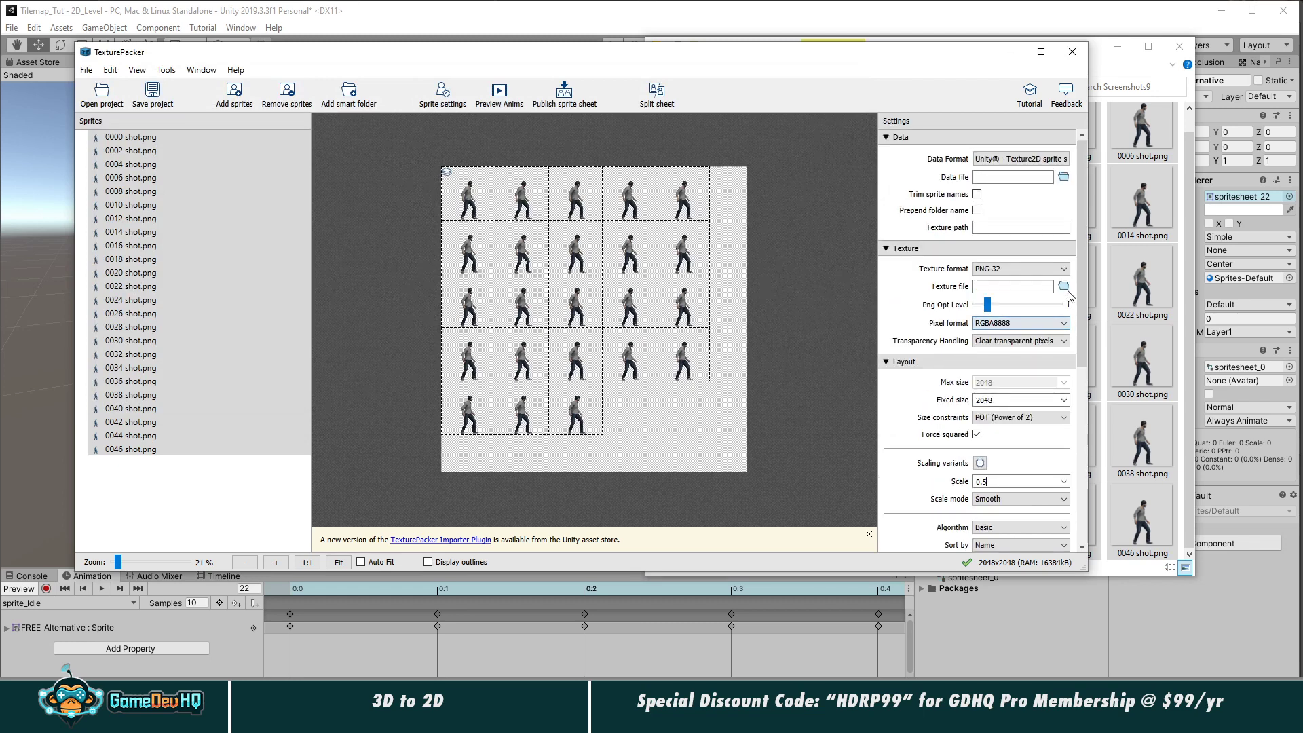
pyautogui.click(1064, 287)
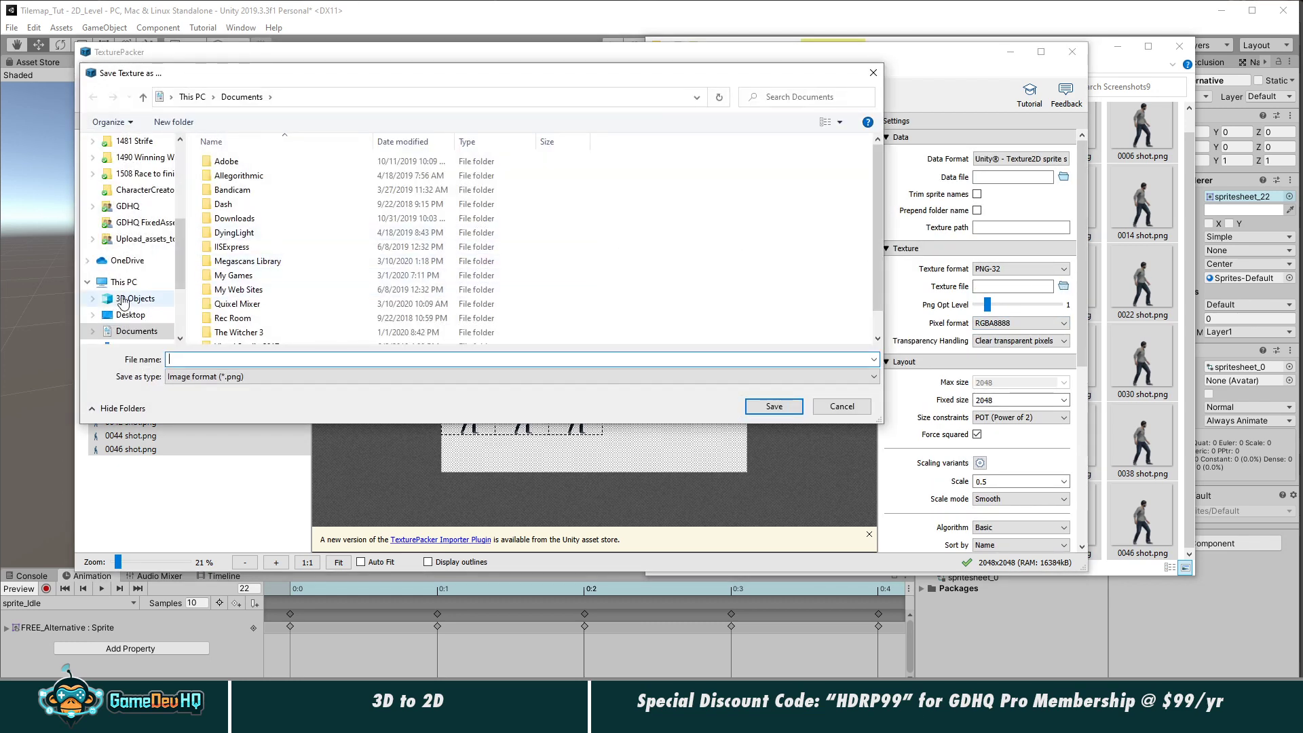
pyautogui.scroll(2, 154, 244)
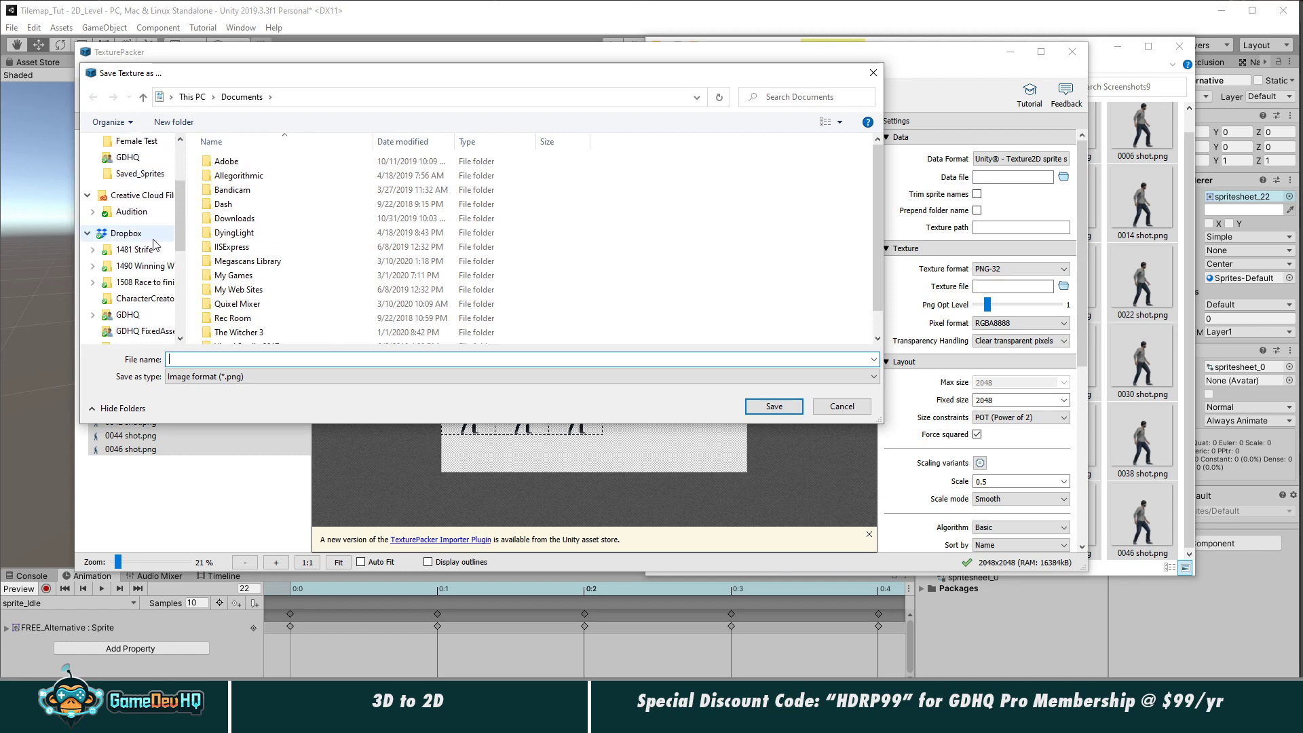
pyautogui.scroll(-5, 155, 244)
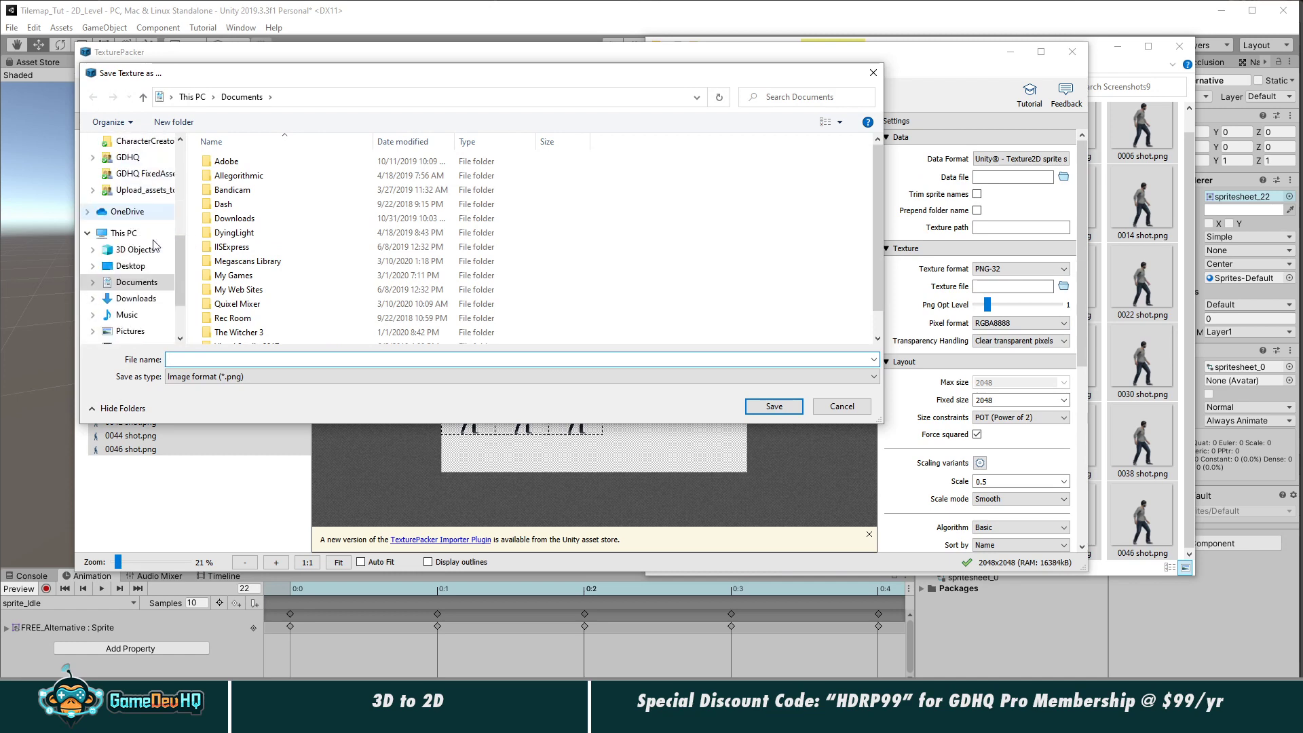
pyautogui.scroll(-2, 142, 272)
pyautogui.click(131, 293)
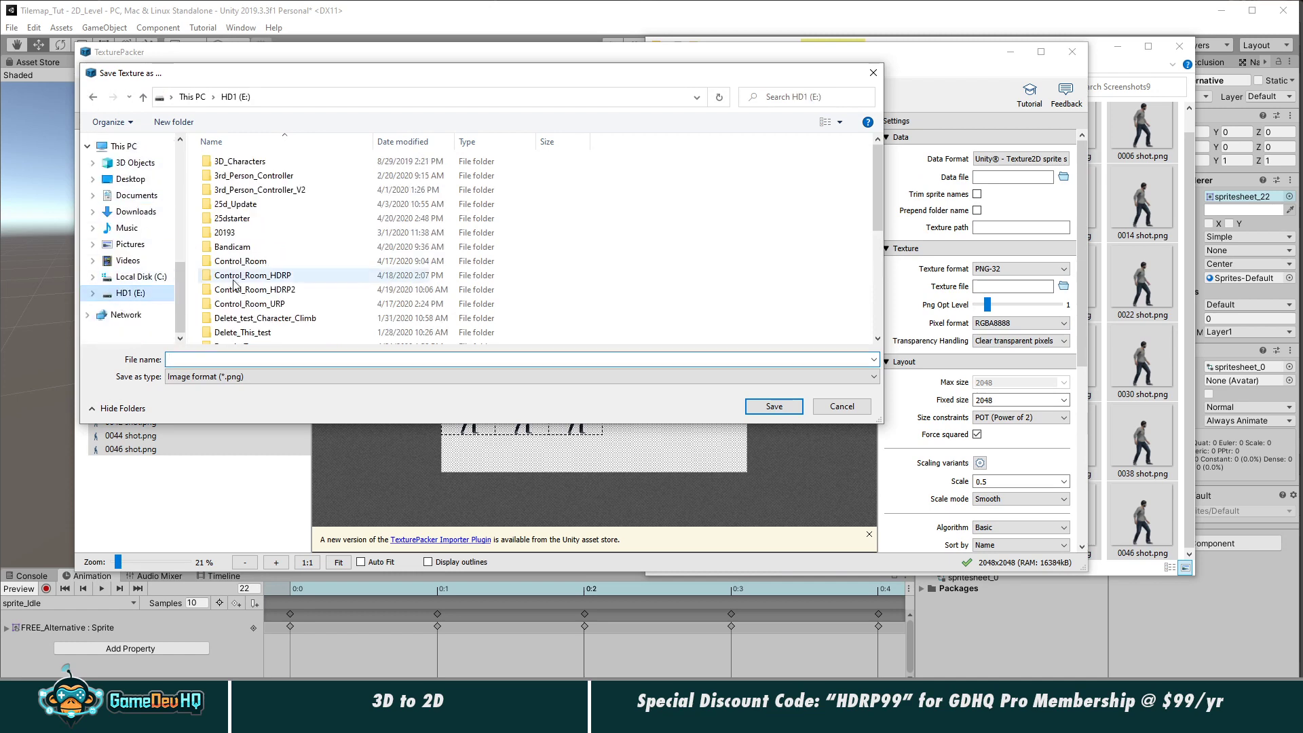
pyautogui.scroll(-5, 285, 285)
pyautogui.doubleClick(255, 237)
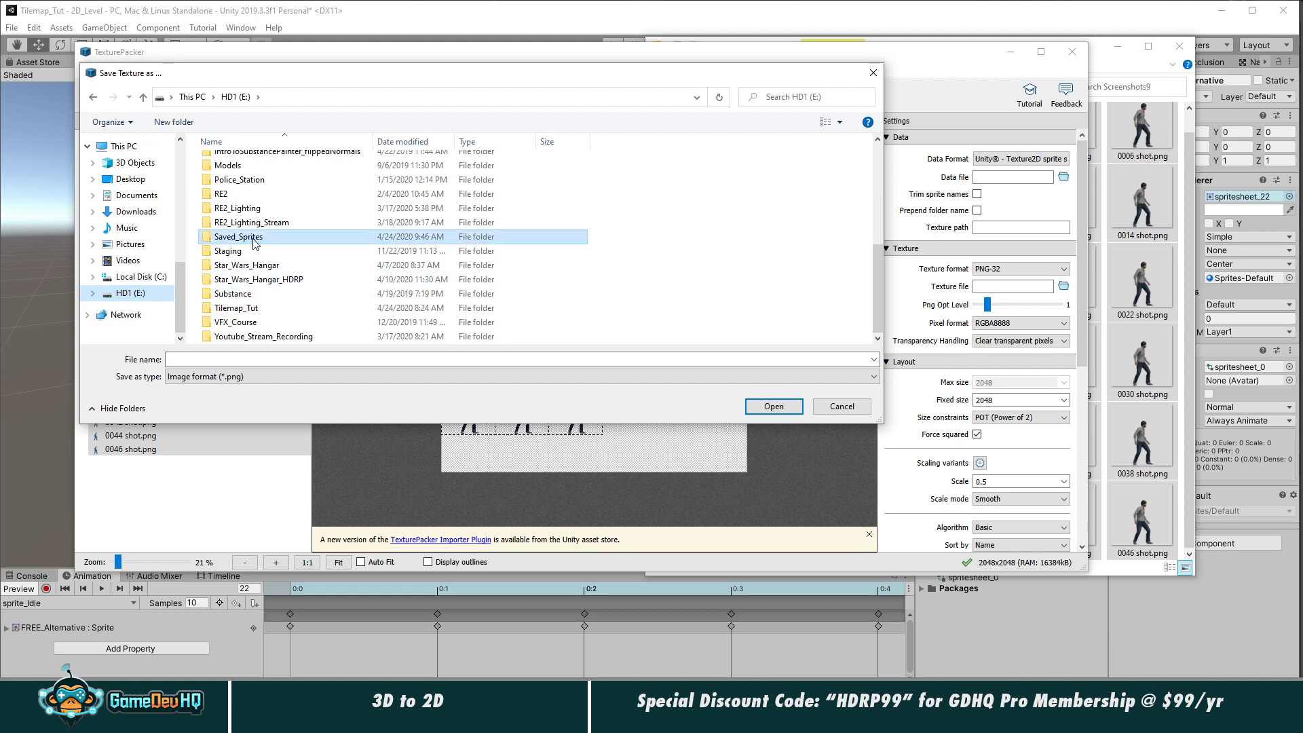
pyautogui.click(211, 359)
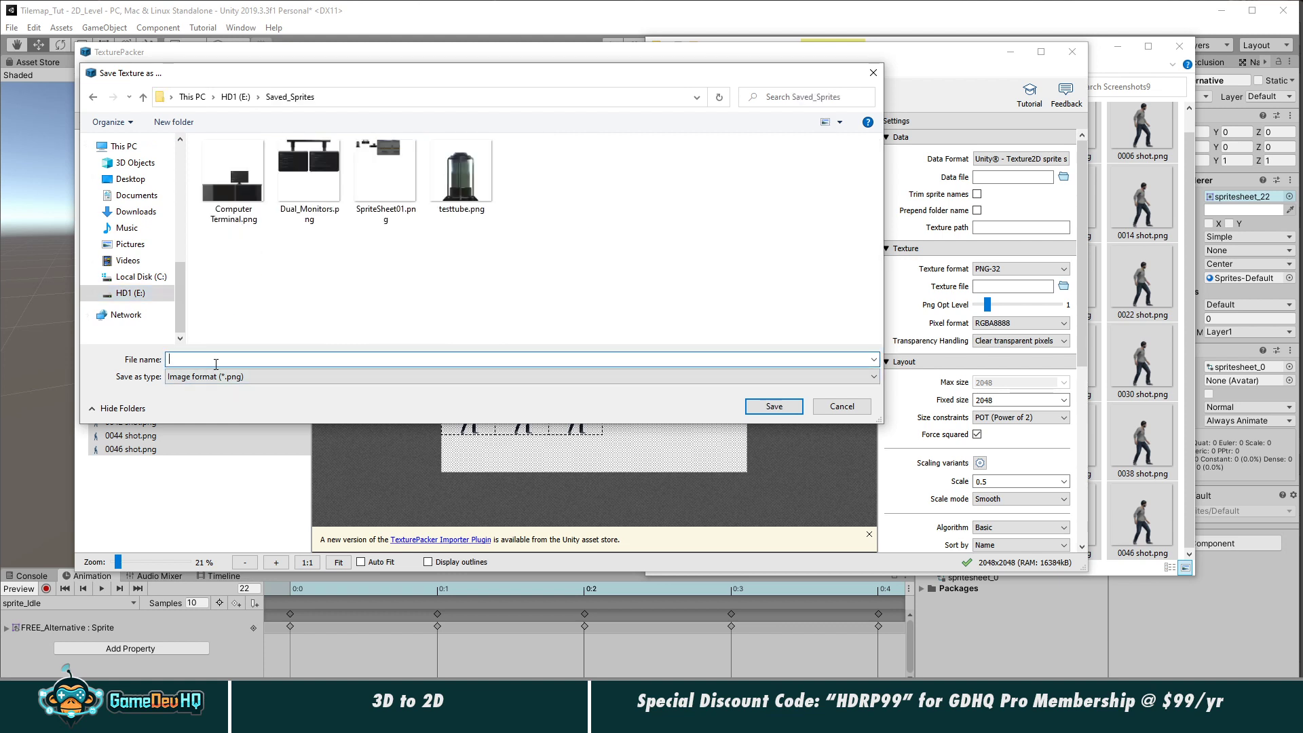
pyautogui.write('Spriteshe')
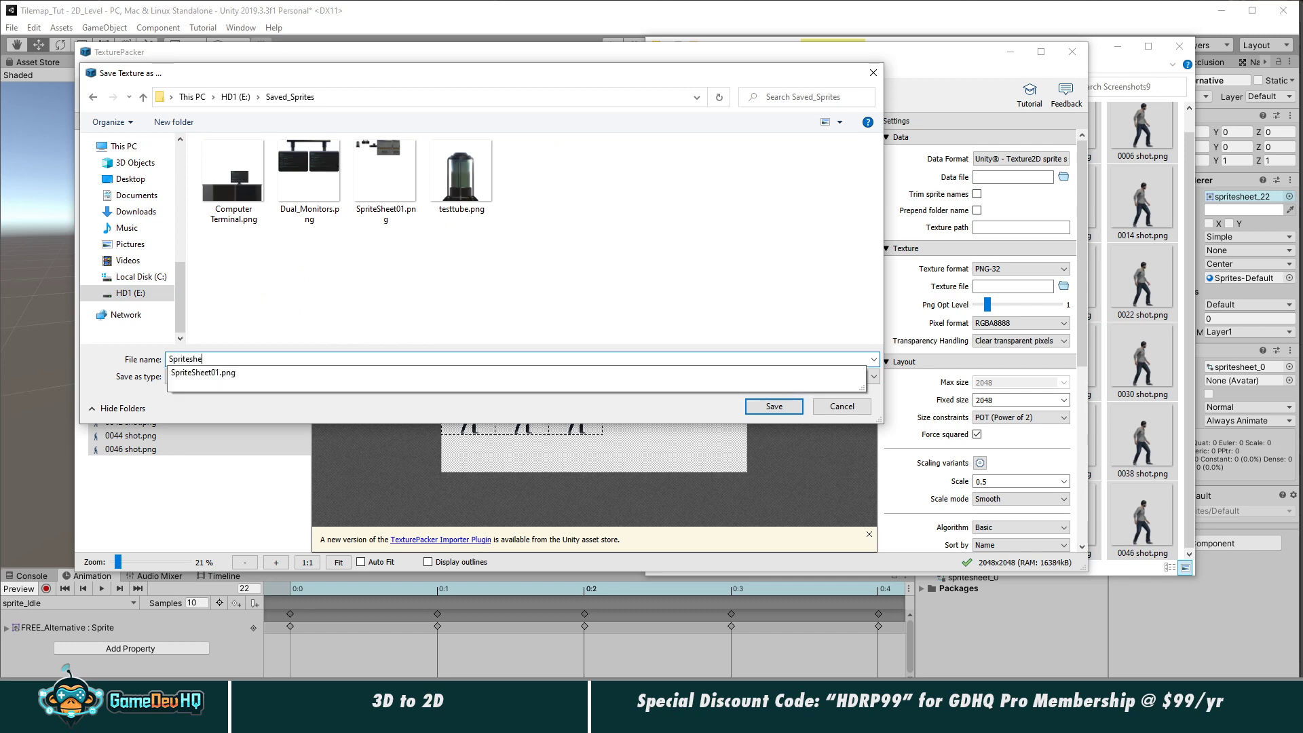
pyautogui.write('et_02')
pyautogui.press('Return')
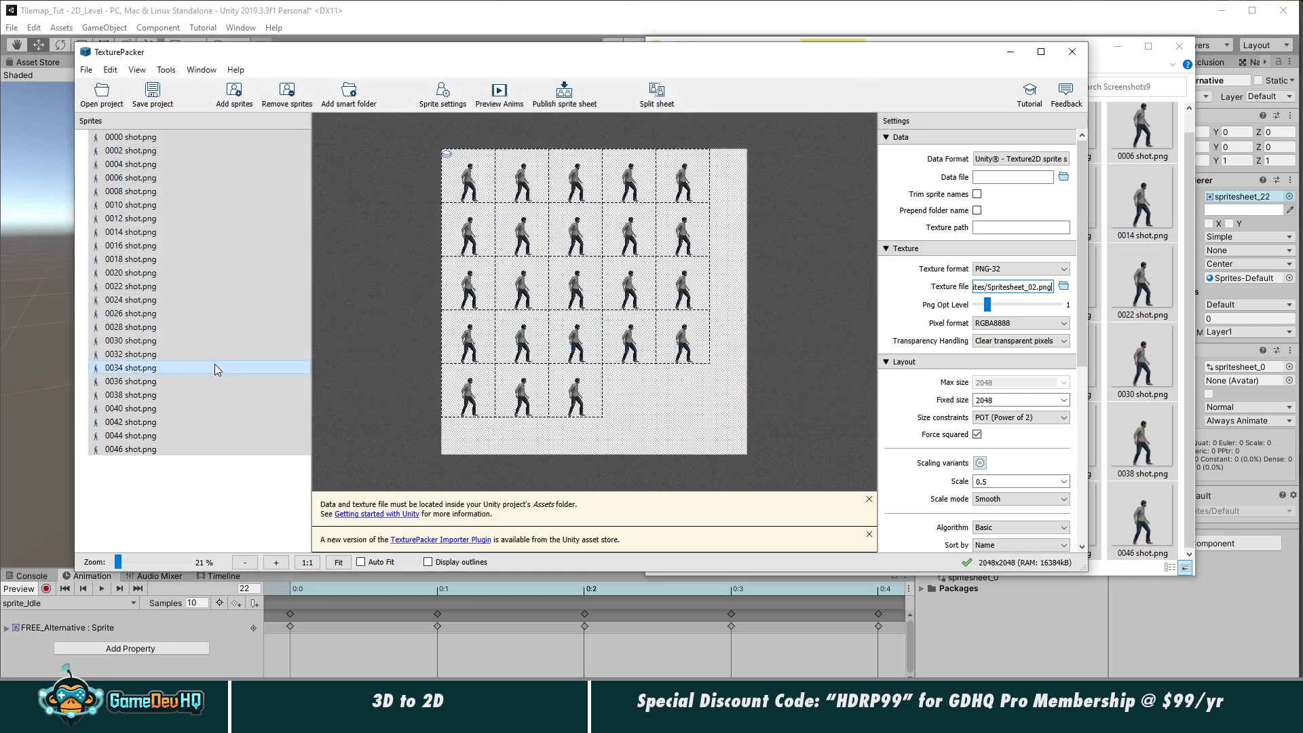
# Step: Publish again and cancel the data-file dialog, leaving the data file empty
pyautogui.scroll(-2, 909, 504)
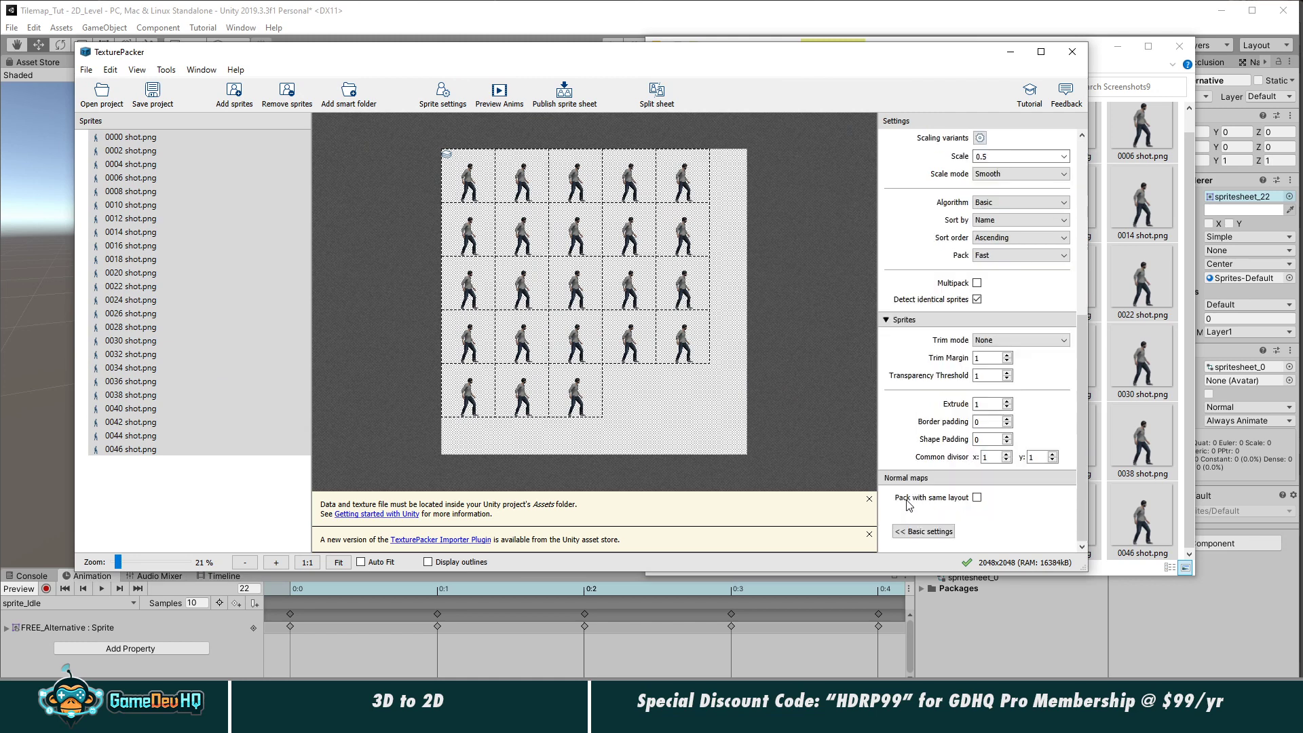
pyautogui.scroll(10, 923, 435)
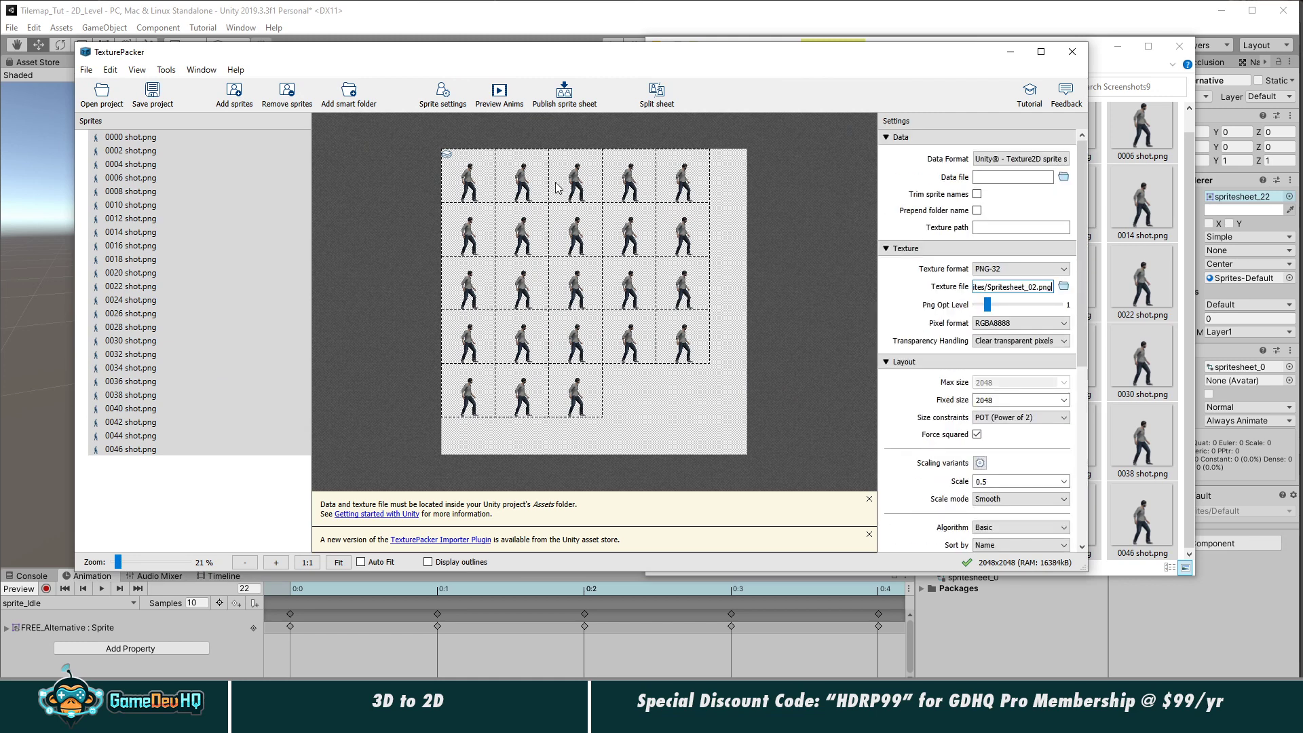
pyautogui.click(568, 93)
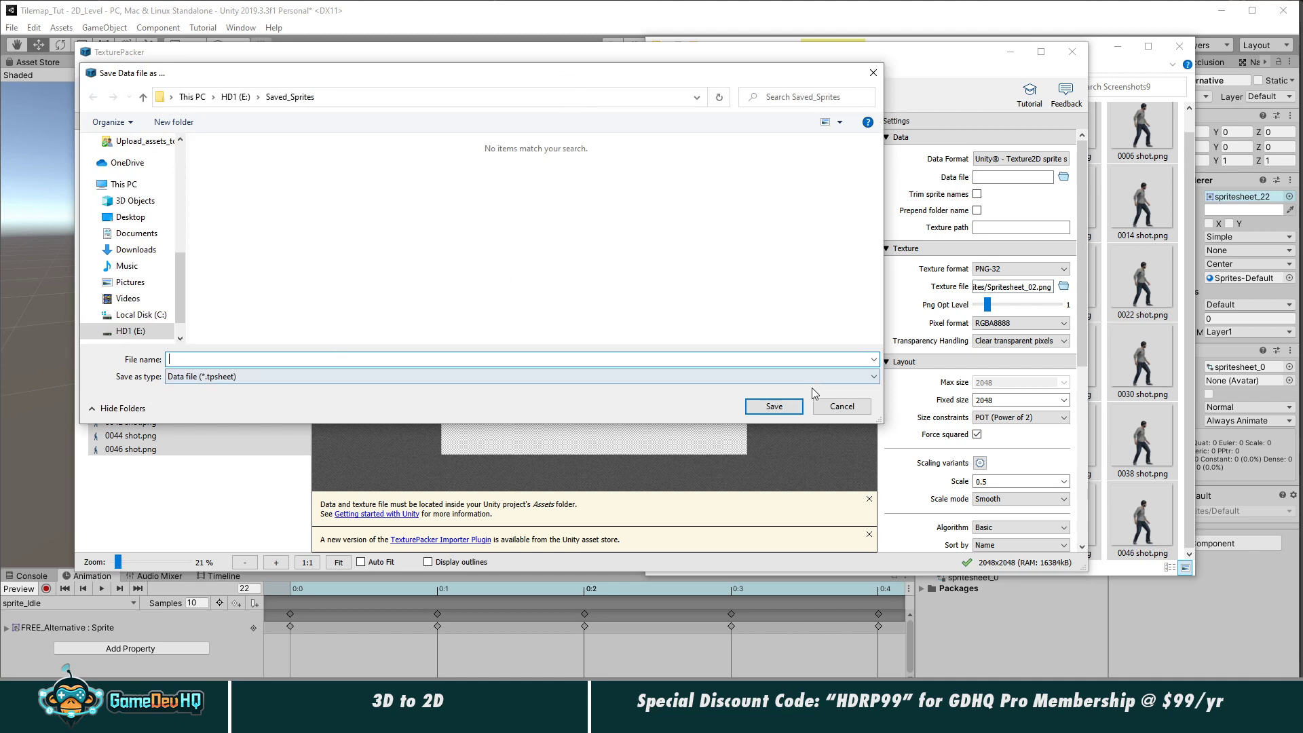
pyautogui.click(375, 378)
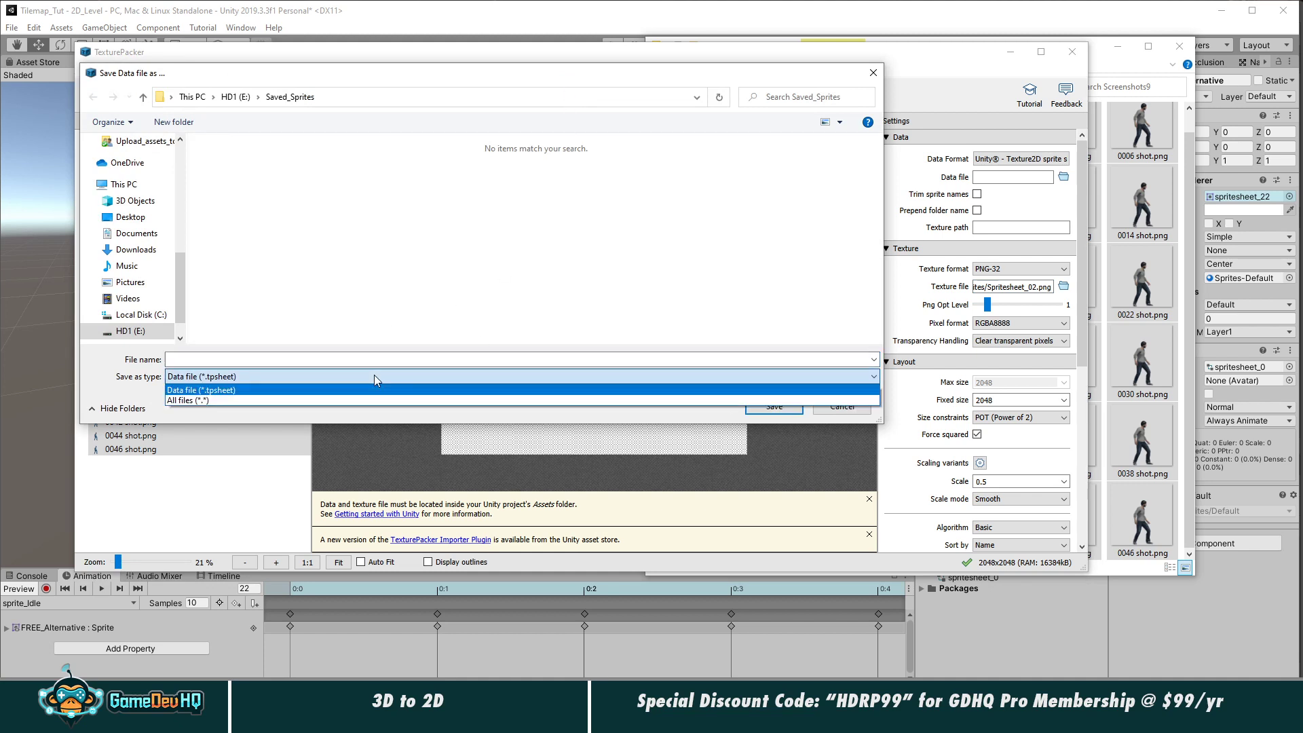
pyautogui.click(331, 360)
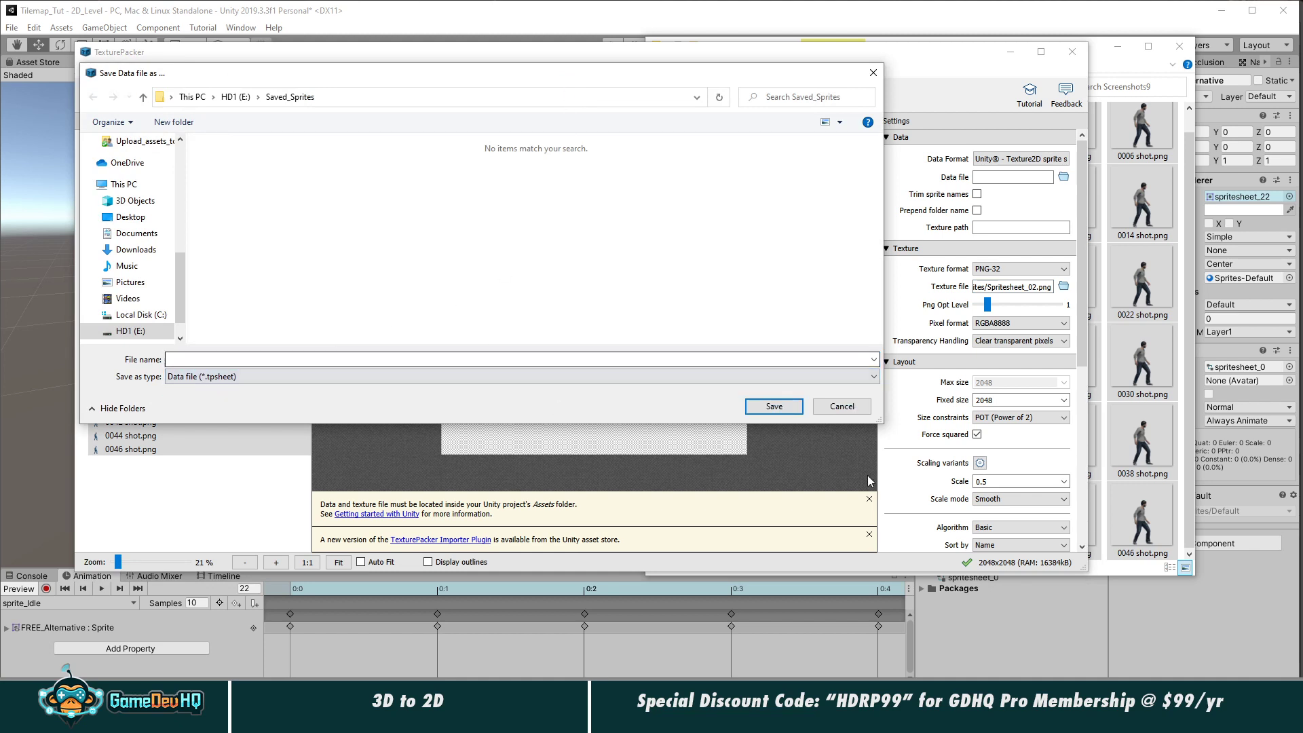
pyautogui.click(841, 407)
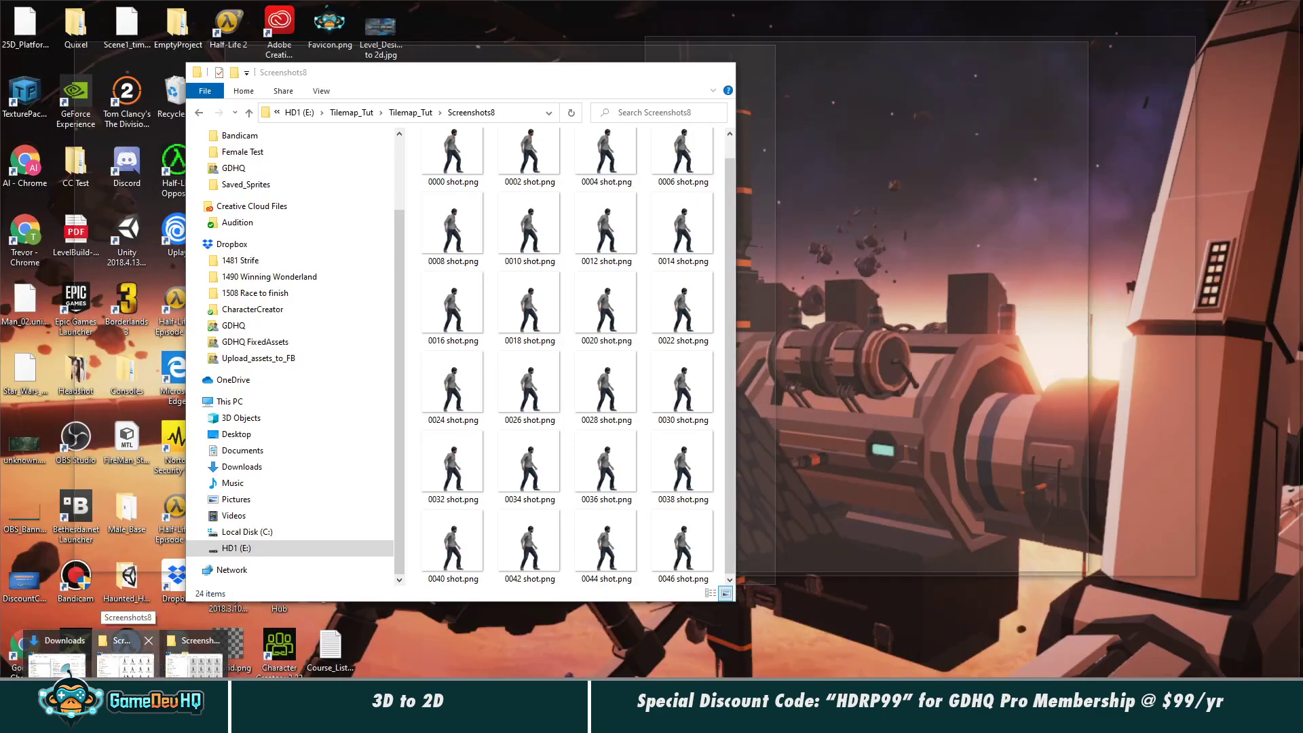
# Step: Browse the Screenshots8 Explorer window via This PC to HD1 (E:)\Saved_Sprites, then return to TexturePacker
pyautogui.click(129, 668)
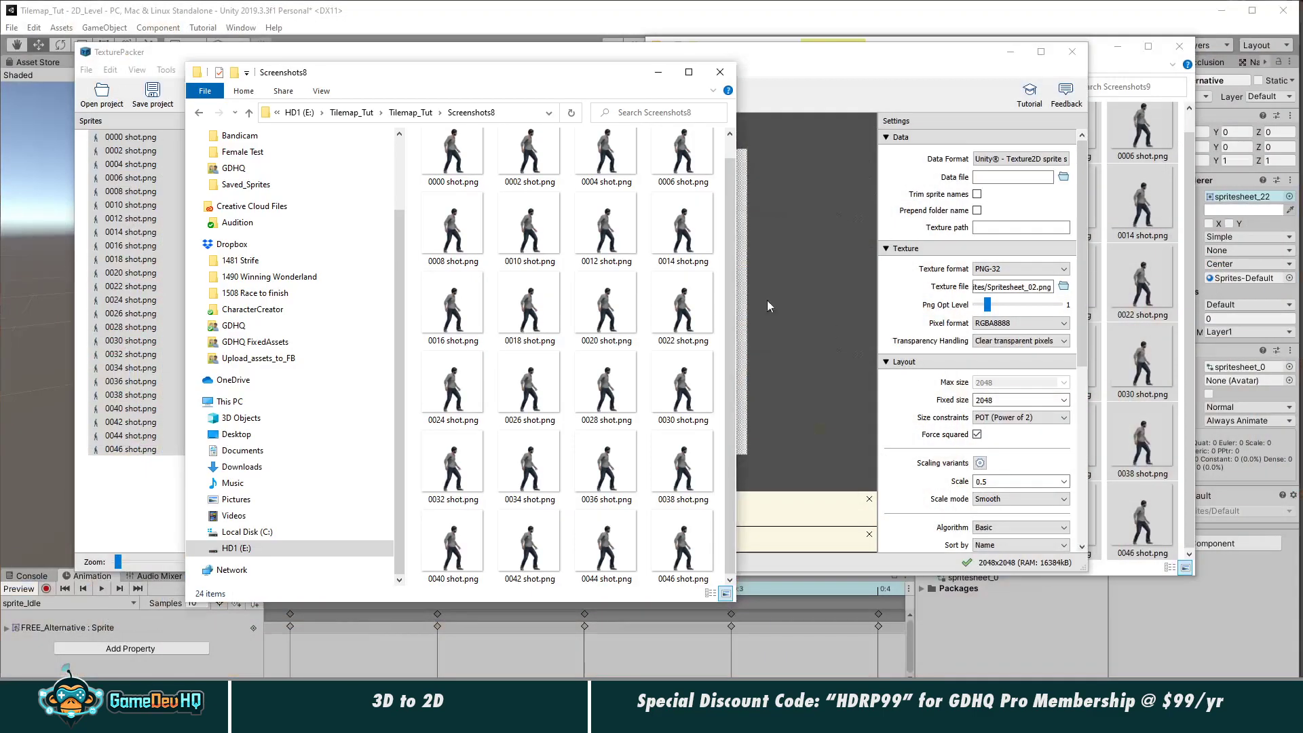
pyautogui.moveTo(447, 82); pyautogui.dragTo(853, 142)
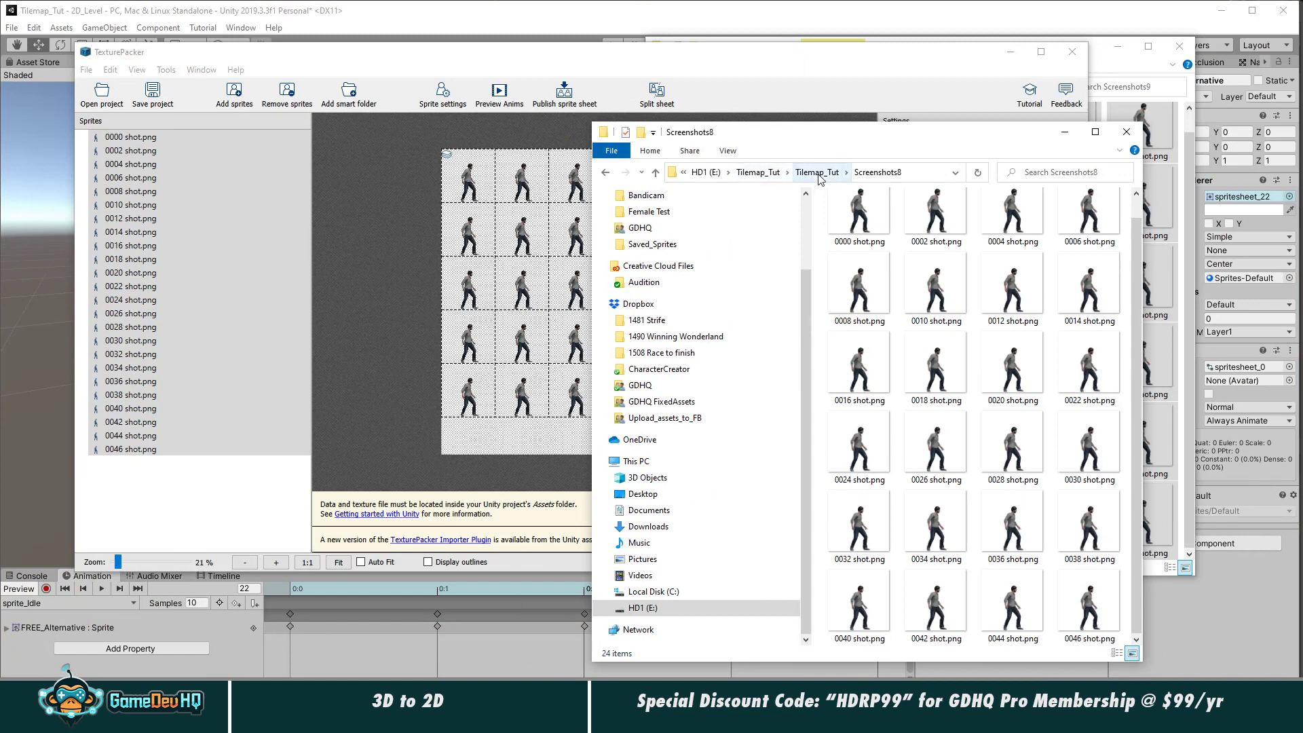
pyautogui.click(772, 174)
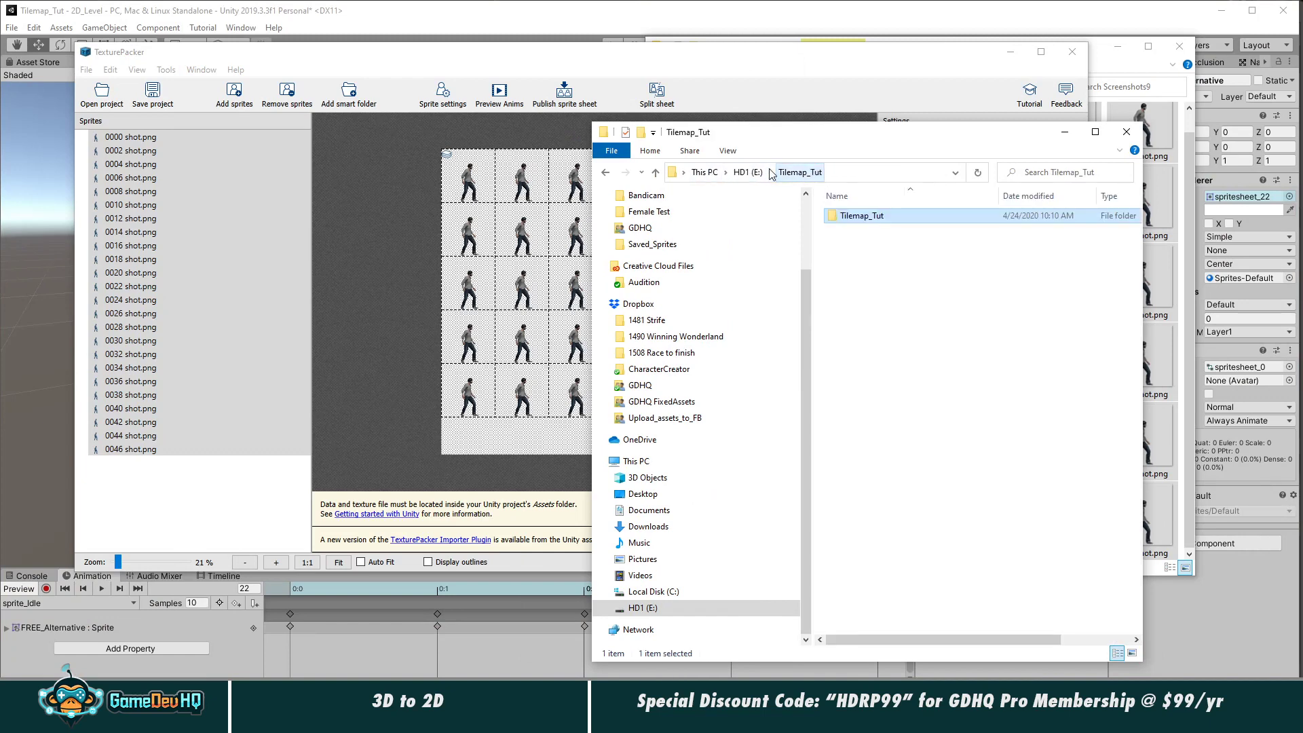
pyautogui.doubleClick(859, 216)
pyautogui.click(705, 172)
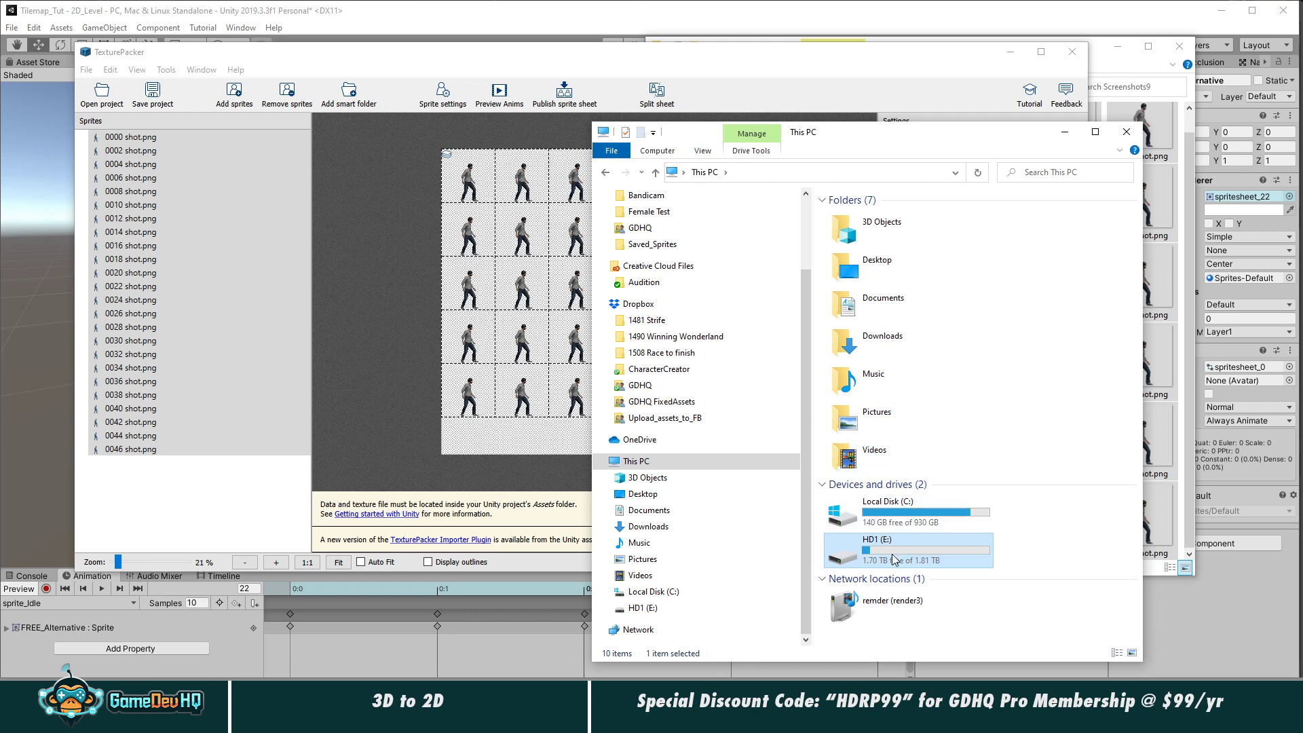
pyautogui.doubleClick(893, 559)
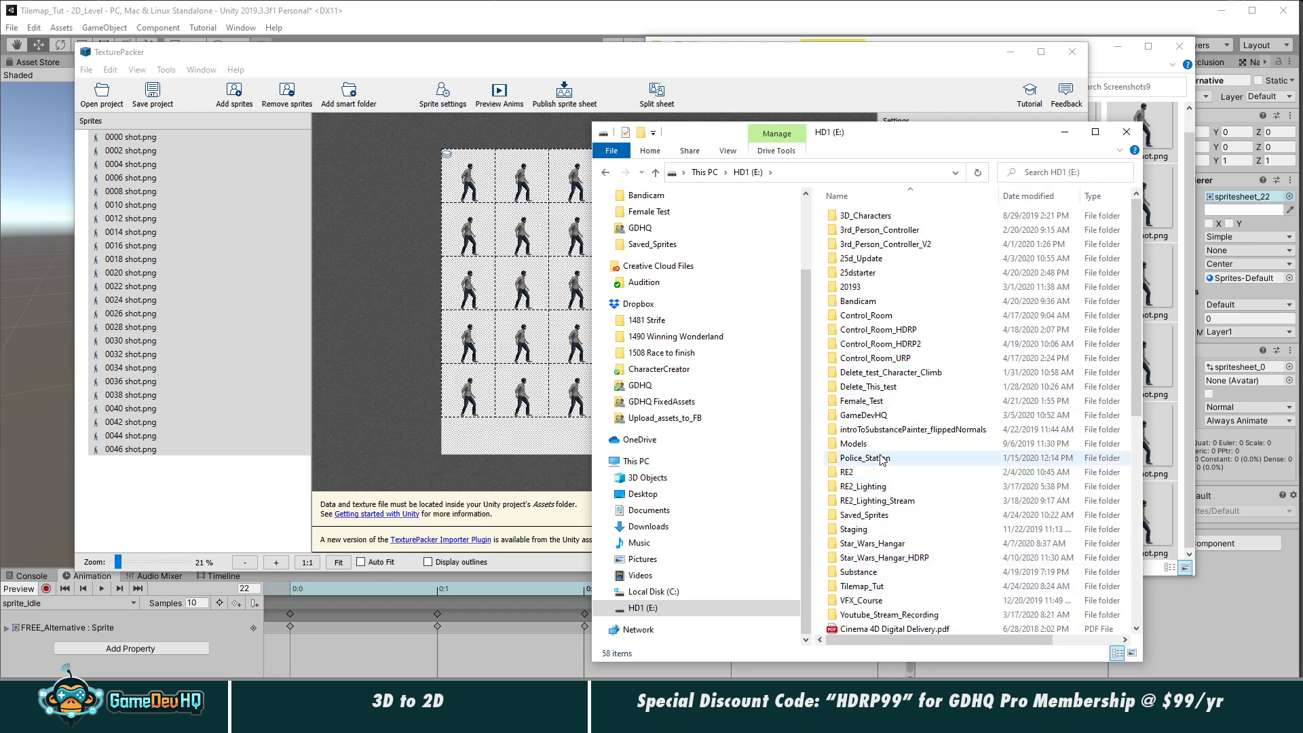
pyautogui.doubleClick(864, 514)
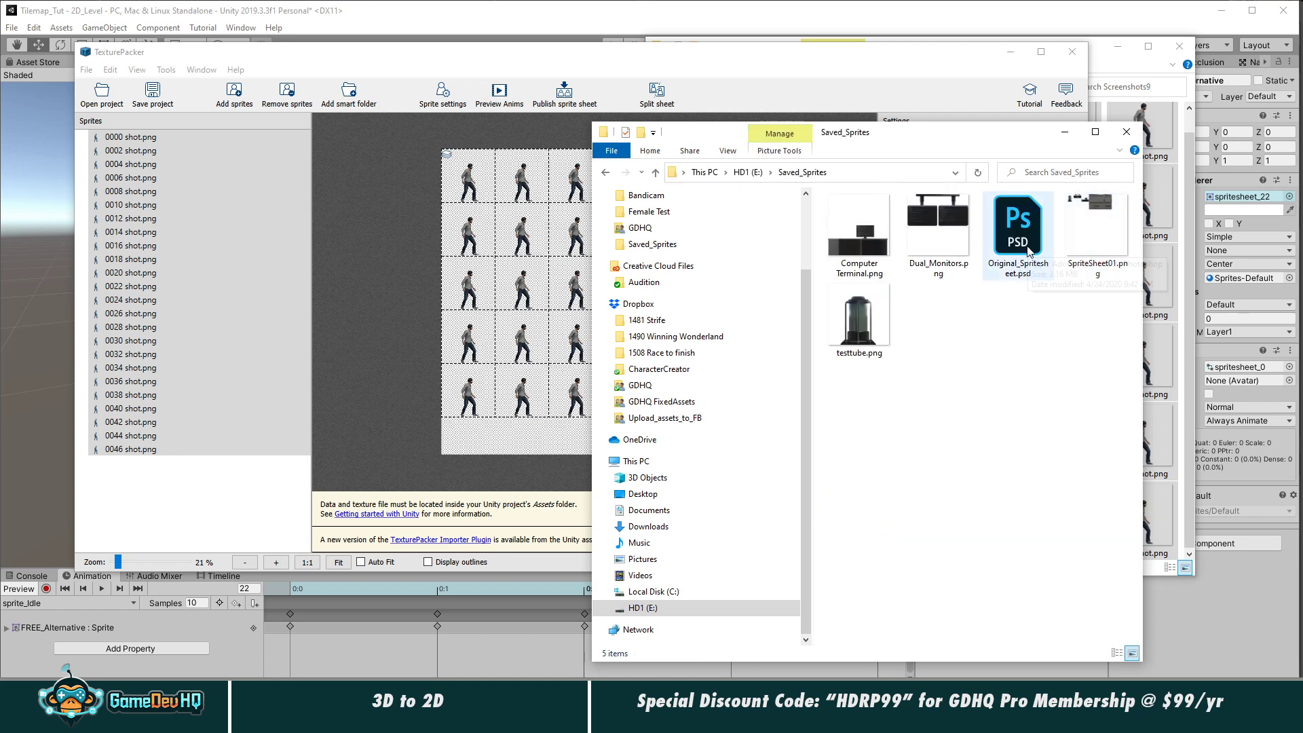
pyautogui.click(755, 83)
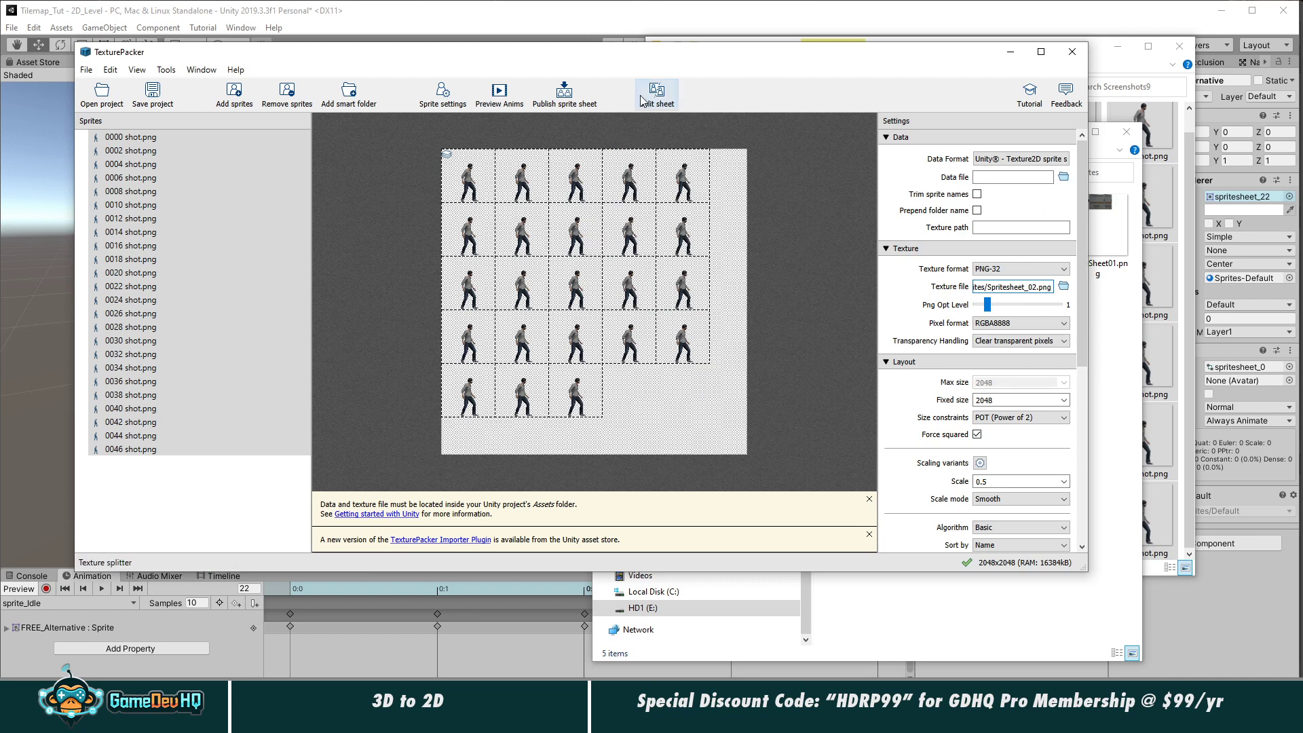
# Step: Glance at the sprite pivot settings and keep the texture format at PNG-32
pyautogui.click(439, 95)
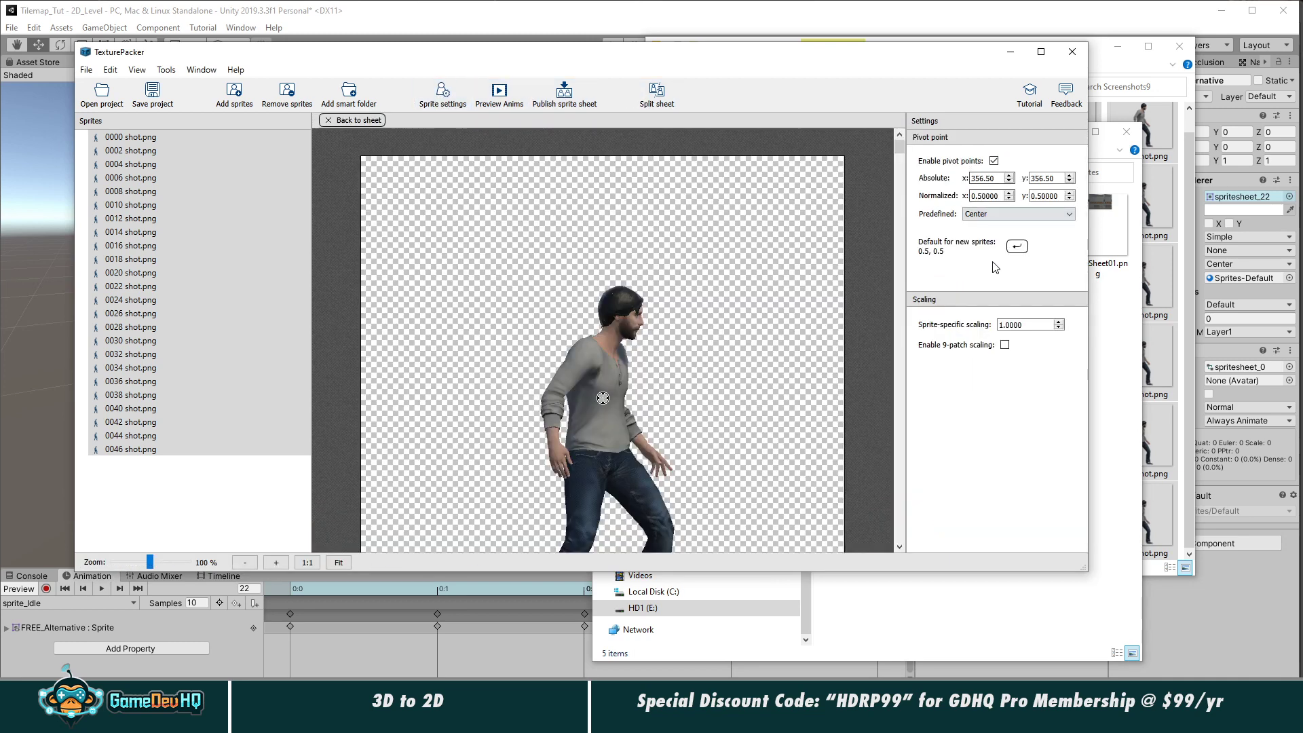
pyautogui.click(436, 95)
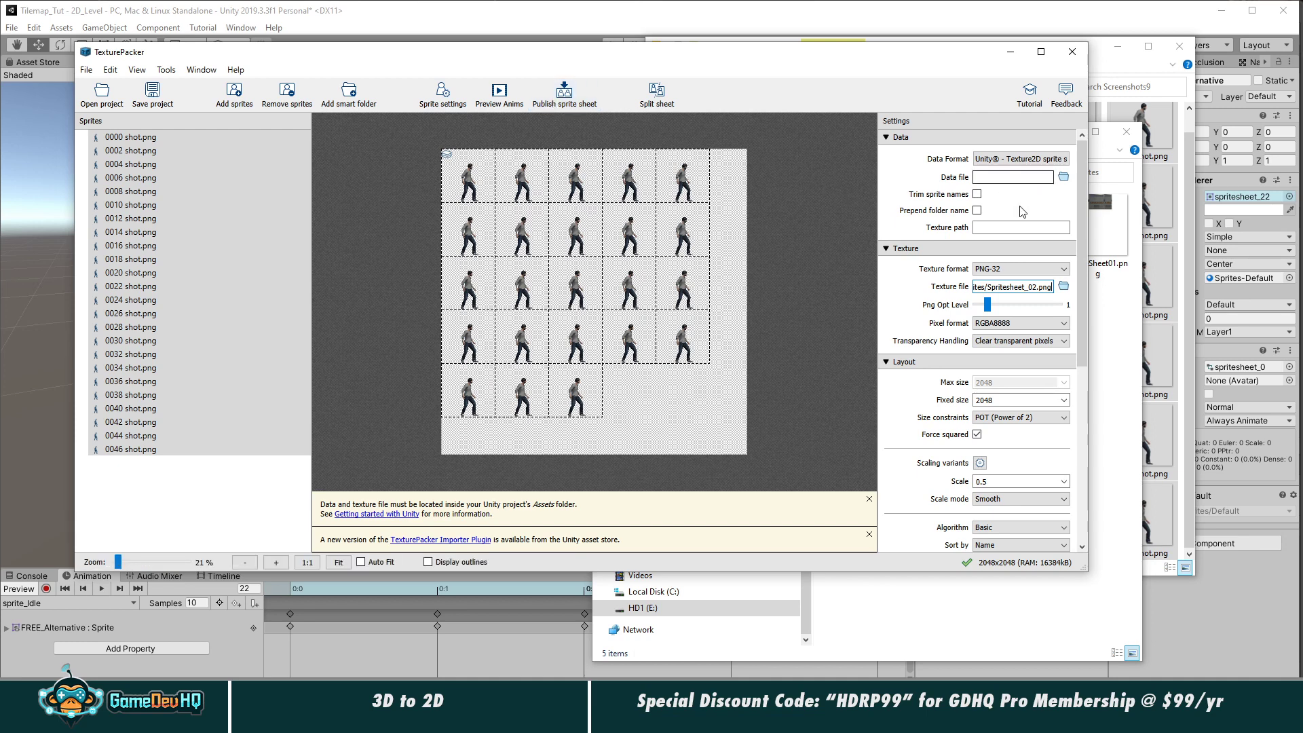
pyautogui.click(1003, 269)
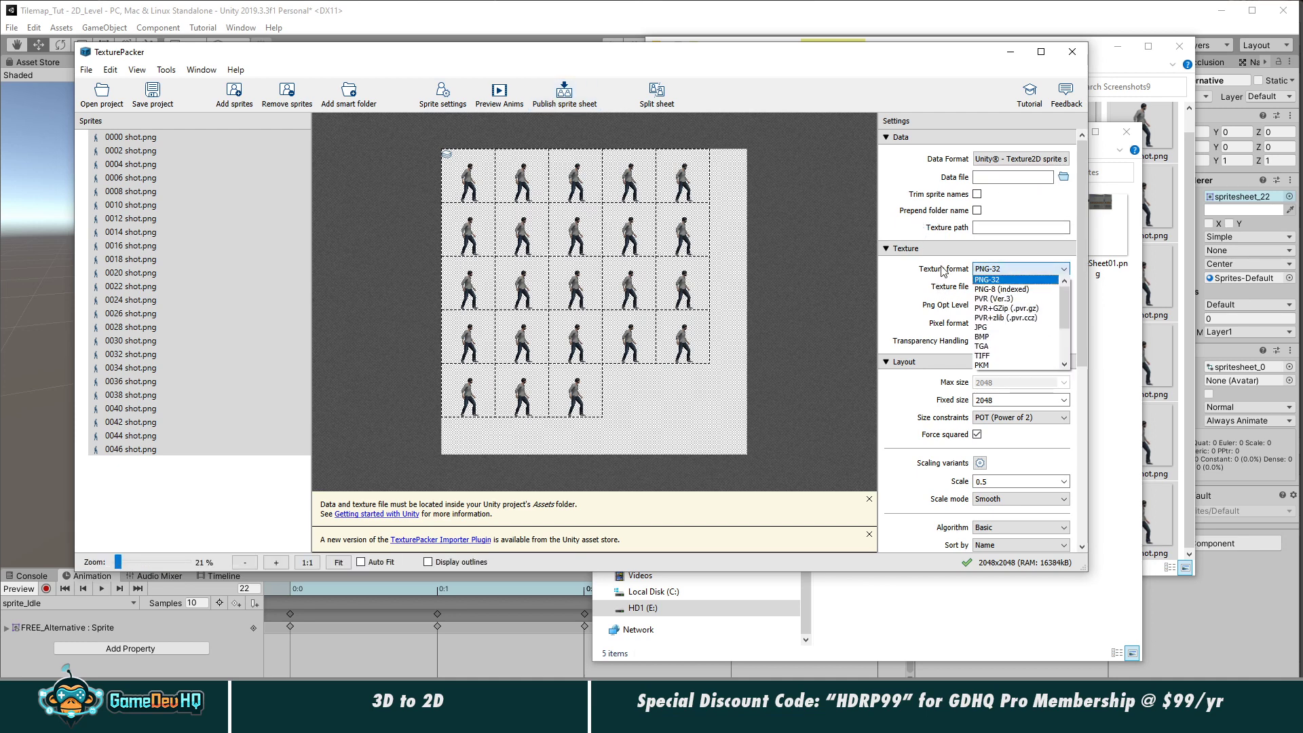
pyautogui.click(939, 267)
# Step: Switch back to Basic settings and inspect the Spritesheet_02.png texture file path
pyautogui.scroll(-5, 923, 358)
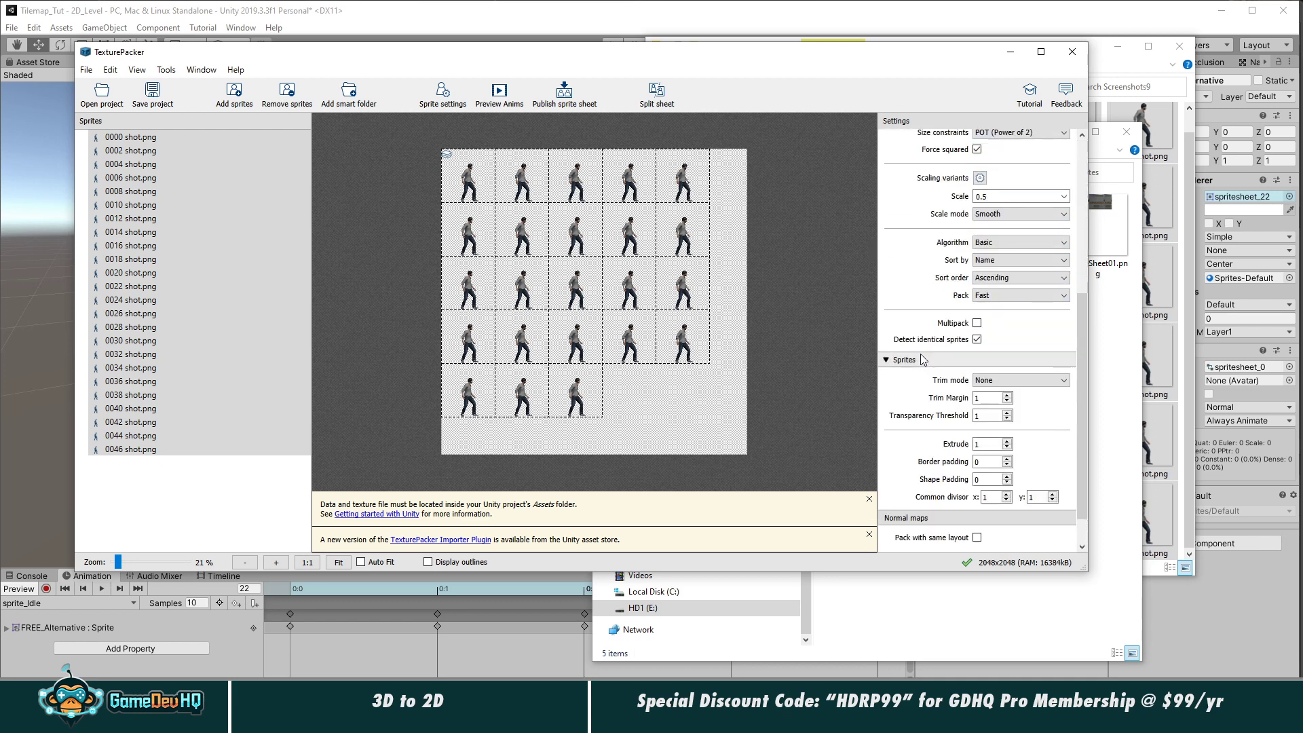
pyautogui.scroll(2, 933, 370)
pyautogui.scroll(-2, 934, 516)
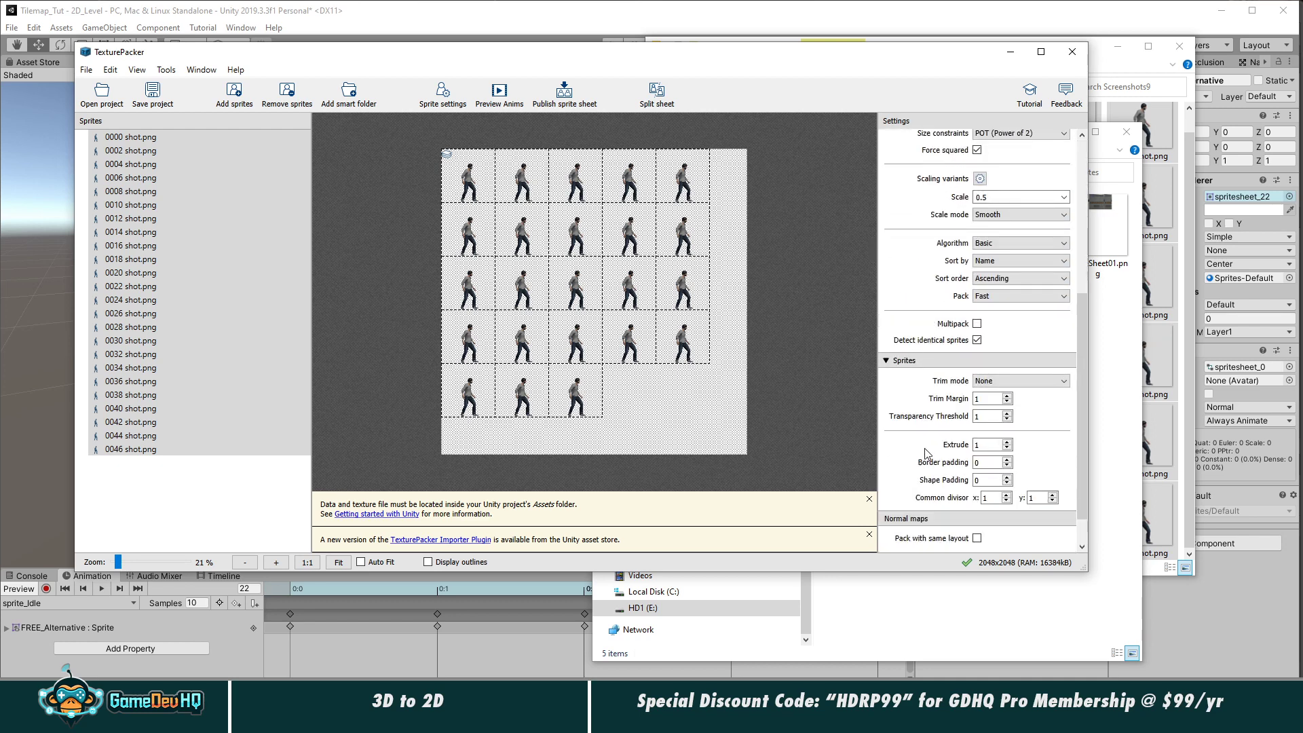
pyautogui.click(925, 533)
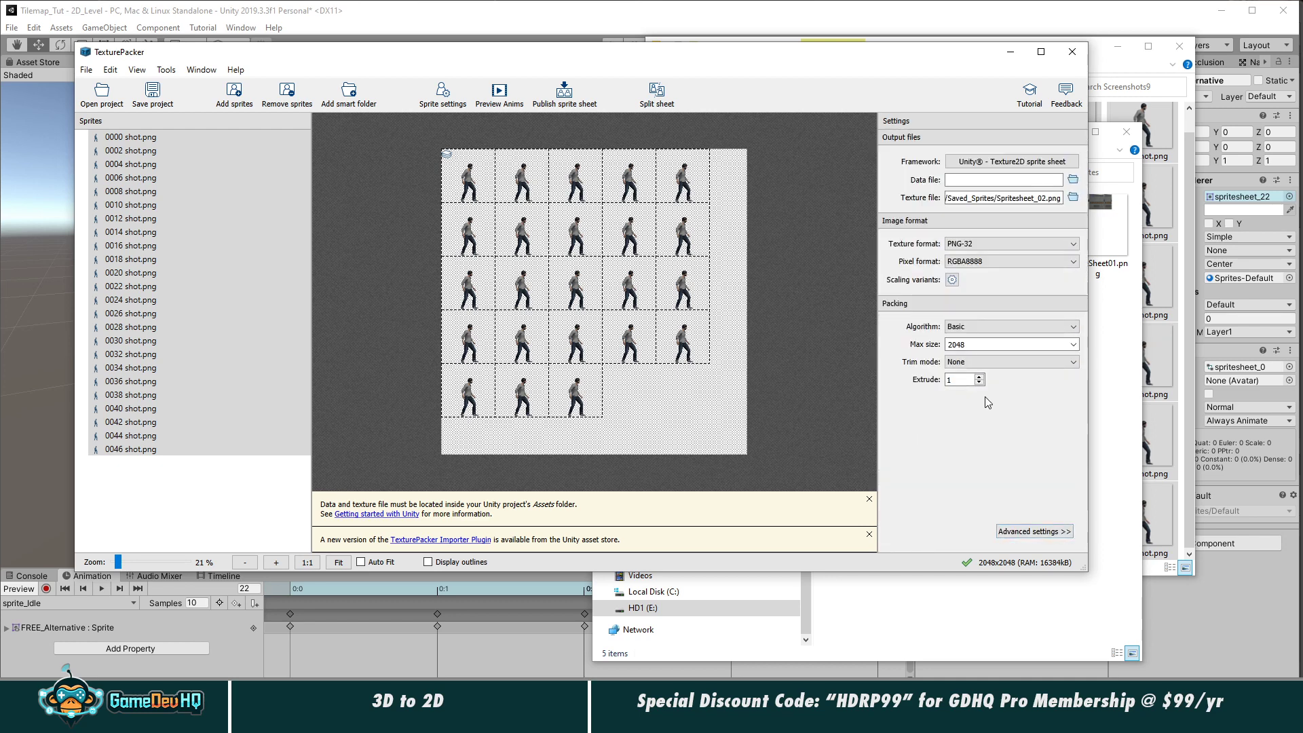
pyautogui.click(1061, 199)
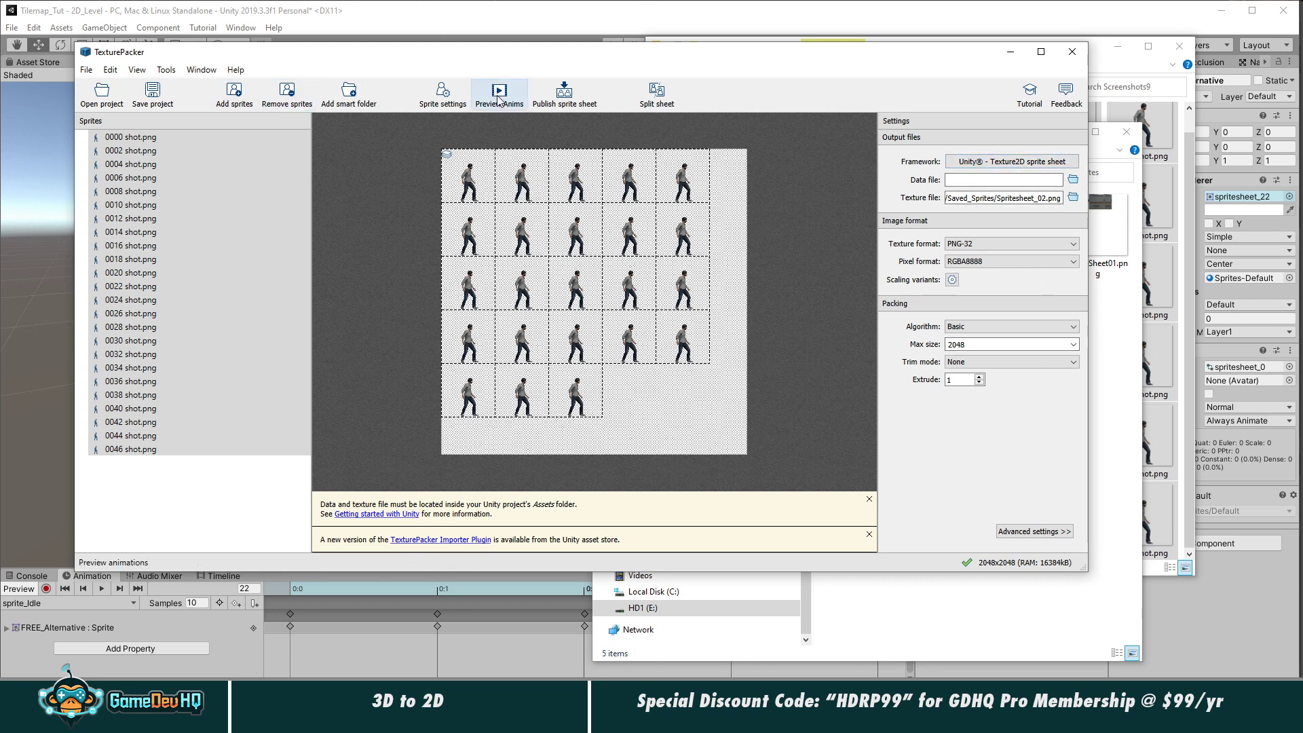
# Step: Publish with data file spritesheet02, then preview Spritesheet_02.png from Saved_Sprites
pyautogui.click(569, 102)
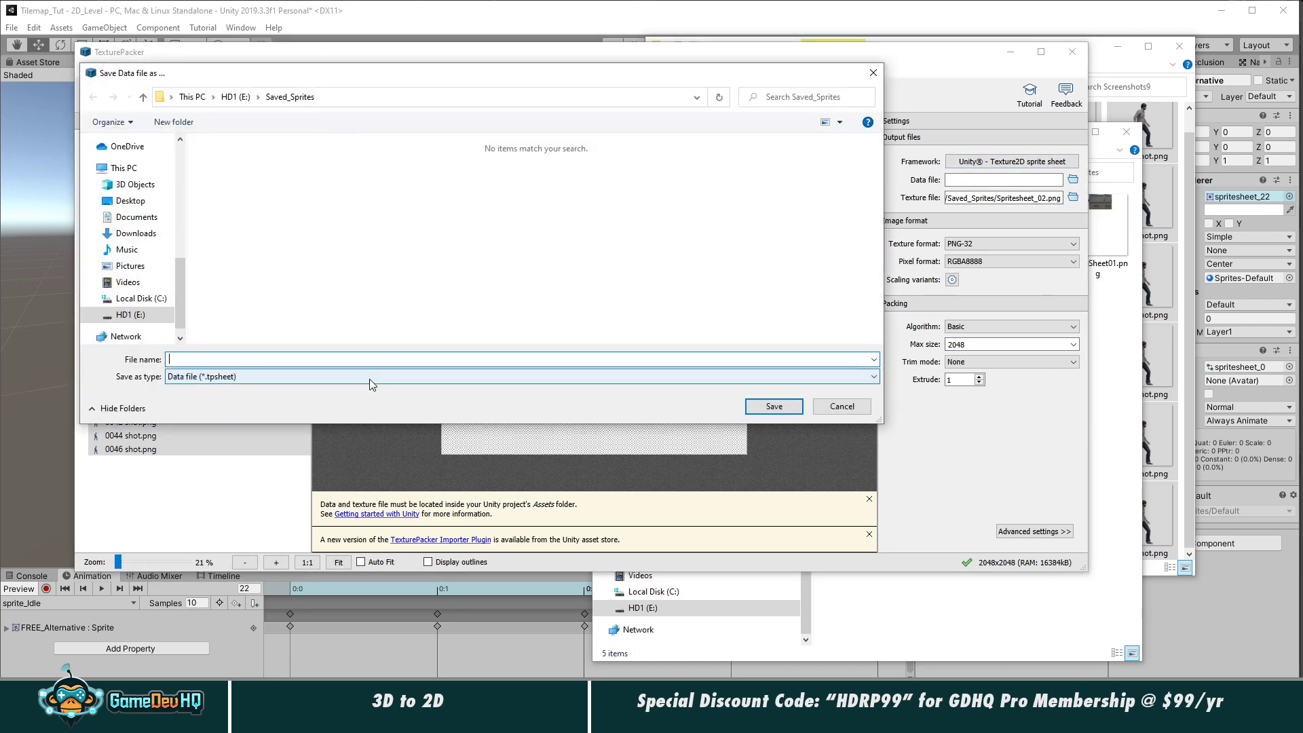
pyautogui.write('spritesheet0')
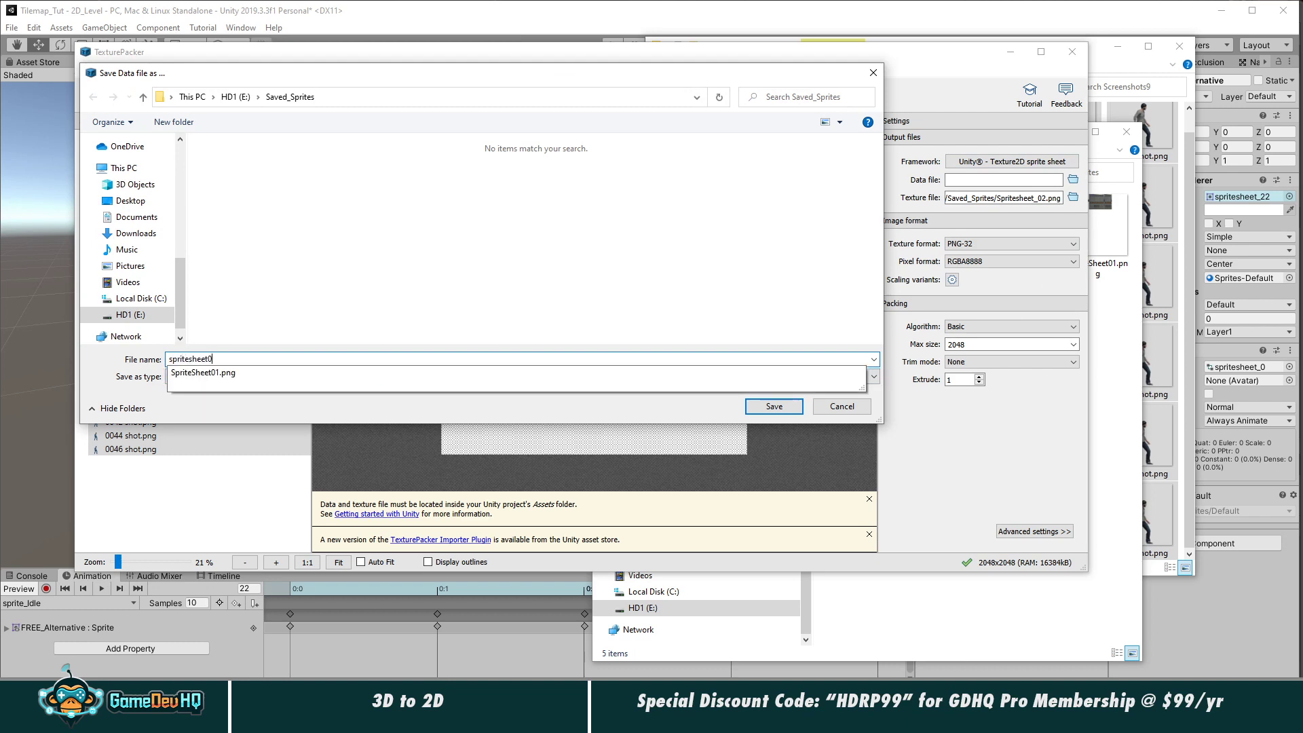
pyautogui.write('2')
pyautogui.click(764, 406)
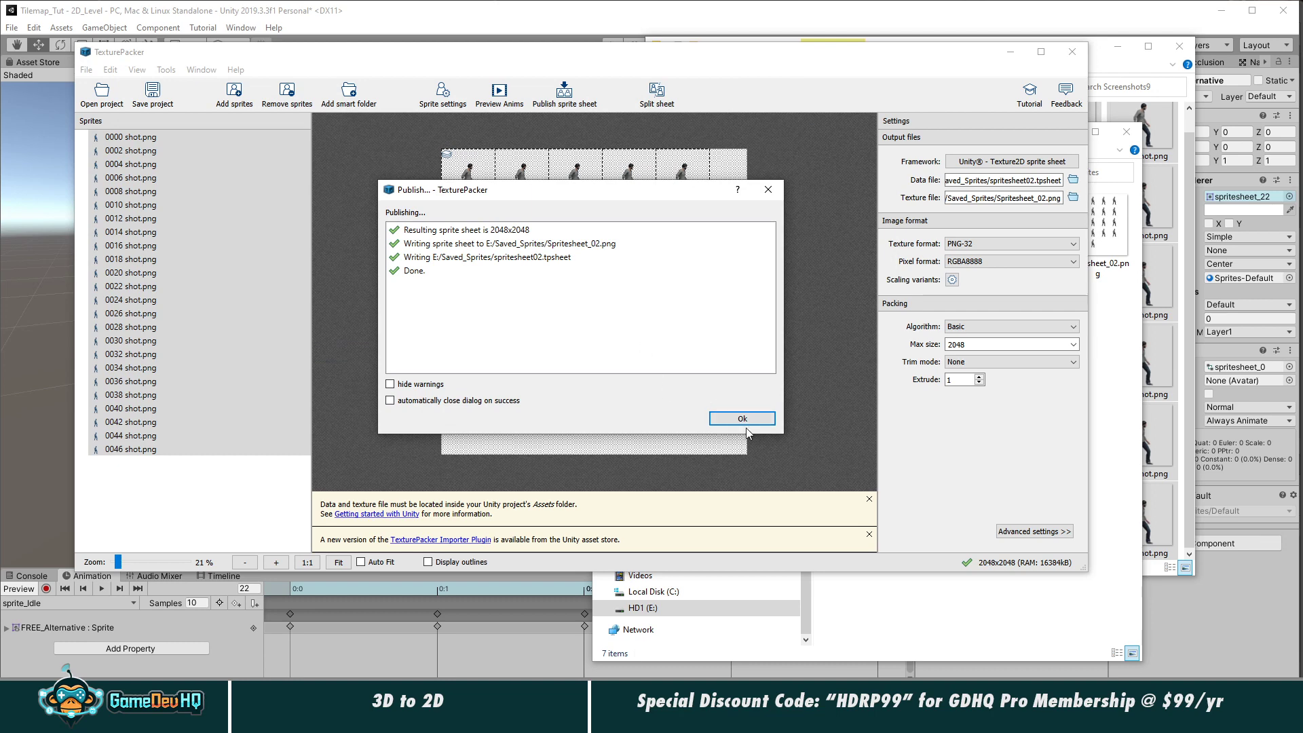
pyautogui.click(745, 420)
pyautogui.click(928, 615)
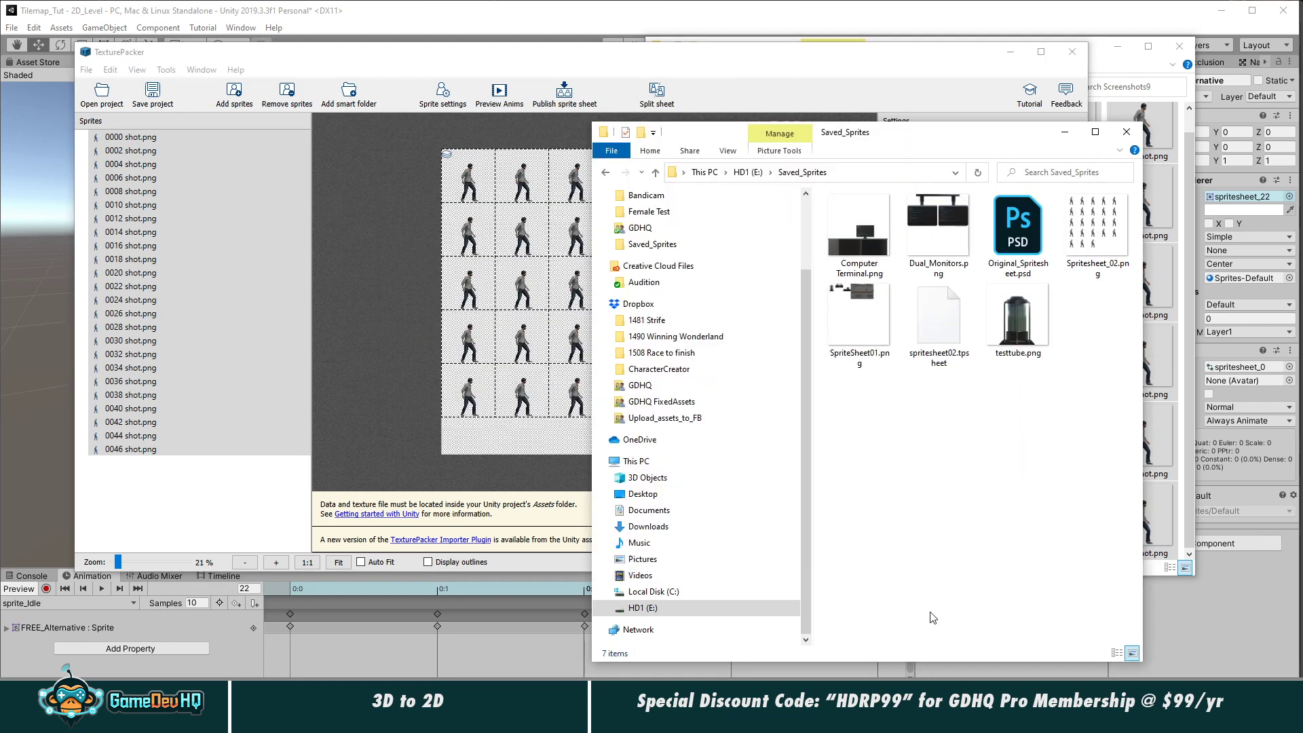
pyautogui.doubleClick(1093, 222)
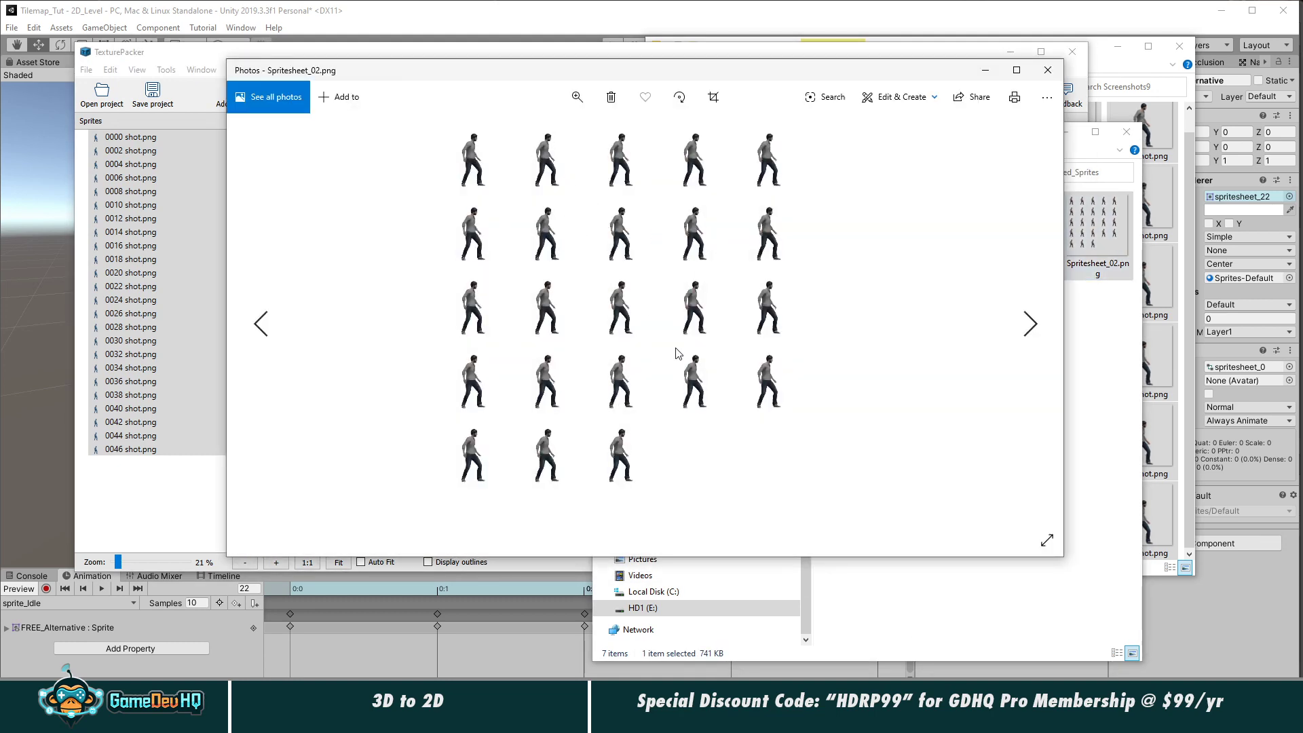
pyautogui.click(1050, 70)
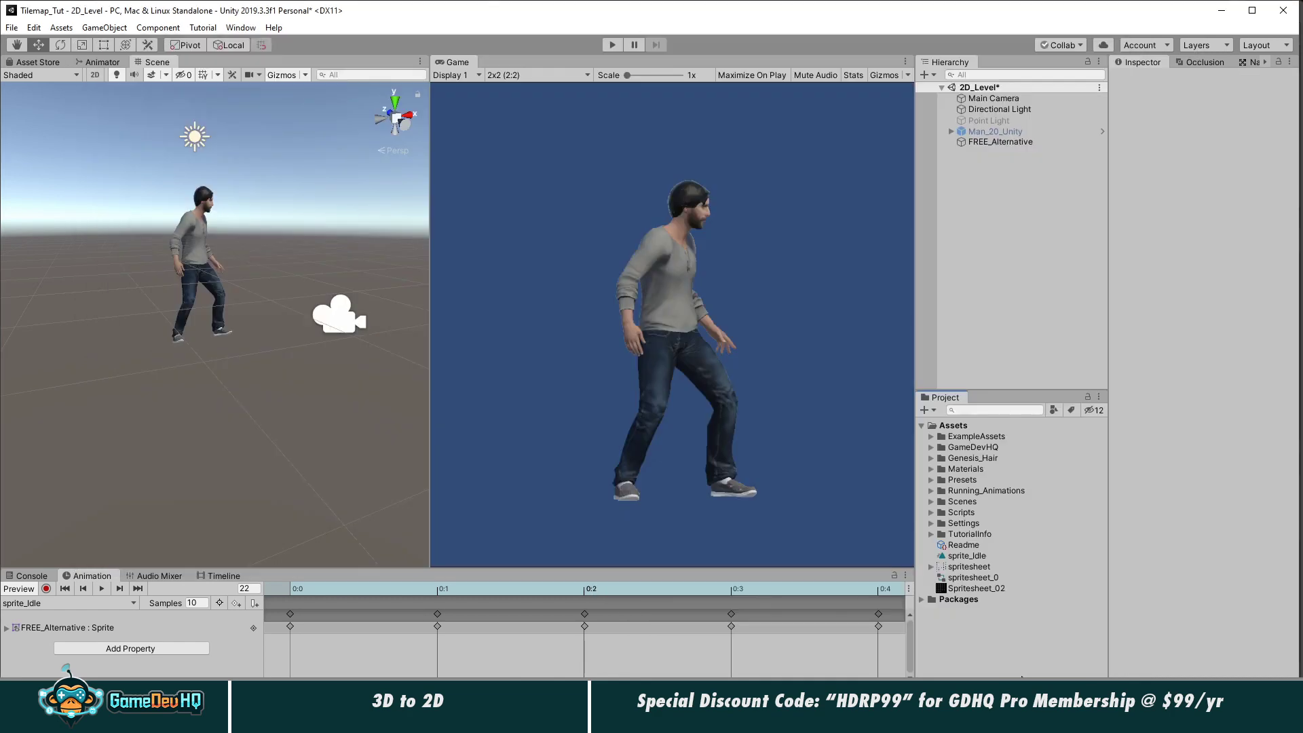
# Step: Set Spritesheet_02 to Sprite (2D and UI) in Multiple mode, apply, and open Sprite Editor
pyautogui.click(976, 588)
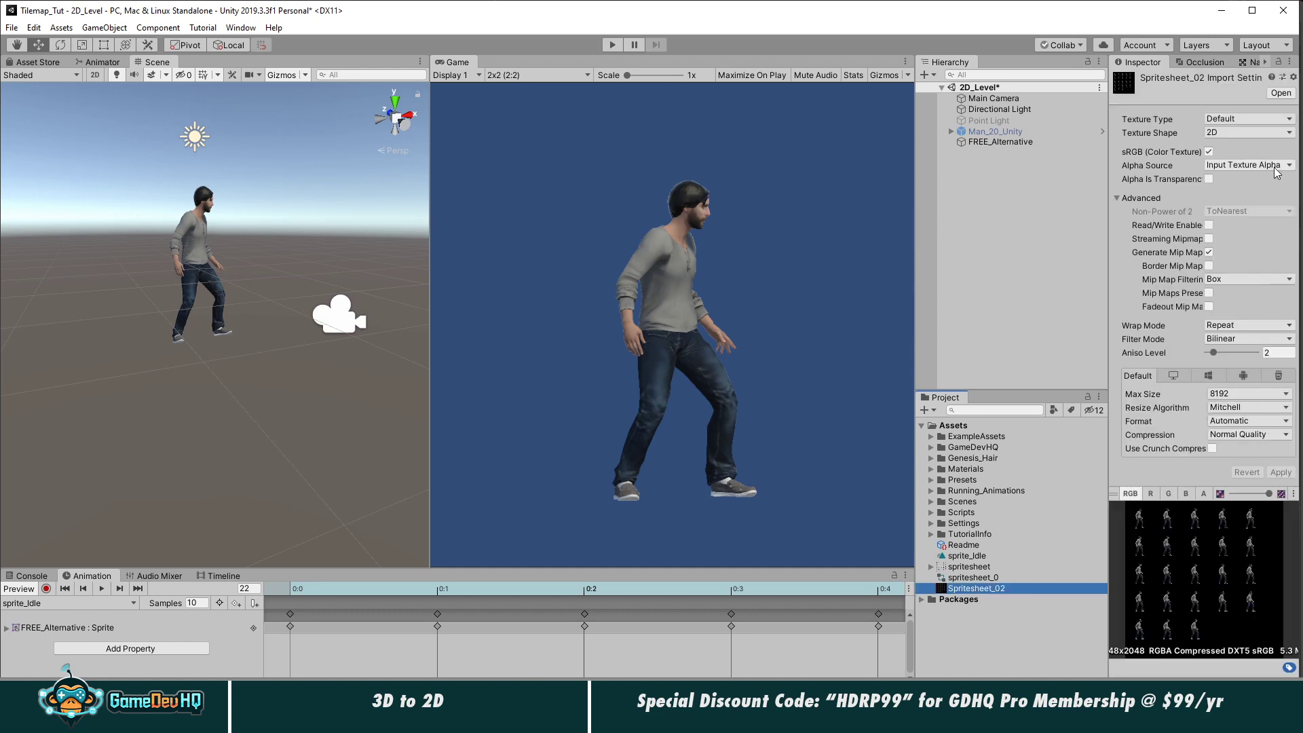
pyautogui.click(1229, 120)
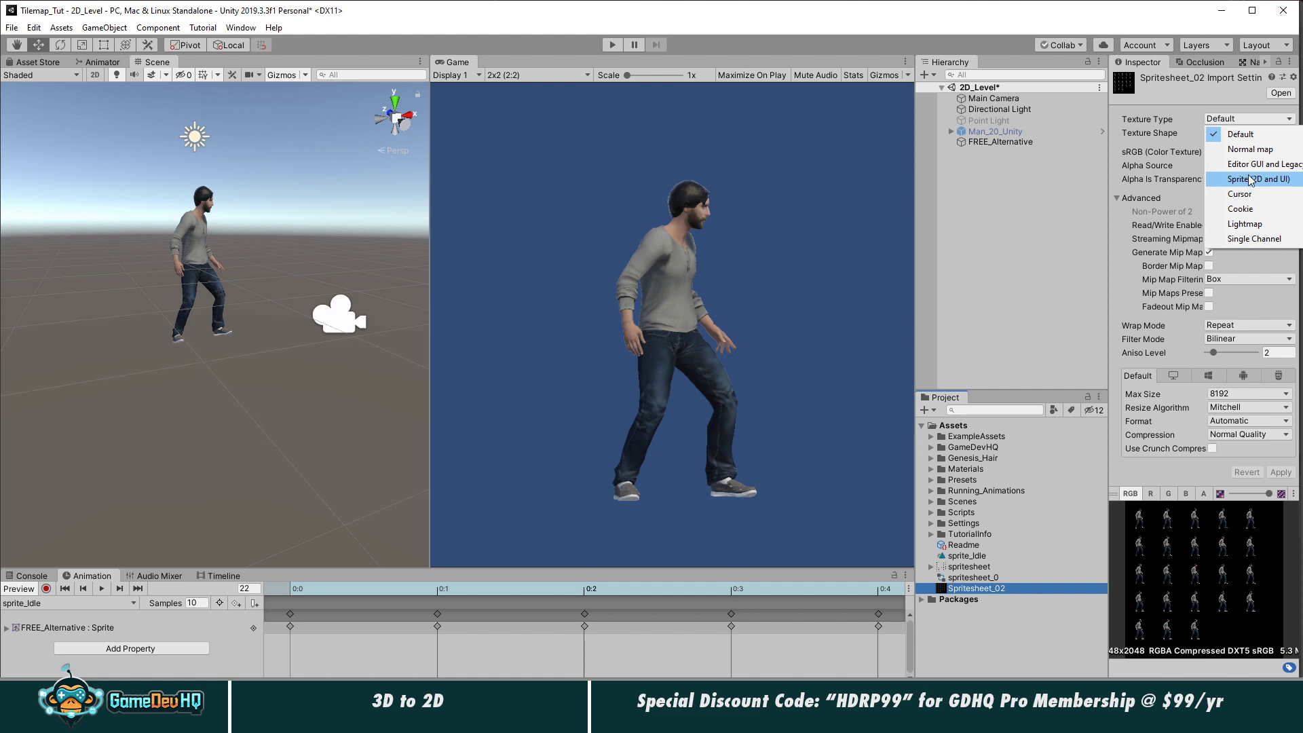
pyautogui.click(1251, 180)
pyautogui.click(1243, 151)
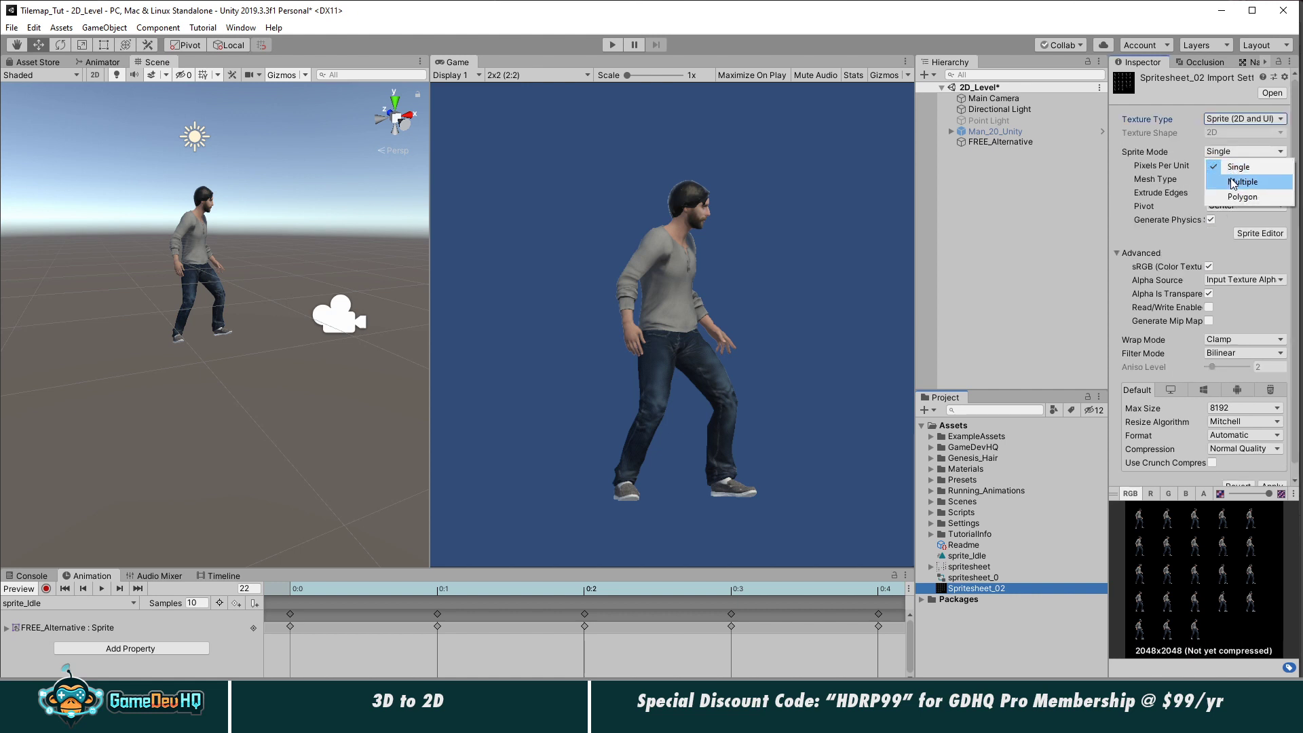
pyautogui.click(1243, 182)
pyautogui.click(1269, 219)
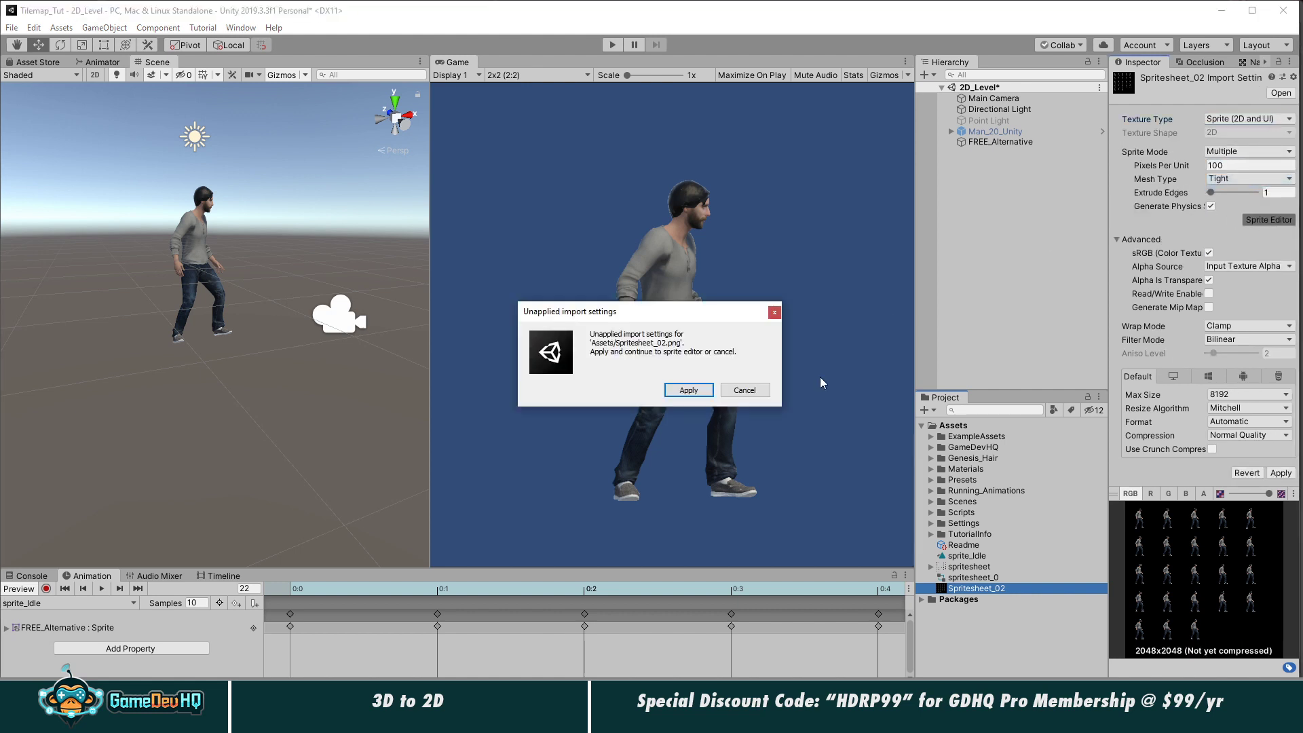
pyautogui.click(690, 390)
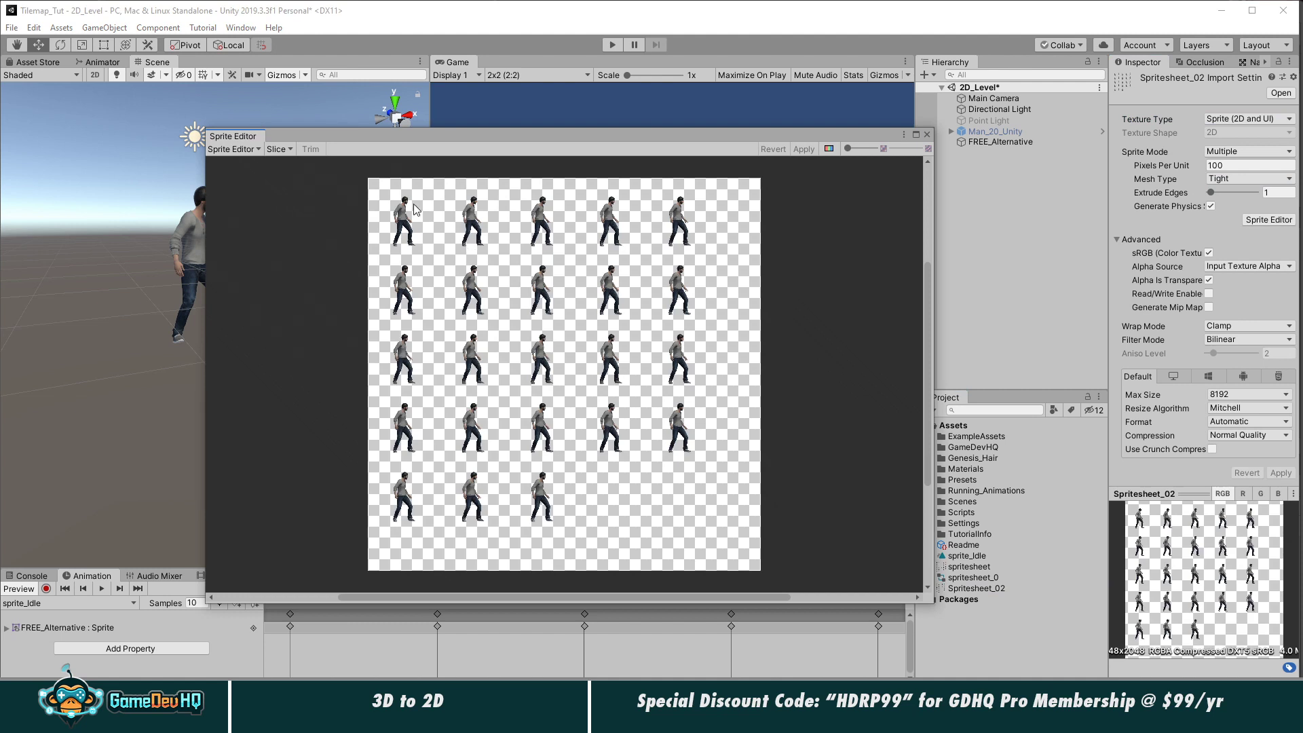
# Step: Slice the sheet as a 6 by 6 grid, then by 341-pixel cell size
pyautogui.click(276, 149)
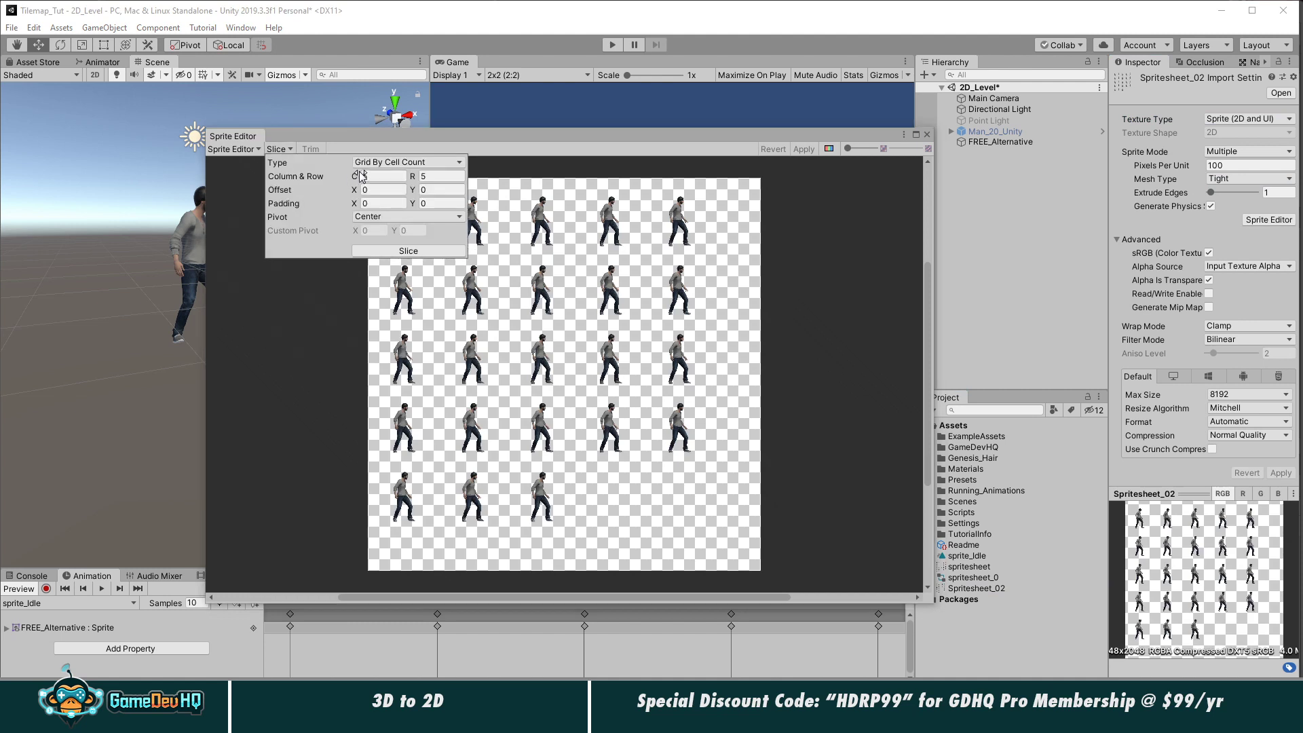
pyautogui.click(366, 251)
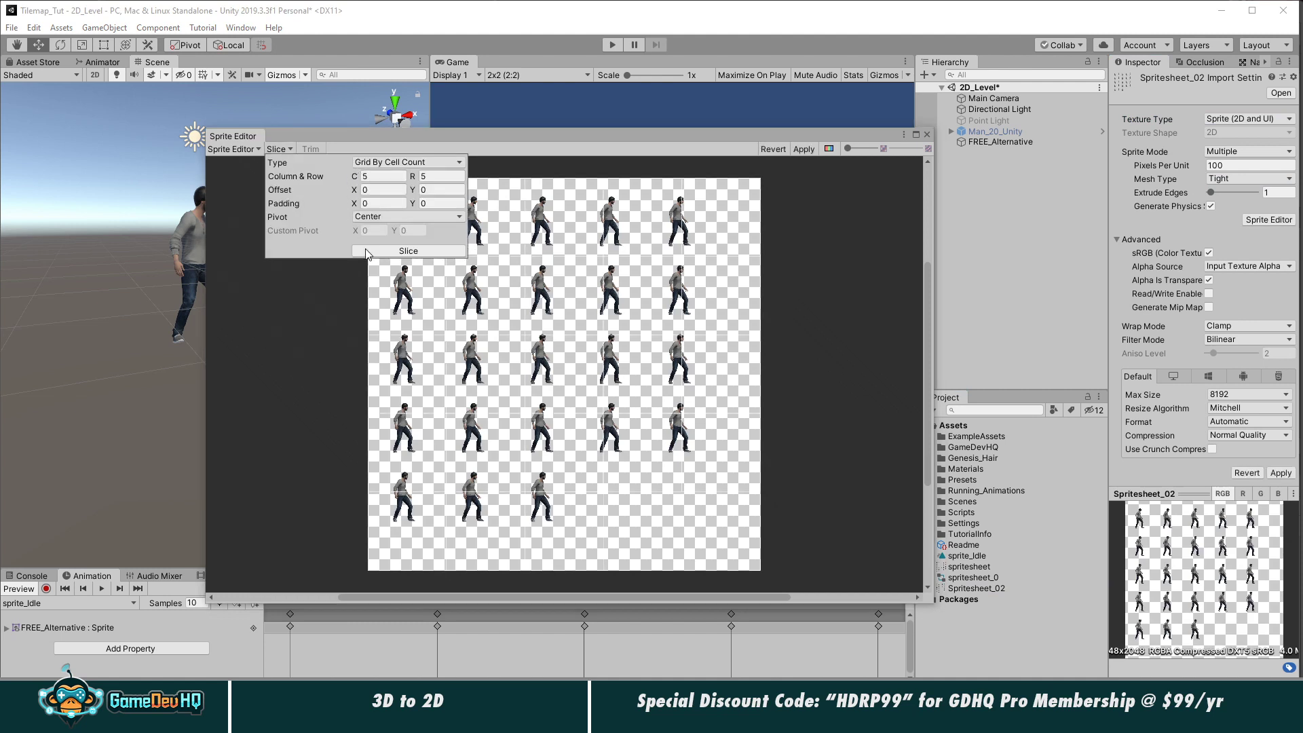
pyautogui.click(380, 176)
pyautogui.write('6')
pyautogui.press('Tab')
pyautogui.write('6')
pyautogui.click(399, 252)
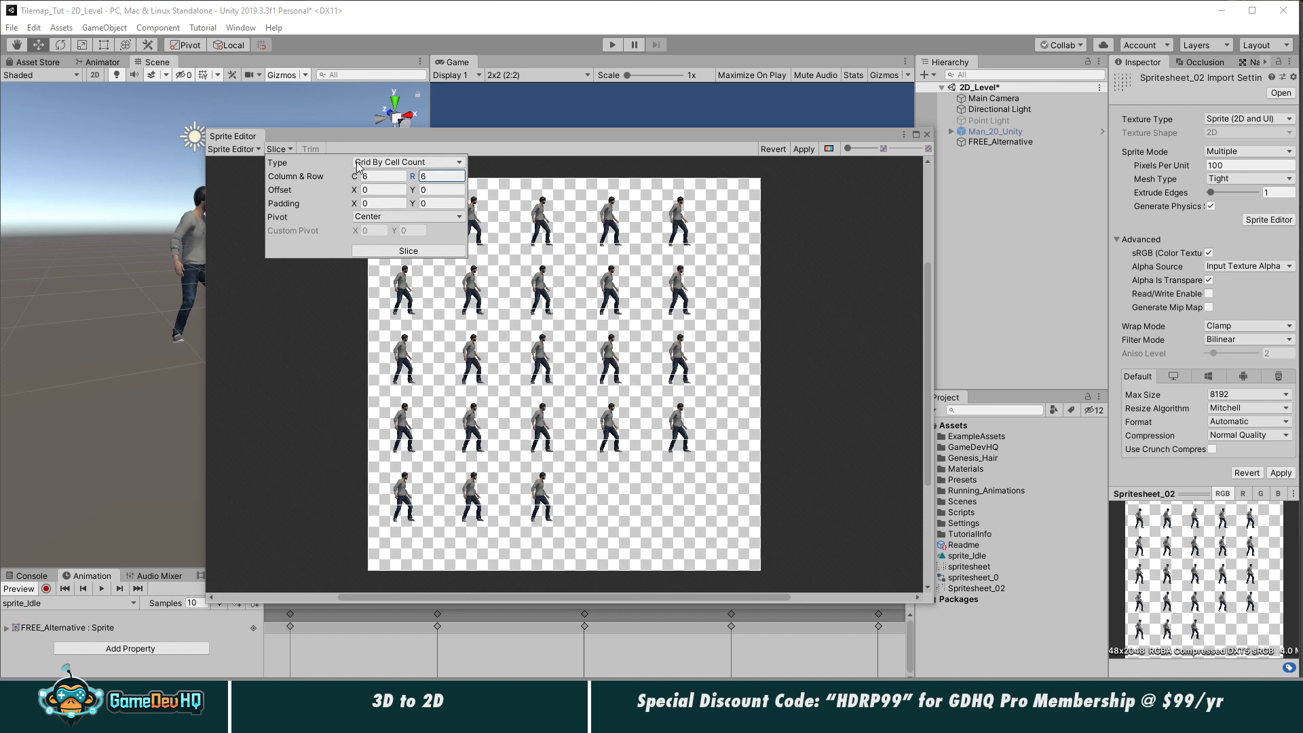
pyautogui.click(384, 162)
pyautogui.click(388, 198)
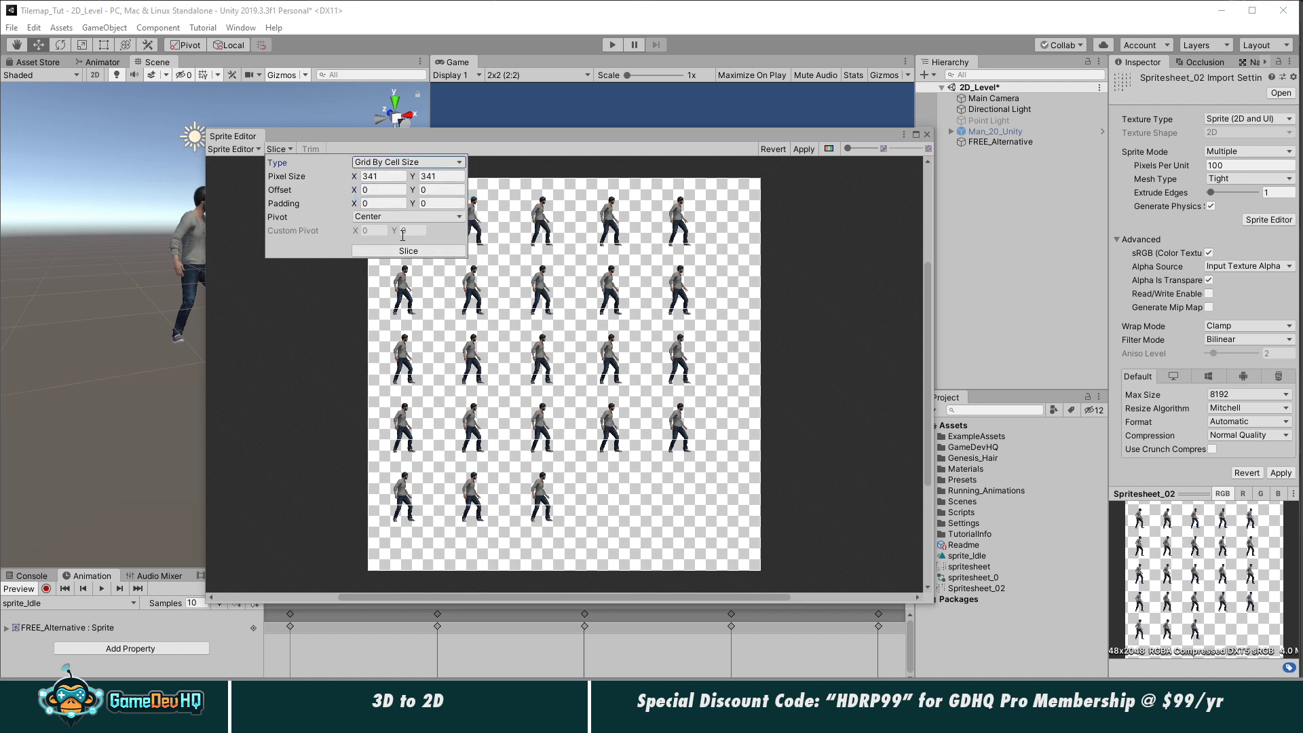
pyautogui.click(406, 250)
pyautogui.click(127, 719)
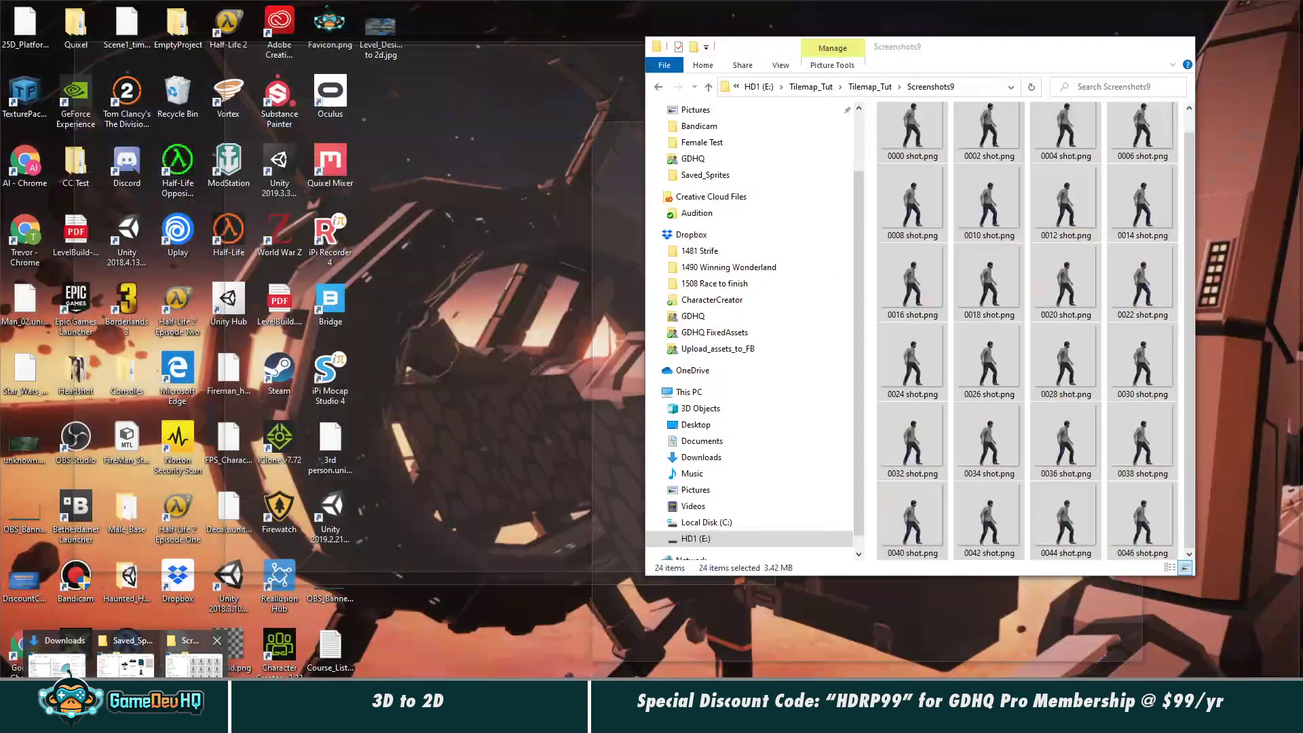
# Step: Open the 0016 shot.png frame from the Screenshots9 folder in Photoshop
pyautogui.click(193, 657)
pyautogui.click(918, 284)
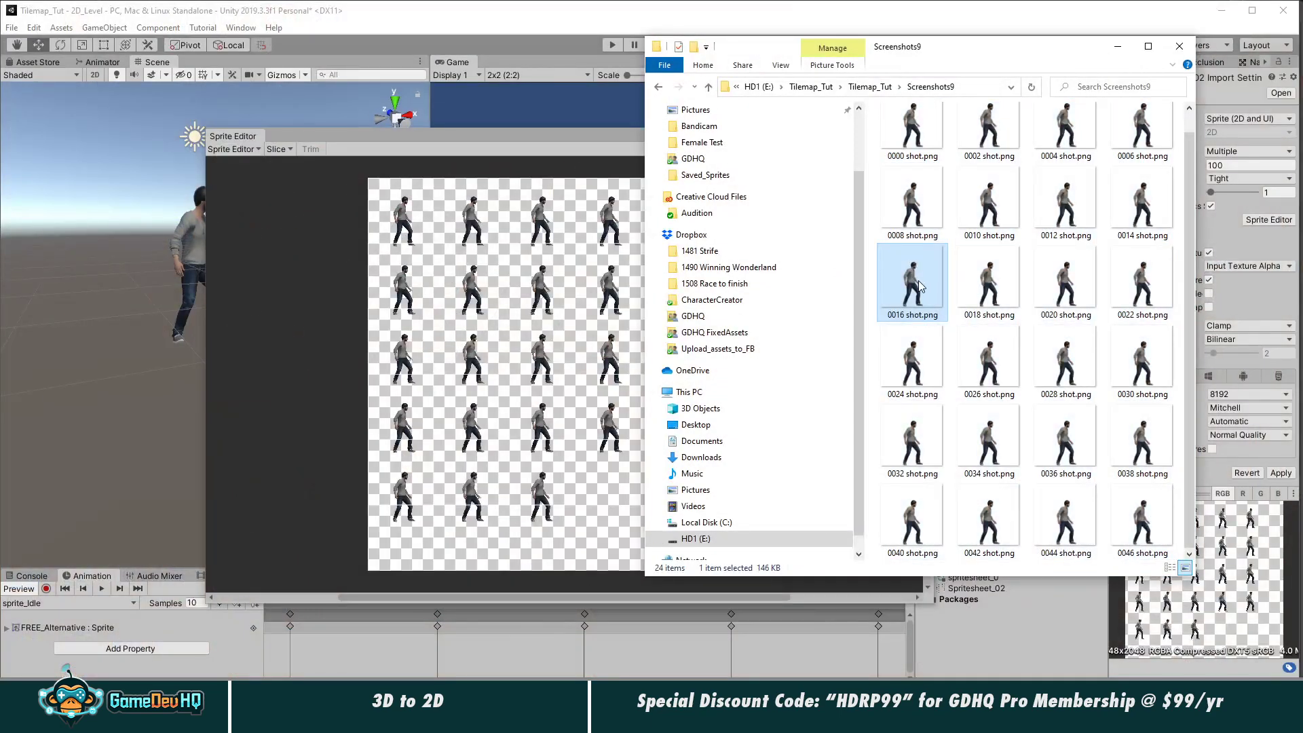
pyautogui.moveTo(913, 279); pyautogui.dragTo(1033, 54)
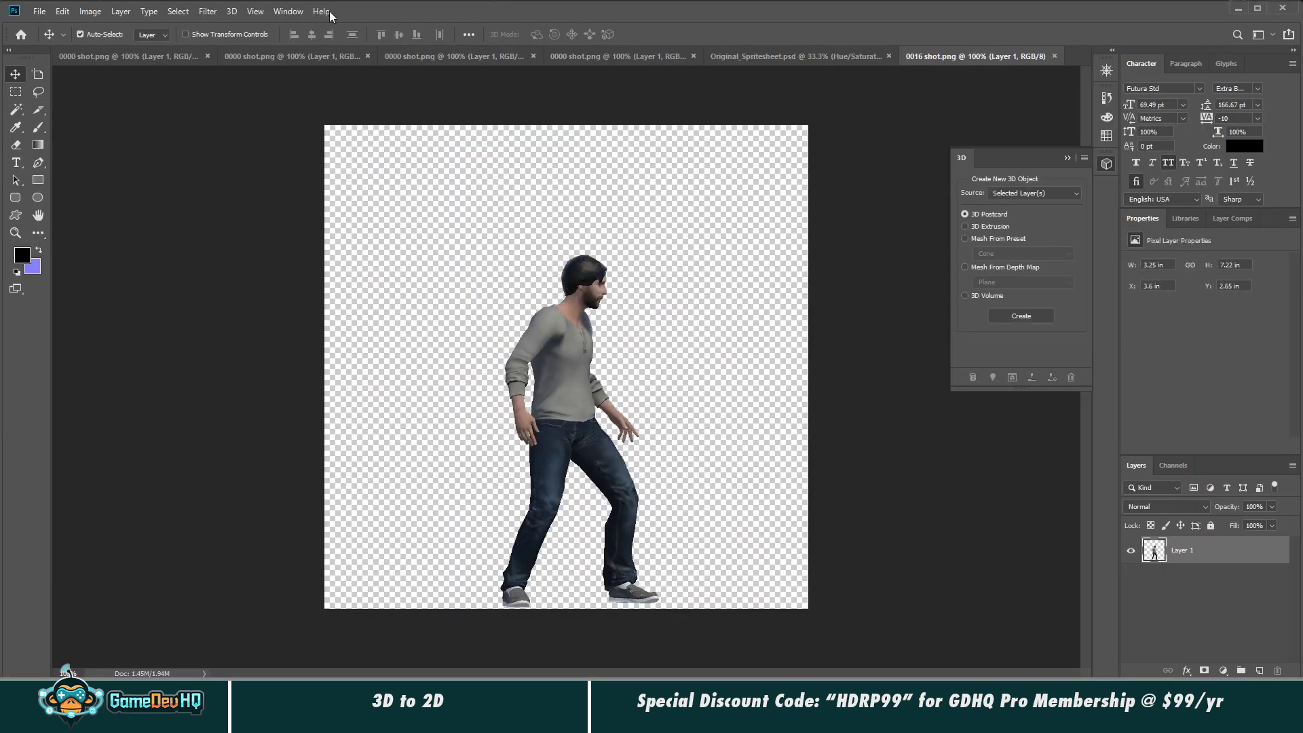
# Step: Trial an Image Size width of 713/2 (357 px), then cancel to keep 713 px
pyautogui.click(91, 12)
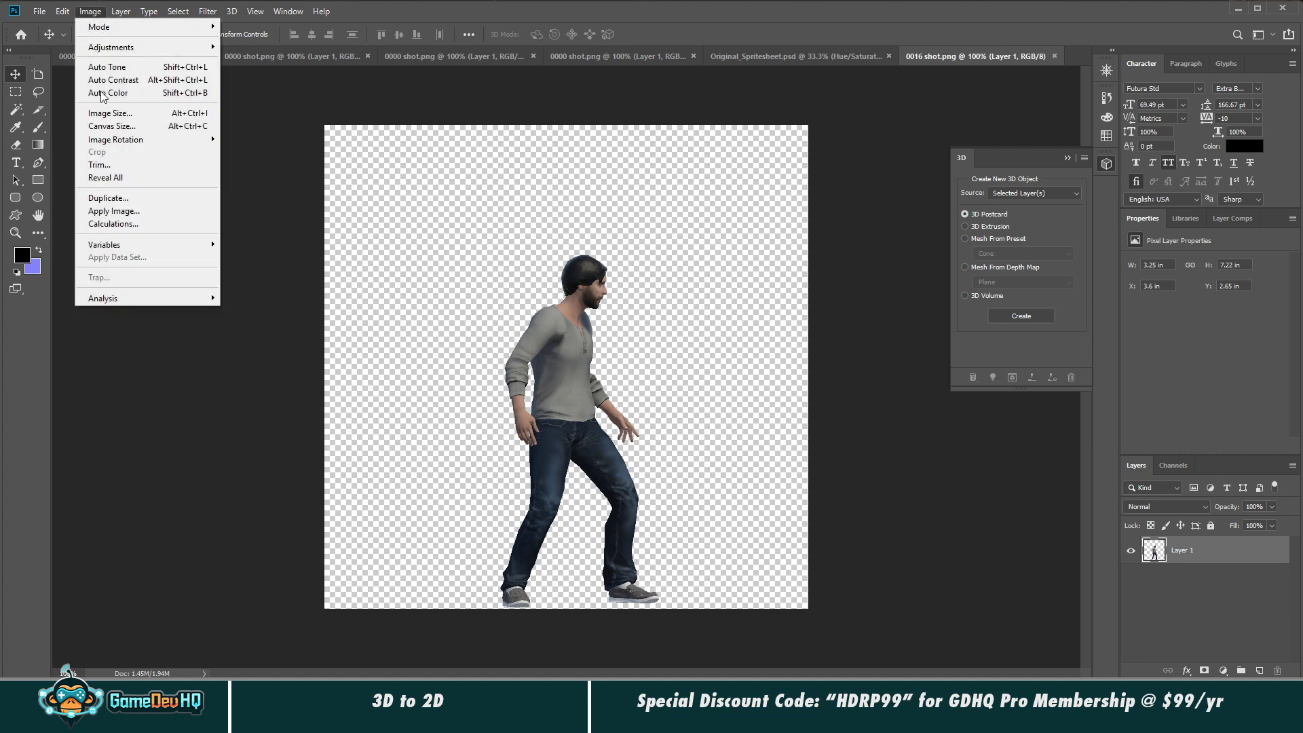
pyautogui.click(104, 119)
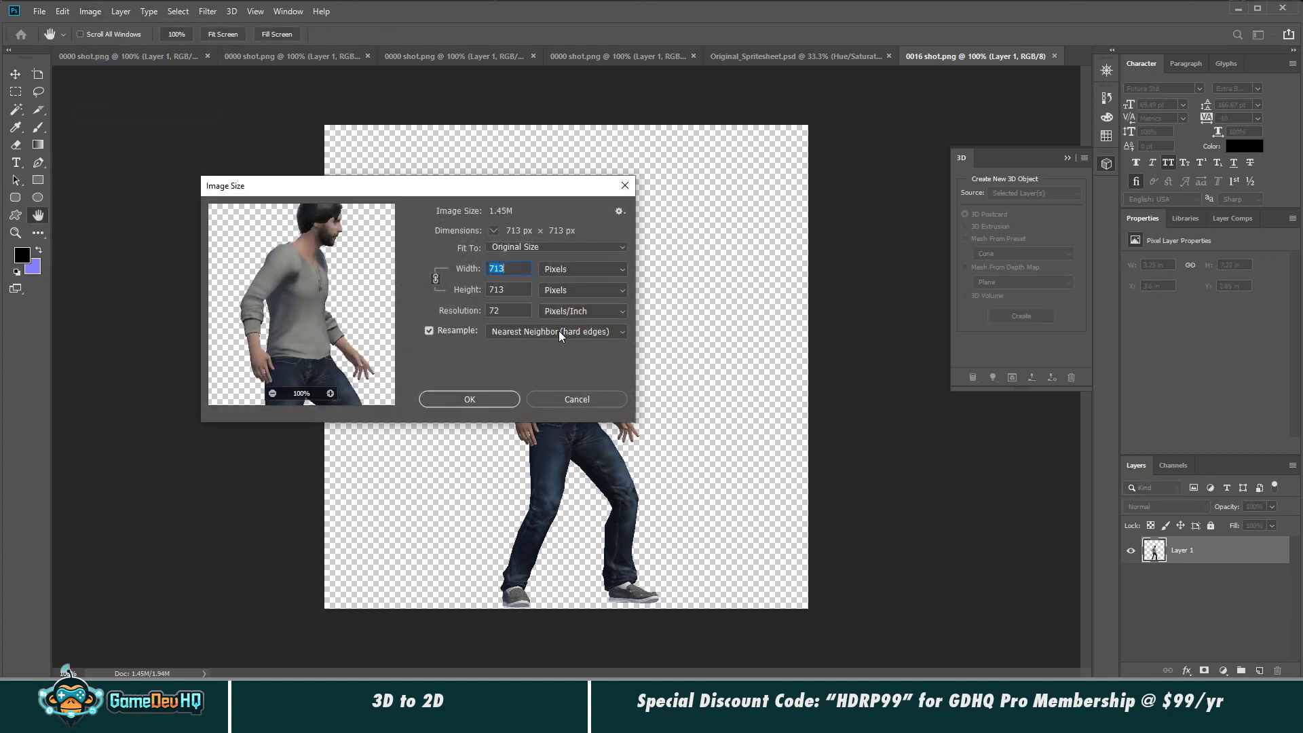
pyautogui.click(555, 329)
pyautogui.write('/2')
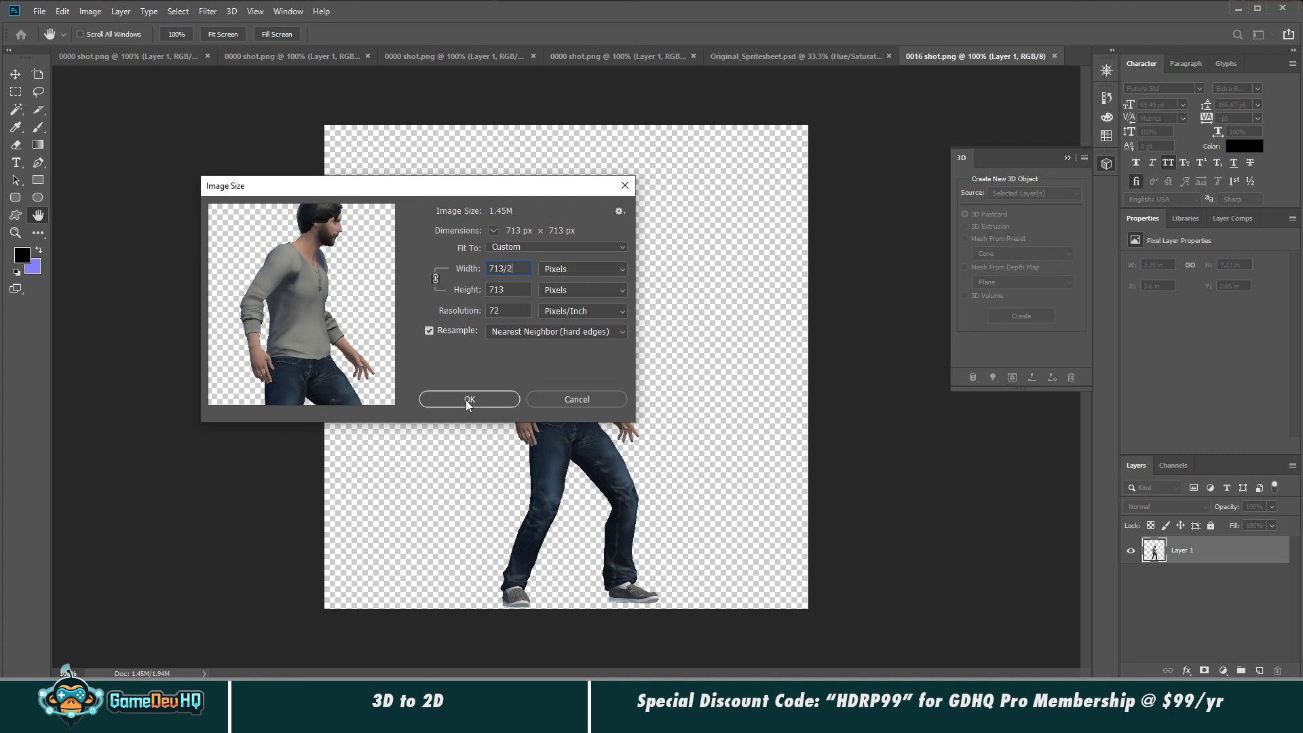
pyautogui.doubleClick(517, 269)
pyautogui.click(509, 289)
pyautogui.click(635, 262)
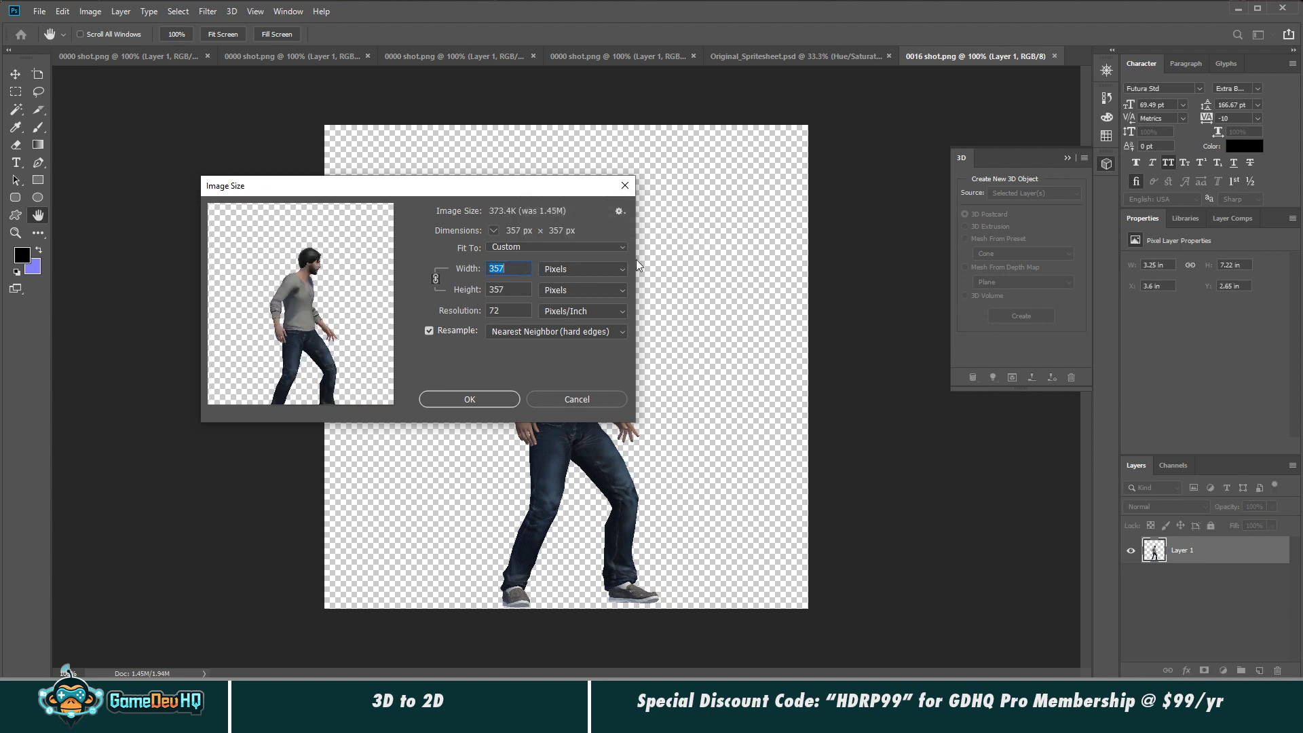
pyautogui.click(583, 404)
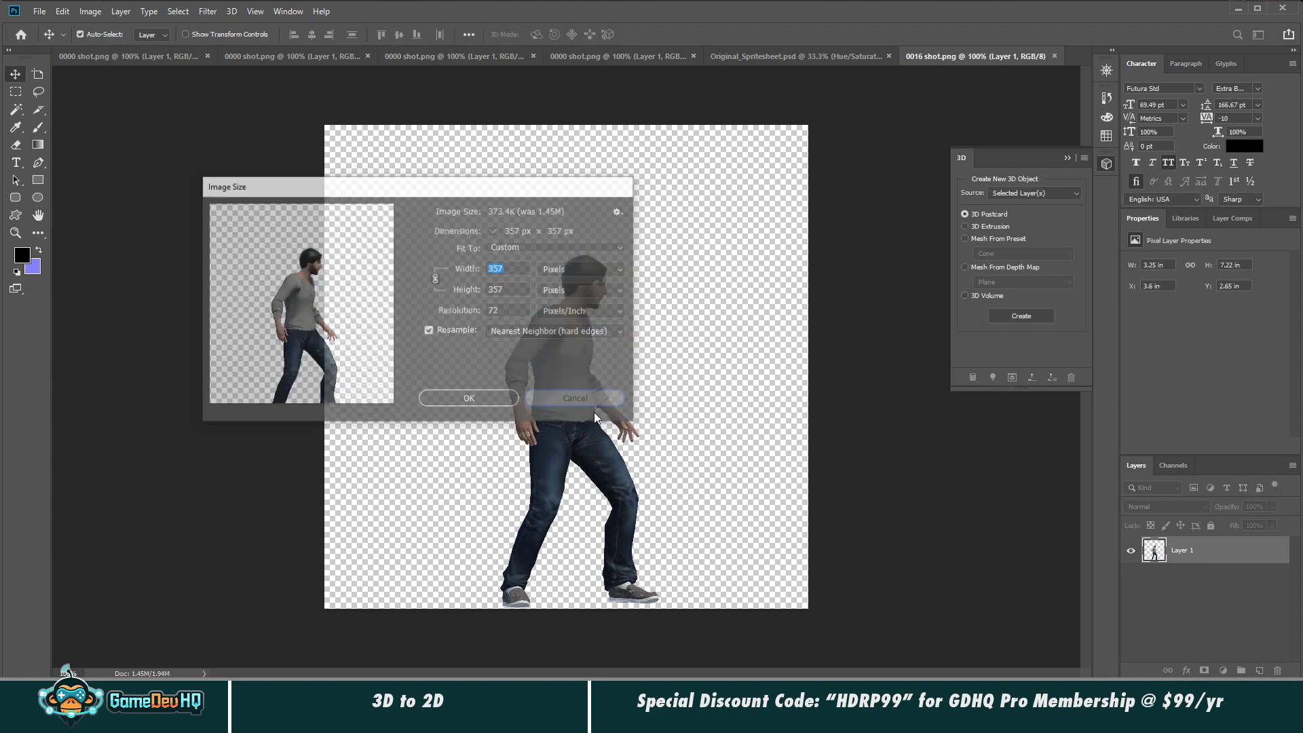